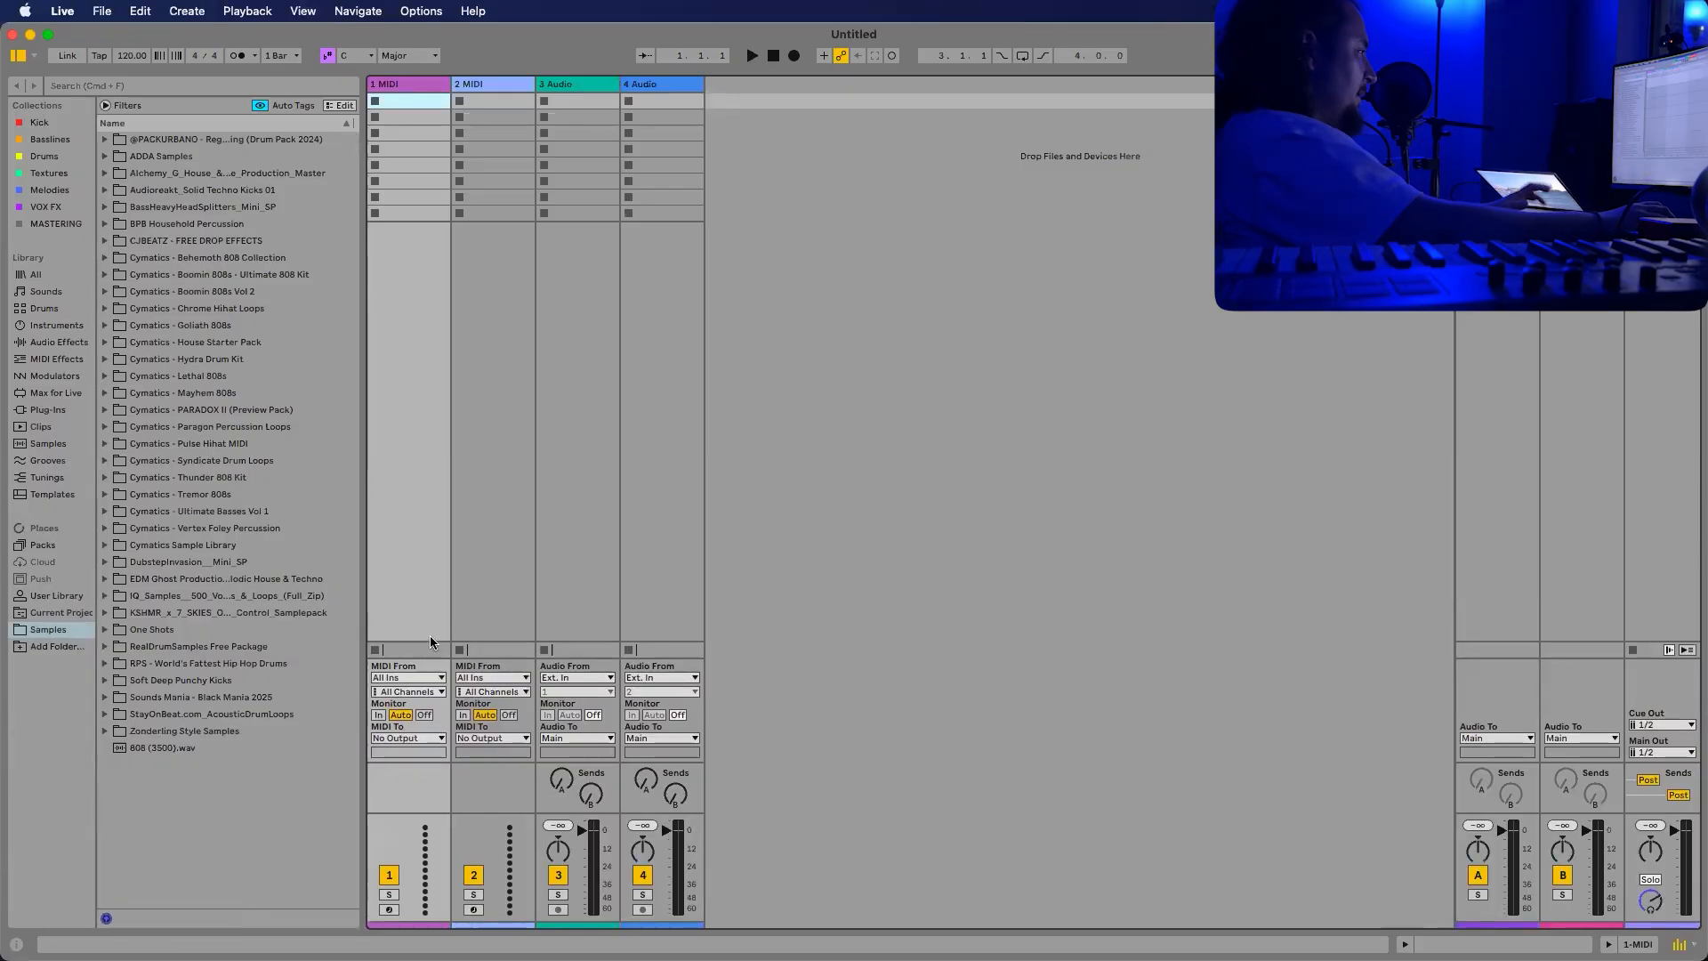
Switch to the Arrangement View and load ADDA Template.als from the library's templates.
key(Tab)
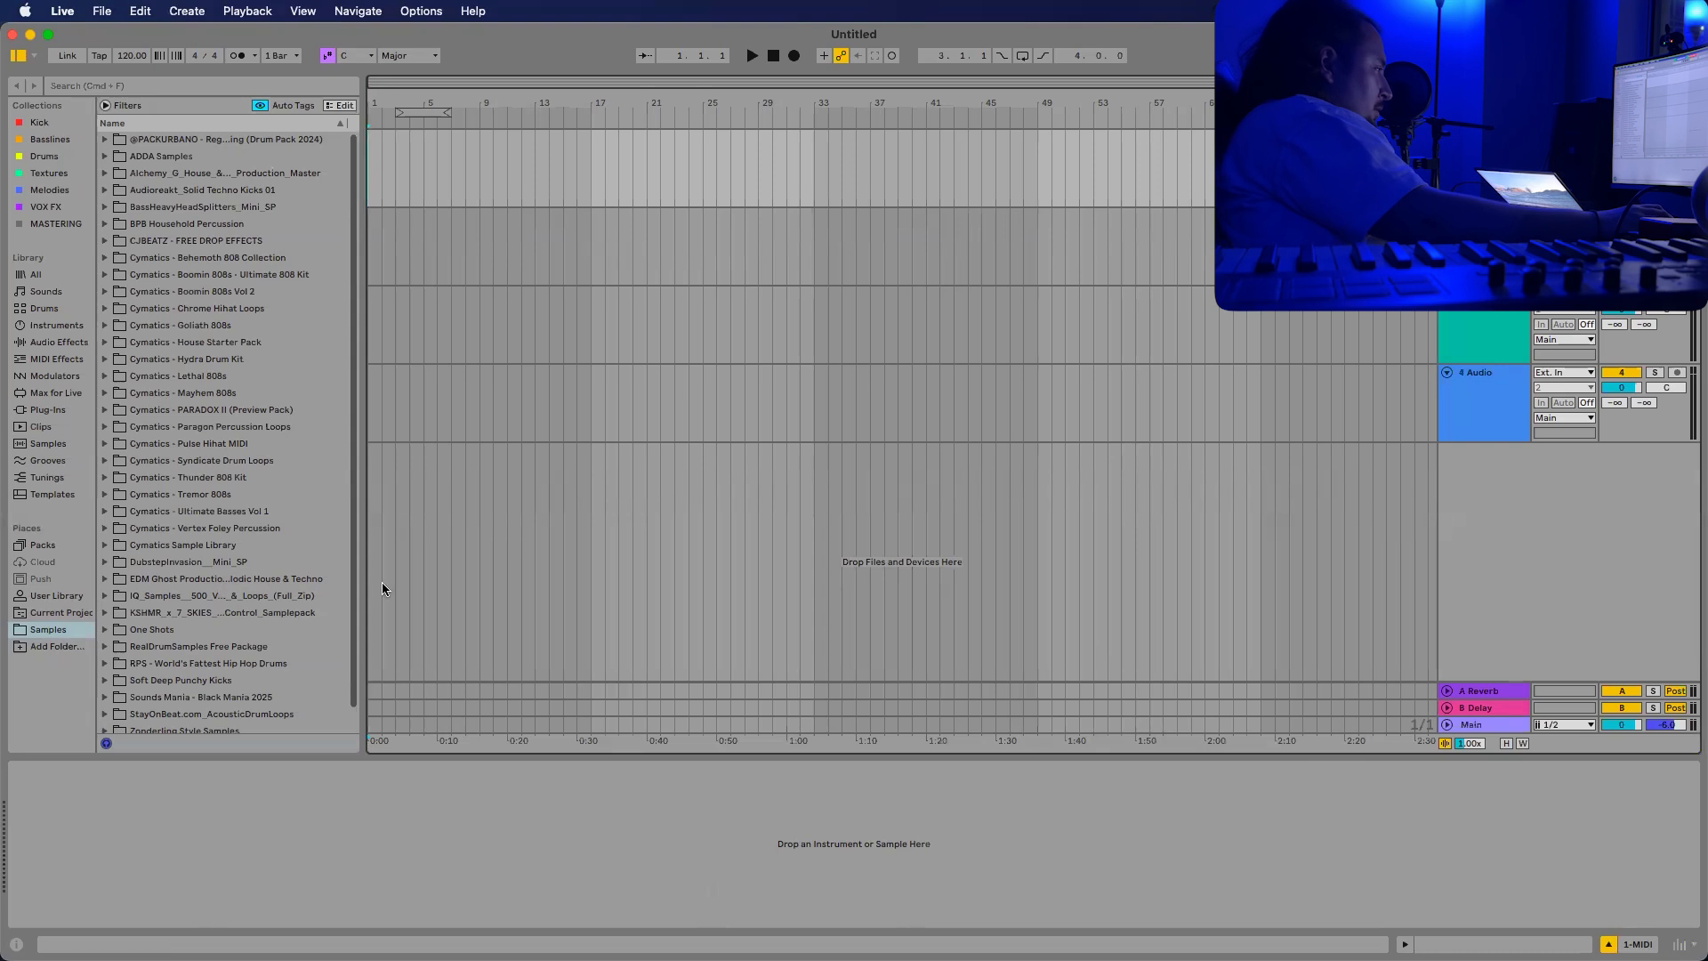
click(57, 494)
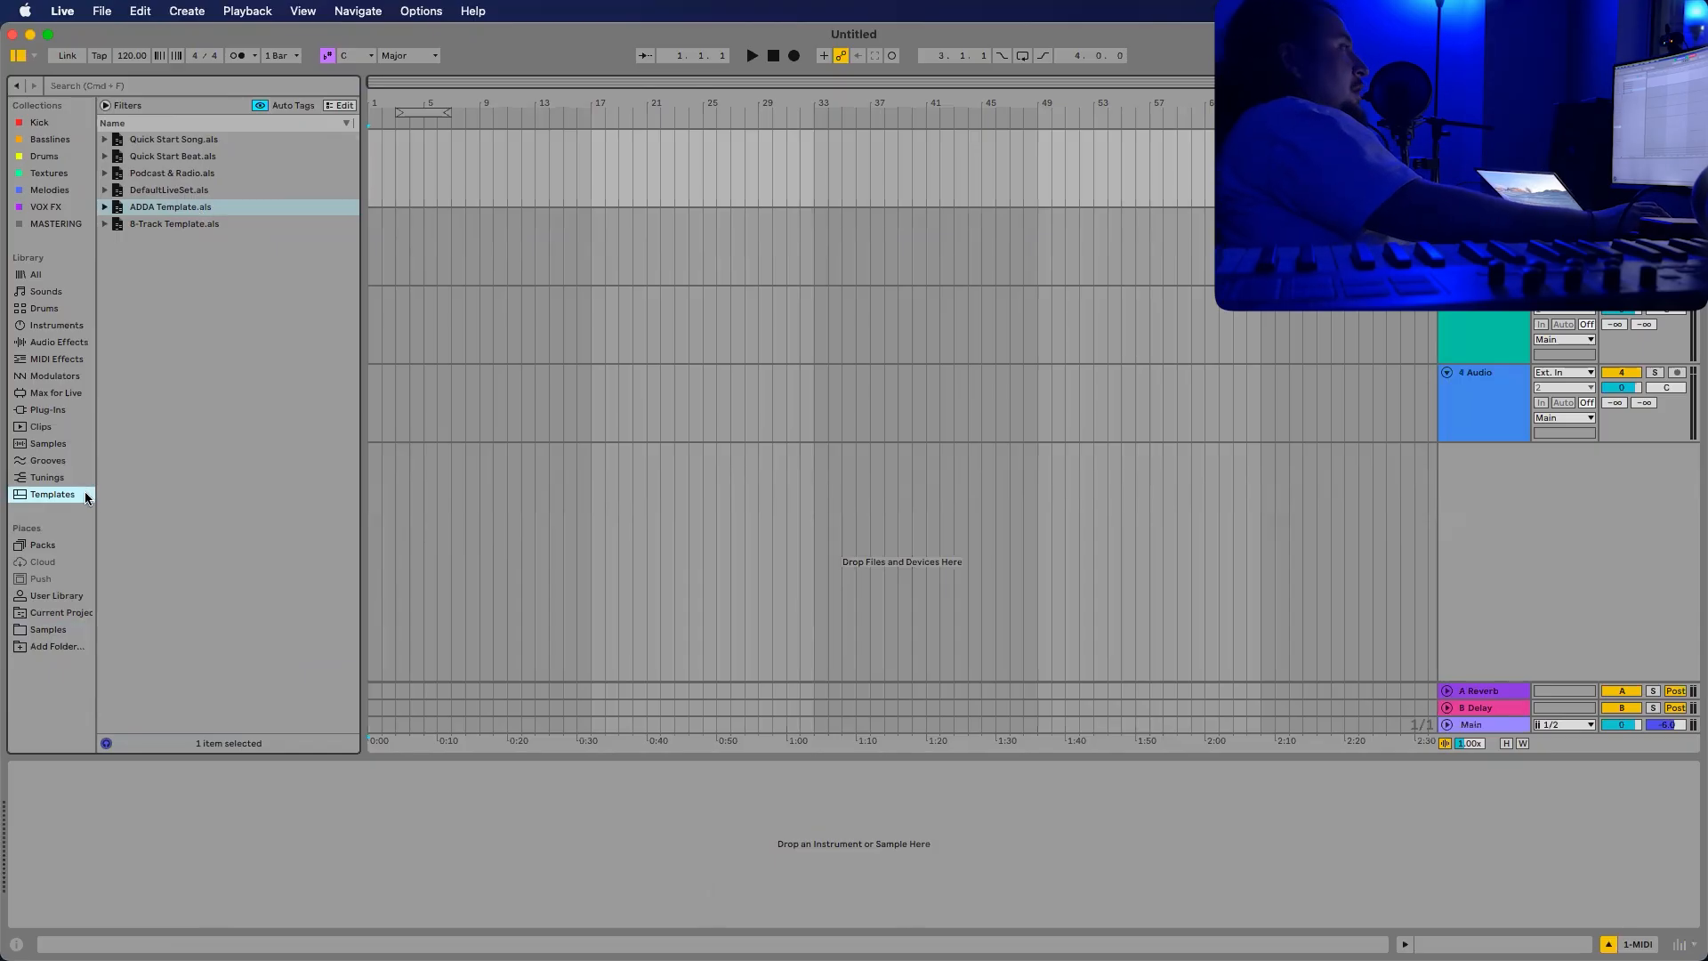
double_click(165, 210)
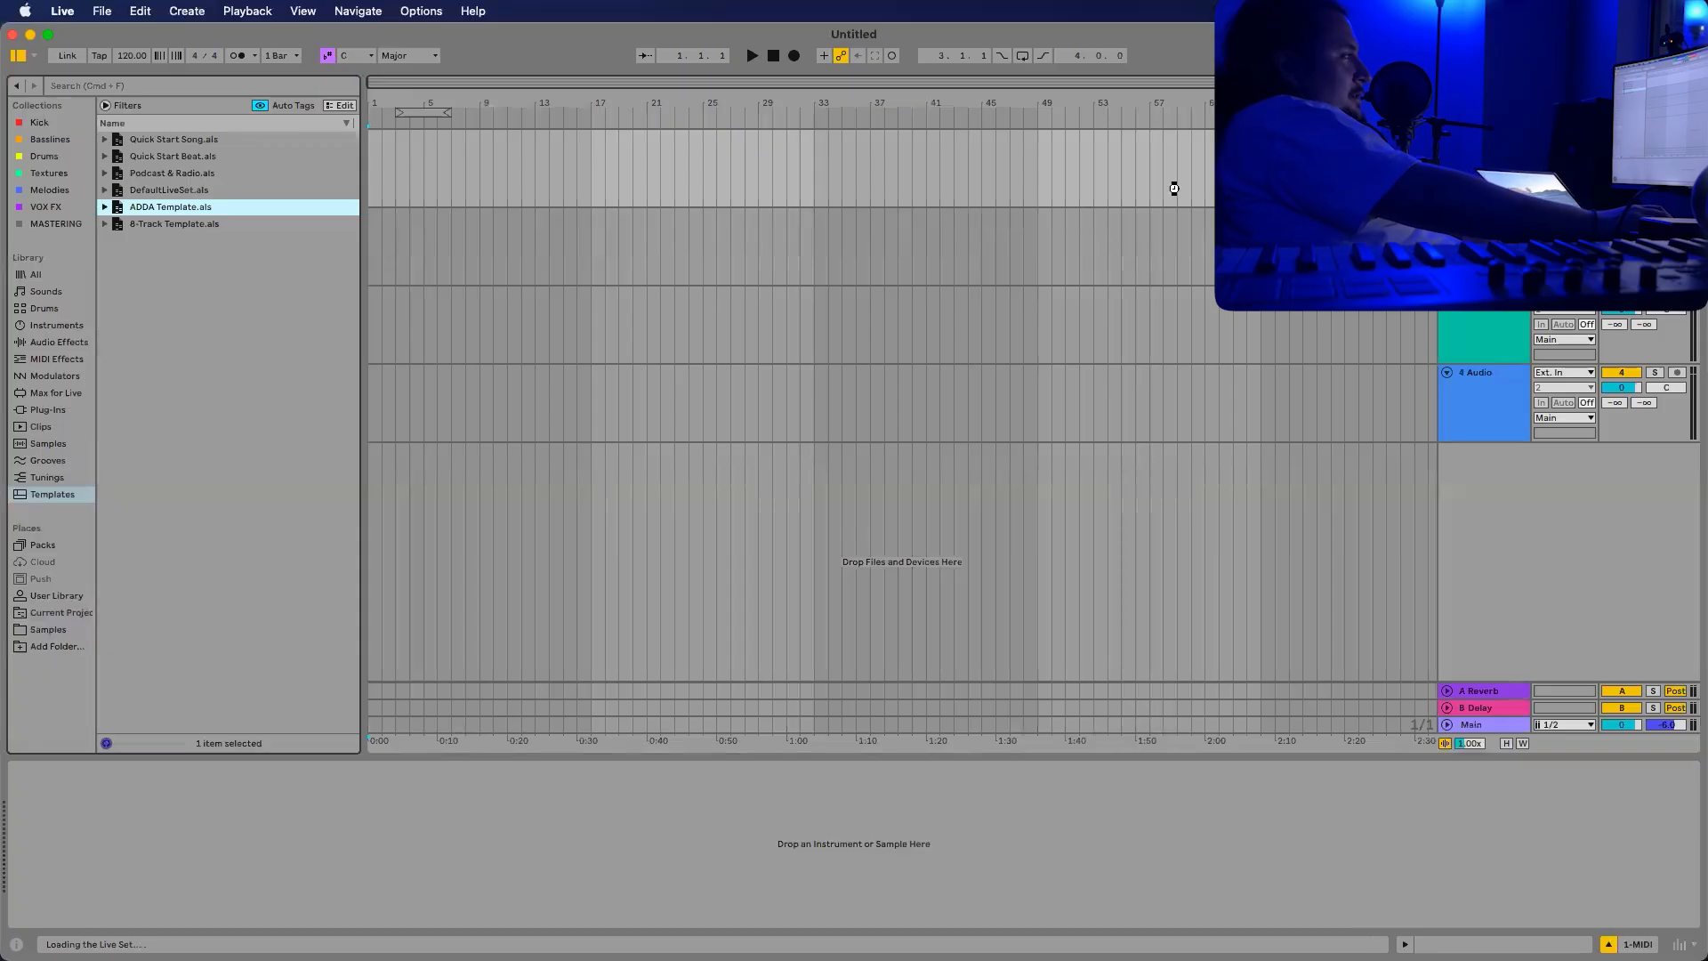
scroll(869, 356, up, 10)
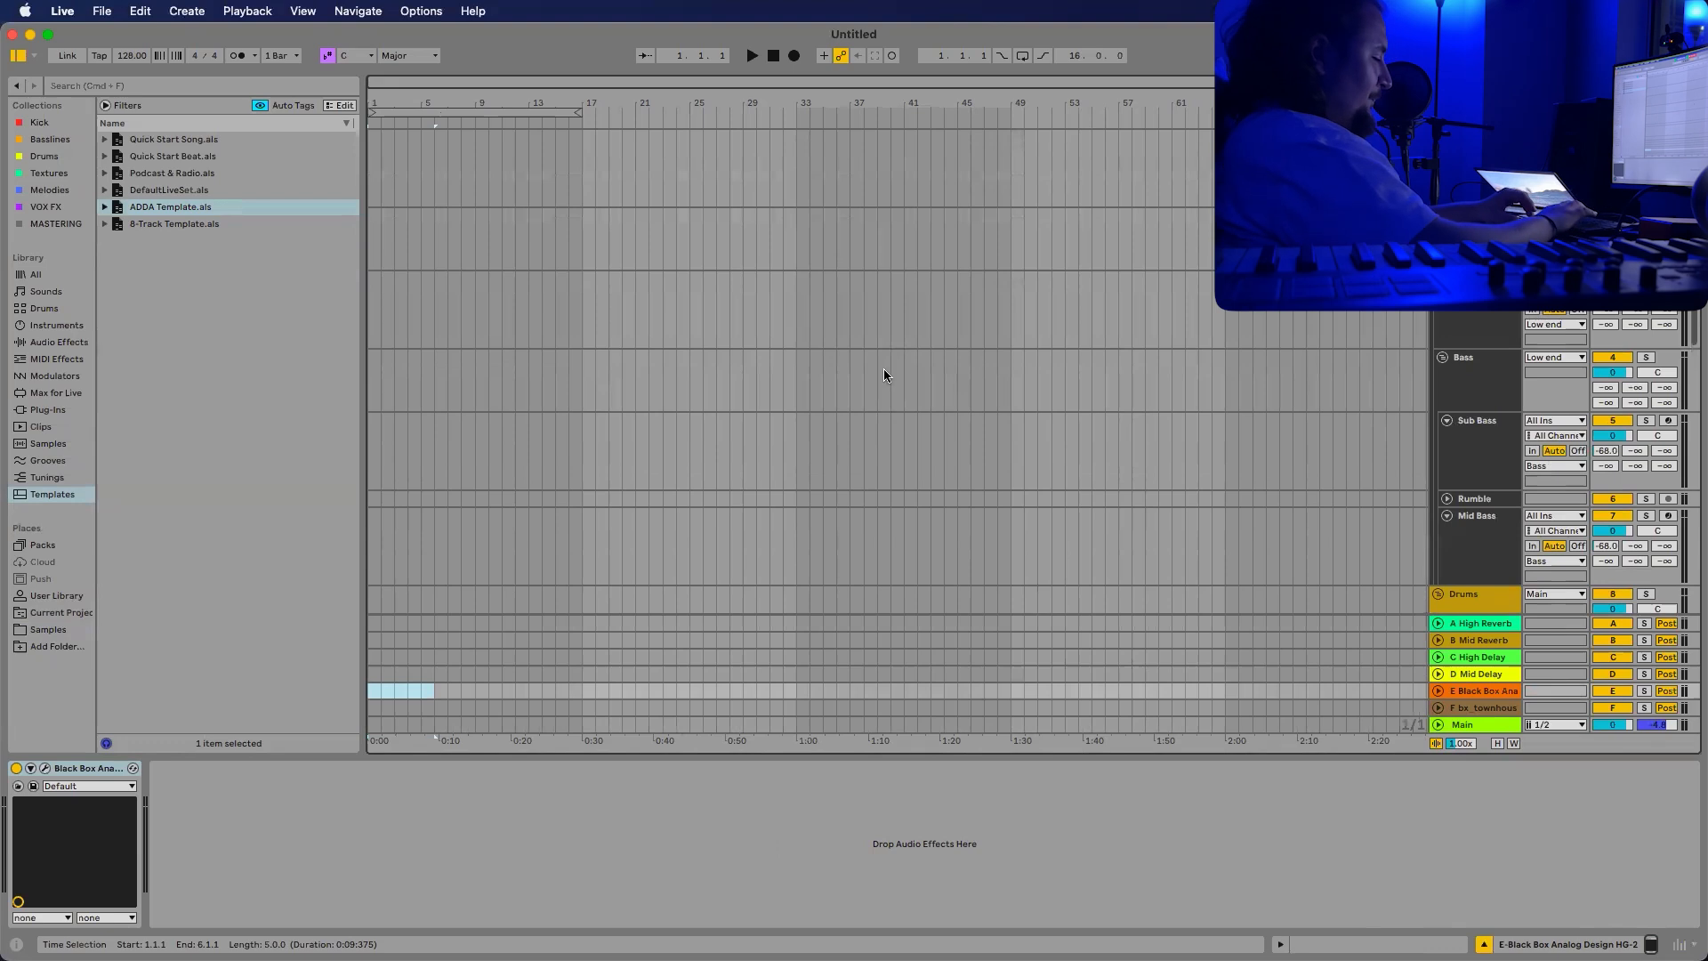
Hide the device view and set the project tempo to 127 BPM.
key(alt+super+l)
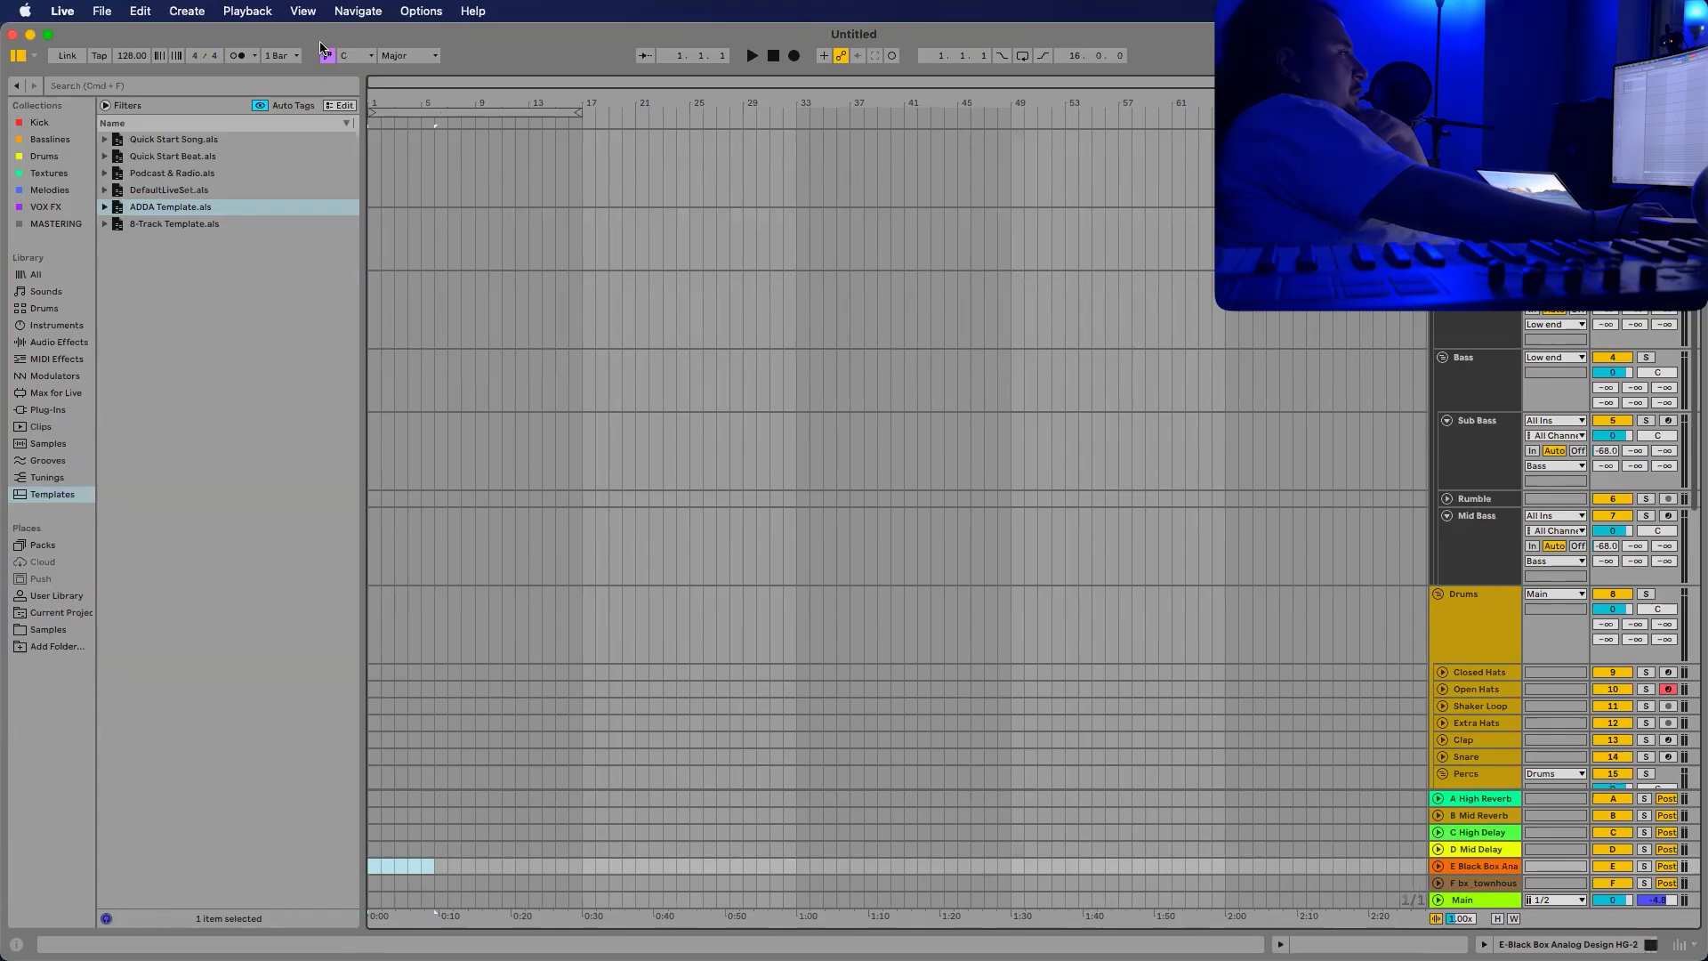
click(132, 55)
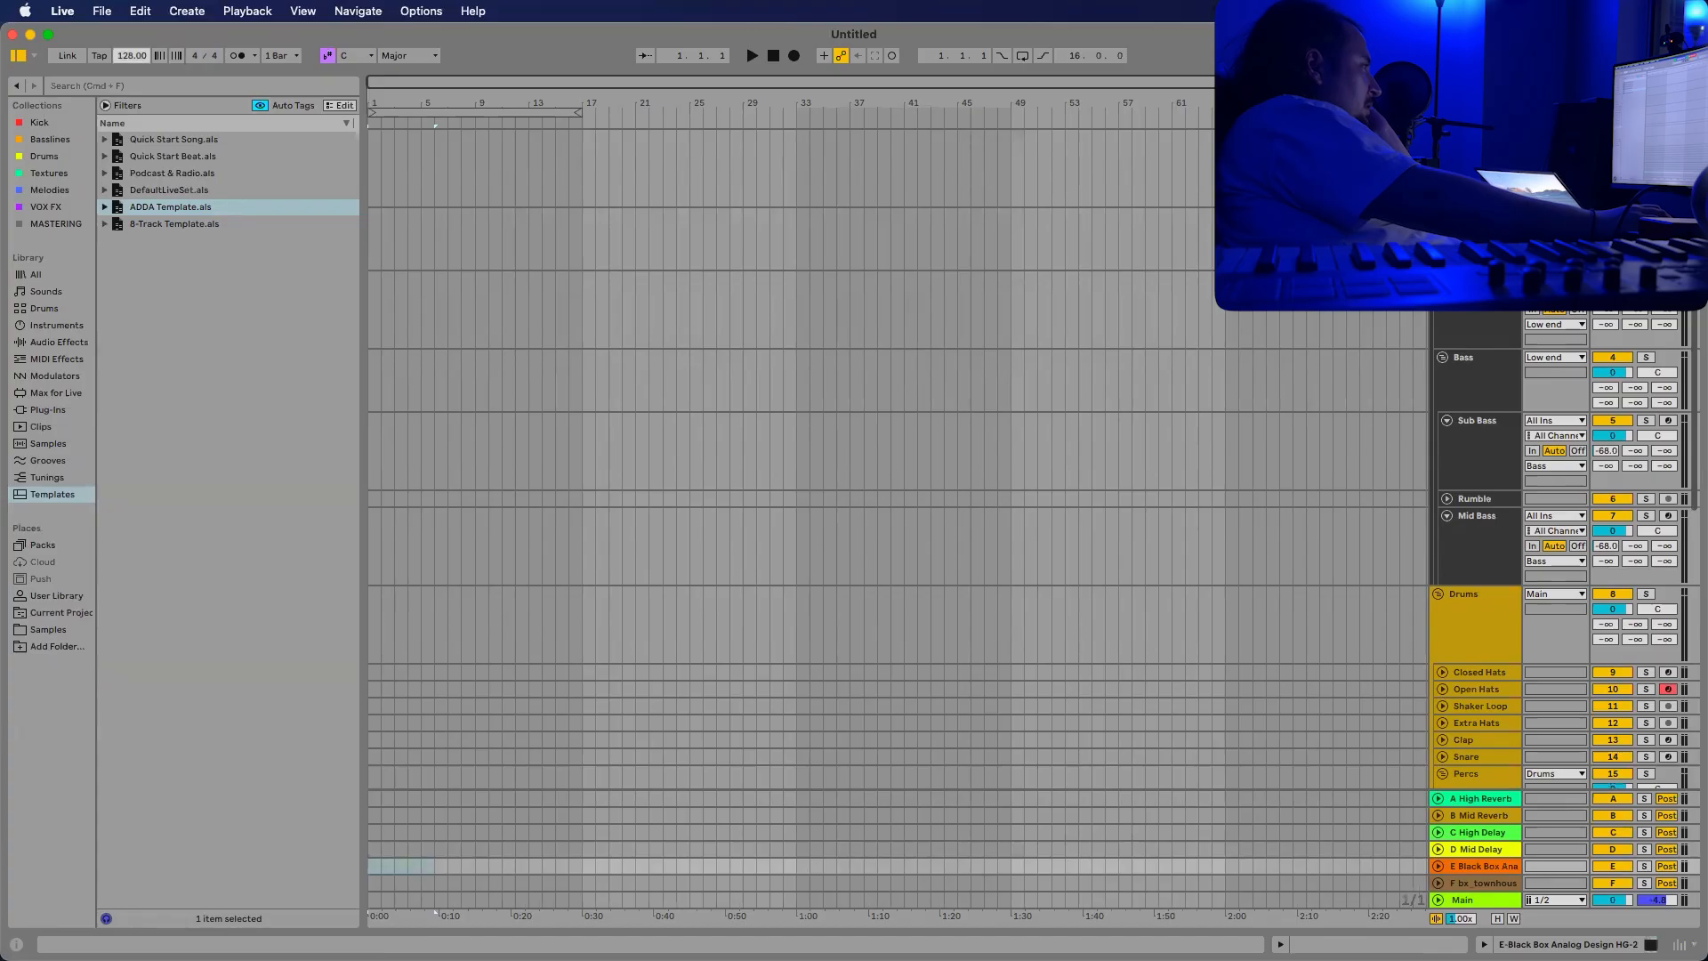
drag(131, 56, 132, 59)
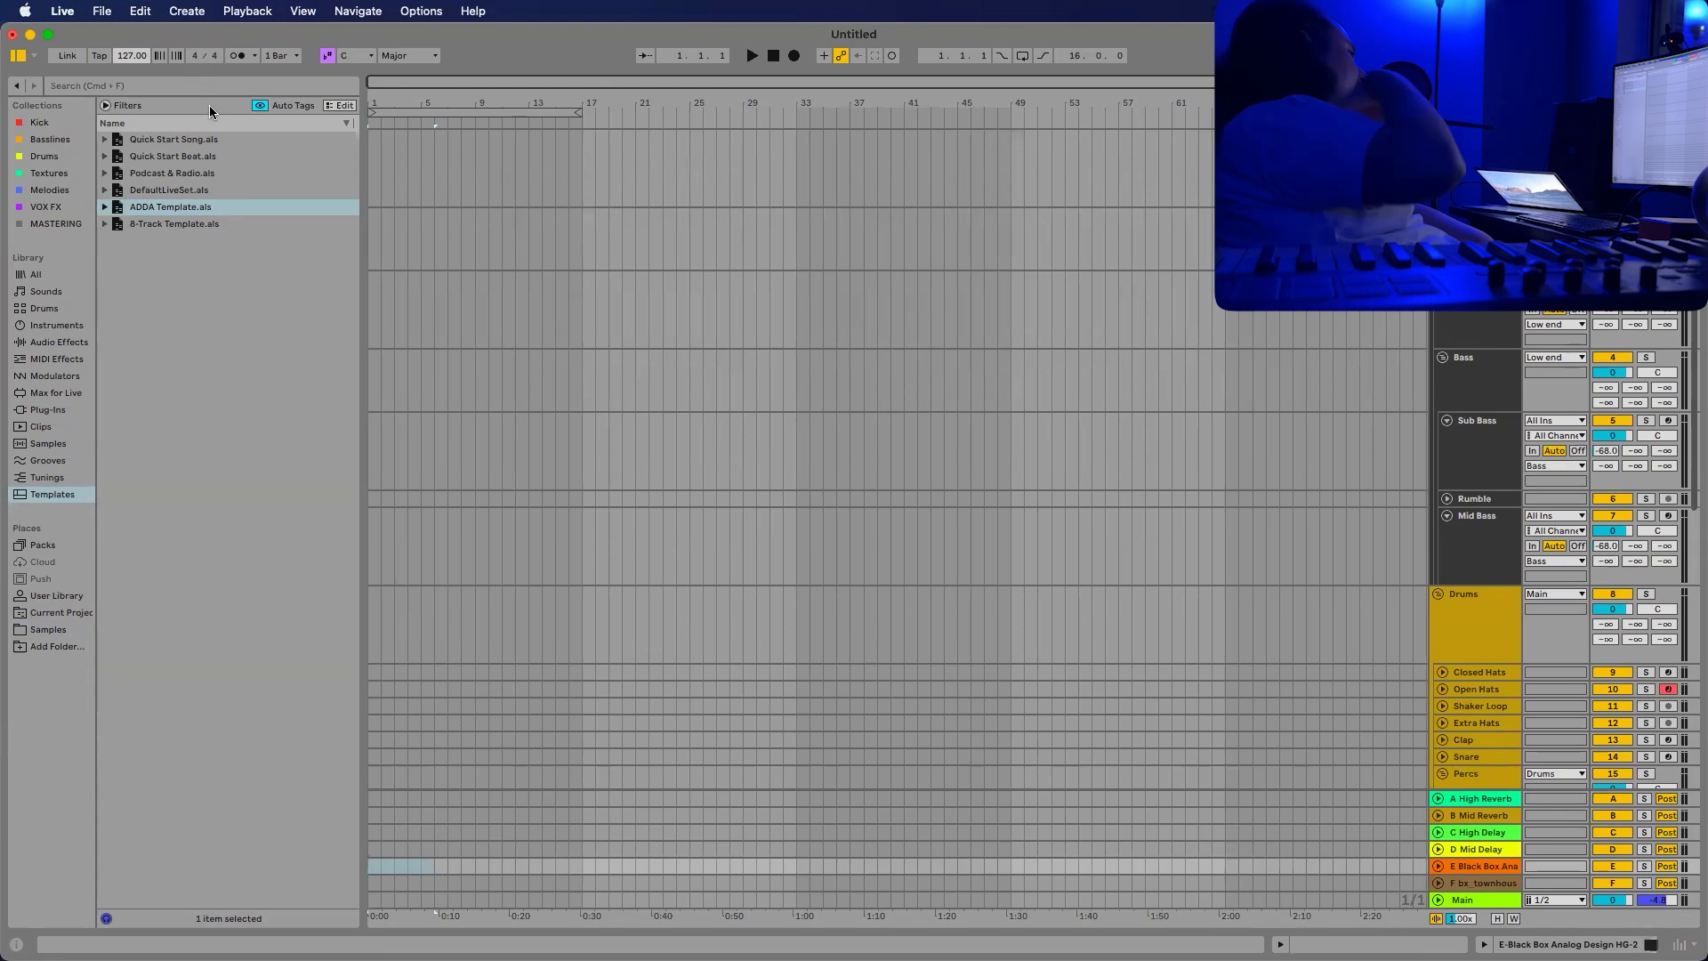
Inspect the preset effect chain on the Kick track.
scroll(1351, 308, down, 2)
scroll(1351, 308, up, 2)
double_click(1466, 308)
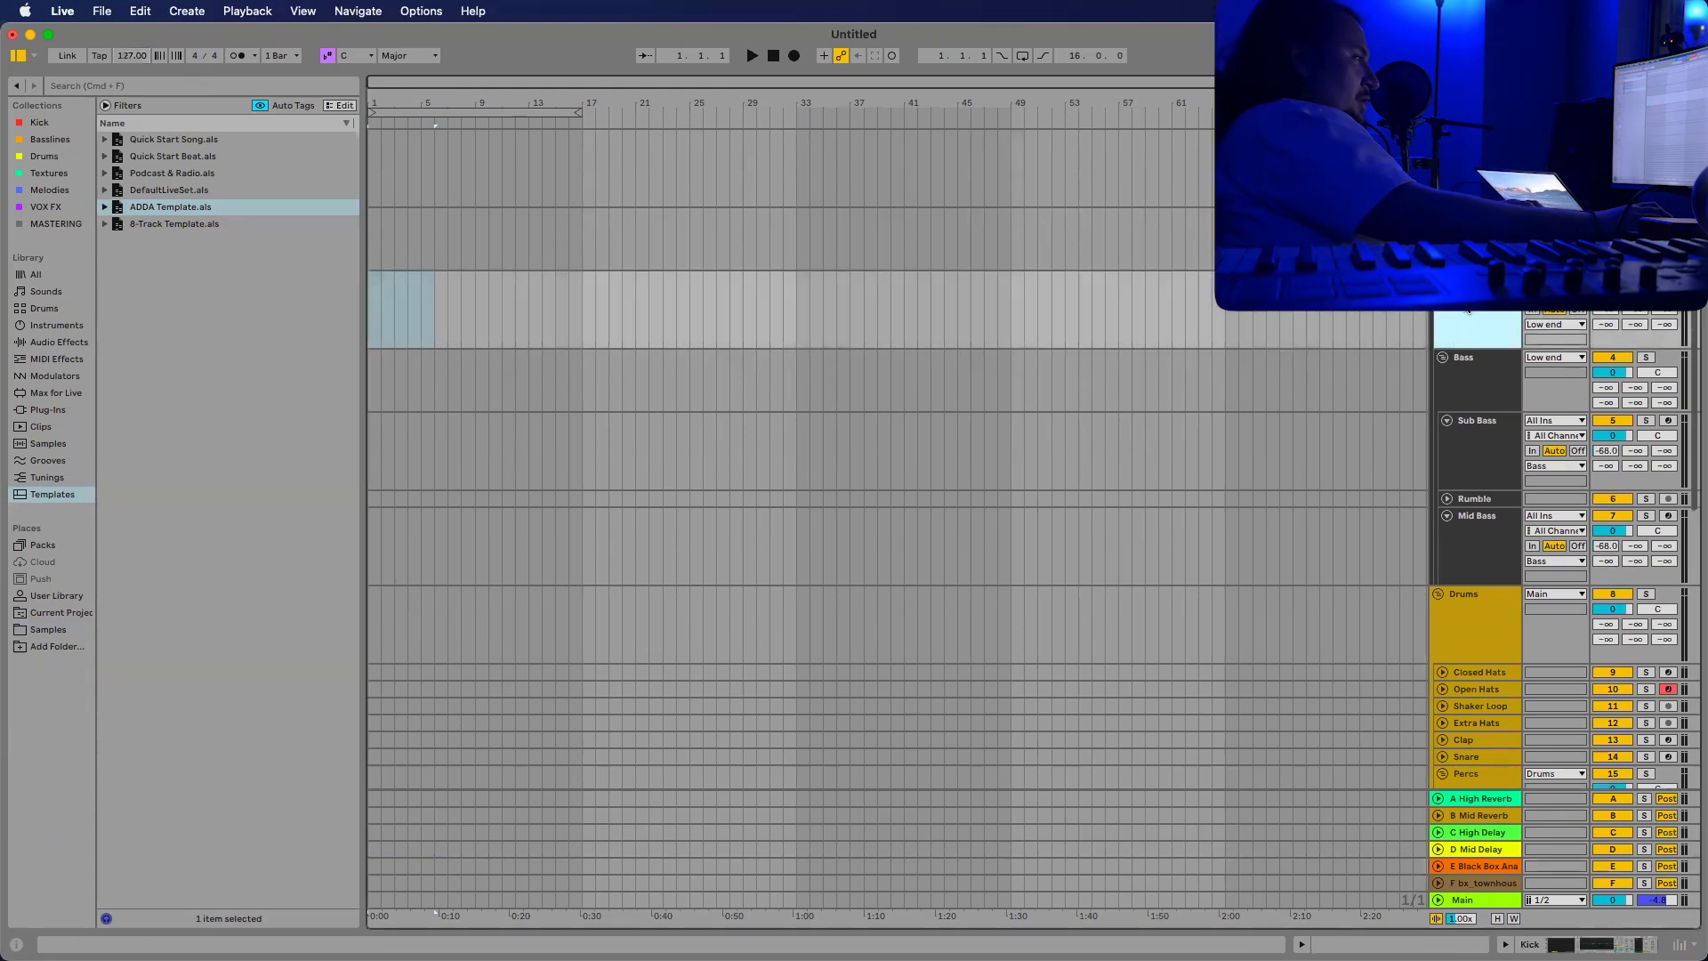
click(1481, 450)
key(Up)
key(Up)
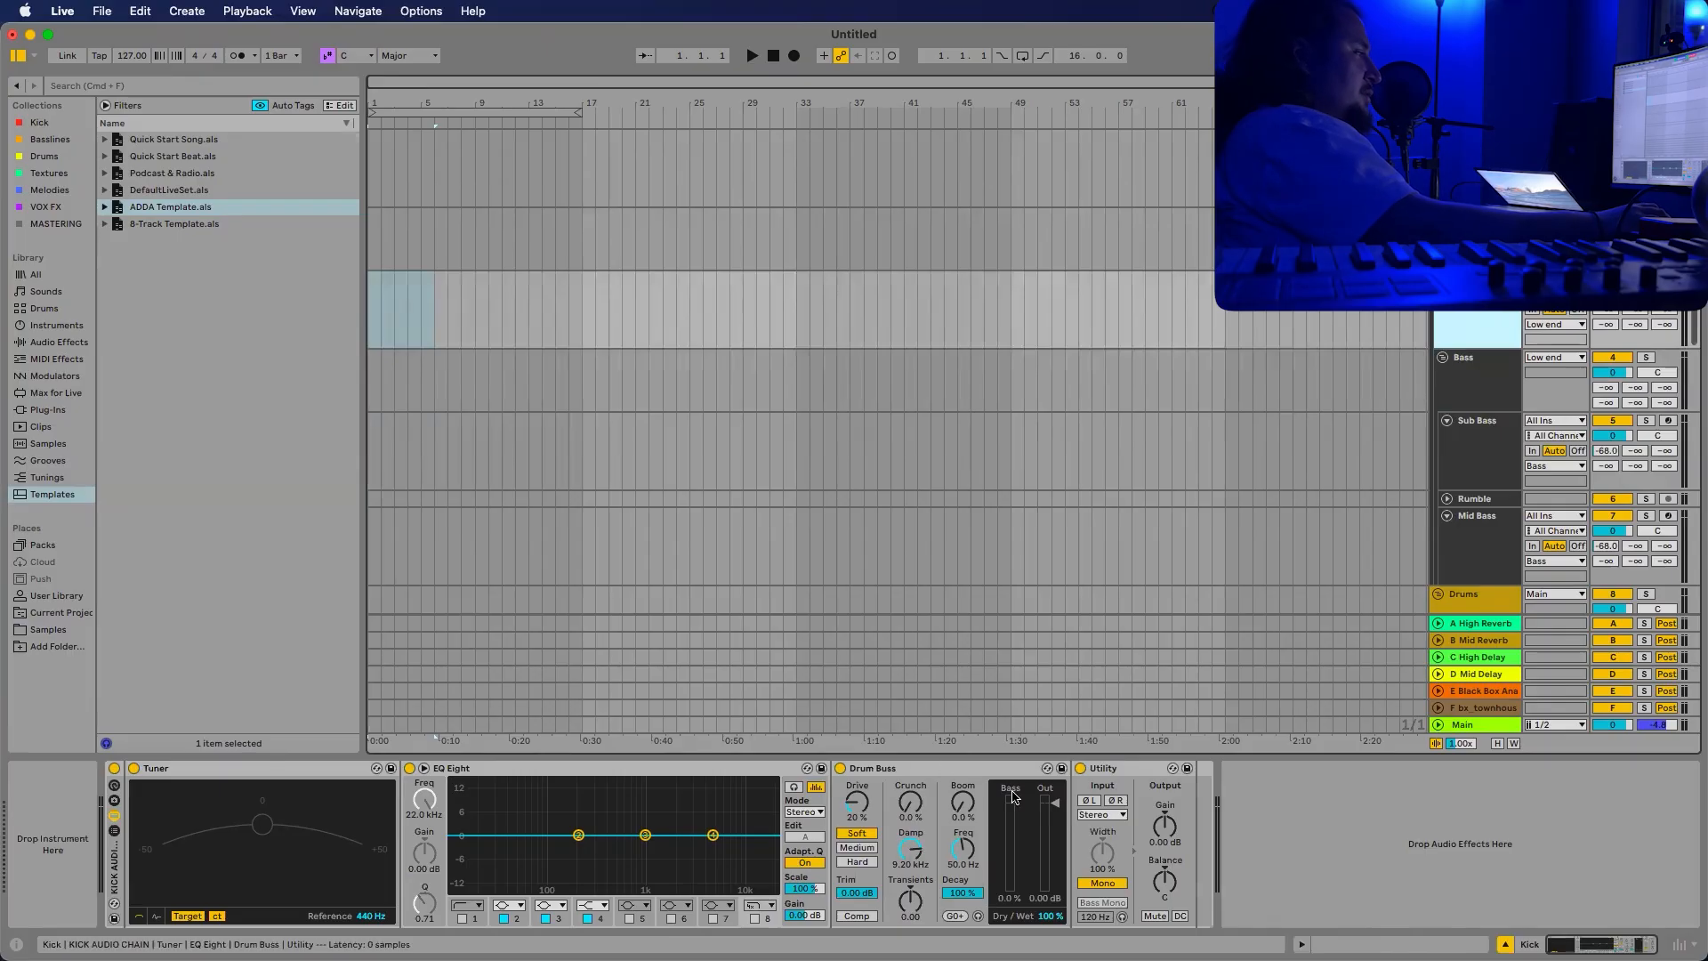
Look through the effect chains on the Sub Bass, Rumble and Mid Bass tracks.
click(1473, 471)
key(Down)
key(Down)
key(Down)
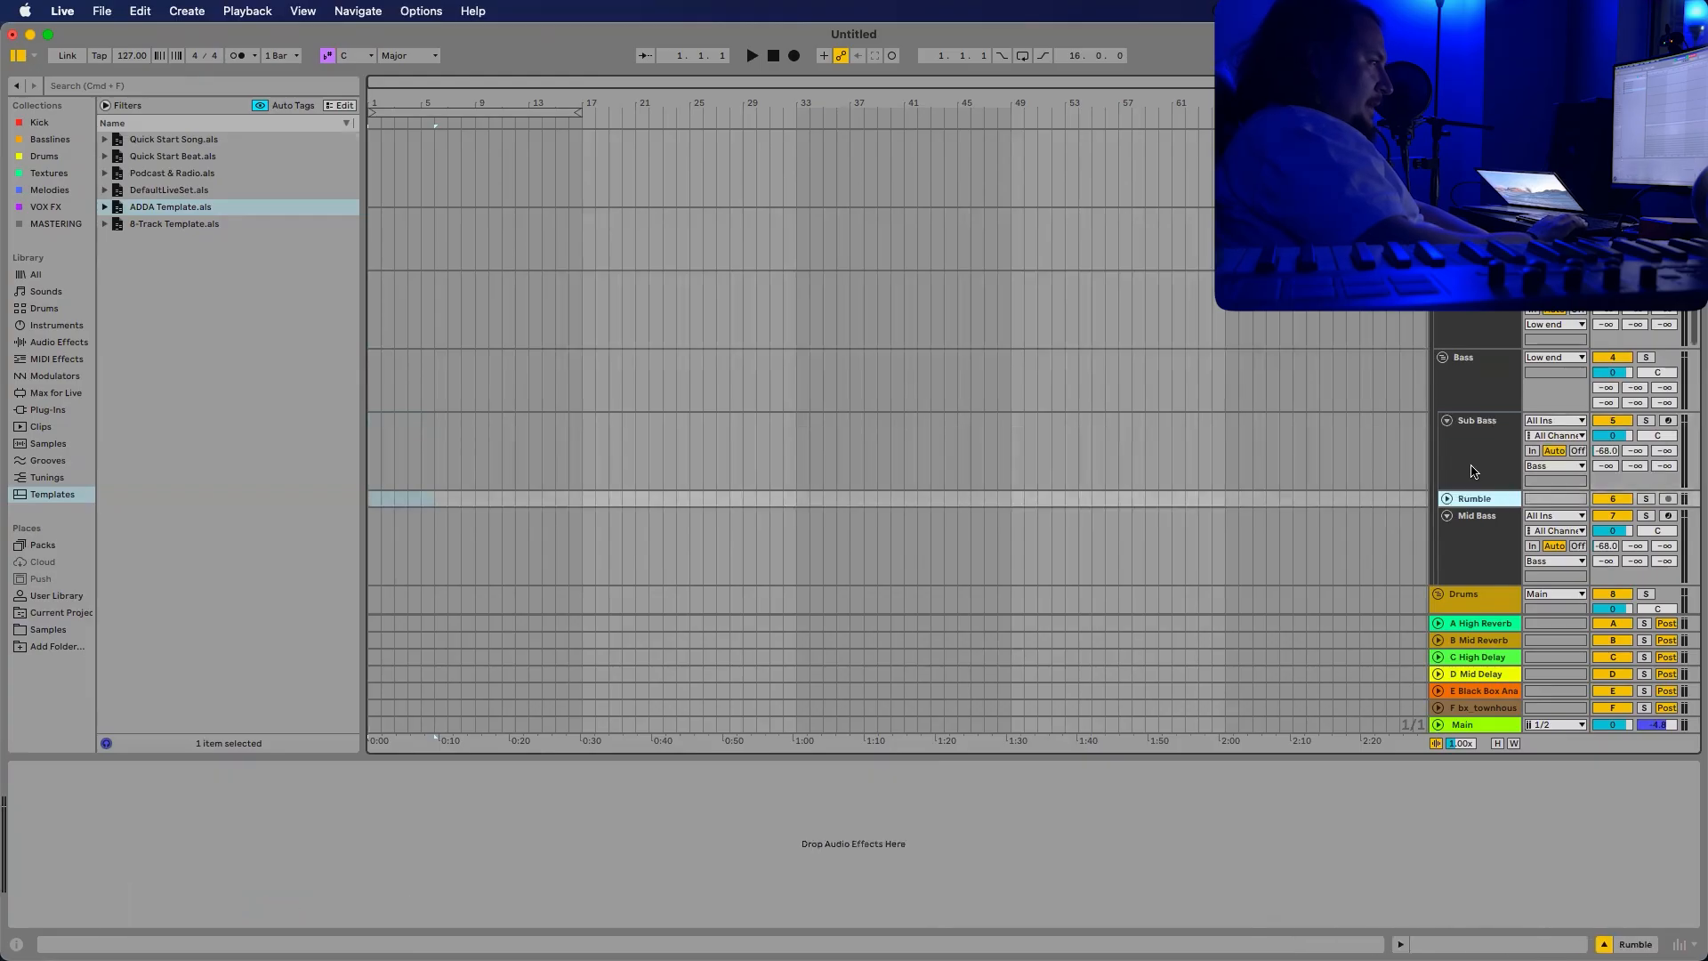
key(Down)
key(Up)
key(Up)
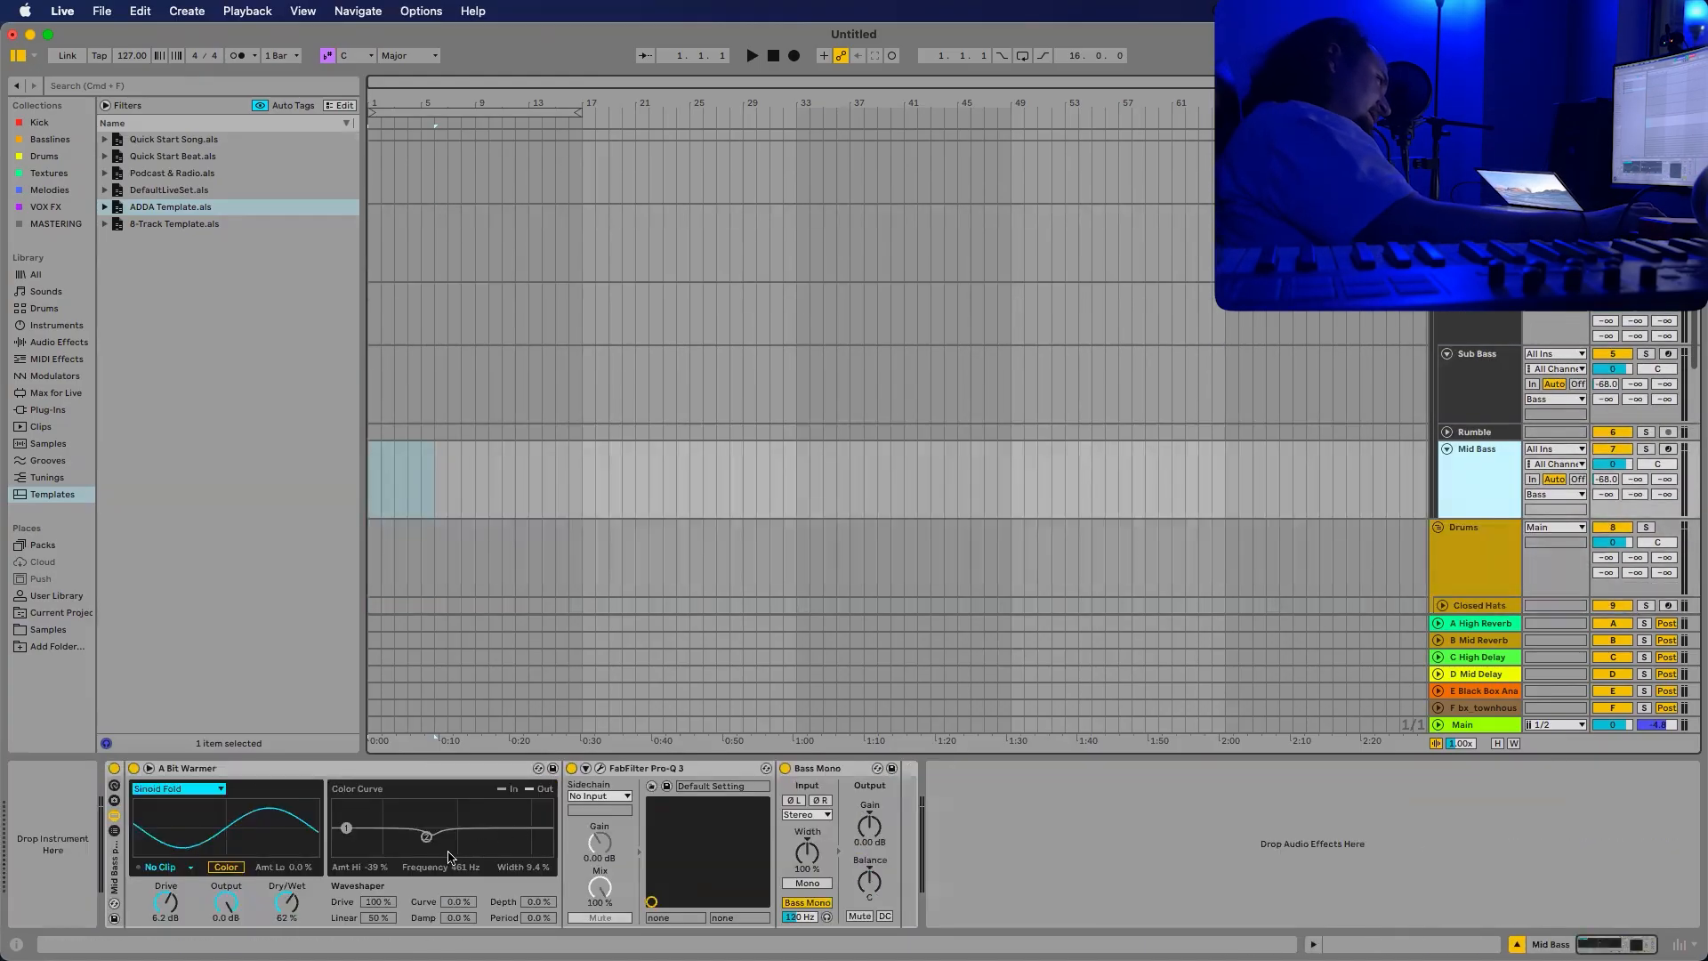
Unfold the Closed Hats track and review its effect chain and the one on the Drums group.
scroll(1459, 520, down, 5)
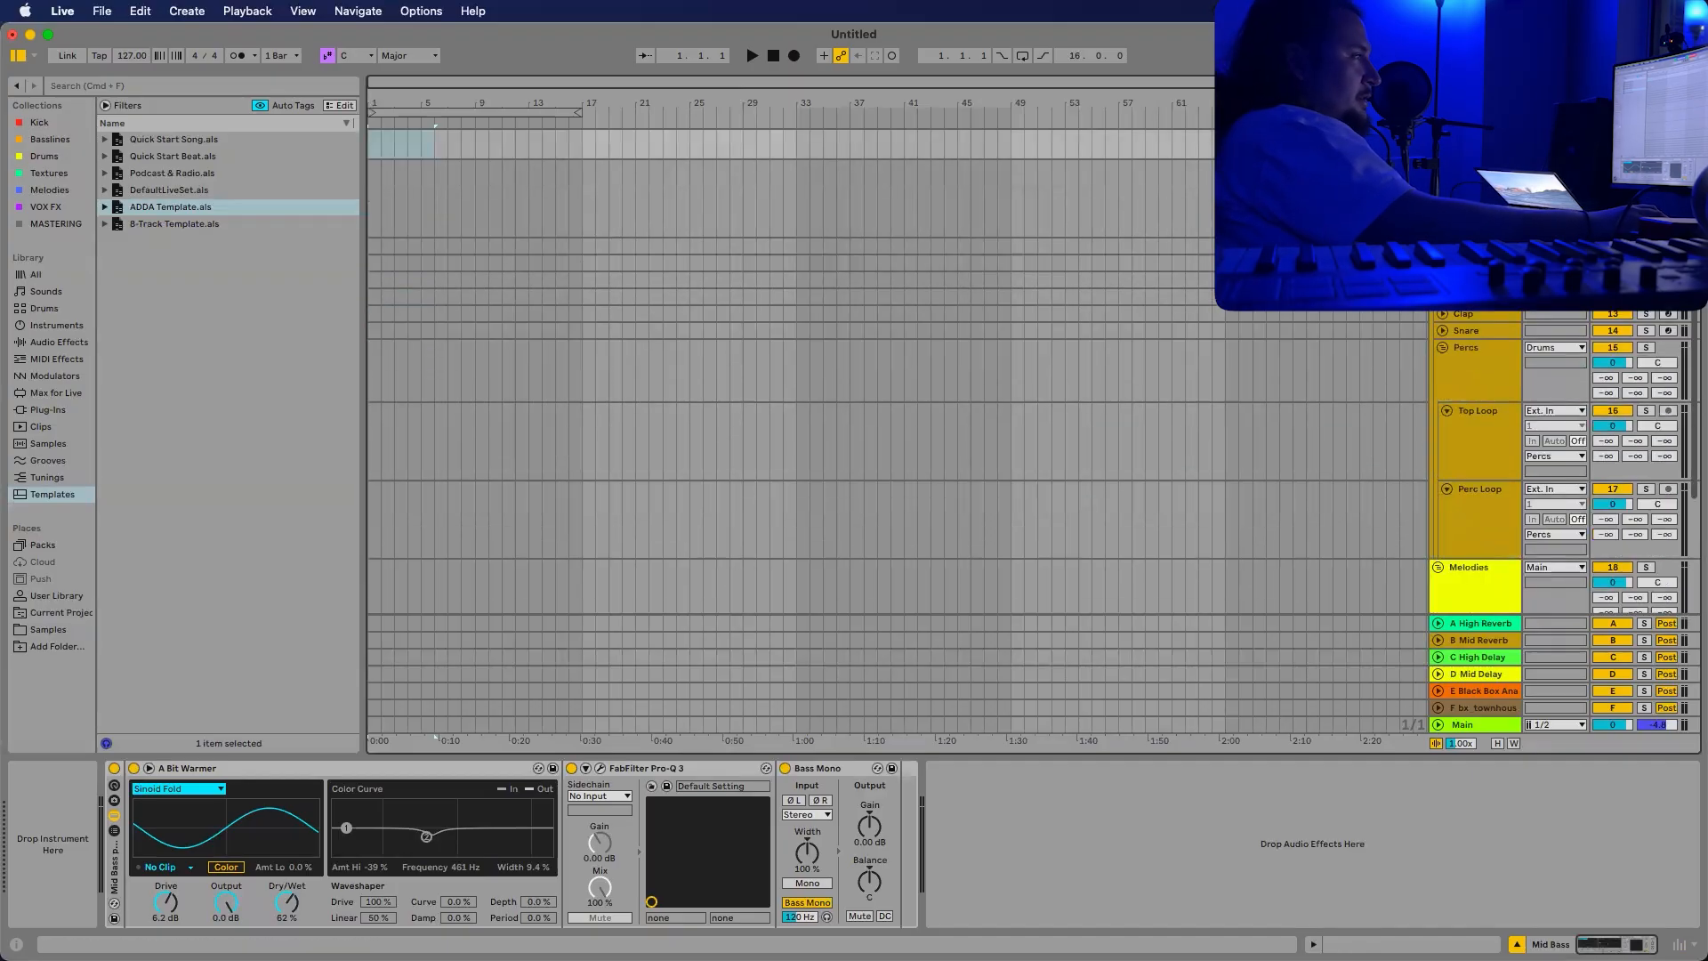
click(1443, 246)
click(1477, 246)
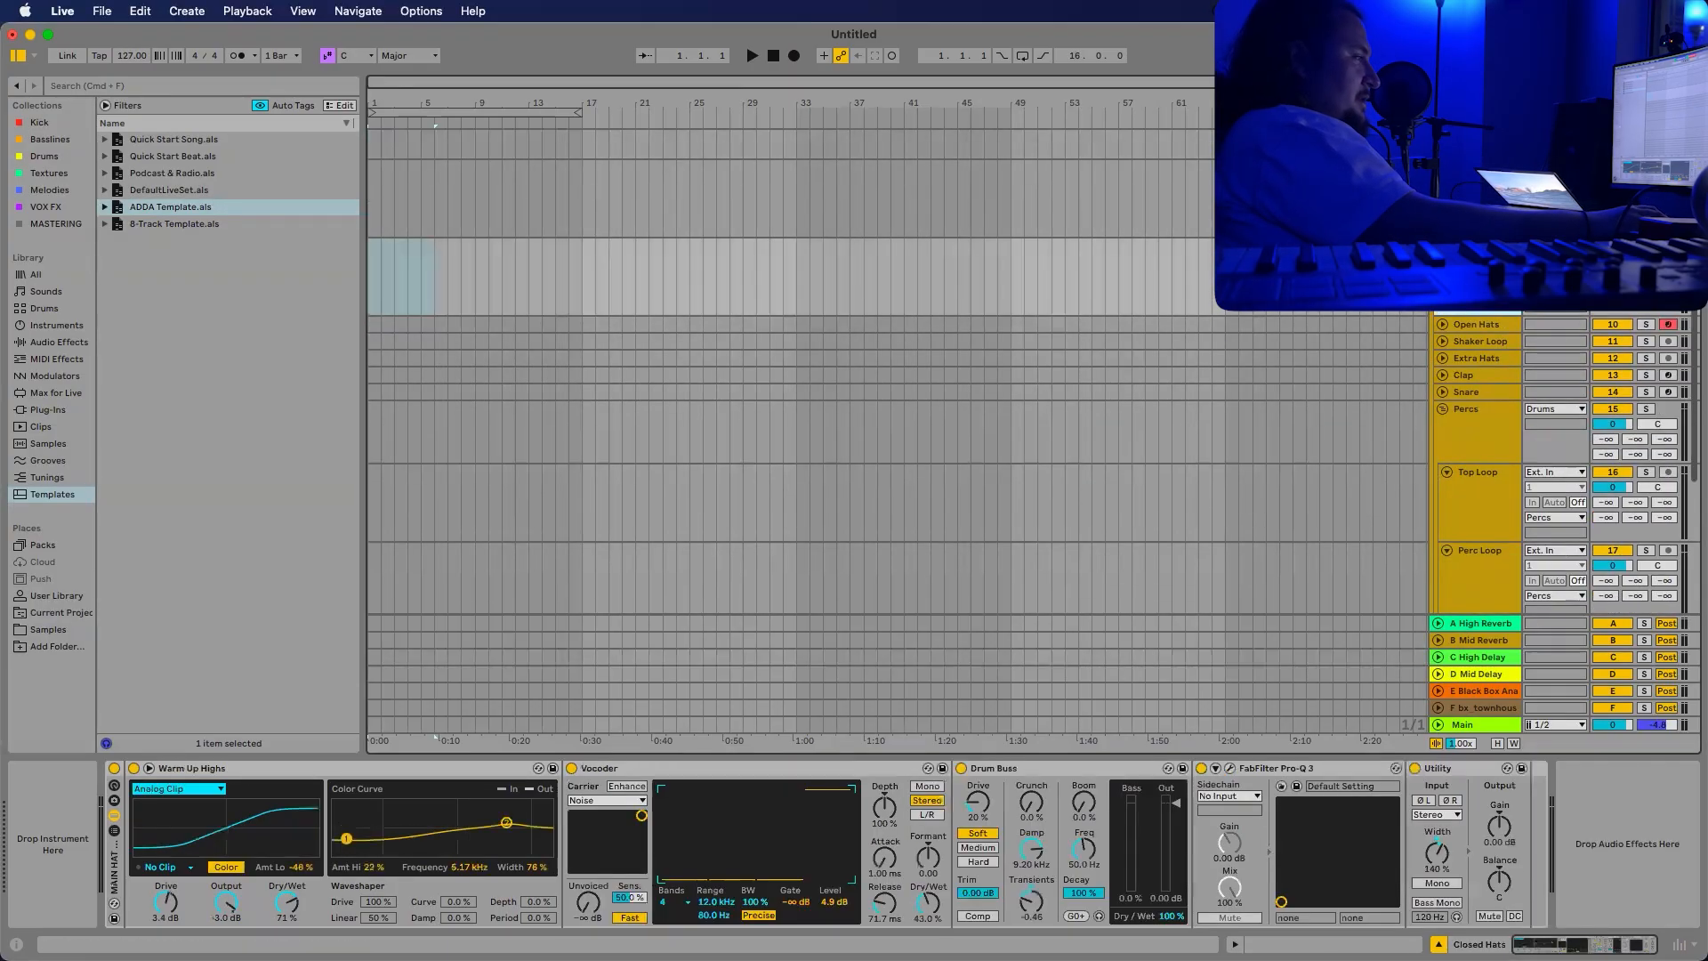
scroll(1476, 247, up, 1)
click(1477, 178)
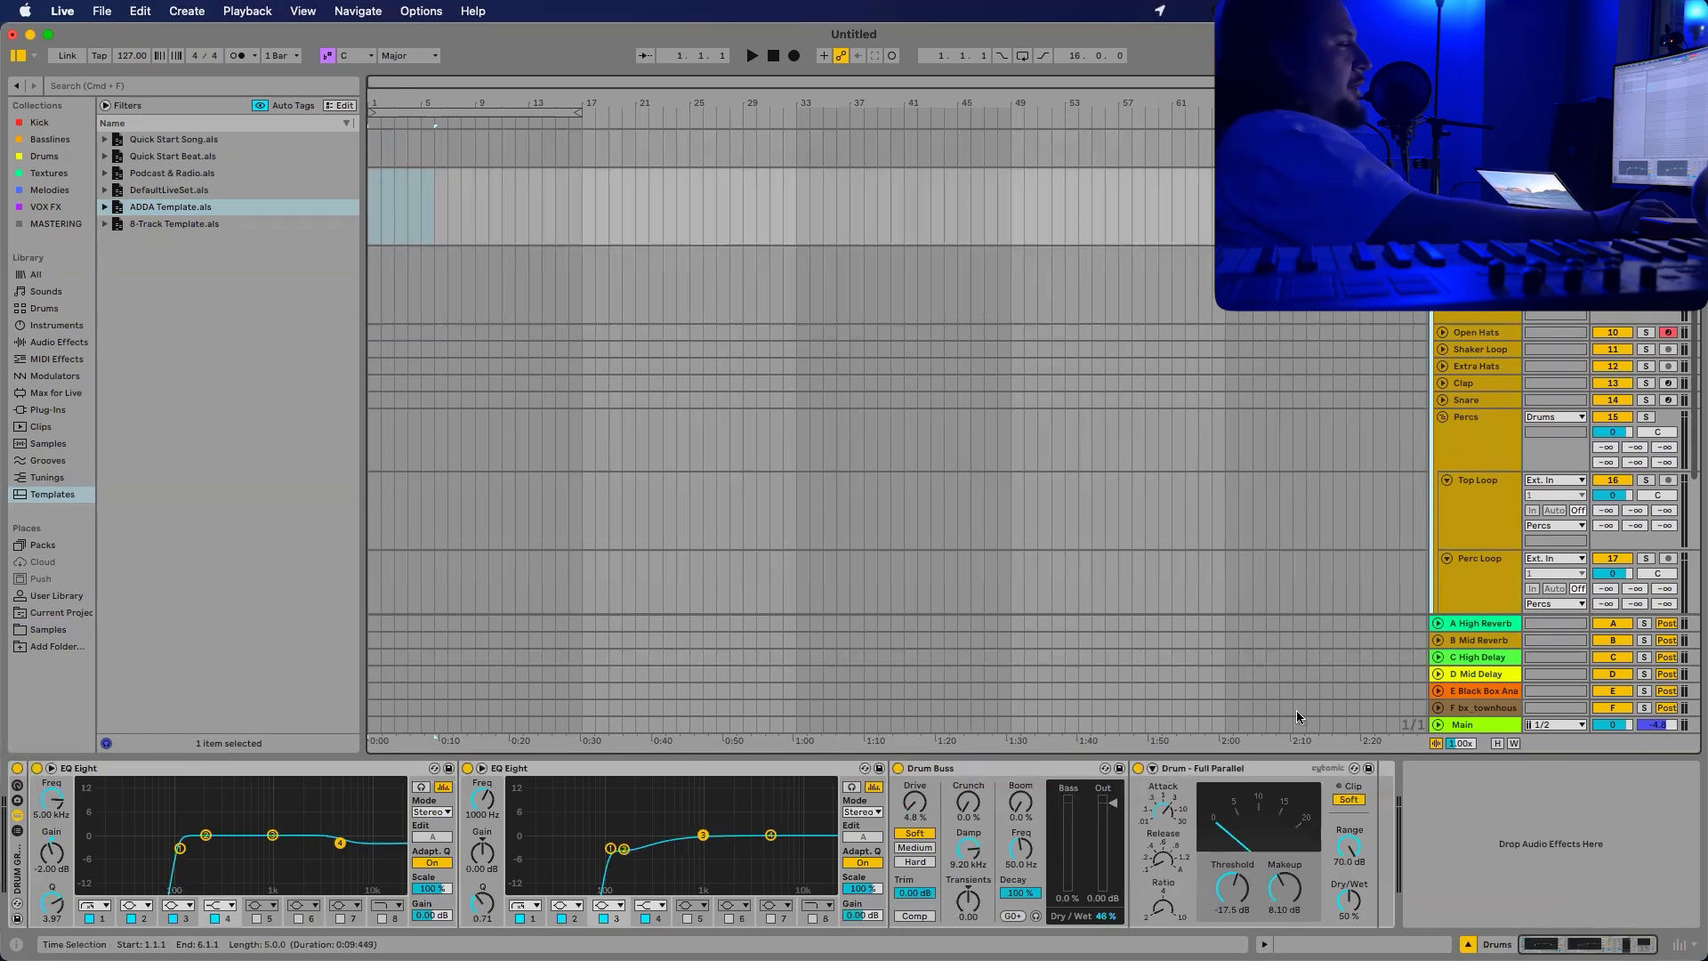
Turn off the Auto Filter in the Low end group's effect chain.
scroll(1512, 289, up, 6)
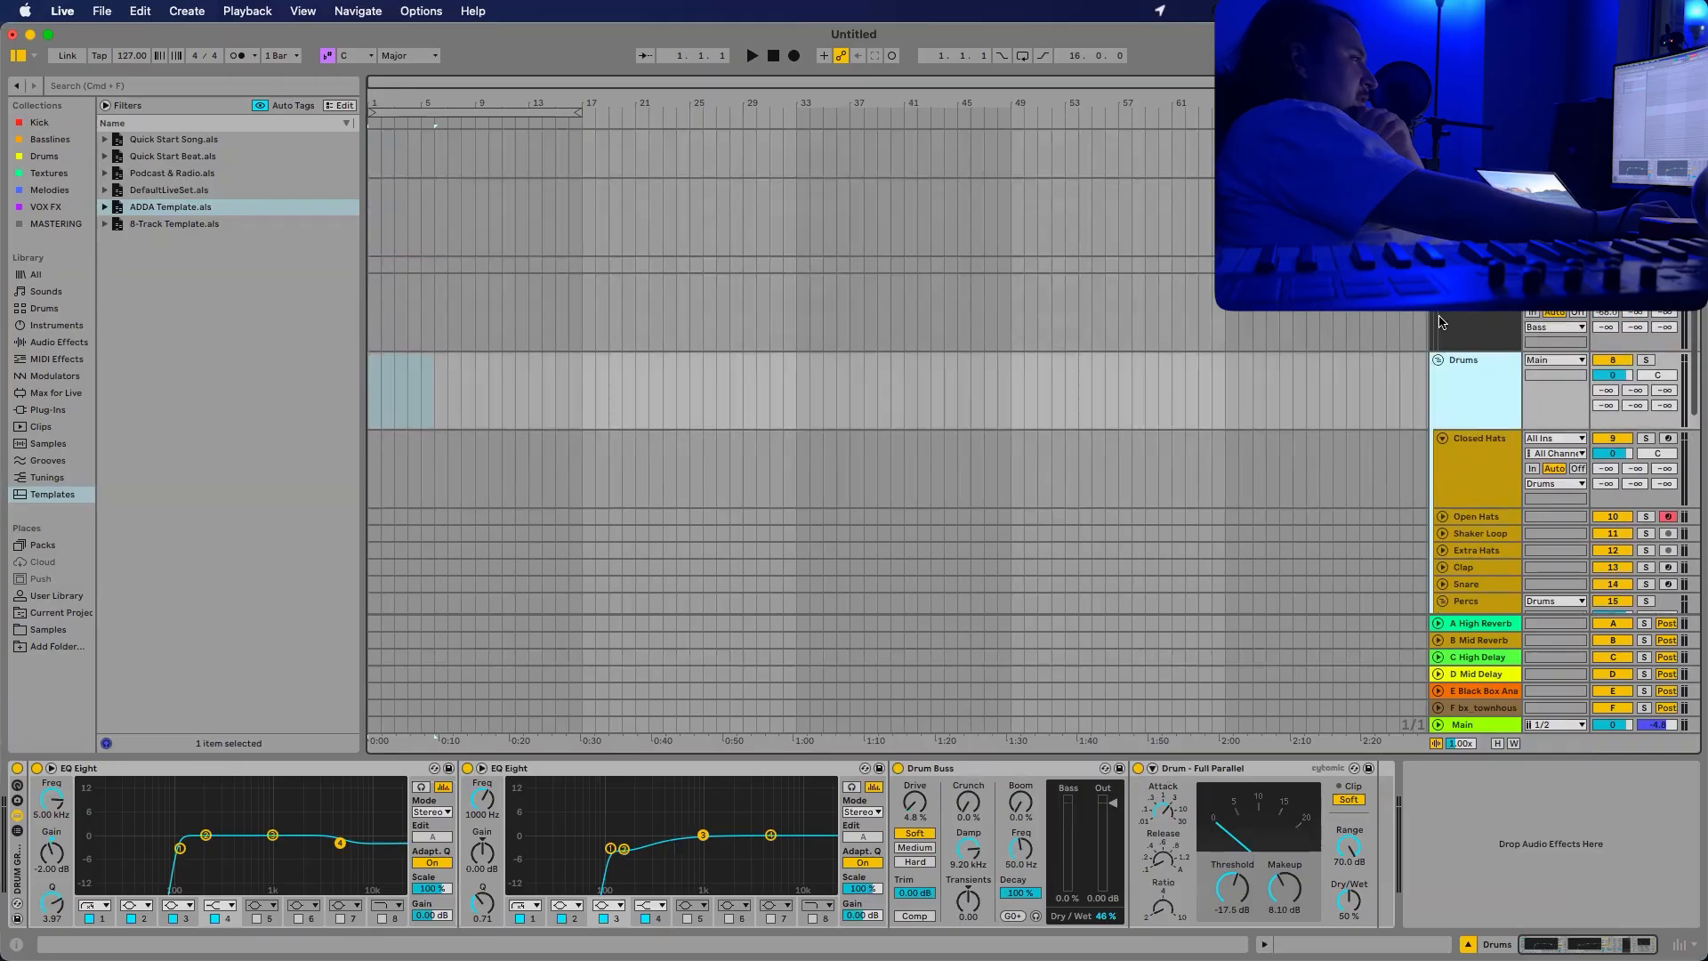
click(1477, 227)
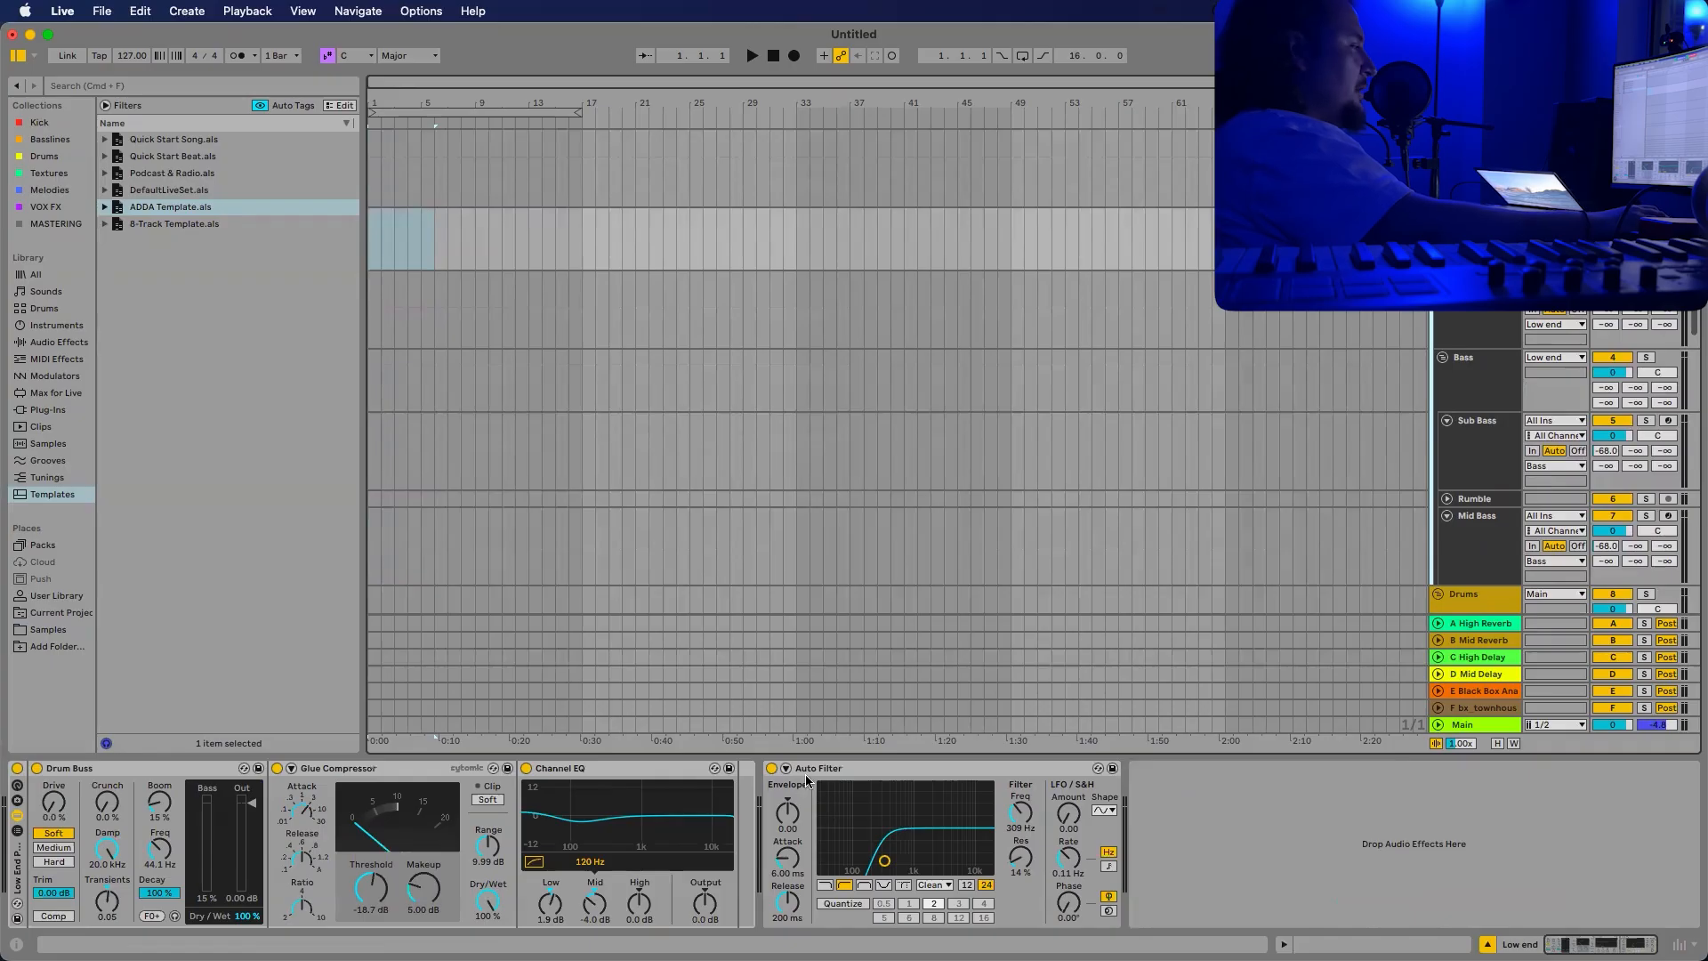
click(770, 768)
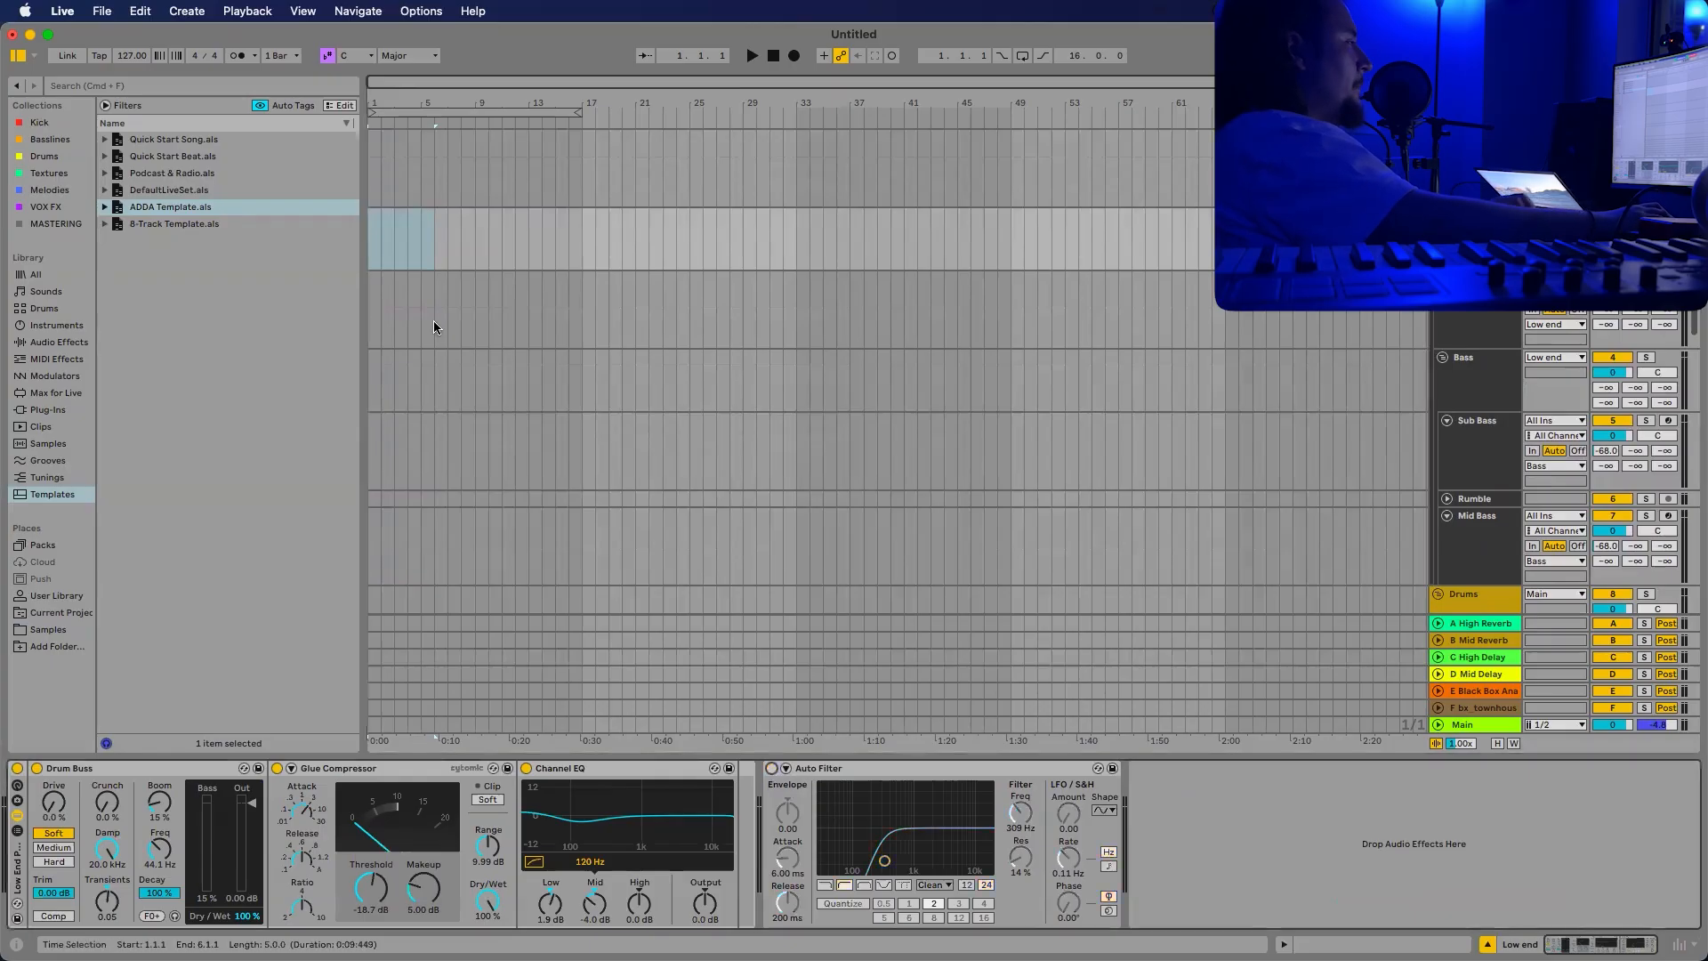
Place the insert mark at bar 33 on the Kick track and expand the Soft Deep Punchy Kicks sample folder.
click(795, 305)
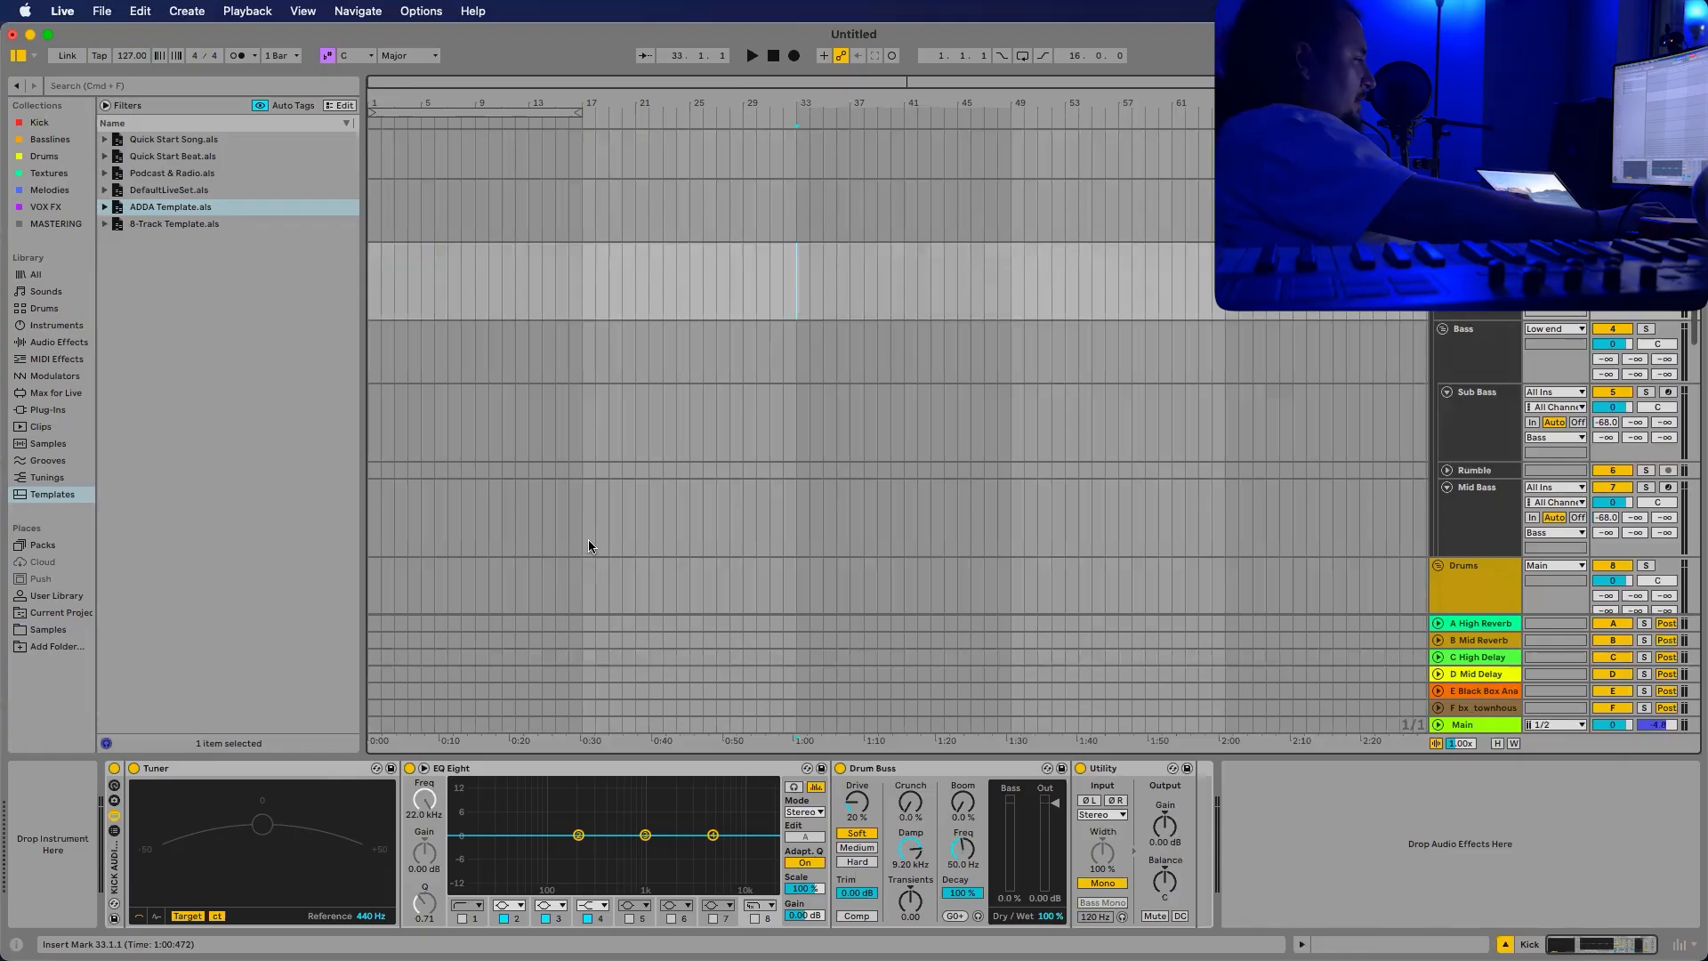
click(51, 627)
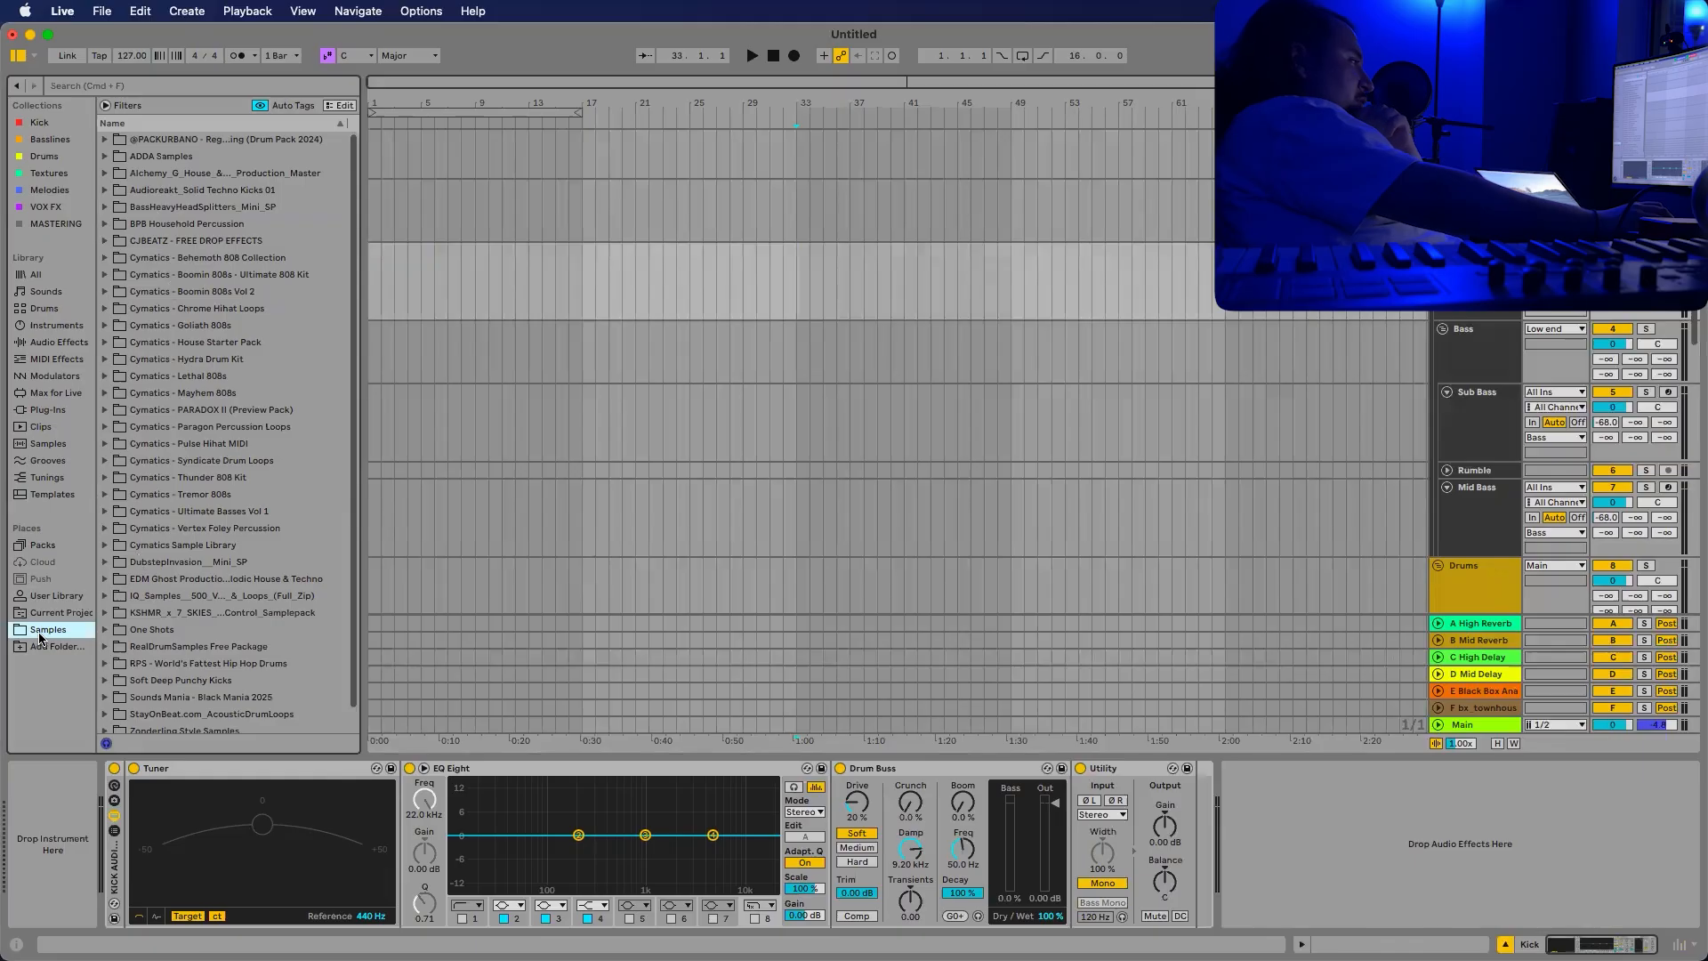
scroll(203, 547, down, 1)
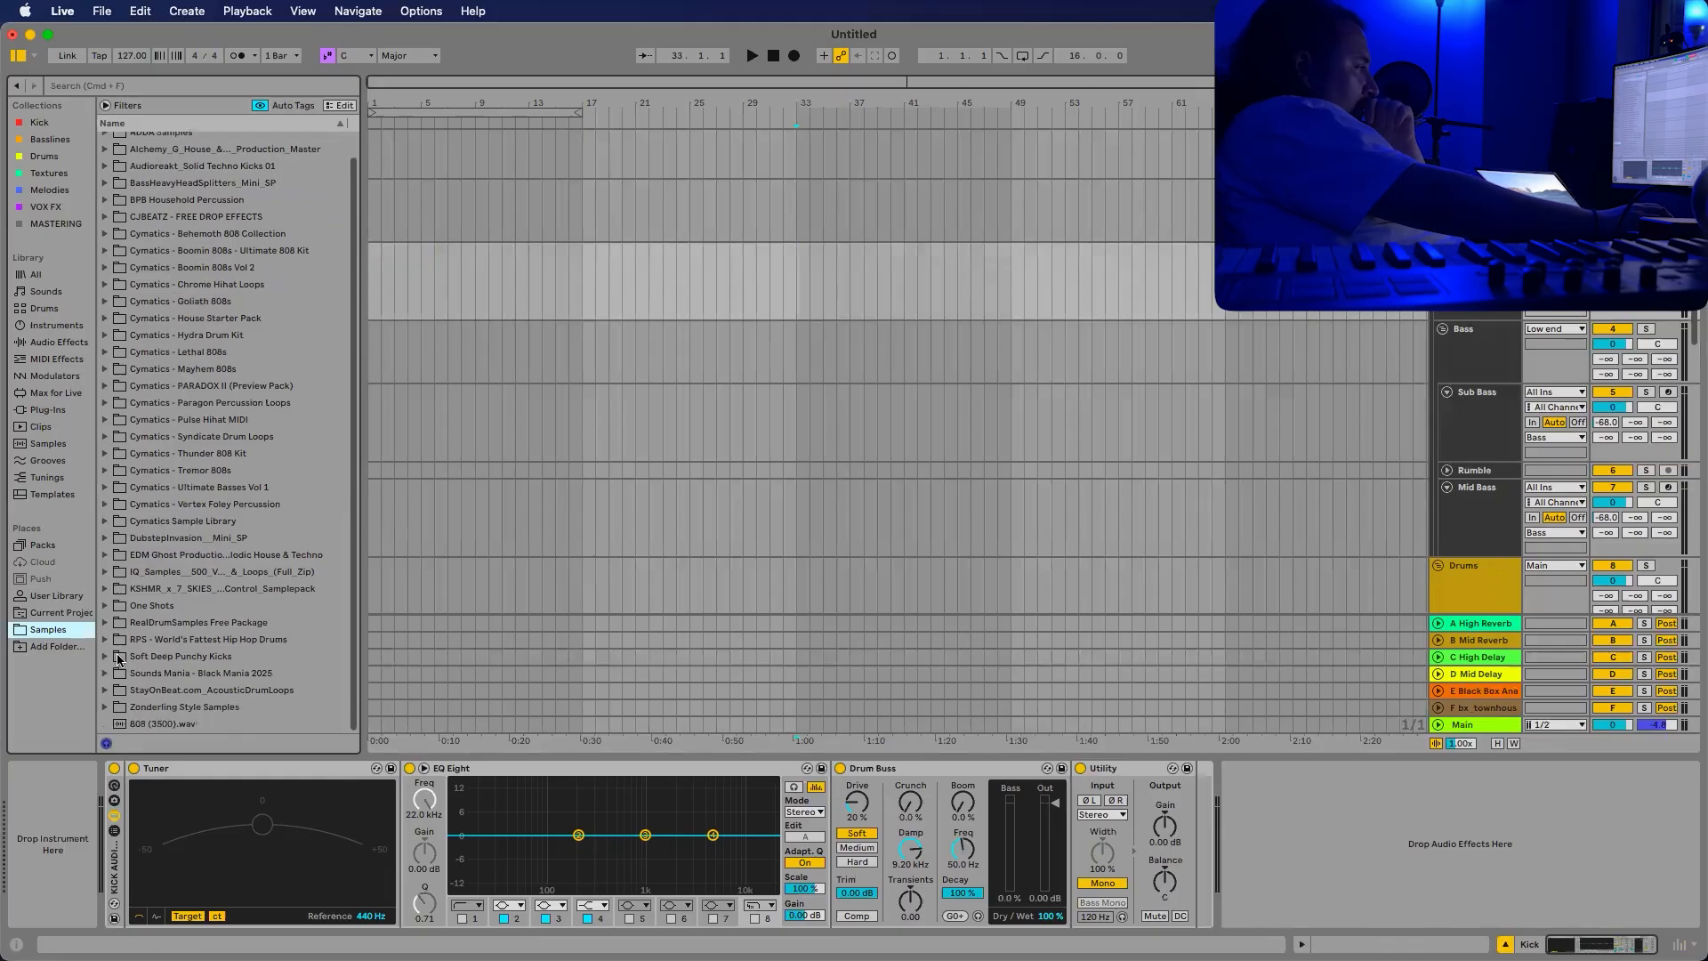
click(106, 657)
scroll(169, 623, down, 6)
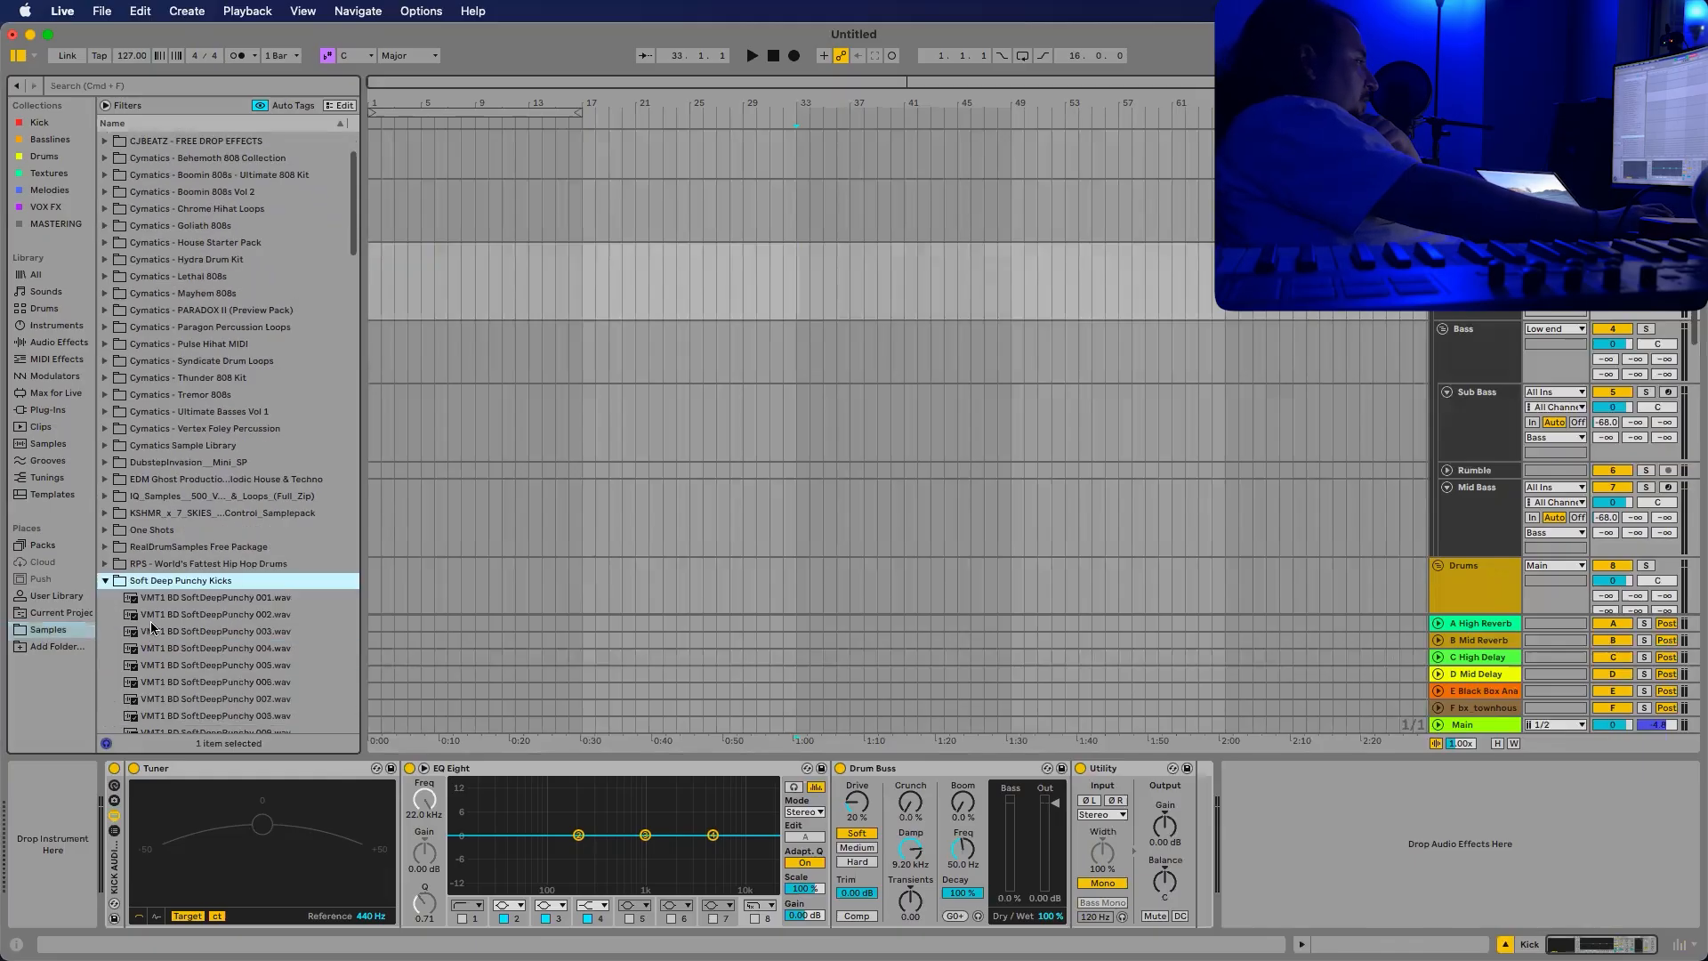
Audition the Soft Deep Punchy Kicks samples one after another from 001, ending on VMT1 BD SoftDeepPunchy 013.wav.
click(224, 477)
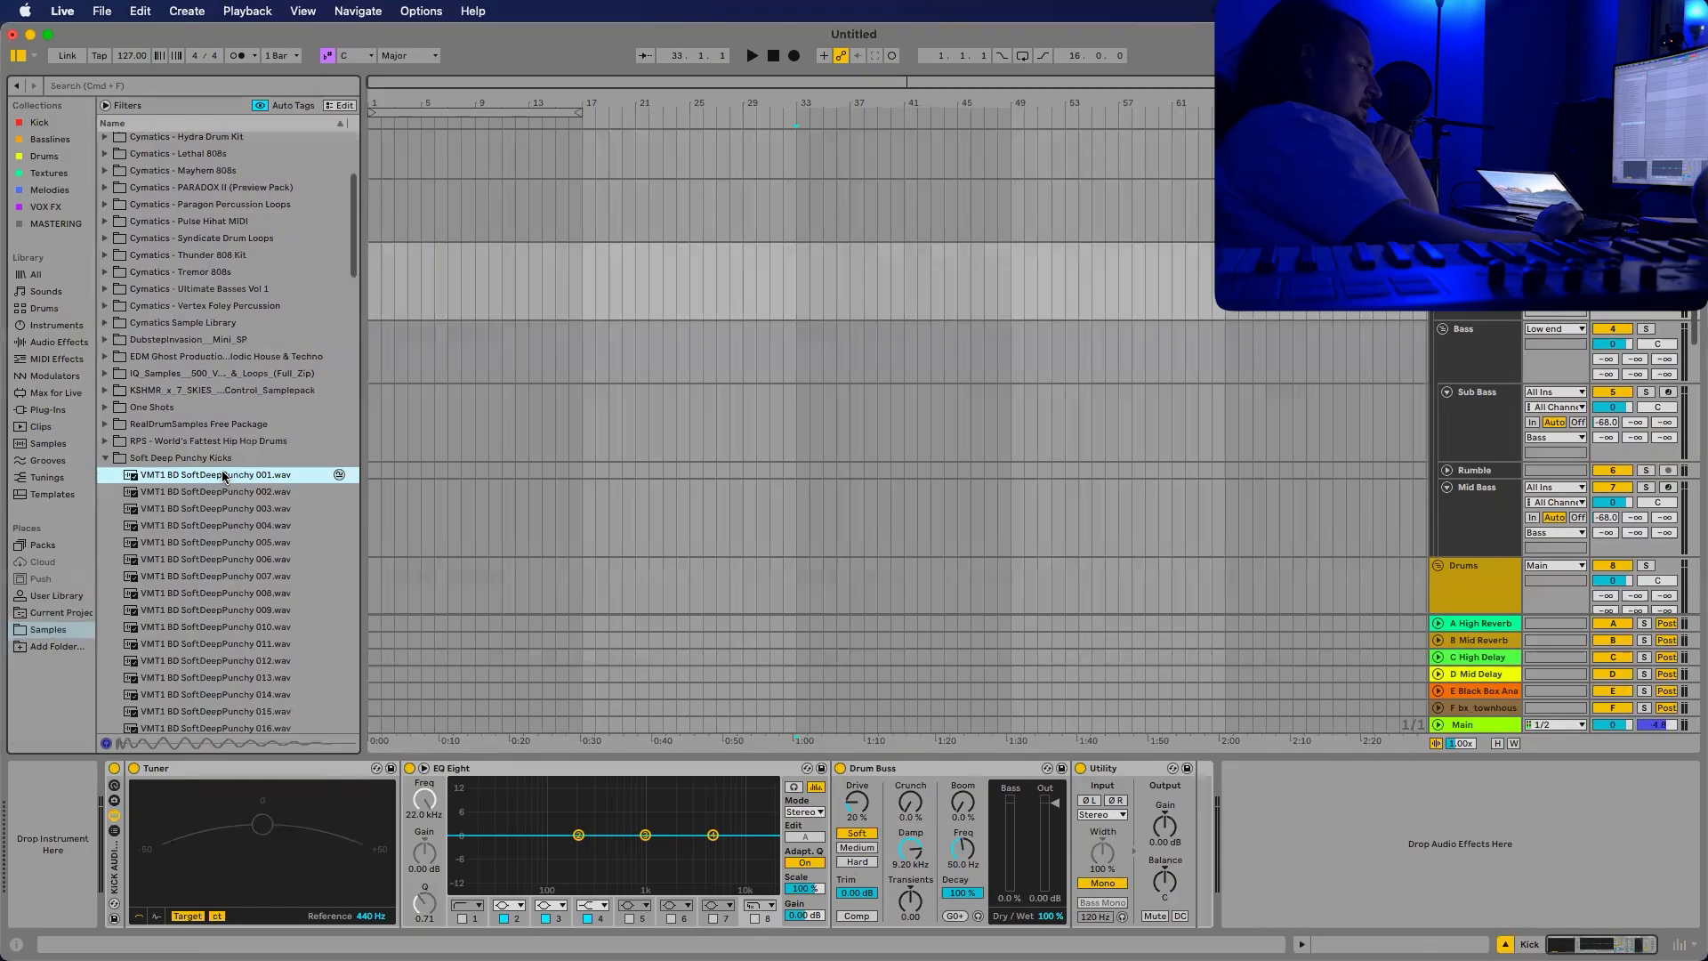
key(Down)
key(Down)
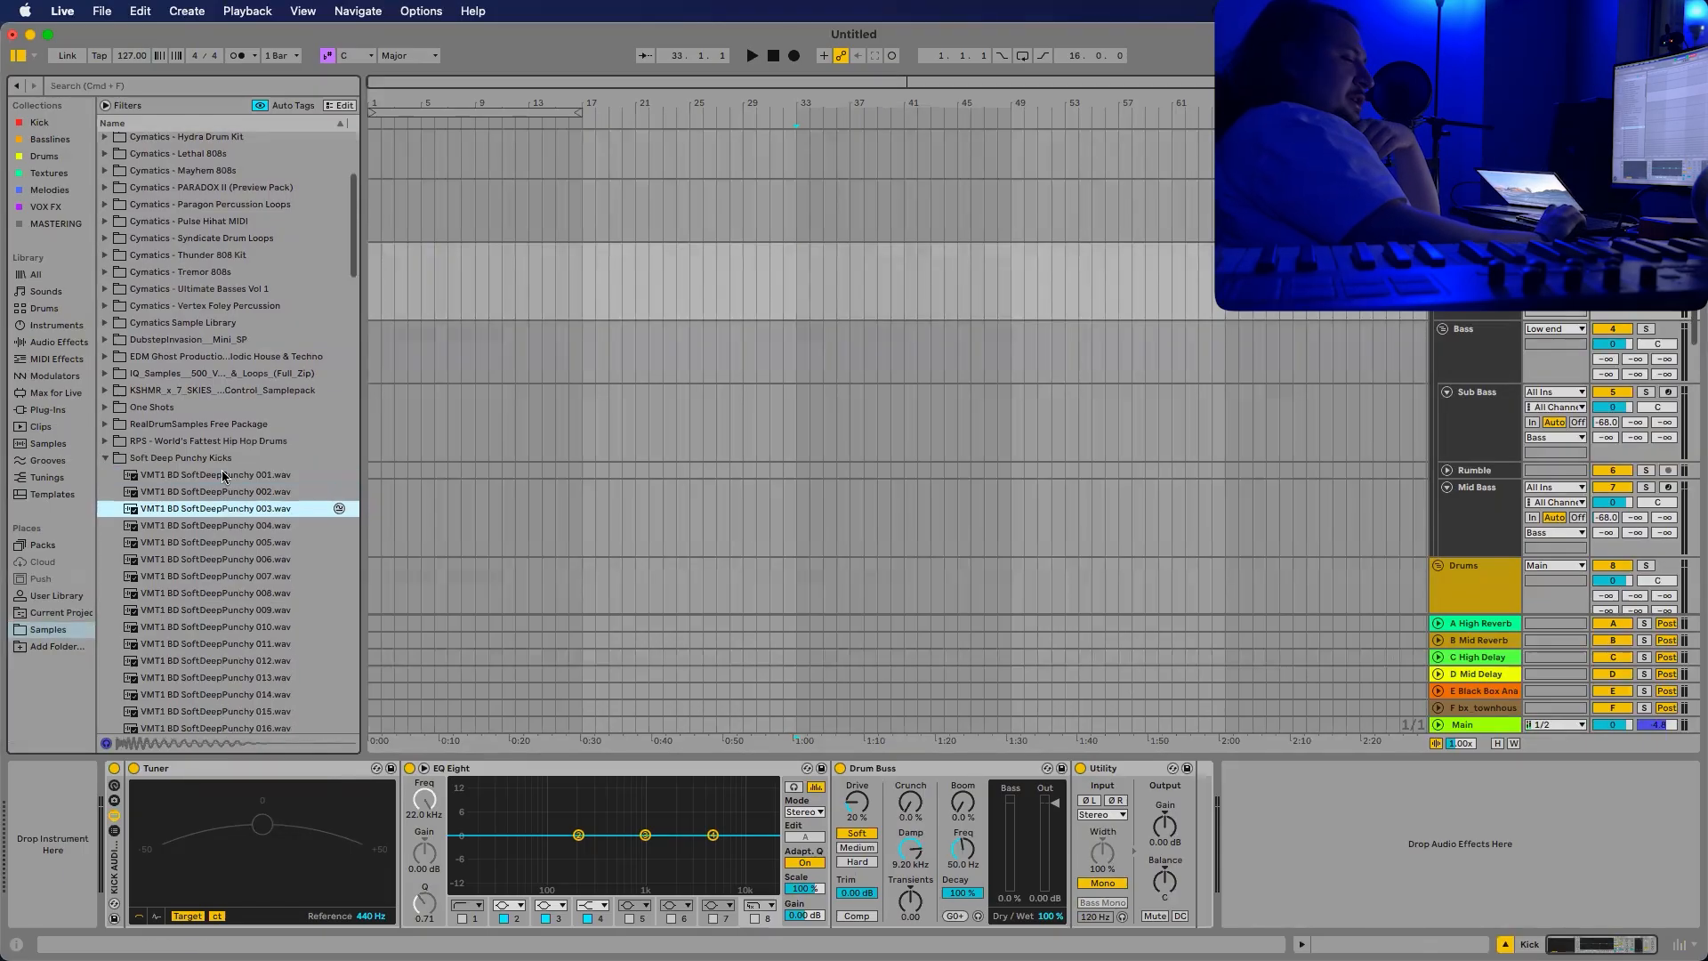
key(Down)
key(Down)
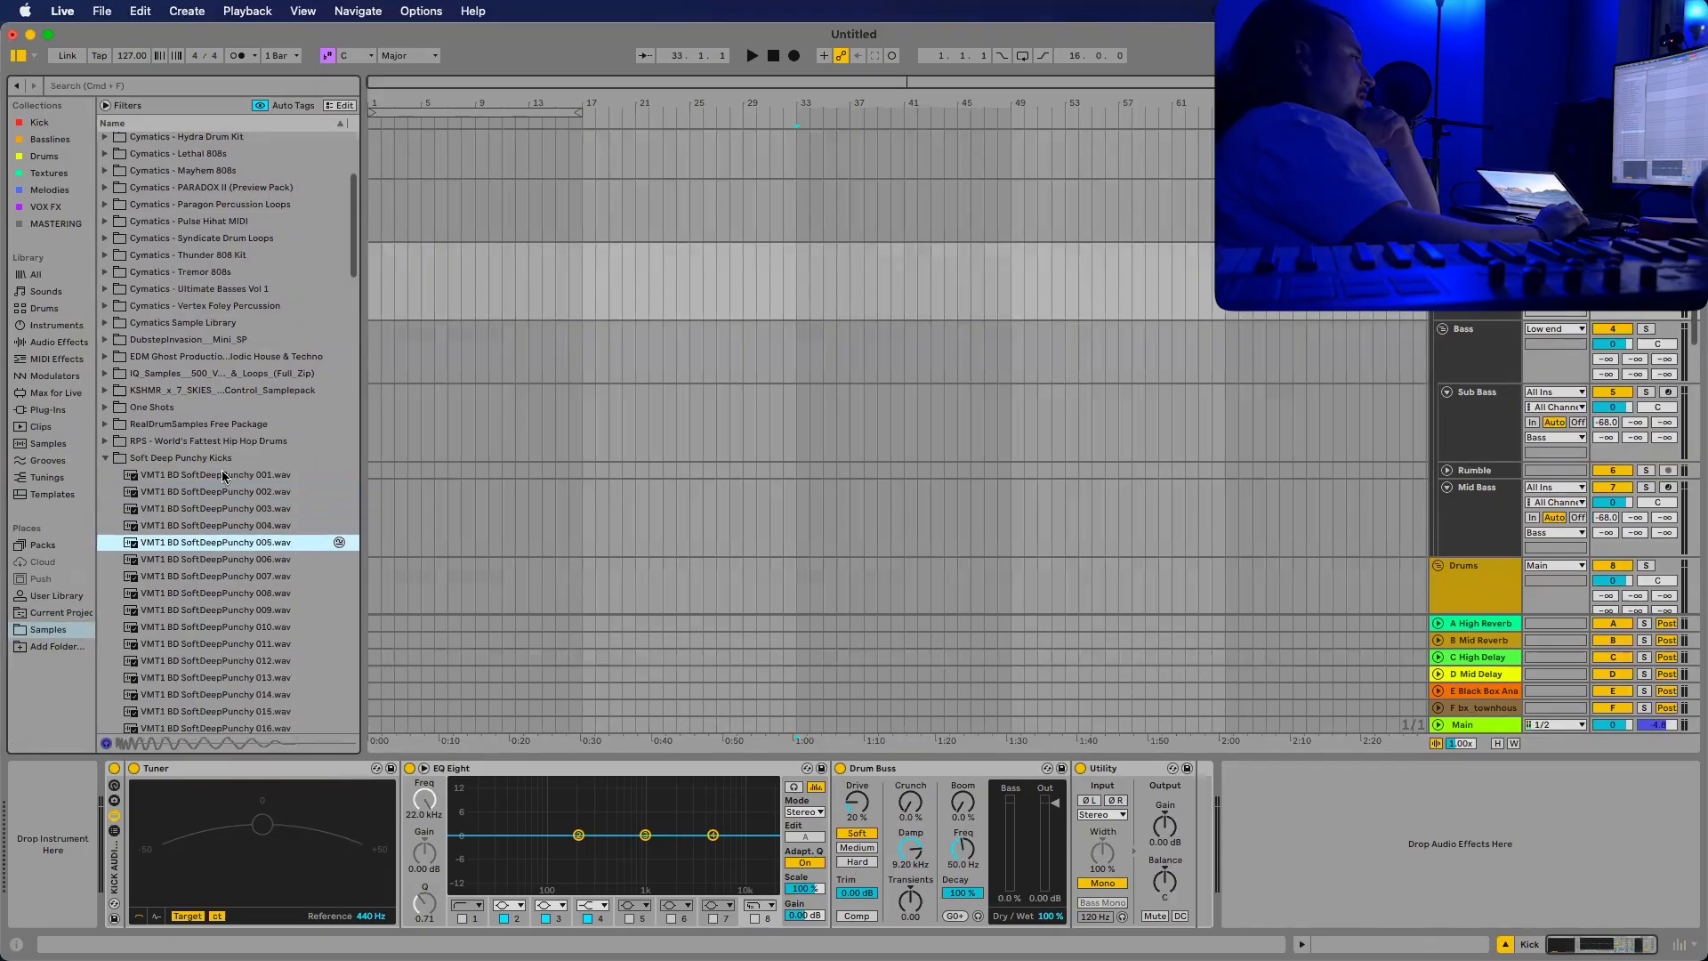
key(Down)
key(Down)
key(Down)
key(Down)
key(Down)
key(Down)
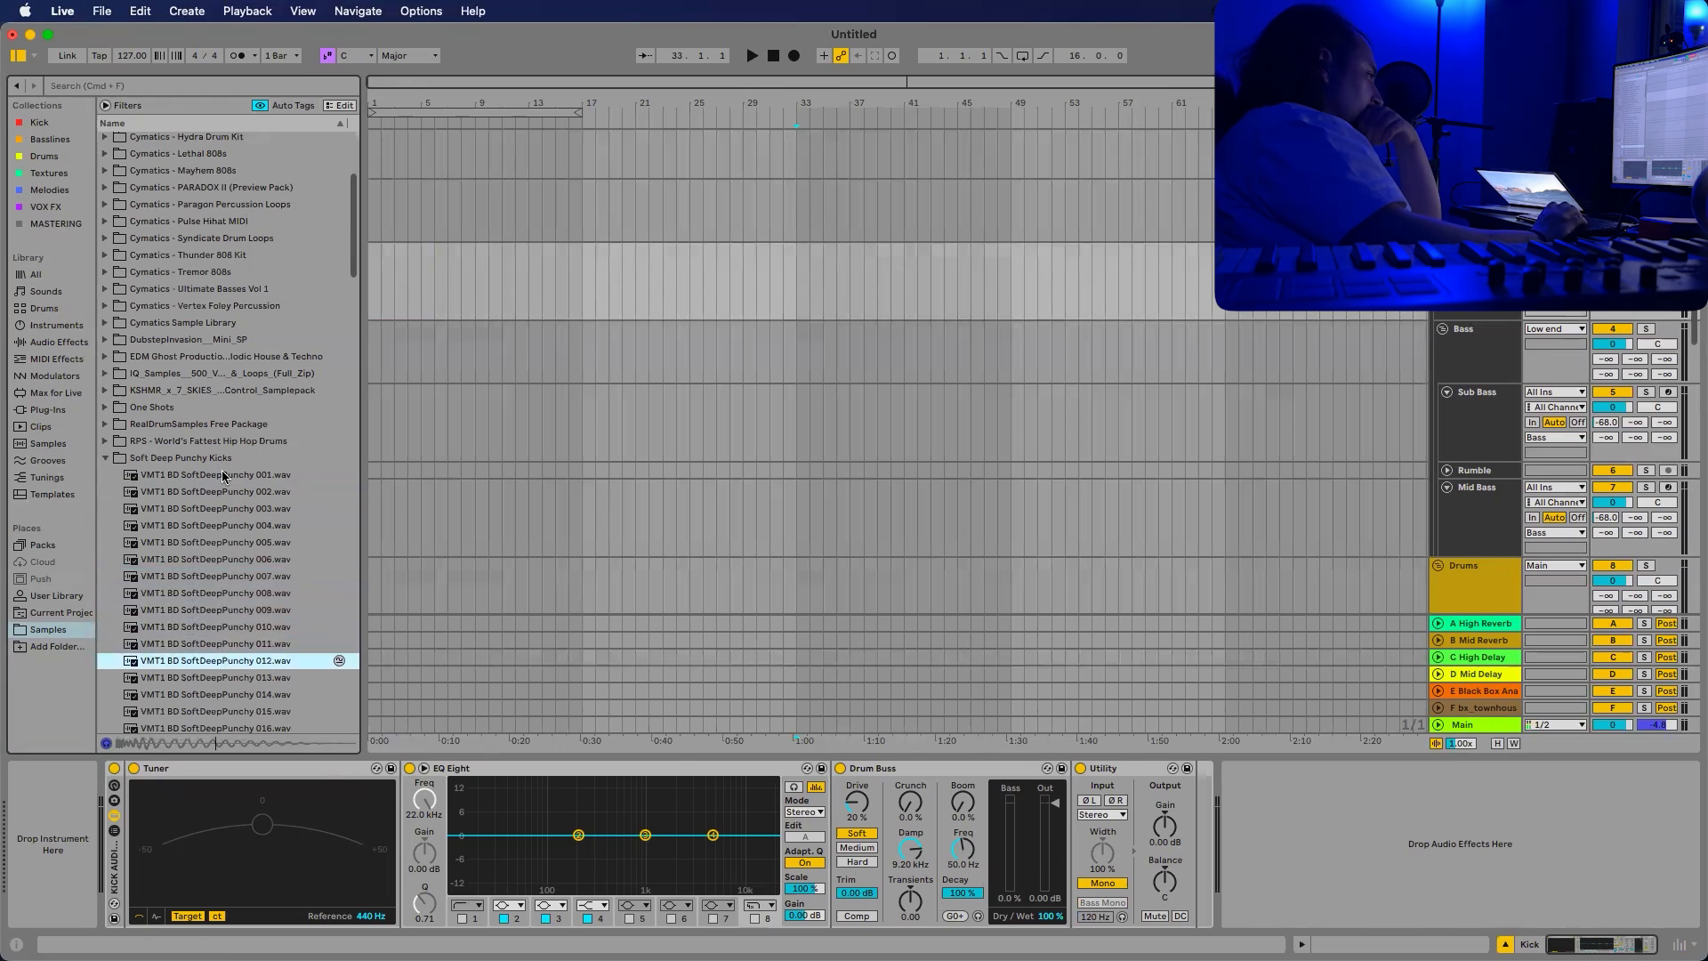
key(Down)
key(Down)
key(Up)
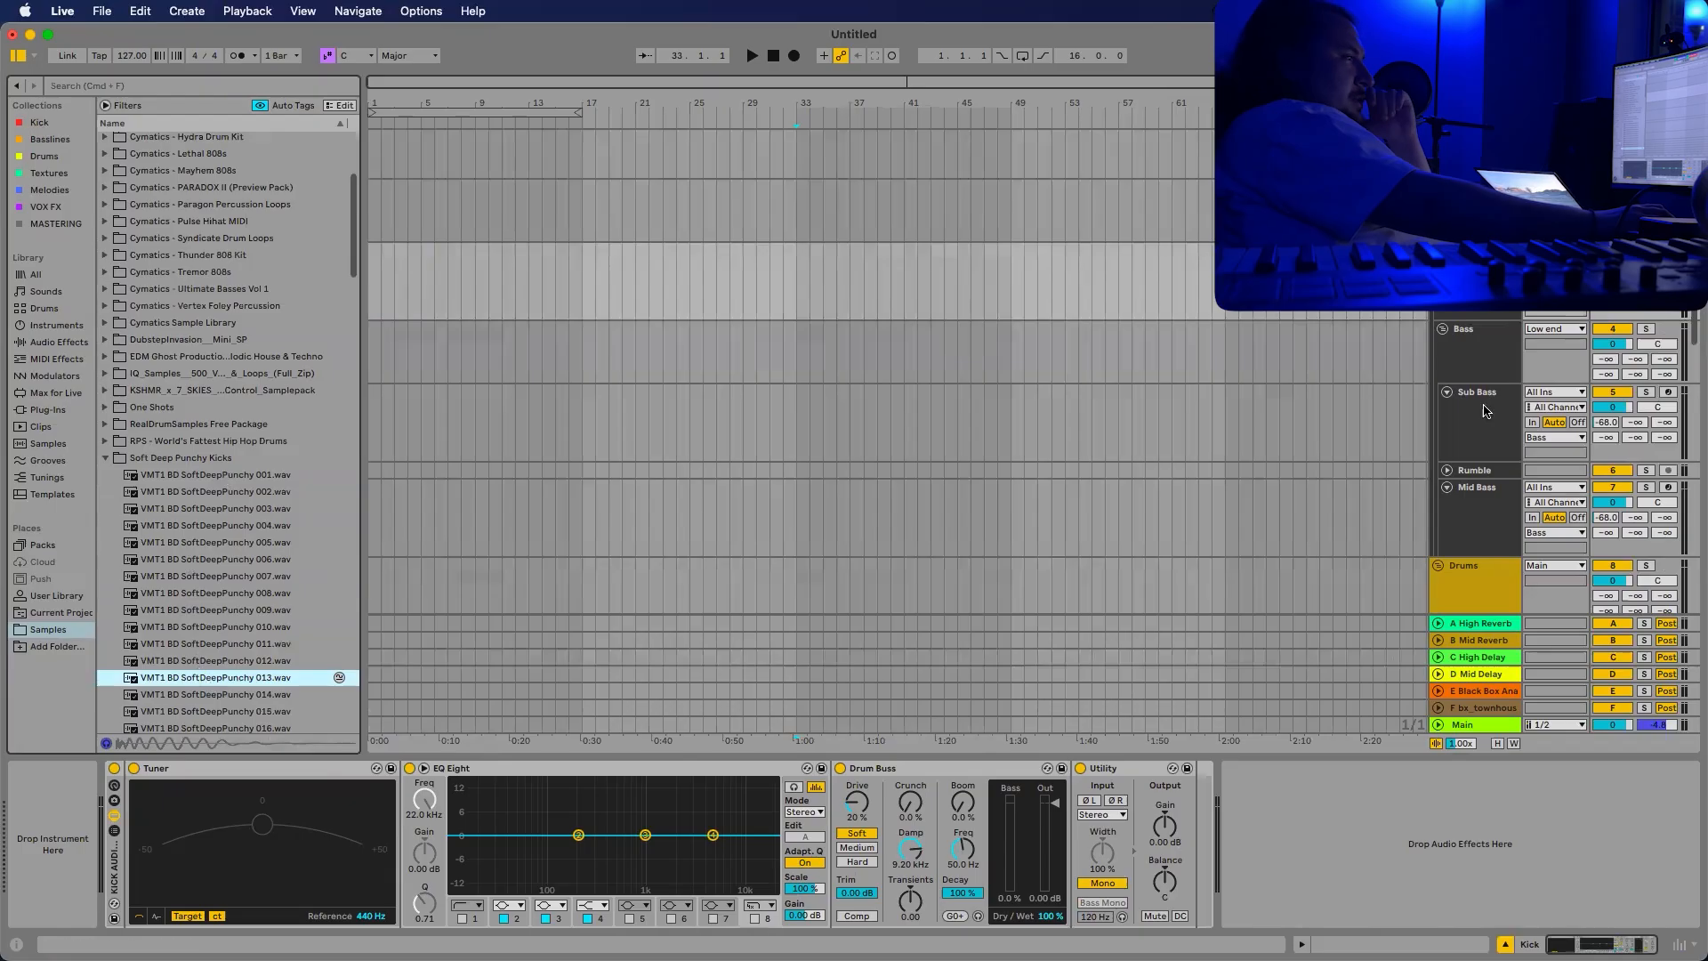
Load VMT1 BD SoftDeepPunchy 013.wav as the instrument ahead of the Kick track's effect chain.
click(1471, 367)
click(1474, 287)
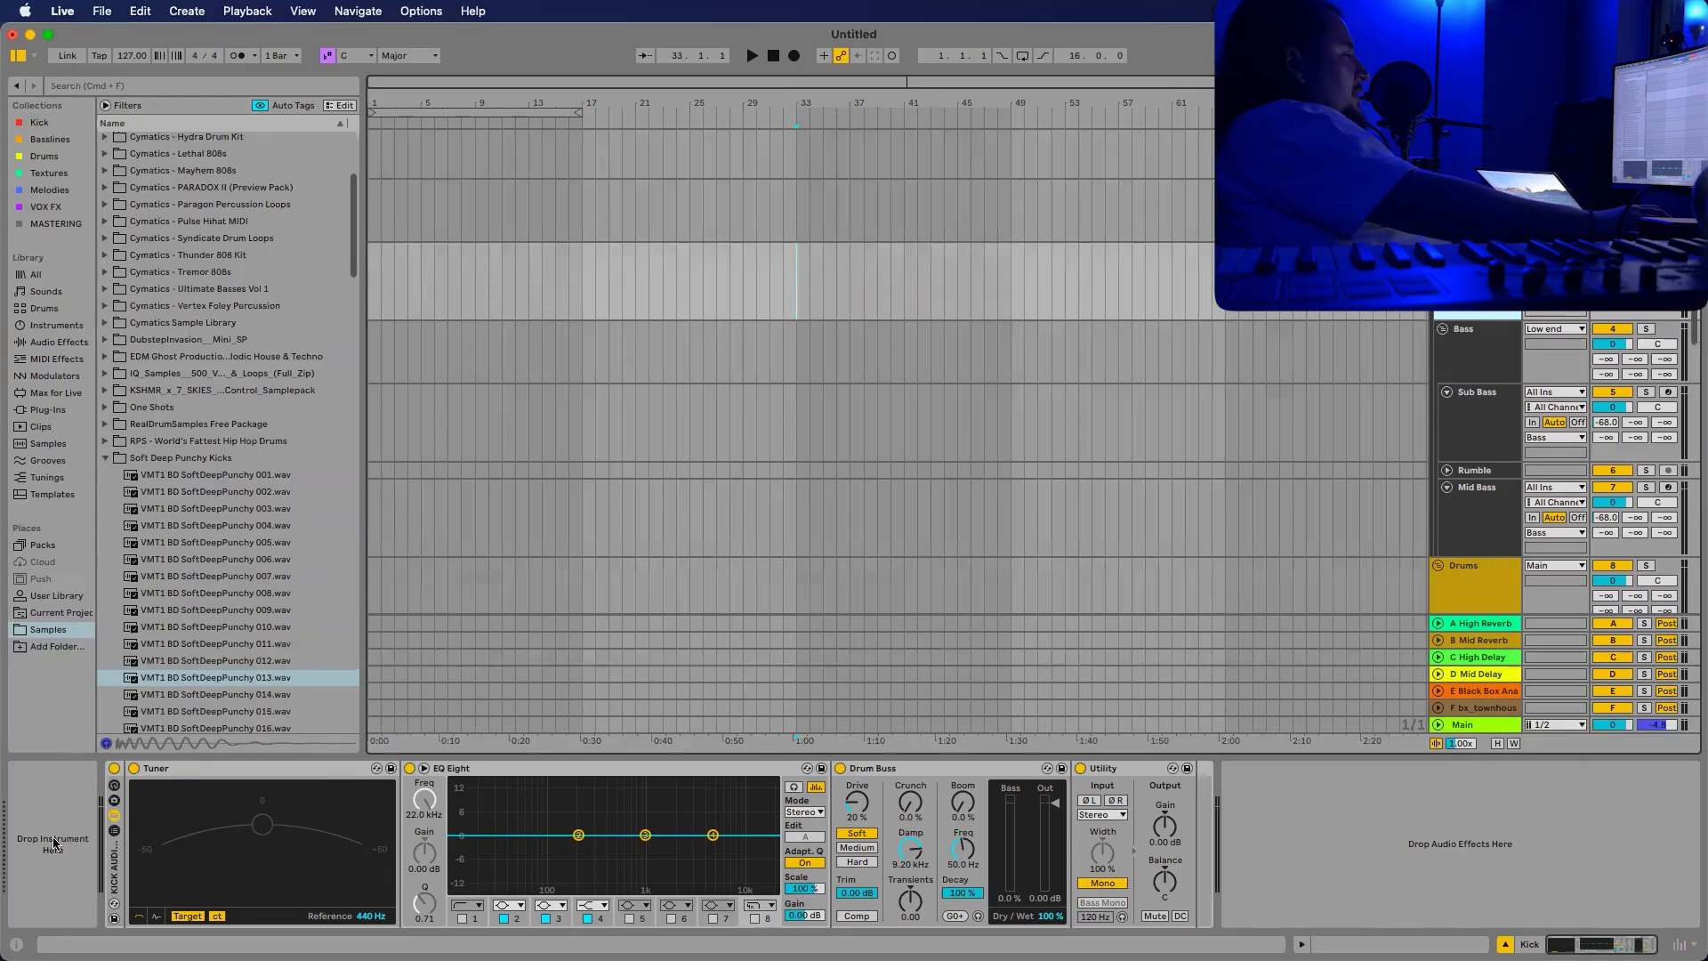
drag(176, 679, 52, 824)
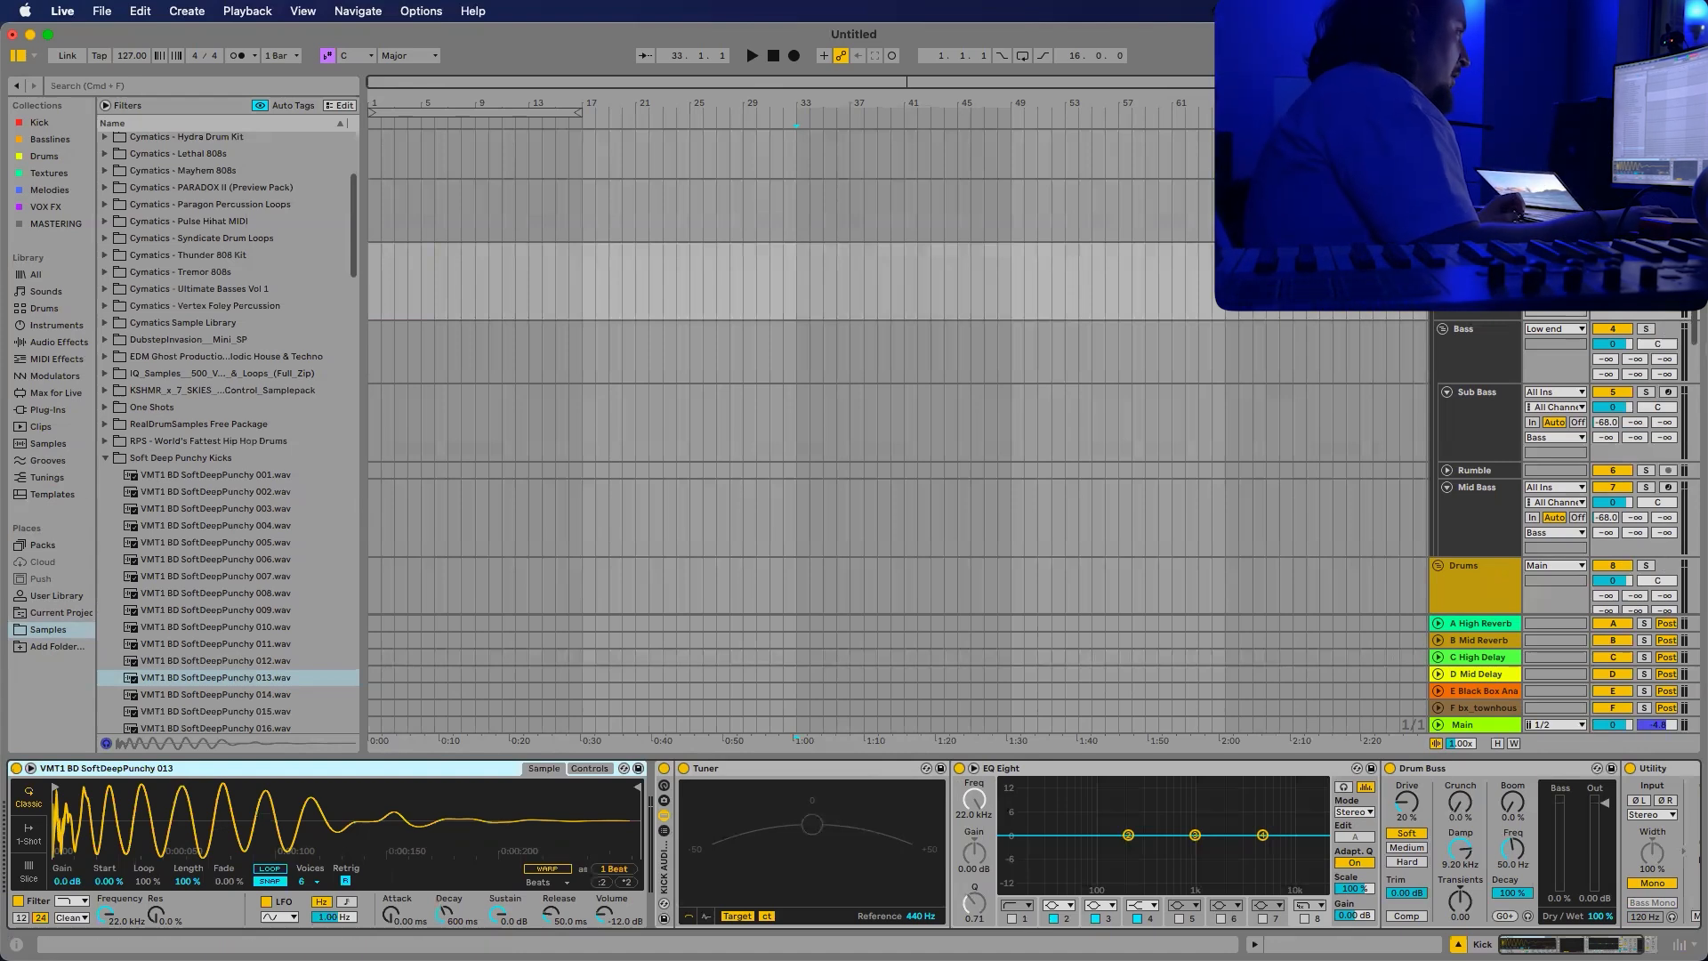
Create an empty one-bar MIDI clip on the Kick track from bar 33 to bar 34.
scroll(756, 298, up, 8)
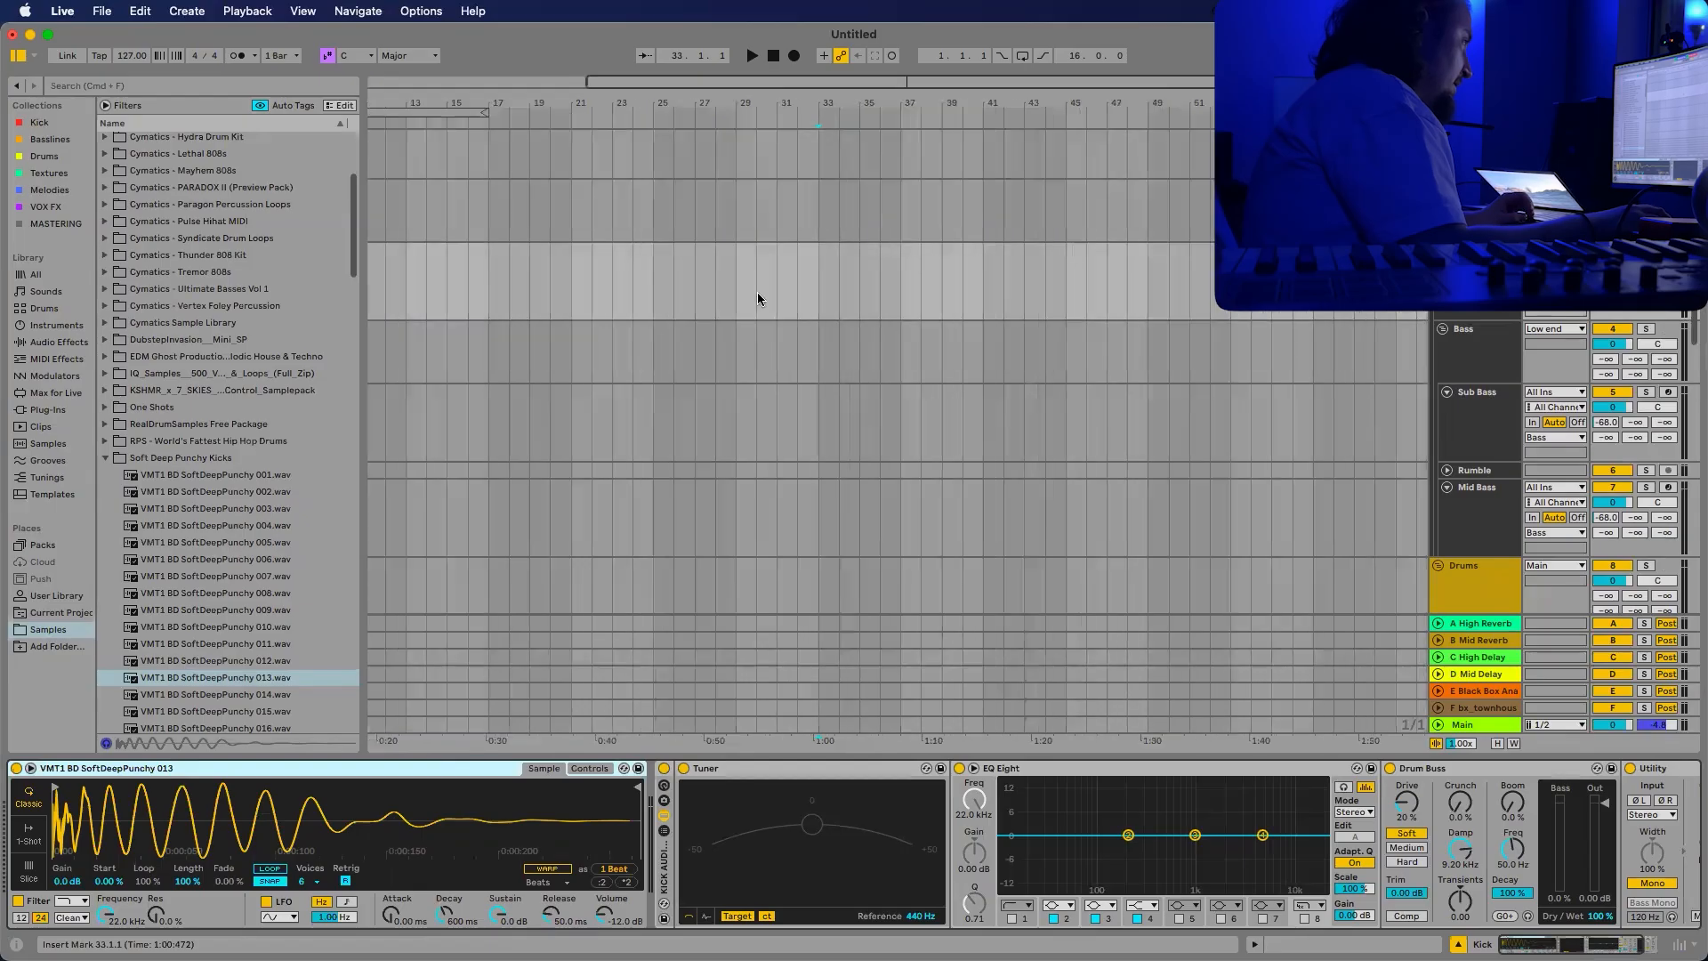
scroll(803, 297, up, 3)
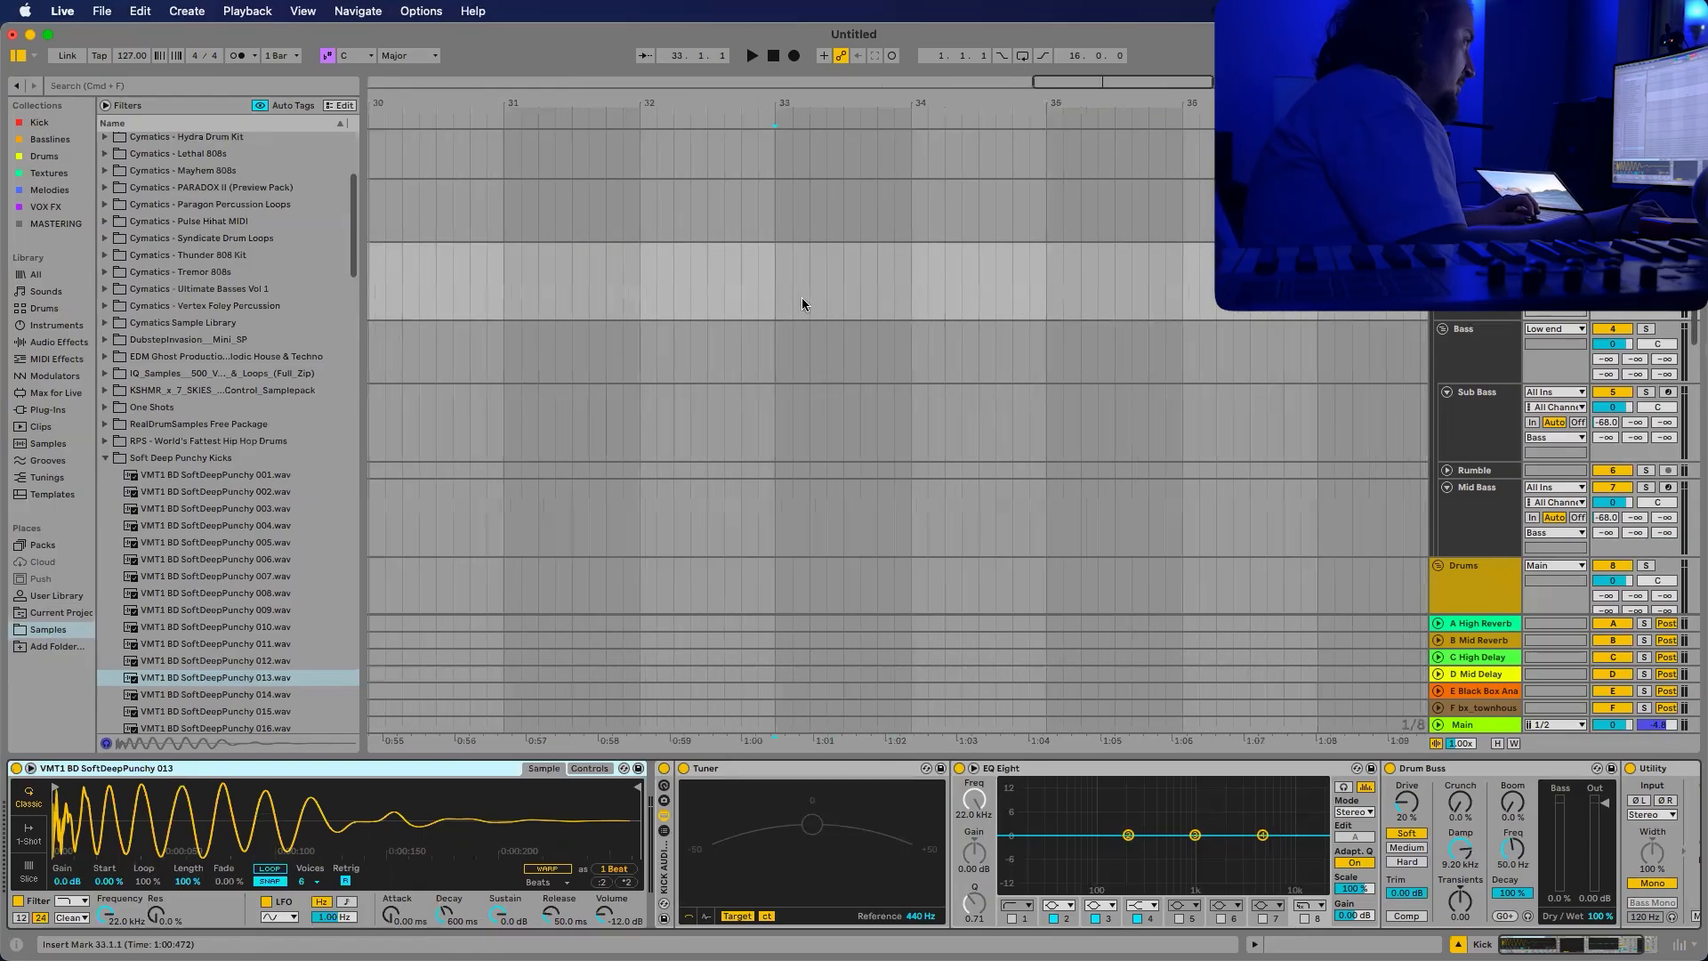
drag(785, 284, 783, 283)
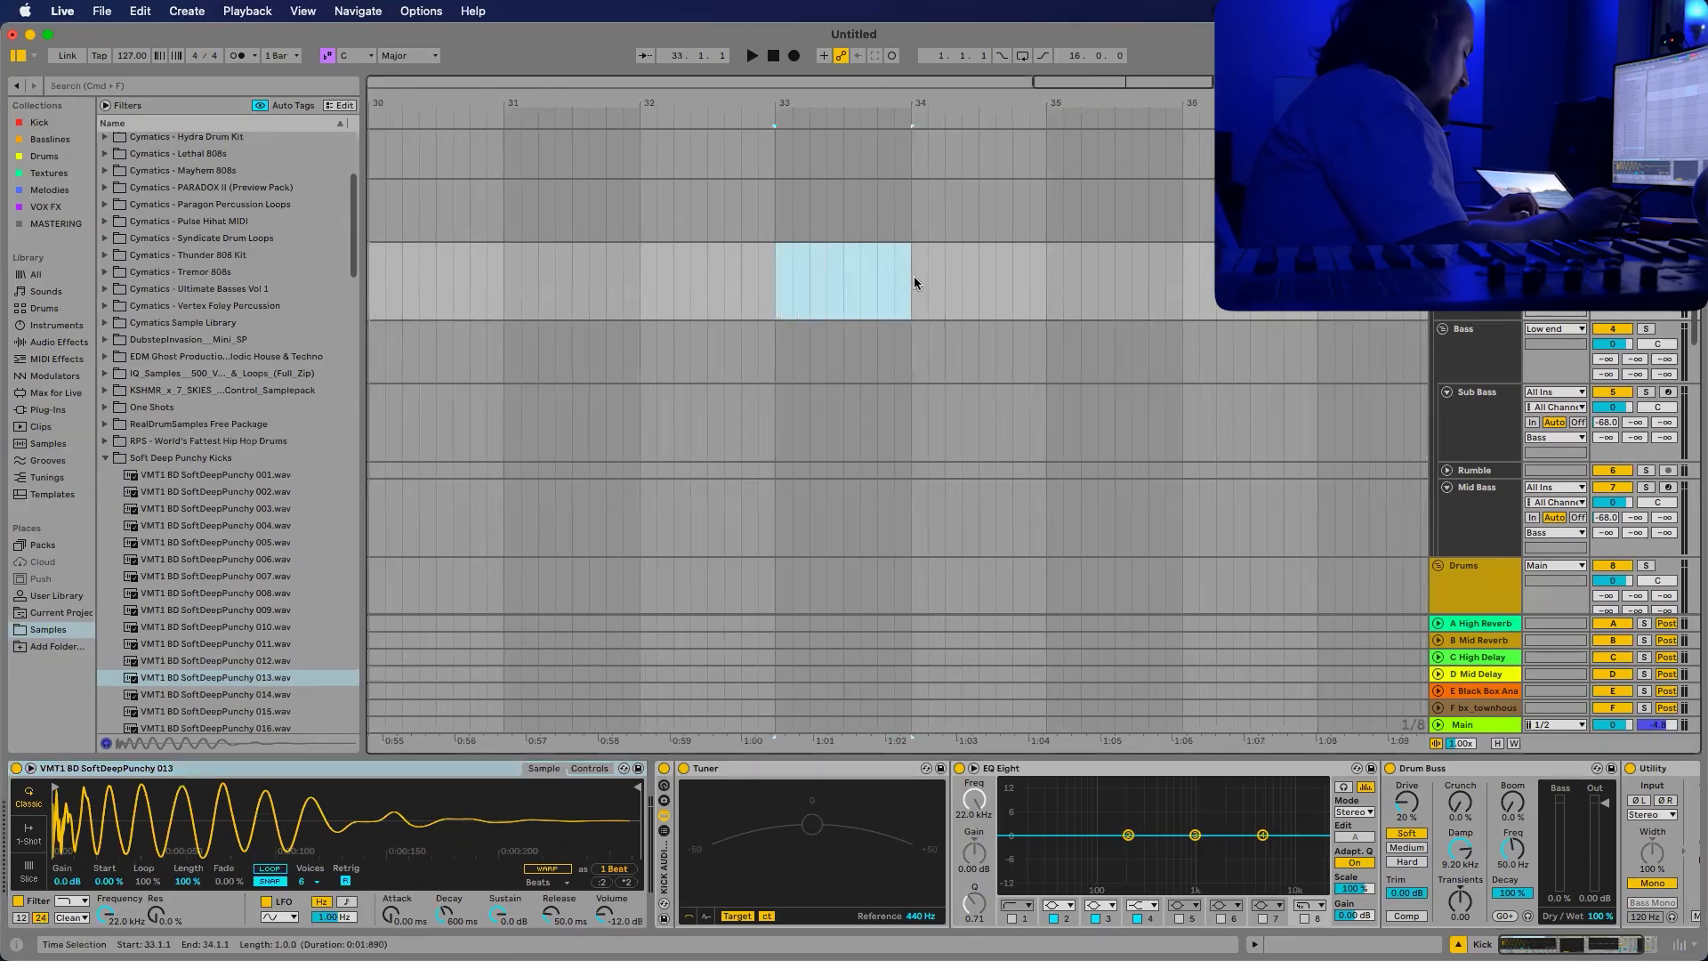
key(super+shift+m)
scroll(435, 809, down, 2)
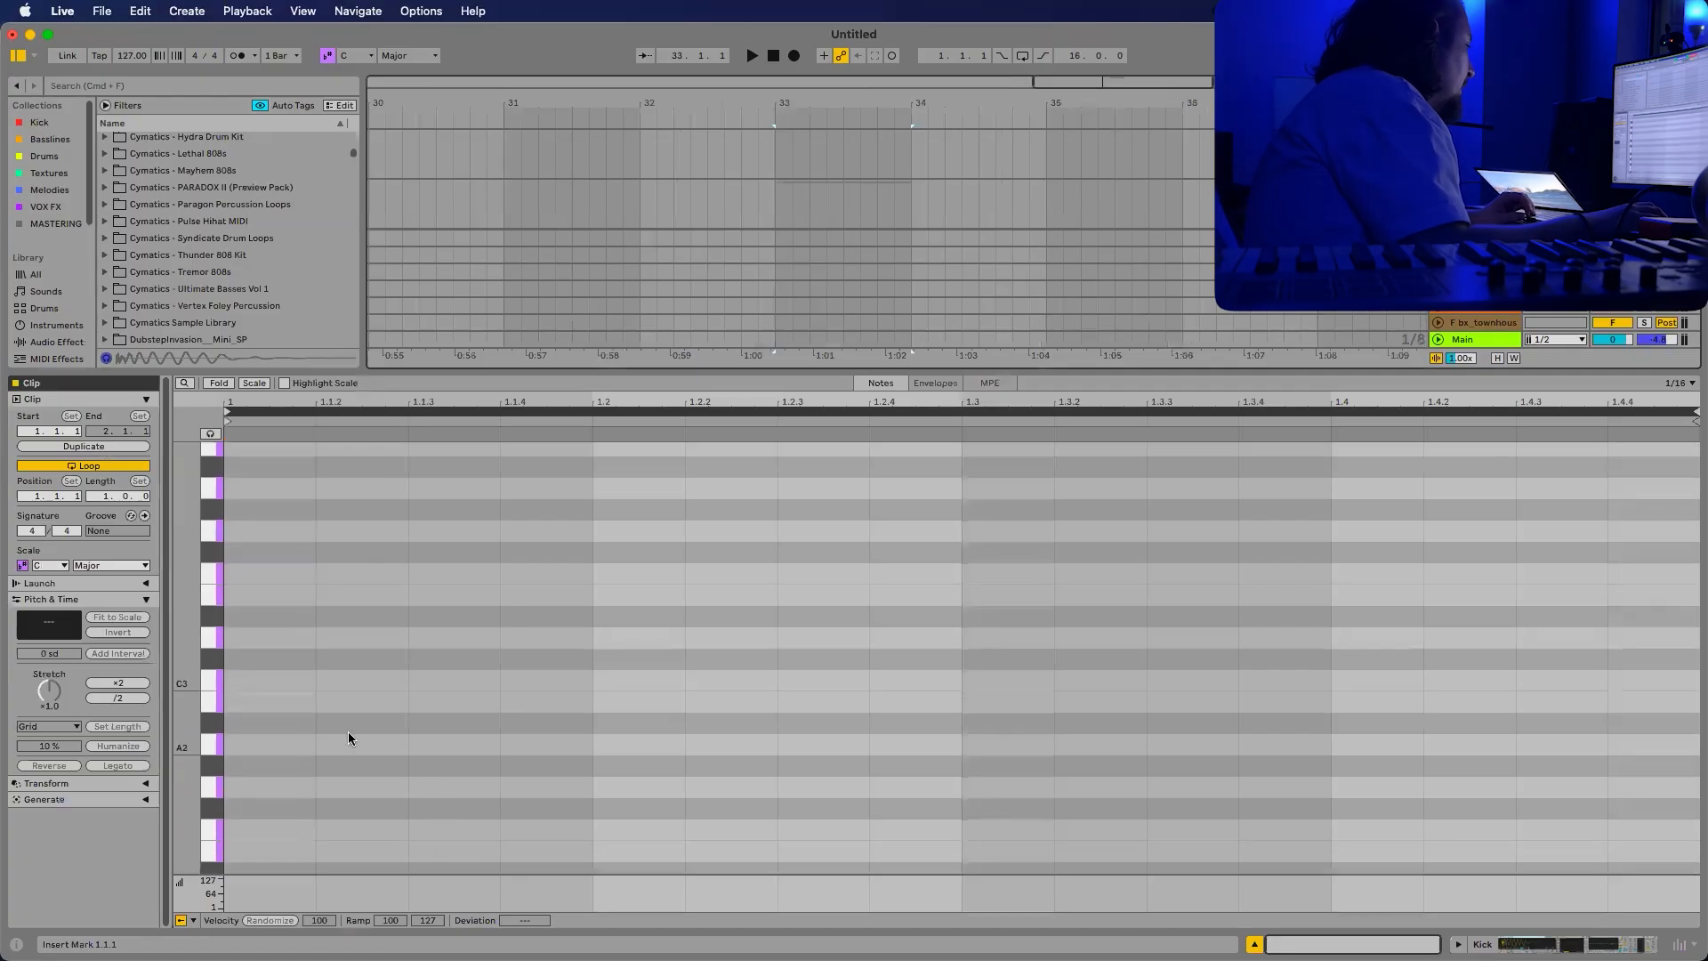
Fill the kick clip with four consecutive one-beat C3 notes at velocity 127, and close the clip editor.
double_click(263, 680)
drag(318, 681, 593, 678)
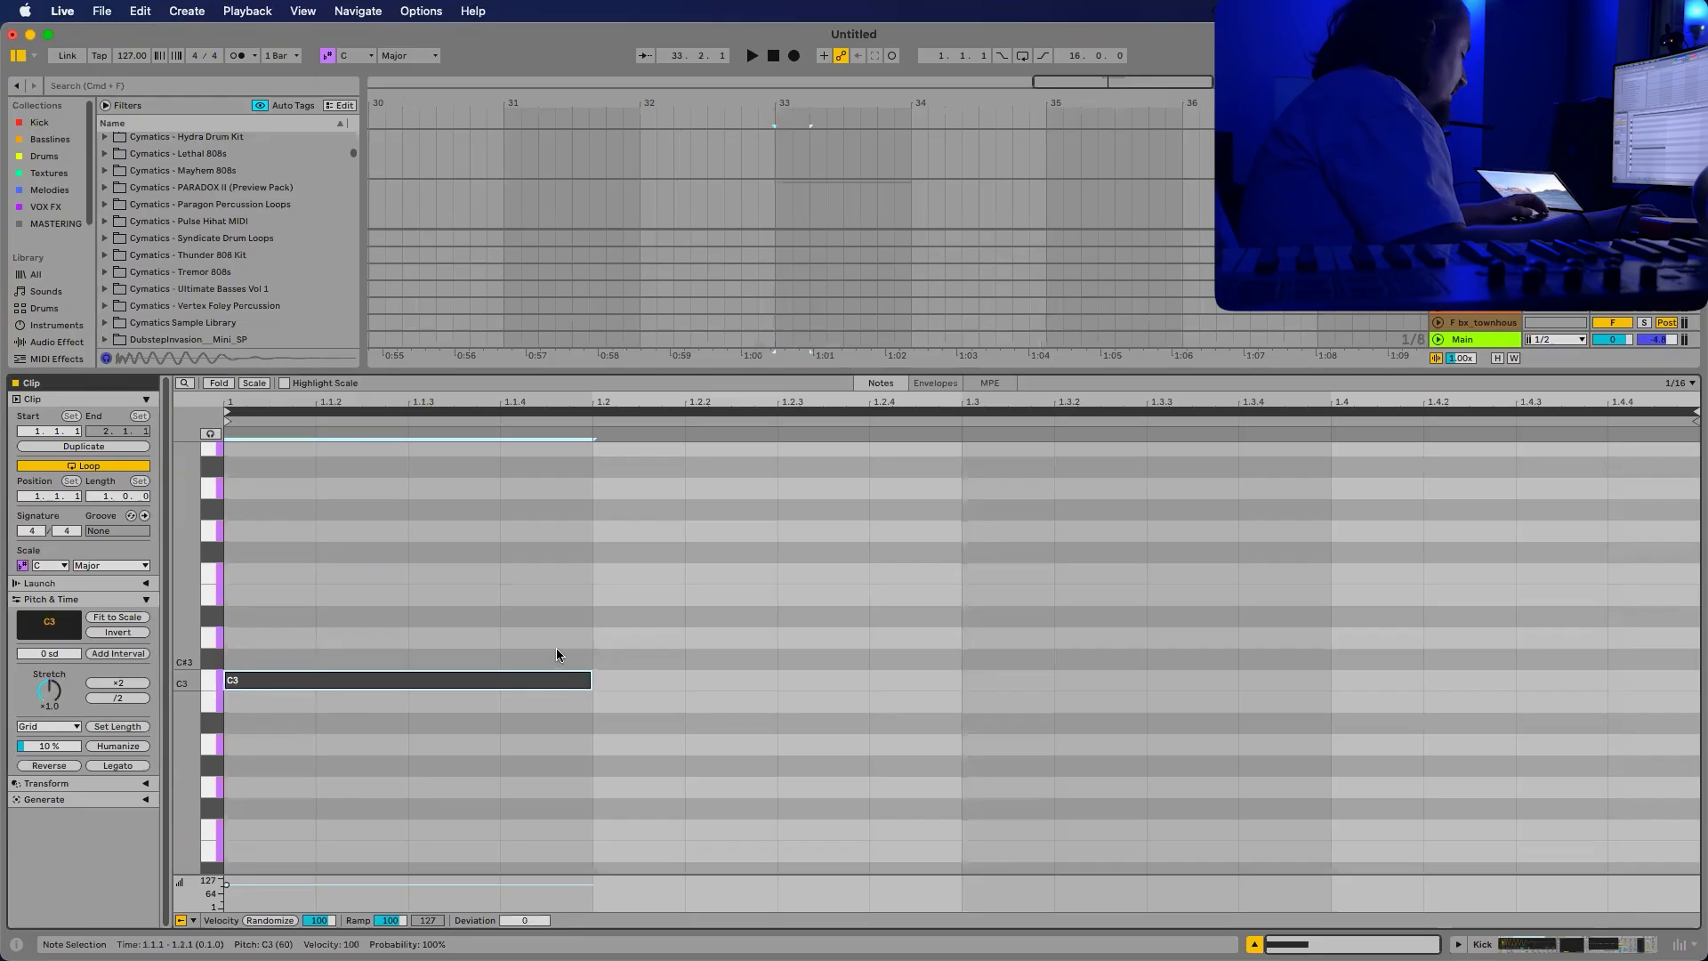
key(super+d)
key(super+d)
key(super+d)
drag(261, 889, 255, 870)
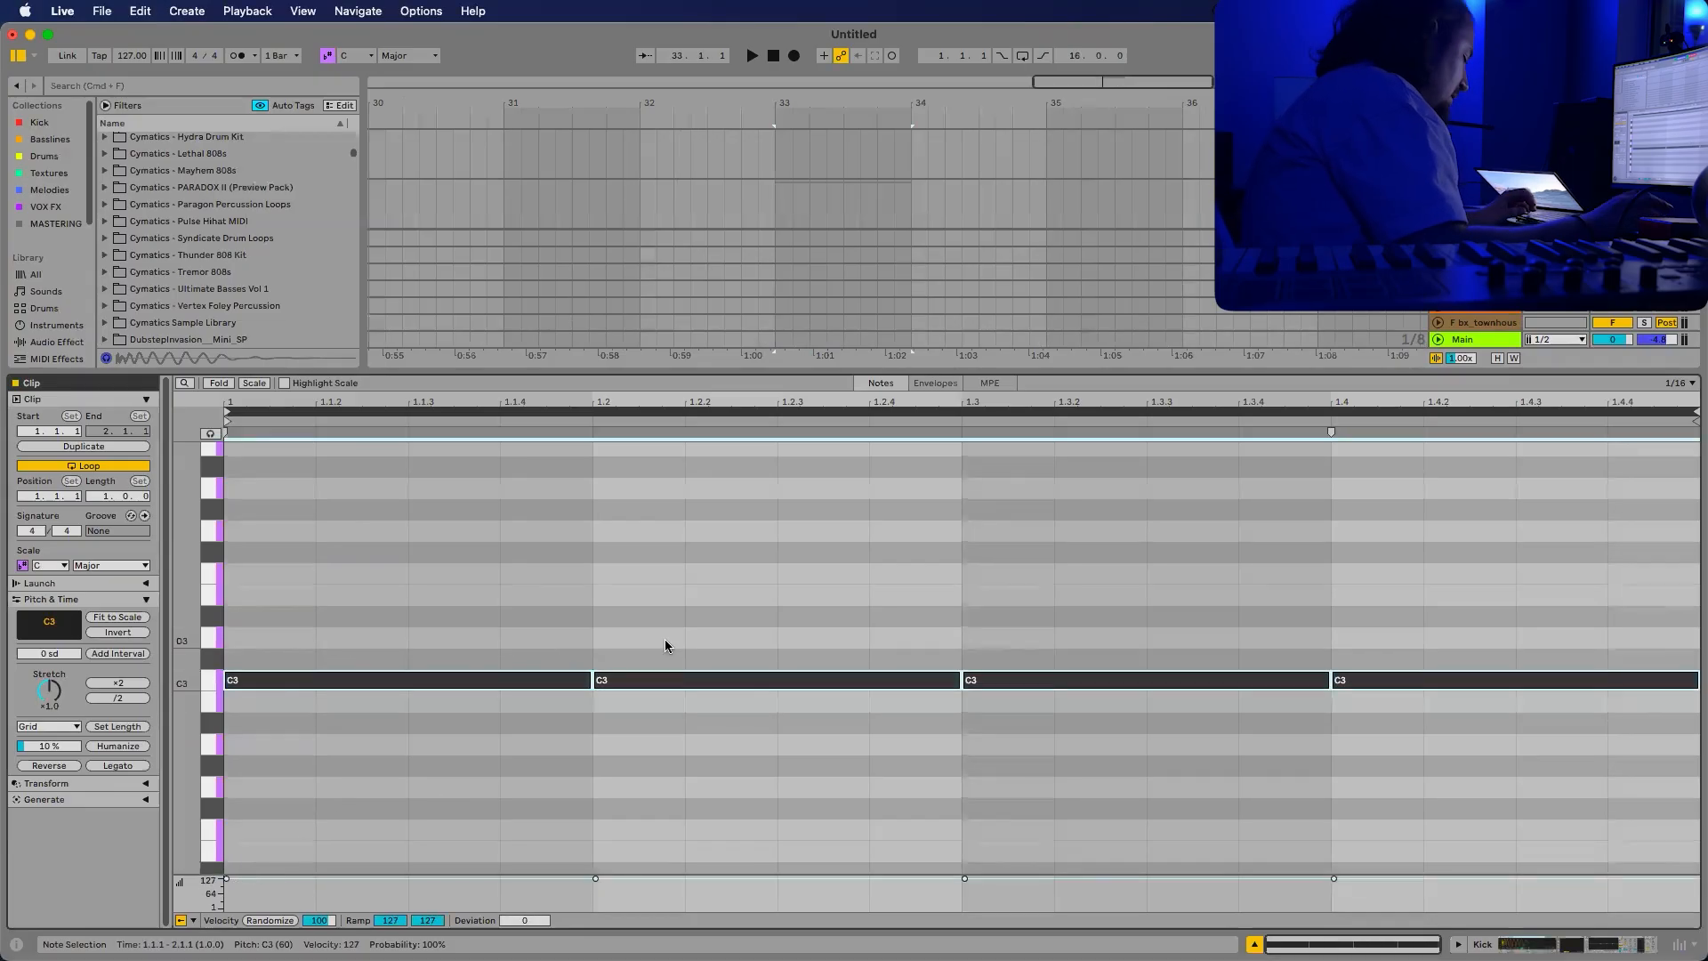
key(super+alt+l)
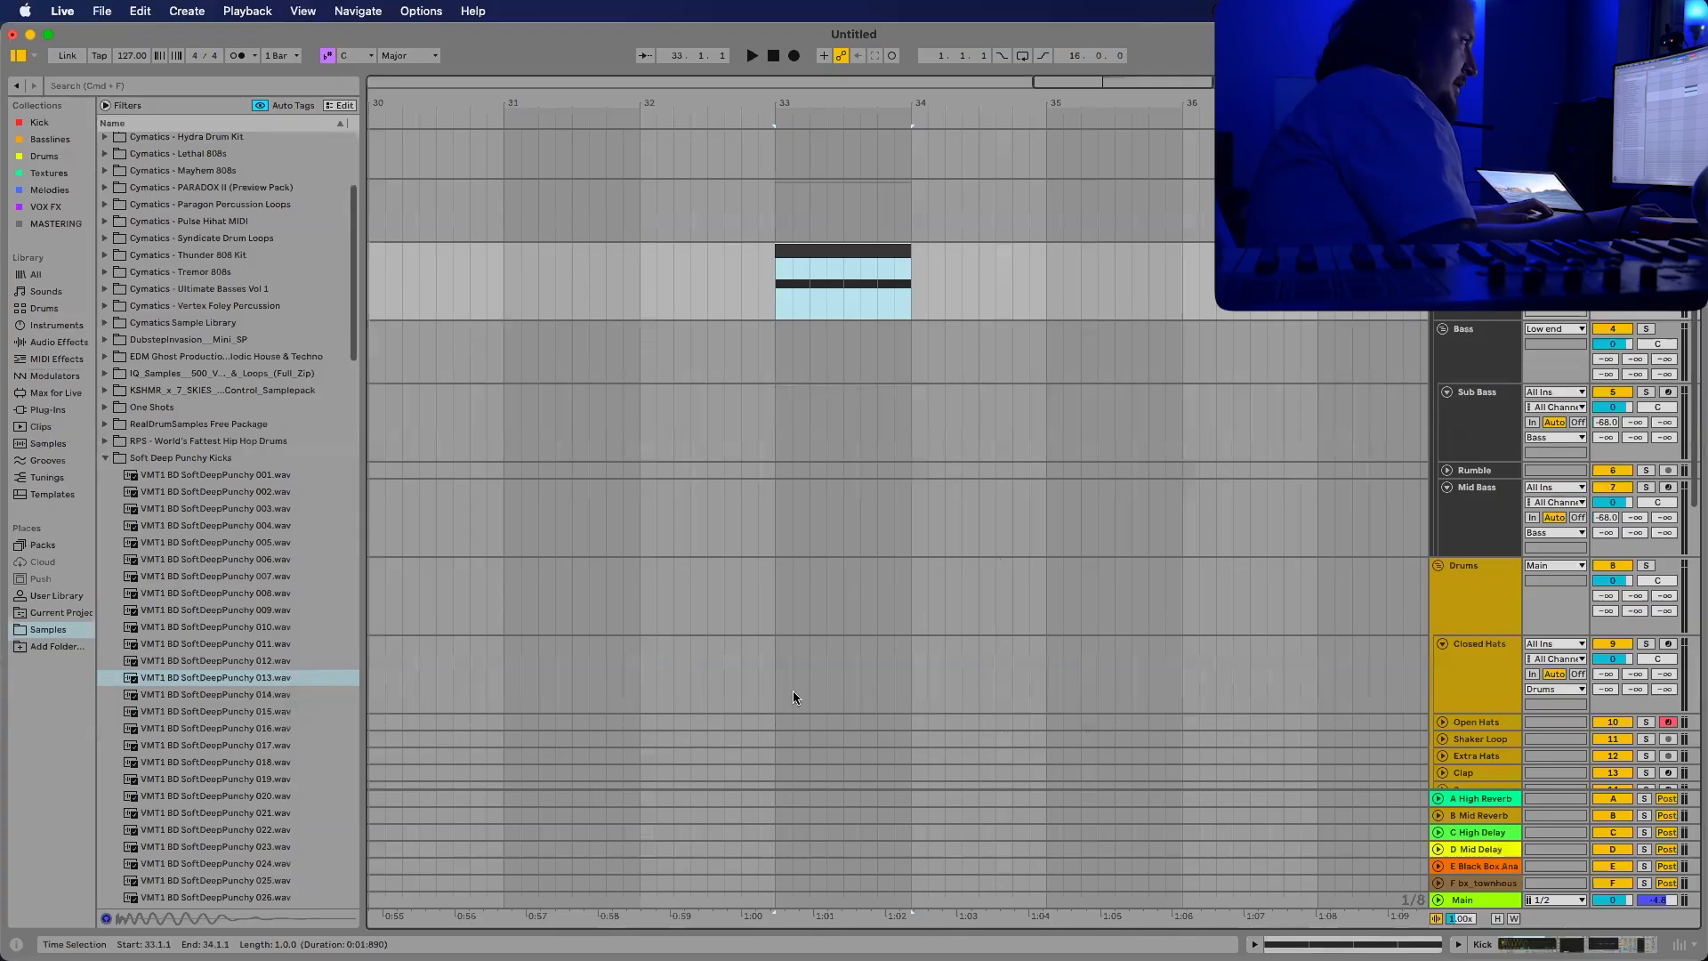
Lower the Kick track's volume to -10.3 dB.
click(1477, 259)
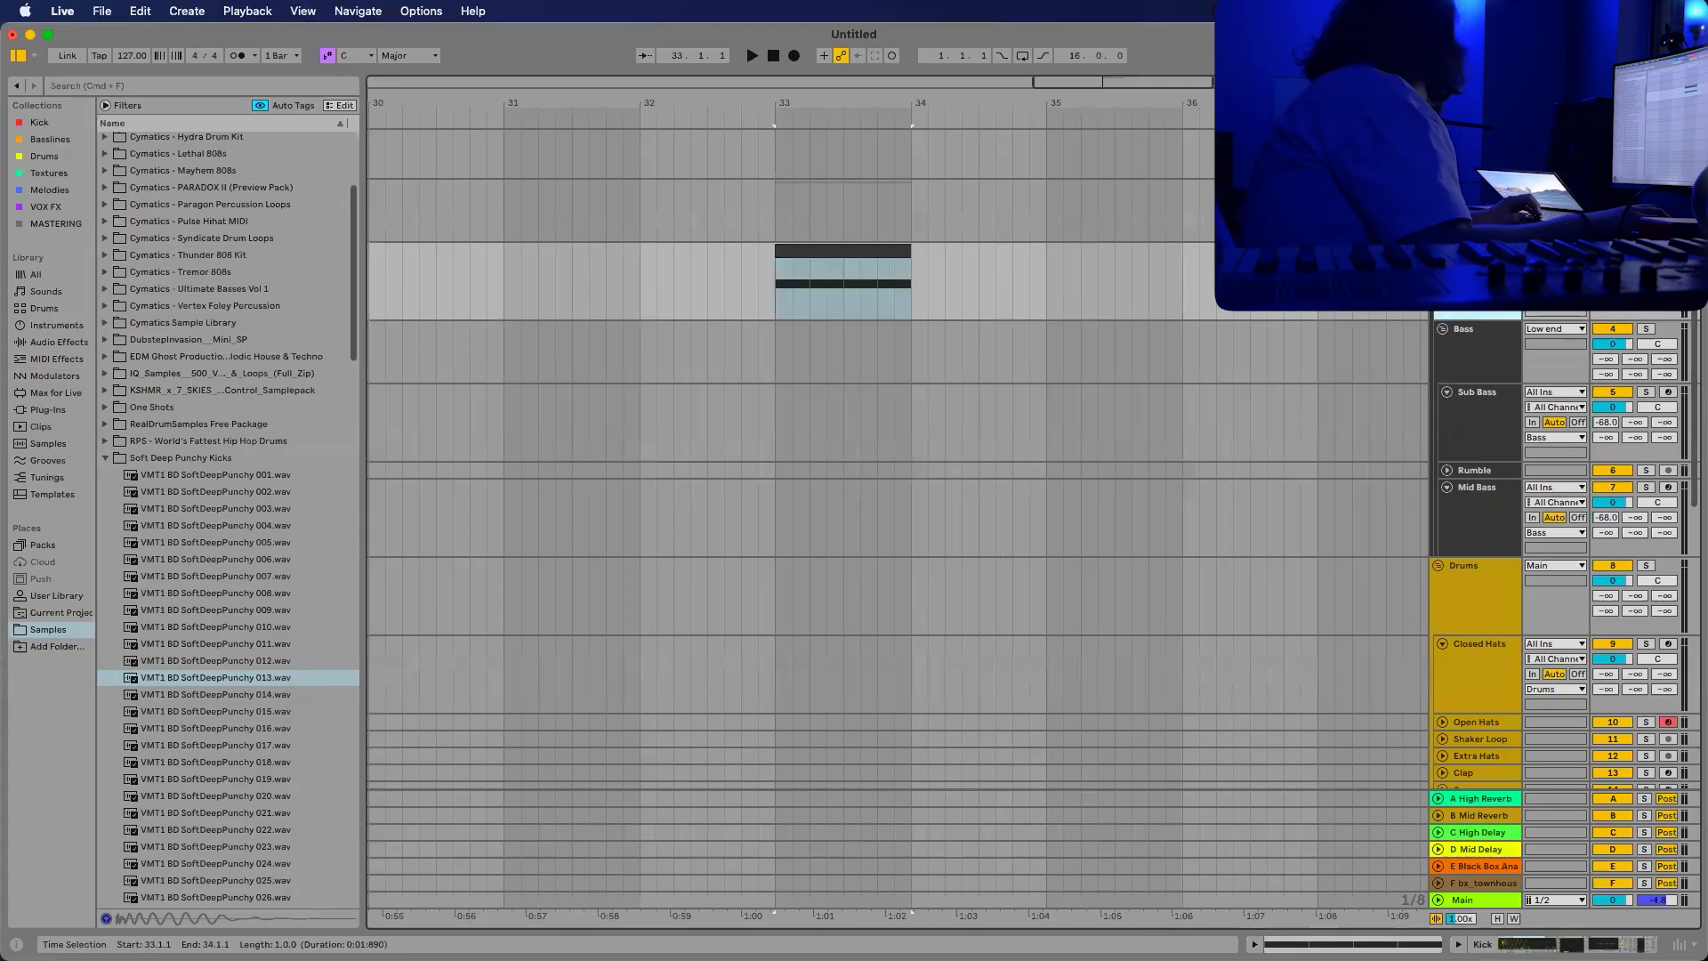
click(1481, 431)
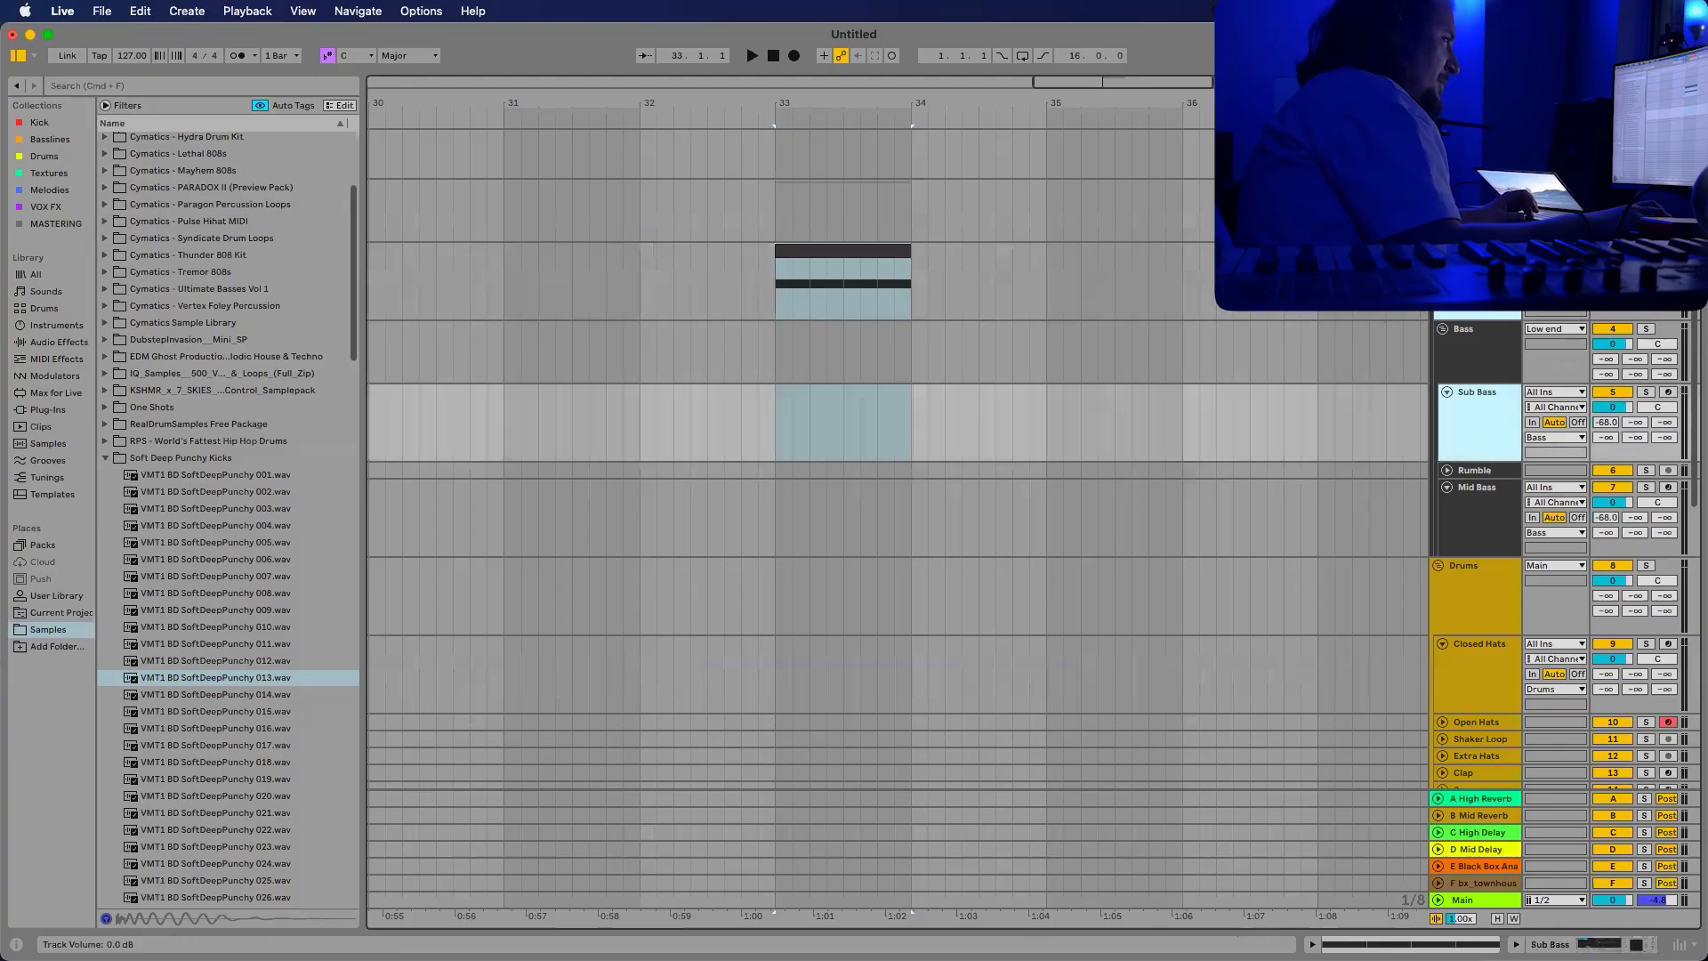
drag(1612, 265, 1612, 283)
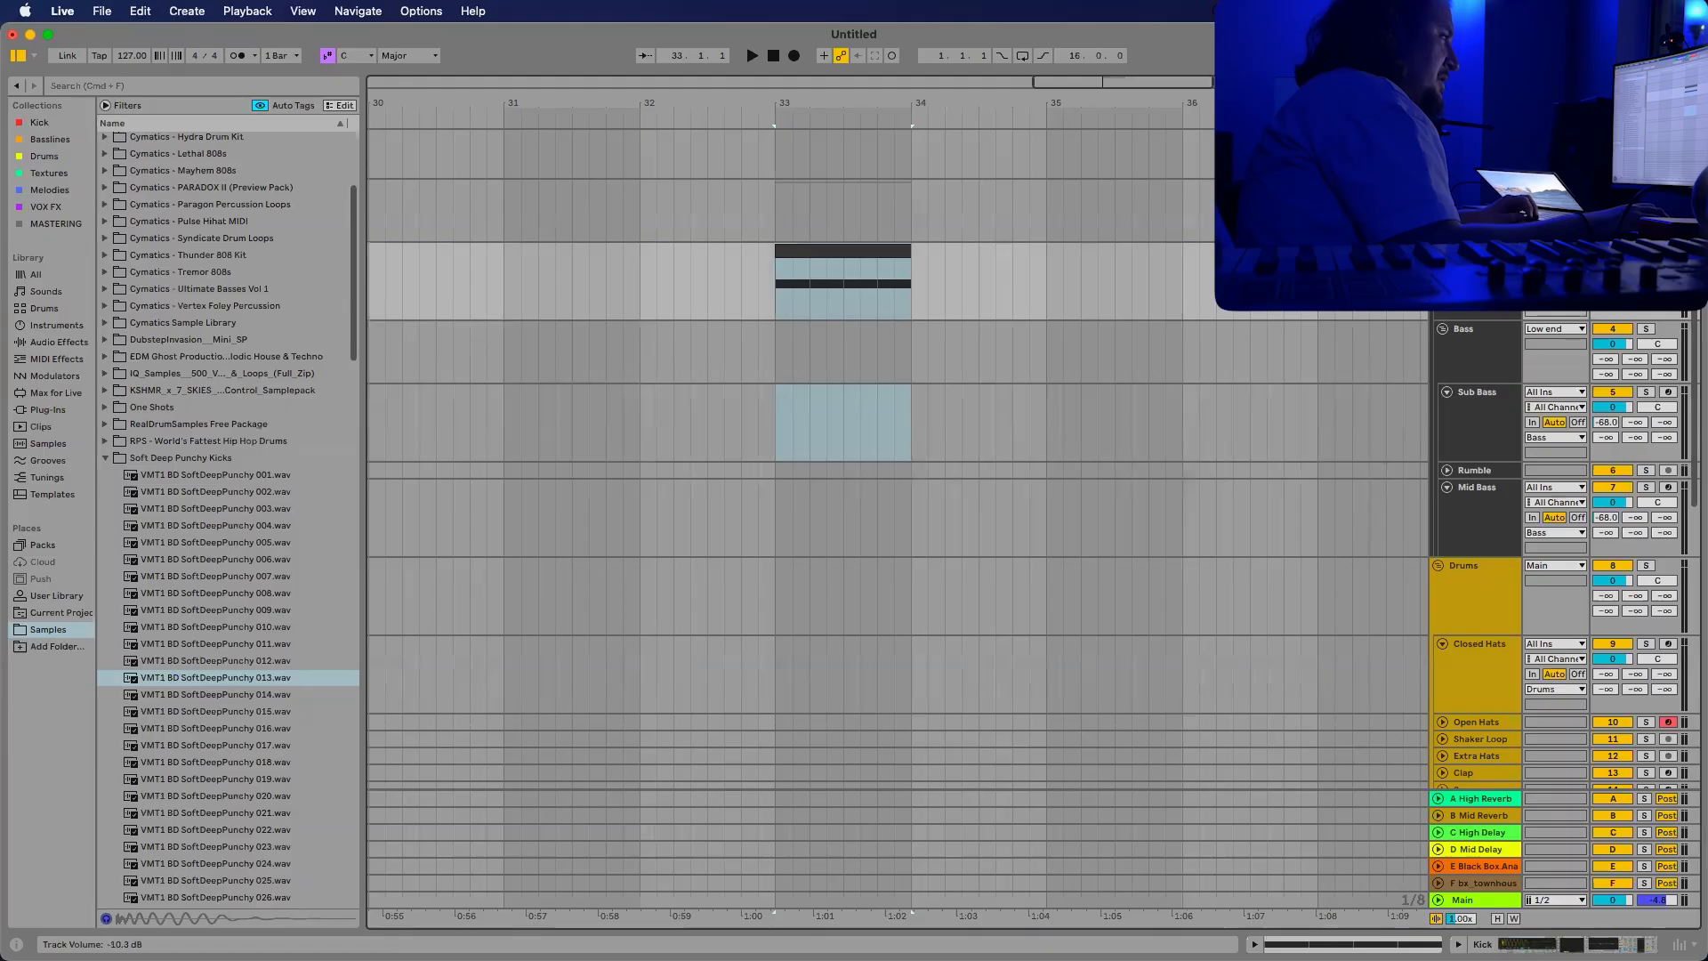
Duplicate the one-bar kick clip so the pattern also covers bar 34 to bar 35.
click(776, 287)
click(813, 256)
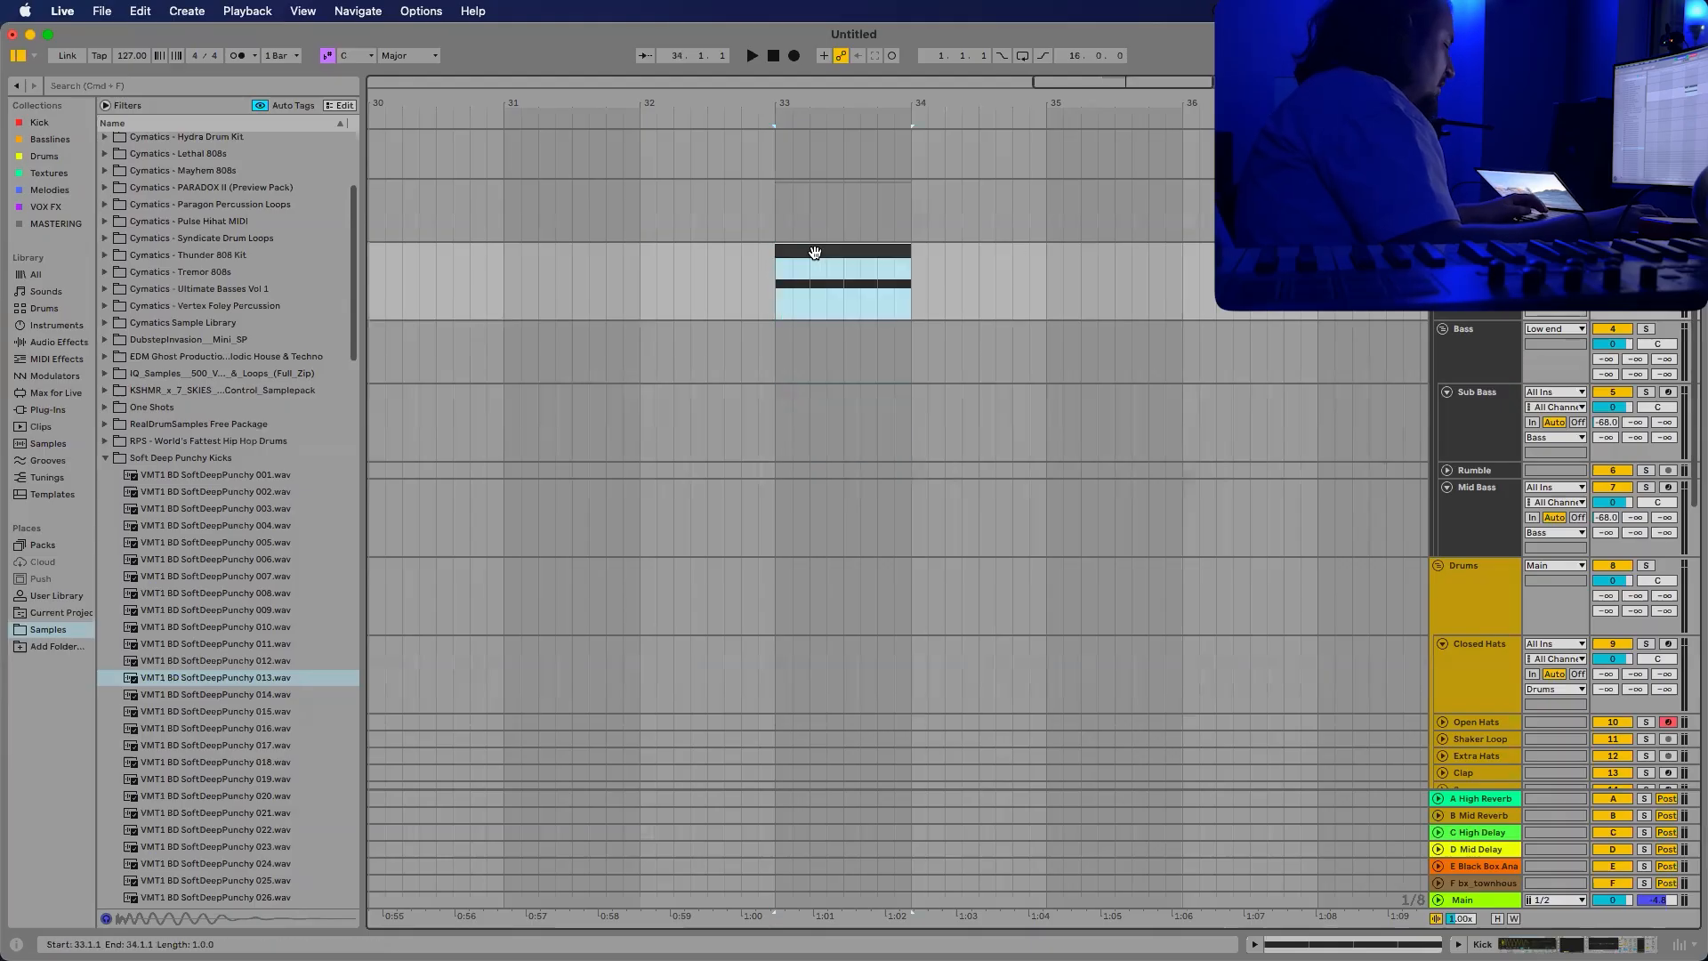
key(super+d)
Set the loop to the two kick clips from bar 33 to bar 35, play them back, and switch looping off.
click(781, 281)
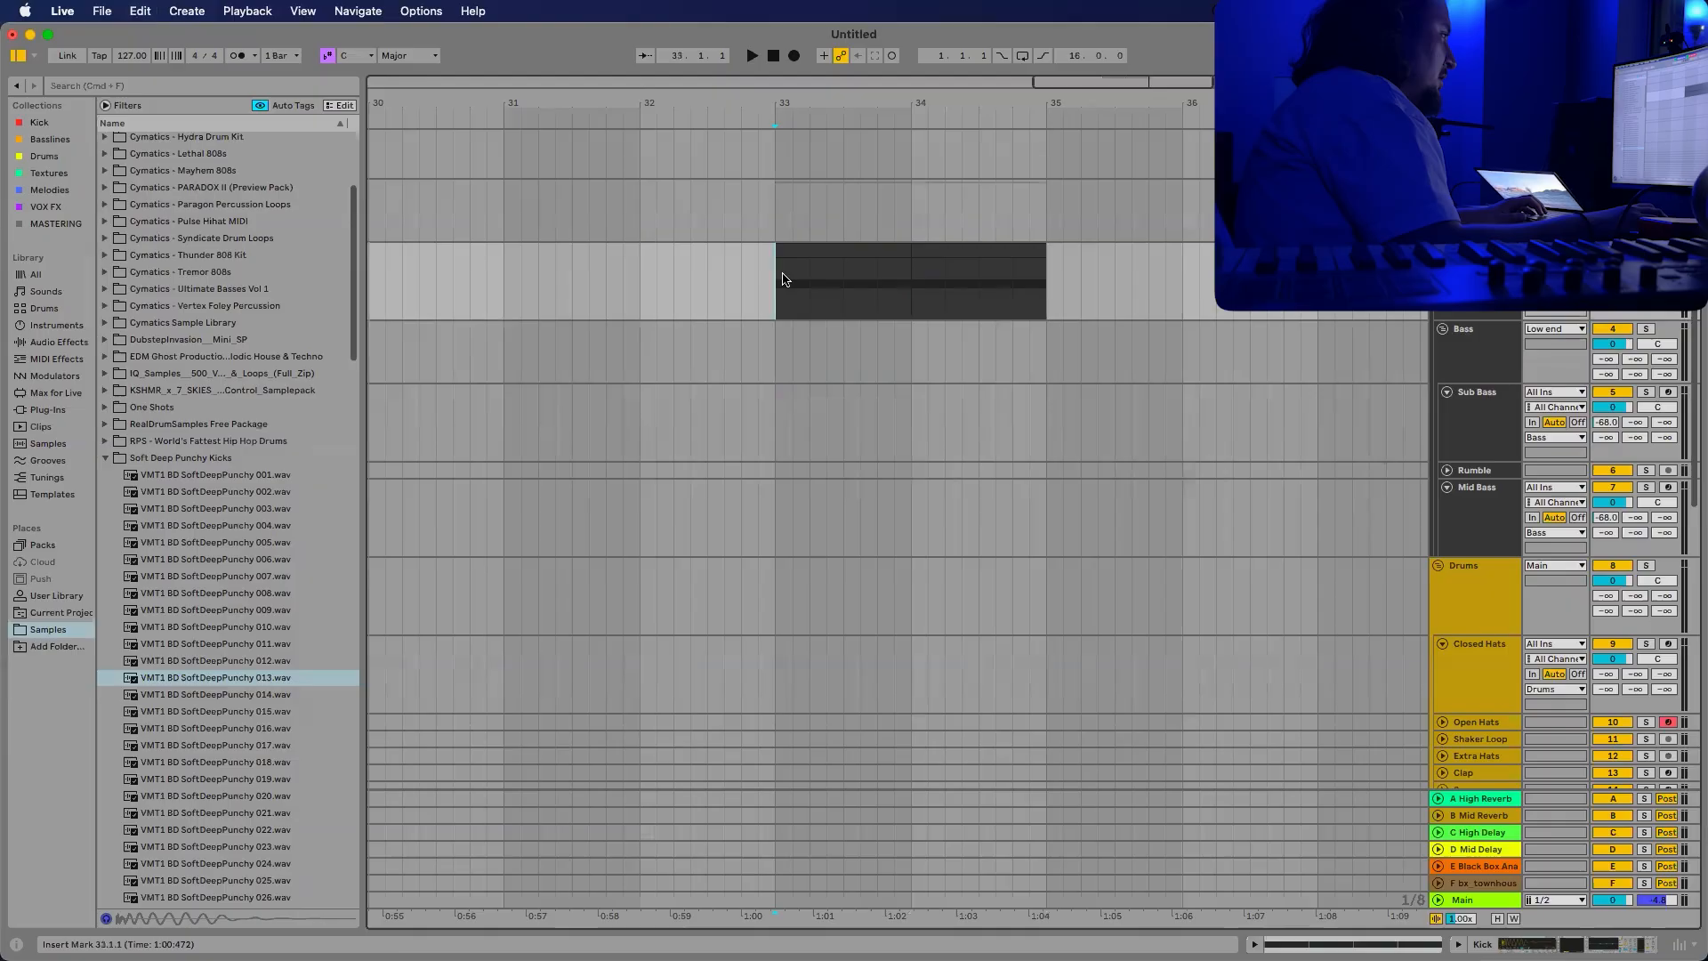
shift+click(1045, 279)
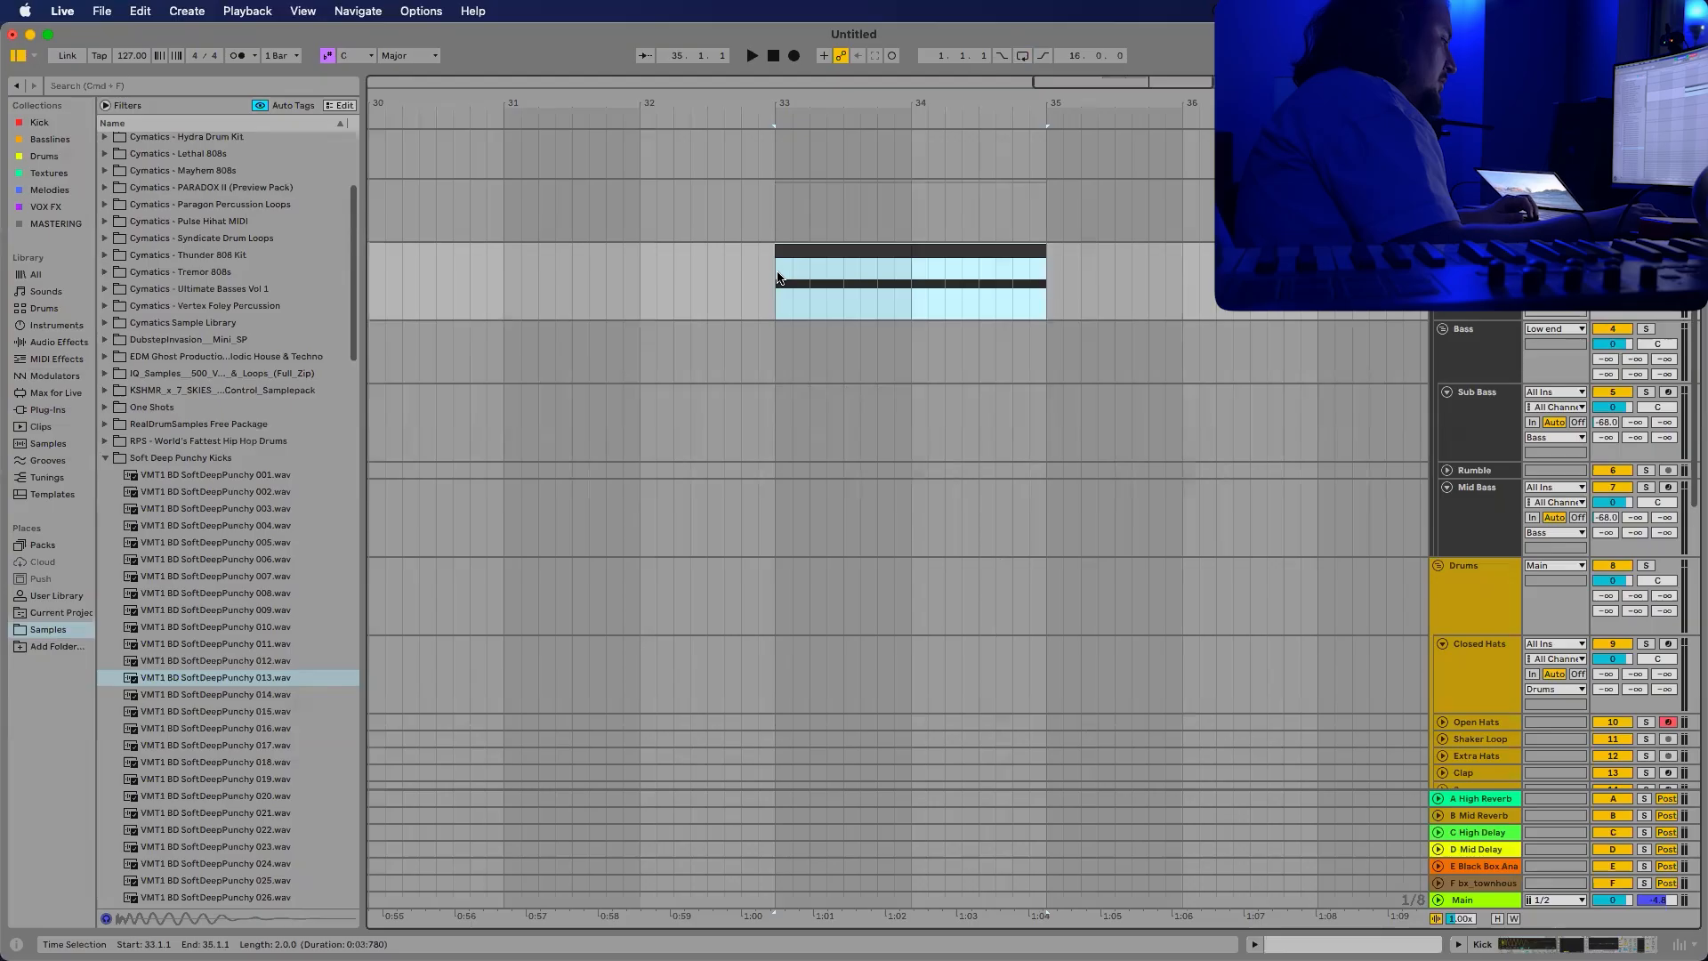
key(super+l)
key(space)
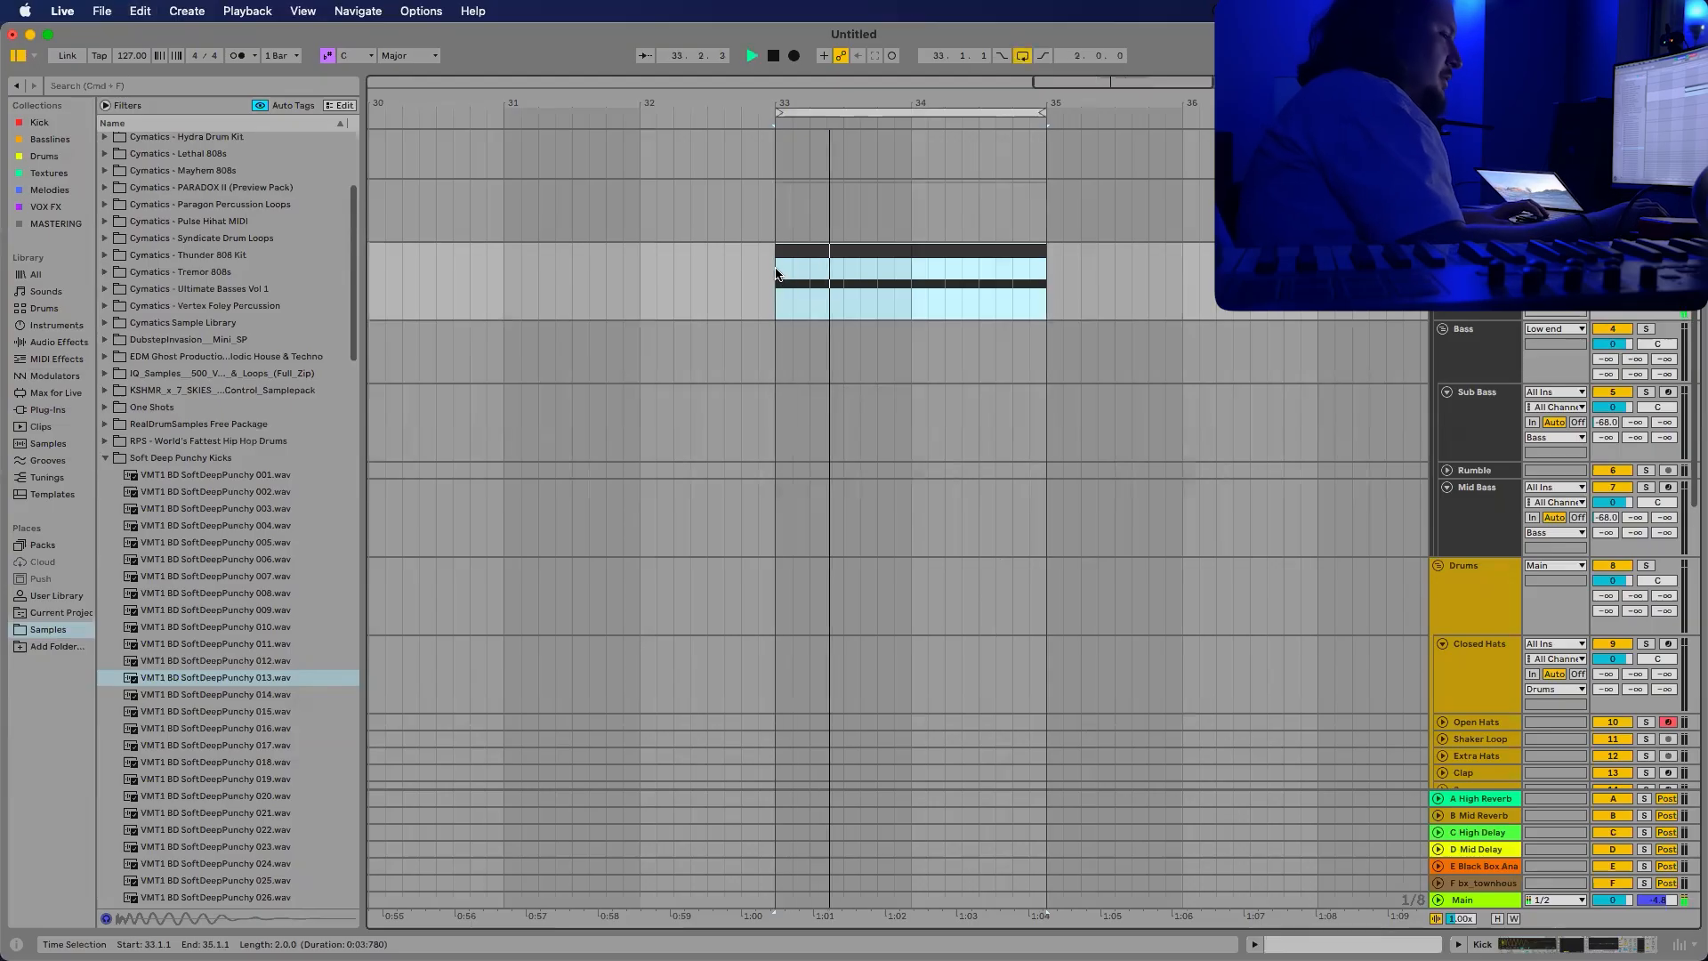
click(1023, 56)
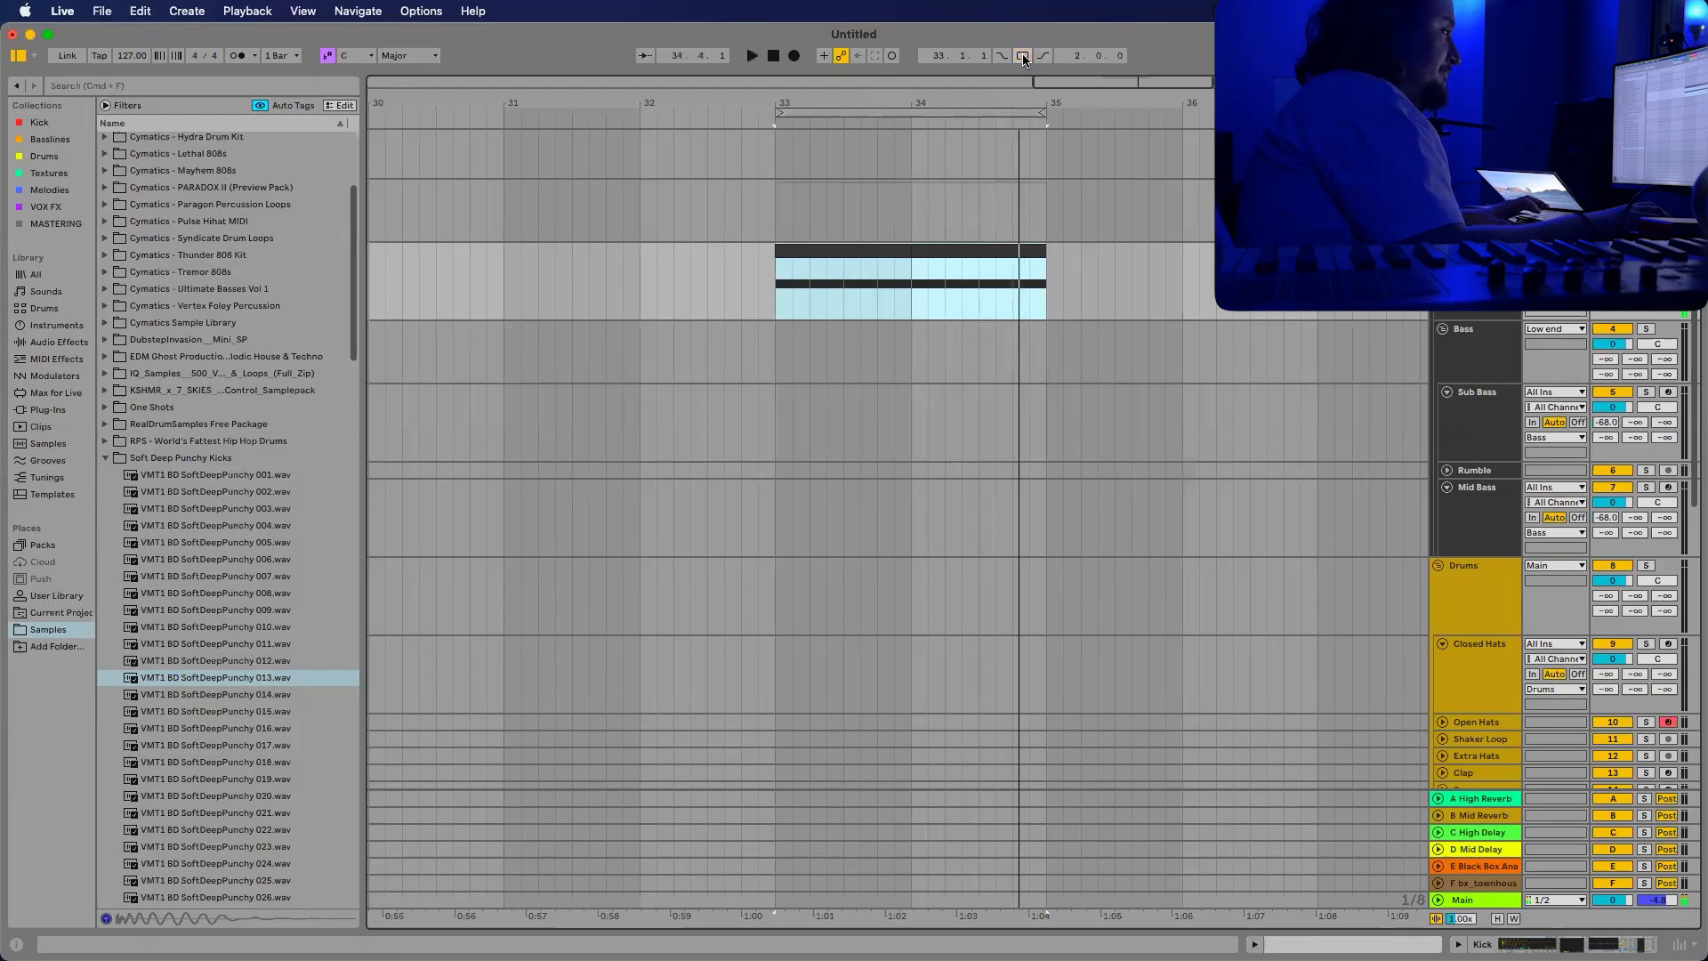
Delete the Rumble track from the Bass group and make the Bass group track slightly taller.
click(1466, 429)
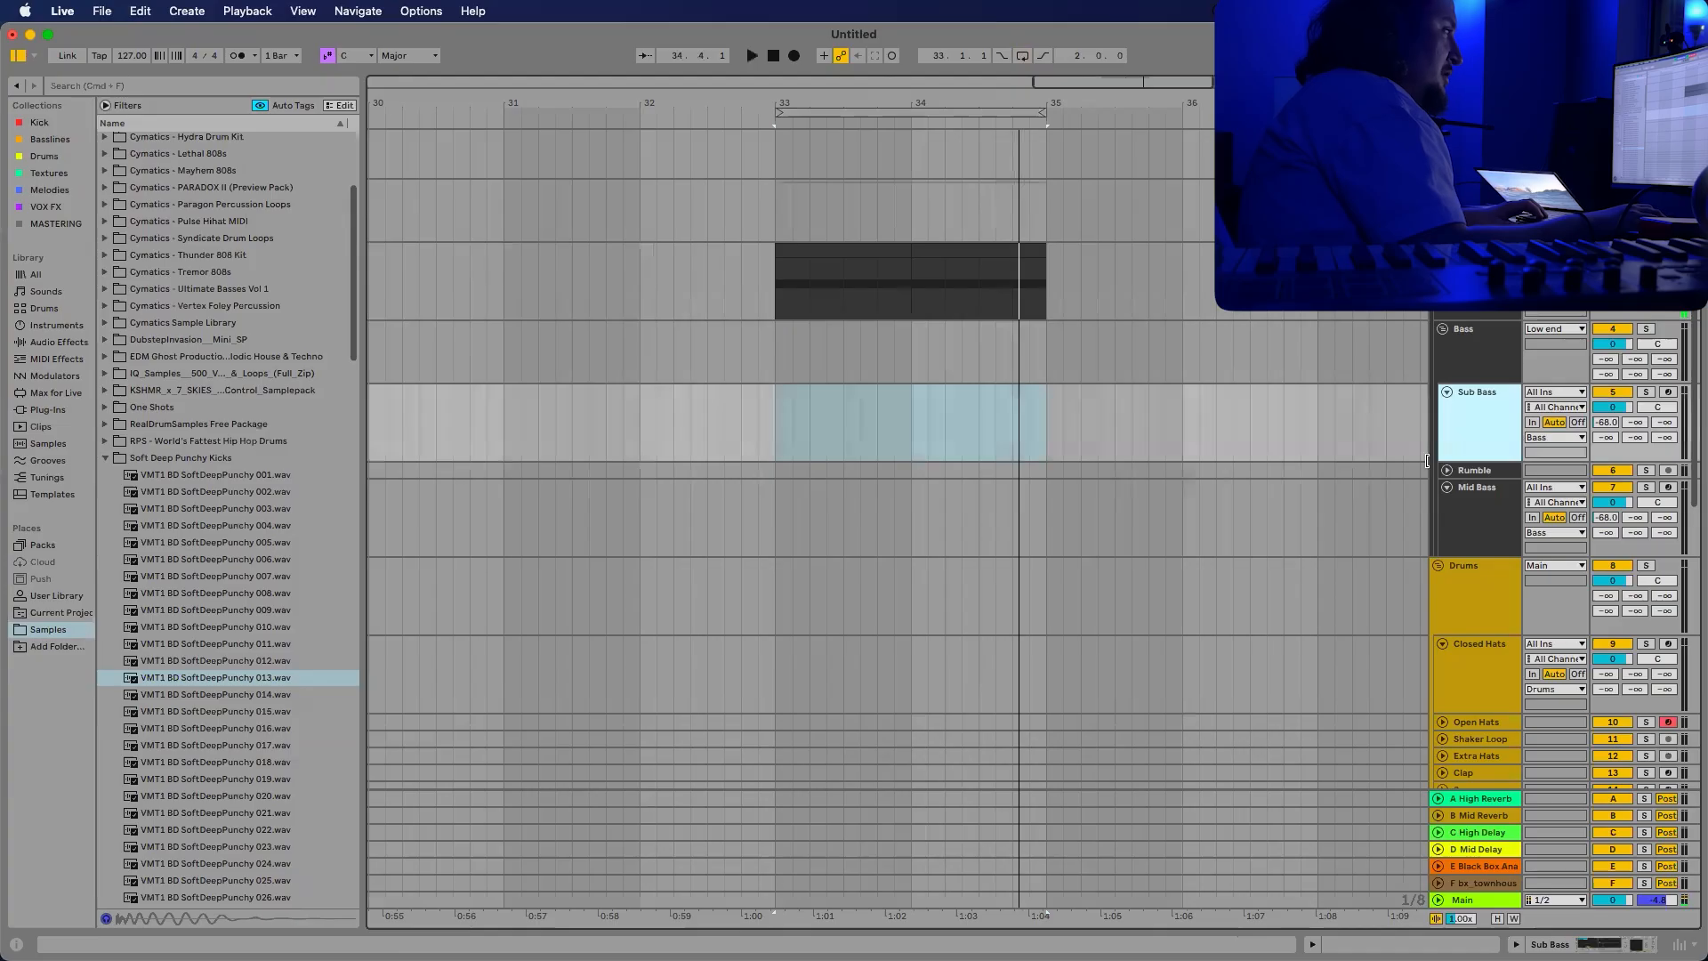
click(1466, 536)
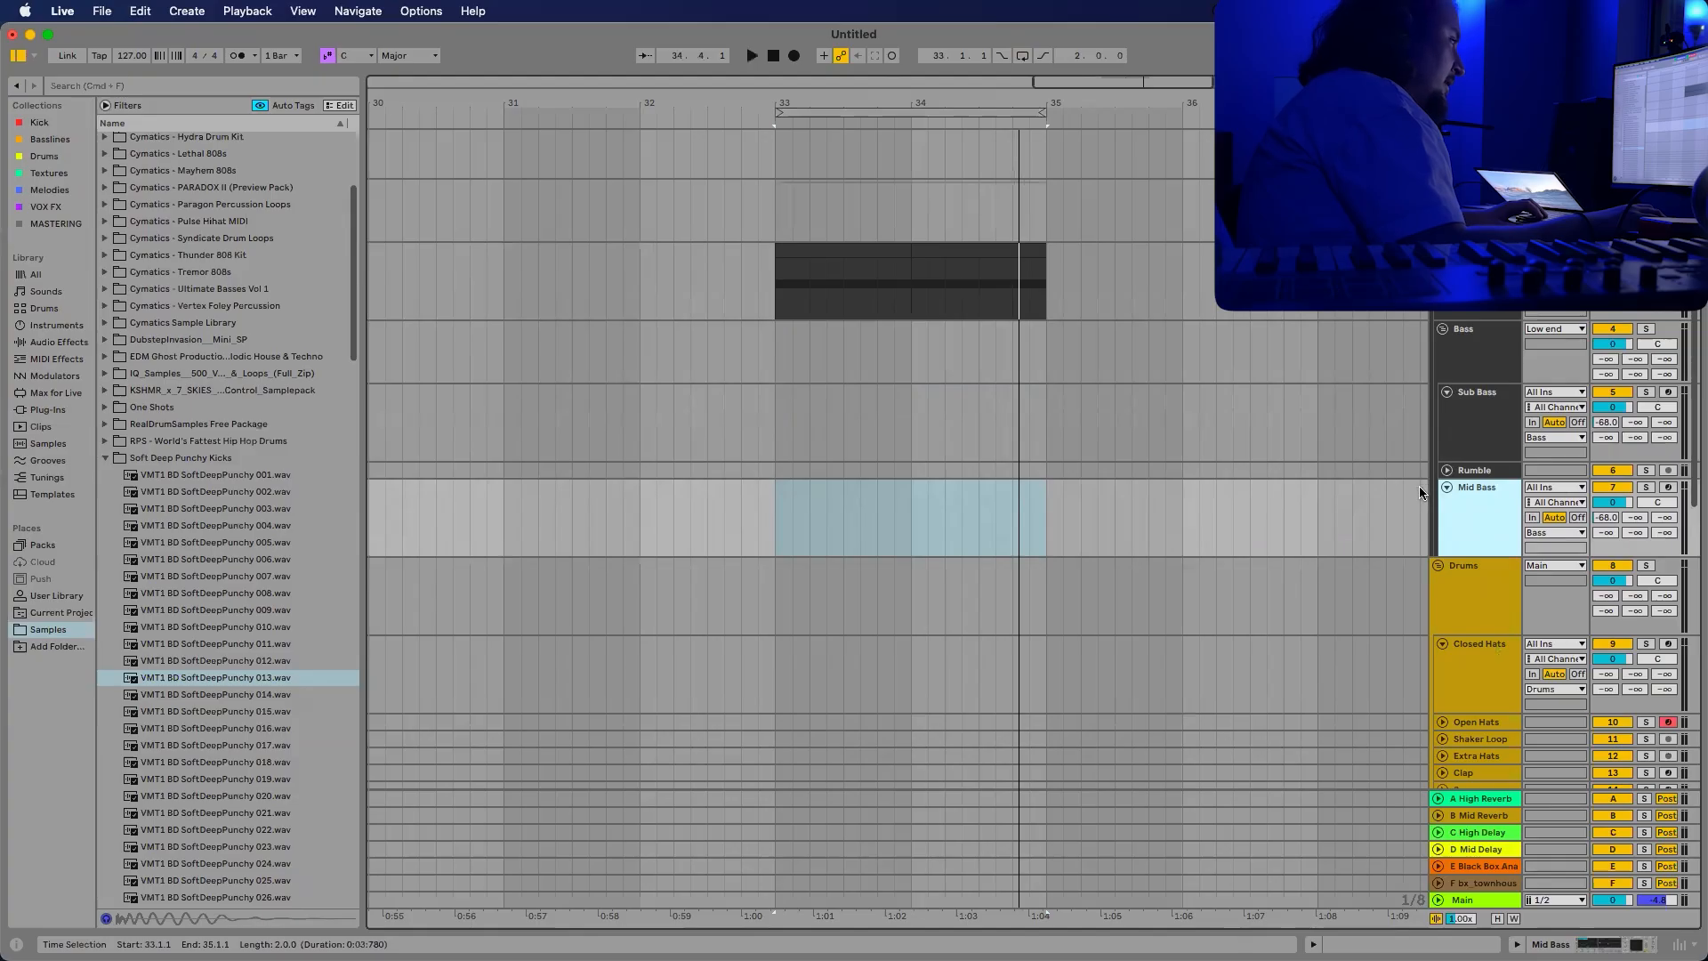
click(1468, 447)
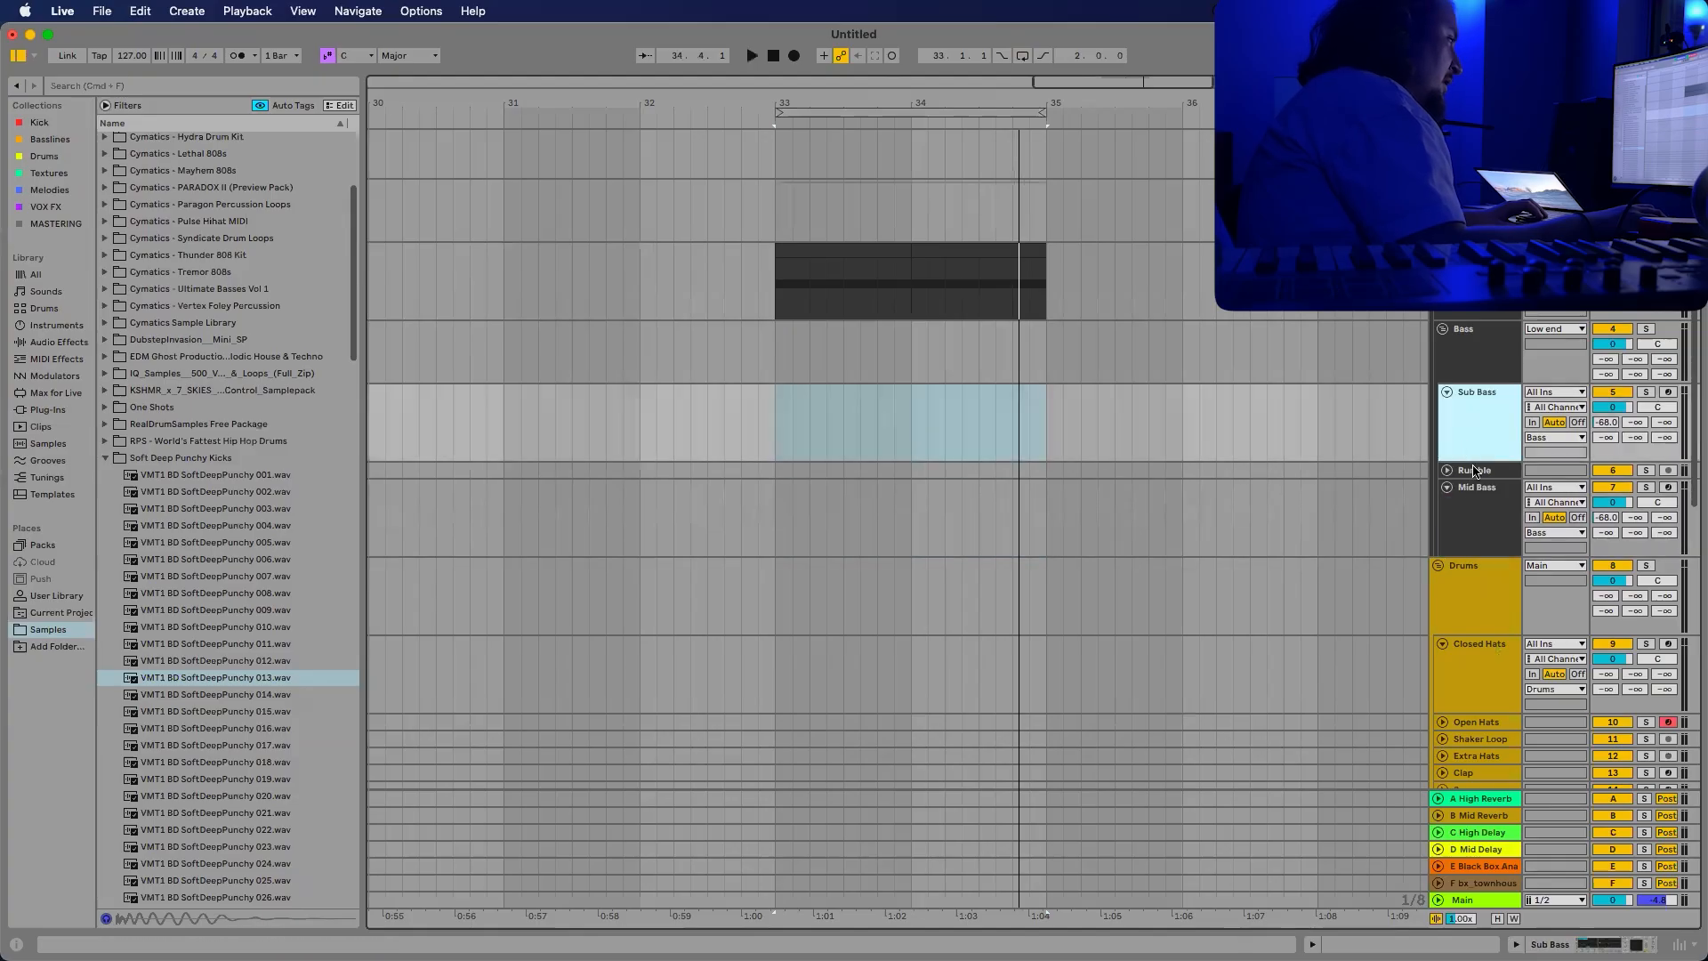
click(1475, 472)
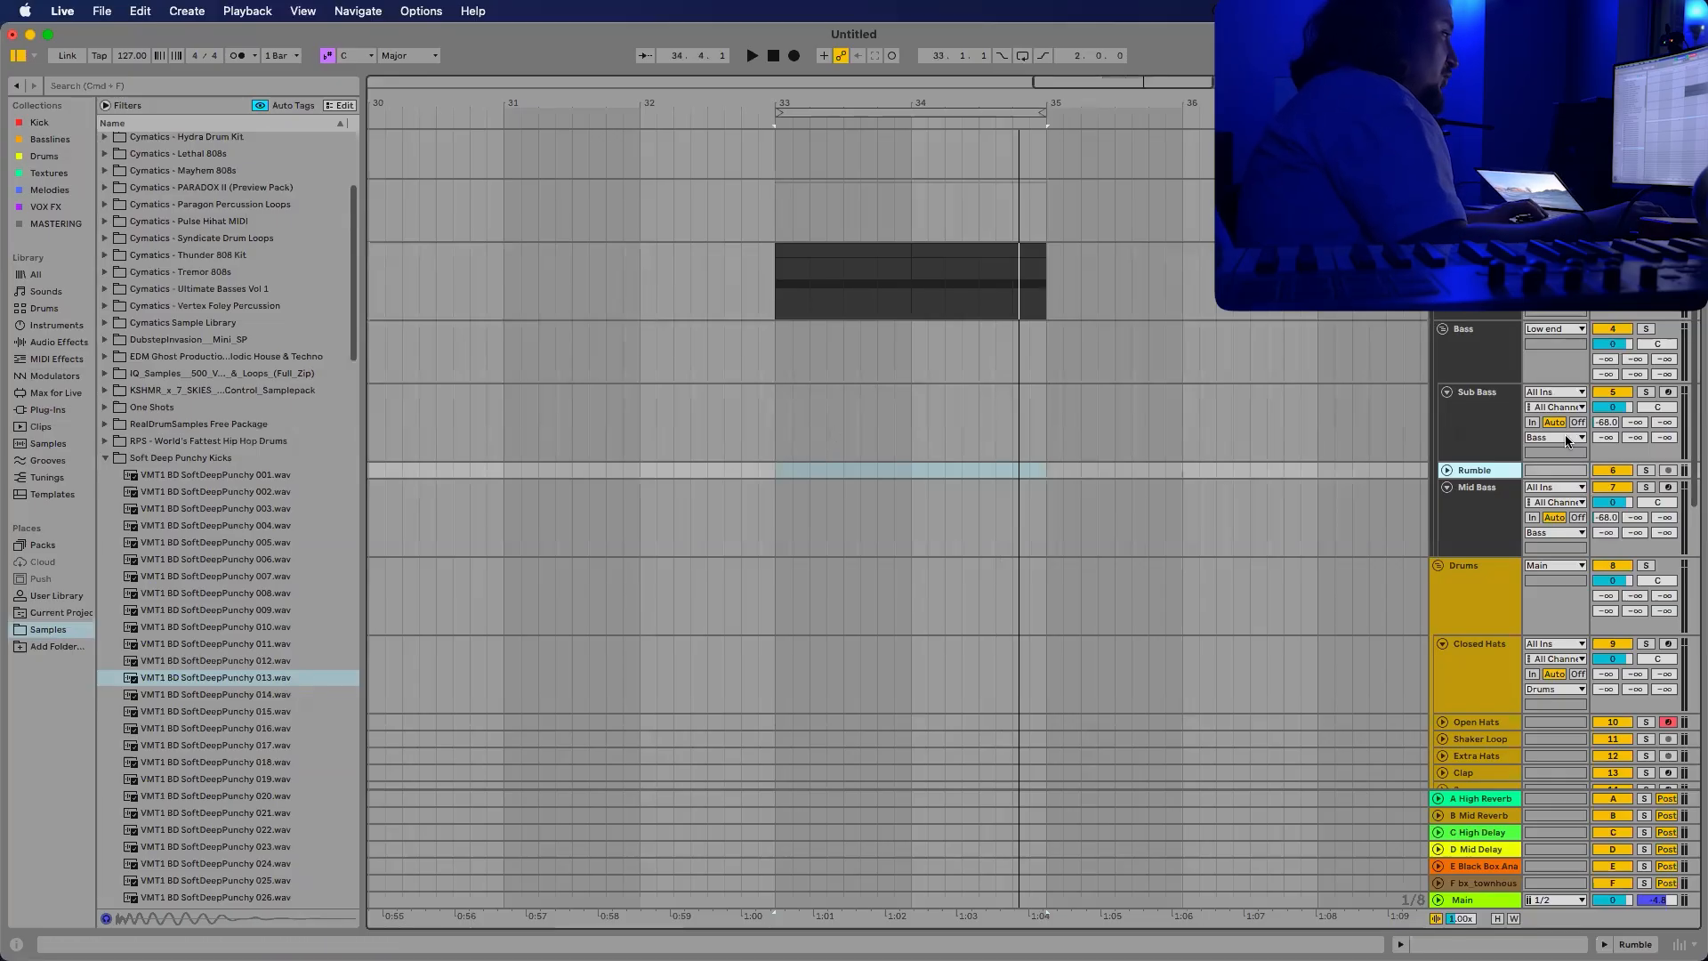
click(1463, 511)
click(1491, 473)
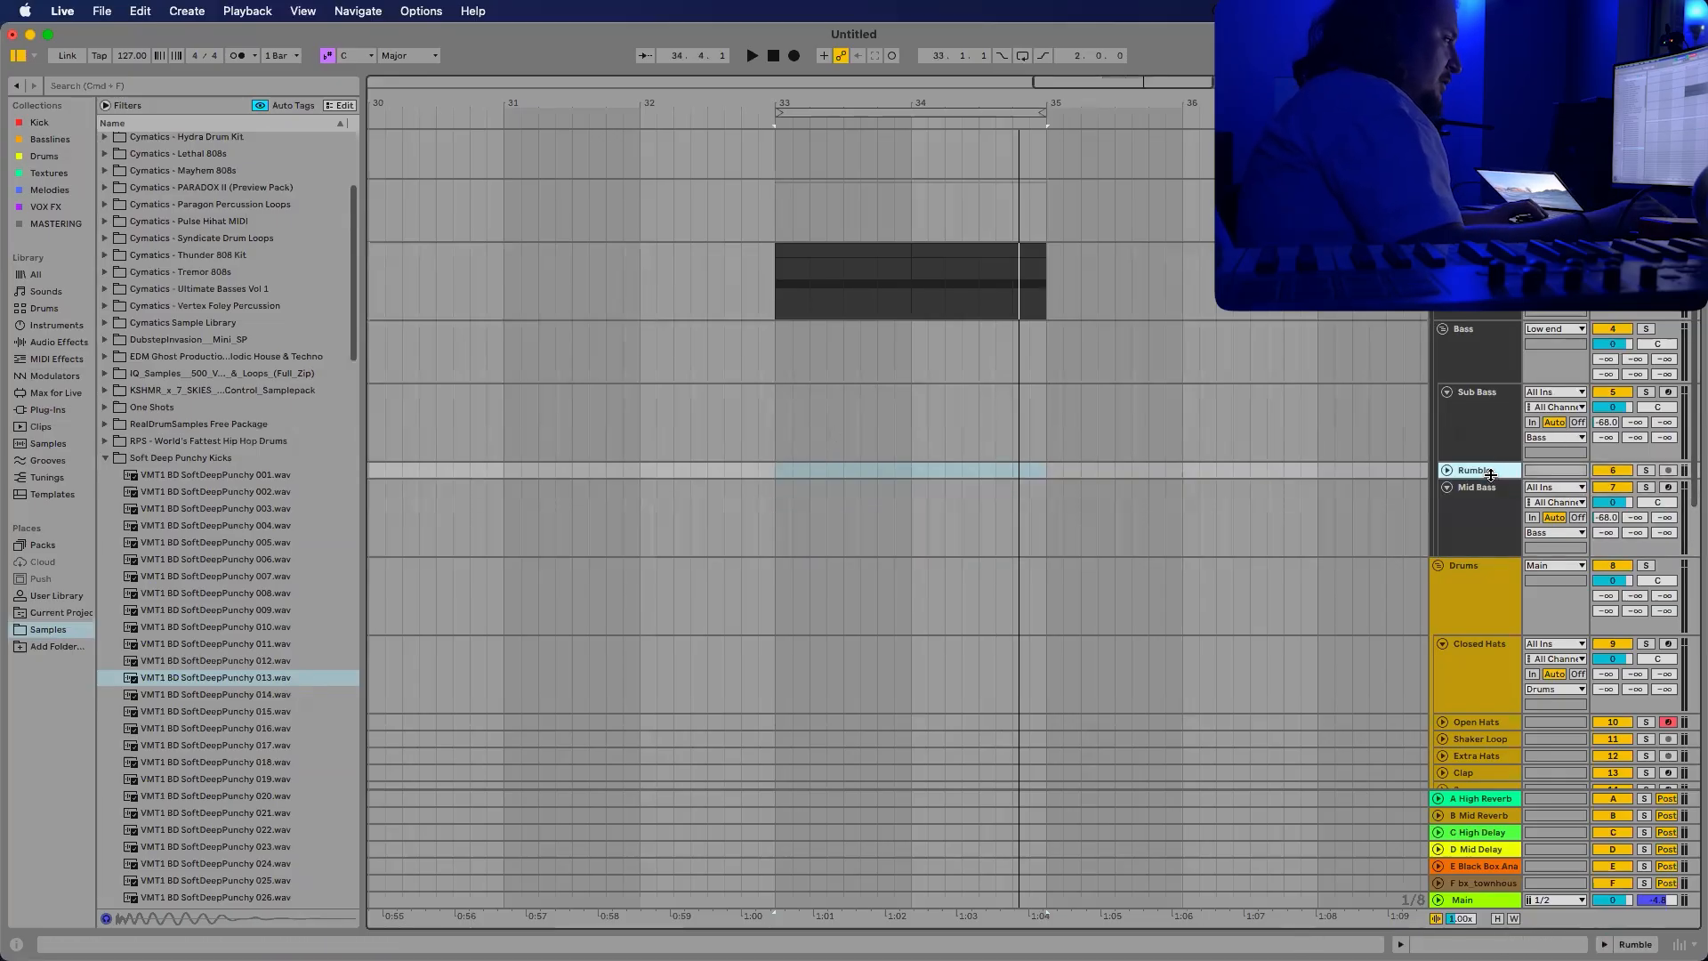
key(Delete)
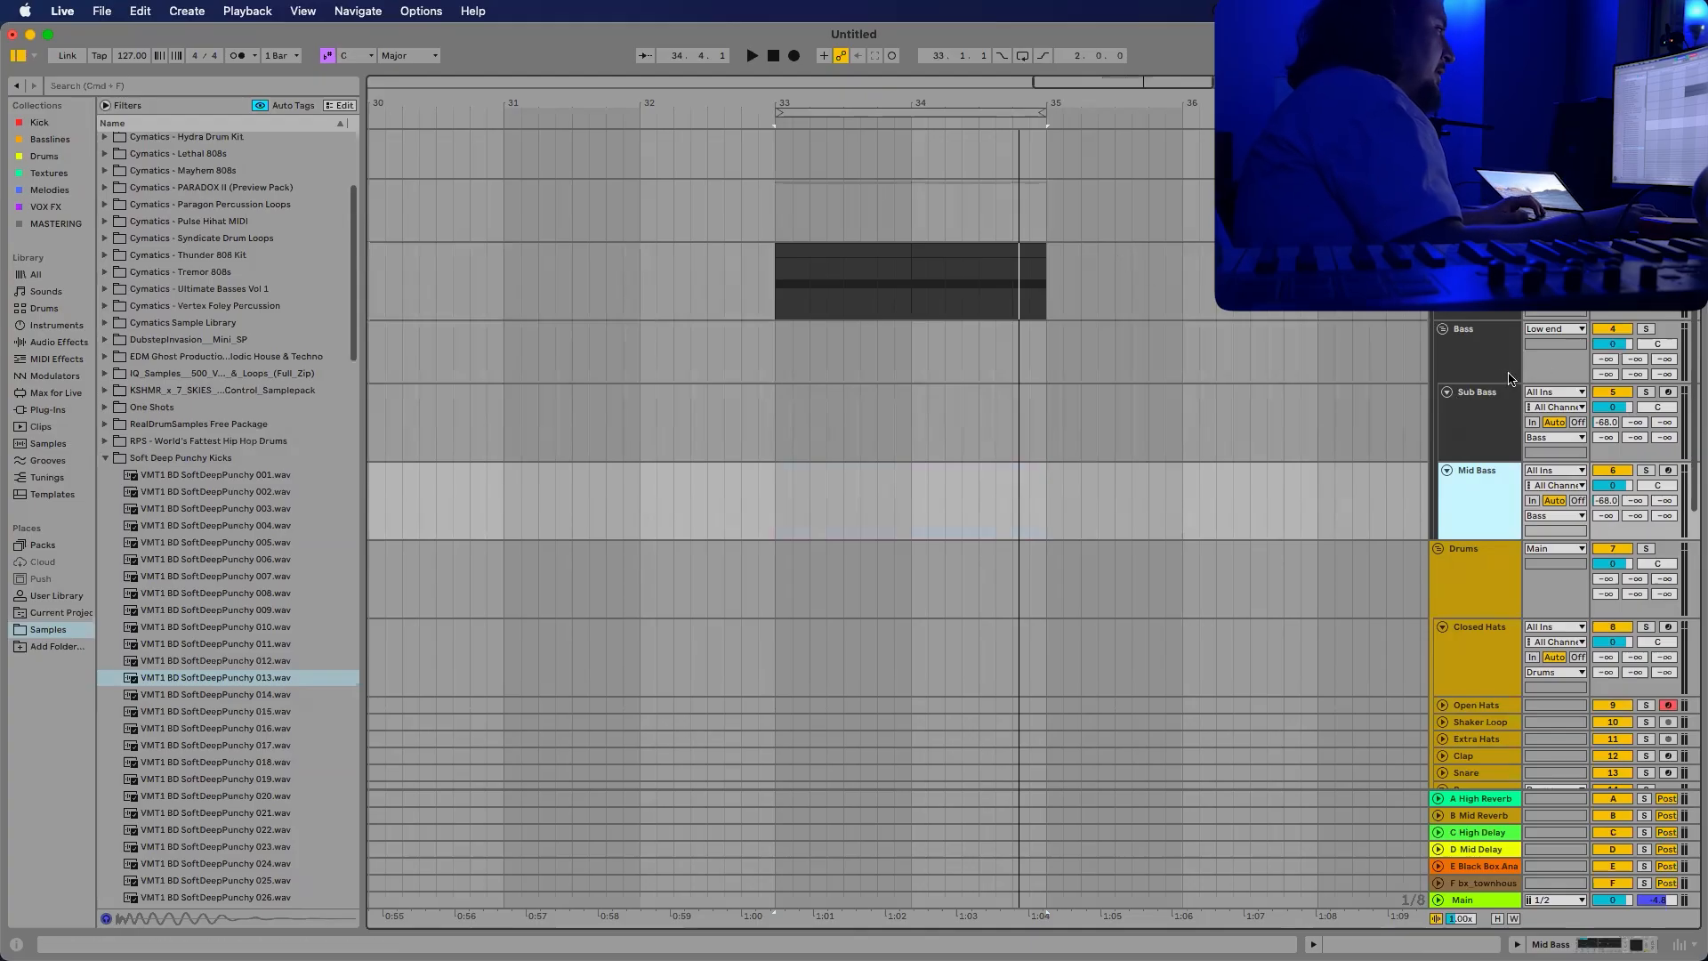
drag(1495, 383, 1493, 397)
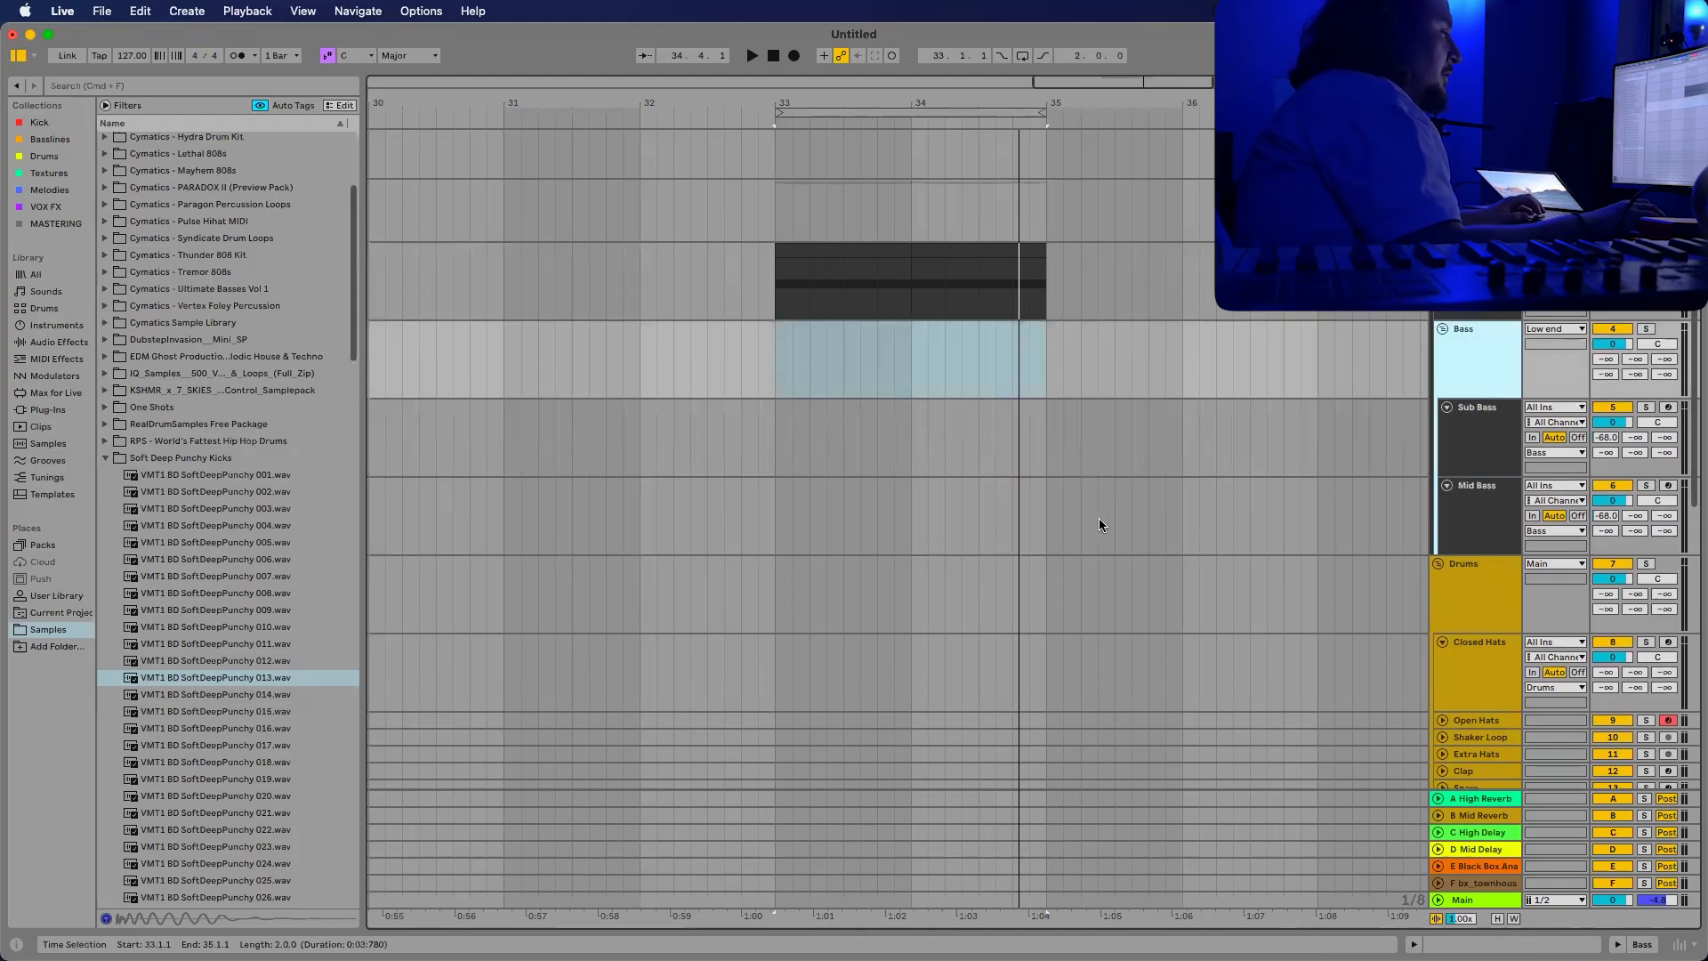
Show the Sub Bass track's device chain, inspect its FabFilter Pro-Q 3 filter curve, and close the equalizer.
scroll(1098, 518, left, 5)
scroll(1094, 486, up, 3)
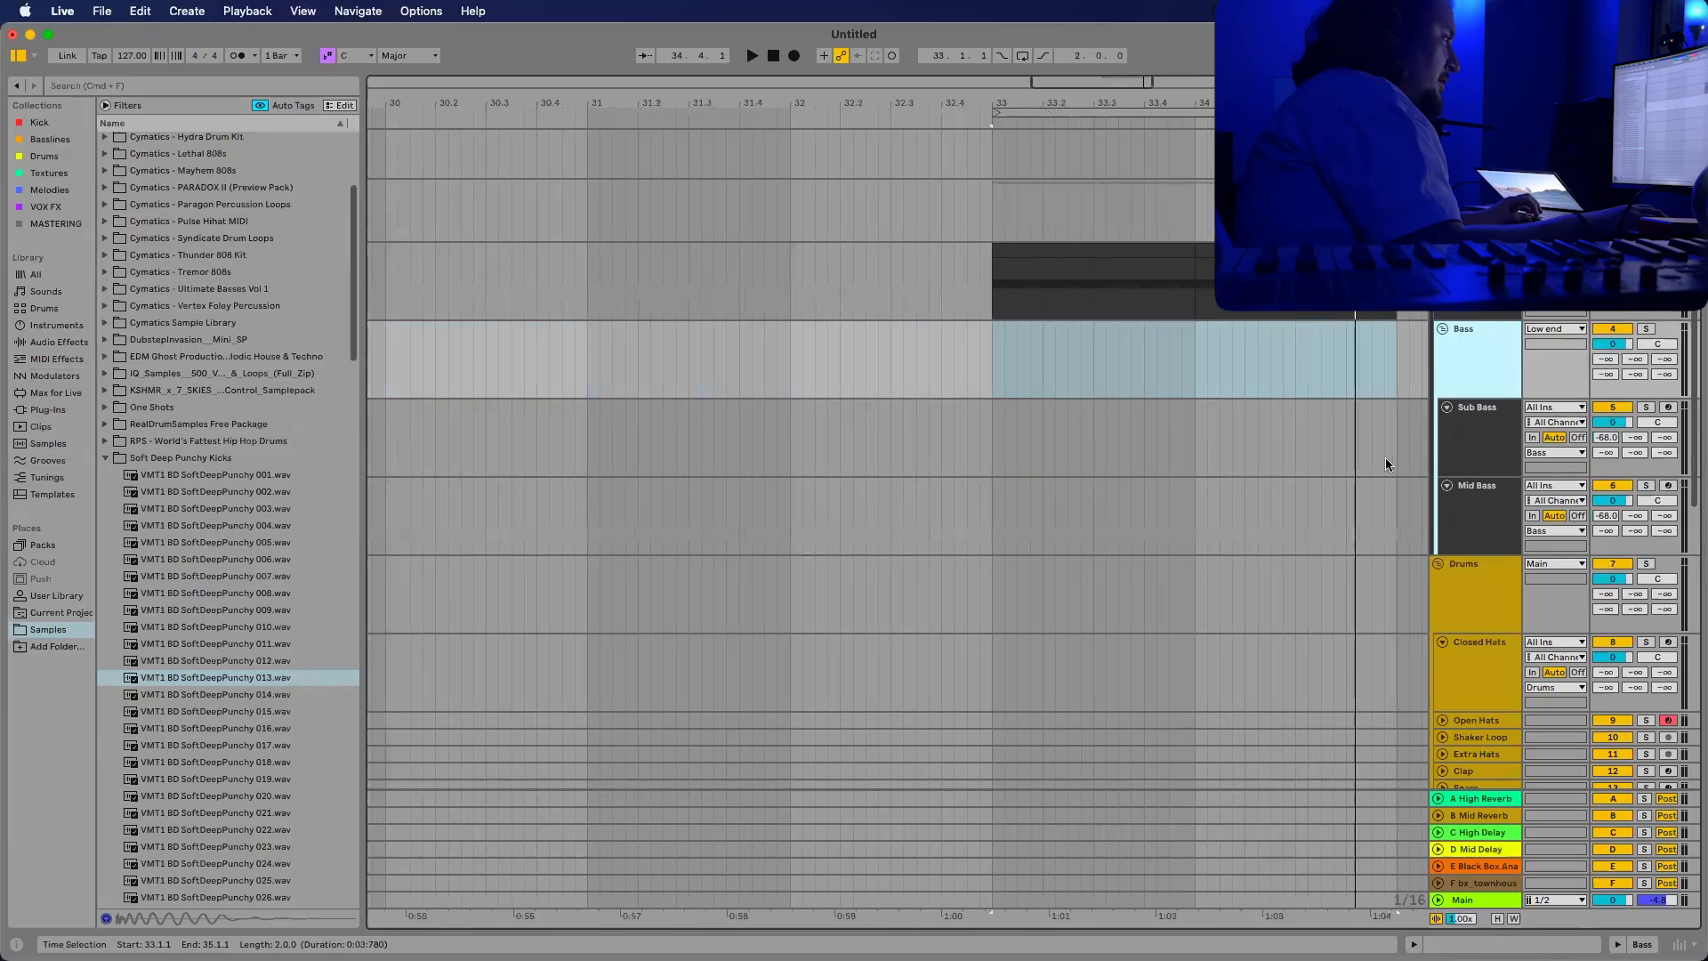
double_click(1476, 436)
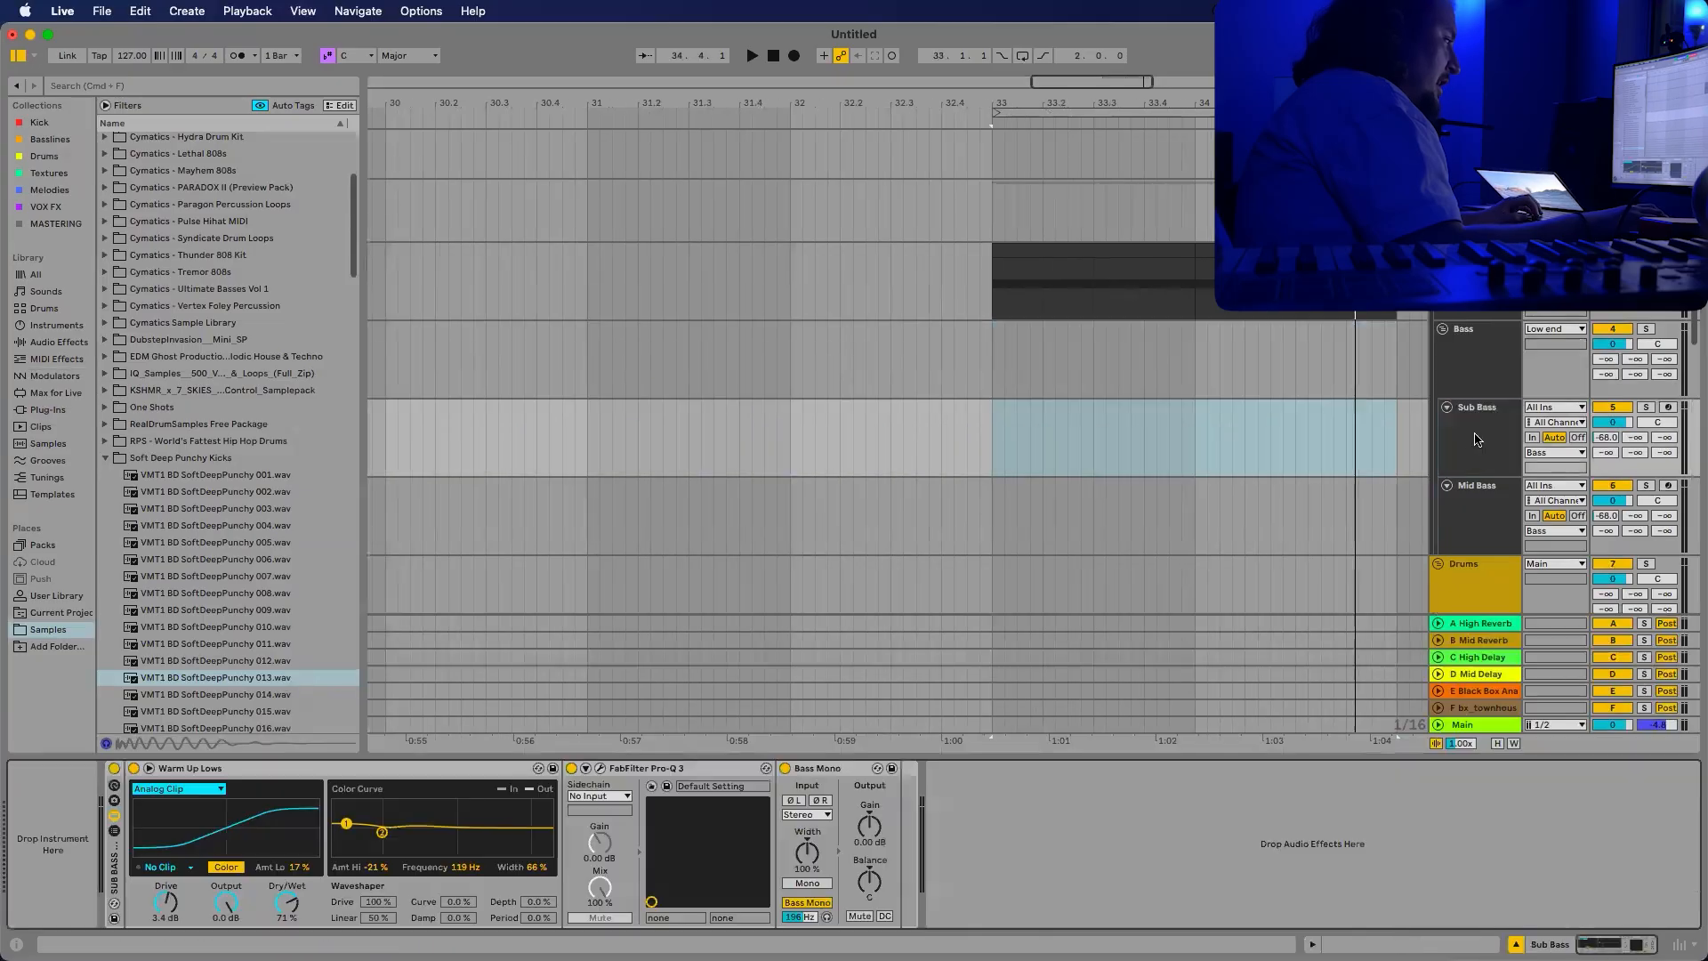
click(601, 769)
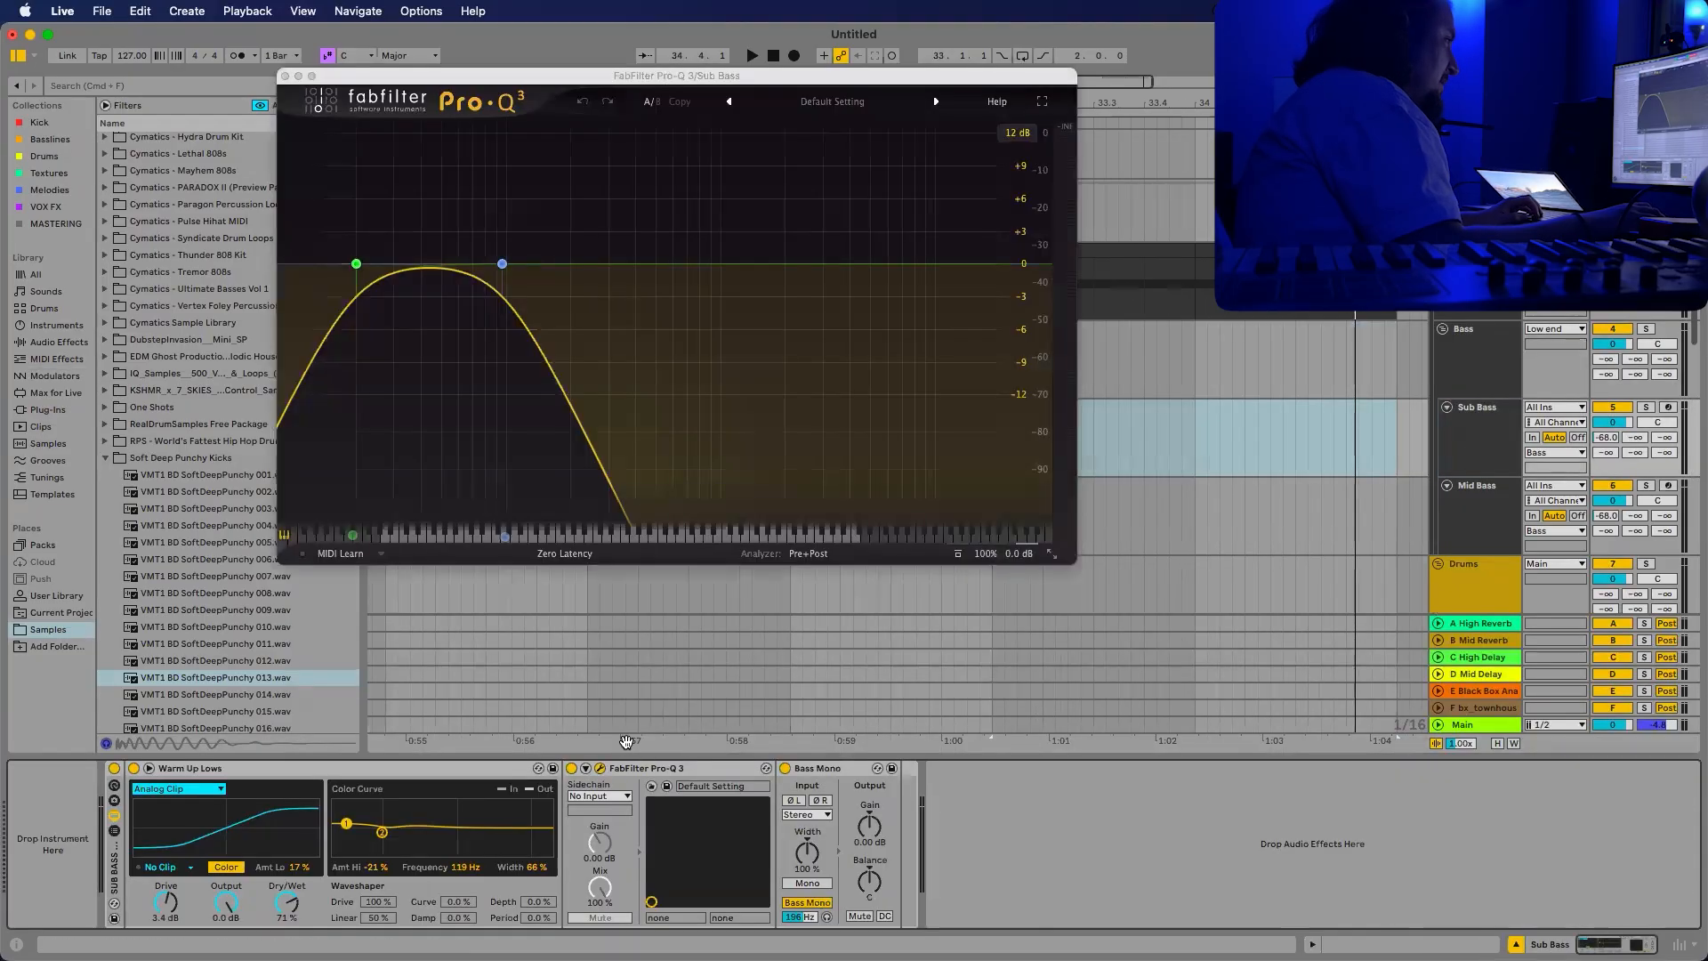
click(285, 76)
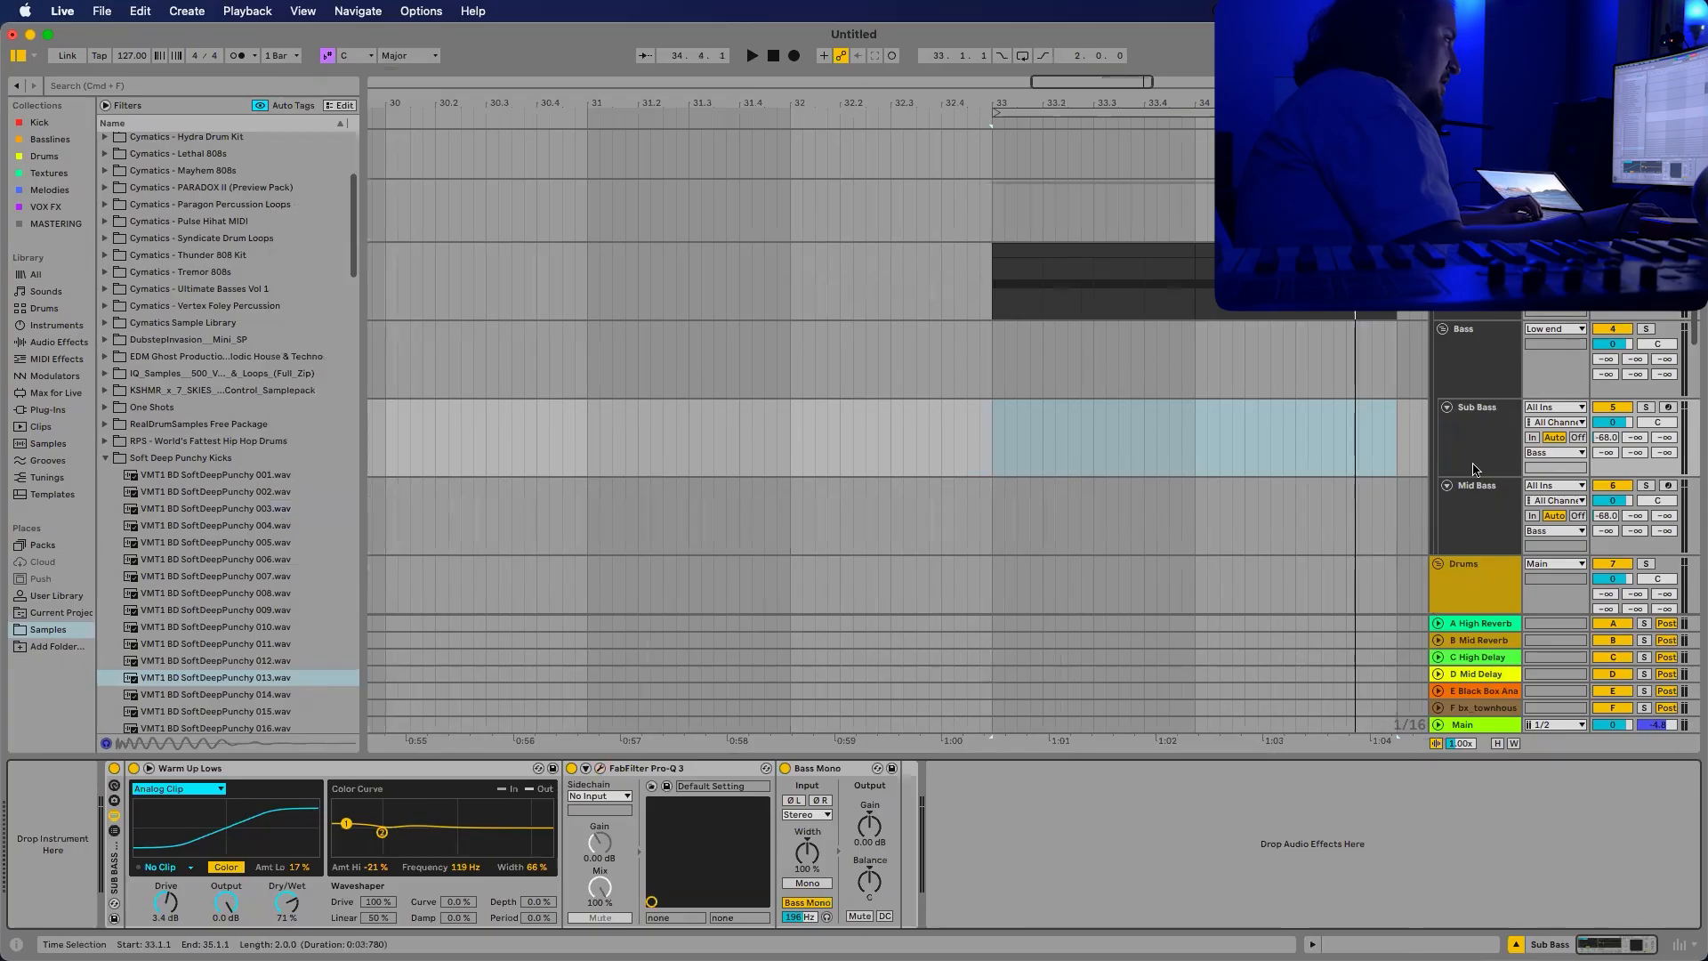
Bypass the 96 Hz low-cut band in the Mid Bass track's FabFilter Pro-Q 3, and close the equalizer.
click(1477, 498)
scroll(789, 679, down, 2)
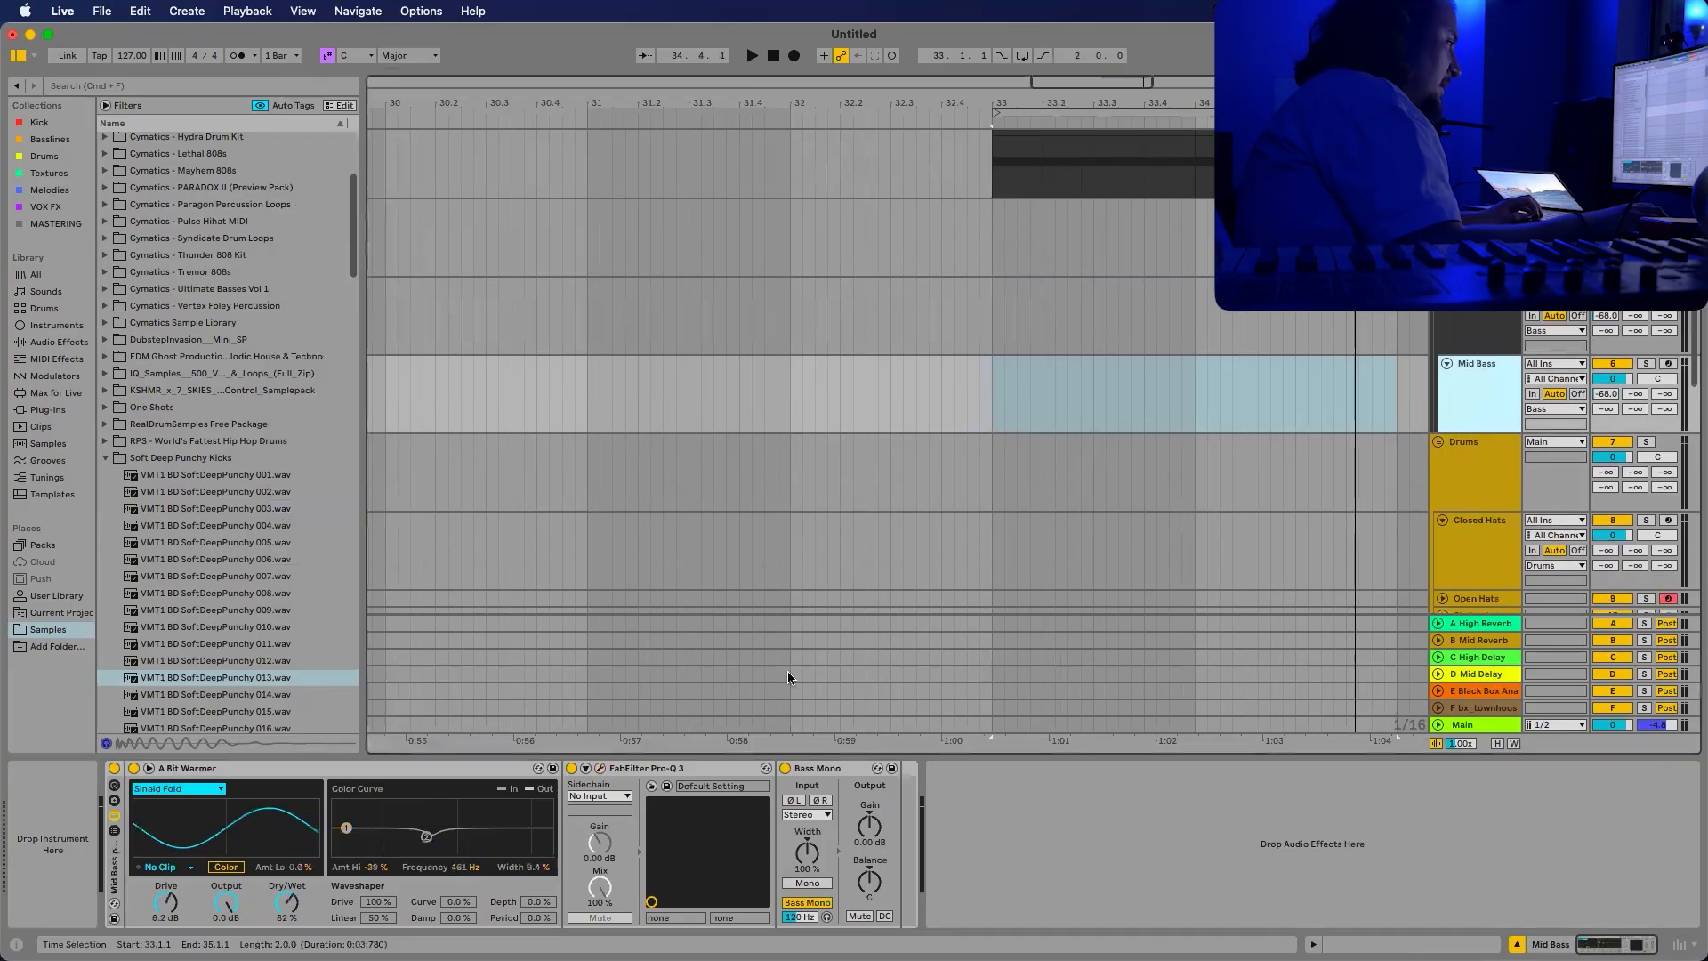
click(601, 769)
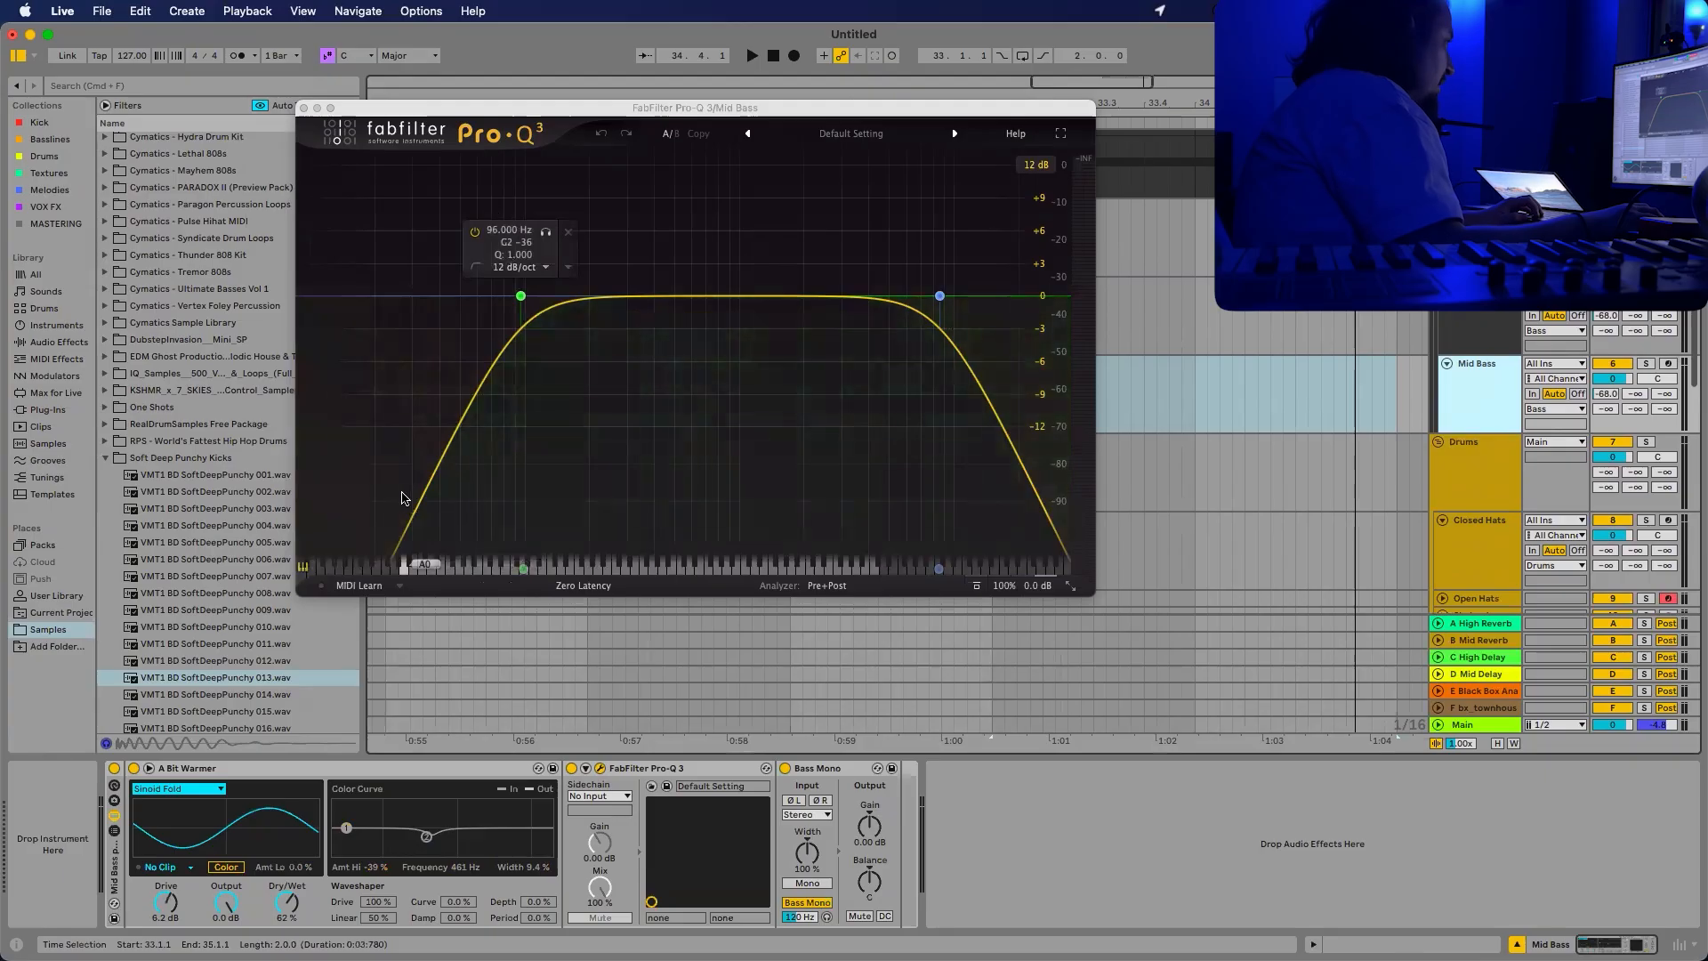
click(473, 234)
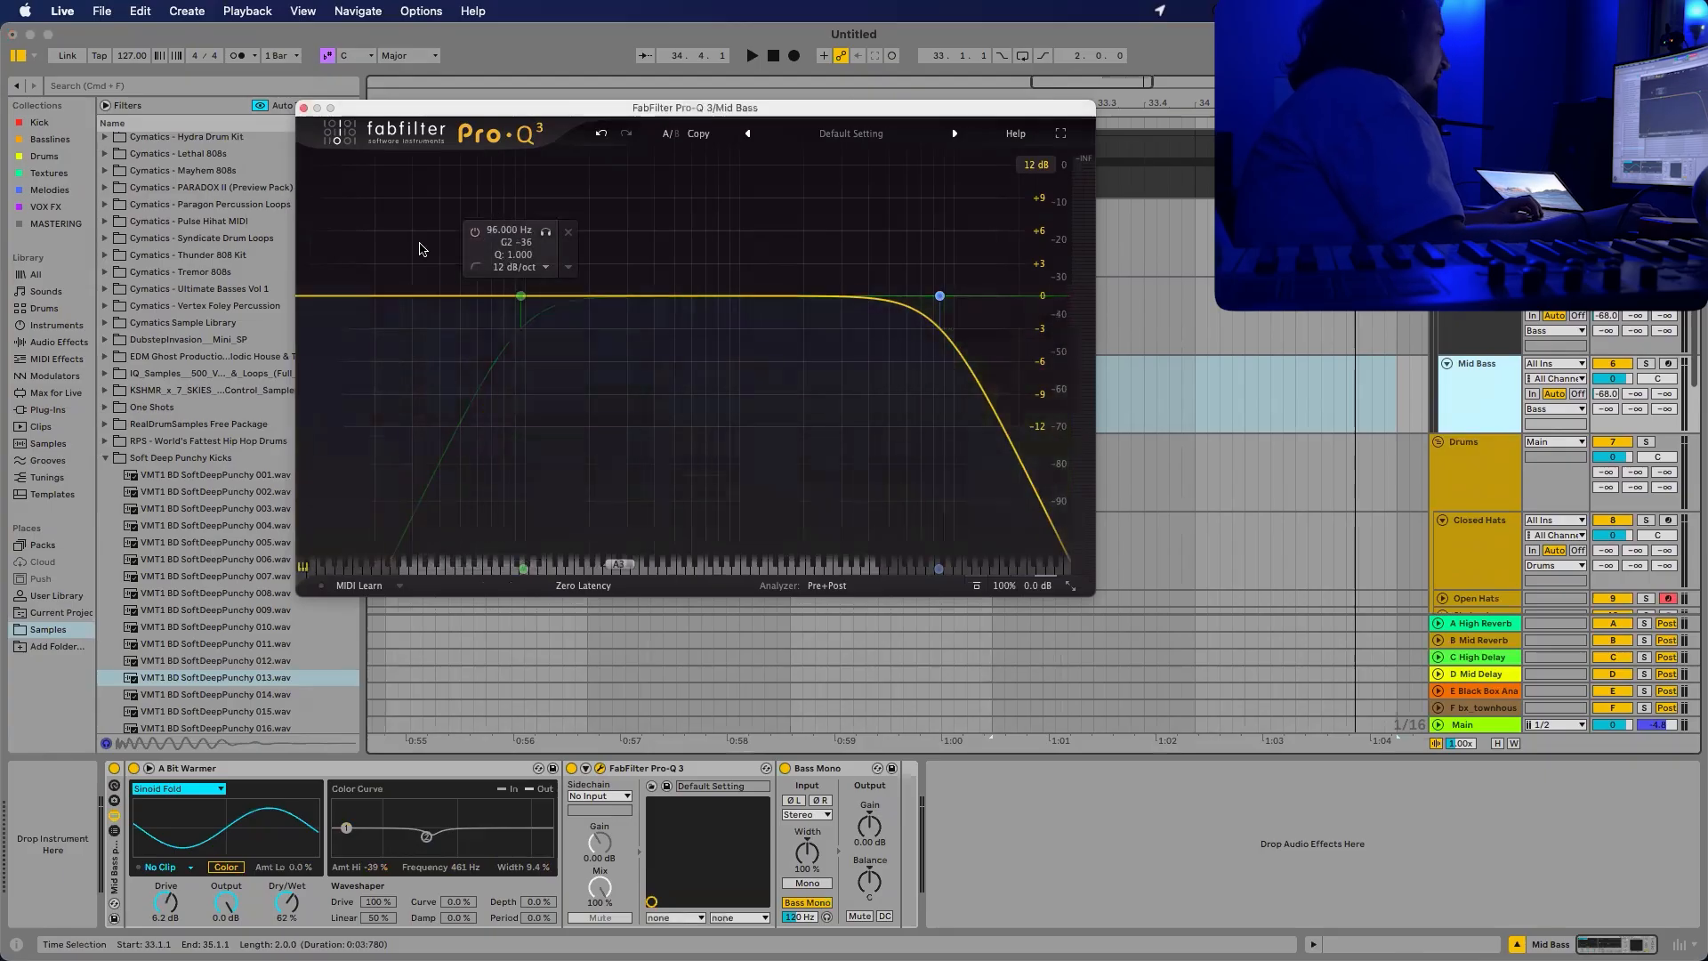
click(303, 109)
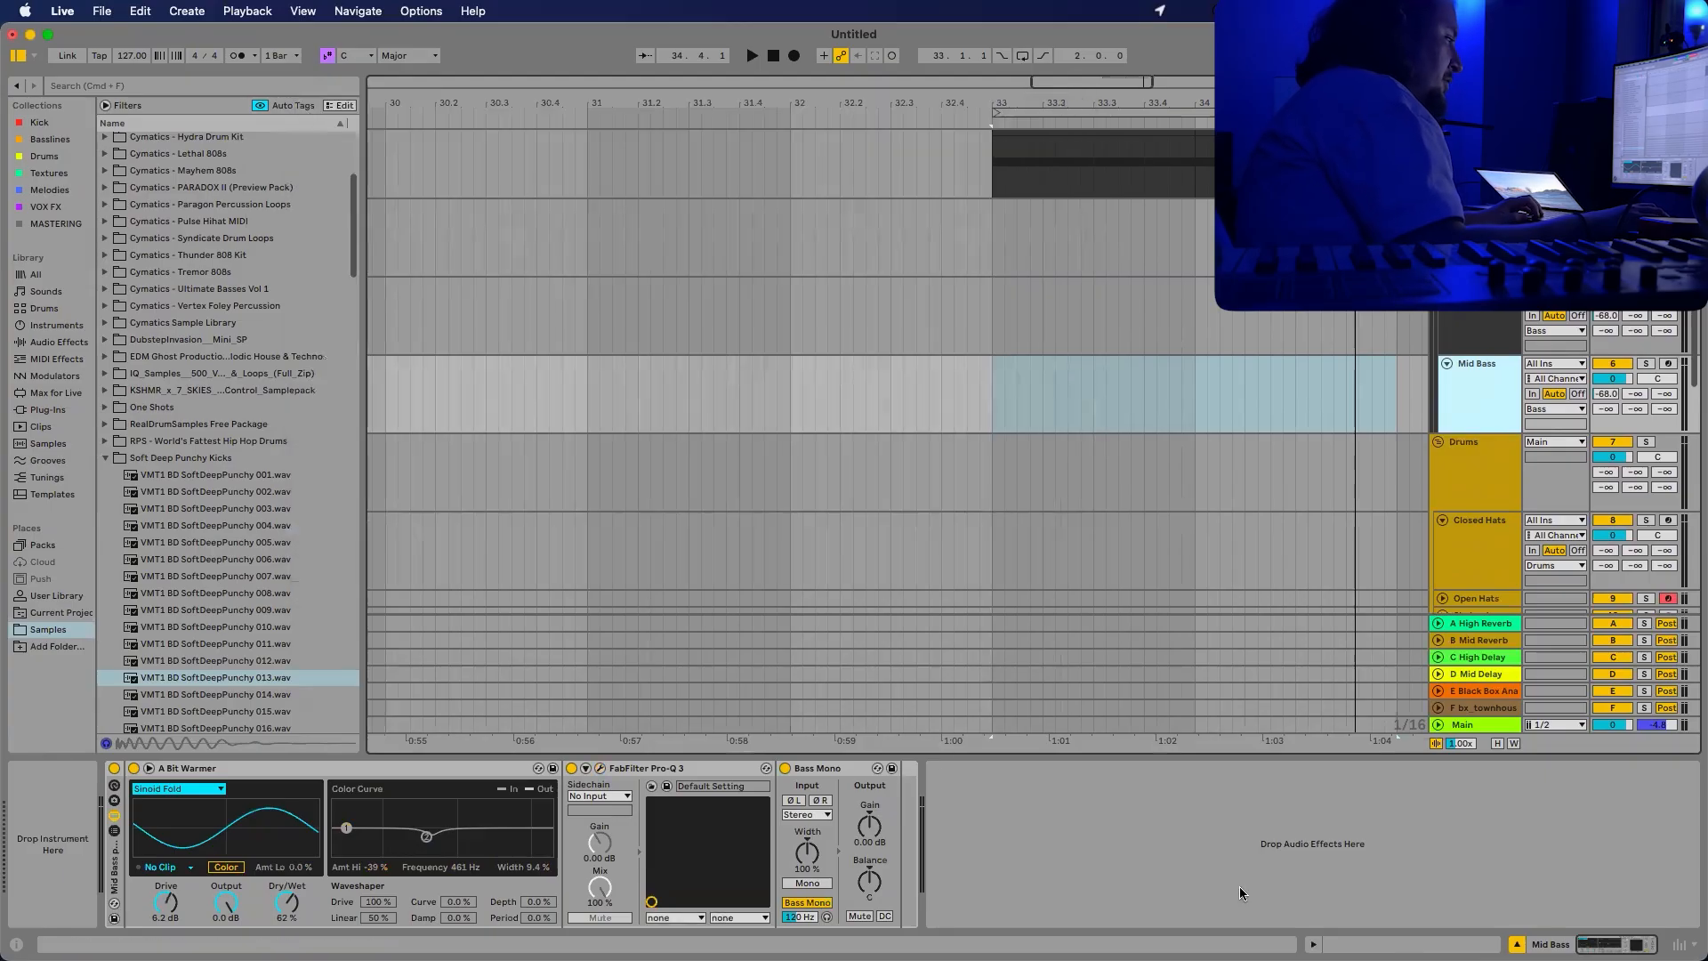
Switch to Splice and browse its presets for the Serum Bass category.
mouse_move(1276, 952)
click(1360, 929)
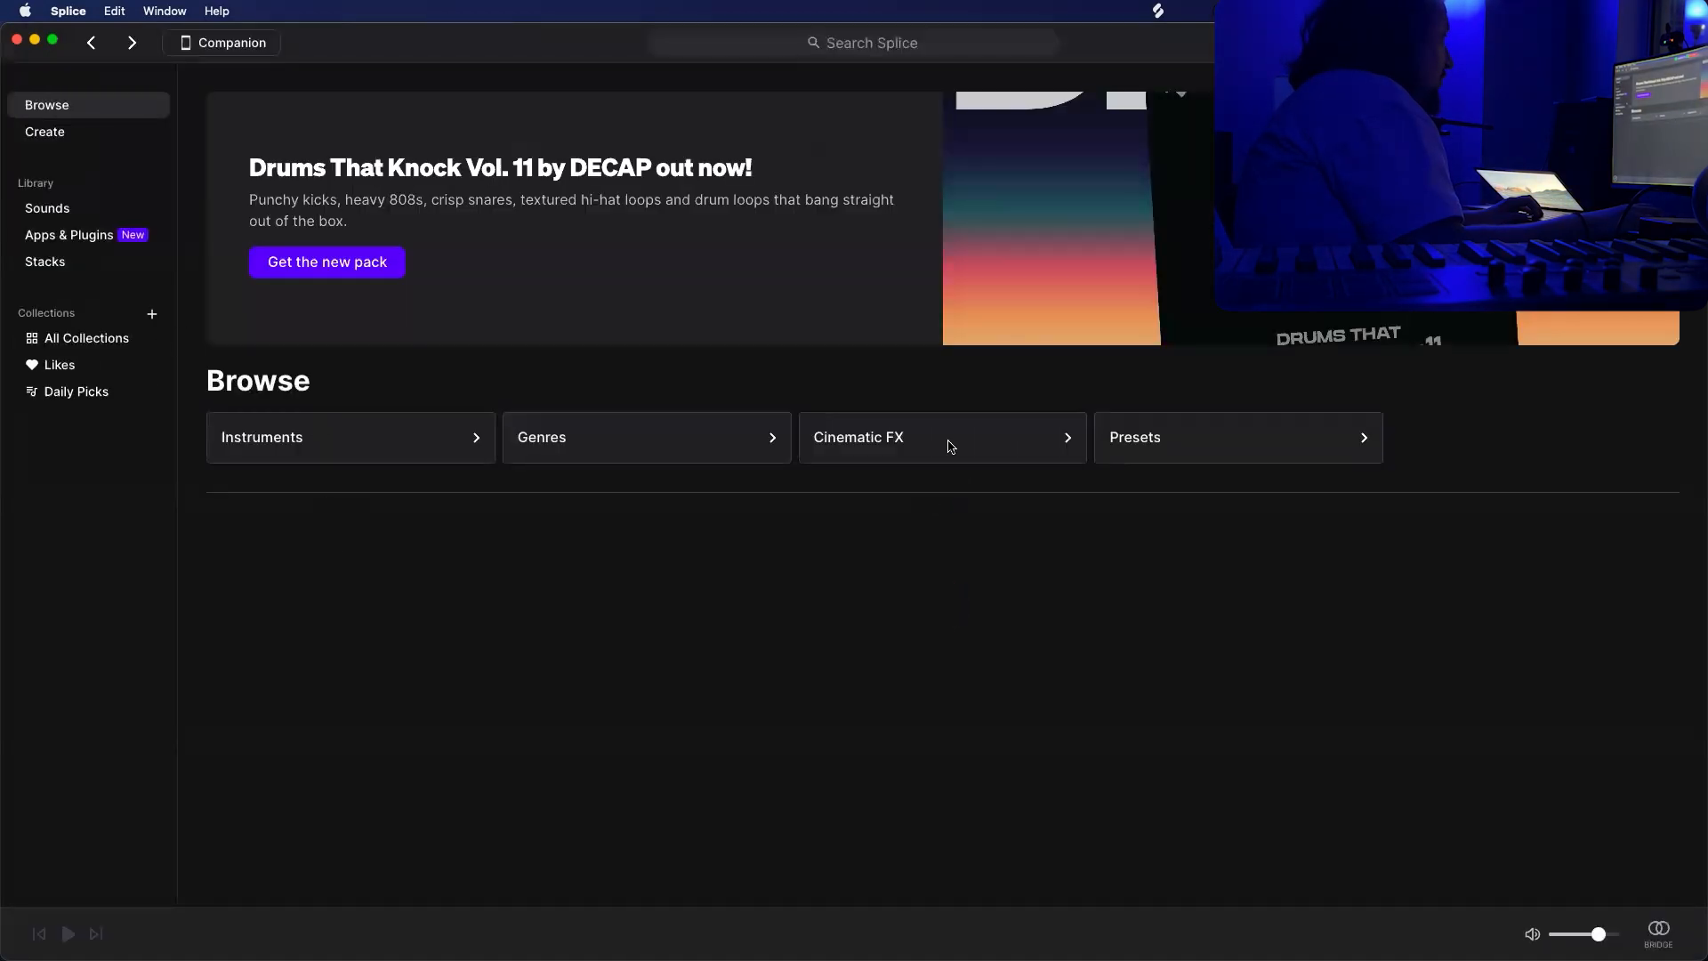
click(1250, 444)
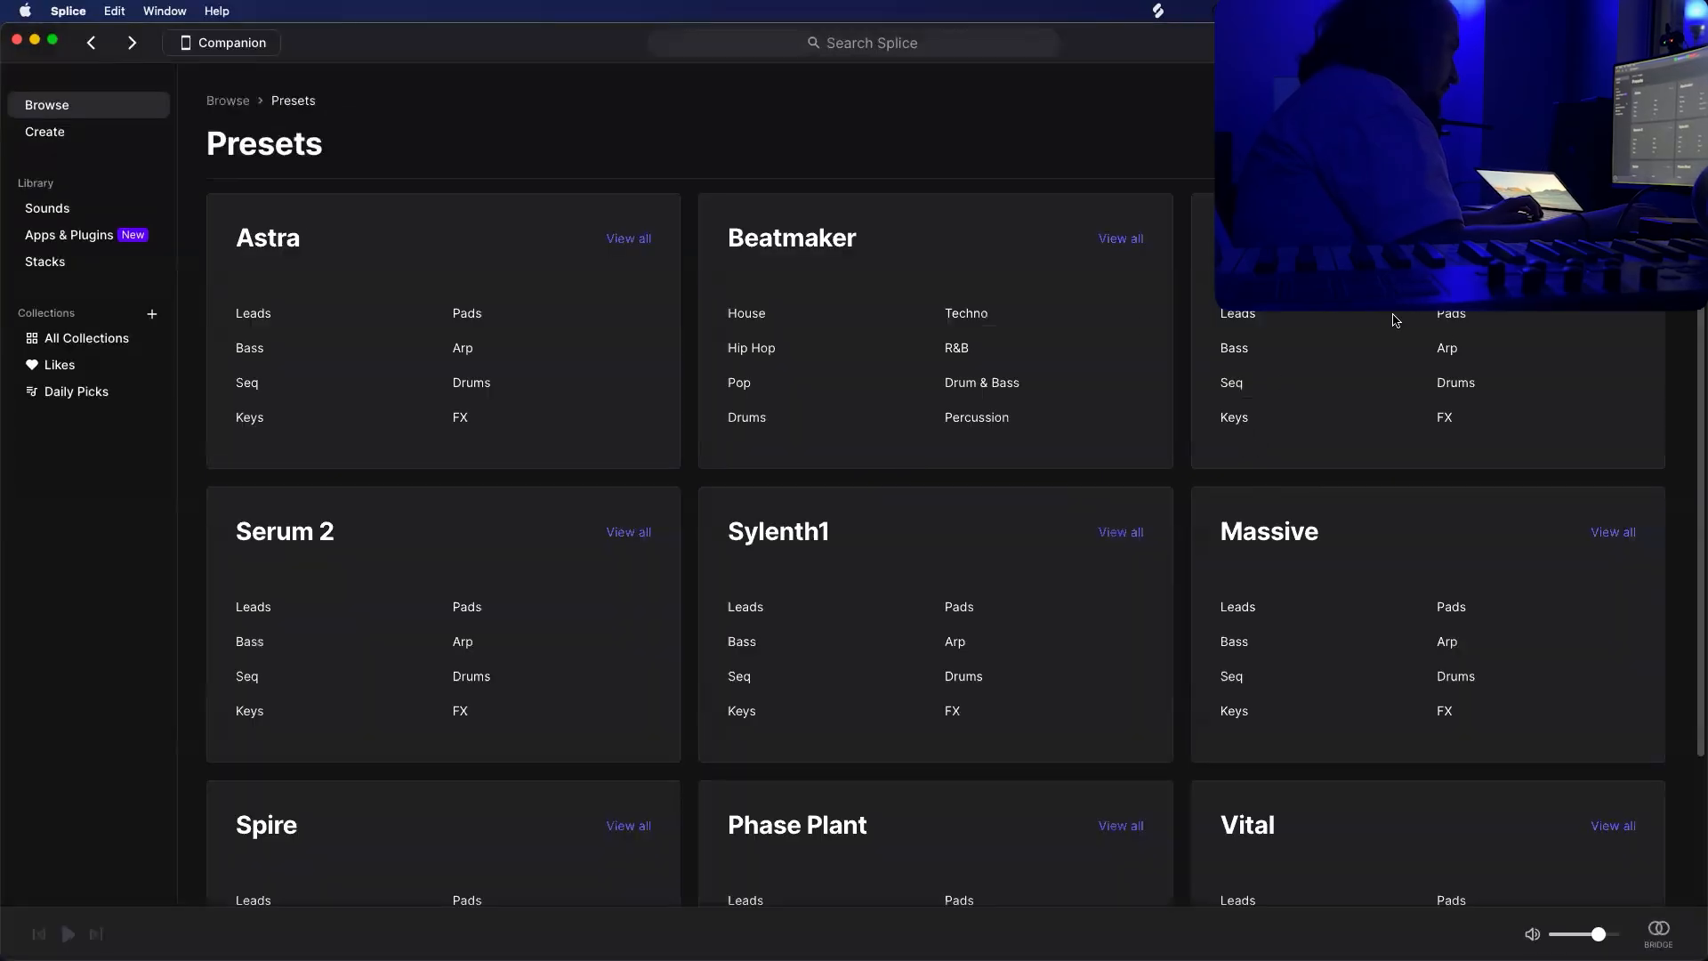
click(206, 103)
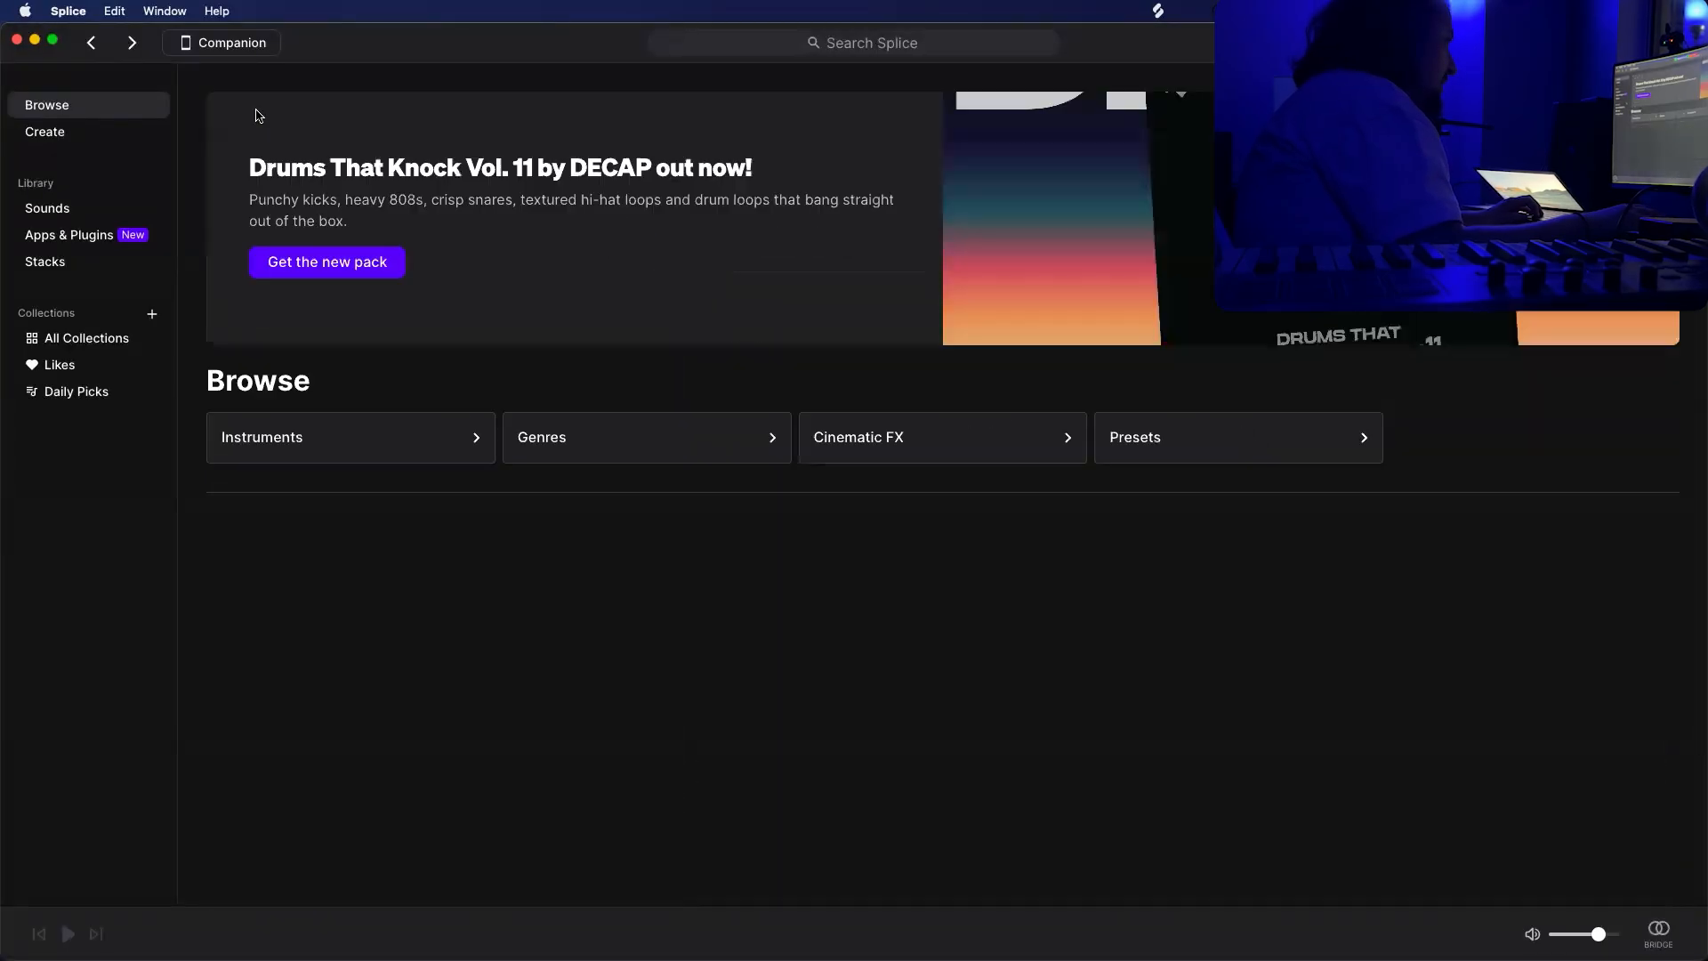
click(1239, 445)
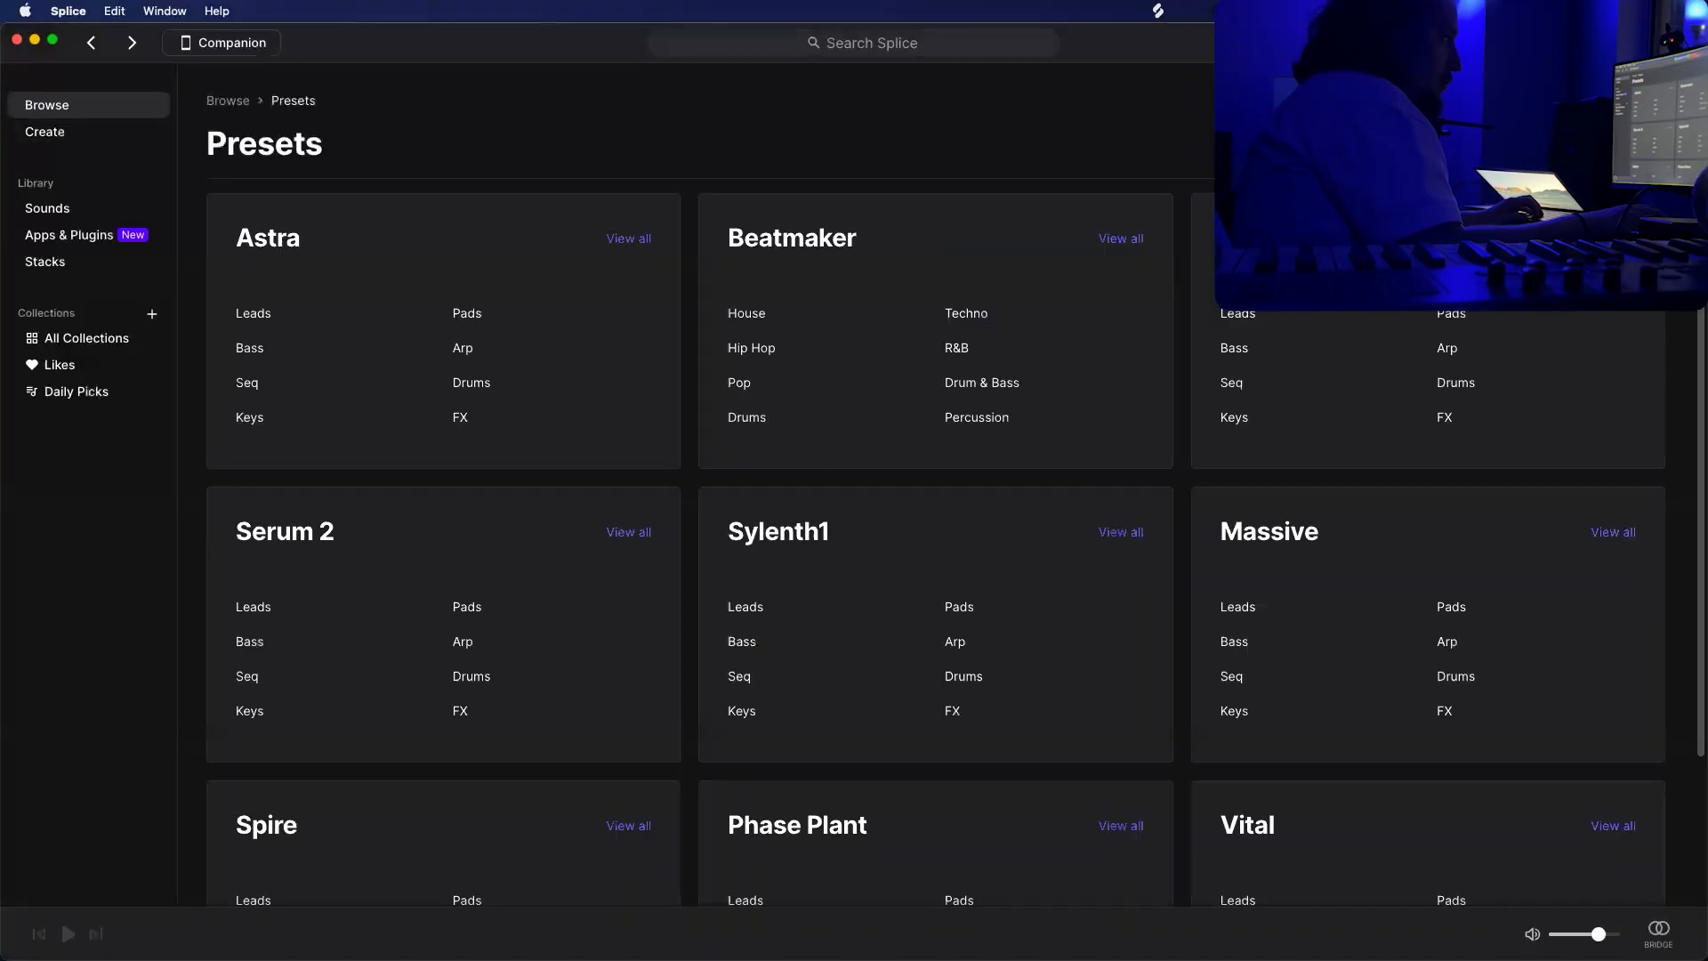
click(1234, 349)
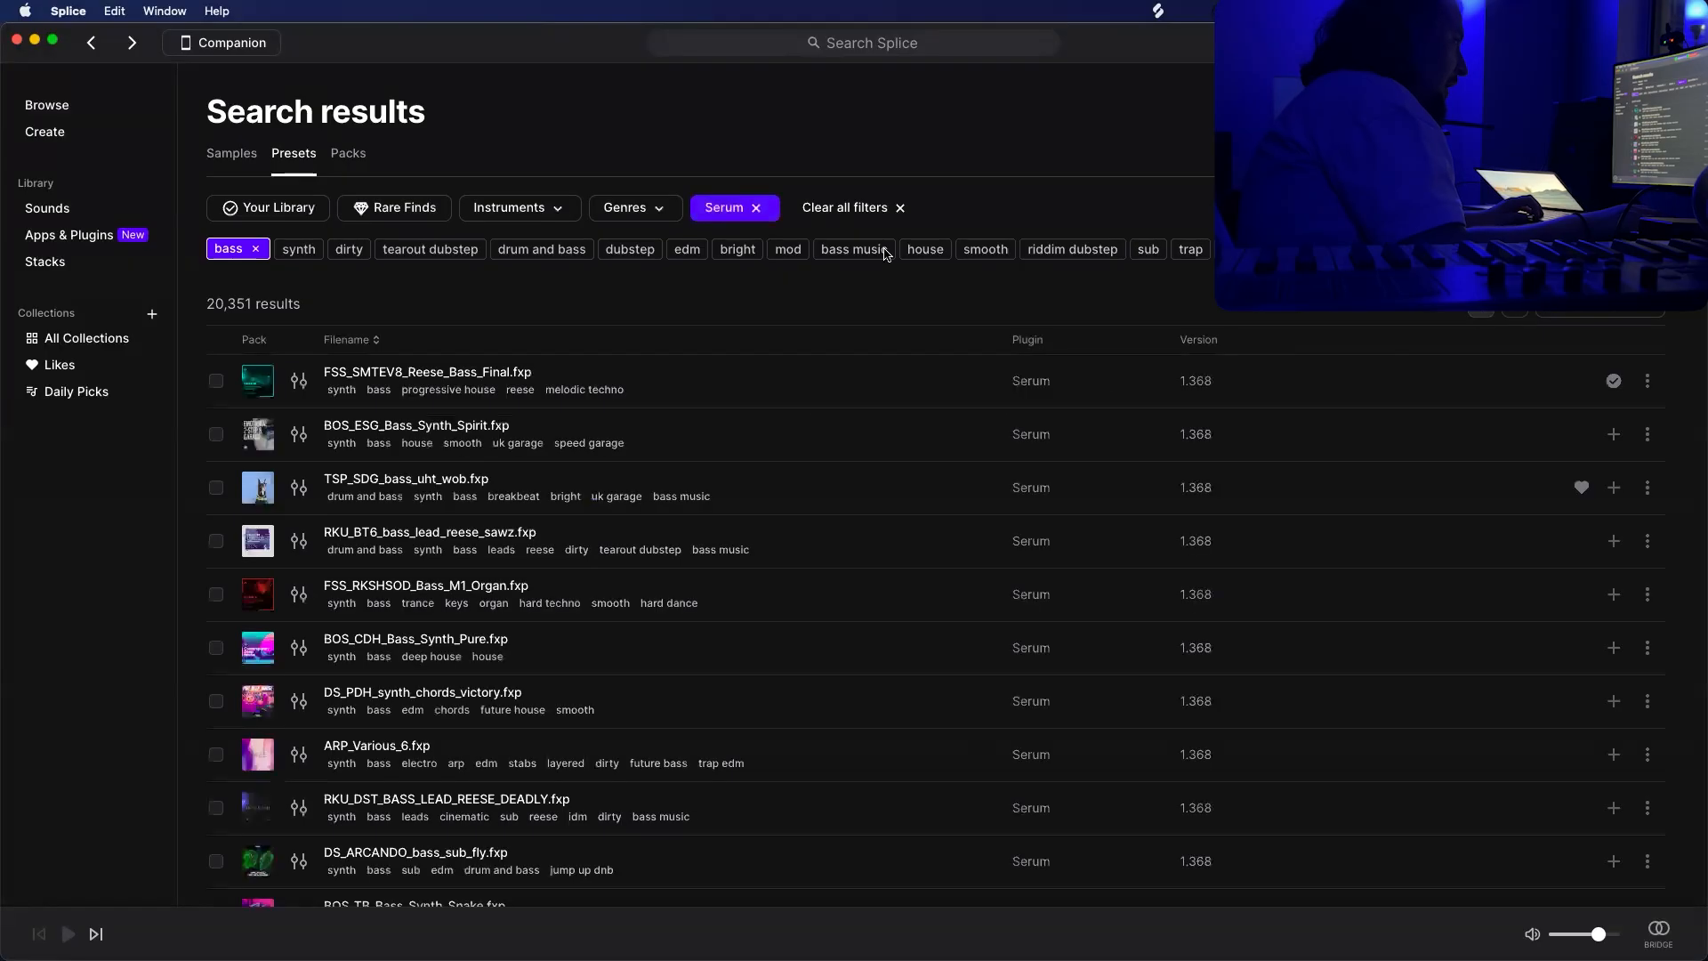
Filter the Serum bass presets by the melodic techno genre.
click(634, 209)
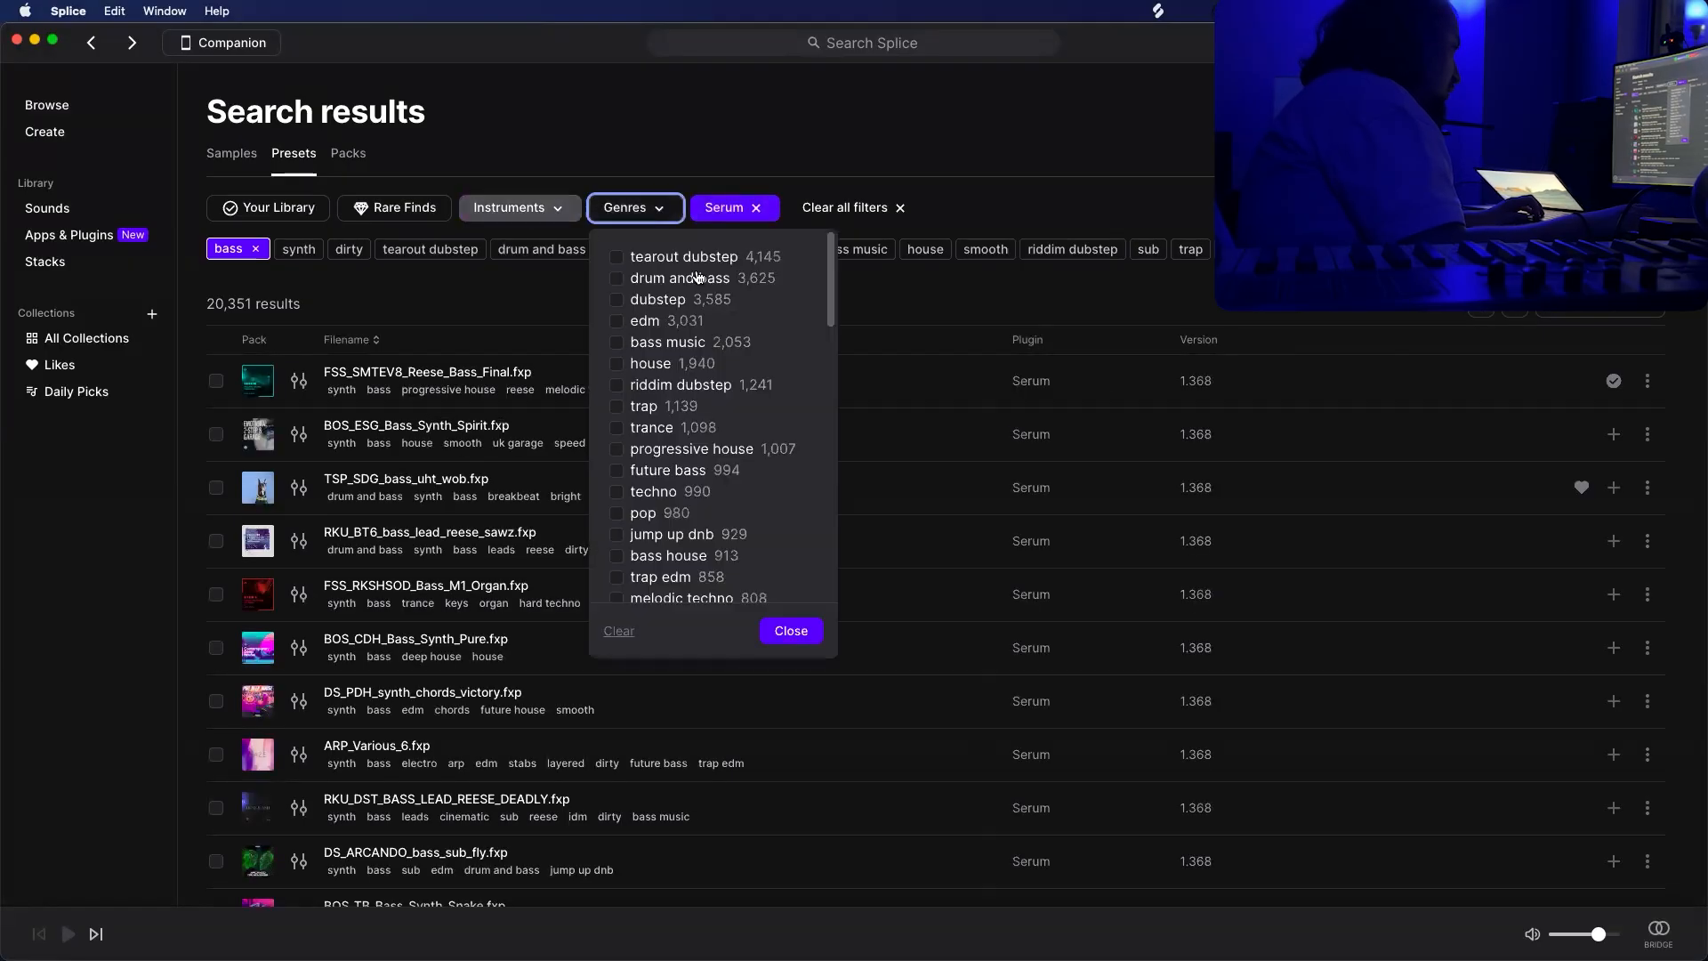
scroll(671, 471, down, 1)
click(616, 558)
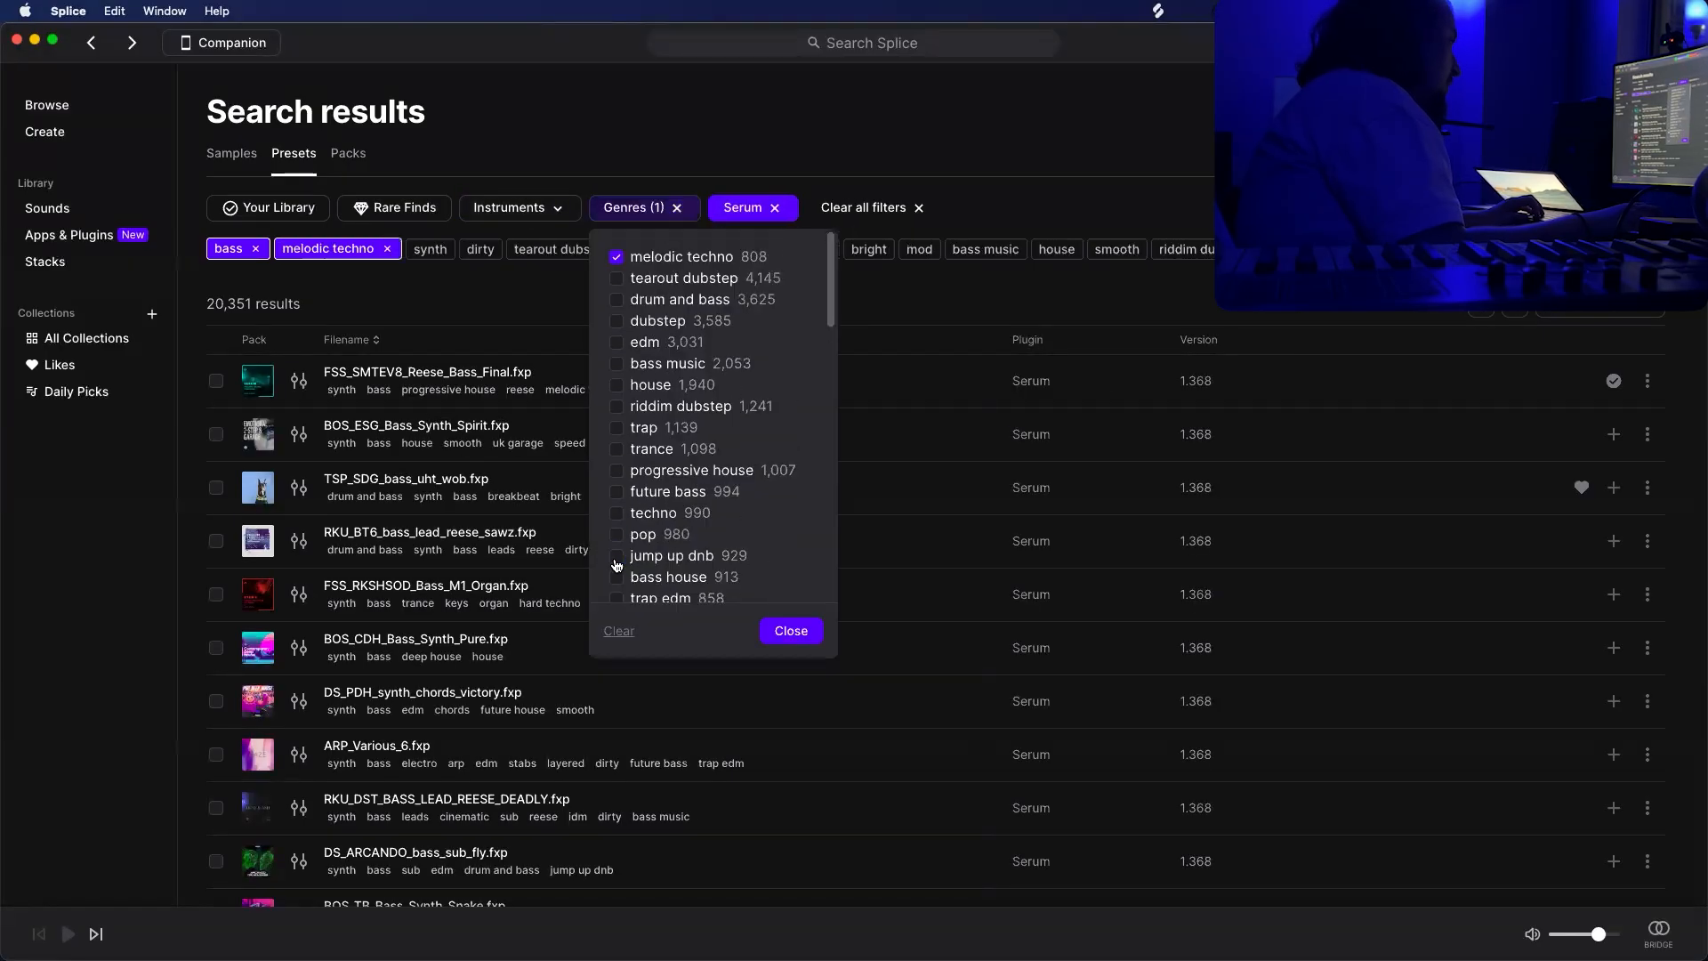
click(897, 152)
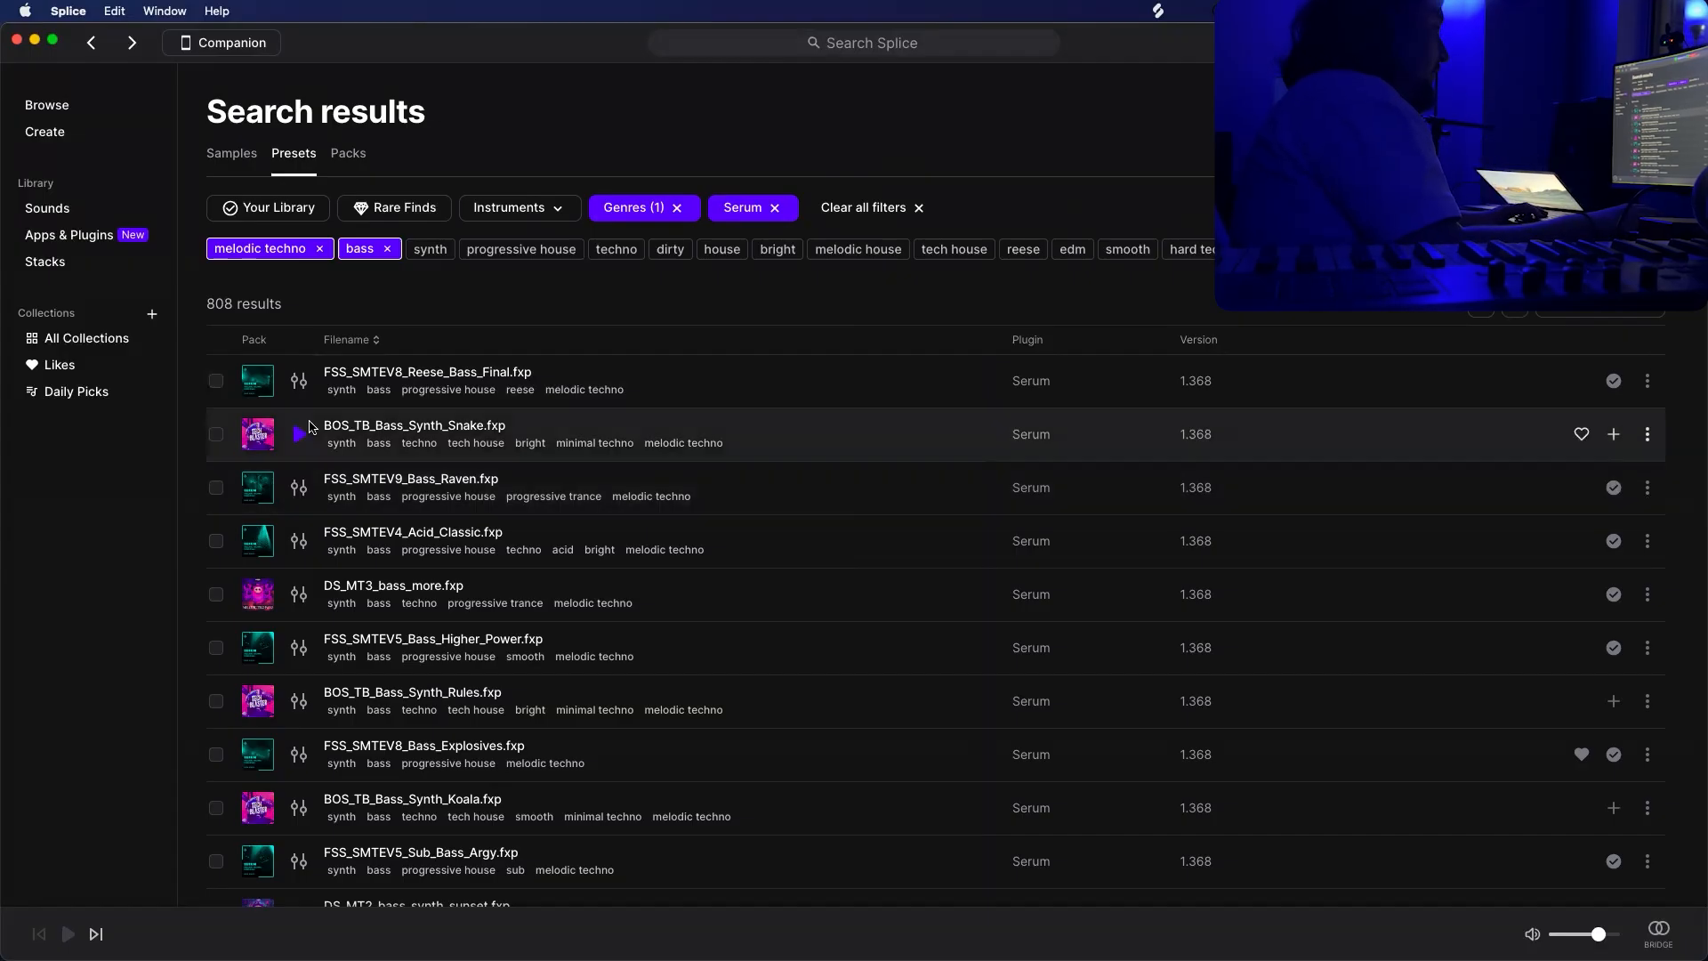
Audition the bass presets one after another from FSS_SMTEV9_Bass_Raven.fxp, ending on FSS_SMTEV5_Bass_Higher_Power.fxp.
click(296, 486)
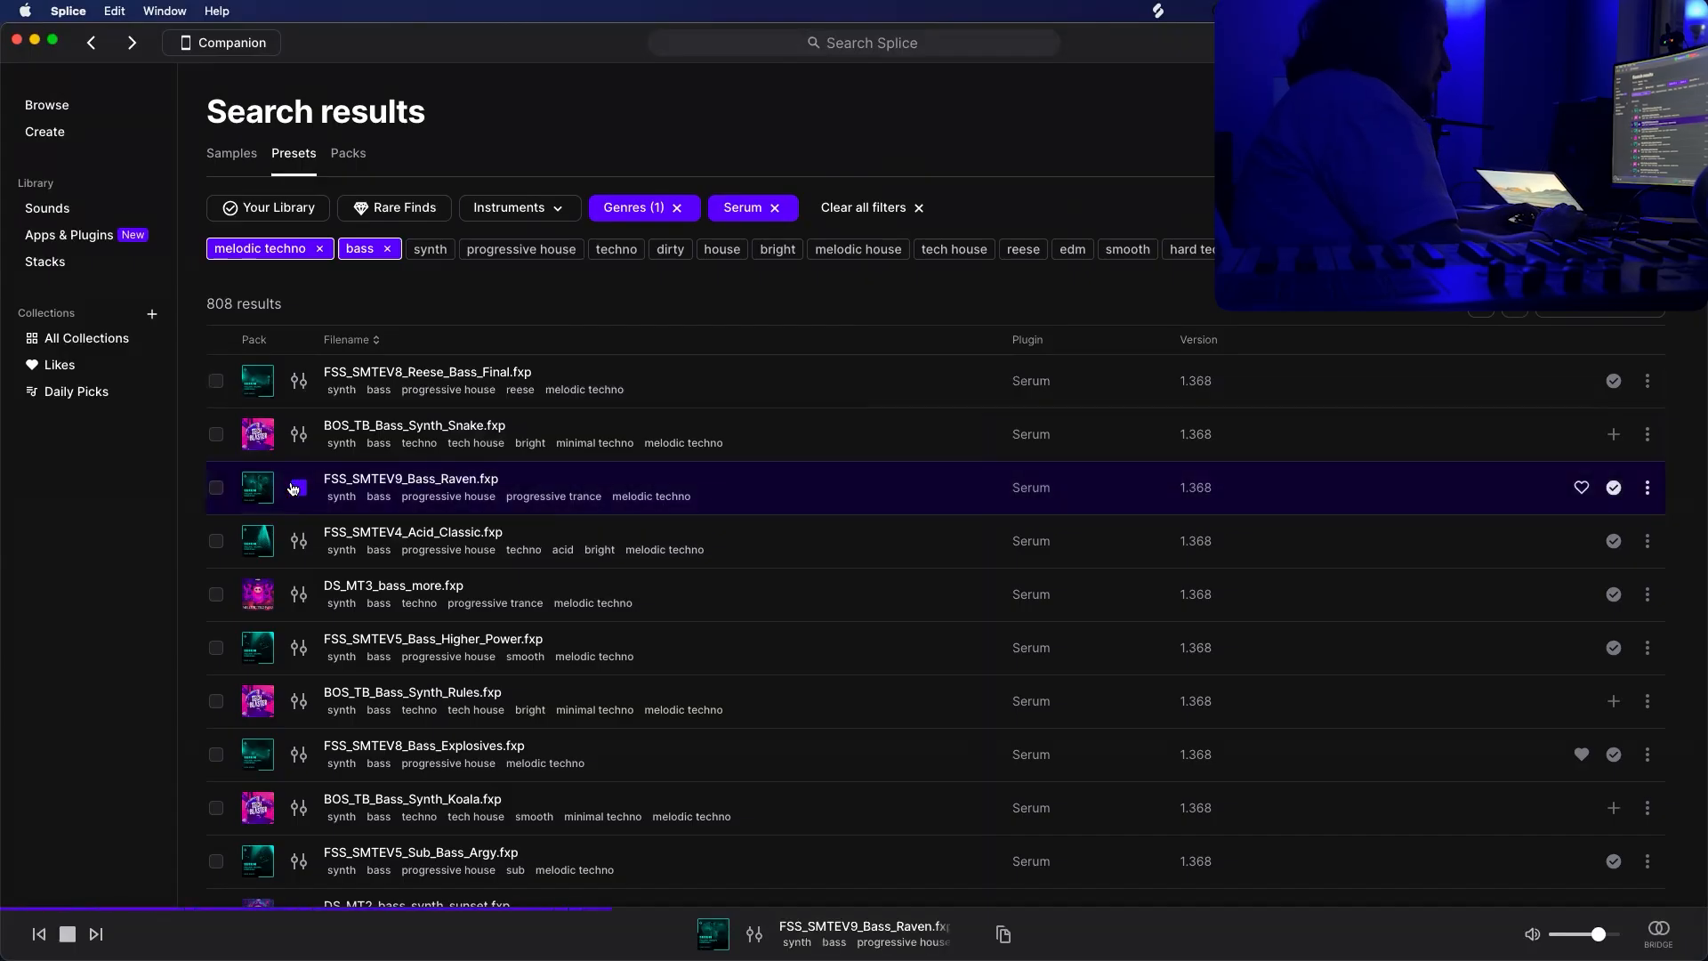
key(Down)
key(Down)
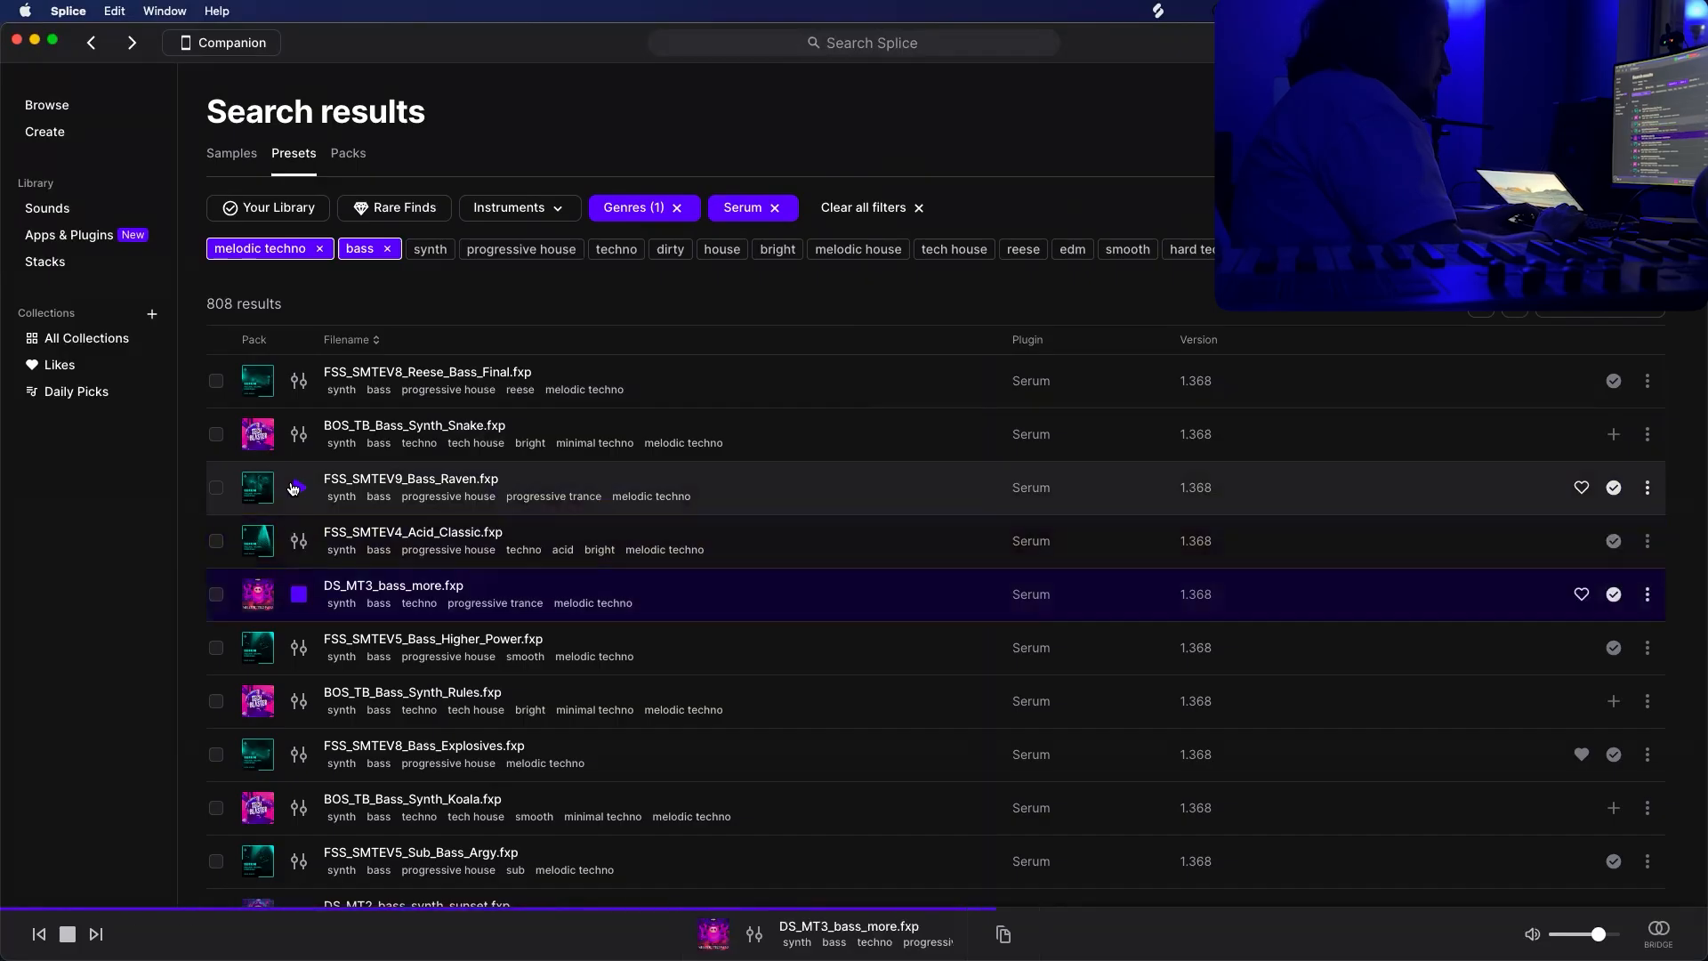
key(Down)
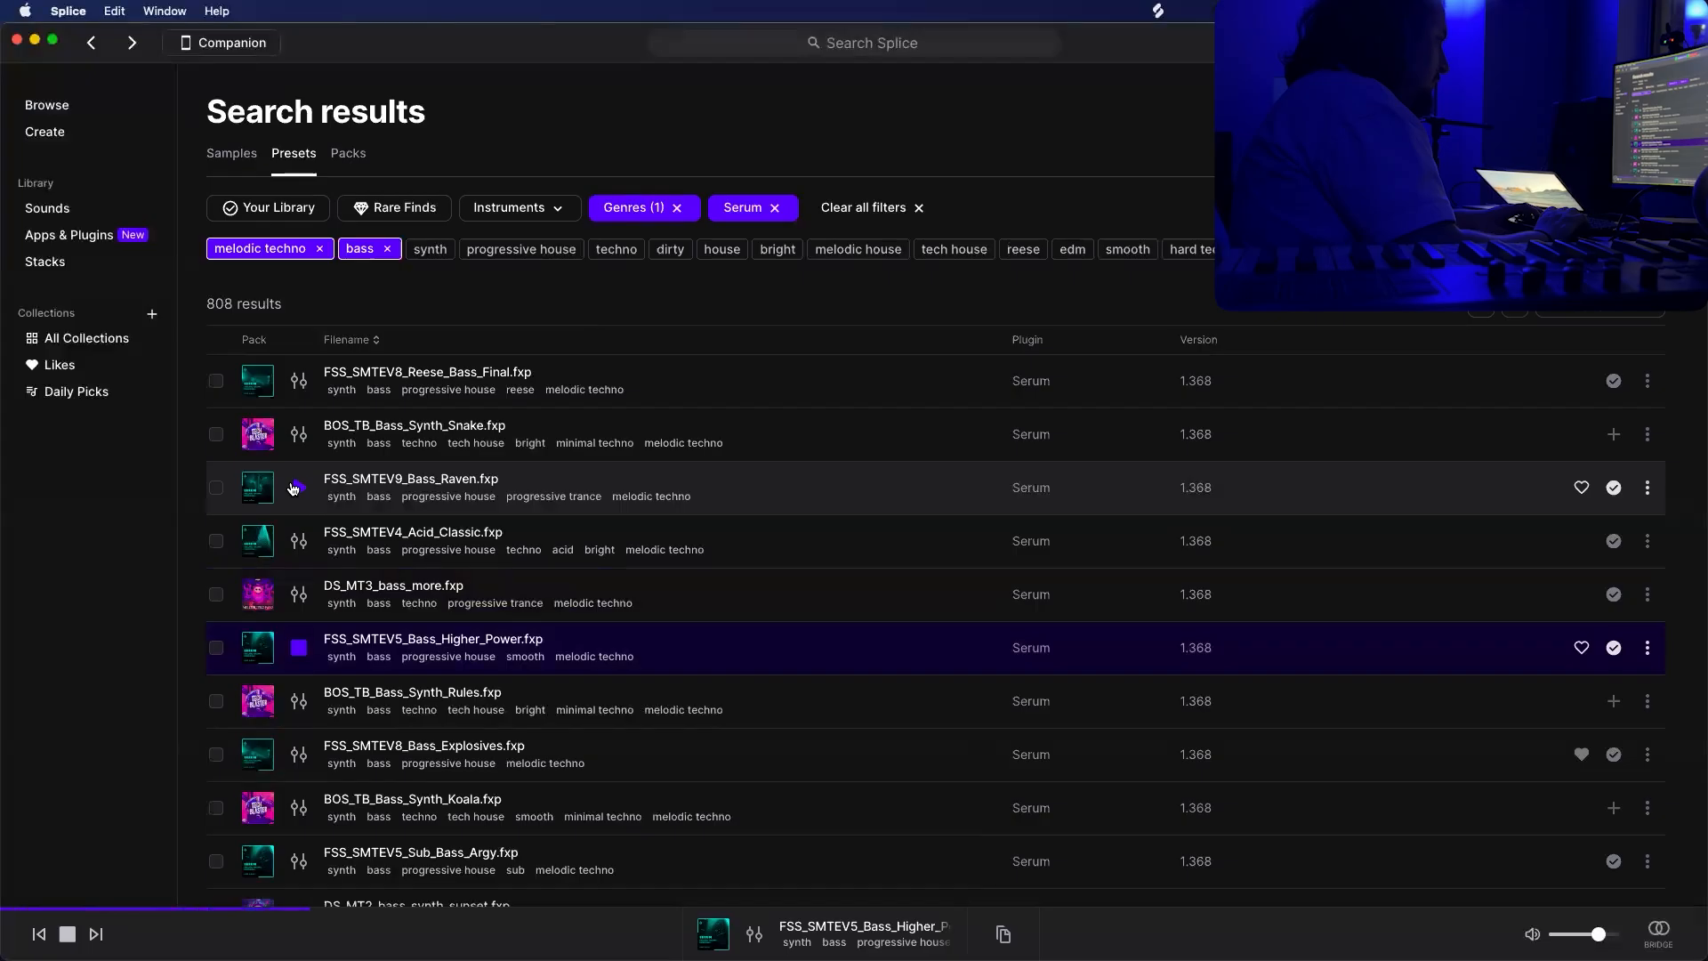
key(Down)
key(Up)
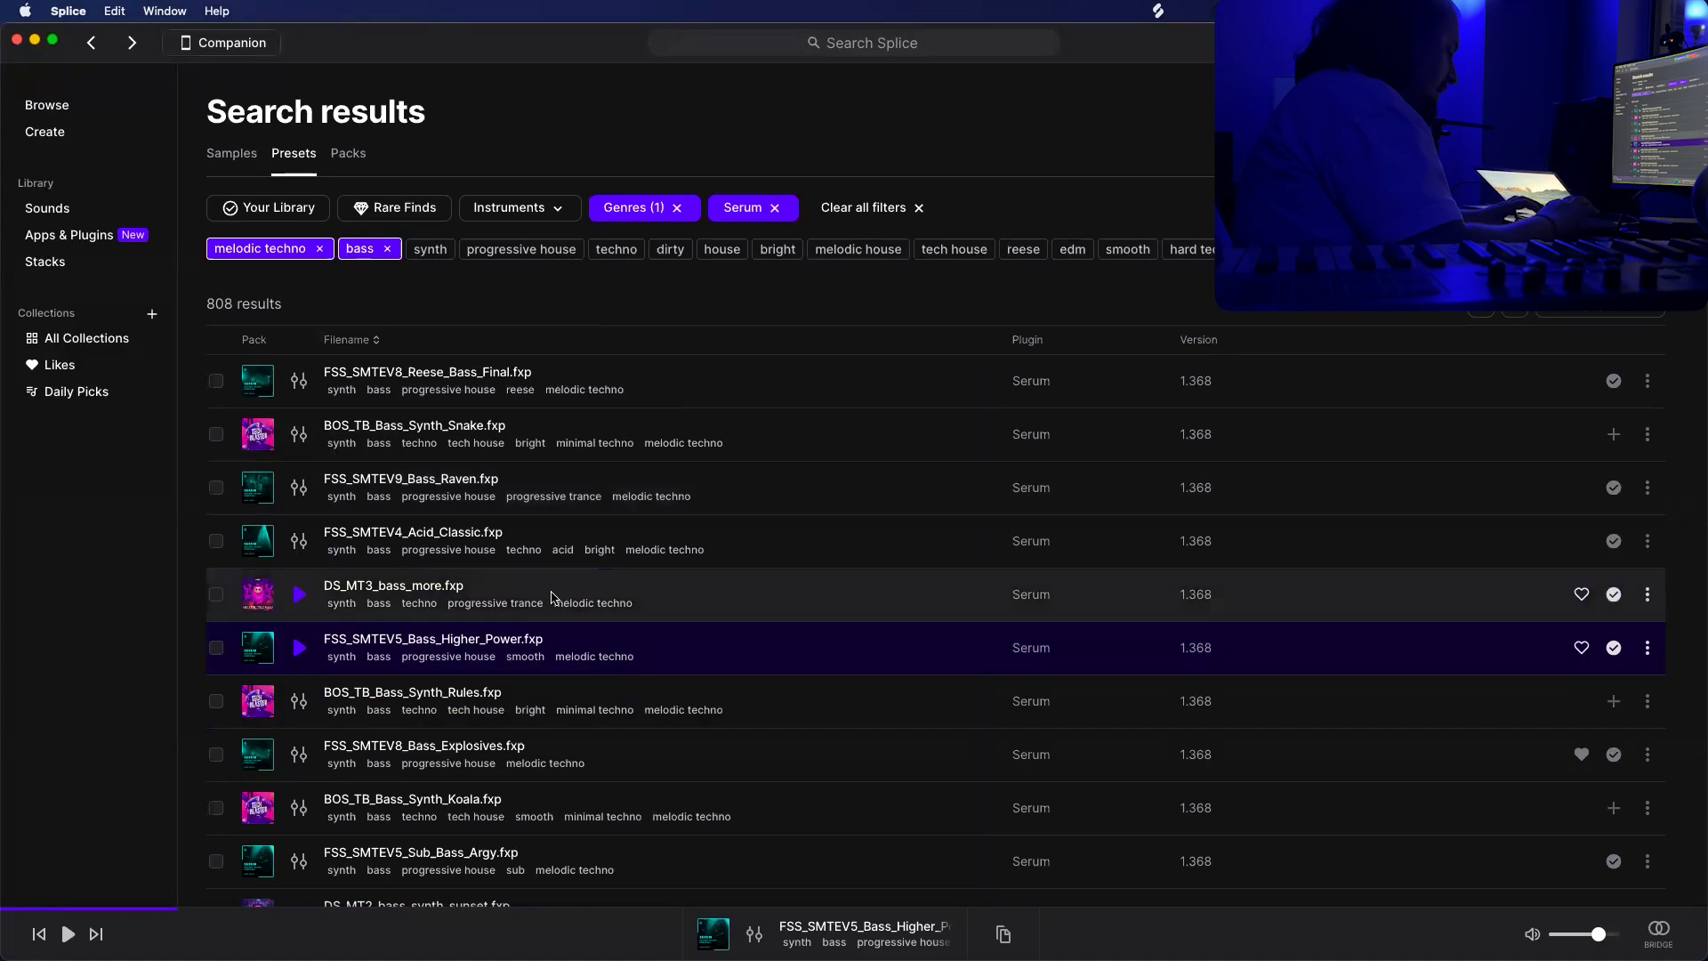
Switch to Ableton Live, find Serum in the browser, load it at the start of the Mid Bass device chain, and open its preset browser.
key(ctrl+Up)
click(674, 312)
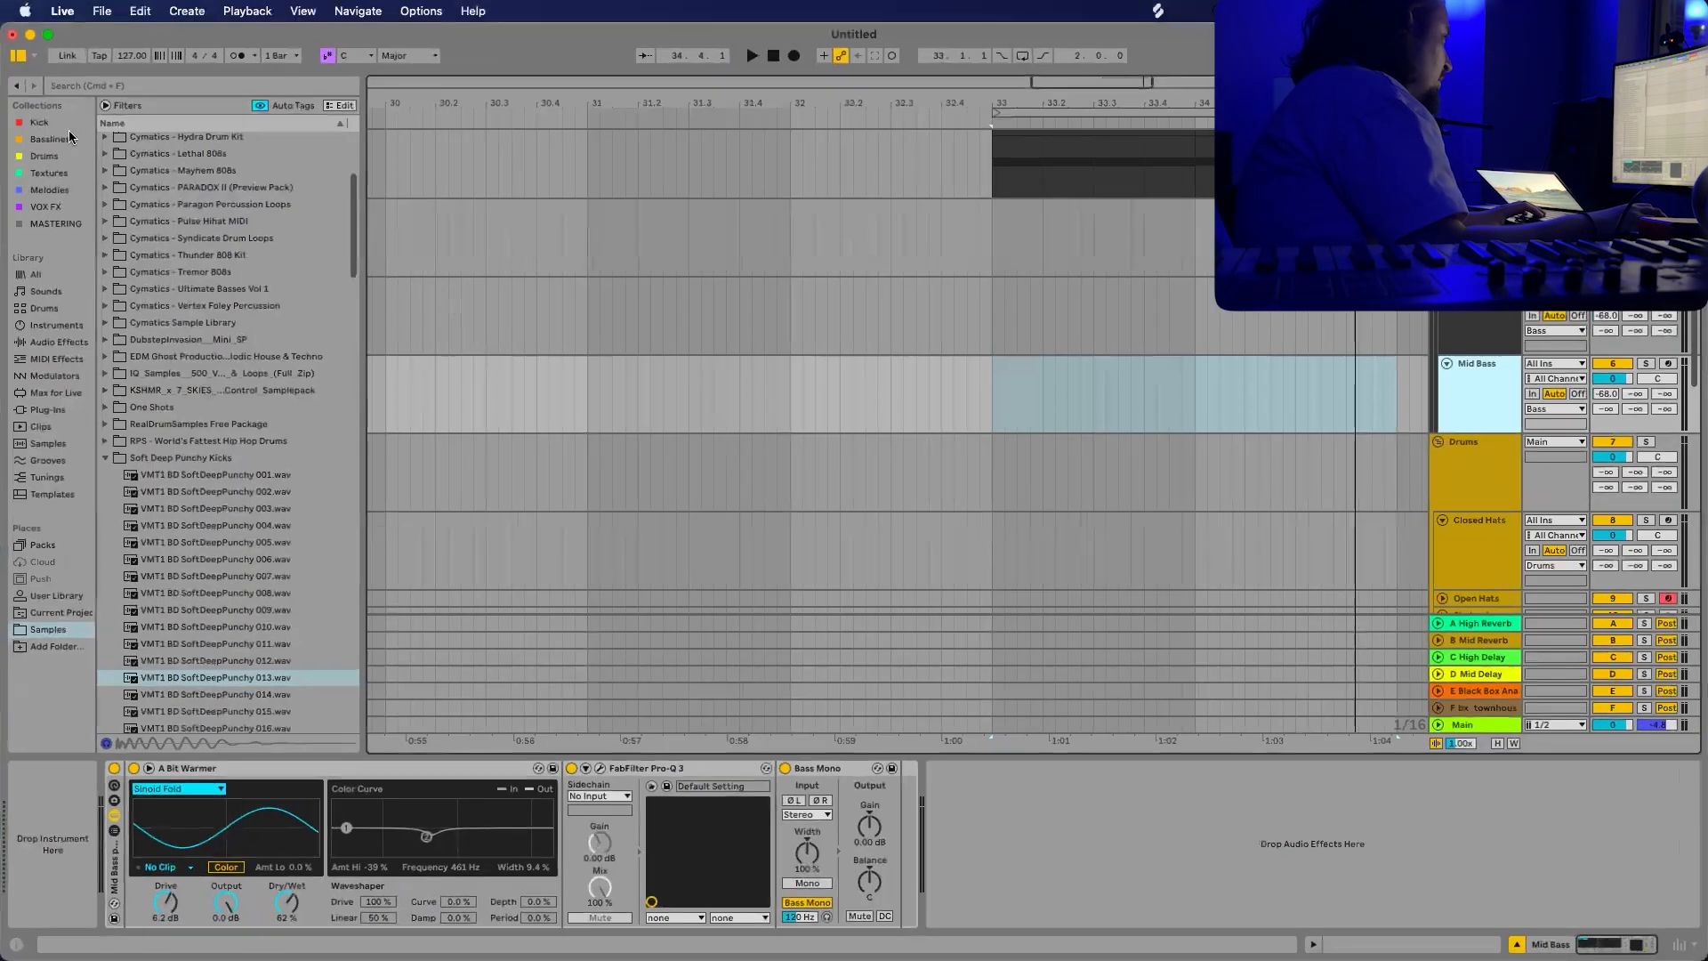
click(186, 85)
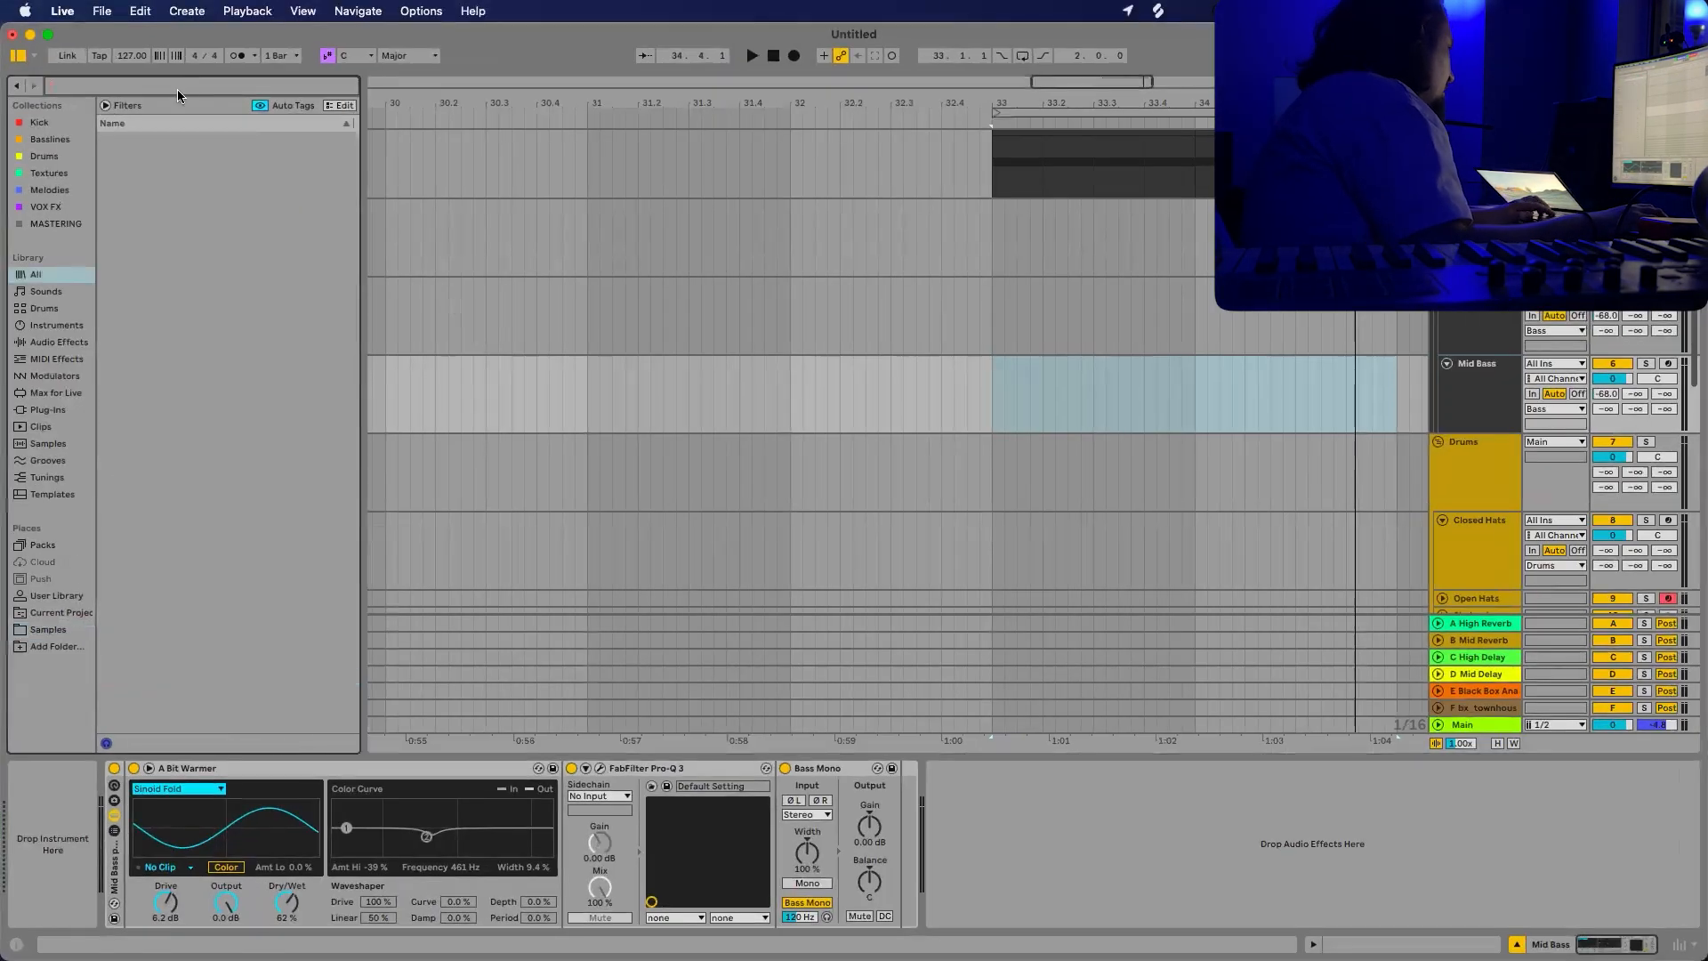
text(serum)
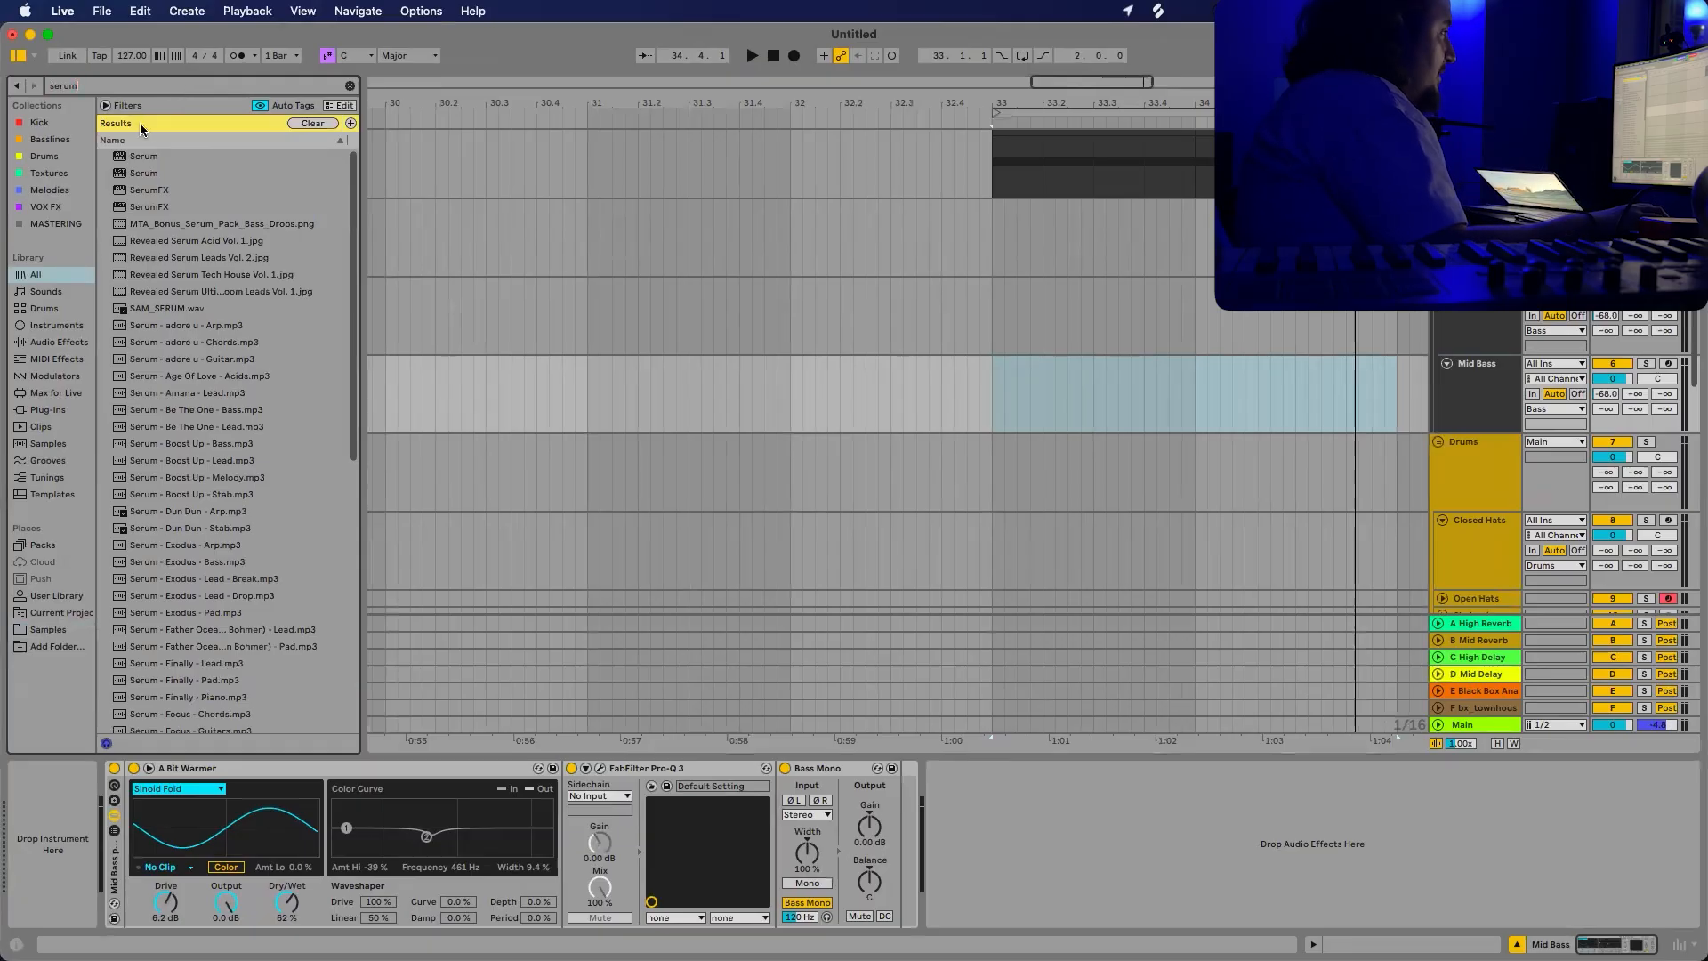
drag(139, 175, 171, 176)
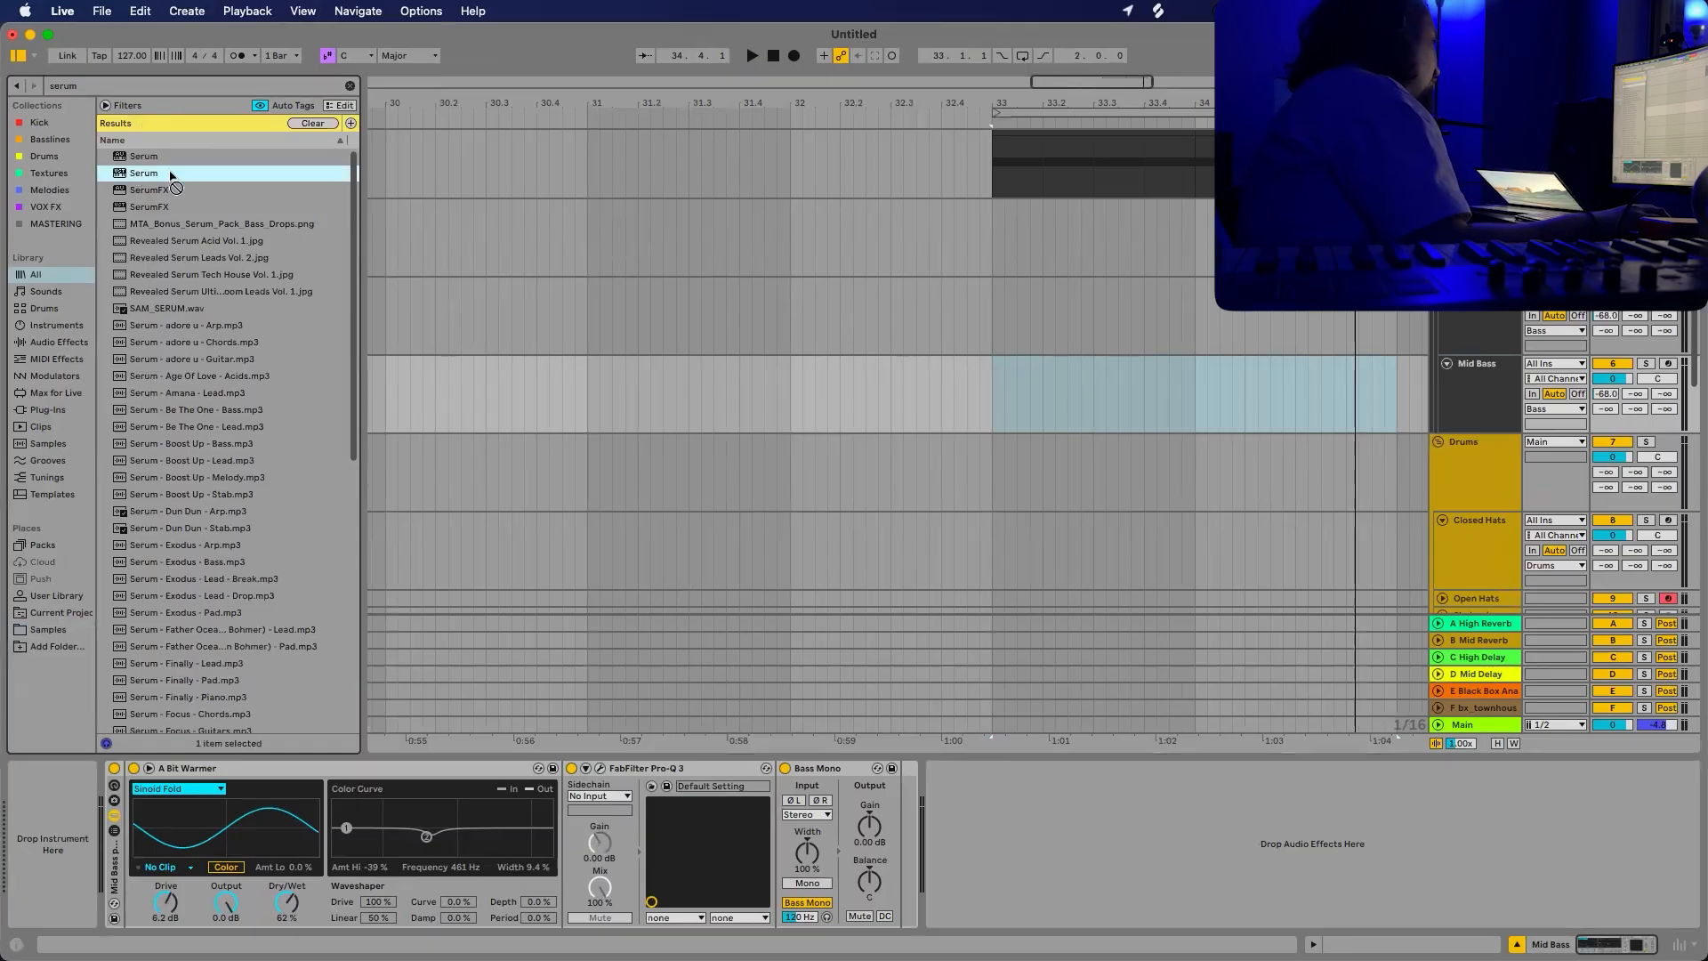
drag(85, 727, 60, 783)
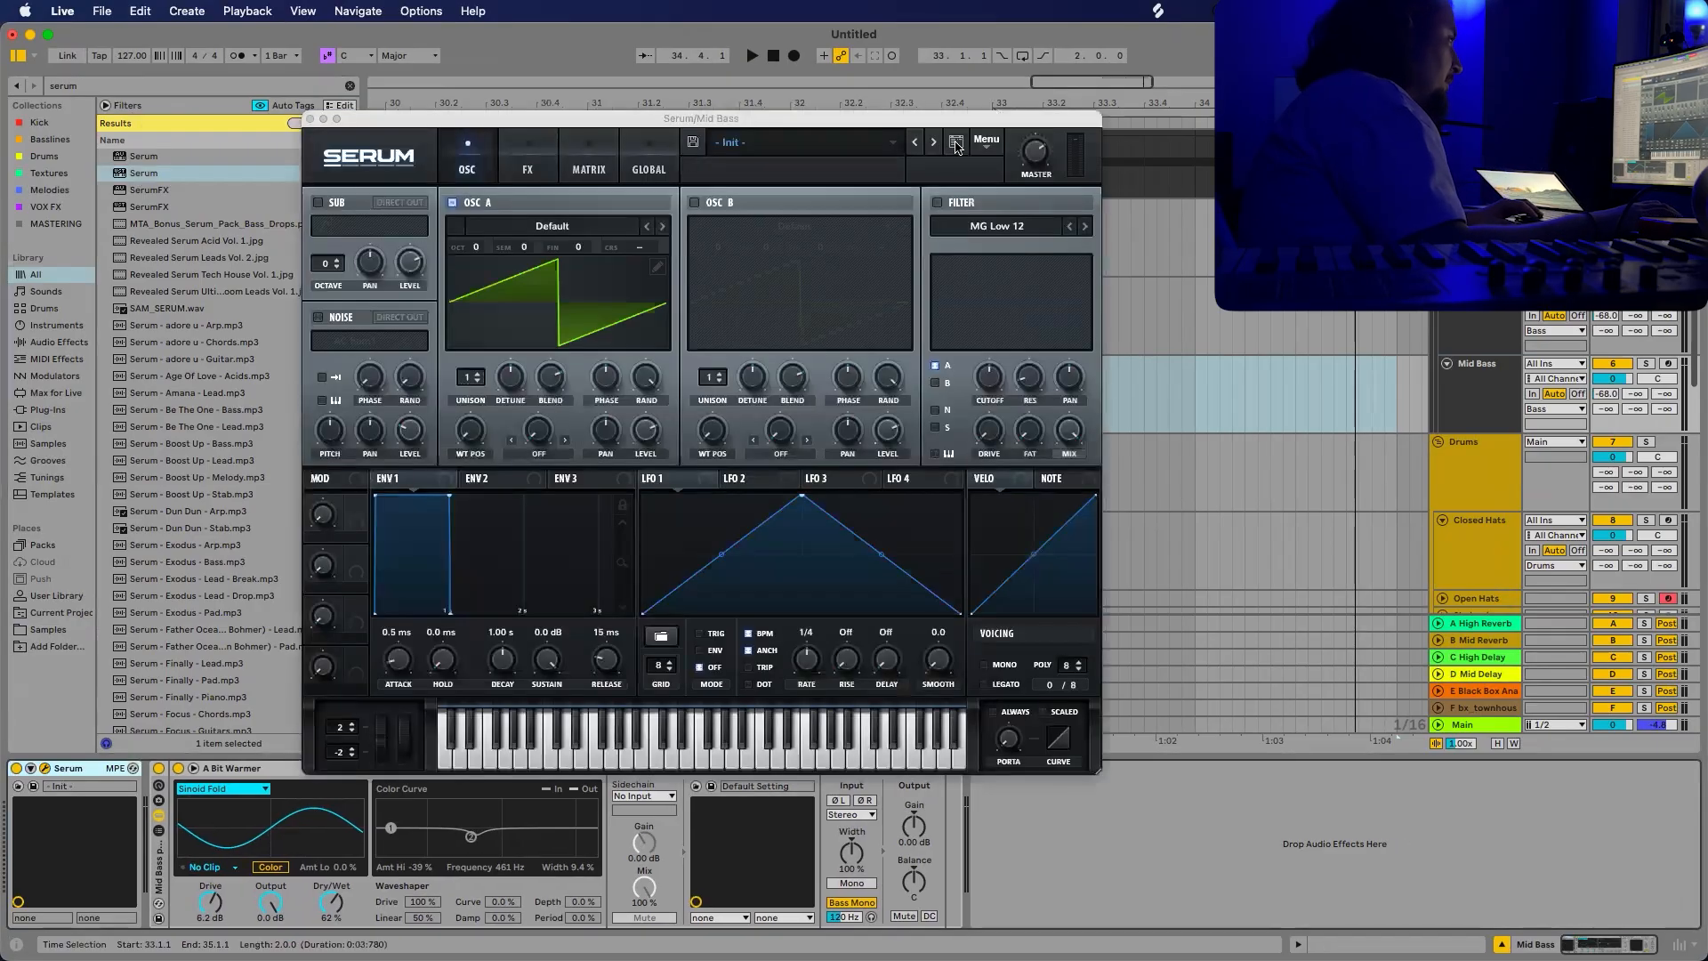
click(957, 144)
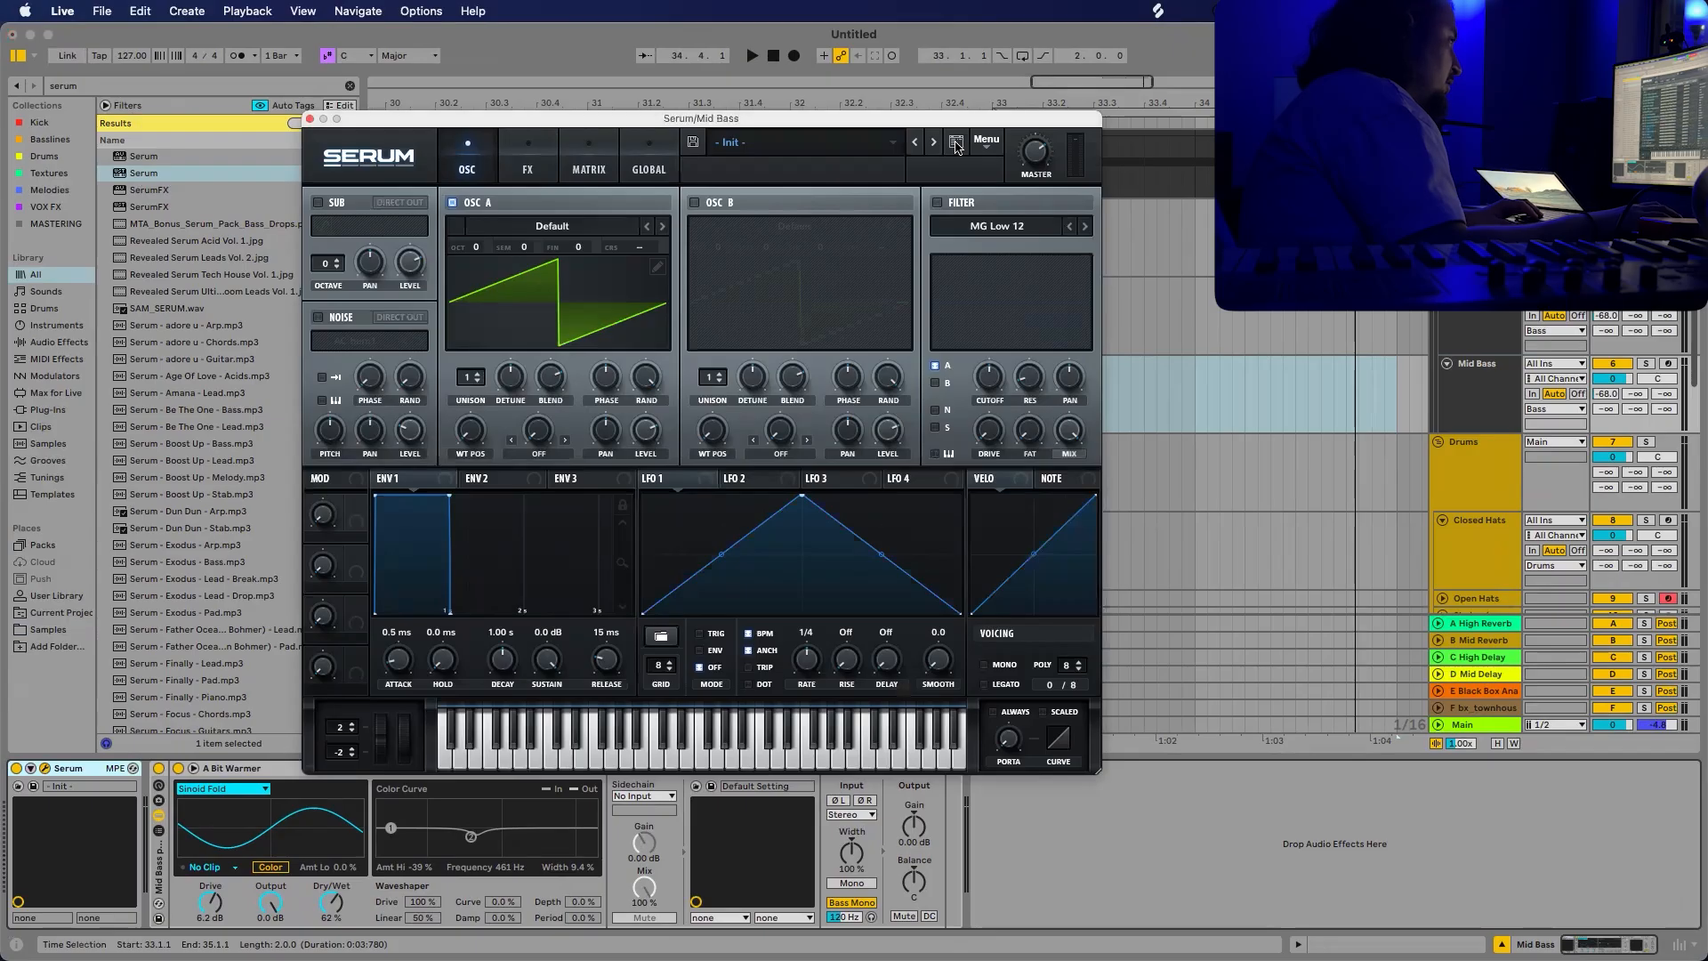
click(1010, 234)
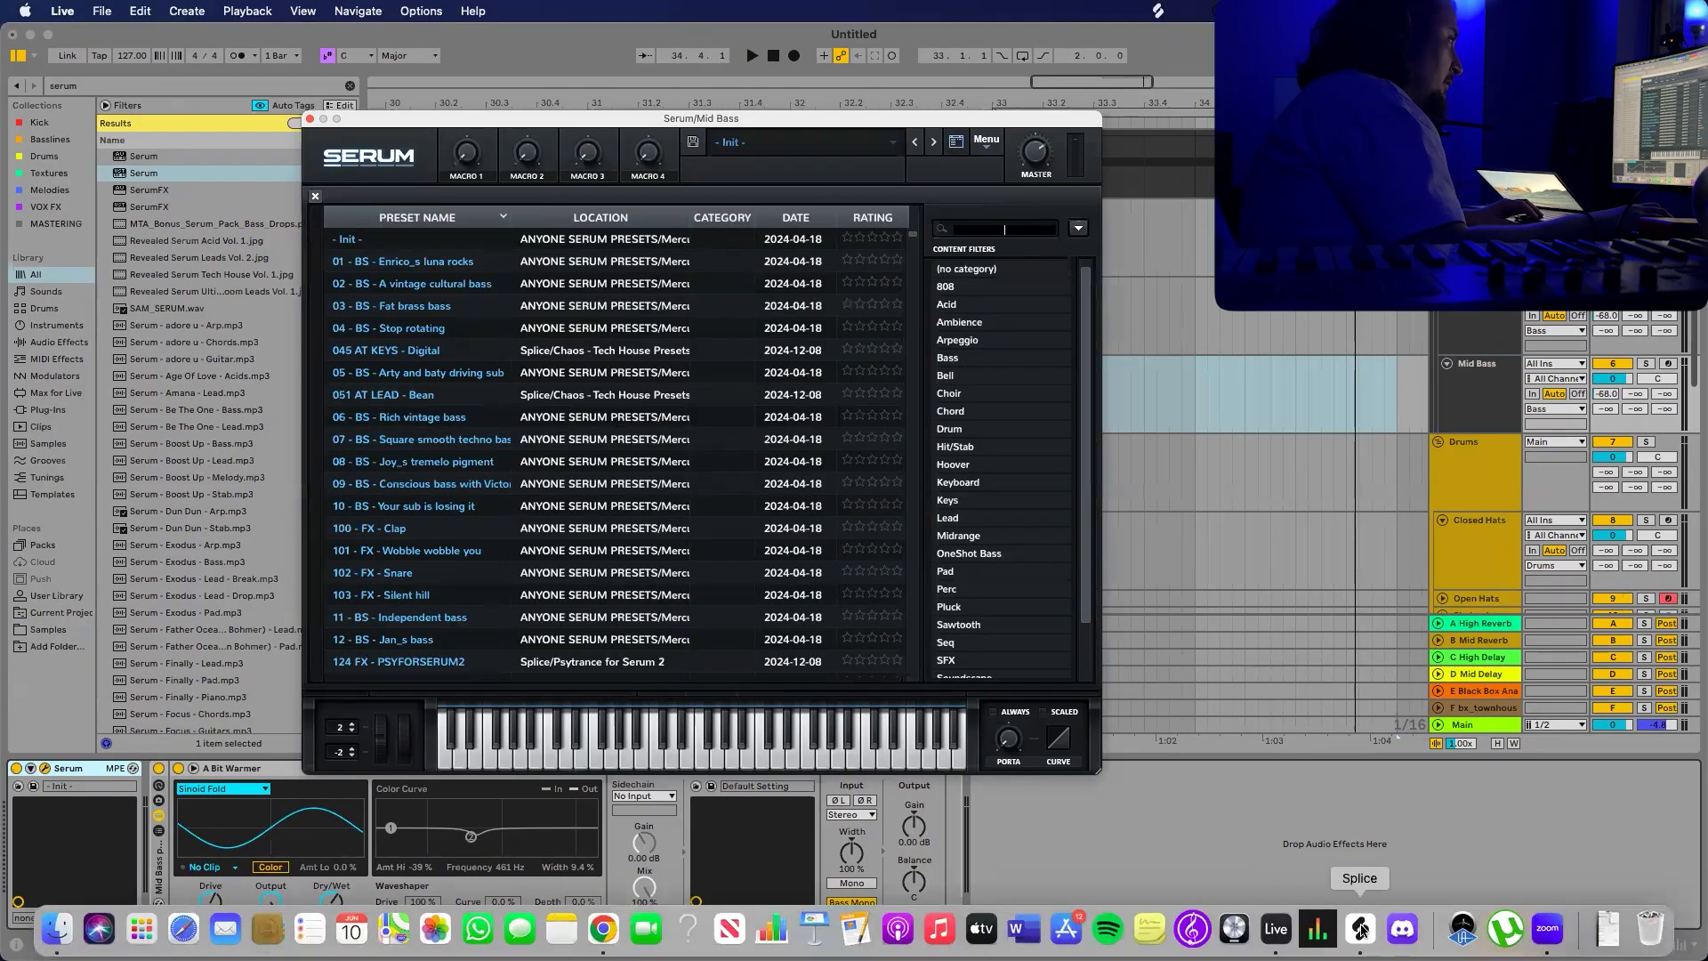
click(841, 151)
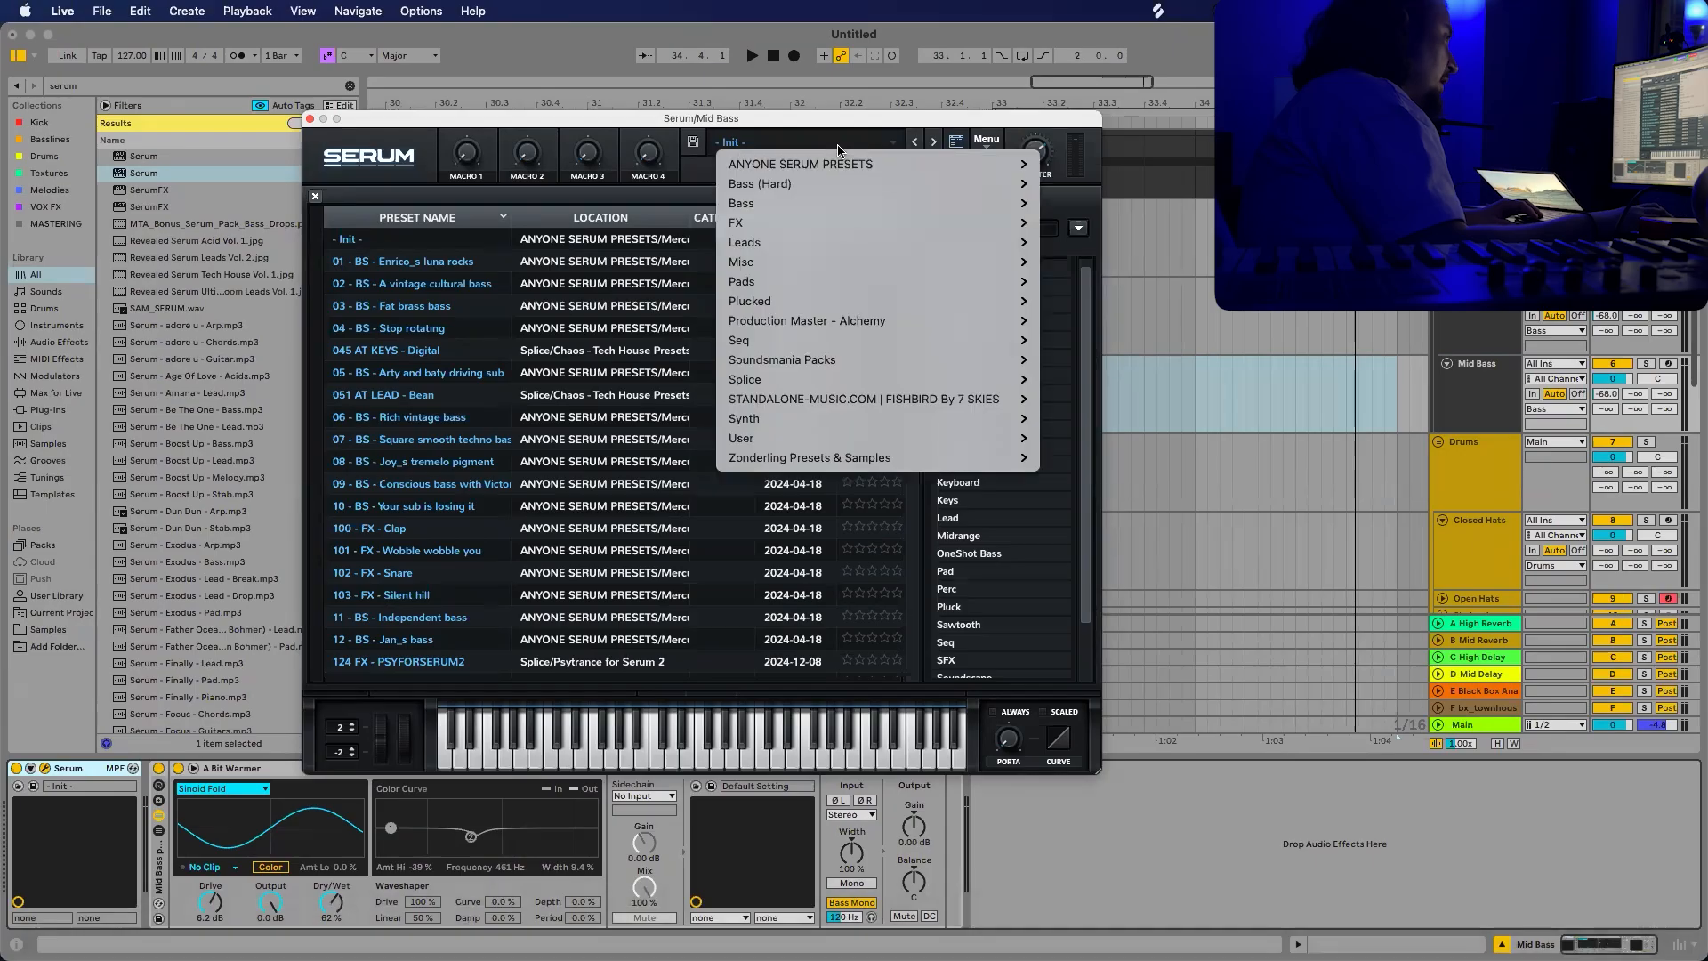
click(776, 130)
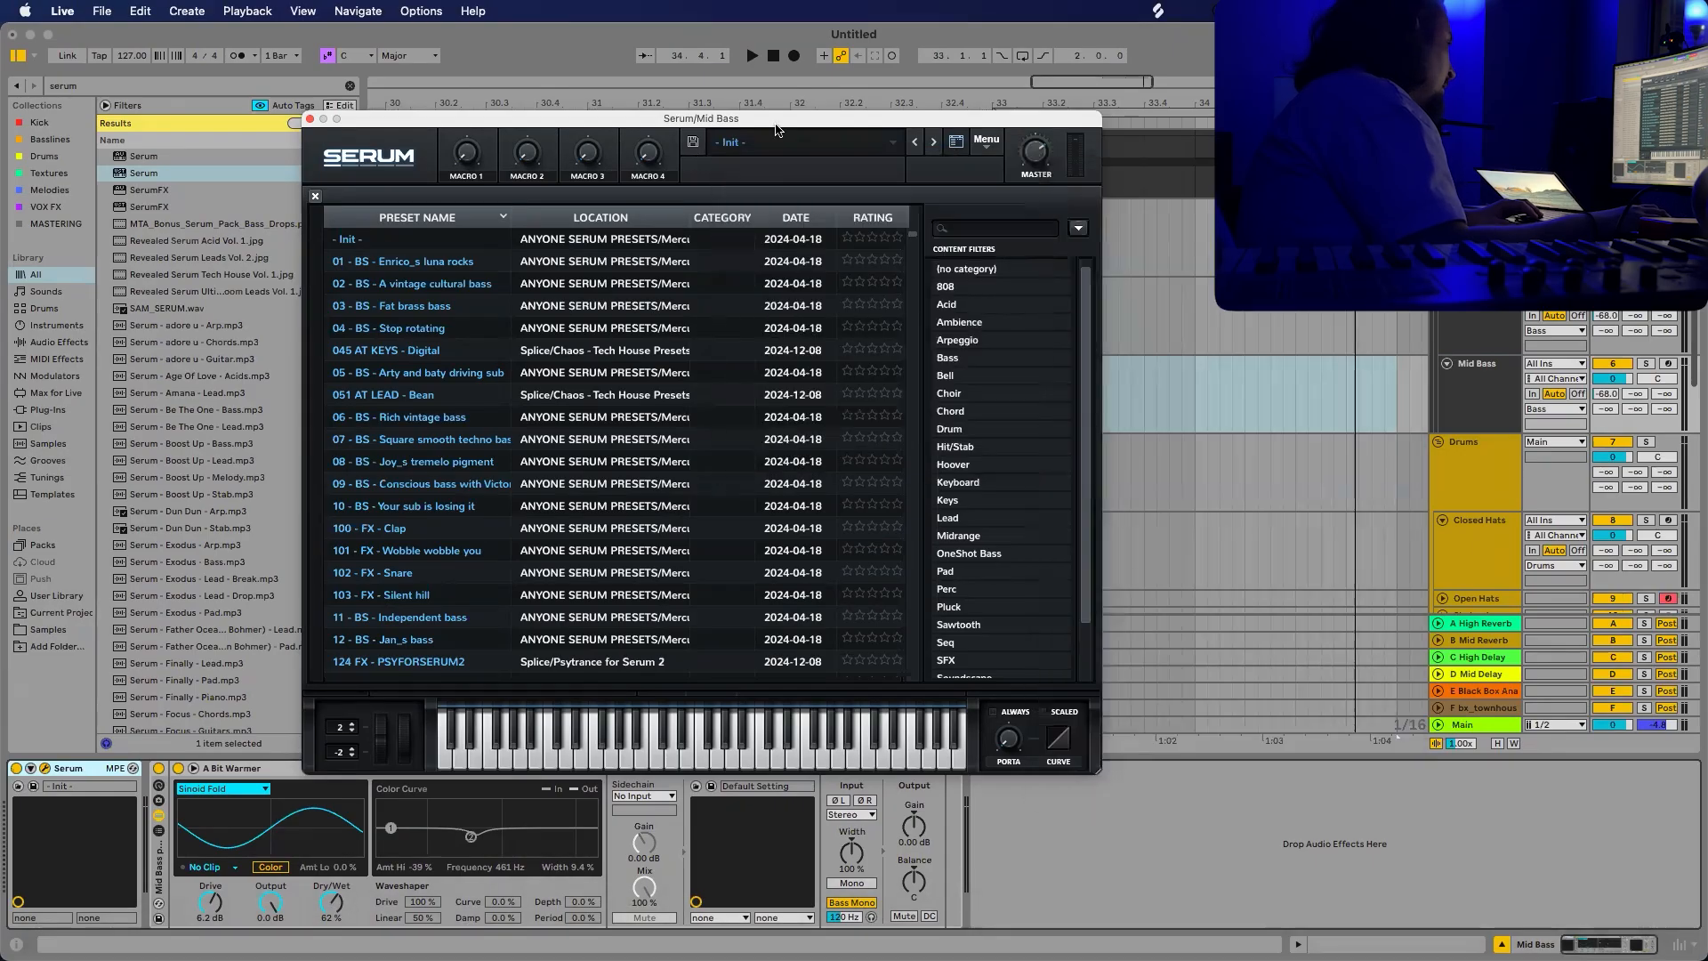
click(843, 153)
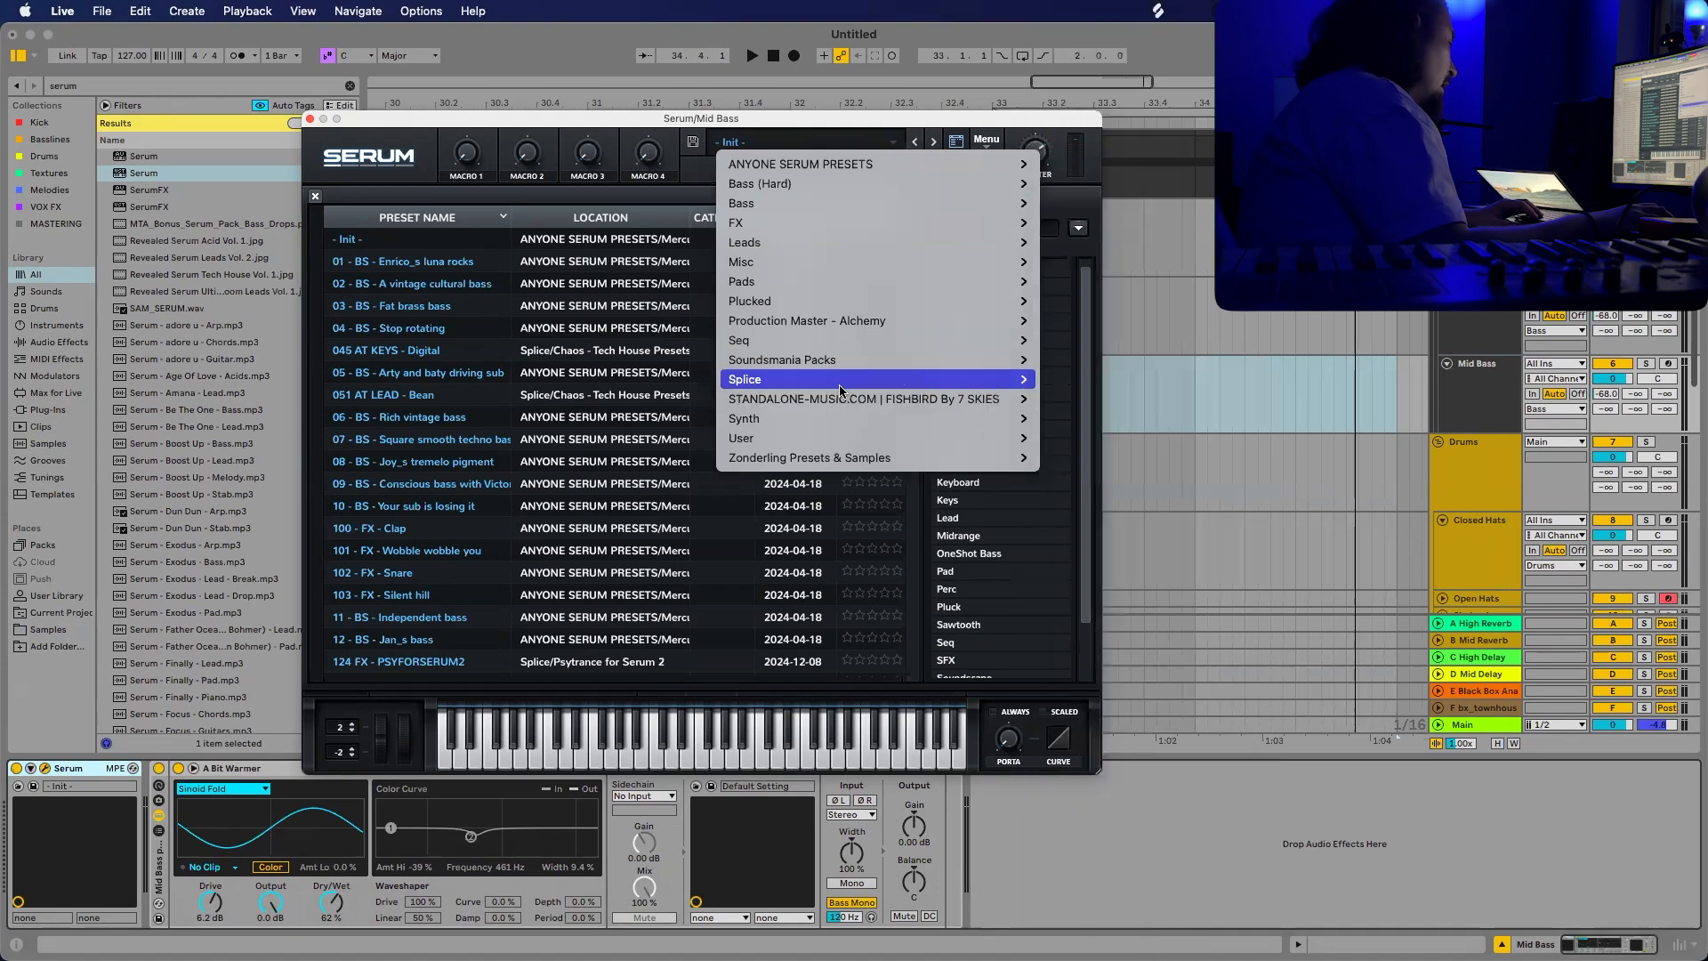
mouse_move(838, 389)
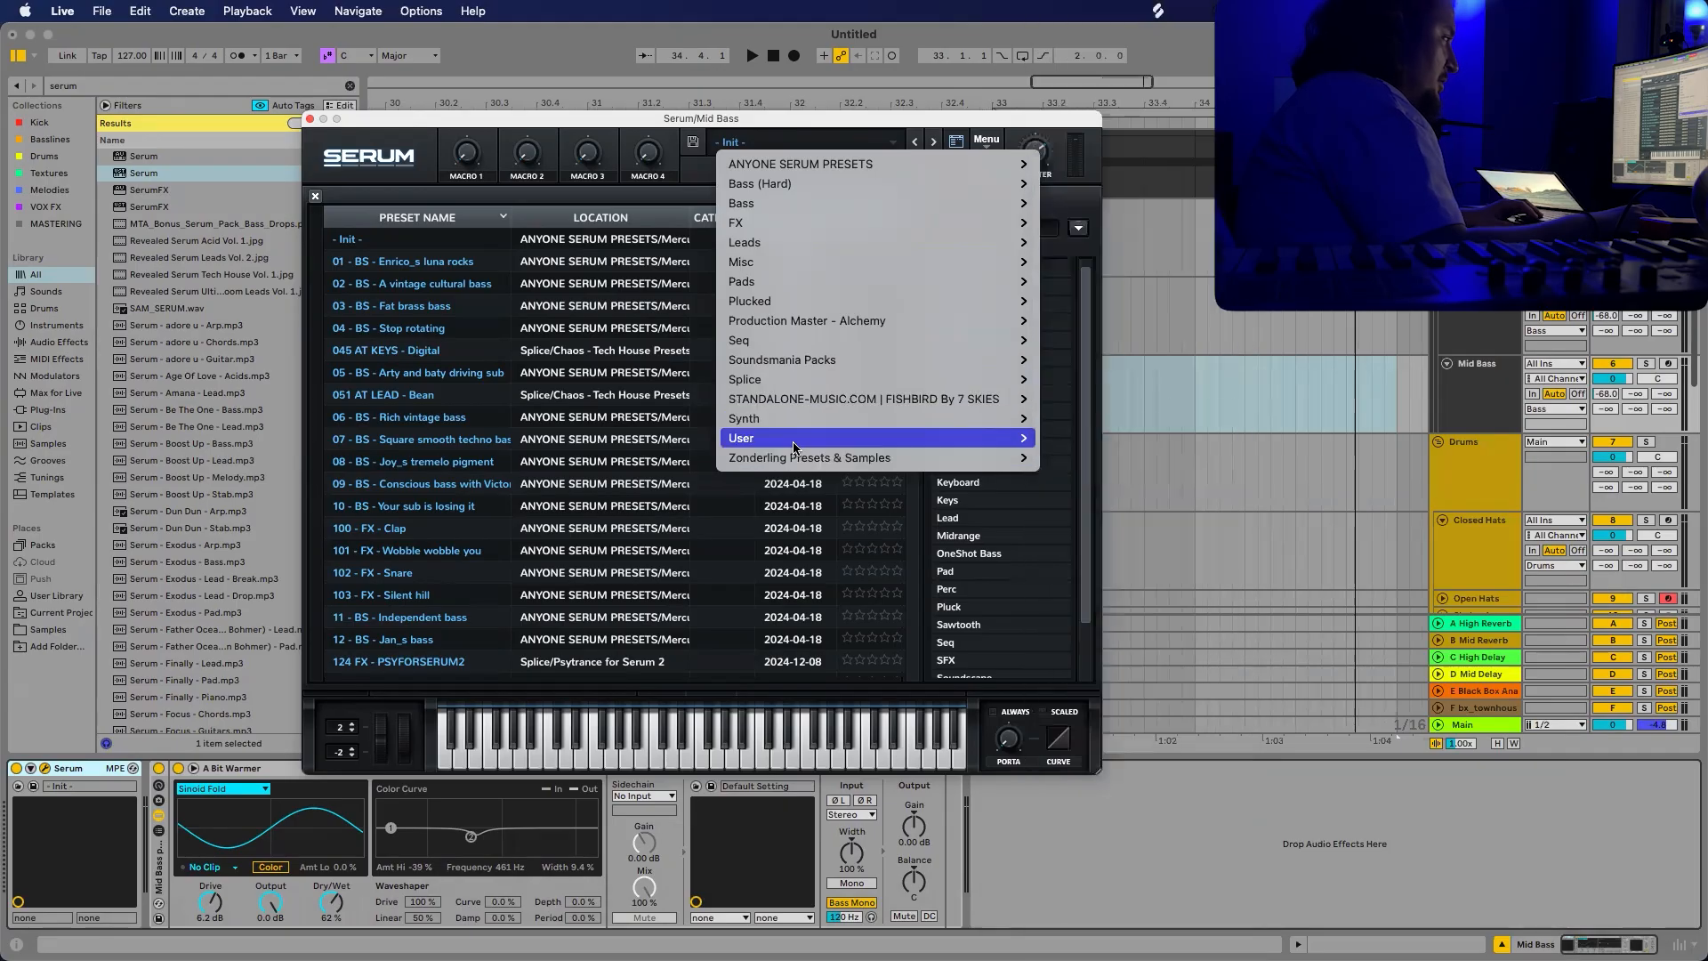
mouse_move(820, 439)
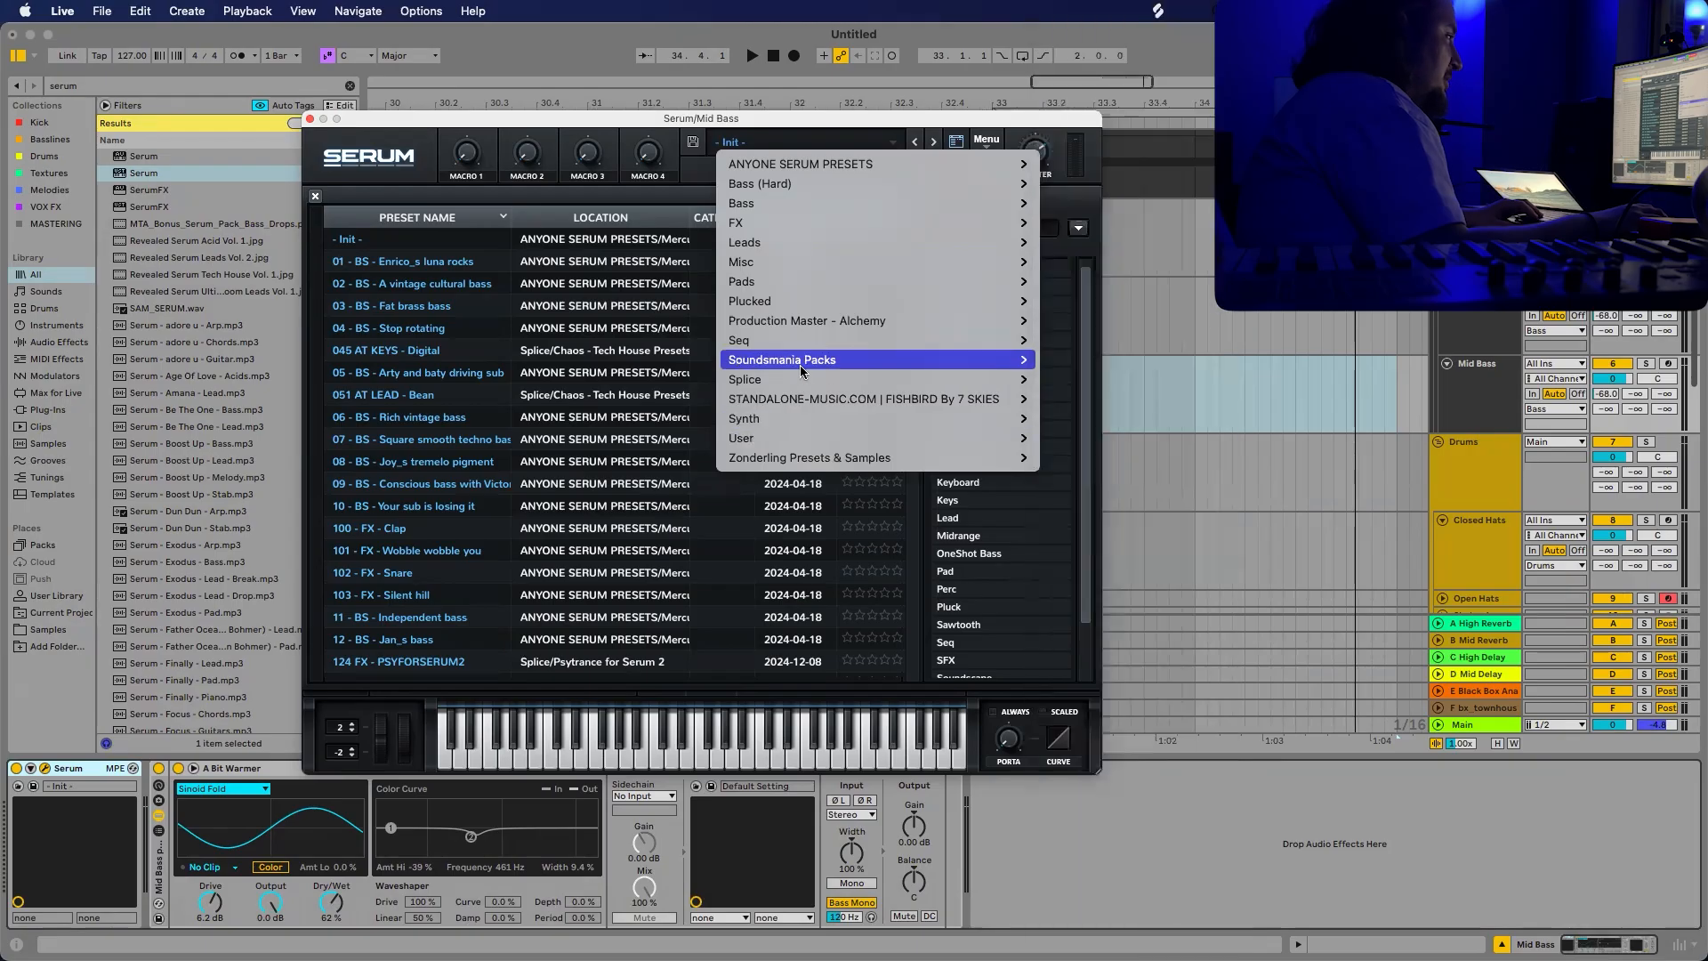
scroll(1112, 495, down, 15)
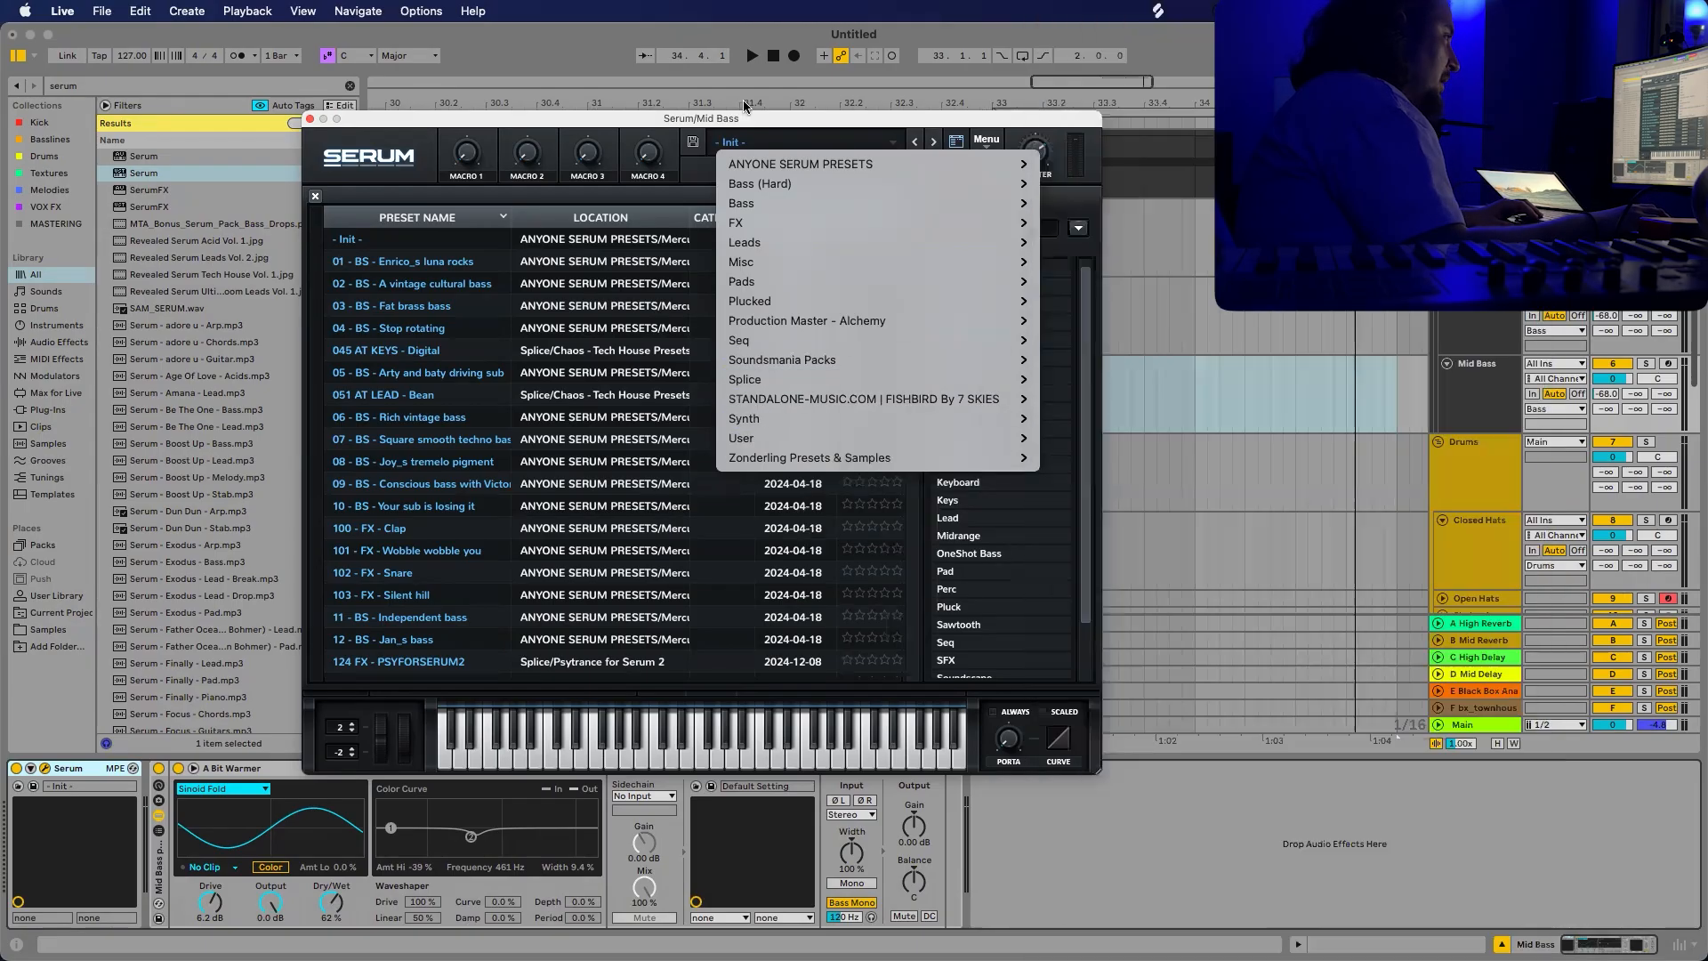
click(799, 144)
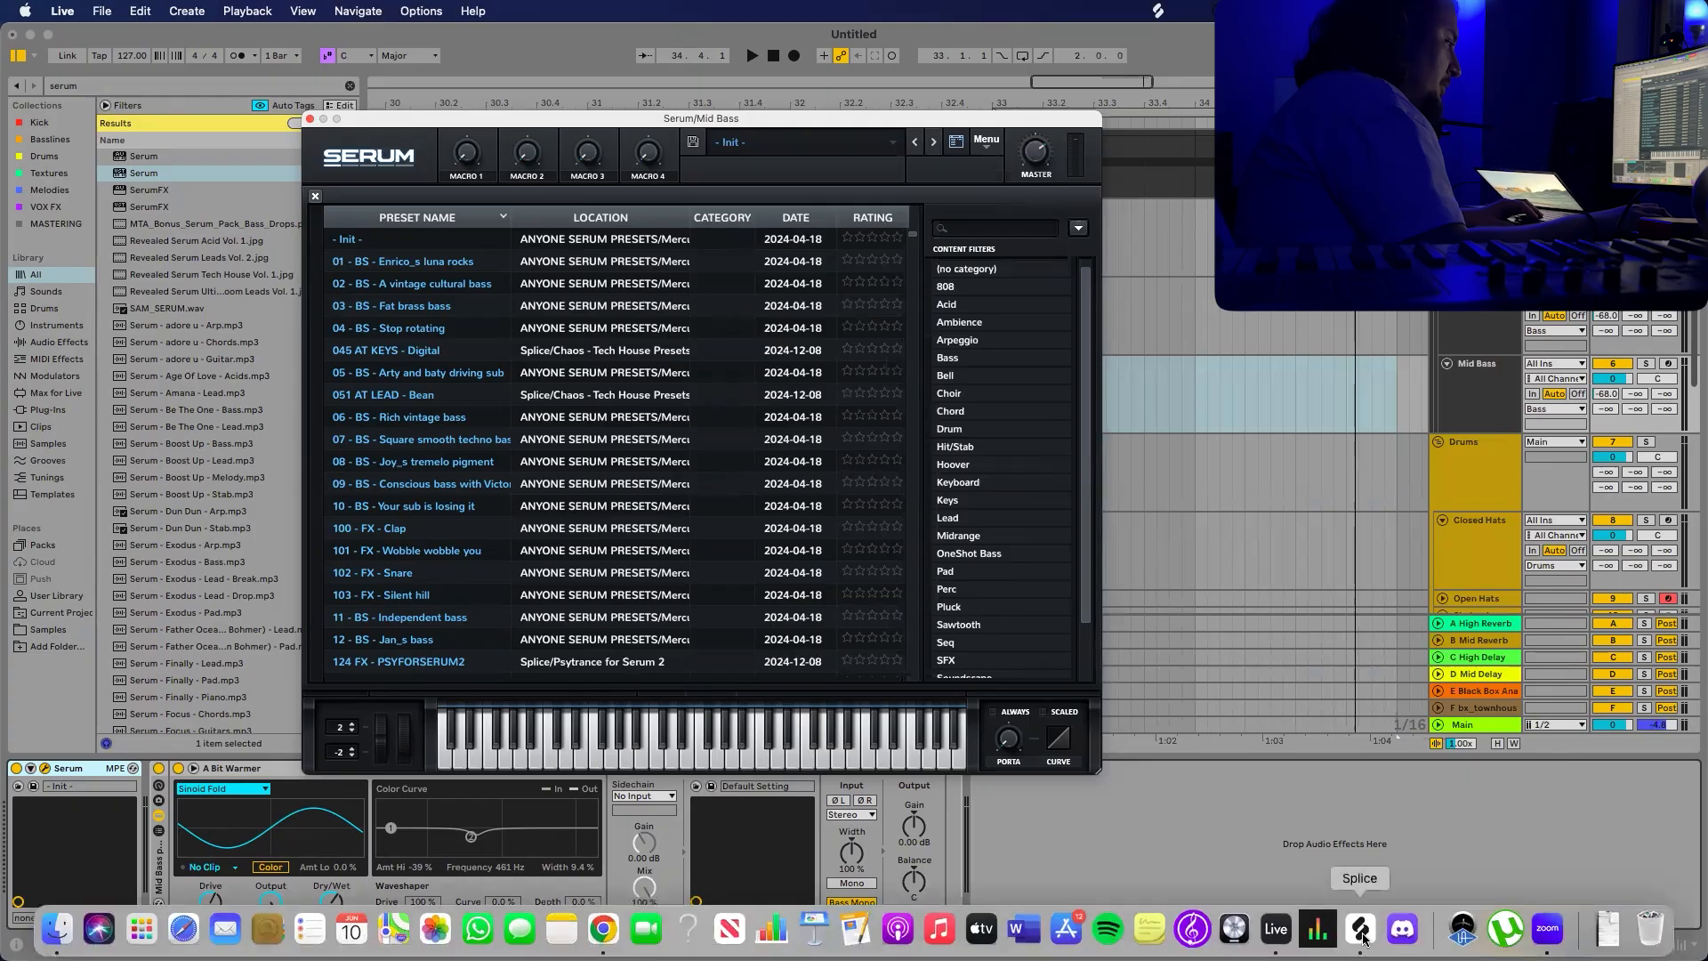
Check the preset name in Splice, search Serum's presets for "higher_power", load FSS_SMTEV5_Bass_Higher_Power, and close Serum's window.
click(1365, 935)
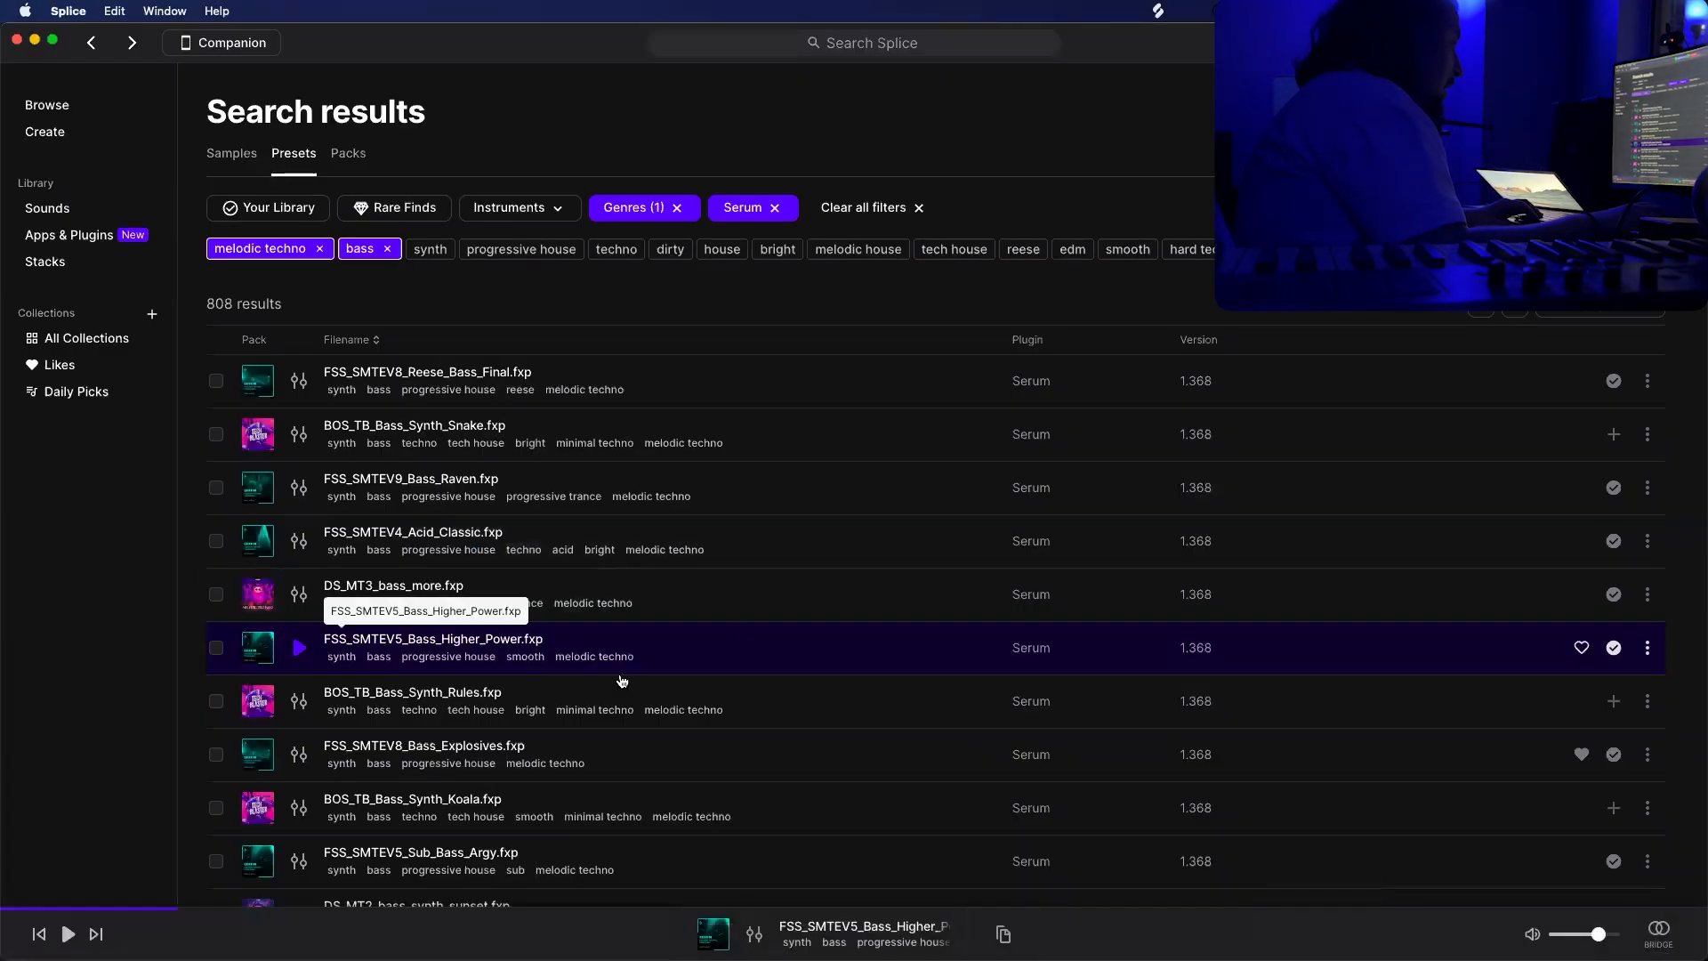
mouse_move(1095, 943)
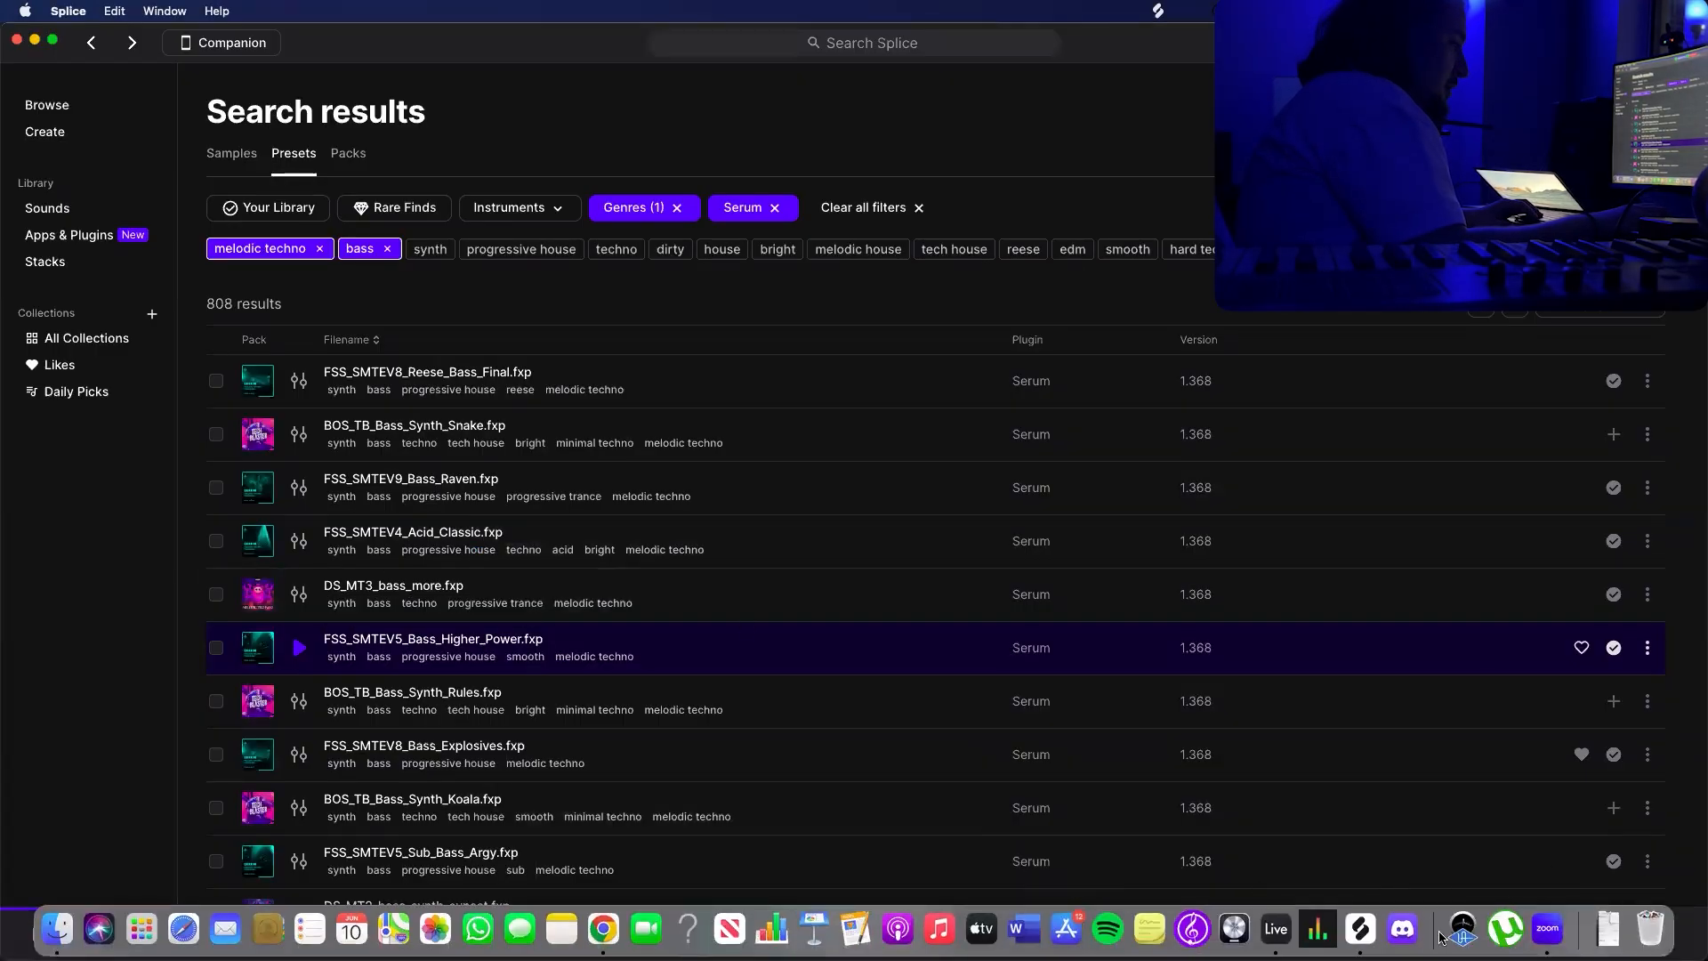
click(1278, 932)
click(1003, 233)
text(high)
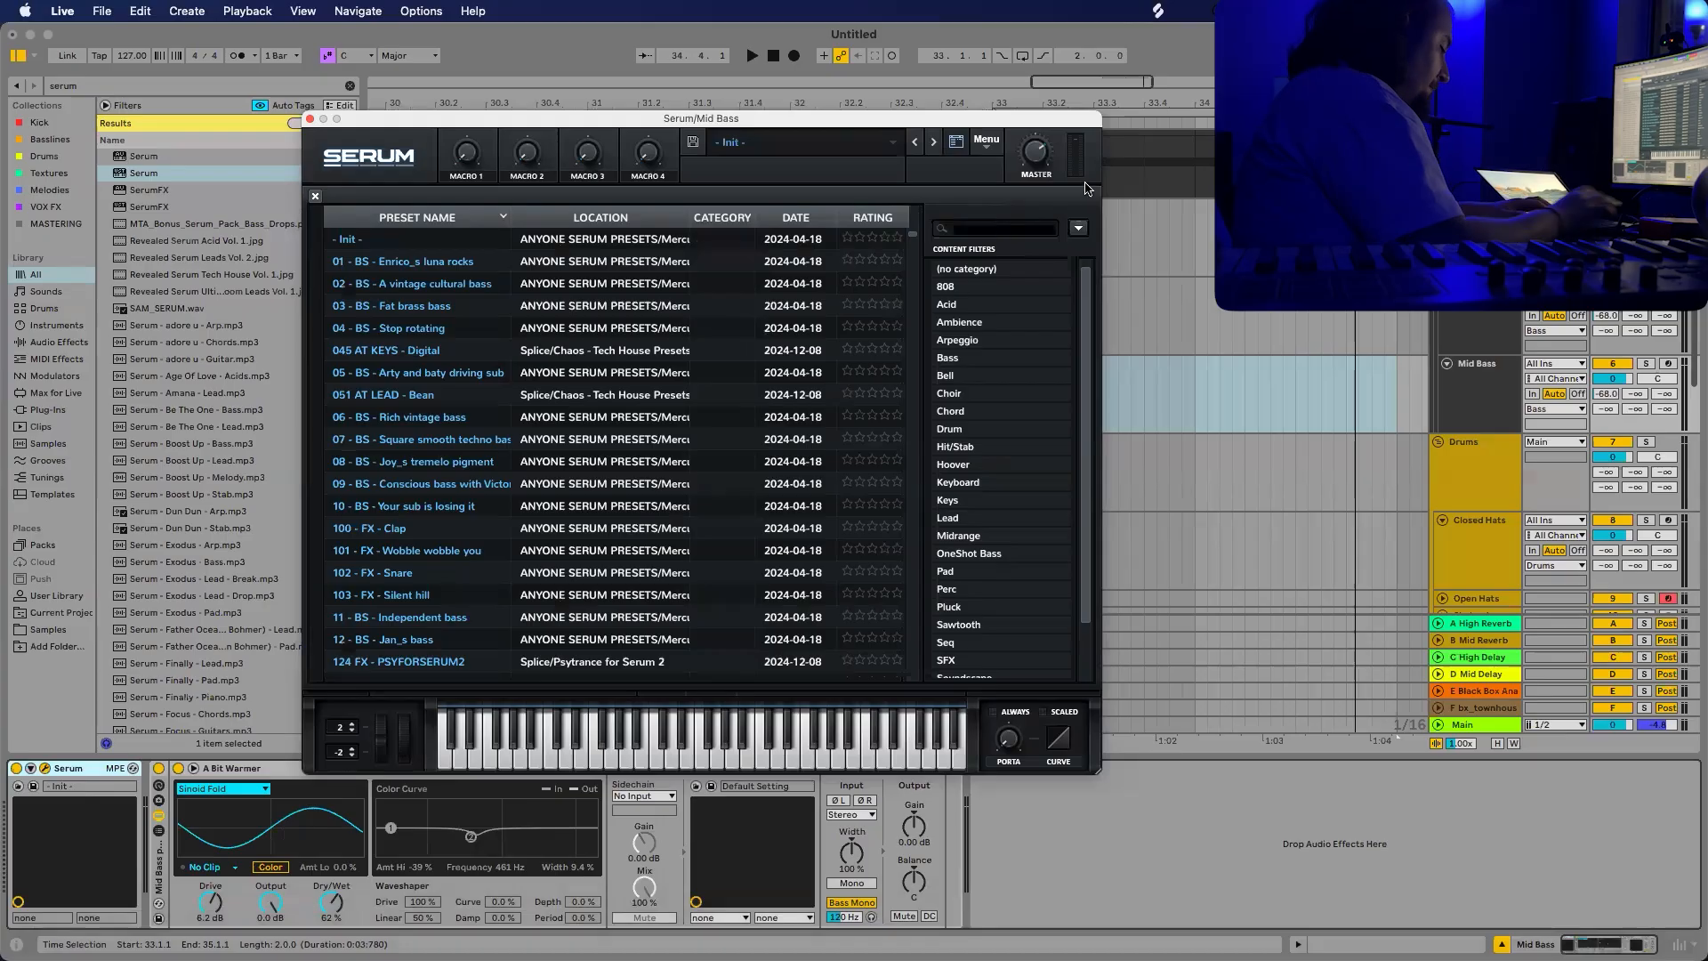
text(er)
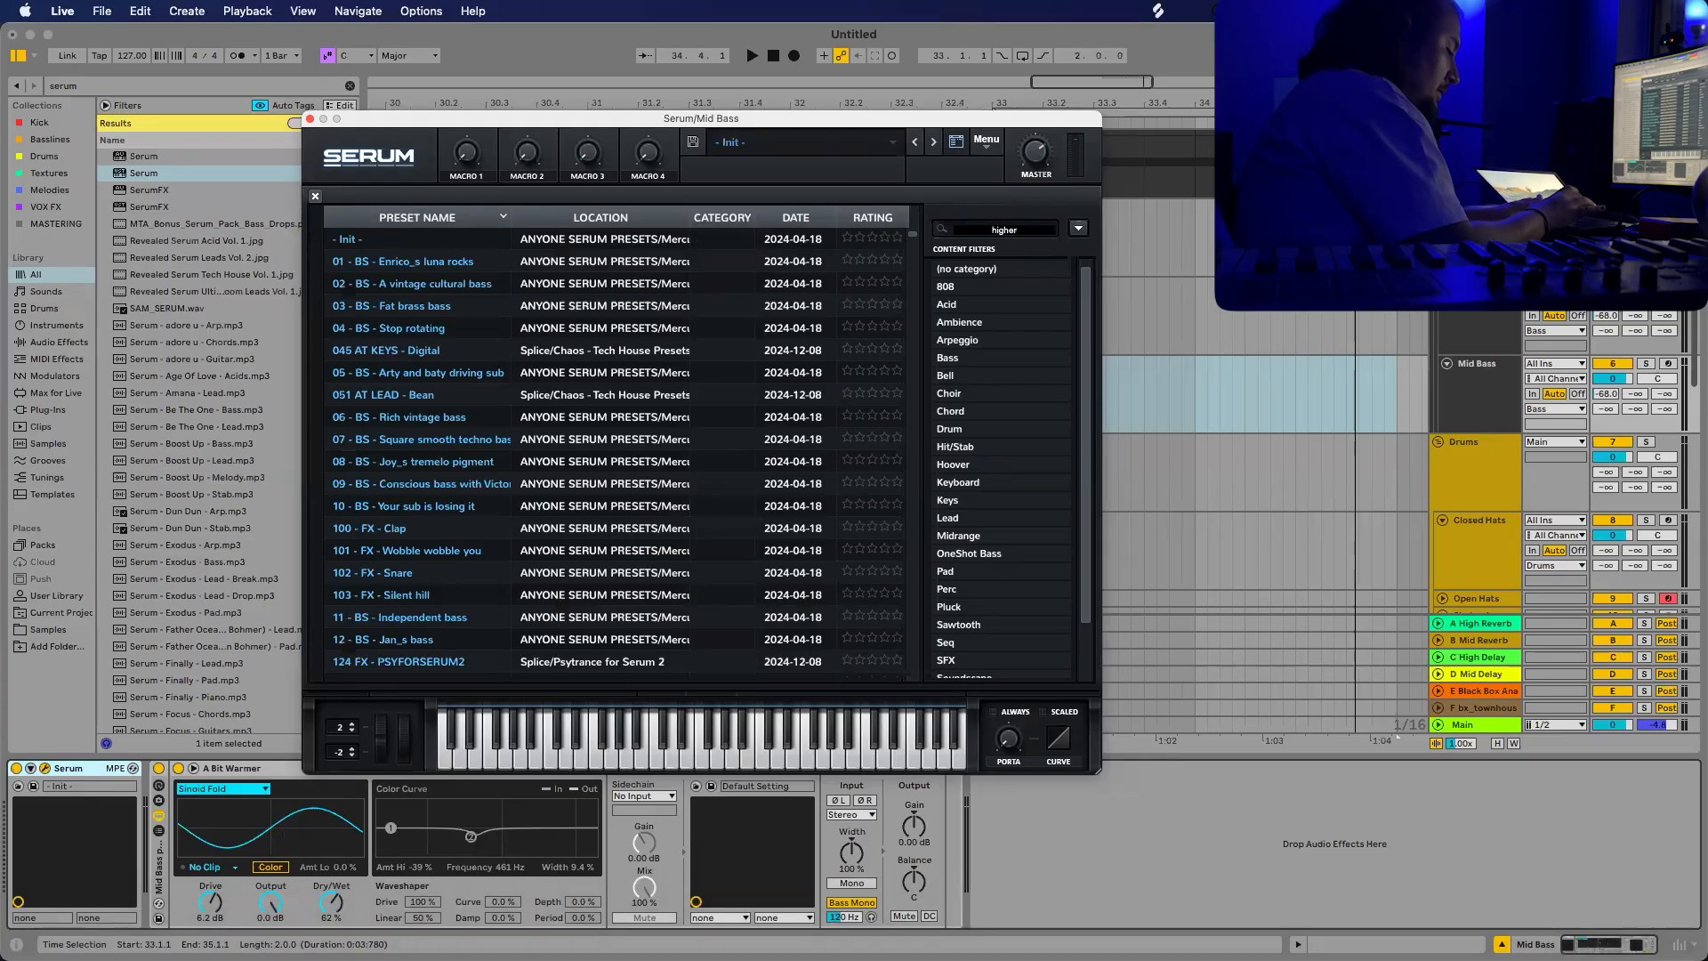
text(_power)
key(Return)
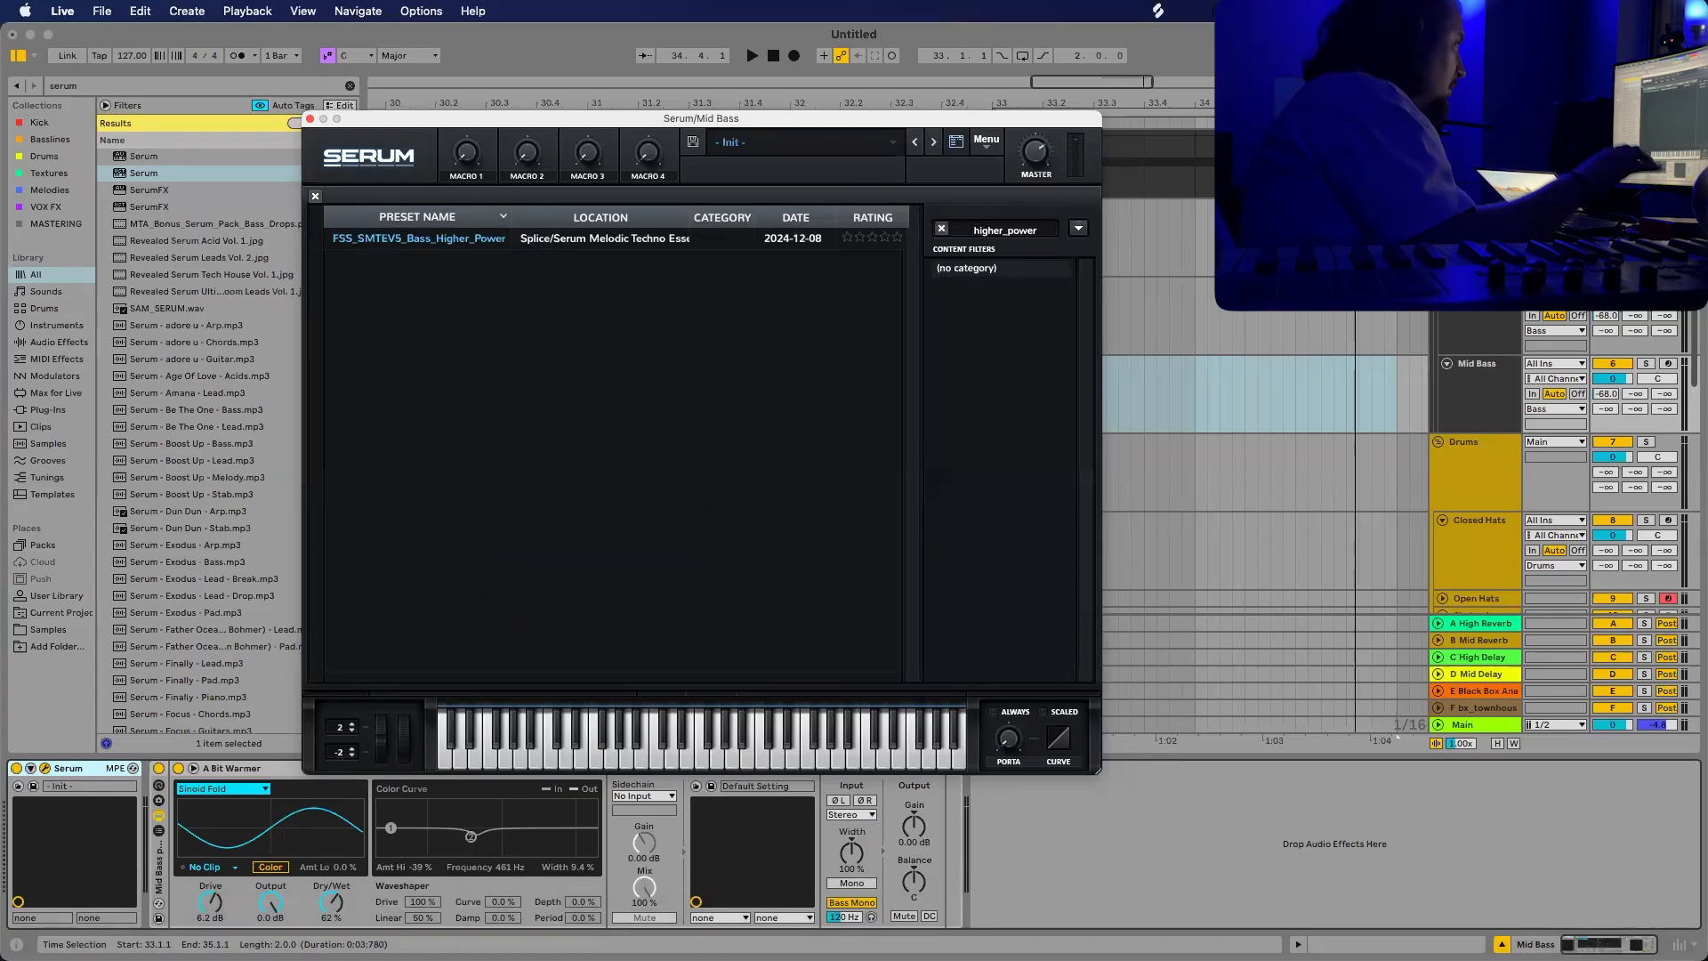
click(455, 240)
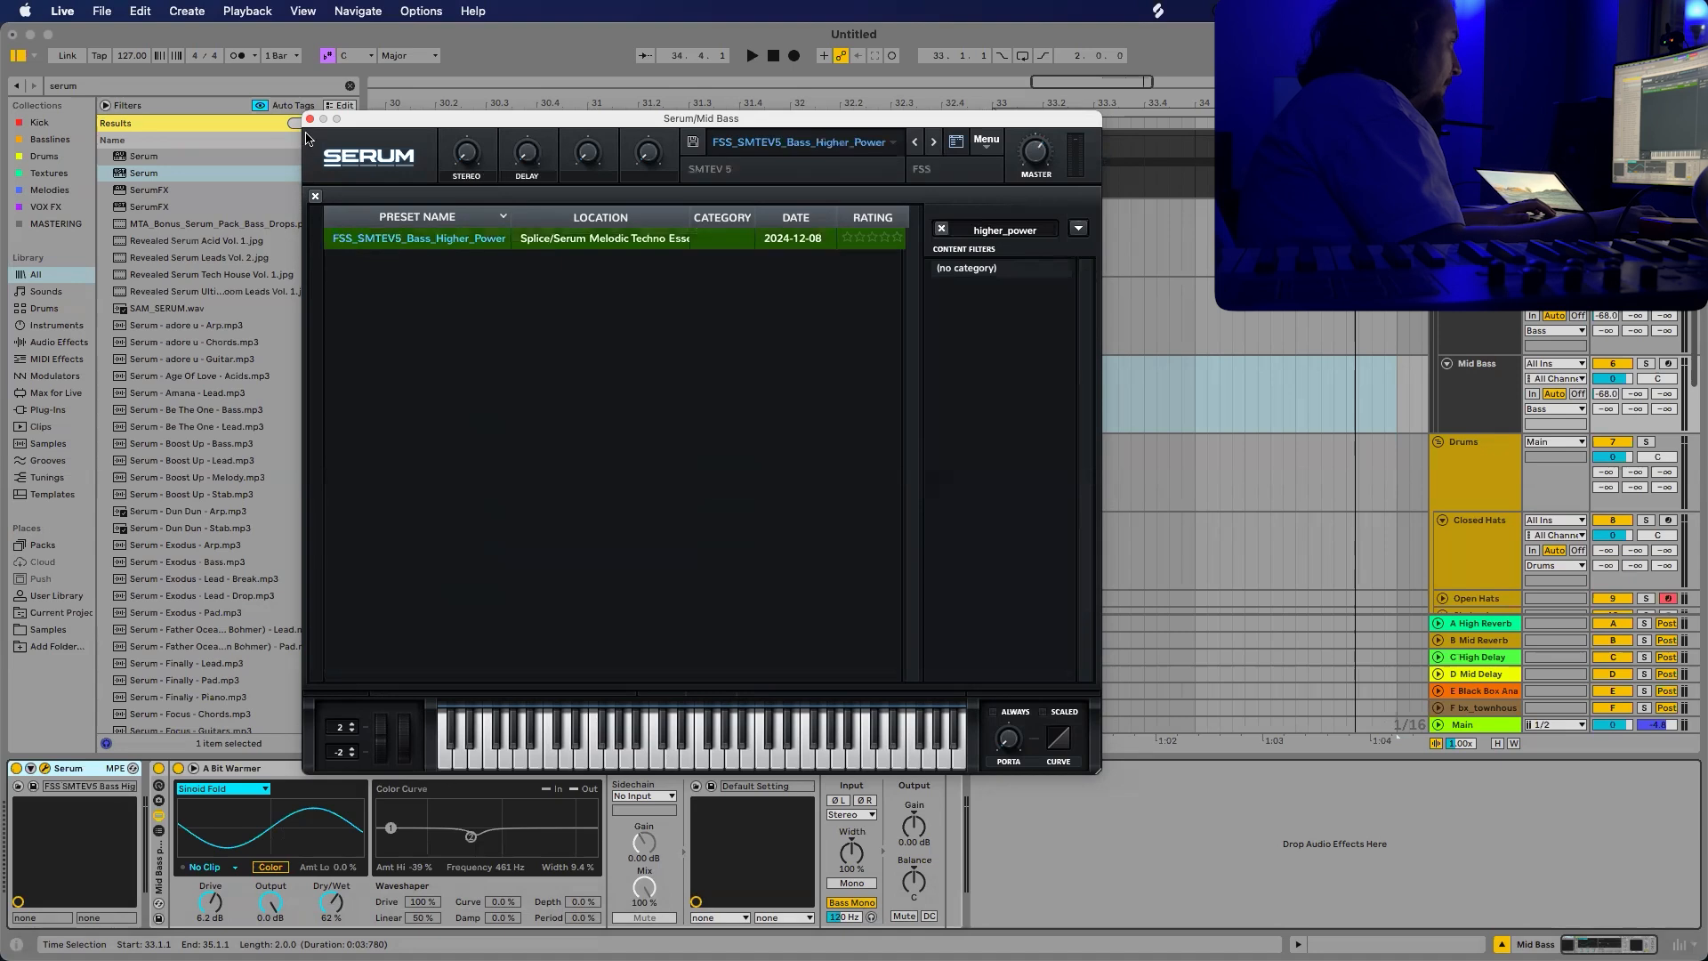
click(310, 119)
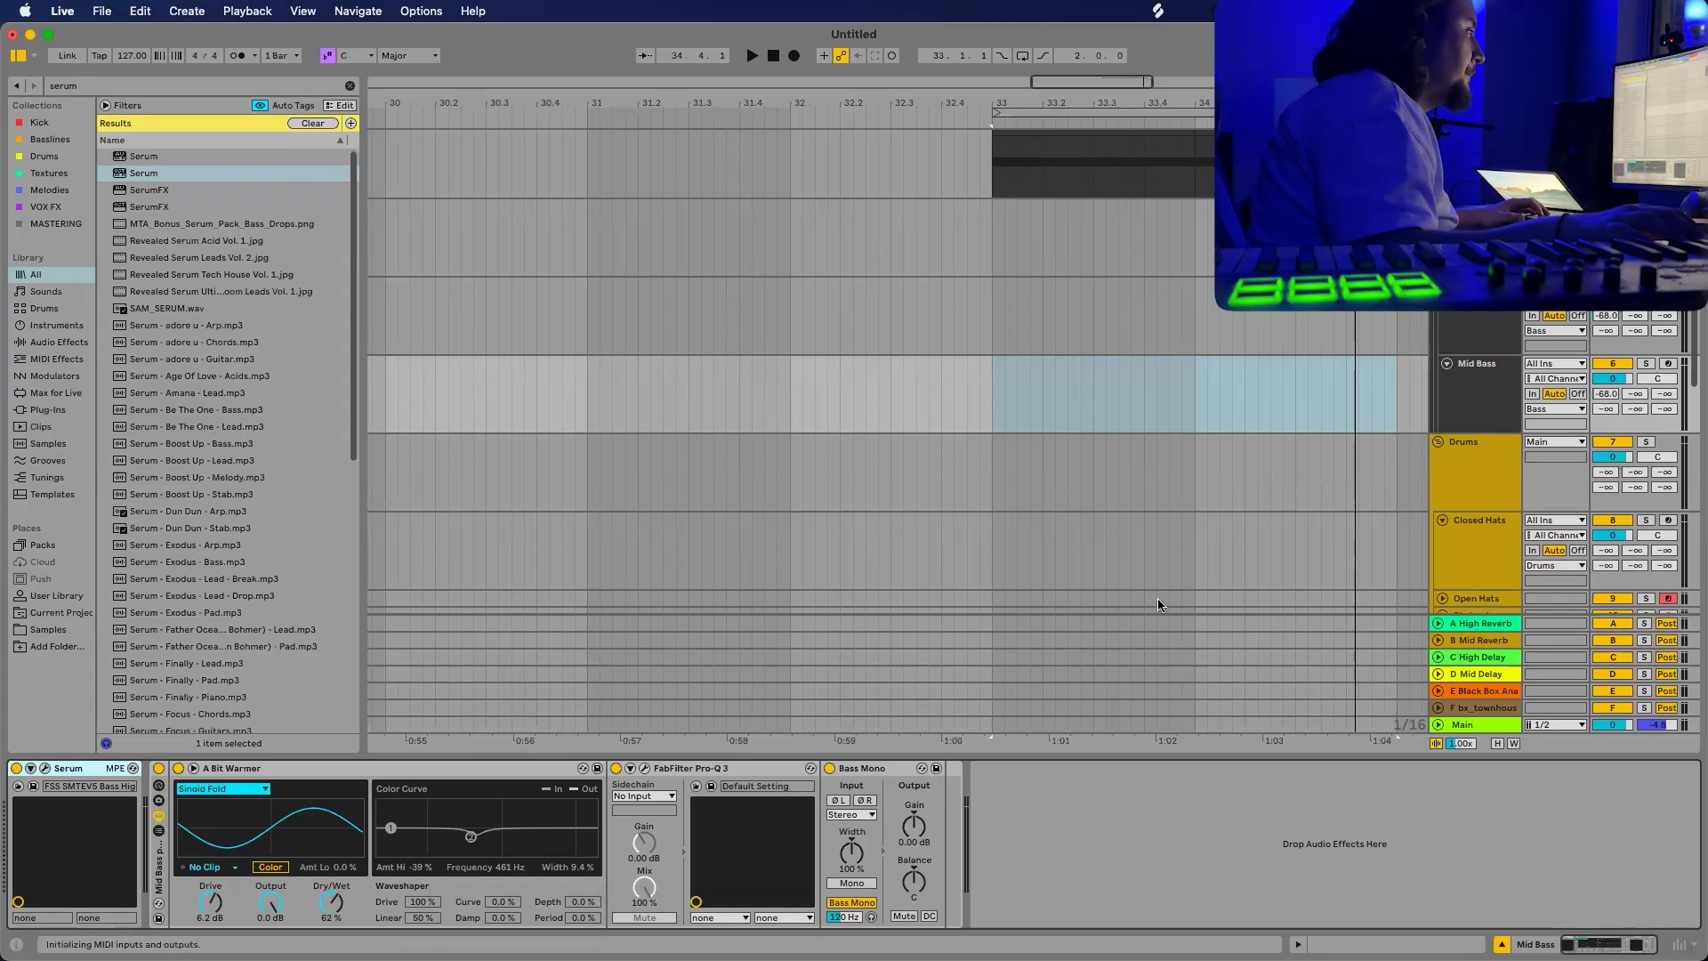
Arm the Mid Bass track for recording and lower its volume to -10.9 dB.
click(1669, 363)
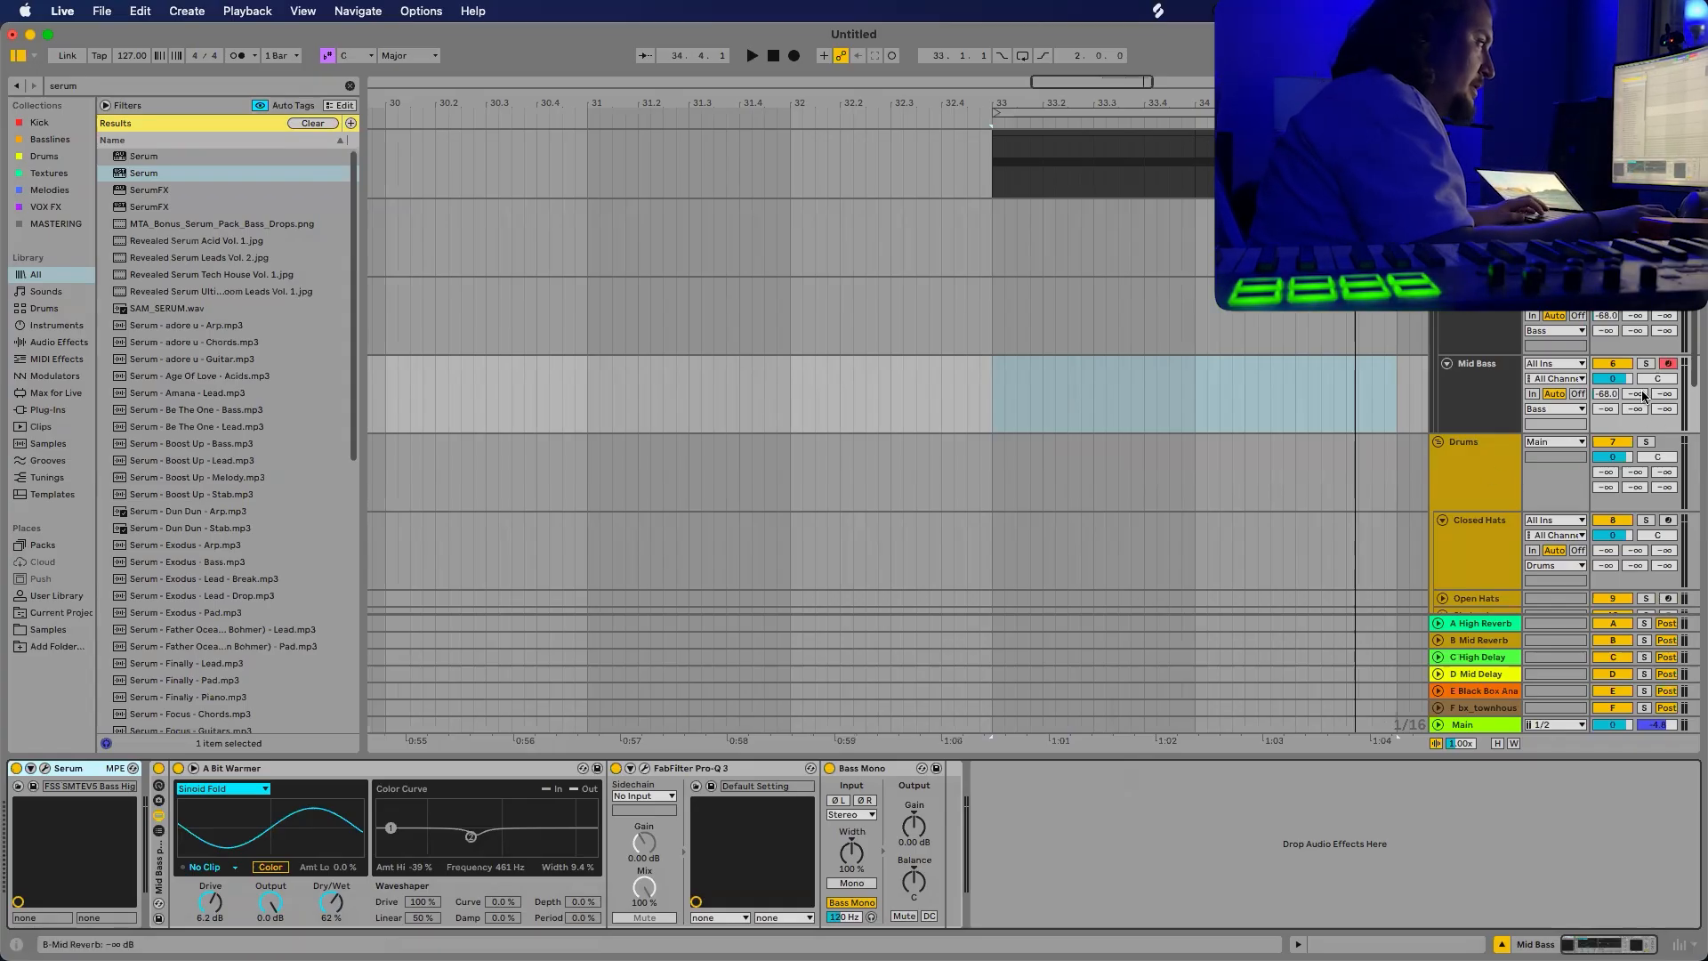
drag(1613, 381, 1613, 397)
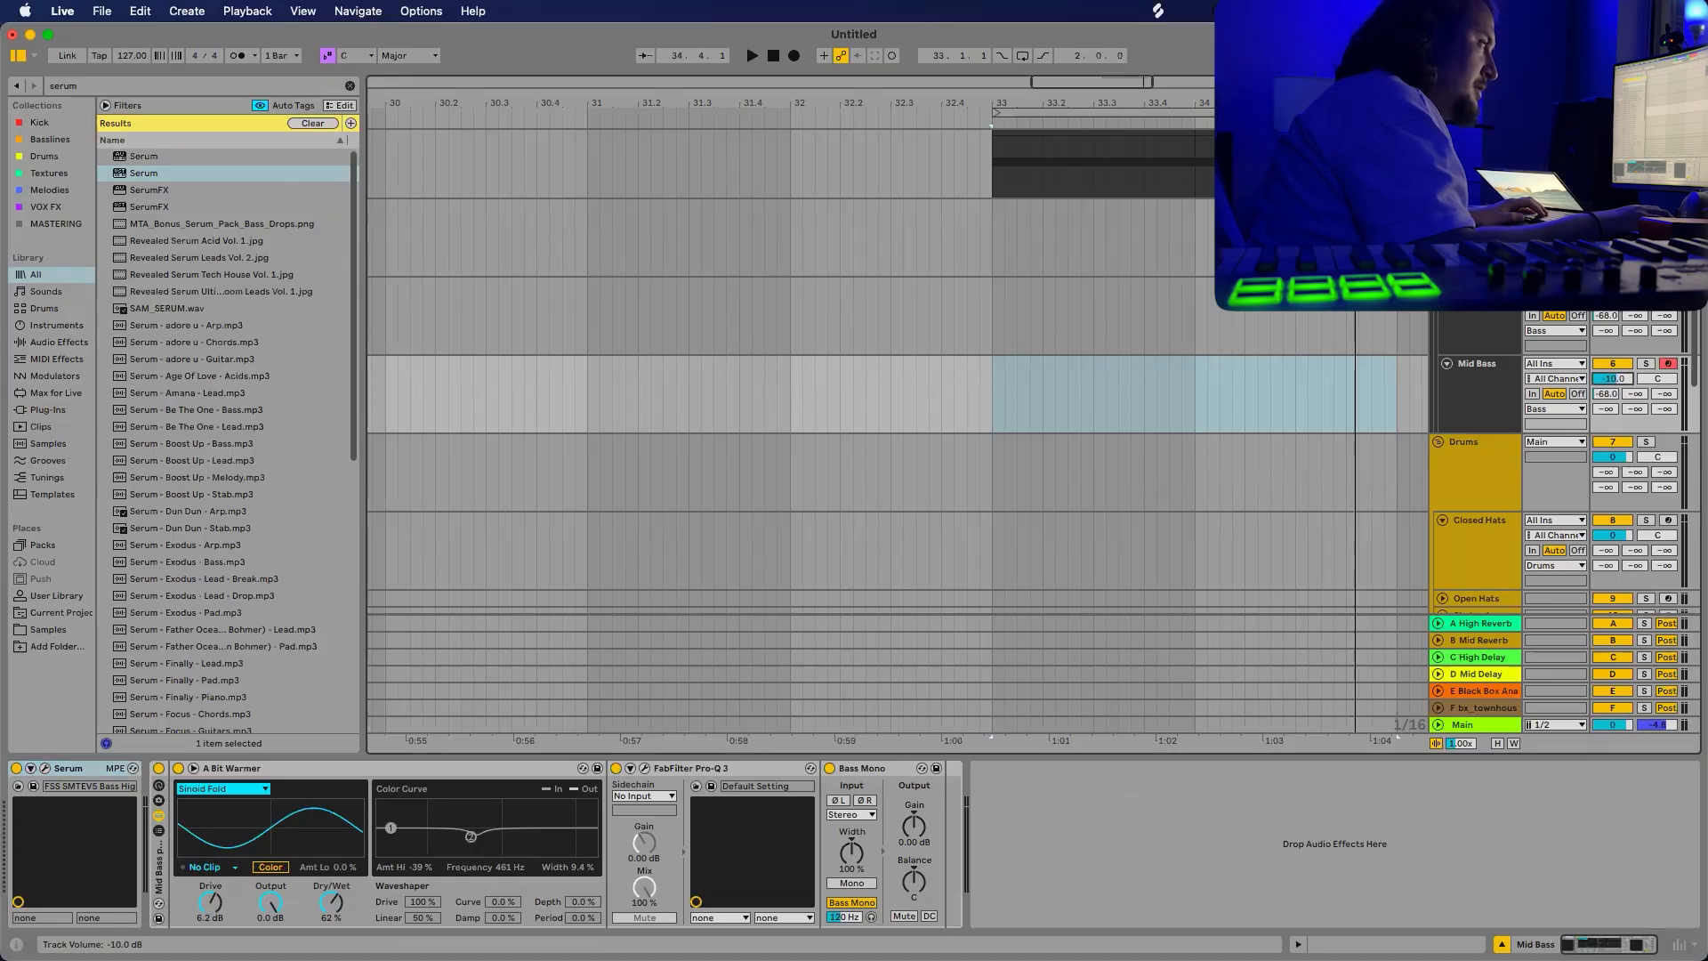
drag(1610, 378, 1610, 380)
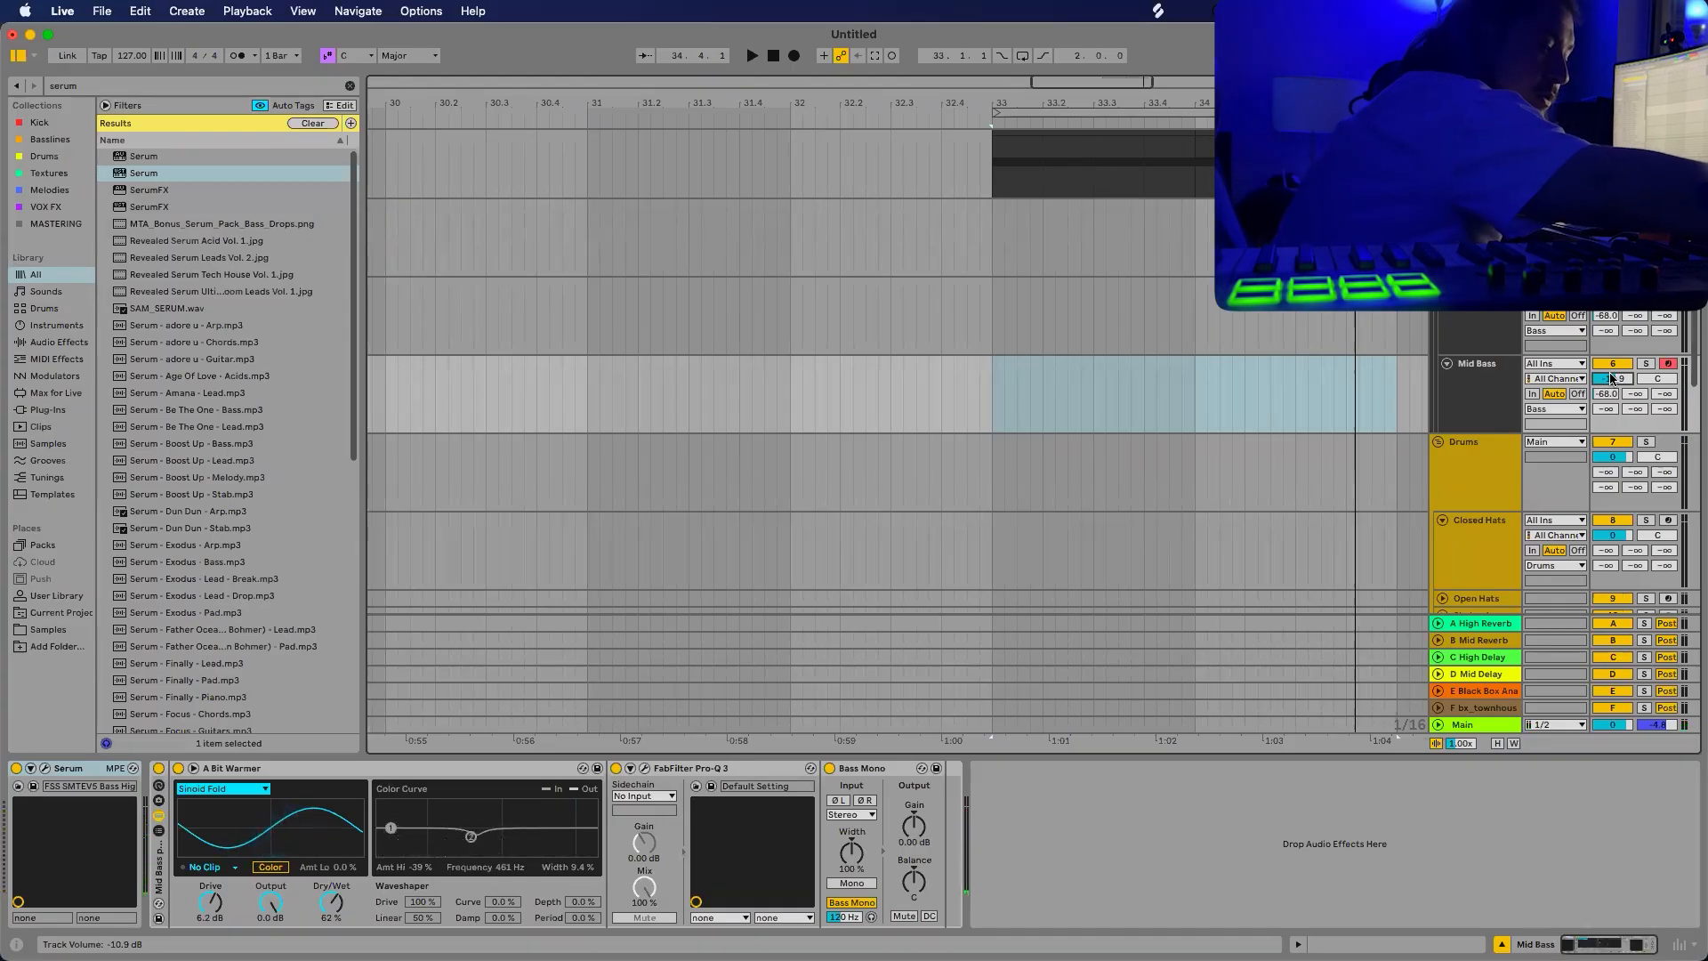
Loop the two bars from bar 33 and play them back to rehearse the bass line against the kick.
key(space)
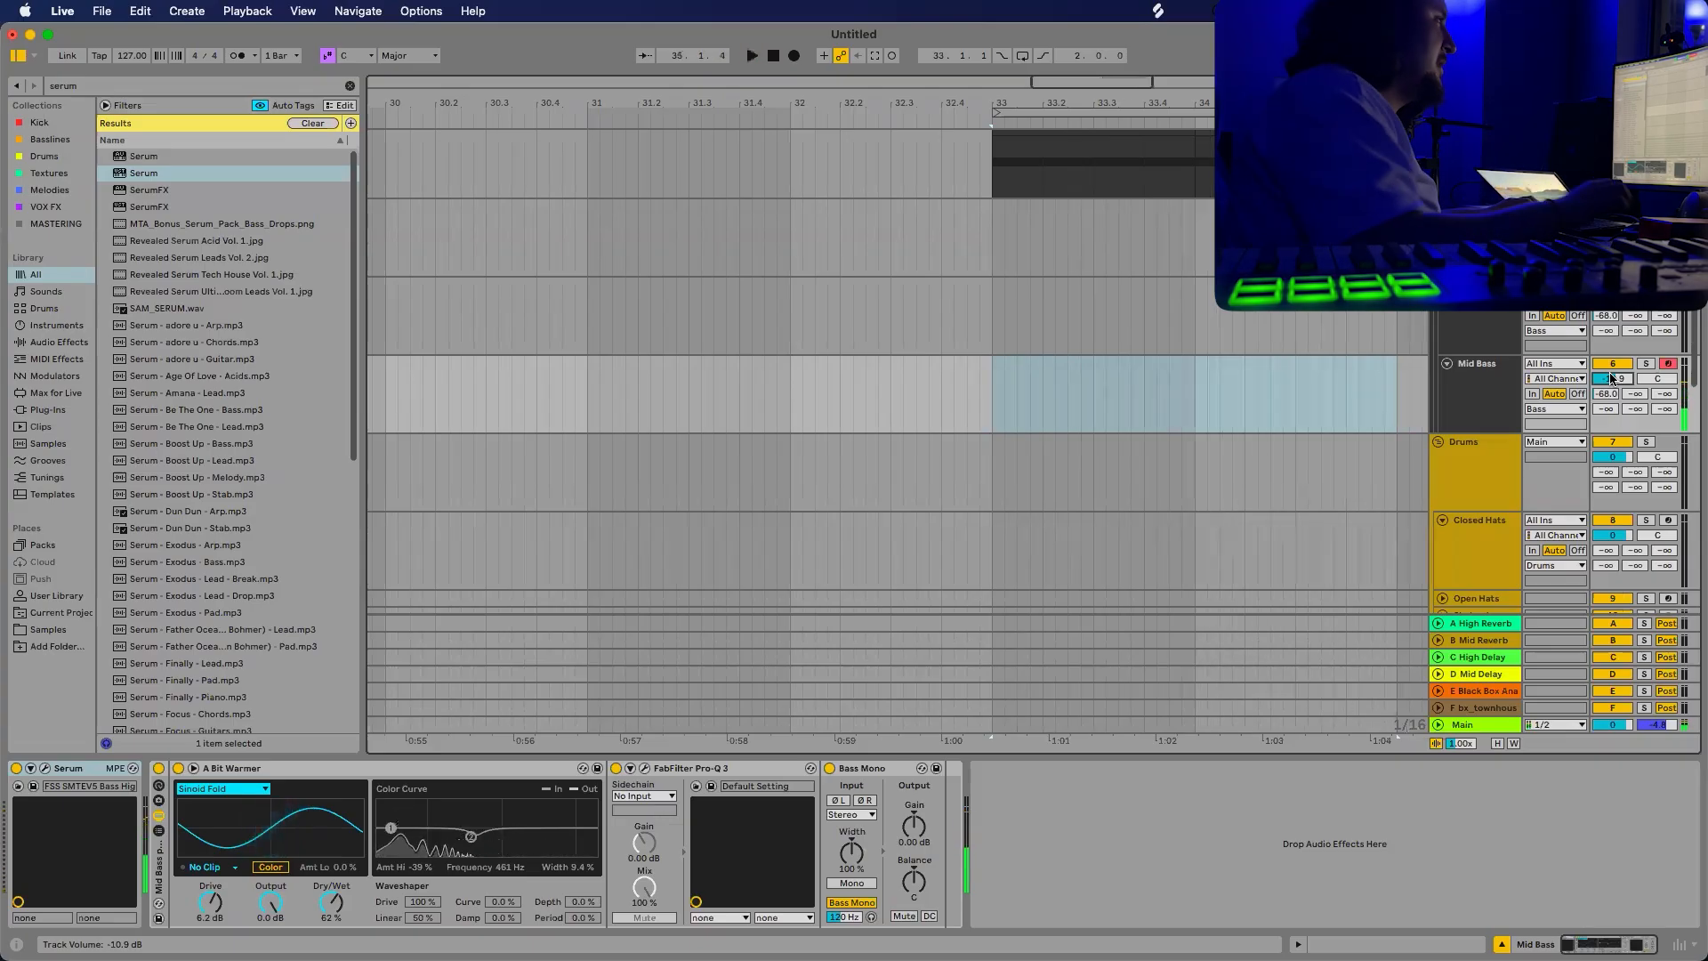
click(1022, 56)
key(space)
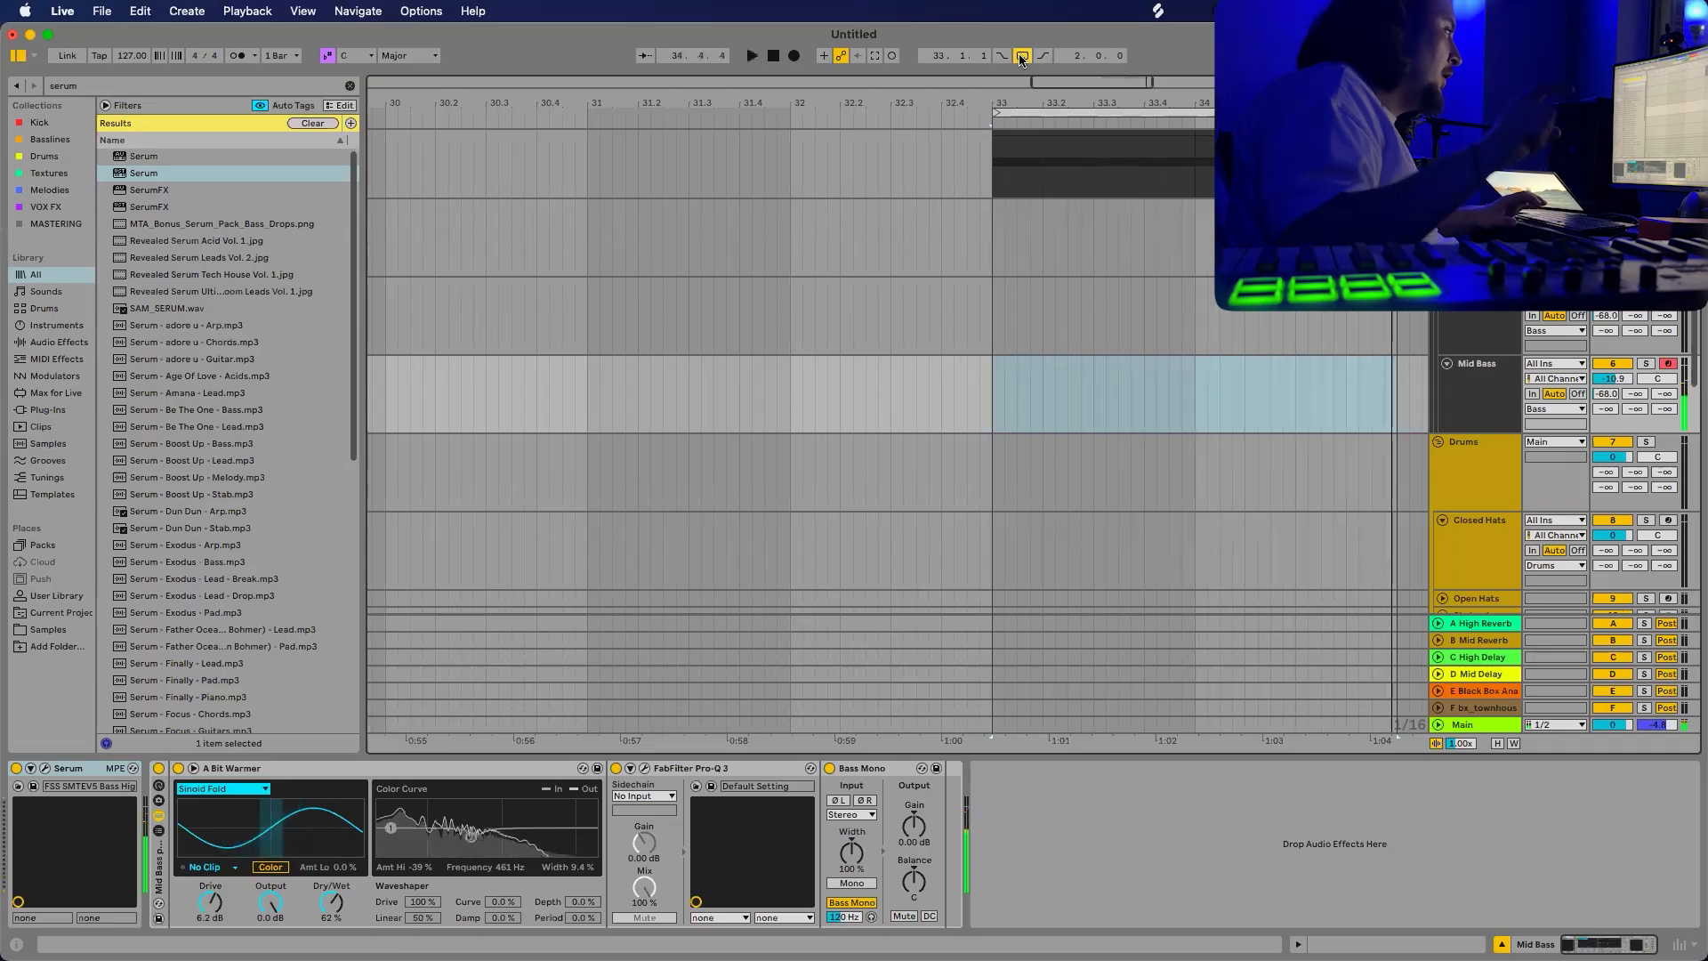
key(space)
Turn looping off and record a rhythmic F1 bass line about two bars long on the Mid Bass track from bar 33.
scroll(717, 276, right, 3)
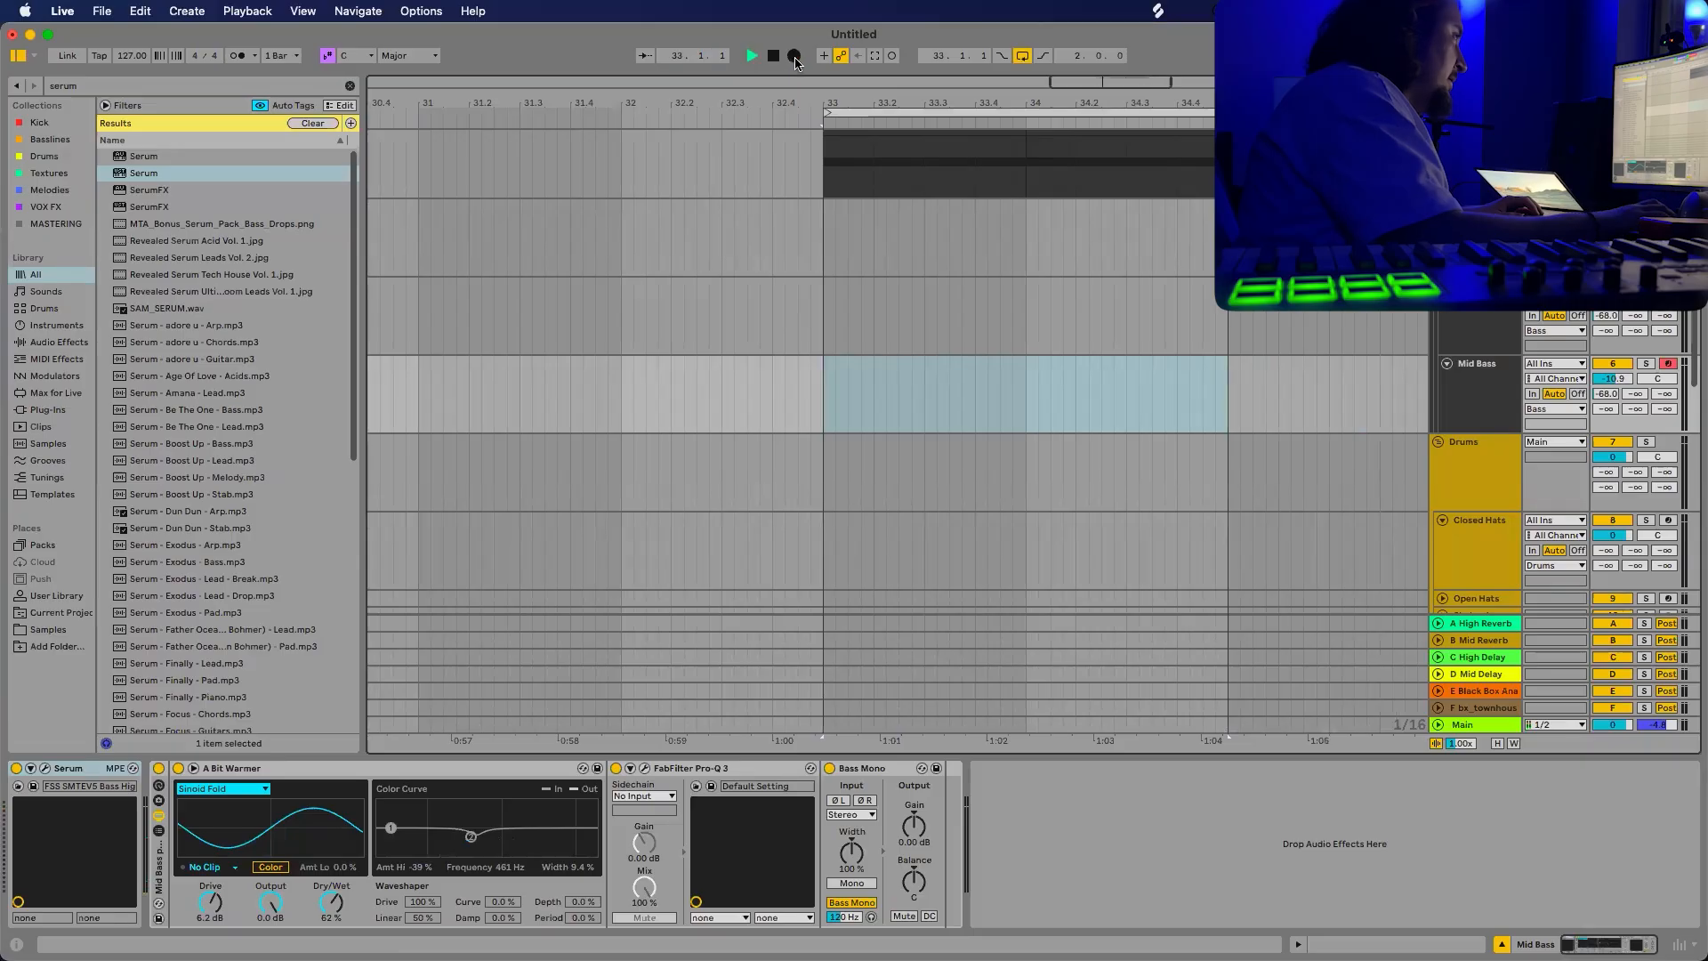
key(space)
click(1022, 57)
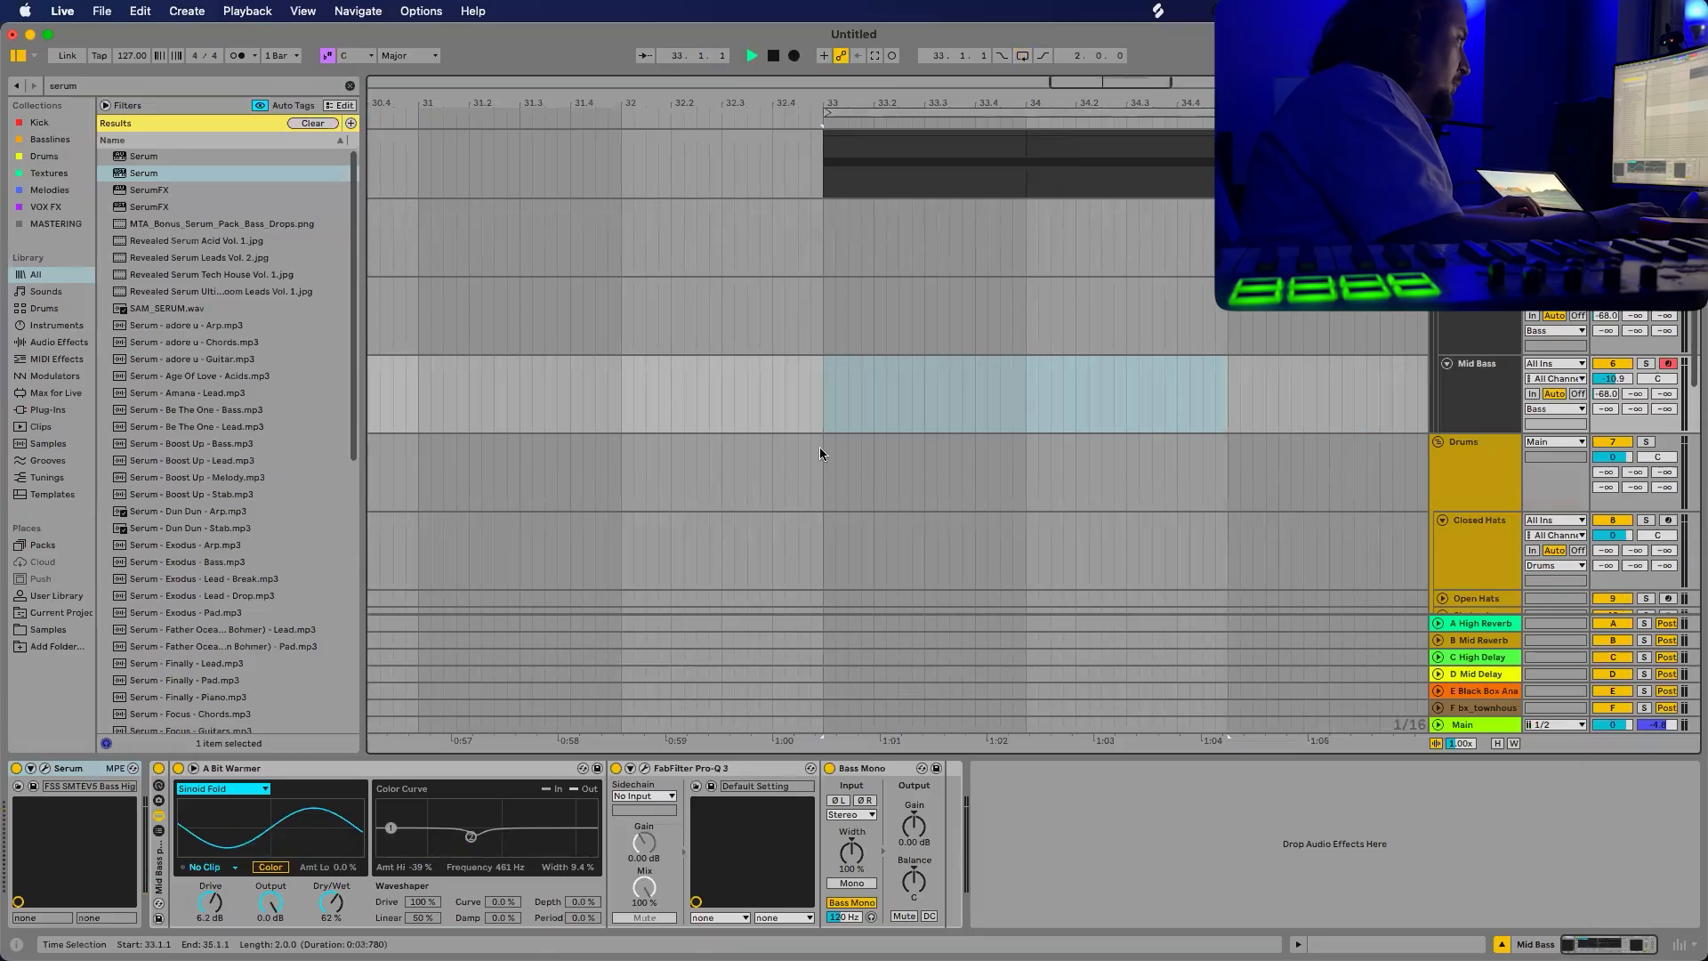
click(823, 412)
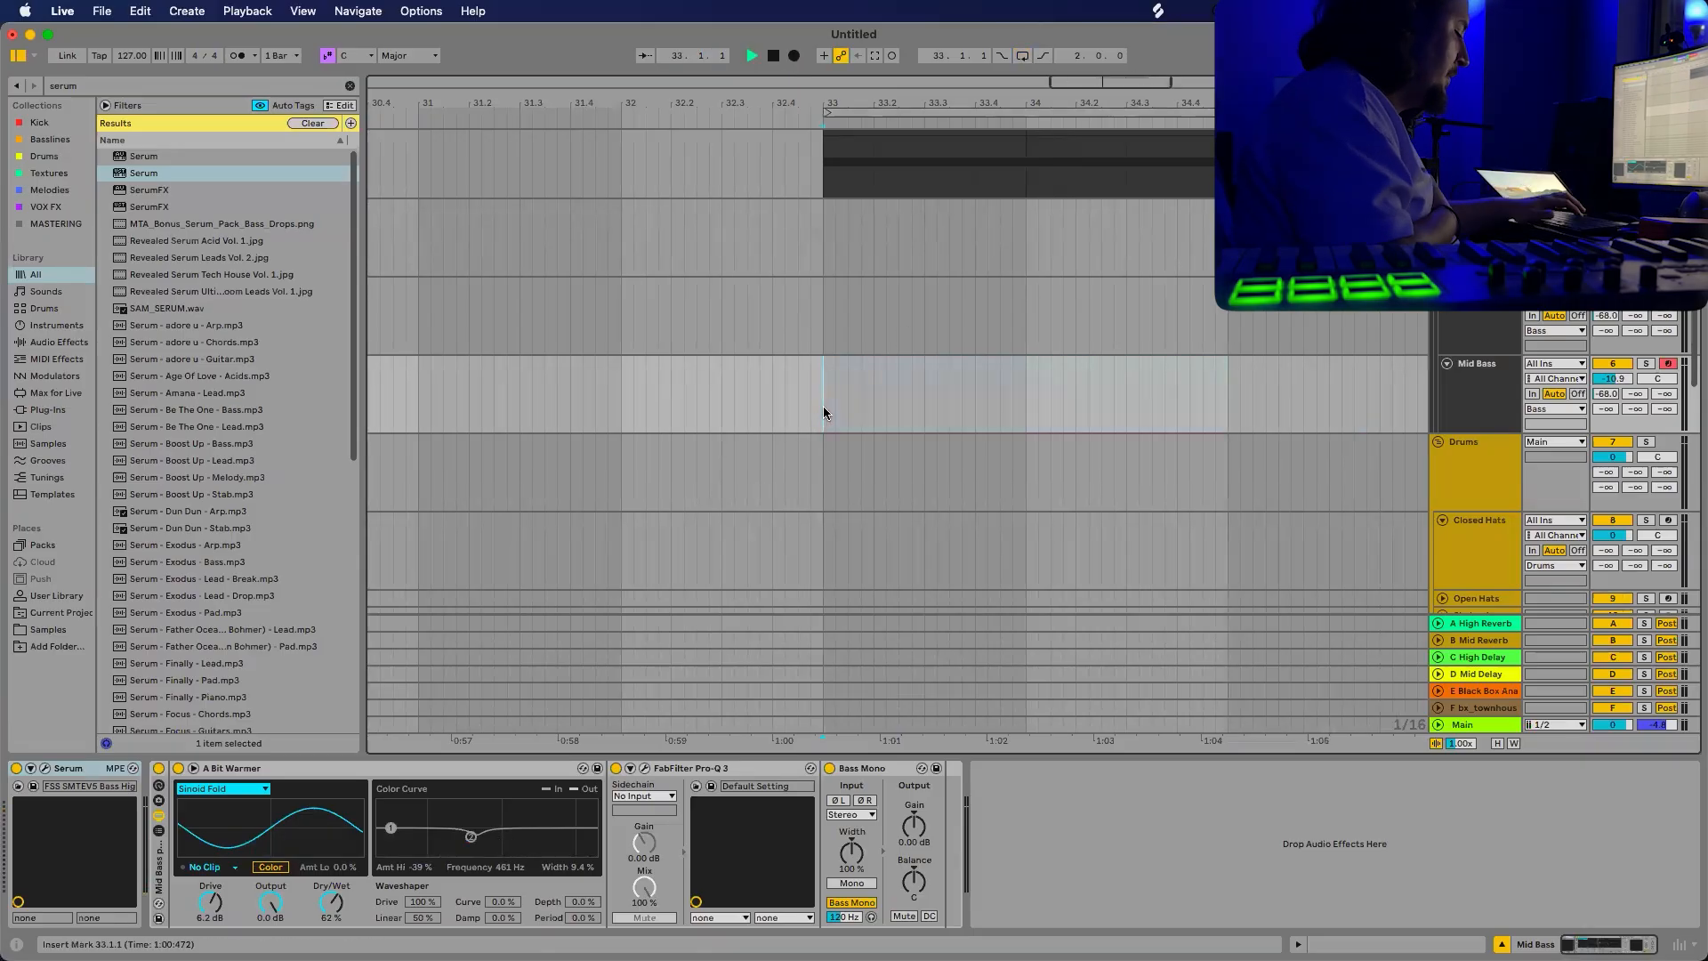
key(F9)
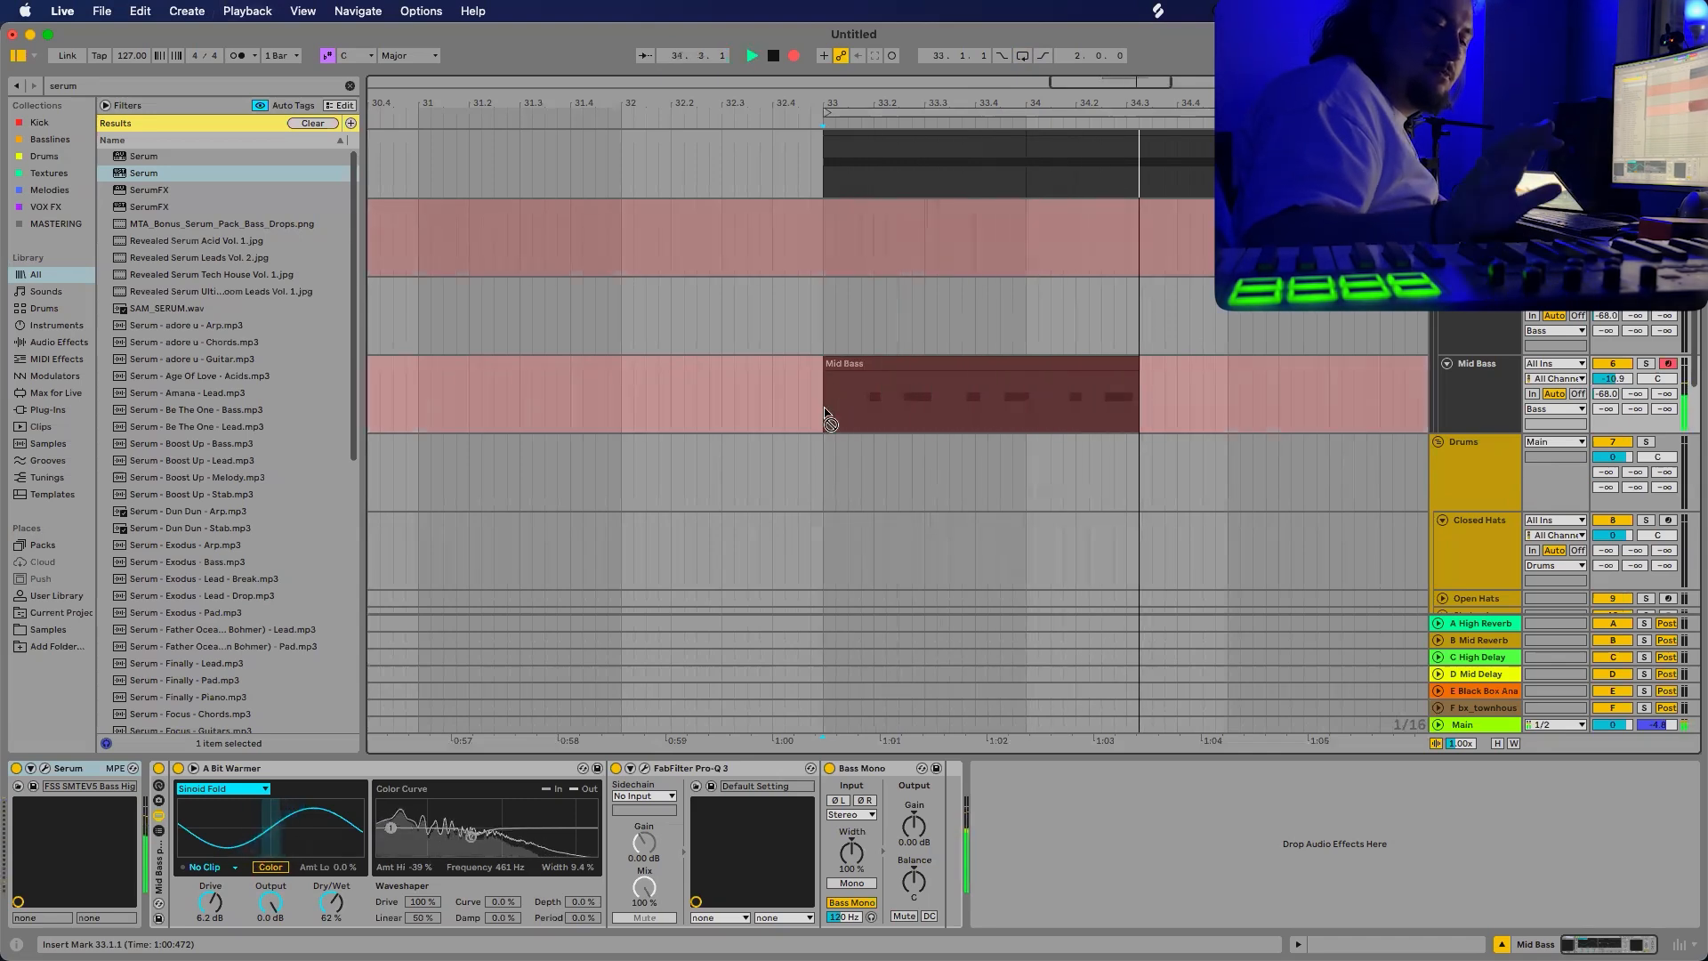
key(space)
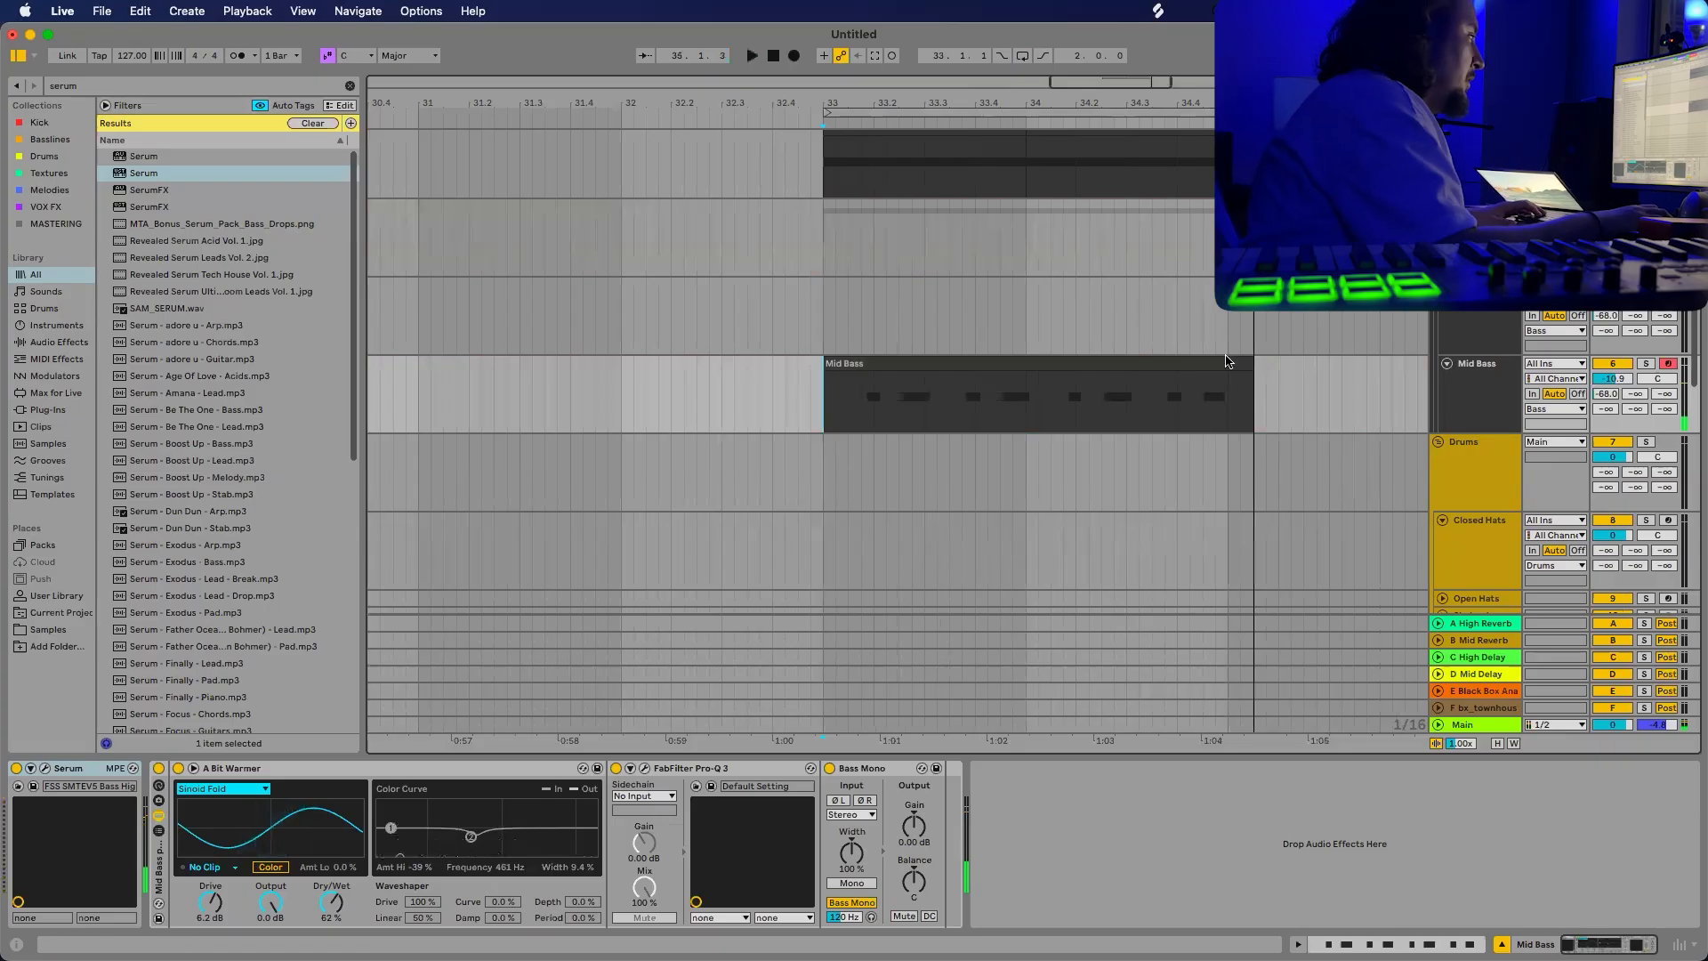
Inspect the recorded Mid Bass clip's notes, and trim the clip's end back to bar 35 so it spans two bars.
double_click(1112, 363)
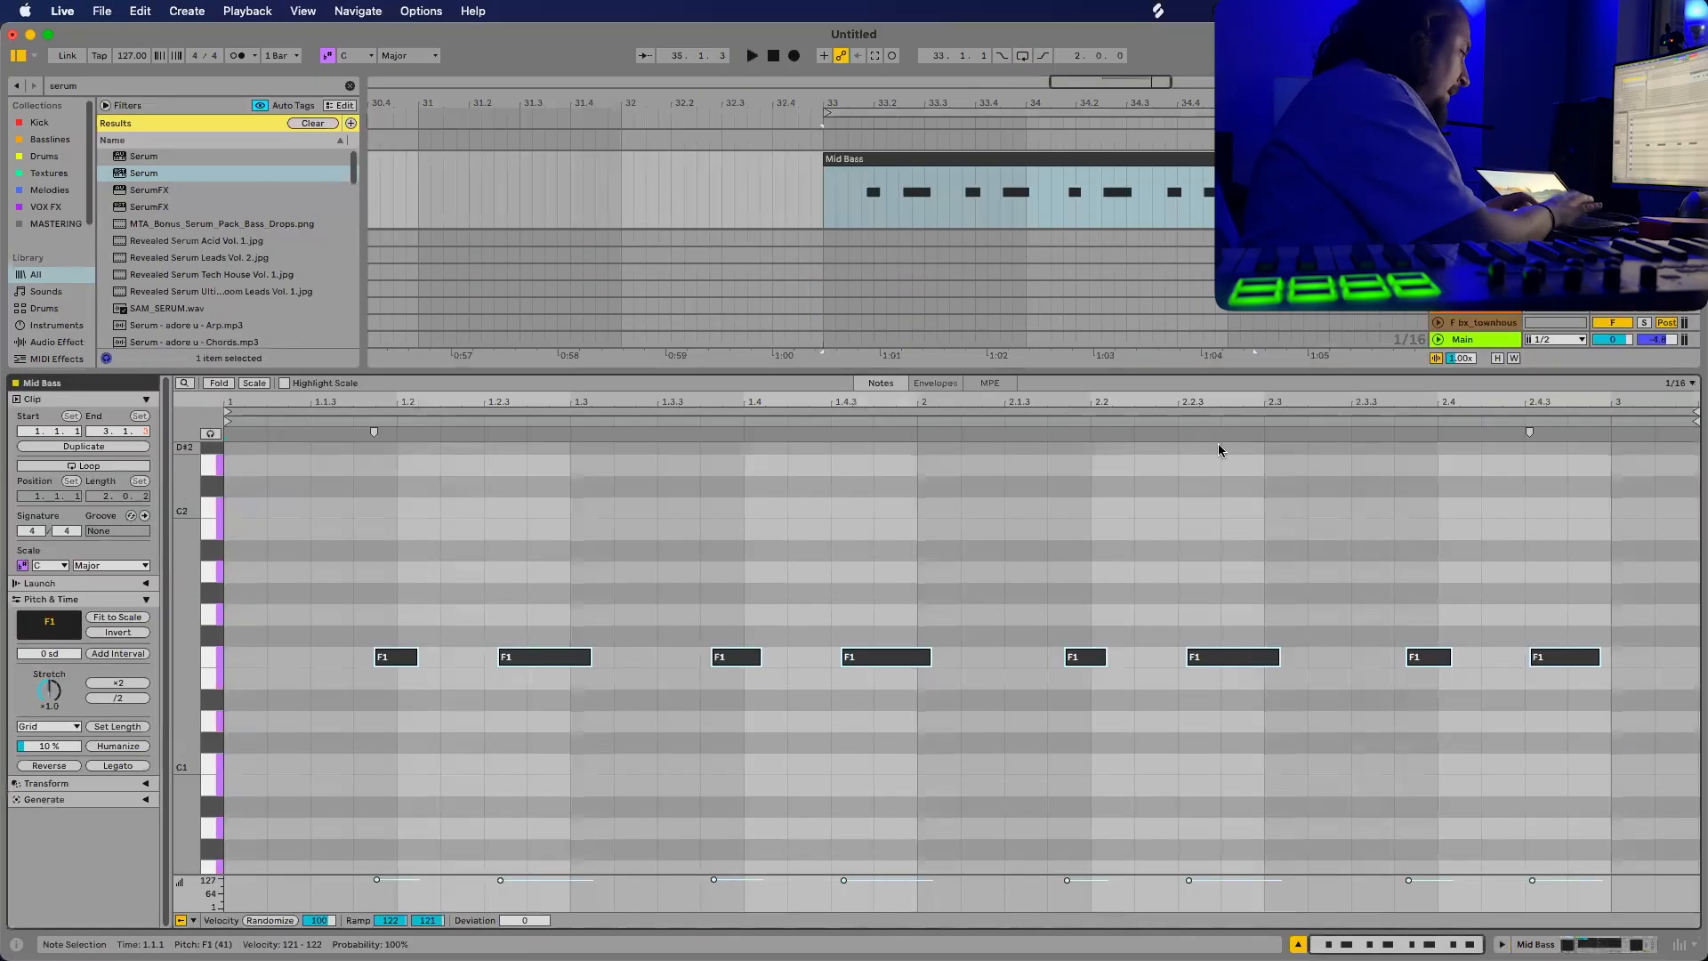
key(super+alt+l)
key(z)
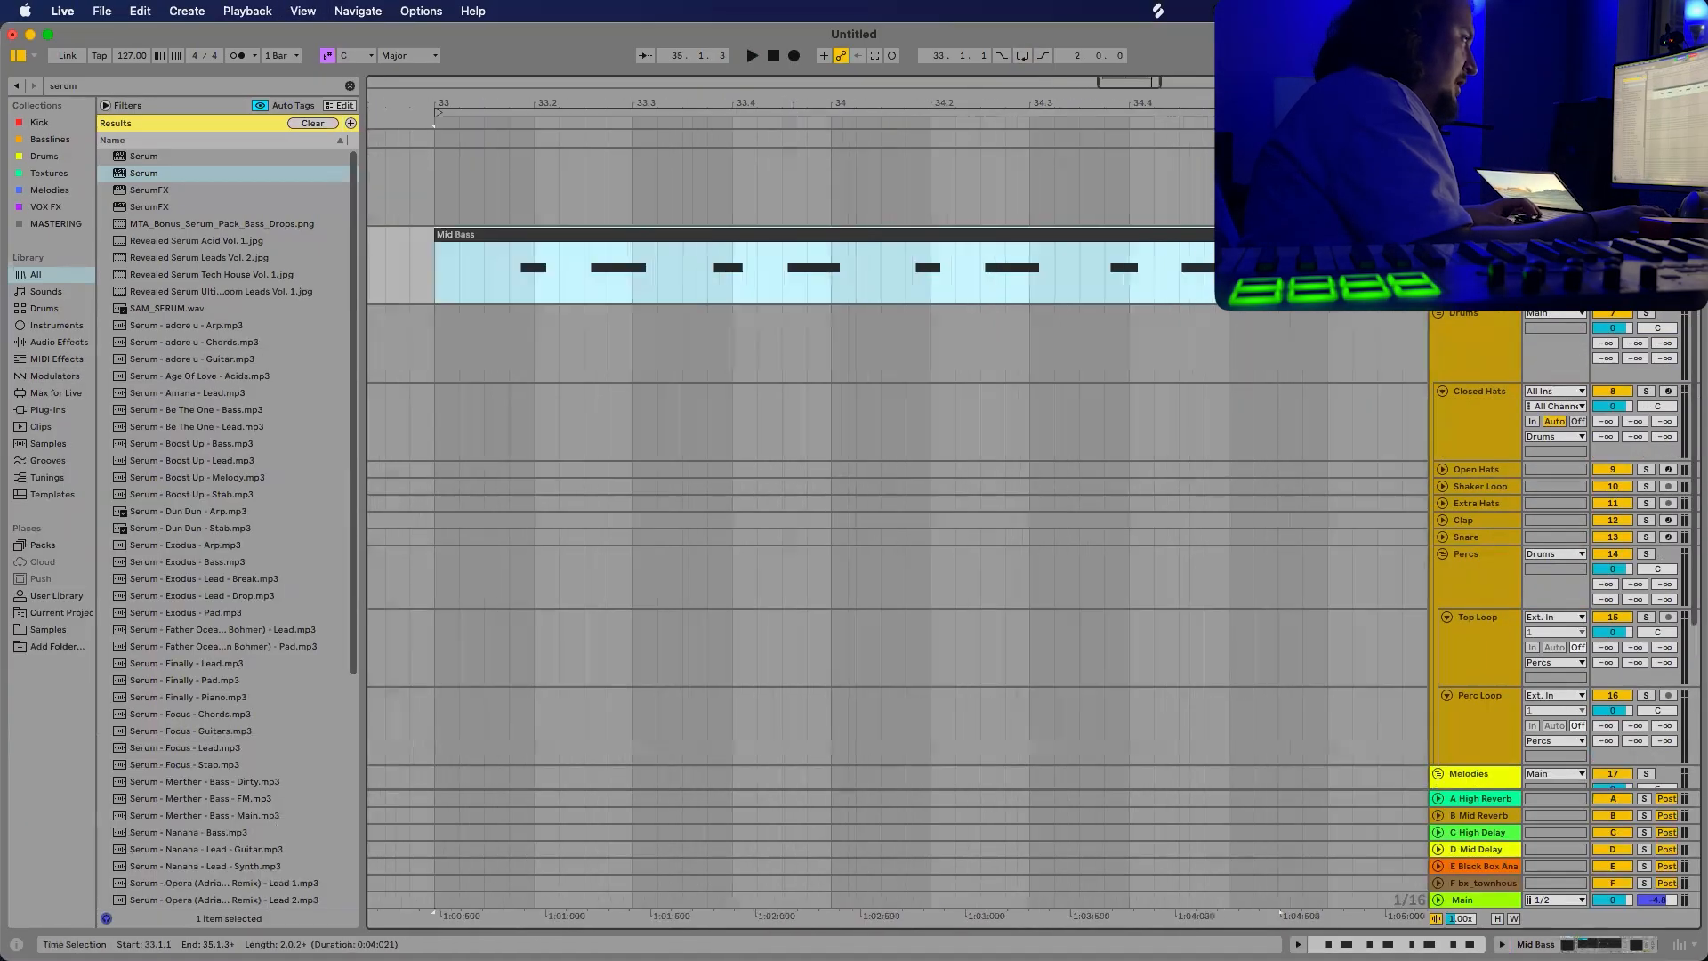
click(1280, 274)
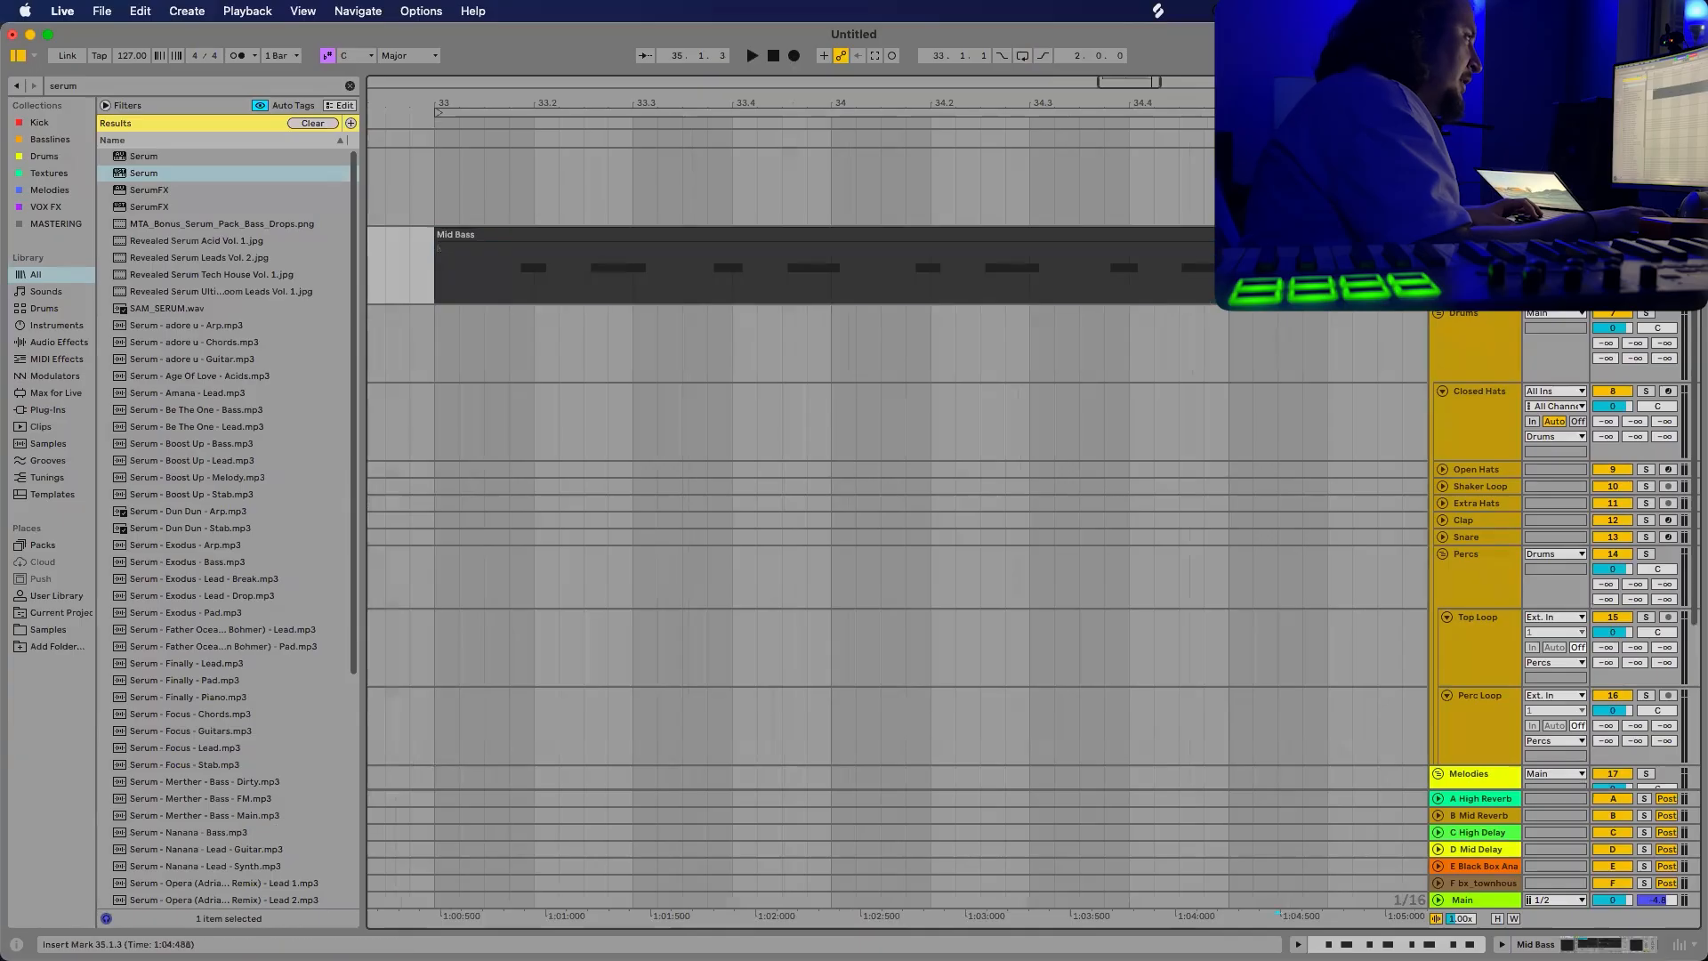
drag(1279, 235, 1229, 235)
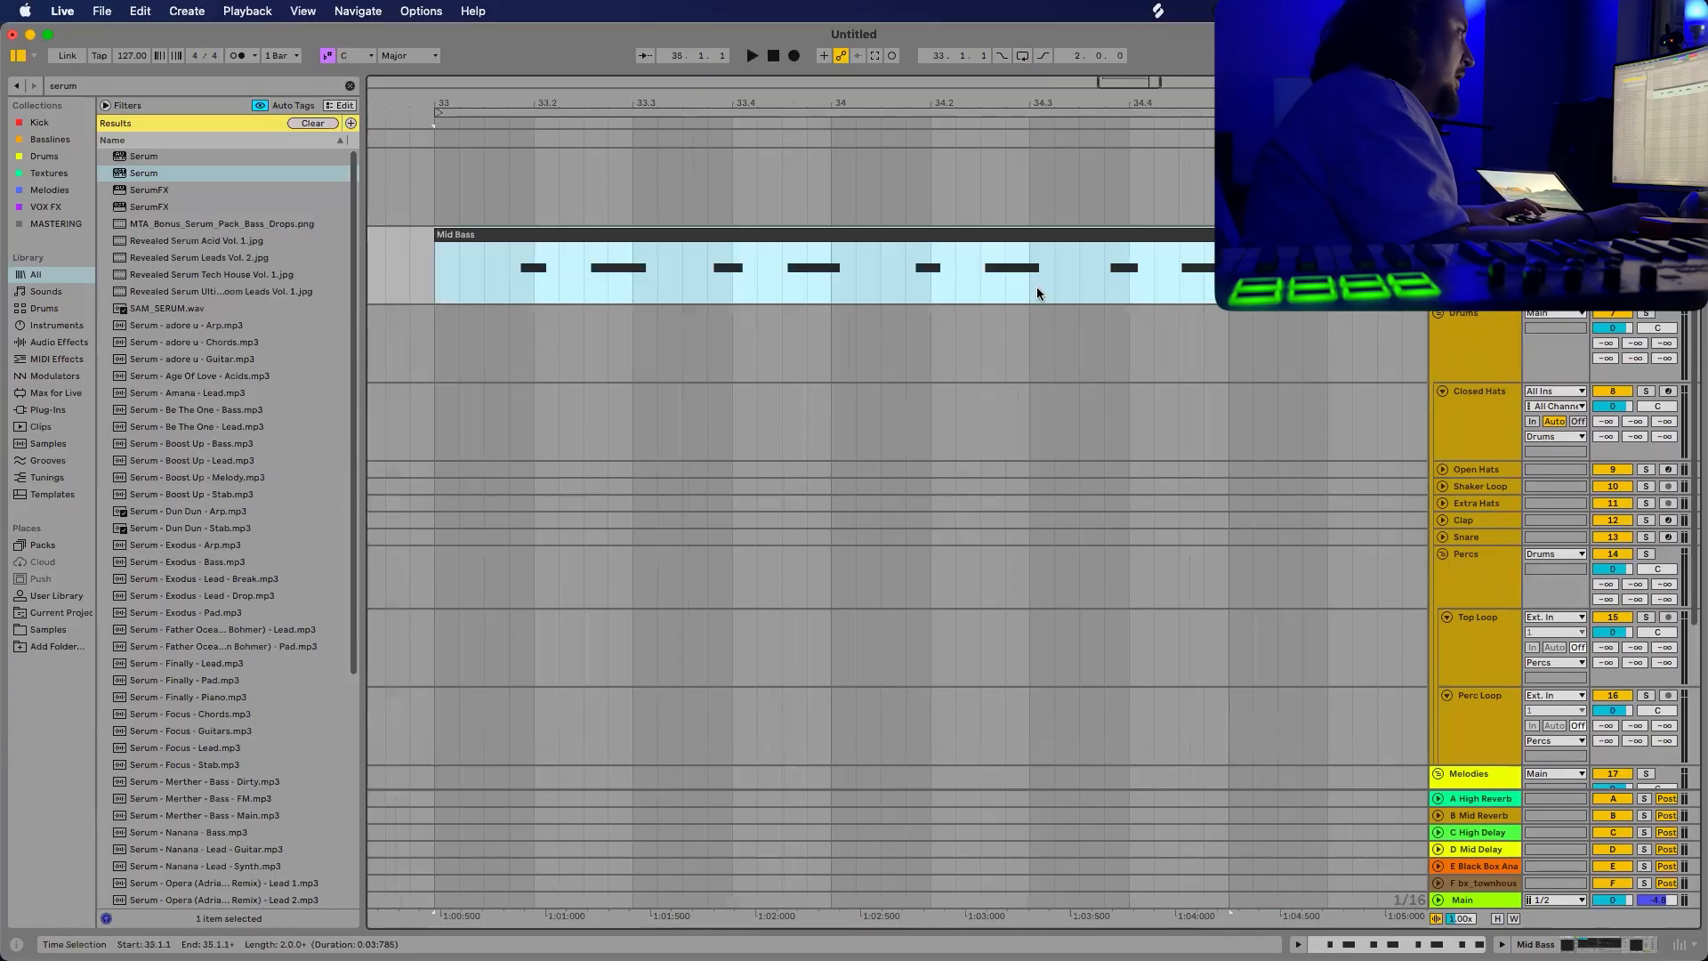
Open the Mid Bass clip, quantize all of its F1 notes, and play the clip back.
scroll(564, 308, left, 3)
double_click(746, 233)
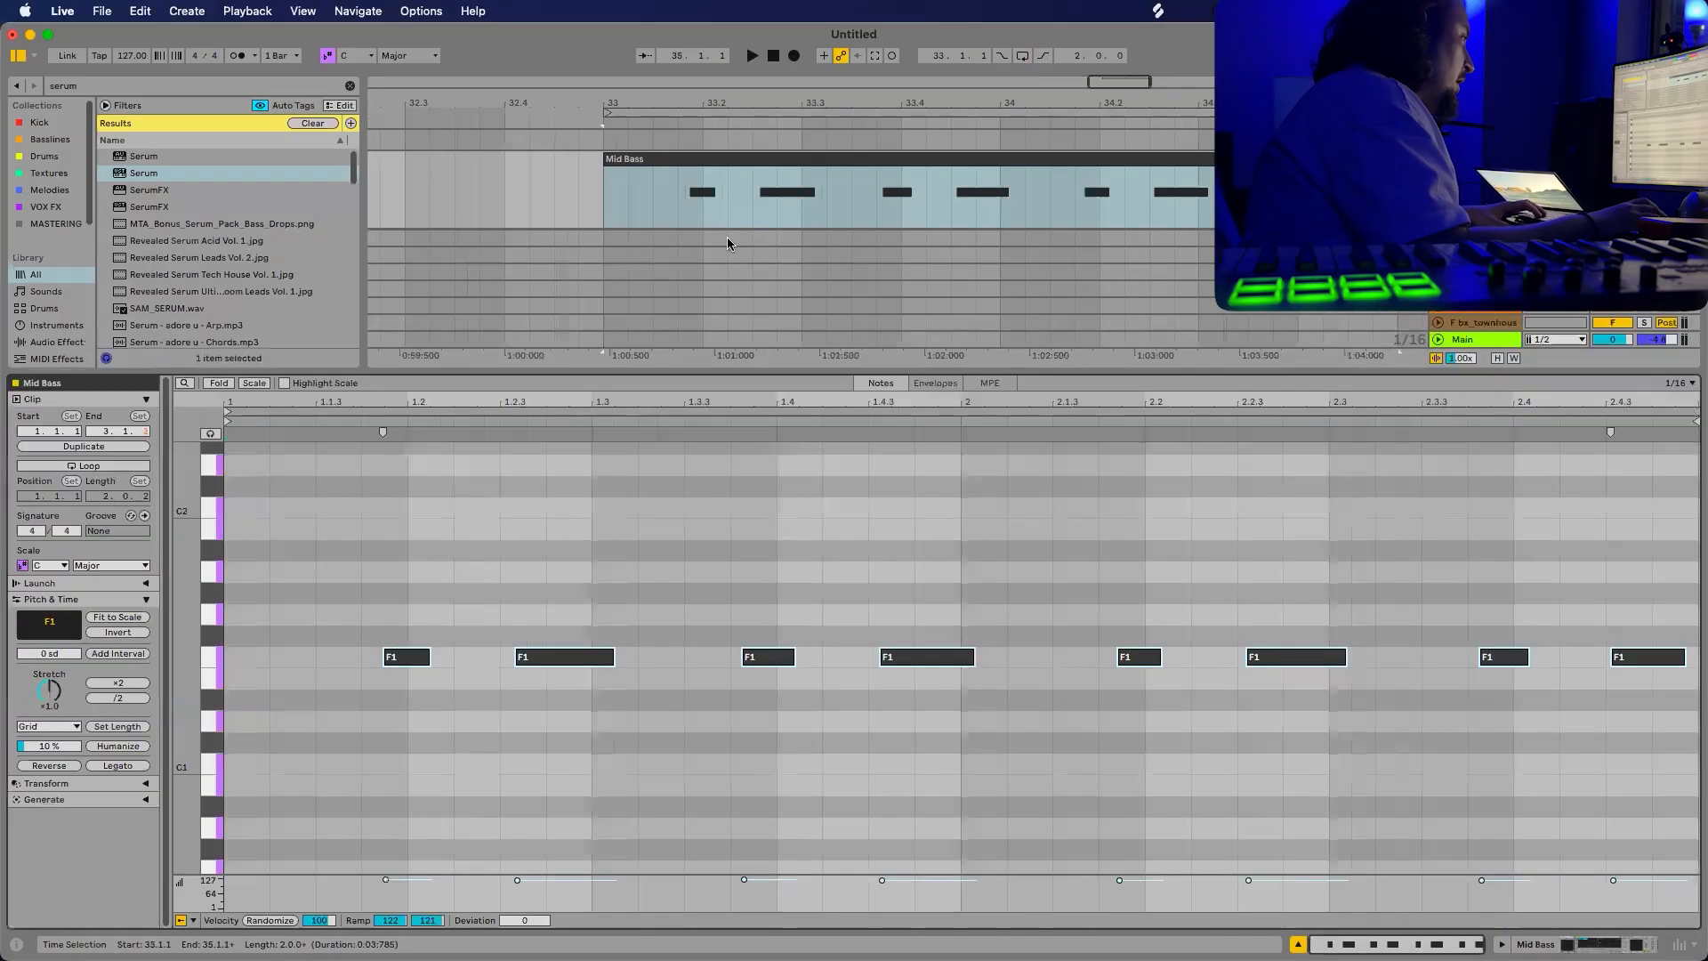
drag(327, 733, 1695, 505)
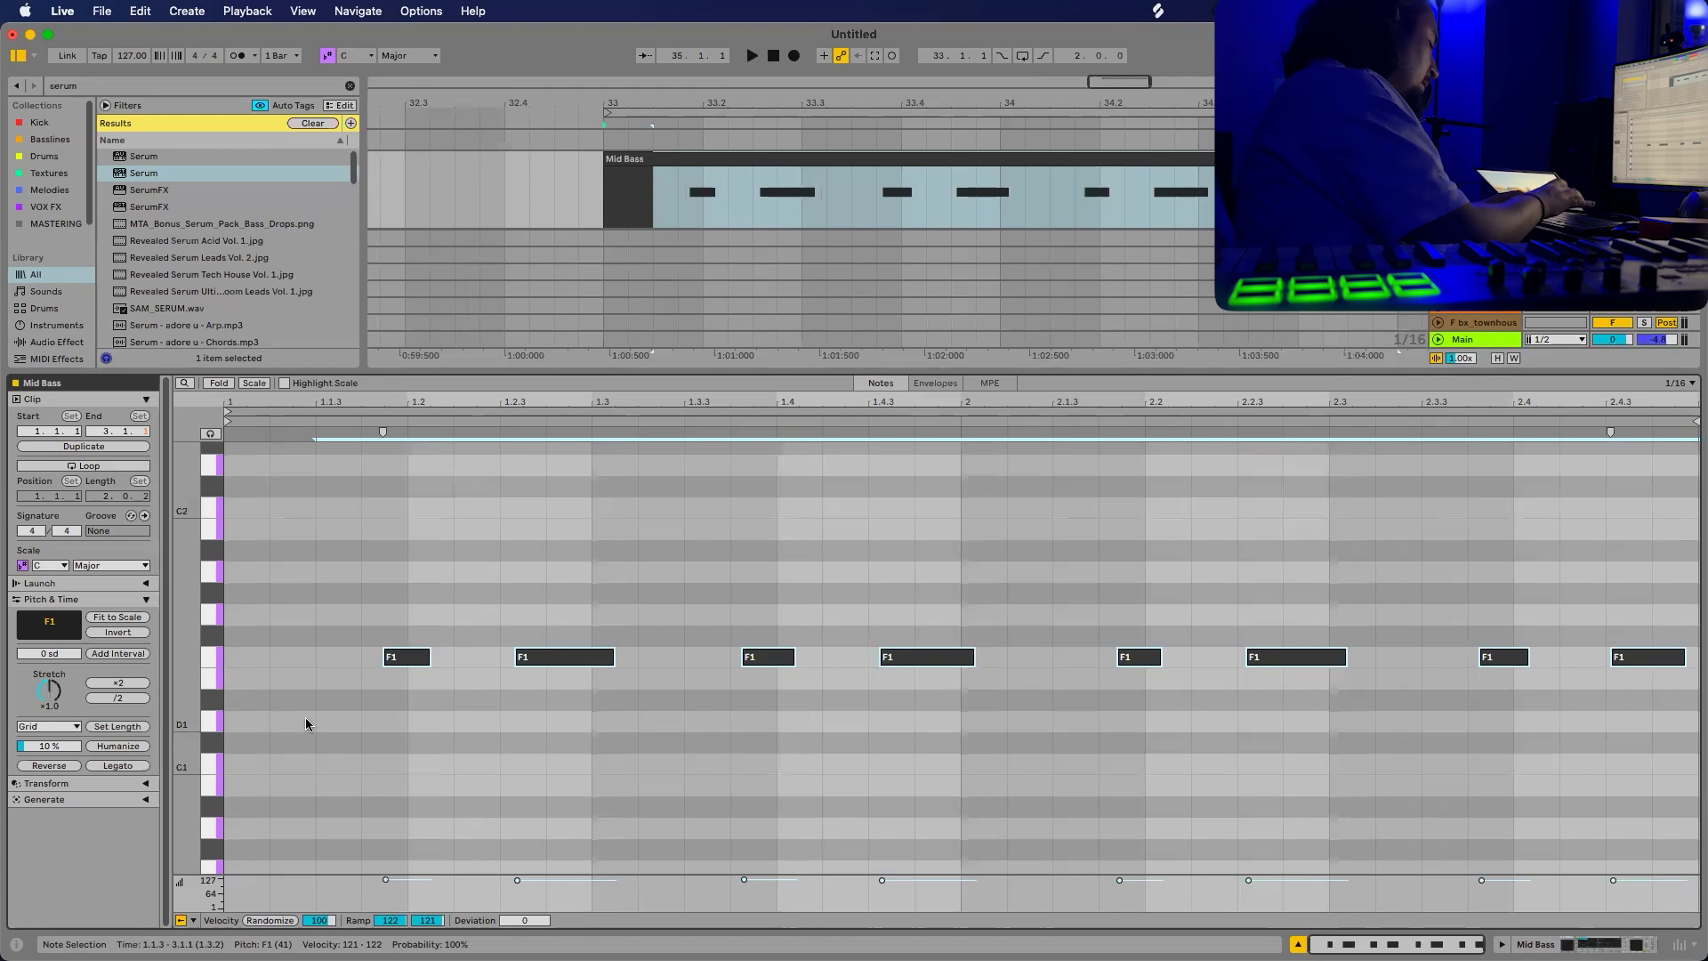
key(super+u)
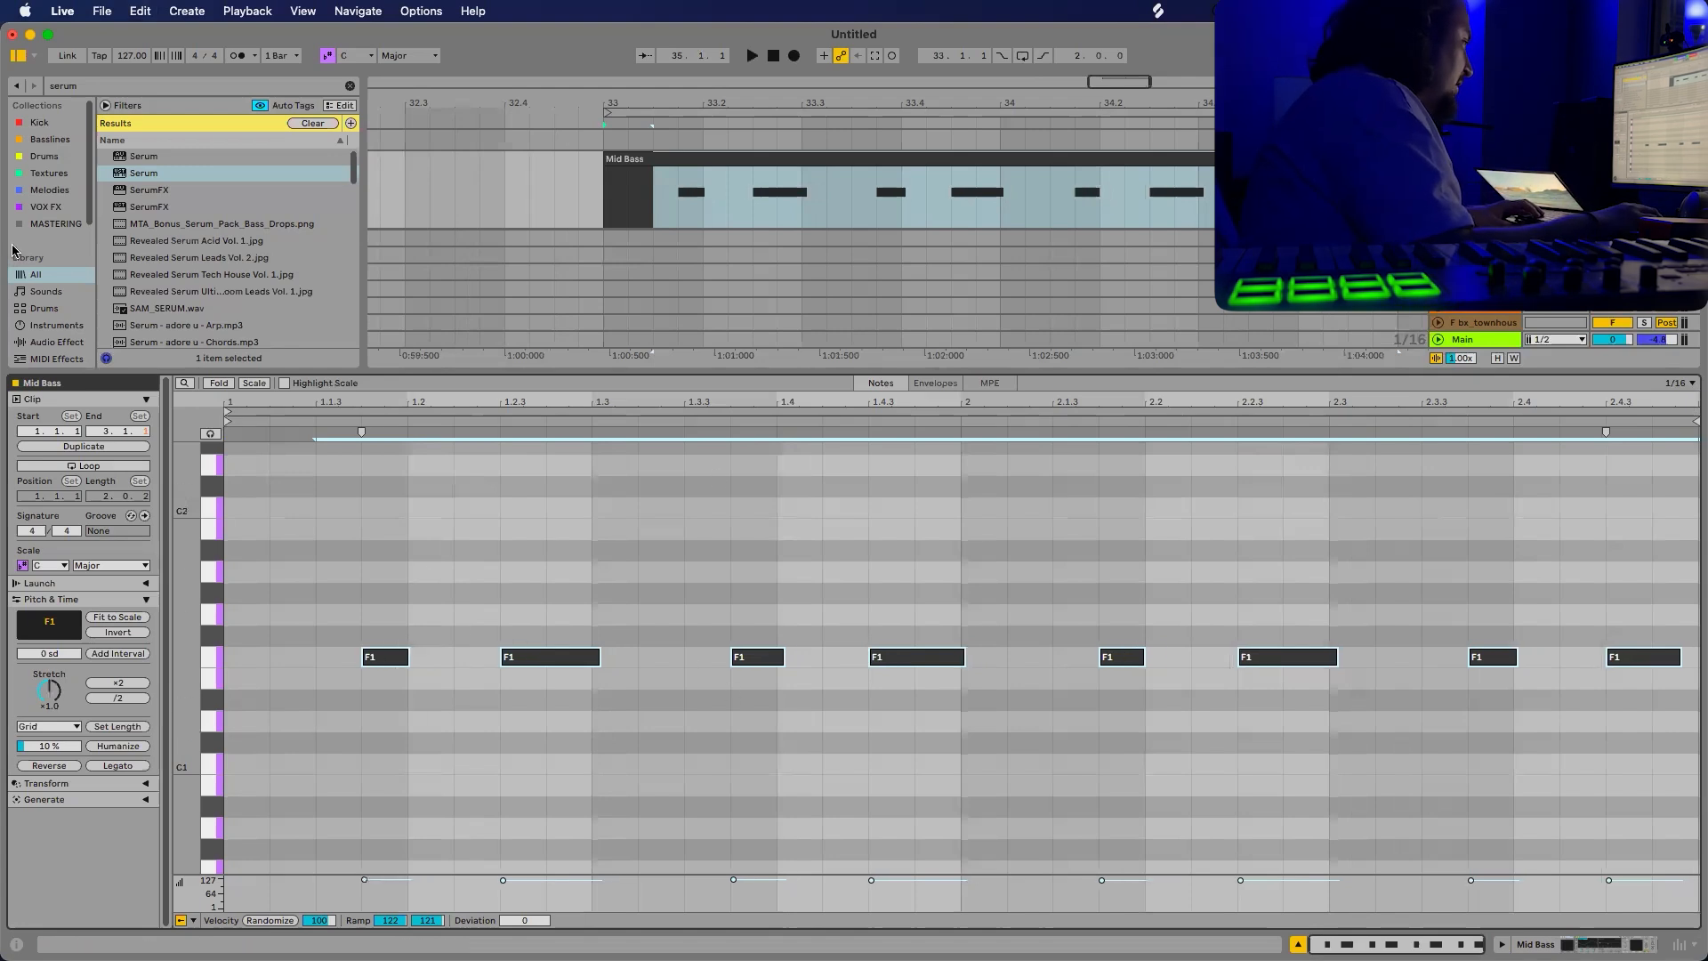
right_click(504, 584)
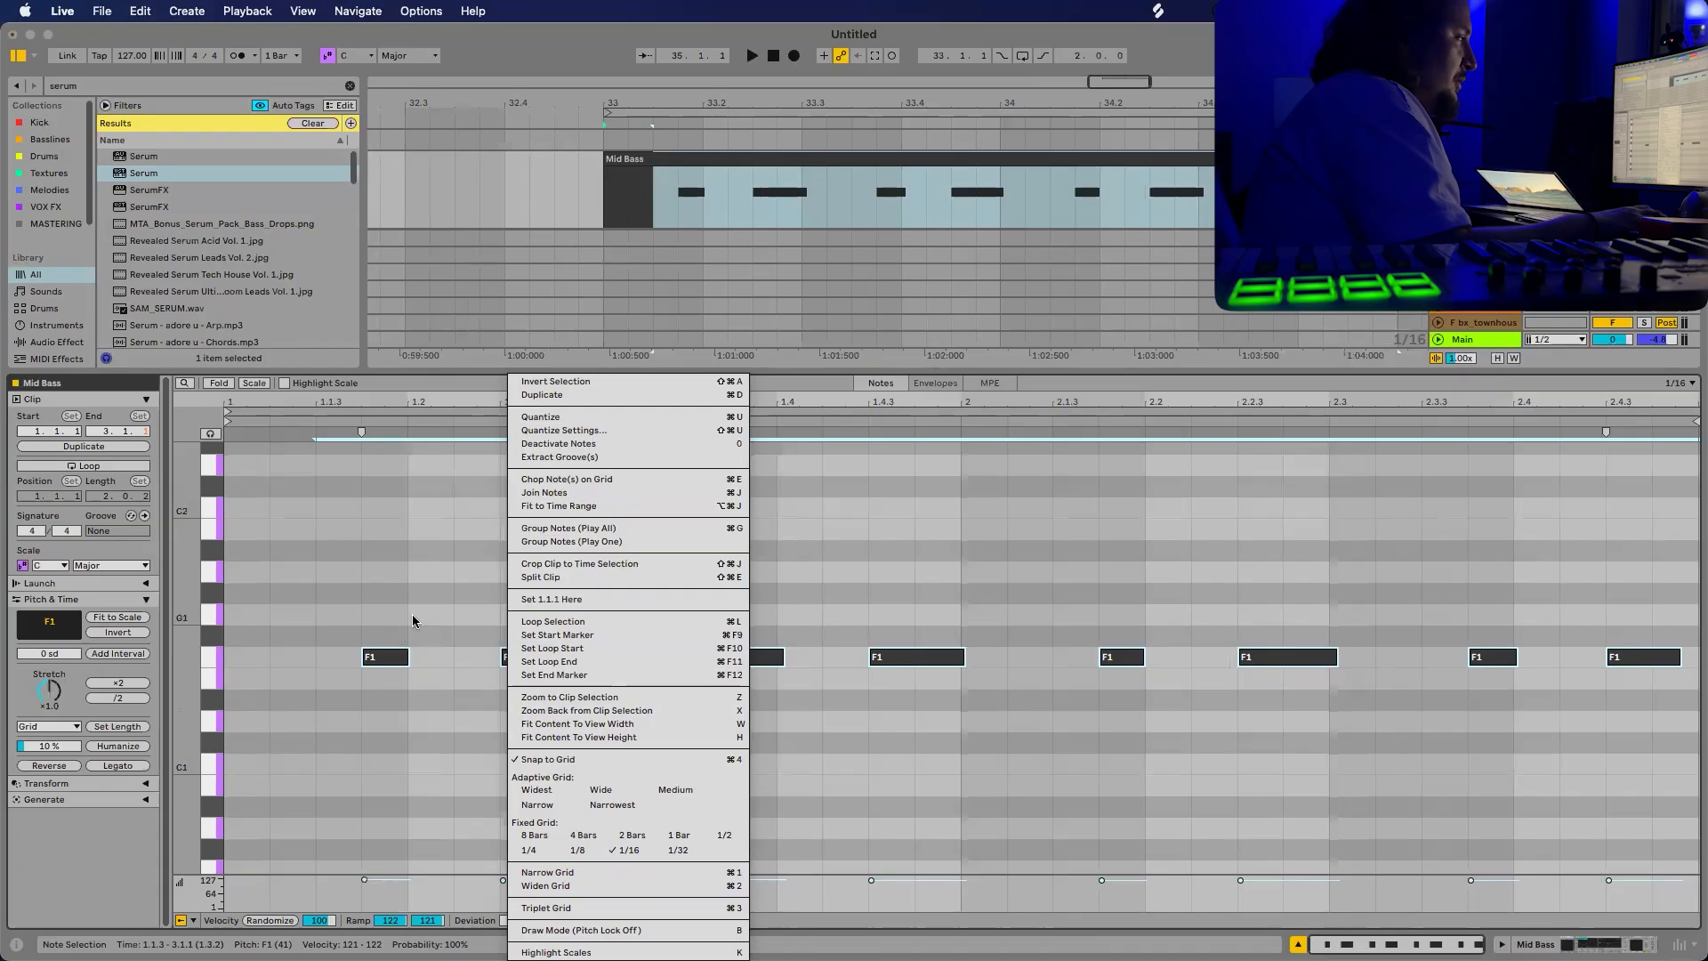
click(415, 603)
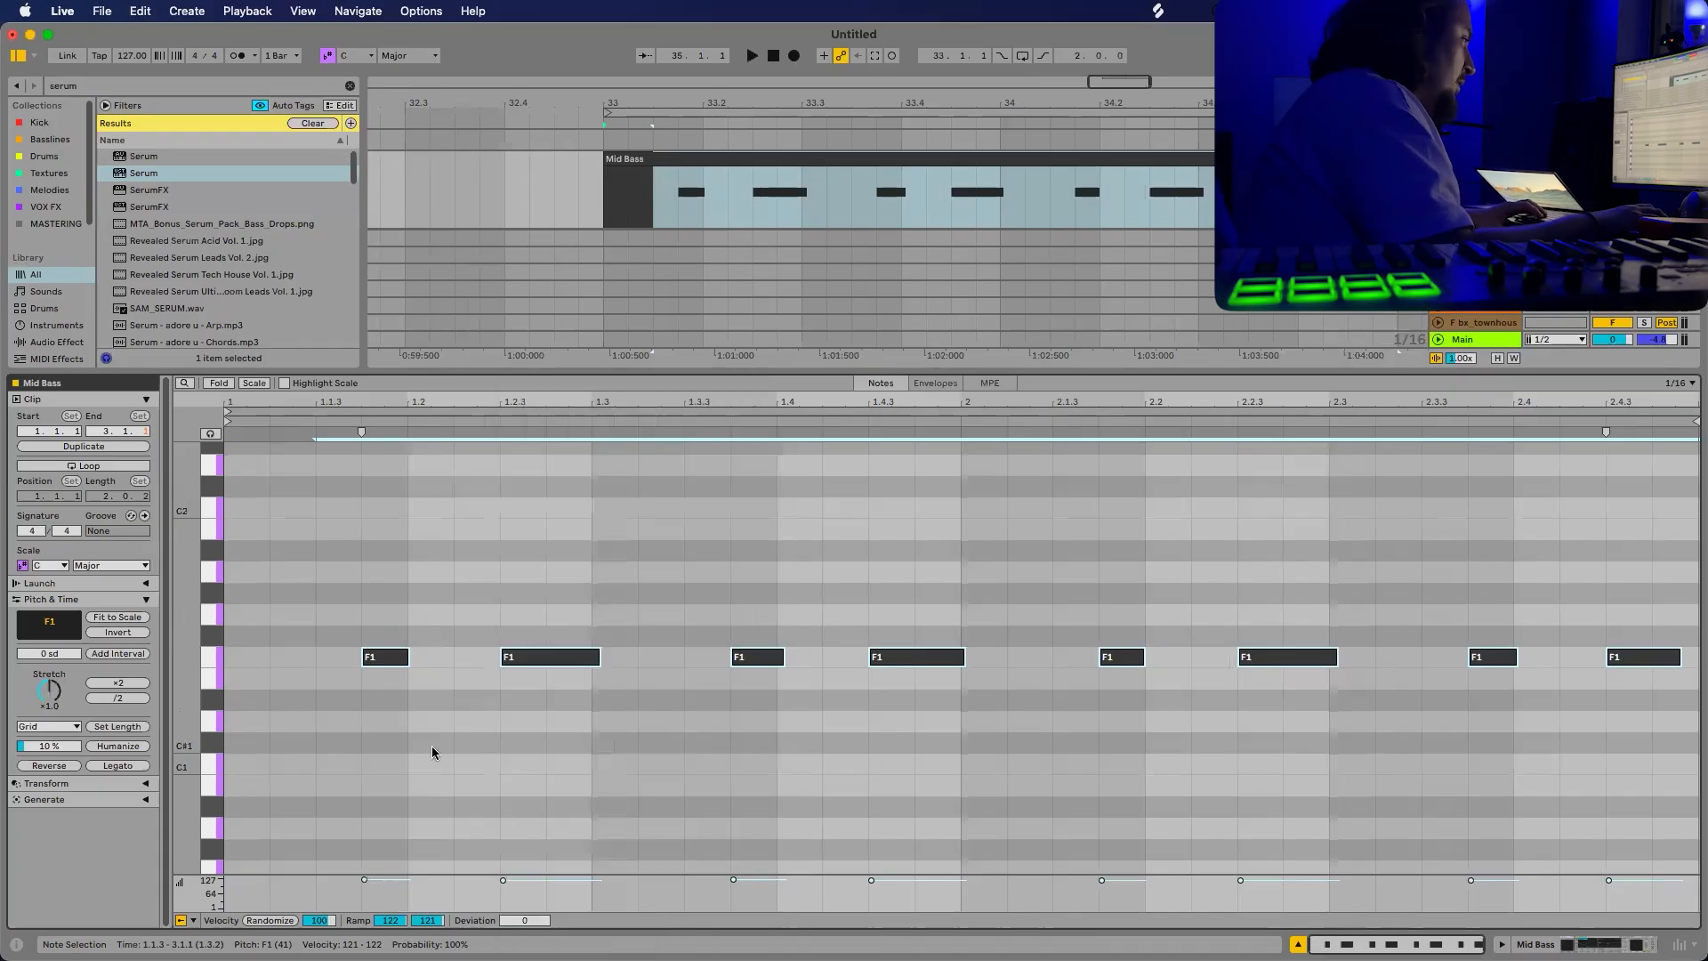
click(411, 672)
key(space)
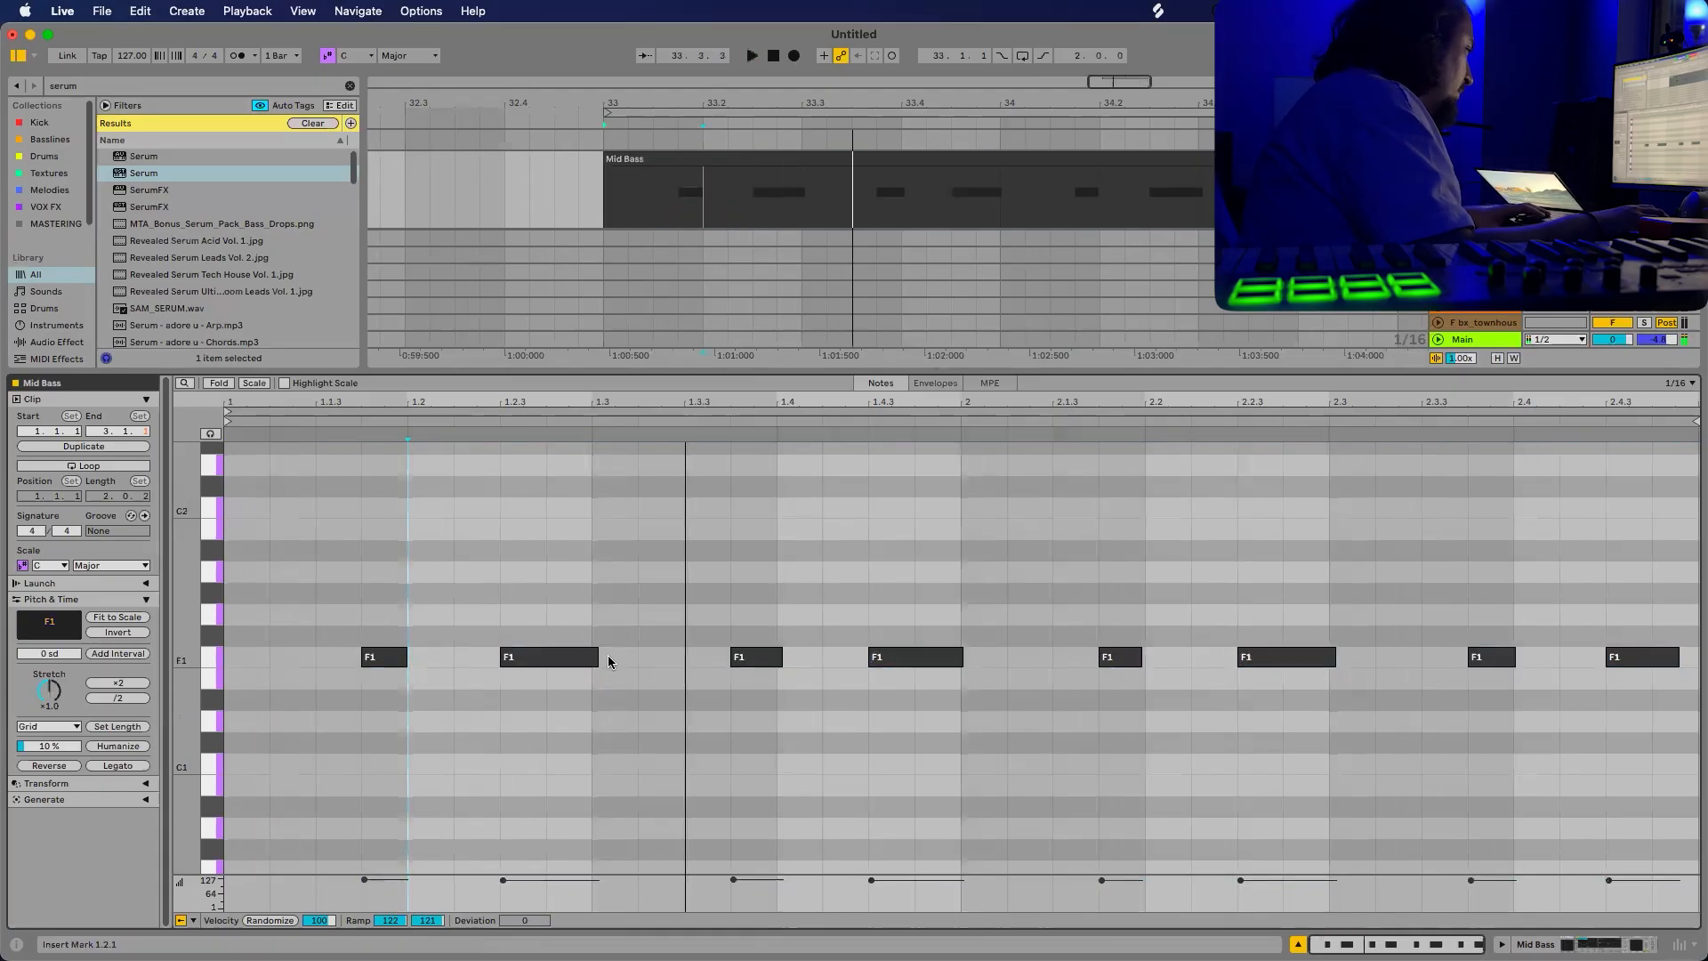
Resize the F1 notes at 1.1.4 and 1.2.3 to two sixteenths each while checking them in playback.
drag(402, 656, 590, 657)
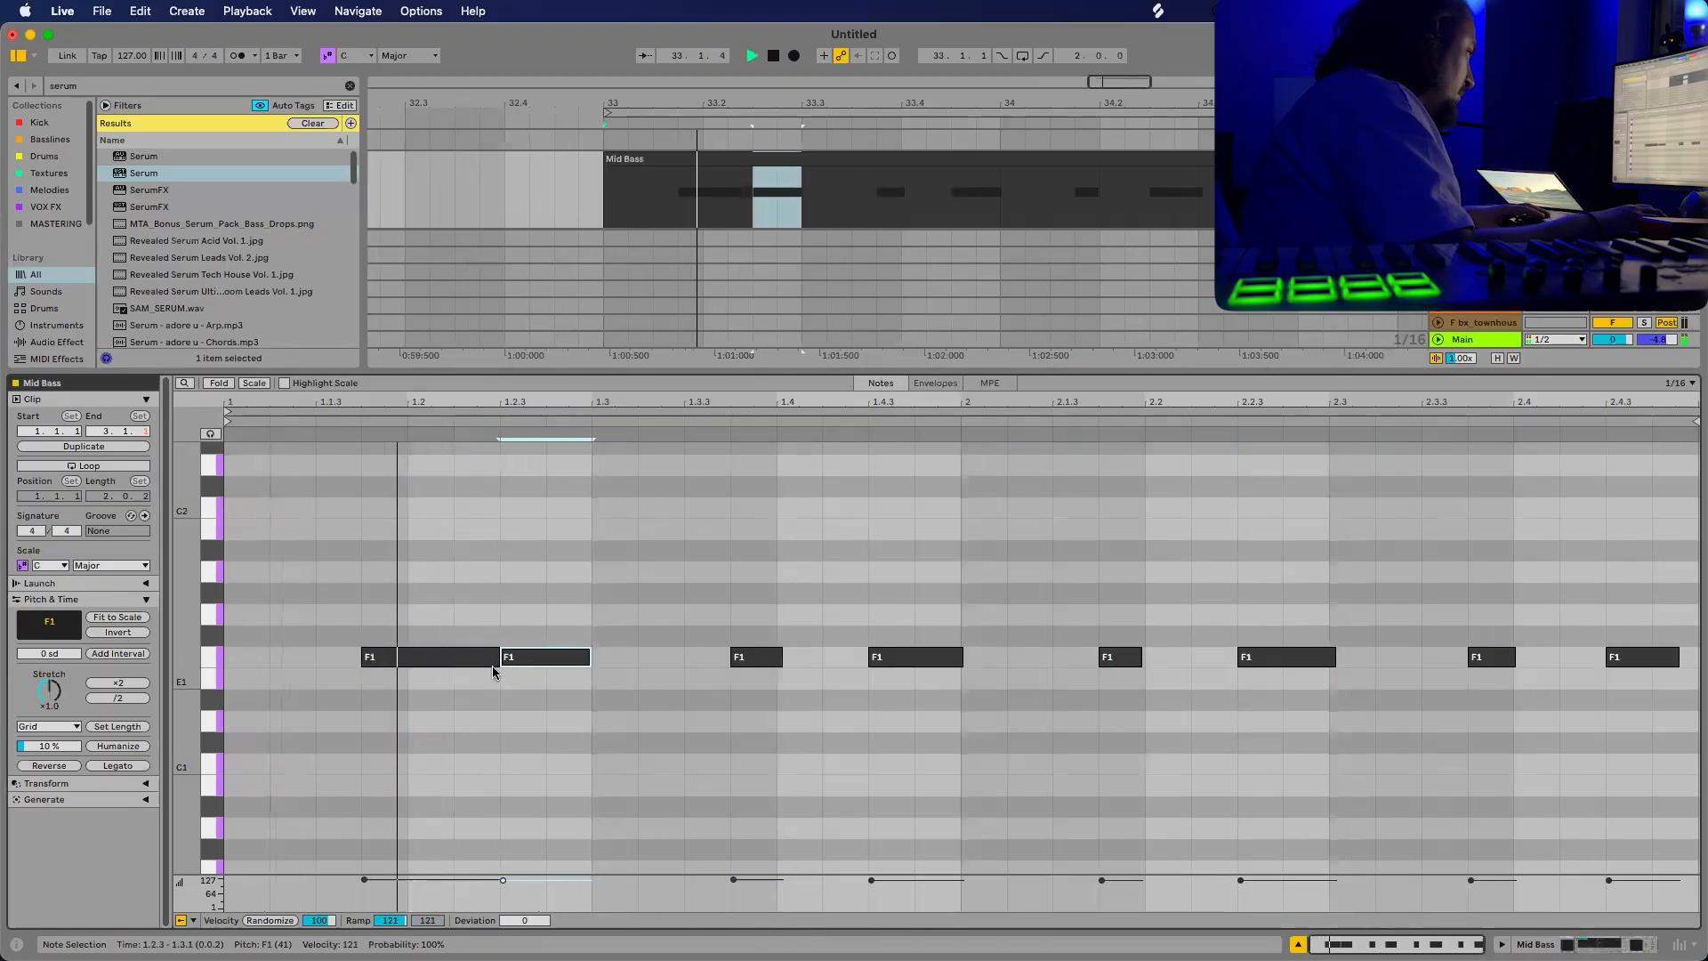
key(space)
drag(497, 661, 452, 666)
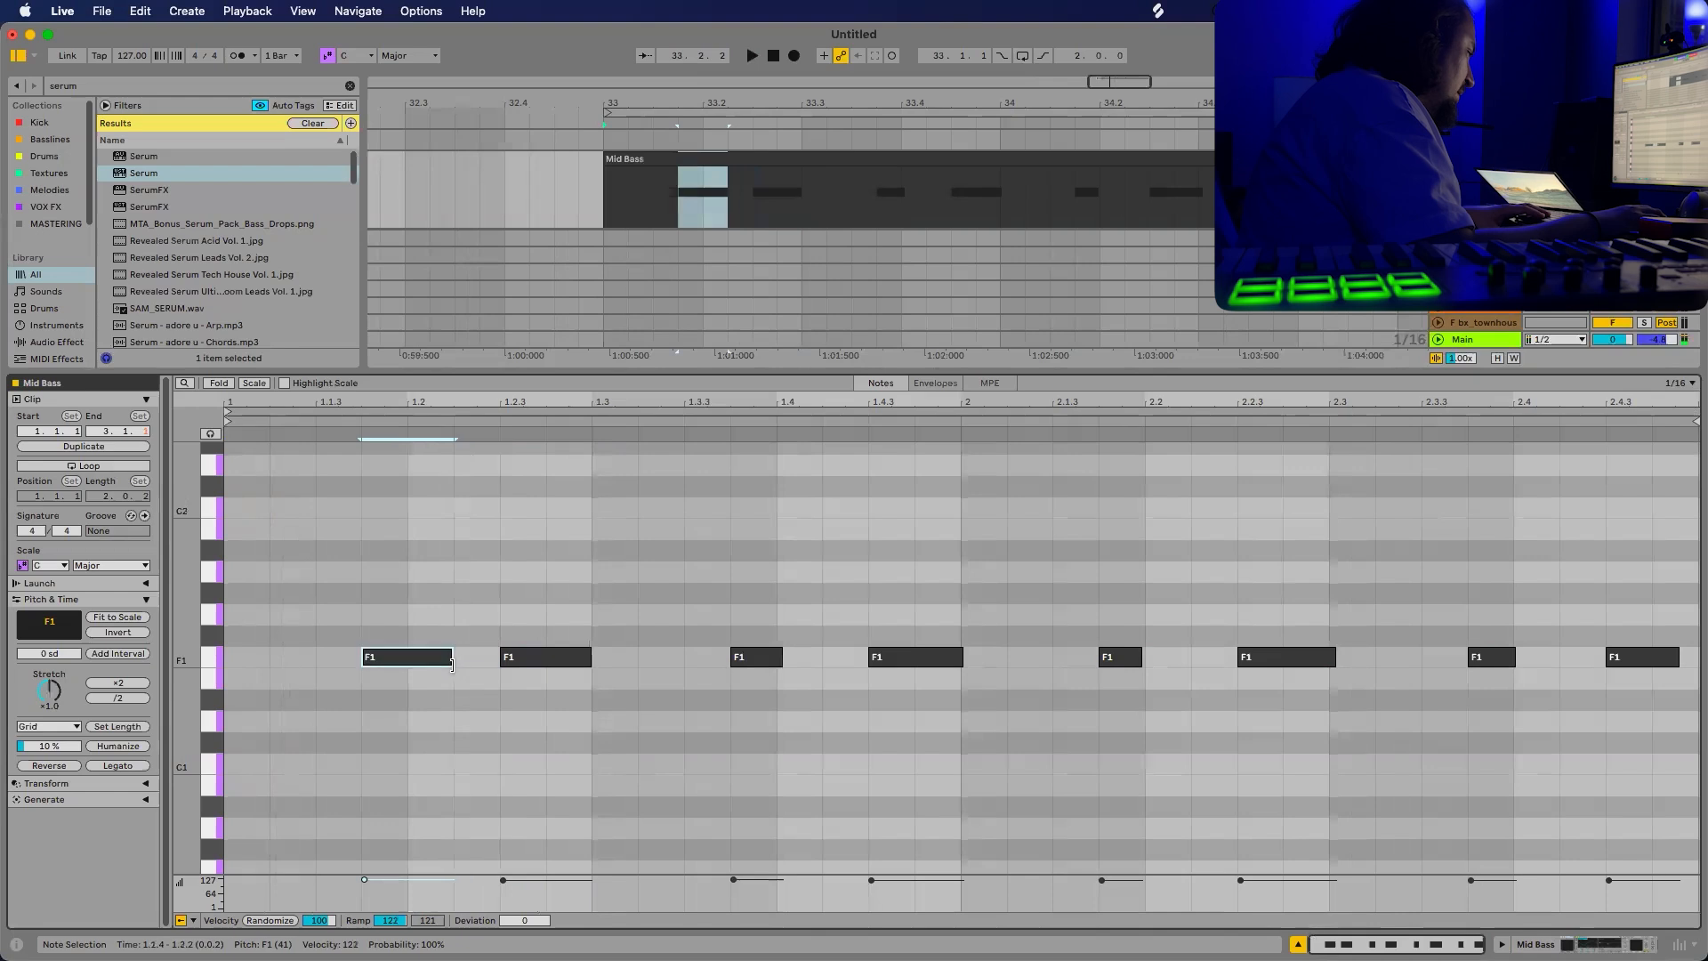
key(space)
key(space)
click(589, 657)
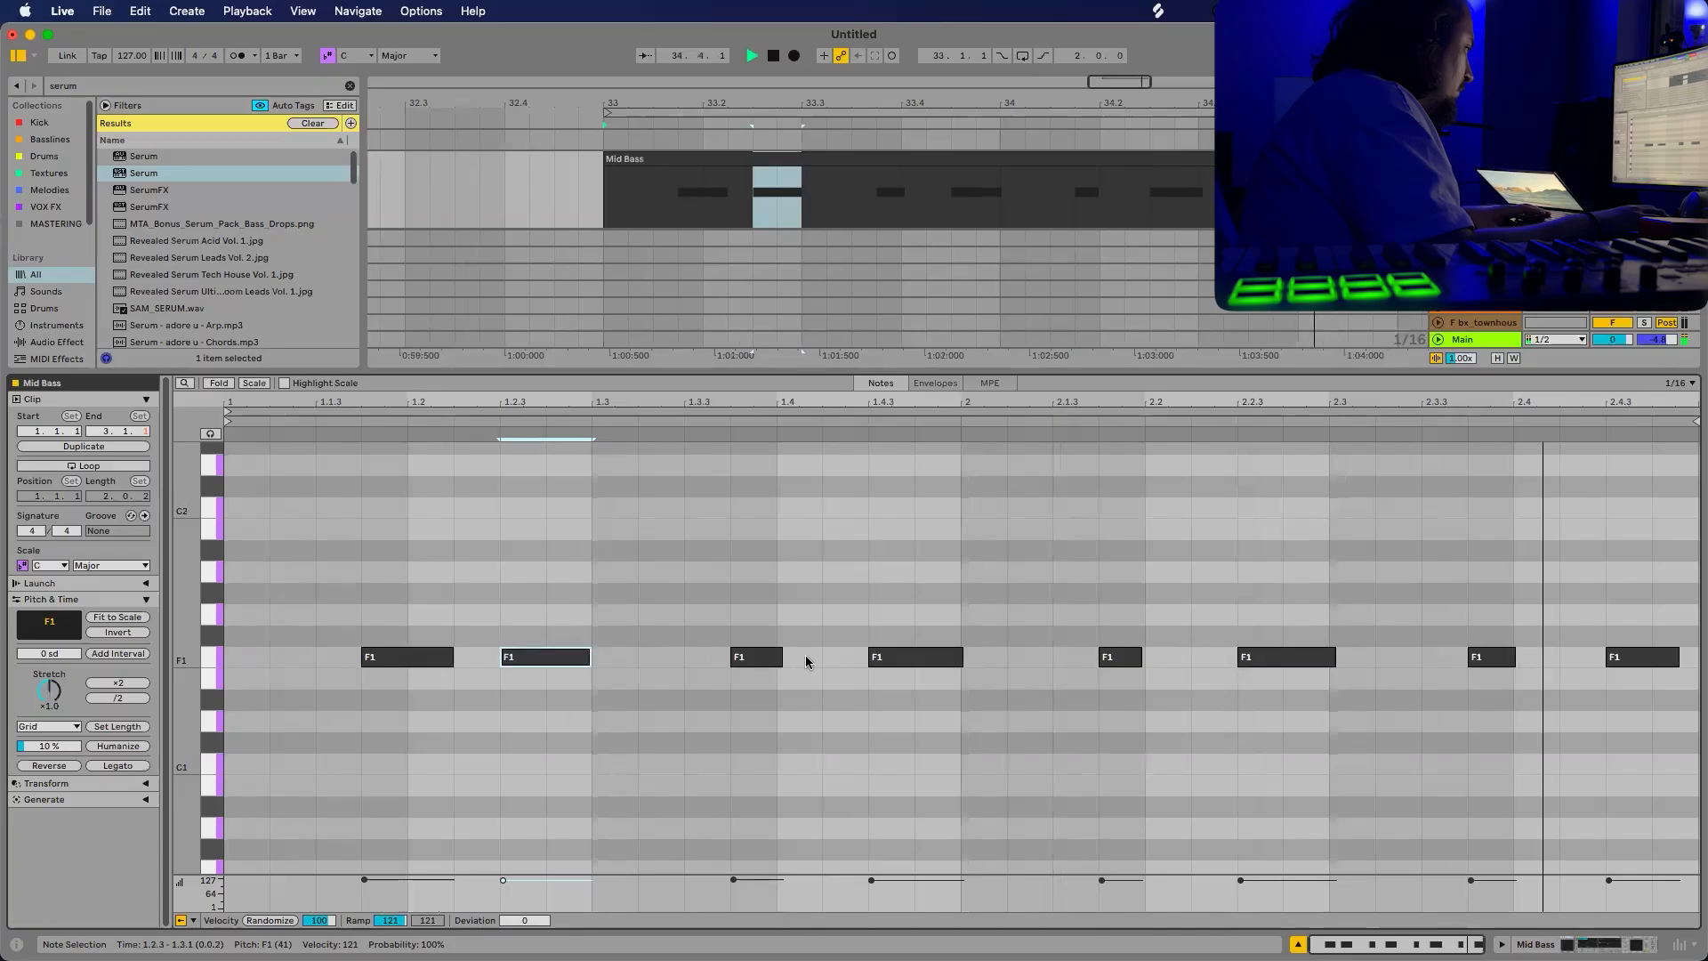
Match the remaining F1 notes, from 1.3.4 through 2.4.3, to the same length of about two sixteenths each.
drag(782, 658, 824, 663)
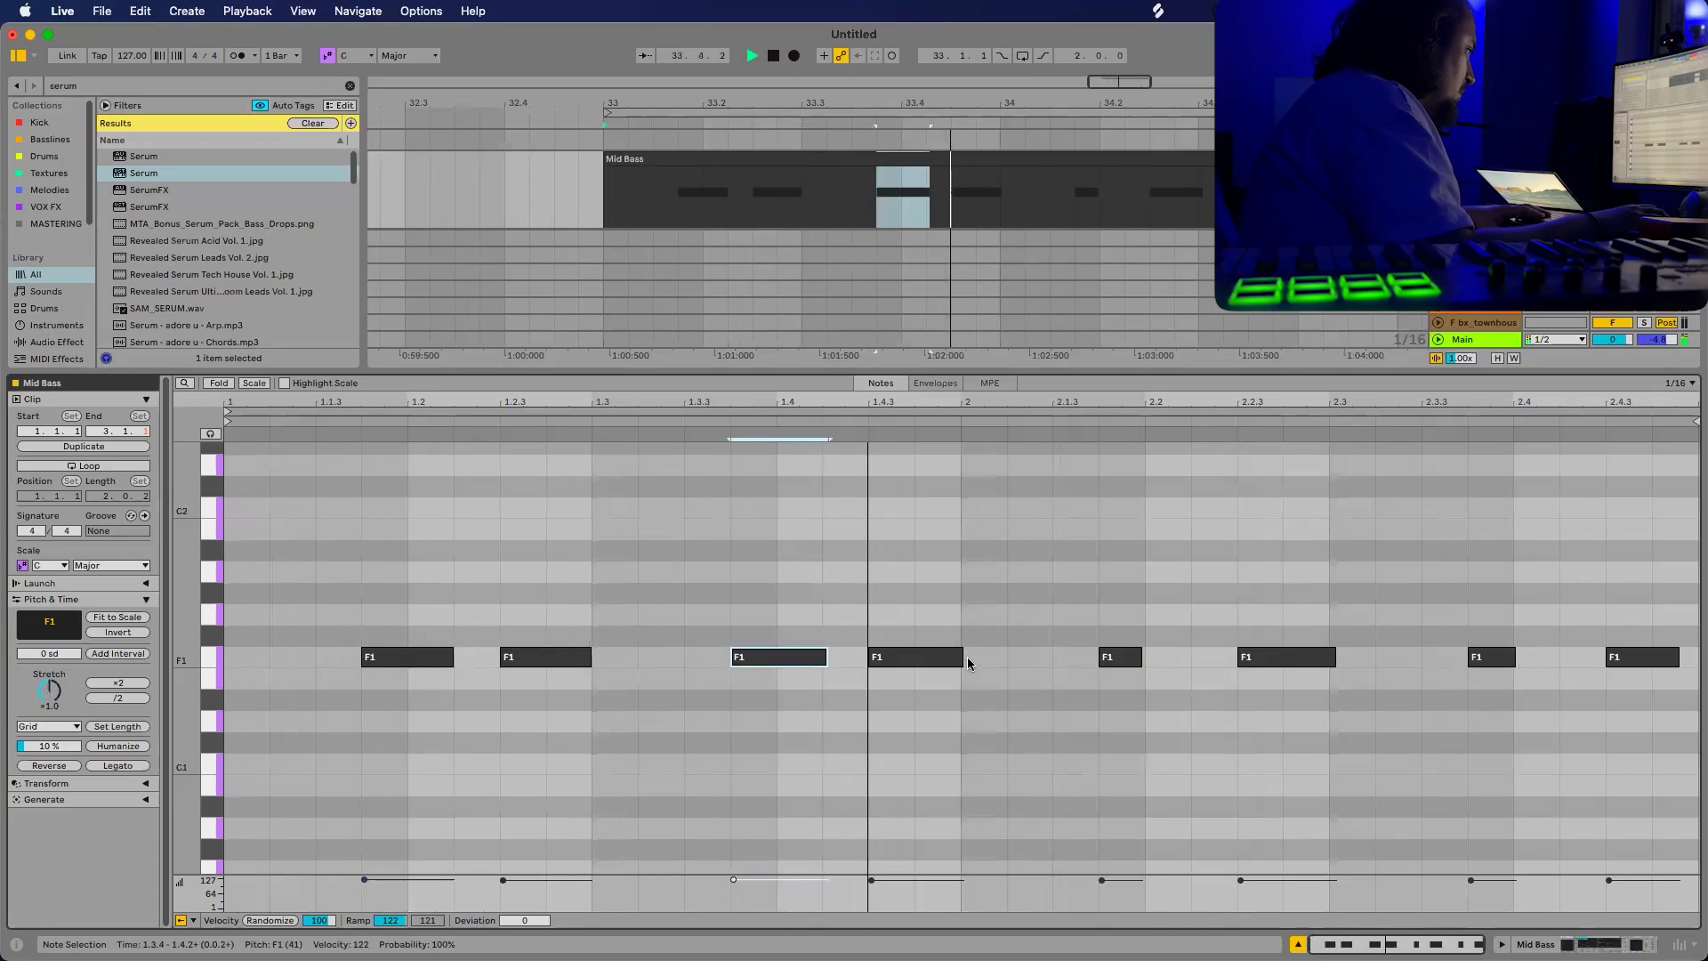
drag(1142, 658, 1187, 666)
drag(1334, 659, 1324, 654)
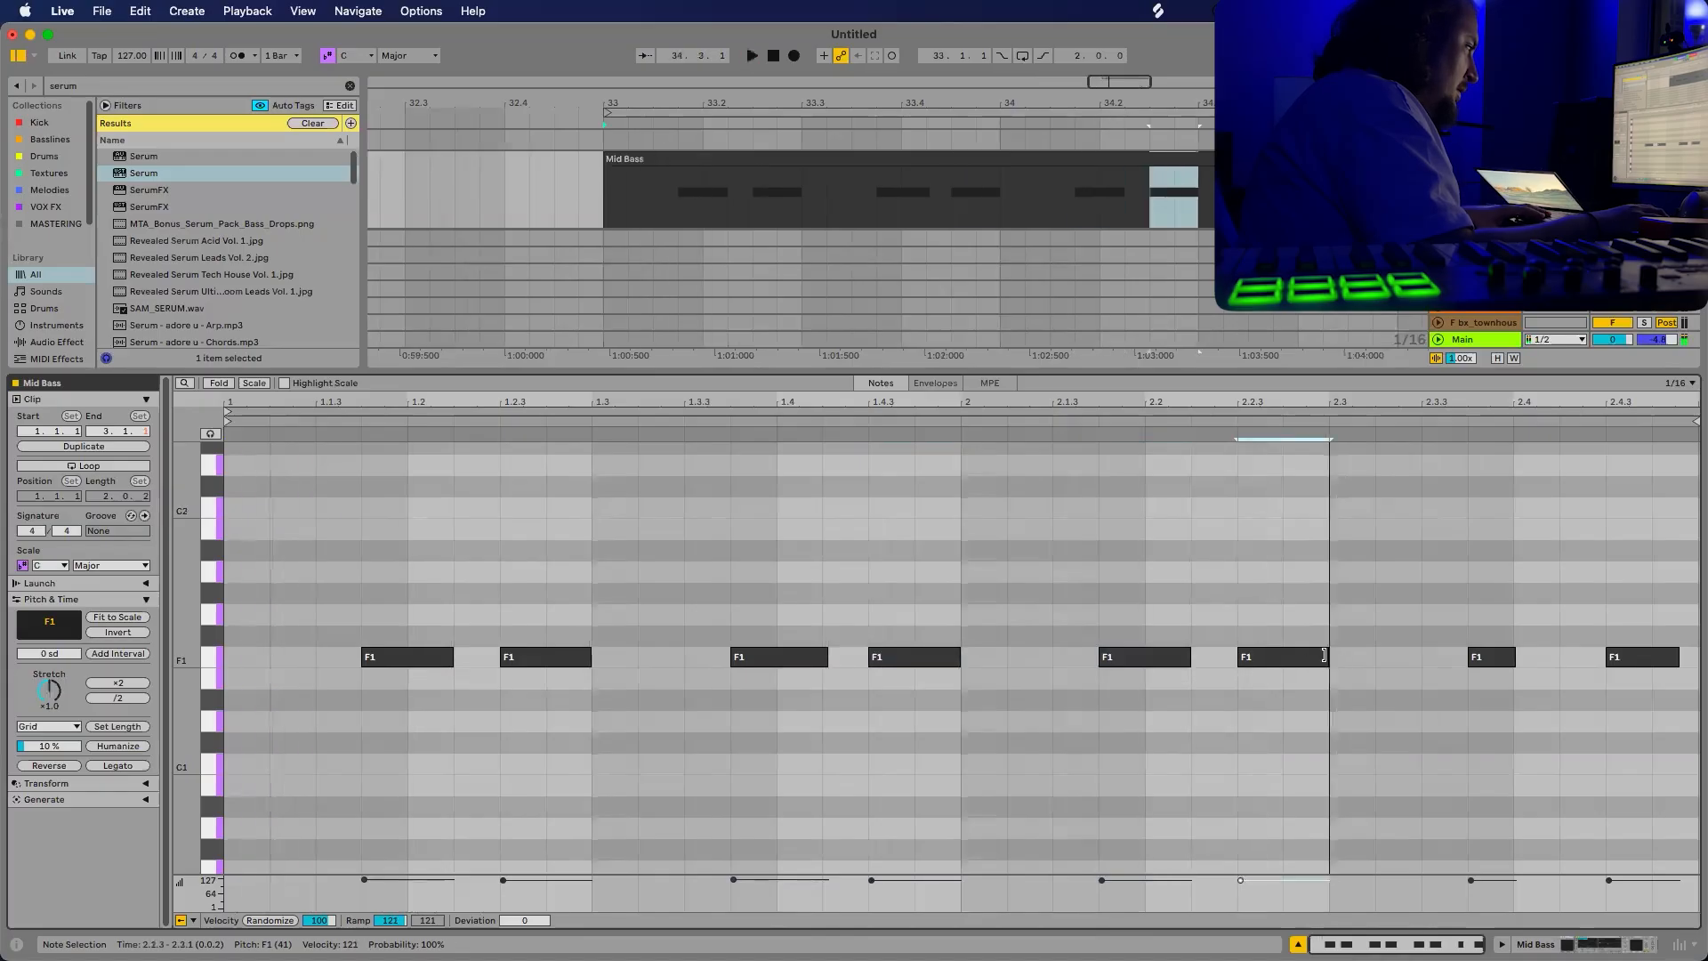
drag(1516, 656, 1553, 659)
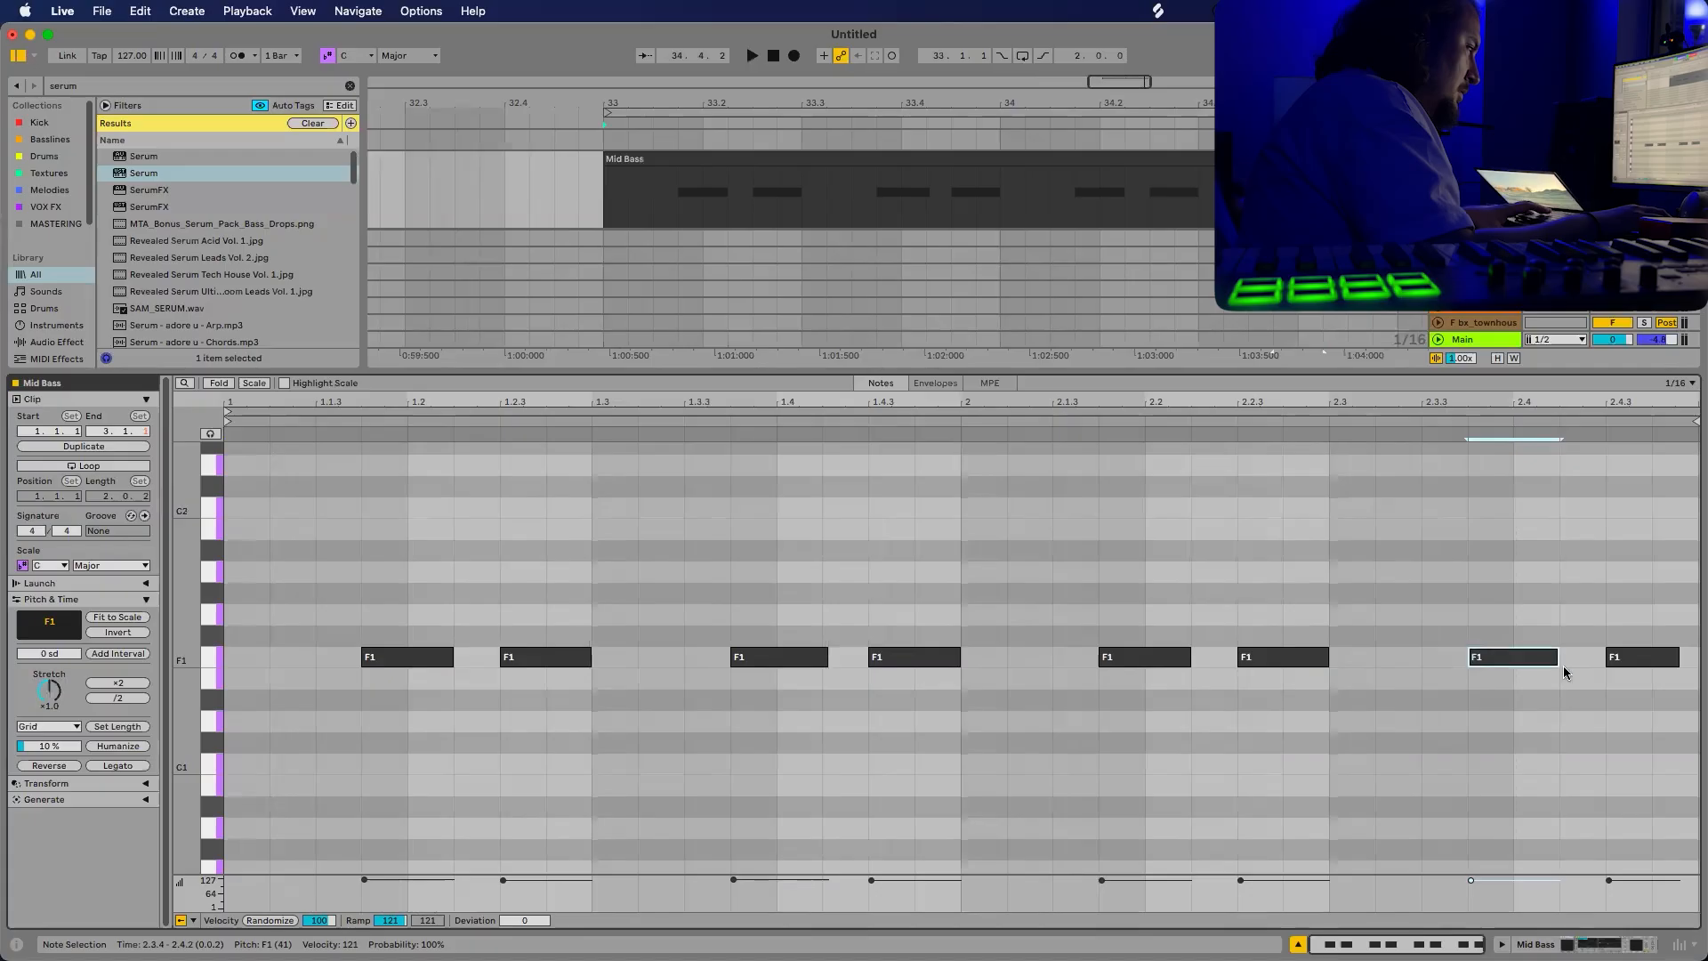
drag(1678, 656, 1695, 657)
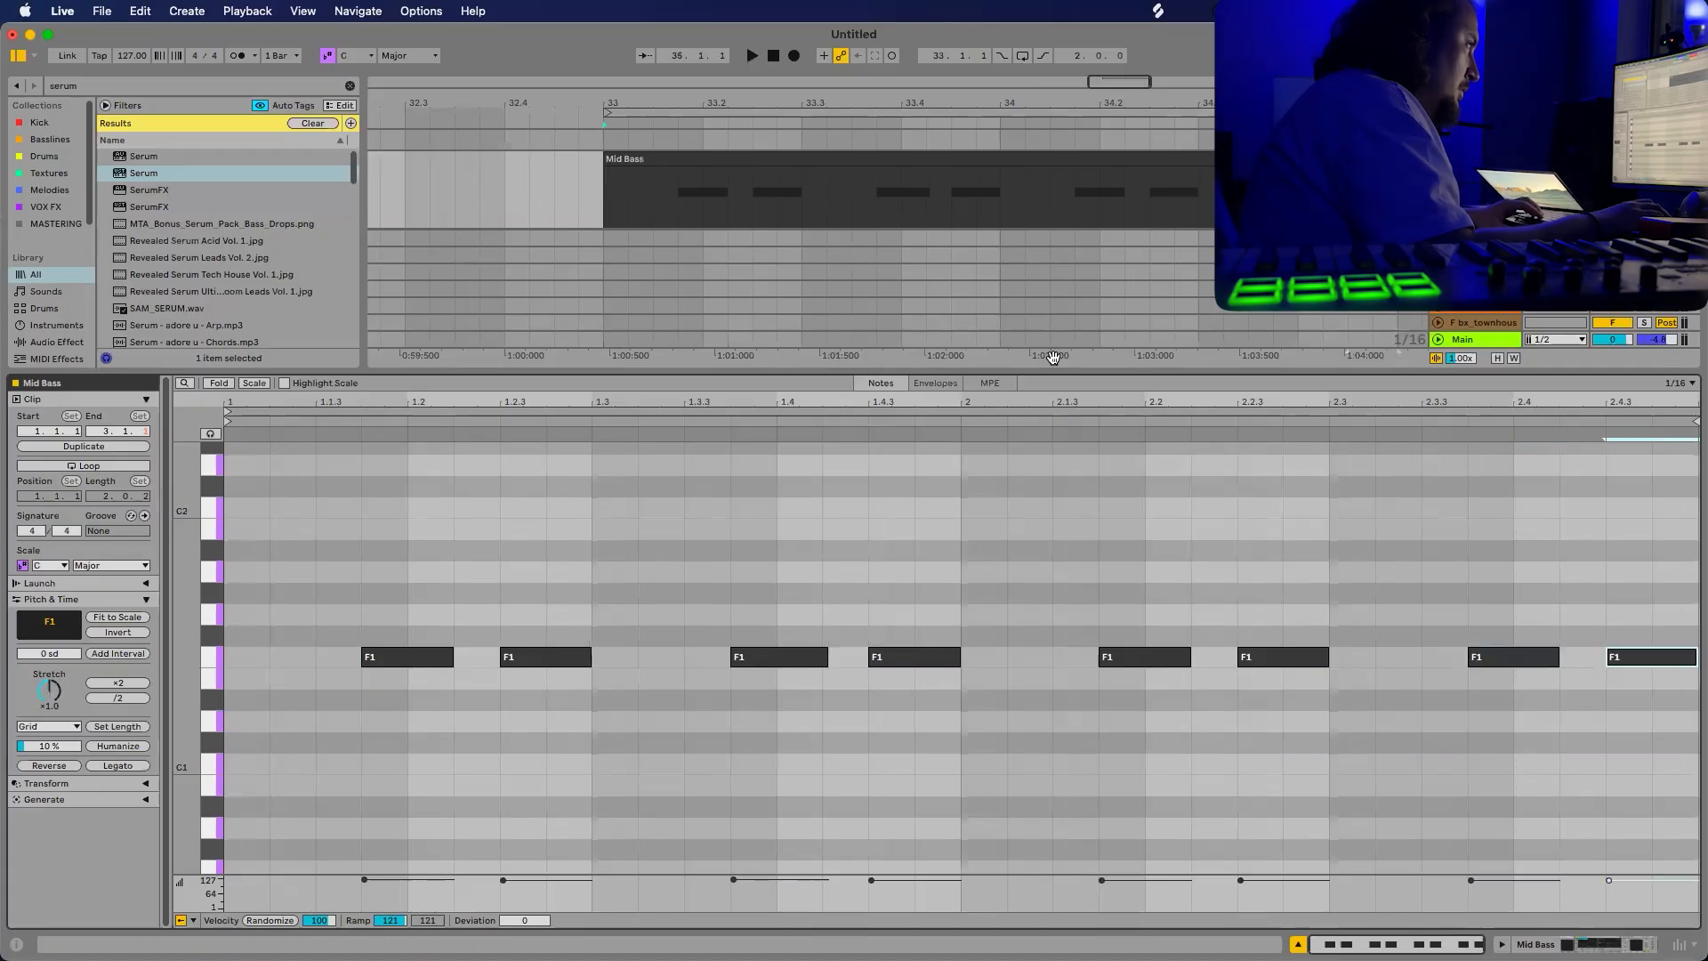
Add an F1 note at 1.1.1, two sixteenths long, with velocity 127.
scroll(1229, 193, down, 3)
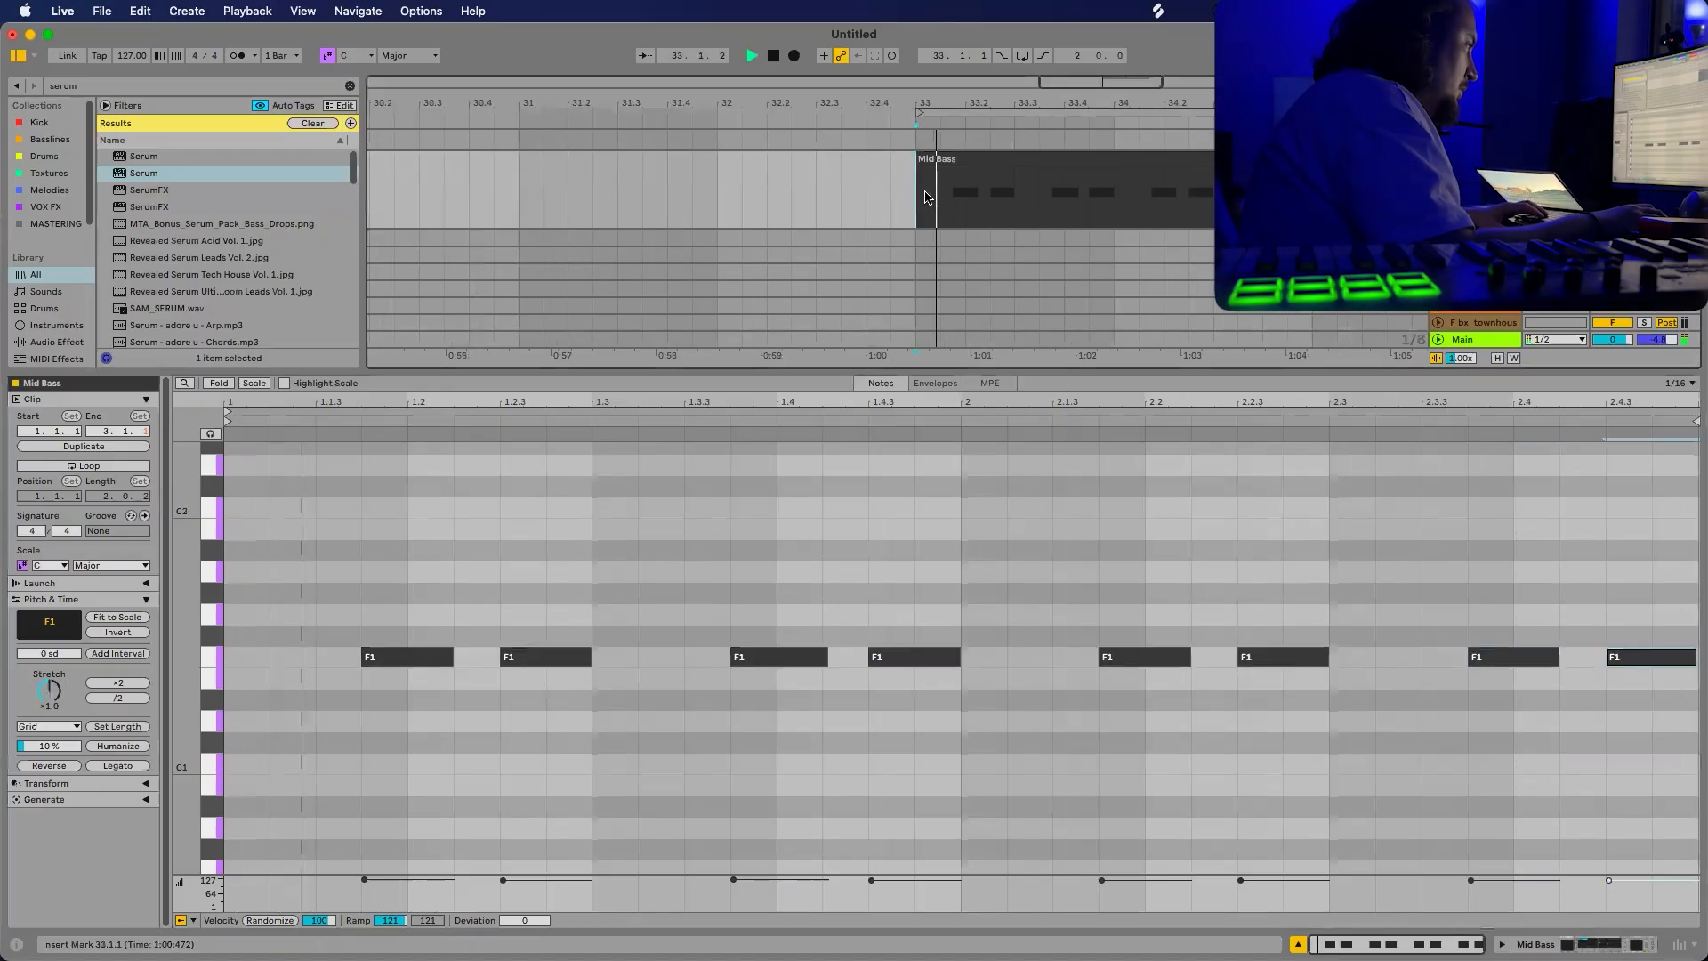
double_click(234, 658)
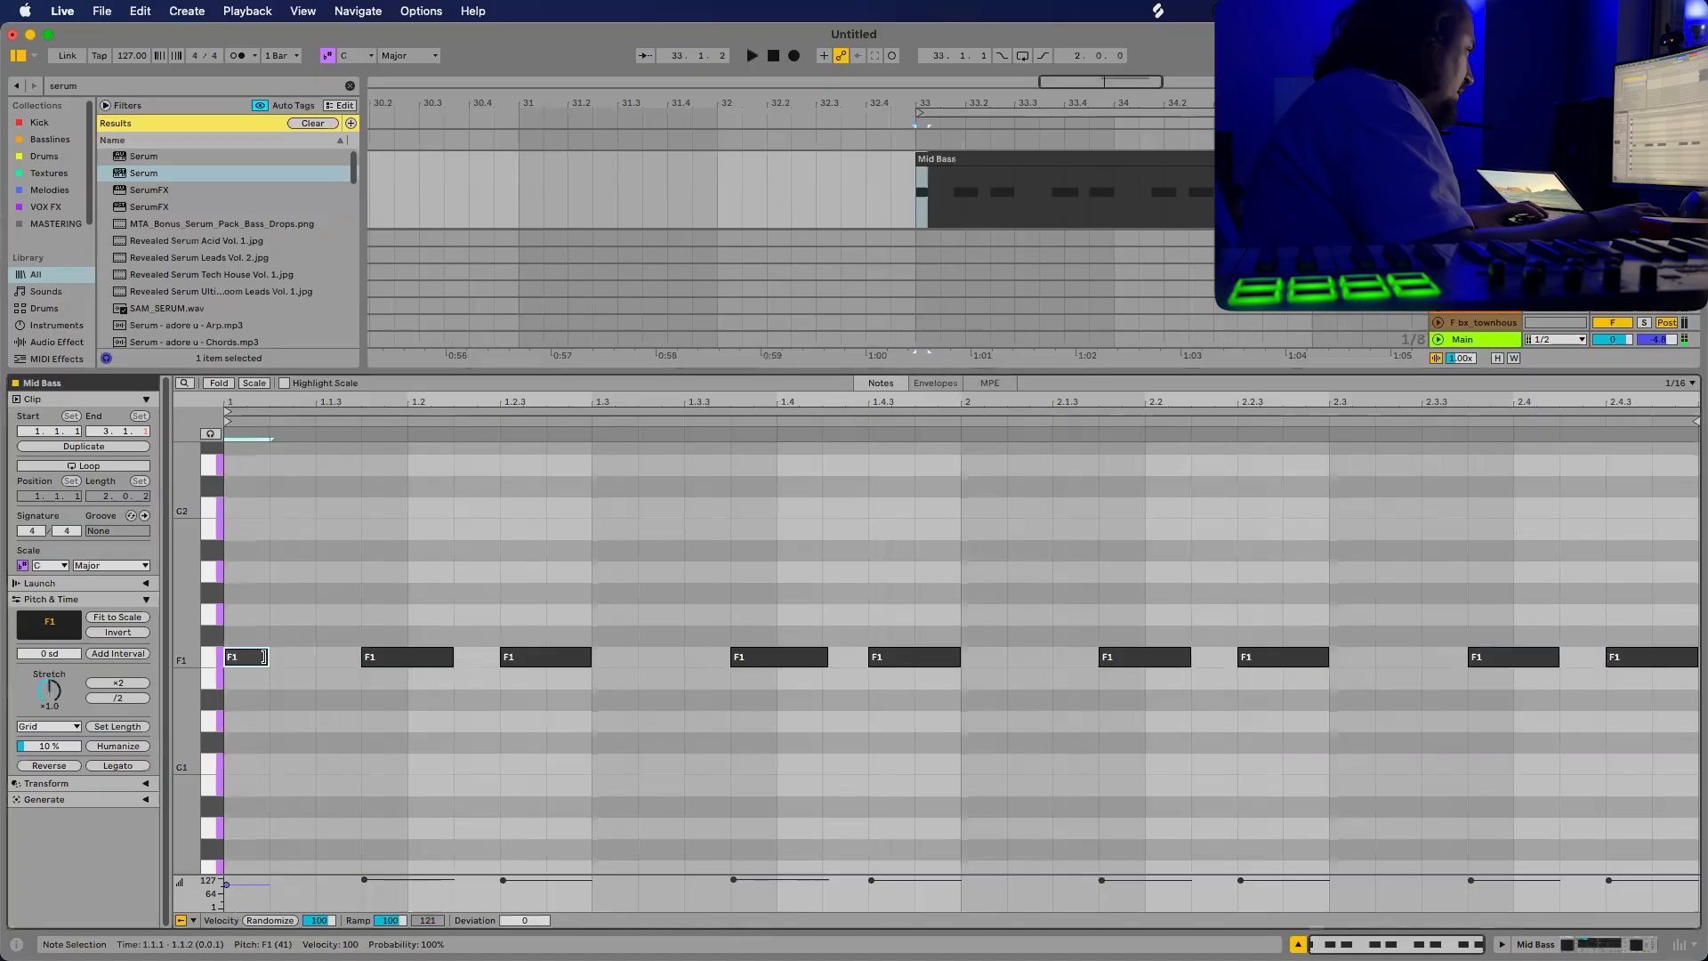
drag(270, 657, 334, 656)
drag(227, 885, 230, 872)
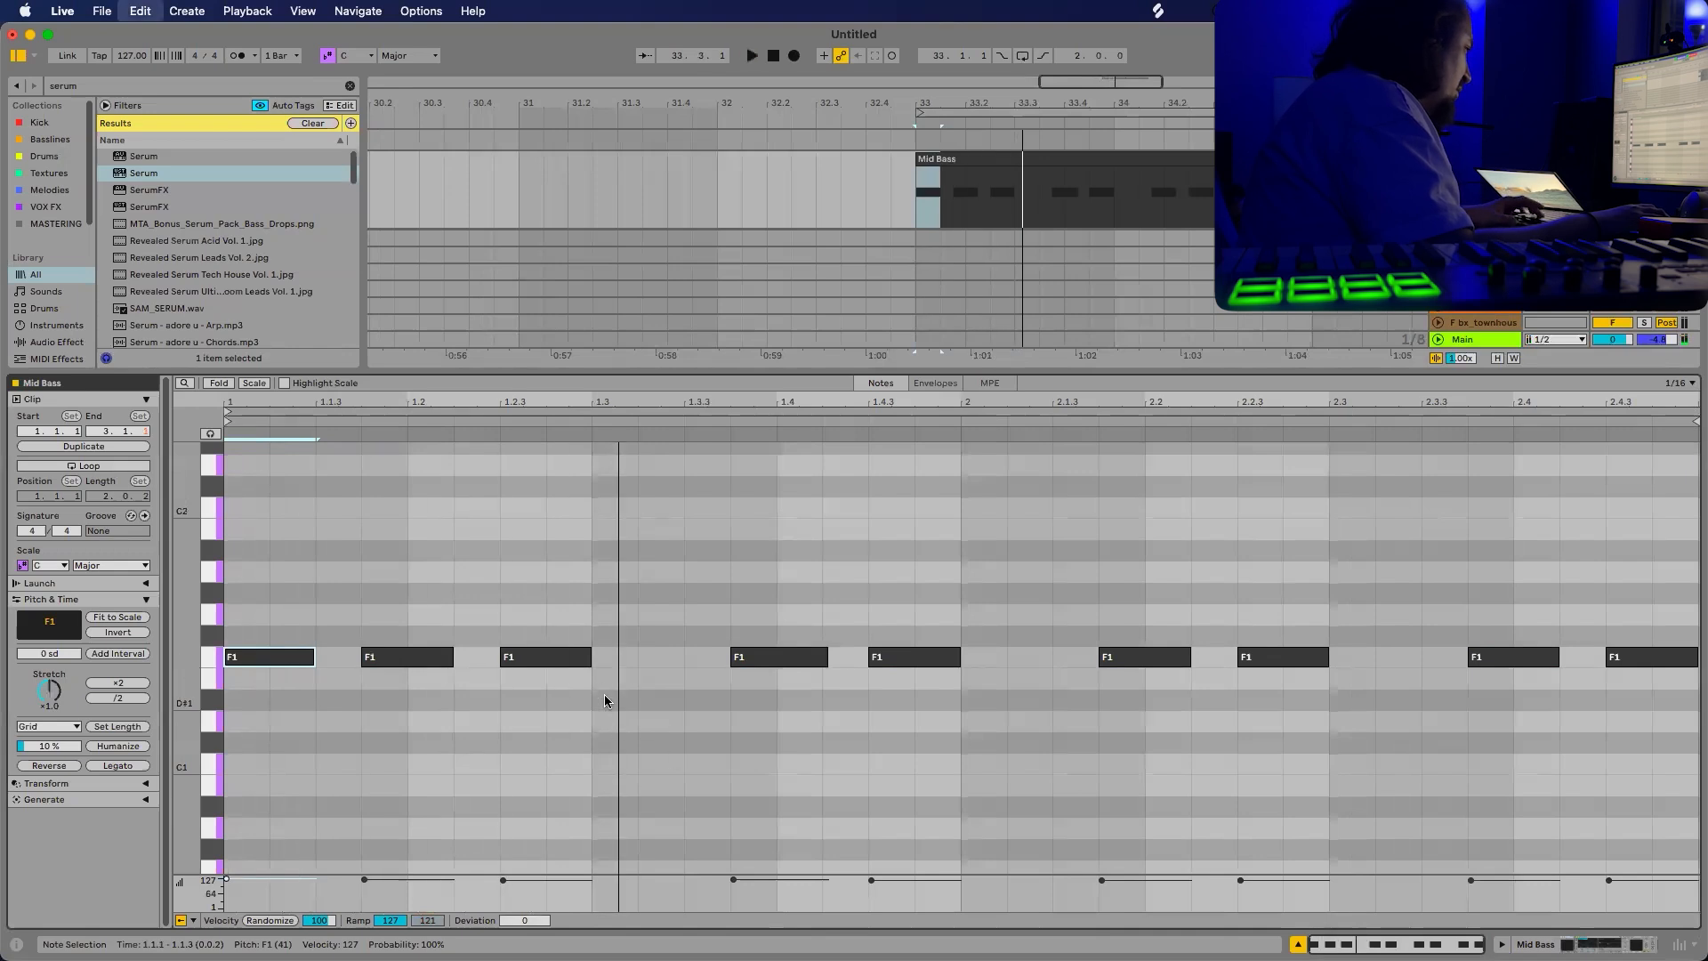
Add matching F1 notes at 1.3.1, 2.1.1 and 2.3.1, and play the pattern back.
double_click(597, 658)
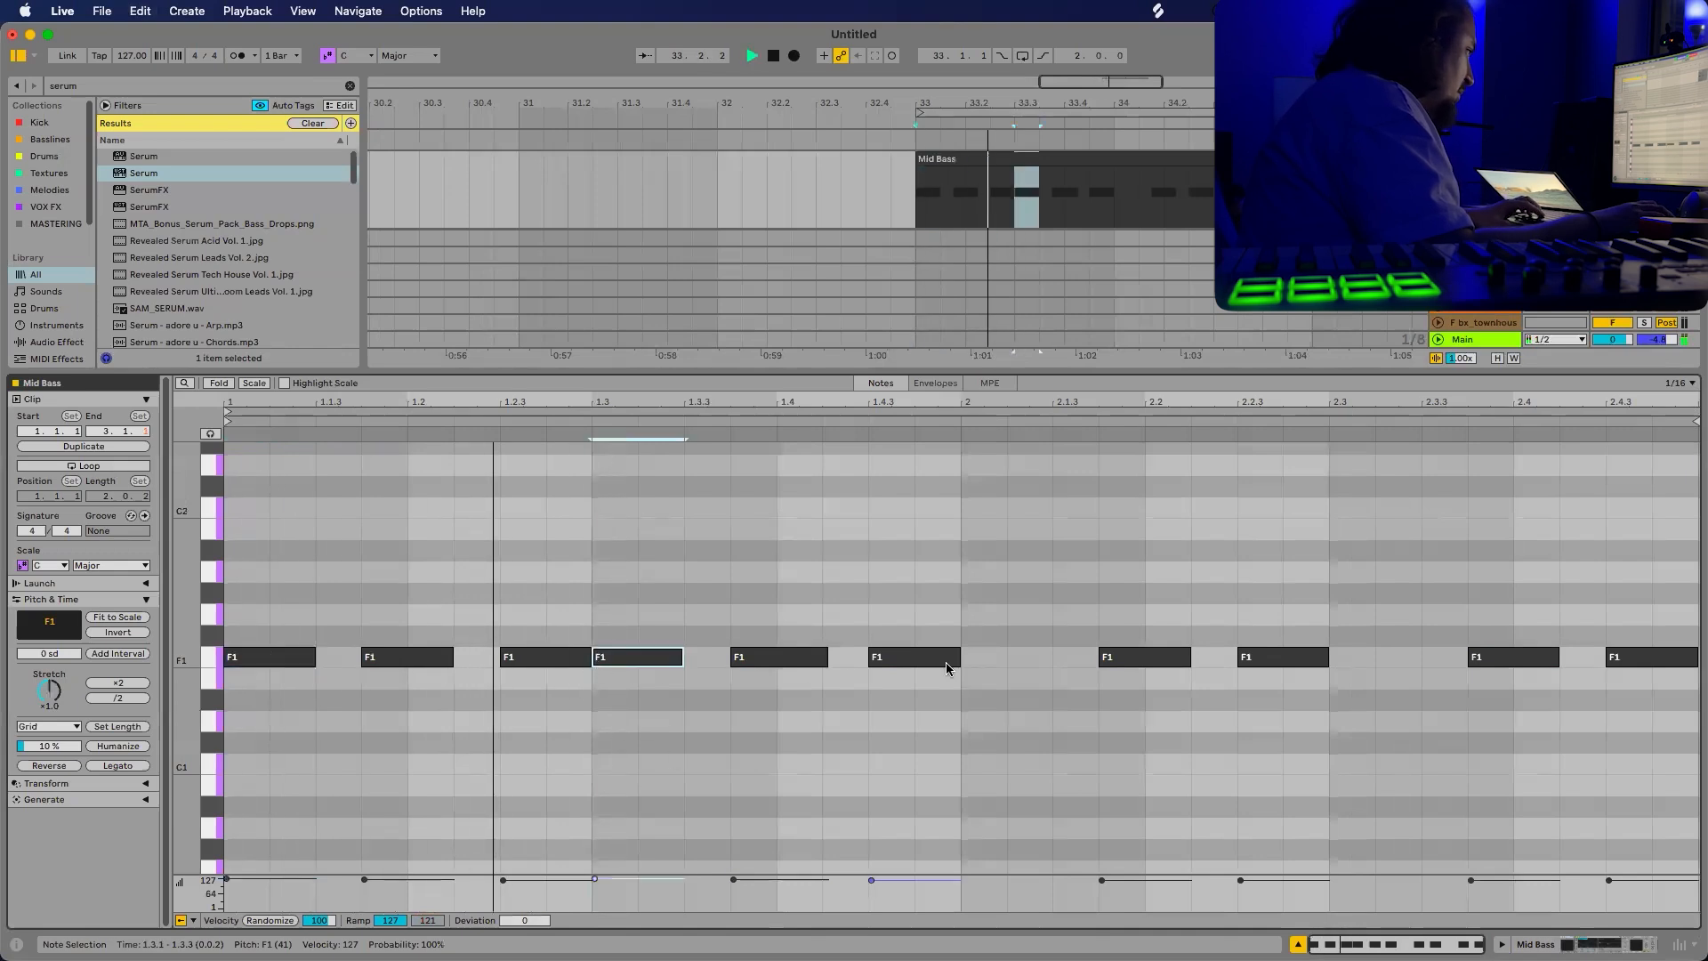
double_click(975, 655)
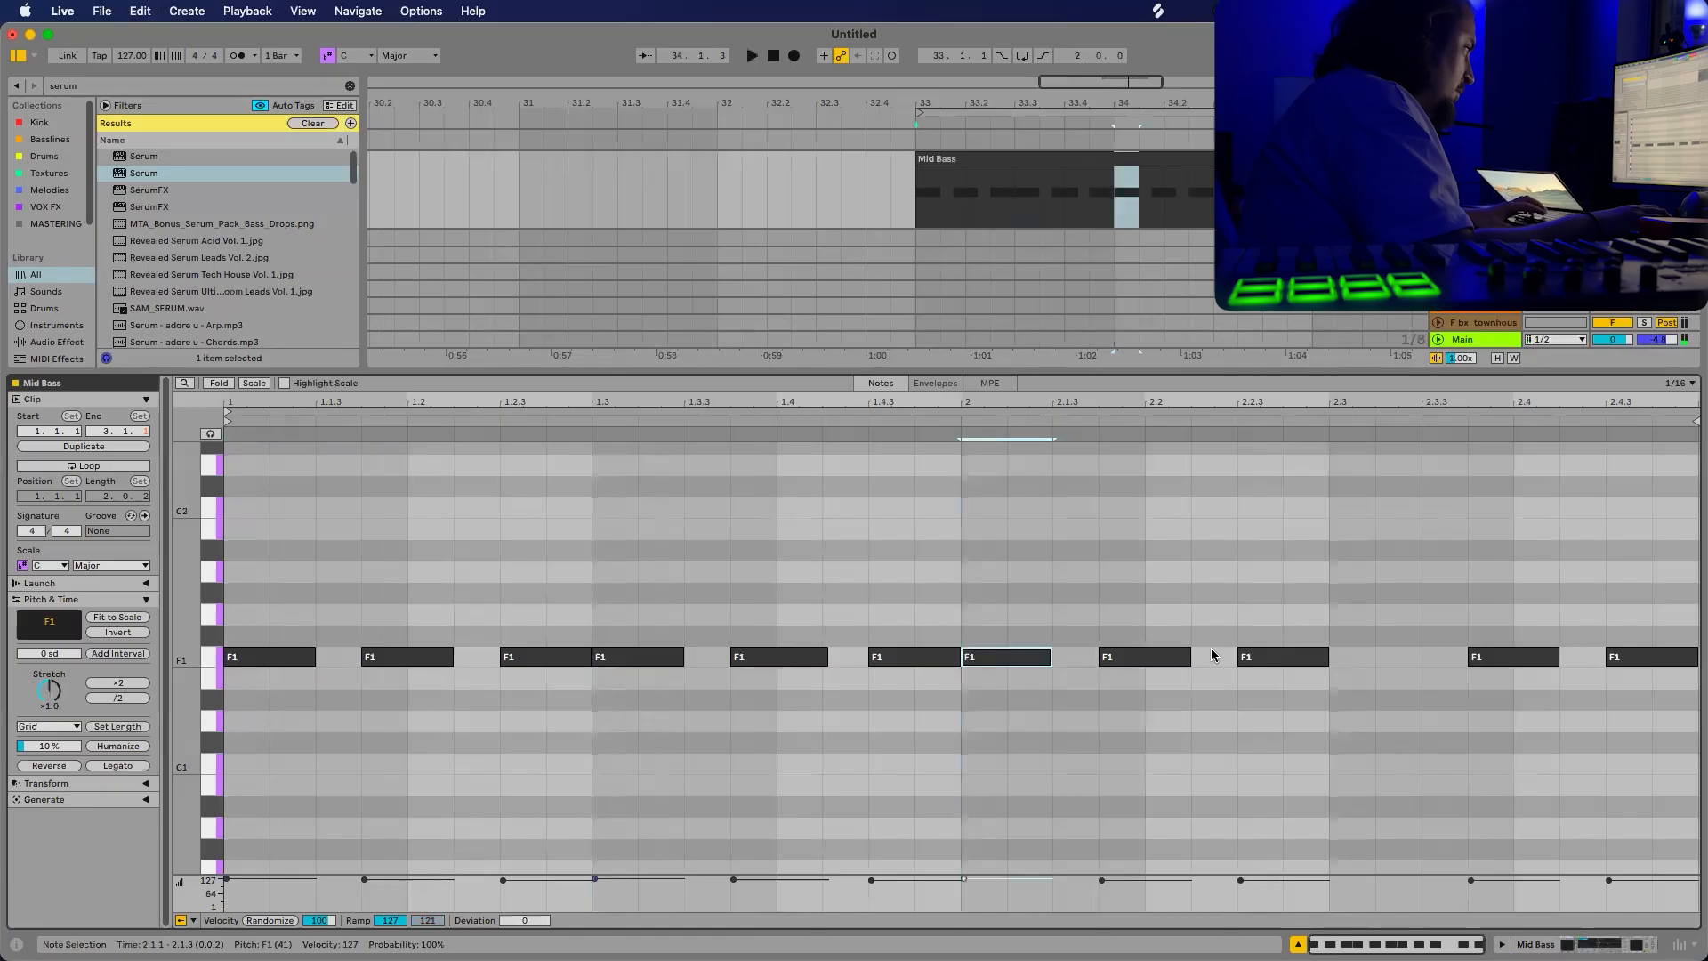
double_click(1345, 657)
key(space)
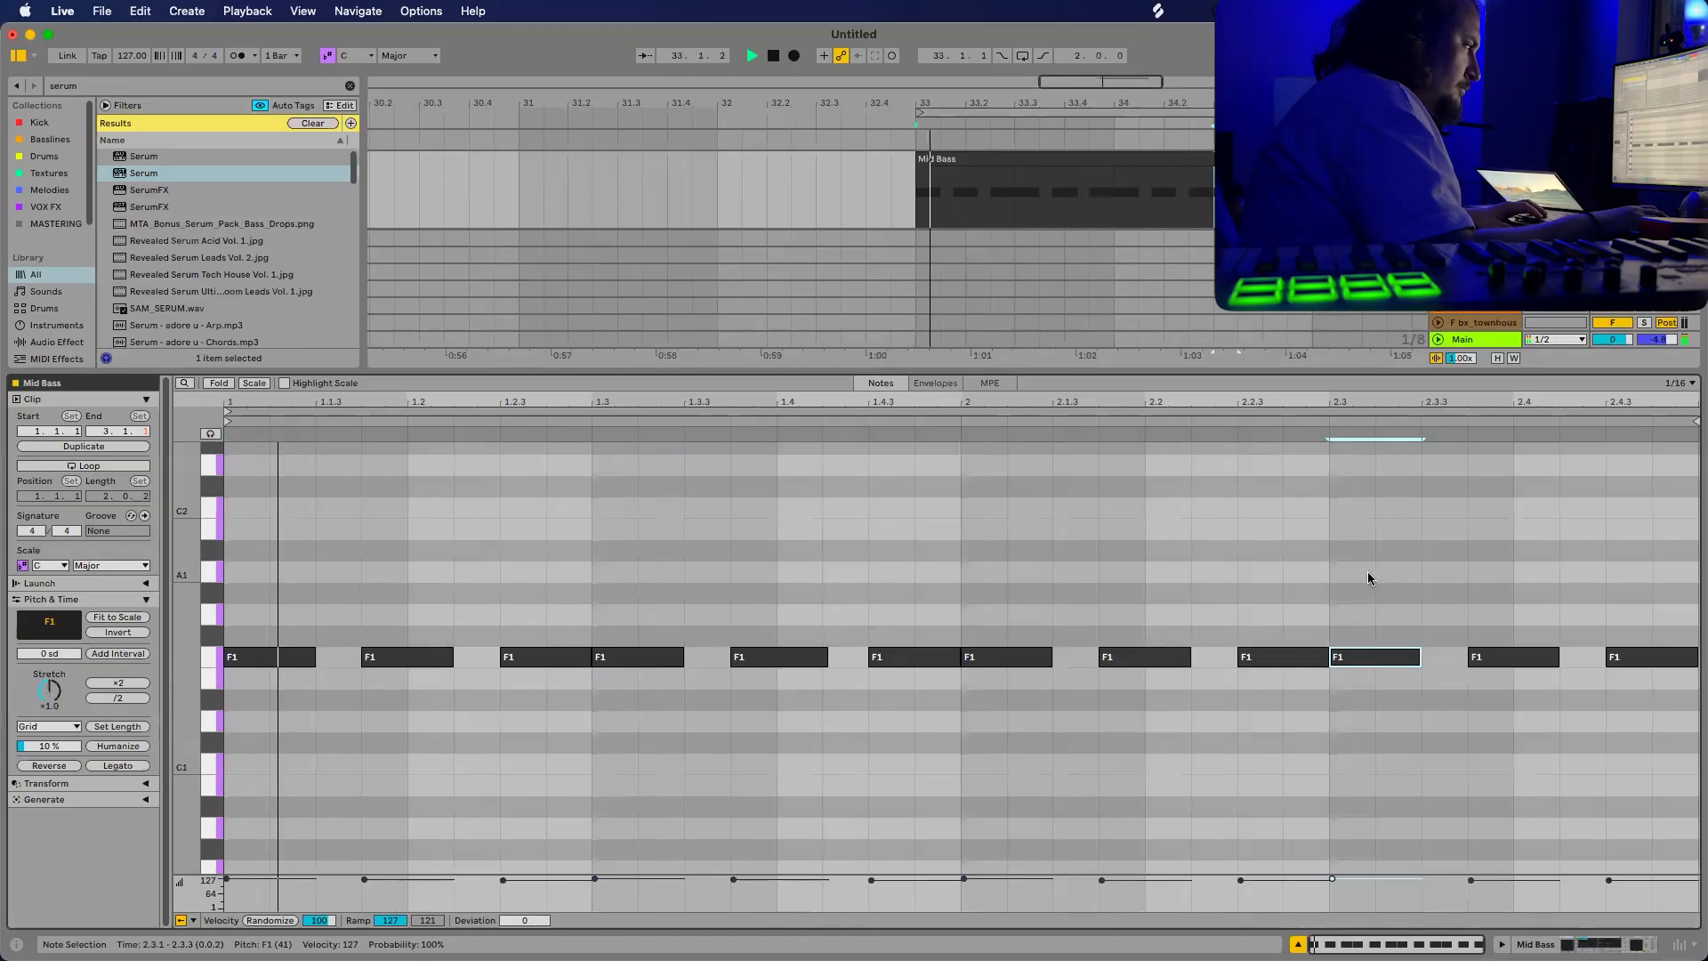
Split the F1 note at 2.3.1 into two halves and extend the second half to 2.3.4.
key(super+e)
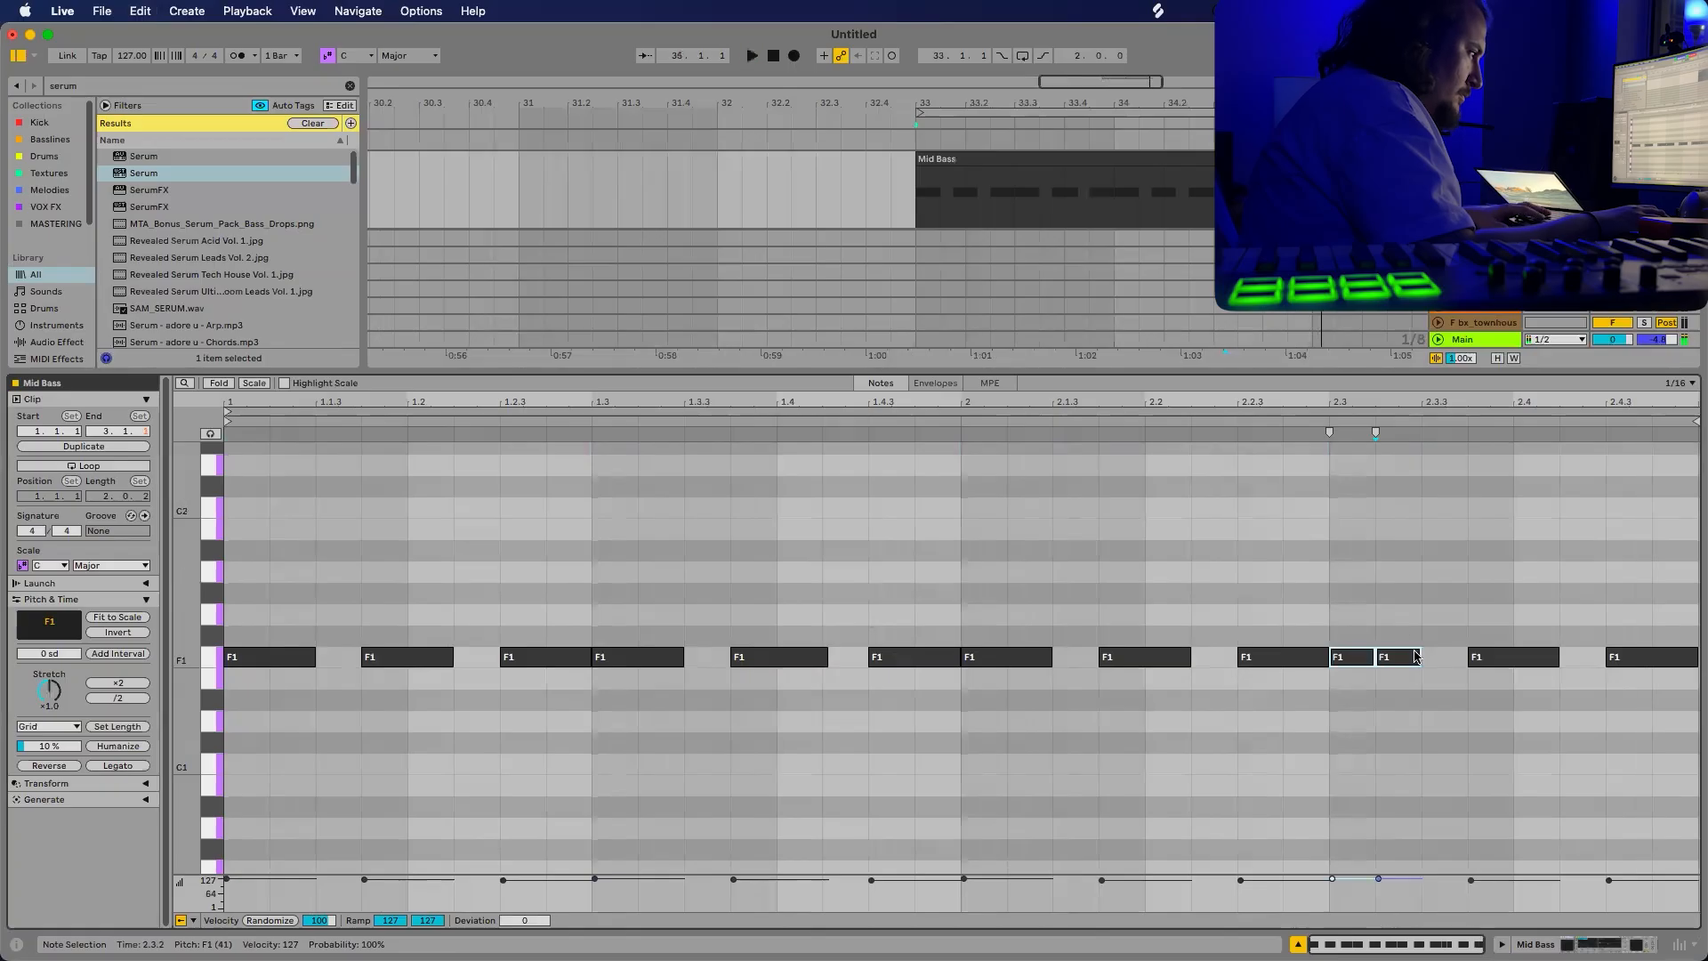
drag(1421, 658, 1467, 665)
Deactivate the short F1 note at 2.3.1 to audition the line without it, and delete that note.
click(1352, 657)
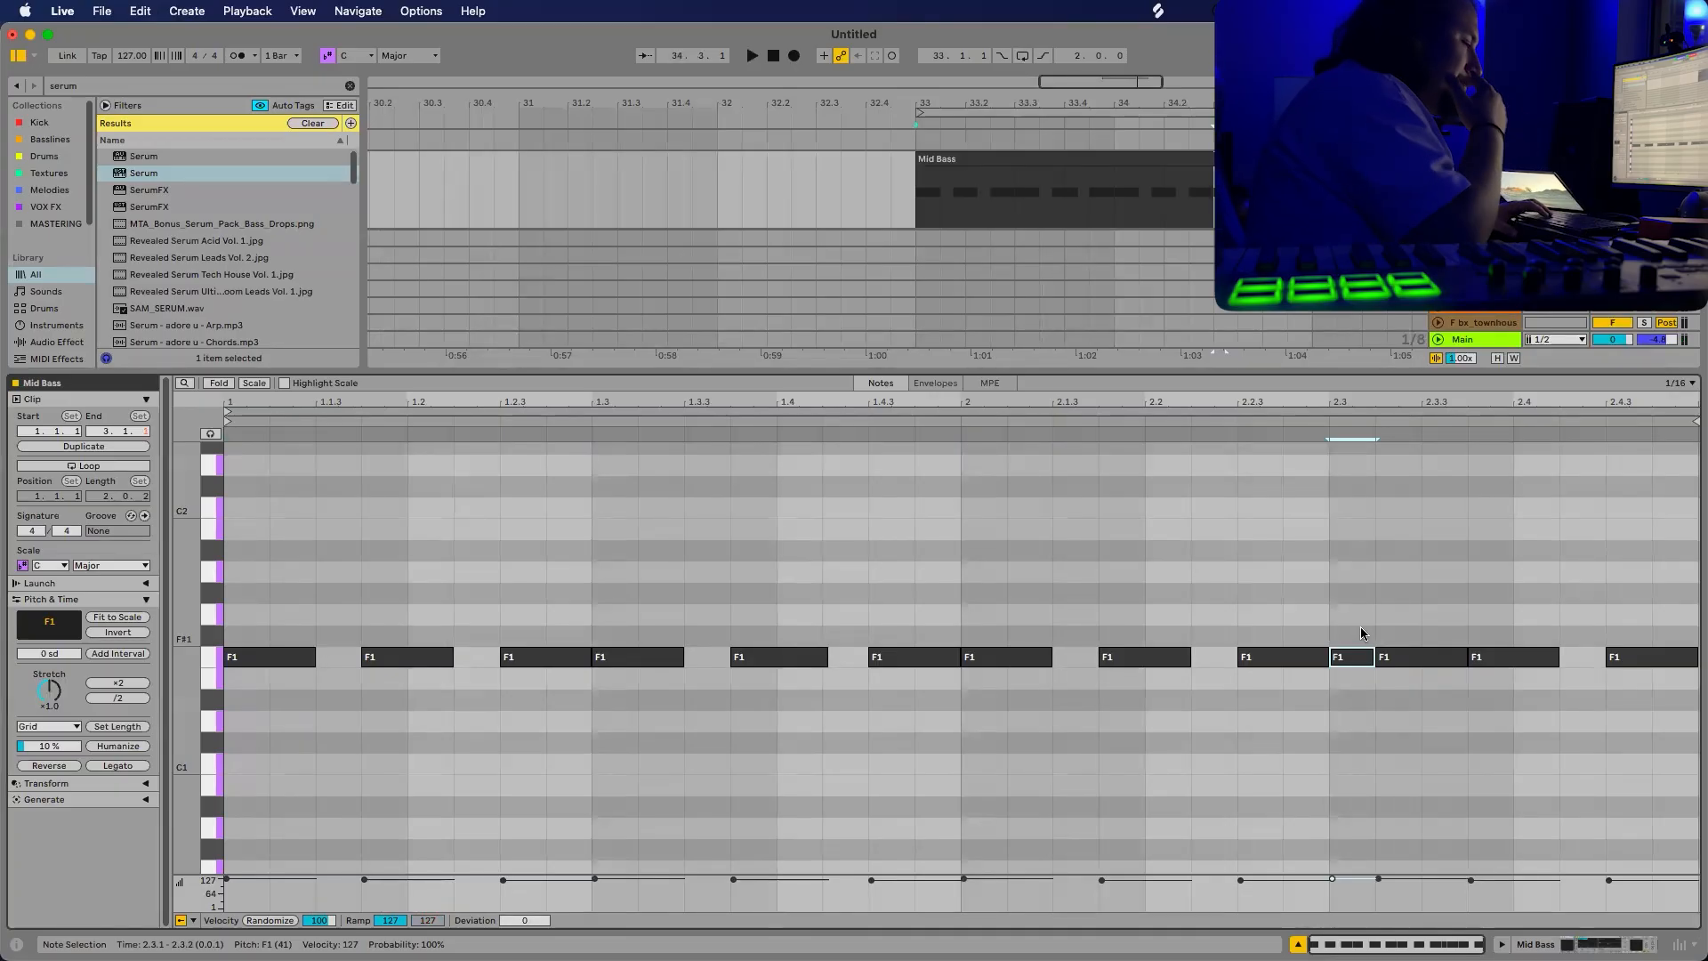
key(0)
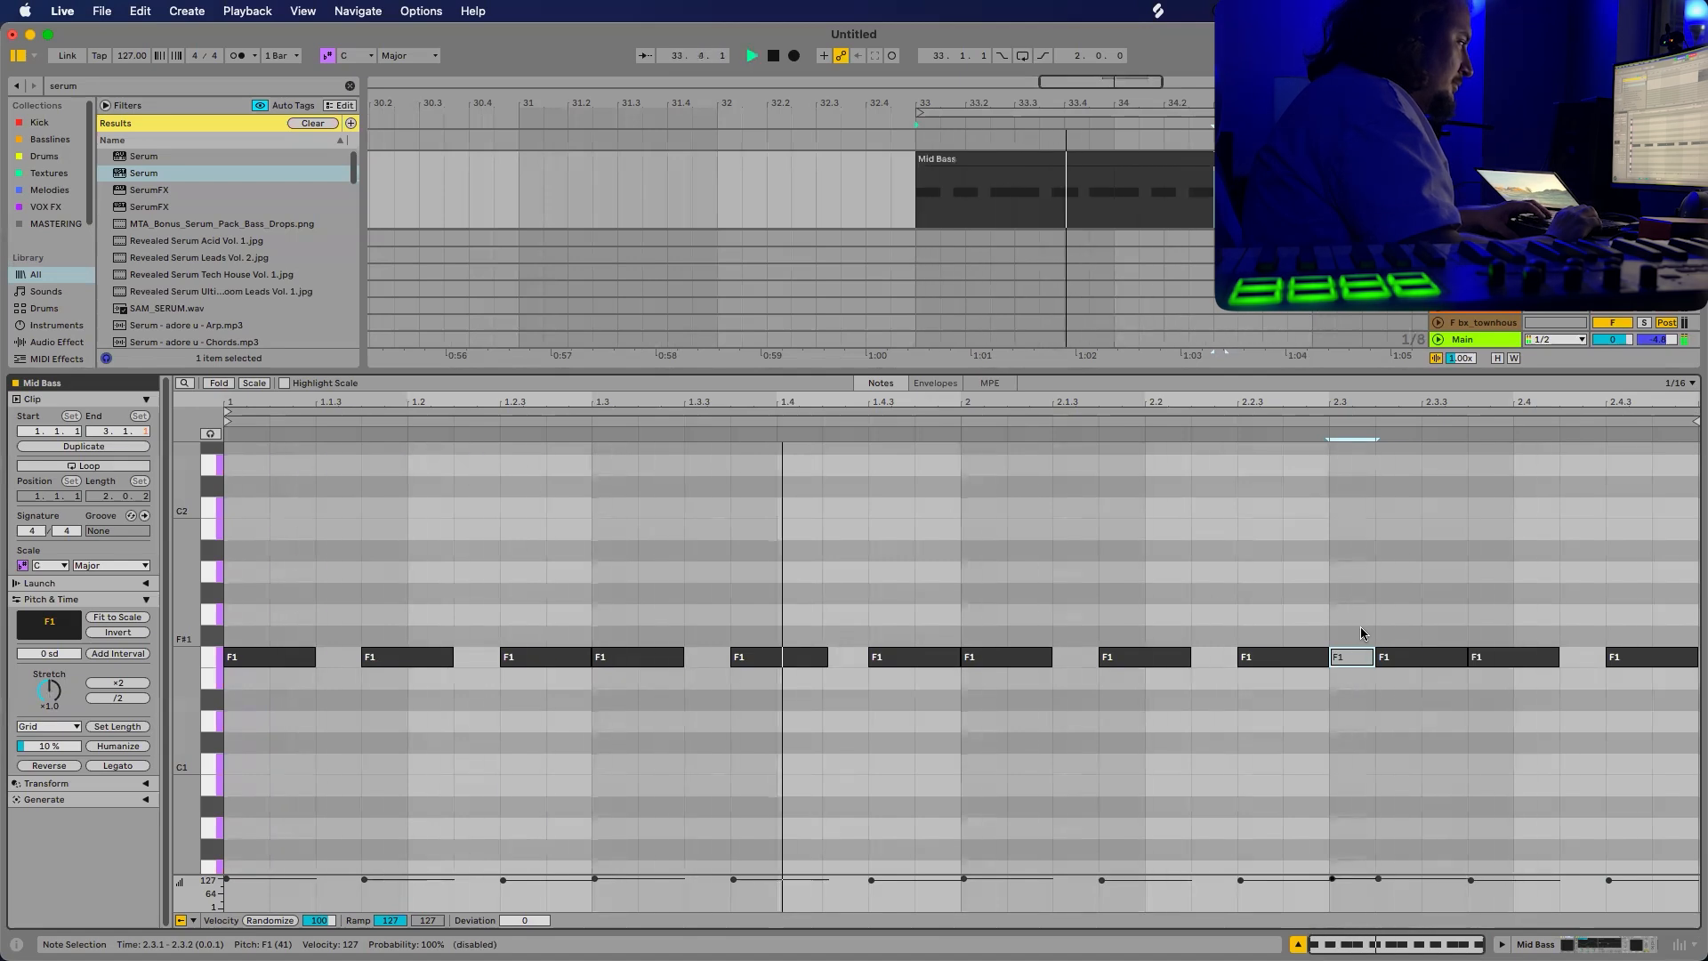
drag(1371, 708, 1338, 642)
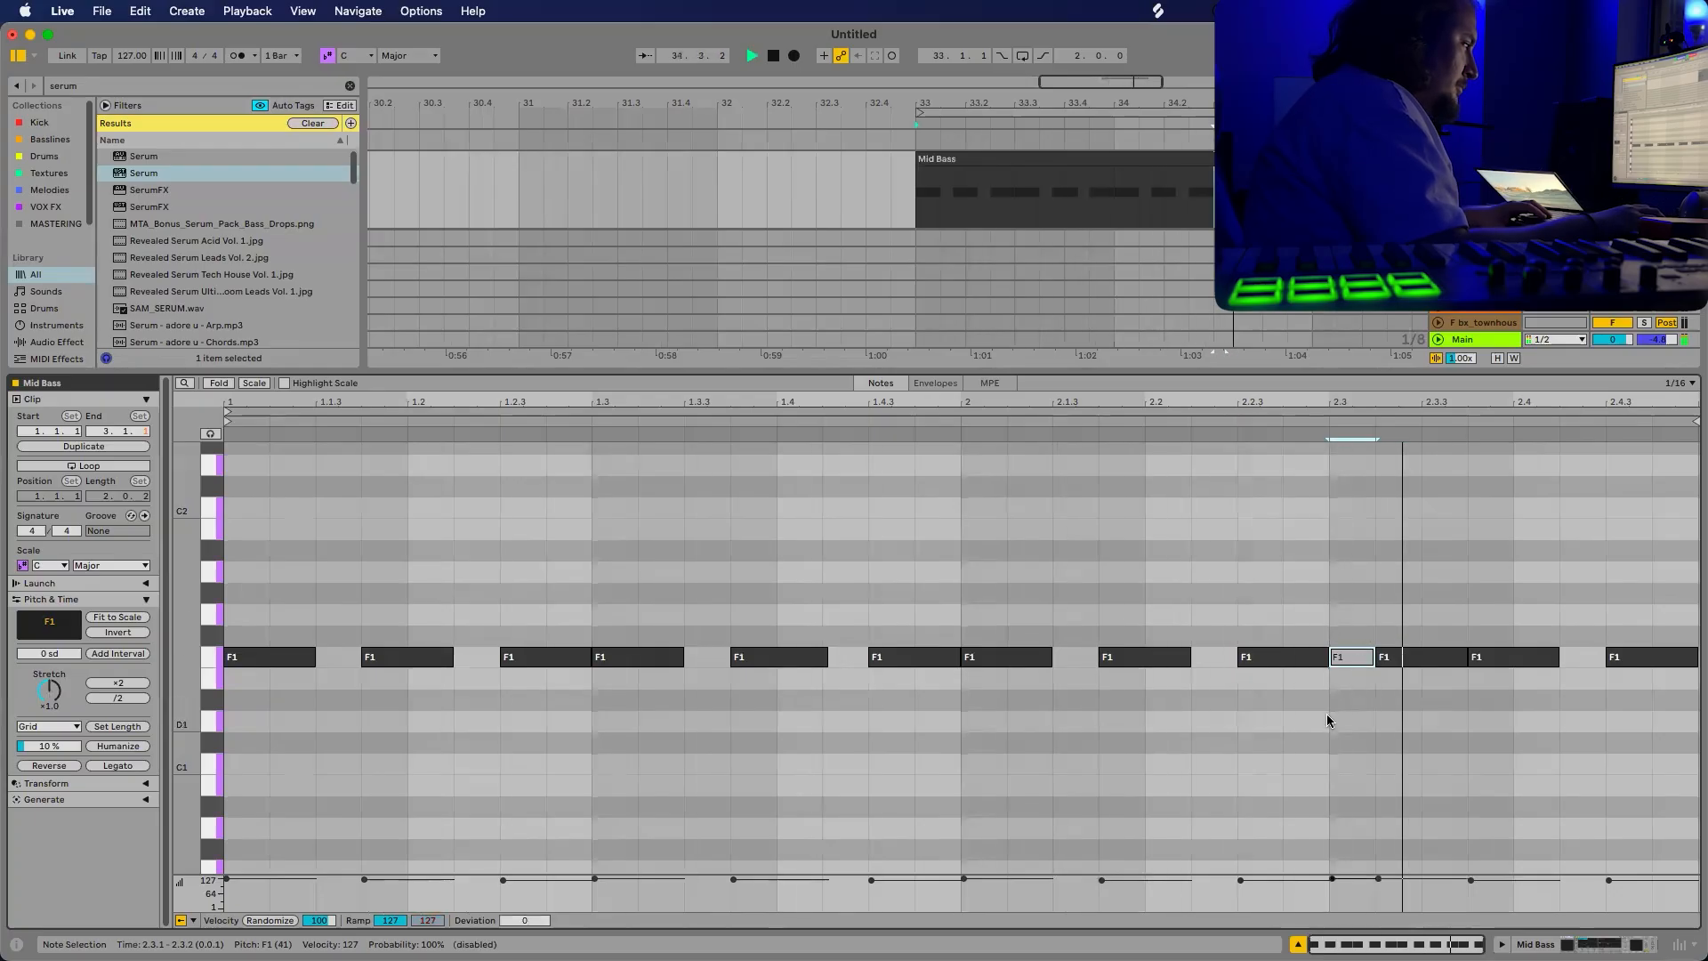
key(space)
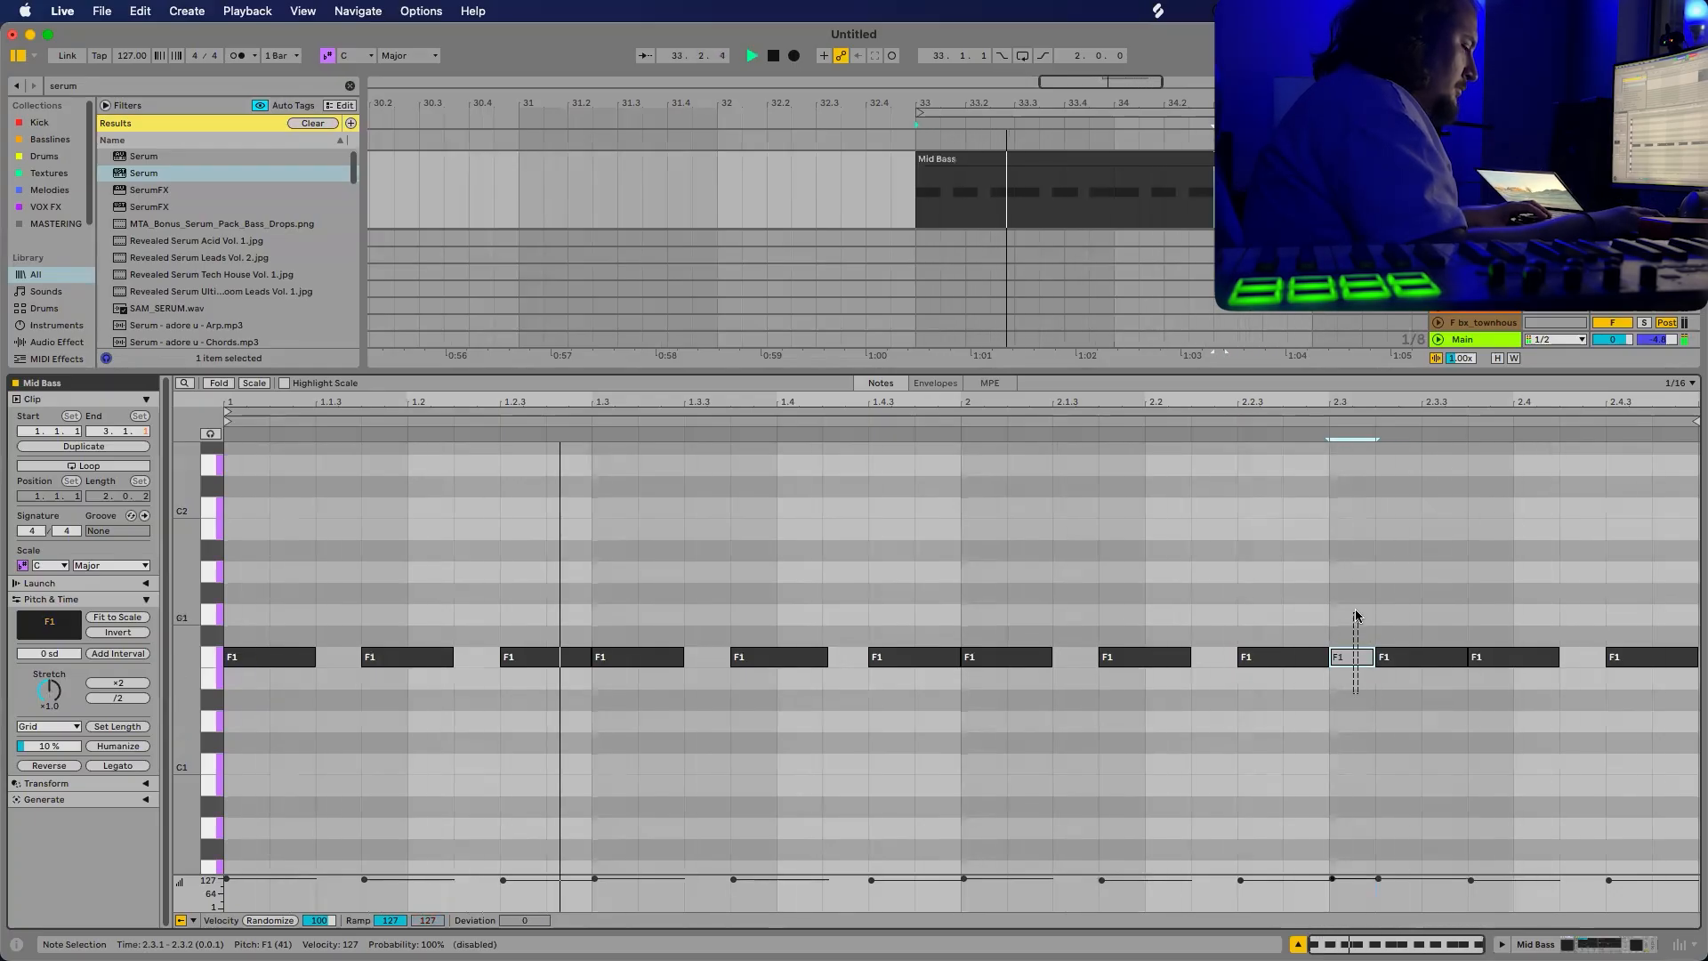
key(Delete)
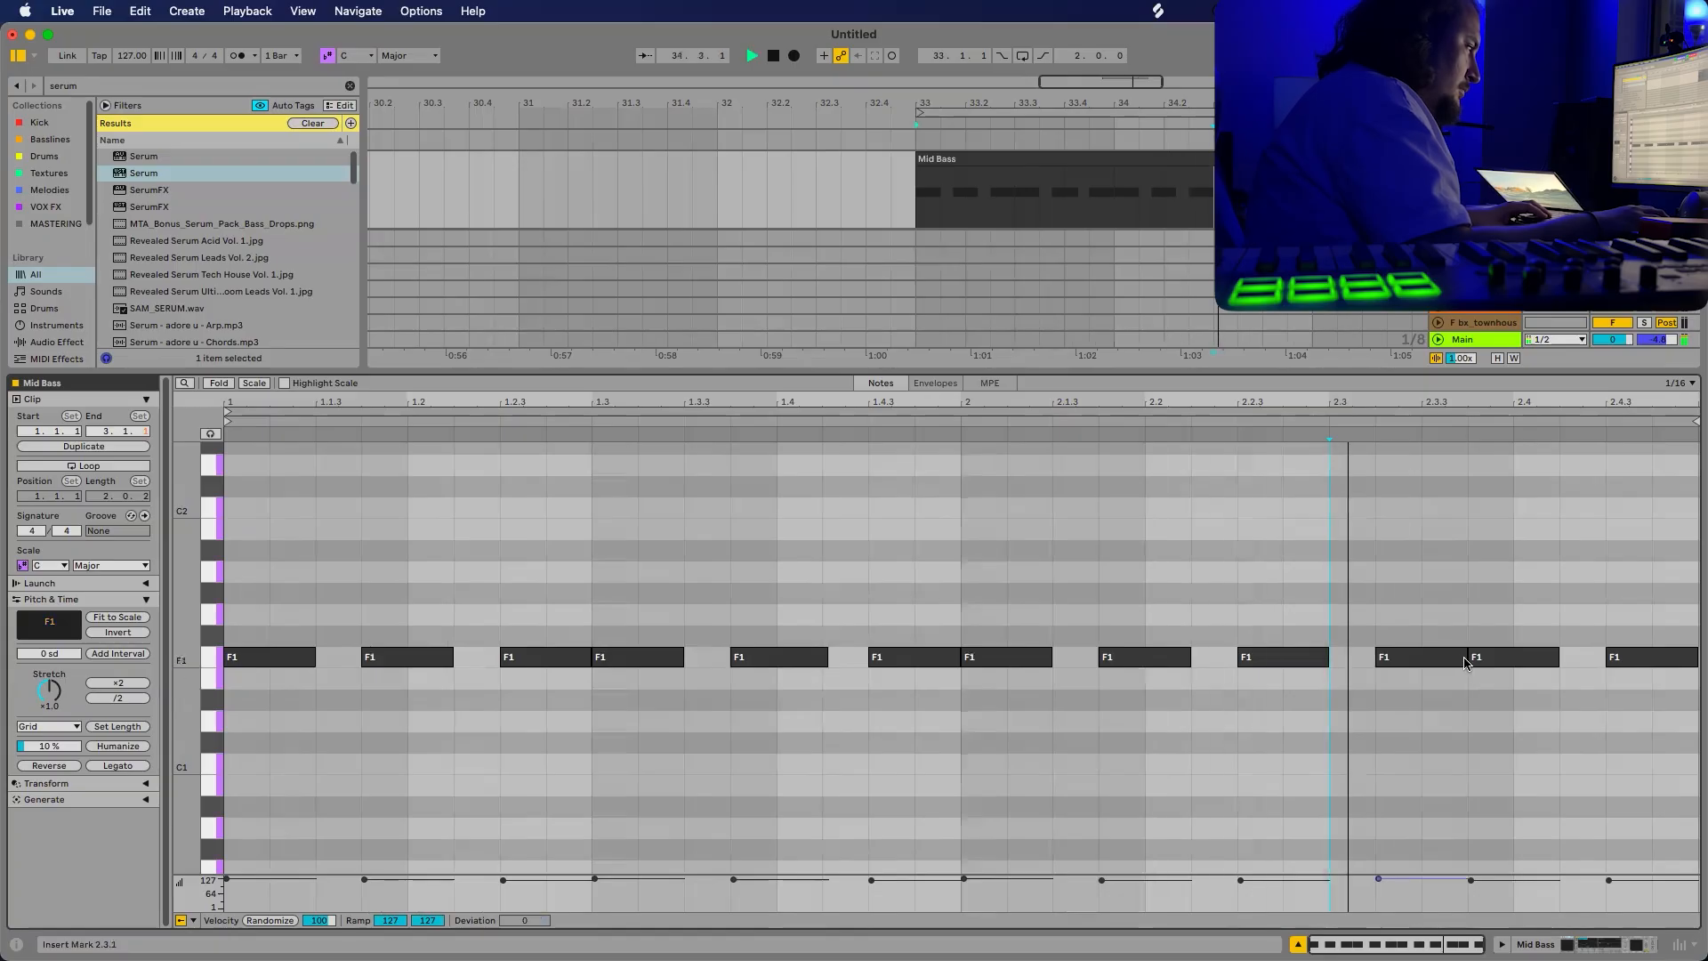
Shorten the F1 note at 2.3.2 to about one and a half sixteenths, judging its length in playback.
key(space)
drag(1464, 659, 1422, 658)
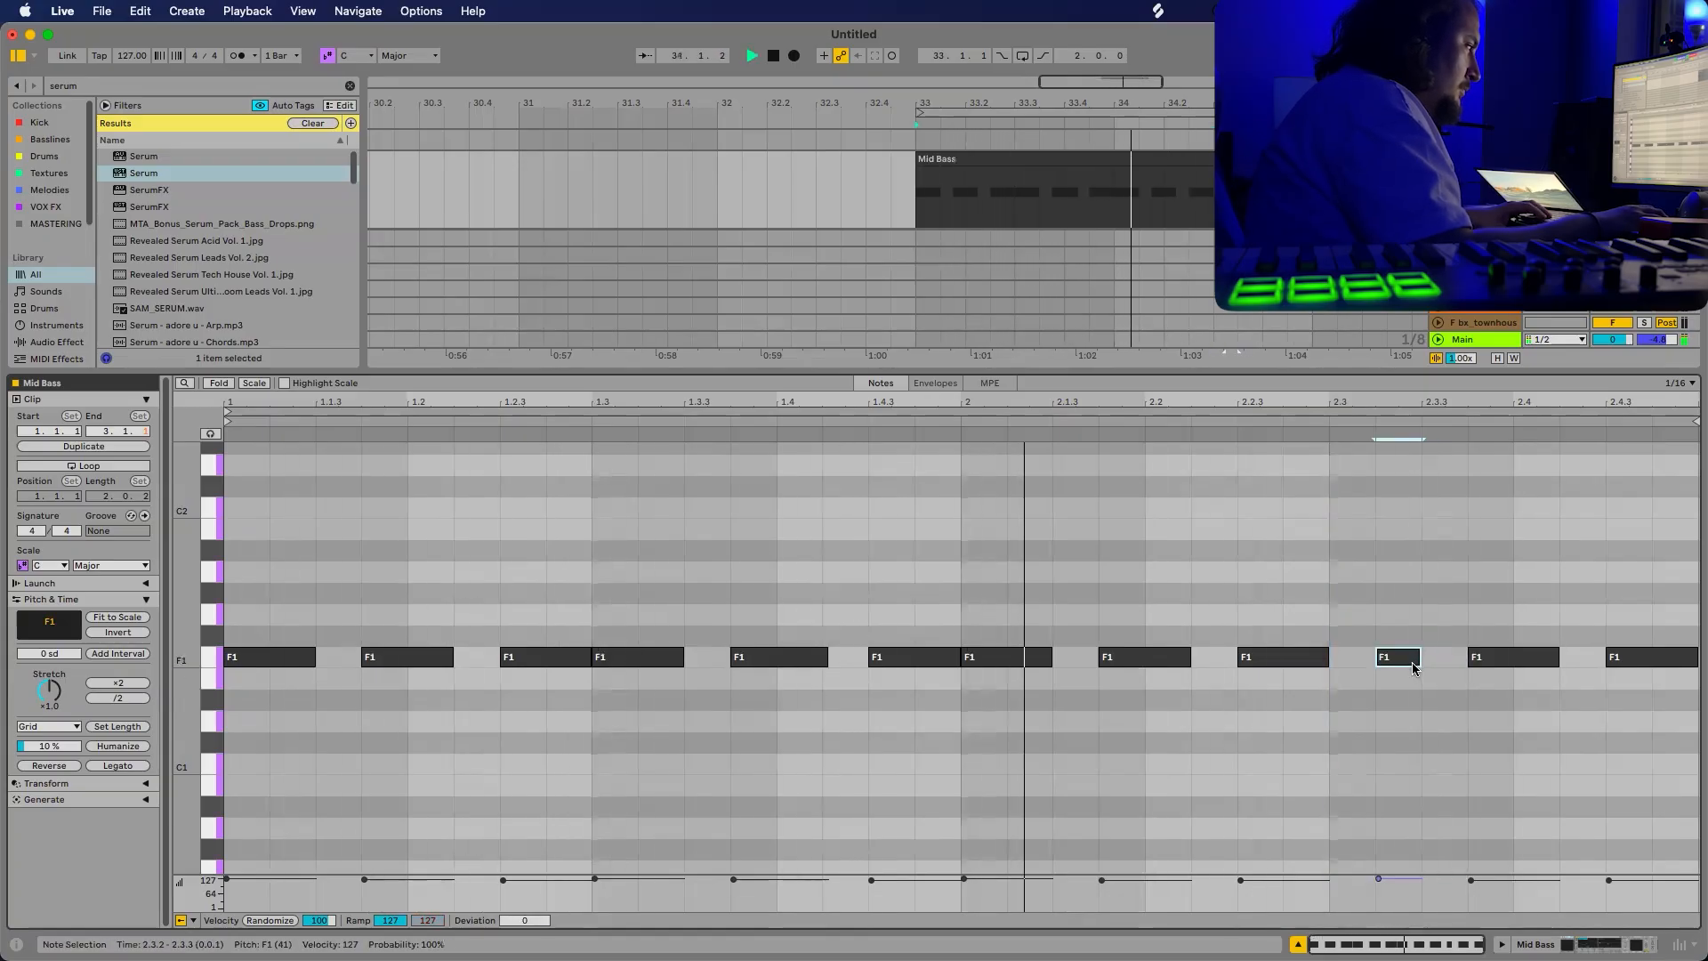
key(space)
drag(1418, 656, 1442, 659)
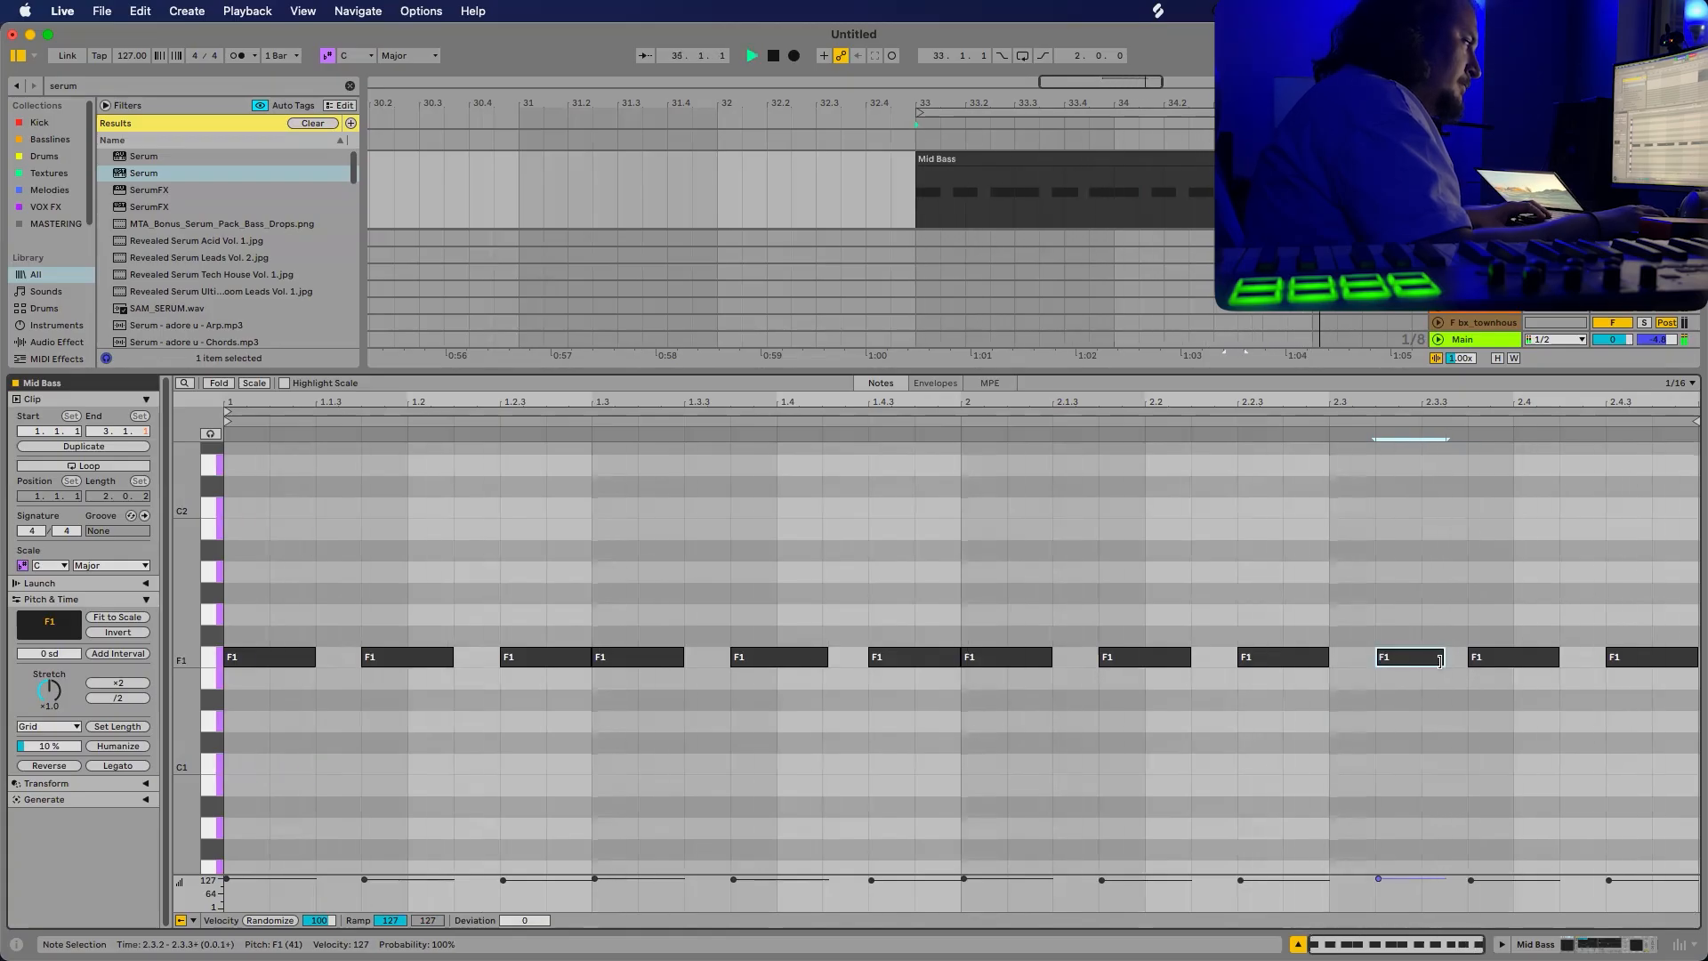
drag(1442, 657, 1447, 658)
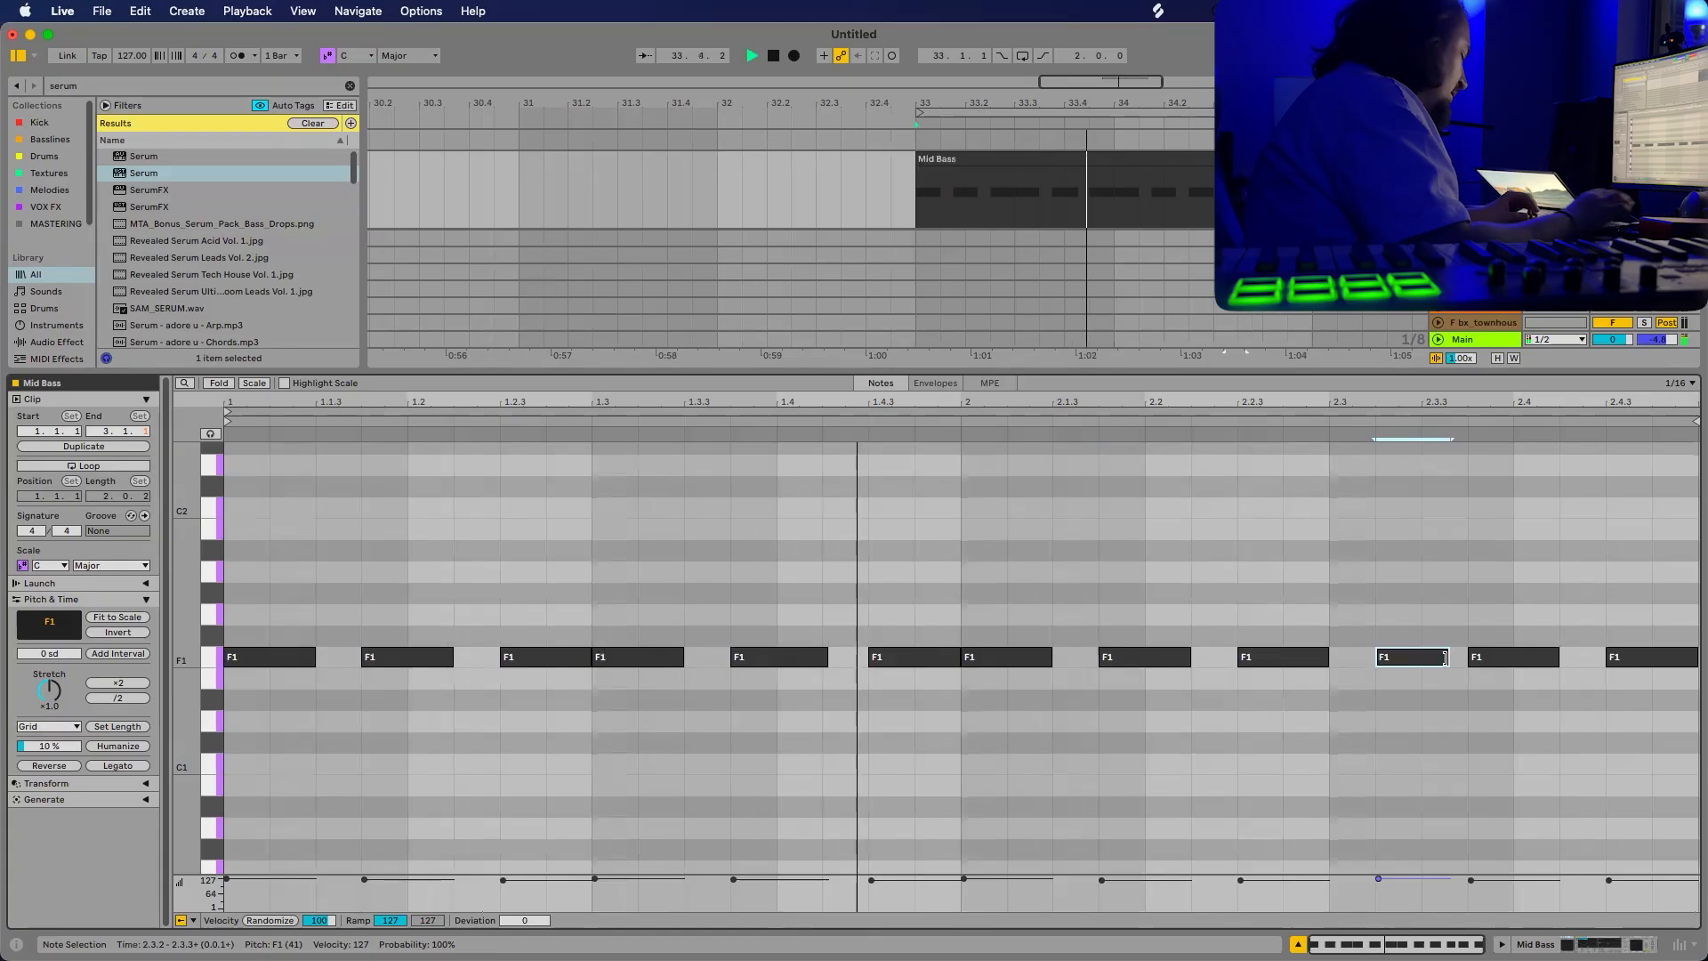
Hide the note editor, stop playback and select the Mid Bass clip at bar 33 in the arrangement.
key(super+alt+l)
scroll(1168, 280, down, 6)
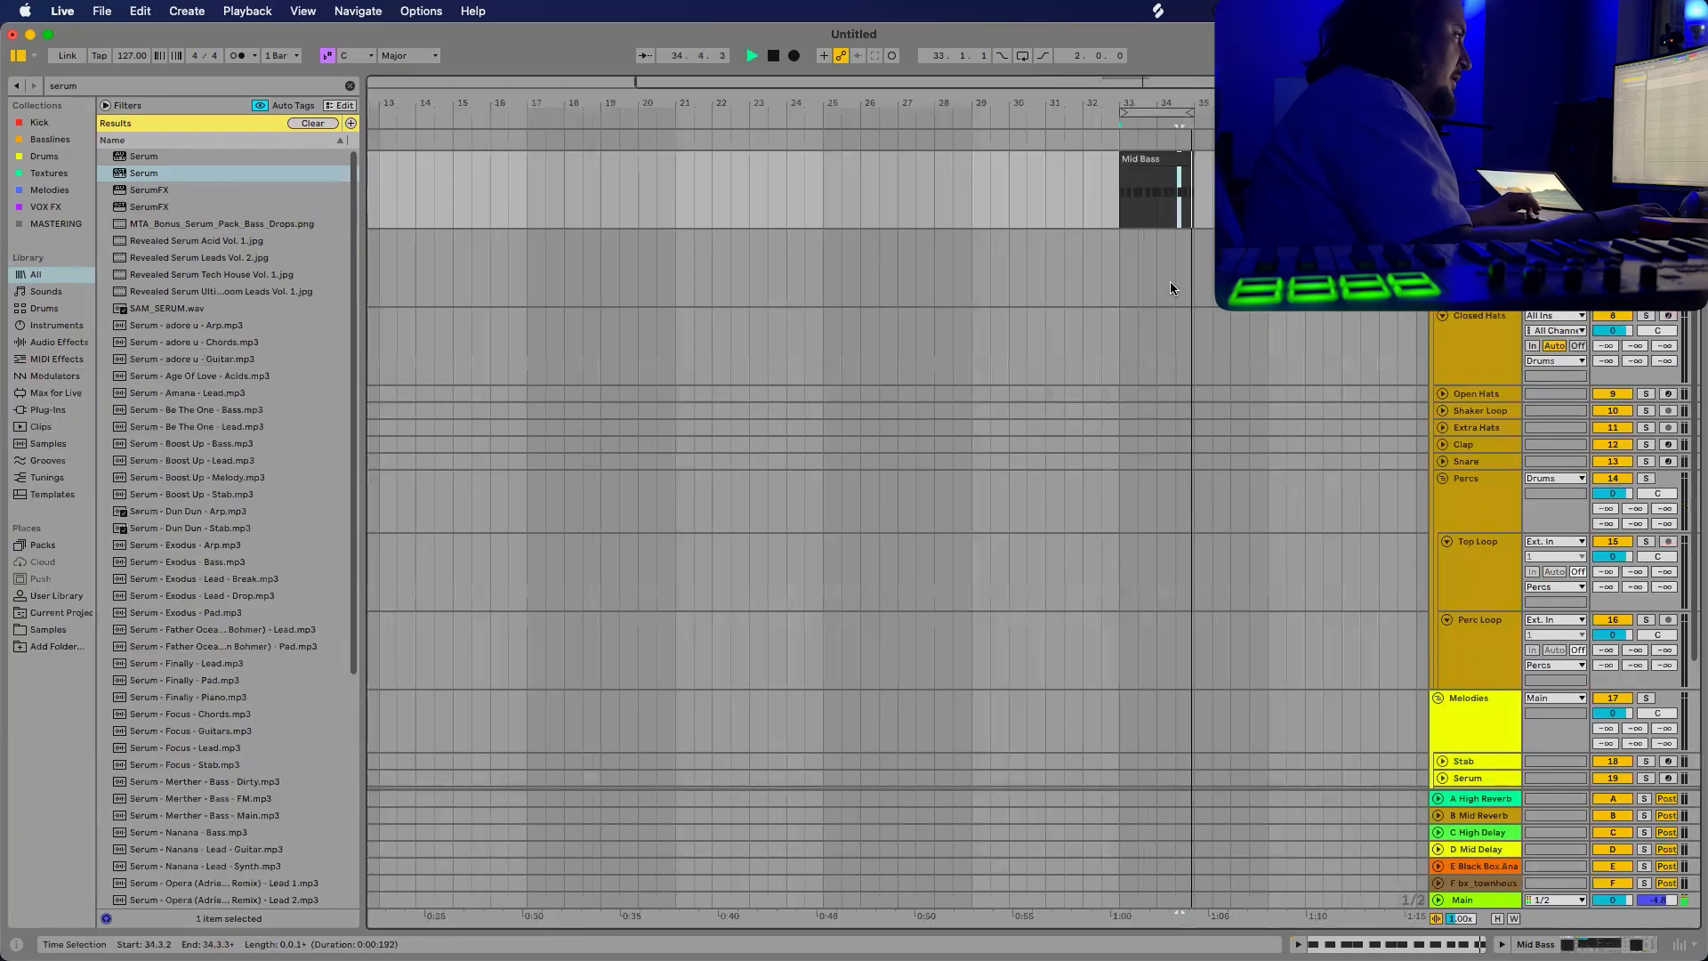
key(space)
scroll(1164, 276, up, 4)
scroll(1176, 317, up, 3)
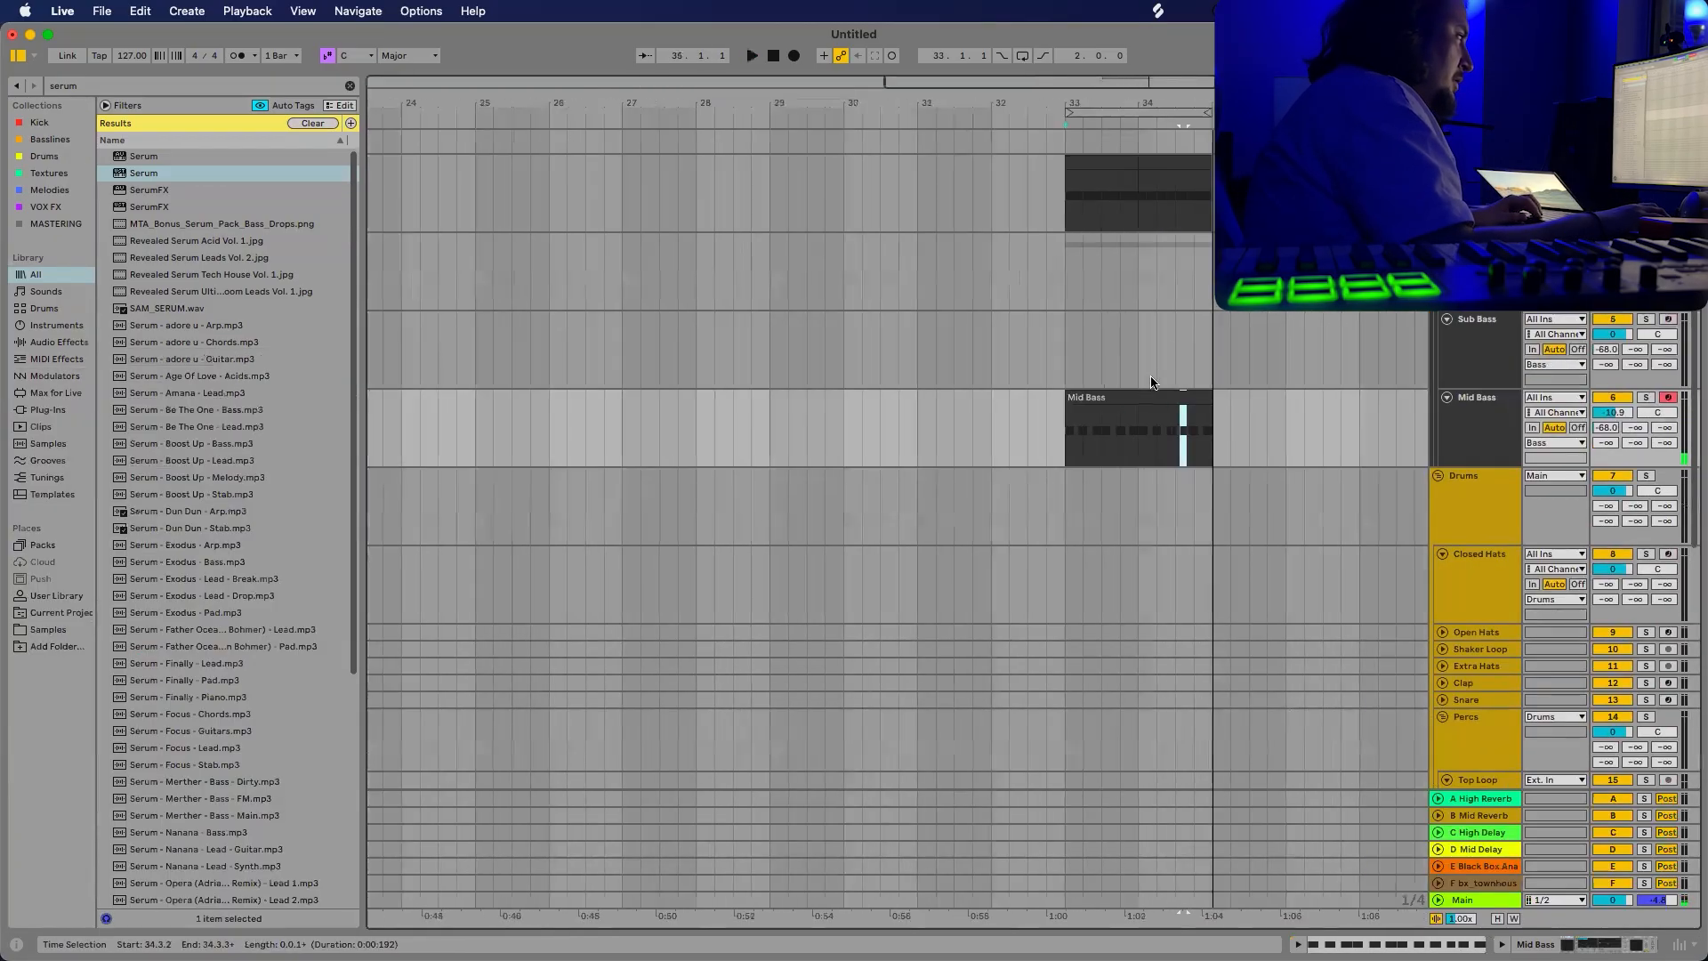
click(1083, 395)
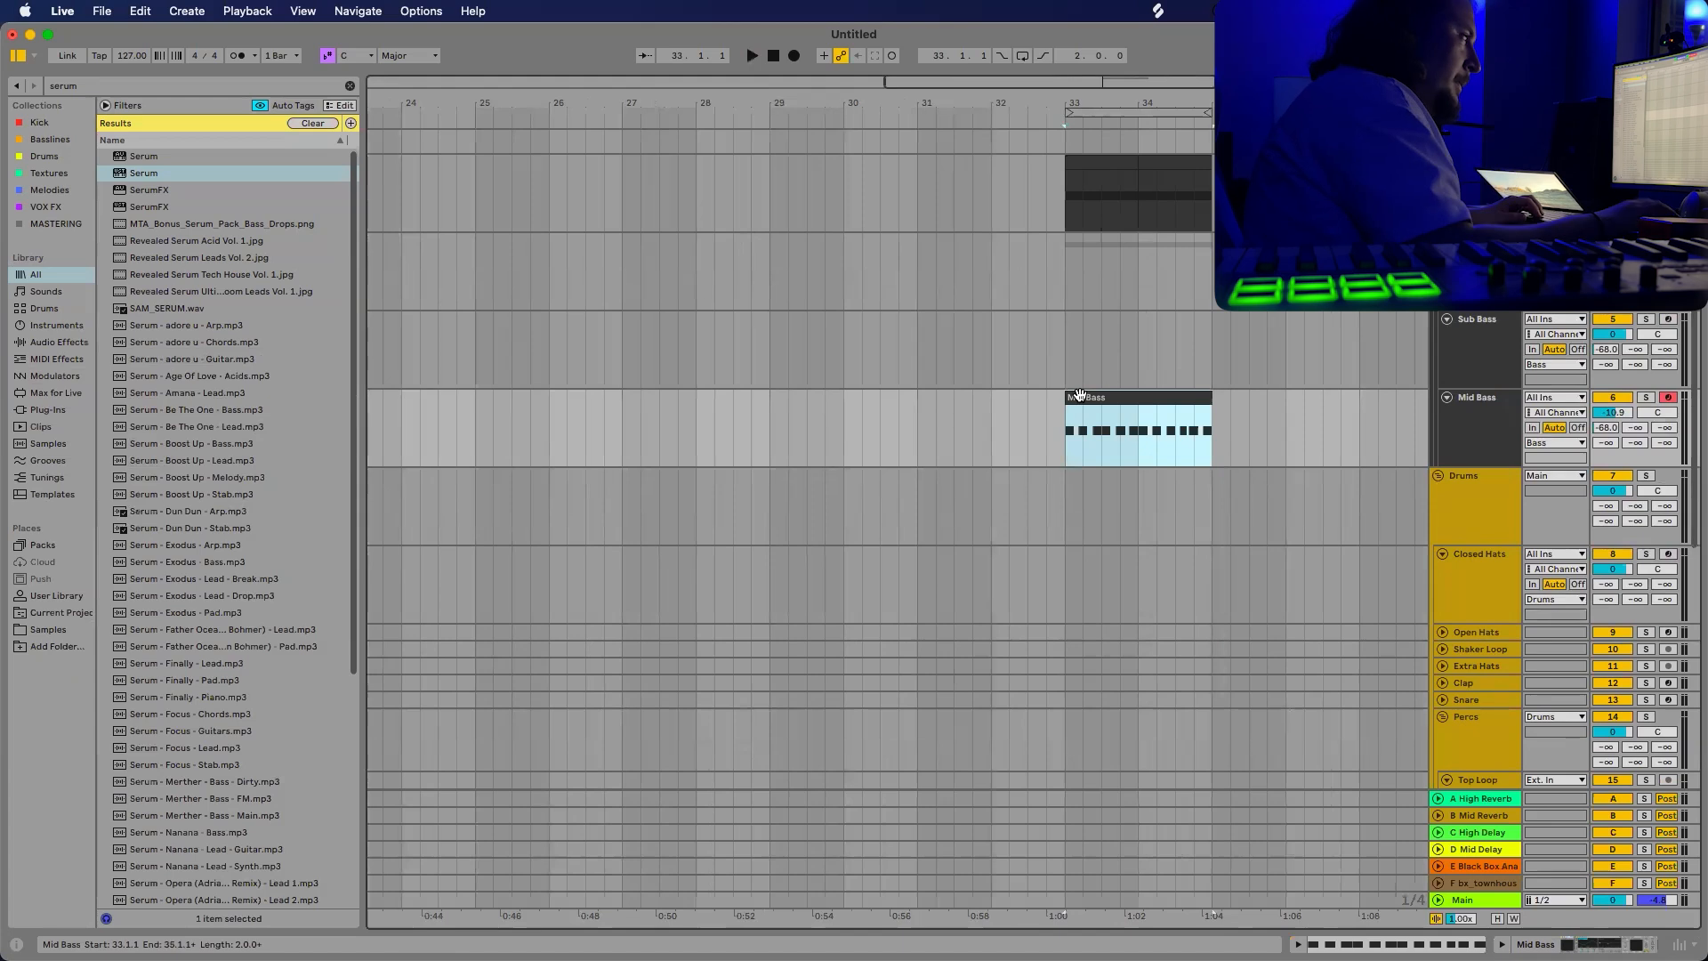
Enable the 96 Hz, 12 dB/oct low-cut band in the Mid Bass track's FabFilter Pro-Q 3, and close the plug-in.
double_click(1471, 427)
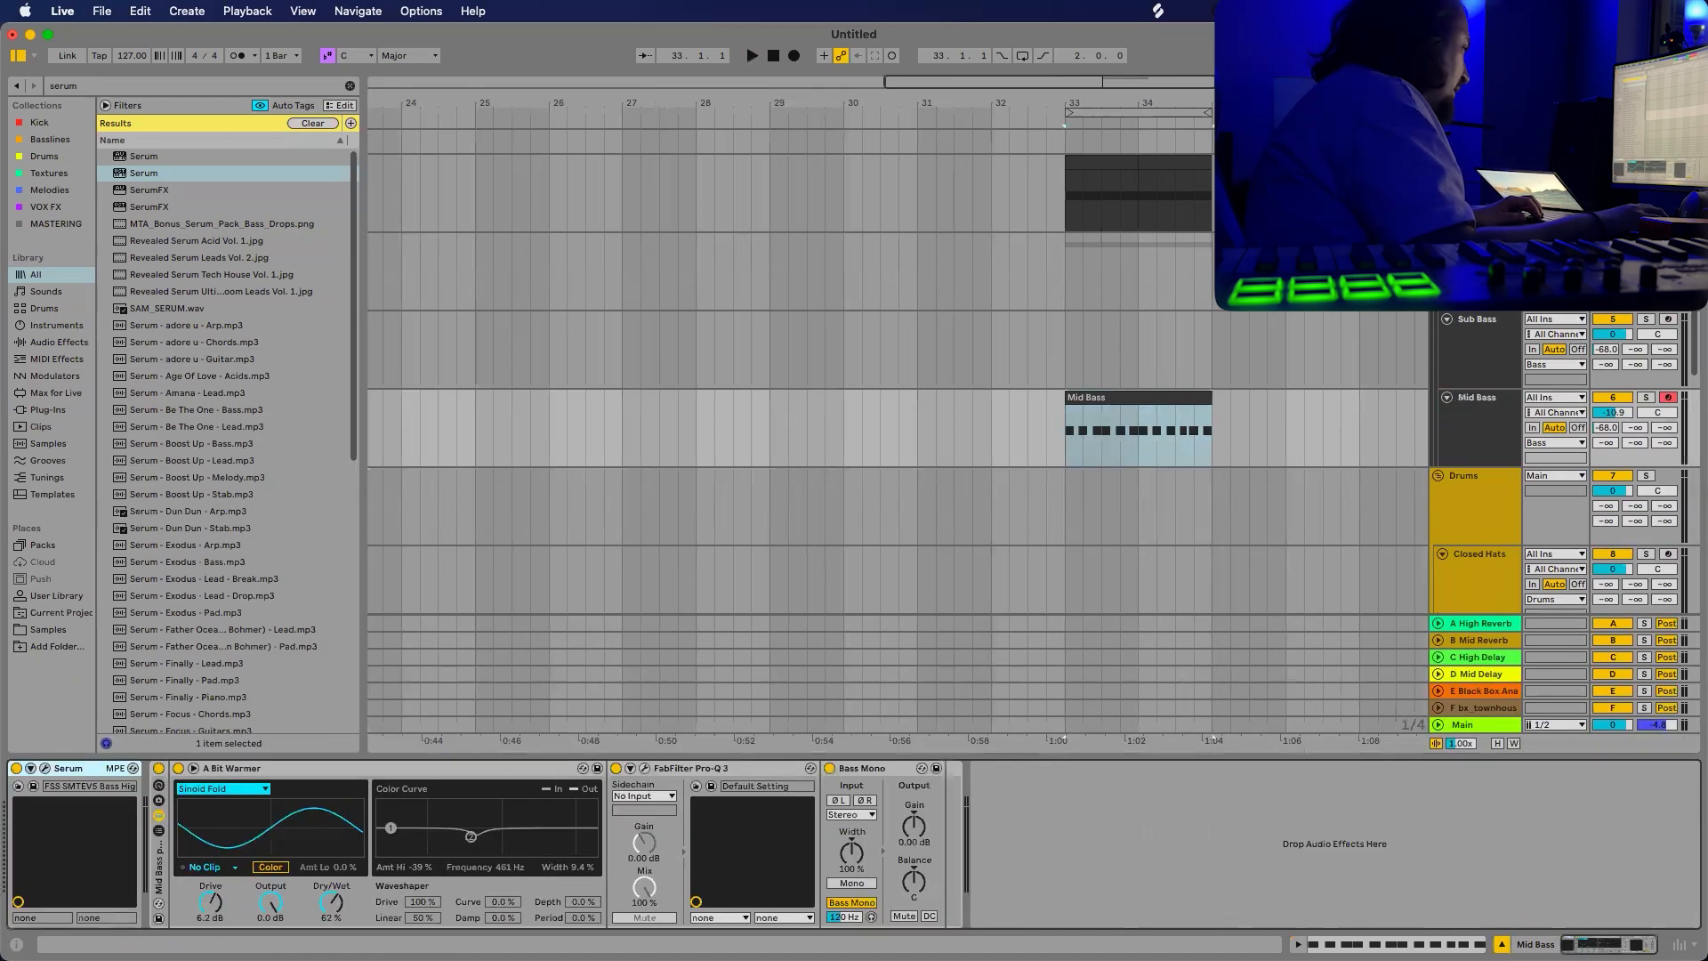
click(645, 767)
mouse_move(512, 247)
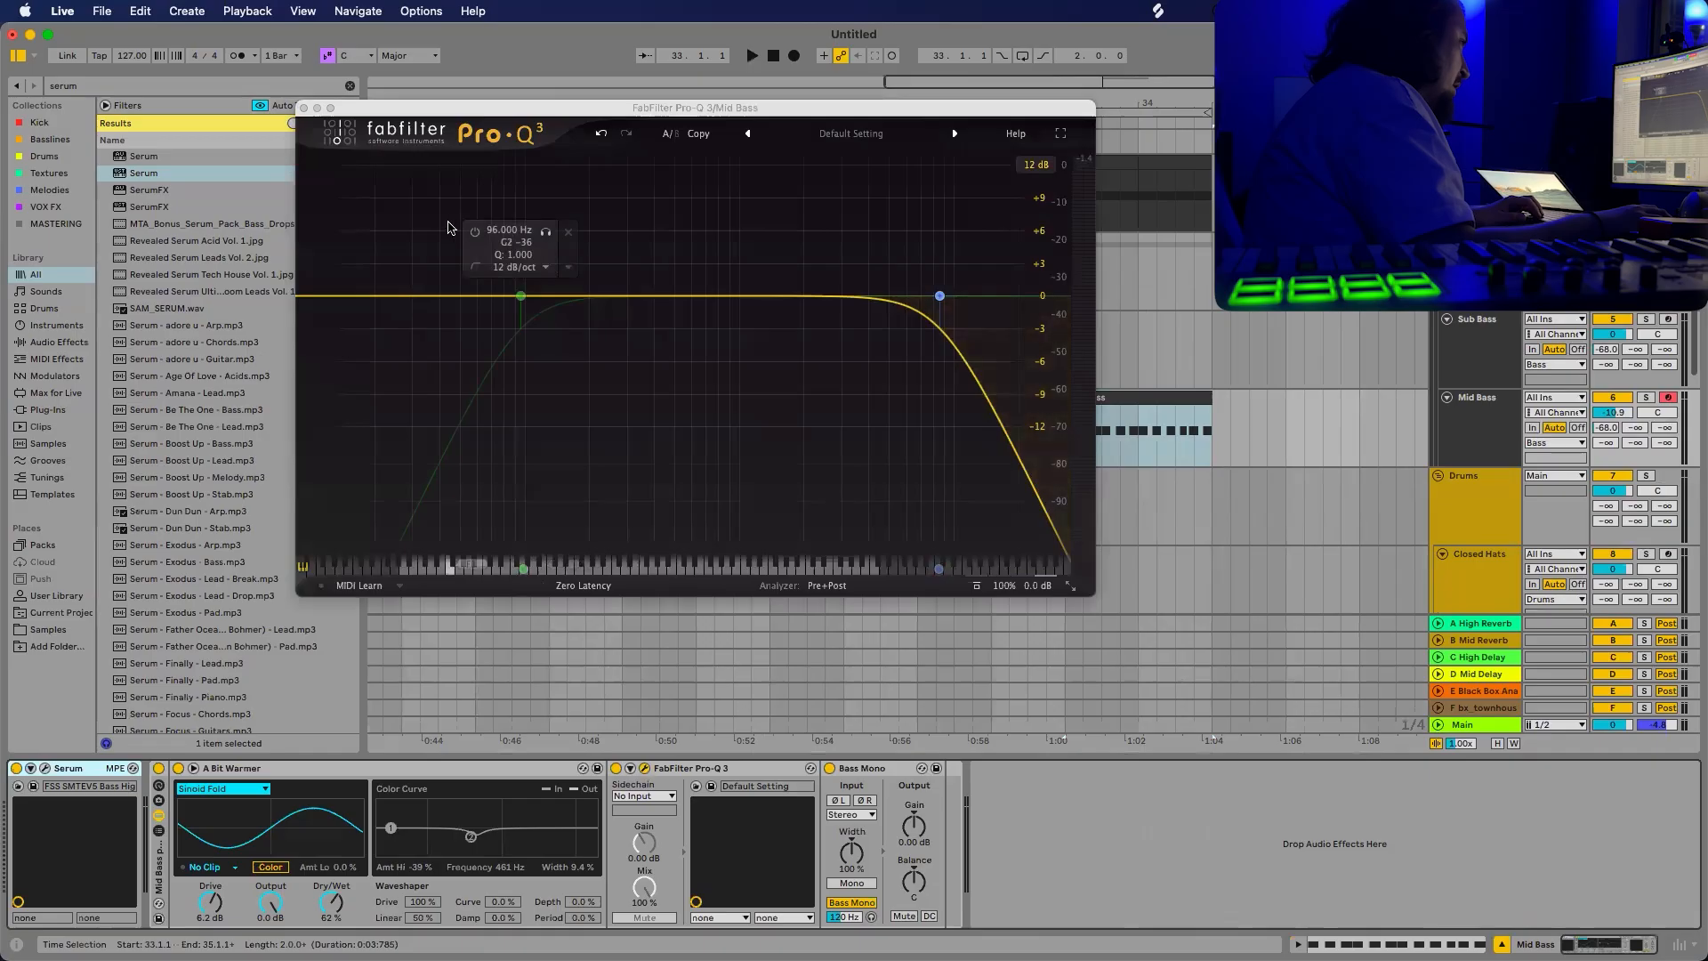
click(474, 231)
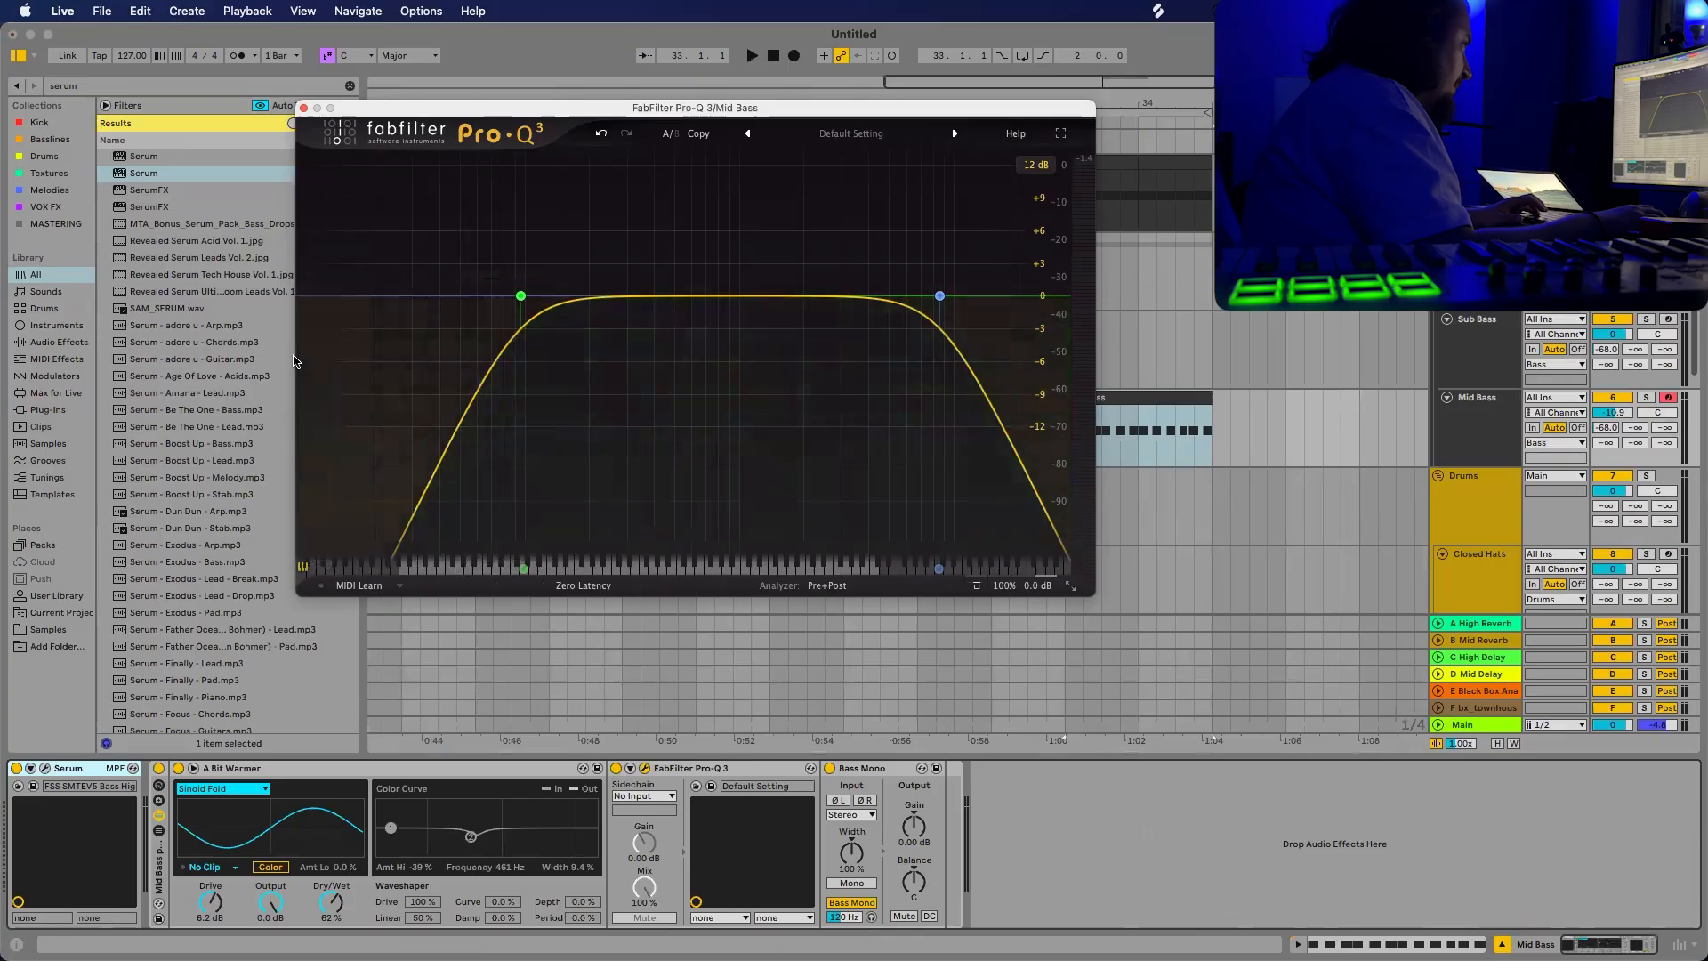
click(304, 107)
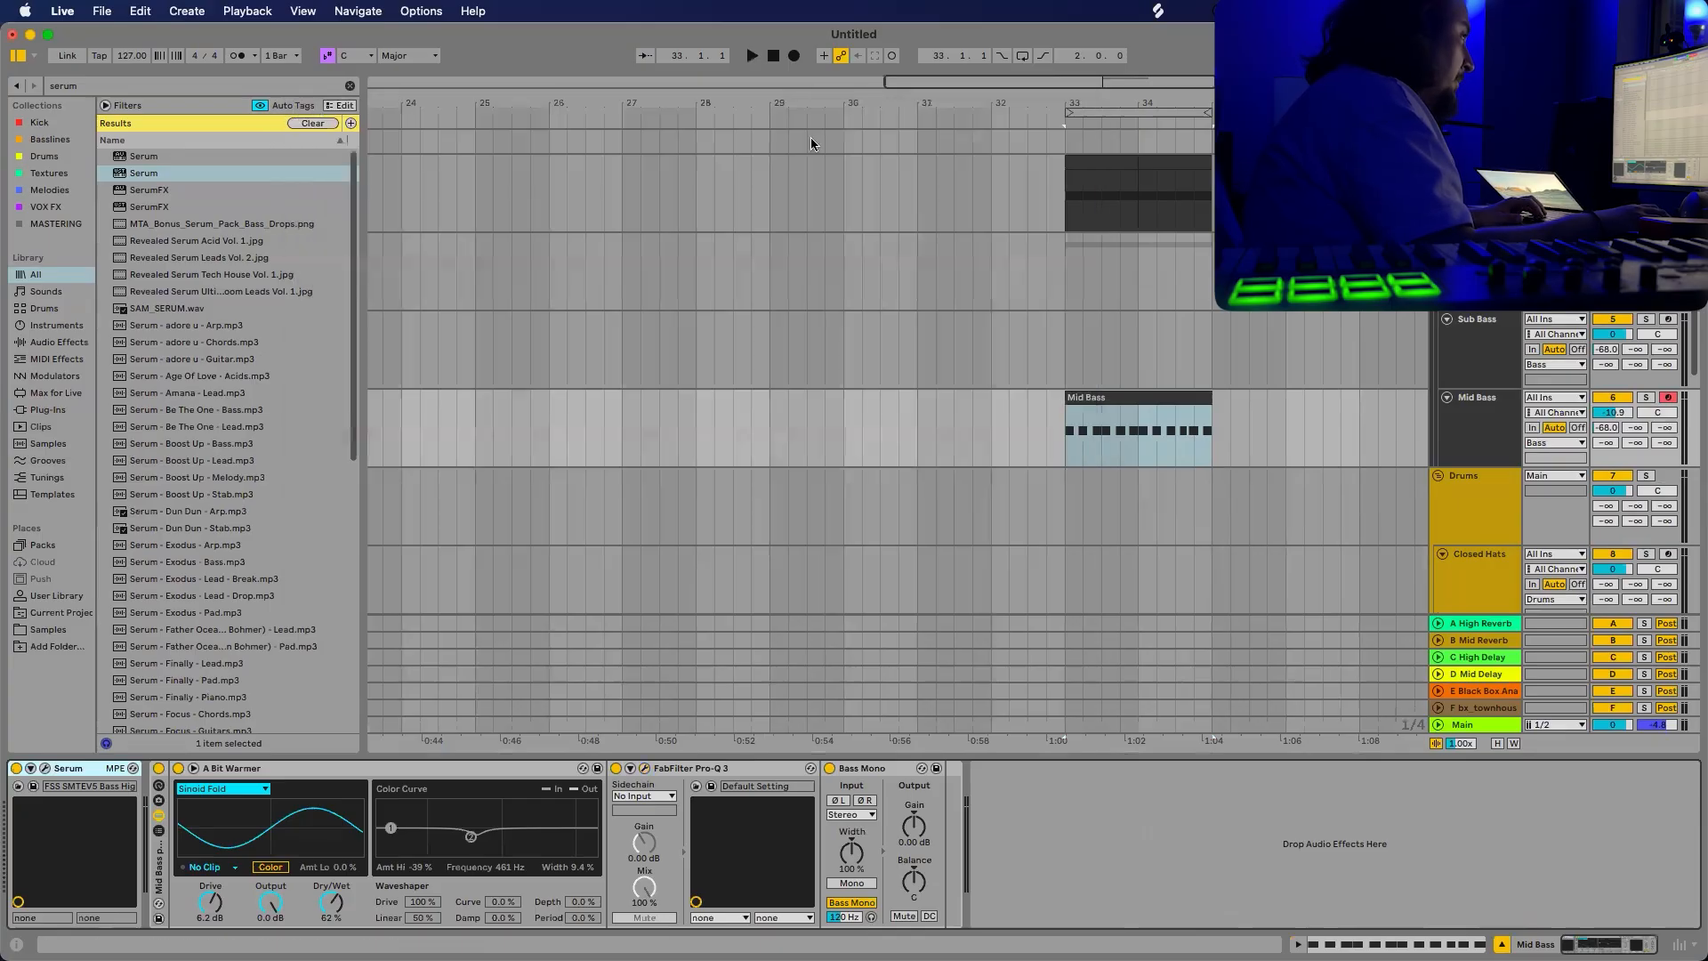
Check the Sub Bass track's FabFilter Pro-Q 3 curve, close the plug-in and enable loop playback.
click(1477, 338)
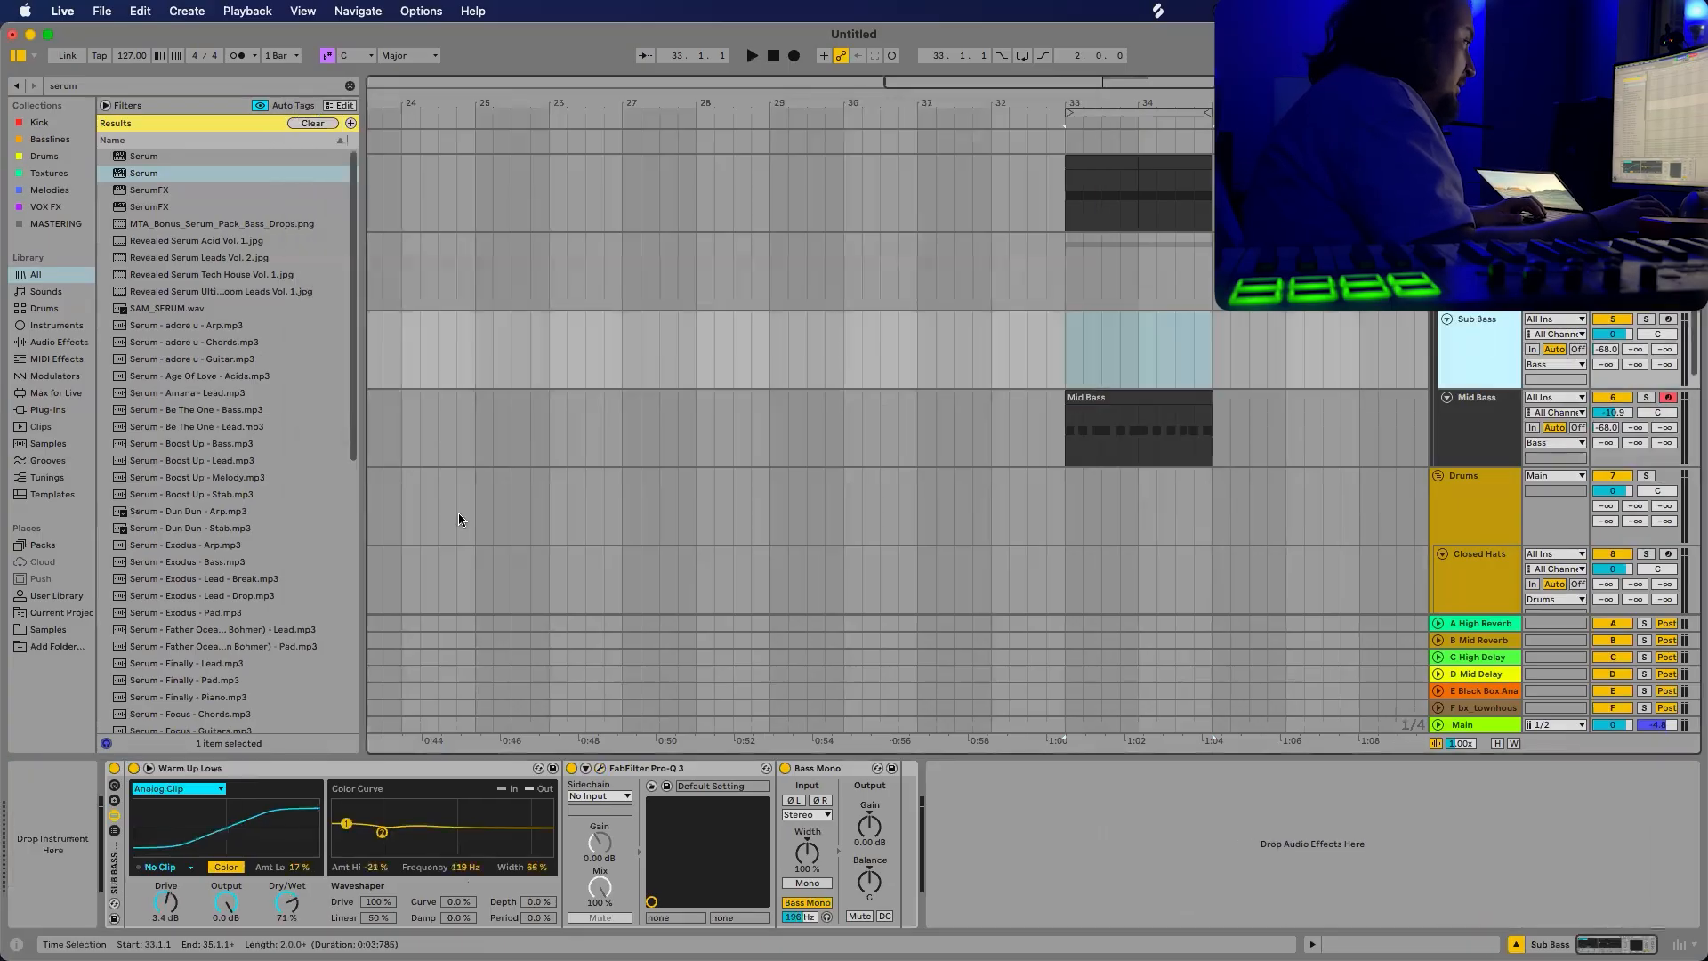
click(601, 769)
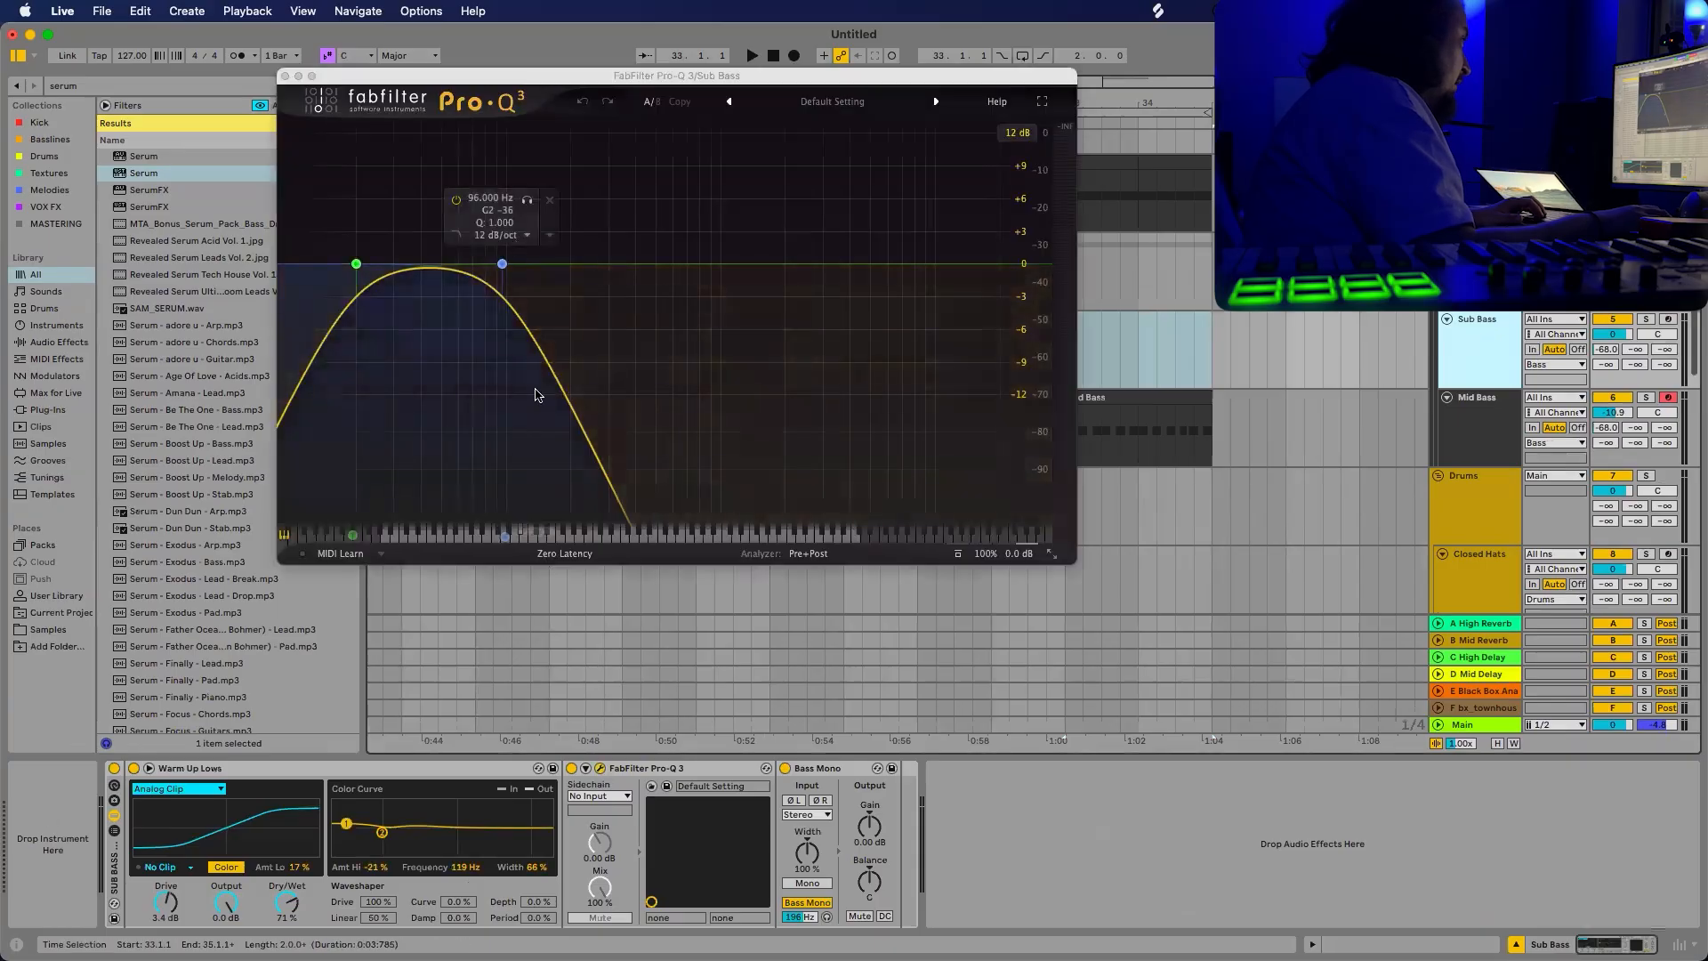
click(285, 76)
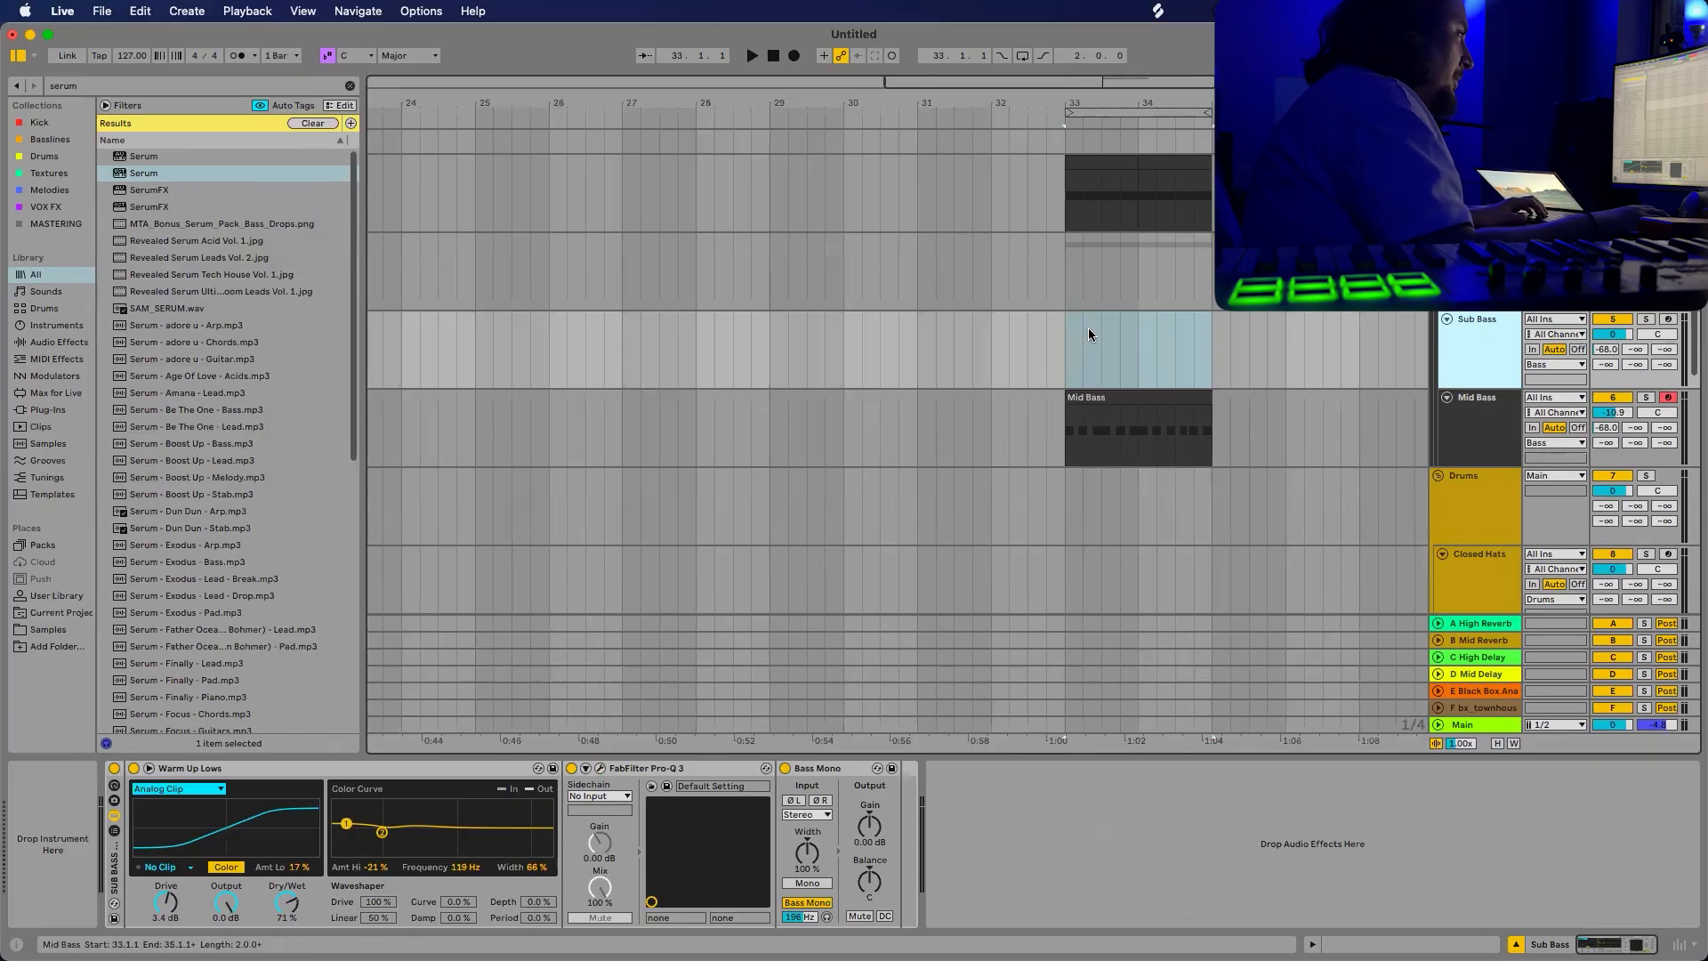
click(1020, 58)
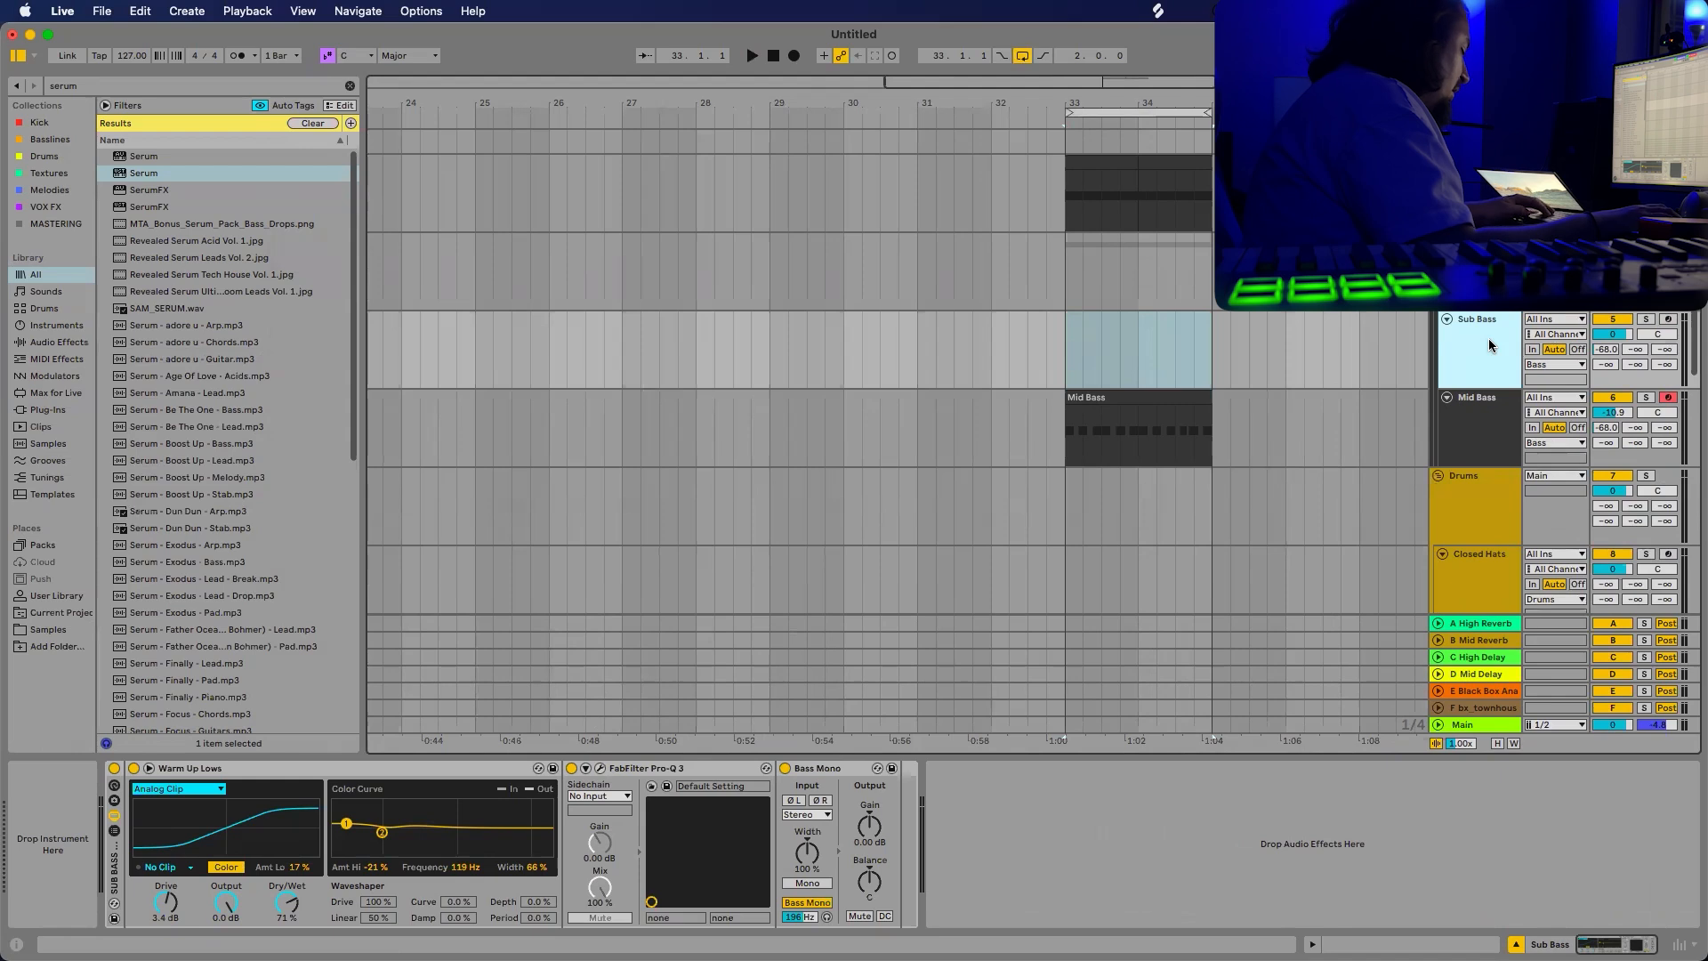
Load the Serum instrument from the browser onto the Sub Bass track.
key(super+f)
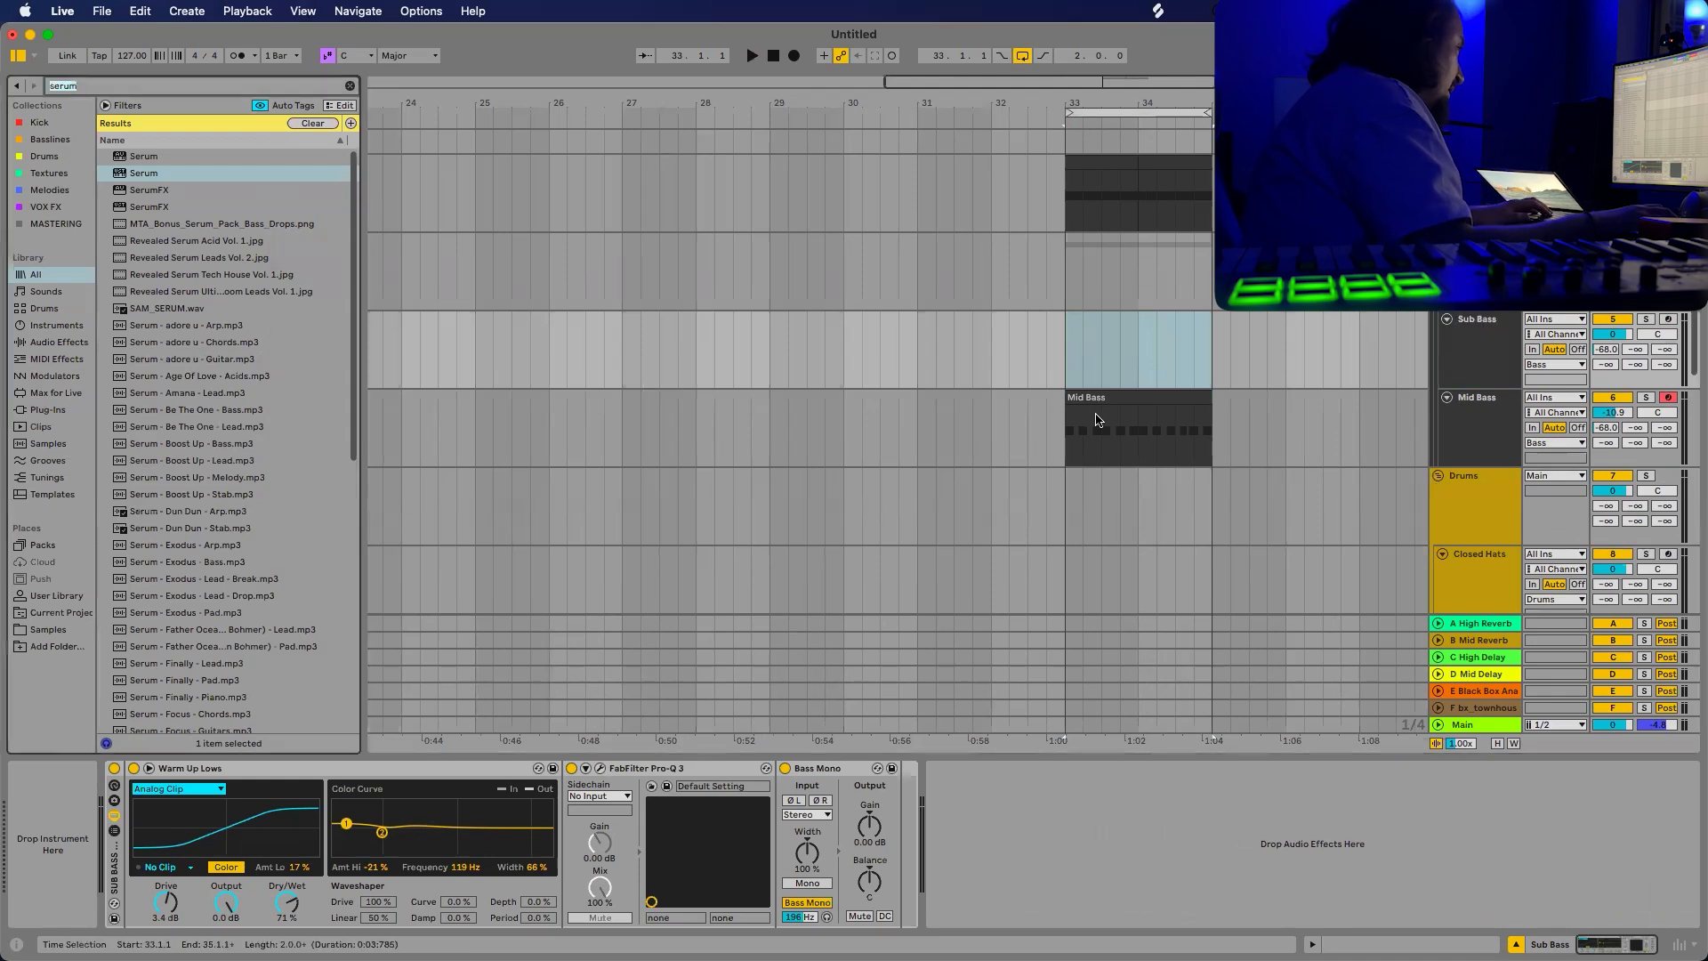
click(149, 177)
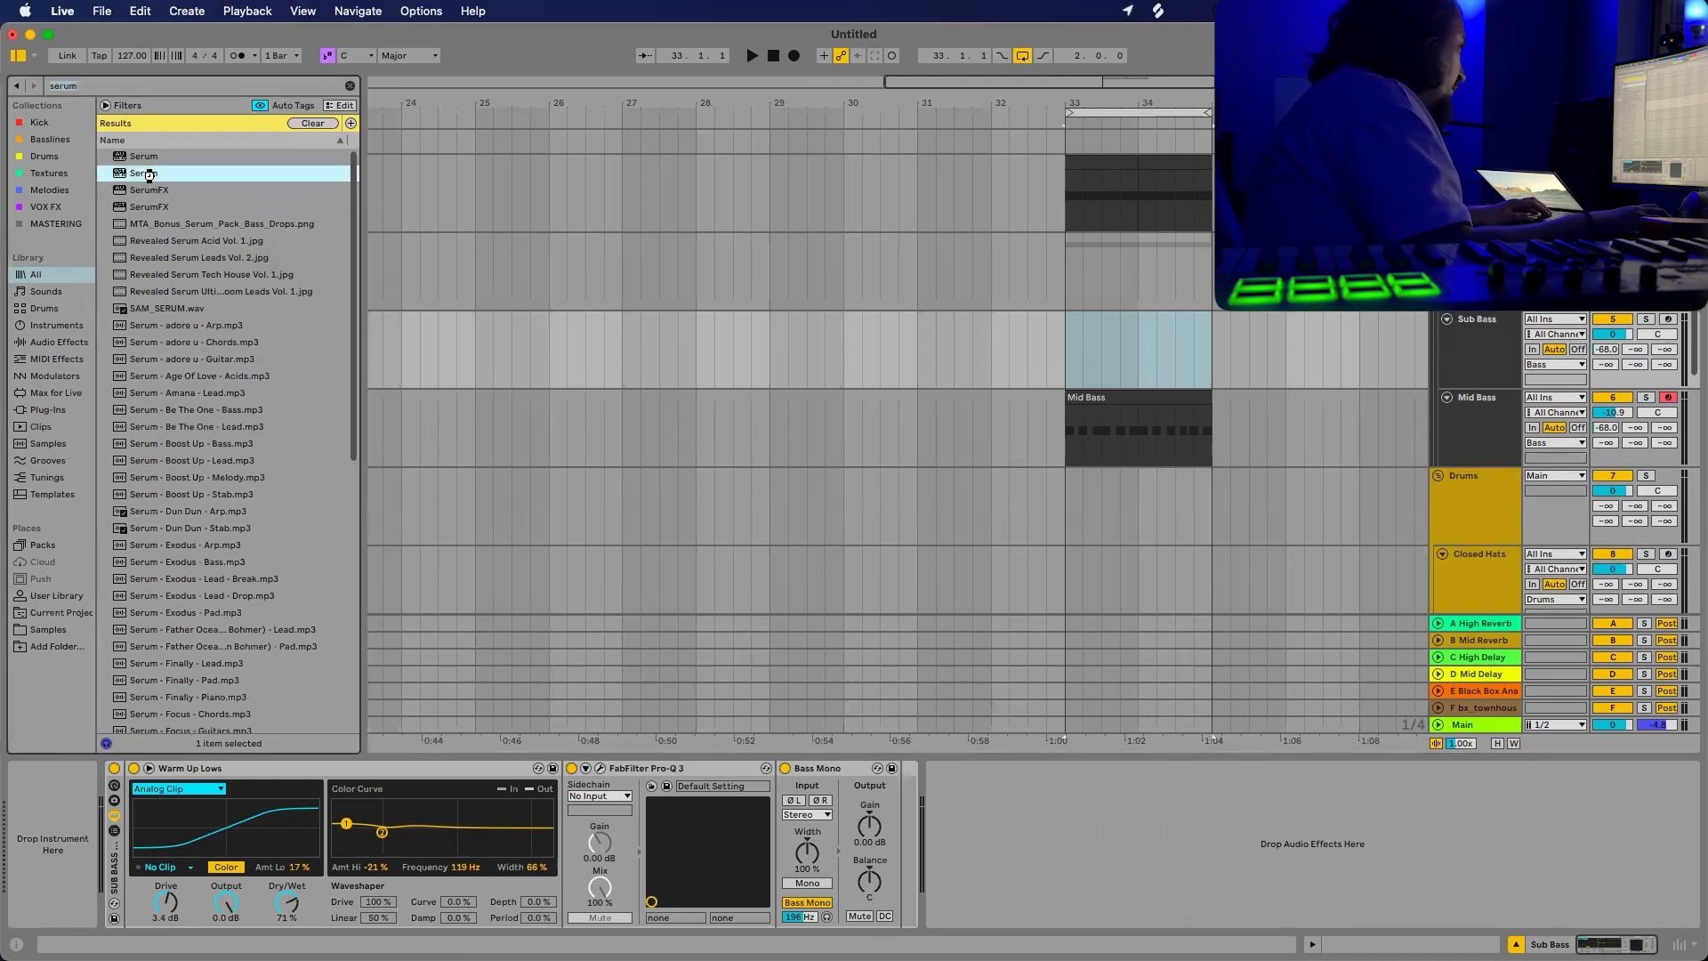
double_click(133, 175)
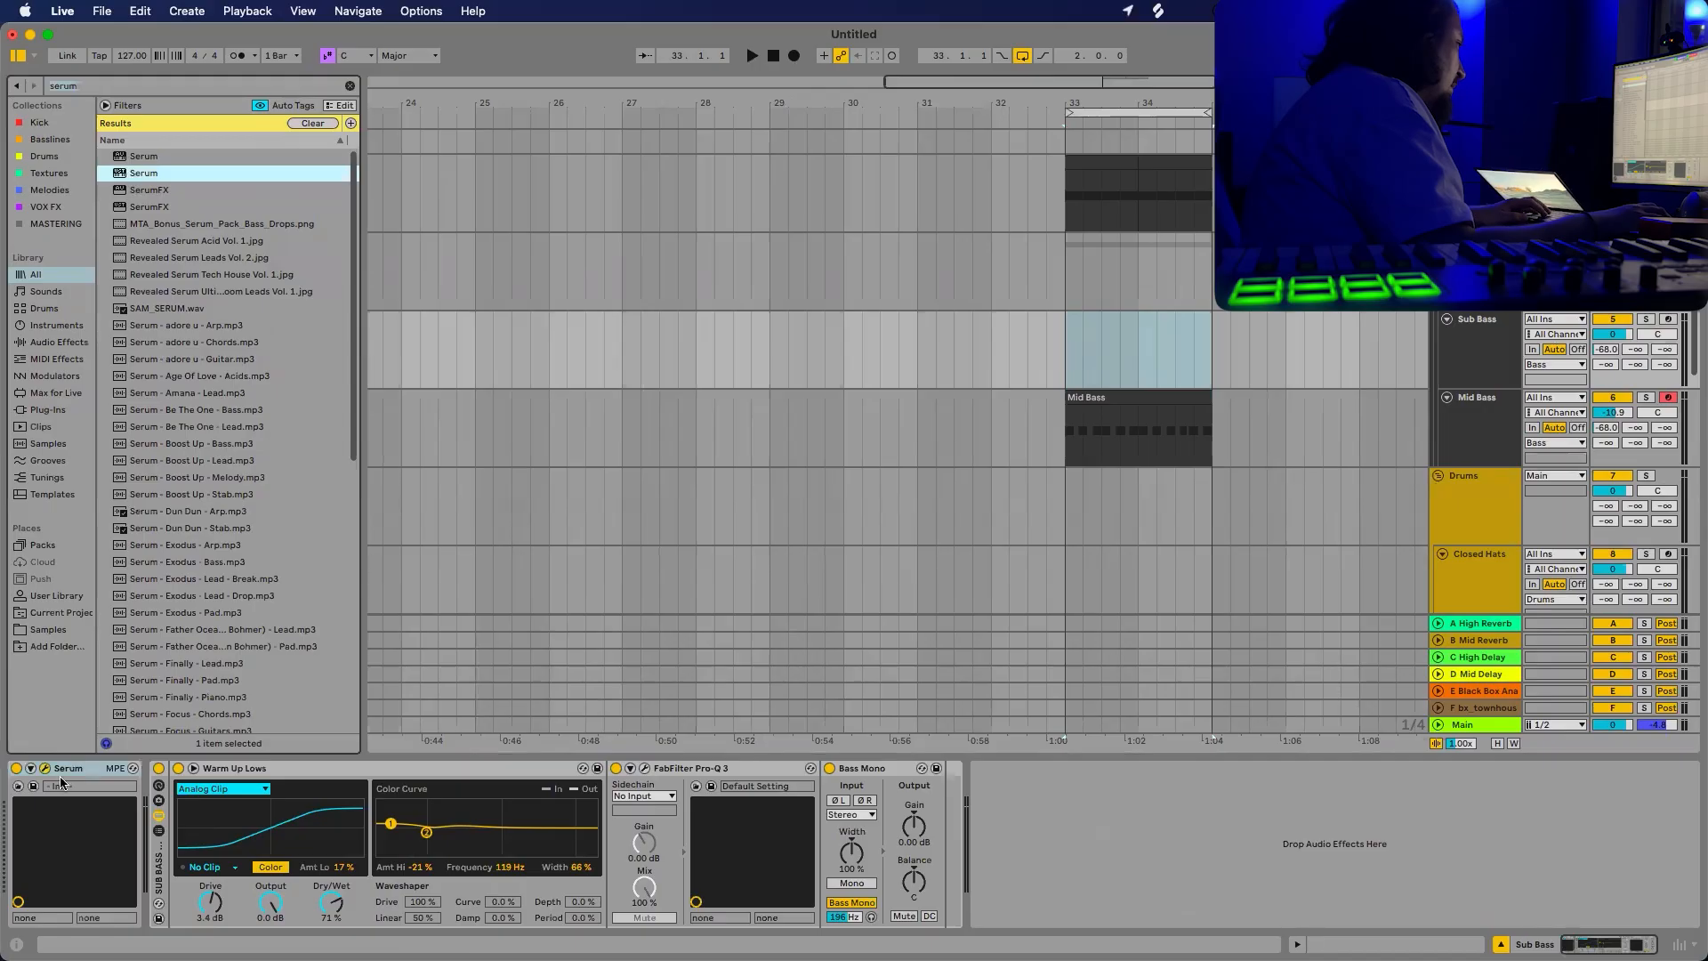
Search Serum's presets for "argy", load FSS_SMTEV5_Sub_Bass_Argy on the Sub Bass track and close Serum.
click(943, 111)
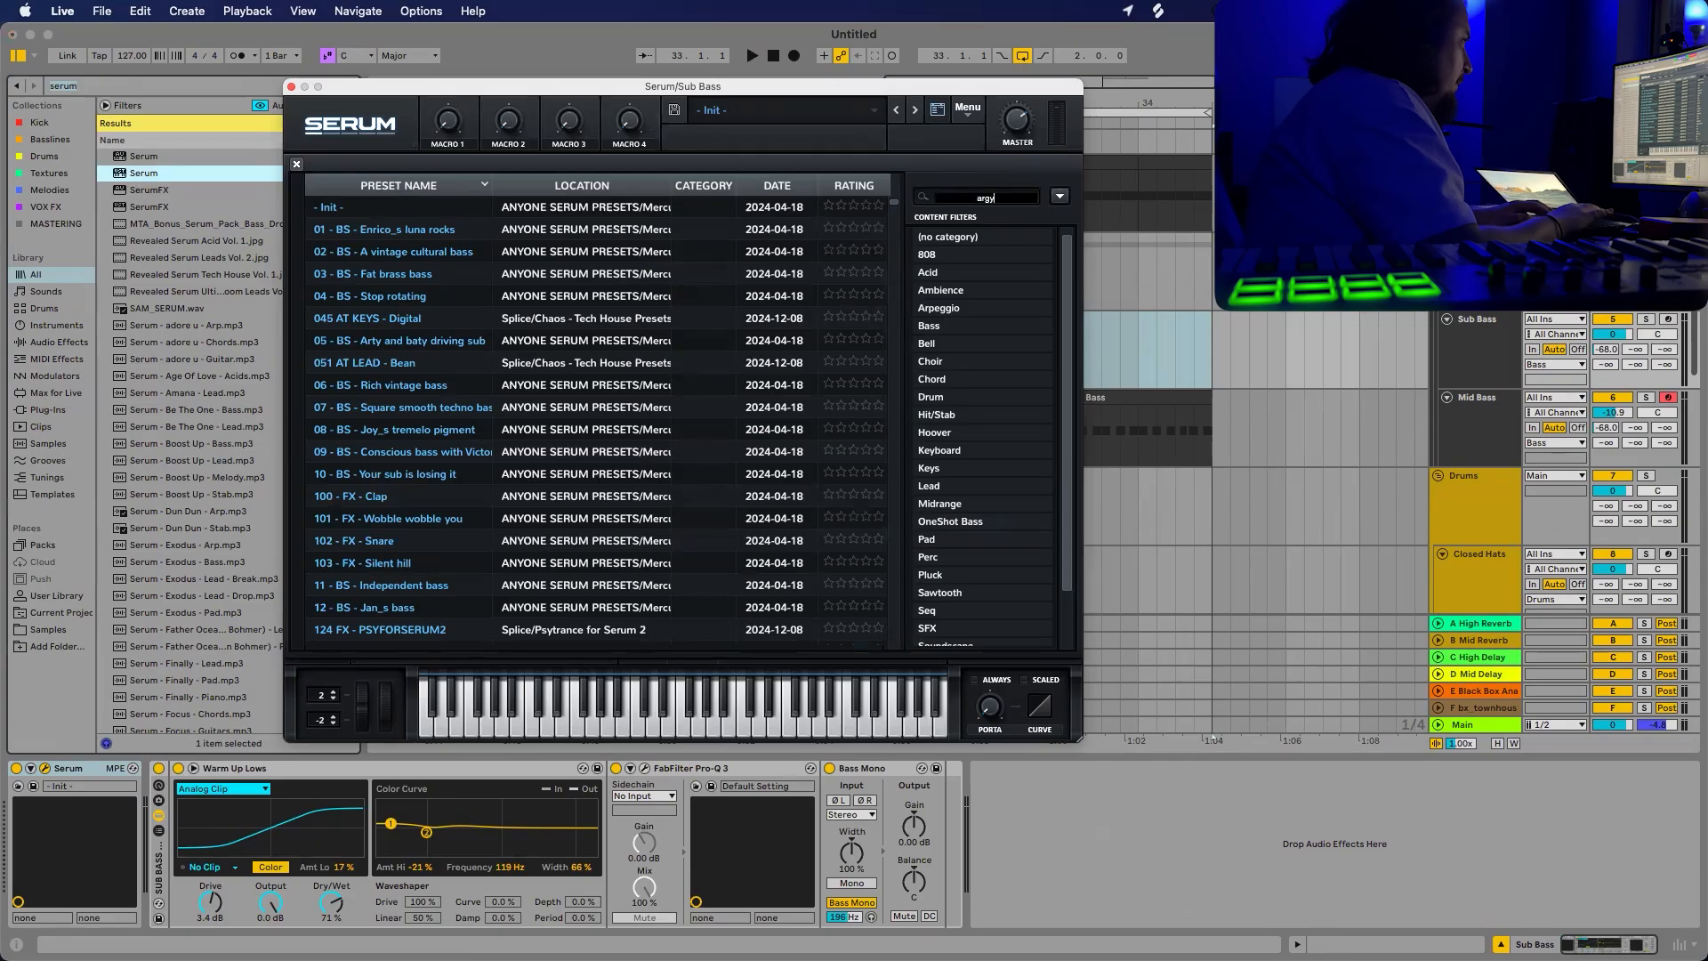
key(Return)
double_click(426, 213)
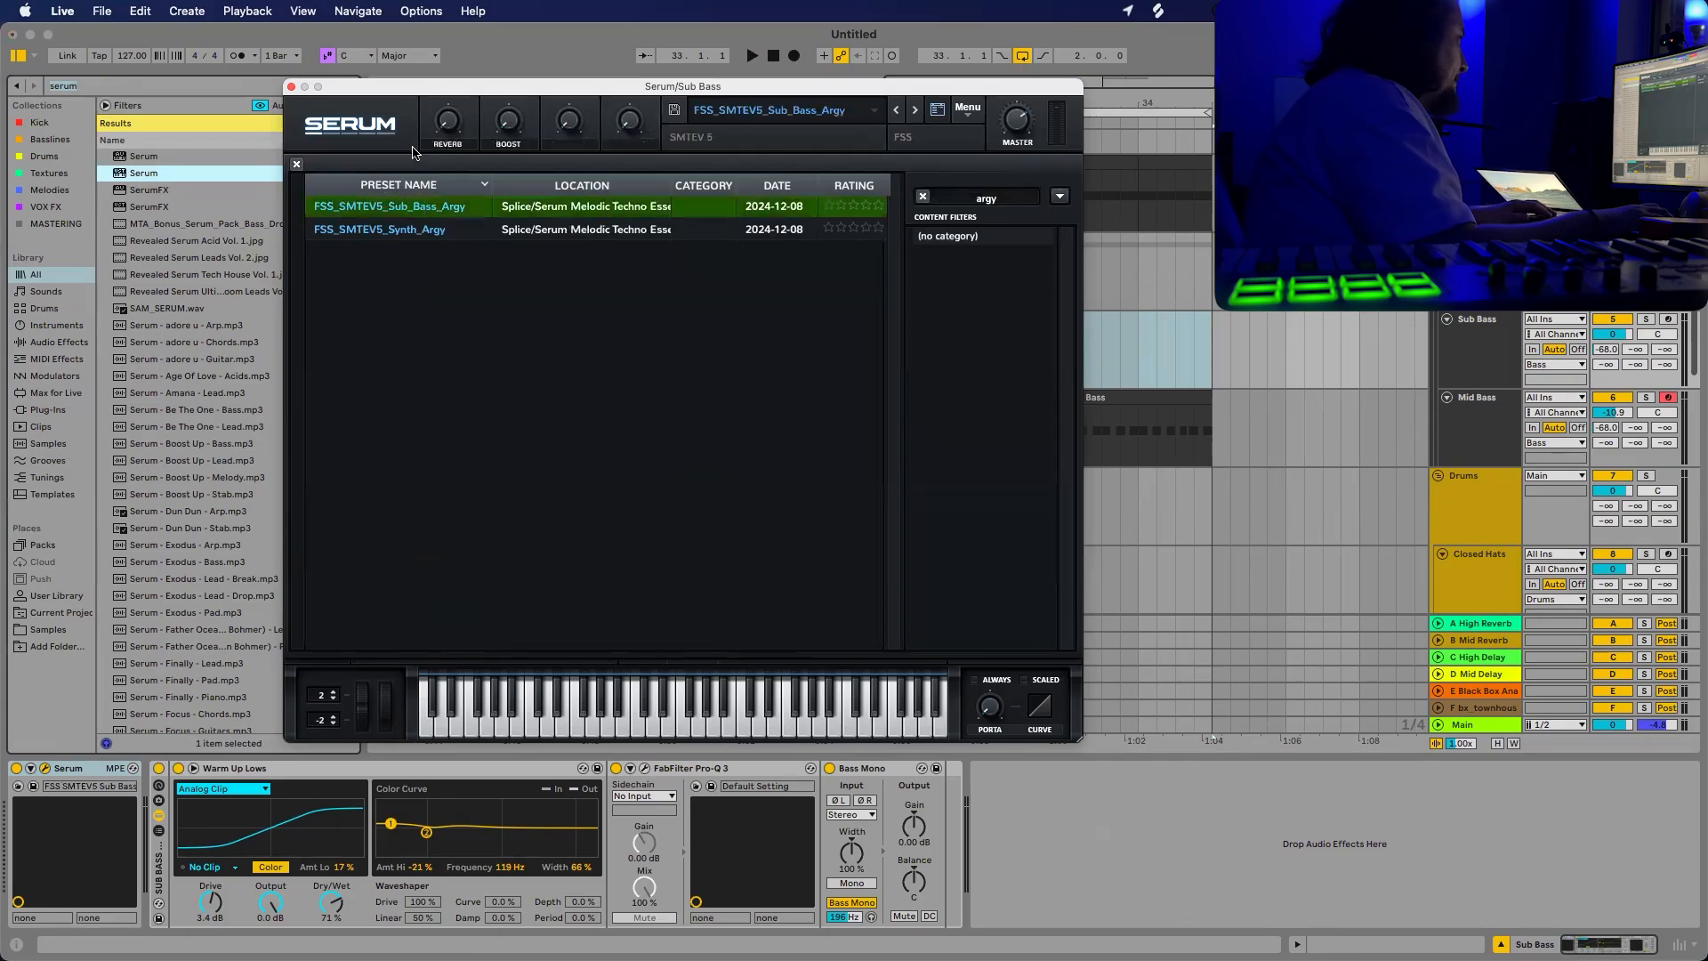
click(292, 87)
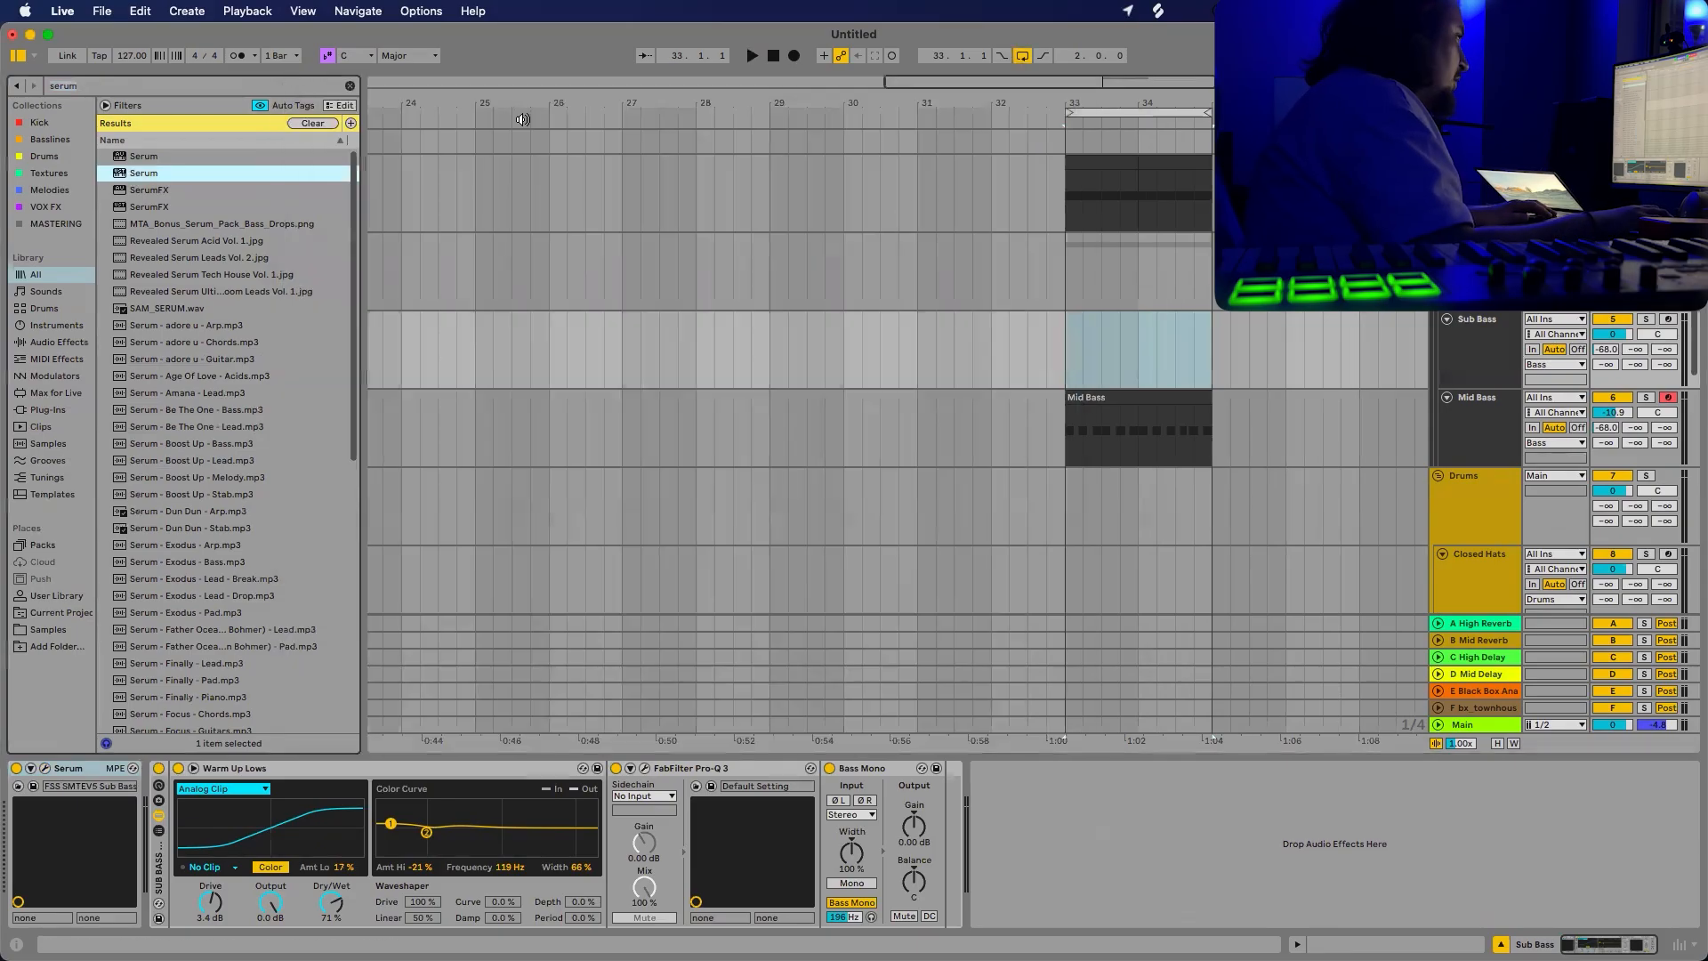
Copy the bar 33 Mid Bass clip onto the Sub Bass track and audition the Sub Bass soloed.
click(1076, 396)
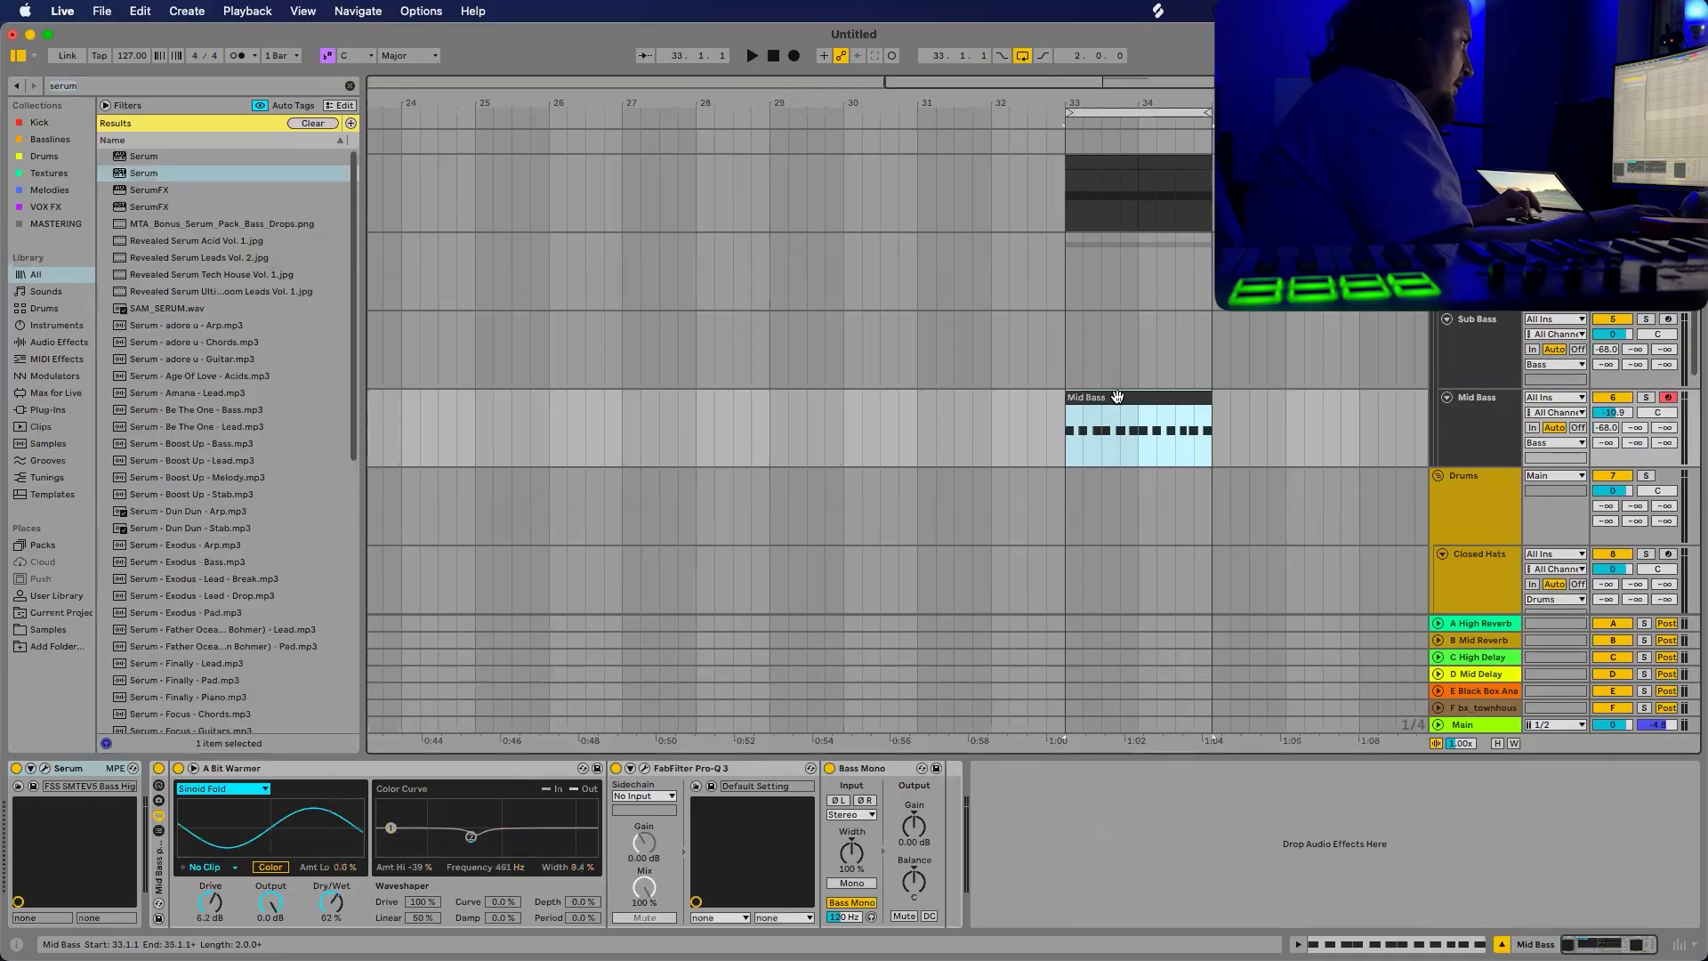
drag(1117, 397, 1117, 319)
click(1073, 350)
key(space)
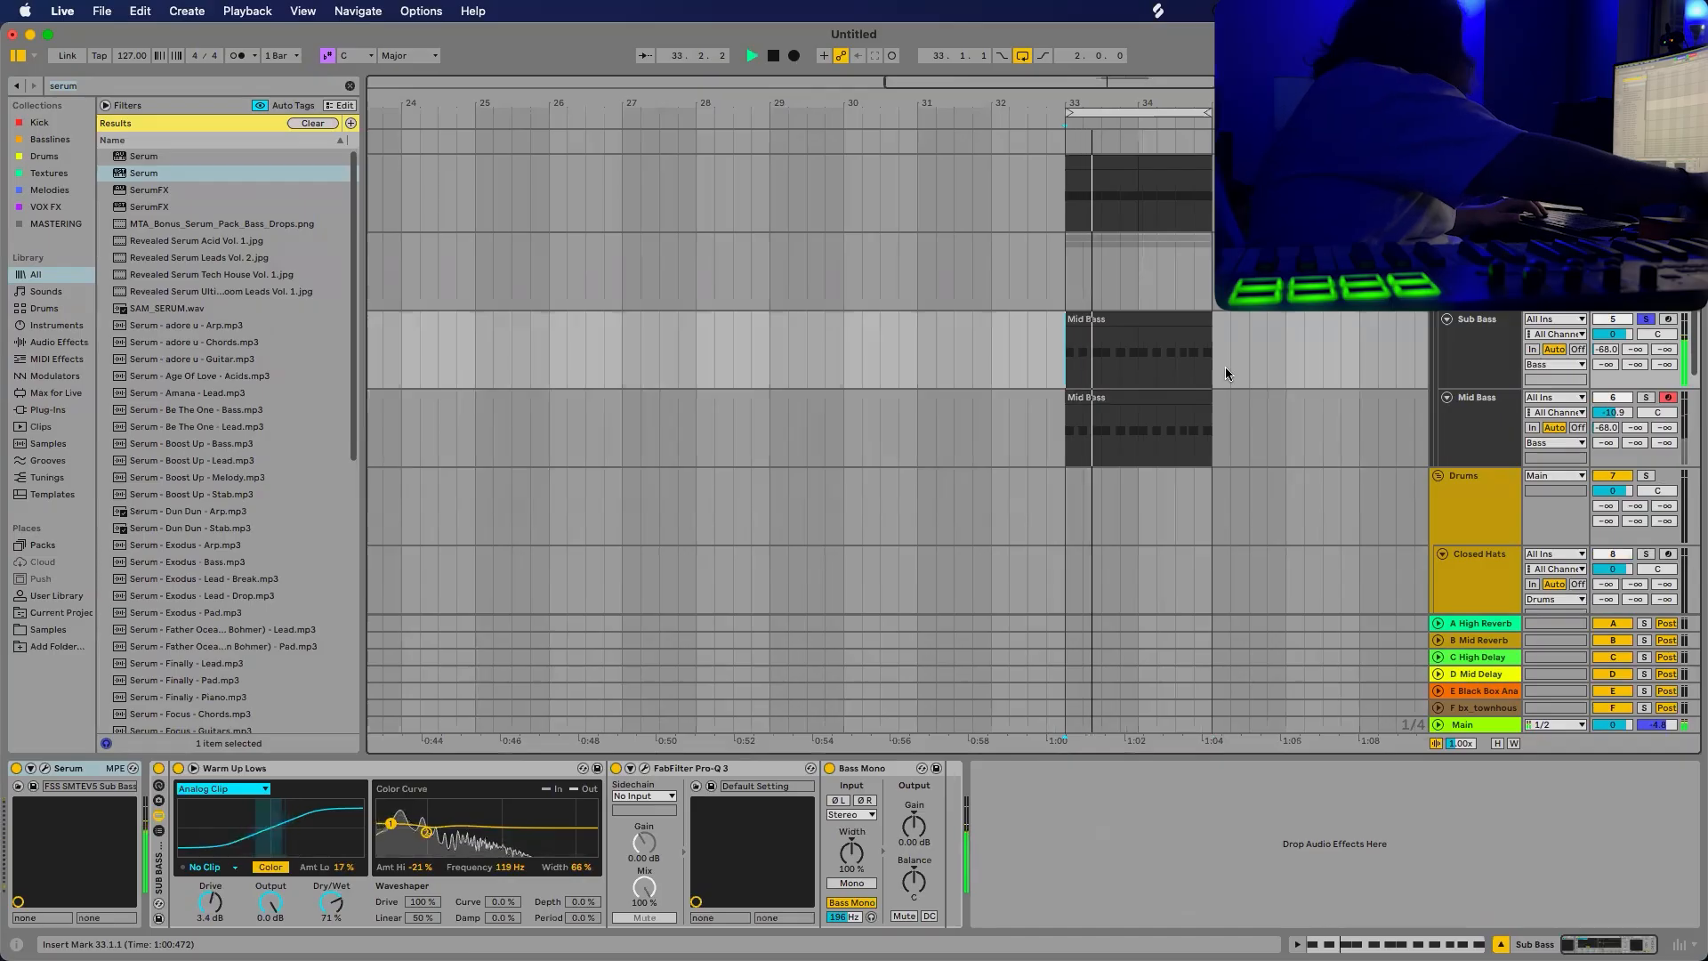
key(space)
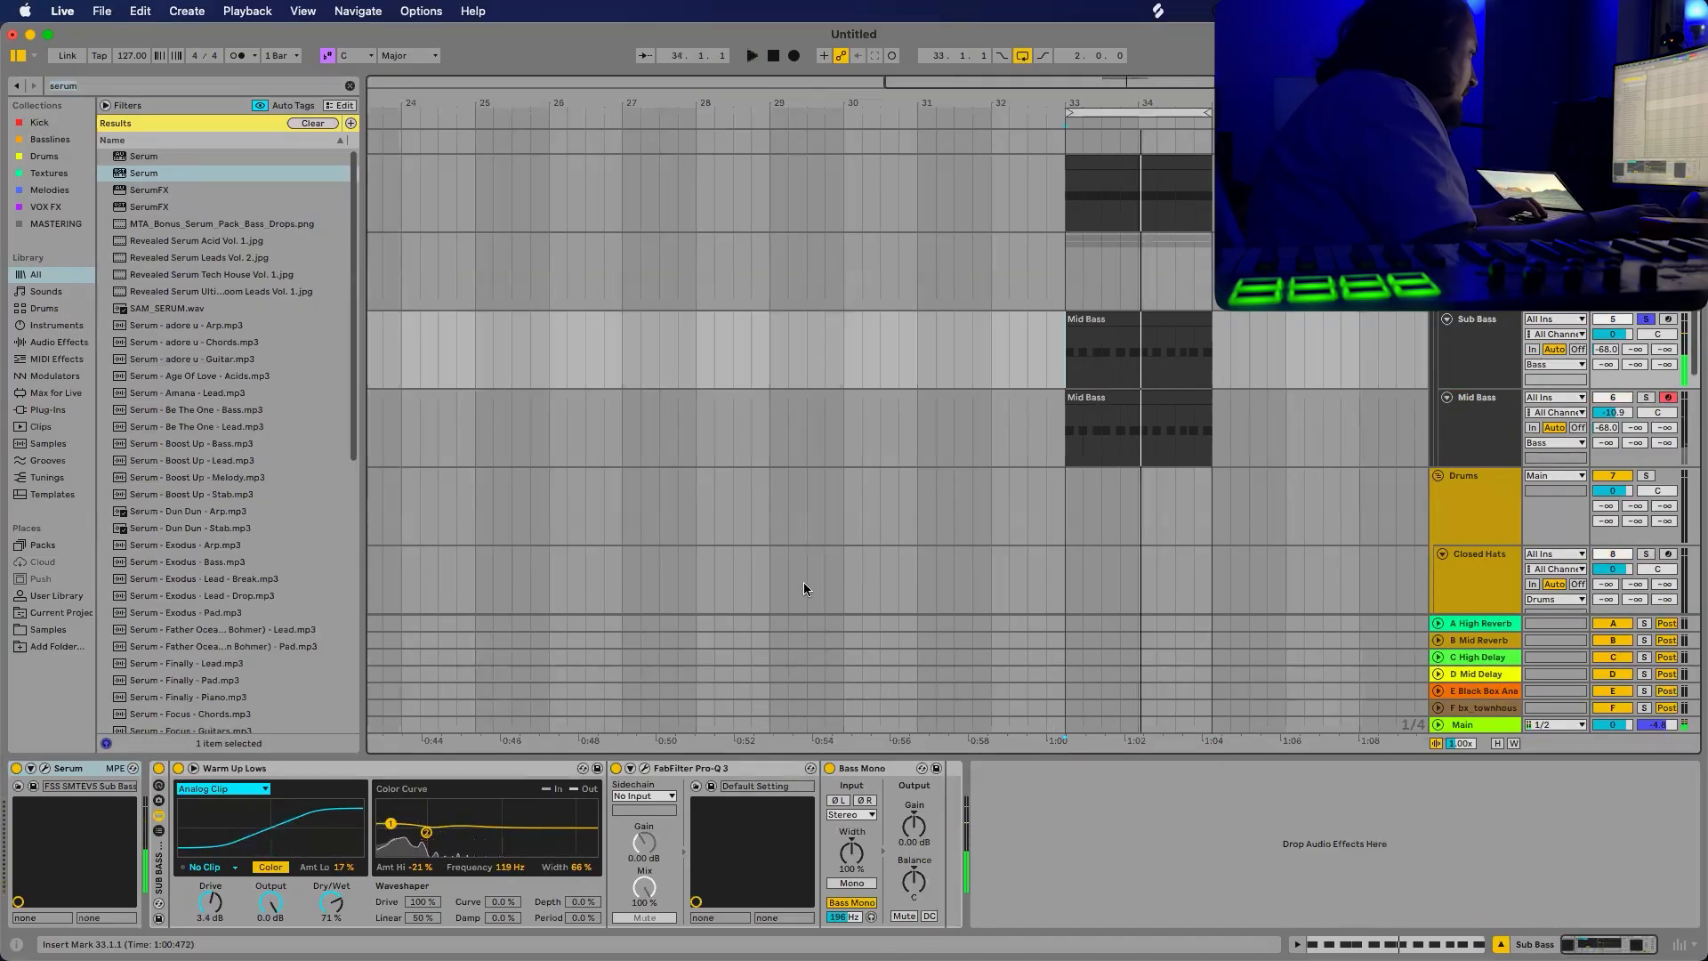
Open the Sub Bass track's Serum and audition the patch while trying a higher BOOST macro setting.
click(45, 771)
key(space)
key(space)
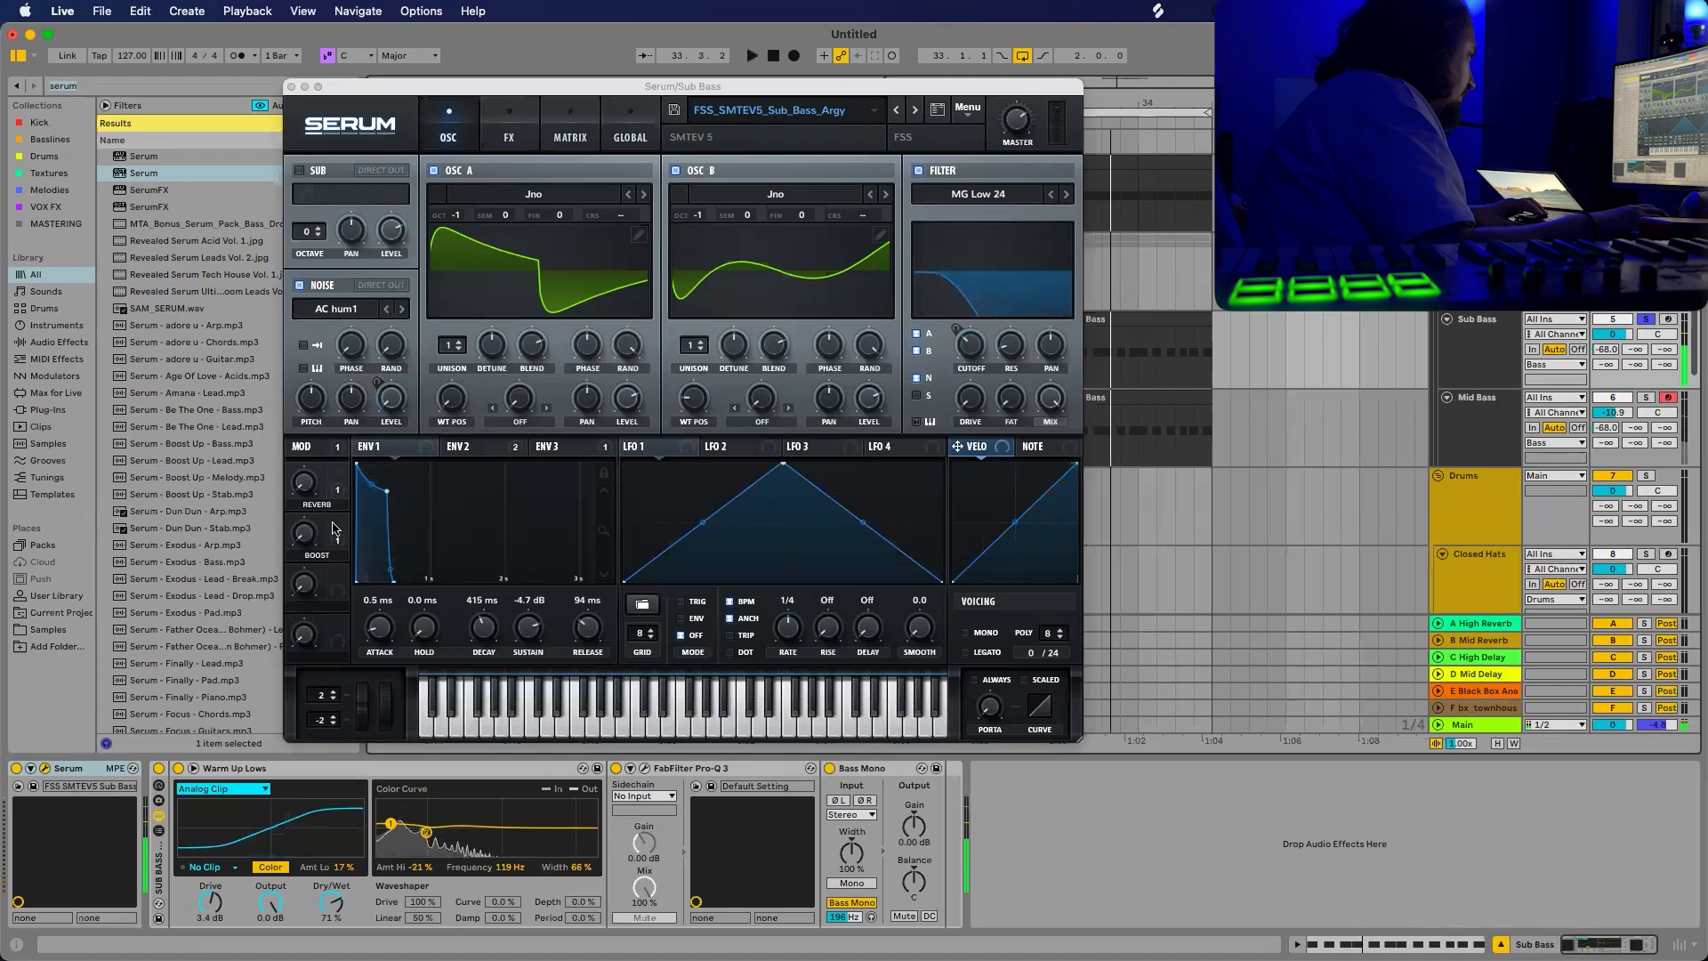
key(space)
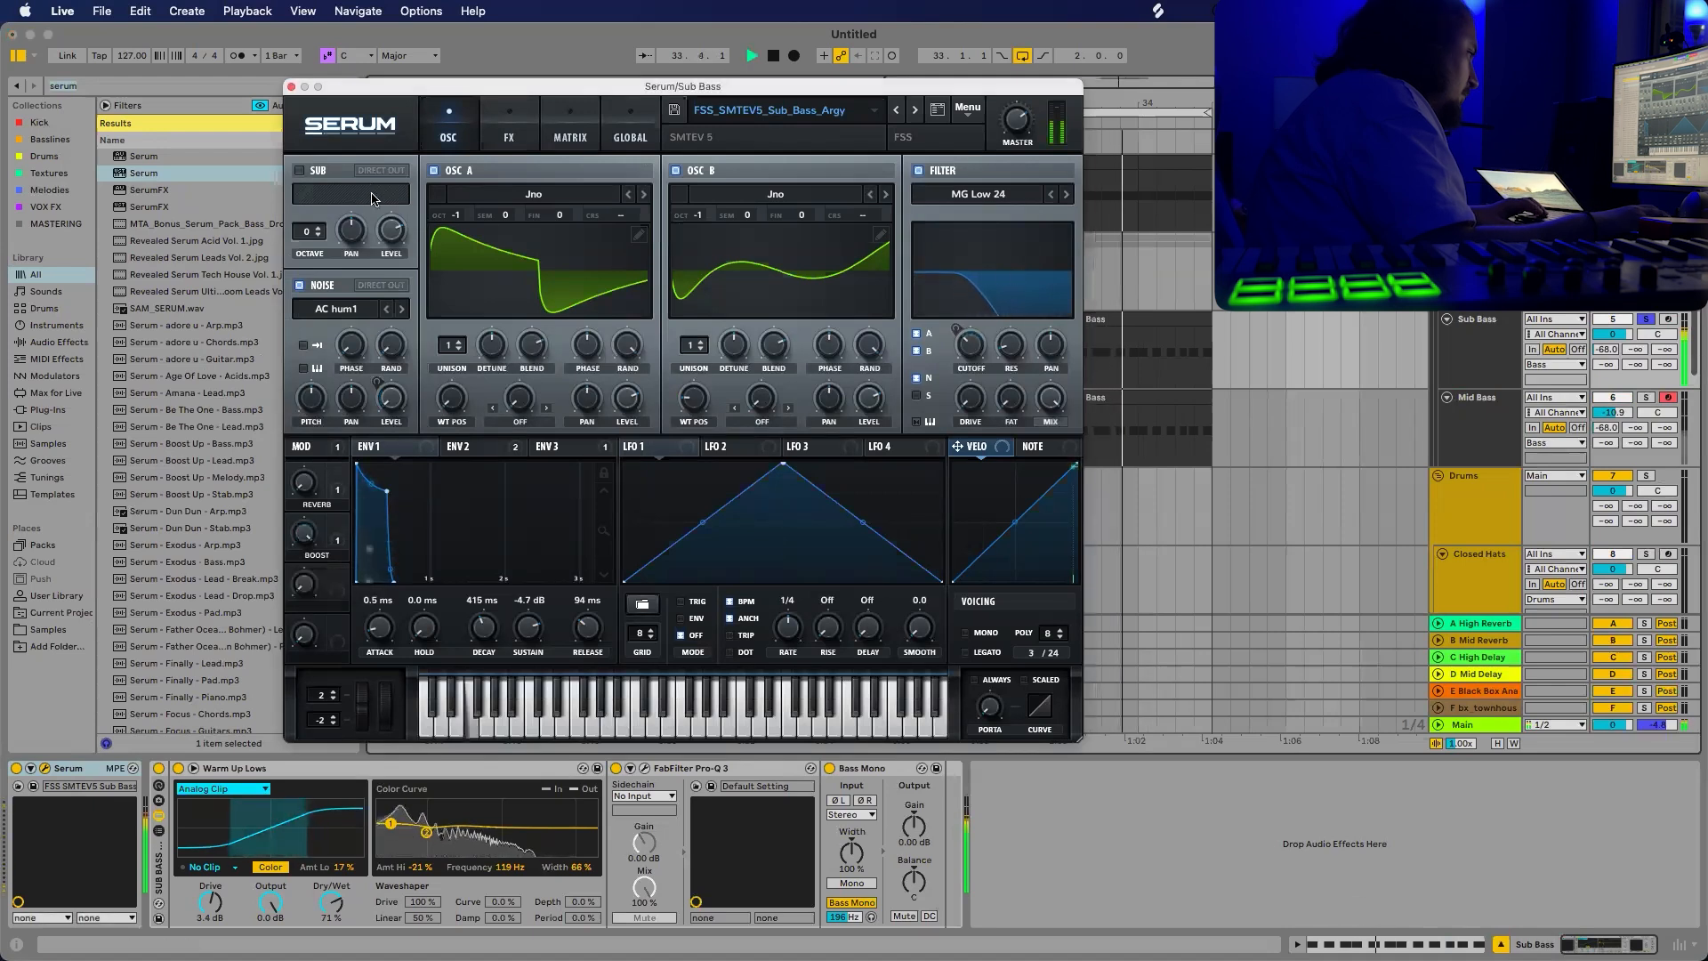
key(space)
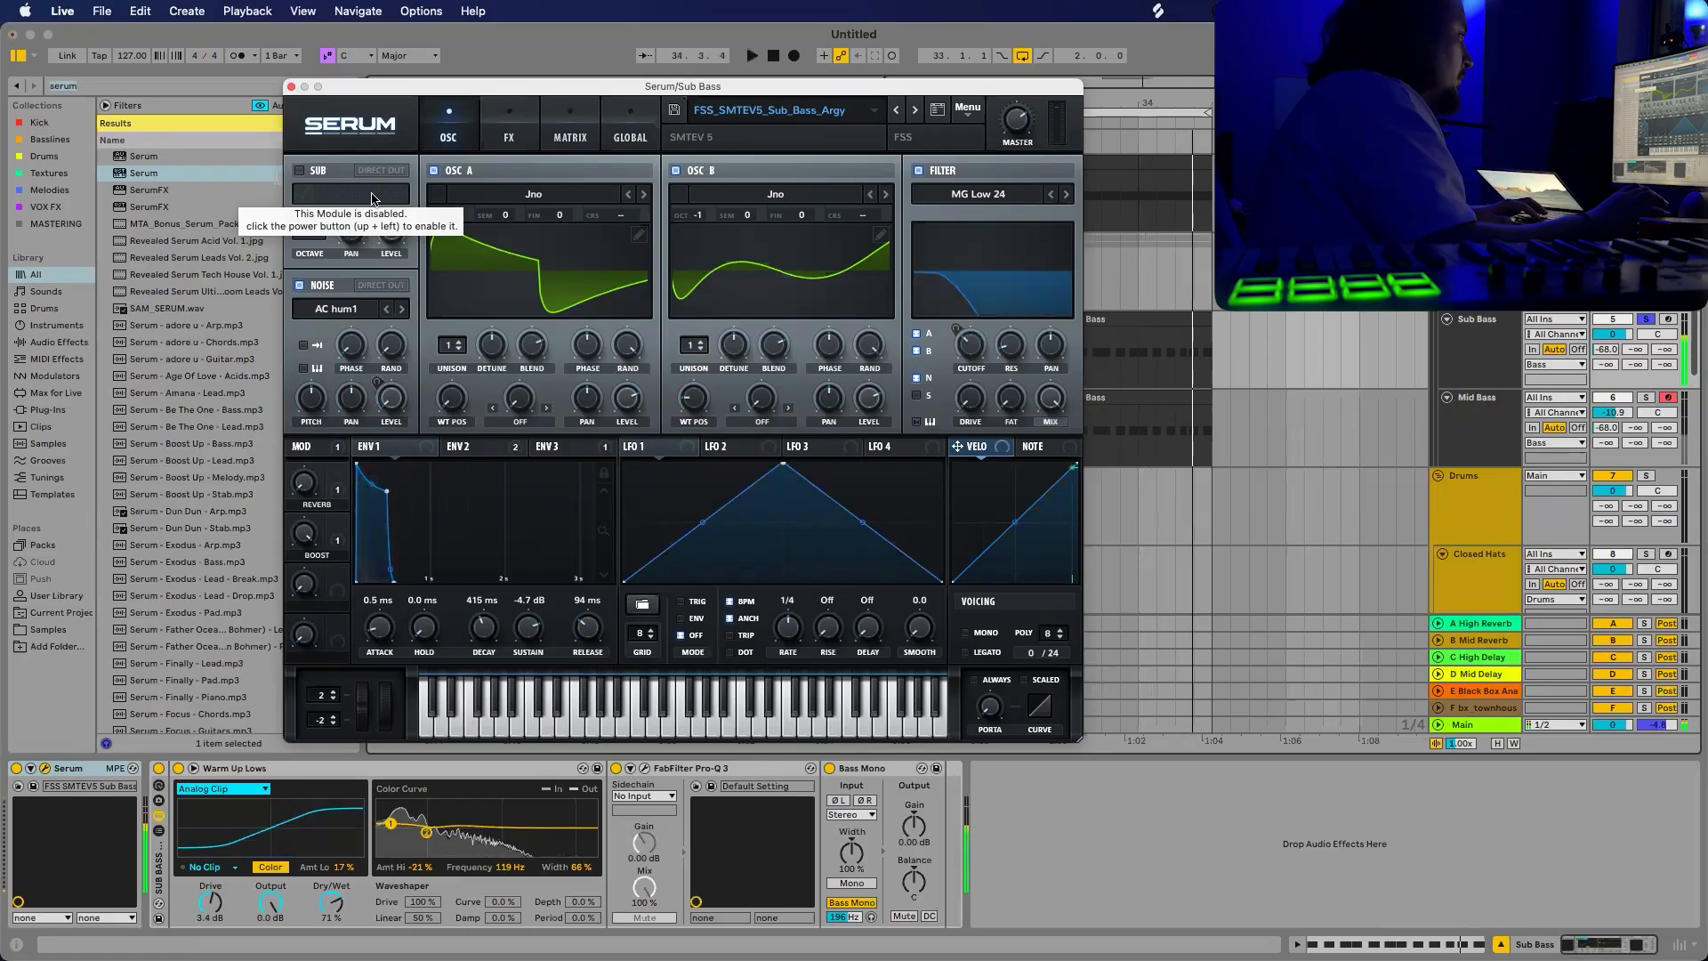
Compare the BOOST macro's effect on the sub bass spectrum in Pro-Q 3, and set BOOST to 0%.
click(632, 768)
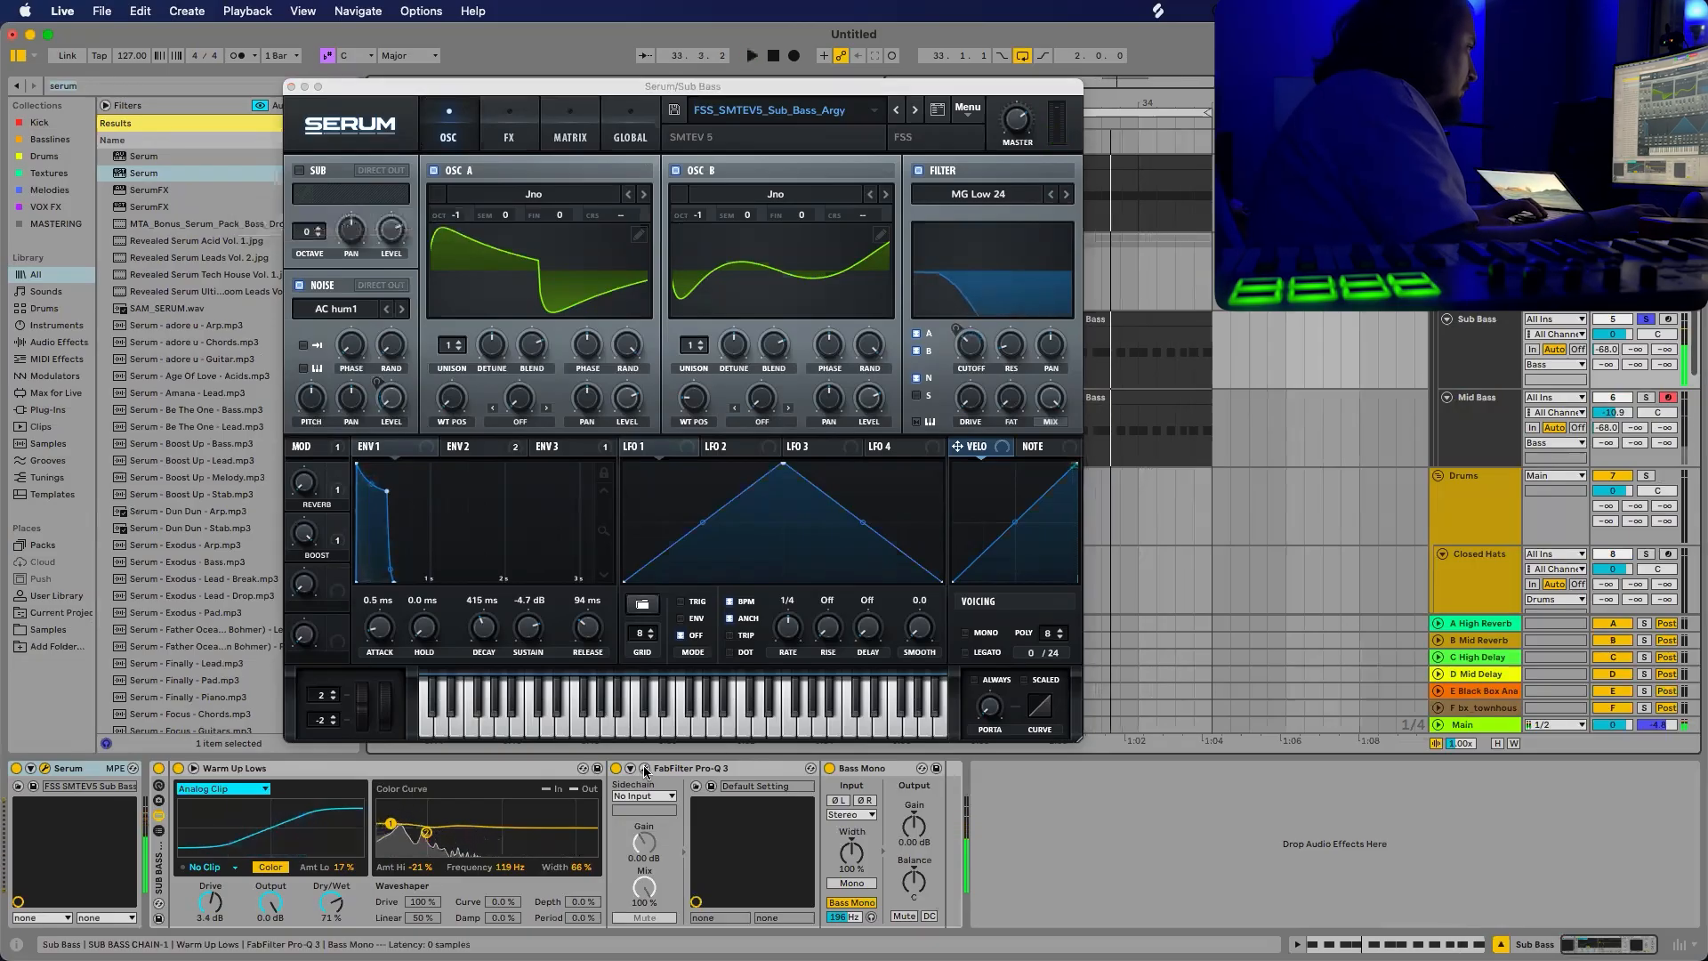
drag(676, 76, 1208, 31)
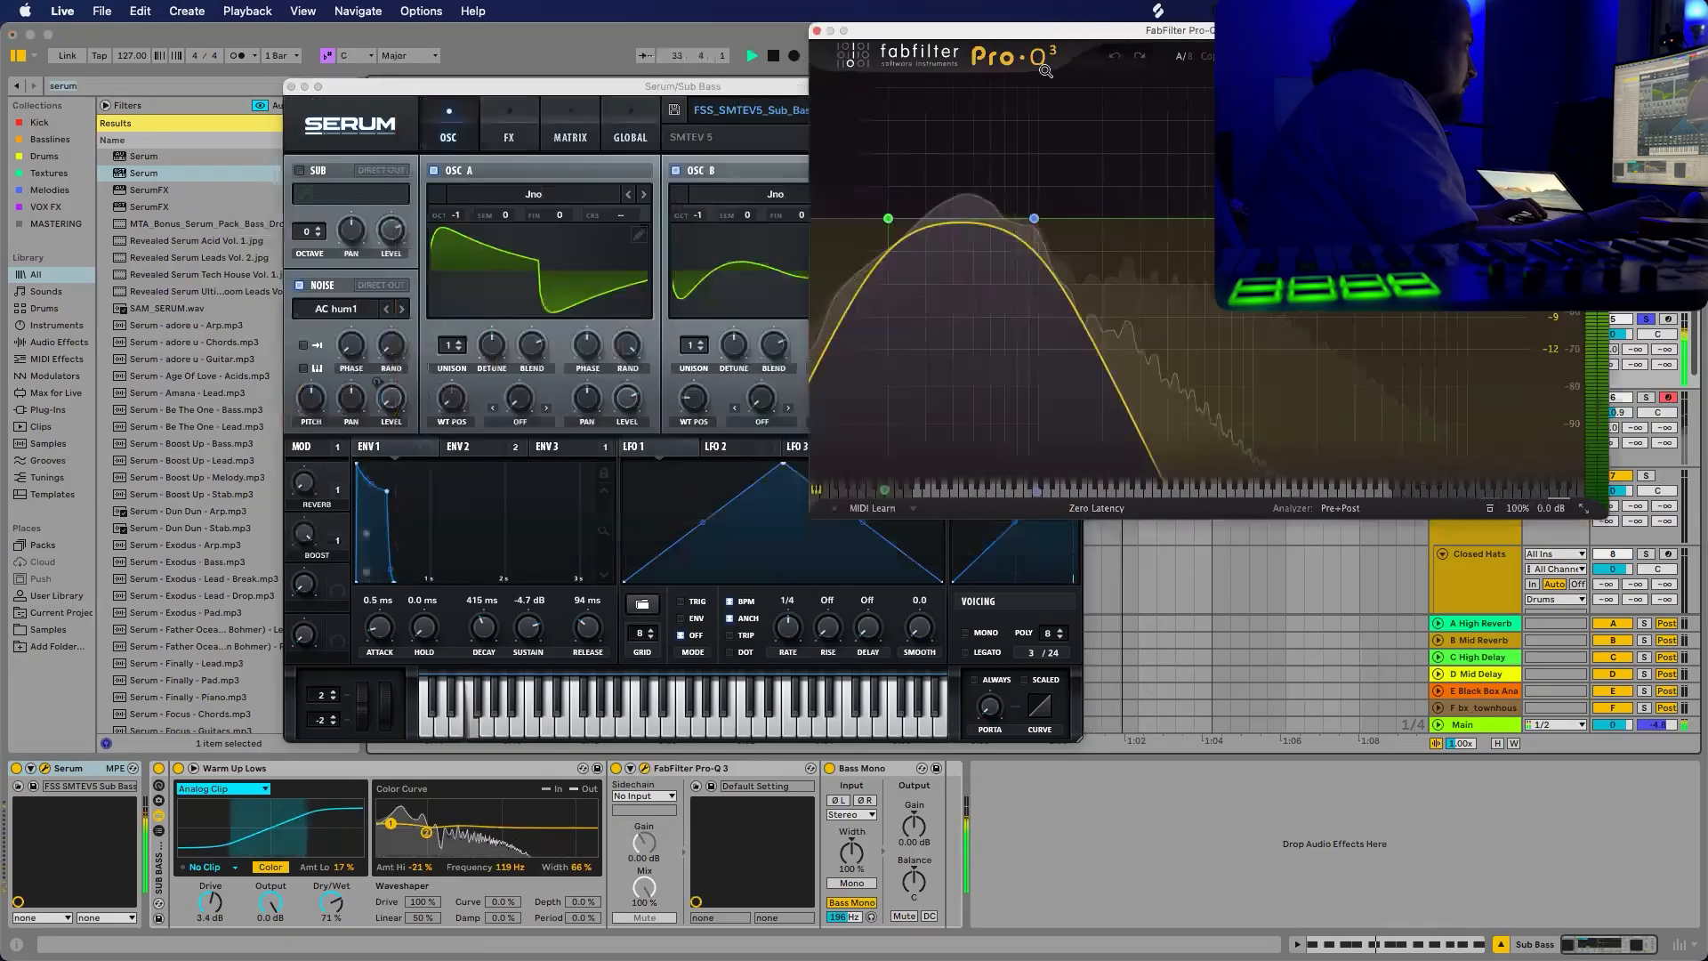
click(310, 531)
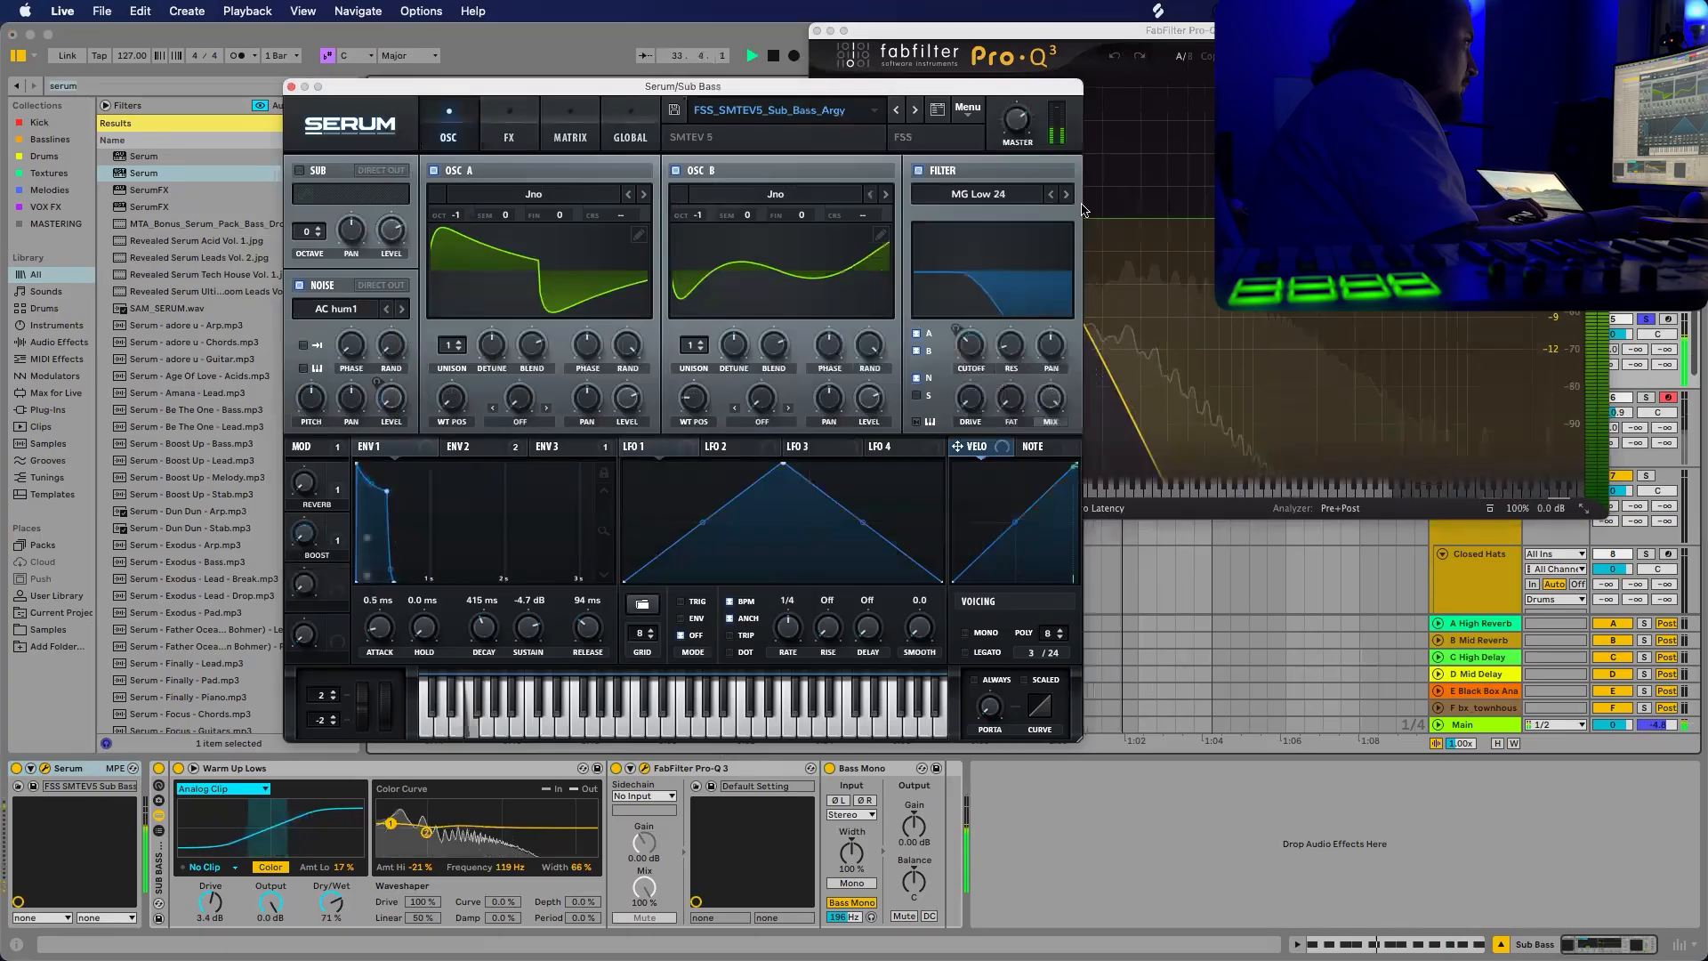
click(1185, 35)
key(space)
key(space)
click(308, 534)
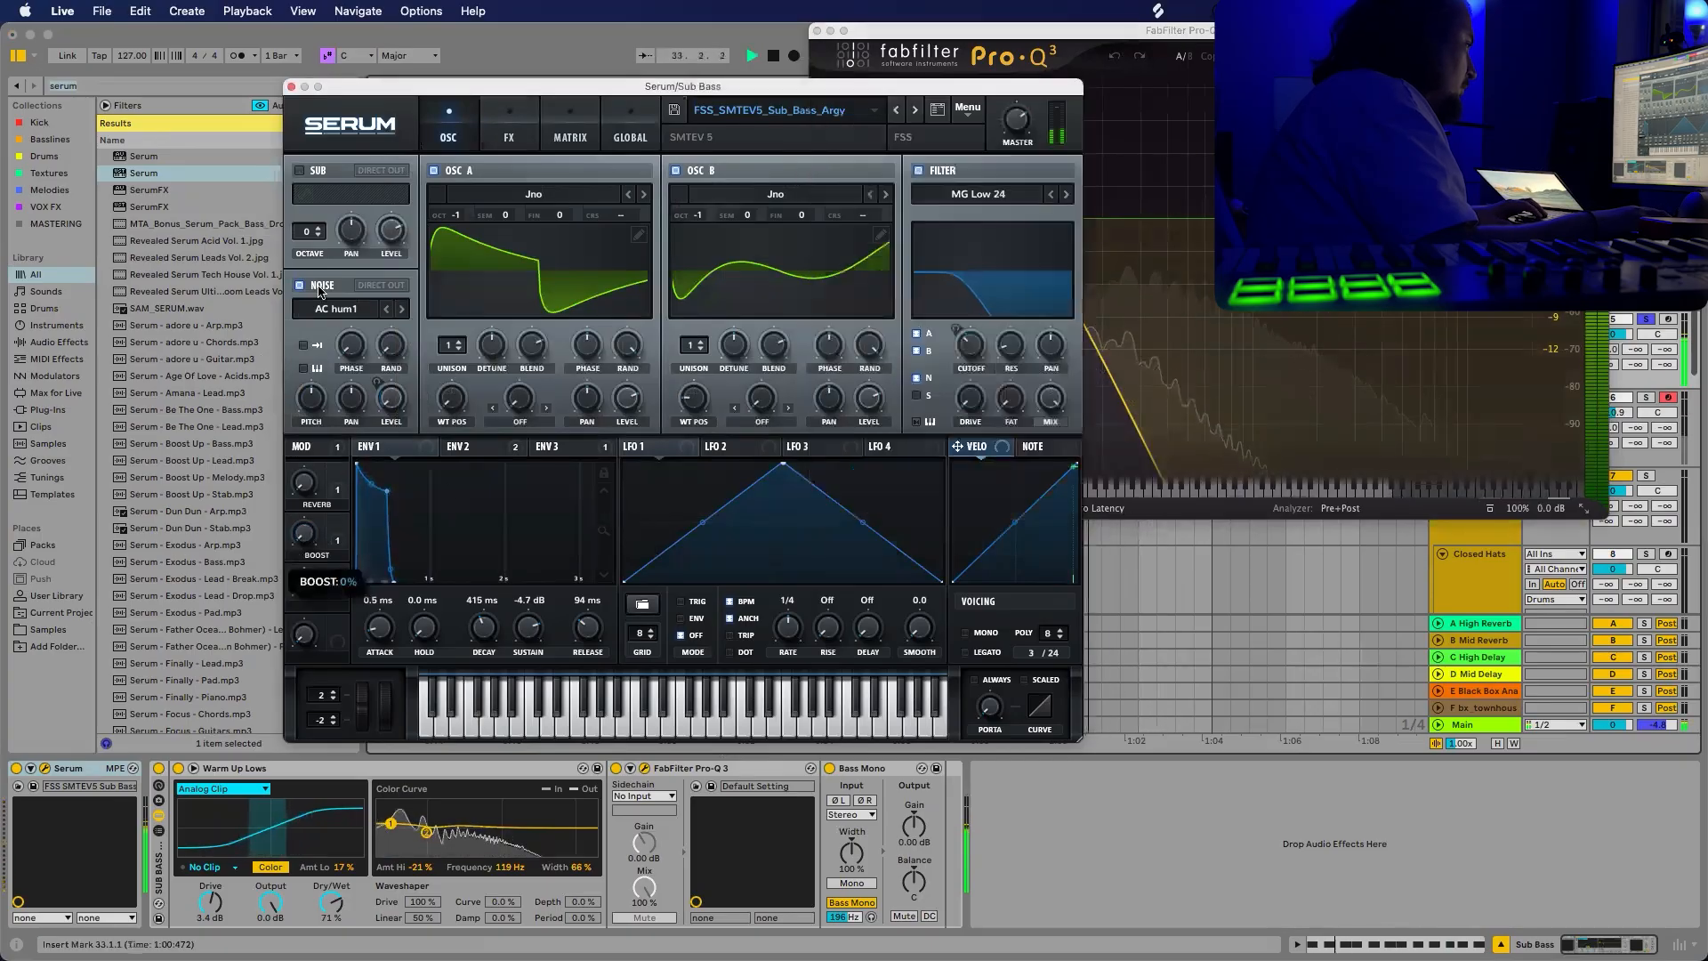
drag(468, 89, 448, 87)
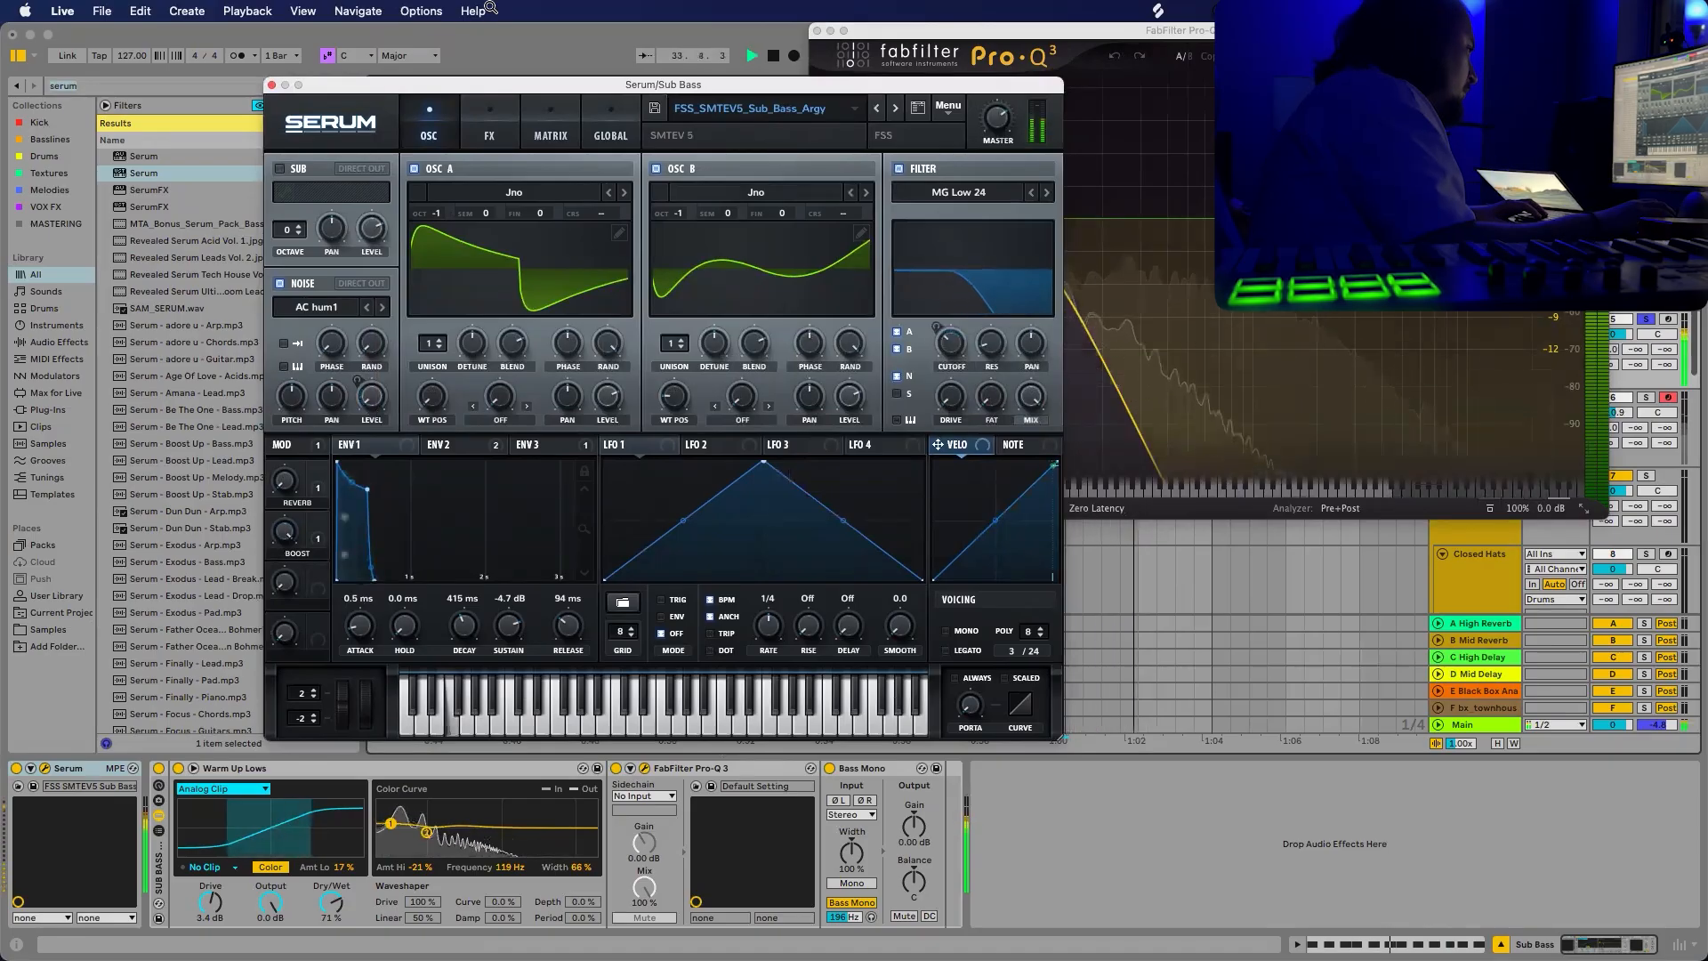
Set Serum's Envelope 1 to about 431 ms decay and -10.6 dB sustain by ear, and close Serum.
key(space)
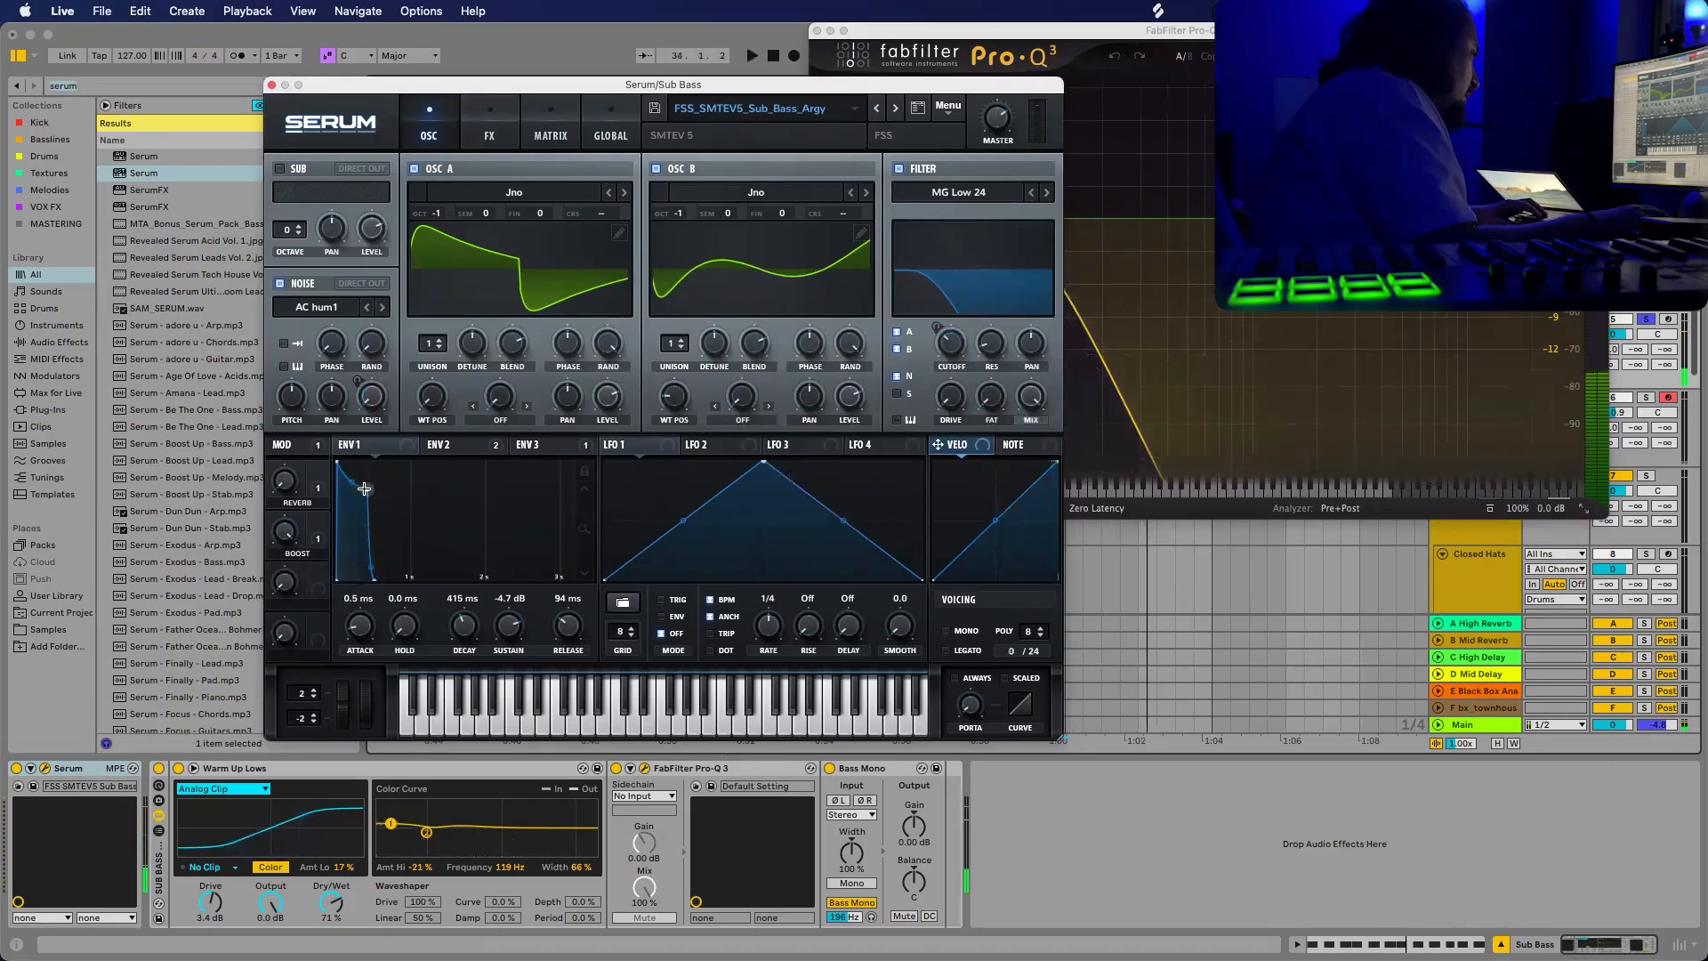
key(space)
drag(364, 488, 365, 499)
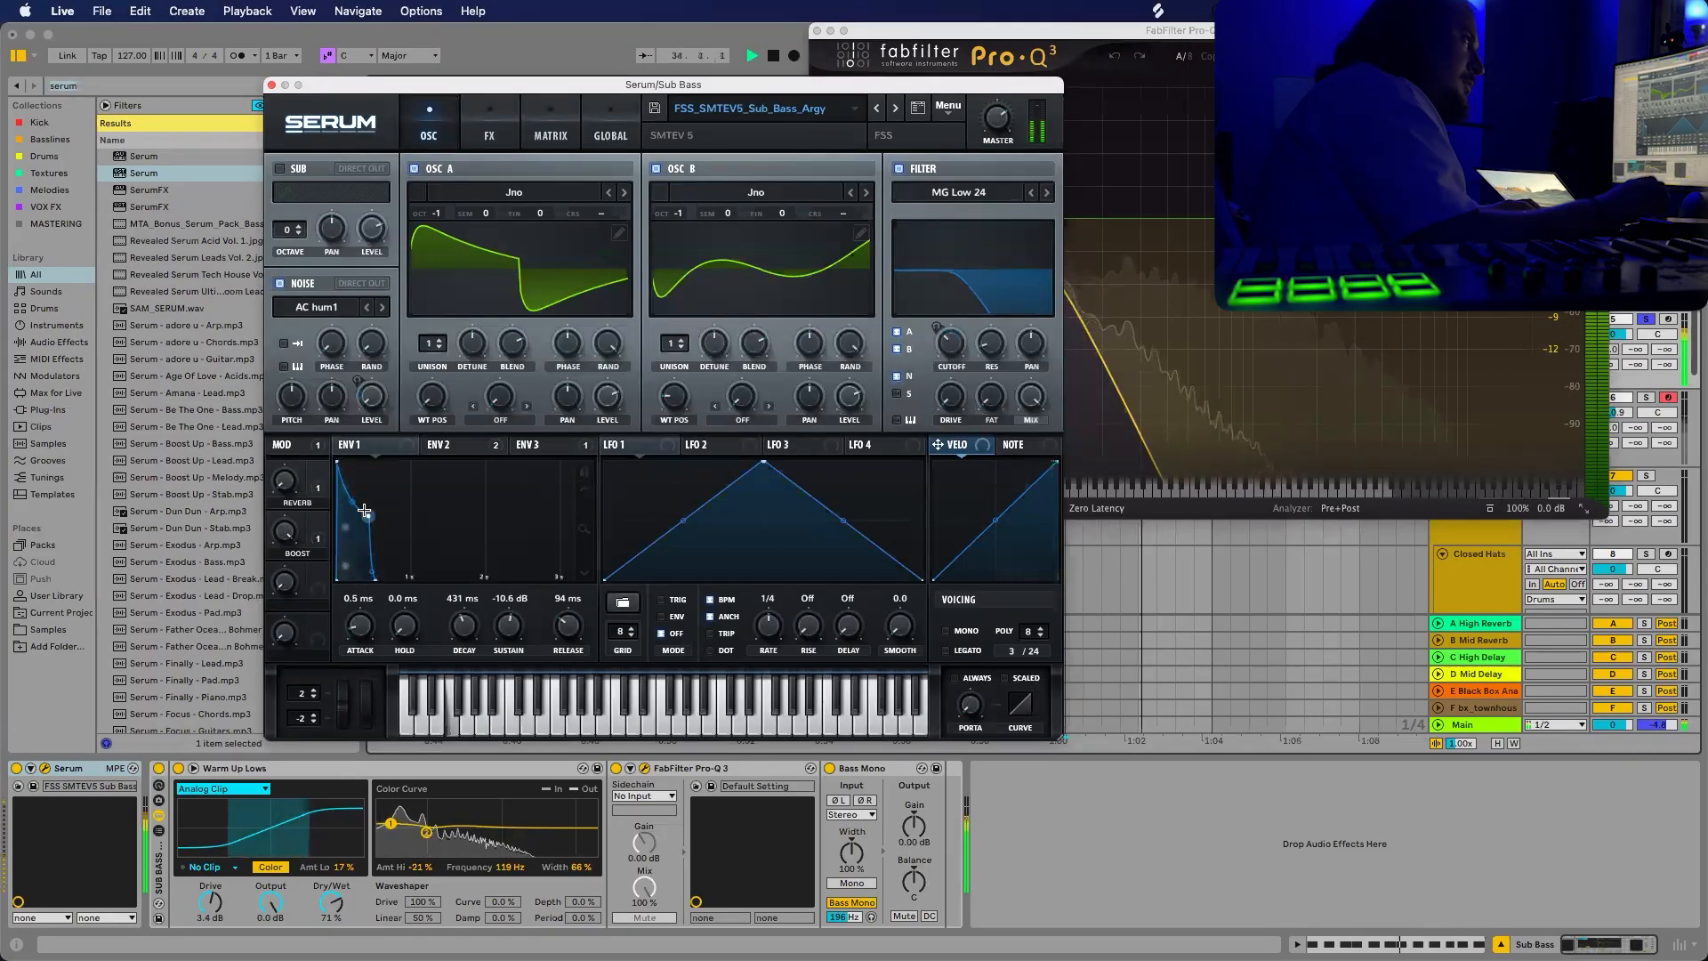
click(271, 84)
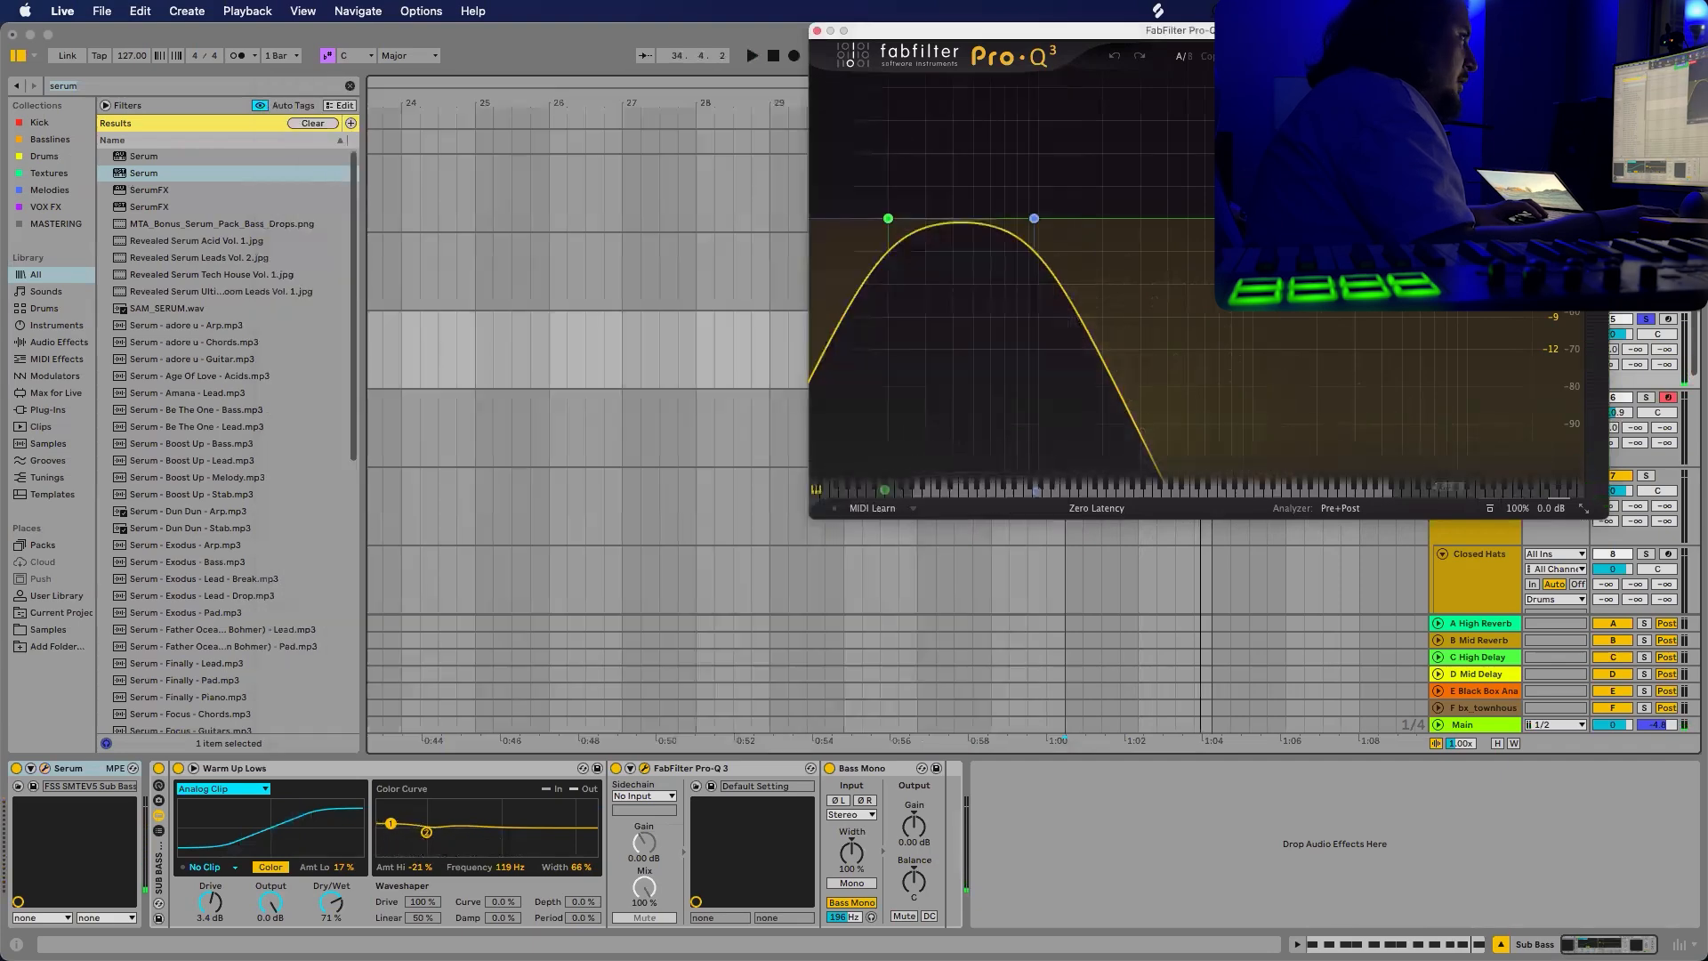
Close Pro-Q 3, and lower the Sub Bass level to -5.5 dB while auditioning it within the soloed Bass group.
drag(1328, 30, 1095, 383)
click(583, 384)
click(1093, 356)
key(Up)
key(space)
key(space)
Show the Session View mixer with enlarged meters and the device area hidden, and check the Bass group's levels in playback.
key(Tab)
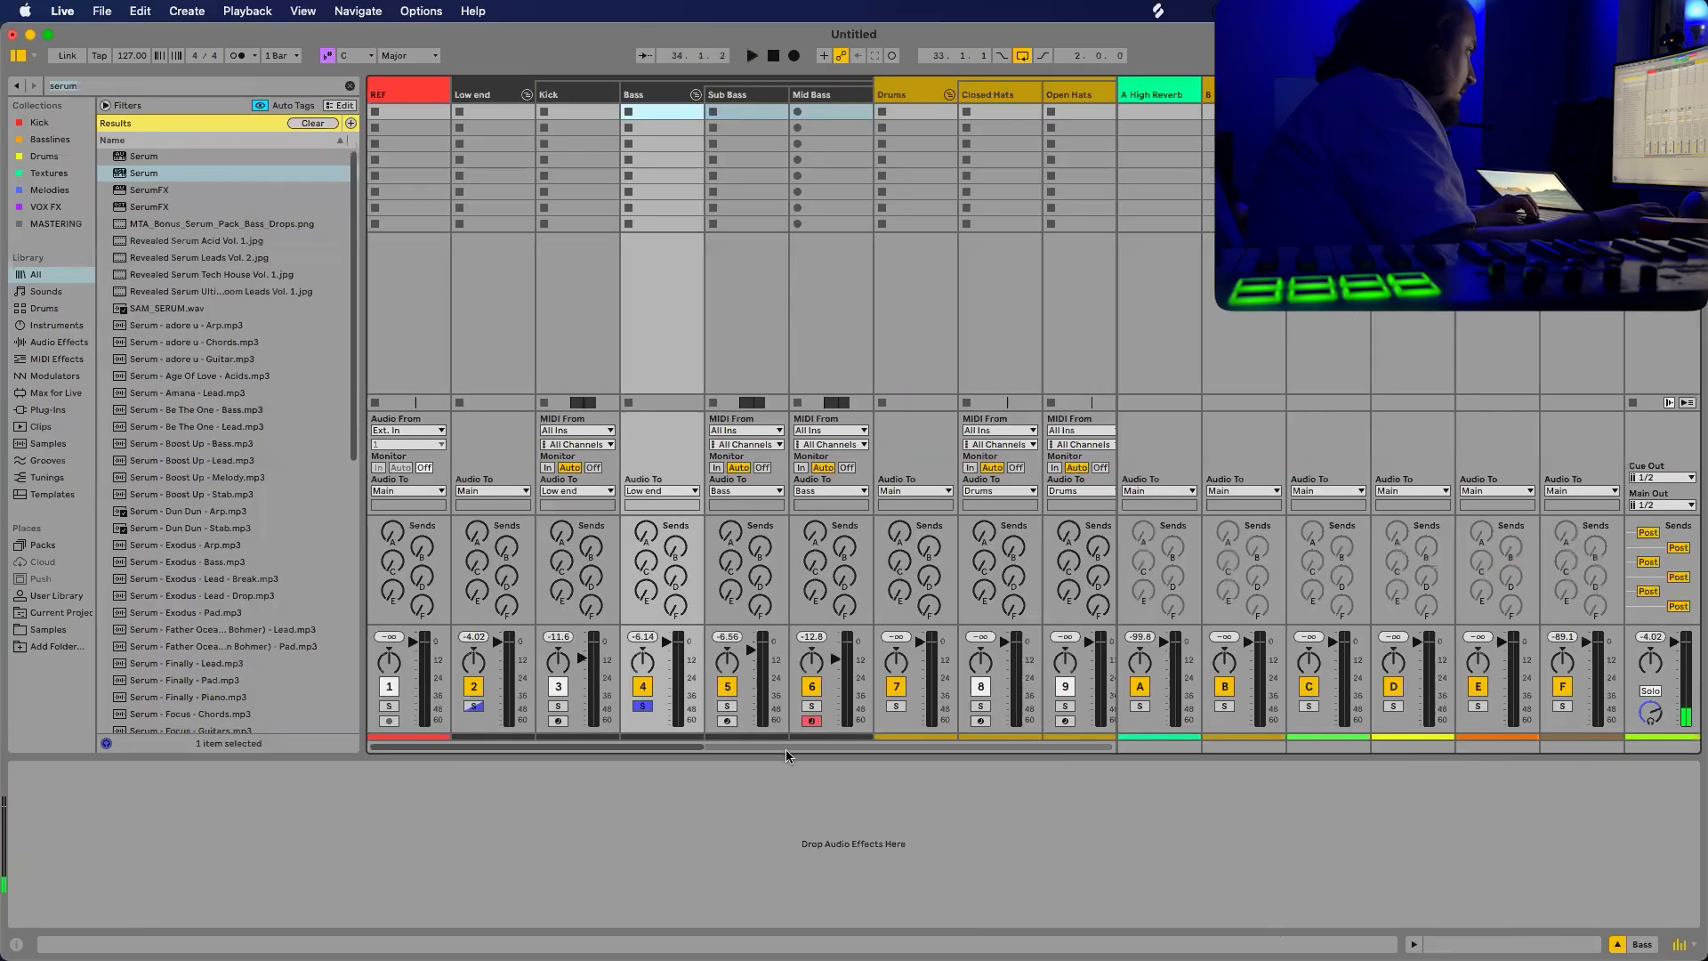
key(super+alt+l)
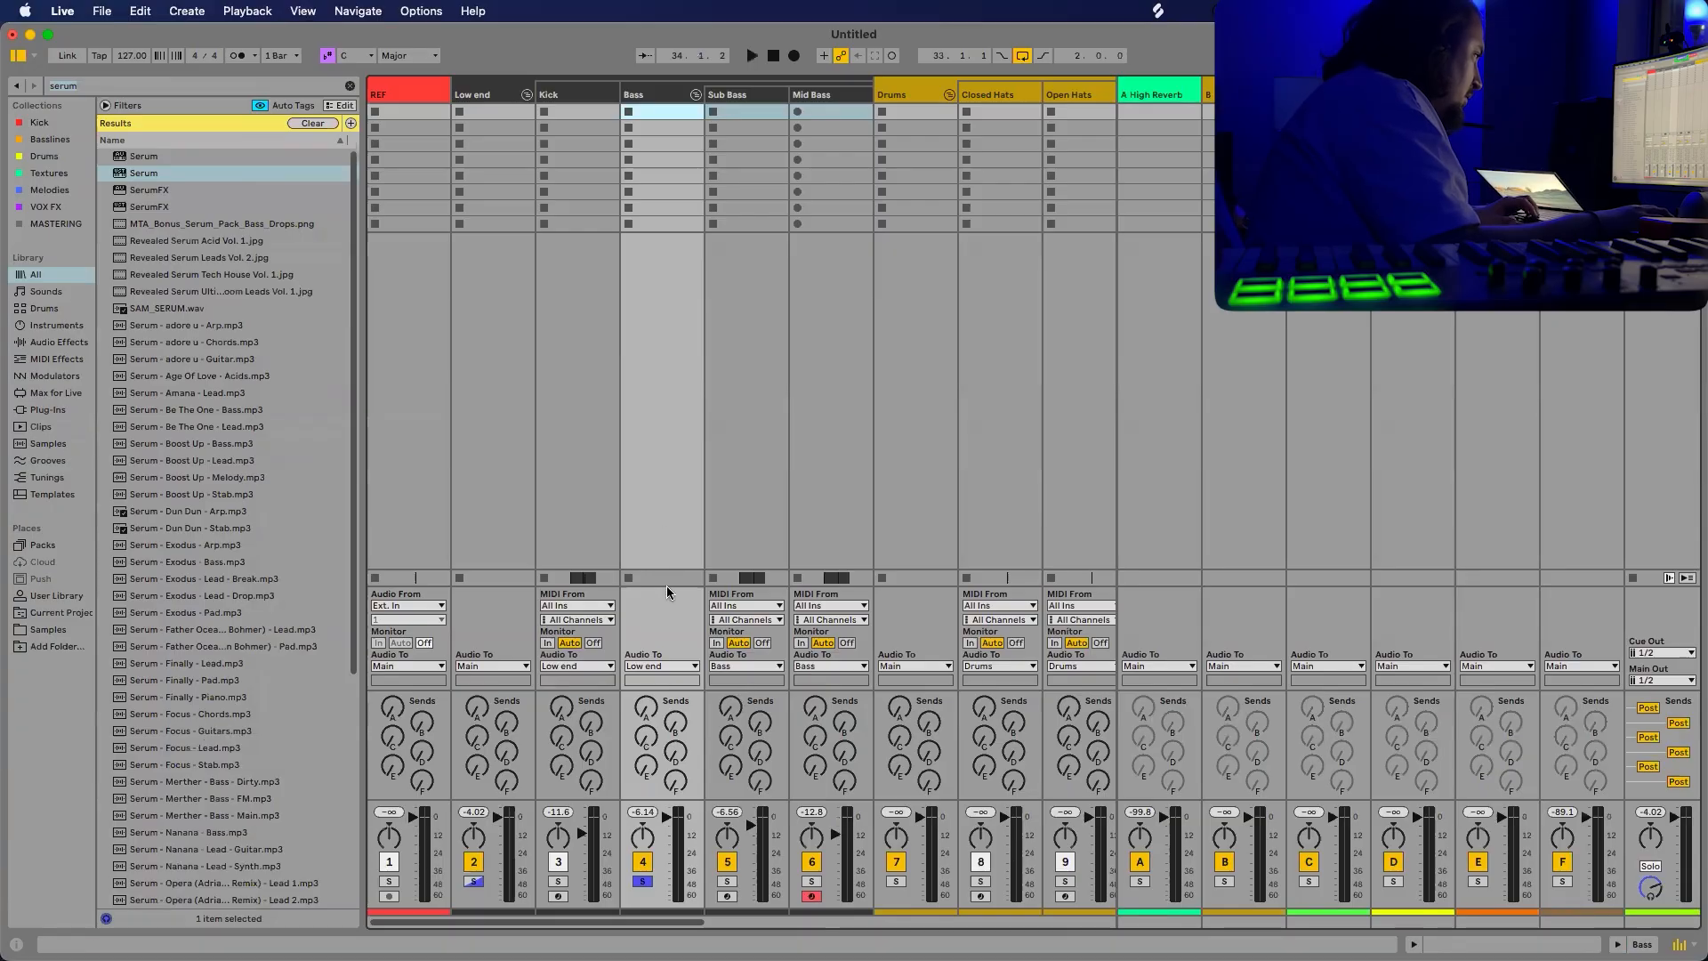
drag(666, 797, 654, 381)
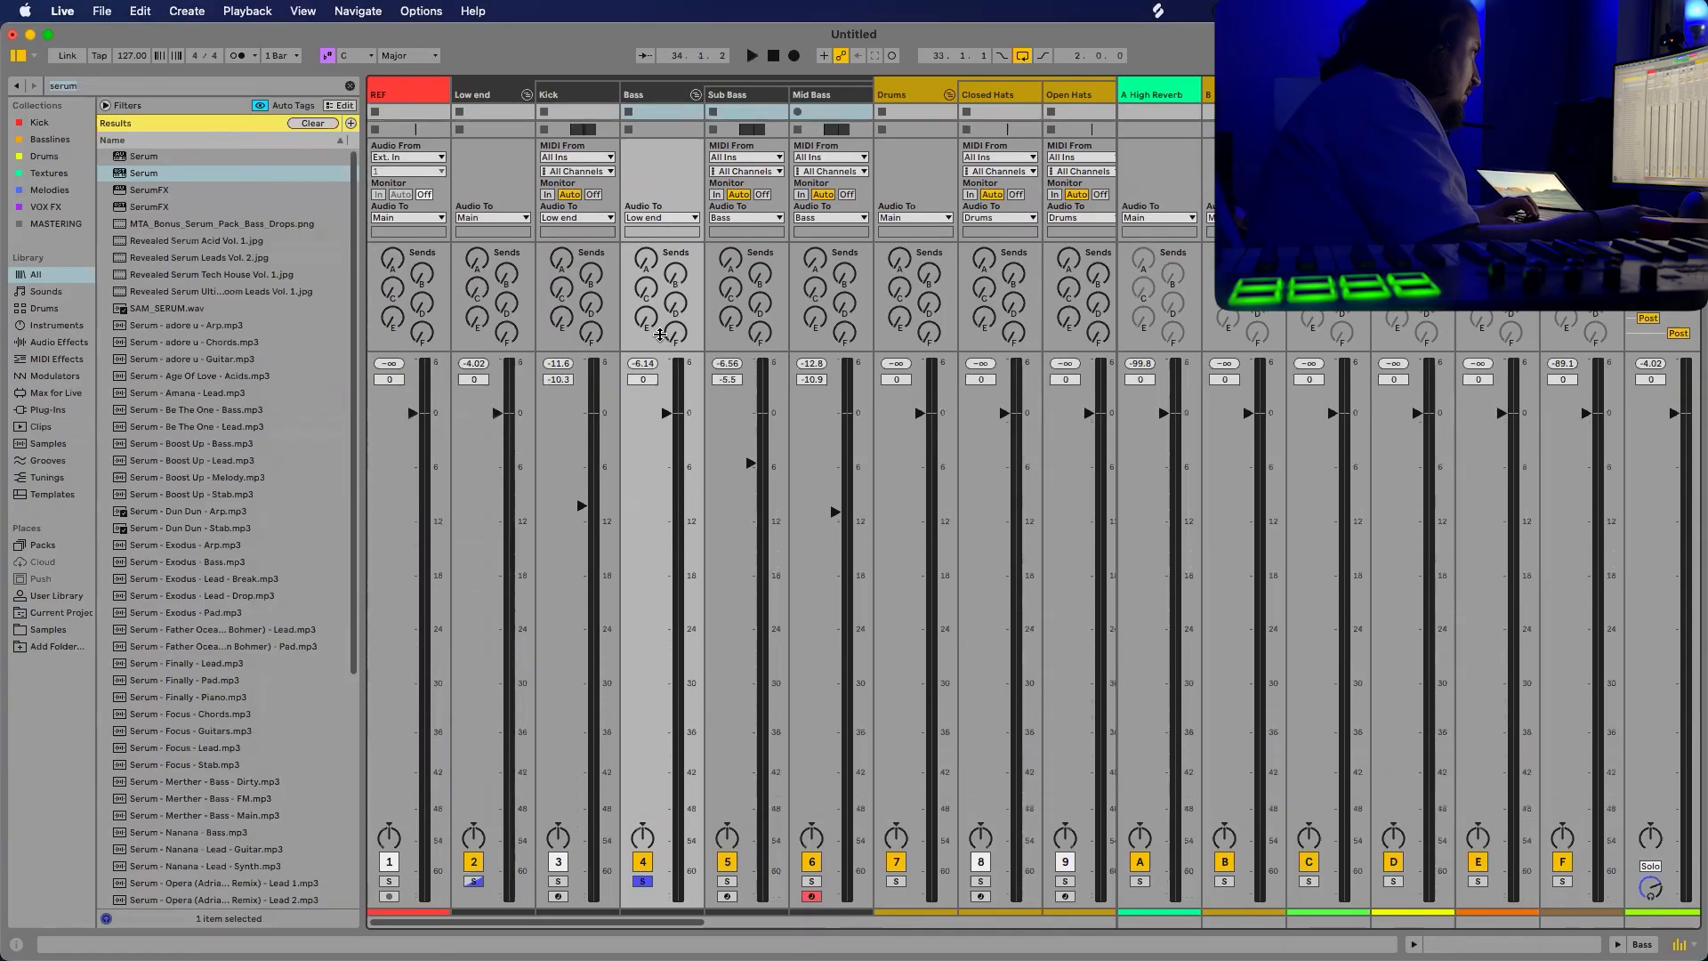
key(space)
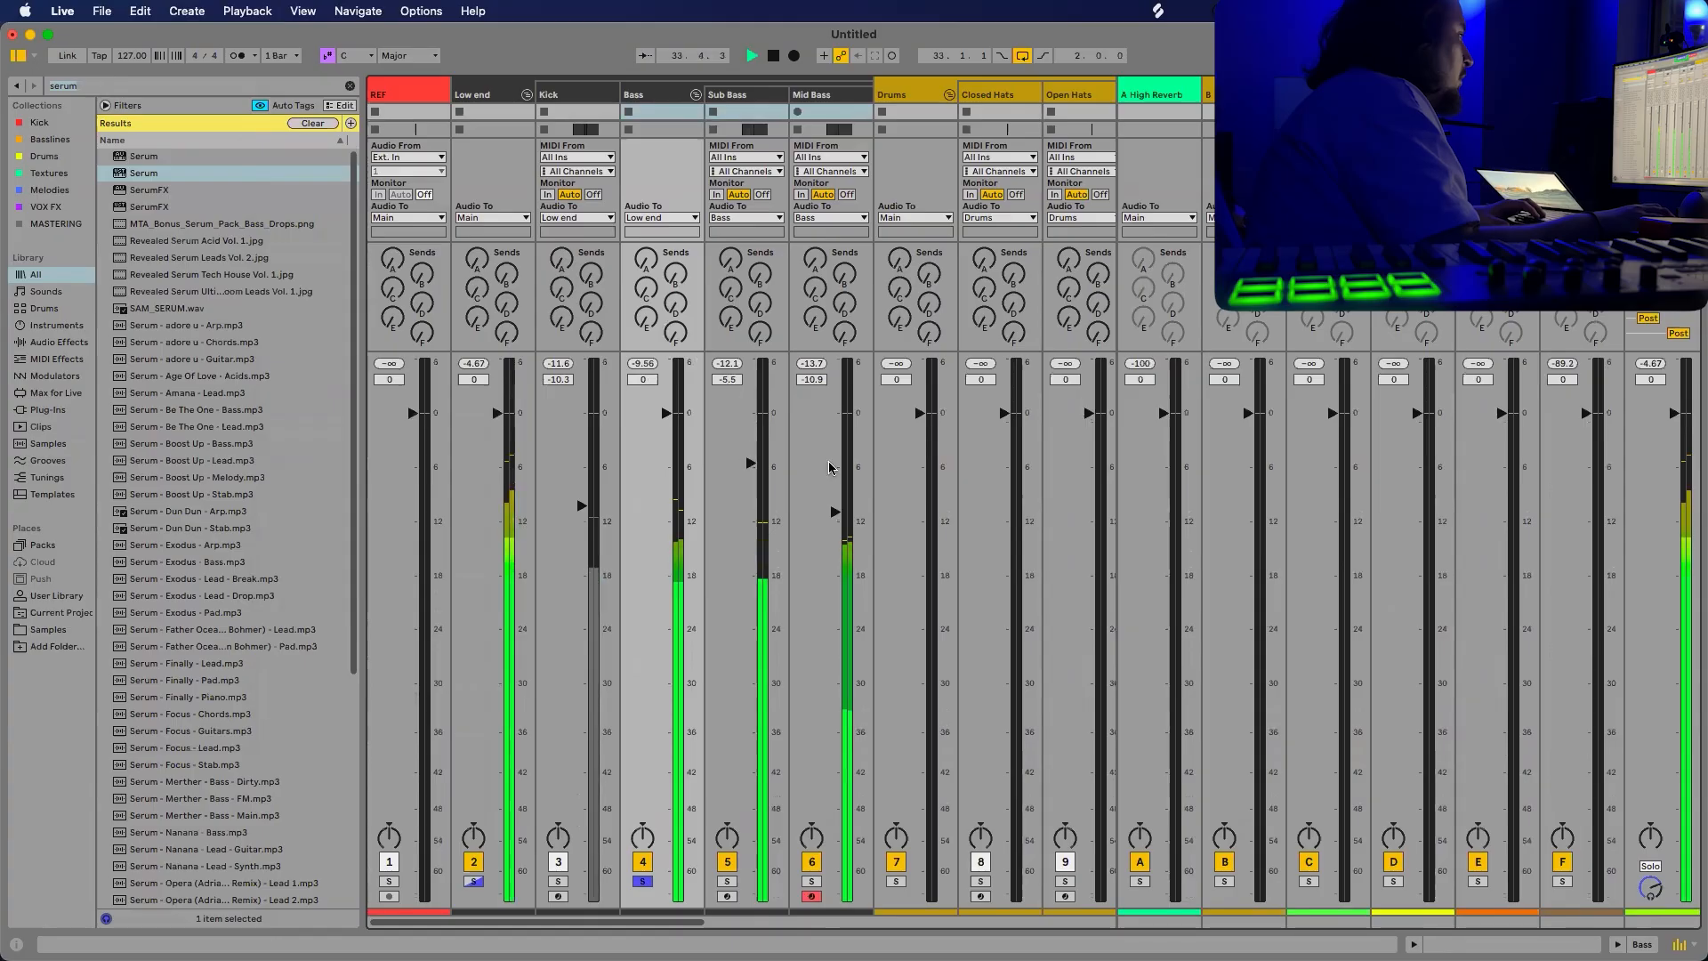
key(space)
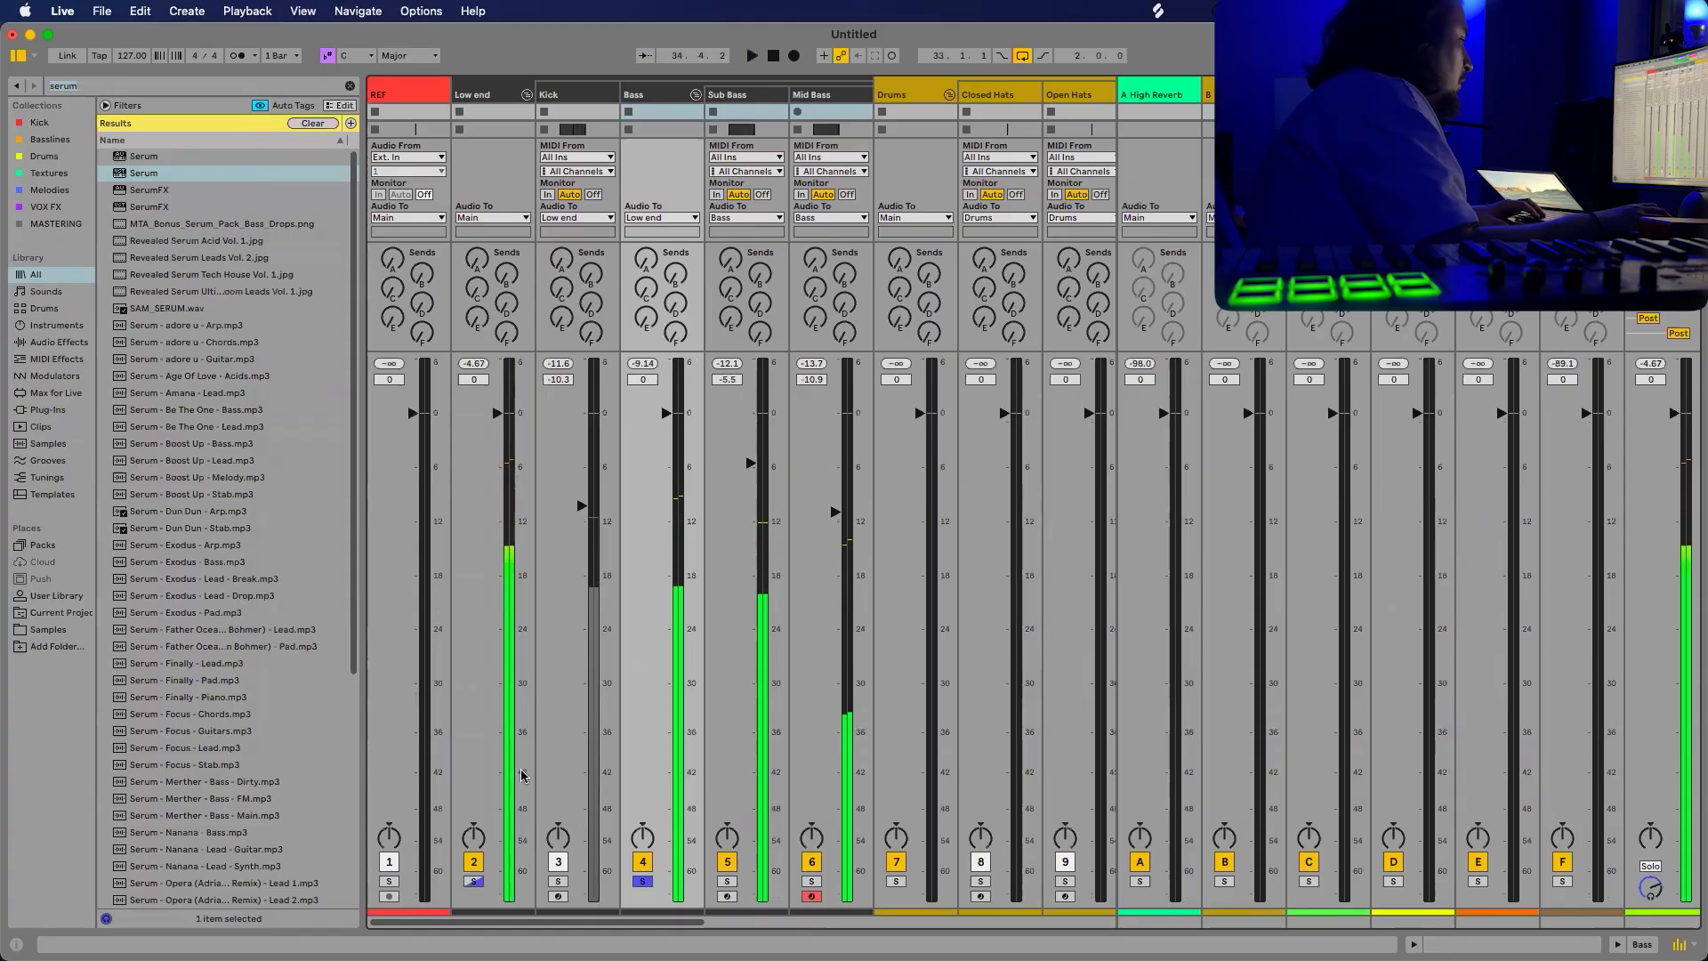
Solo the Low end group and, during playback, lower the Sub Bass to -6.1 dB and the Mid Bass to -11.5 dB together.
click(474, 881)
key(space)
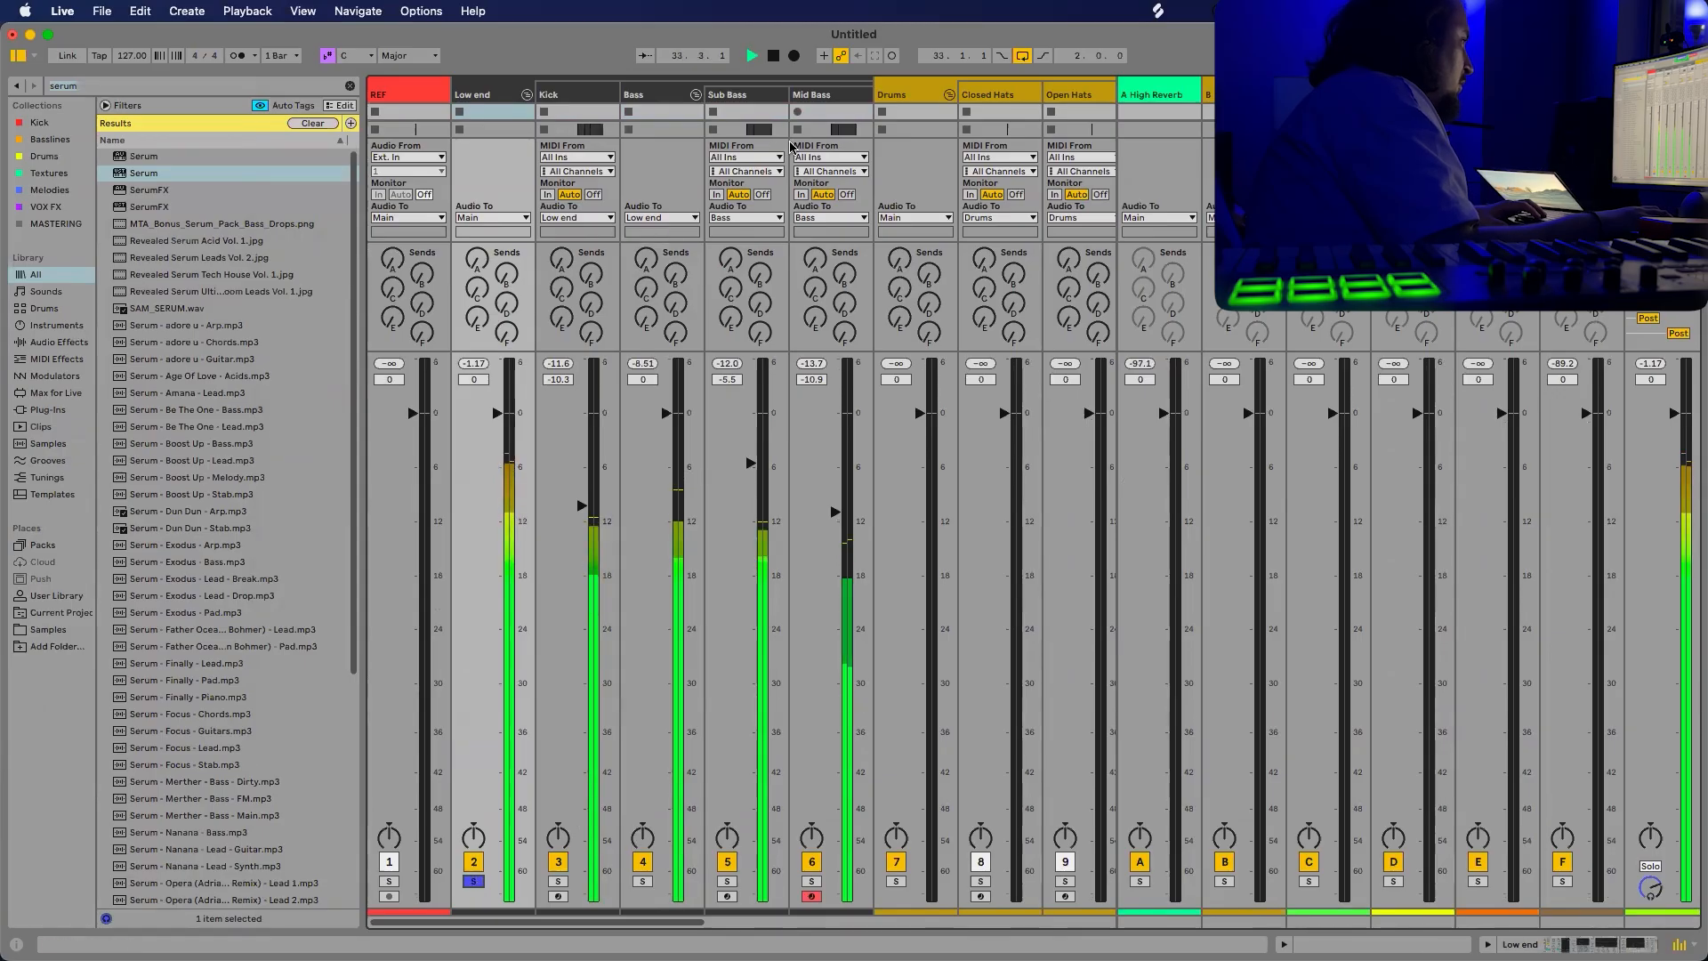
click(765, 102)
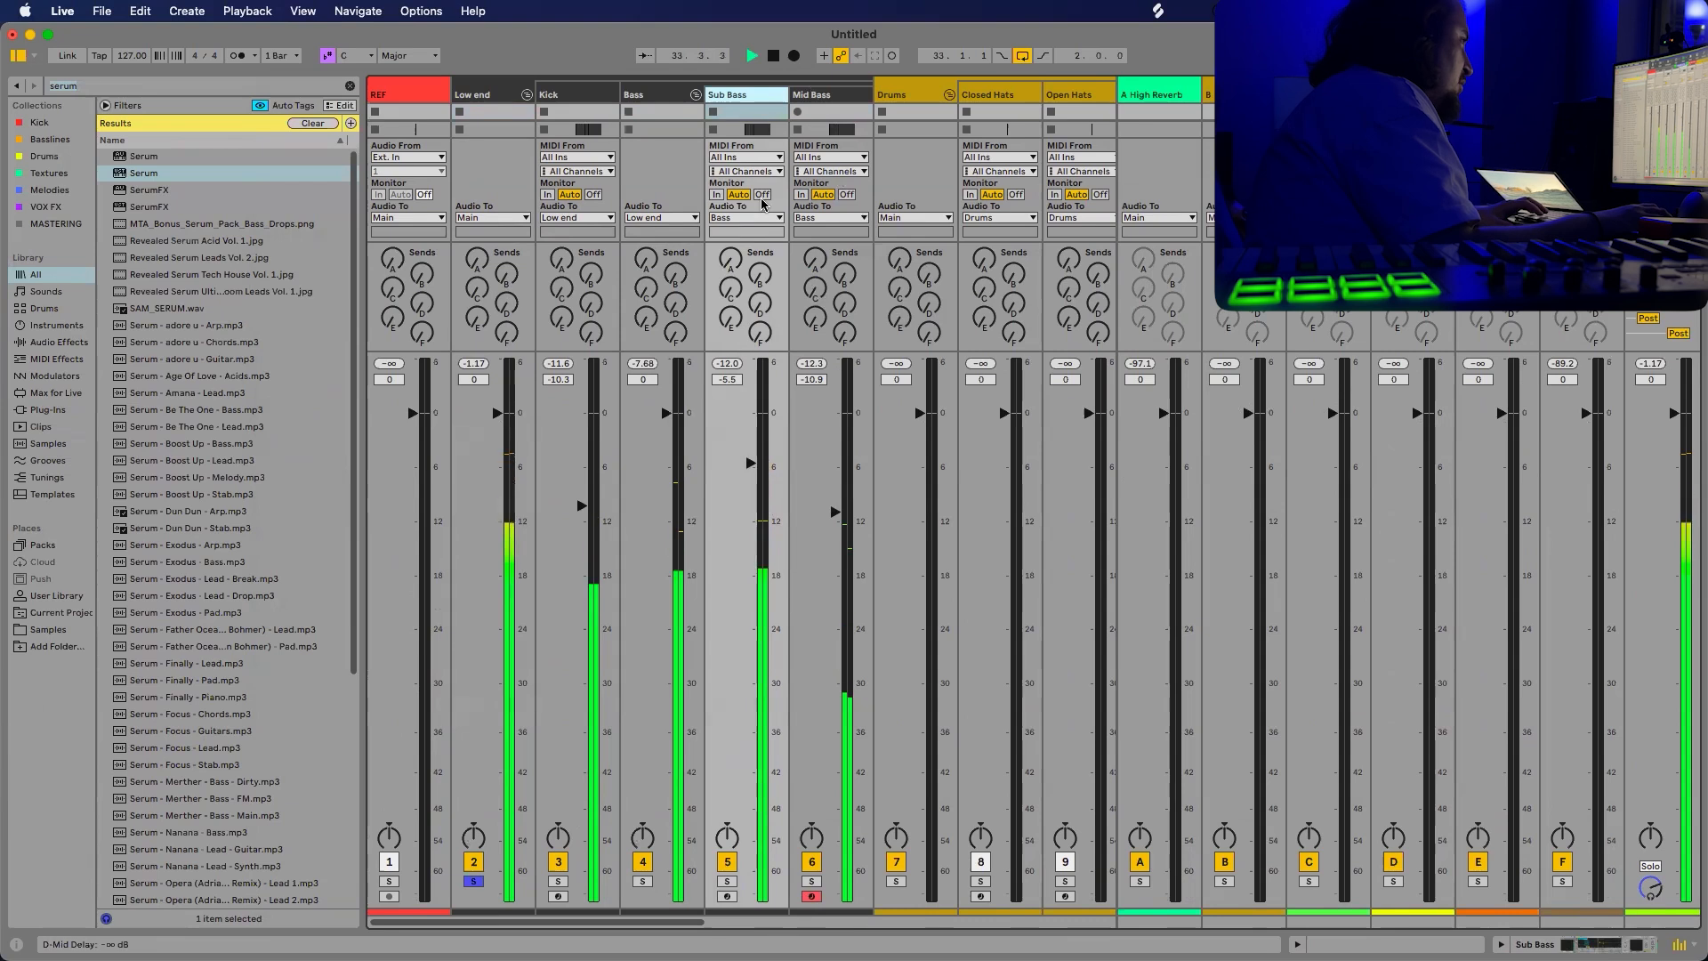
click(824, 102)
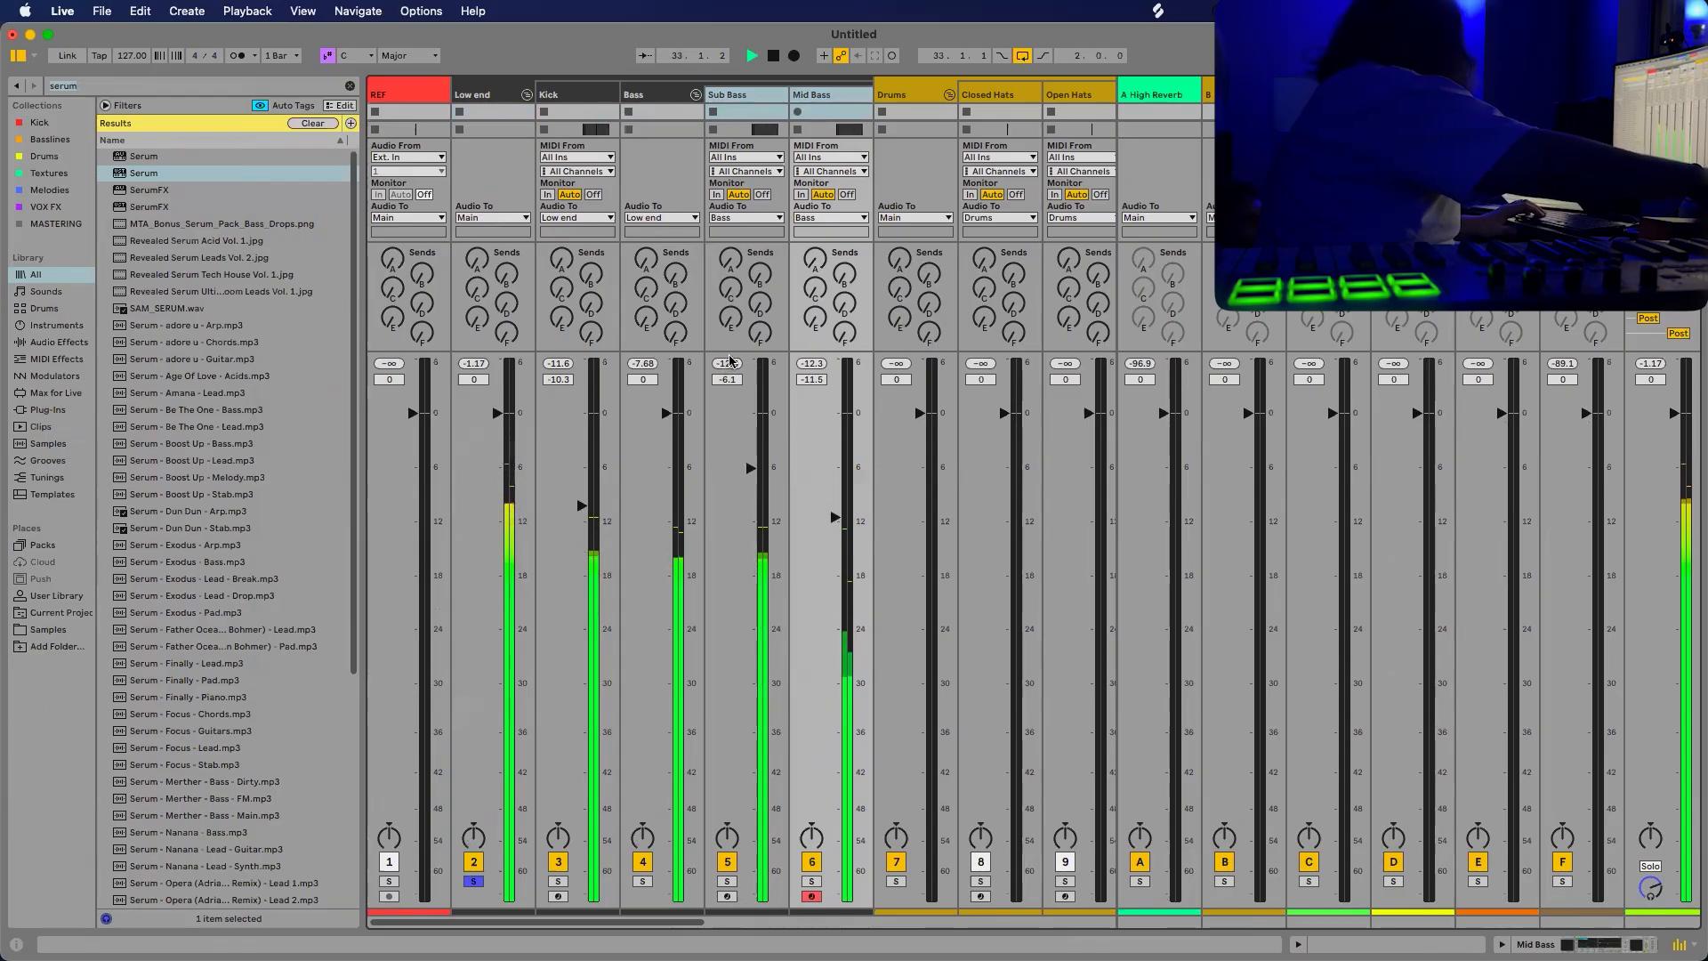
key(space)
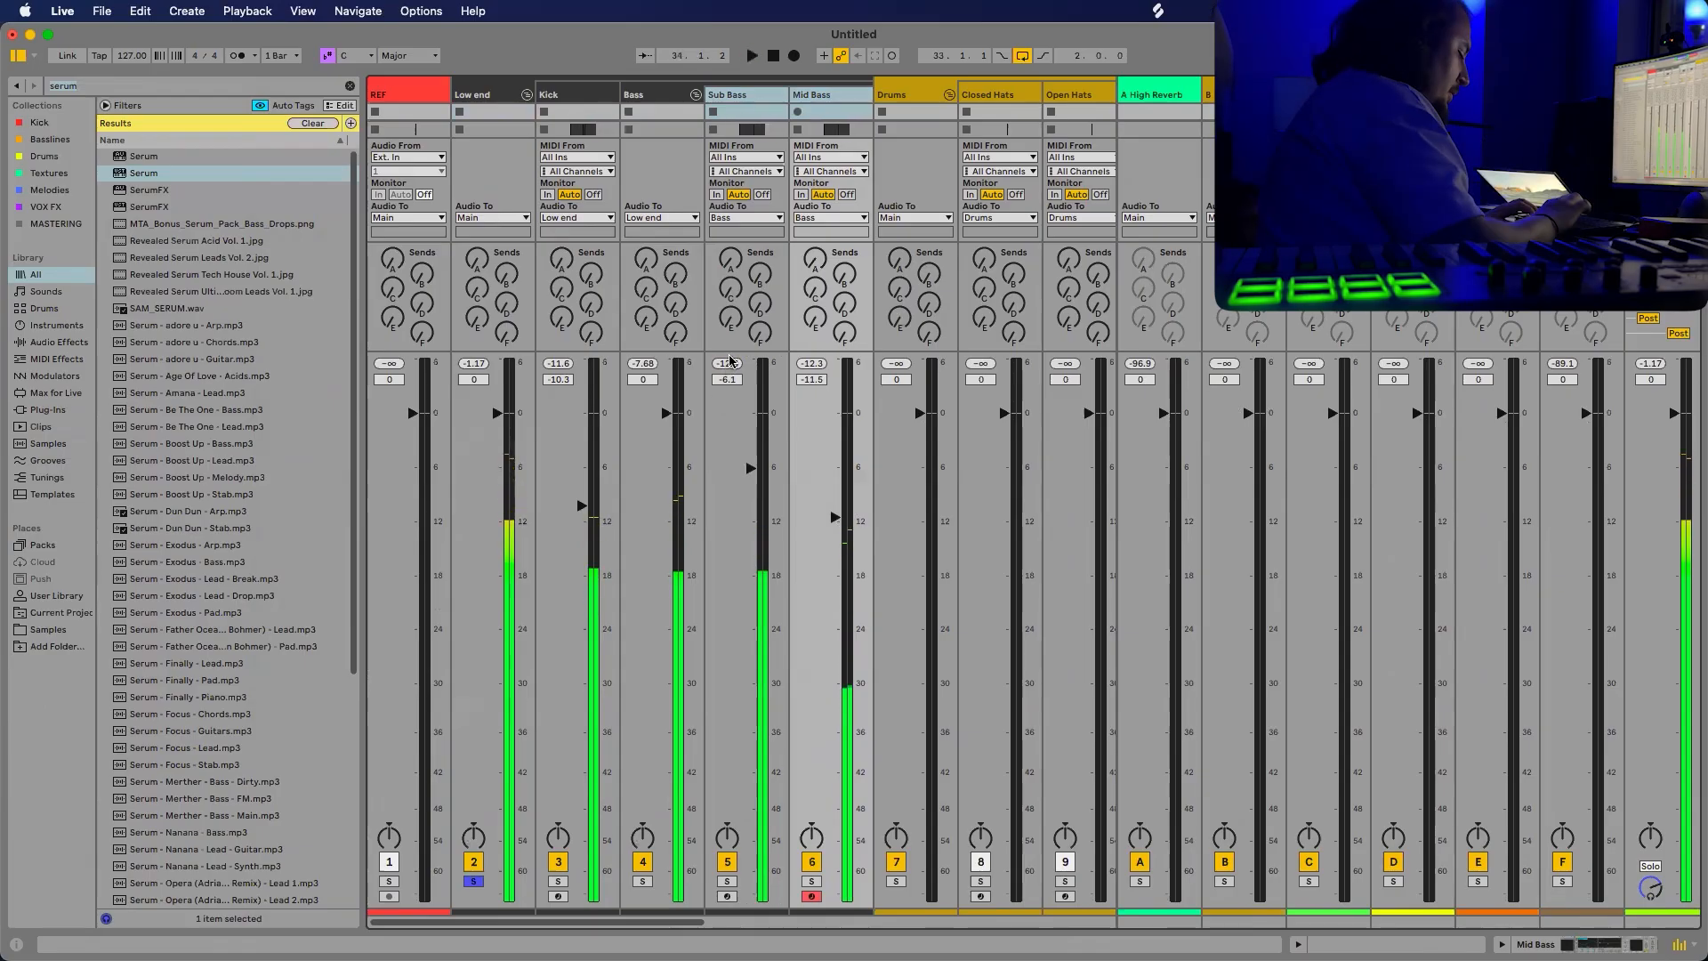
Return to the Arrangement View around bar 33 with the device area hidden.
key(Tab)
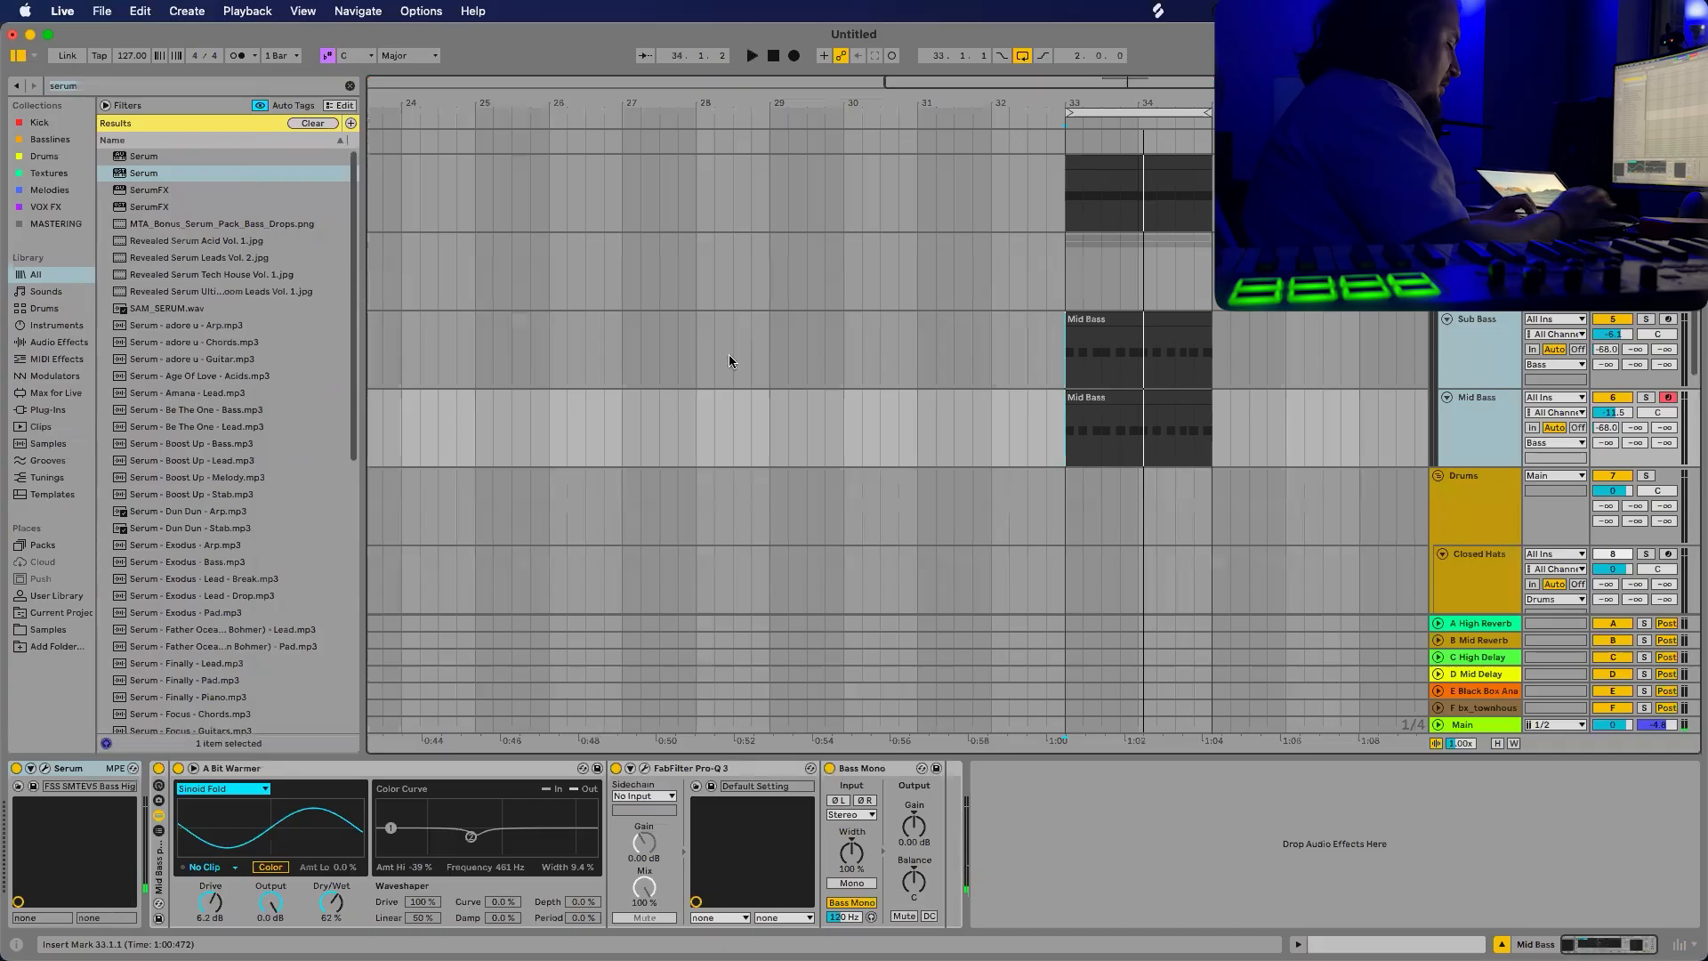
key(super+alt+l)
scroll(1026, 361, up, 5)
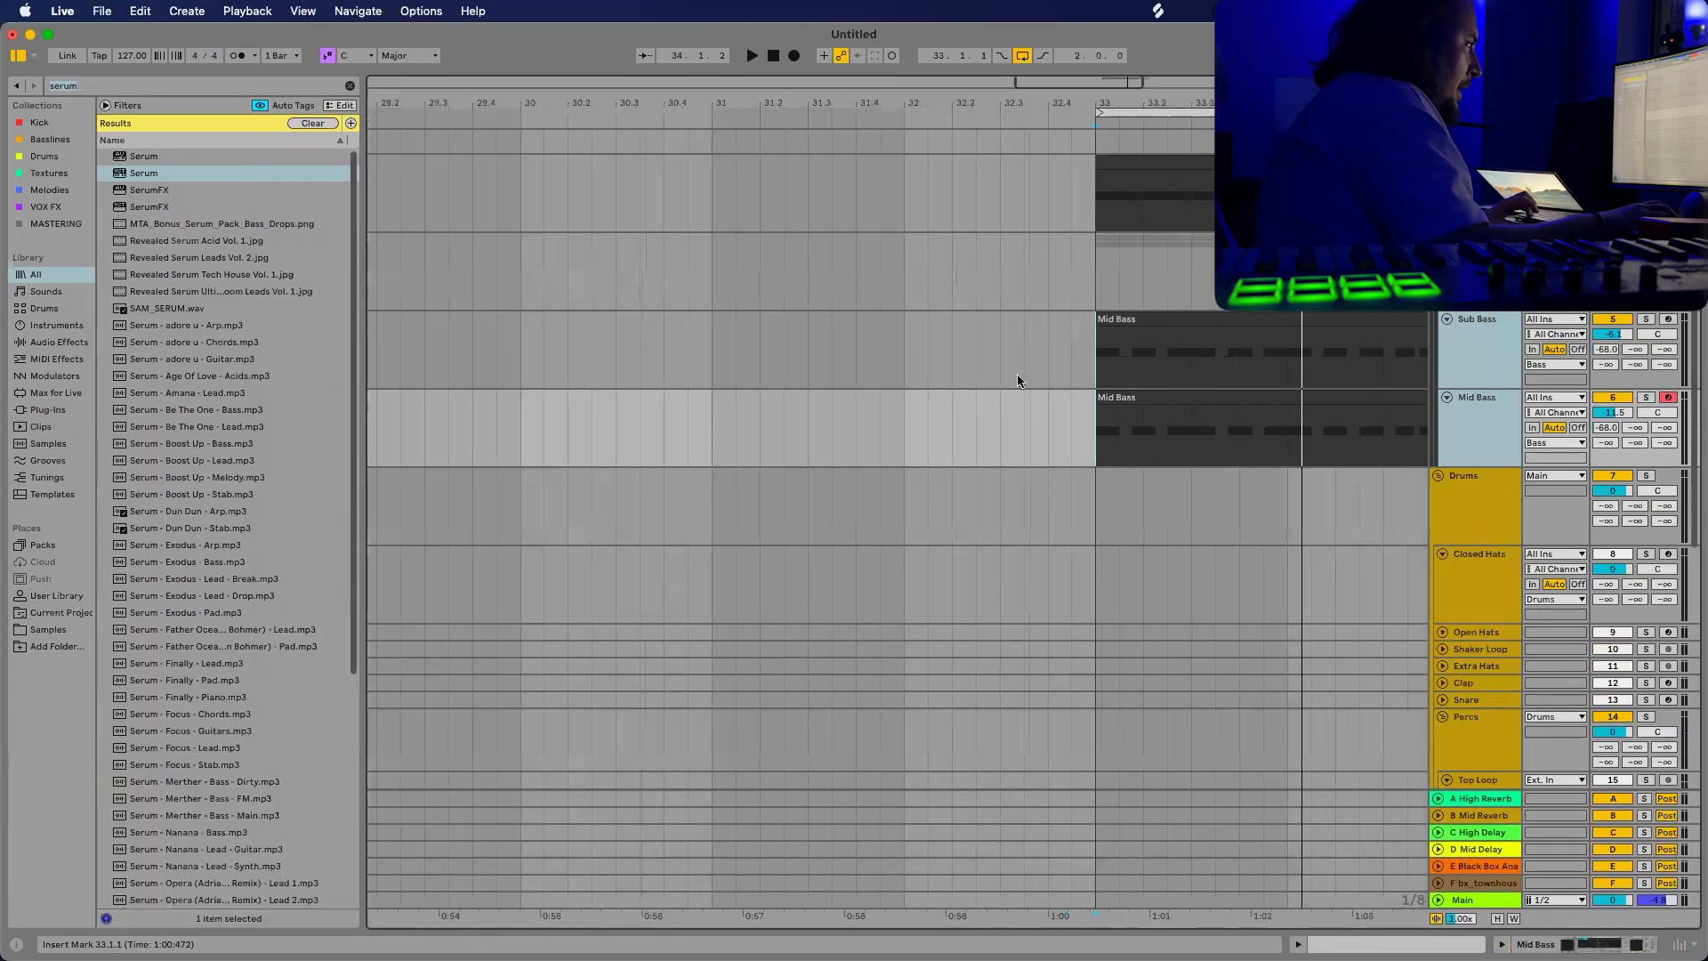
Show the Sub Bass track's device chain, with the two-bar loop at bar 33 in view.
scroll(1037, 365, down, 3)
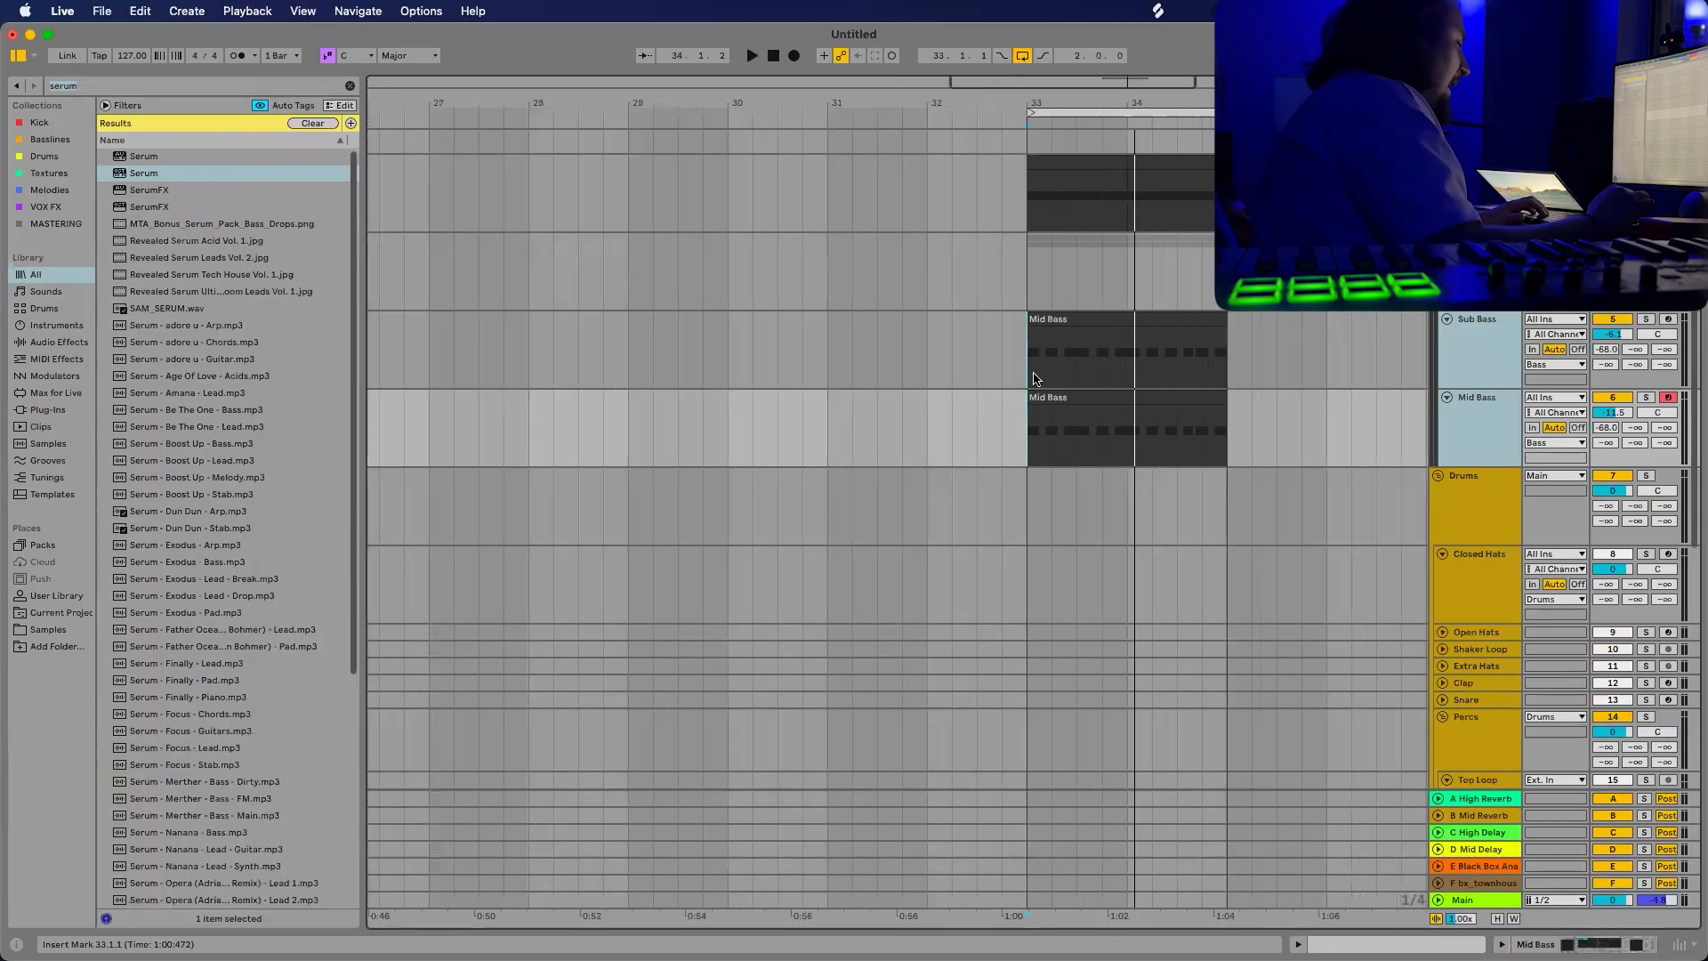
scroll(1284, 379, right, 5)
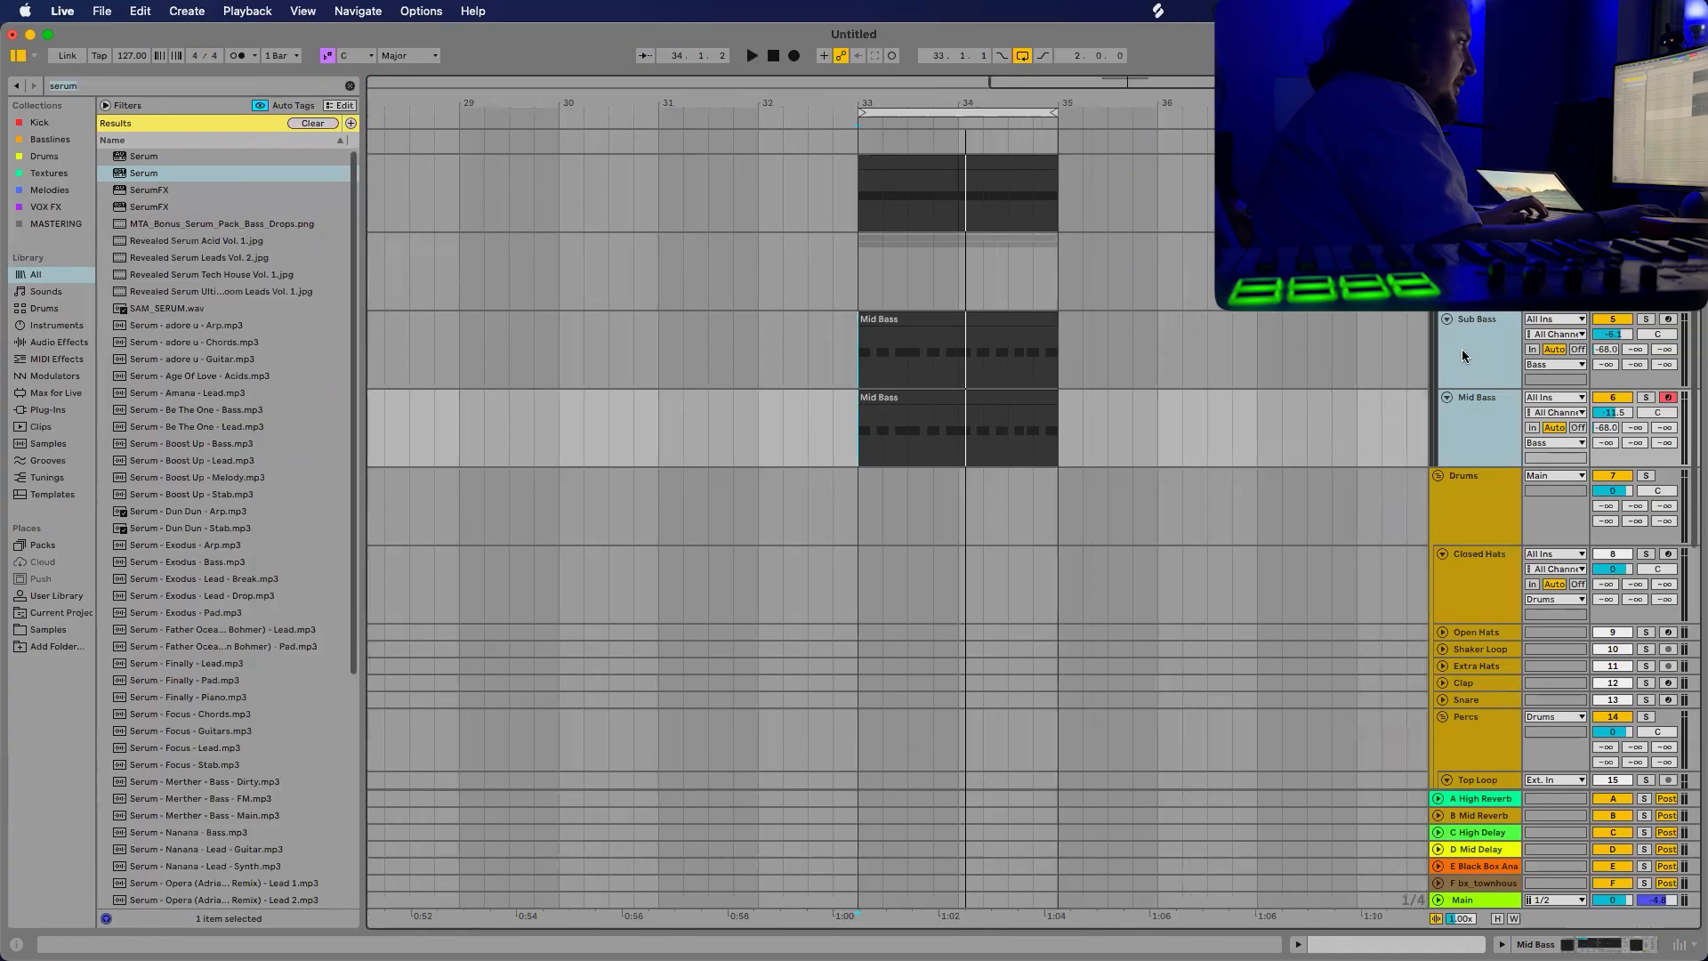
click(1468, 356)
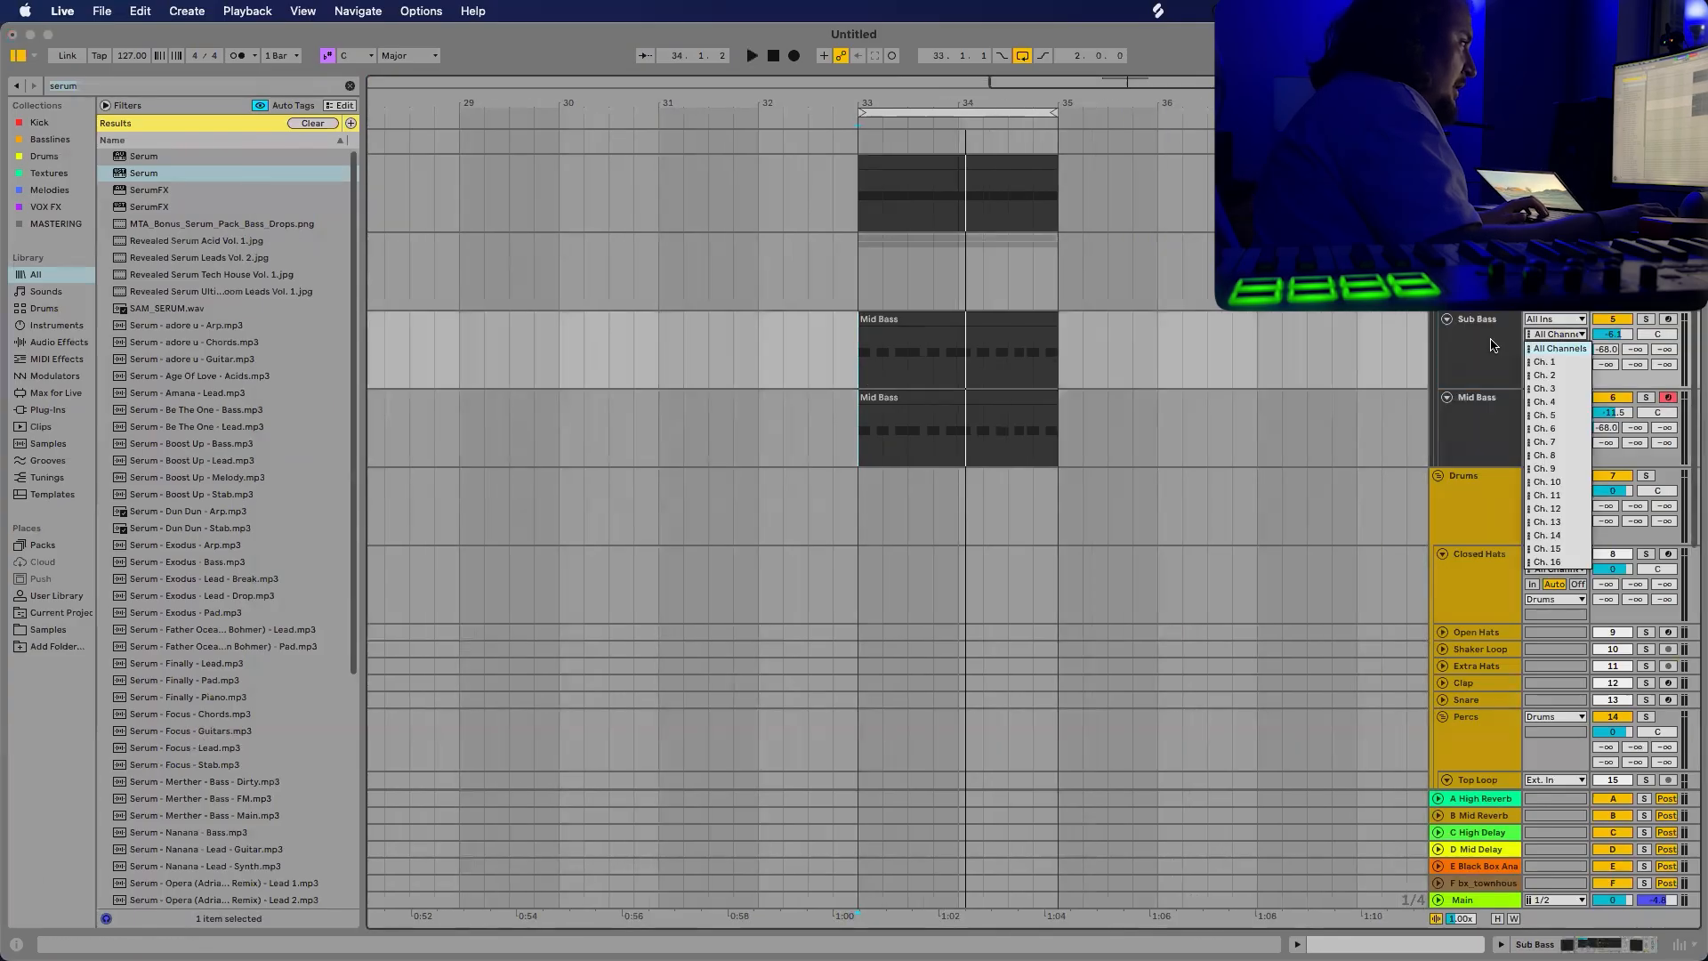
double_click(1474, 339)
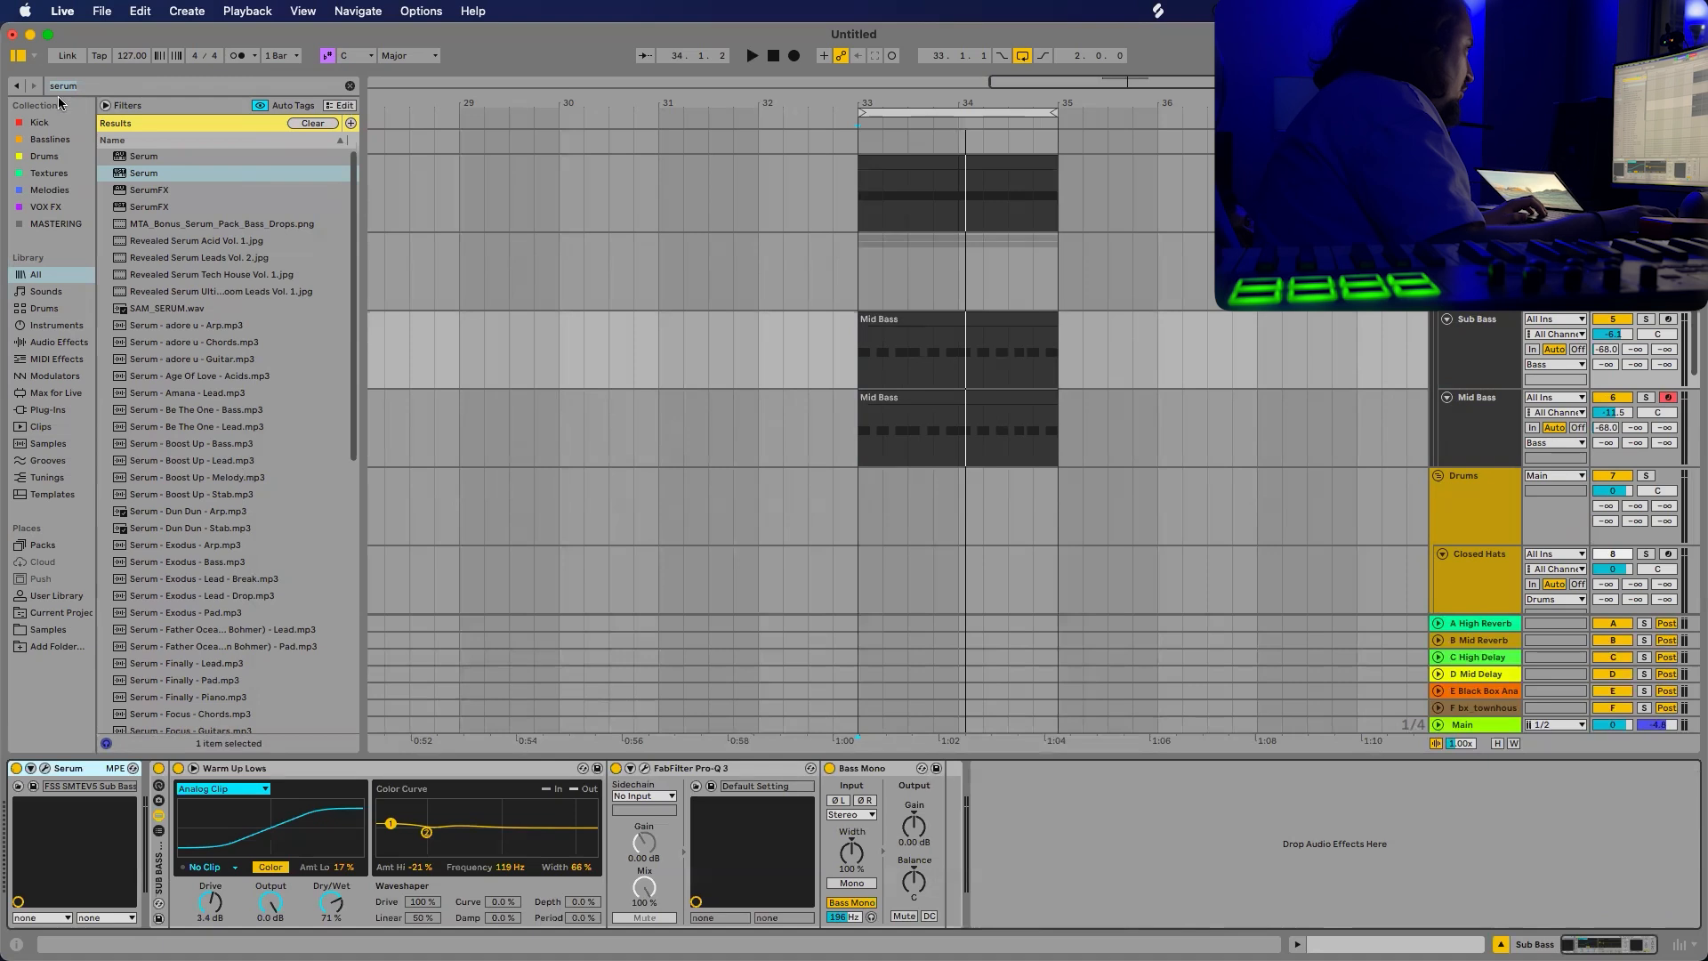
Search the browser for "compressor" and add Live's Compressor after Bass Mono on the Sub Bass track.
click(351, 86)
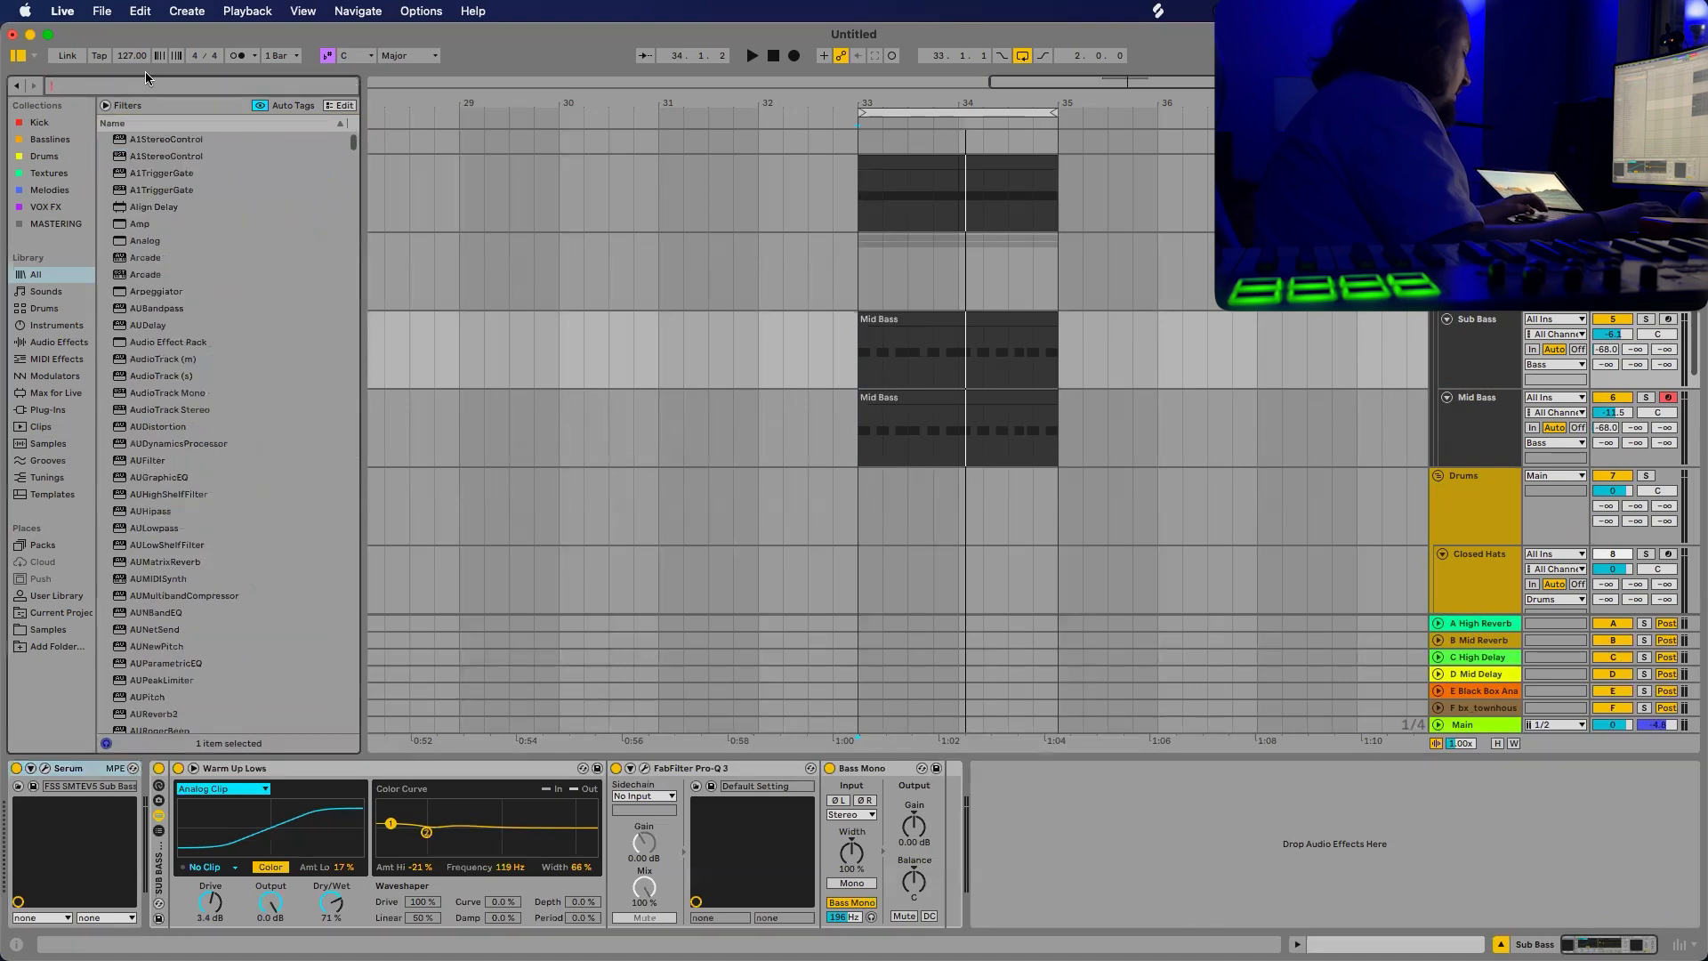
text(compres)
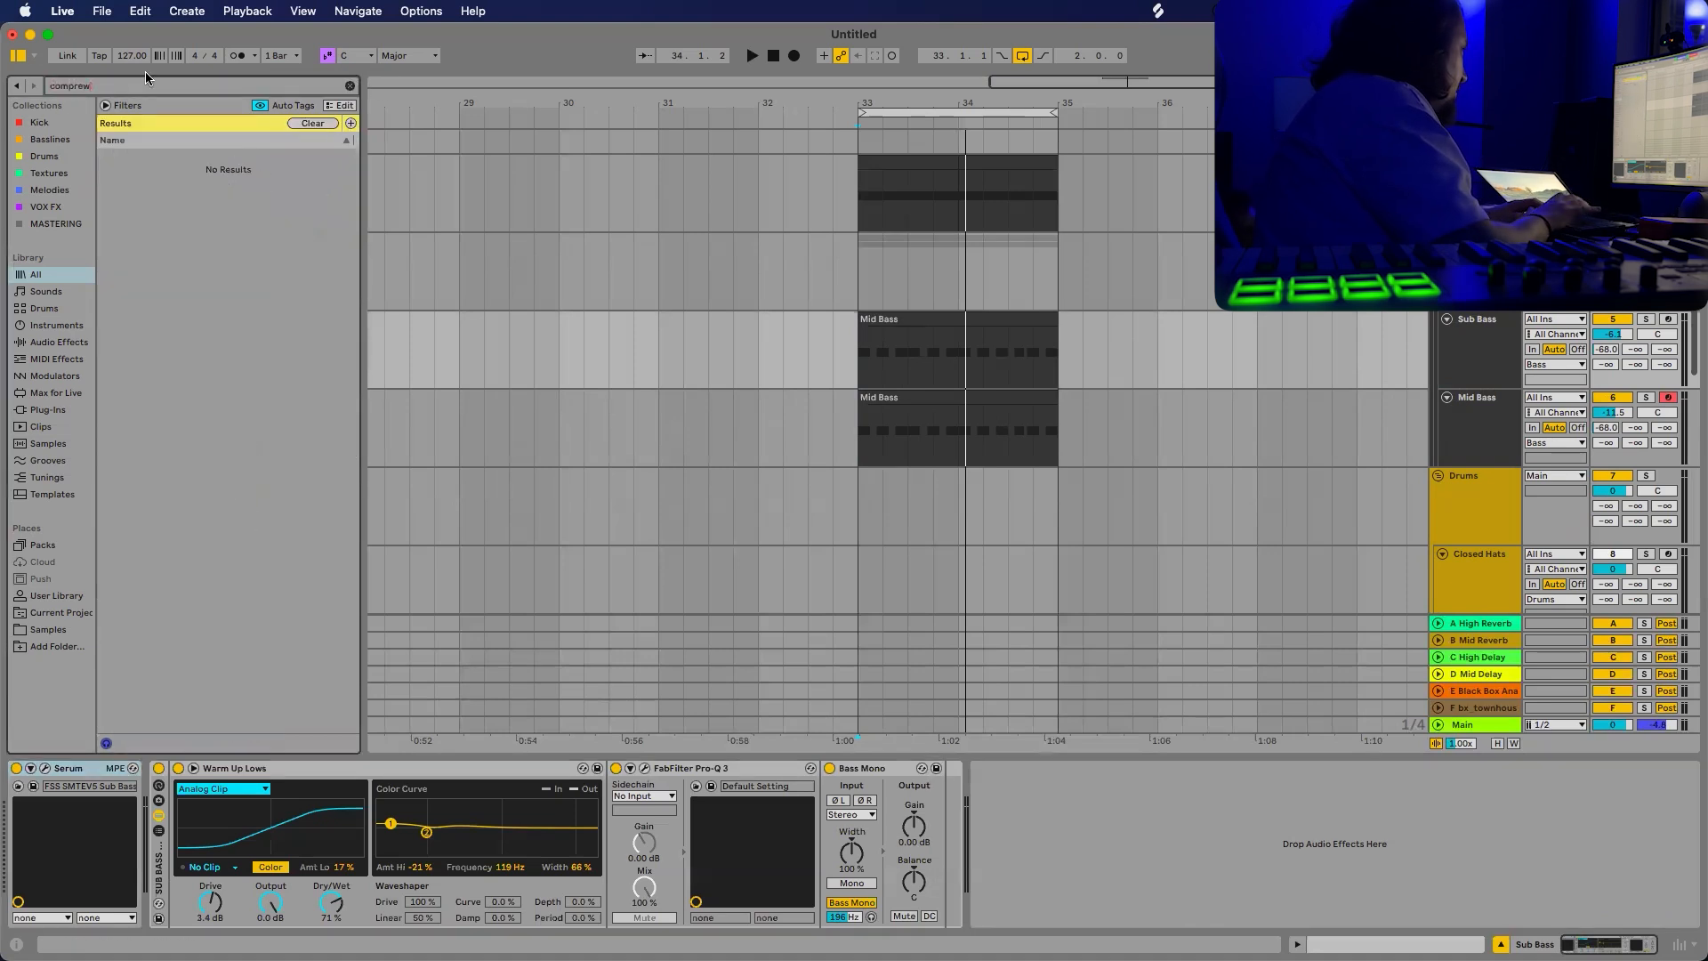
text(so)
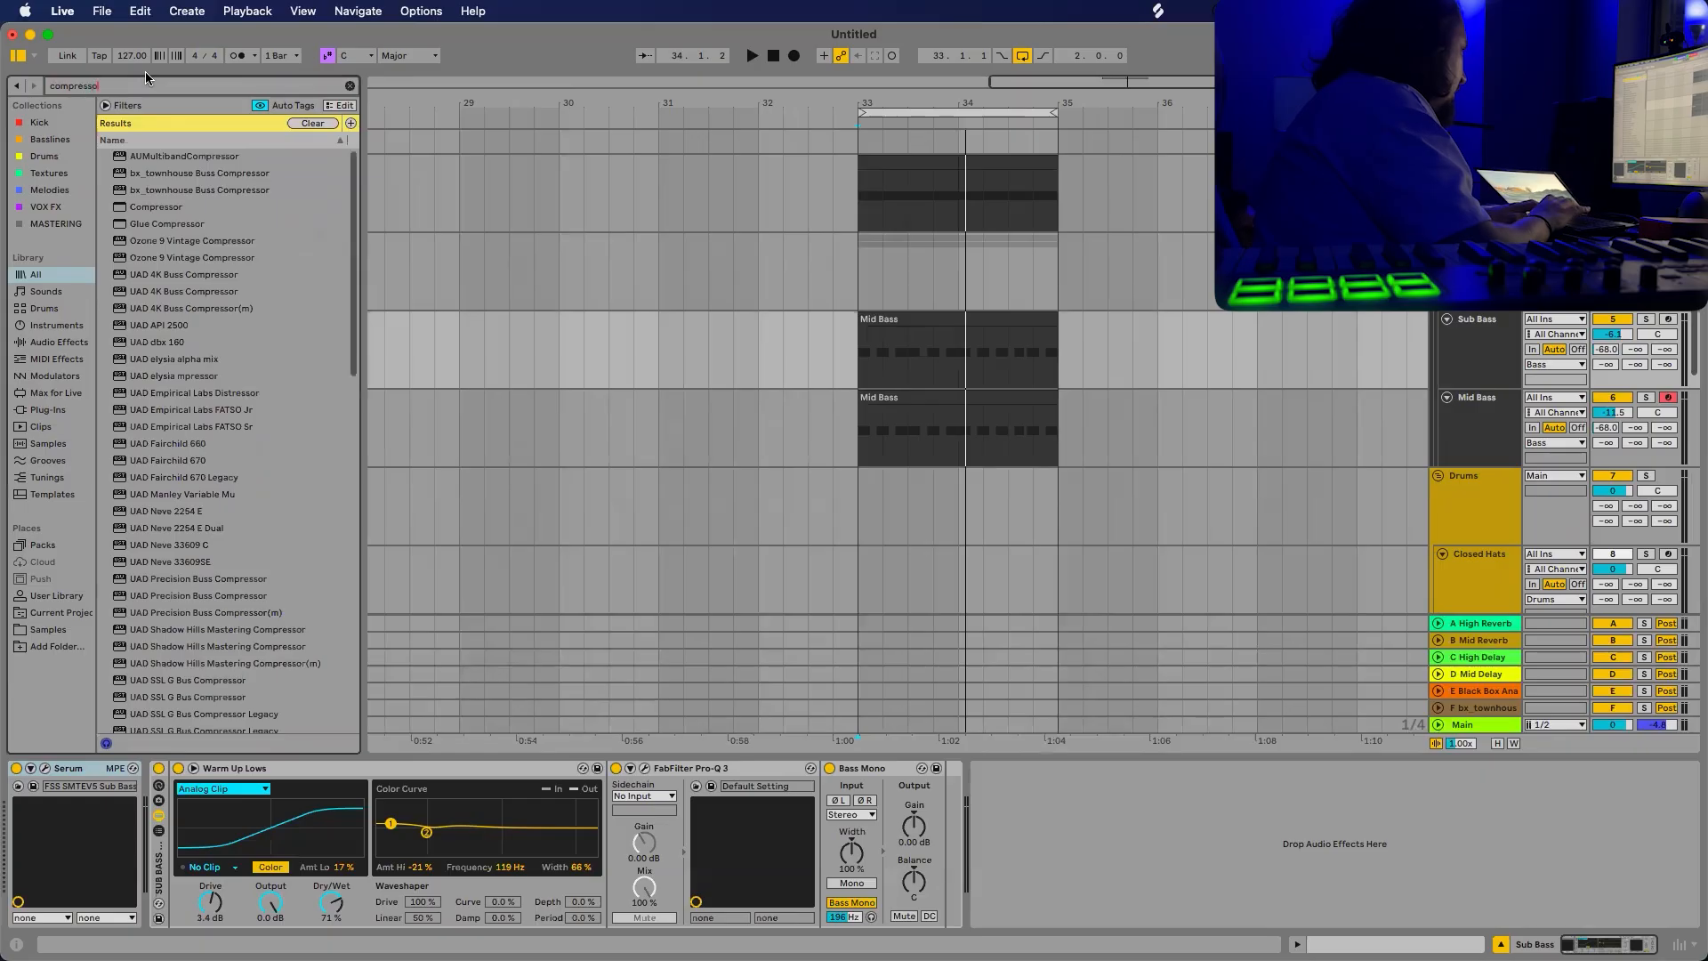
text(r)
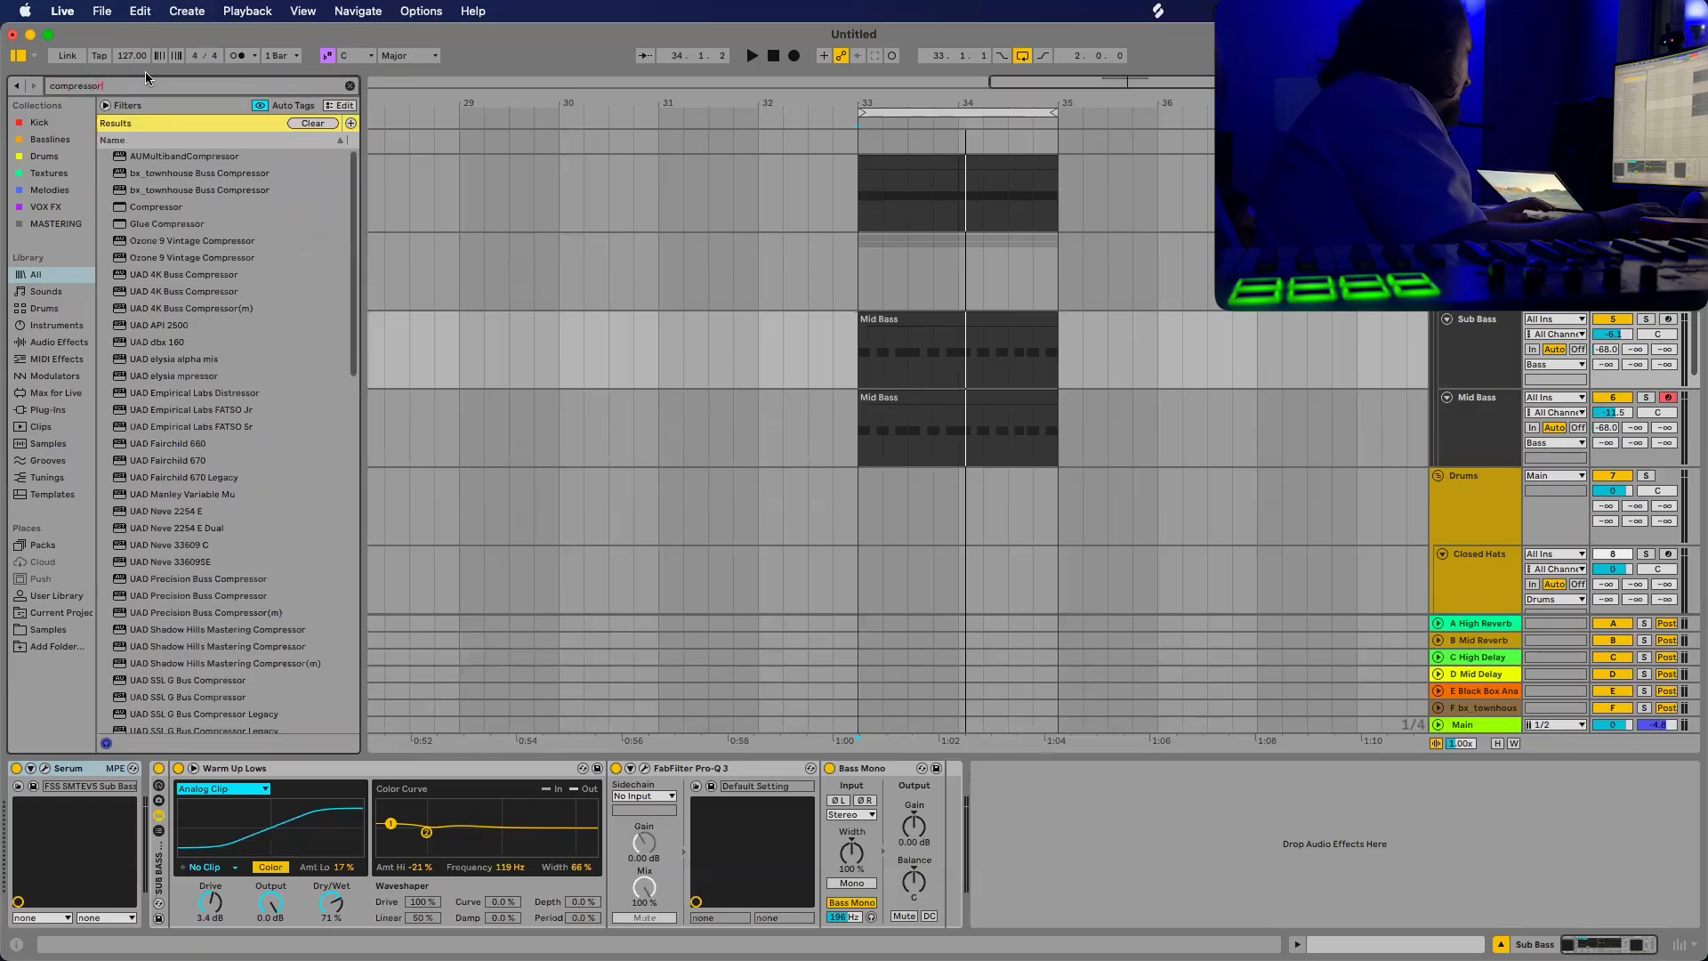
click(169, 210)
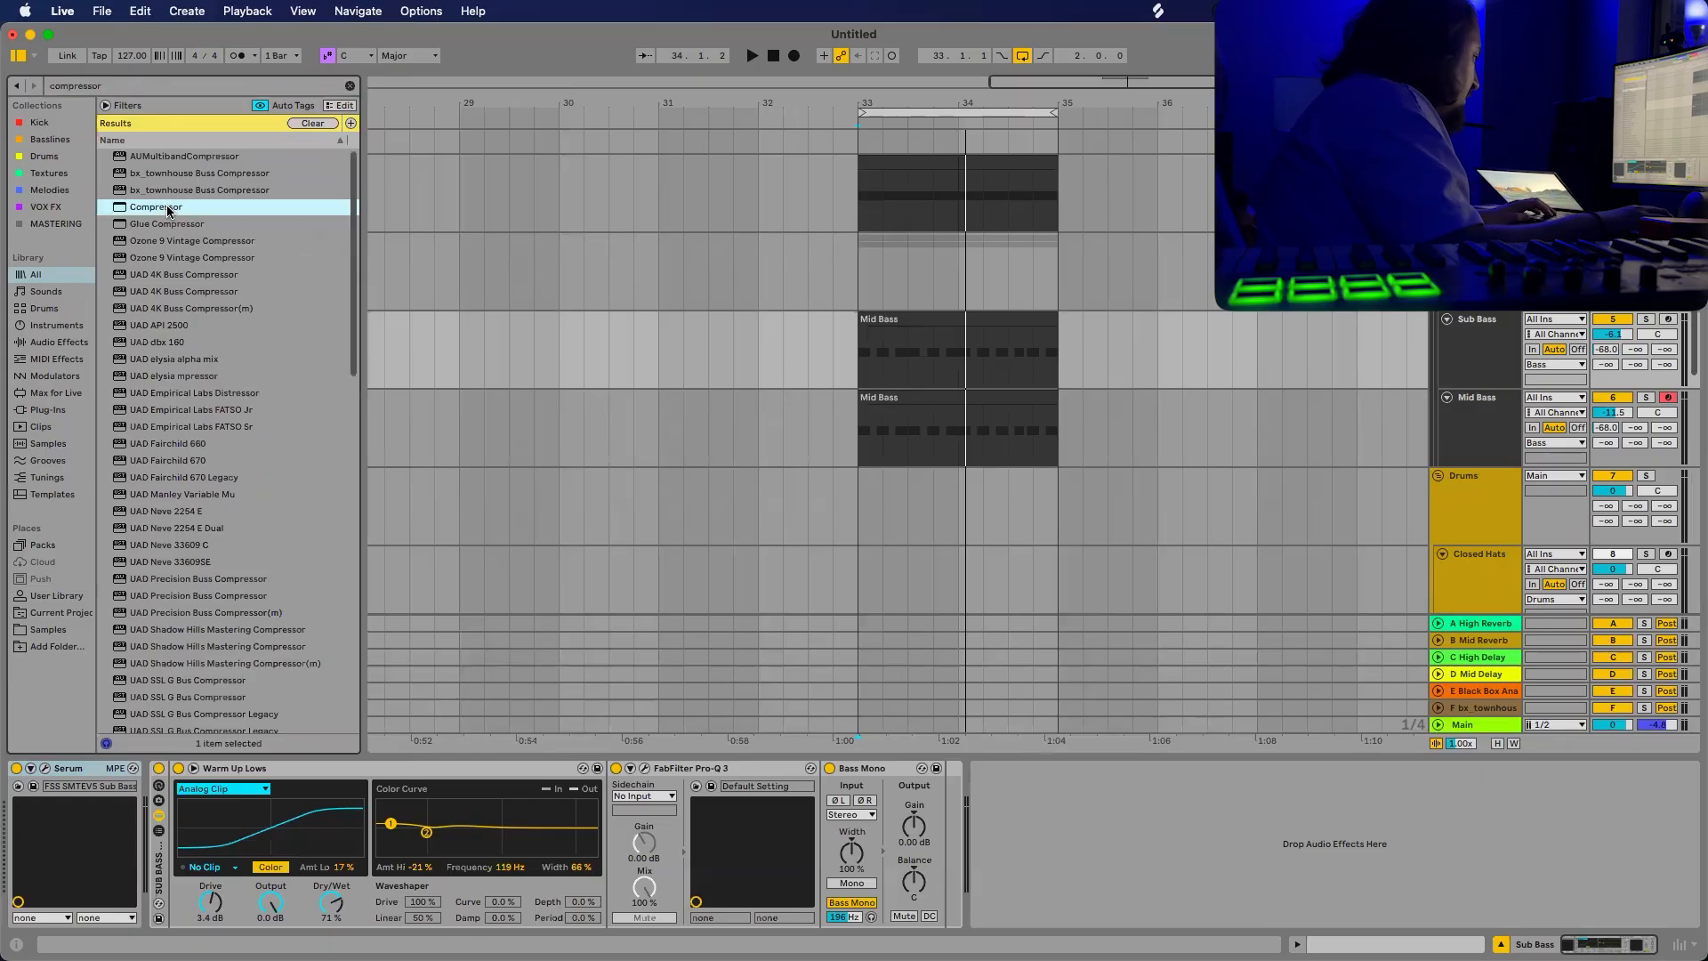
drag(1041, 793, 1044, 796)
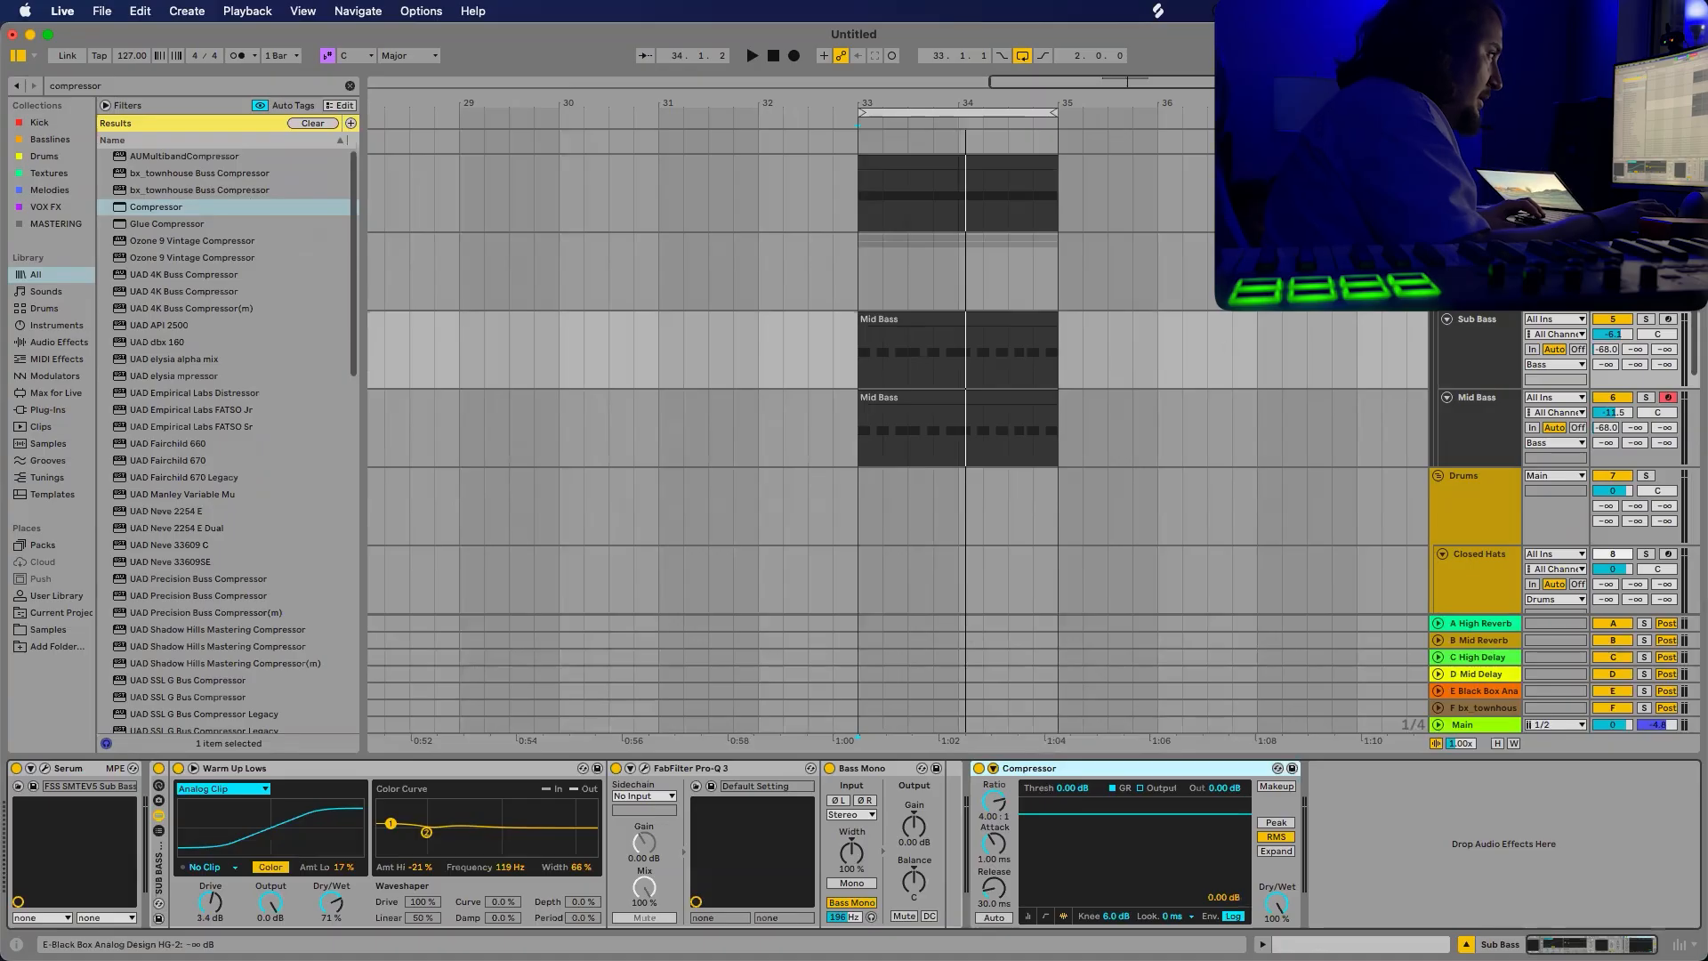
Mute the Mid Bass track and play the loop to hear the Sub Bass against the kick.
scroll(1649, 345, up, 2)
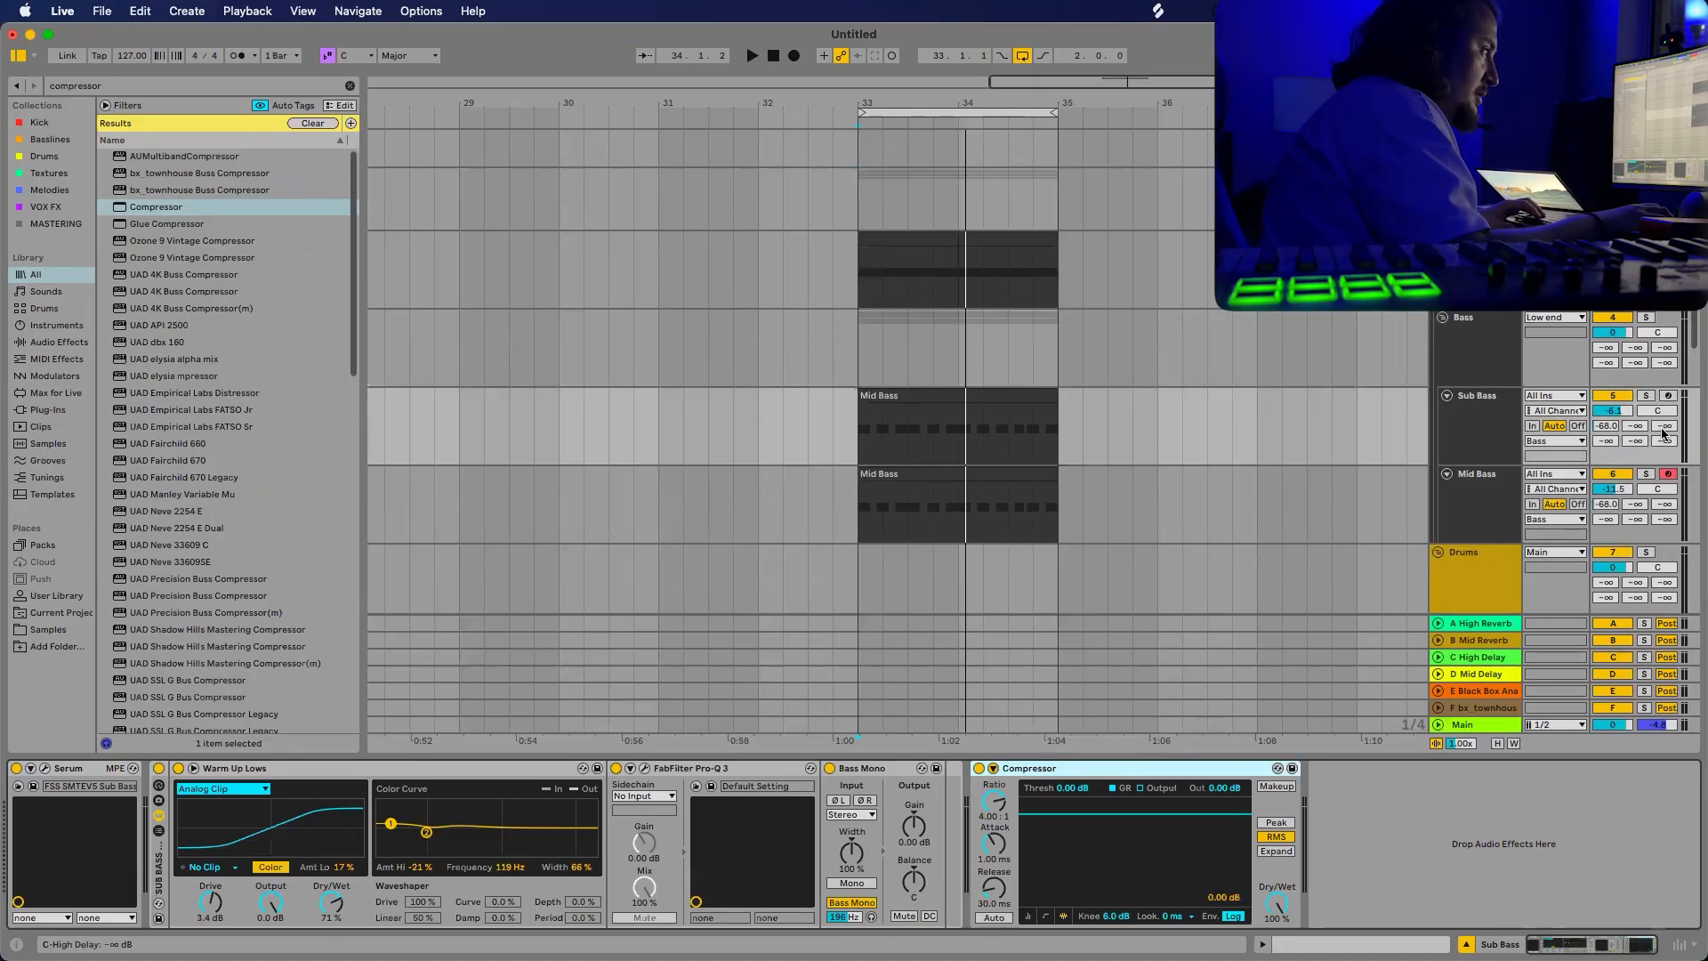
scroll(1576, 472, up, 1)
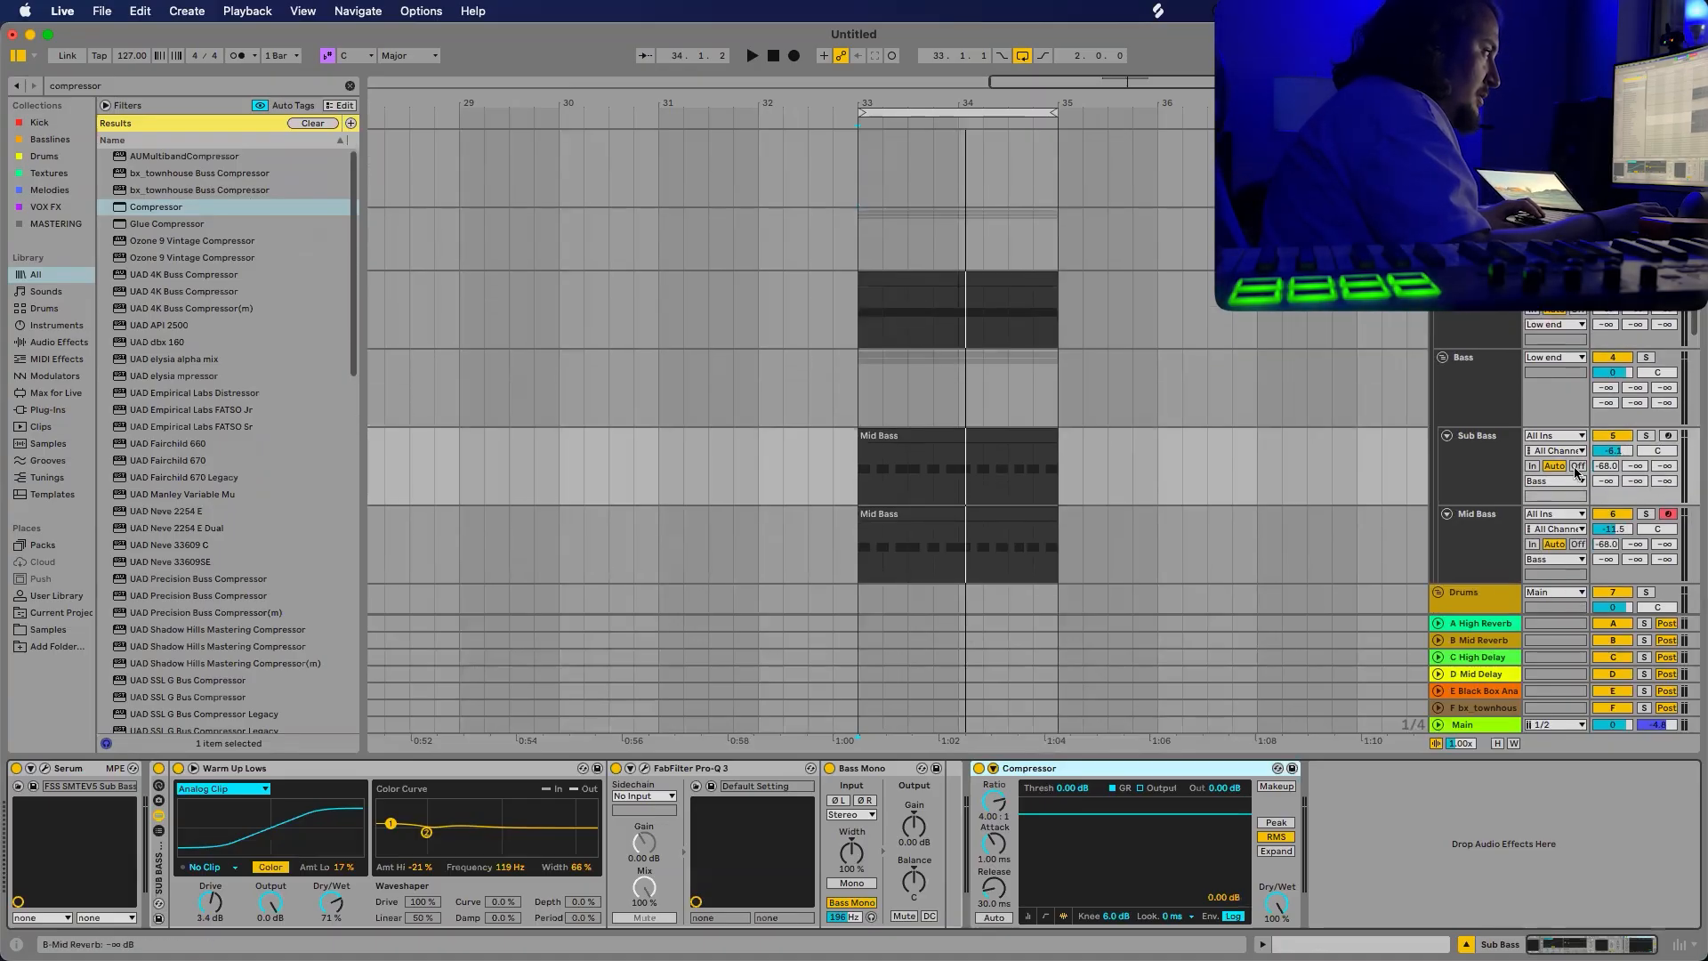
click(1617, 516)
key(space)
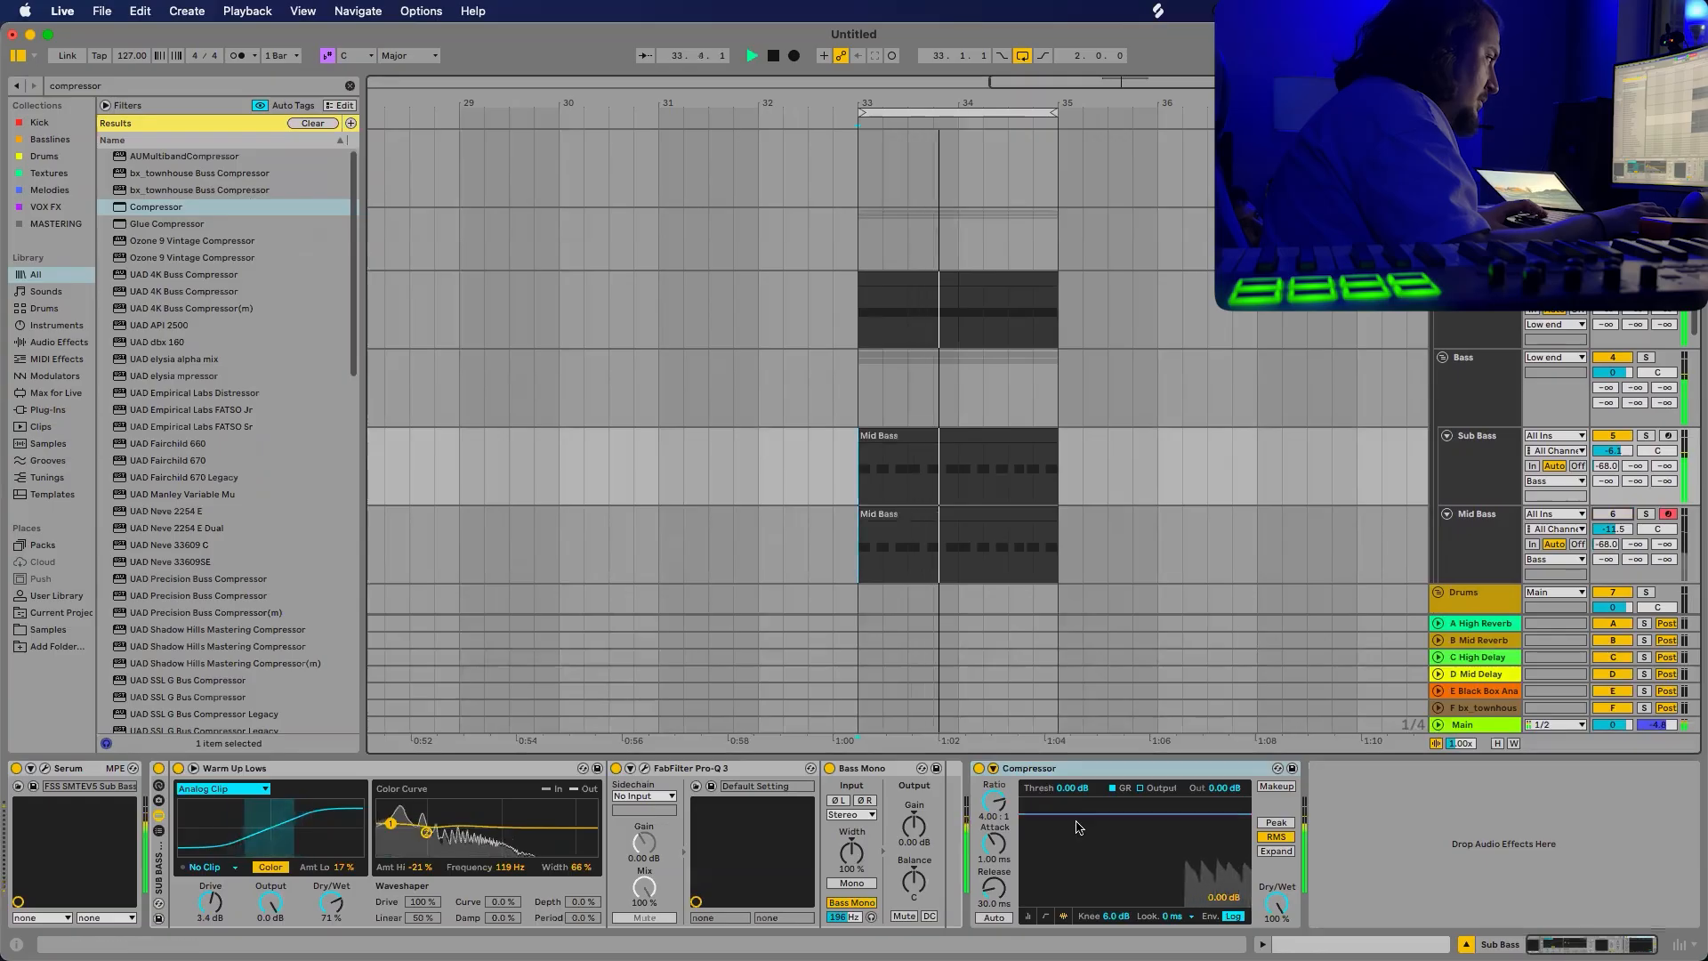
Expand the Sub Bass Compressor's sidechain section, enable Sidechain, and take its audio from the Kick track.
click(994, 769)
key(space)
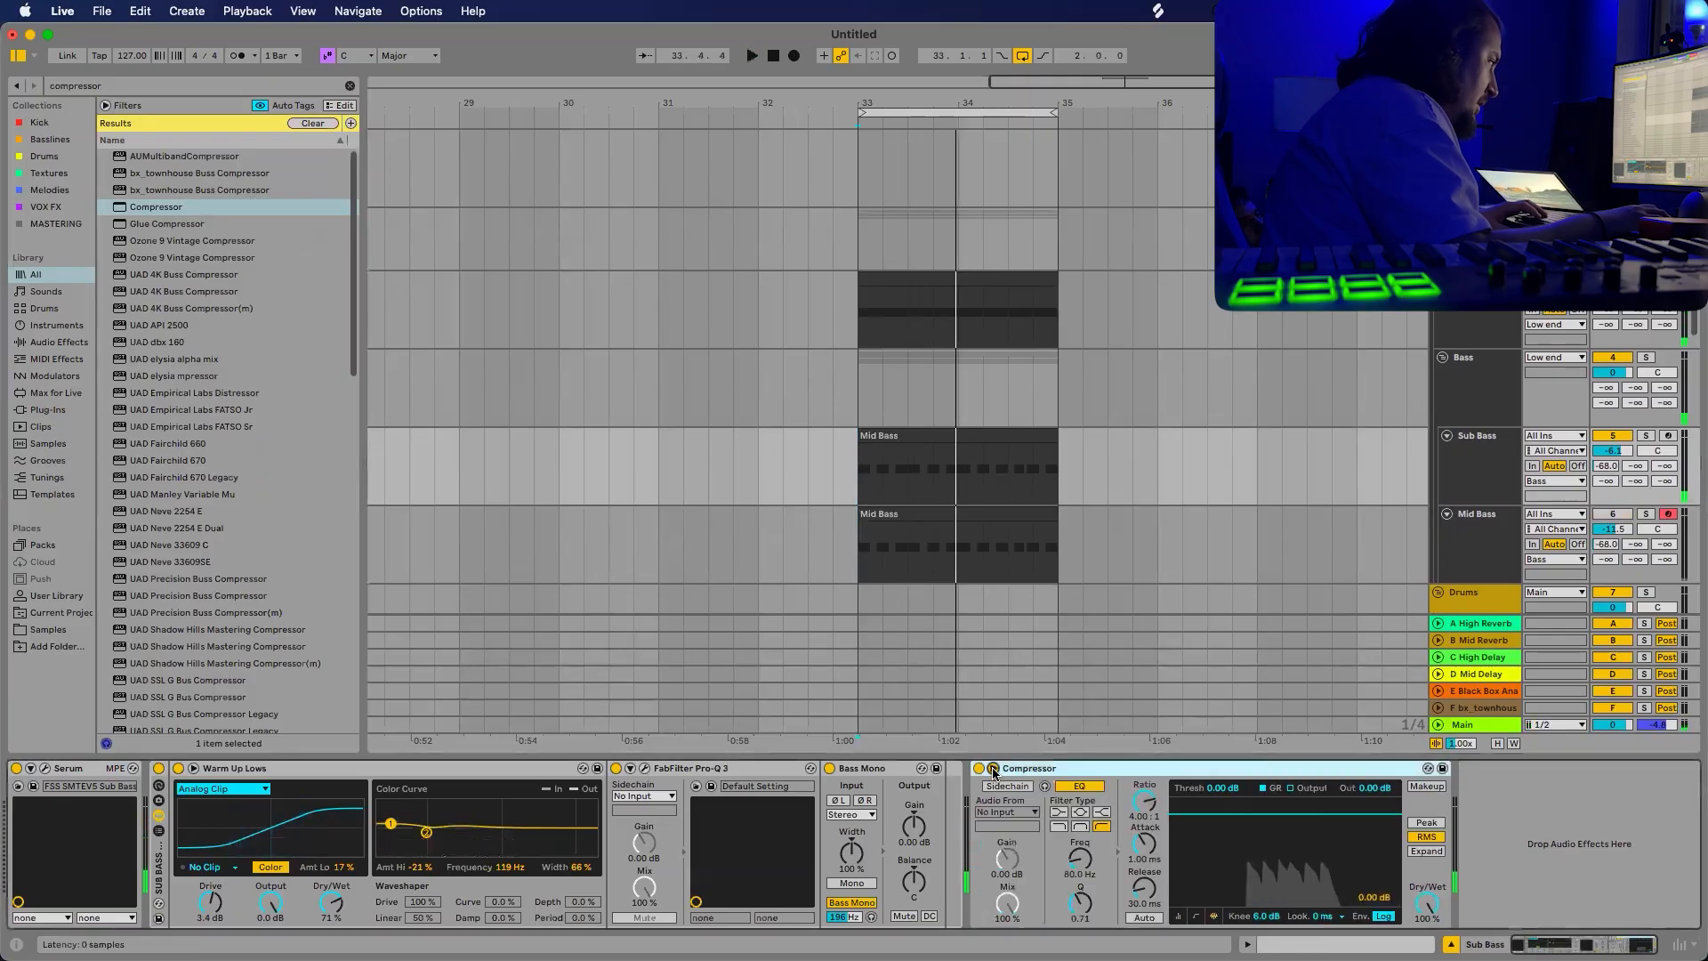
click(994, 769)
click(993, 768)
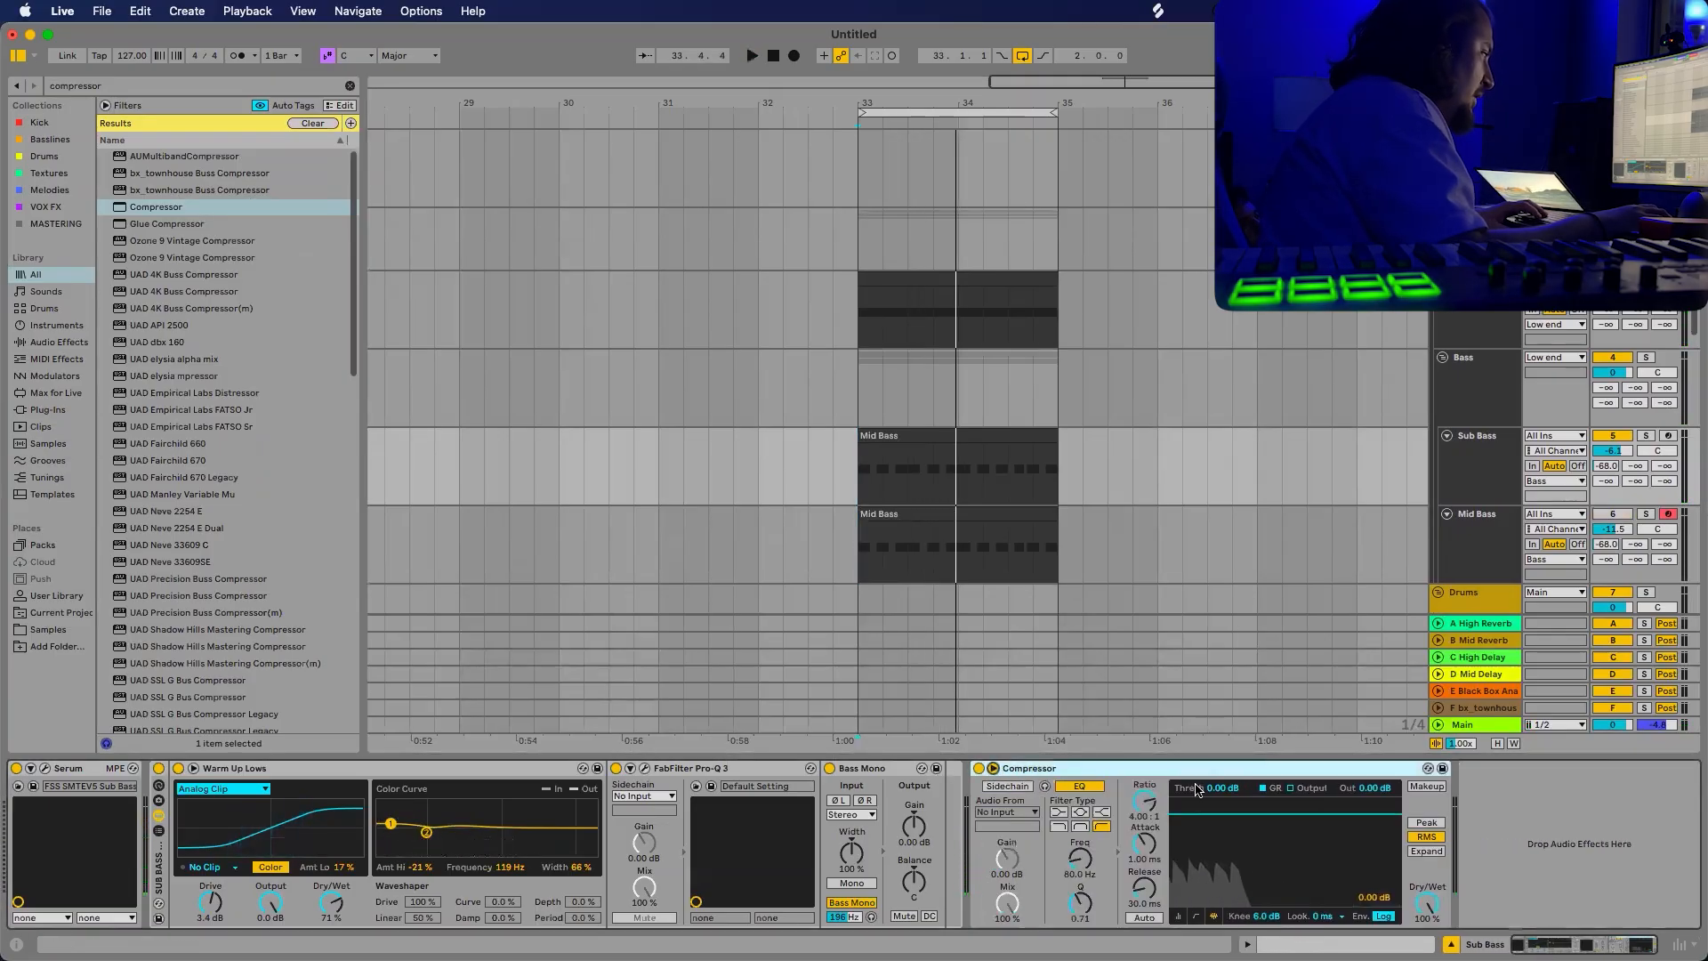
click(1009, 786)
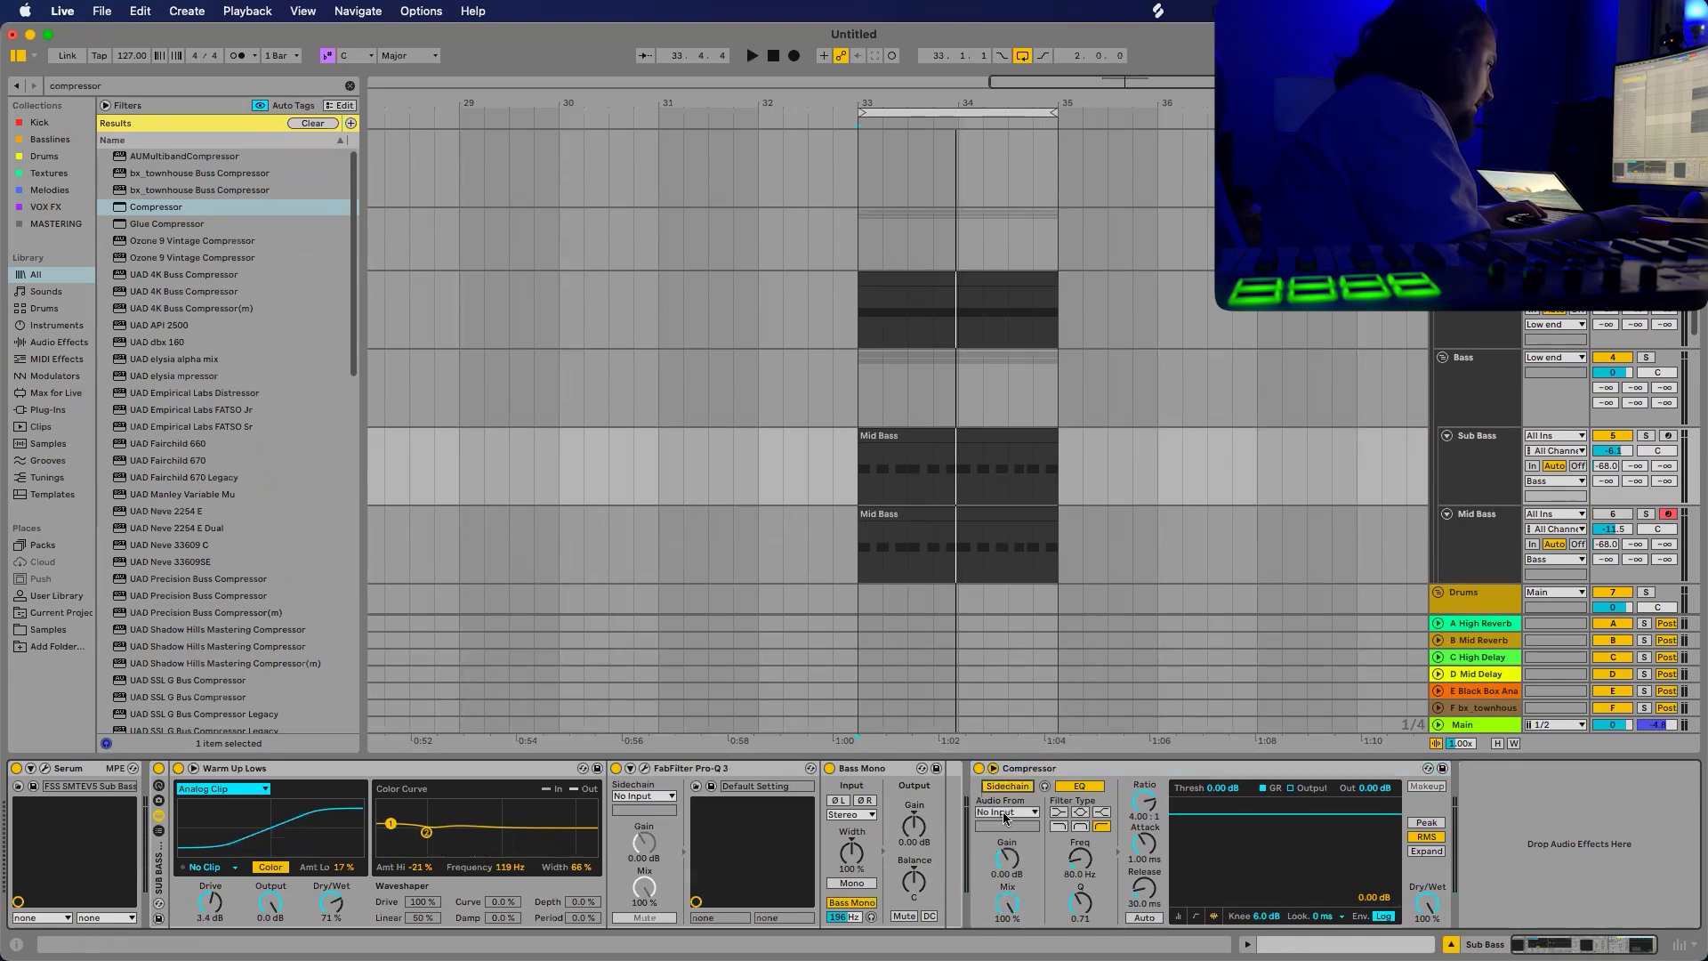
click(1004, 813)
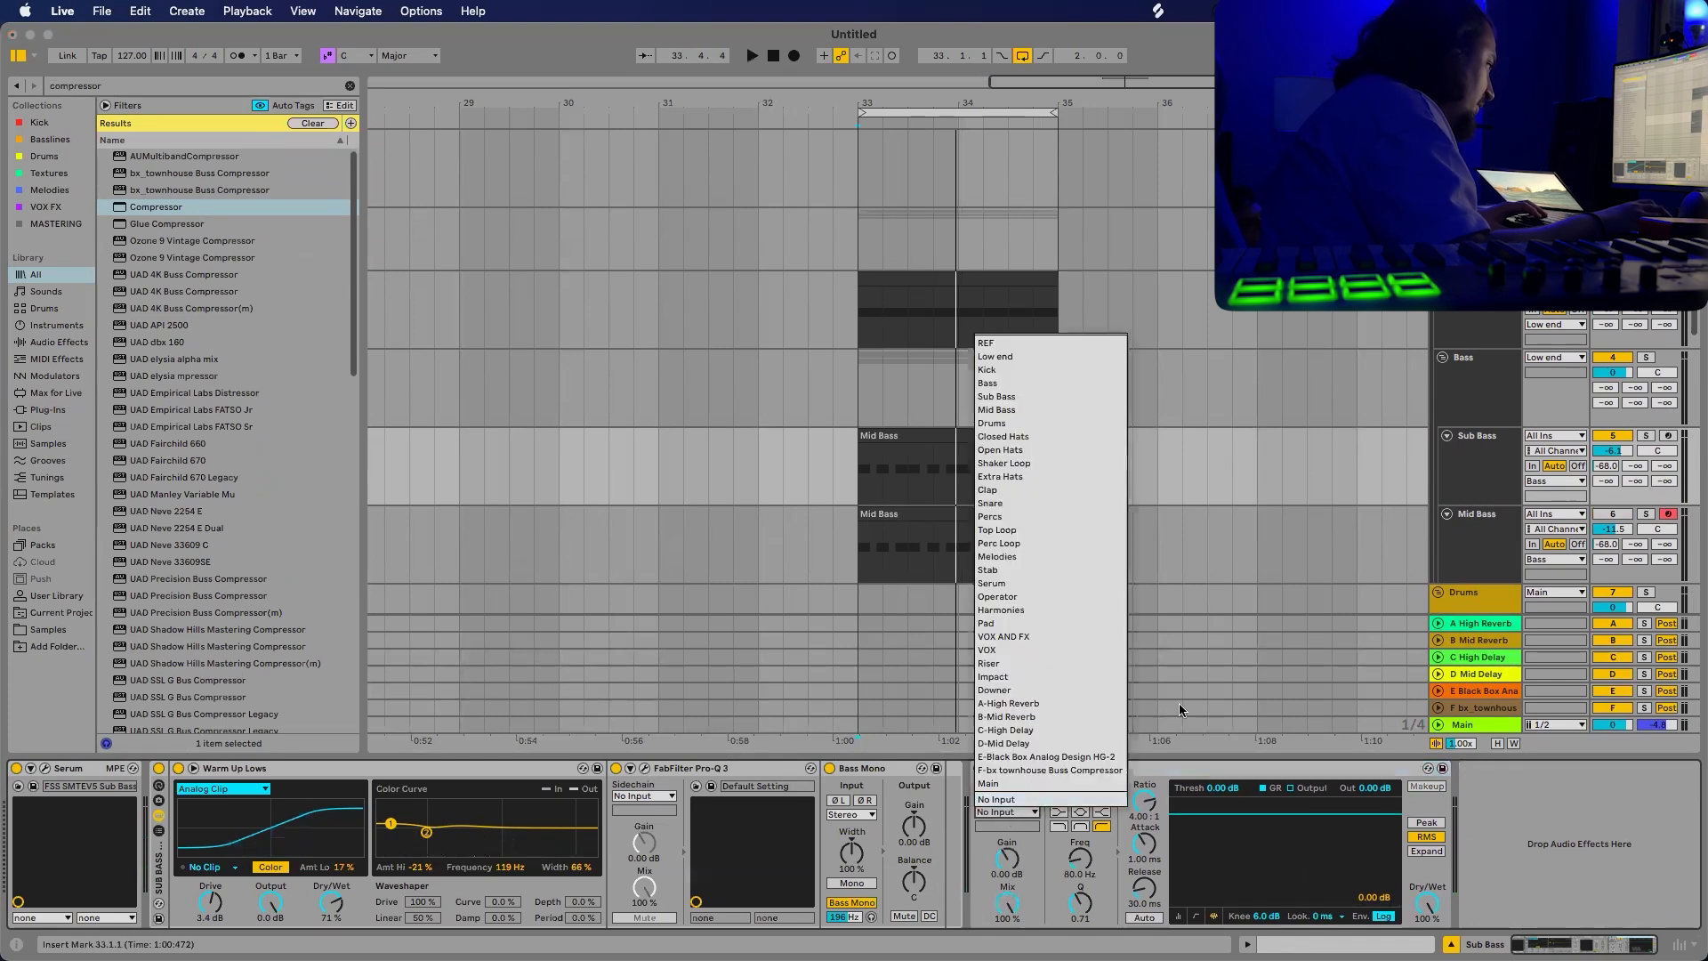
click(1004, 370)
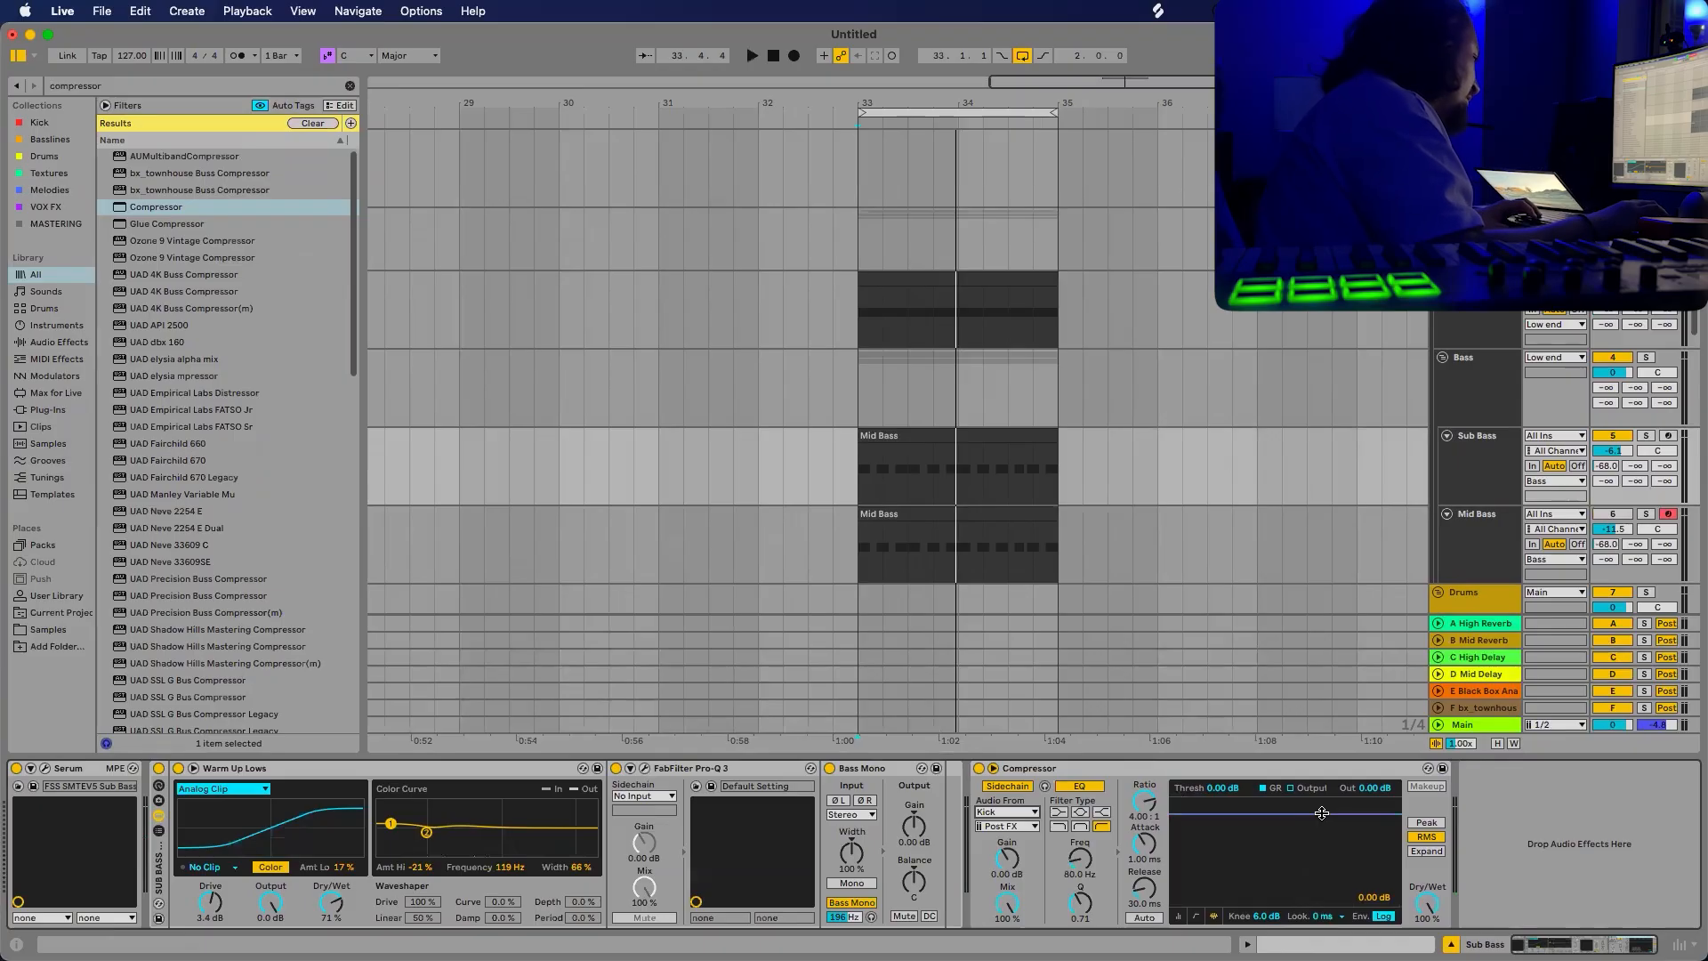
Set the Compressor's ratio to inf : 1 and lower its threshold to -inf dB while auditioning the loop.
key(space)
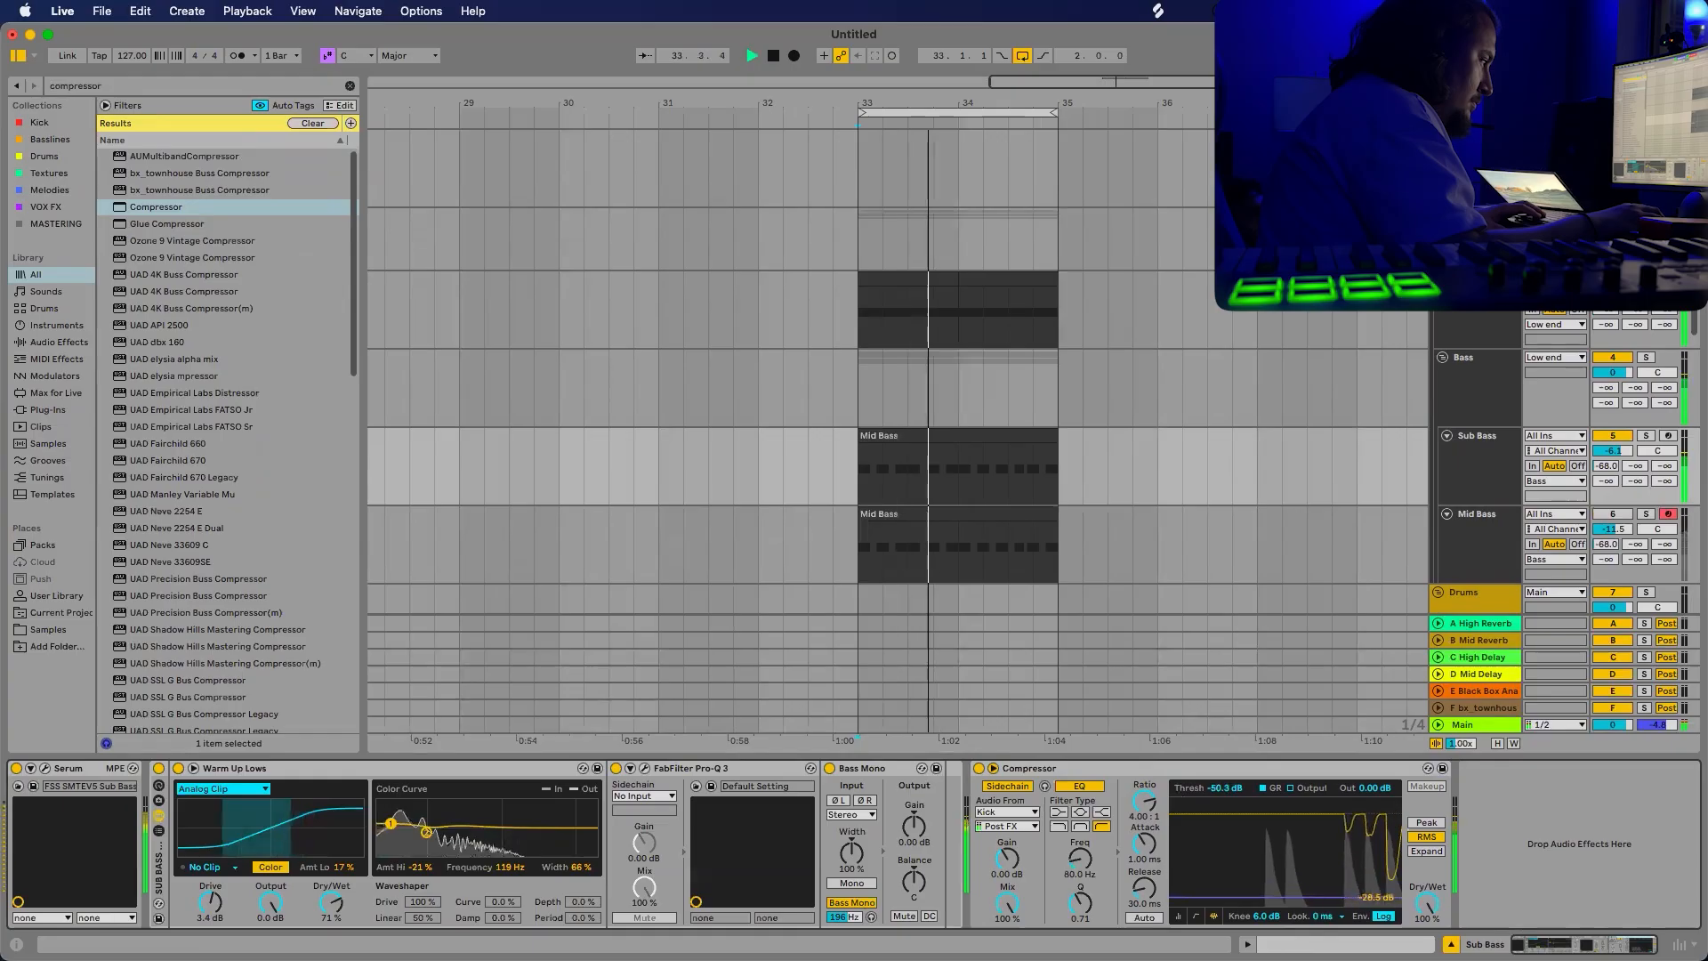
drag(1292, 880, 1292, 864)
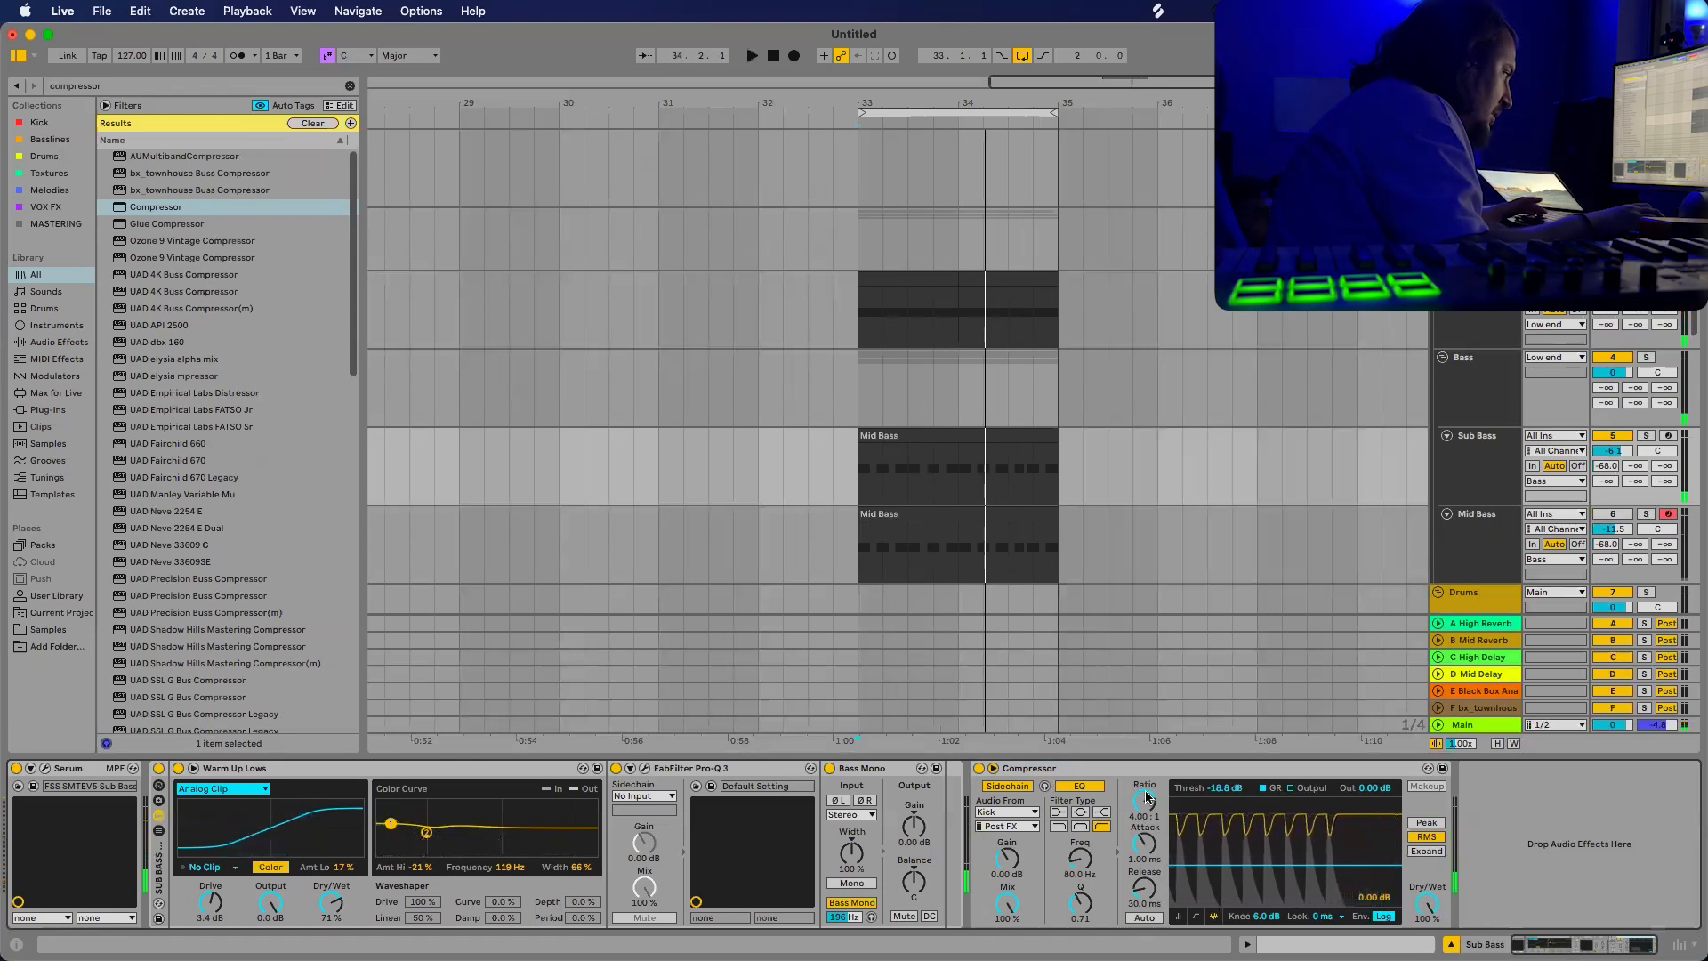
key(space)
drag(1145, 799, 1145, 703)
drag(1223, 863, 1222, 906)
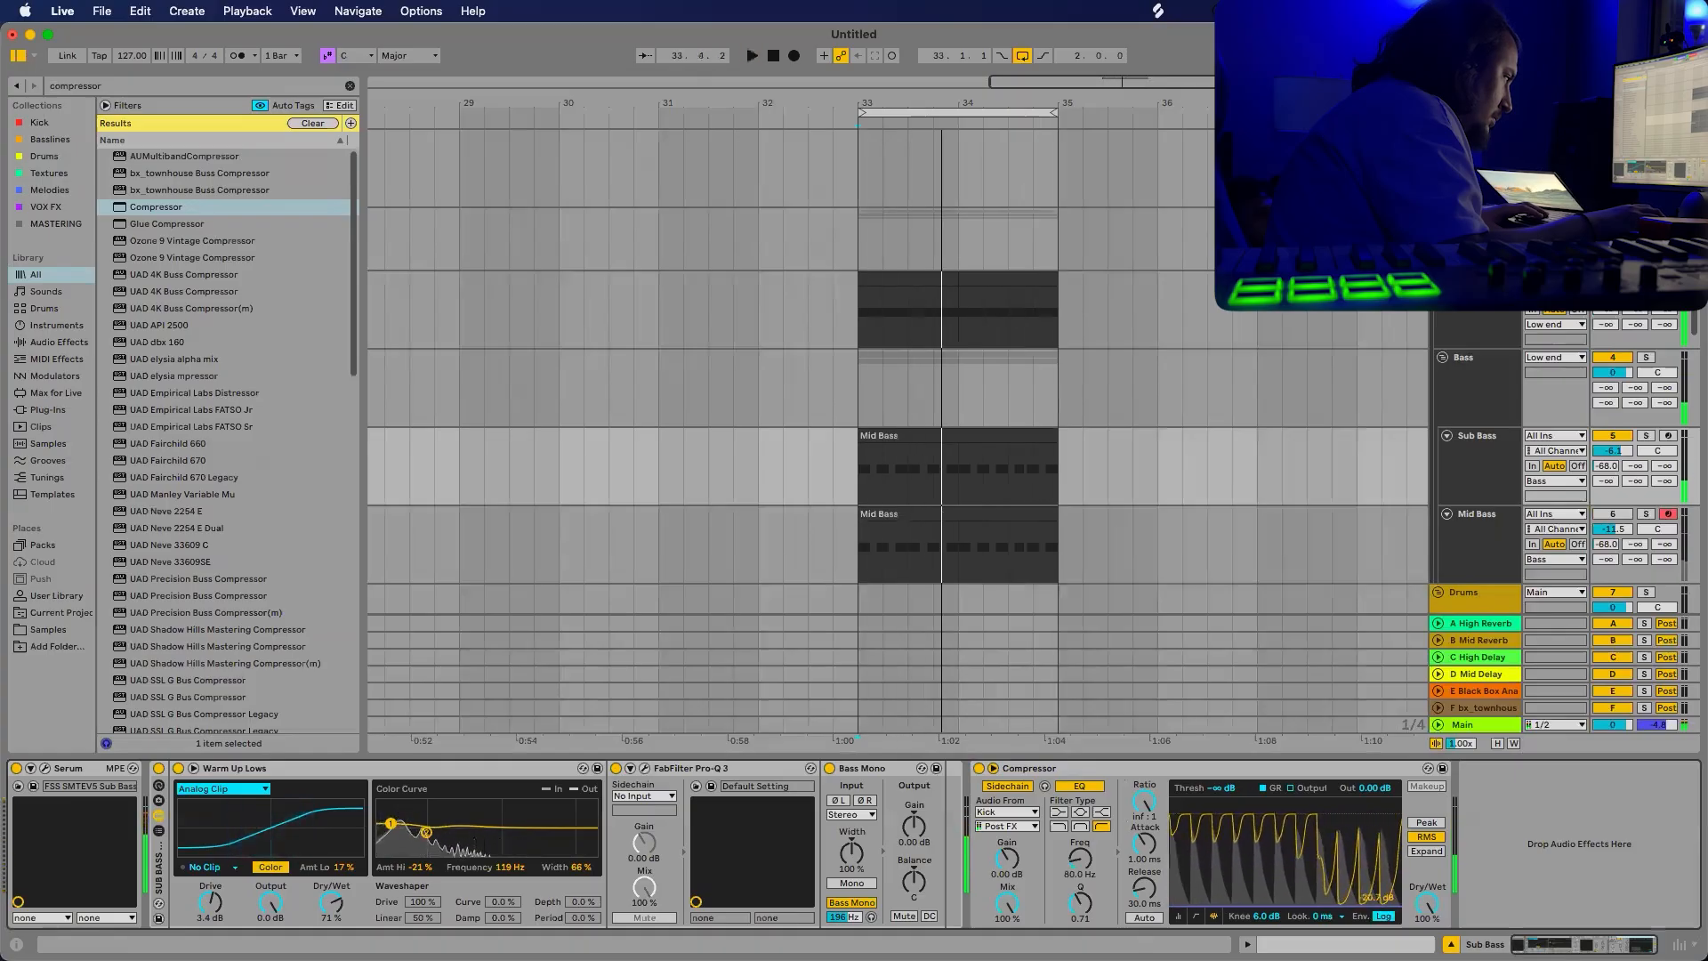
Try the Compressor's attack at 0.05 ms and at 1.00 s while auditioning the loop.
key(space)
drag(1142, 851, 1143, 916)
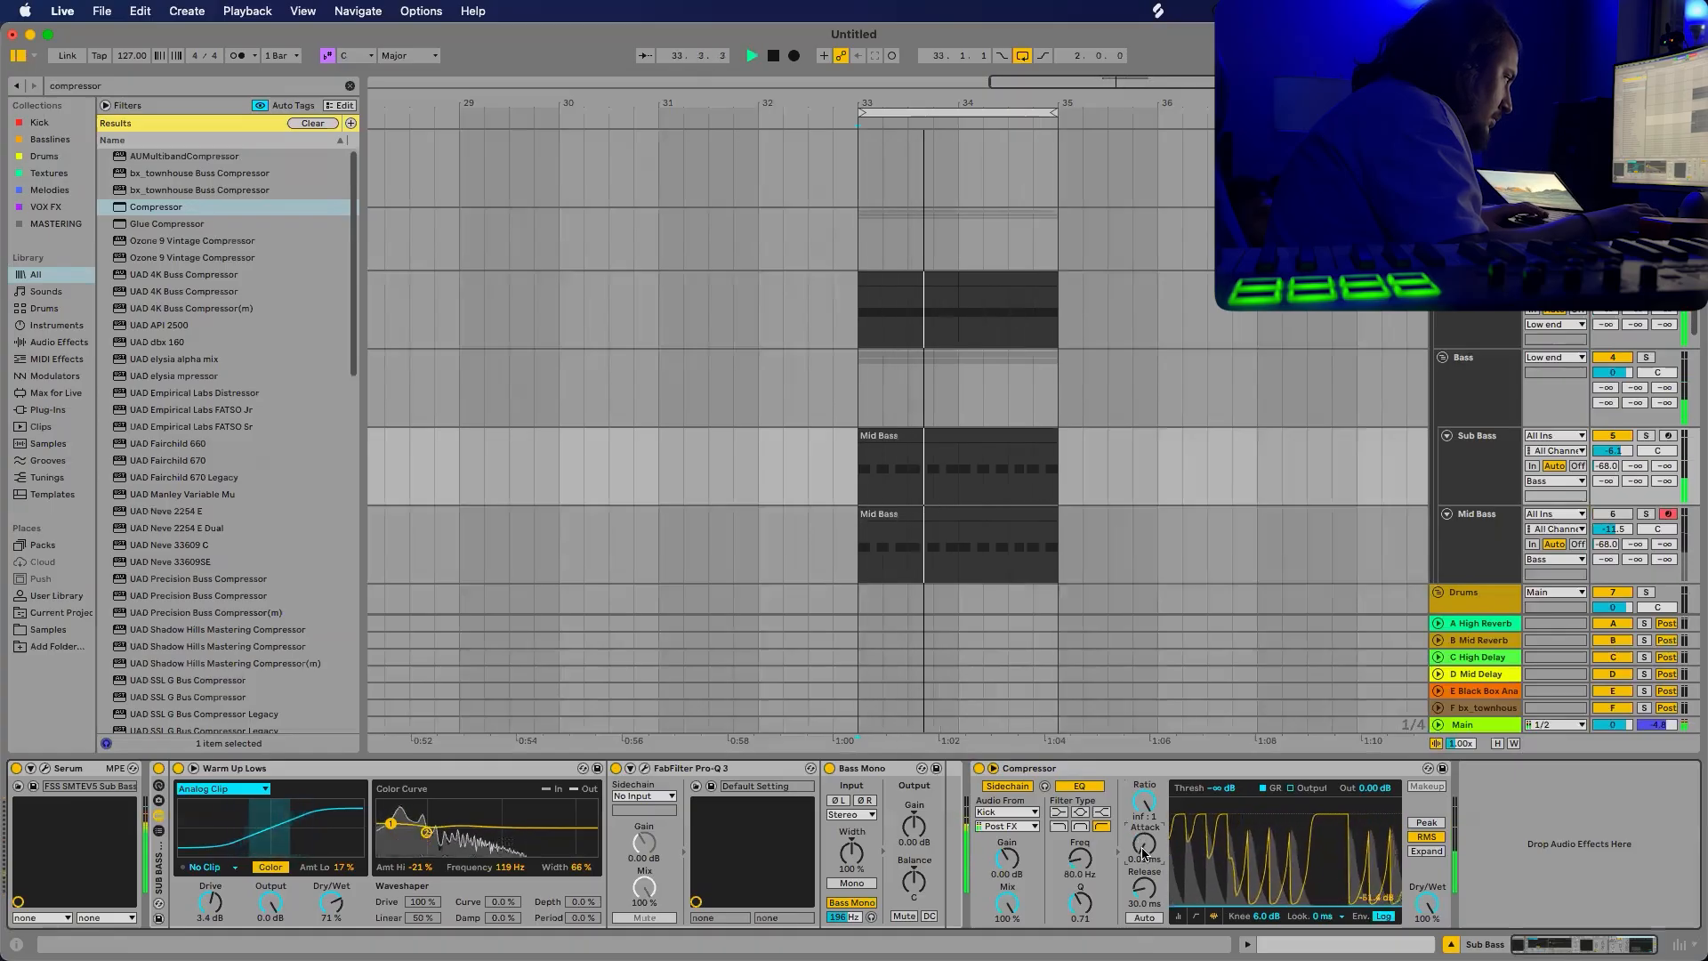
key(space)
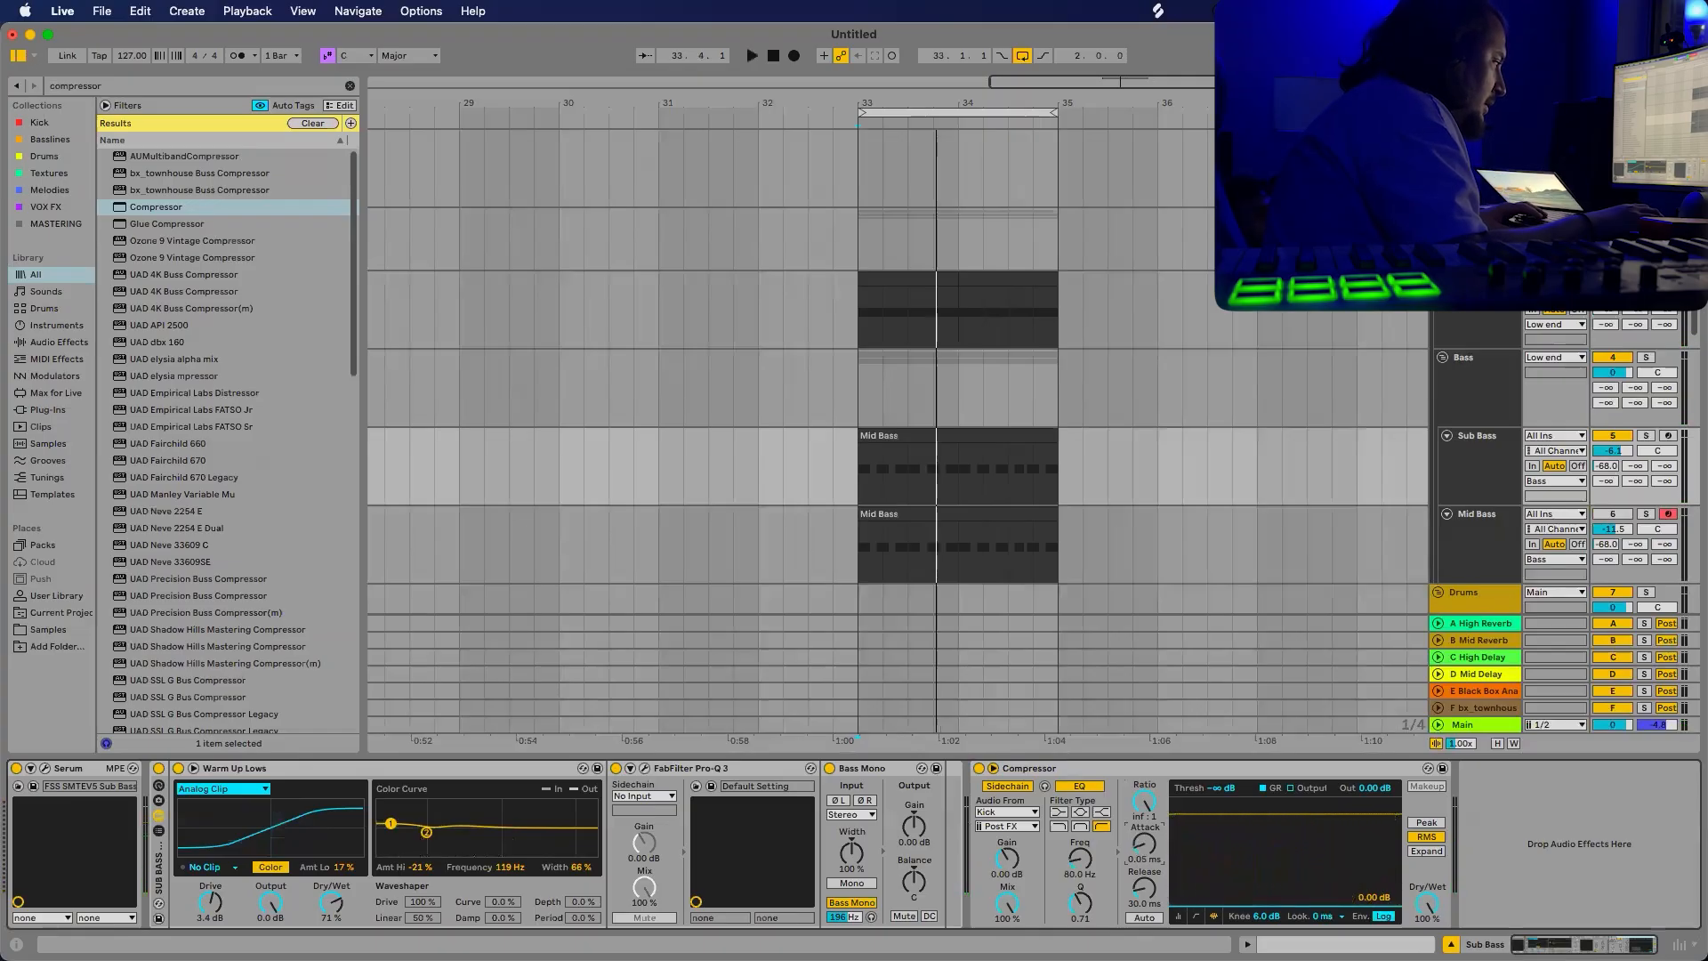
key(space)
drag(1143, 851, 1142, 783)
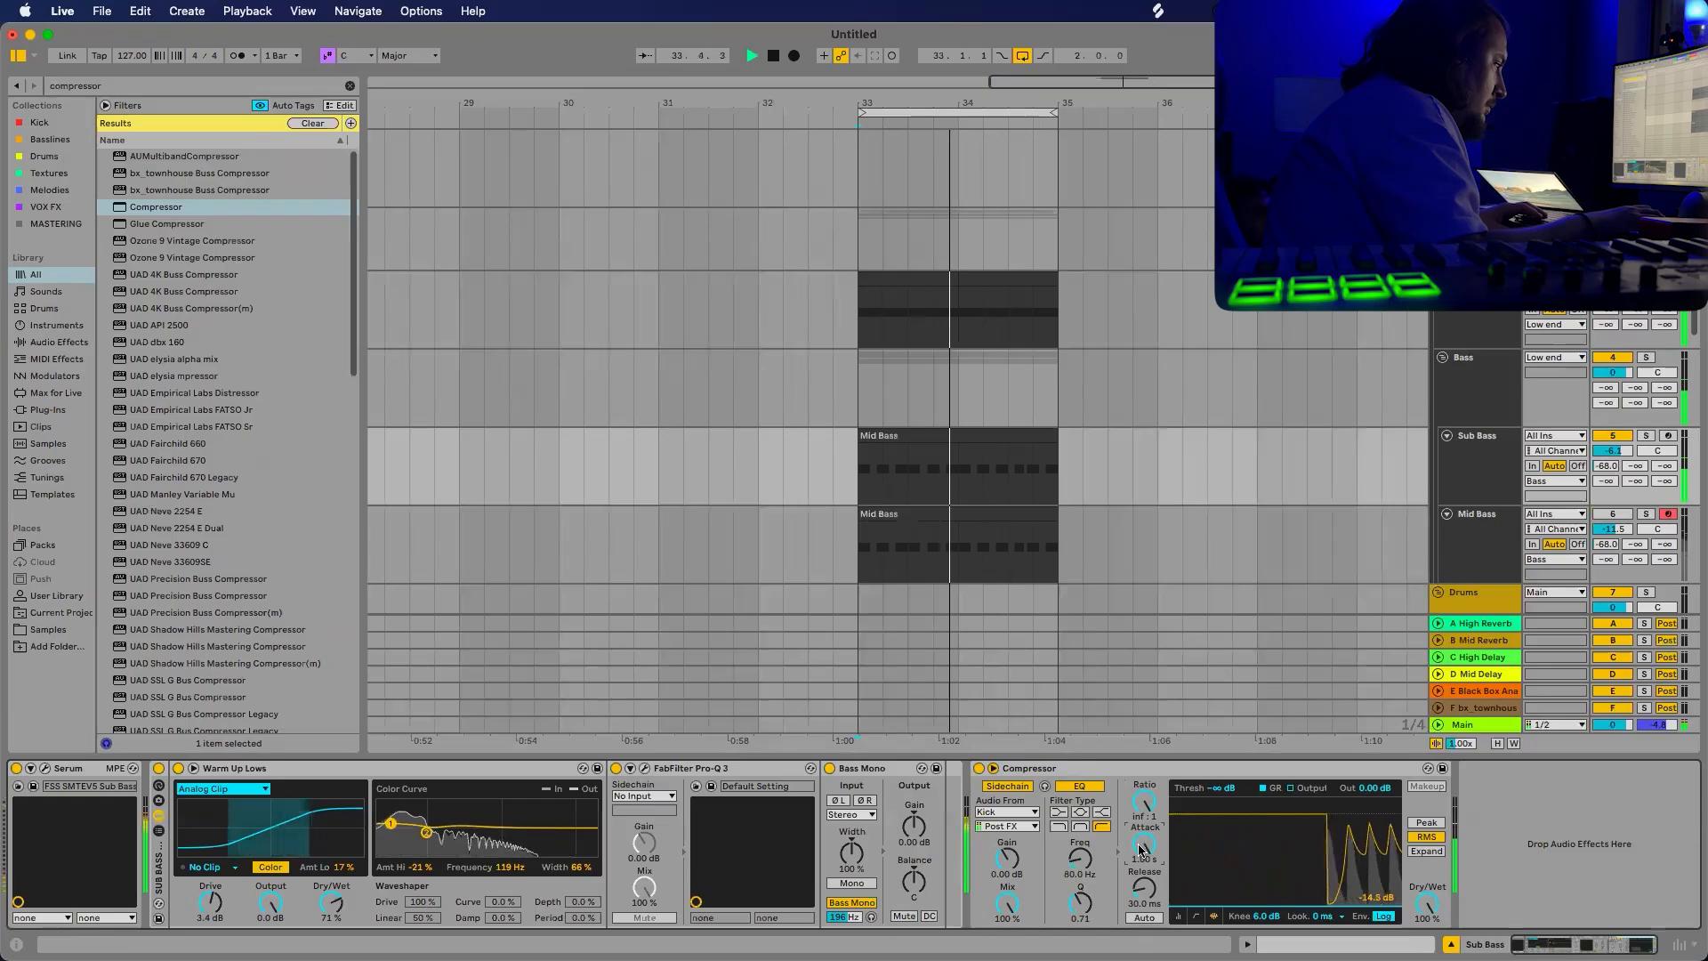
Set the Compressor's attack to 0.06 ms and its threshold to -30.3 dB during playback, and stop the loop.
drag(1142, 851, 1142, 930)
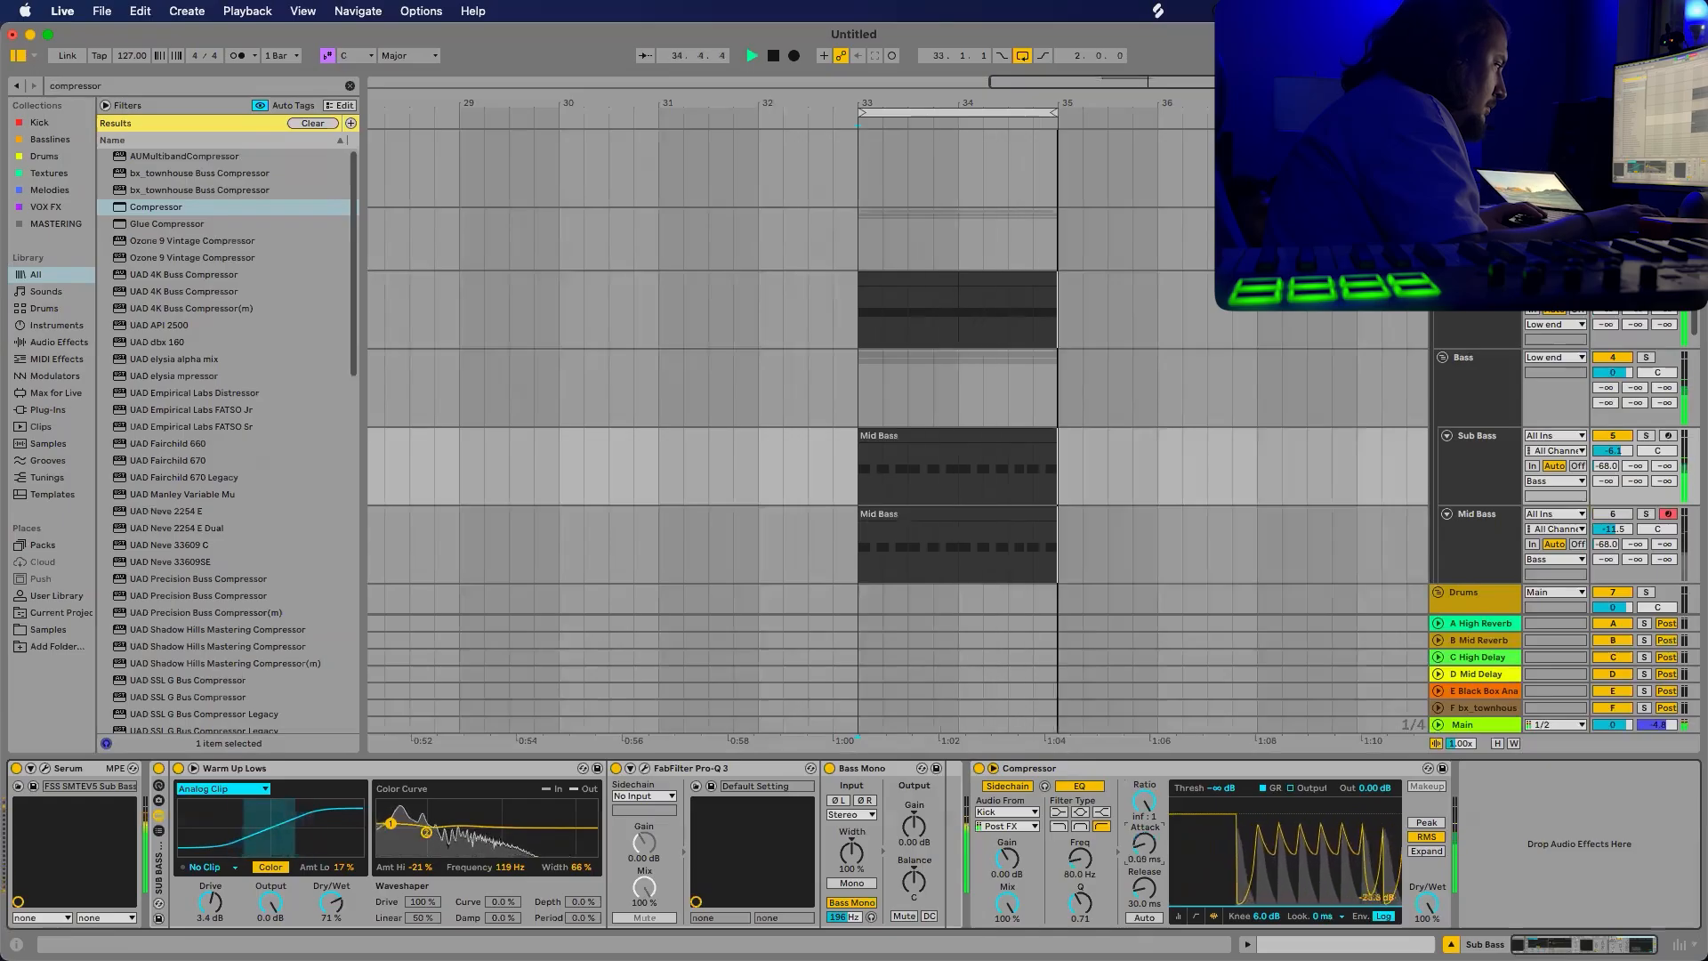
drag(1285, 906, 1285, 881)
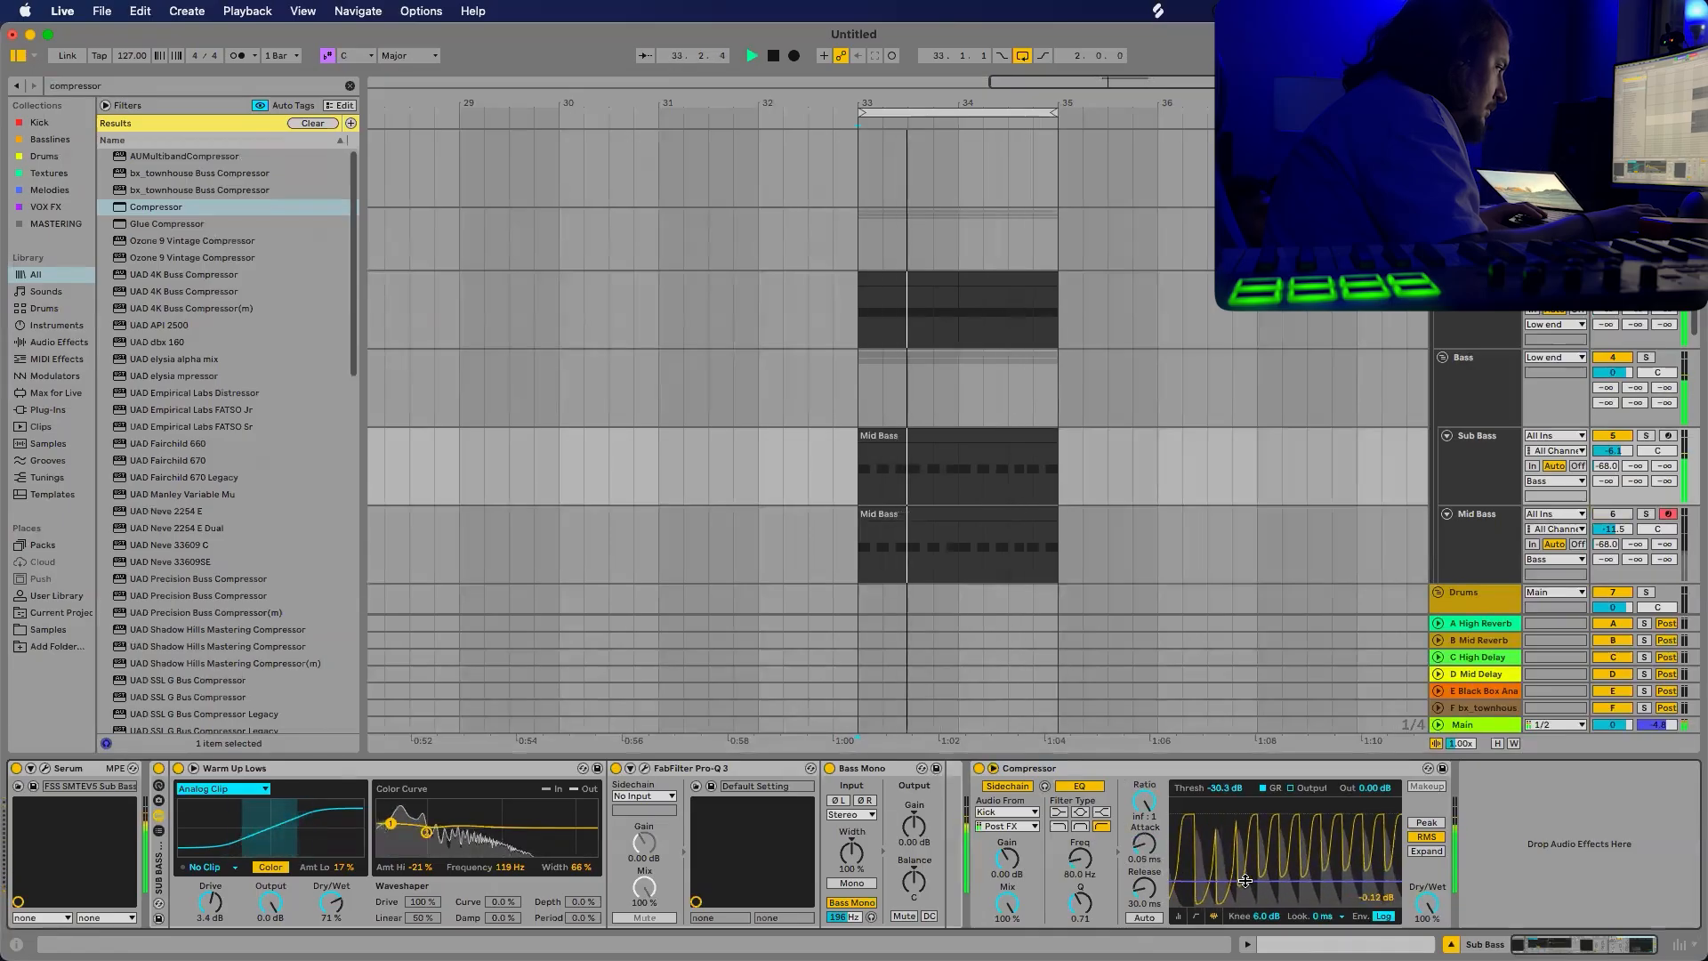
drag(1145, 847, 1145, 844)
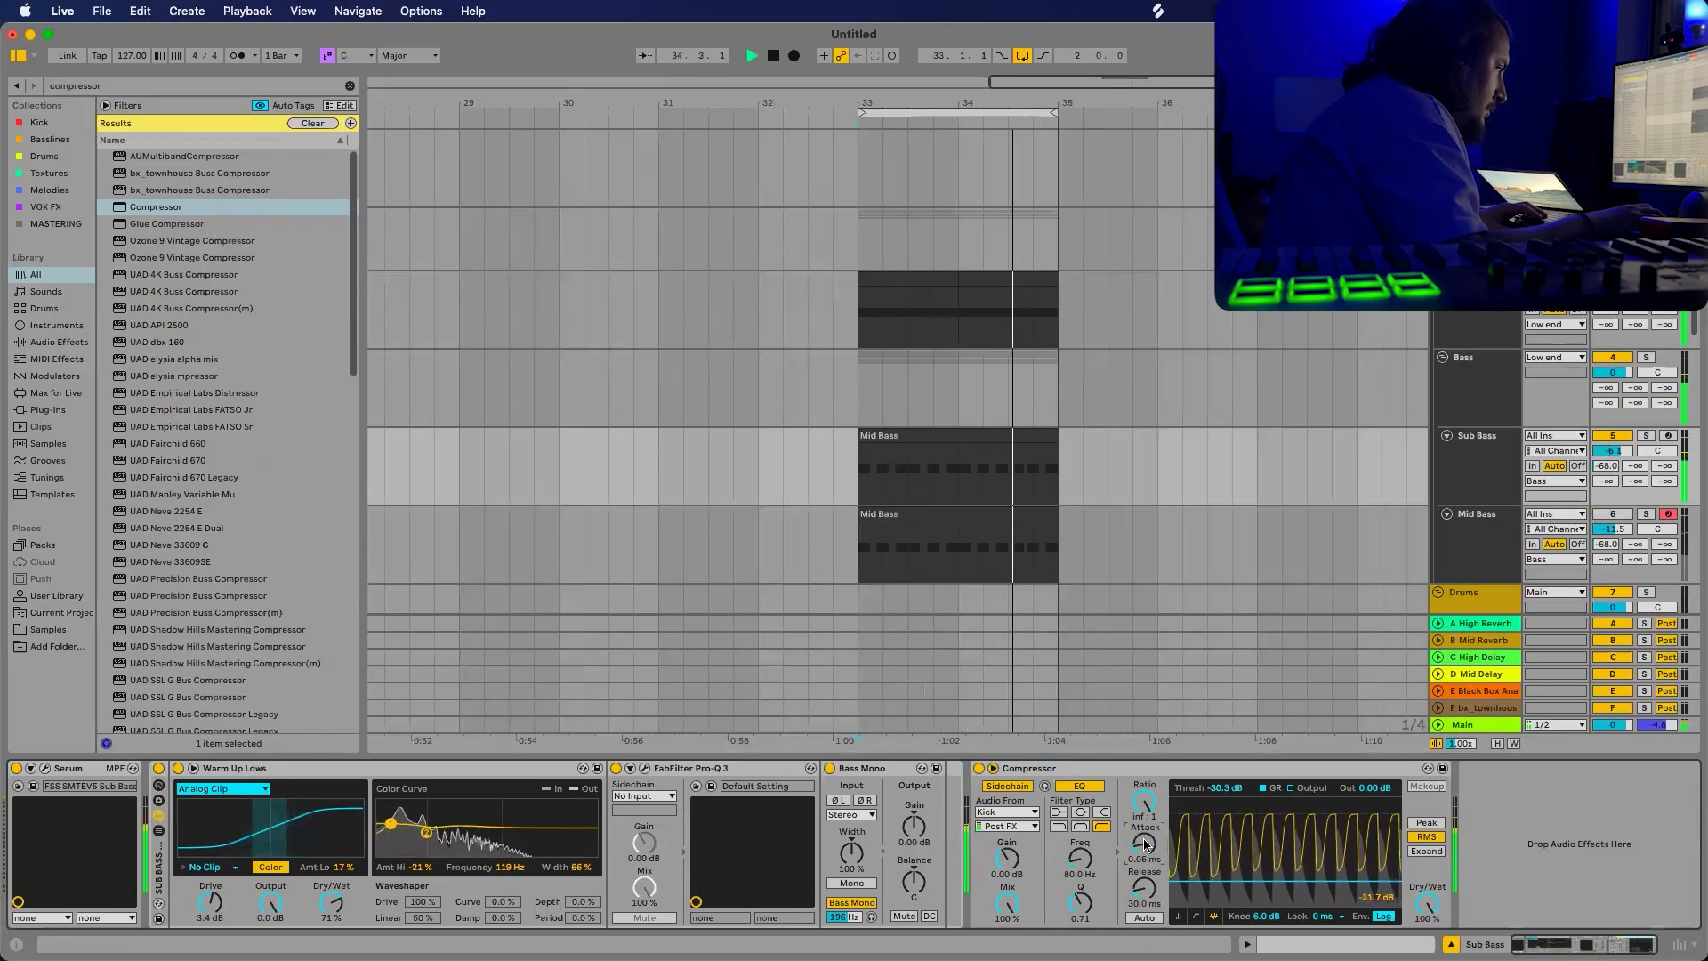
key(space)
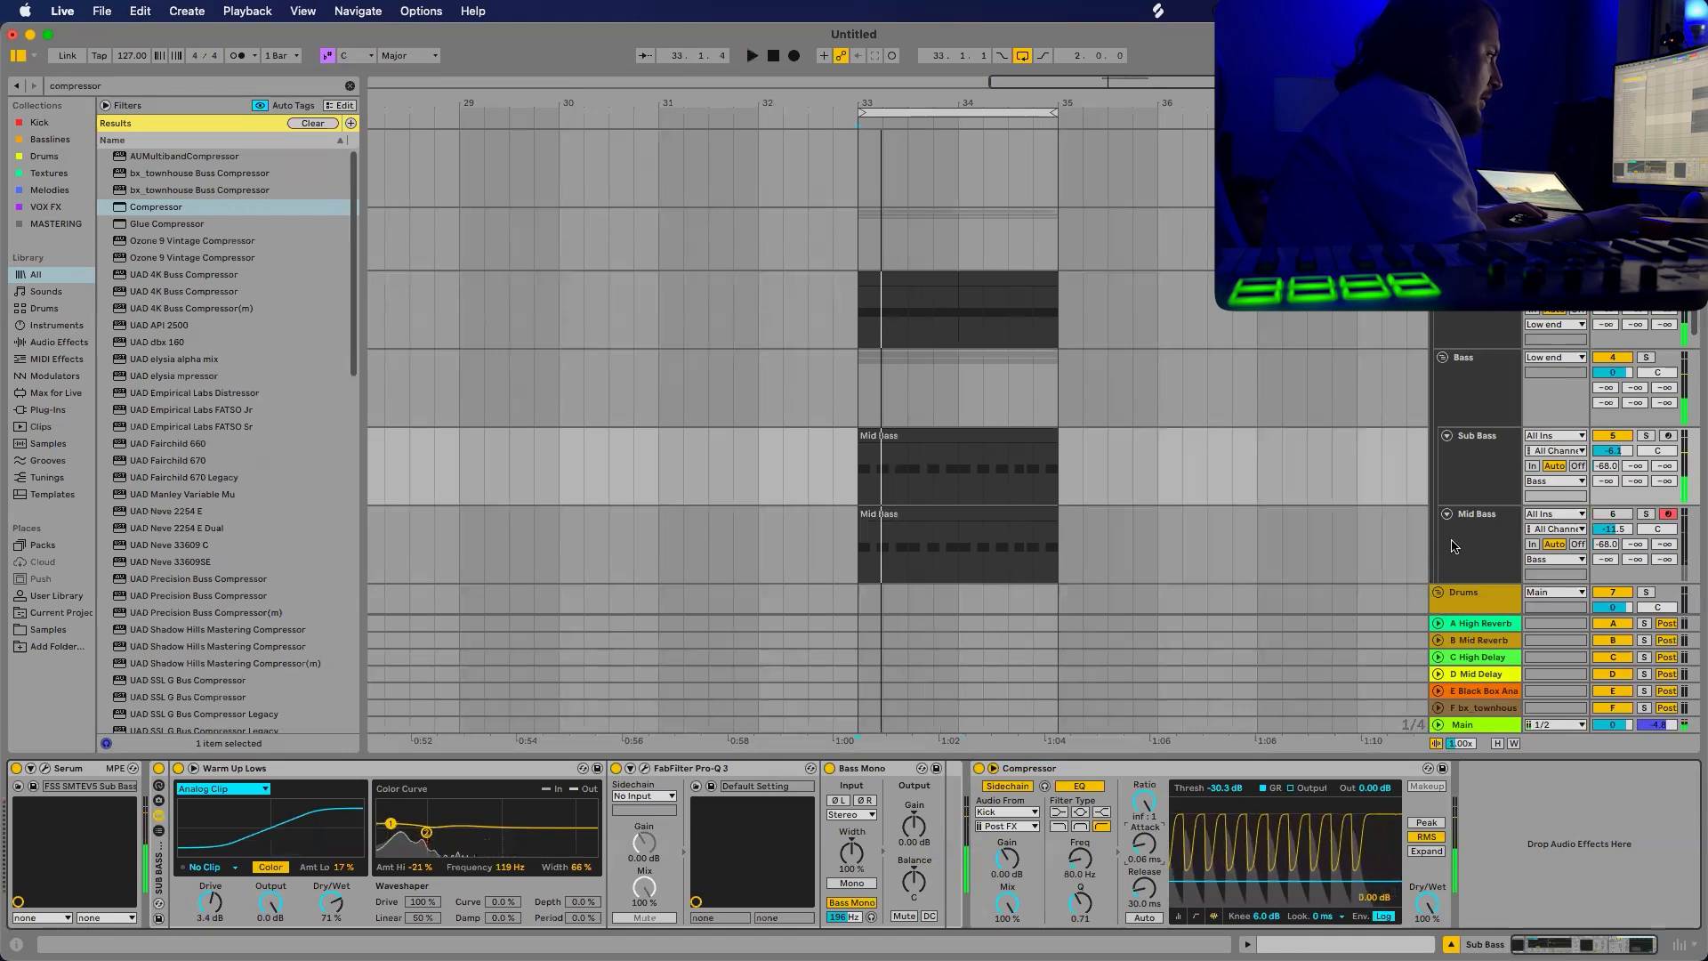
Copy the Sub Bass Compressor to the end of the Mid Bass chain, unmute Mid Bass, and play both basses together.
scroll(1453, 547, down, 2)
drag(1263, 768, 1308, 498)
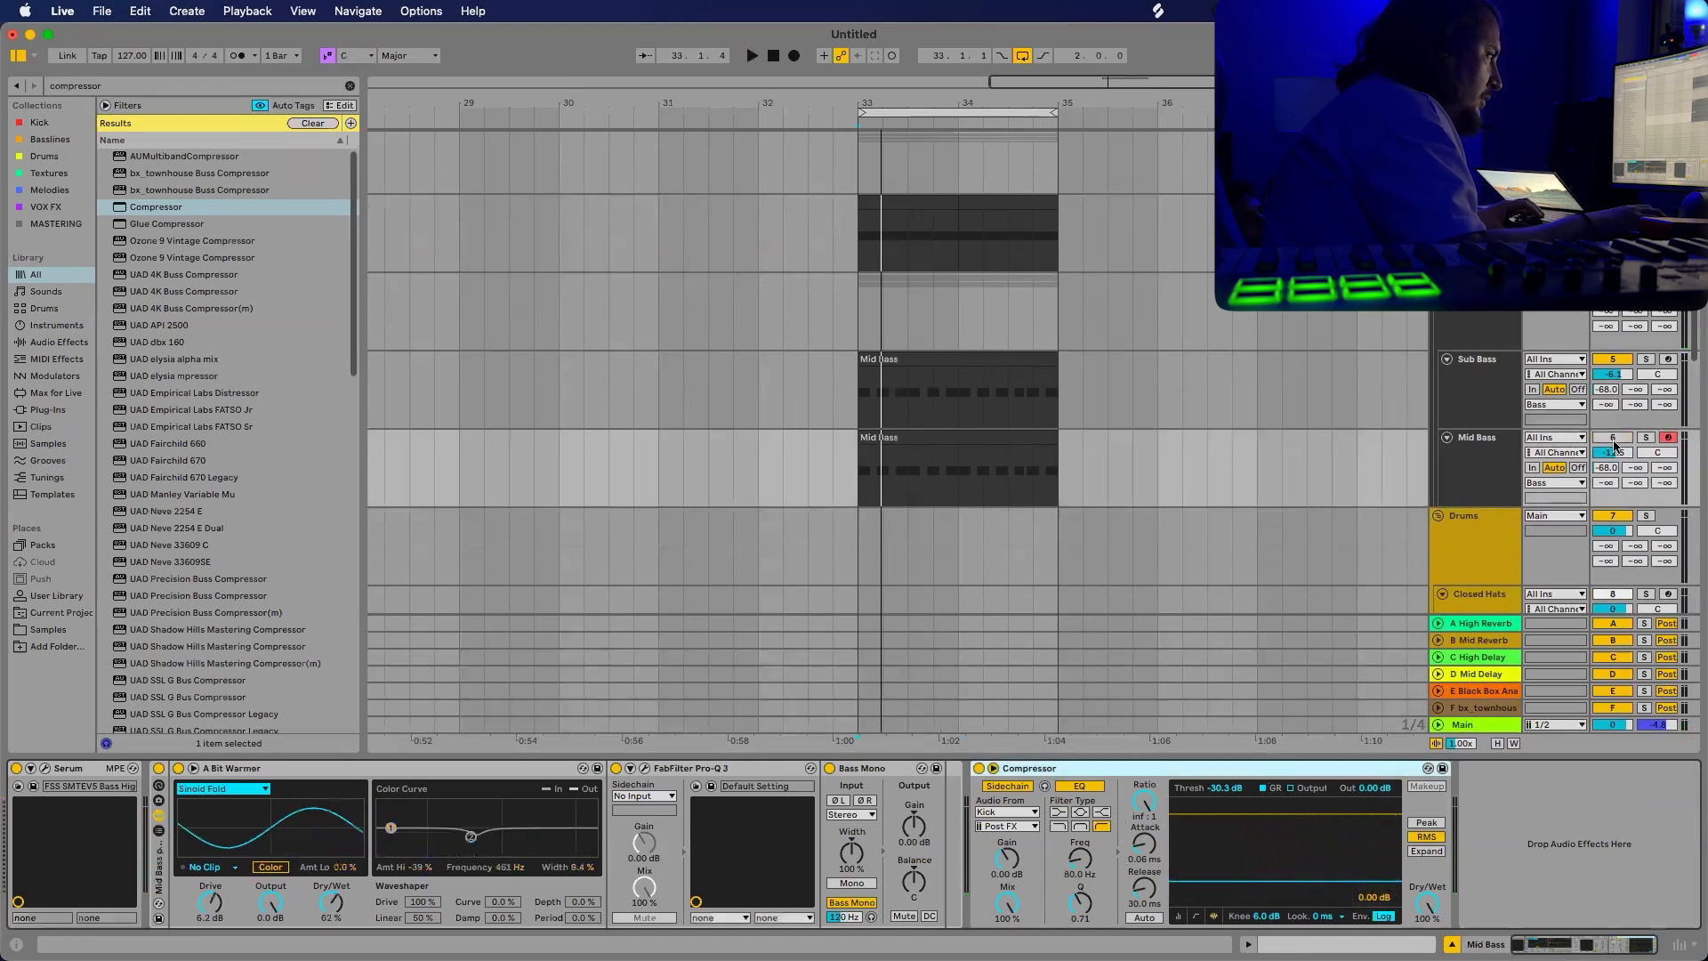
key(space)
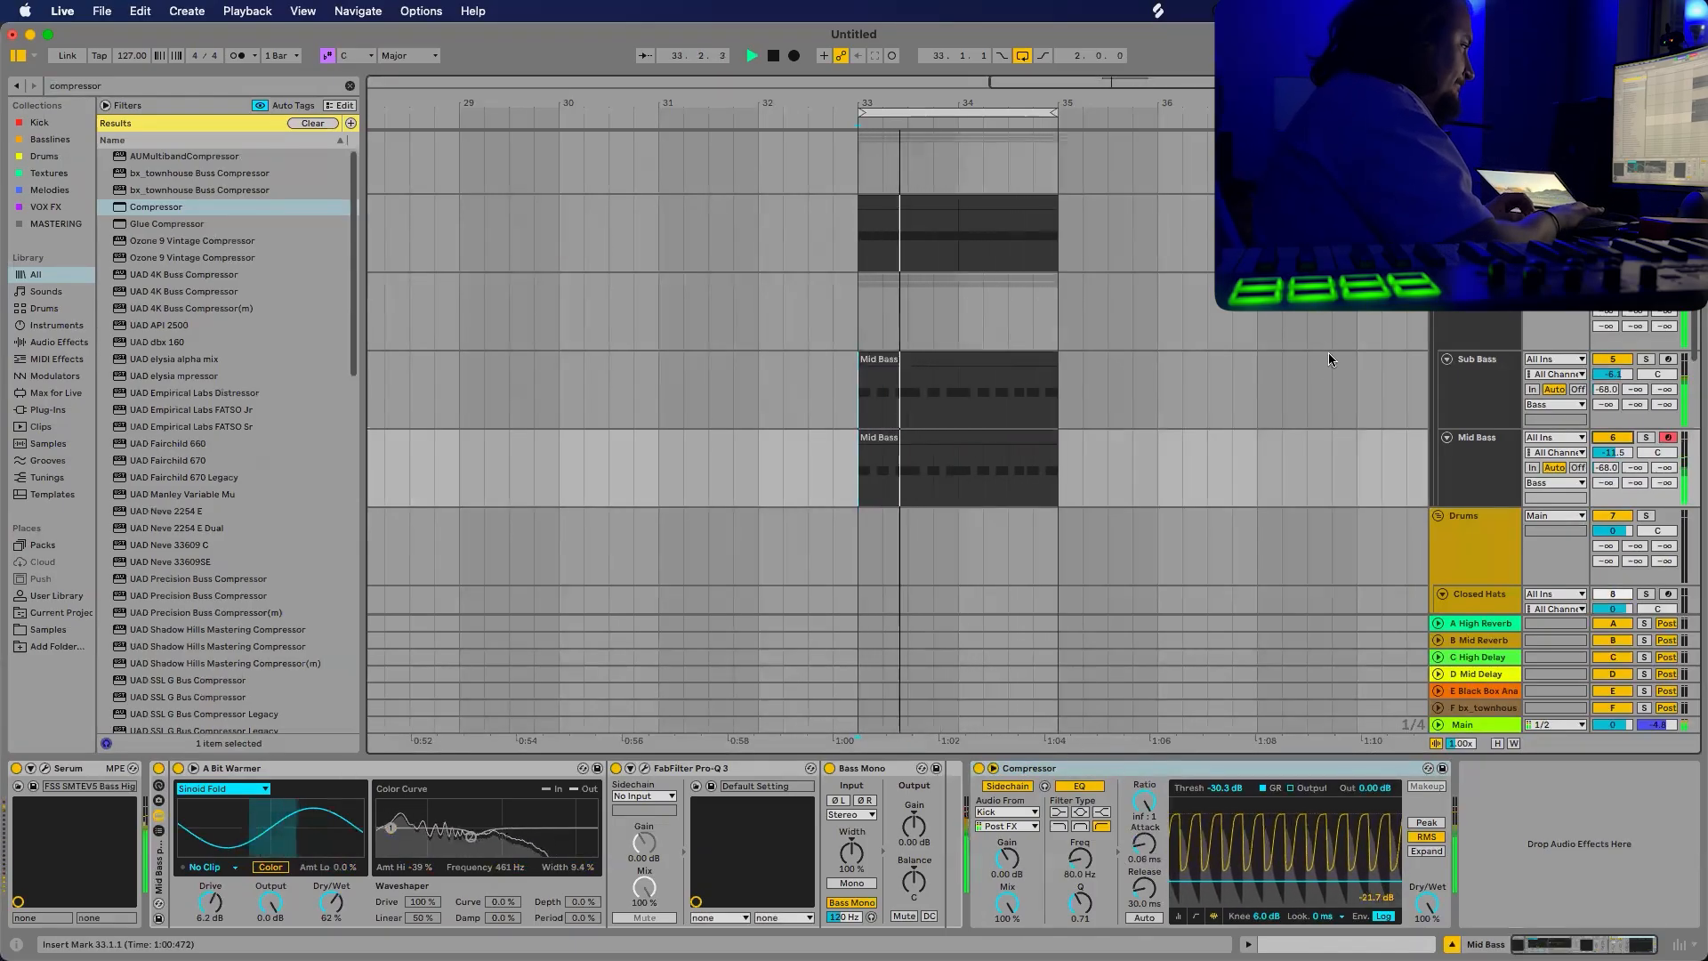
Hide the device area and look over the Drums, Percs and Melodies tracks during playback, ending near bar 33 with playback stopped.
key(super+alt+l)
scroll(1305, 400, down, 4)
scroll(1292, 398, down, 5)
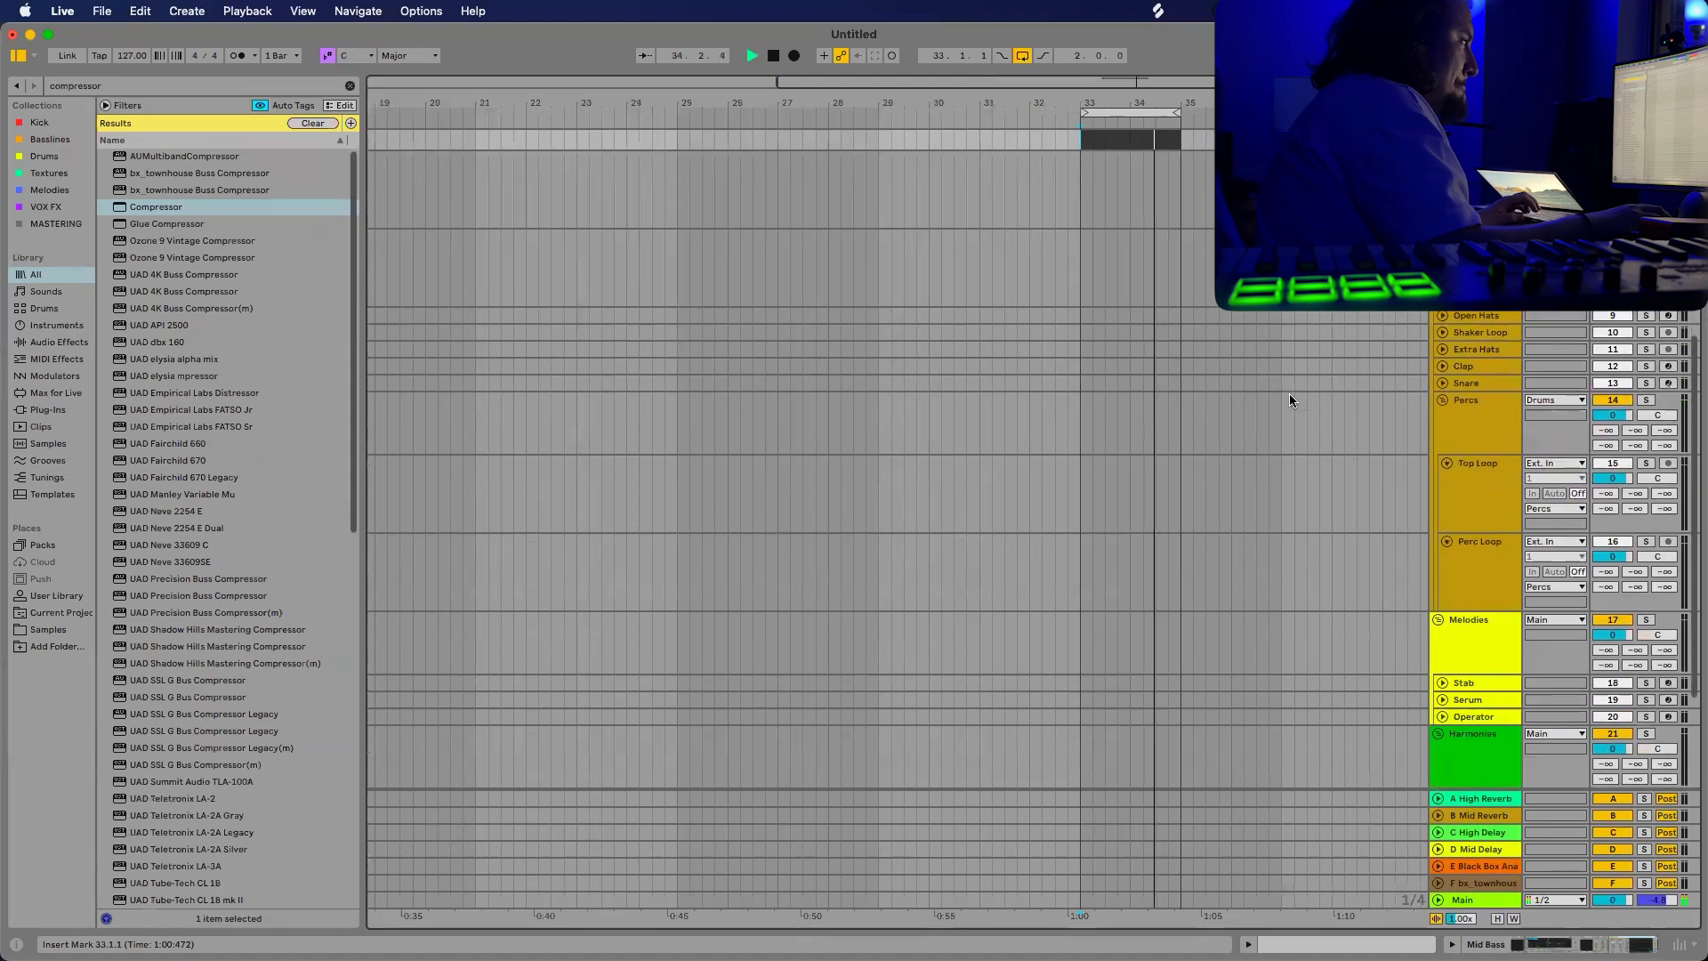
scroll(1294, 404, down, 3)
scroll(1294, 404, up, 3)
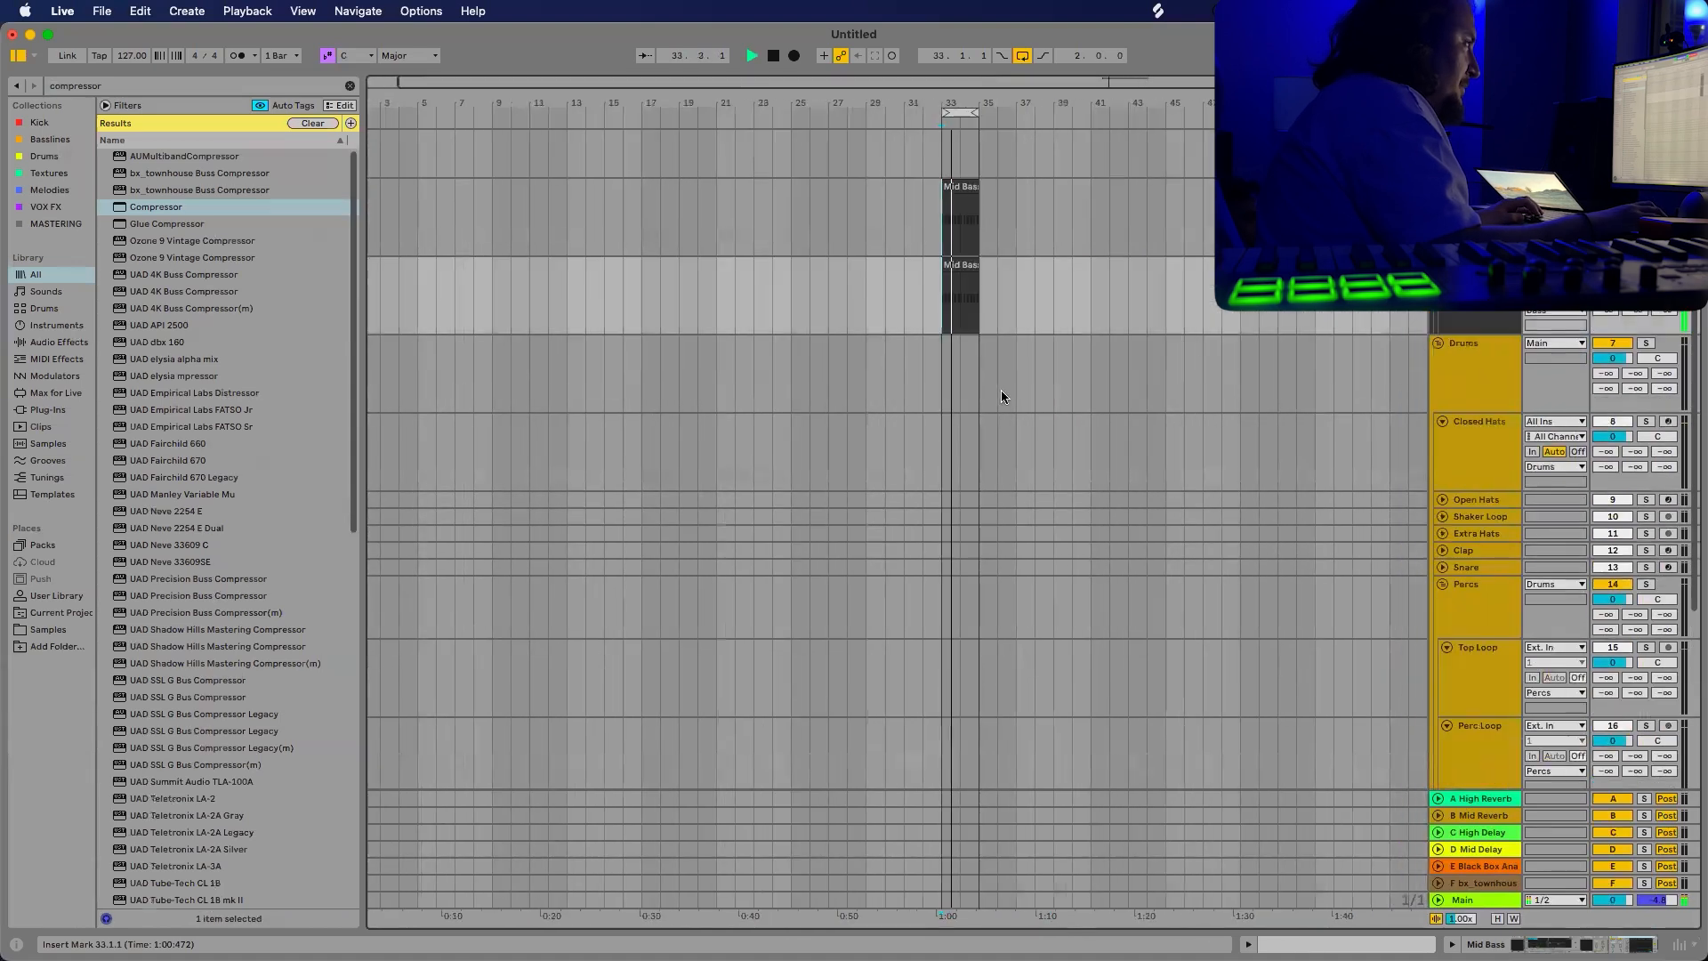
scroll(1001, 397, up, 3)
scroll(968, 285, down, 4)
scroll(870, 376, up, 2)
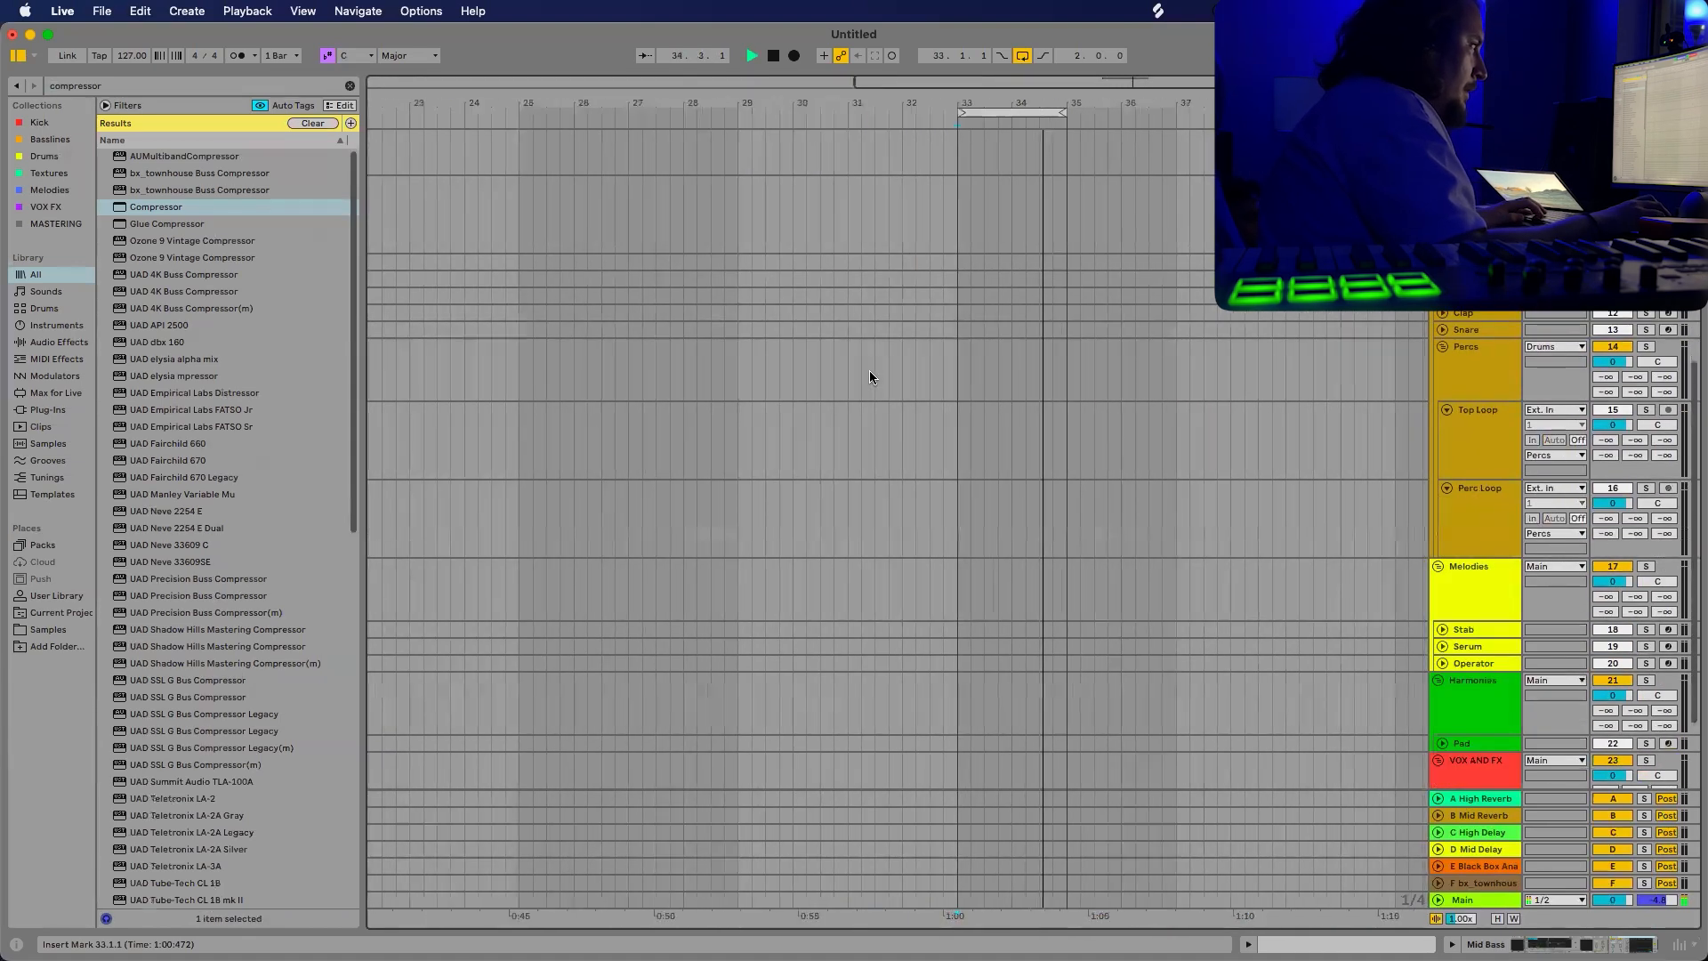
scroll(889, 361, up, 3)
key(space)
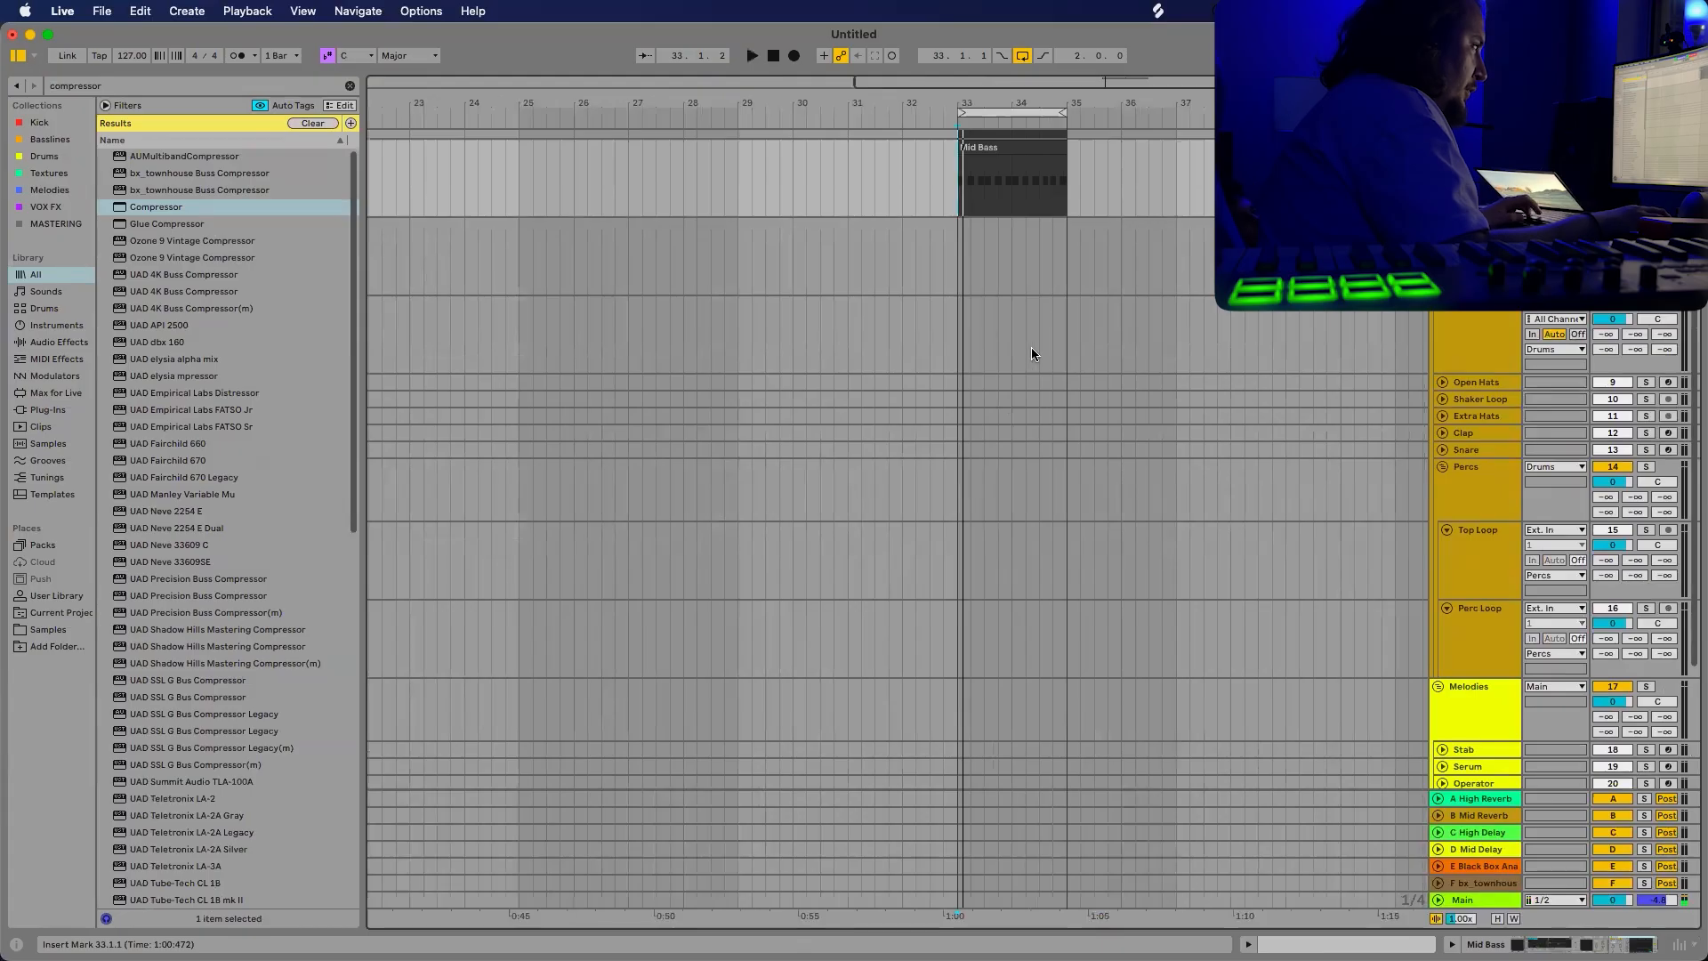
scroll(1032, 354, up, 2)
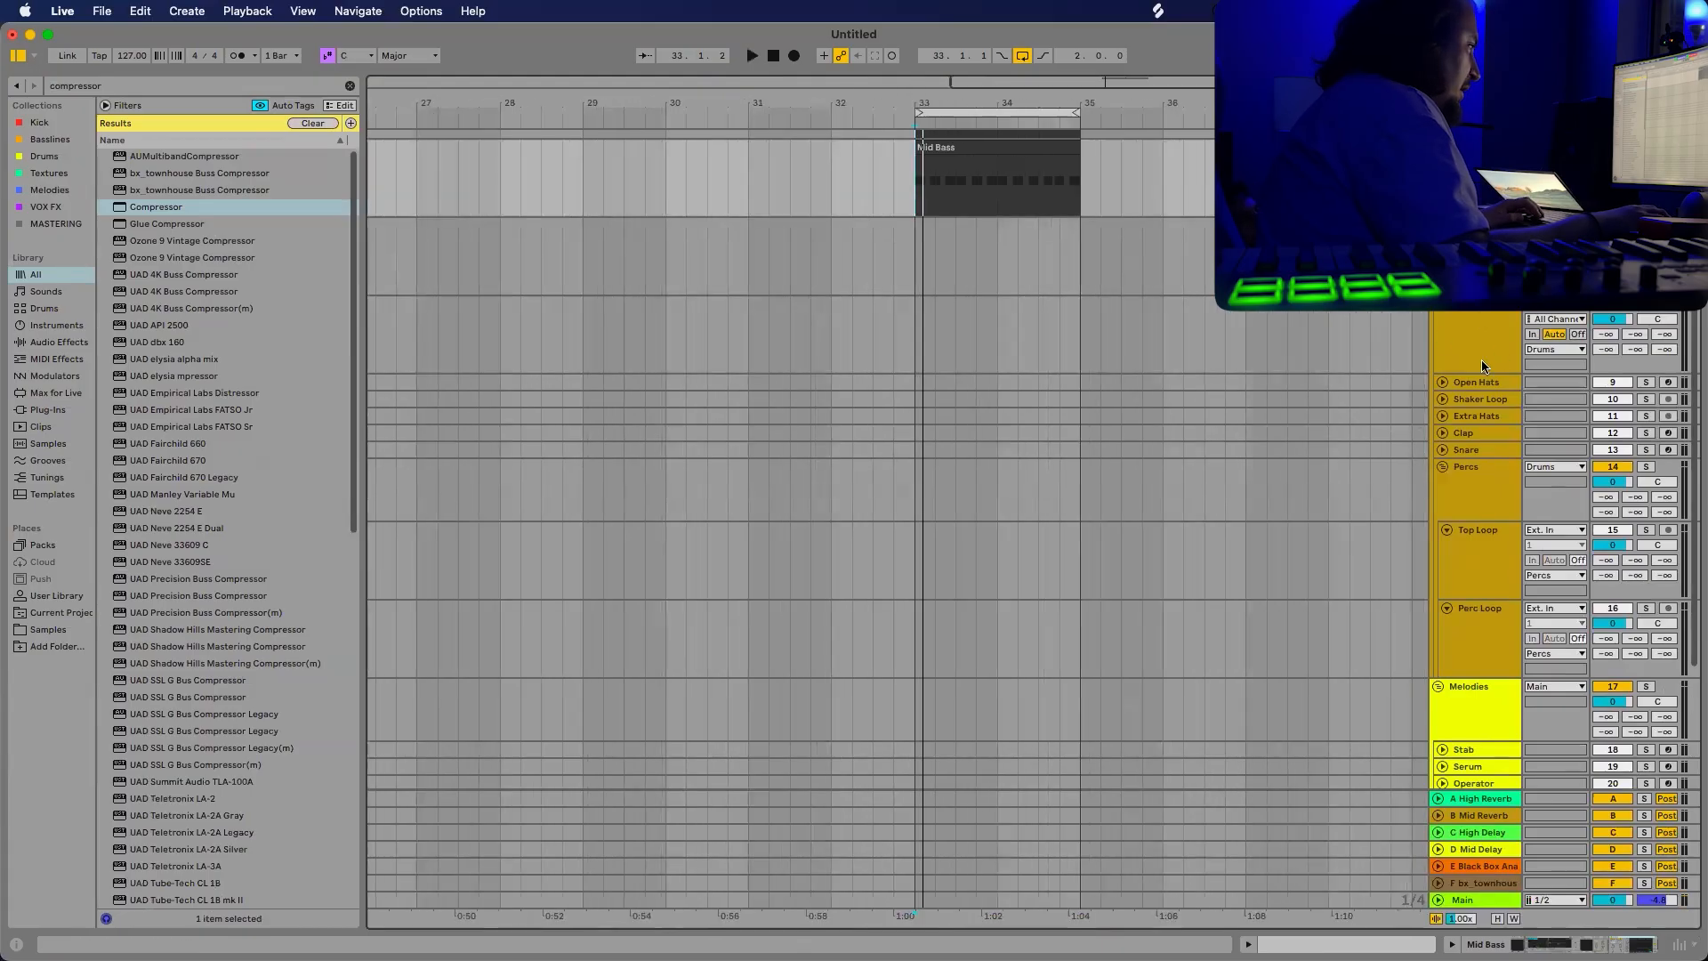
Unfold the Snare track in the Drums group and look over the tracks around bar 33.
scroll(1477, 615, down, 2)
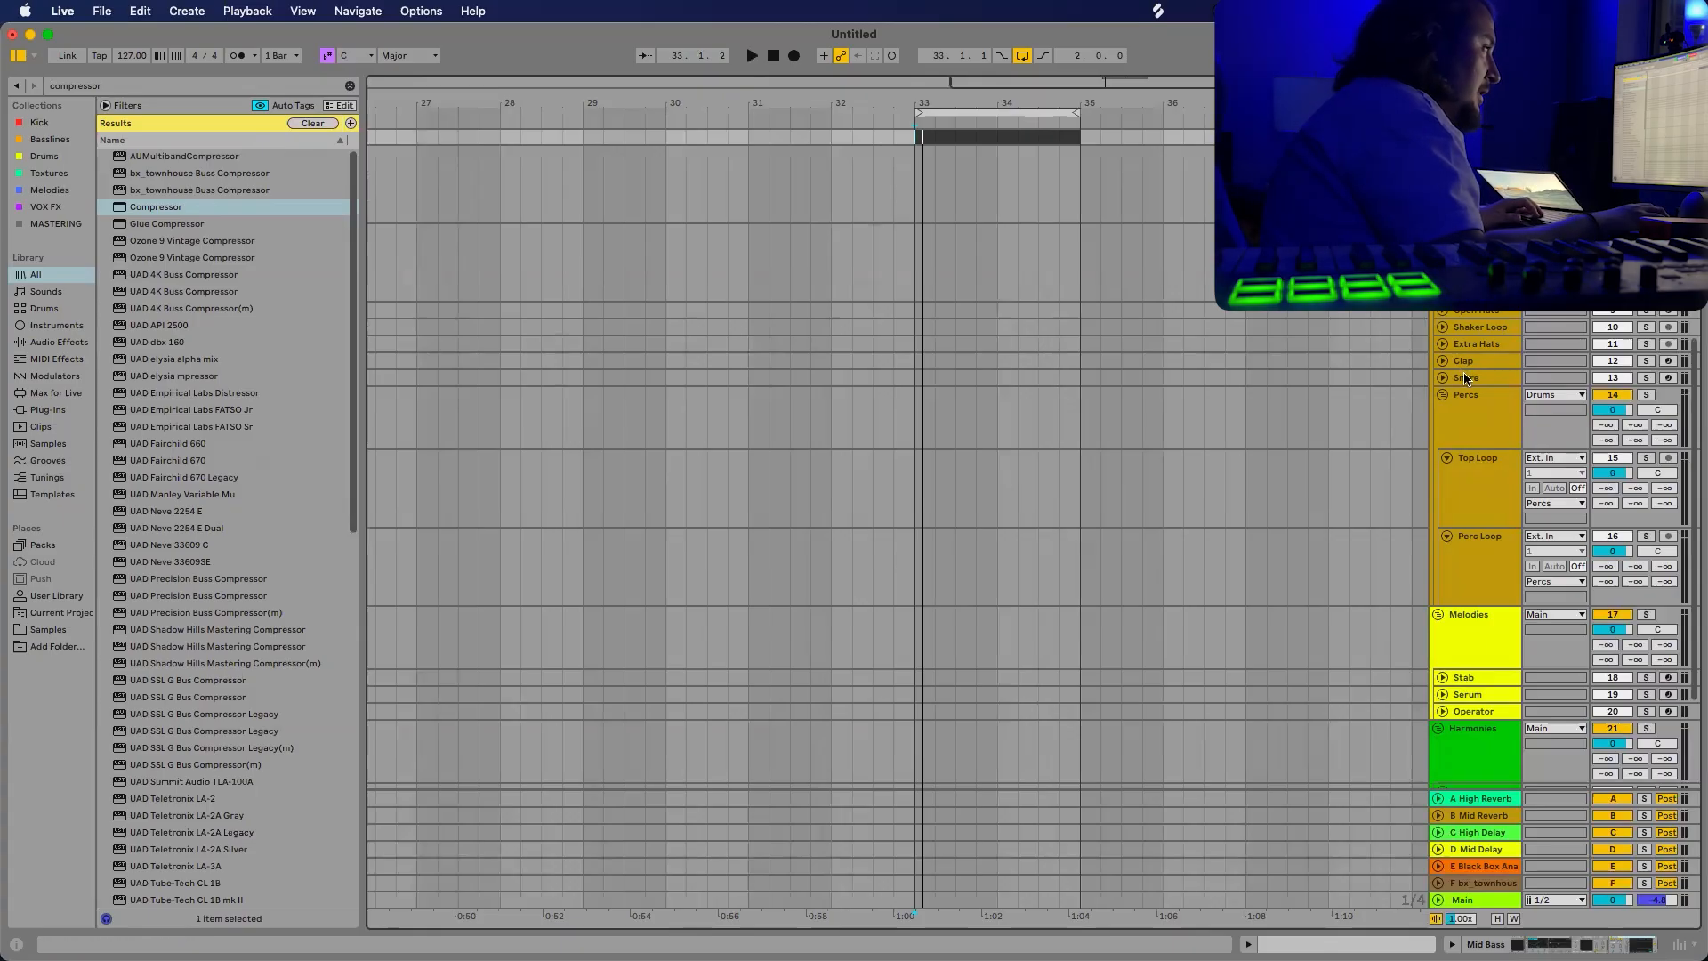
click(1442, 378)
scroll(973, 422, up, 4)
scroll(911, 438, left, 4)
scroll(1150, 464, right, 2)
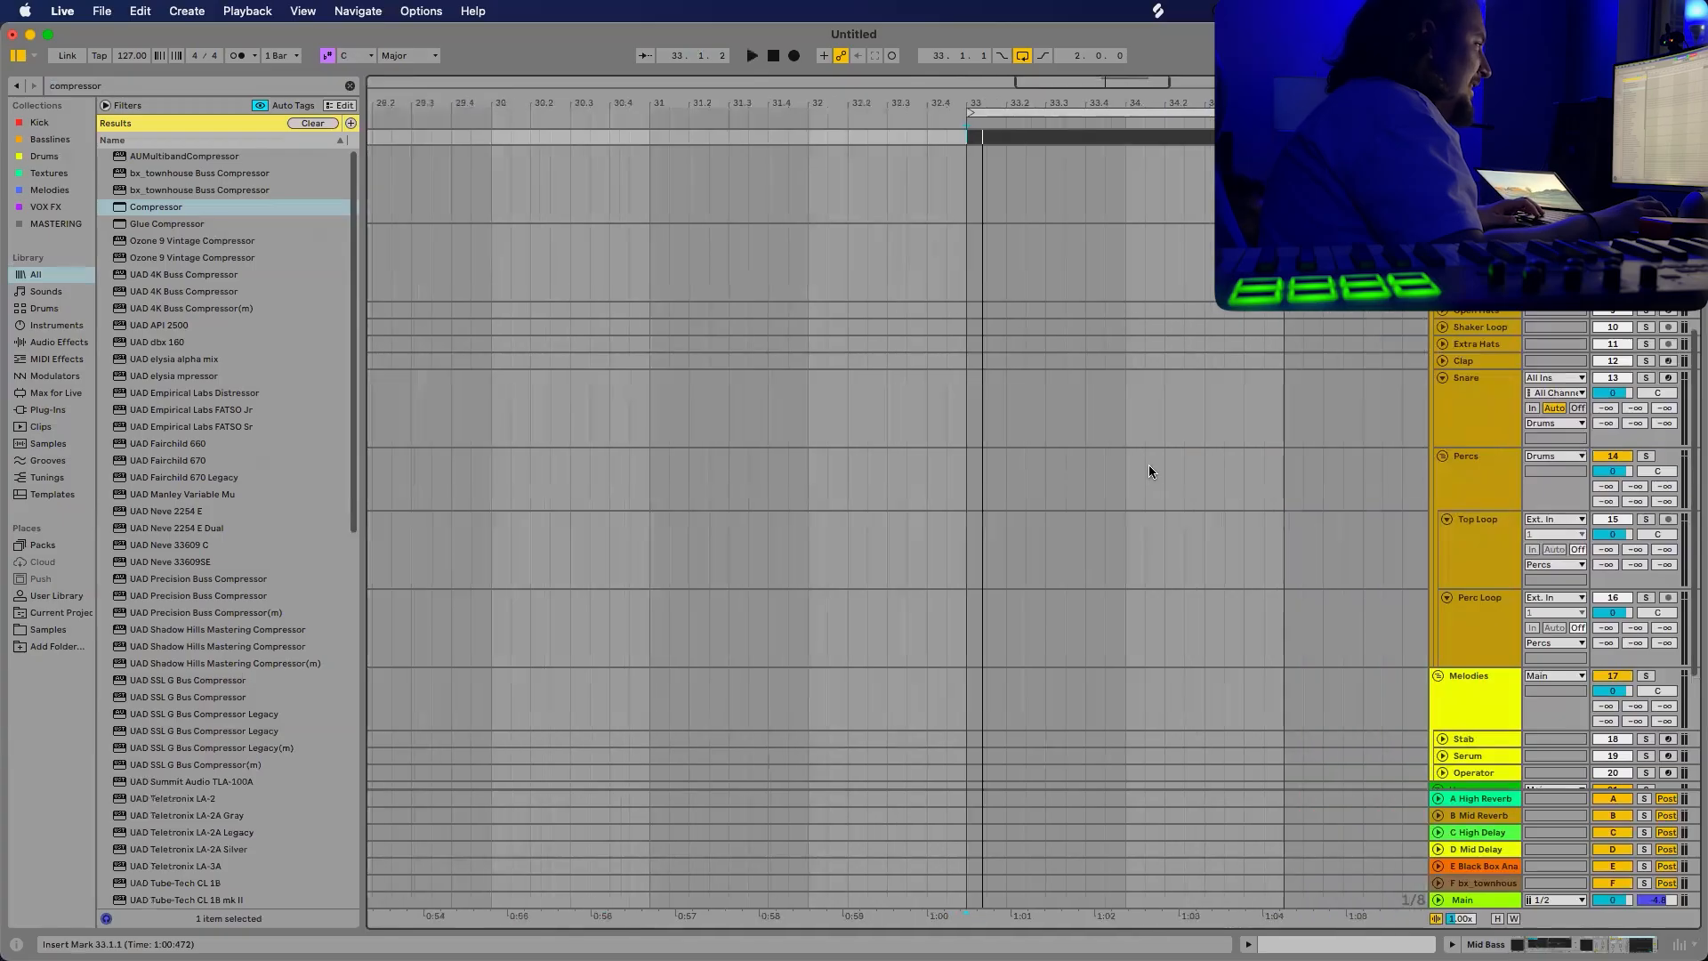
scroll(1081, 454, down, 3)
scroll(1059, 386, right, 1)
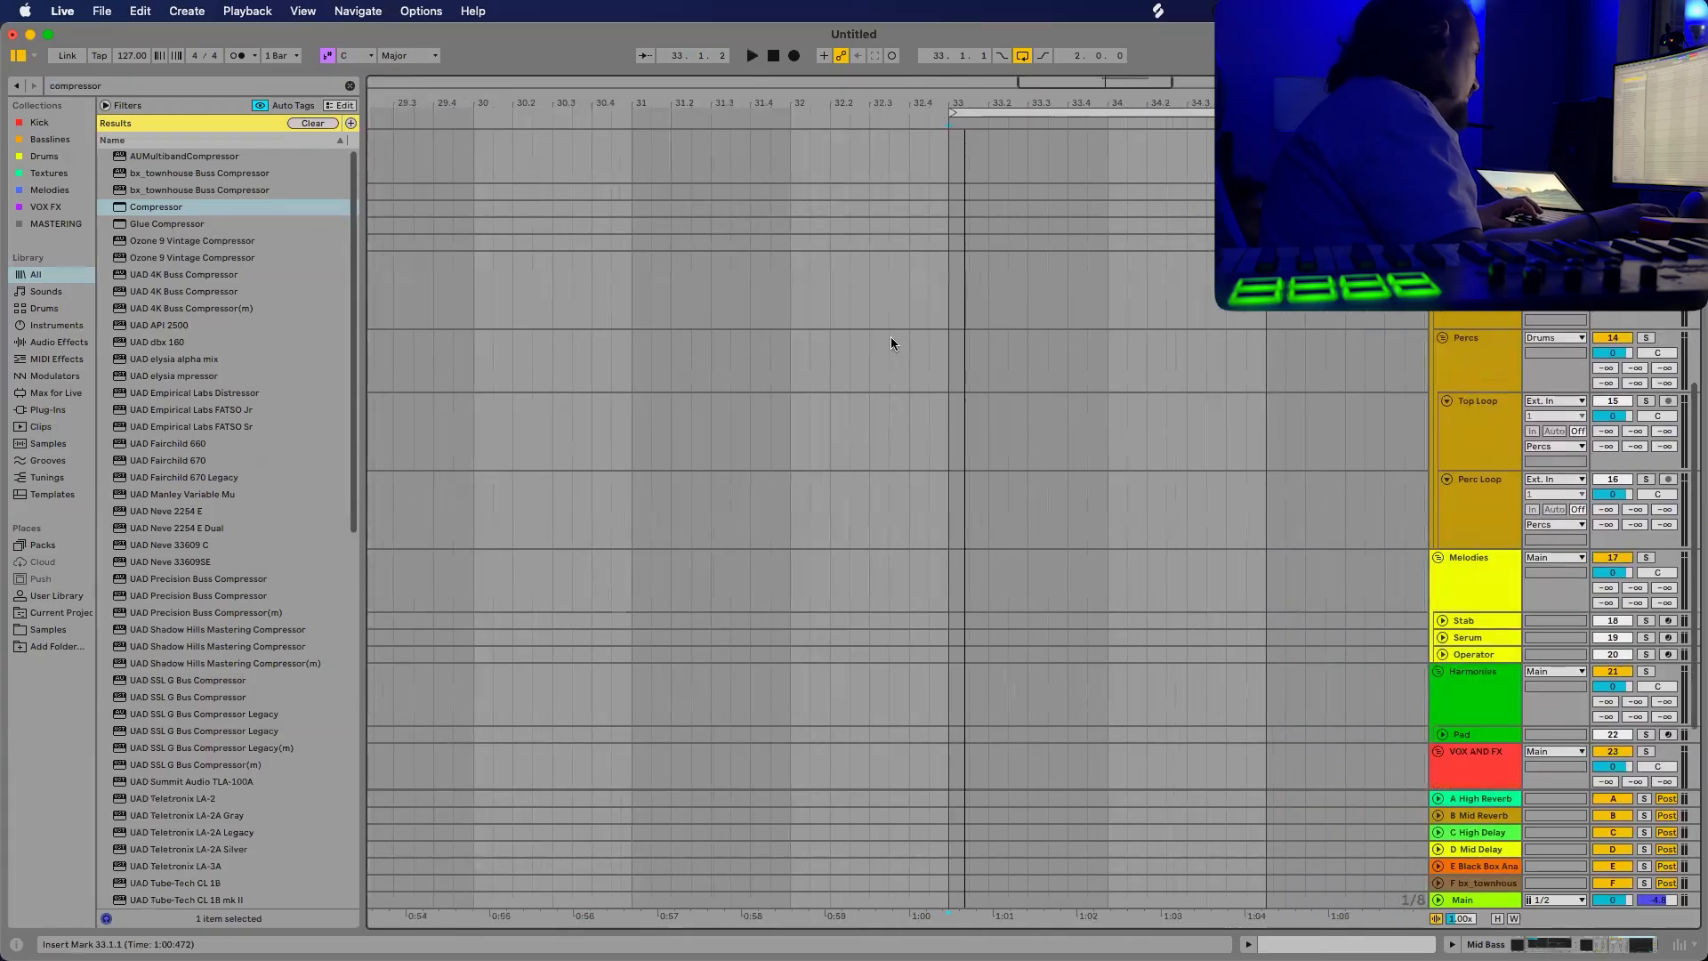
Show the Samples folder with the search cleared and collapse the Soft Deep Punchy Kicks folder.
click(49, 629)
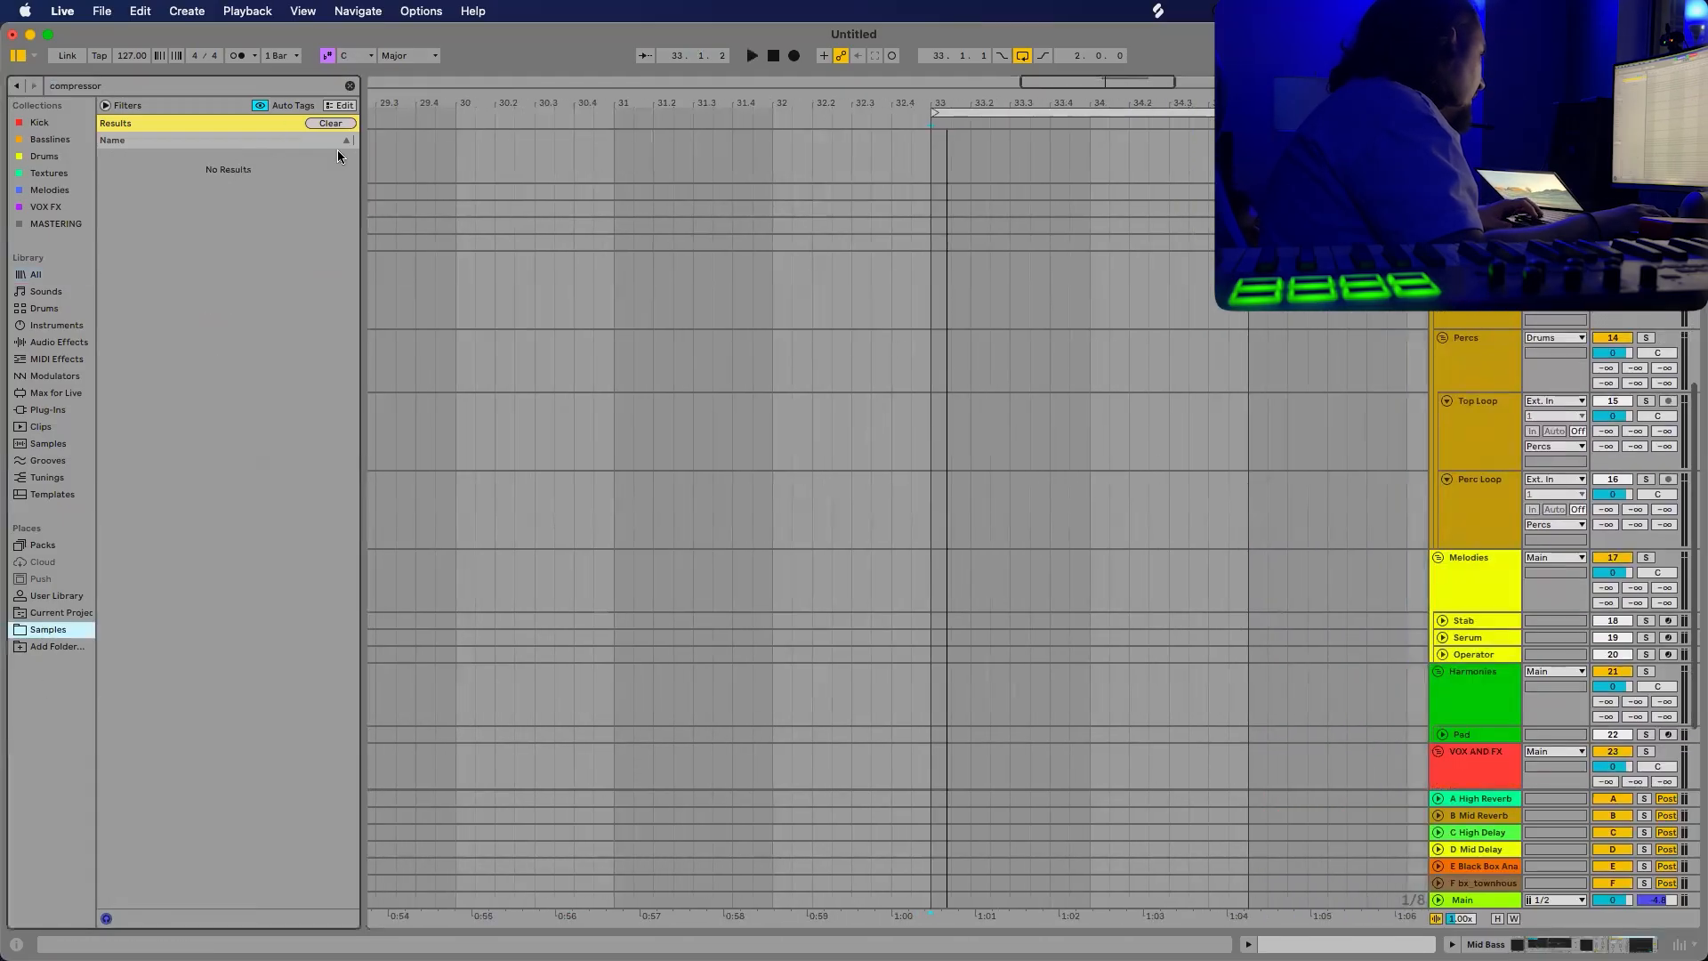
click(349, 85)
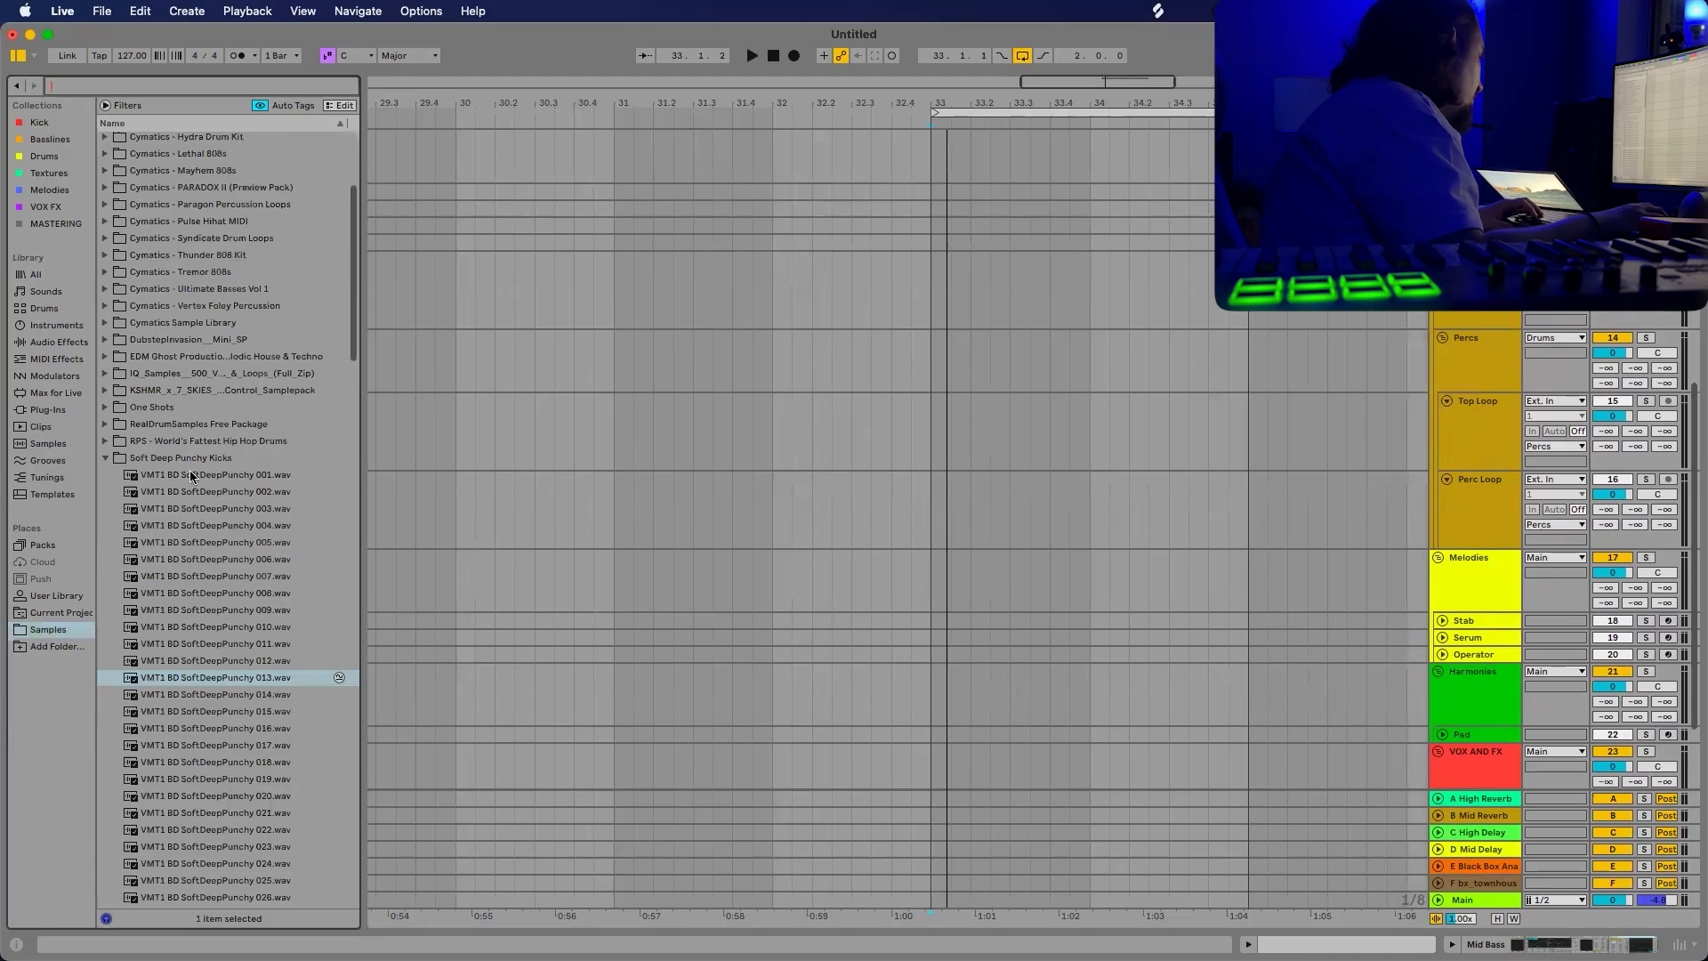
click(104, 458)
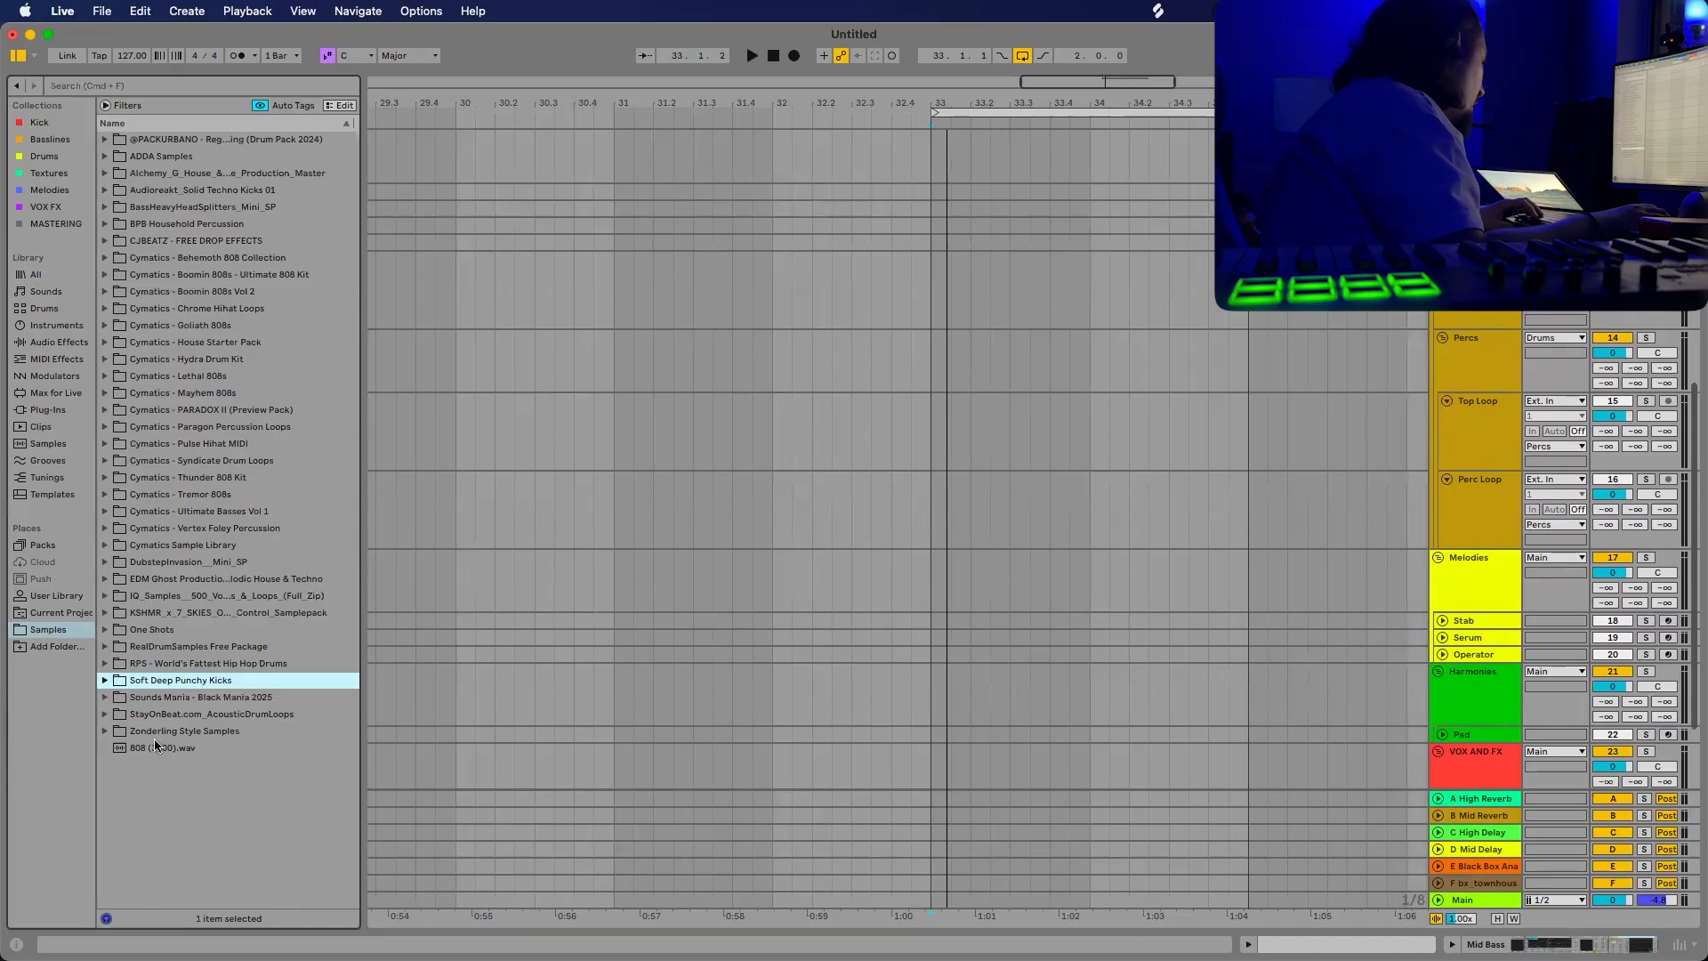
Expand Sounds Mania - Black Mania 2025 through Packs - Drums and Sounds Mania - Drums X to its Snares folder.
click(106, 699)
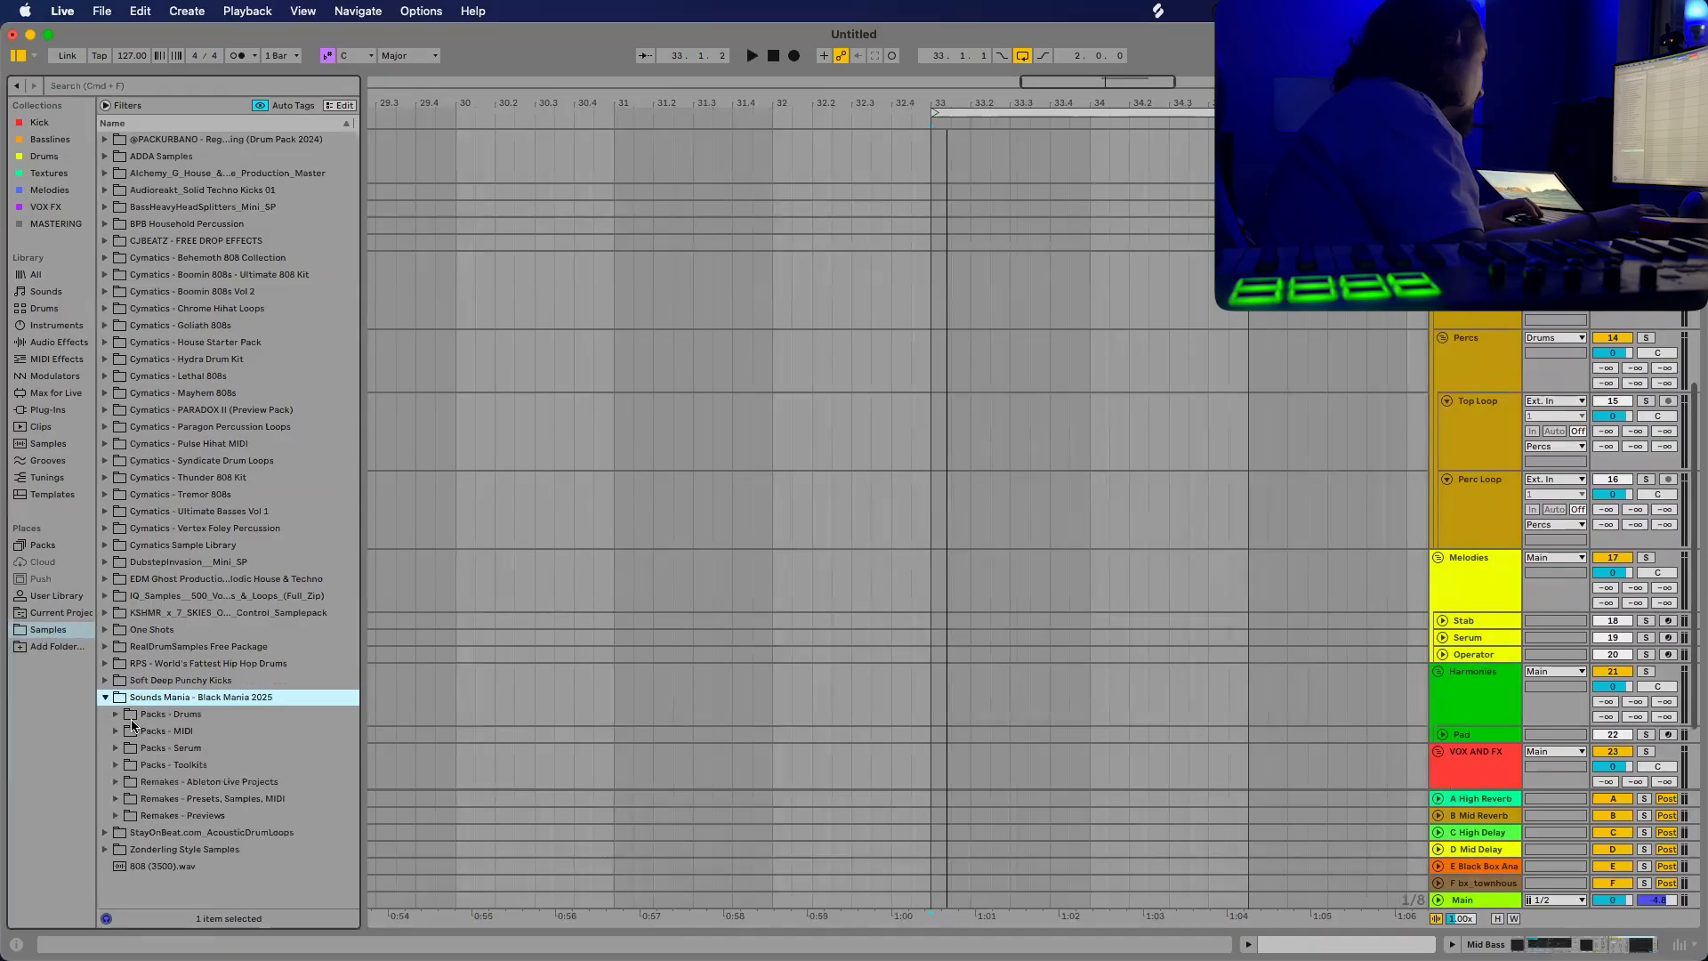
click(114, 715)
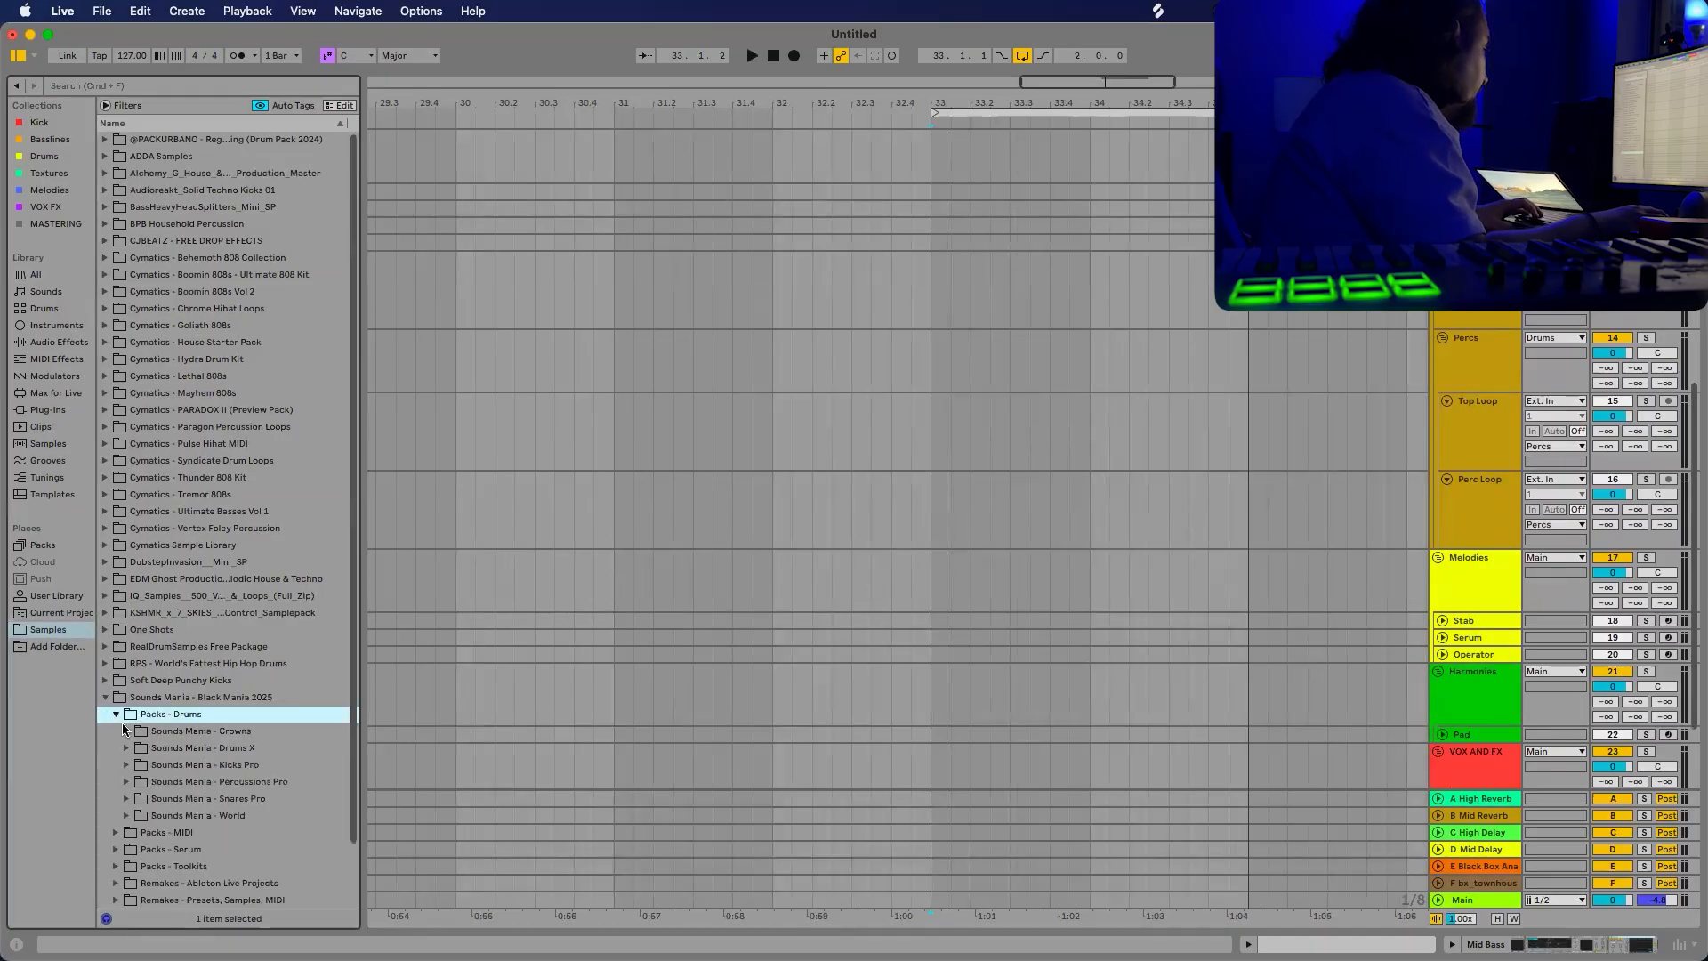
scroll(169, 724, down, 2)
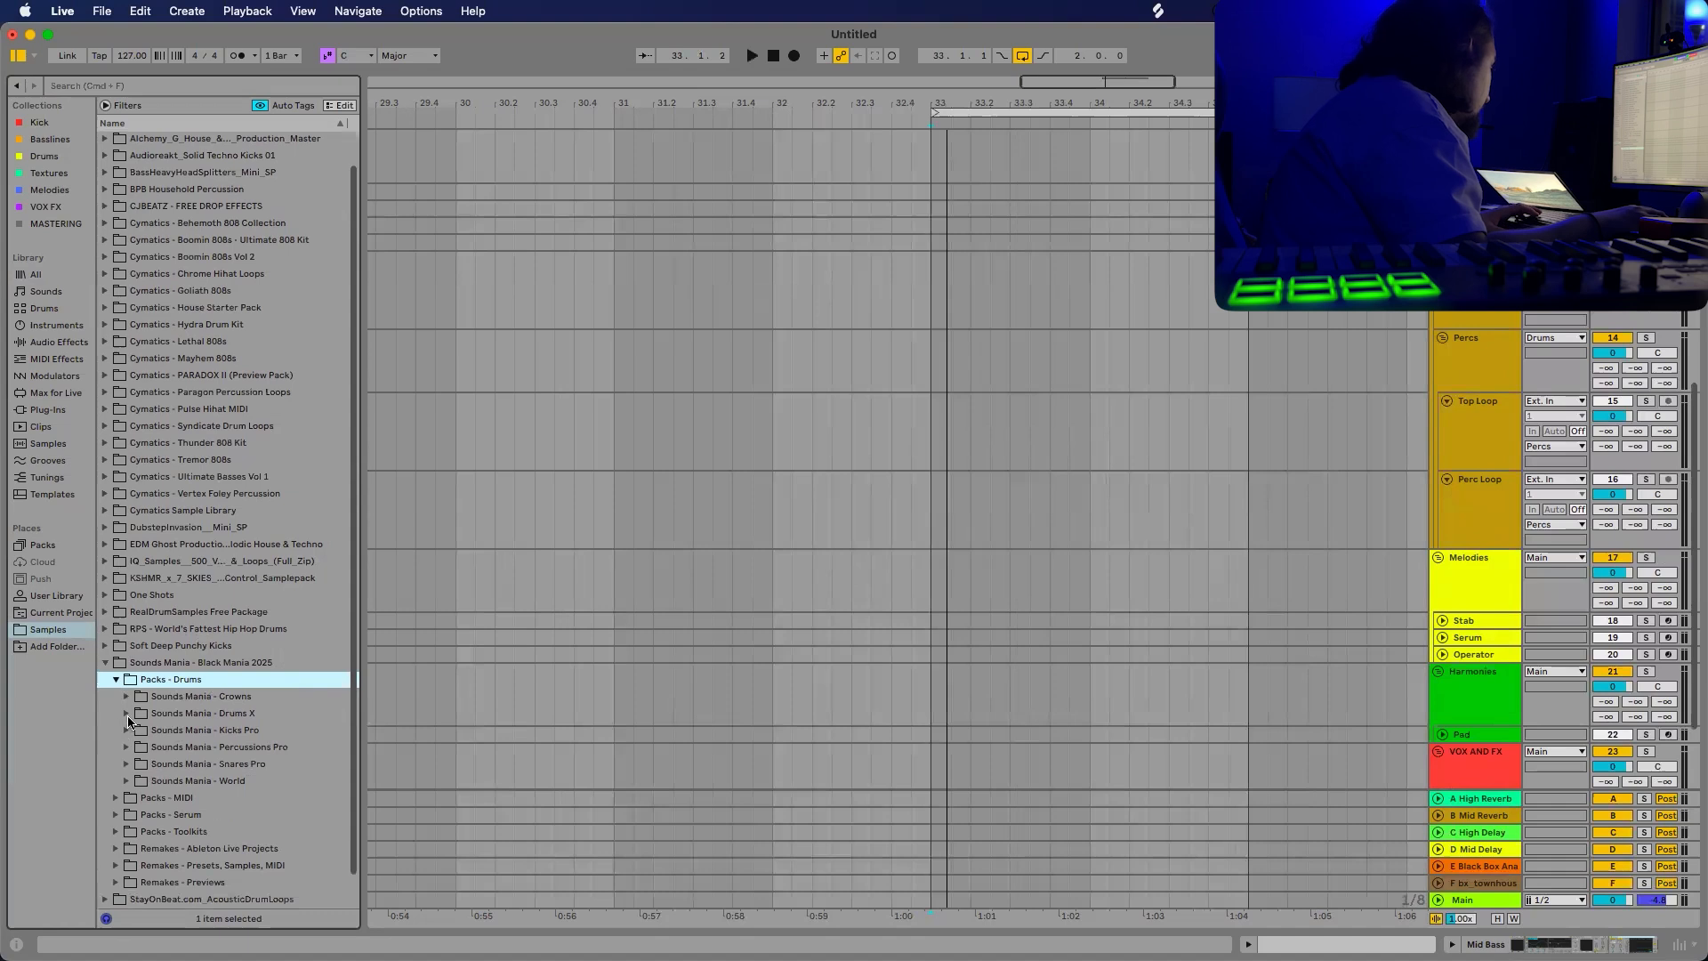
click(125, 713)
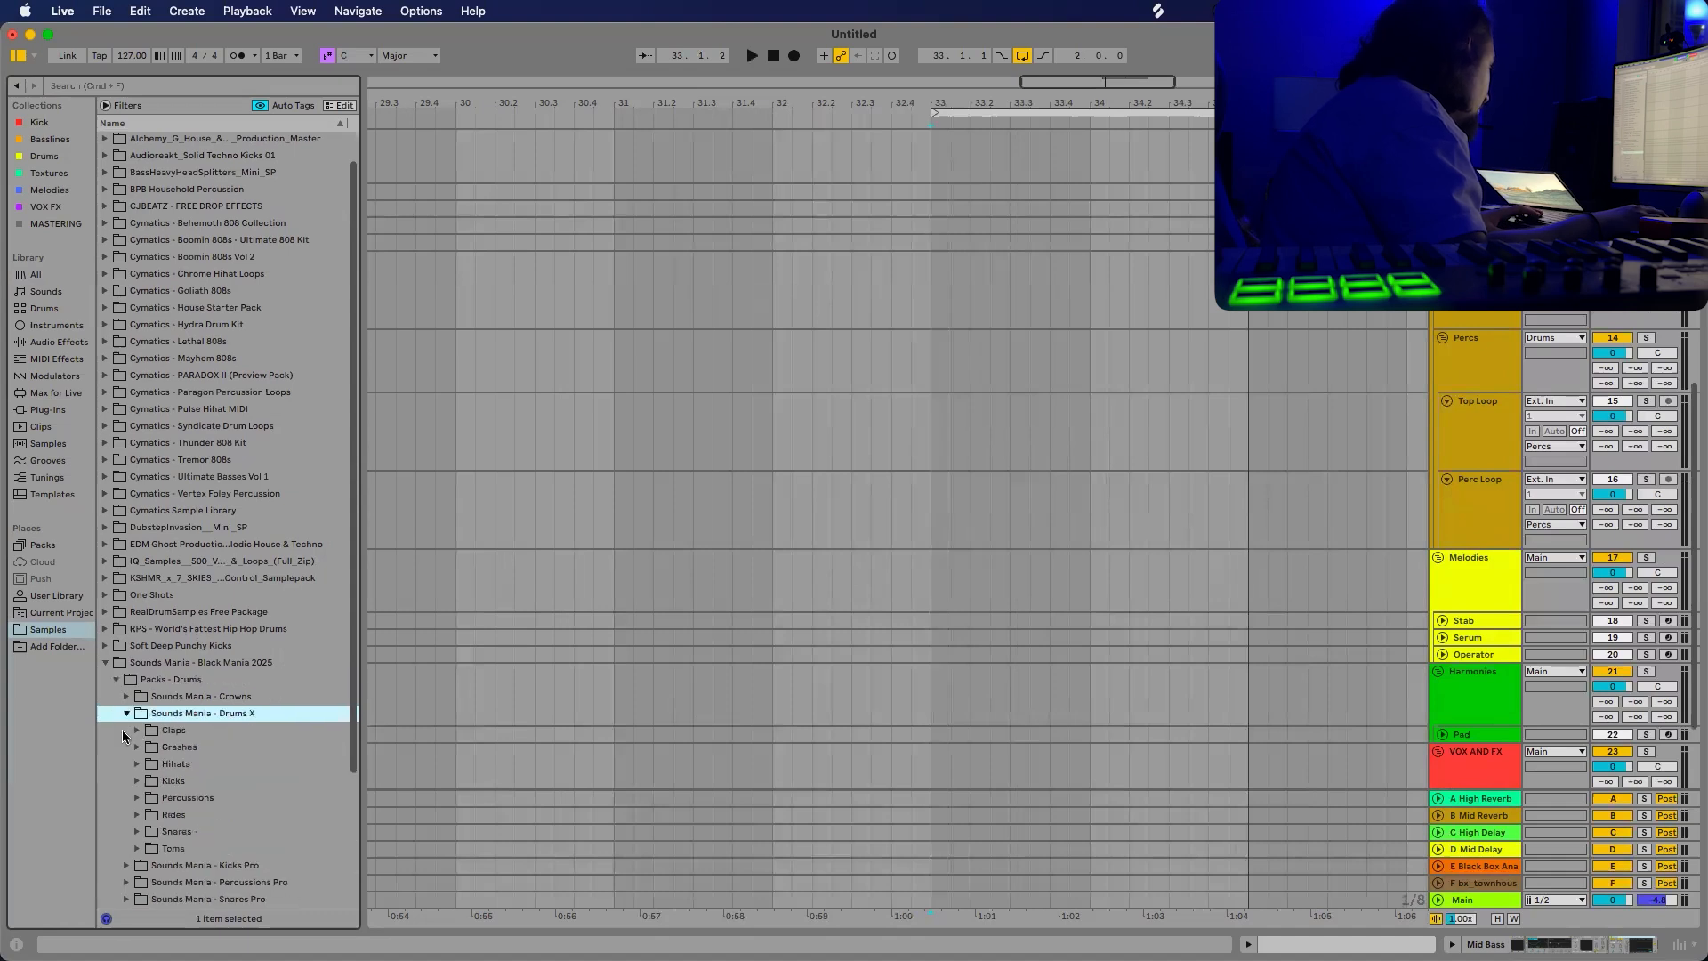
click(136, 831)
scroll(220, 750, down, 8)
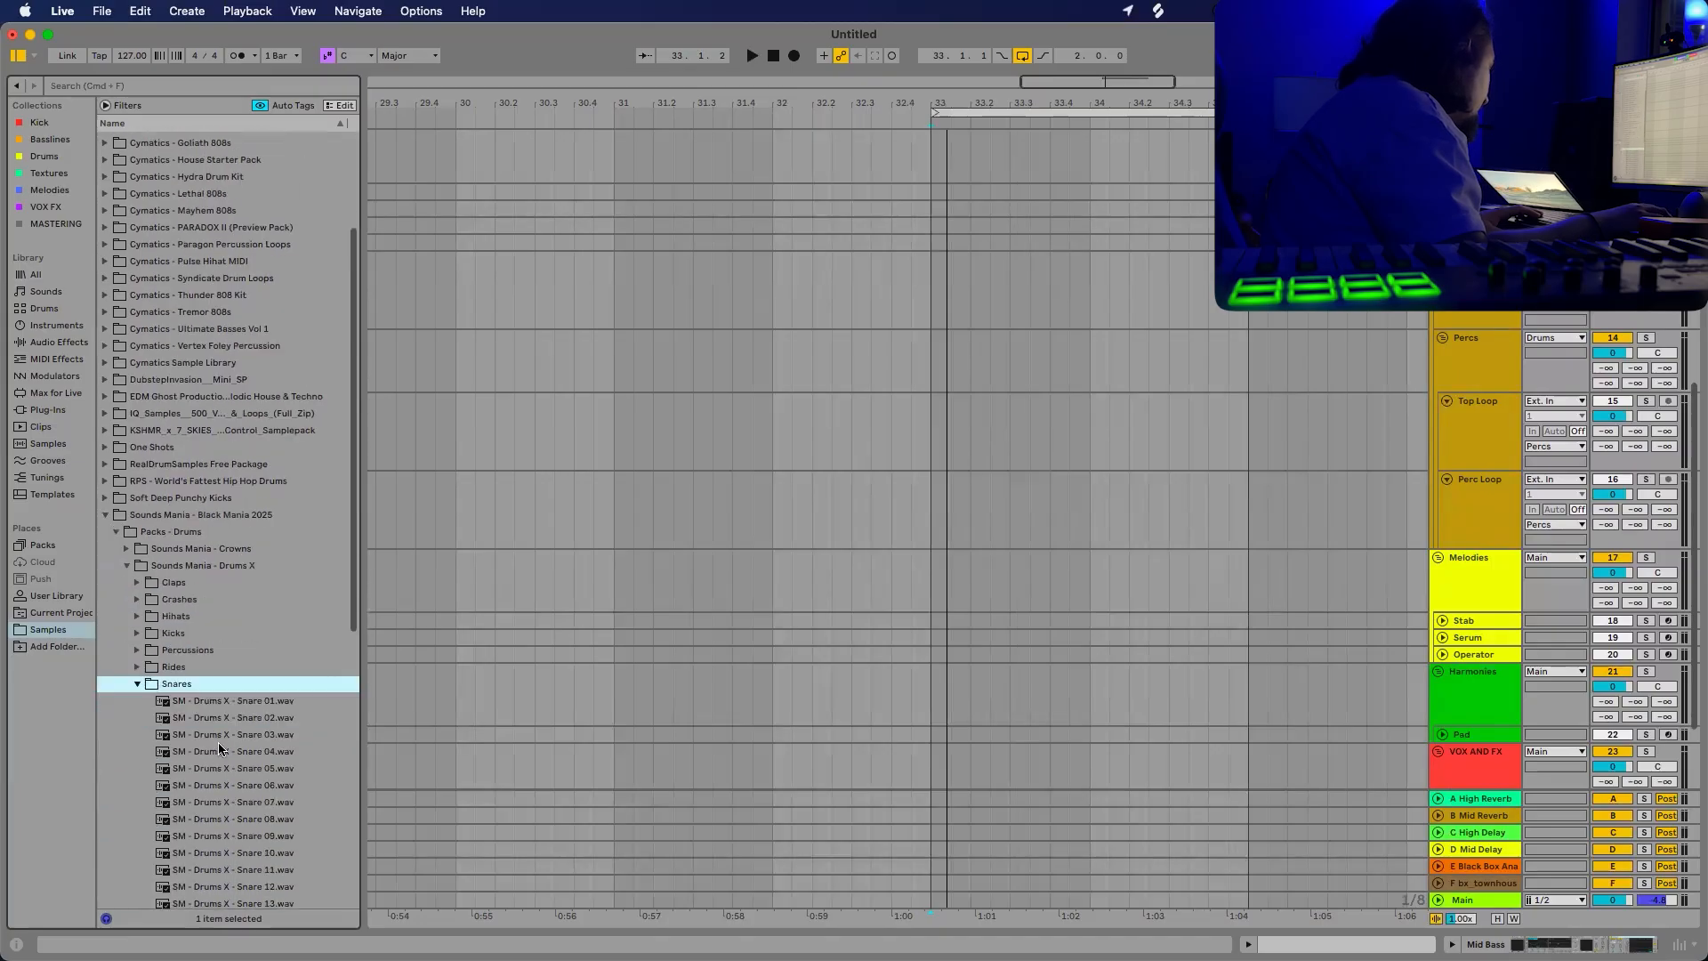
Audition the Drums X snare samples from Snare 01 through Snare 30, going back to finish on Snare 27.
click(229, 703)
key(Down)
key(Down)
key(Down)
key(Down)
key(Down)
key(Up)
key(Up)
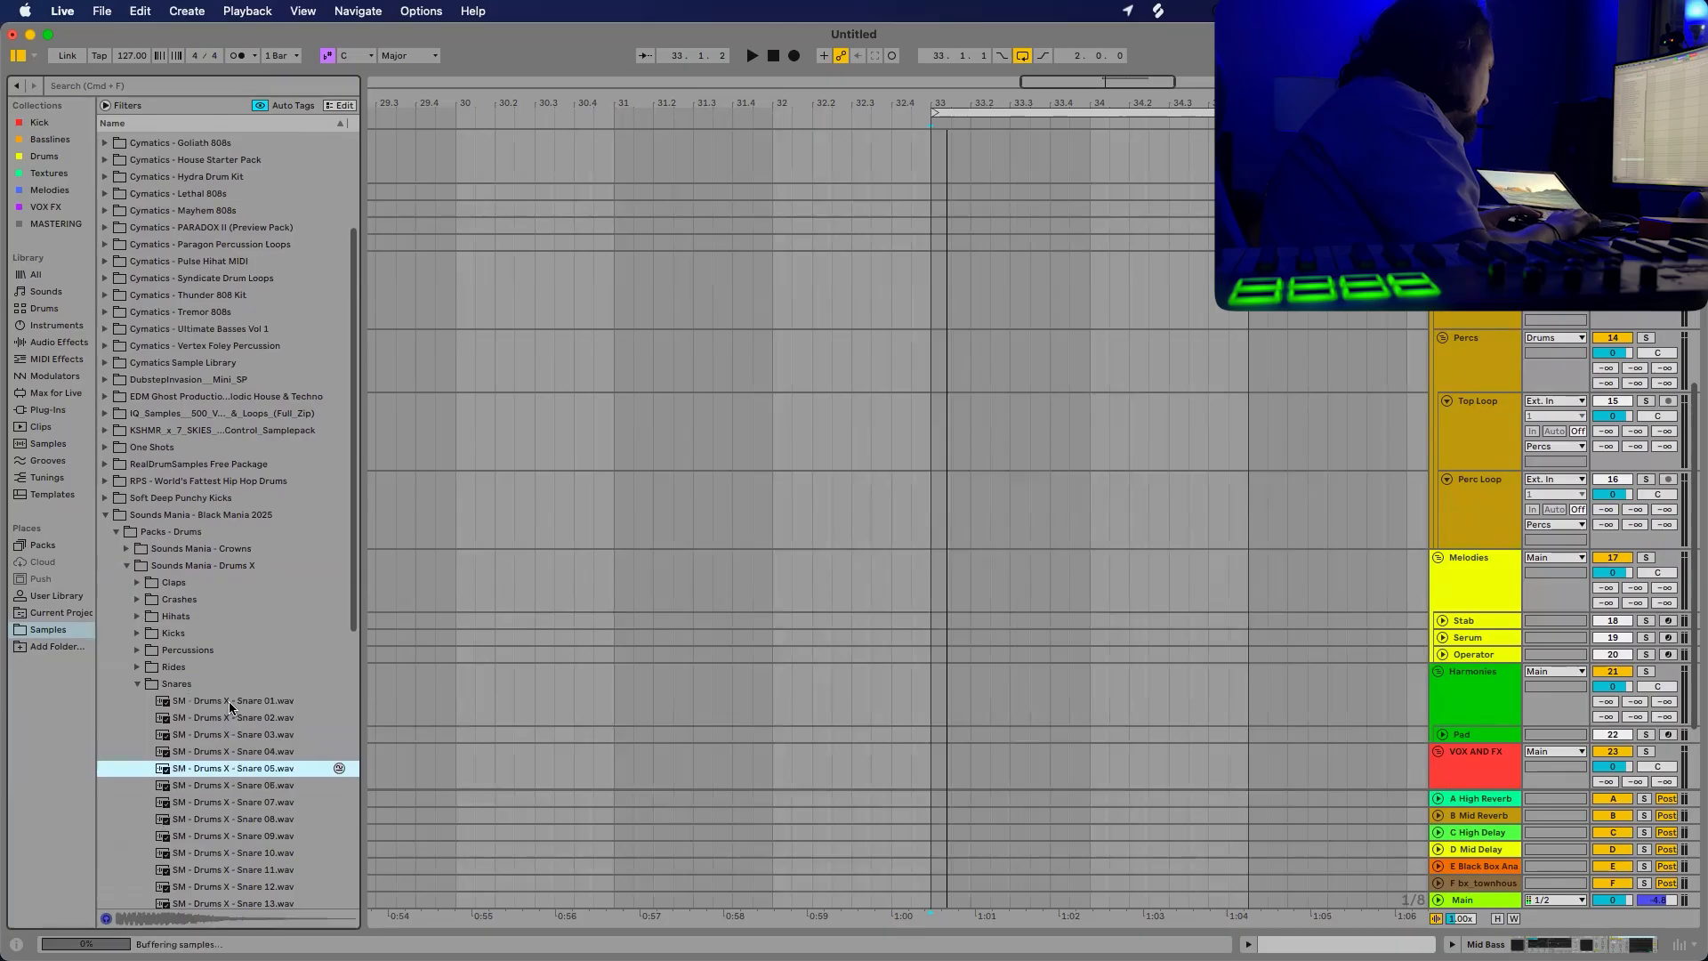
key(Down)
key(Down)
key(Down)
key(Down)
key(Down)
key(Down)
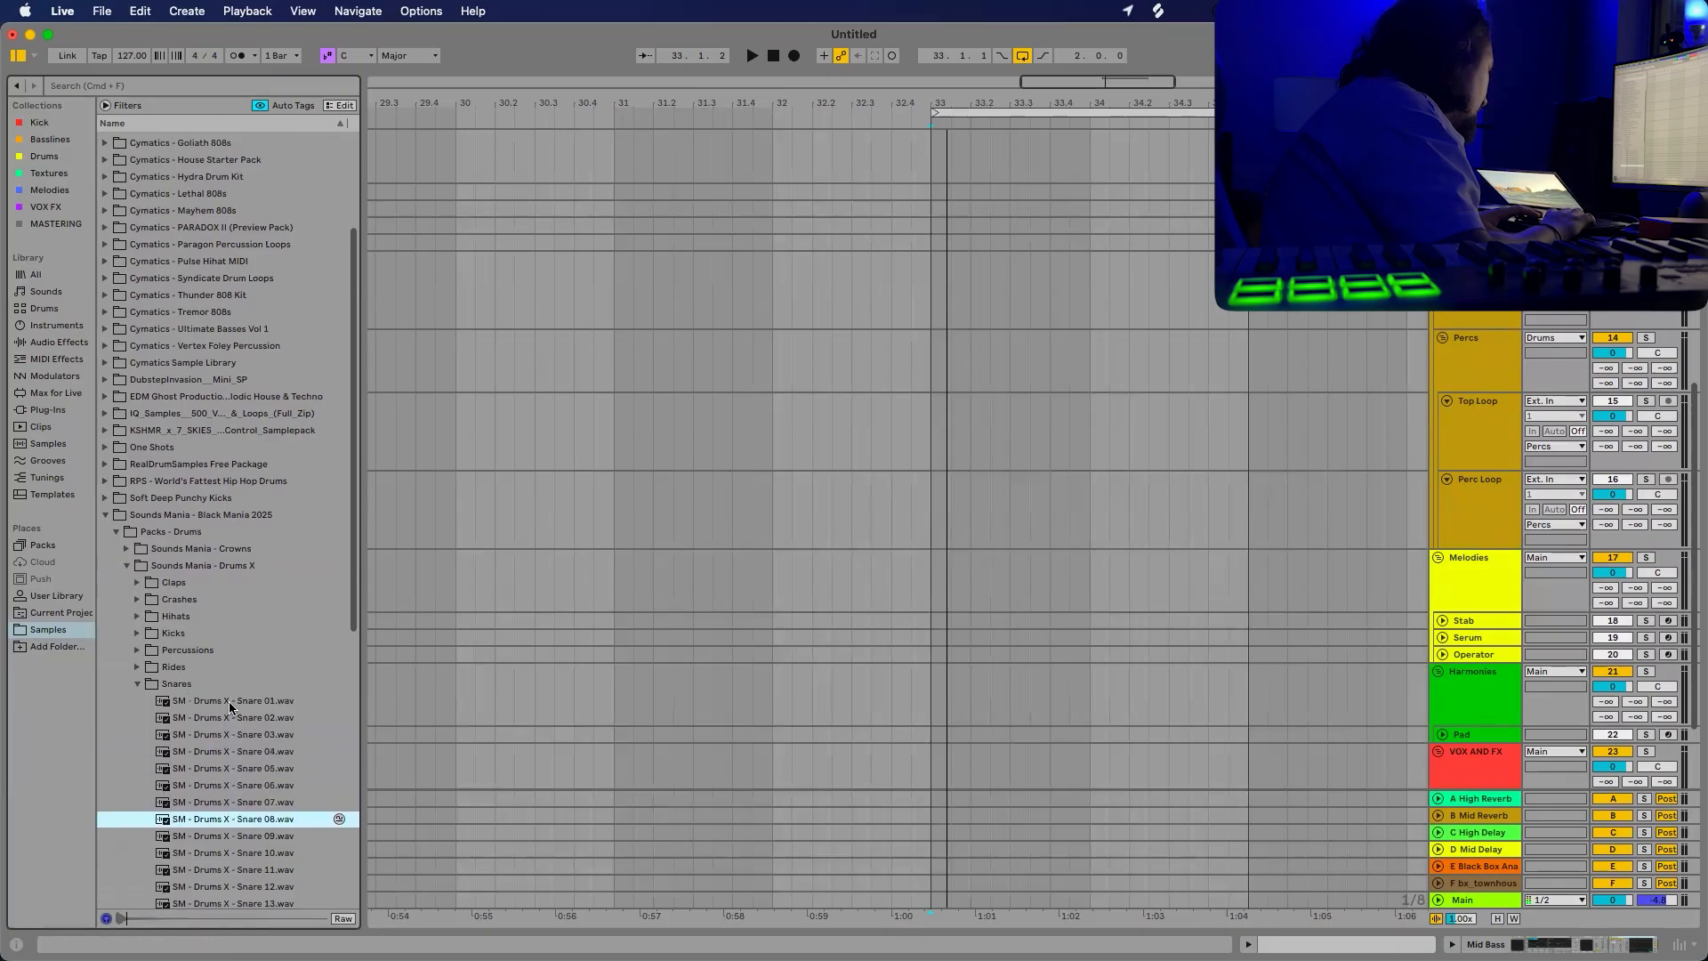
key(Down)
key(Down)
key(Down)
key(Down)
key(Down)
key(Down)
key(Down)
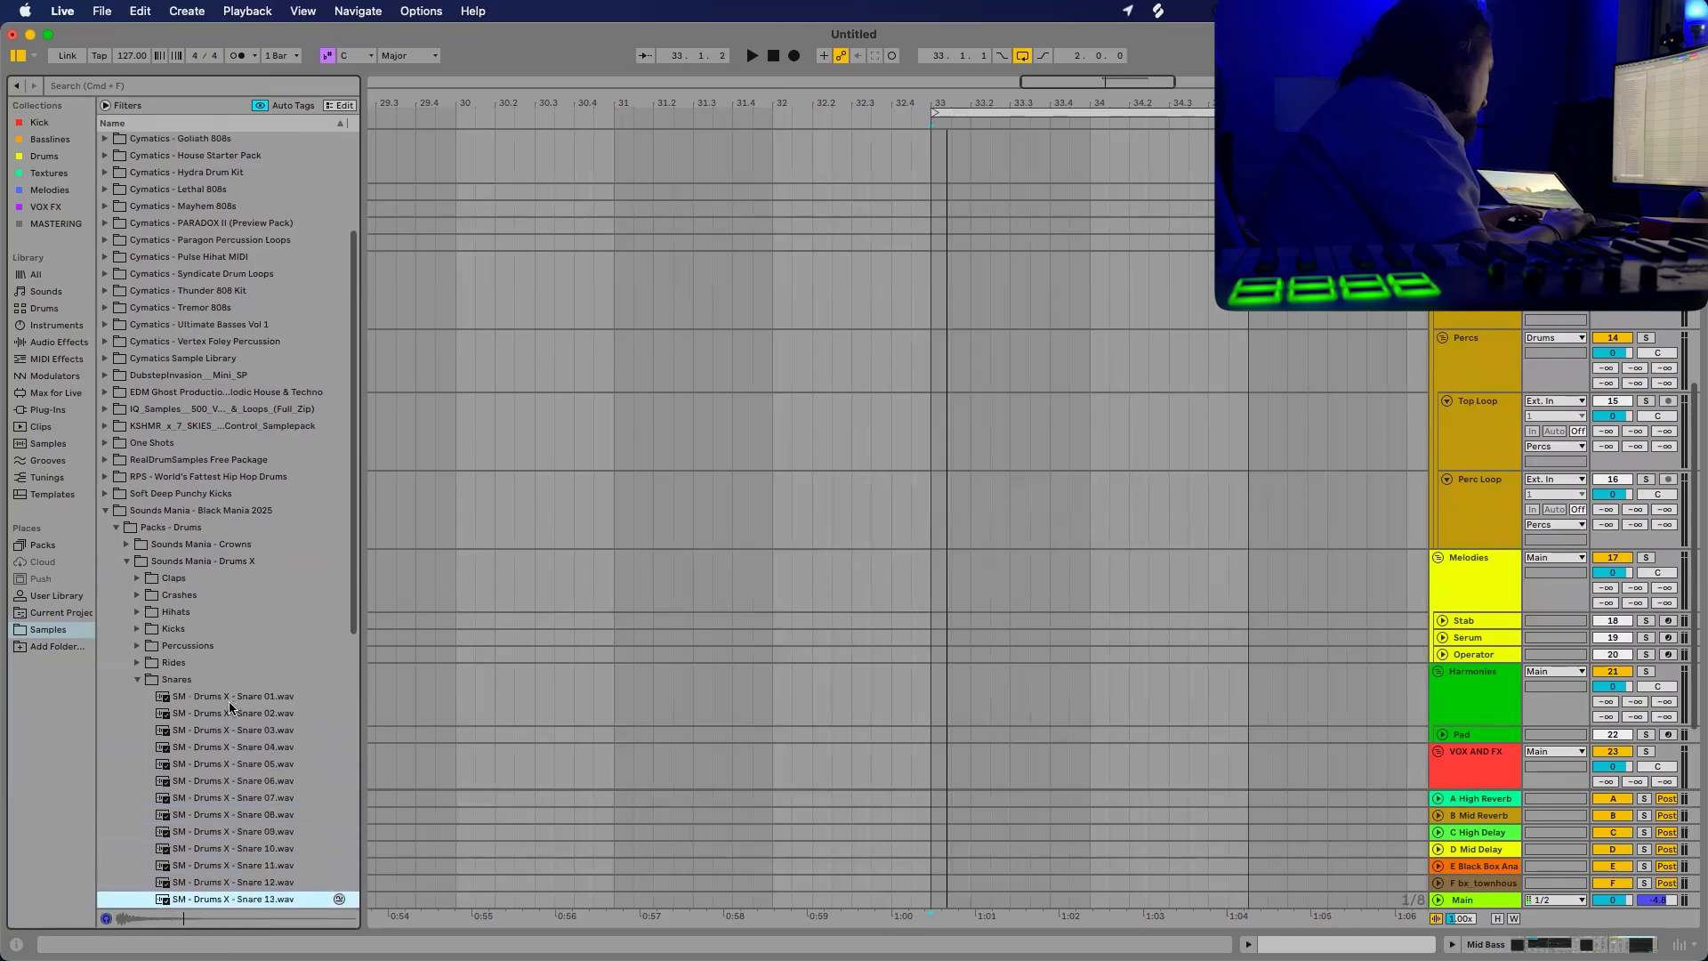
key(Down)
key(Down)
key(Down)
key(Down)
key(Down)
key(Down)
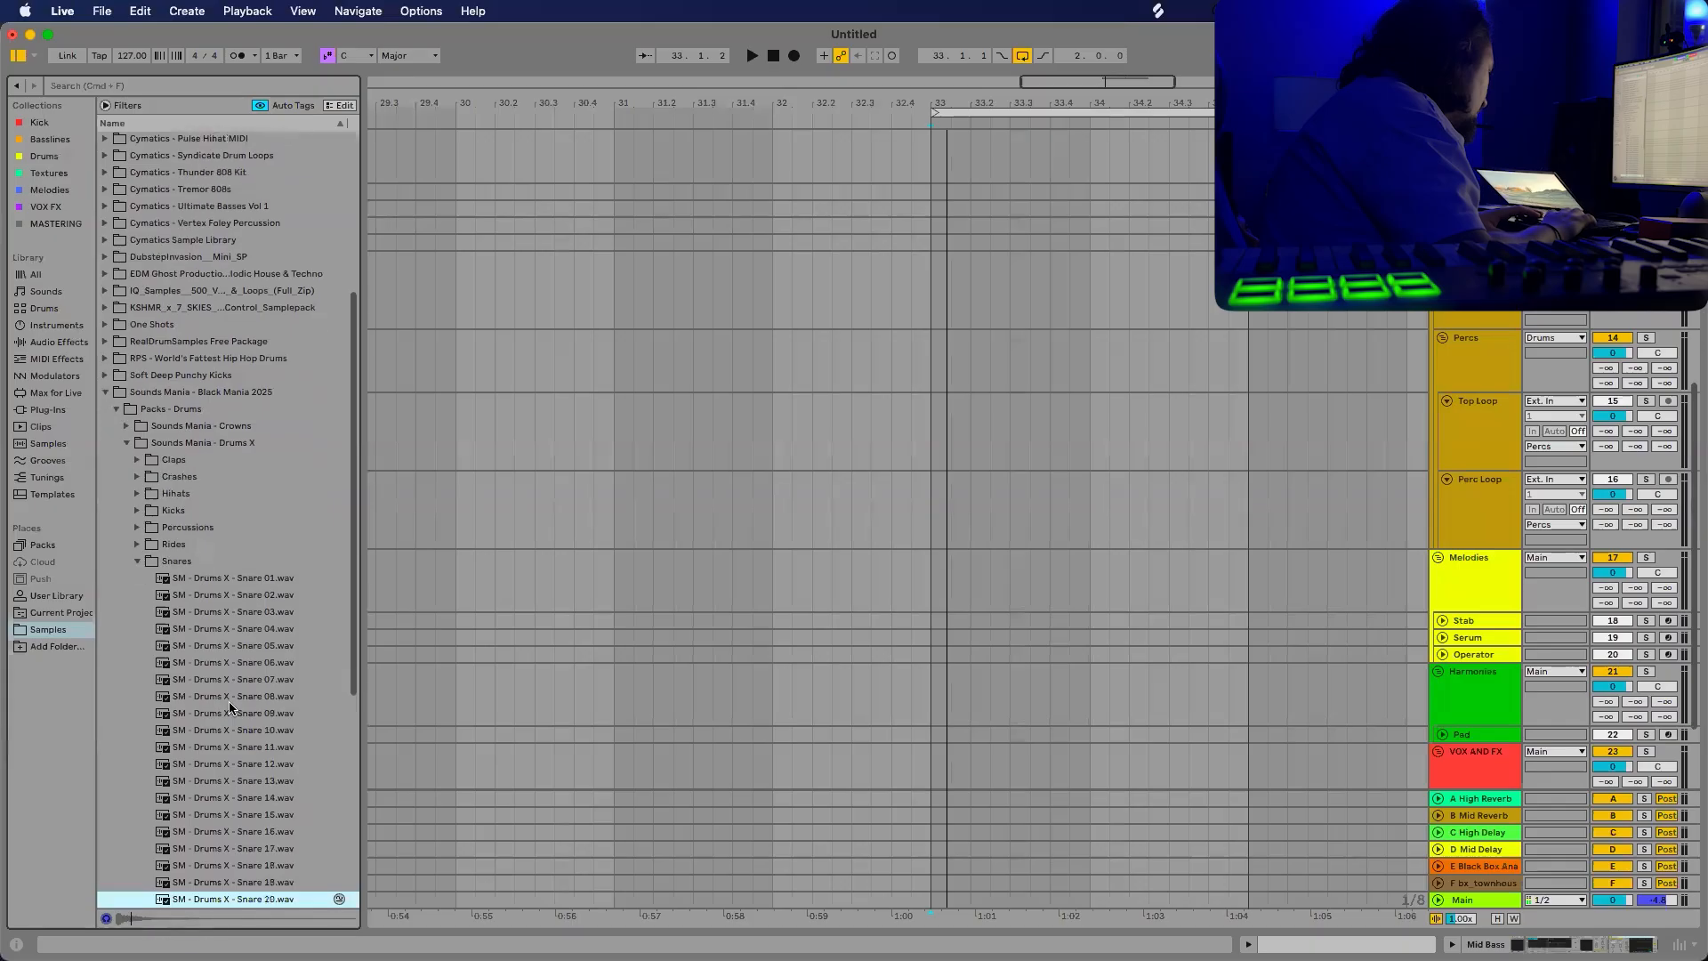
key(Down)
key(Down)
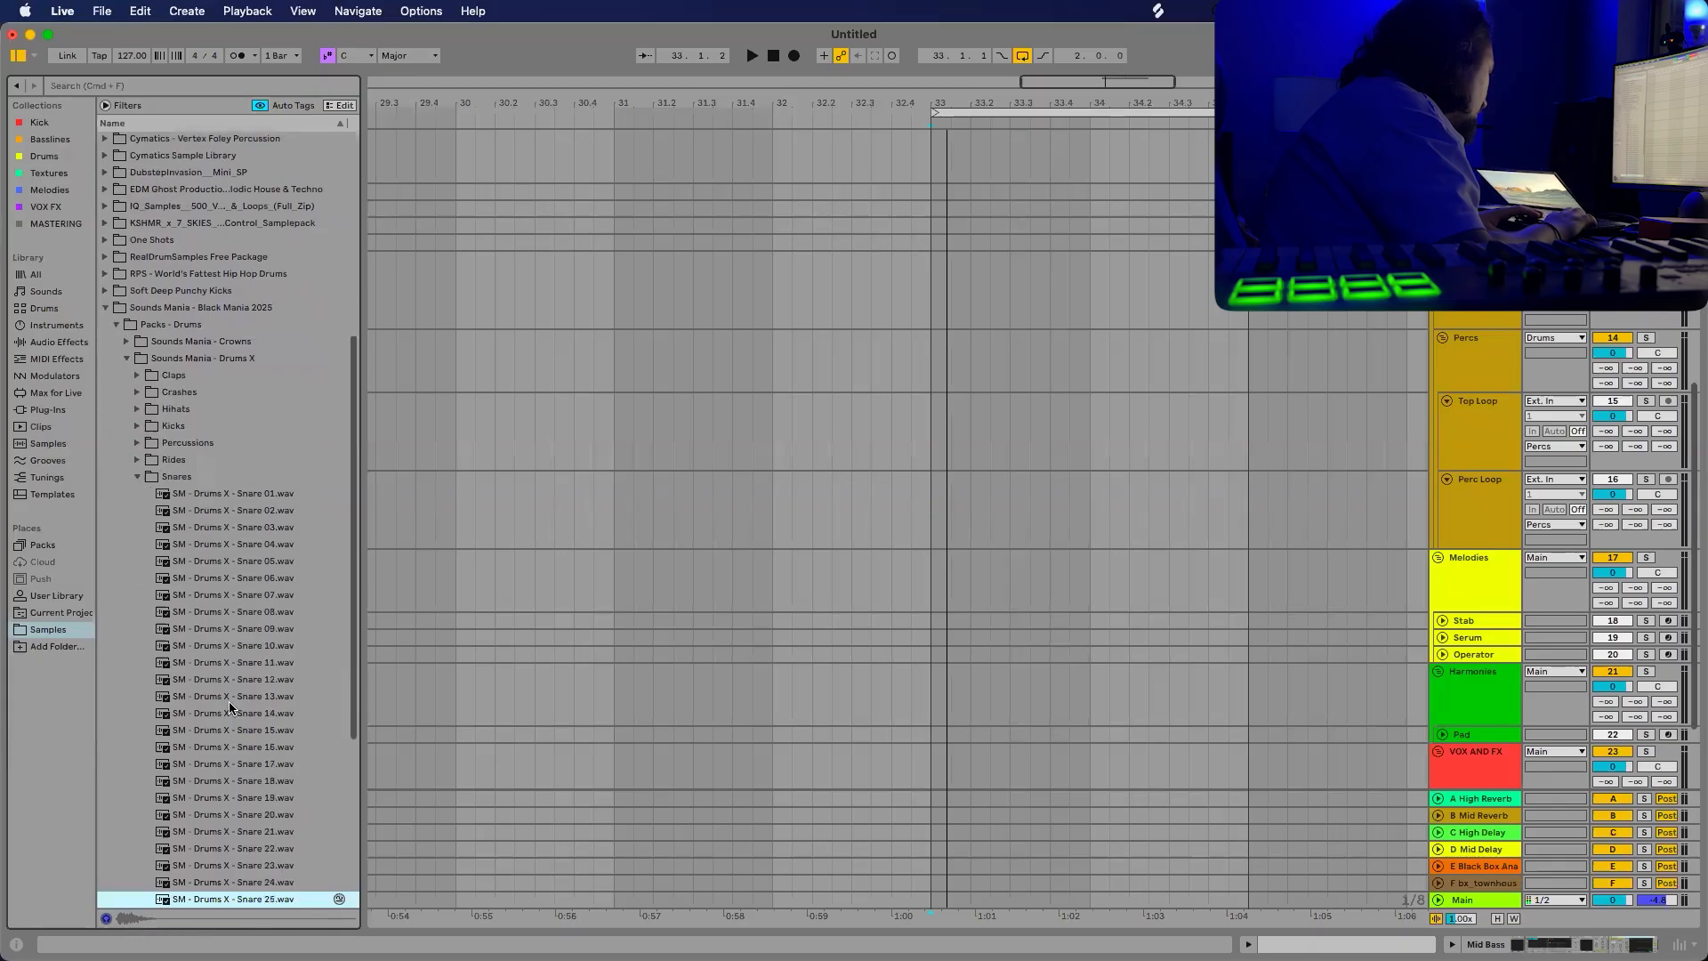
key(Down)
key(Down)
key(Down)
key(Down)
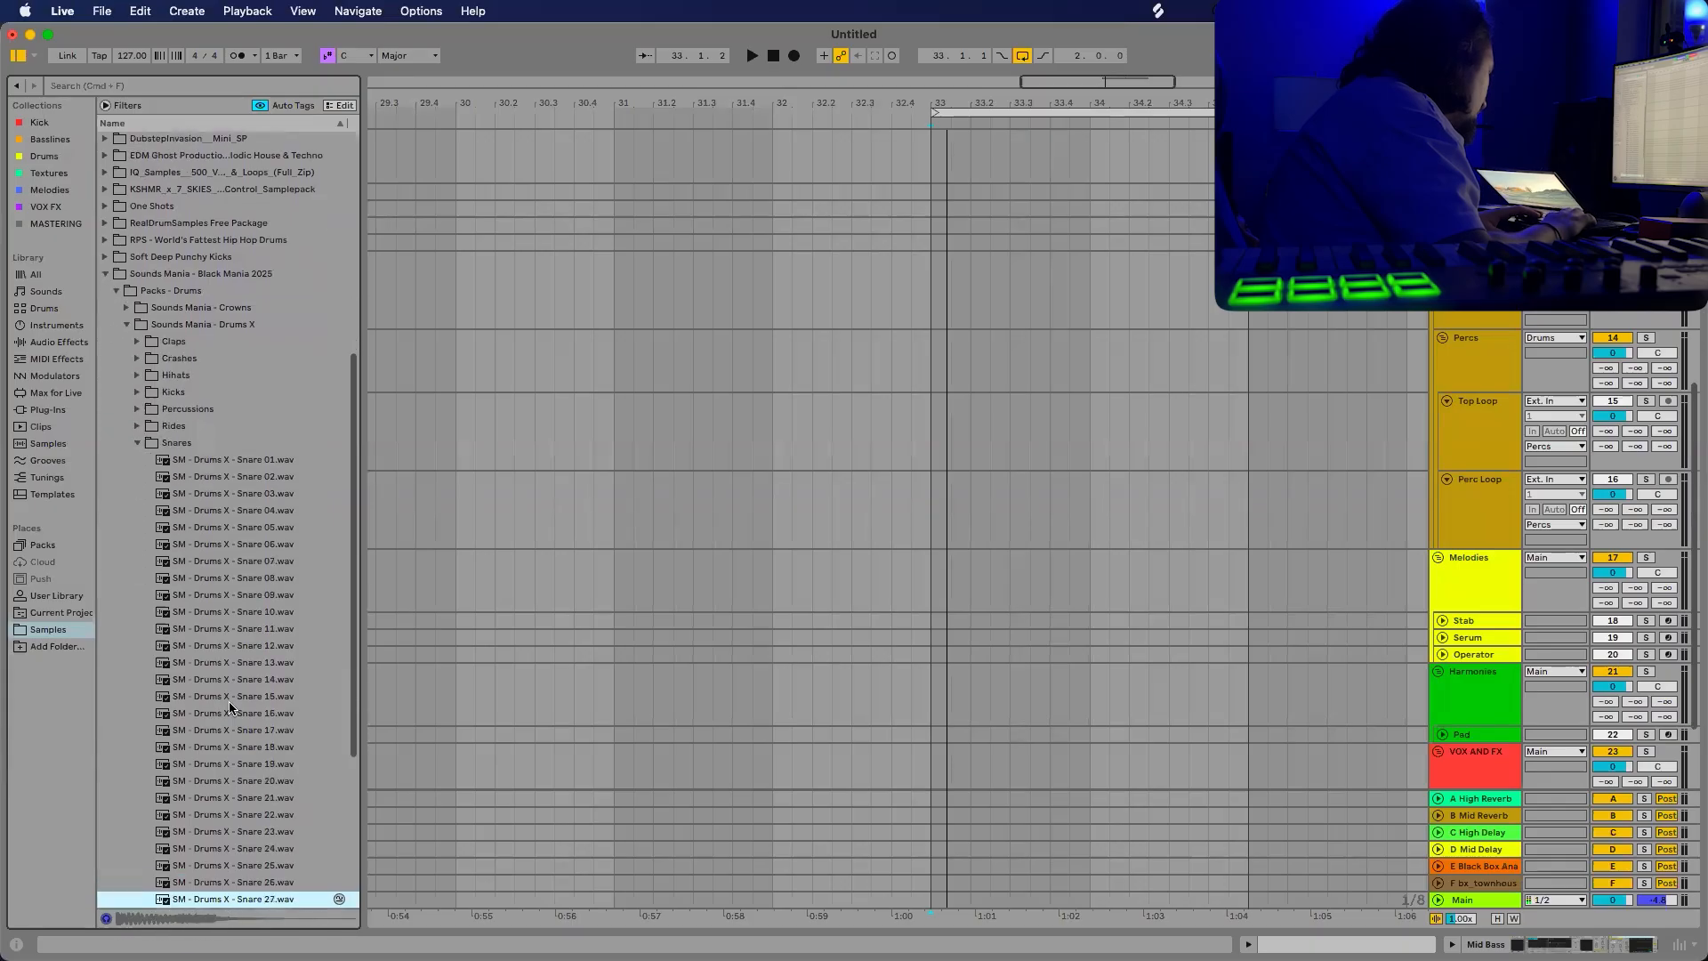
key(Down)
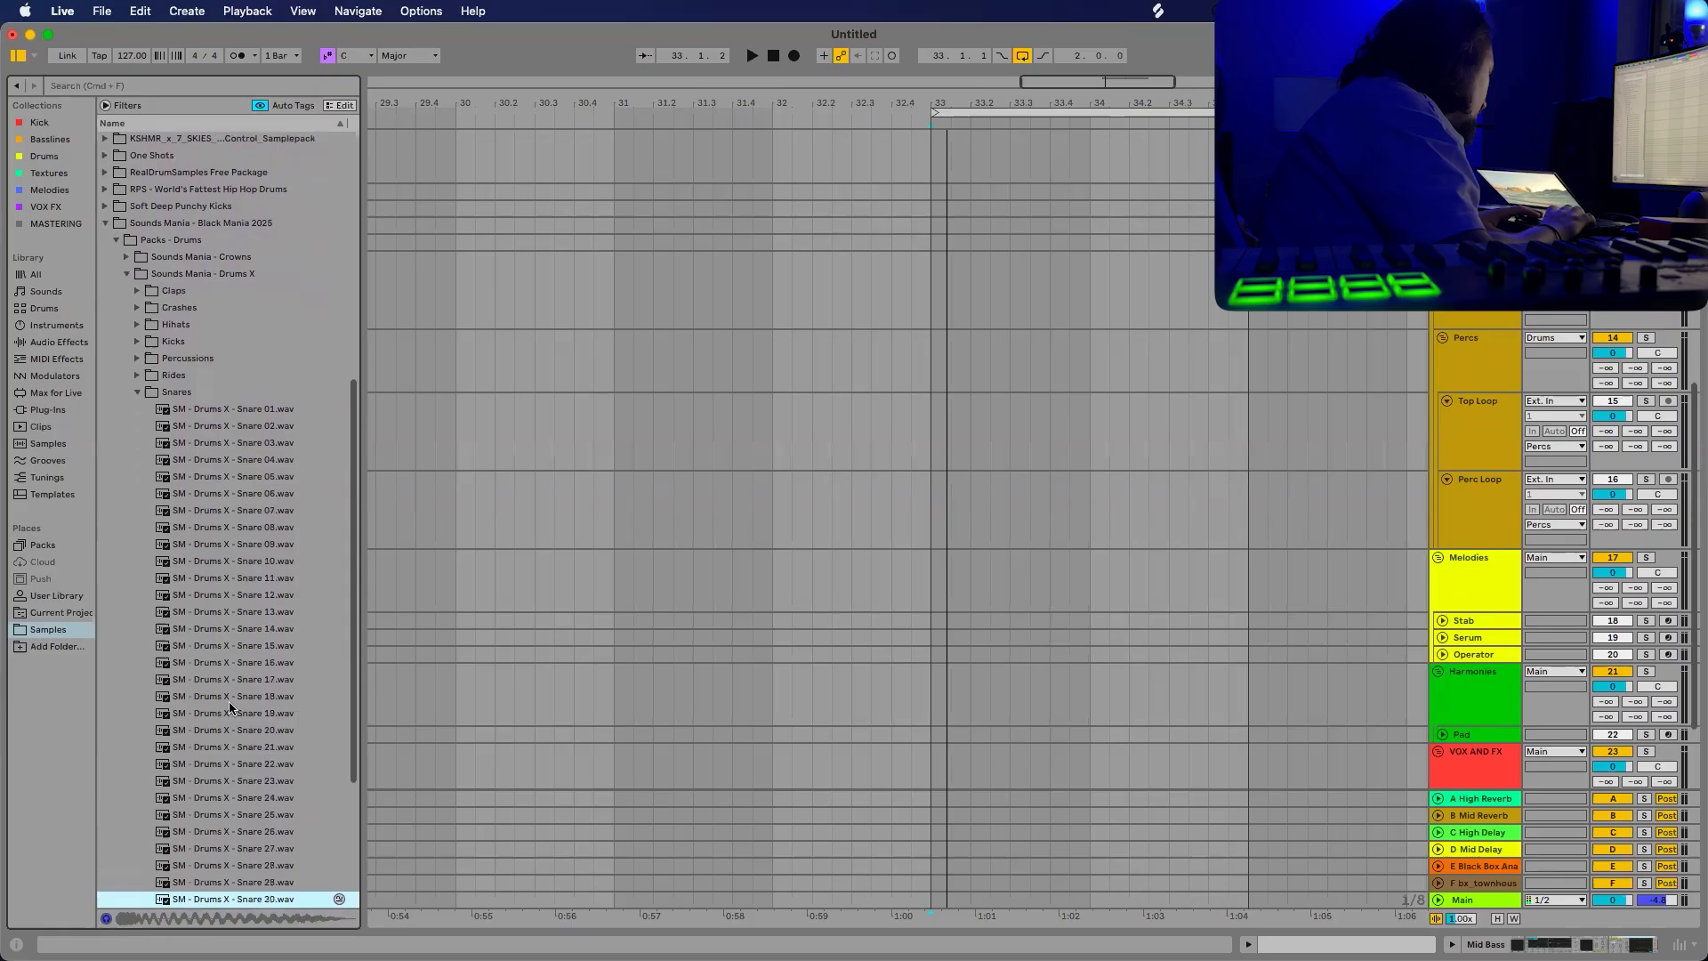
key(Up)
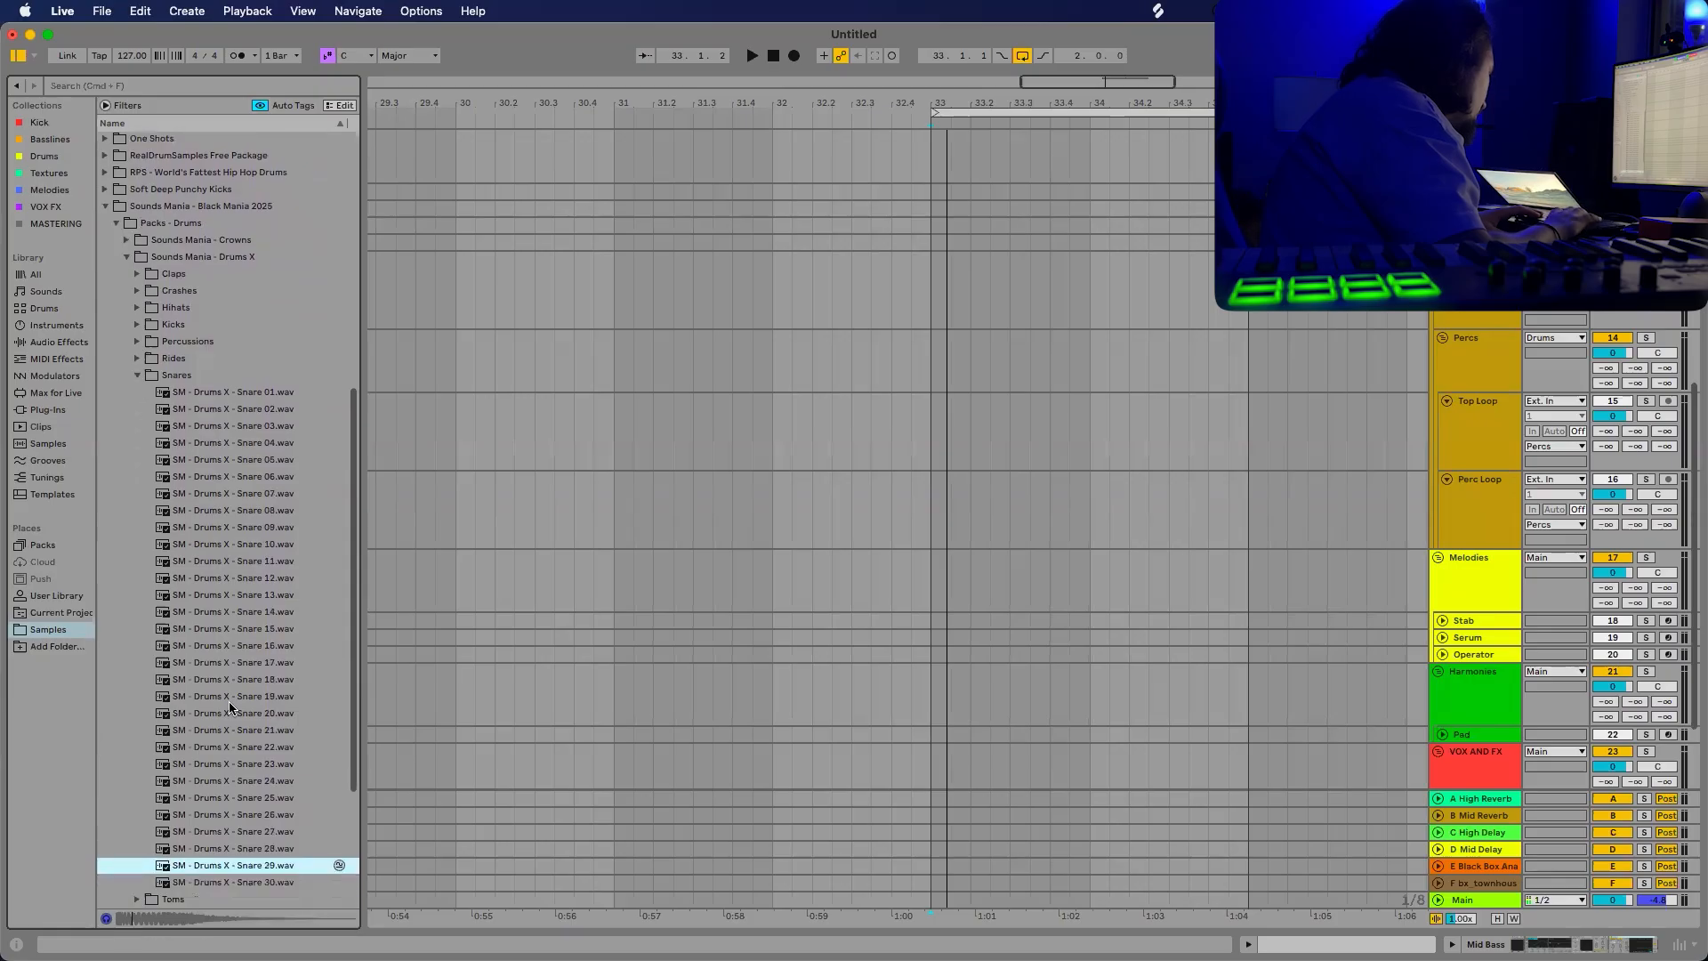
key(Up)
key(Up)
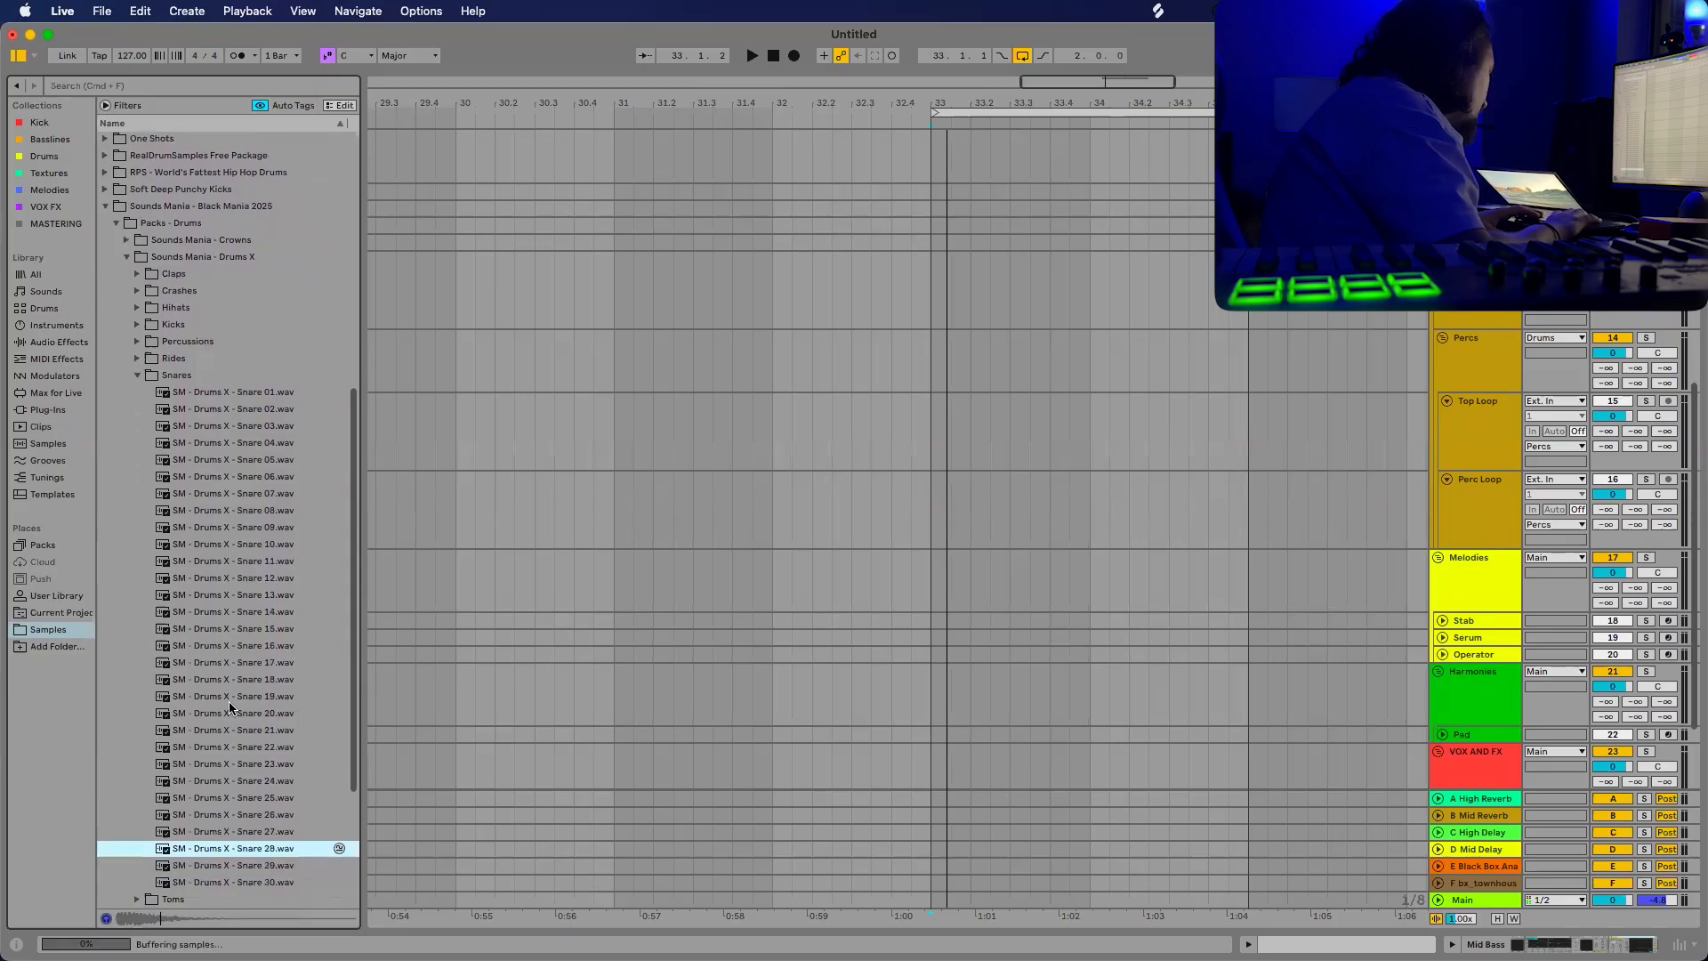
key(Up)
key(Down)
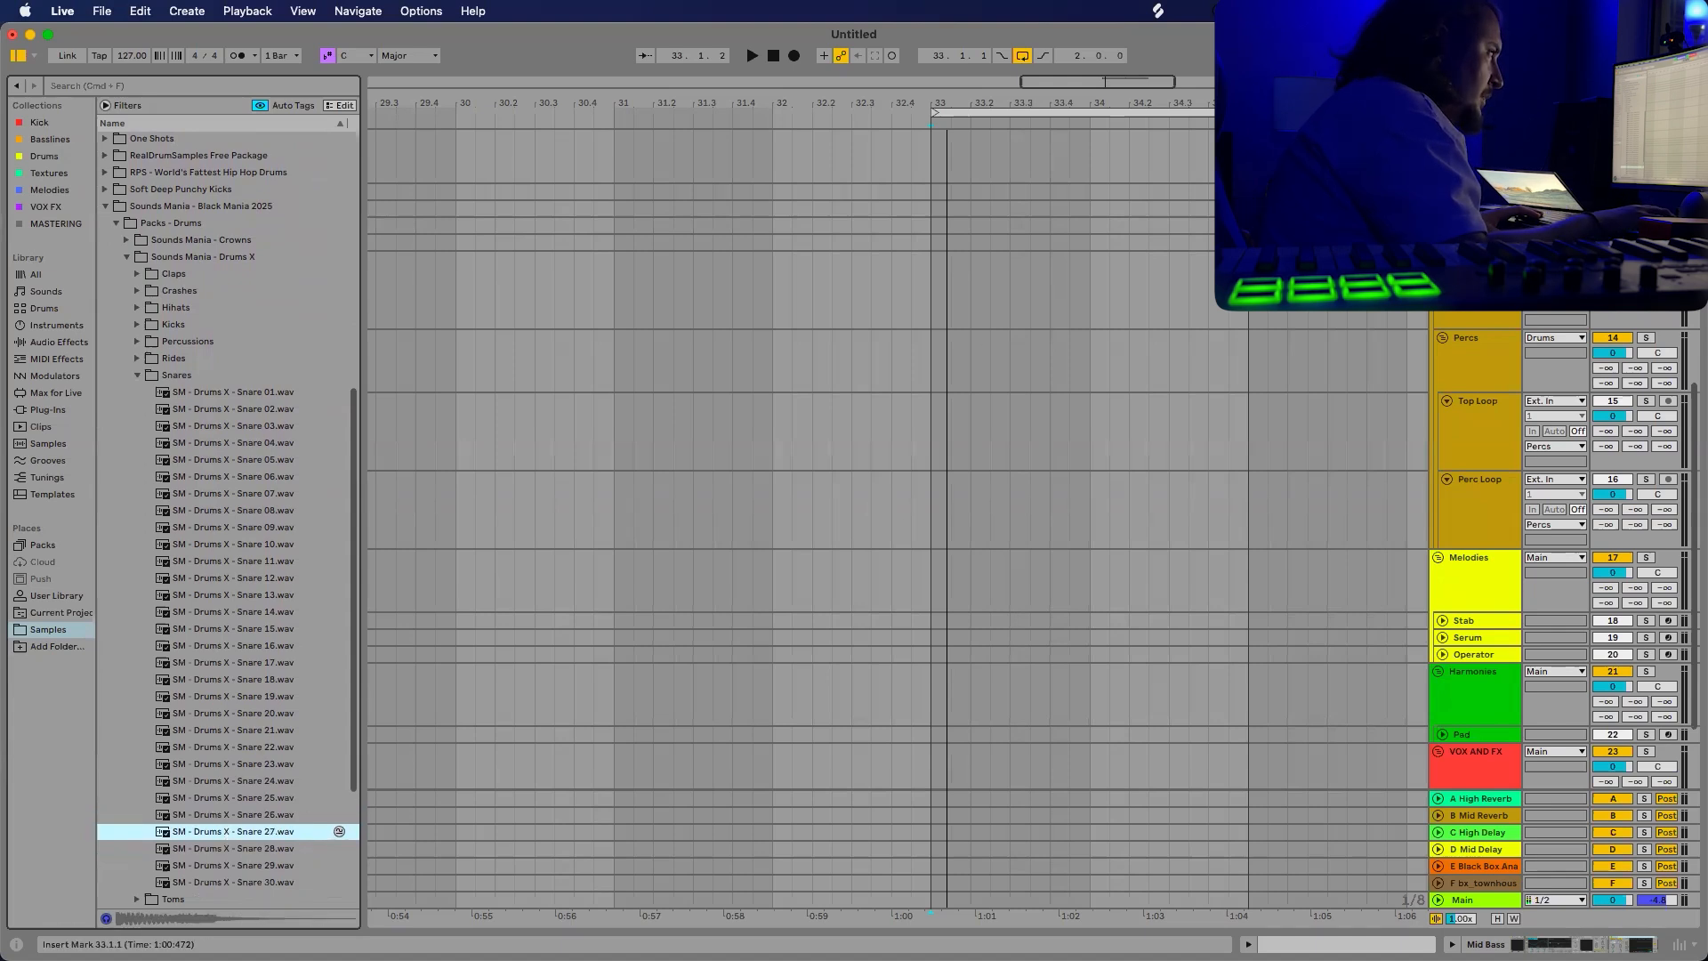
Load SM - Drums X - Snare 27.wav as the Snare track's instrument ahead of its effects and lower the track volume to -15.5 dB.
scroll(1594, 436, up, 4)
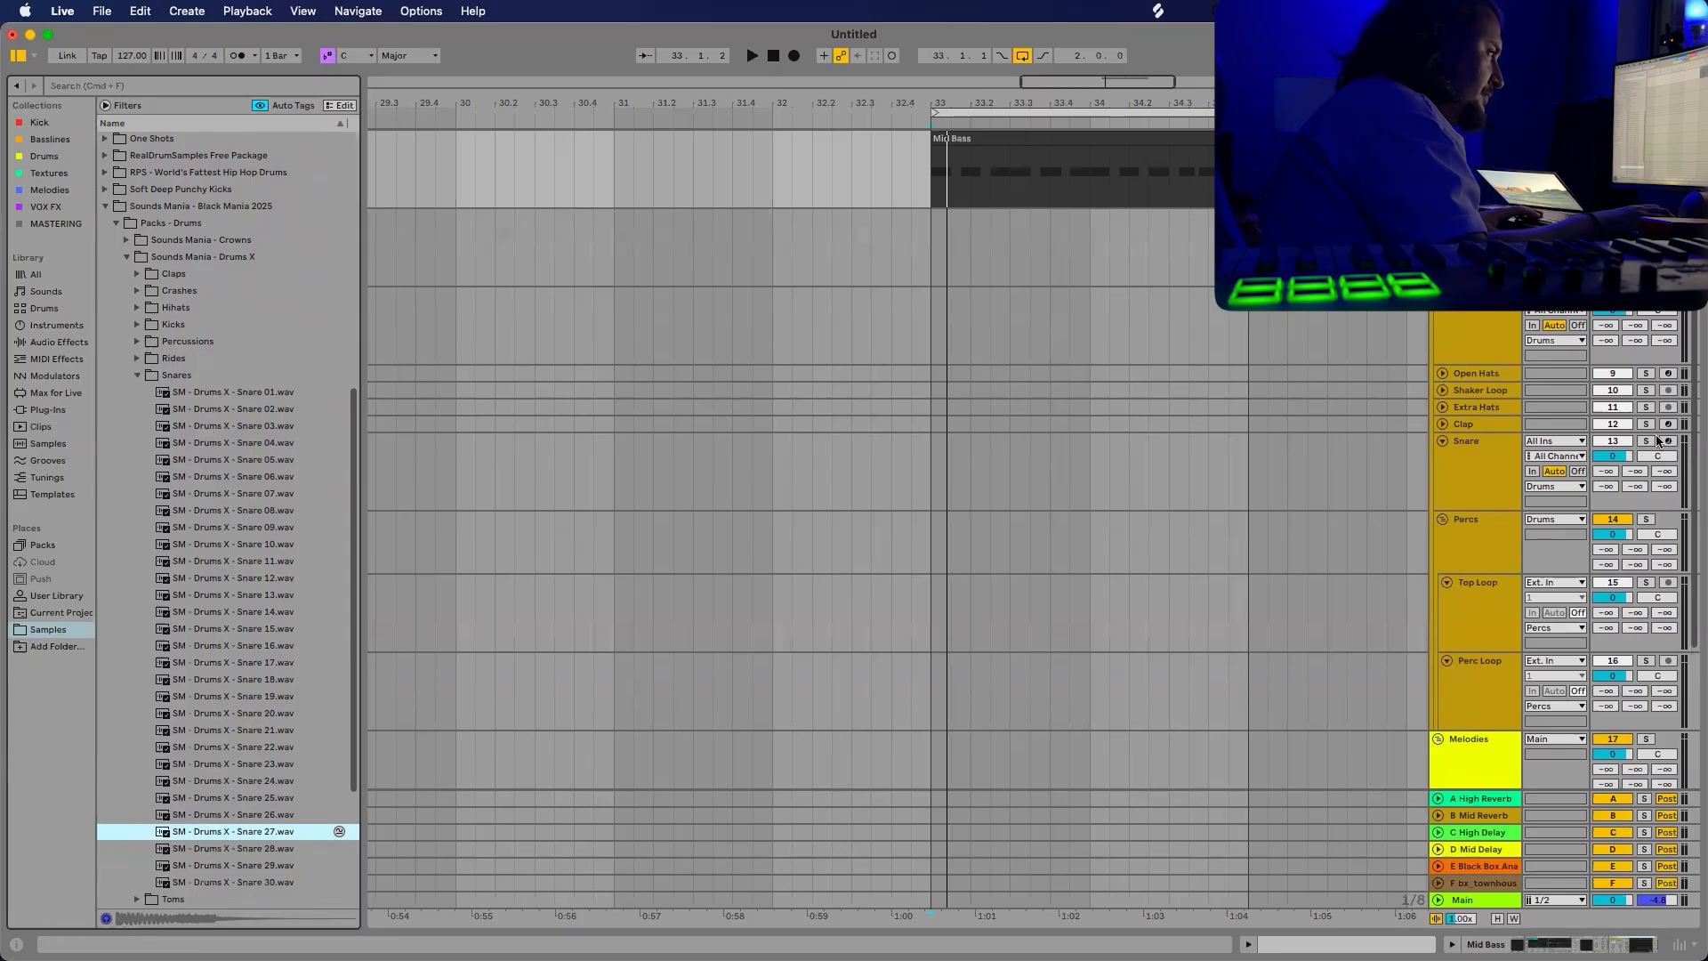
click(1263, 436)
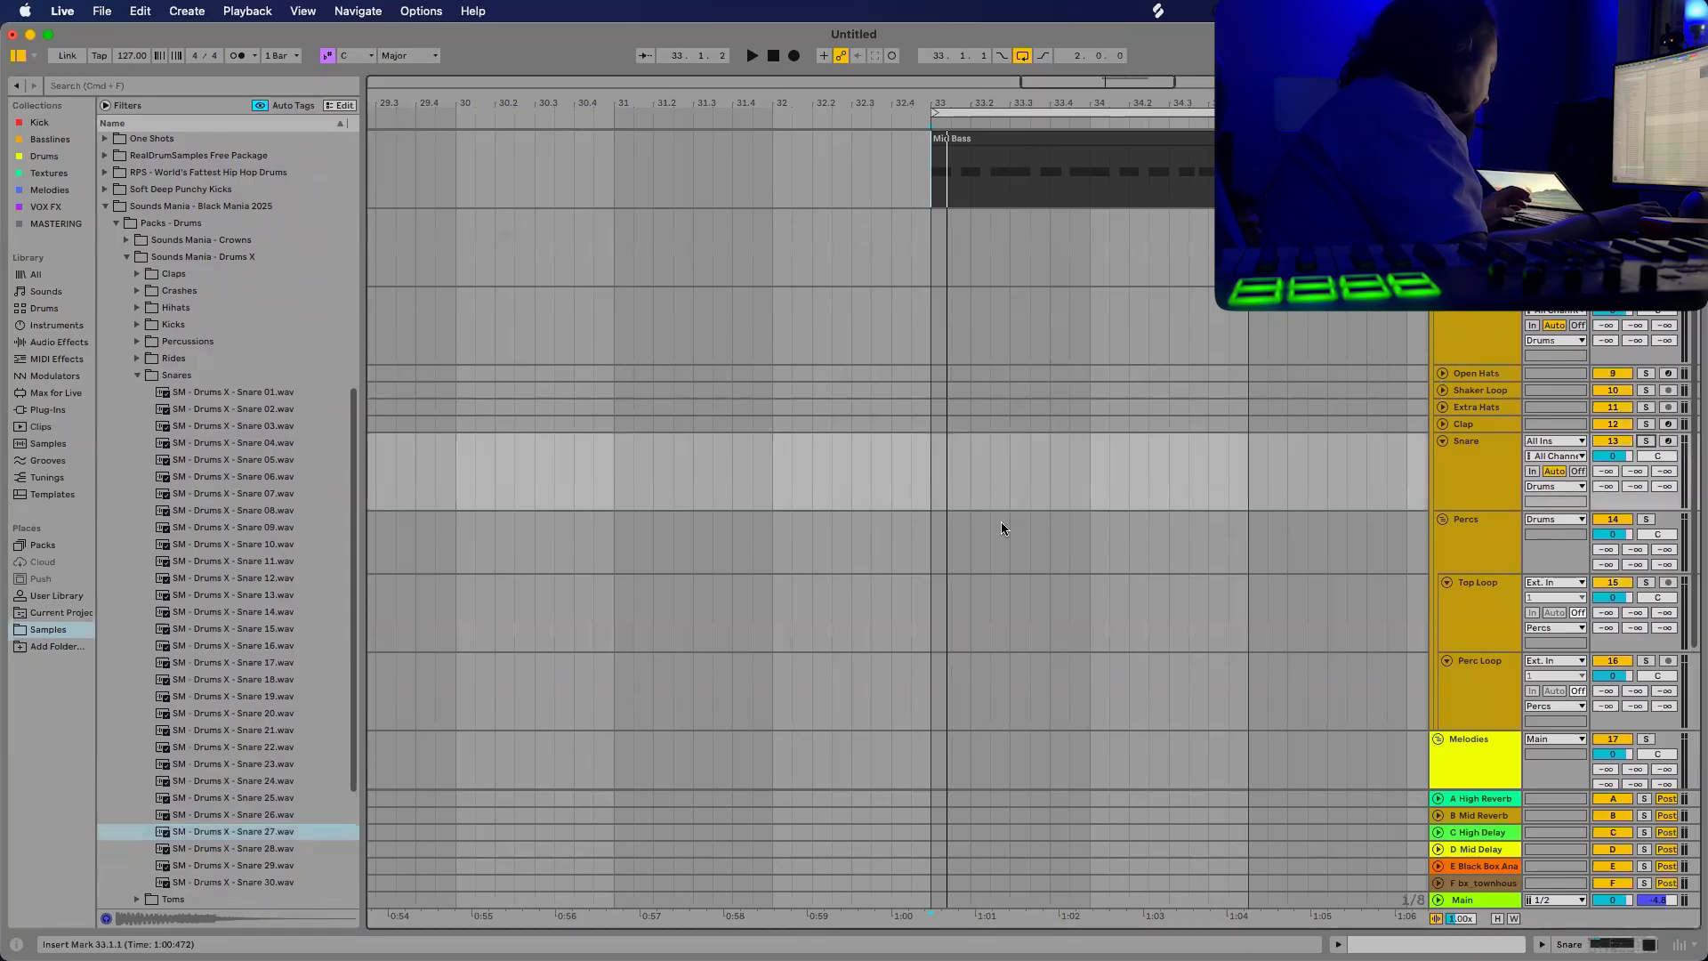
scroll(1000, 519, up, 2)
double_click(1489, 470)
scroll(285, 634, down, 4)
scroll(285, 633, down, 2)
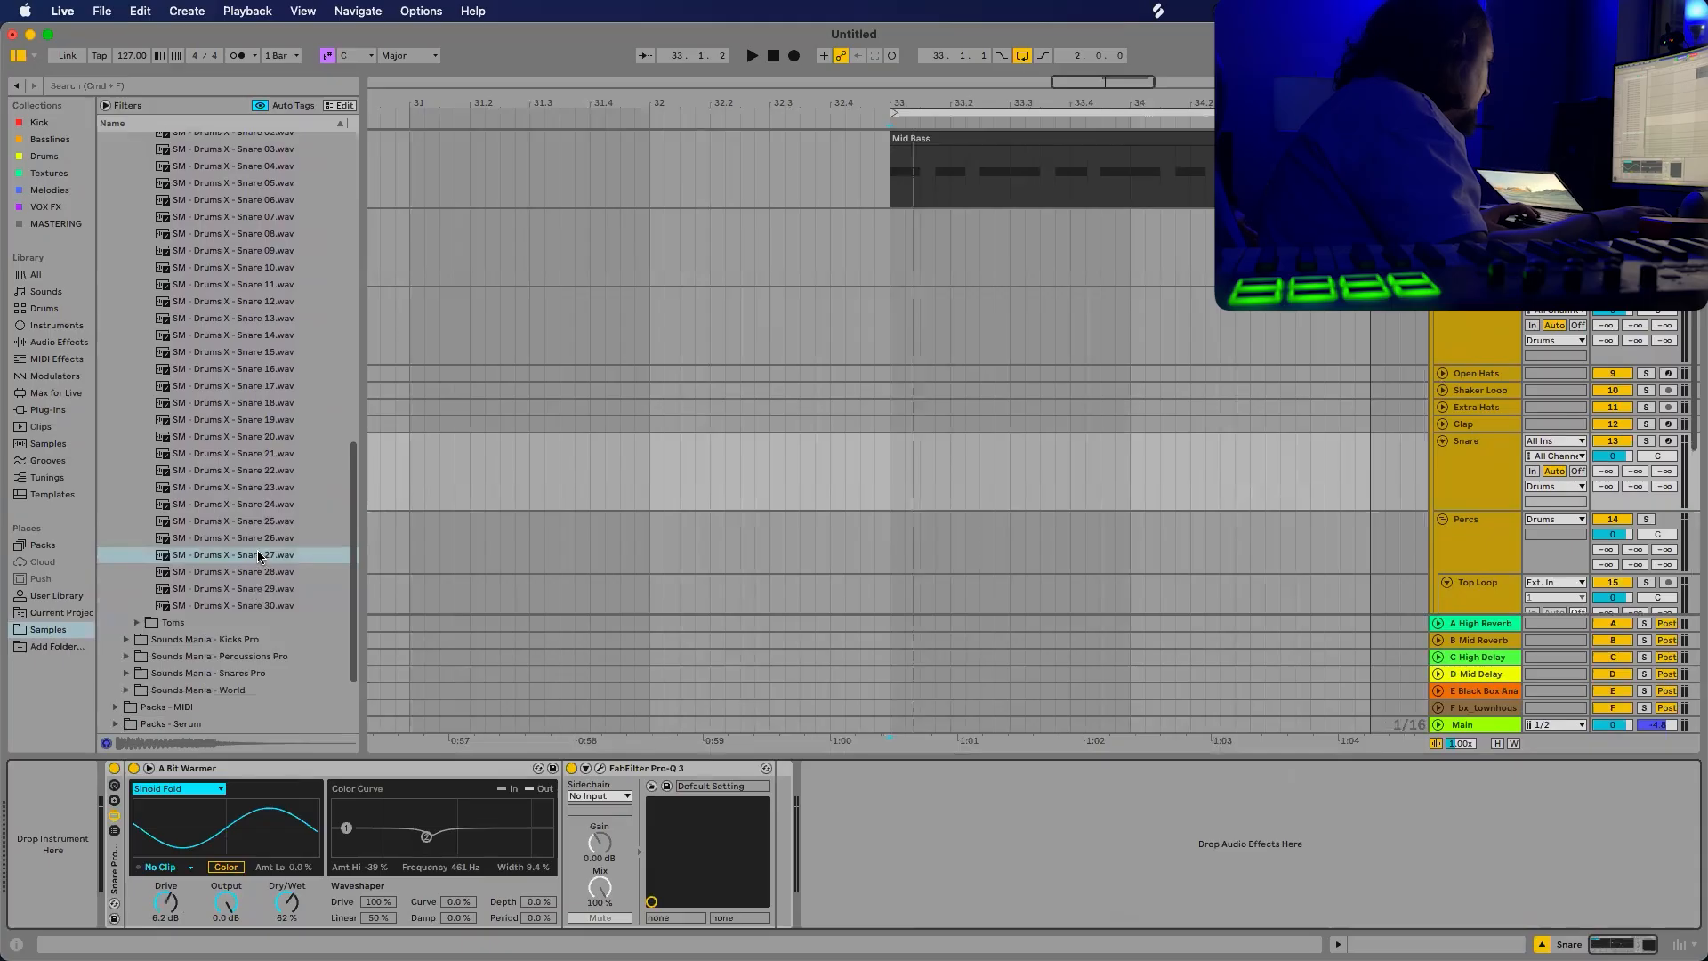
drag(245, 554, 27, 853)
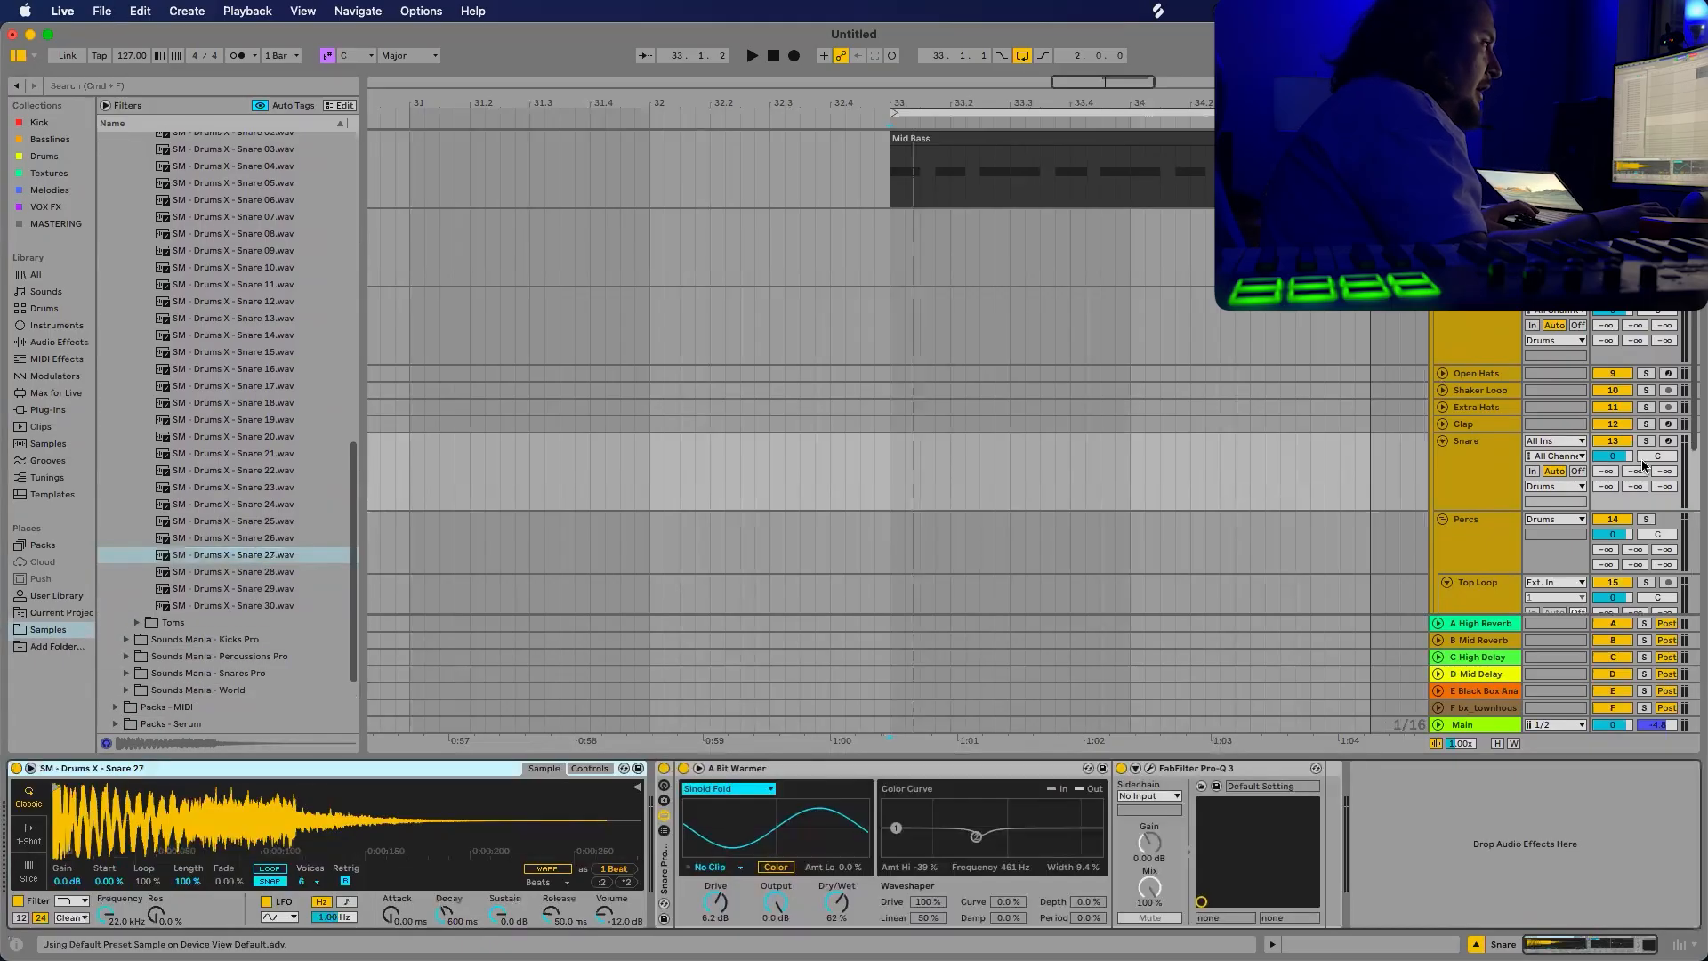
mouse_move(1617, 458)
mouse_down()
mouse_move(1616, 498)
mouse_move(1613, 457)
mouse_up()
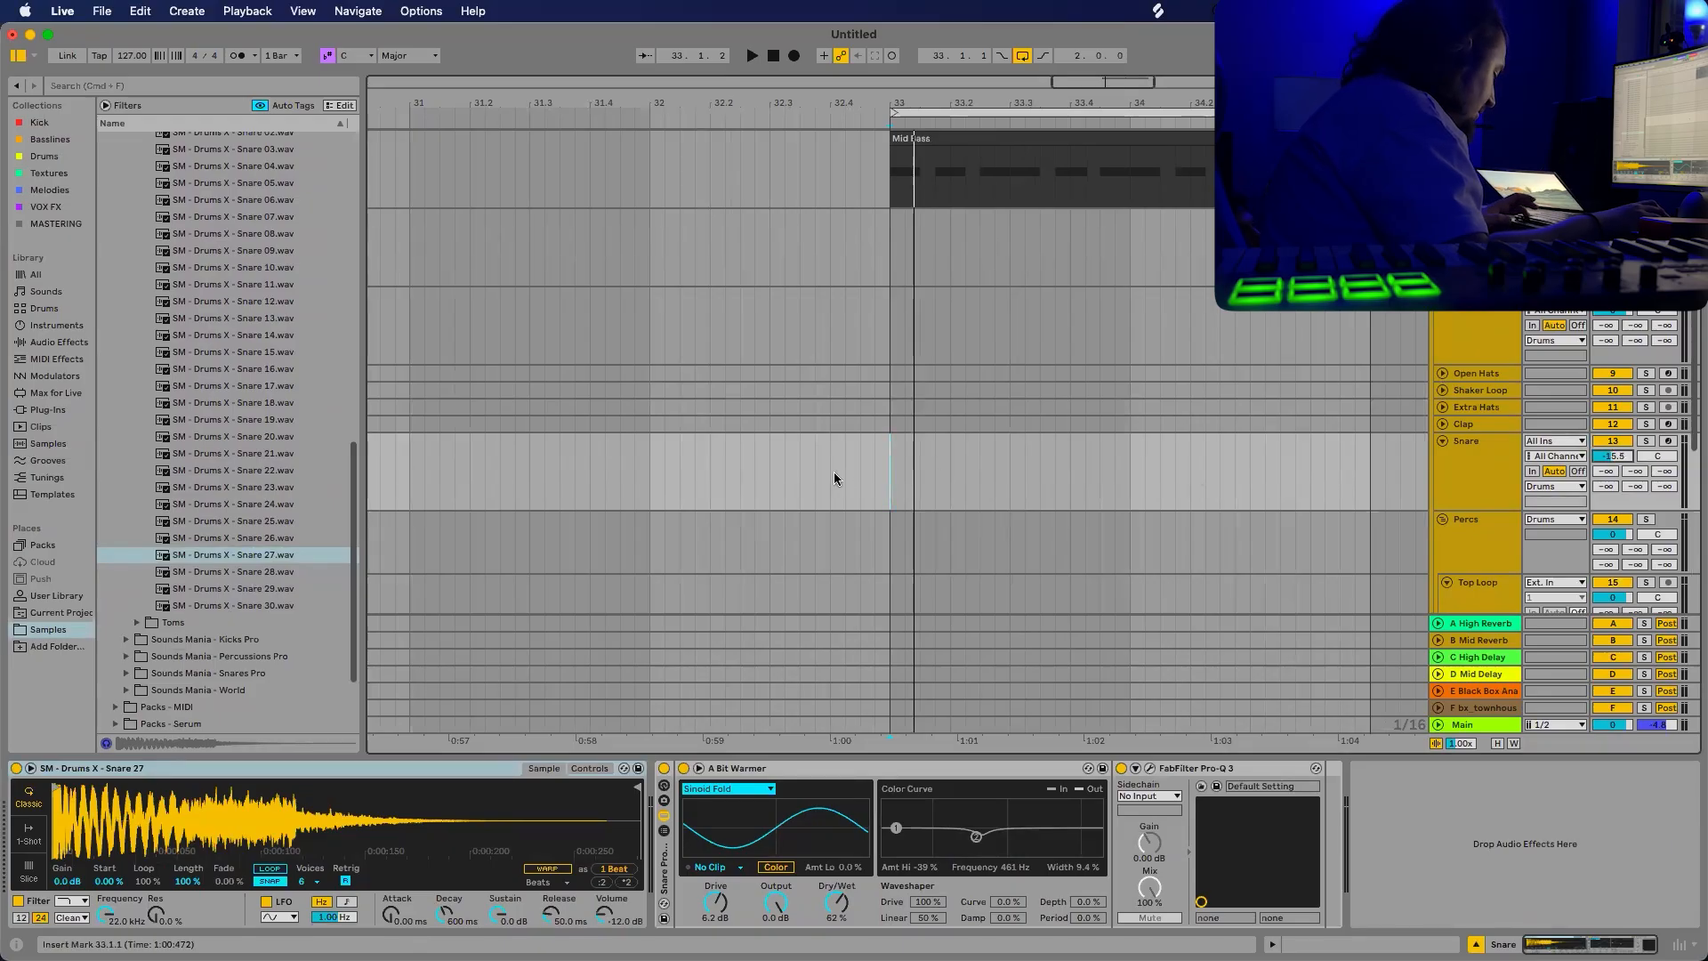
Hide the device area, set the arrangement's fixed grid to 1 Bar, and place the insert marker at bar 33 on the Snare track.
scroll(840, 474, up, 5)
key(super+alt+l)
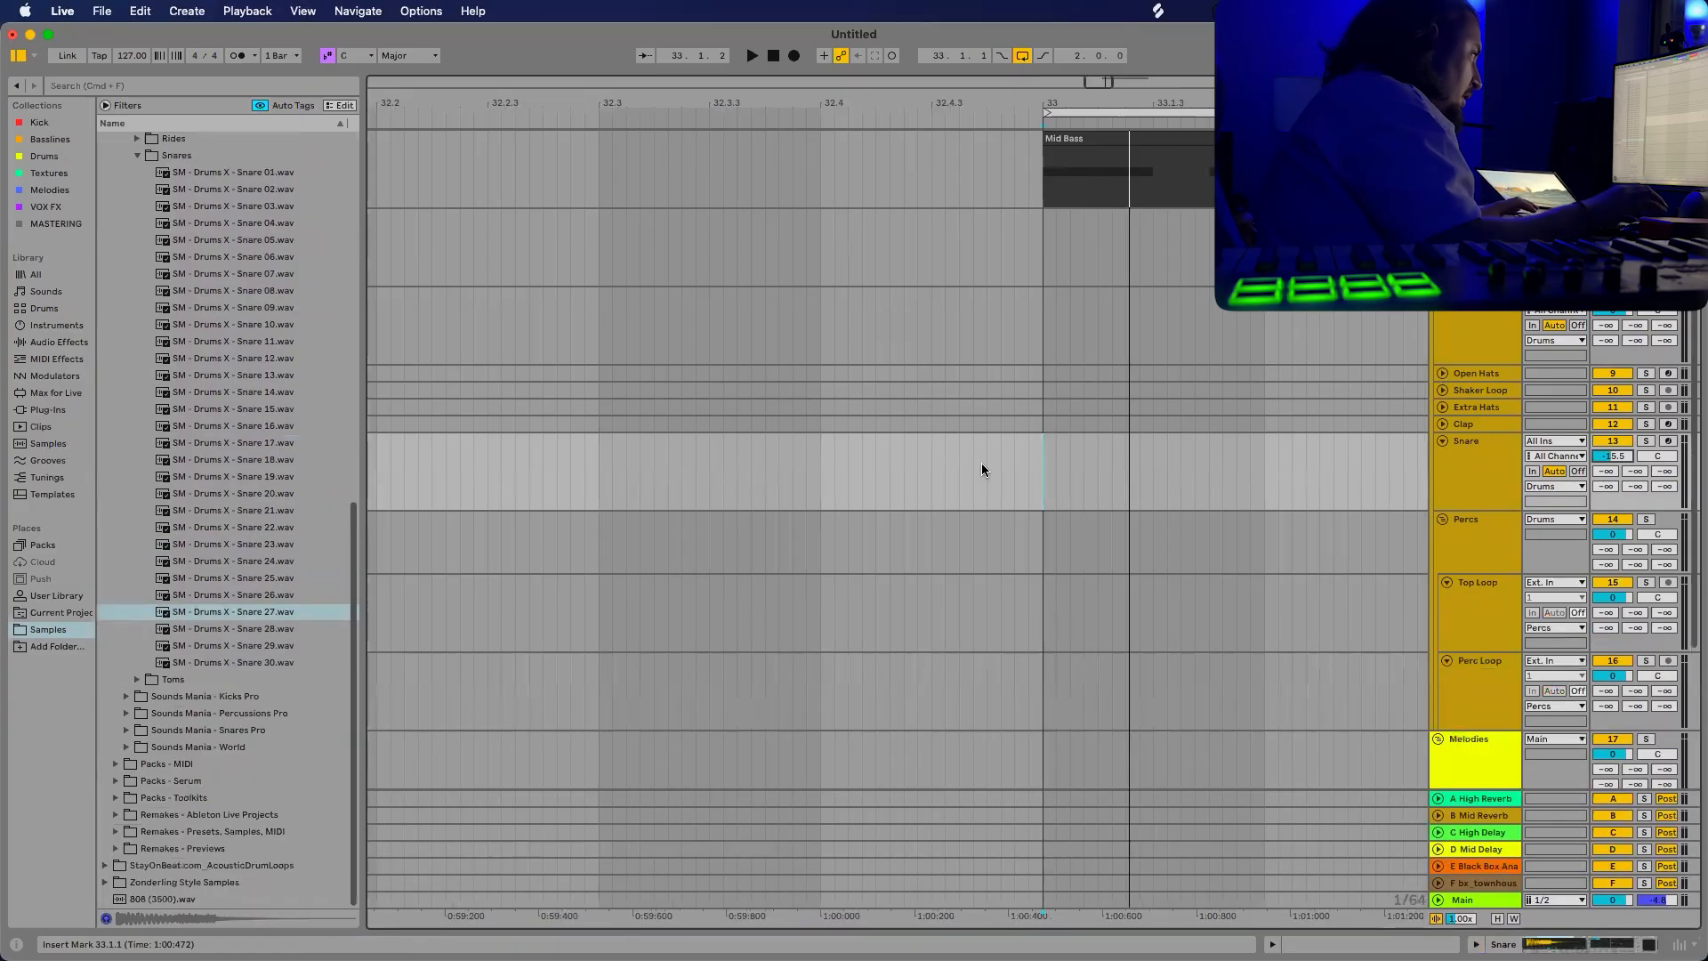
scroll(984, 473, up, 3)
scroll(985, 470, down, 2)
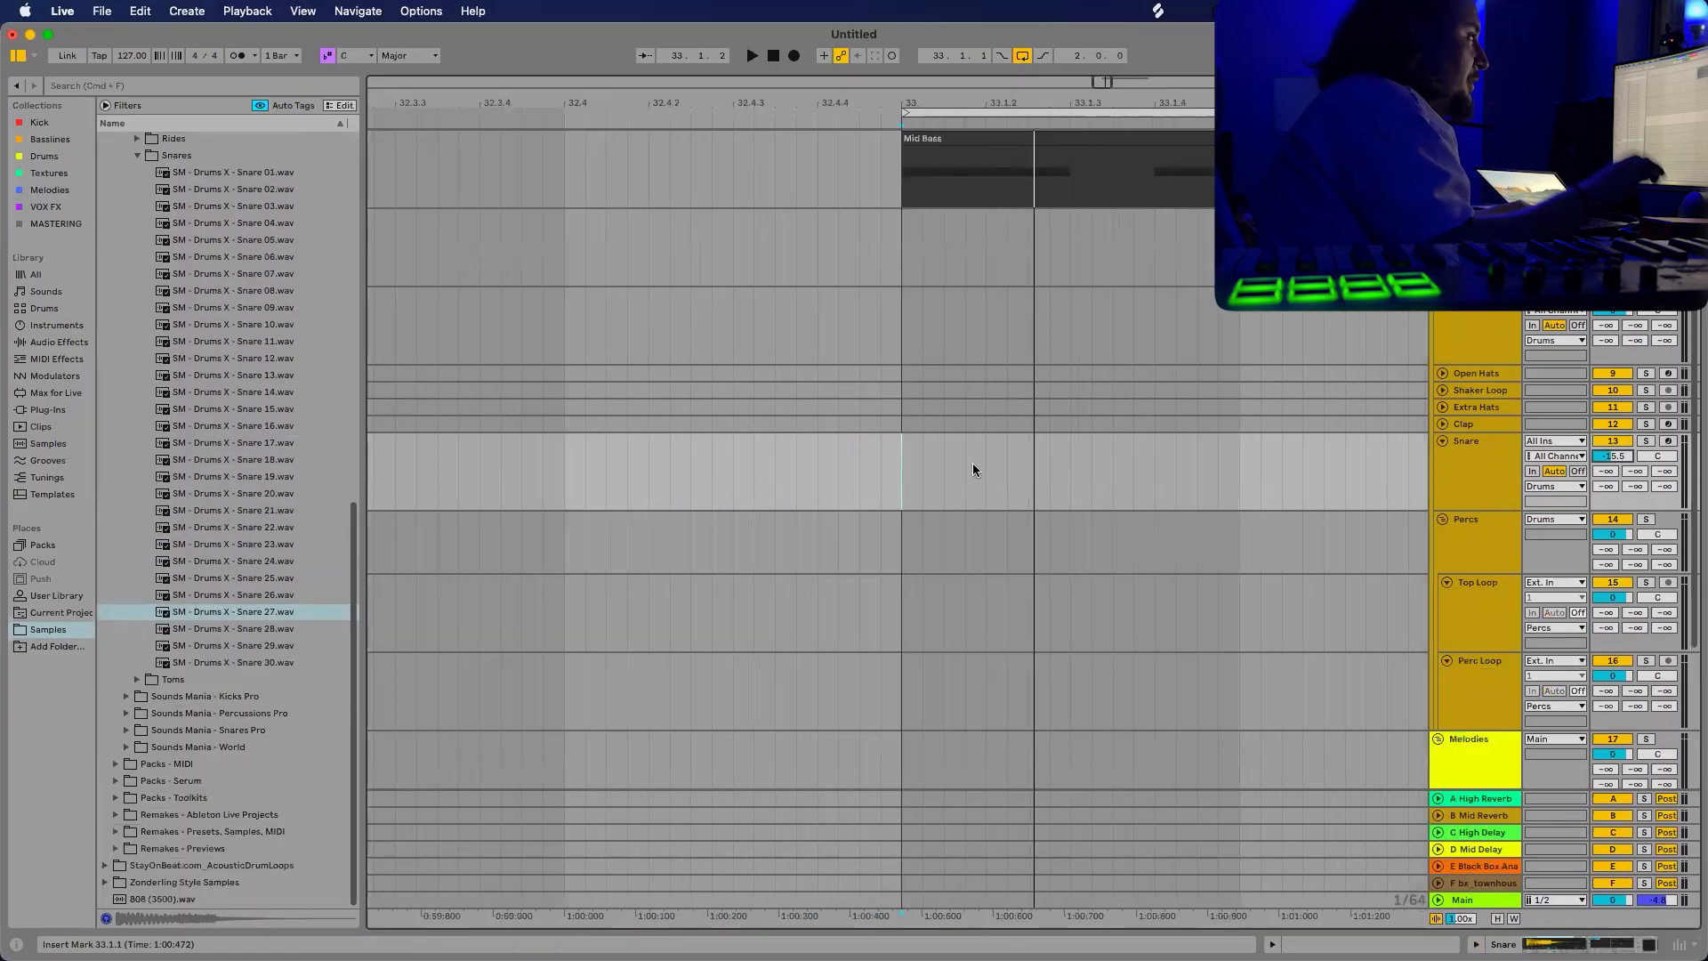
scroll(973, 465, down, 1)
right_click(965, 468)
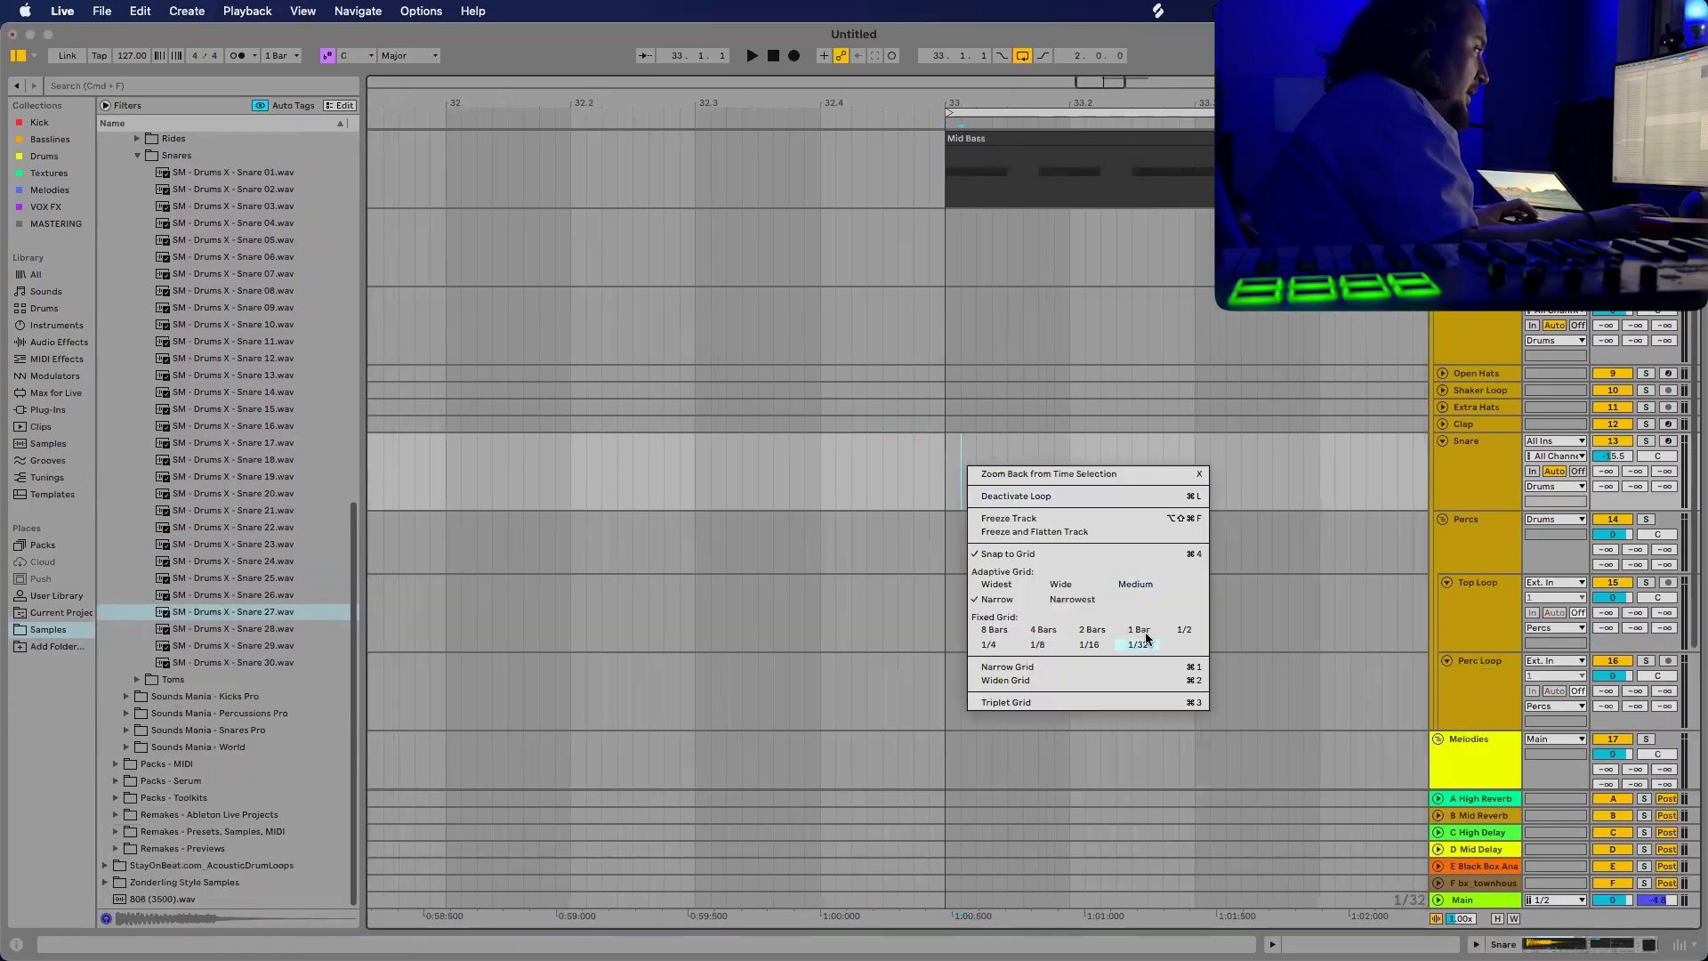
click(1135, 619)
click(940, 469)
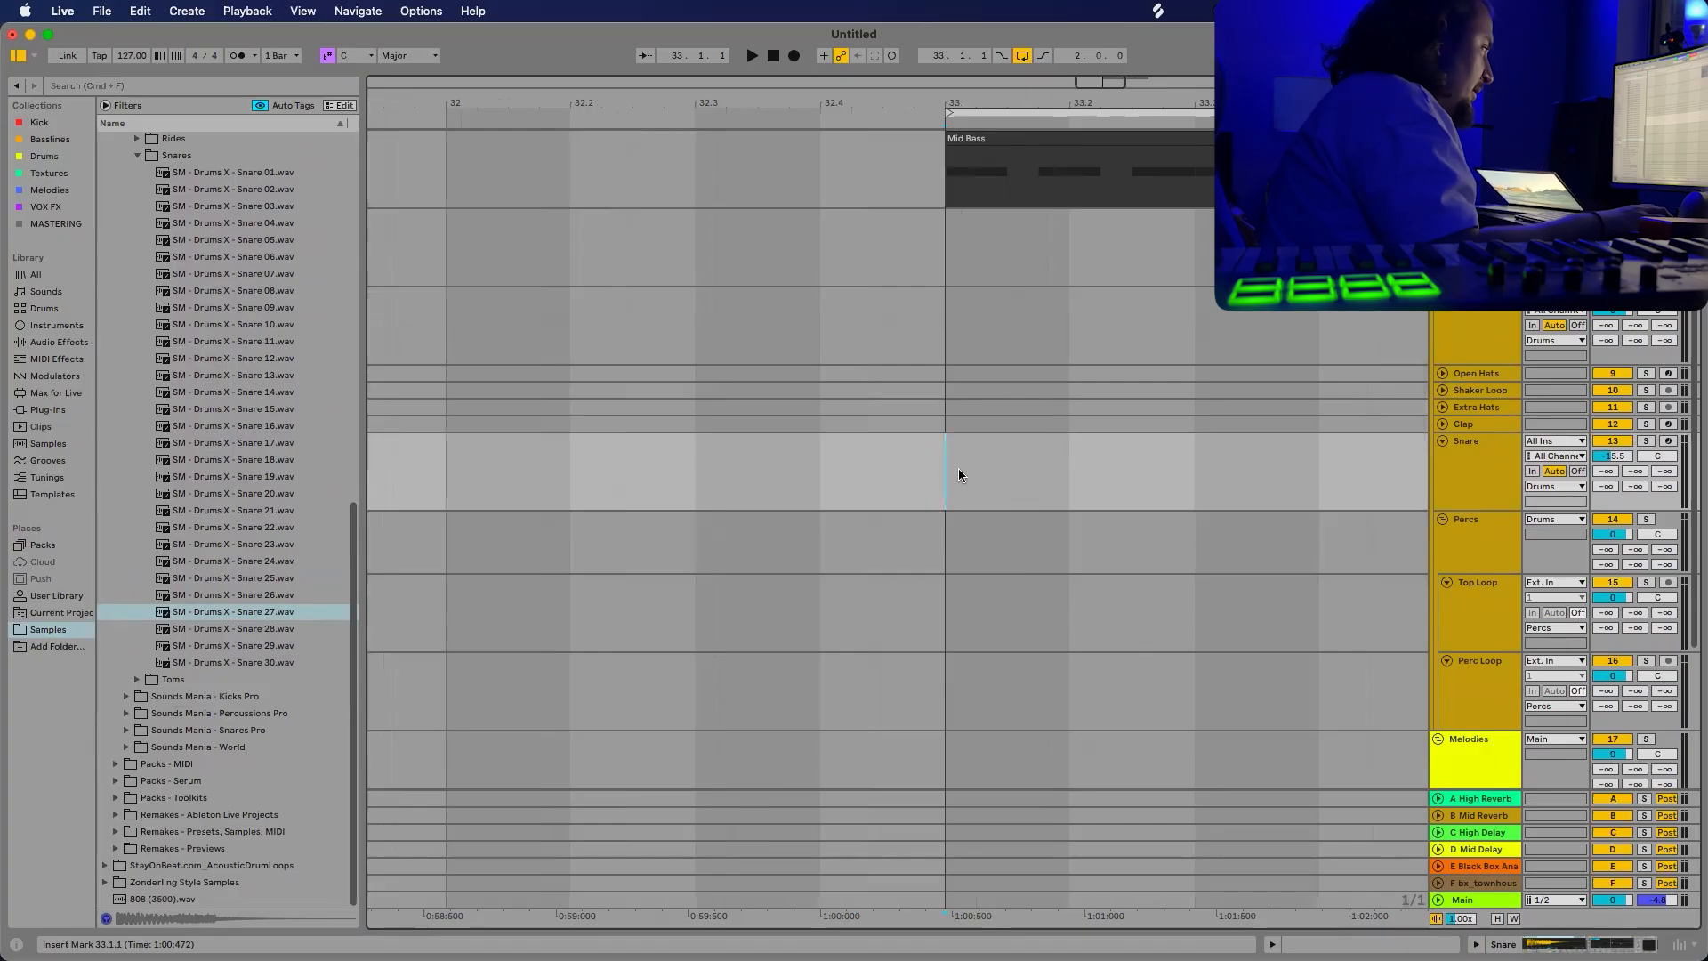
Try an empty one-bar MIDI clip at bar 33 on the Snare track, view its note editor, and remove the clip.
key(minus)
key(minus)
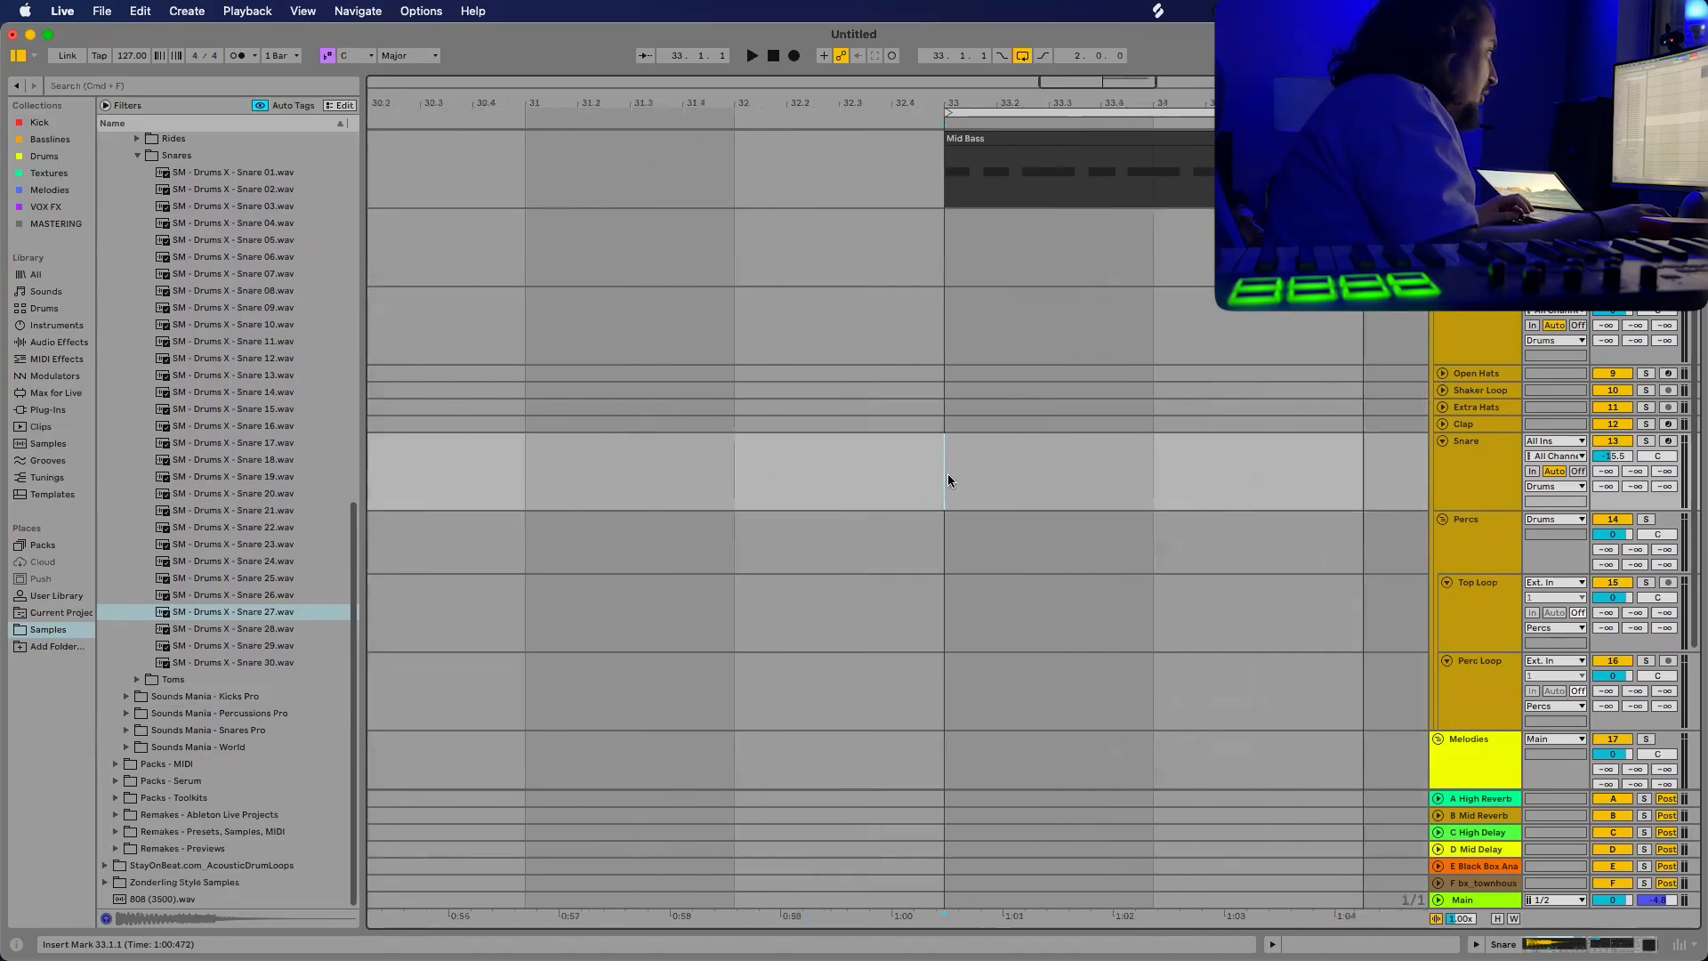
drag(952, 472, 1091, 473)
key(super+shift+m)
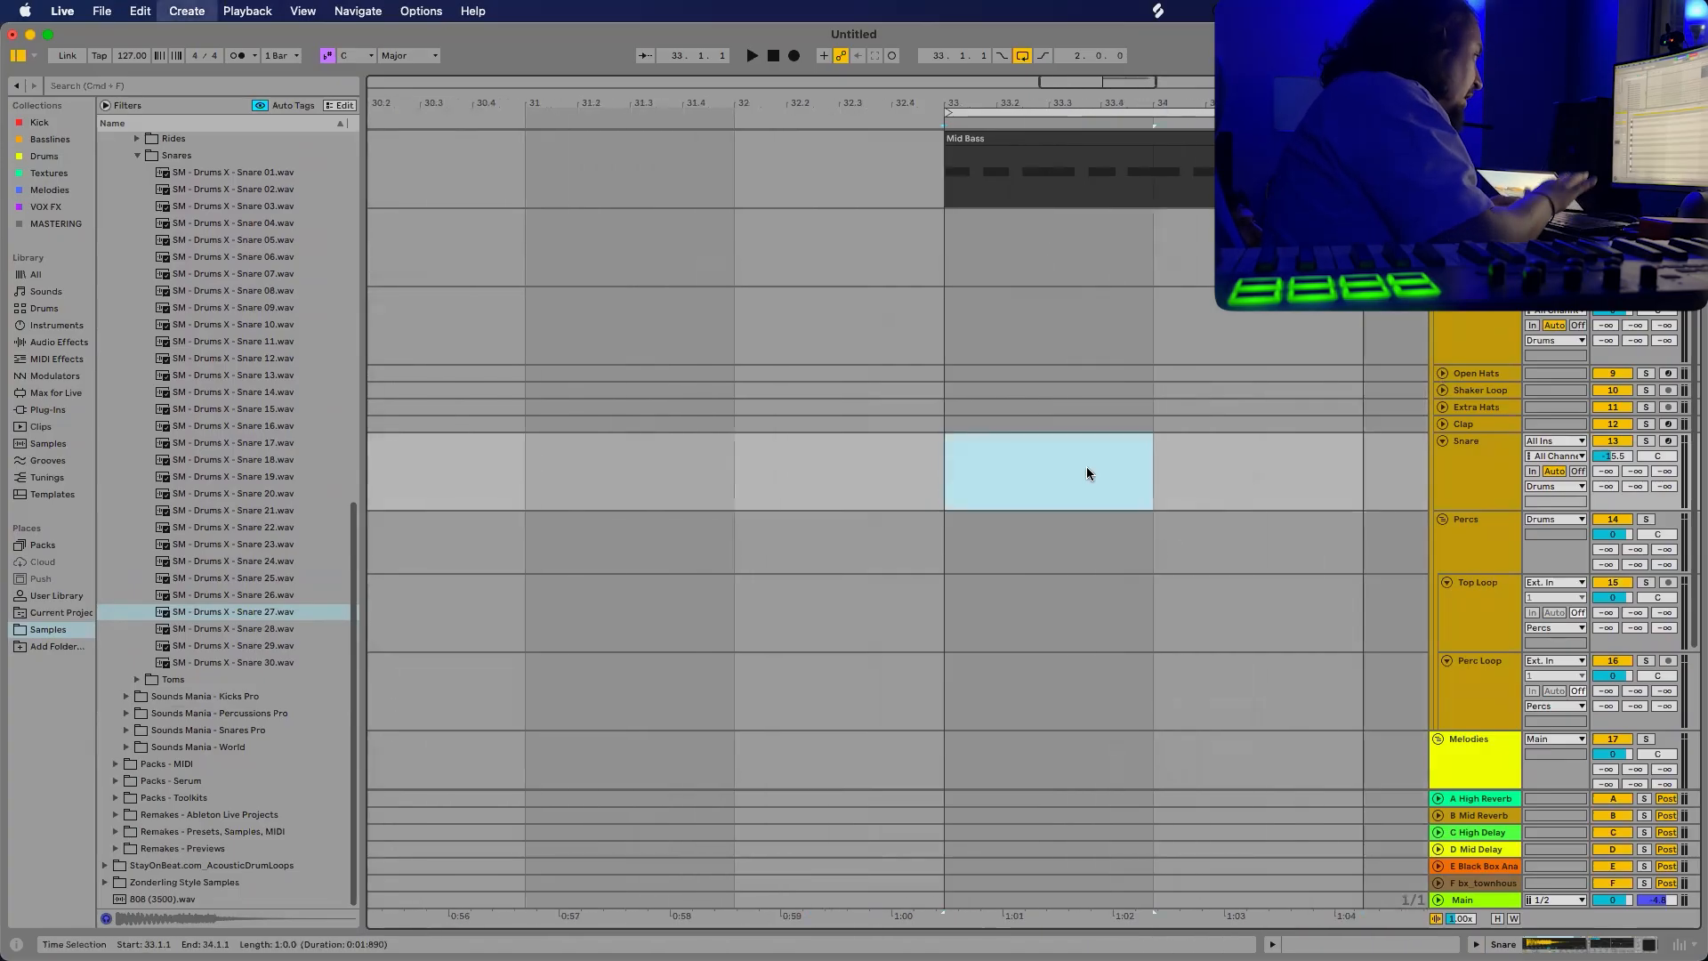
scroll(374, 739, down, 1)
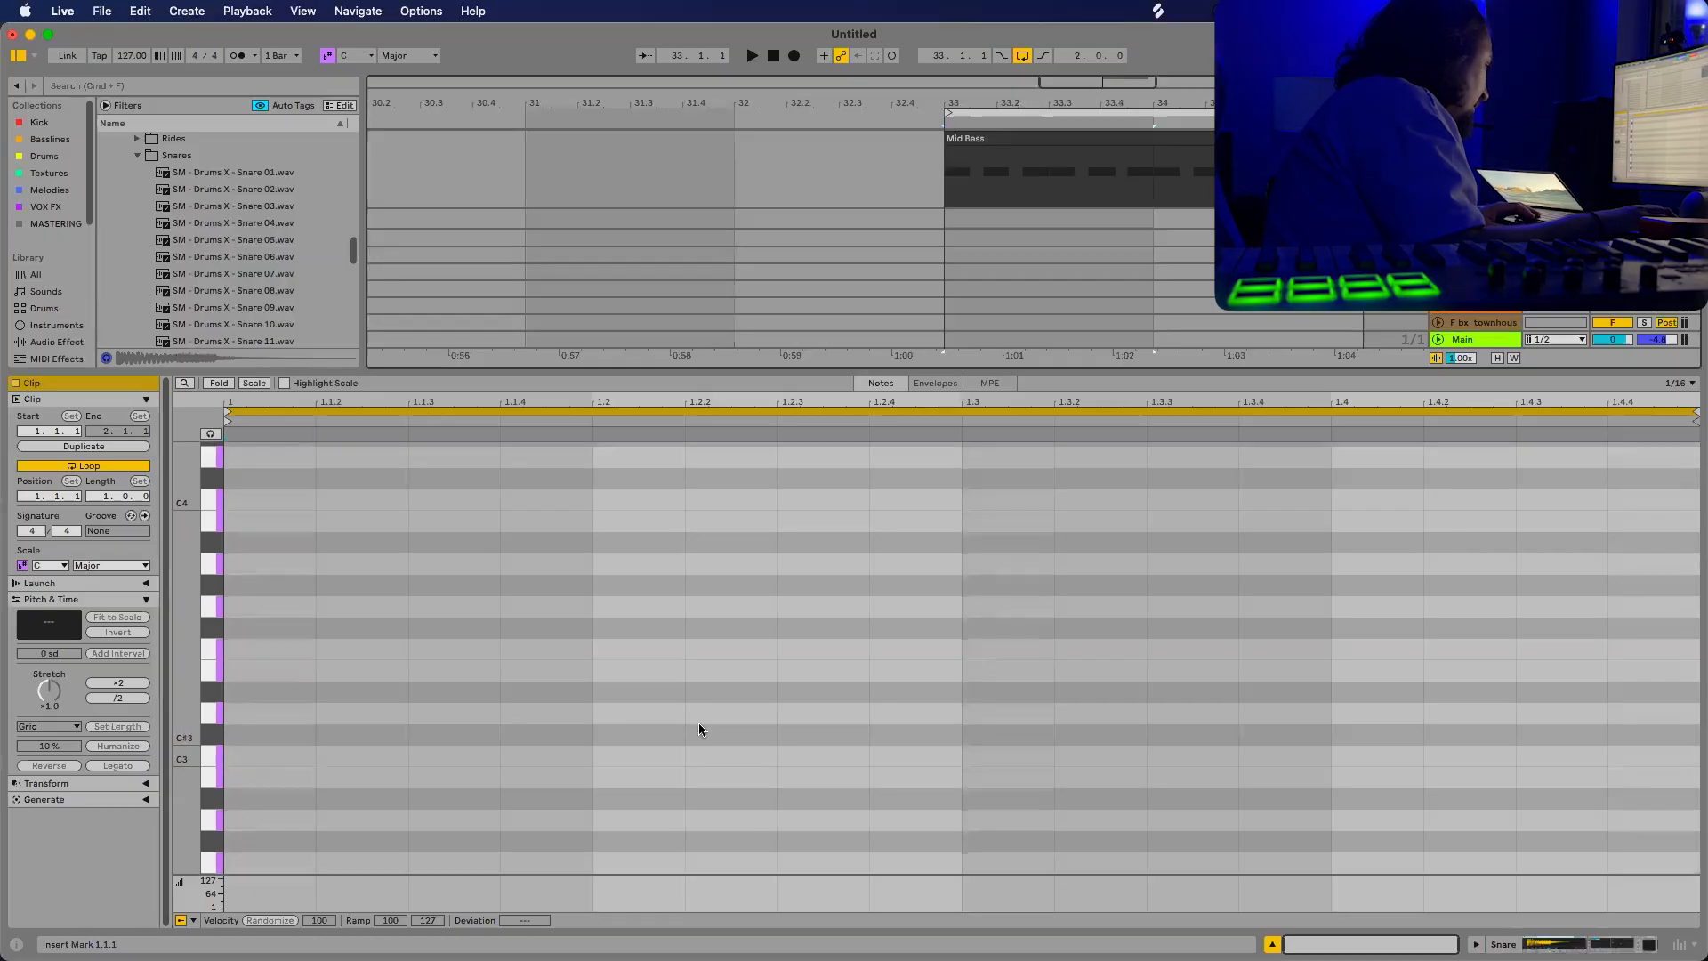
key(super+alt+l)
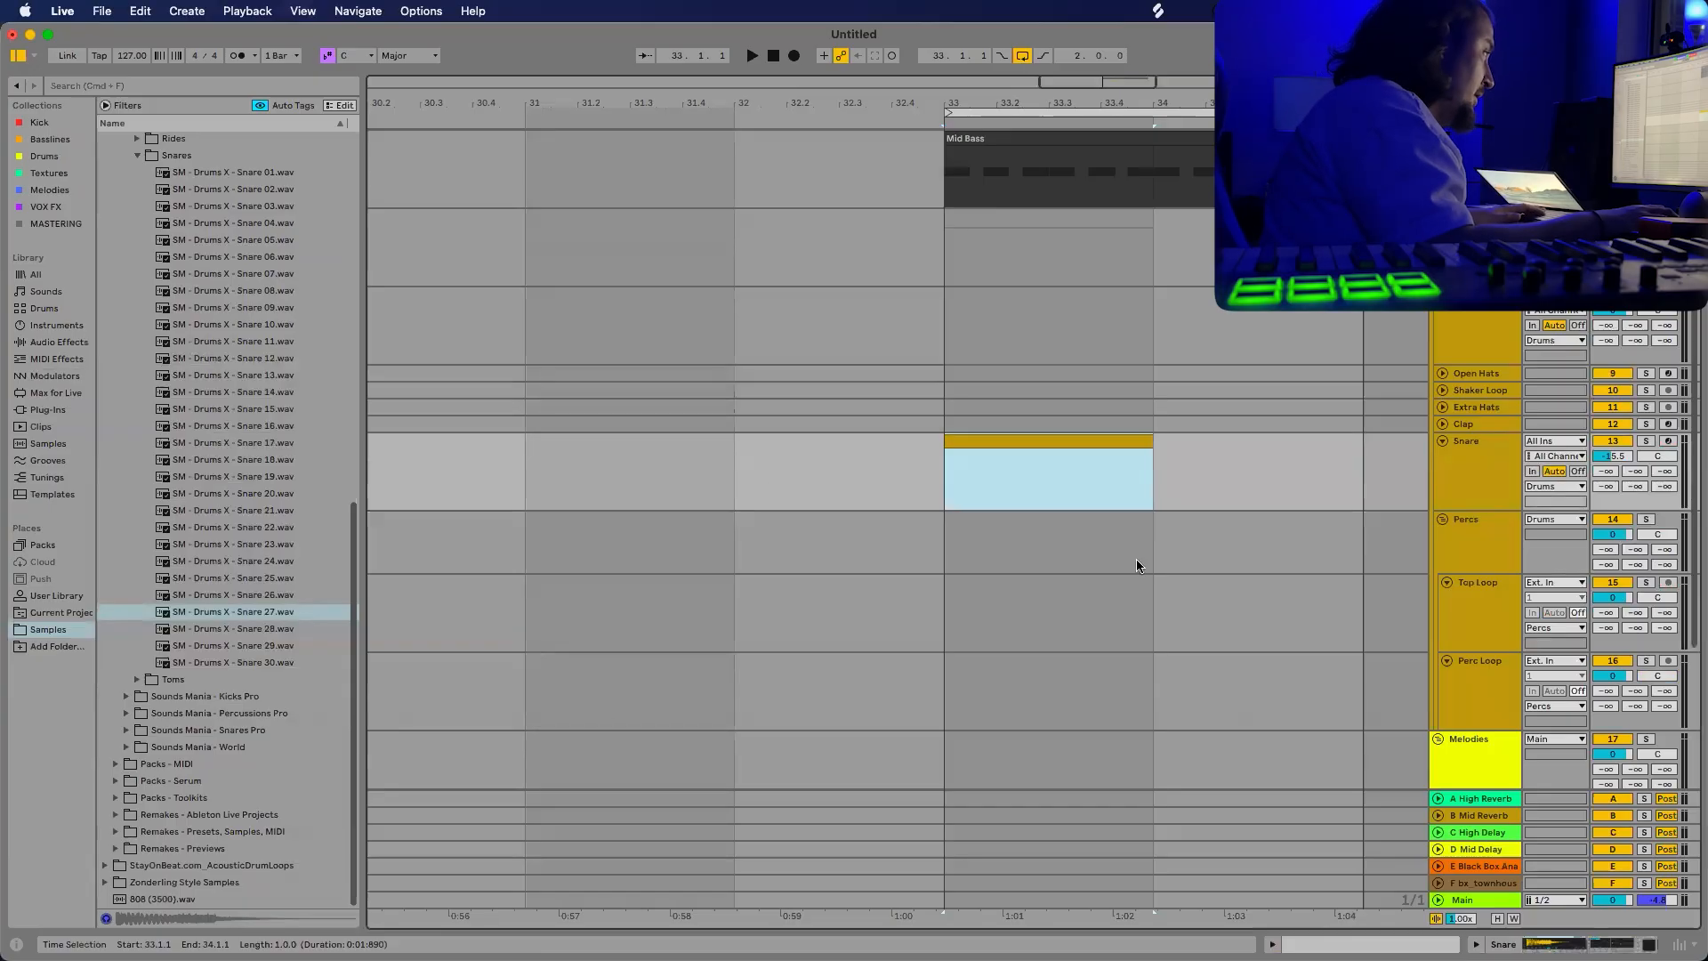
click(1011, 467)
click(1017, 447)
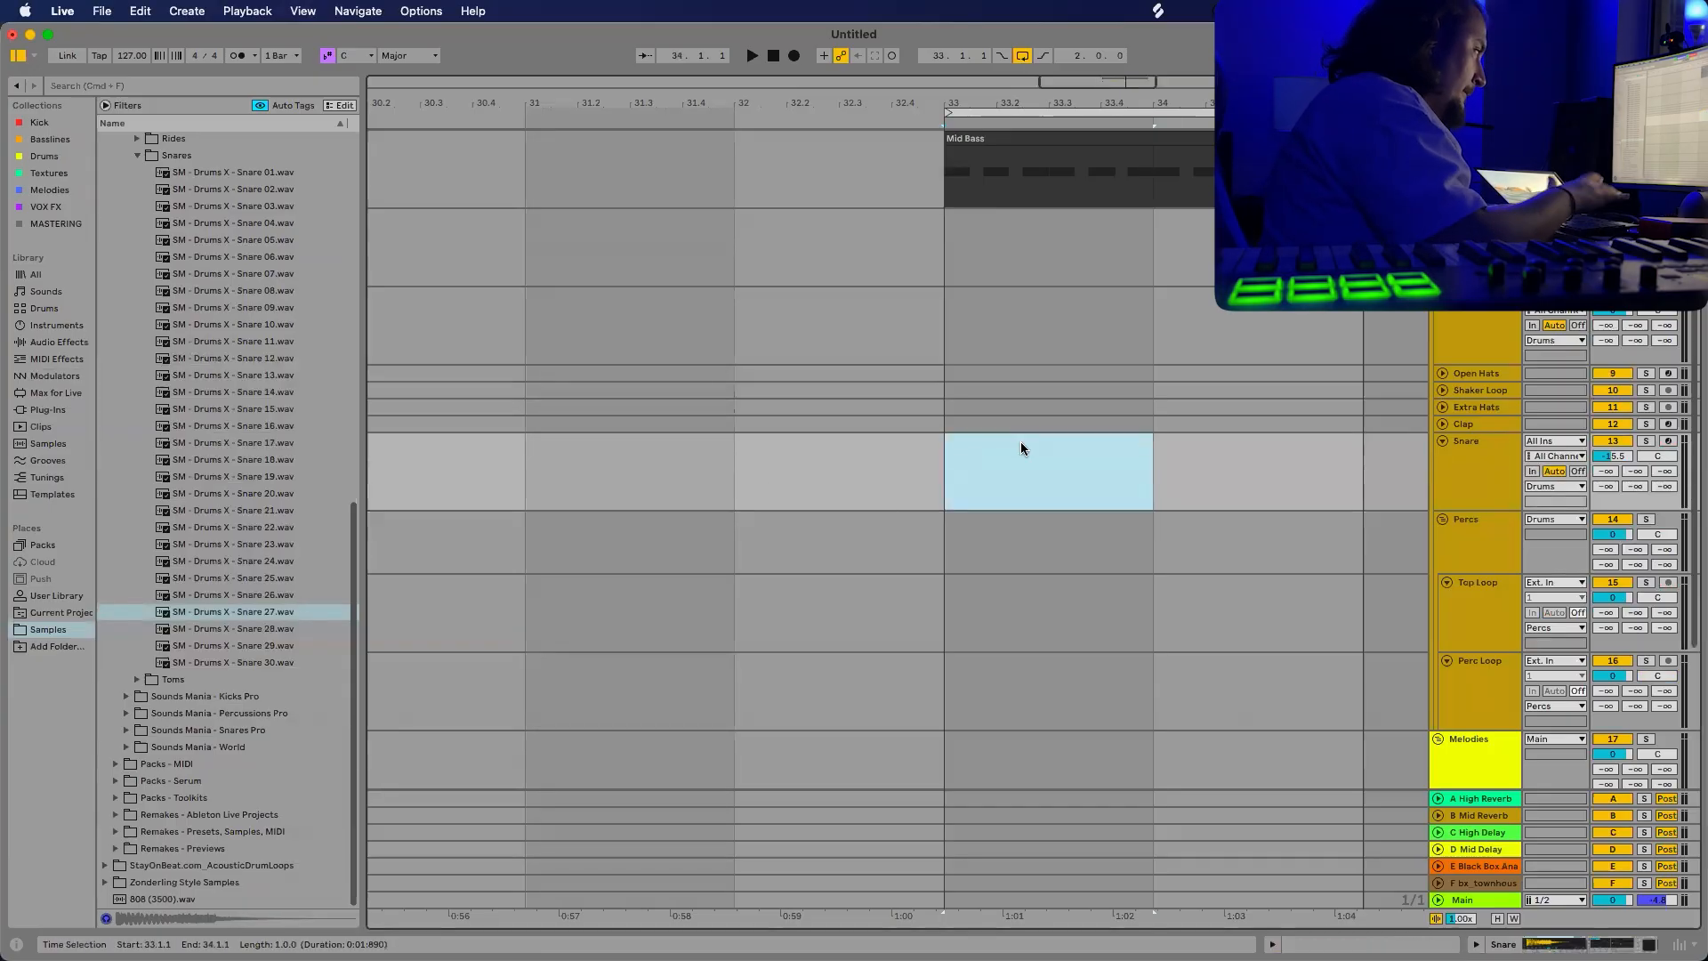
click(937, 487)
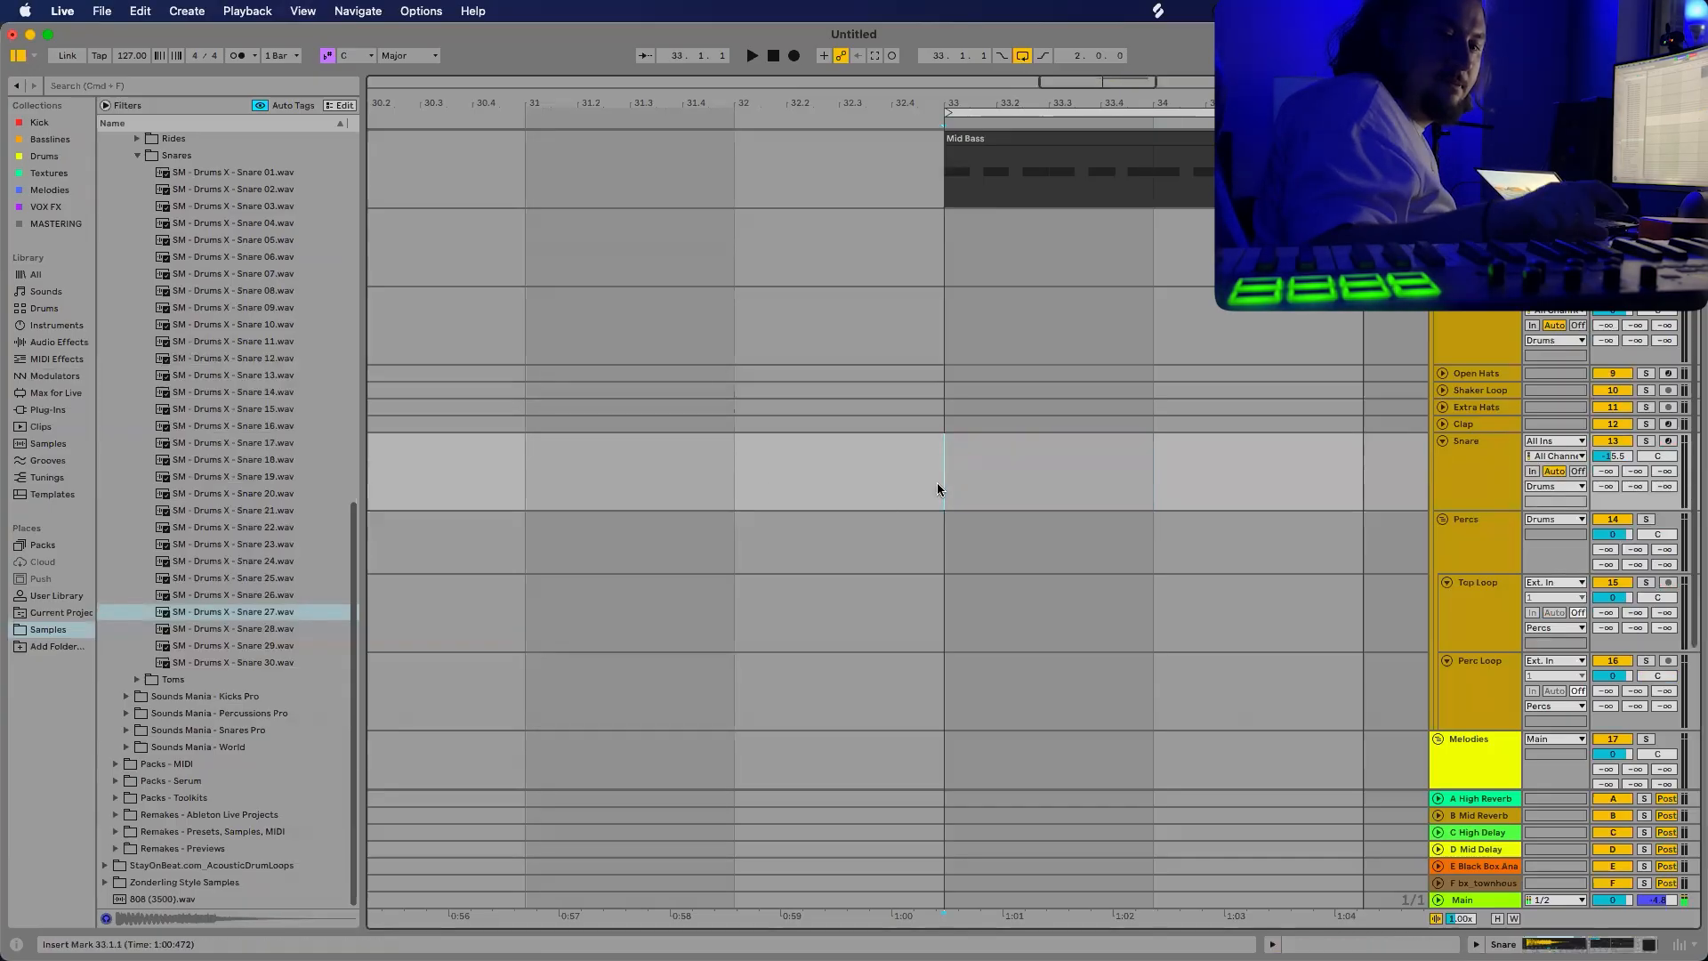
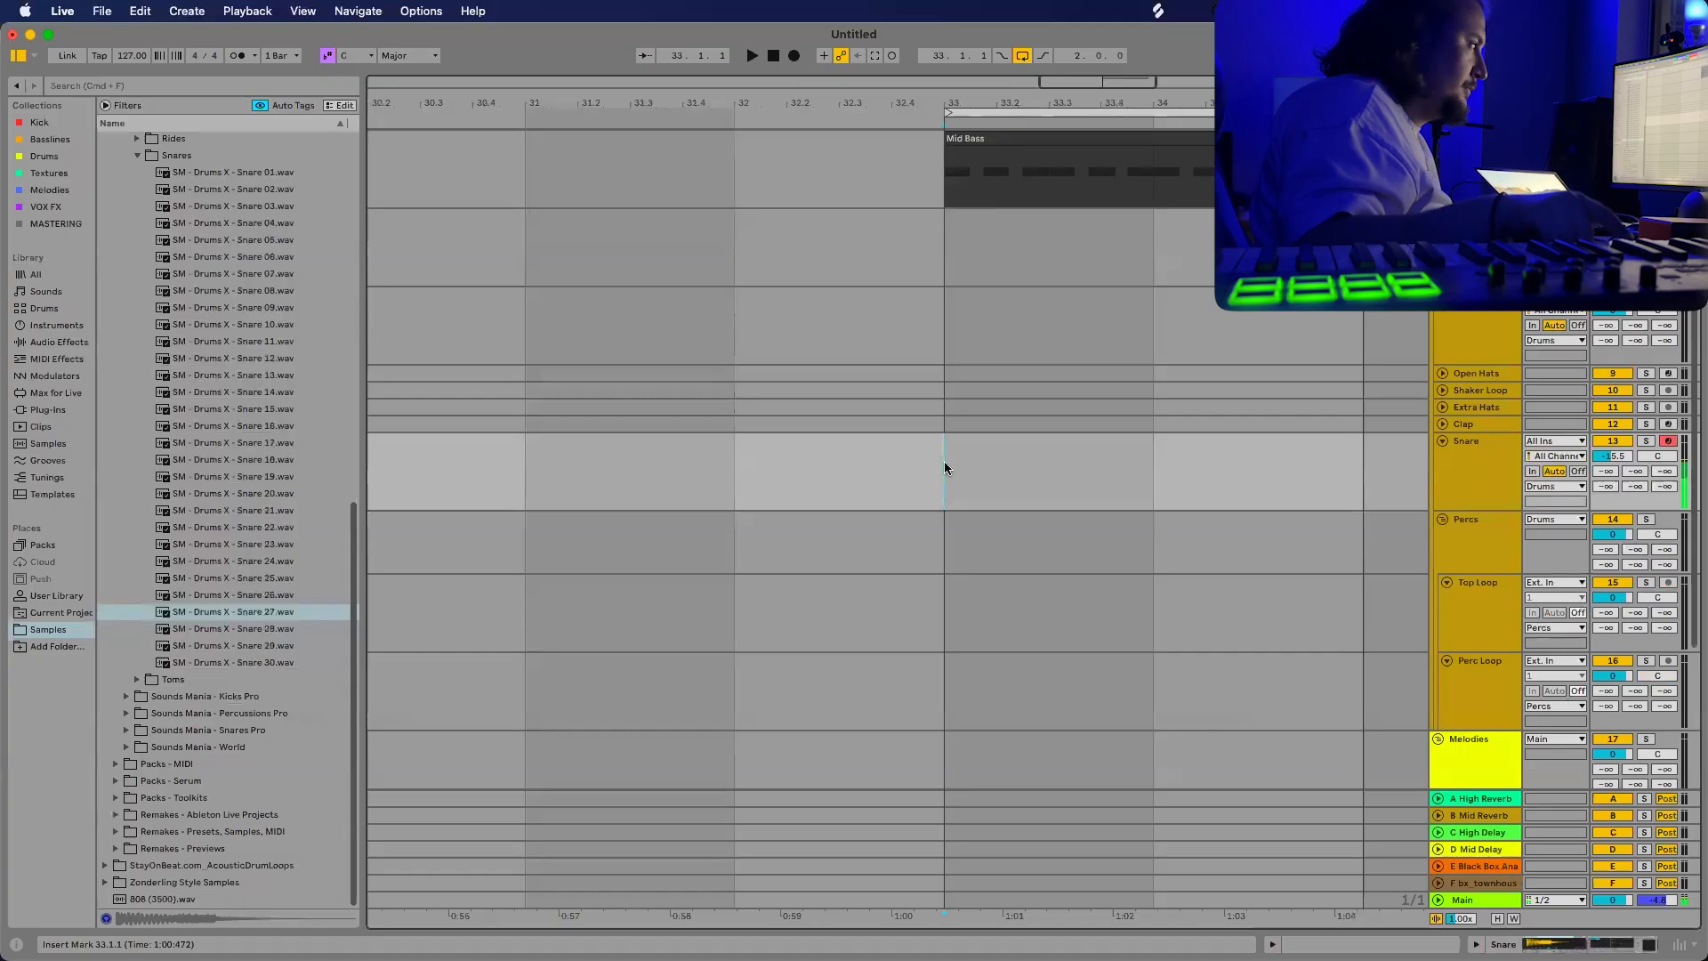
drag(944, 466, 1214, 465)
key(super+shift+m)
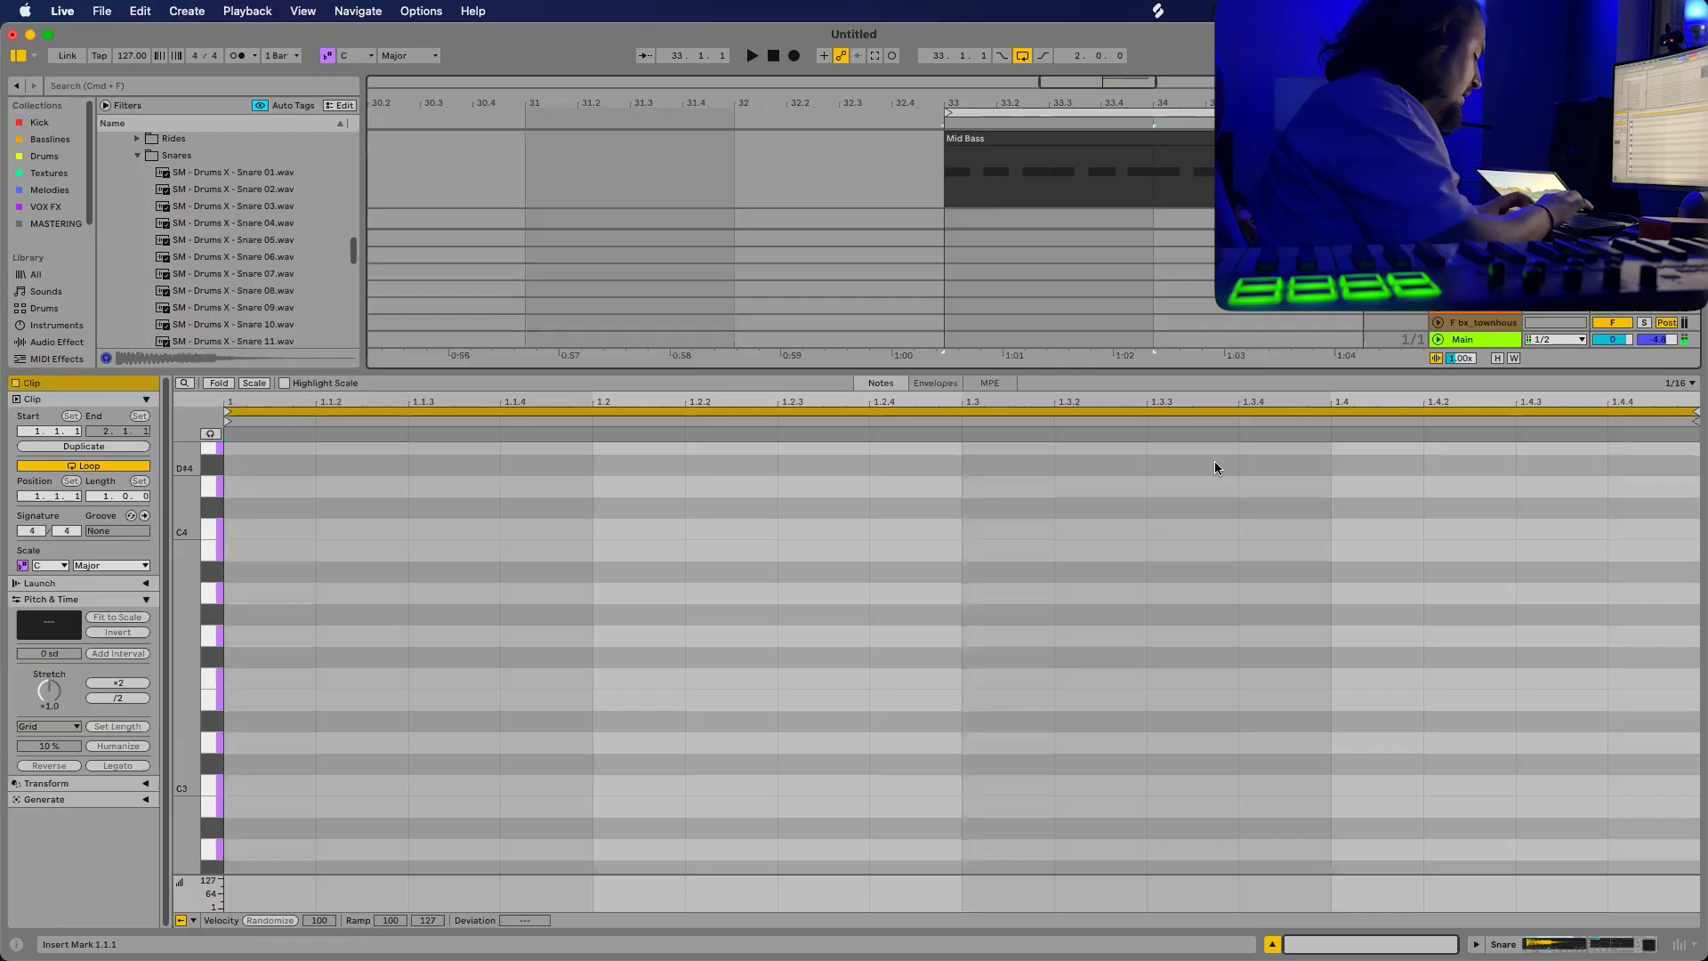
key(super+alt+l)
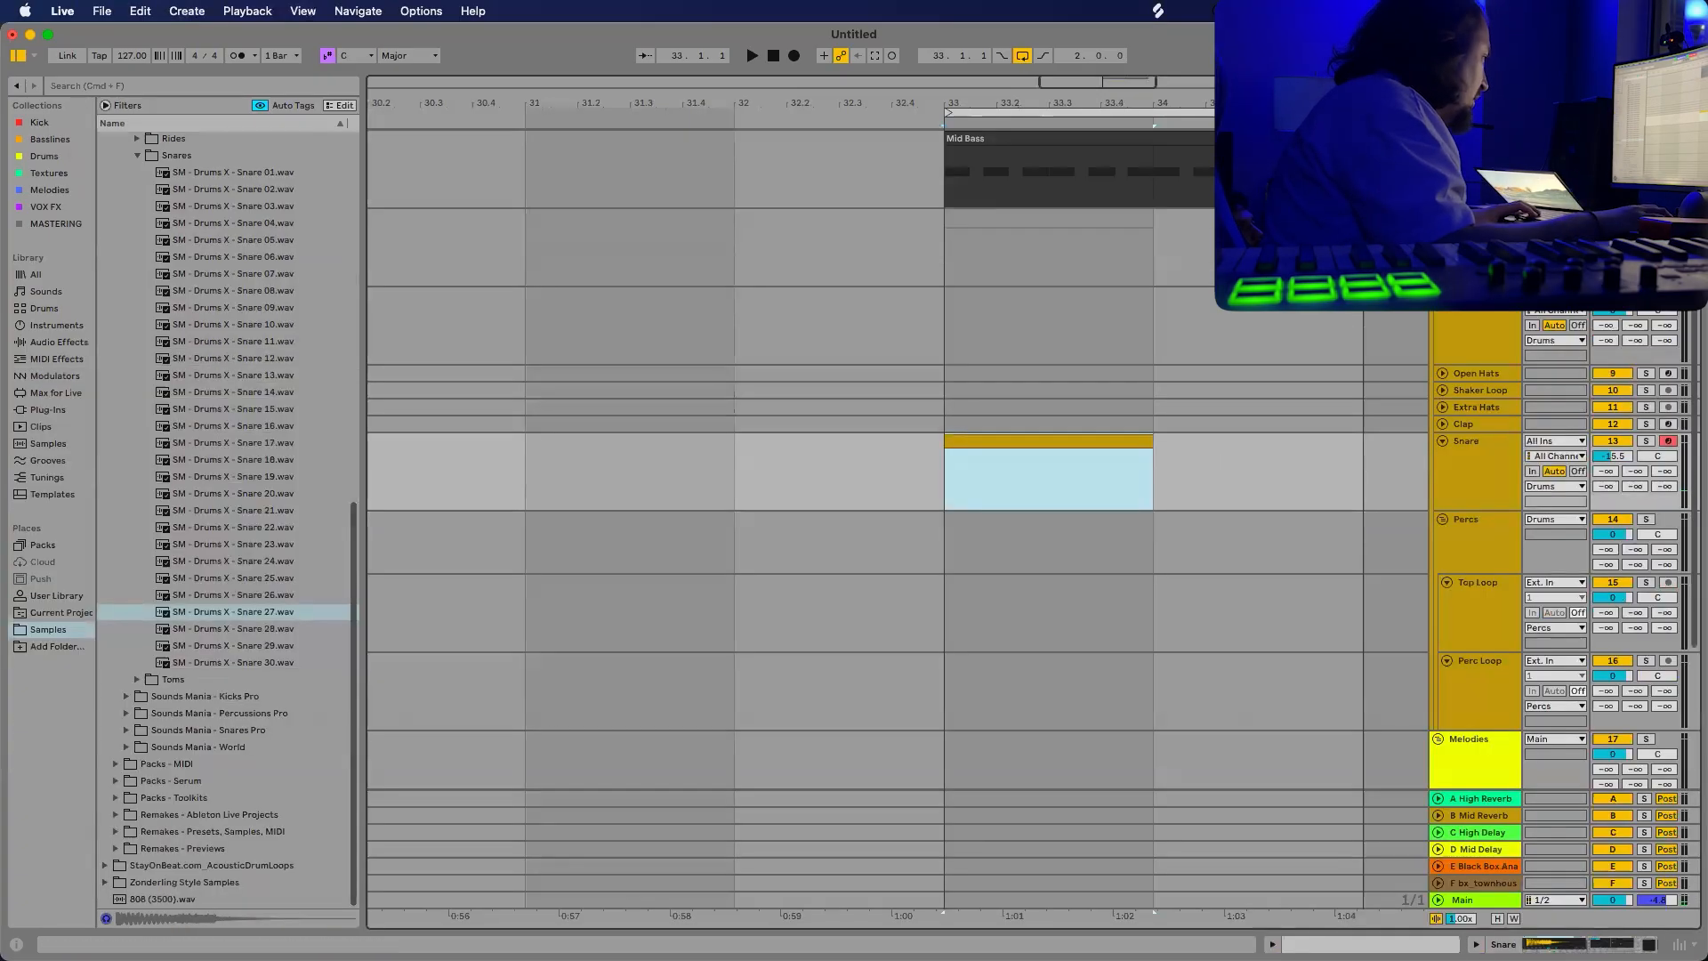
click(230, 613)
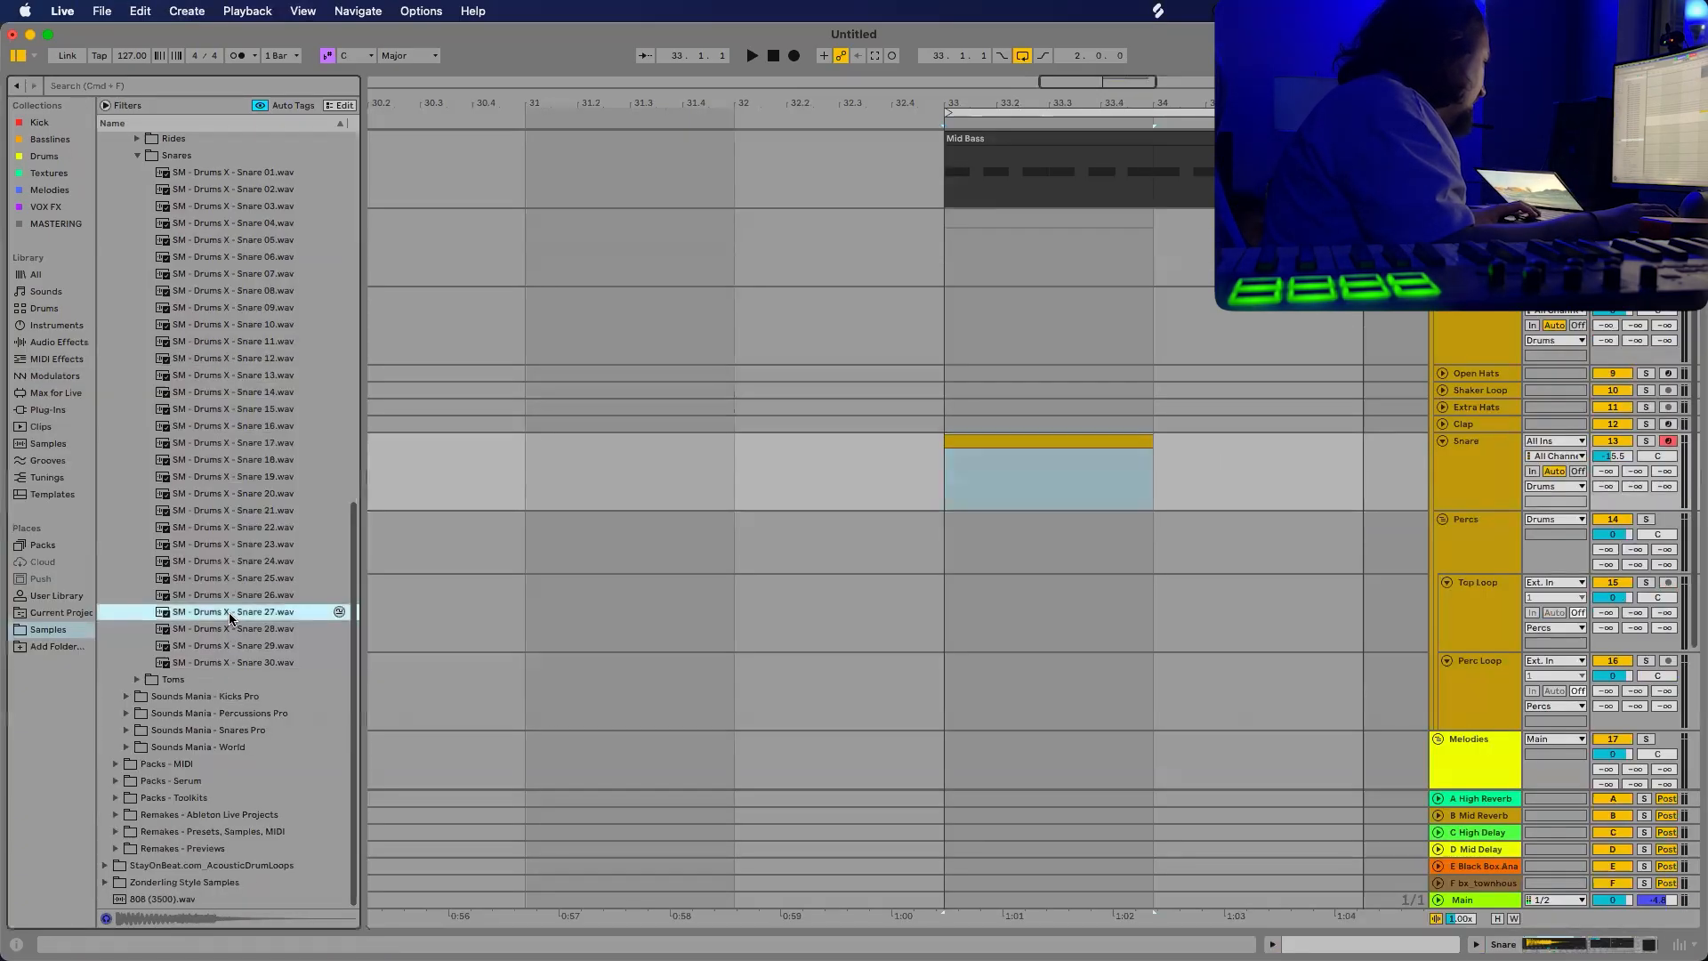
click(1126, 441)
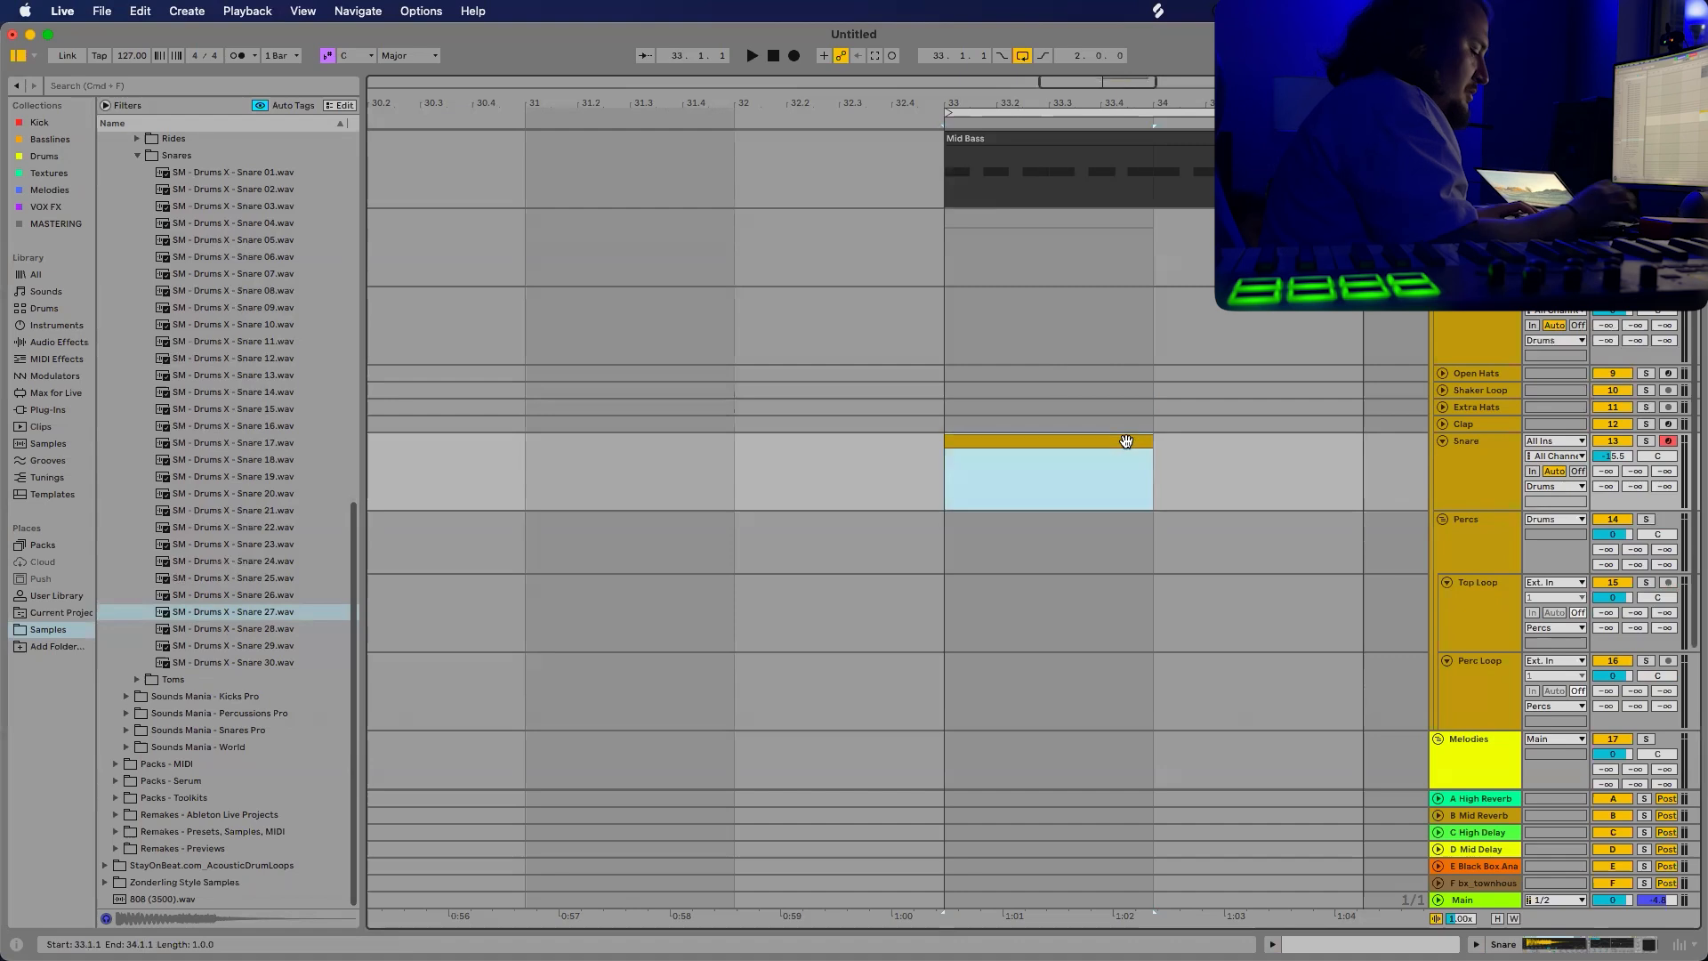
key(Delete)
Turn off arrangement looping, record a snare pattern on the Snare track from bar 33, and trim the clip to end at bar 35.
click(953, 462)
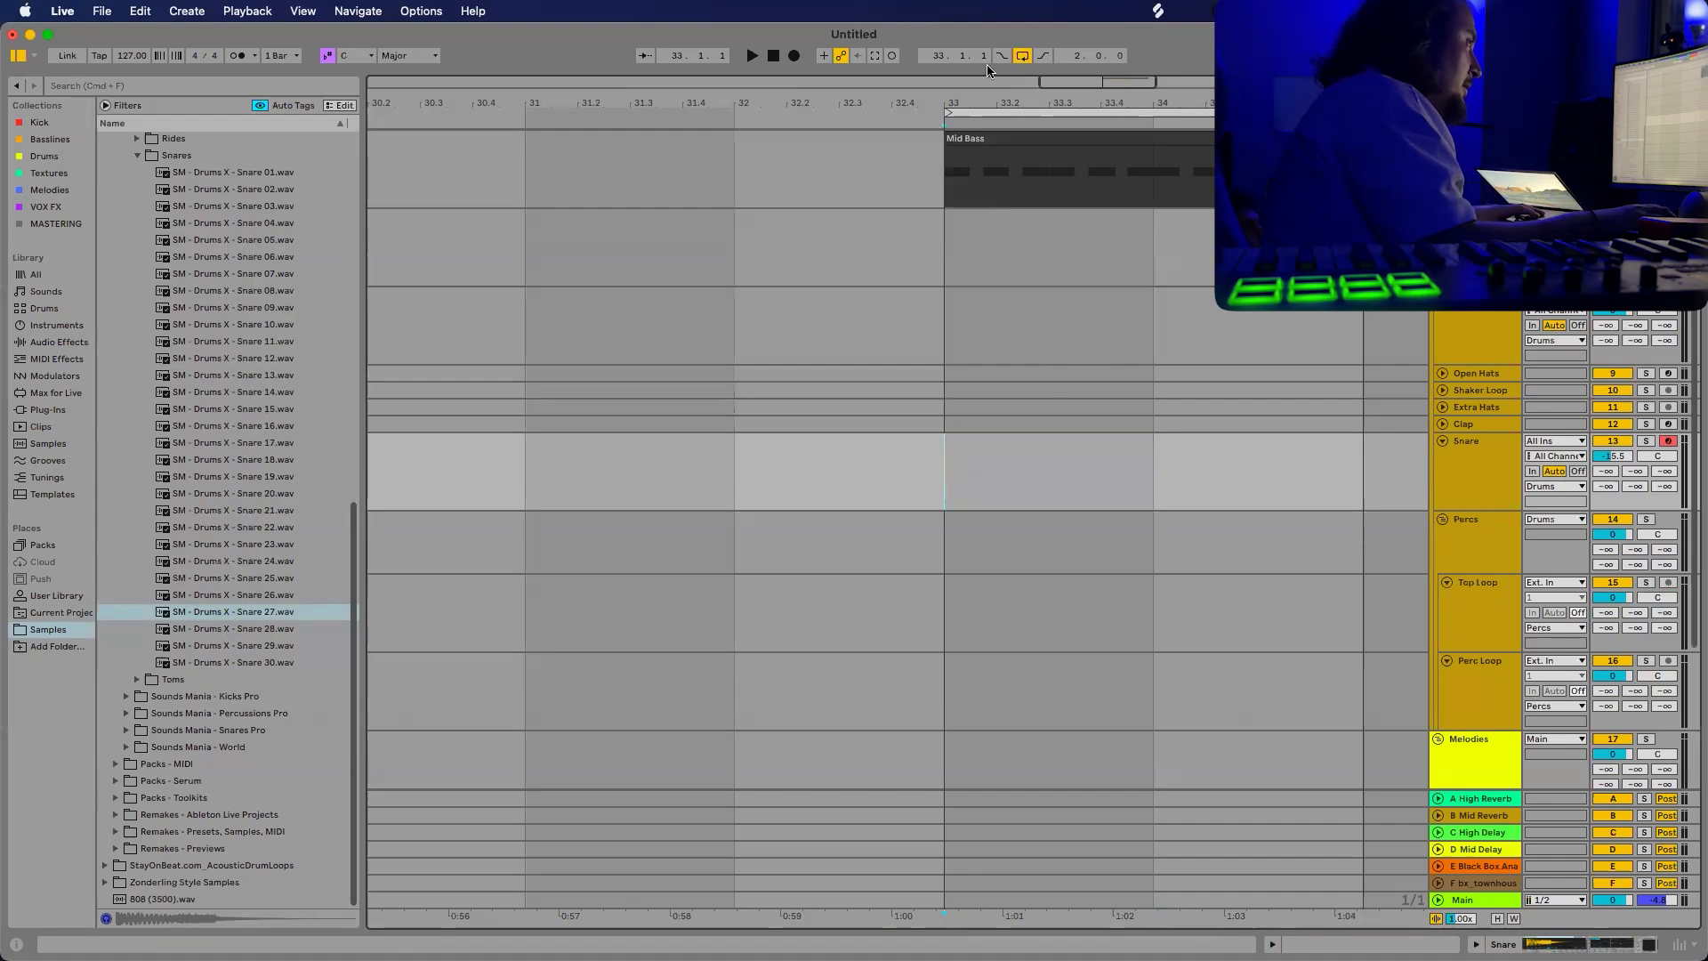
key(F9)
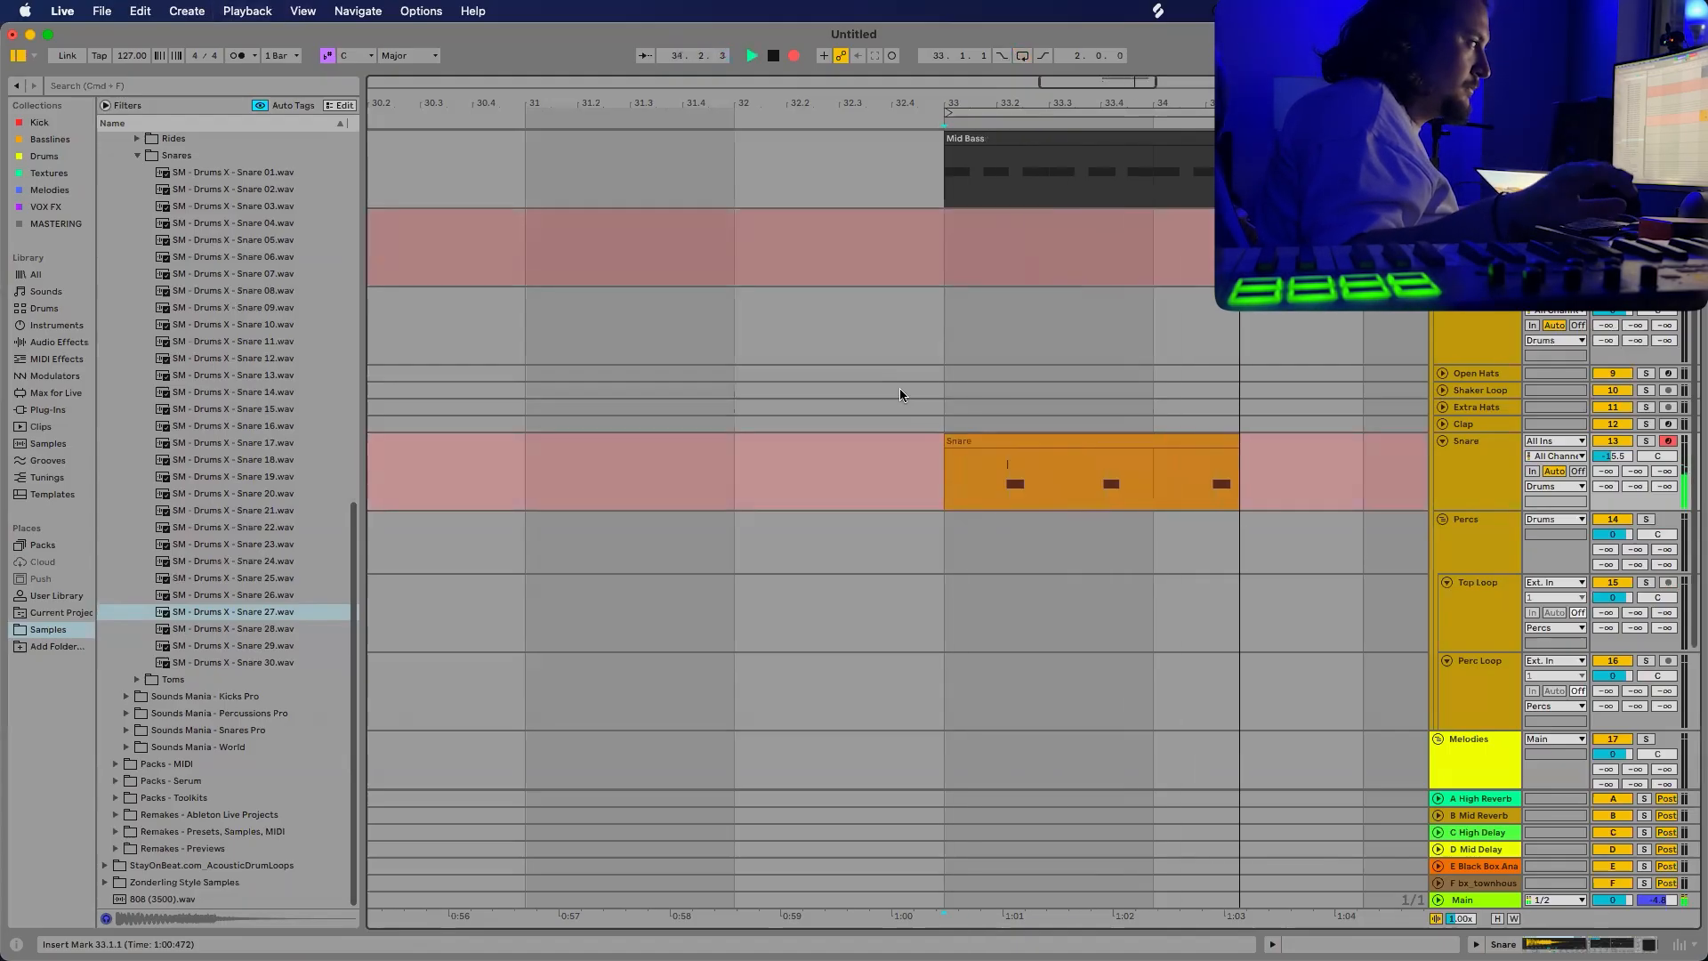
key(space)
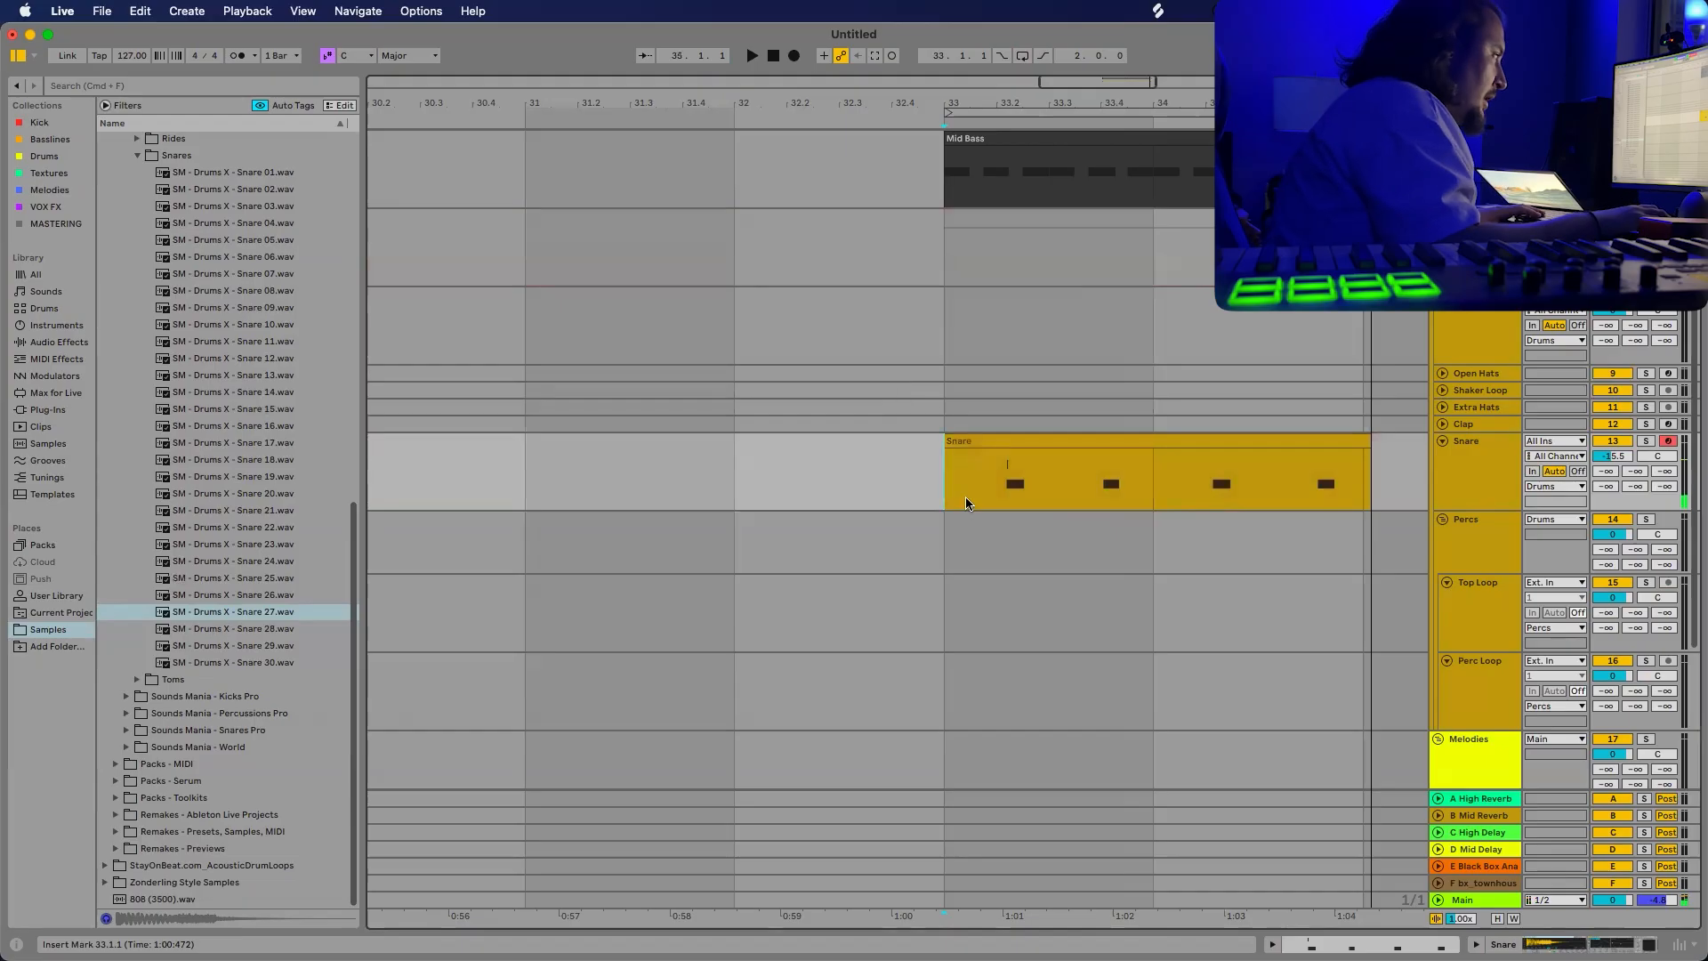
click(1369, 442)
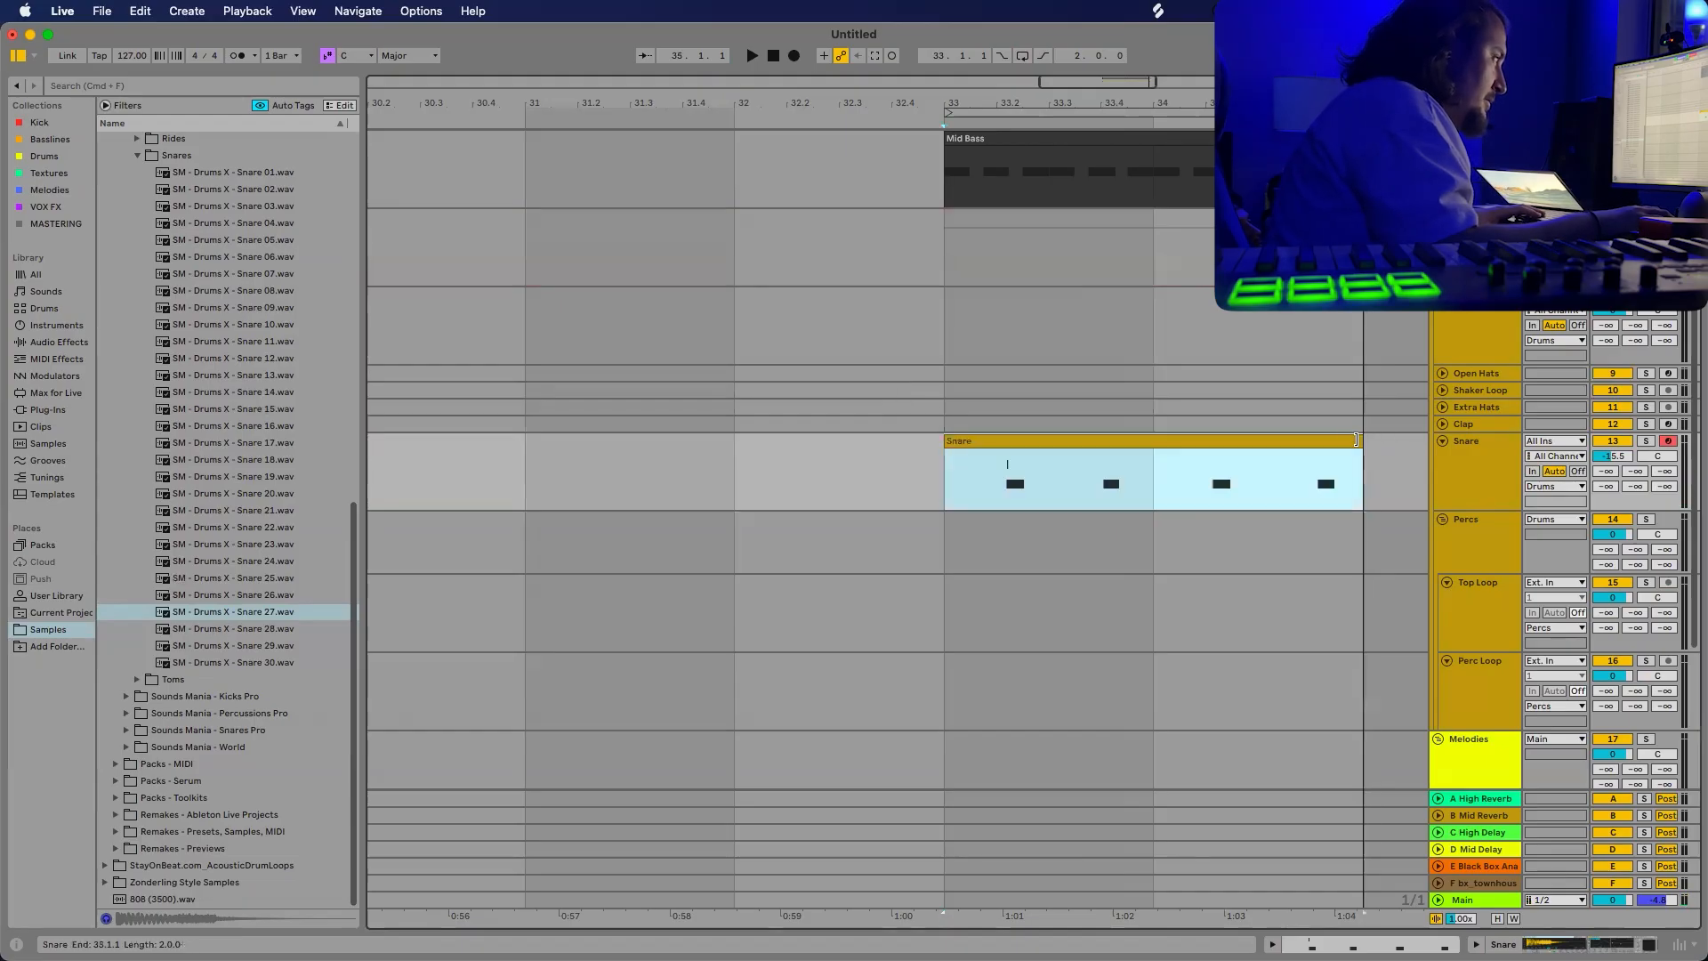
Delete the stray D3 note from the recorded Snare clip and quantize the remaining C3 notes.
double_click(1305, 445)
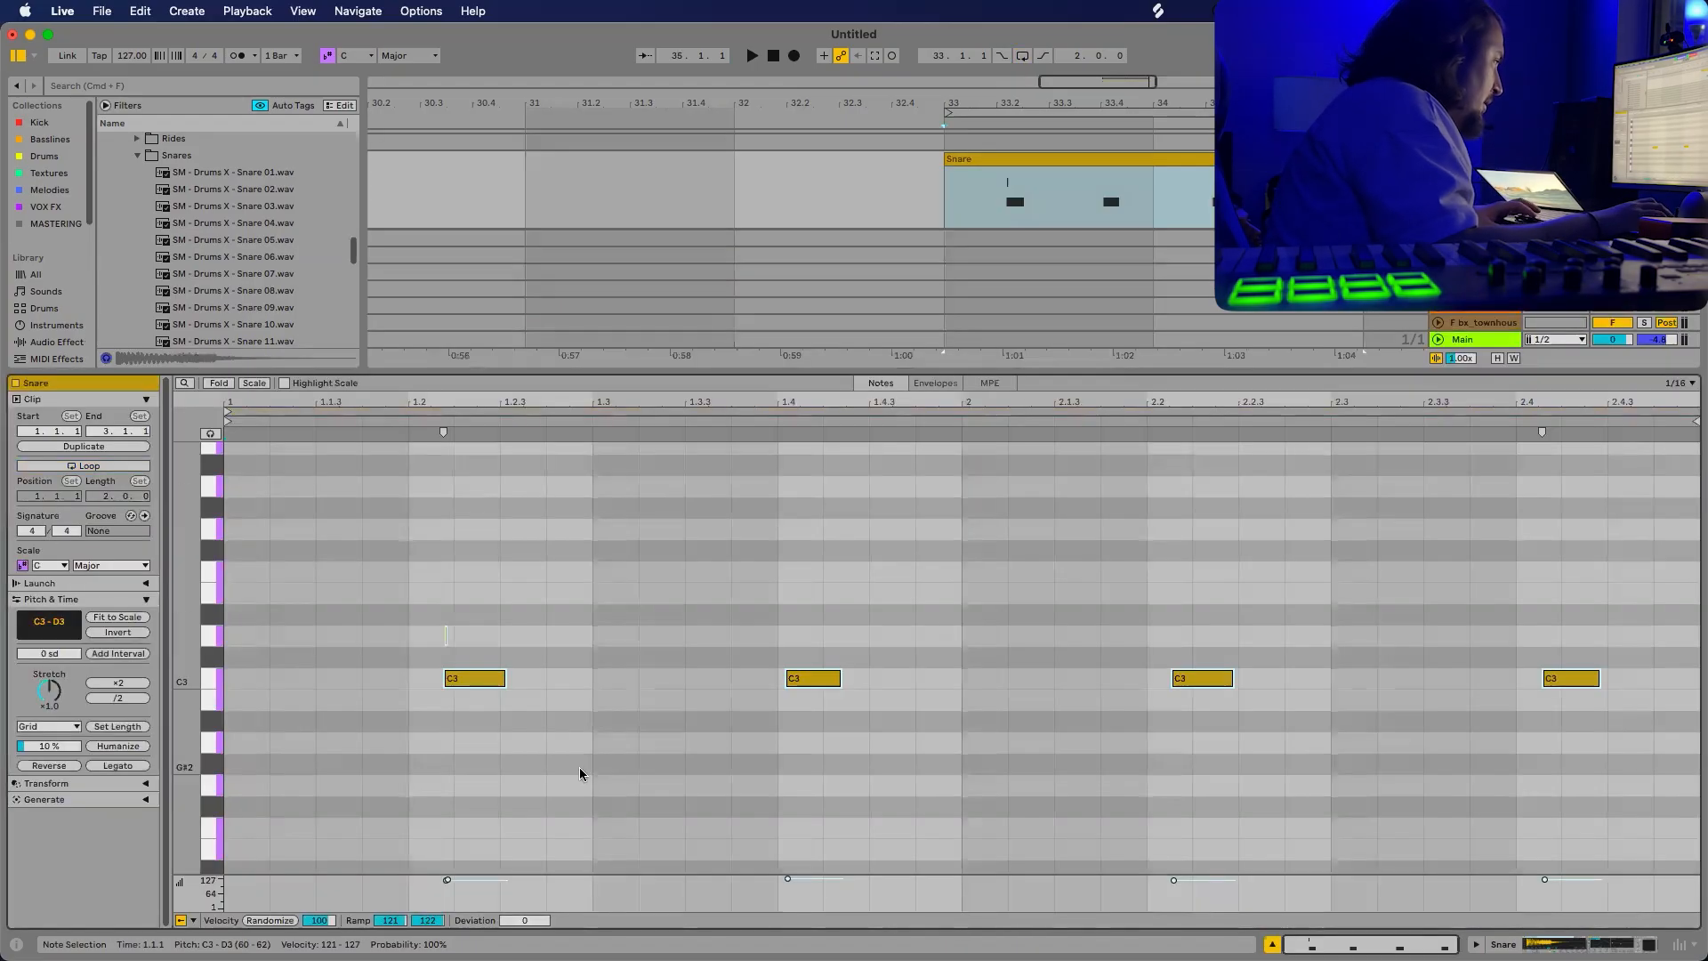
drag(374, 627, 412, 628)
key(Delete)
drag(323, 713, 1697, 634)
key(super+u)
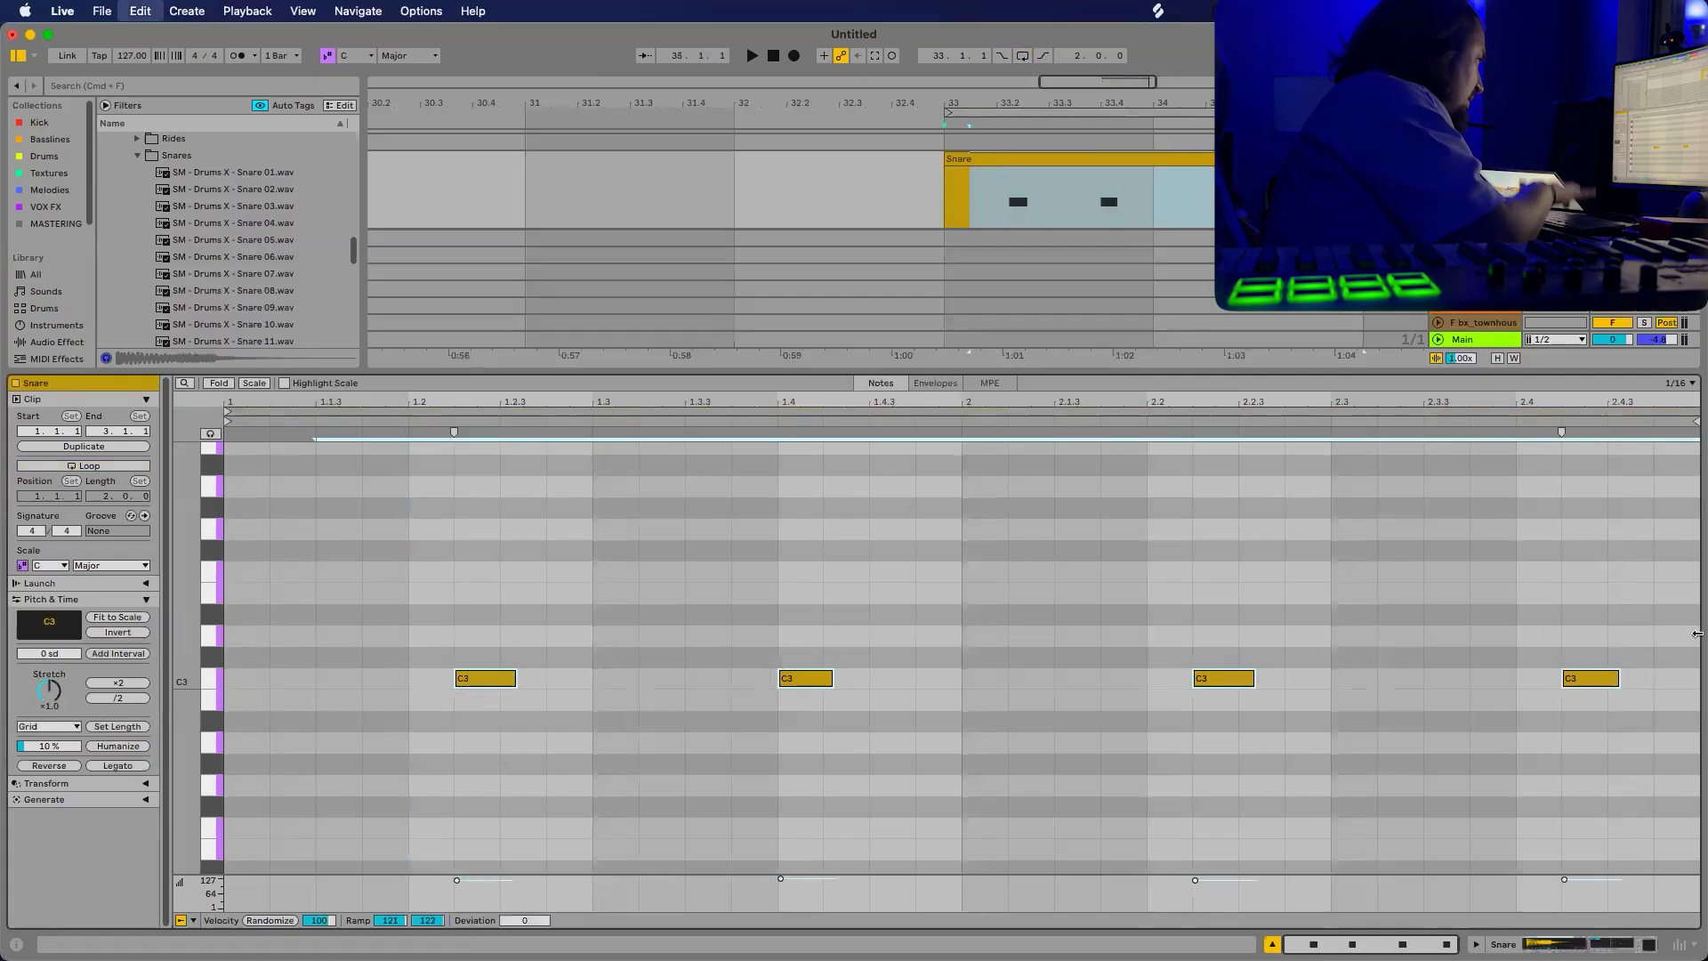
Move the last two snare notes earlier so they start on beats 2.2 and 2.4.
click(1366, 725)
drag(1103, 730, 1699, 638)
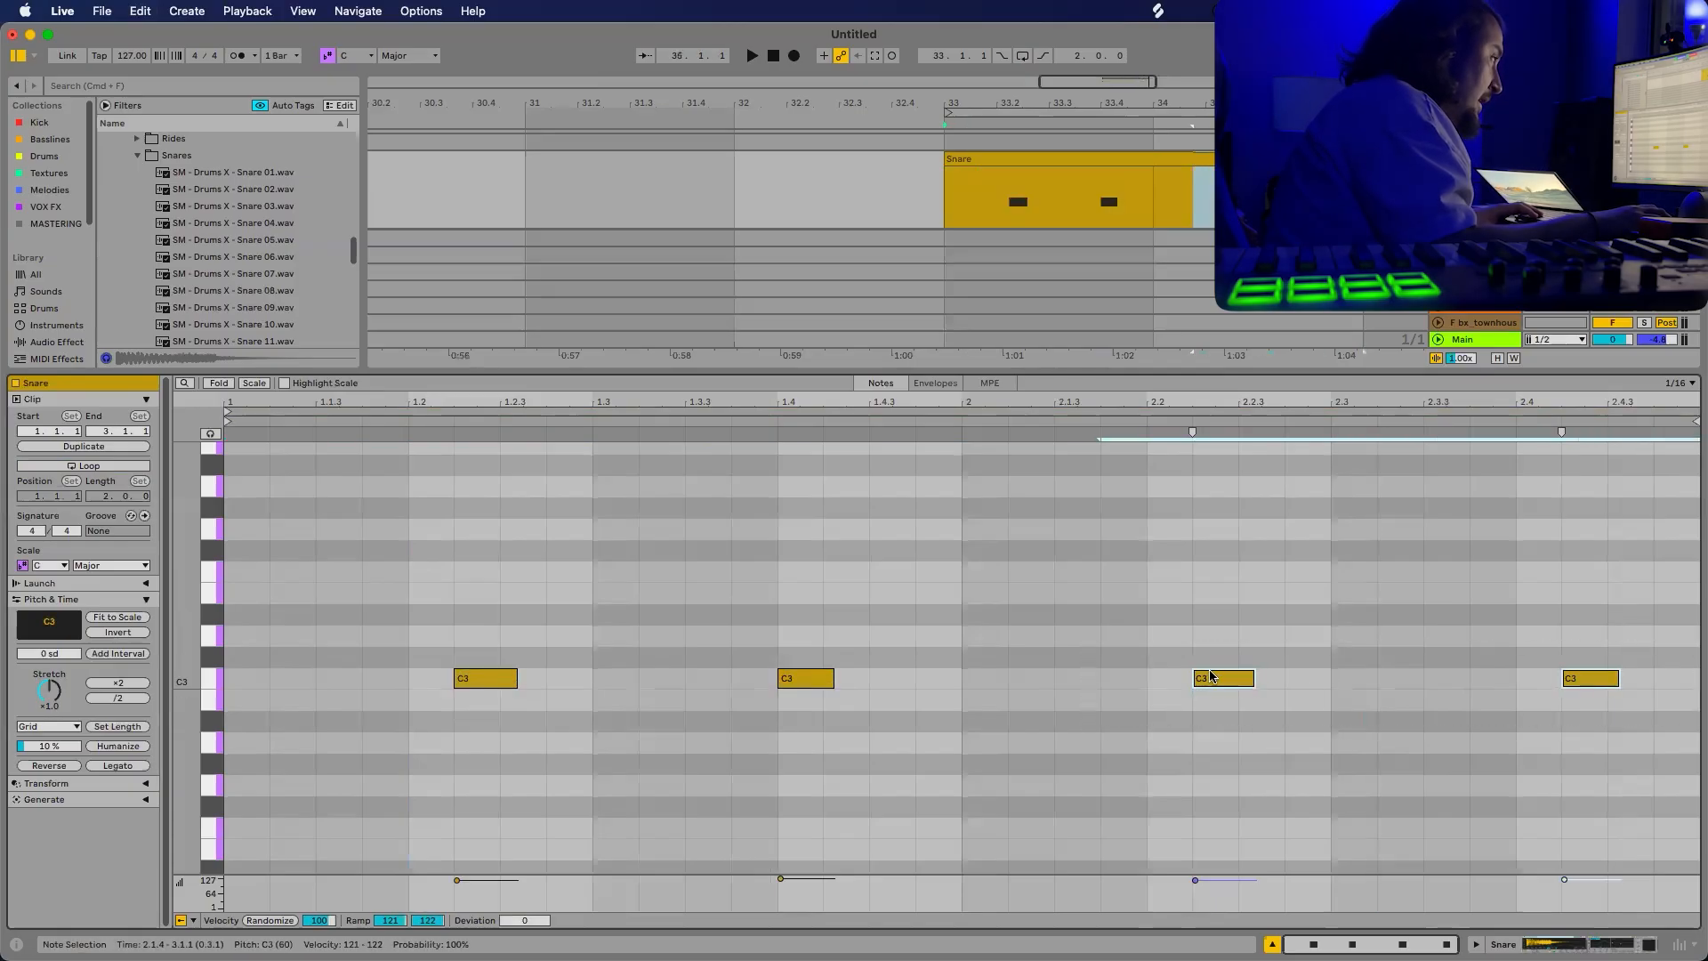
click(1210, 677)
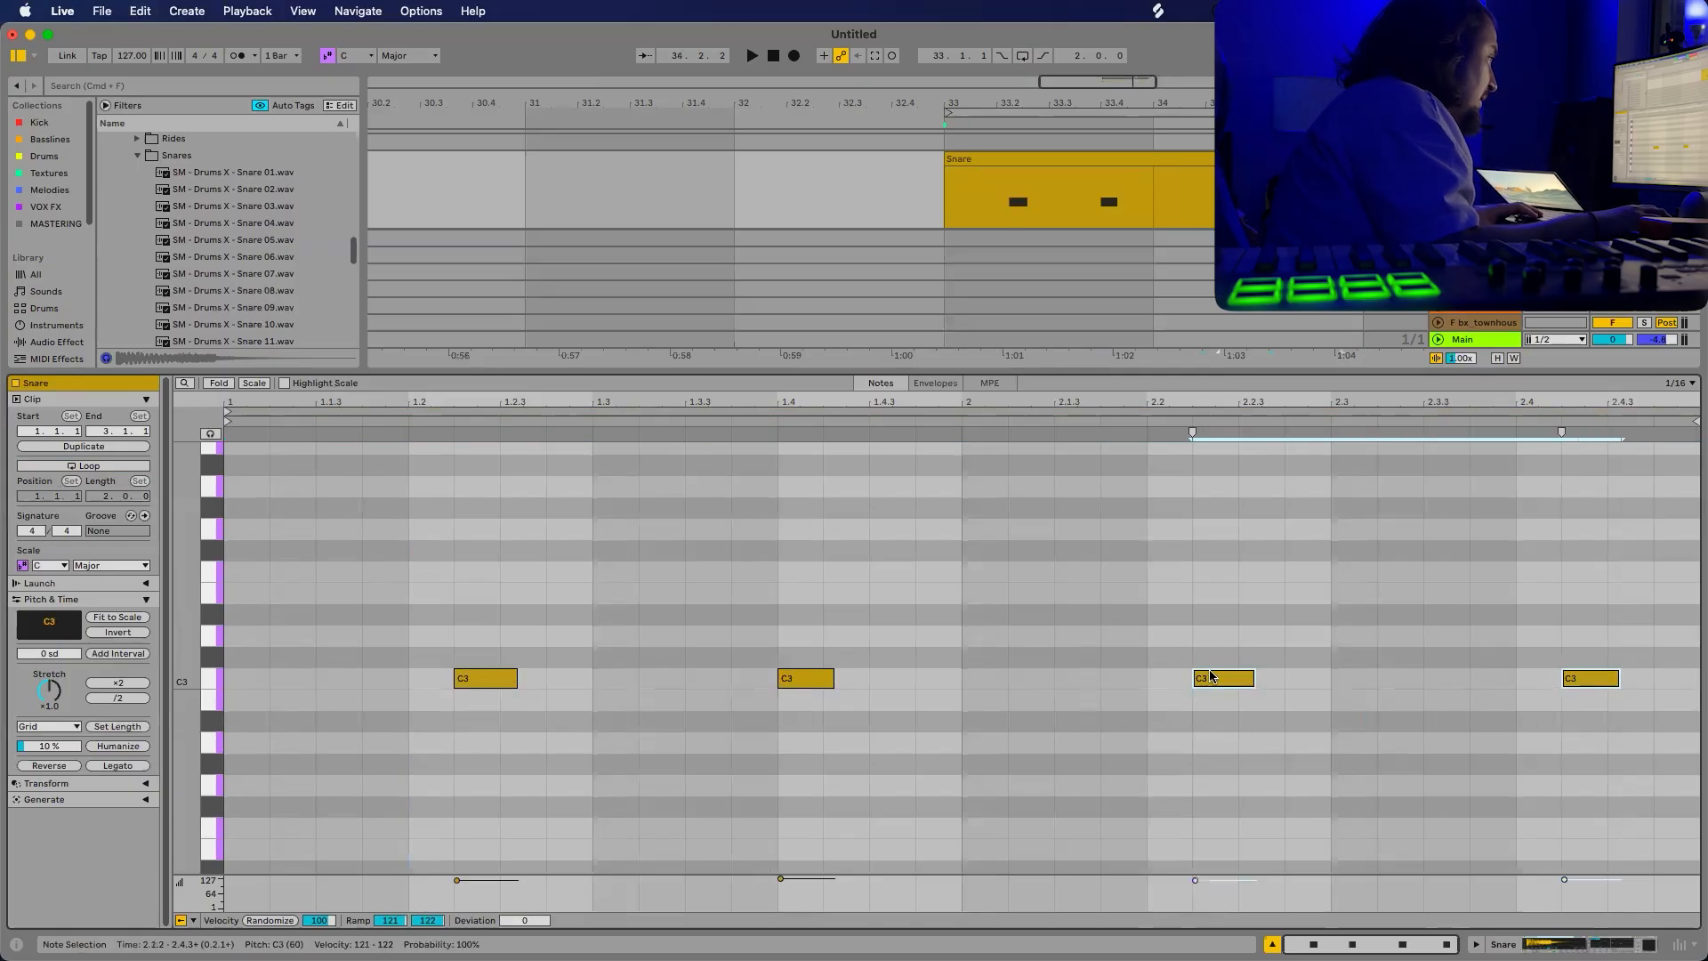
drag(1210, 677, 1173, 671)
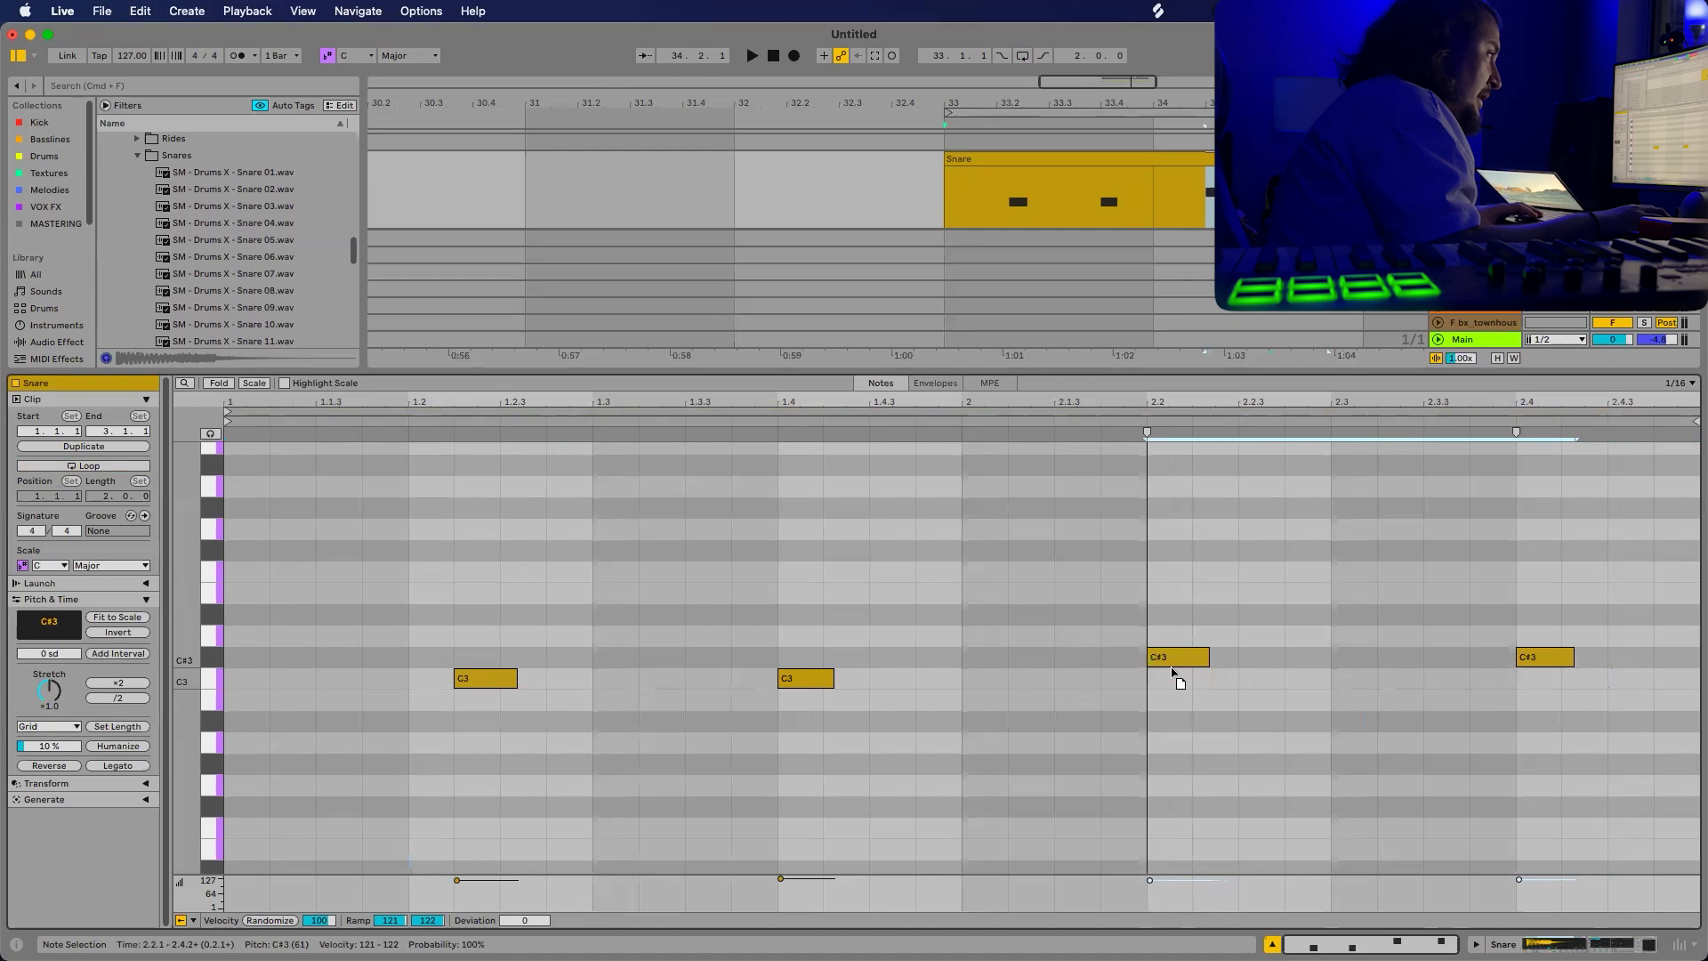
click(1163, 472)
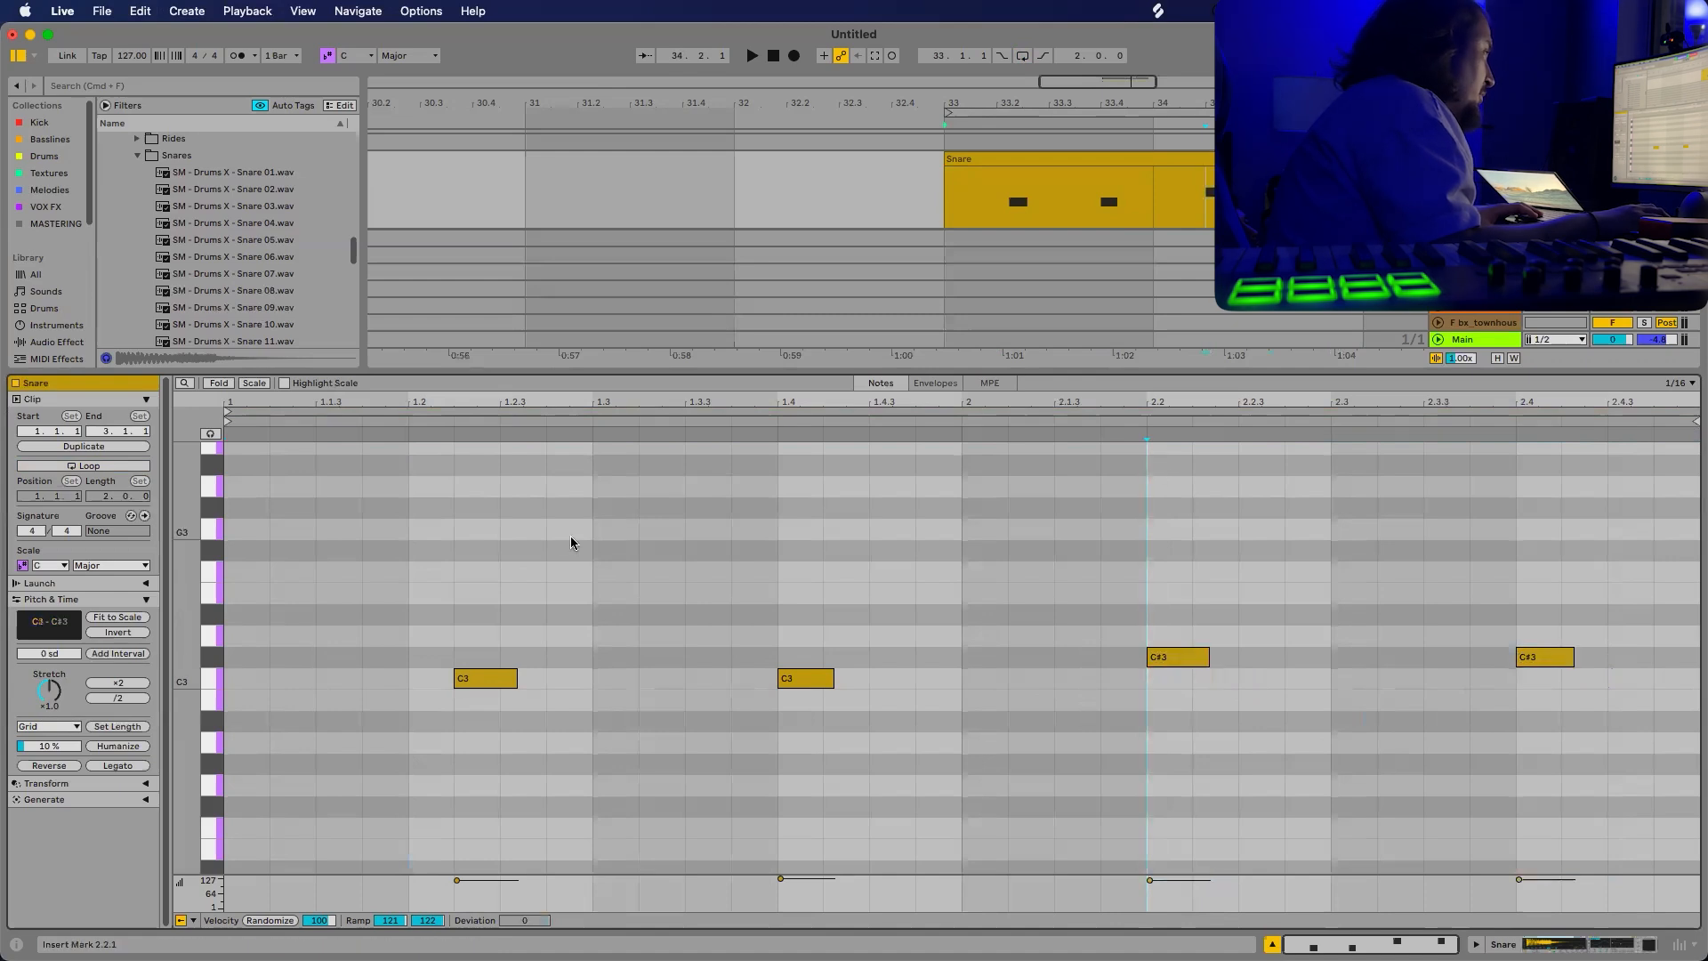
Align the first note to 1.2, put all four snare notes on C3, and extend each to a full beat.
drag(465, 679, 591, 678)
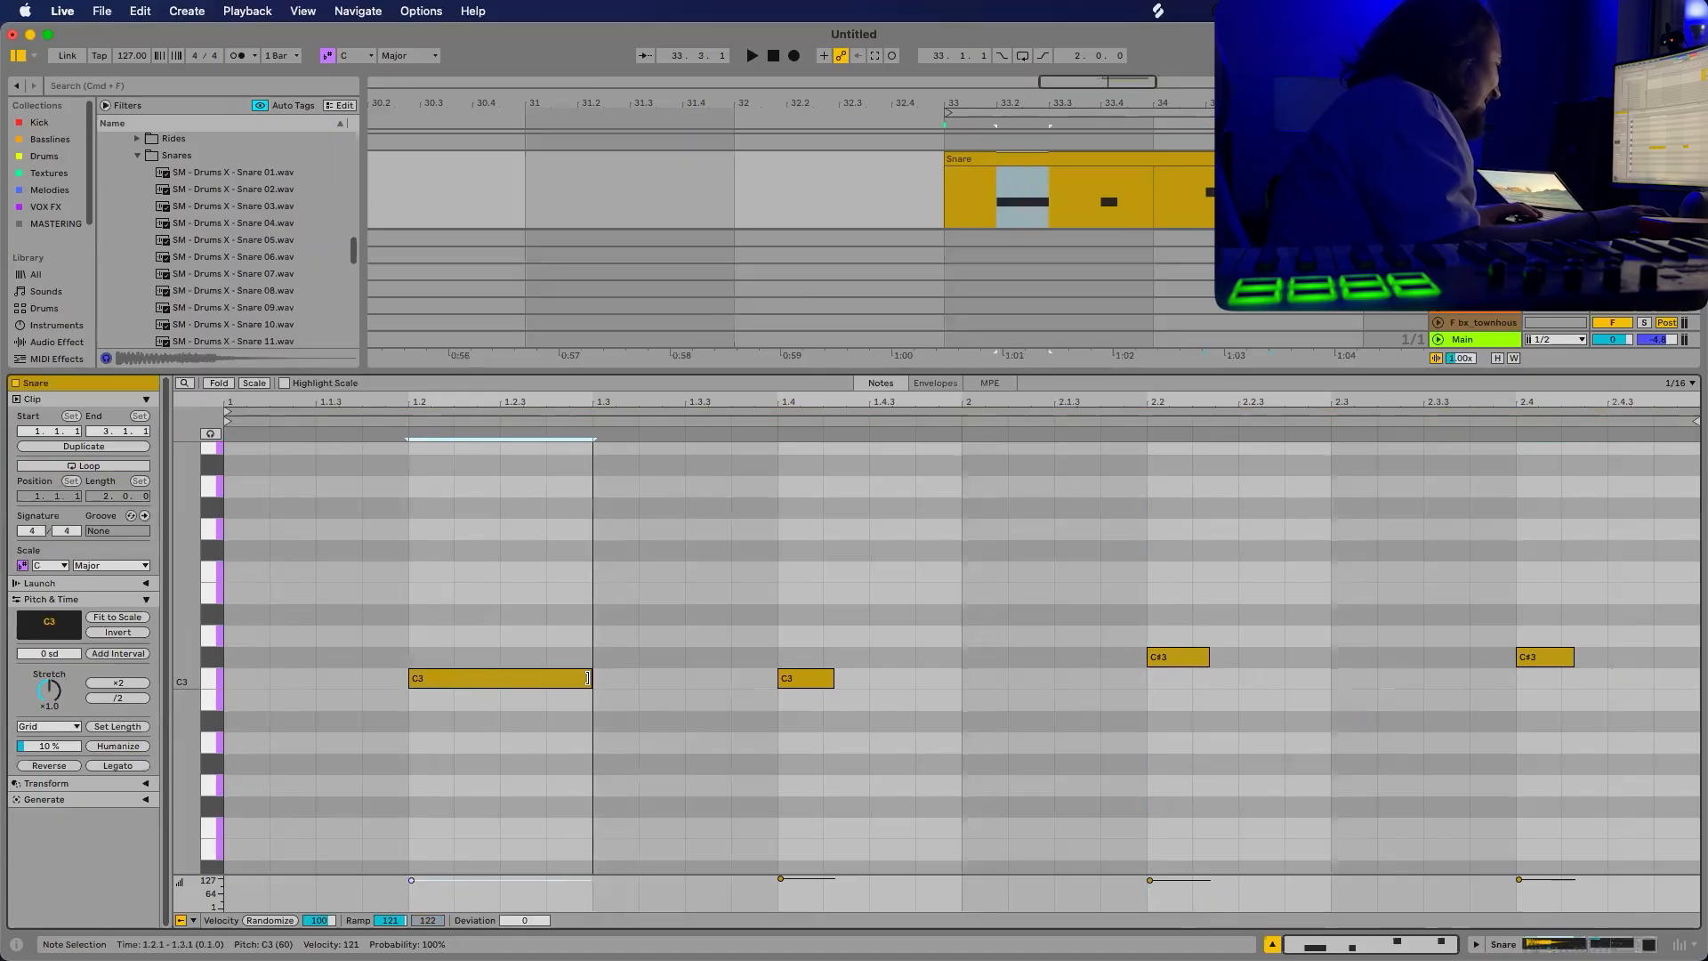
drag(833, 678, 961, 678)
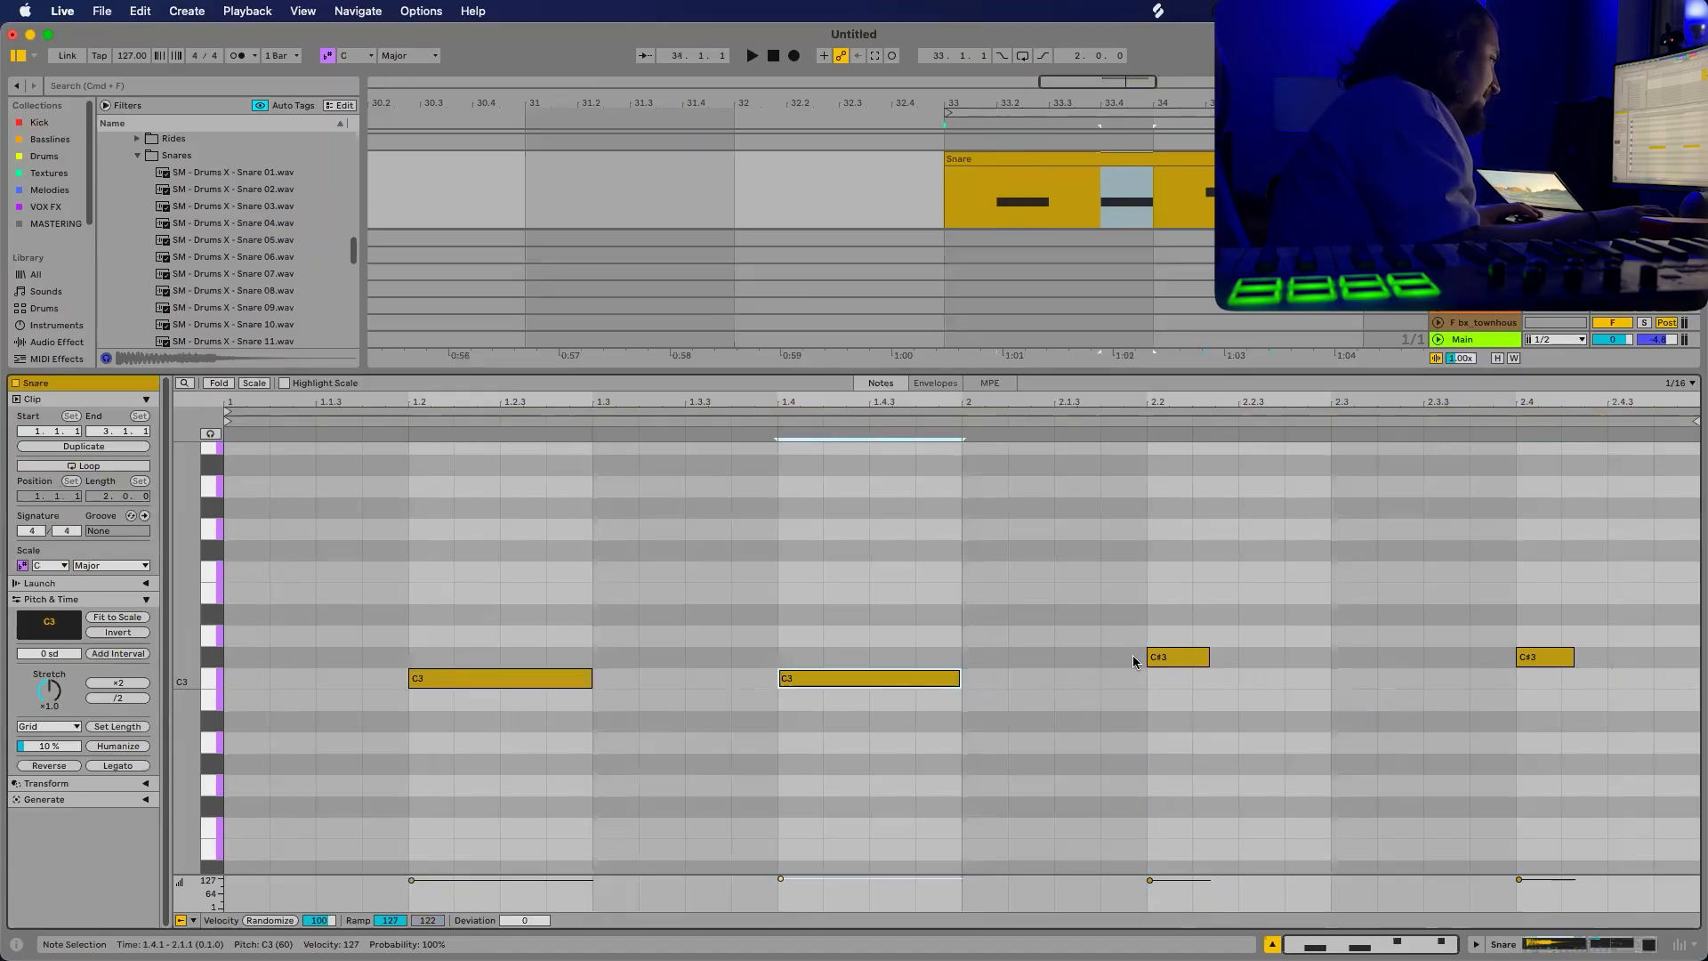
drag(1186, 661, 1331, 679)
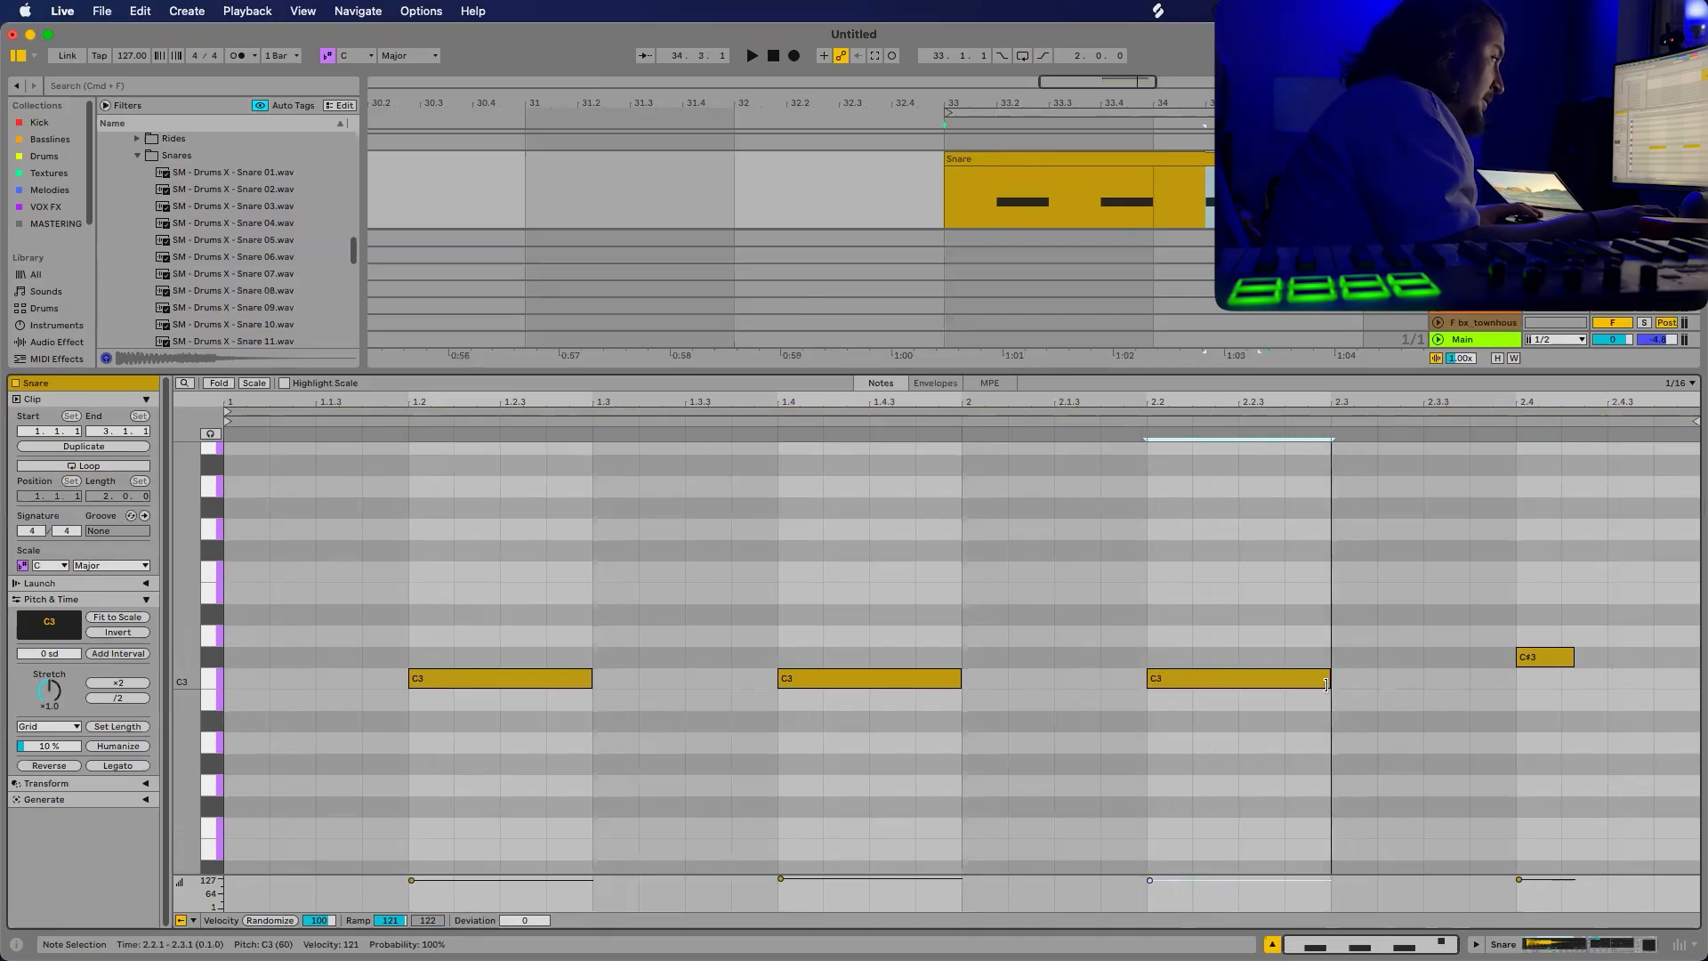
drag(1555, 663, 1682, 682)
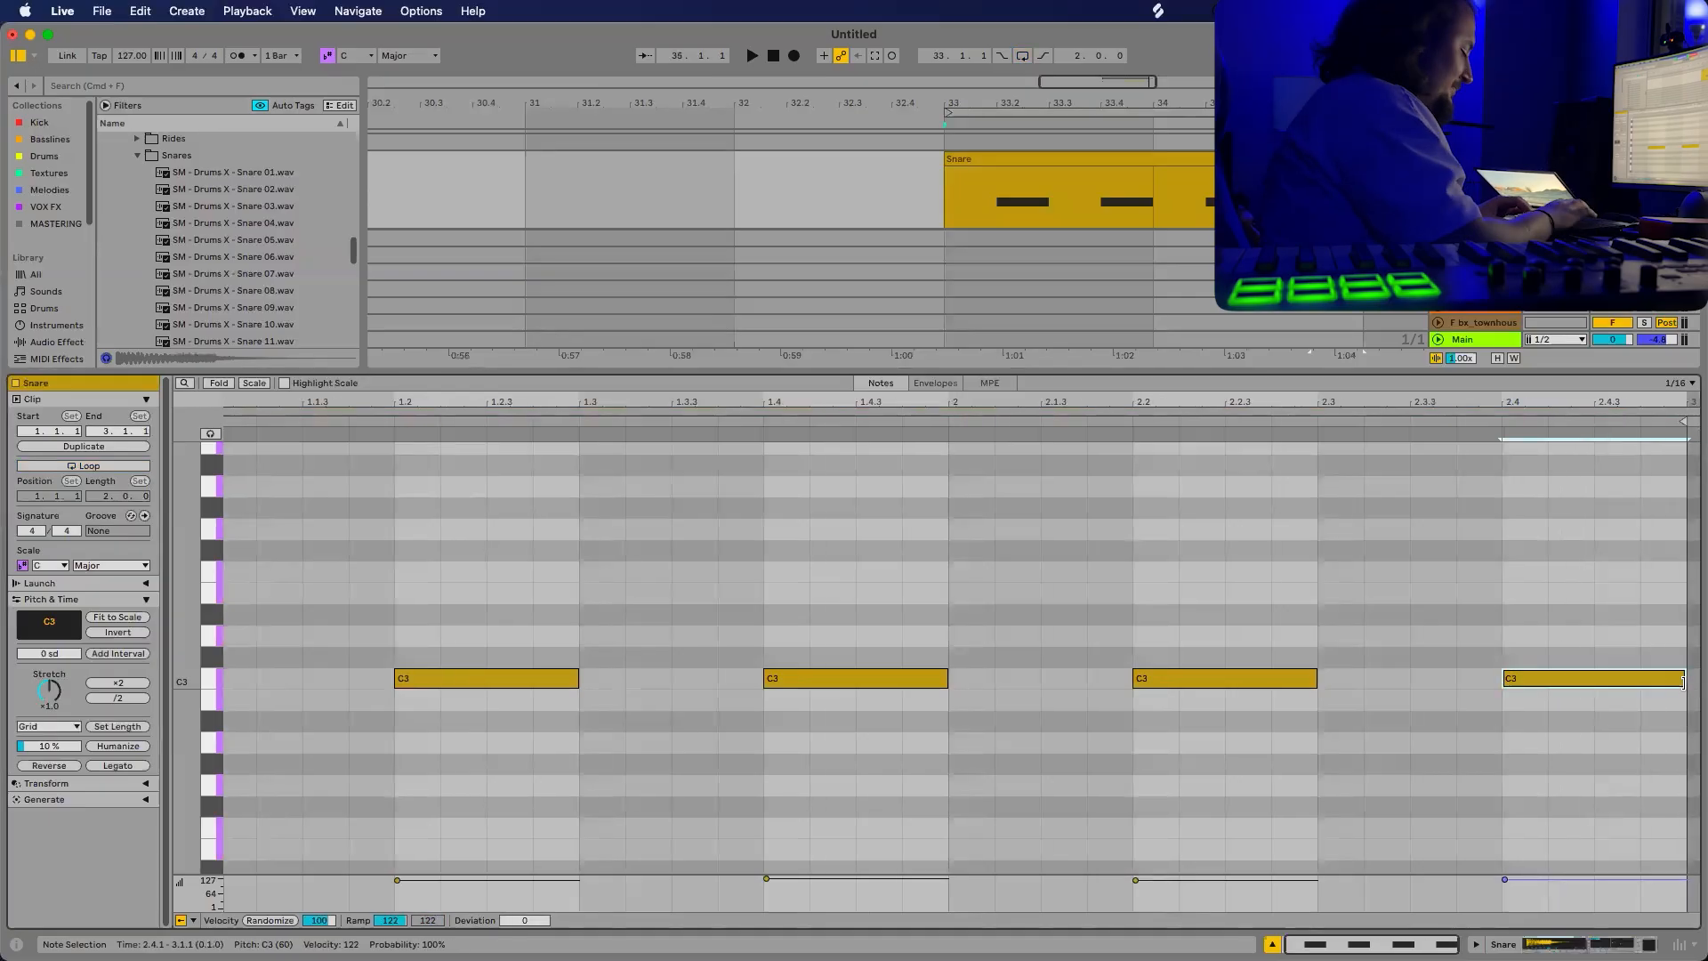
Hide the note editor, duplicate the two-bar Snare clip to bar 35 during playback, and lower the Snare track volume to -17.5 dB.
key(alt+super+l)
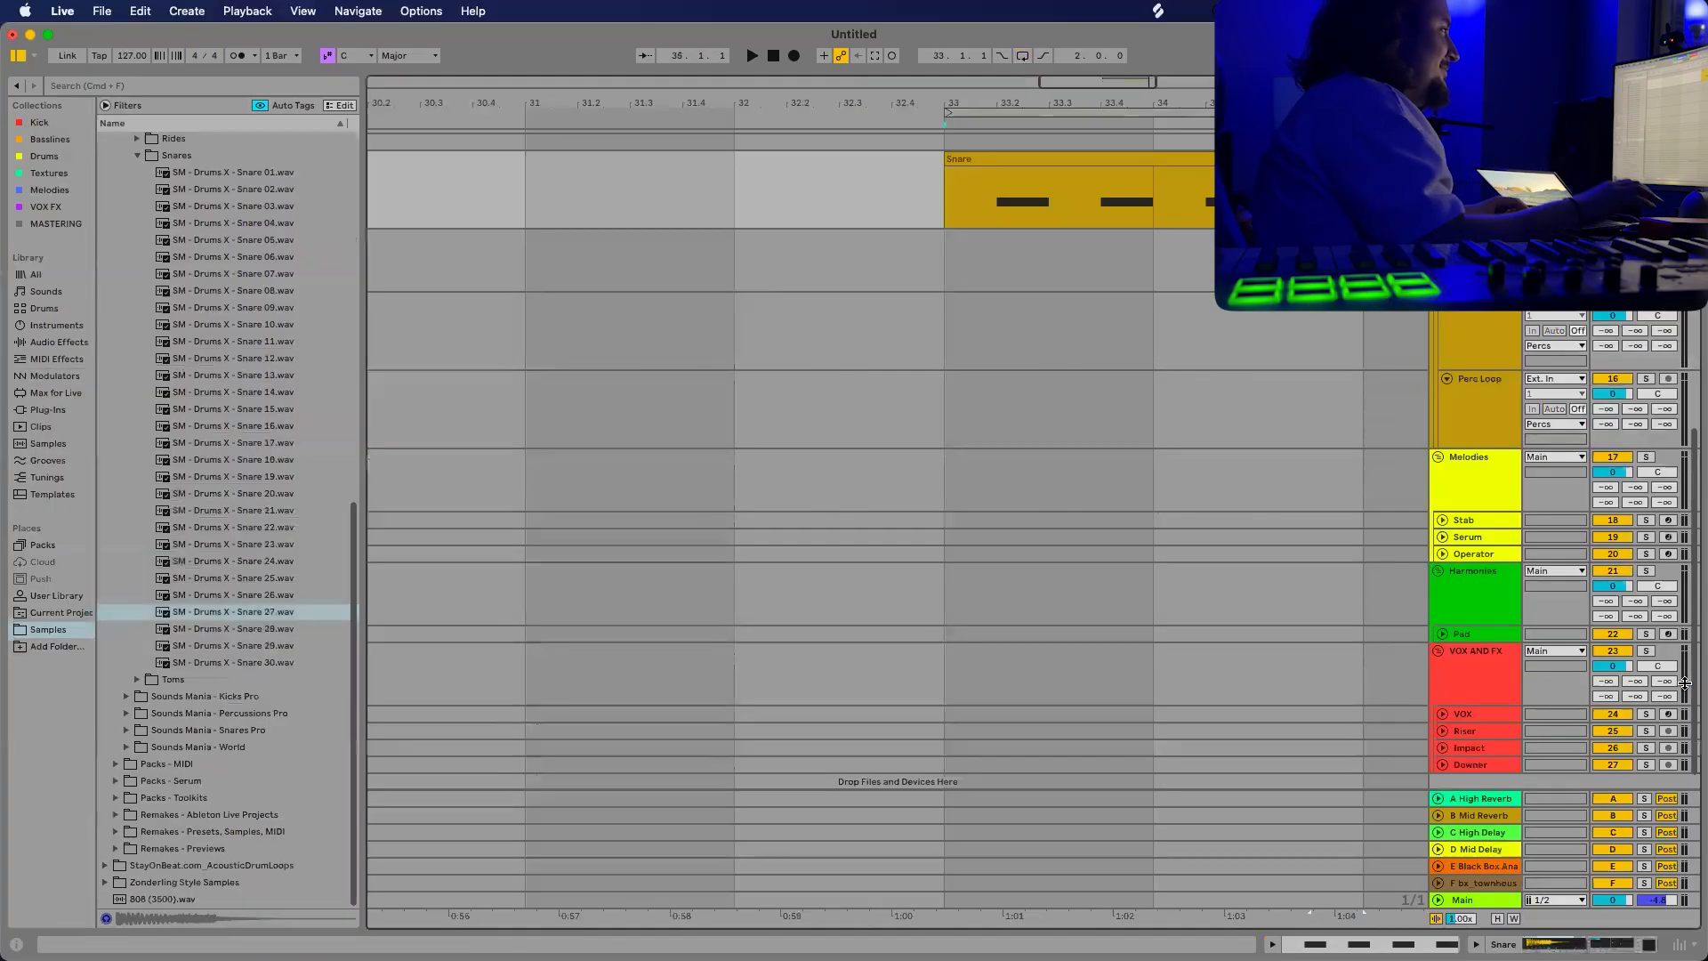
click(944, 202)
scroll(944, 202, down, 5)
key(space)
scroll(970, 205, up, 4)
click(1022, 338)
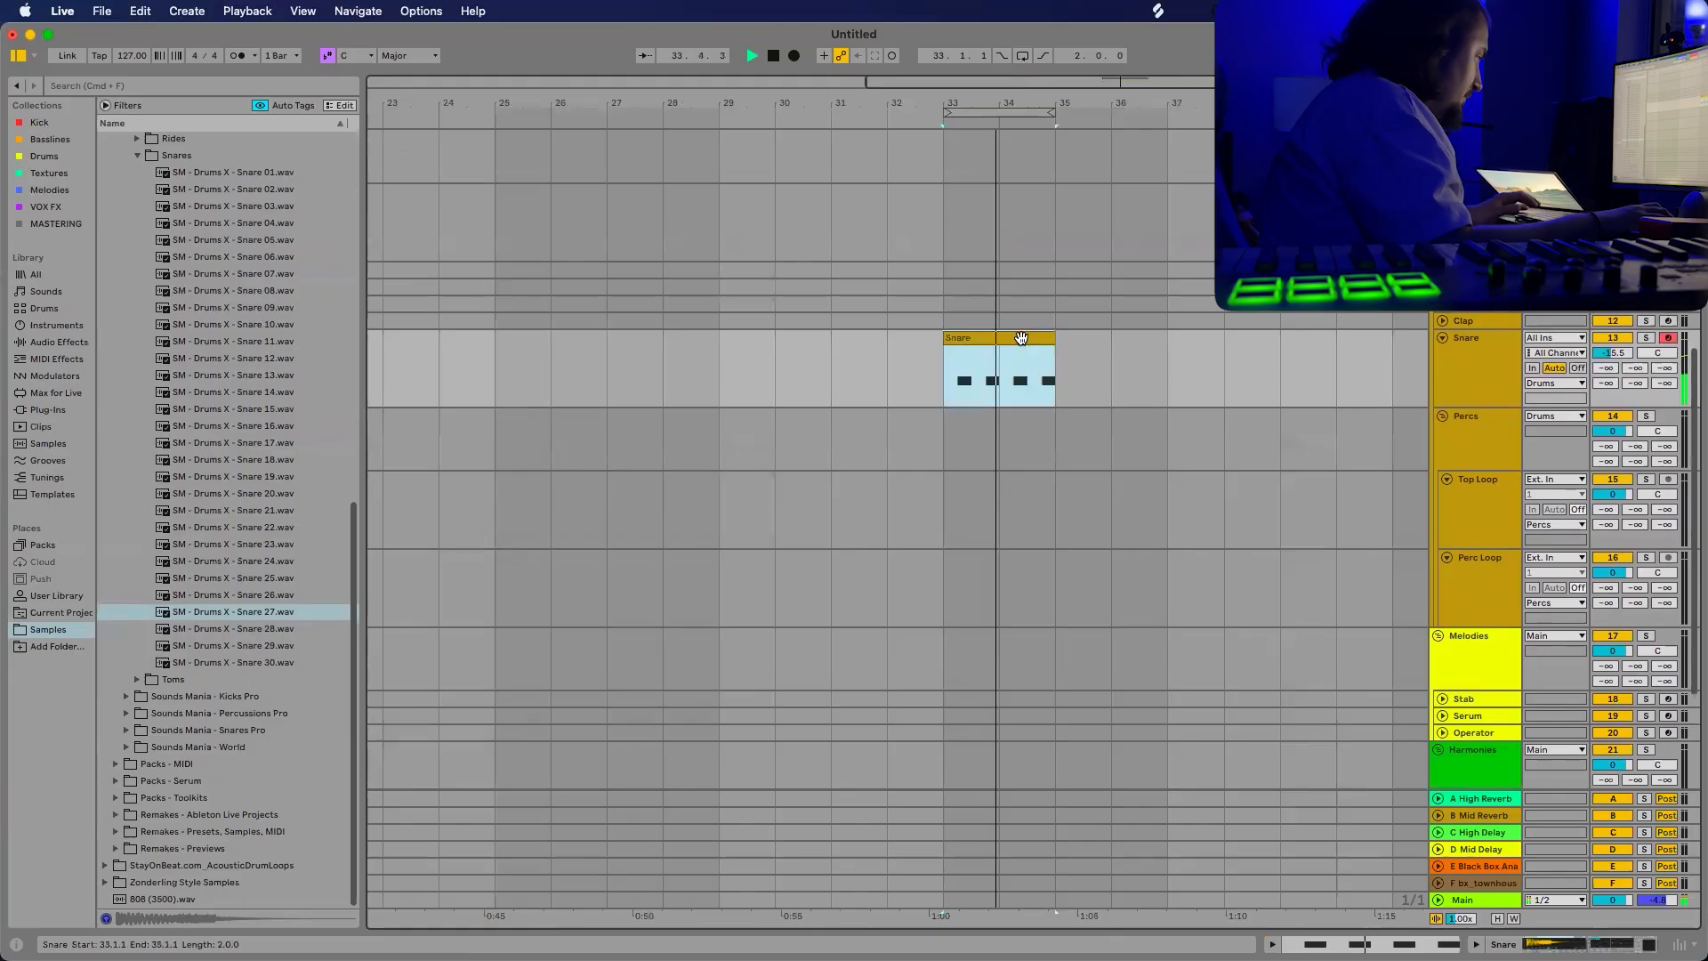
key(super+d)
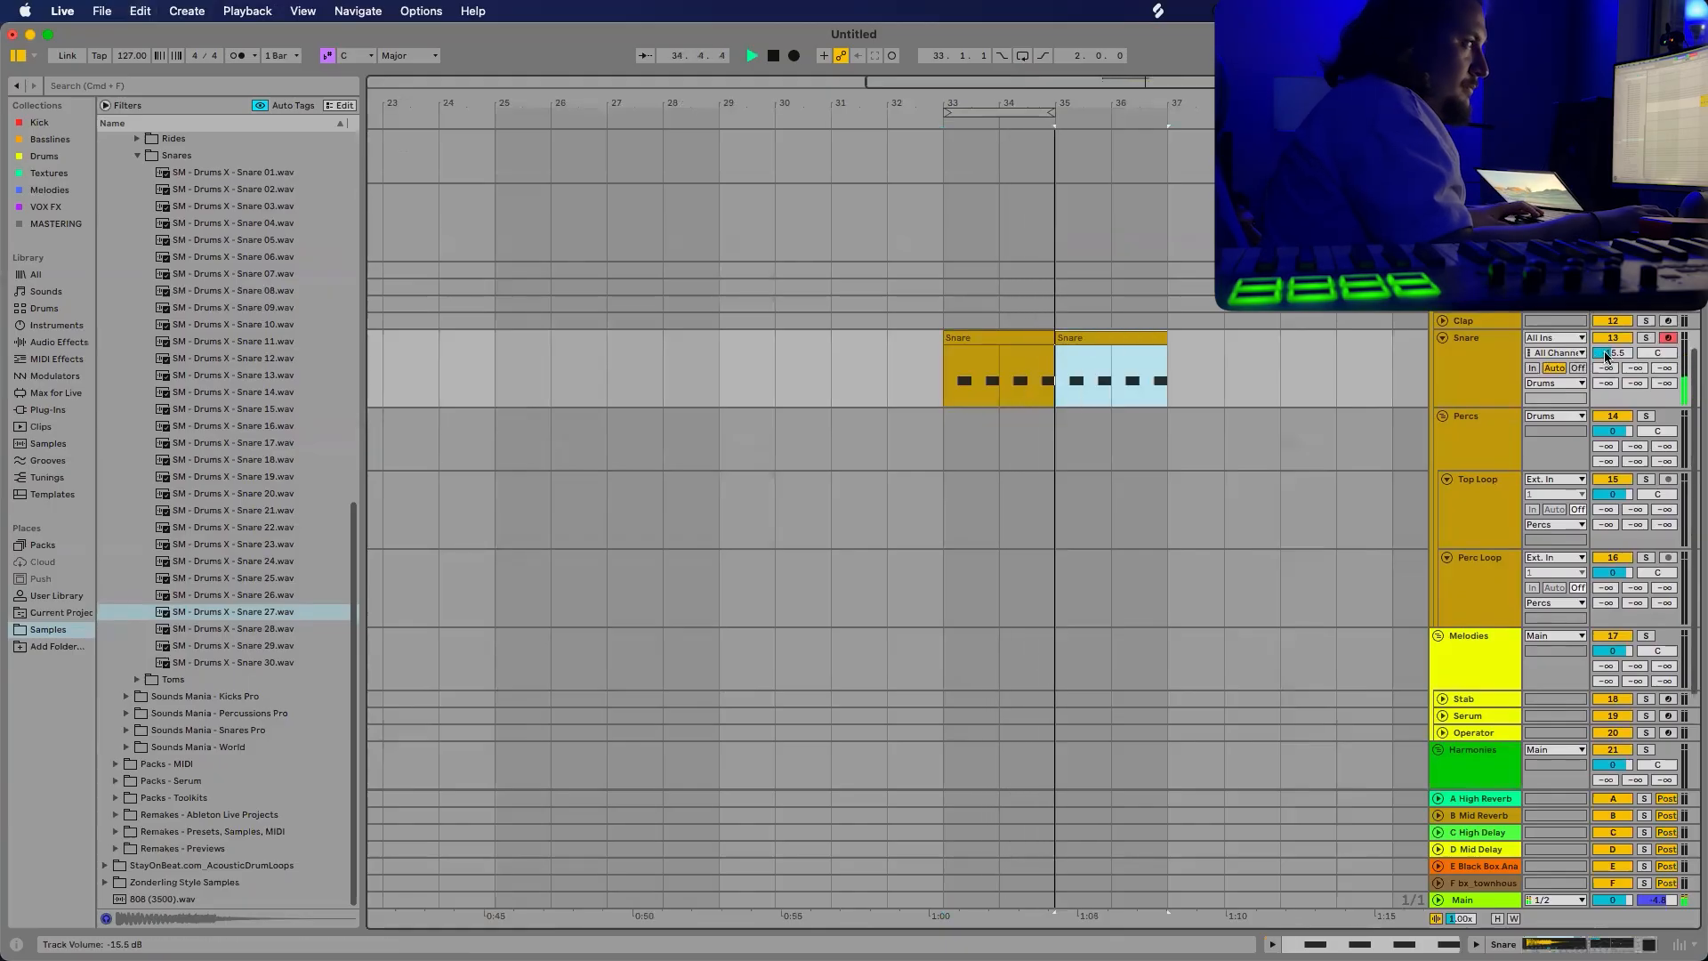
drag(1605, 353, 1605, 363)
Duplicate the Kick, Sub Bass and Mid Bass clips of bars 33 and 34 to bar 35.
scroll(1187, 353, up, 5)
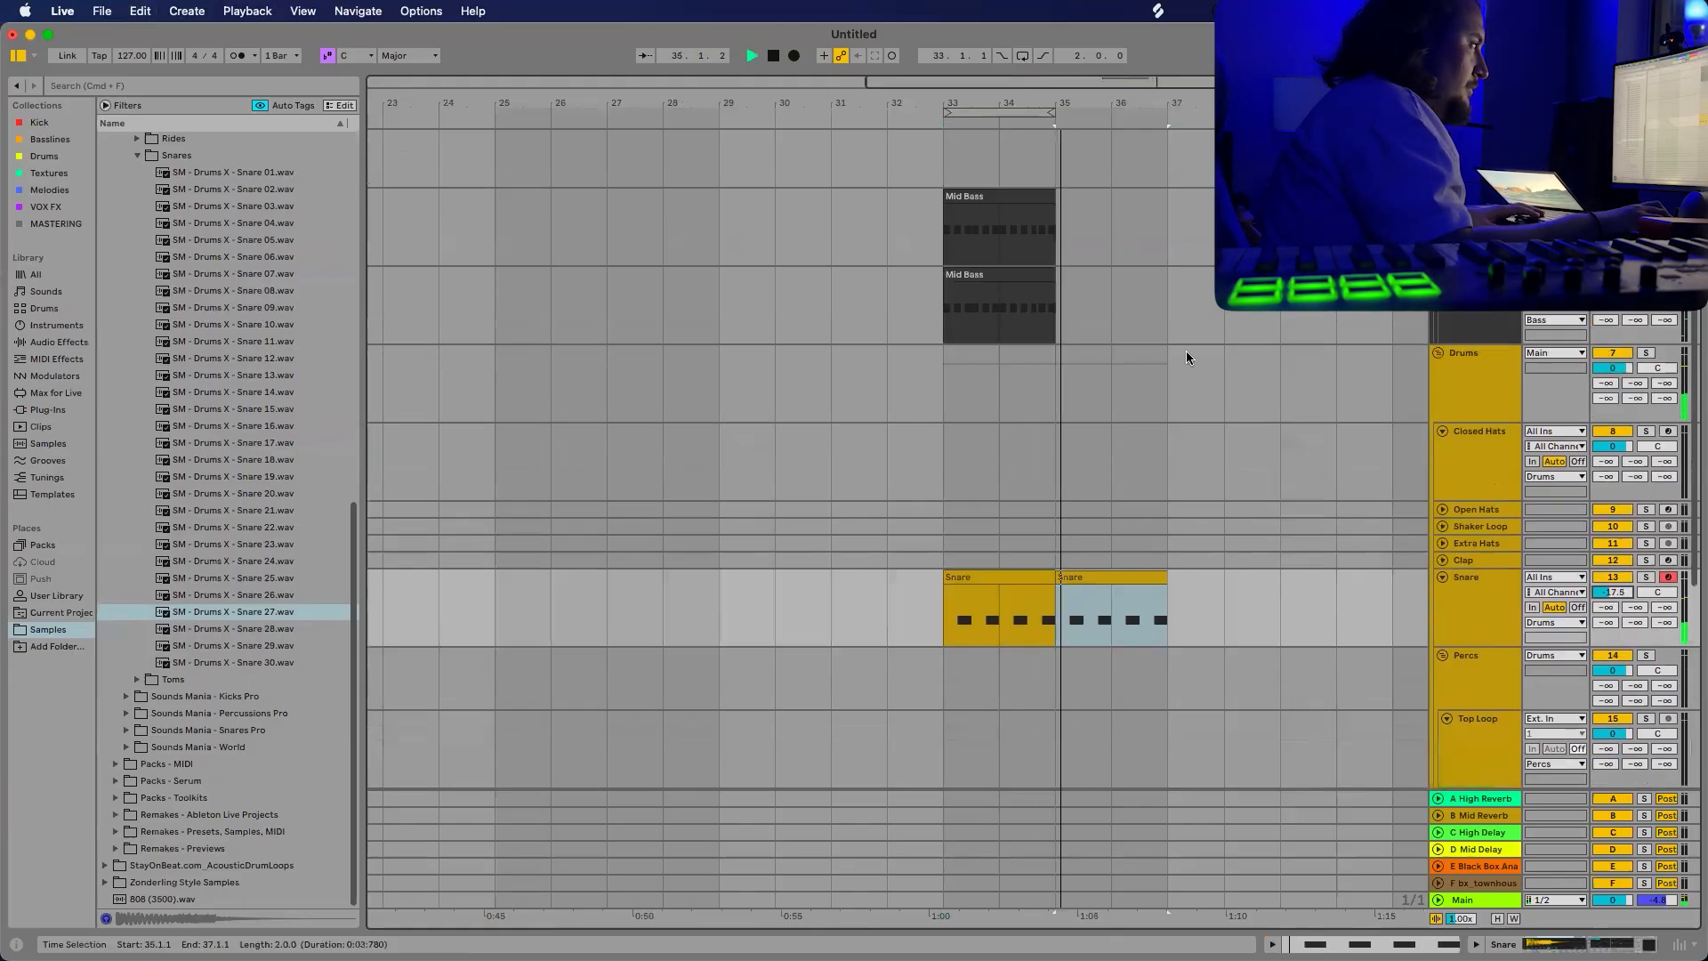
scroll(1187, 358, up, 3)
key(space)
click(976, 237)
shift+click(1035, 452)
key(super+d)
Play the arrangement from bar 33 with looping on and extend the loop to four bars, ending at bar 37.
click(948, 247)
key(space)
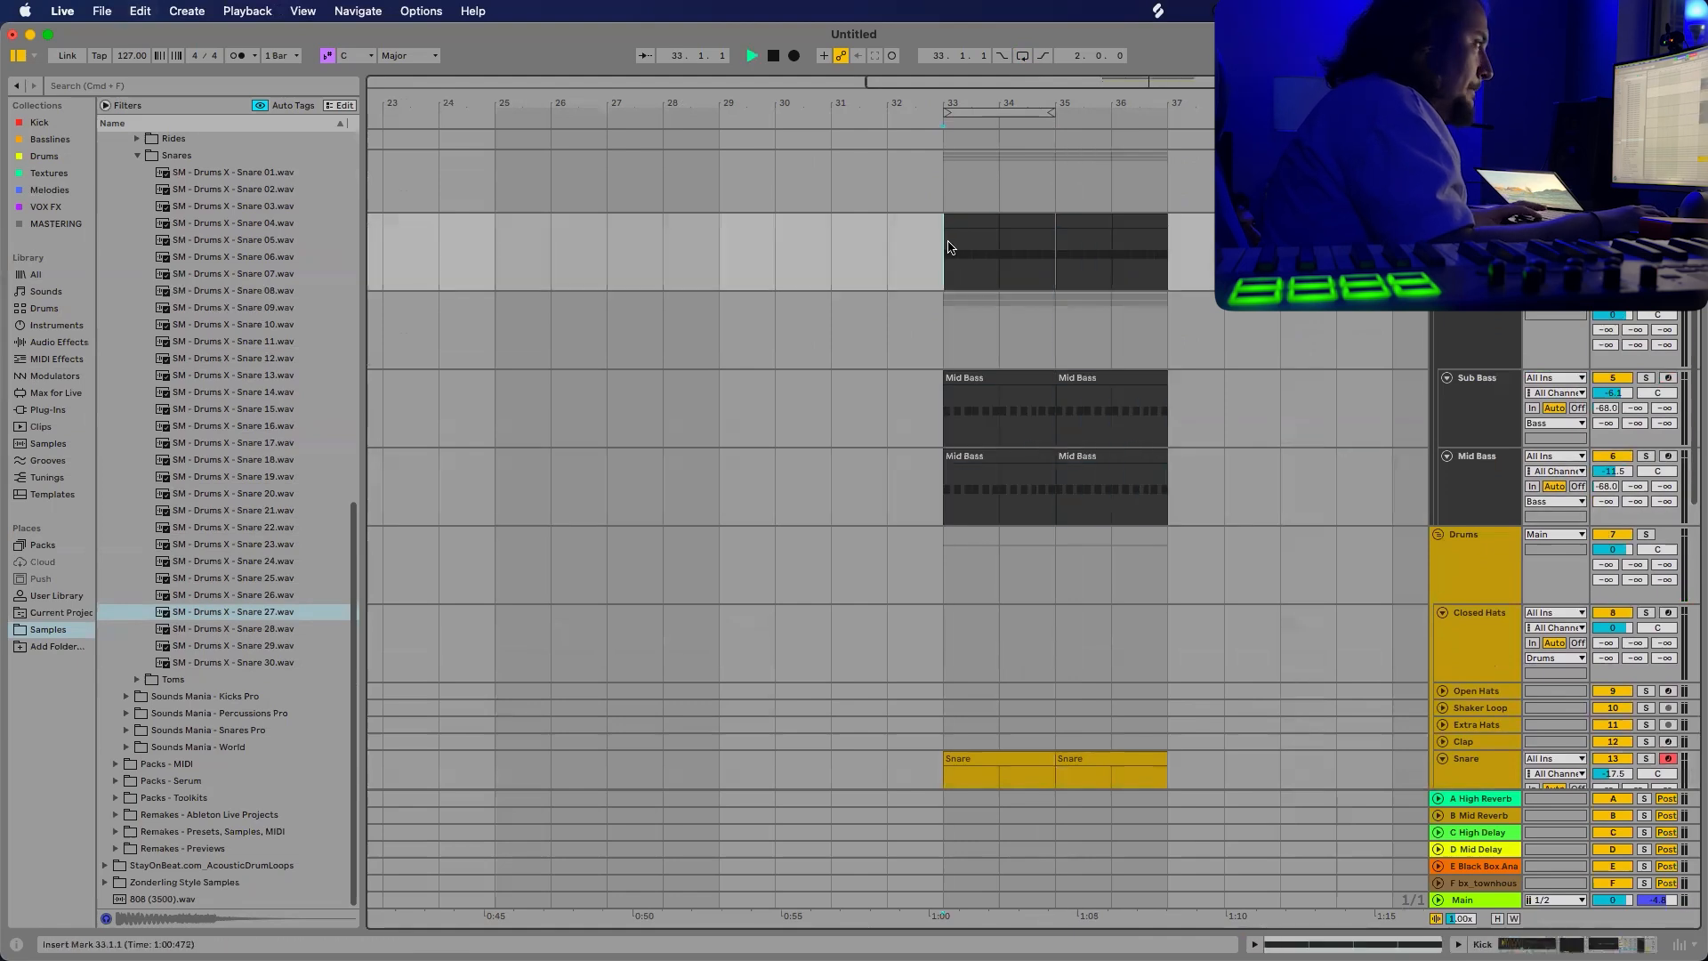
click(1022, 55)
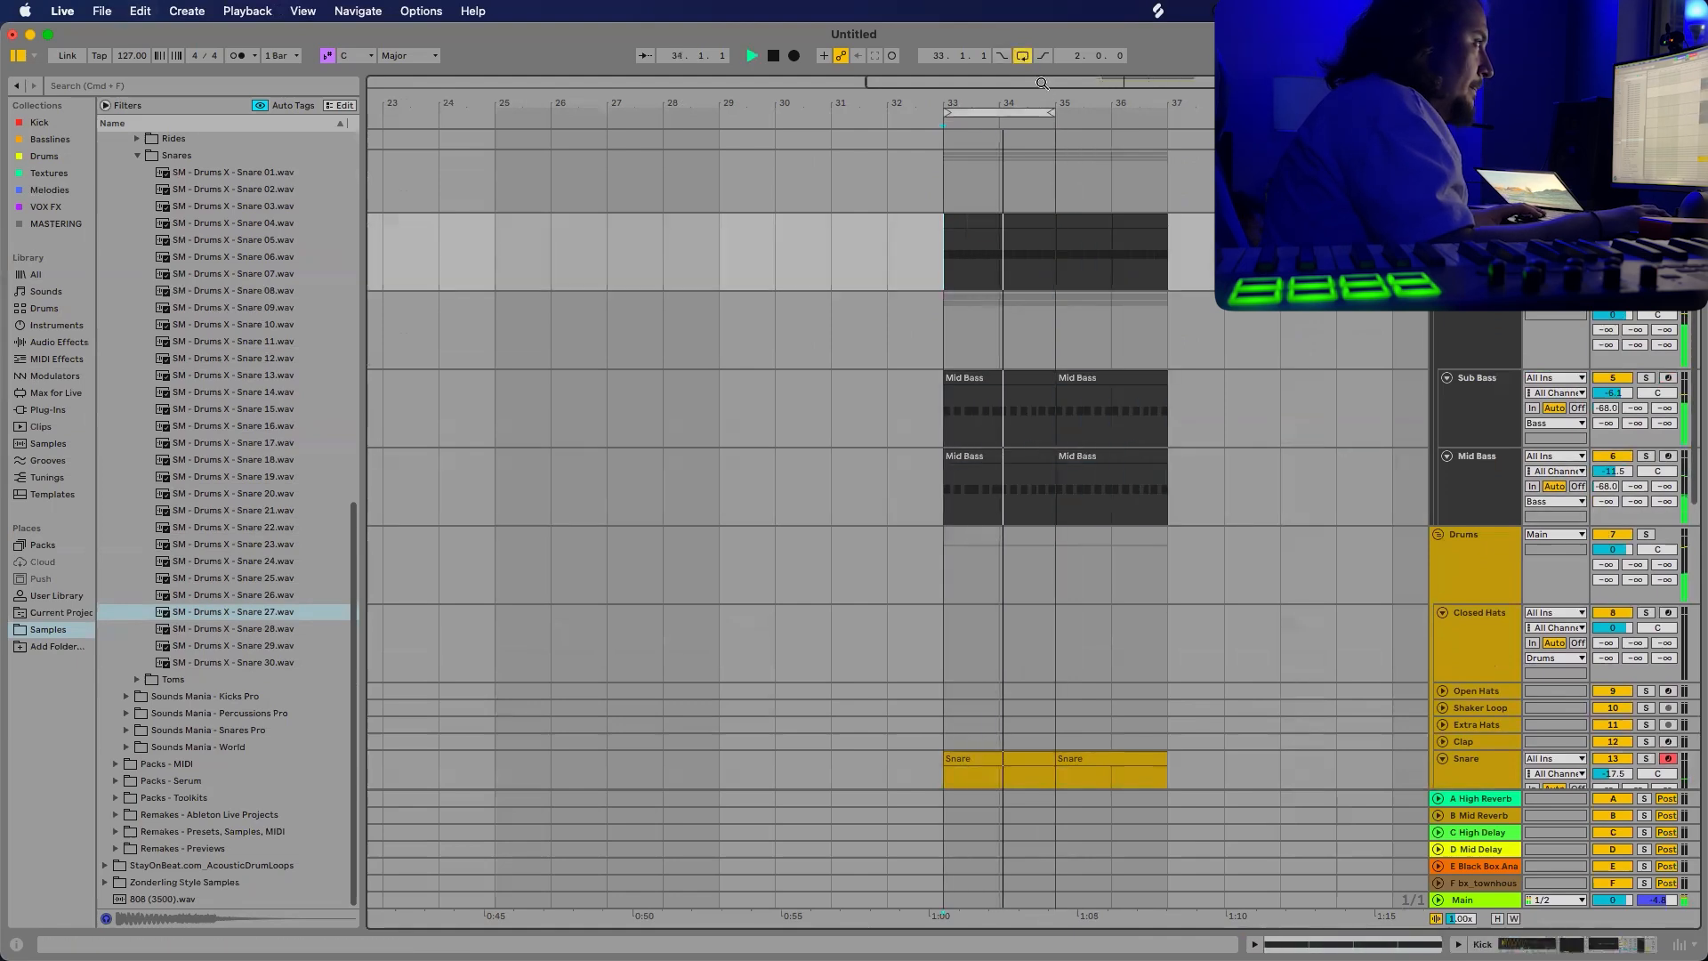
drag(1052, 113, 1168, 132)
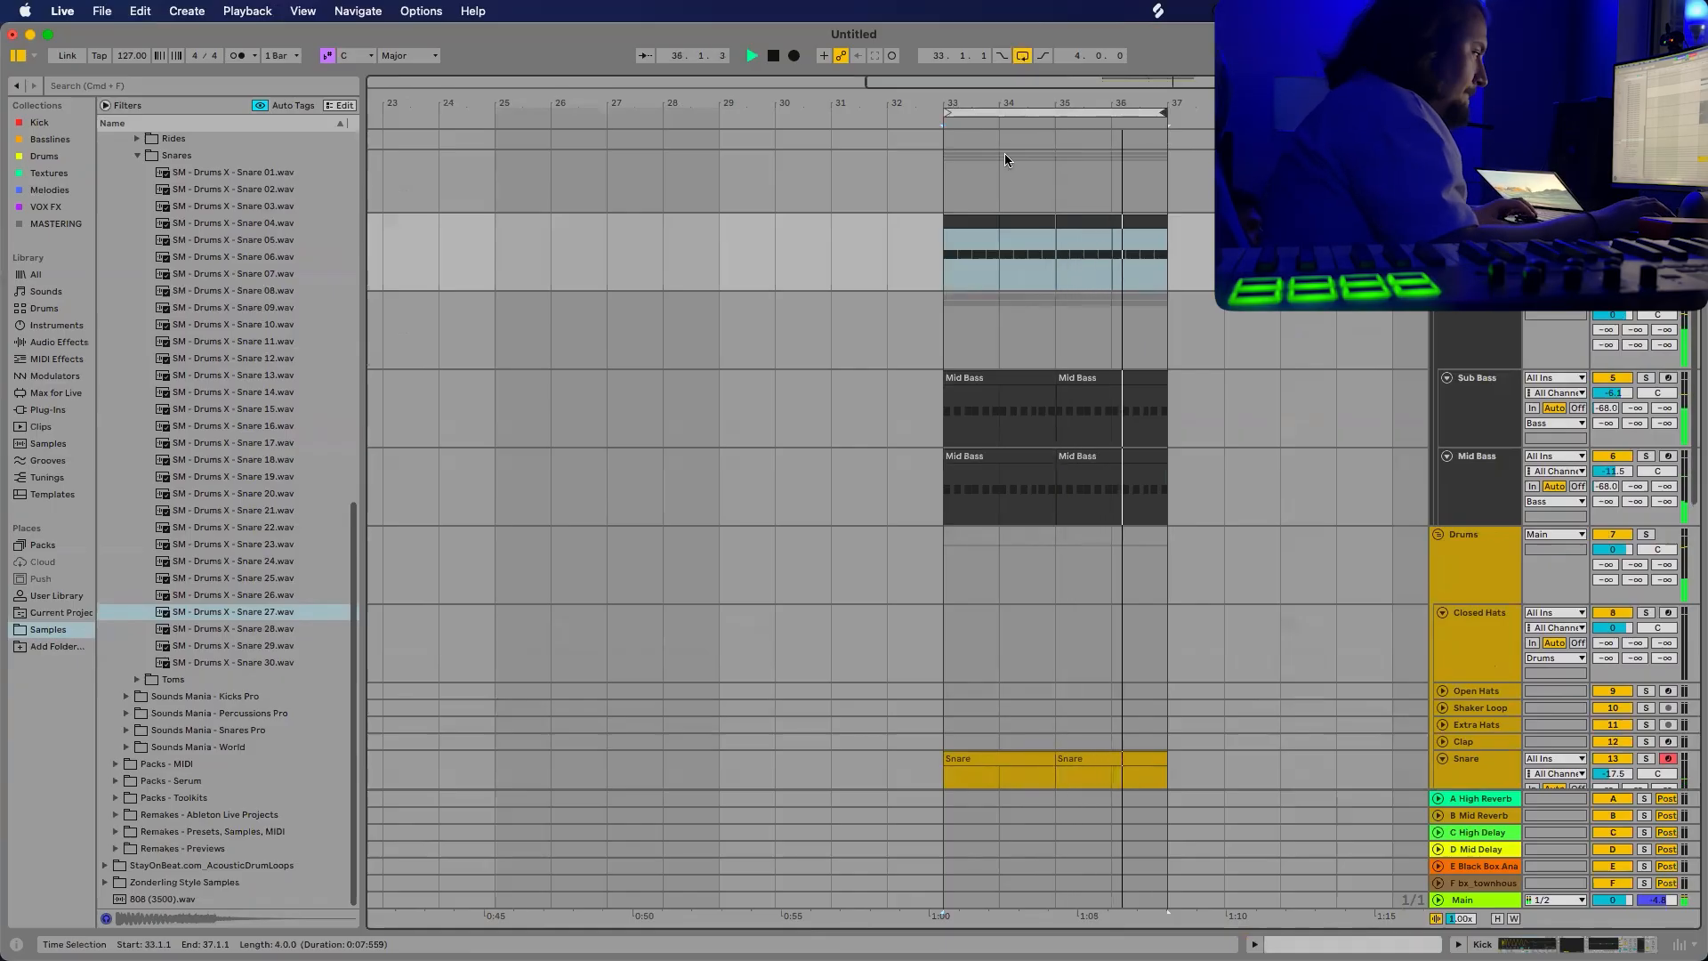
Listen to the four-bar loop while reviewing the tracks, stop playback, and unfold the Extra Hats track.
scroll(947, 307, down, 10)
scroll(946, 312, down, 5)
scroll(962, 391, up, 3)
scroll(966, 396, left, 3)
scroll(969, 398, up, 3)
scroll(1081, 403, right, 3)
scroll(1006, 409, up, 7)
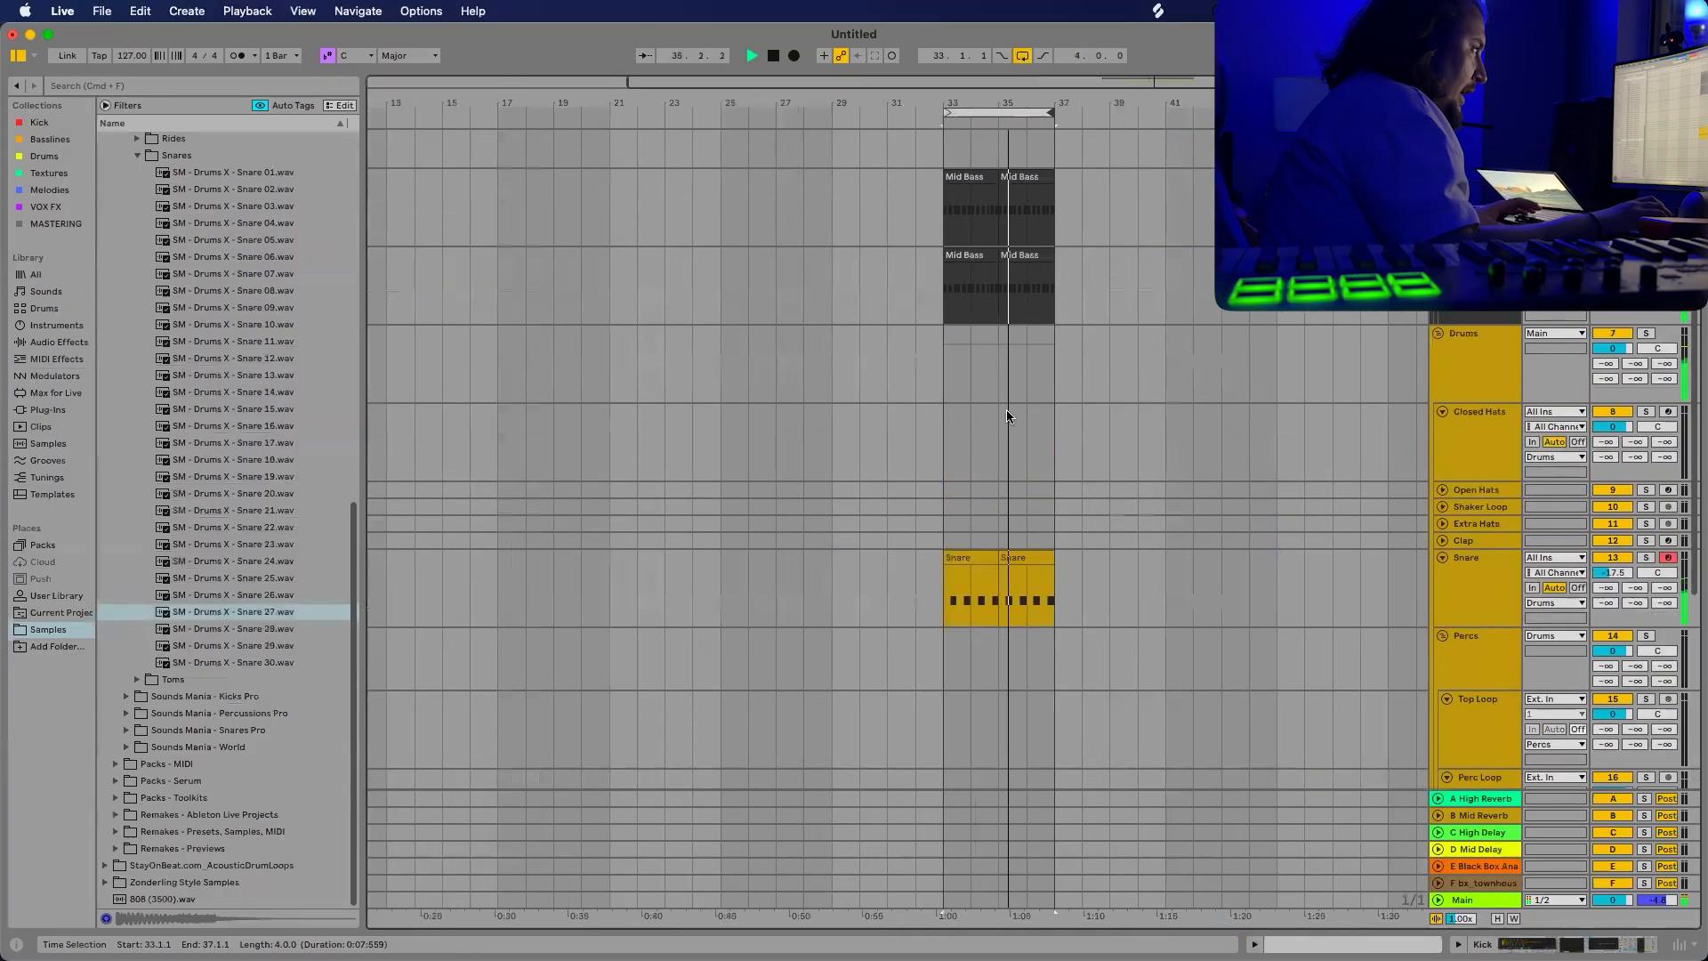
scroll(1003, 430, up, 5)
scroll(1239, 523, down, 5)
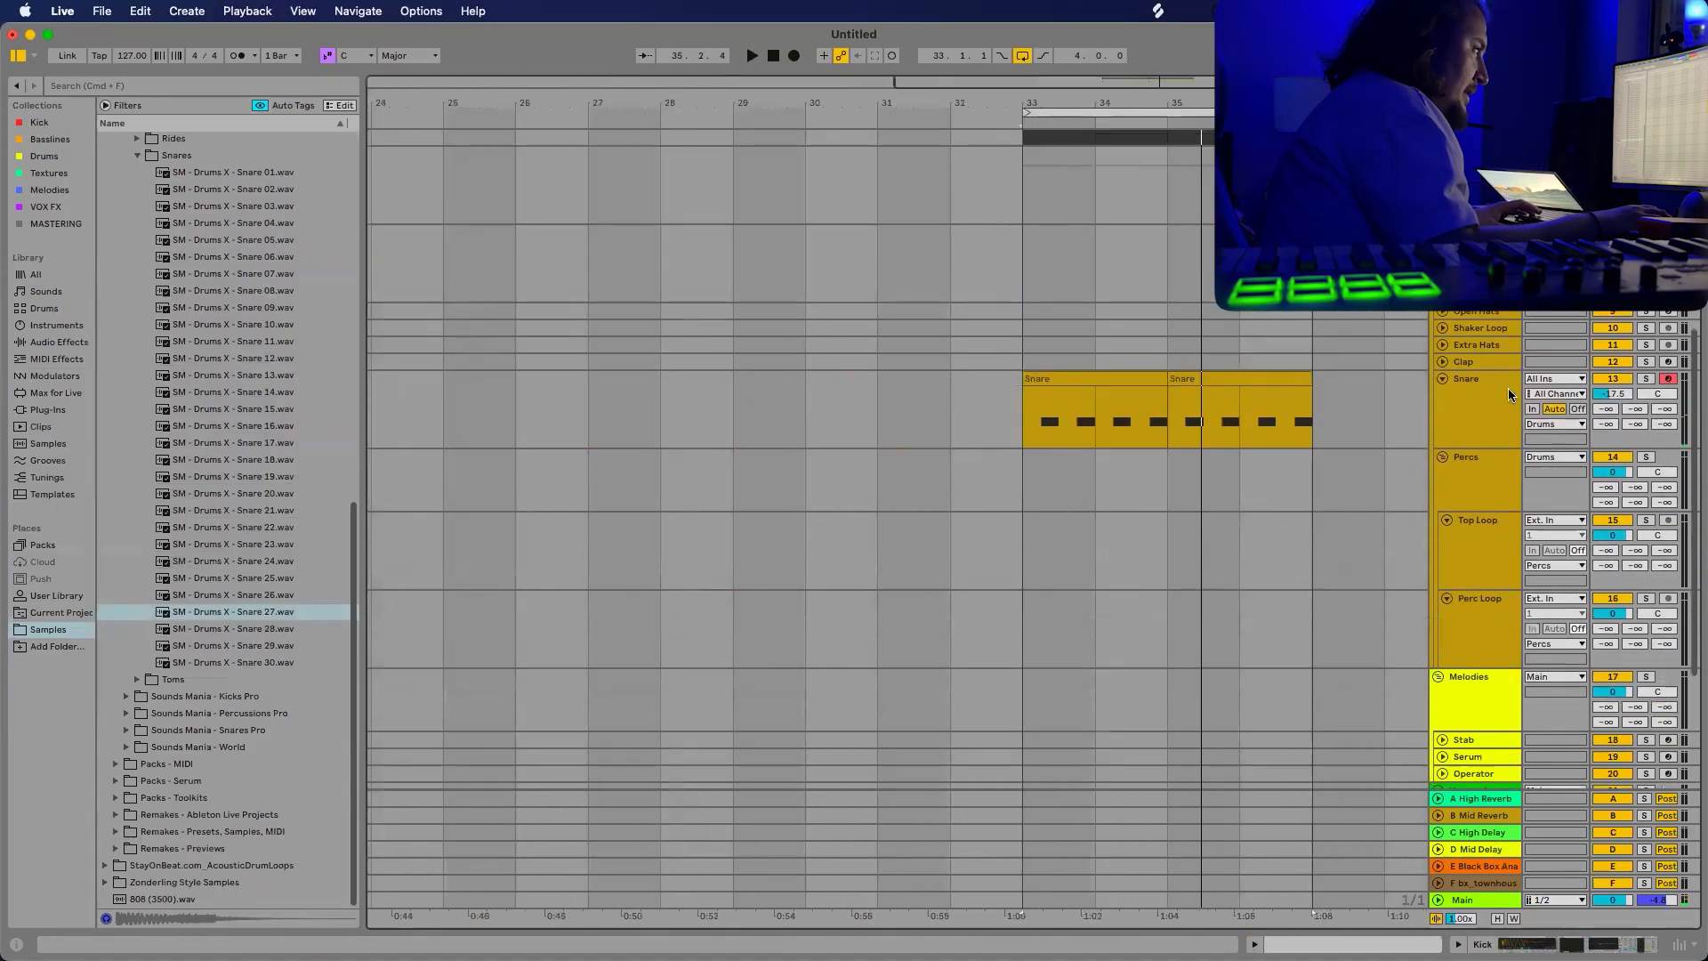
click(1459, 348)
click(1444, 345)
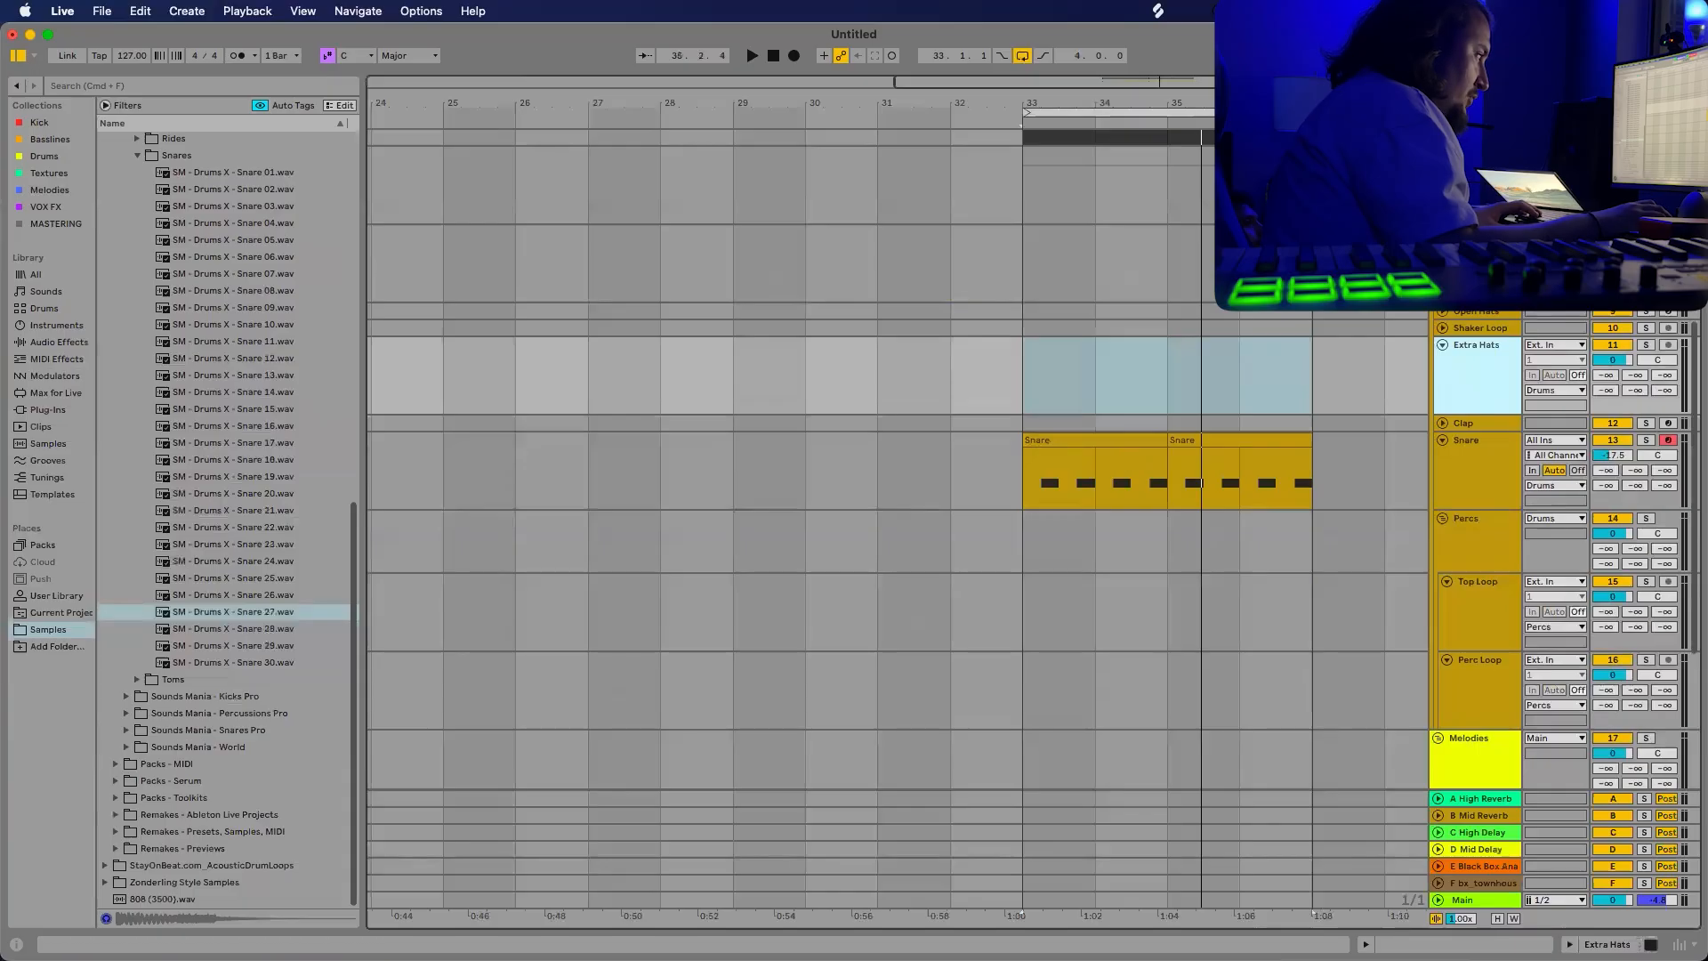
Switch to Splice and browse the Instruments category to the Hats samples under Drums.
click(1361, 952)
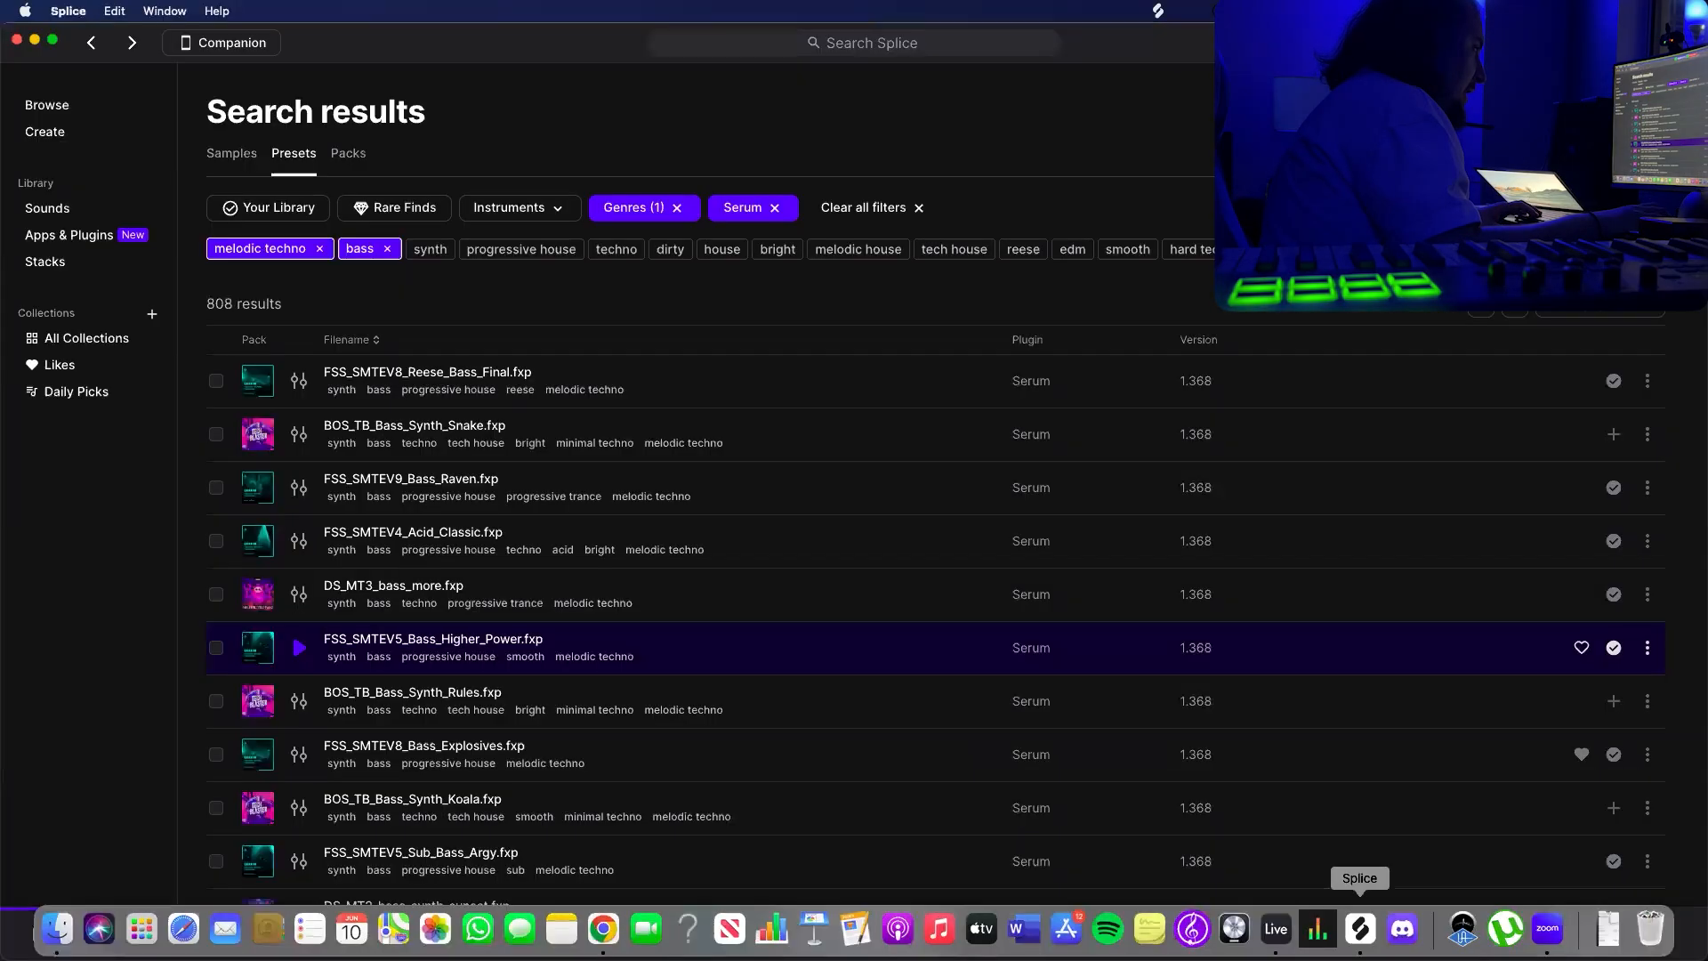
click(48, 105)
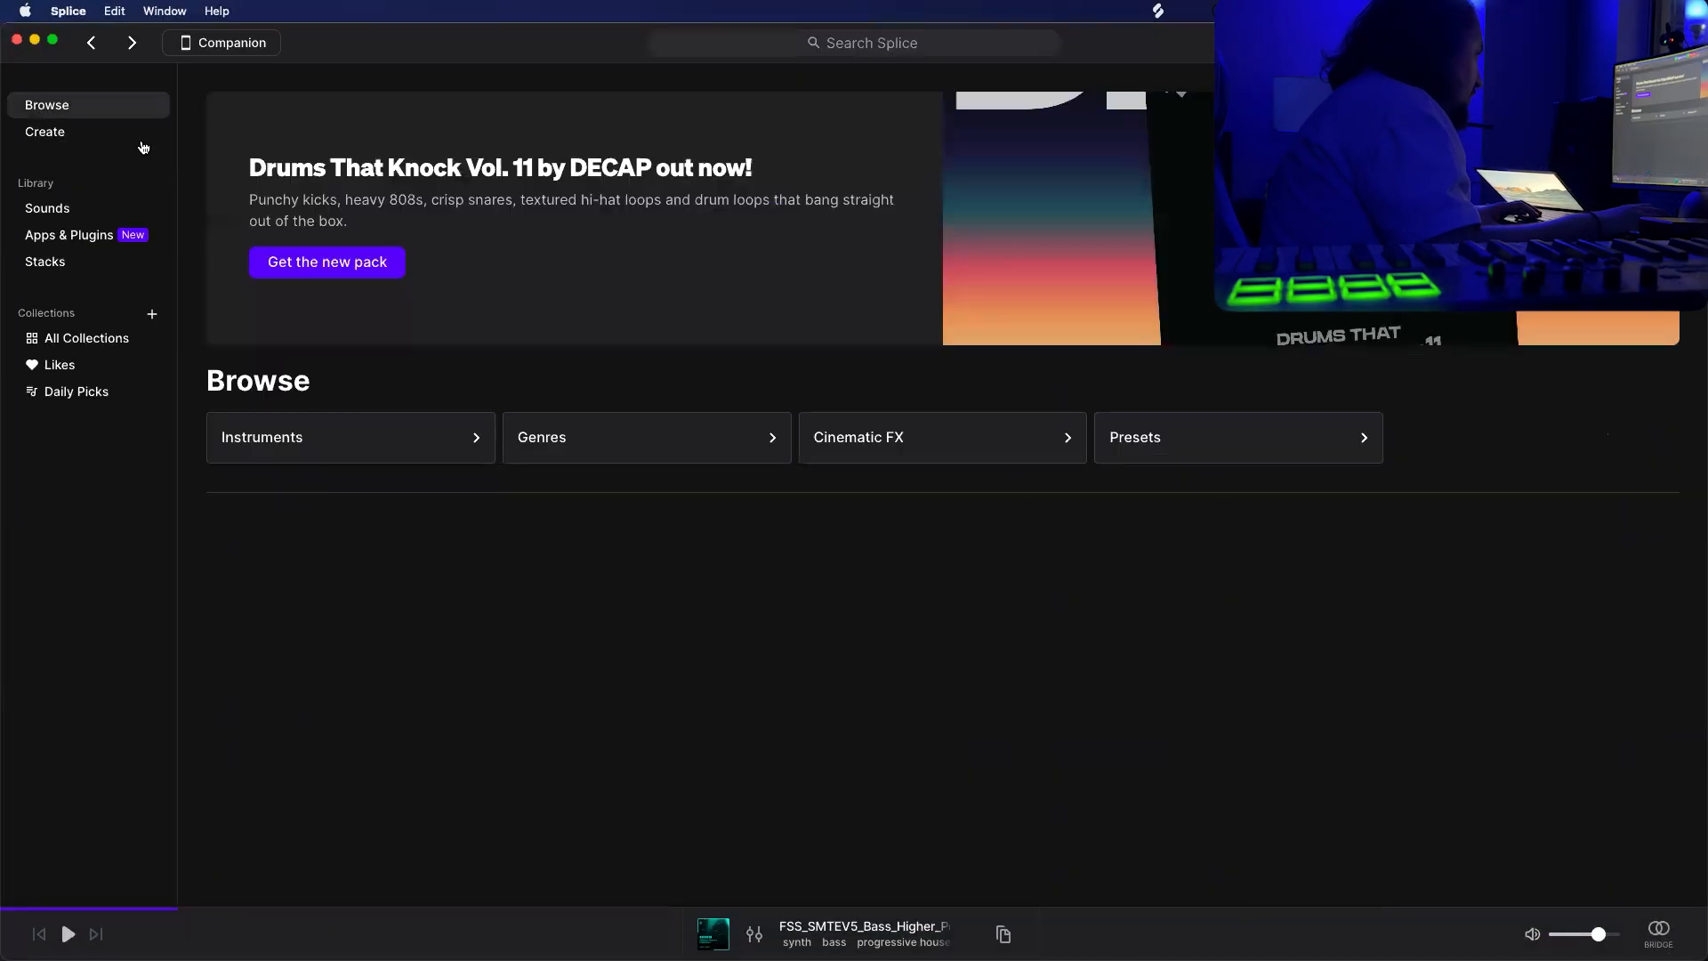
click(392, 453)
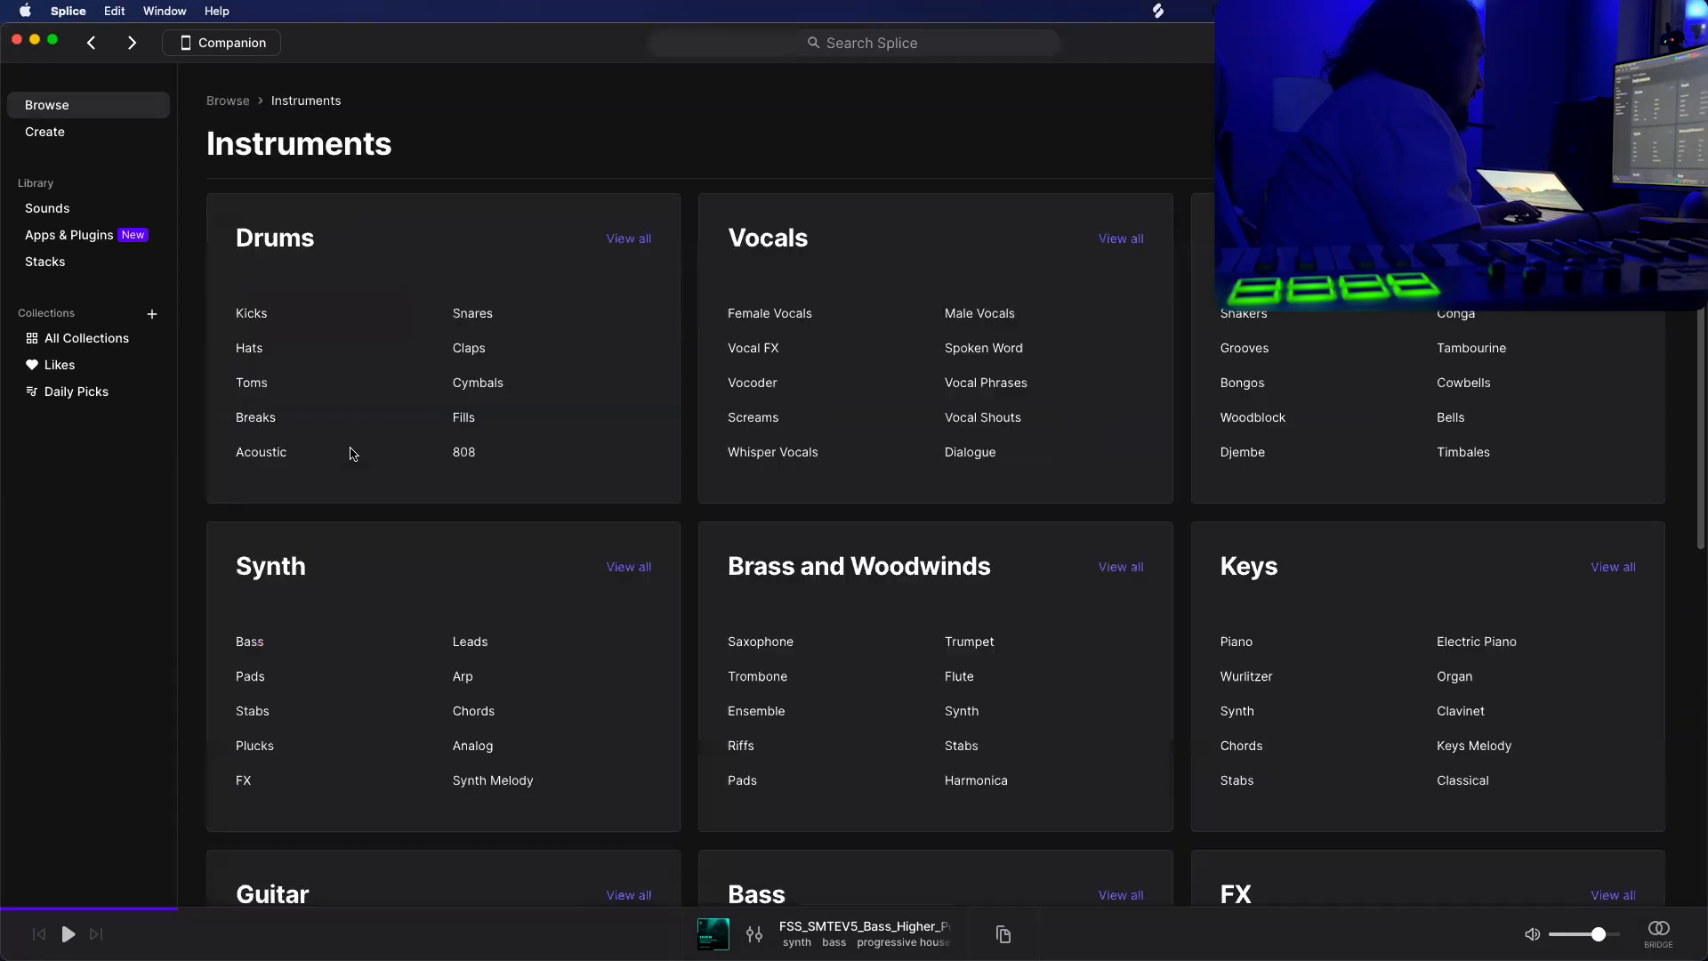
click(250, 349)
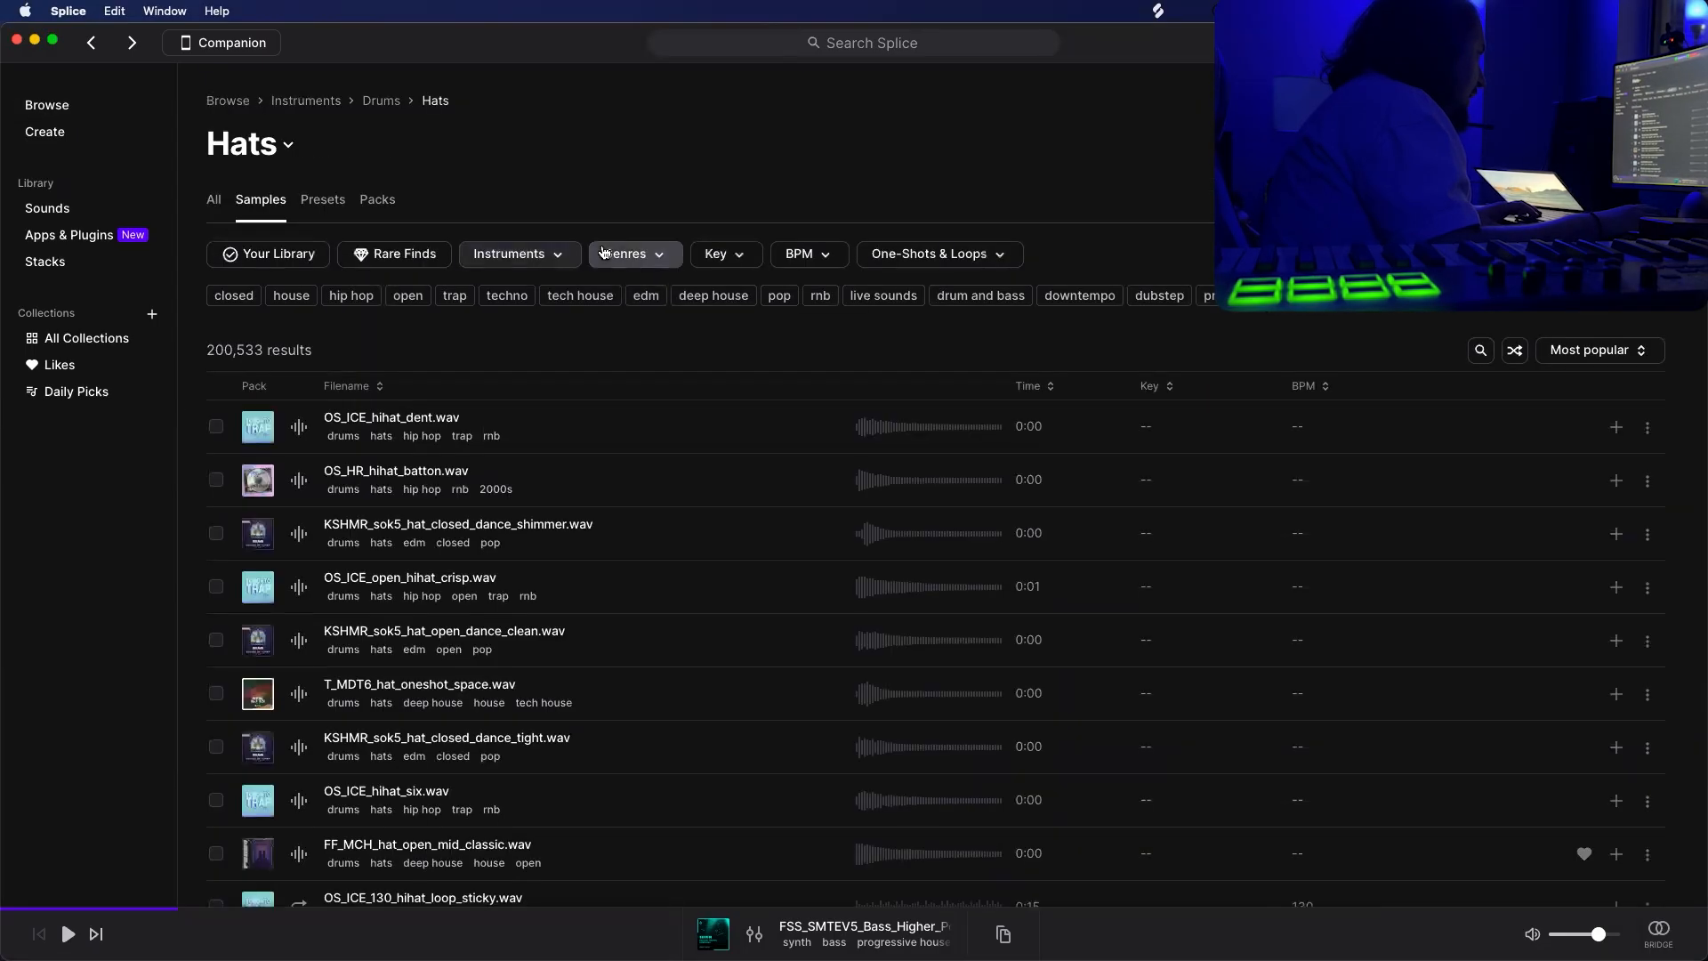
click(634, 256)
click(707, 183)
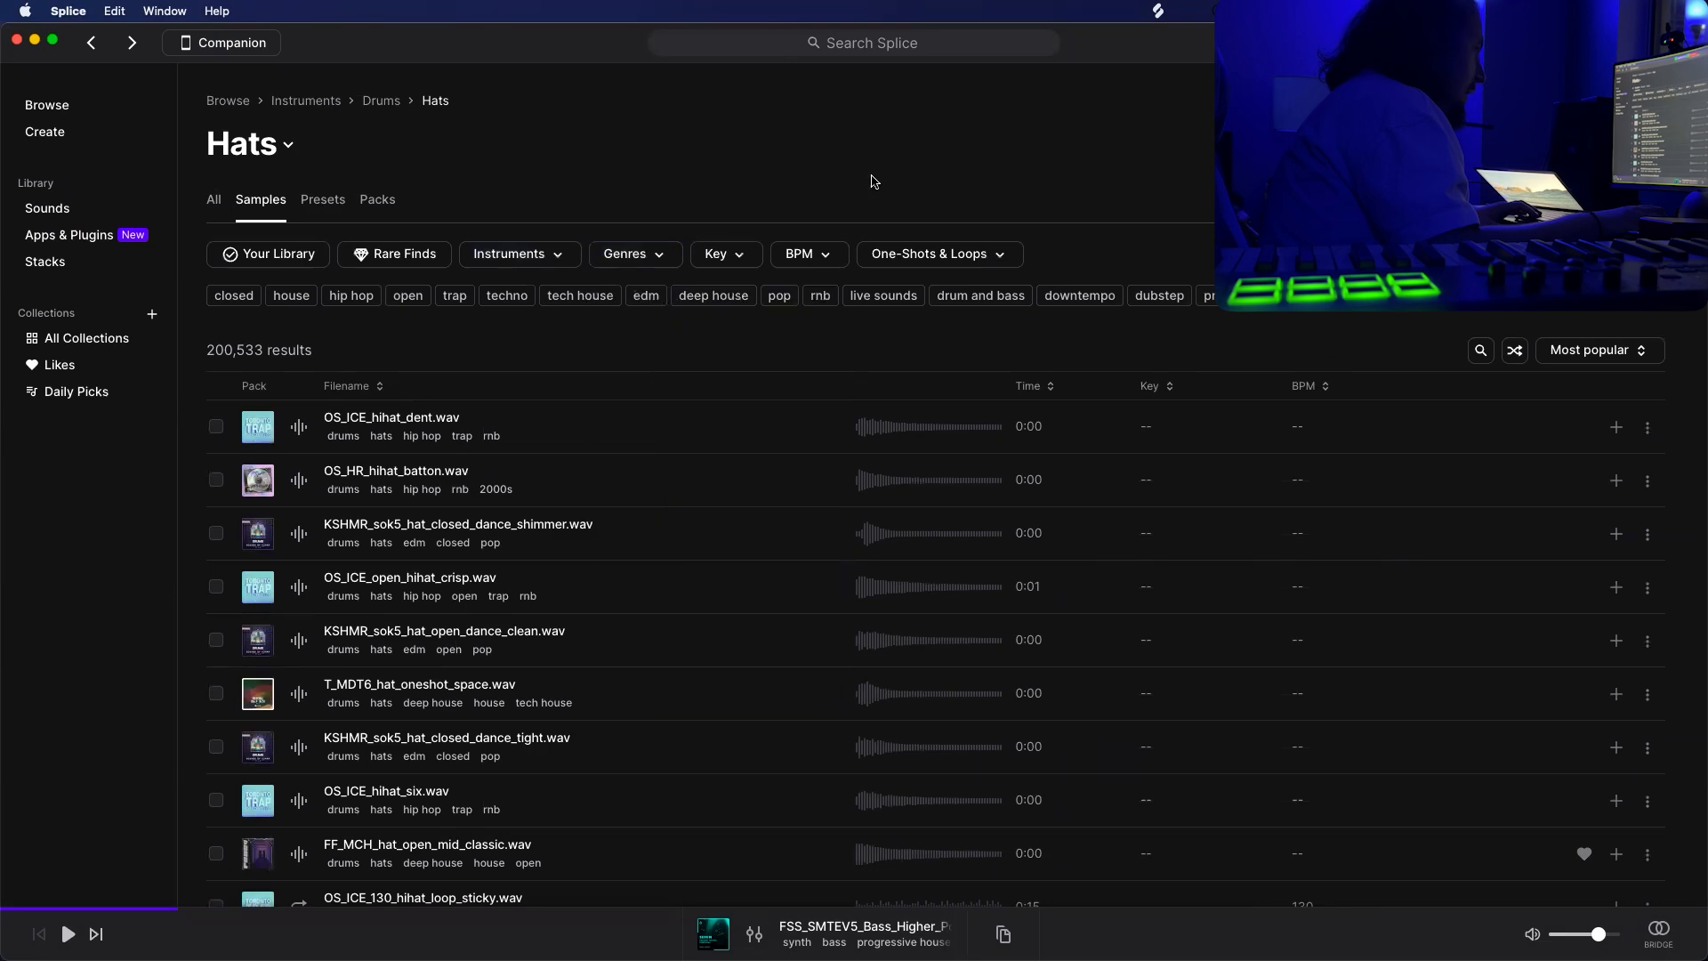
Search the Hats samples for "melodic techno", then filter by the melodic techno genre tag instead of the search term.
click(1479, 352)
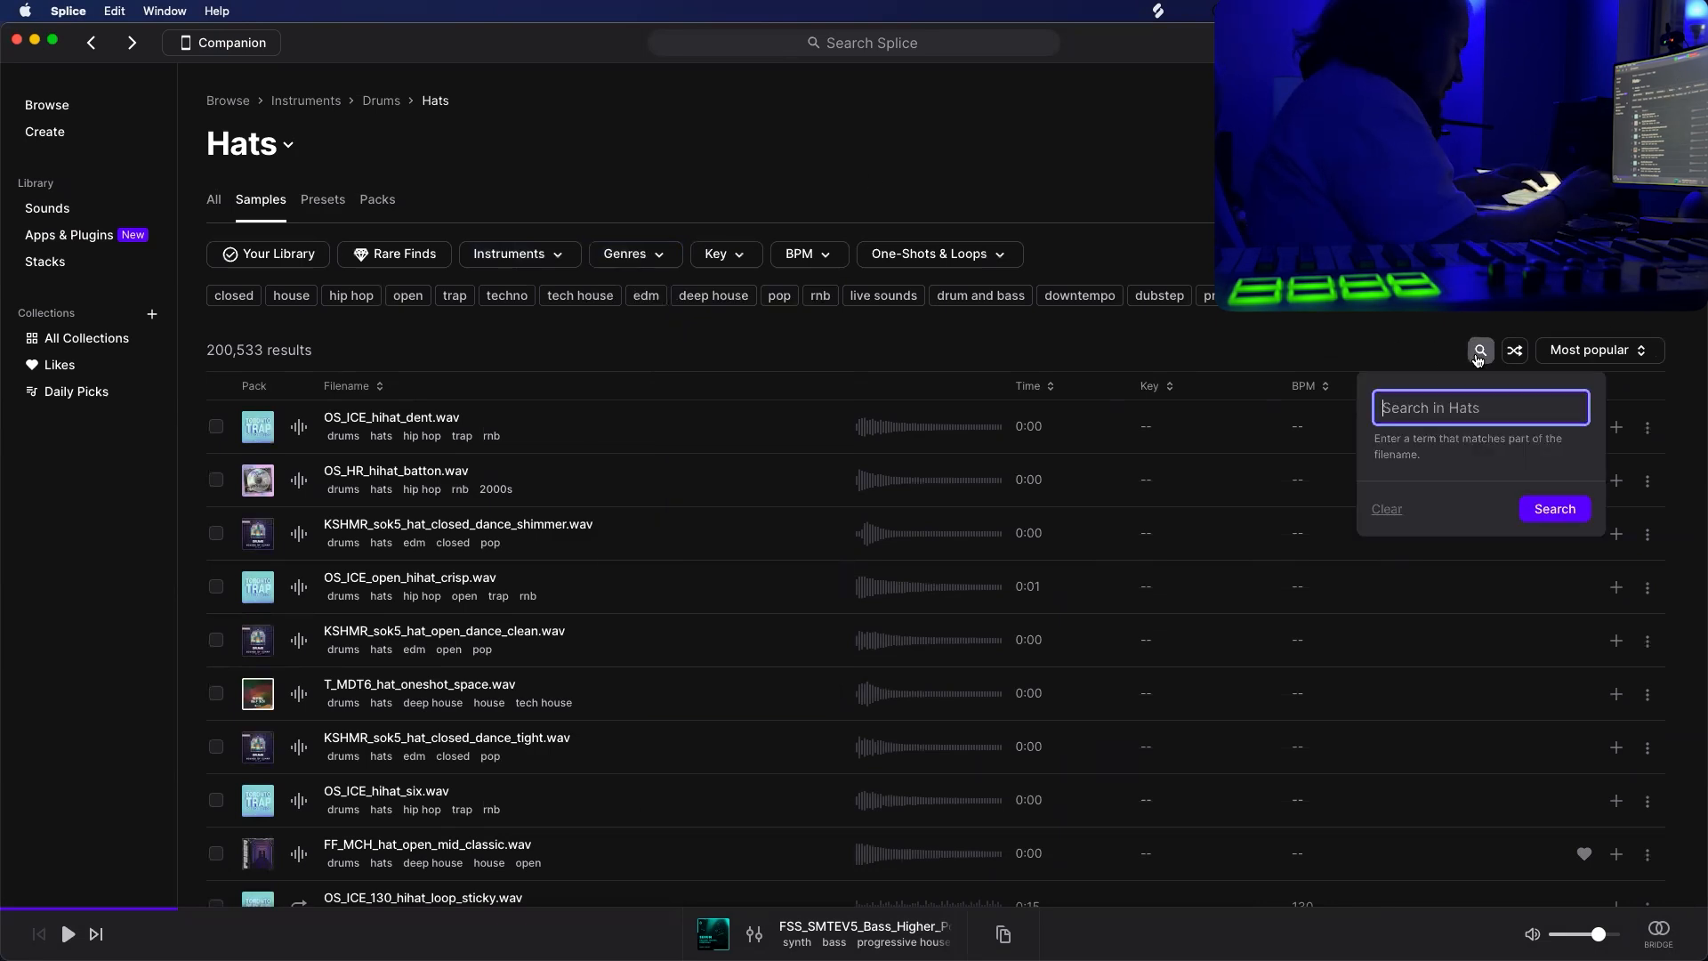
text(melodic techno)
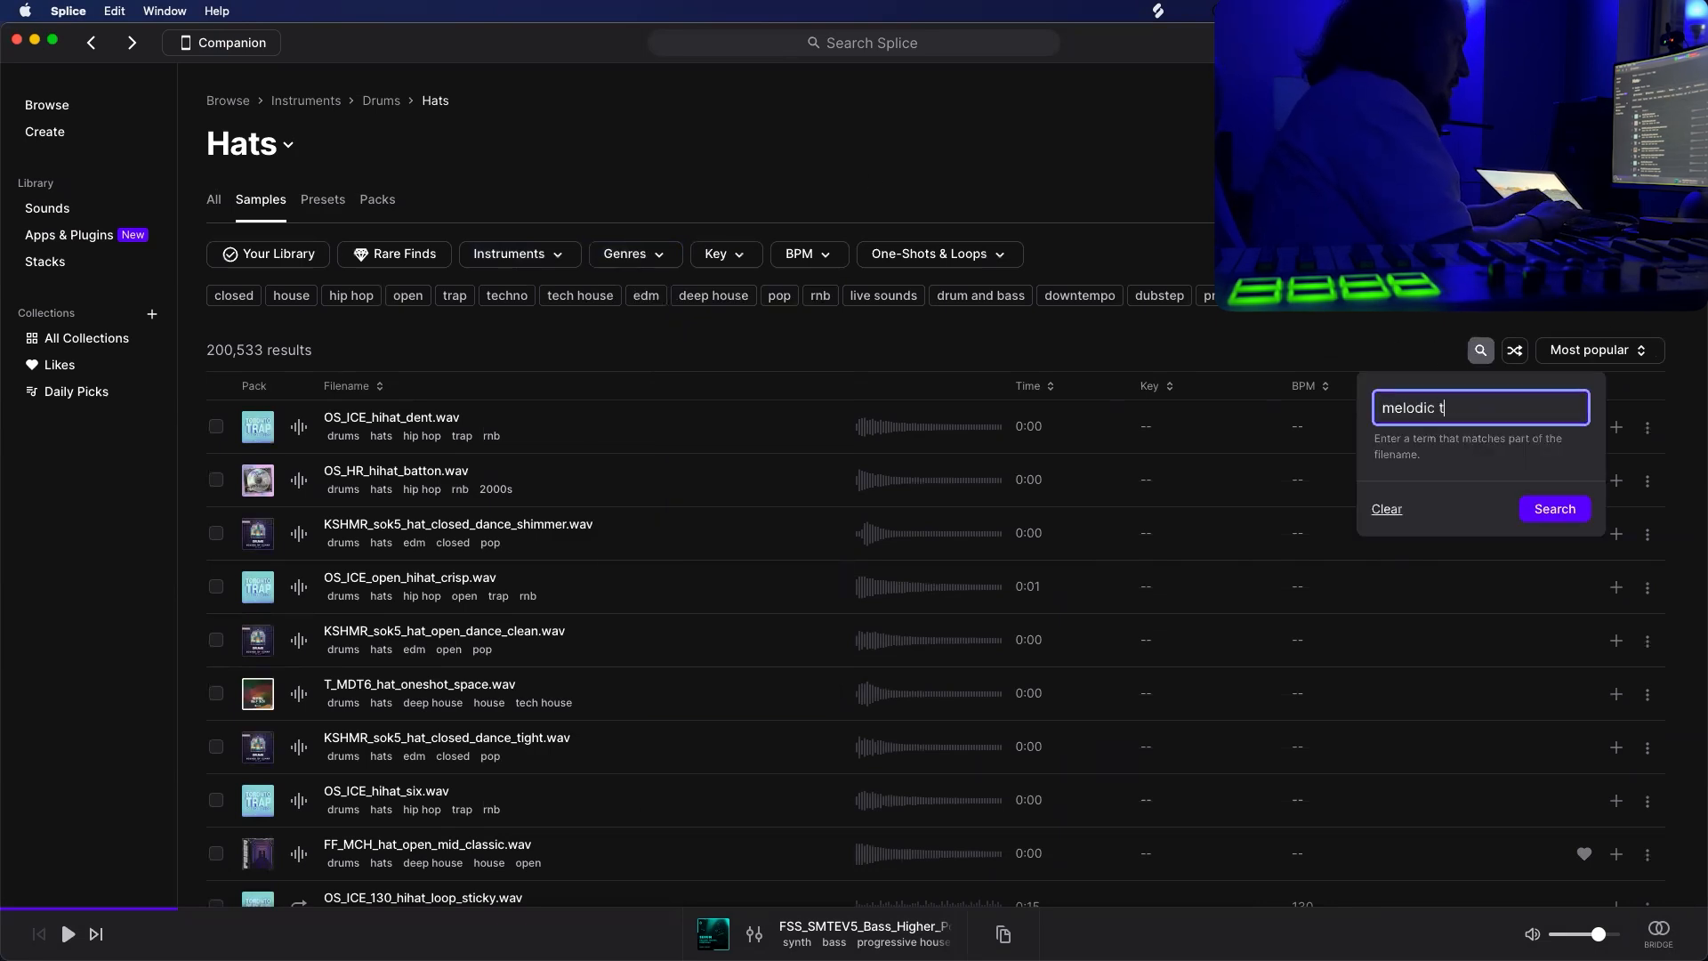
click(1554, 510)
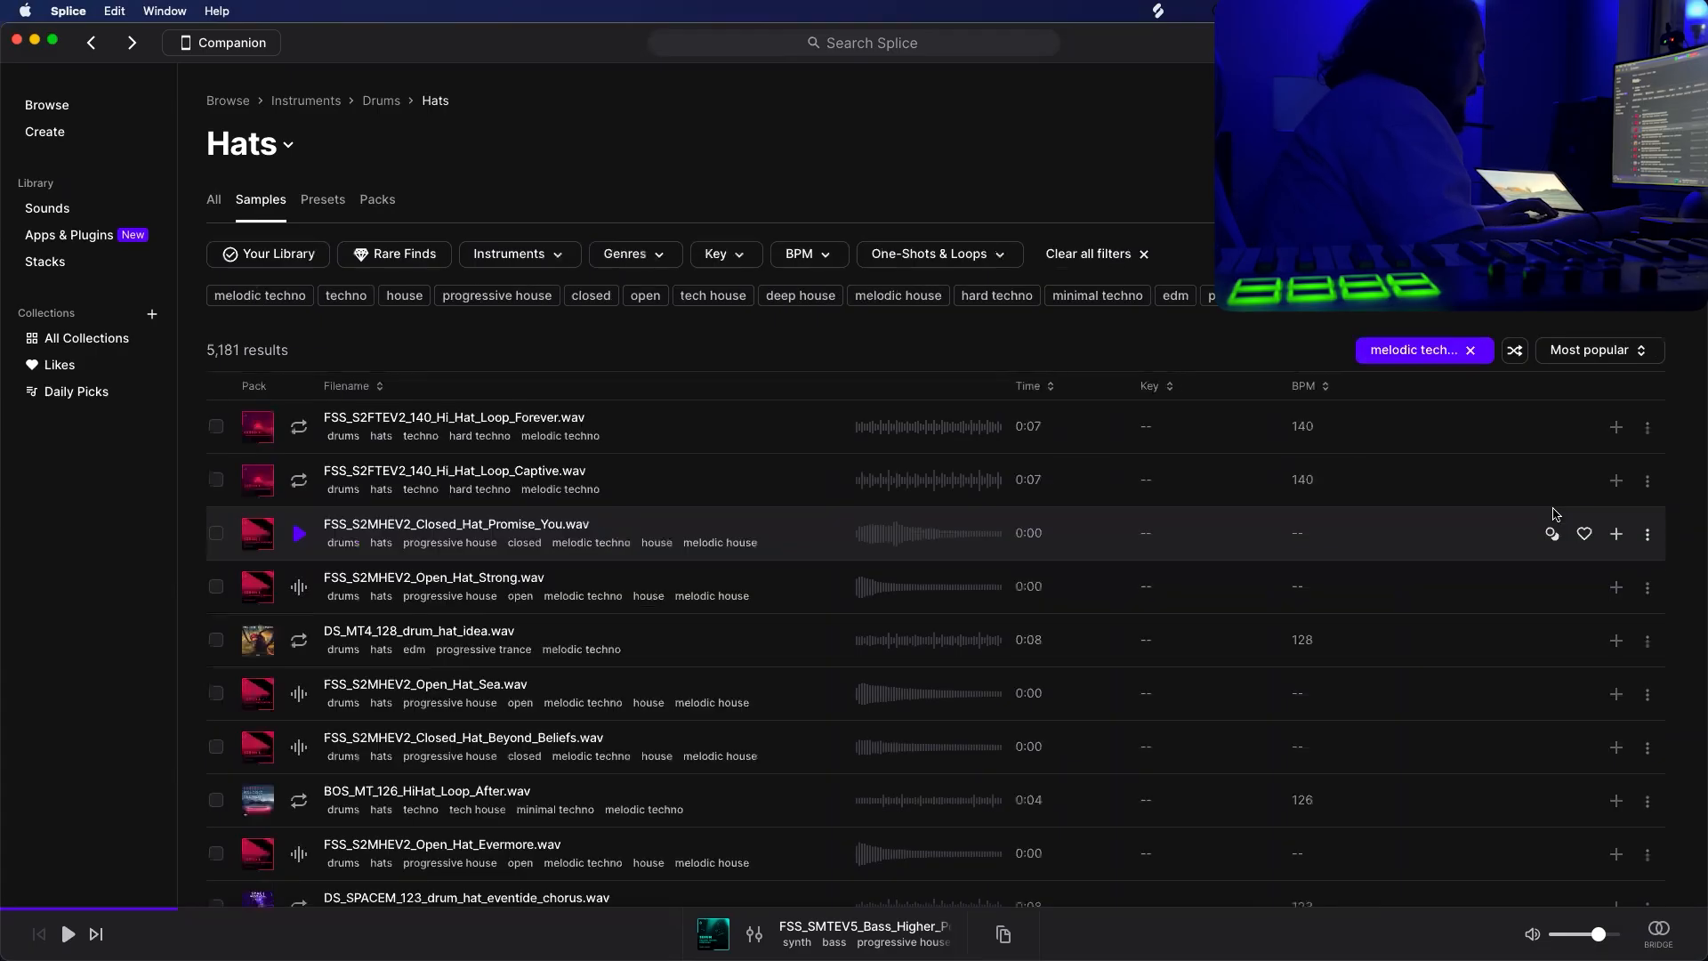
click(238, 299)
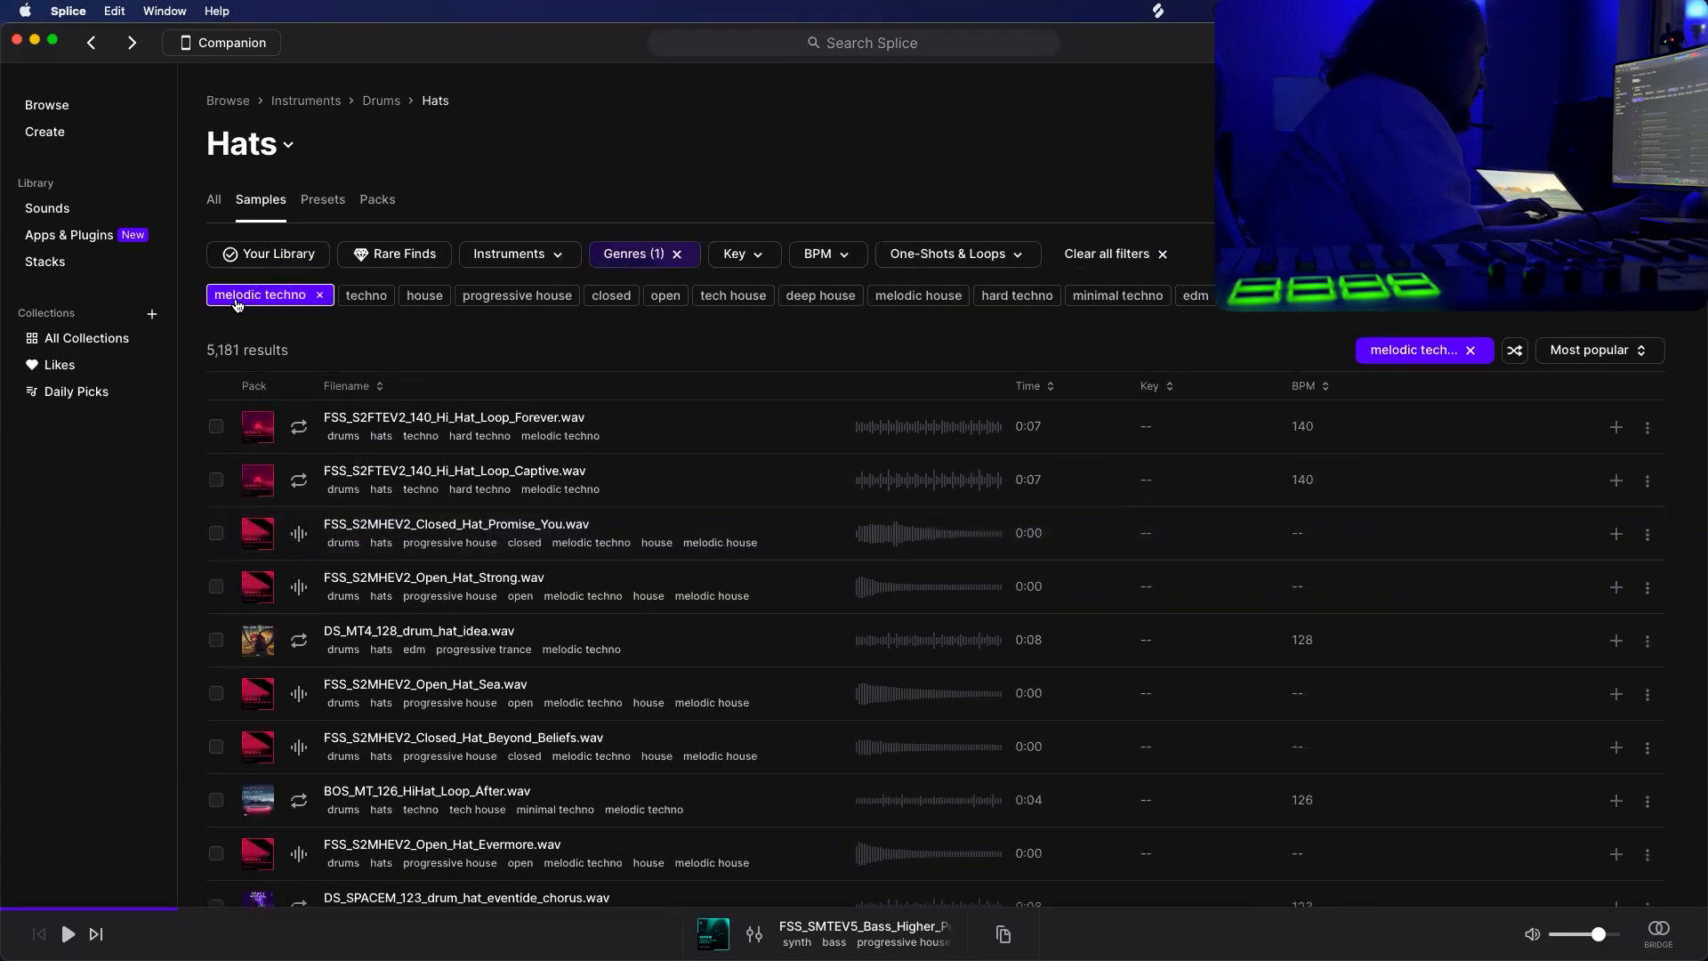
click(1472, 351)
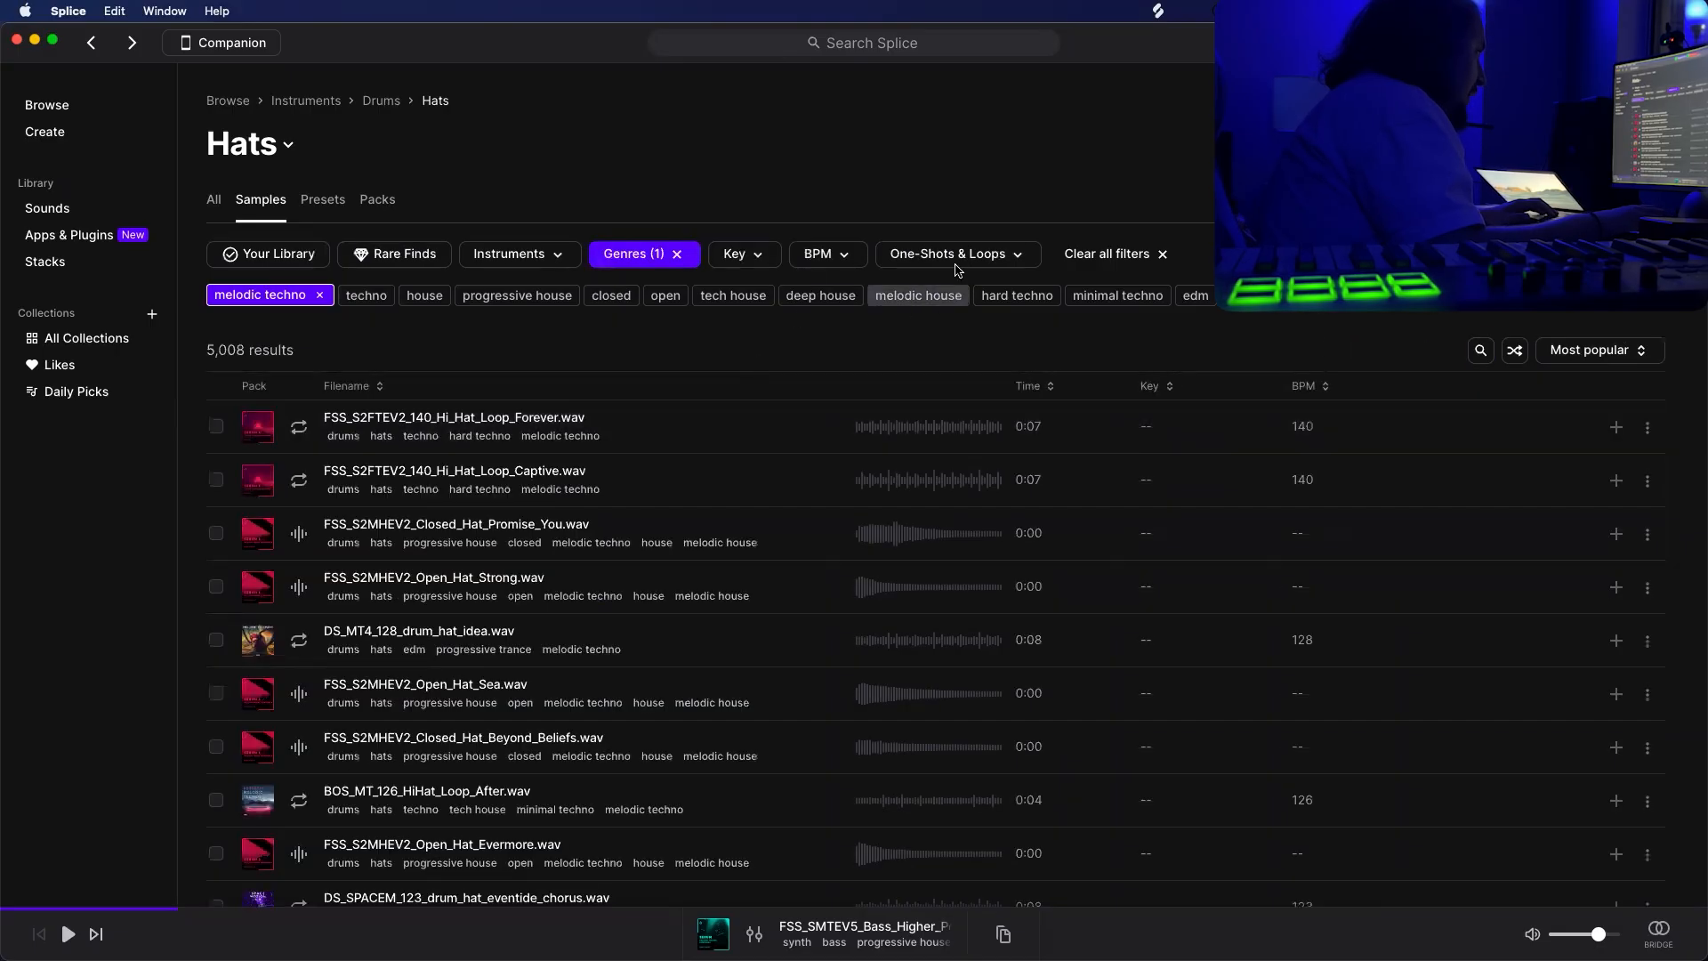
Limit the melodic techno hats to Loops and briefly preview FSS_S2FTEV2_140_Hi_Hat_Loop_Forever.wav.
click(960, 258)
click(926, 308)
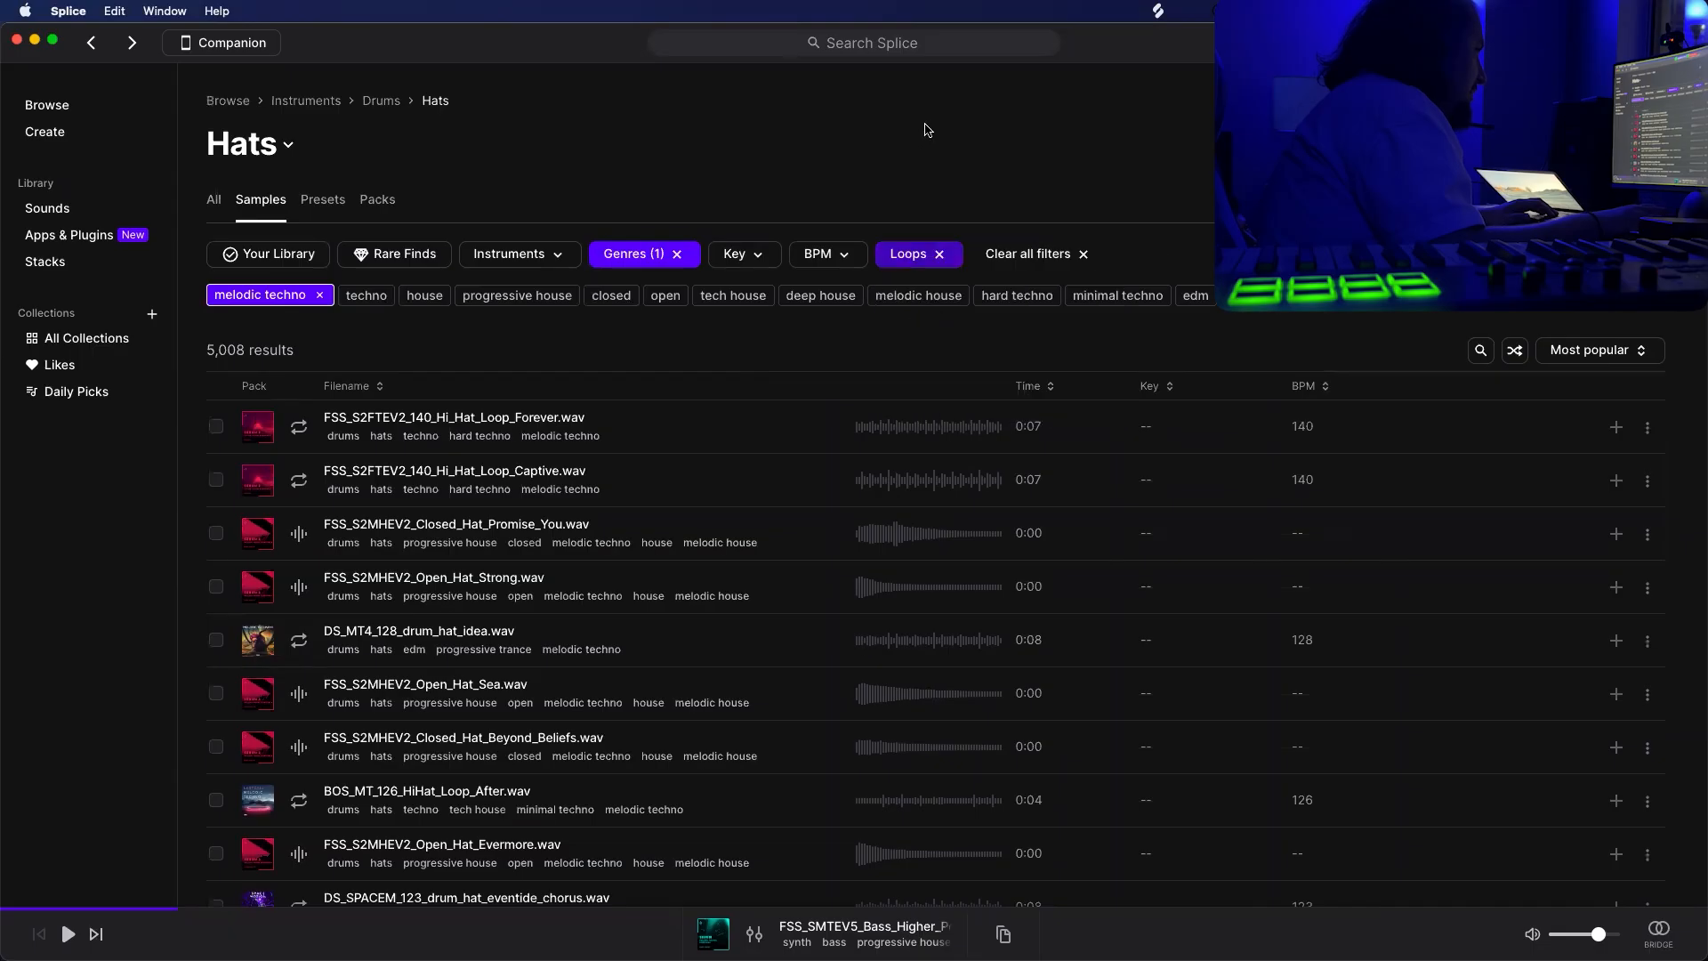
click(941, 255)
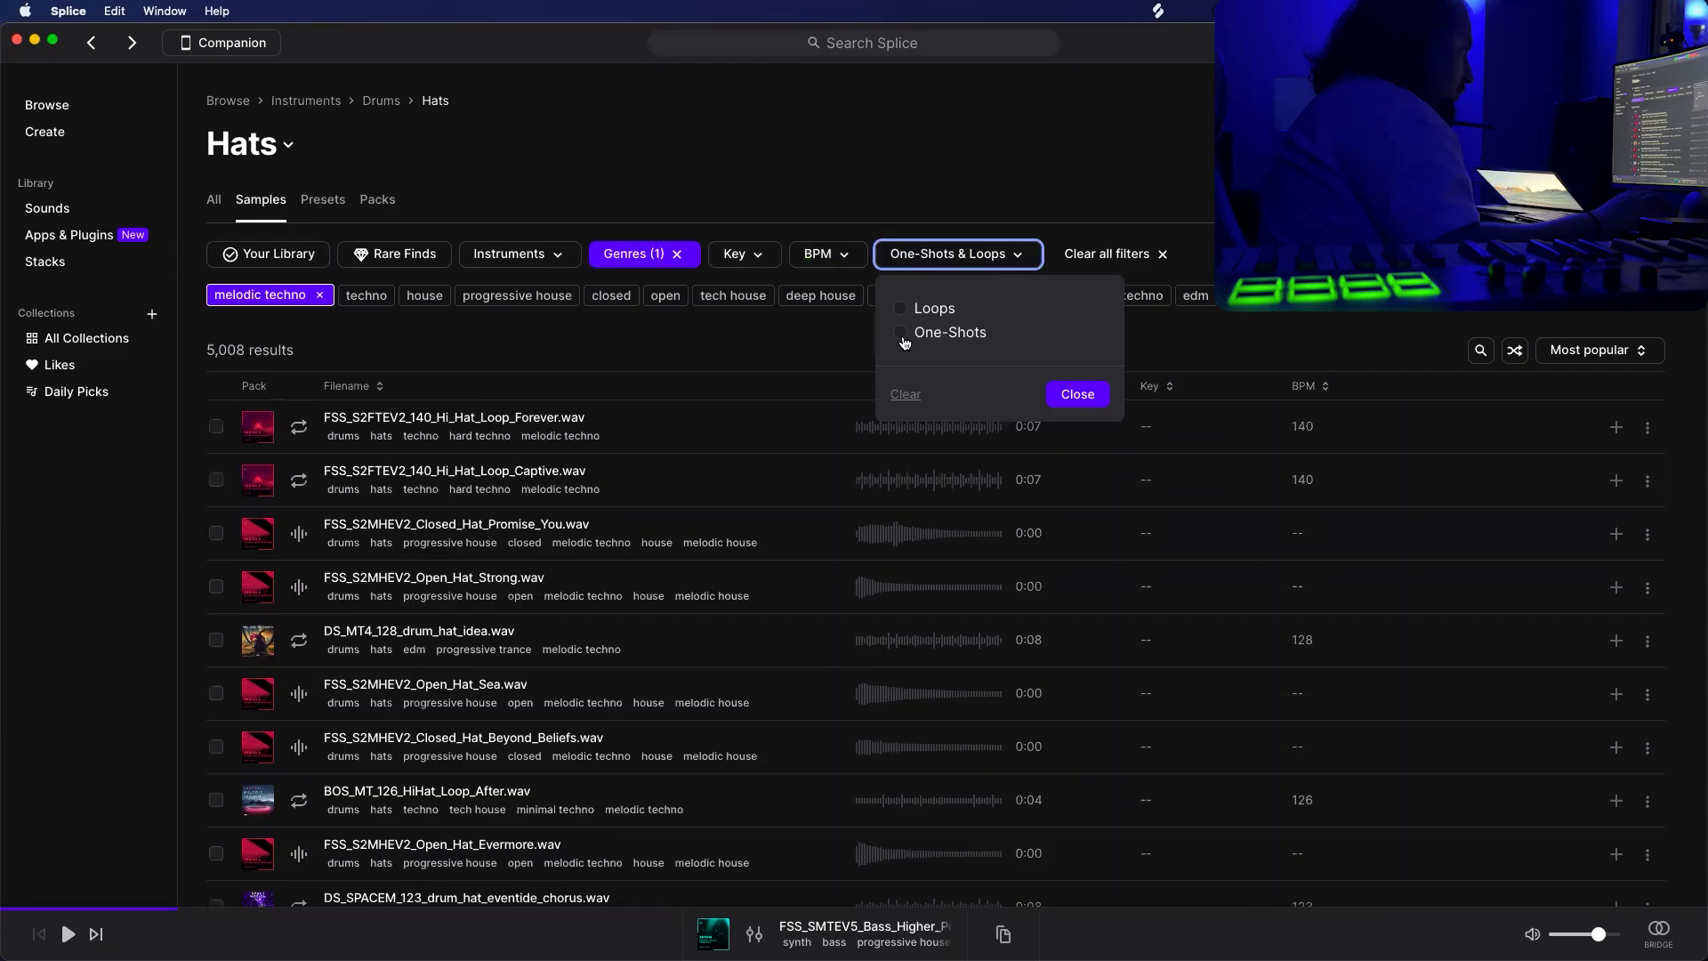
click(902, 309)
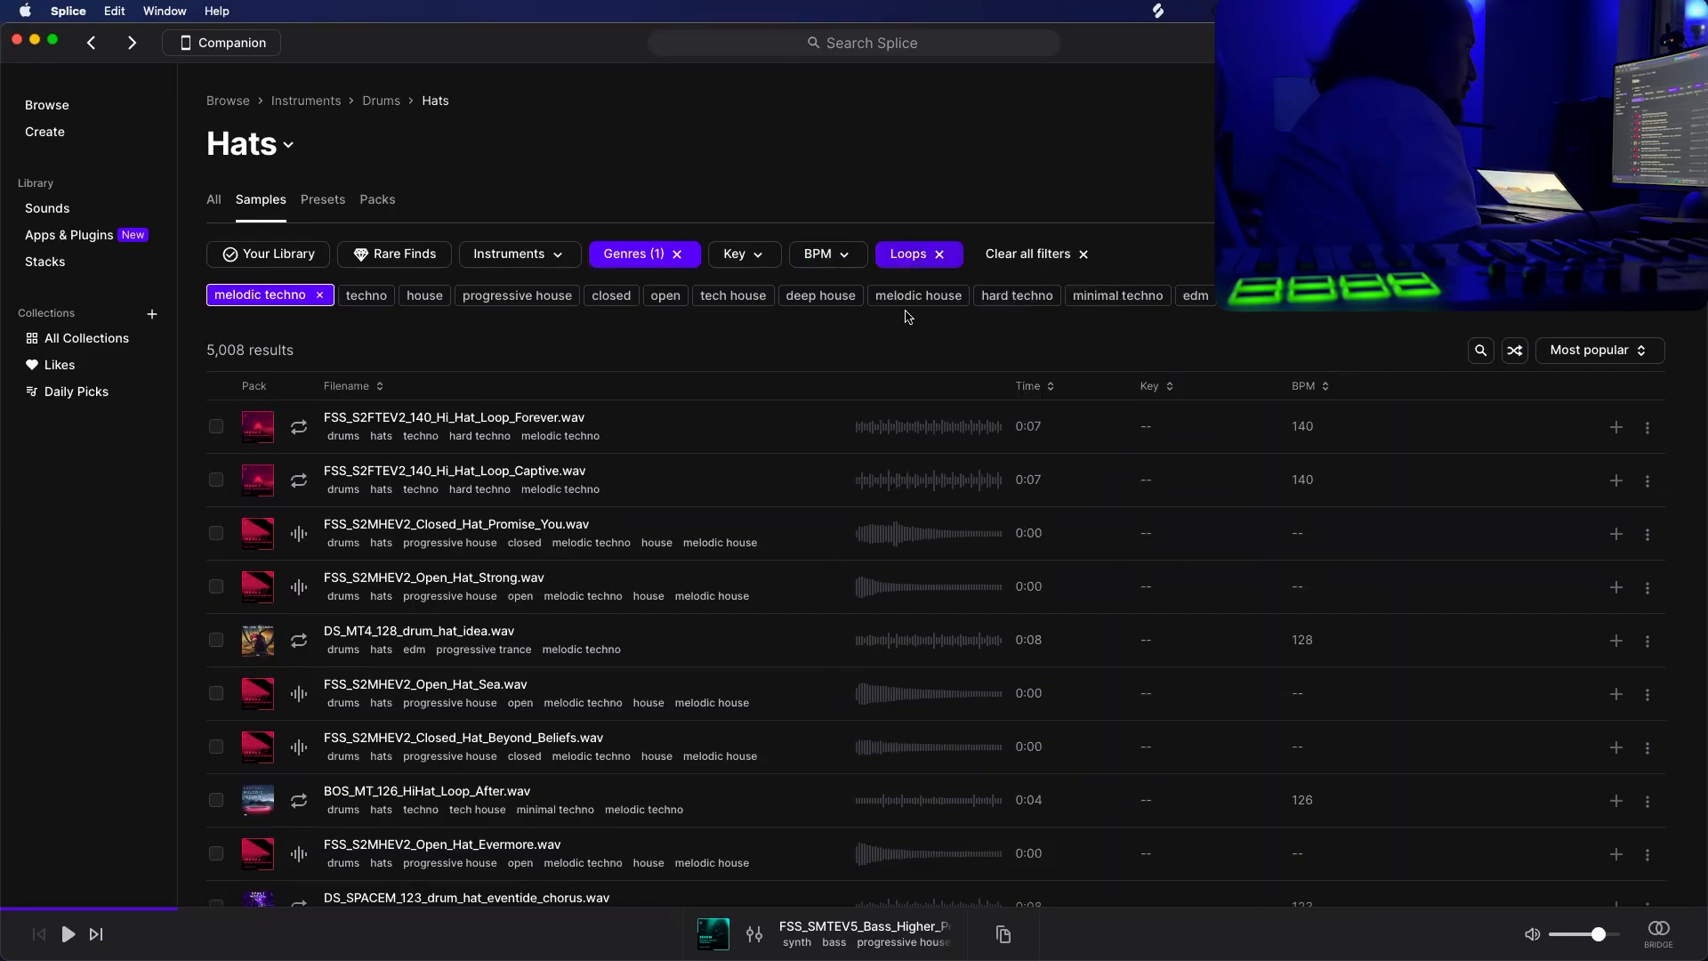
click(291, 430)
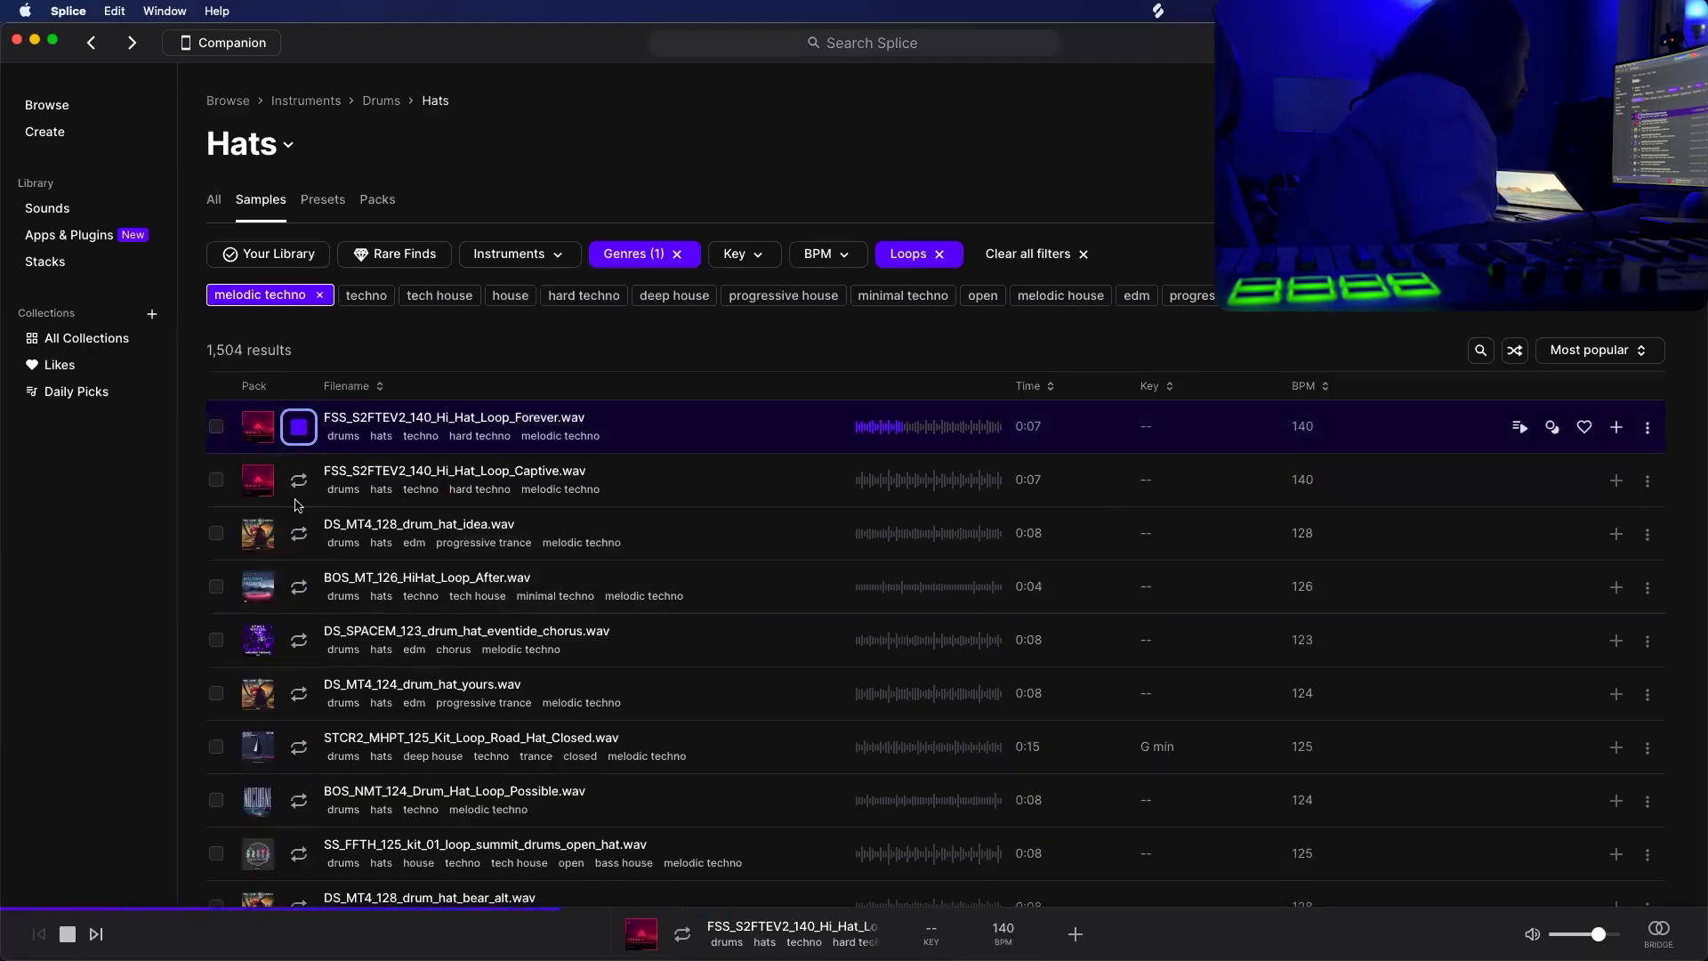
click(294, 431)
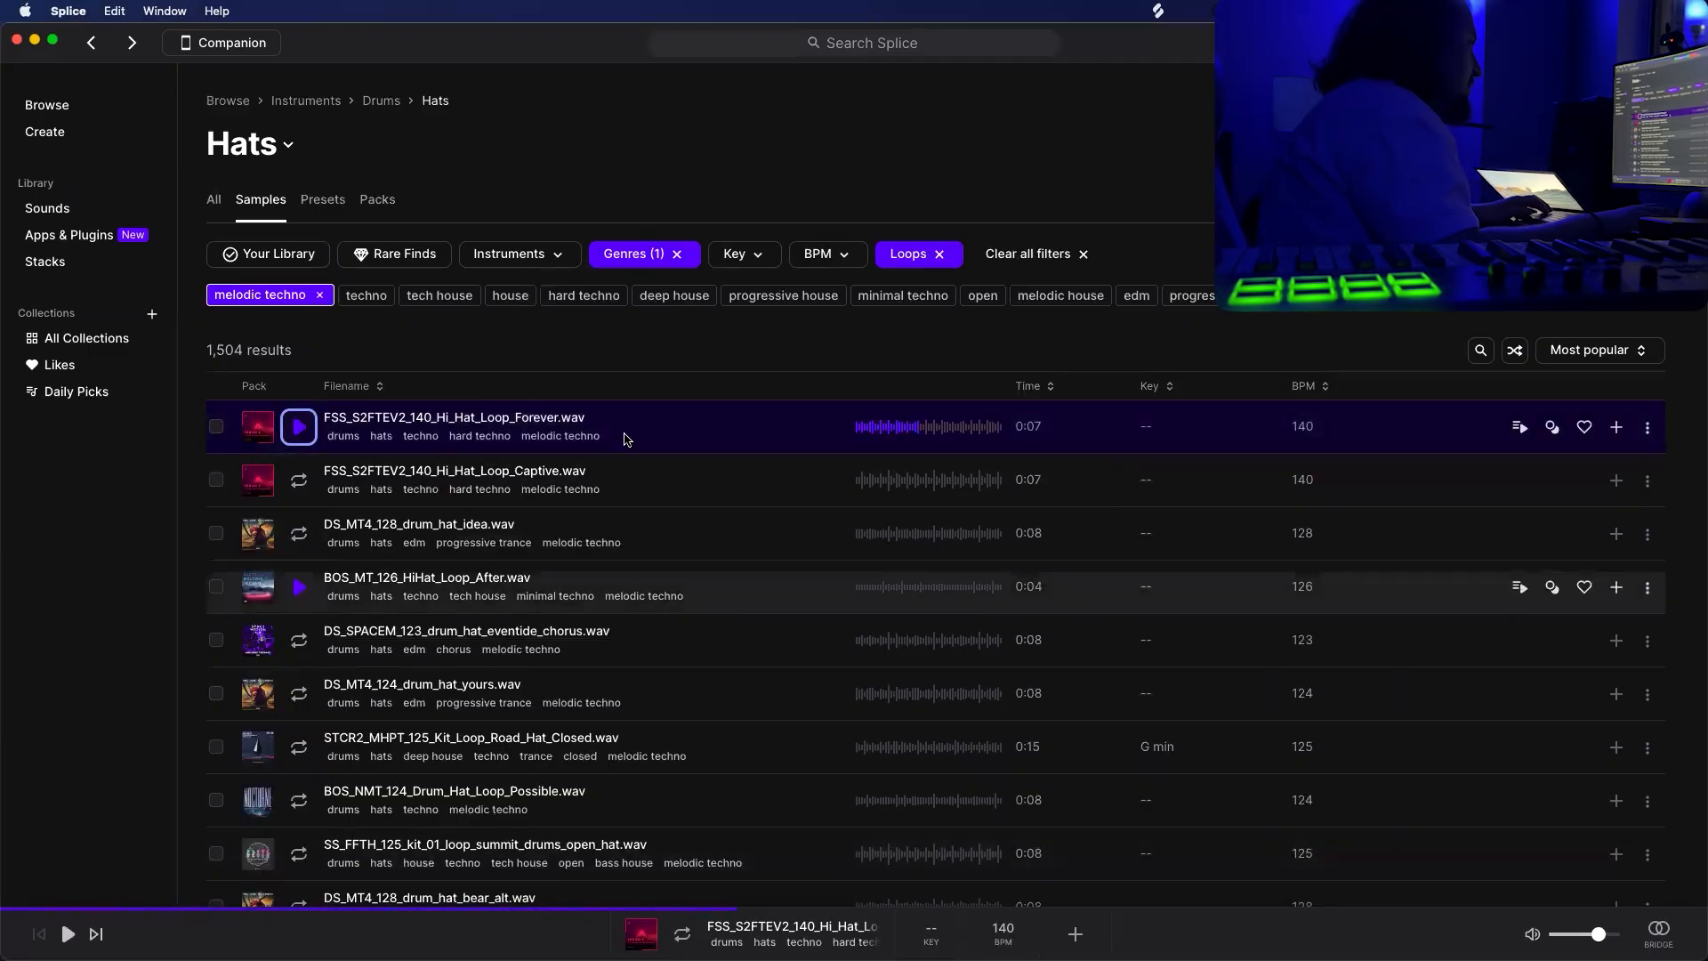
Switch to Live and insert a new MIDI track directly below the REF track.
key(super+Tab)
scroll(1007, 519, up, 10)
scroll(1001, 542, right, 4)
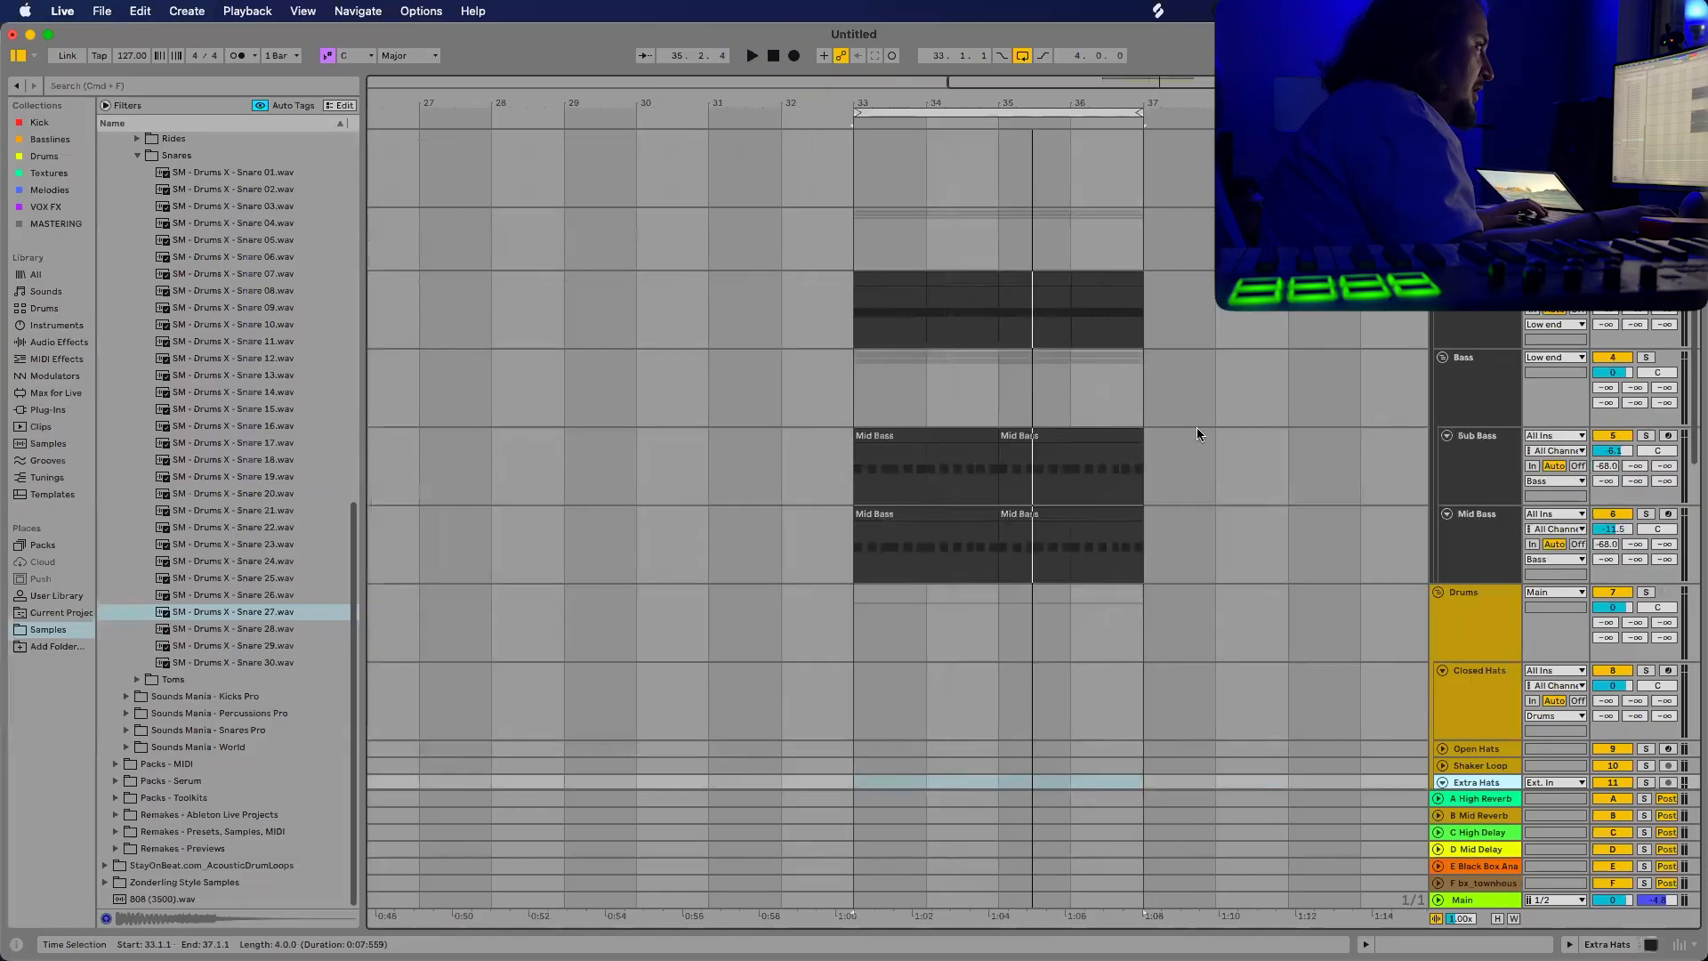
click(1473, 147)
scroll(1156, 319, left, 4)
scroll(1217, 312, right, 1)
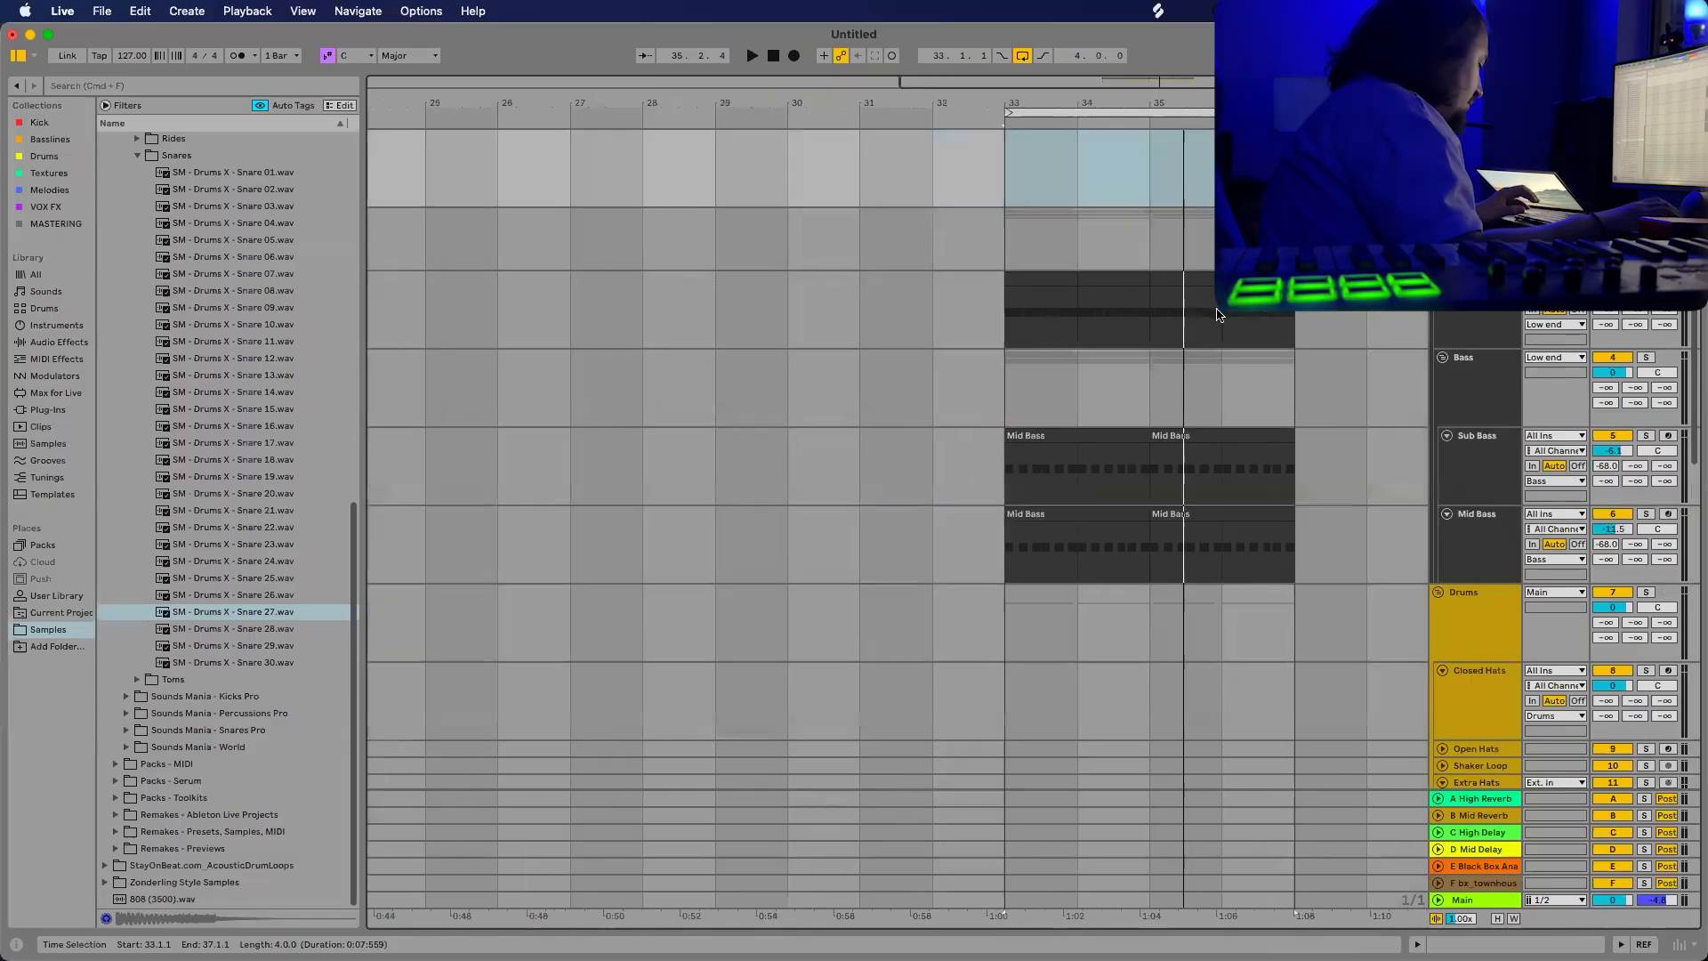
scroll(1217, 314, up, 2)
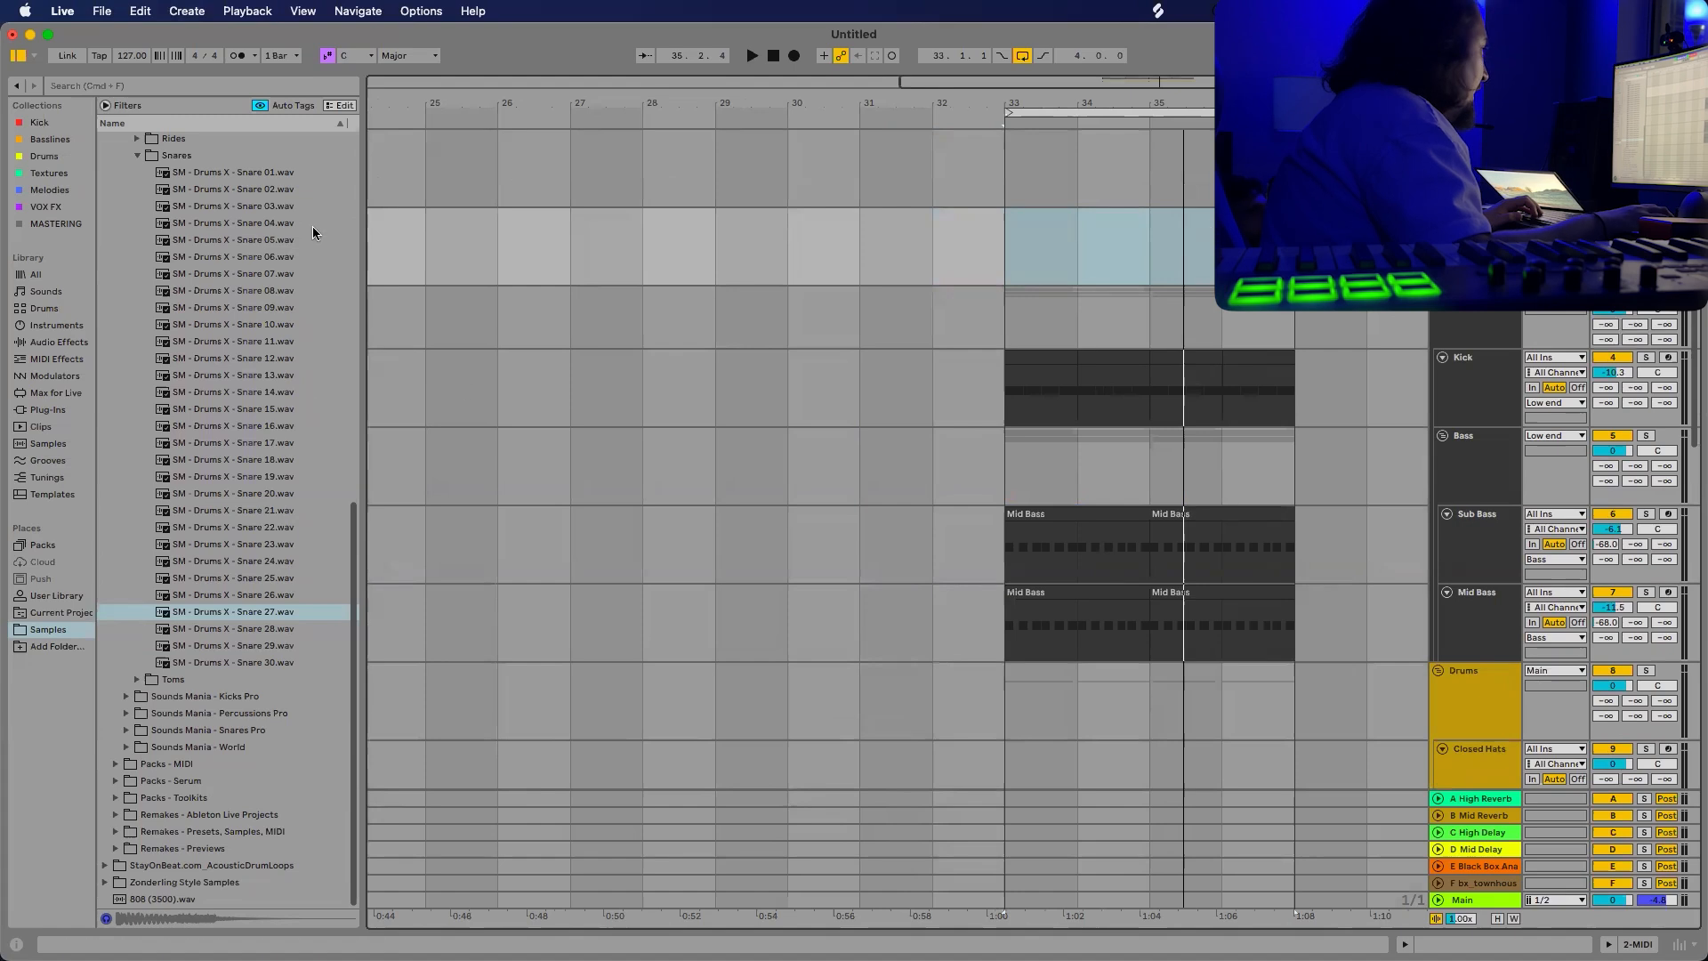
Search the whole library for "splice" and load Splice Bridge onto the new MIDI track.
click(26, 278)
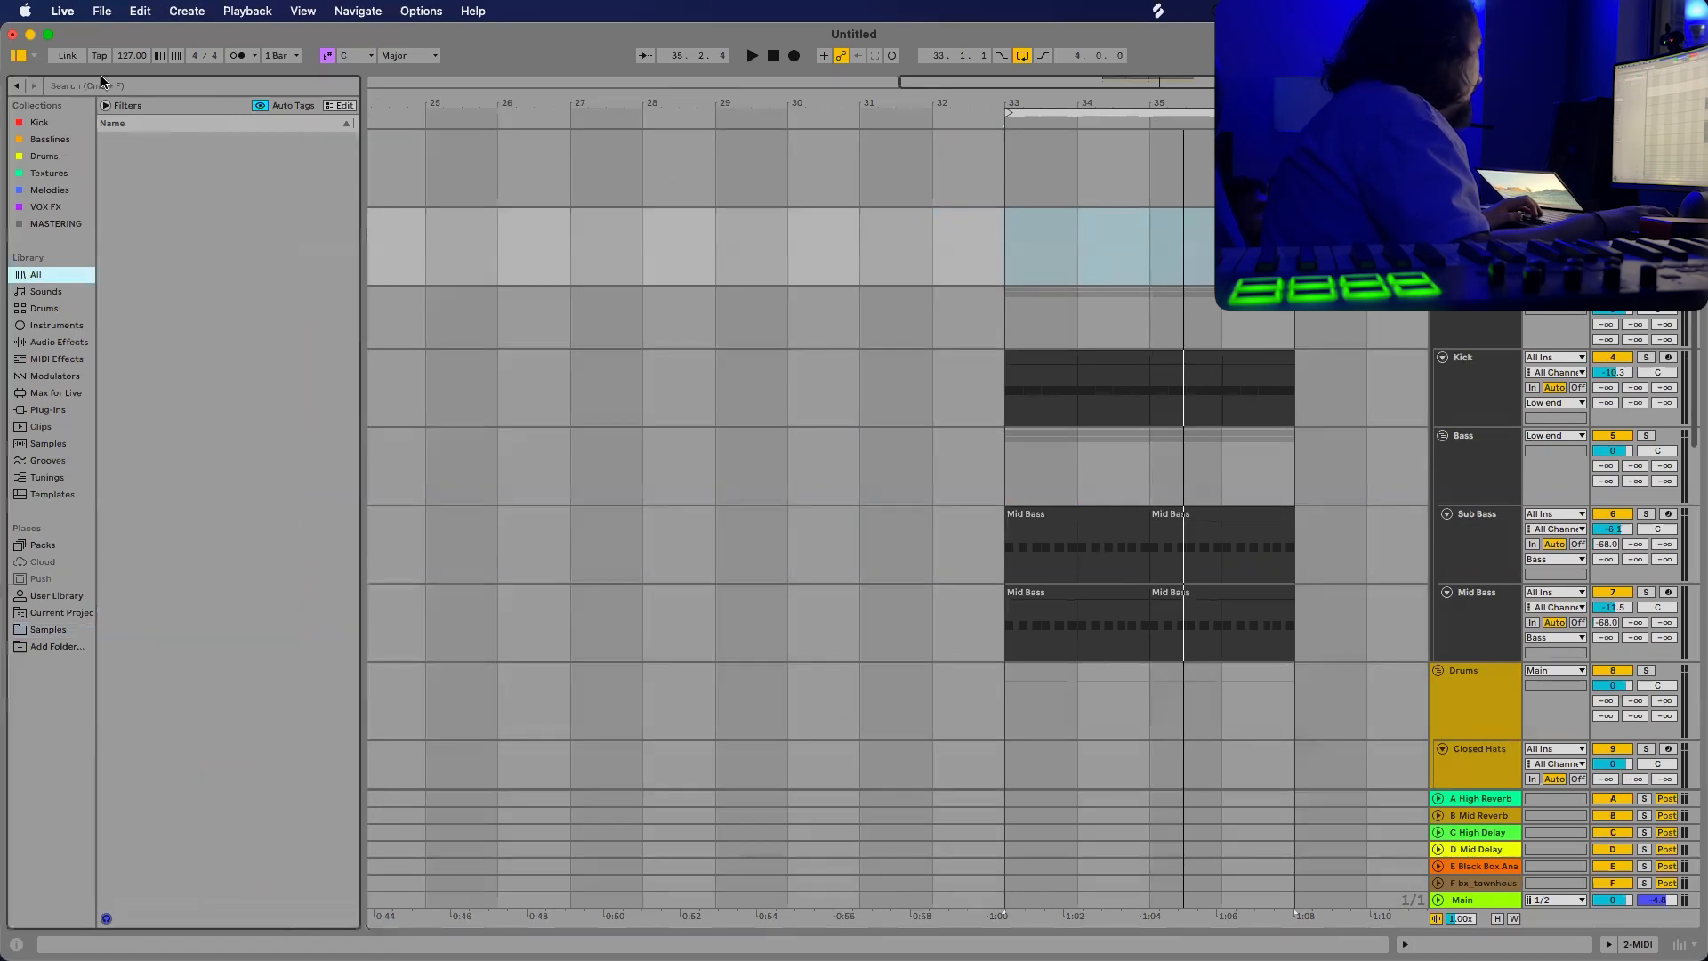
click(127, 80)
text(splice)
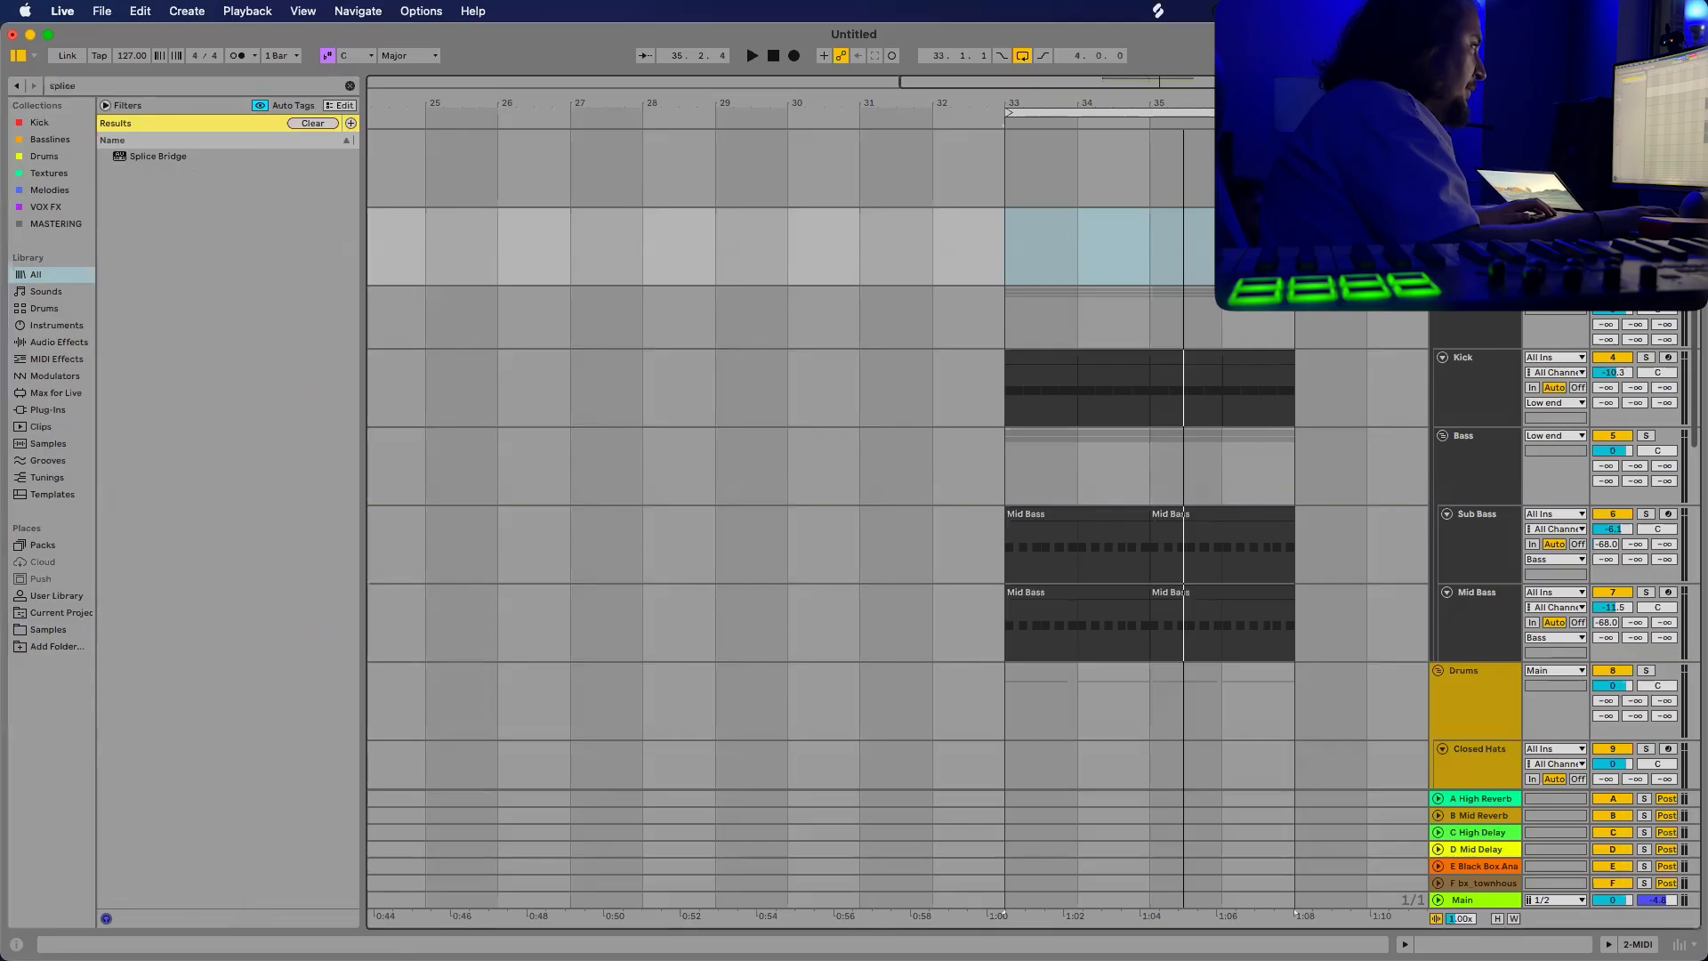
click(146, 159)
double_click(146, 158)
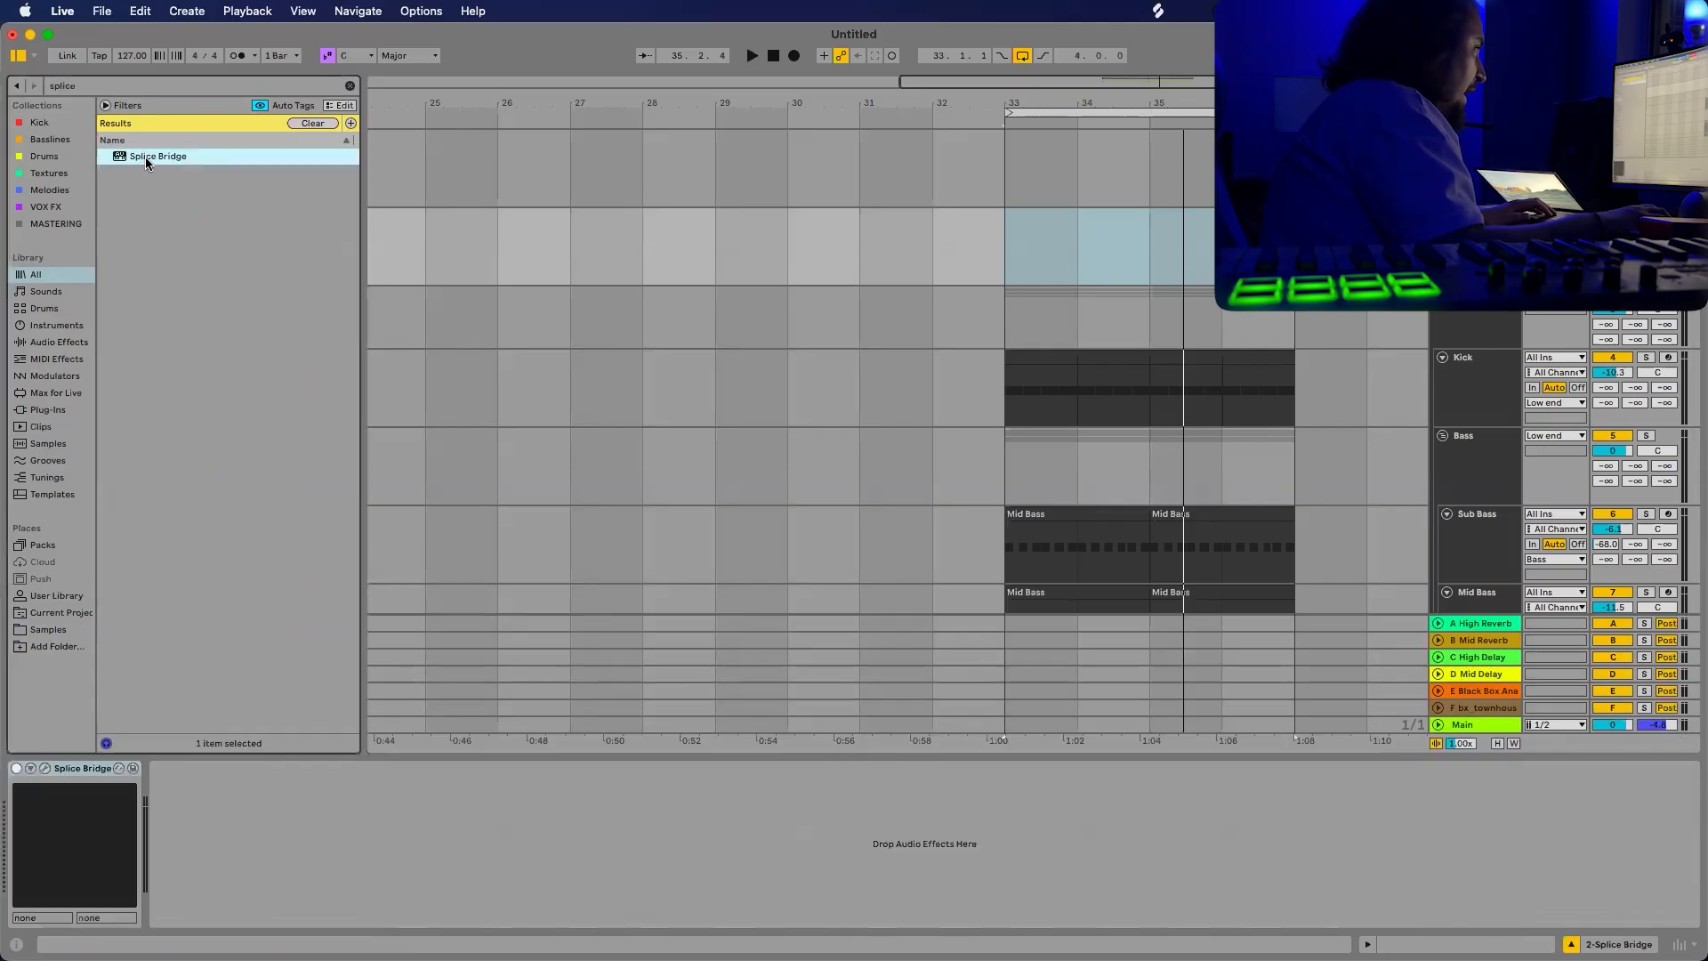
click(589, 394)
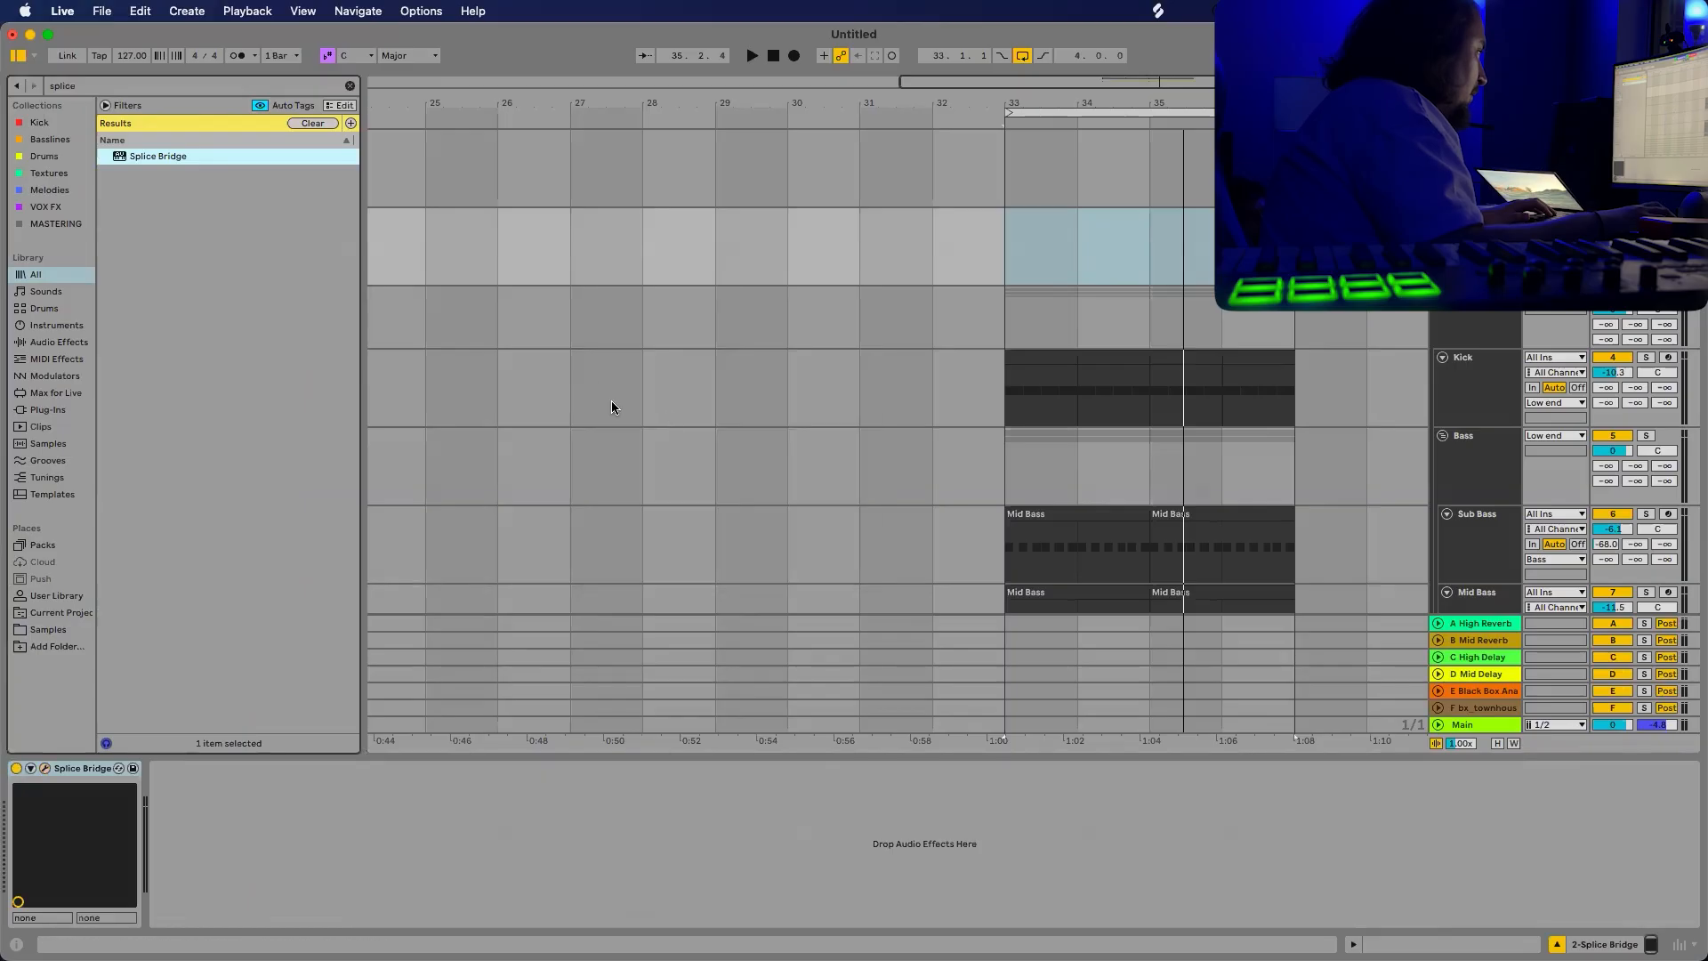
Place the insert marker at bar 33 on the Snare track, then switch to Splice and play FSS_S2FTEV2_140_Hi_Hat_Loop_Forever.wav through Bridge.
scroll(953, 502, down, 10)
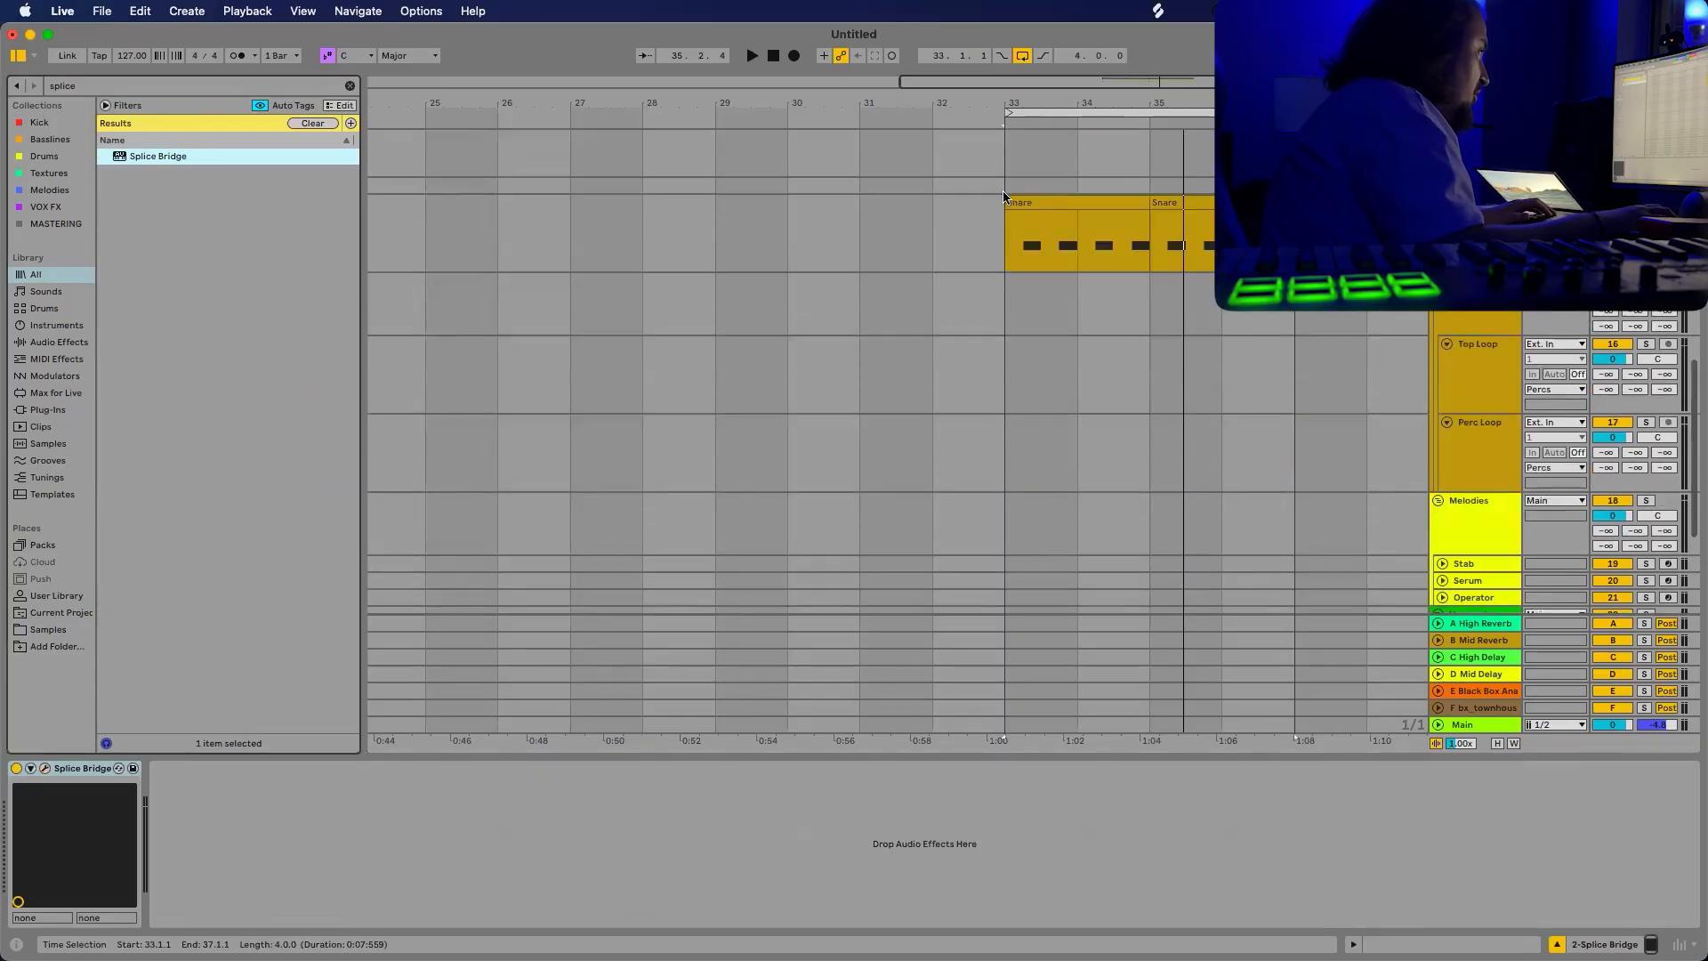
click(1011, 219)
mouse_move(1359, 929)
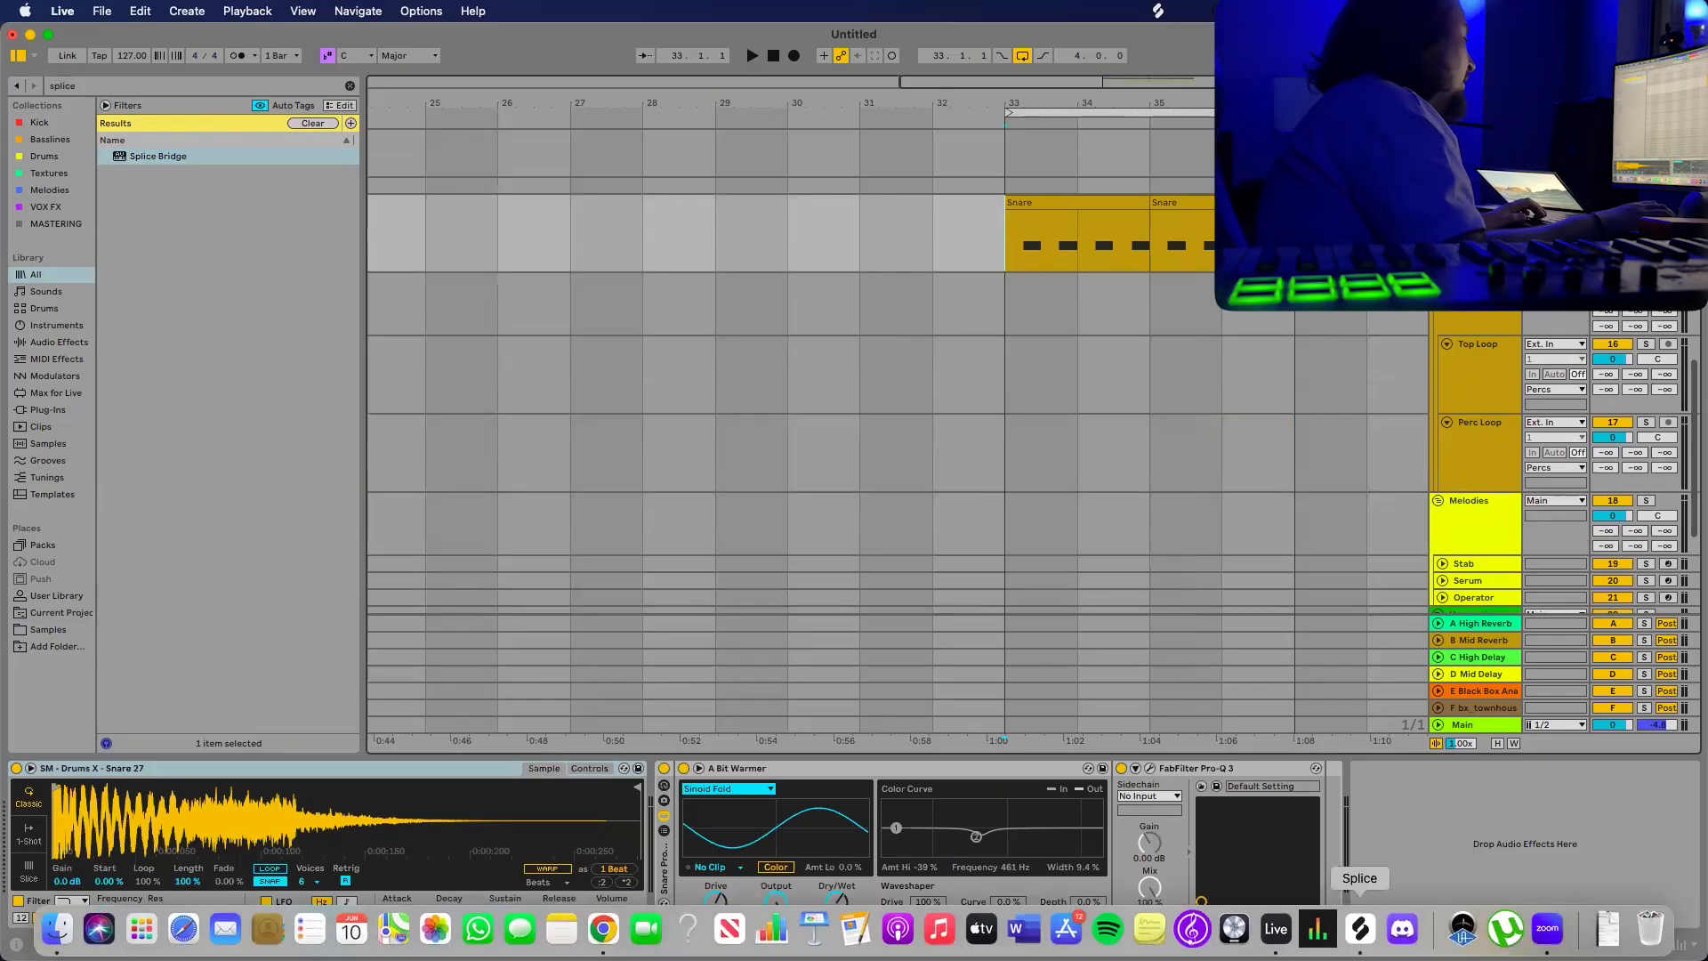
click(1367, 938)
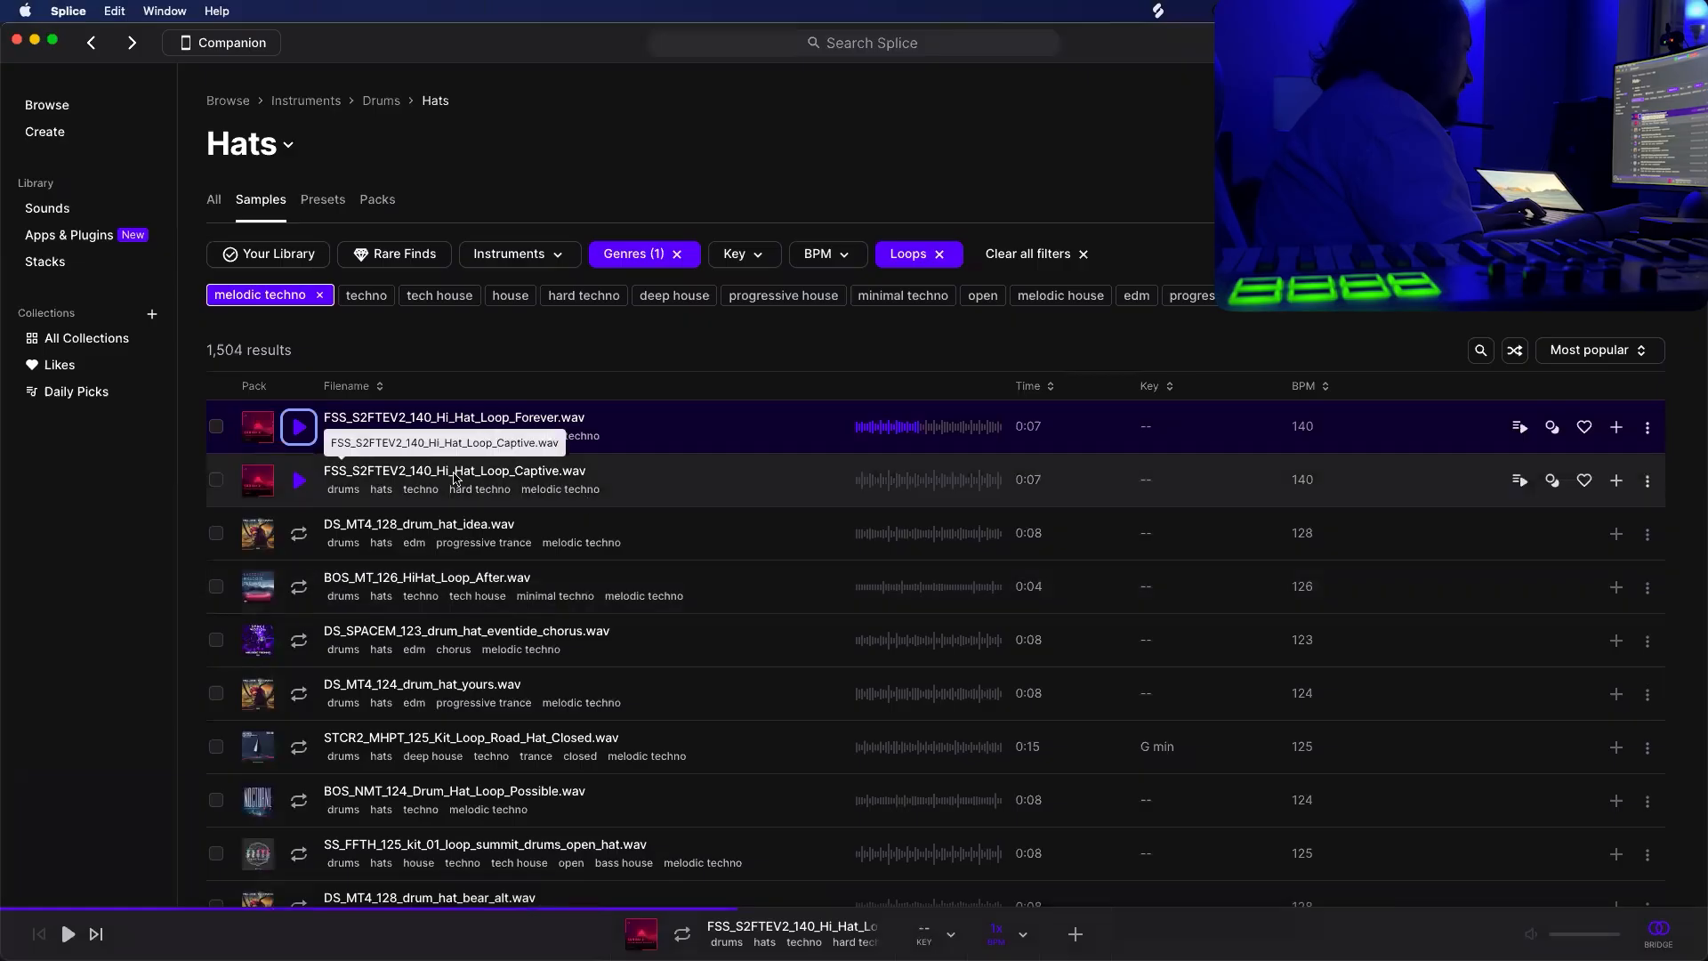
click(301, 428)
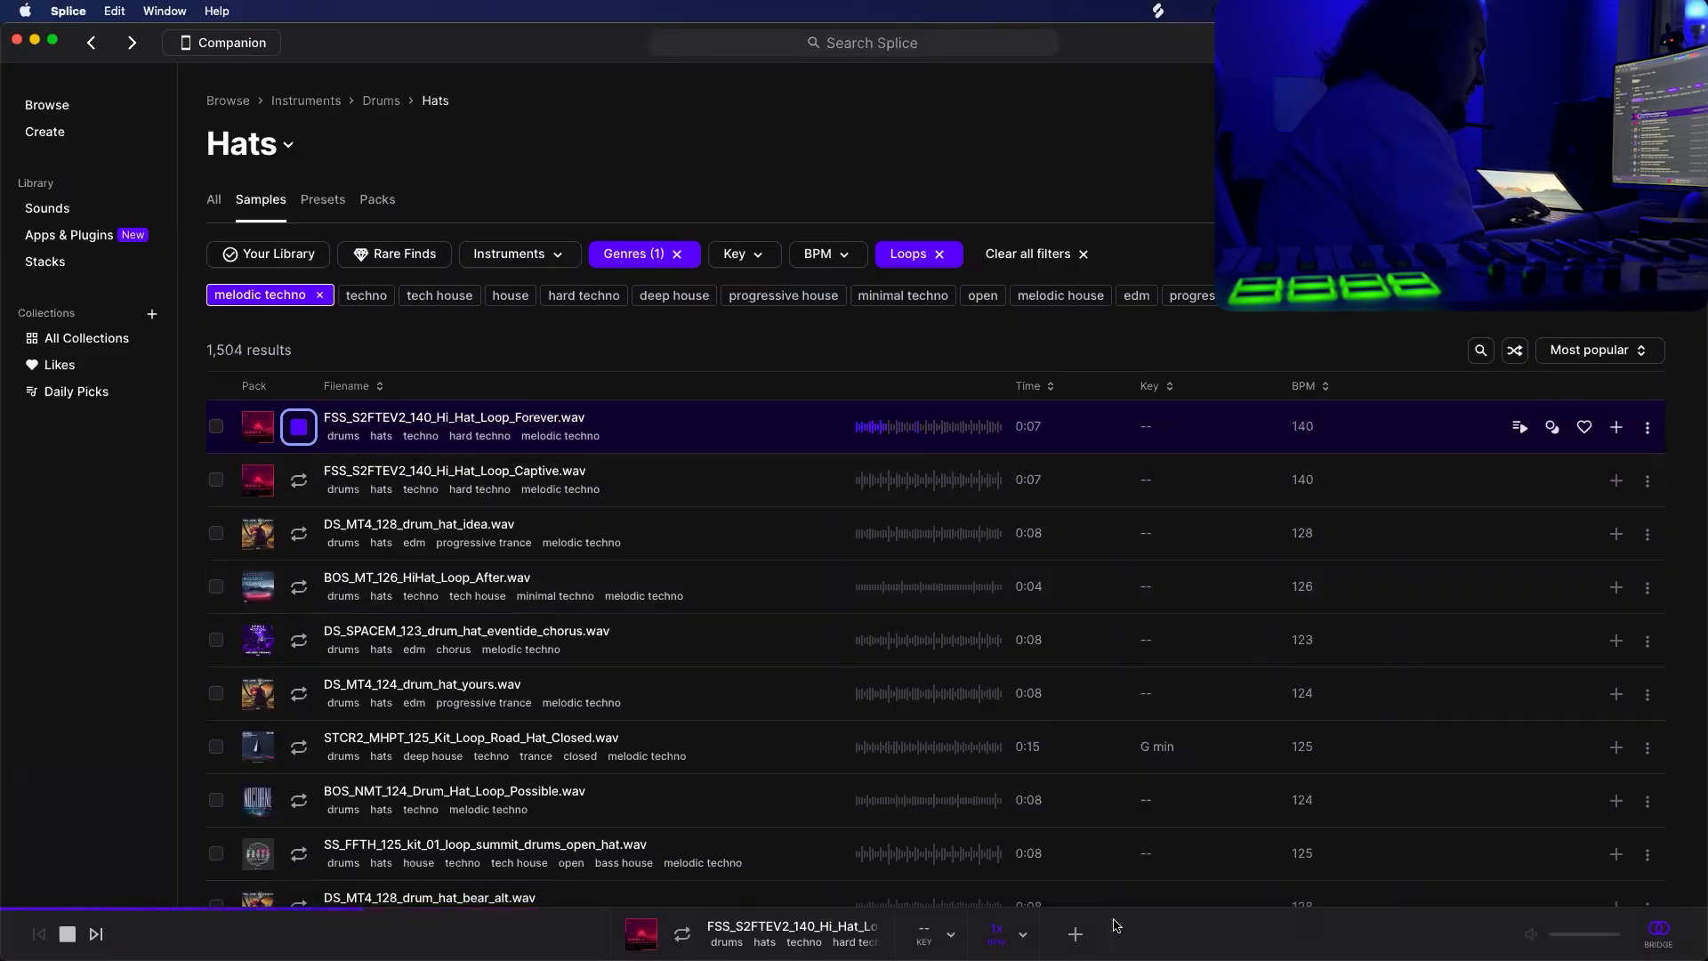
Check the running arrangement in Live, then return to Splice and audition FSS_S2FTEV2_140_Hi_Hat_Loop_Captive.wav.
key(super+Tab)
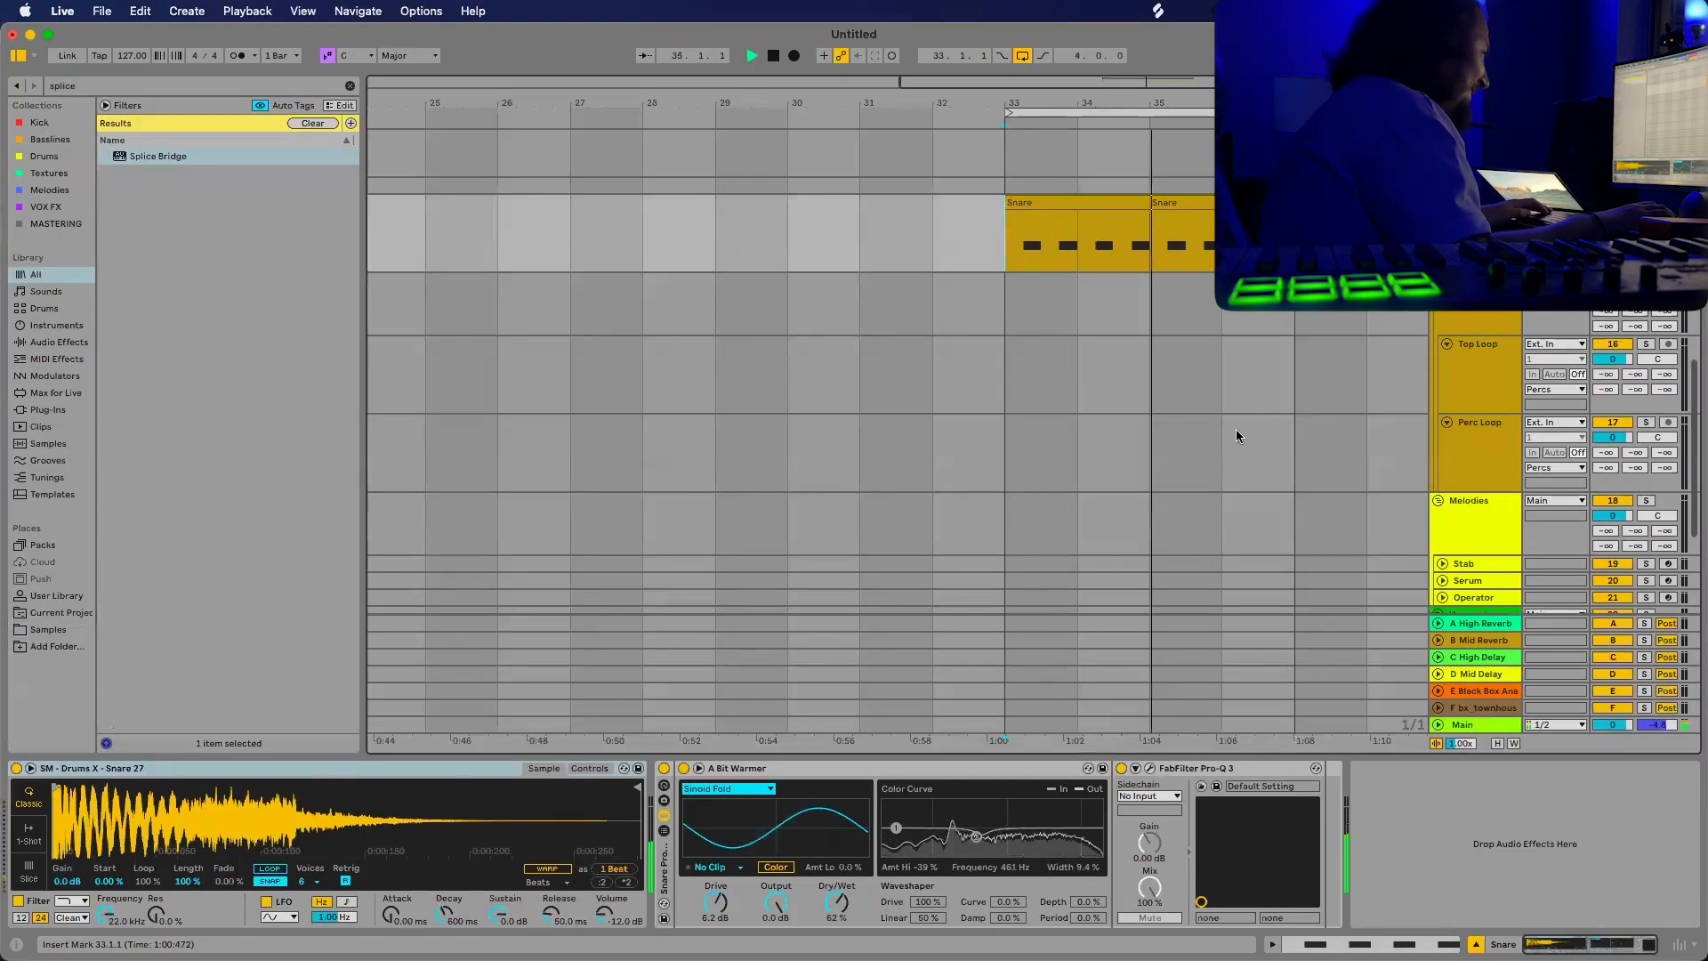
key(super+Tab)
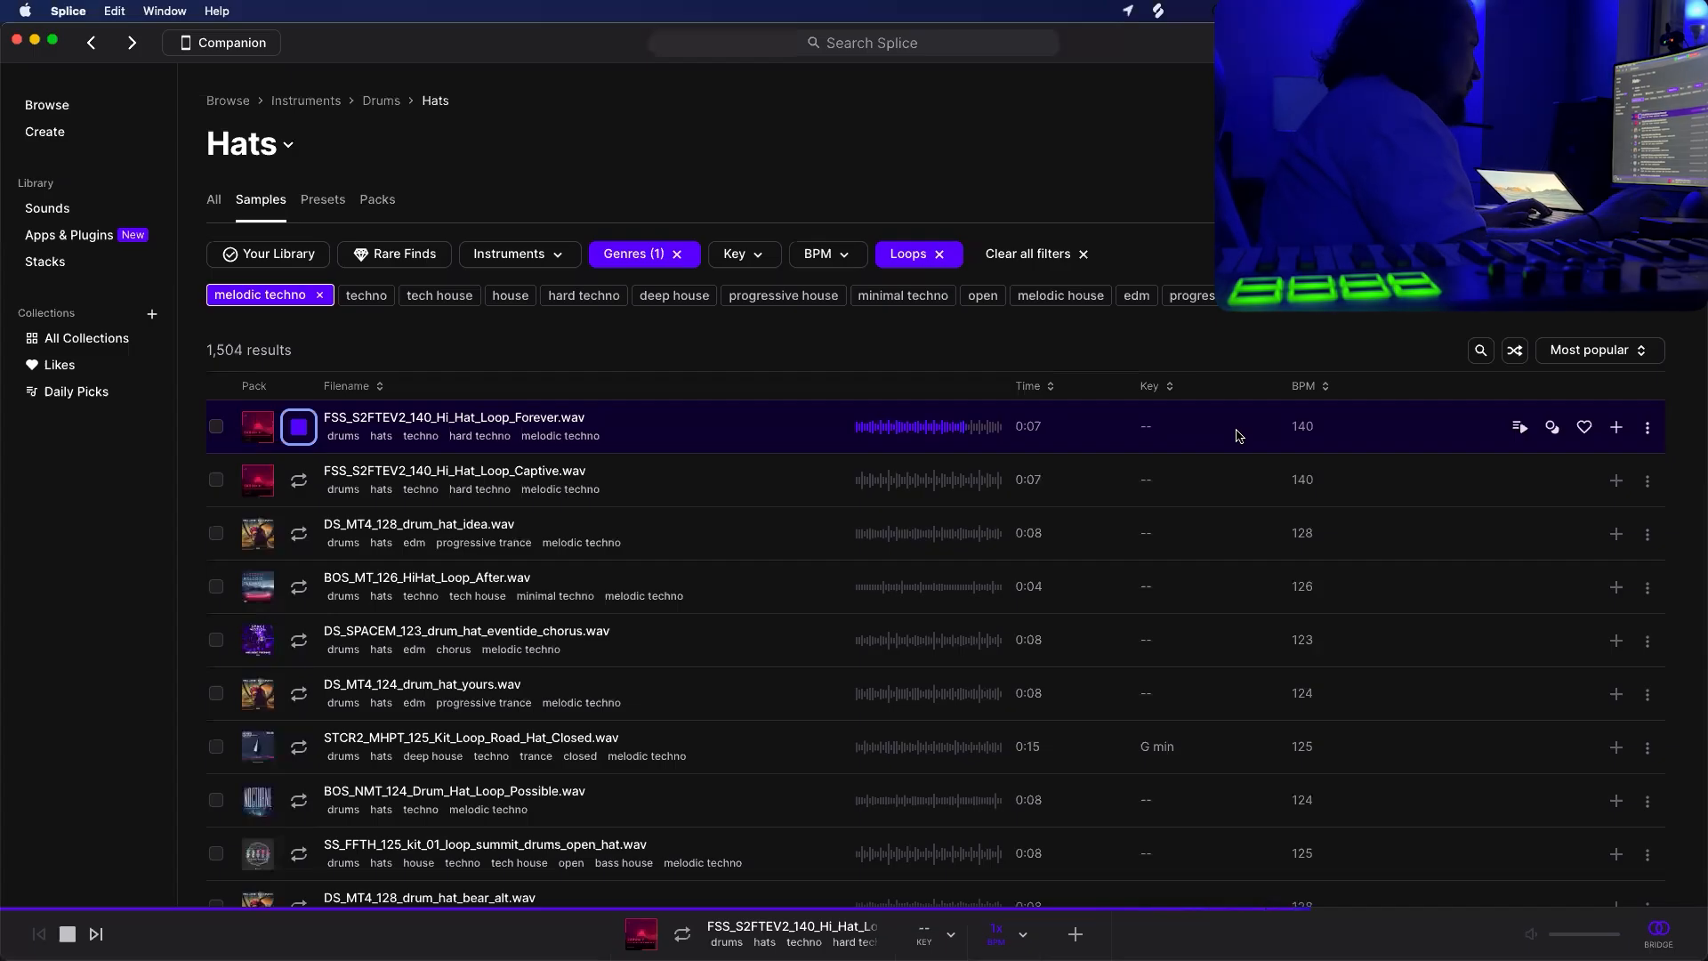
key(Down)
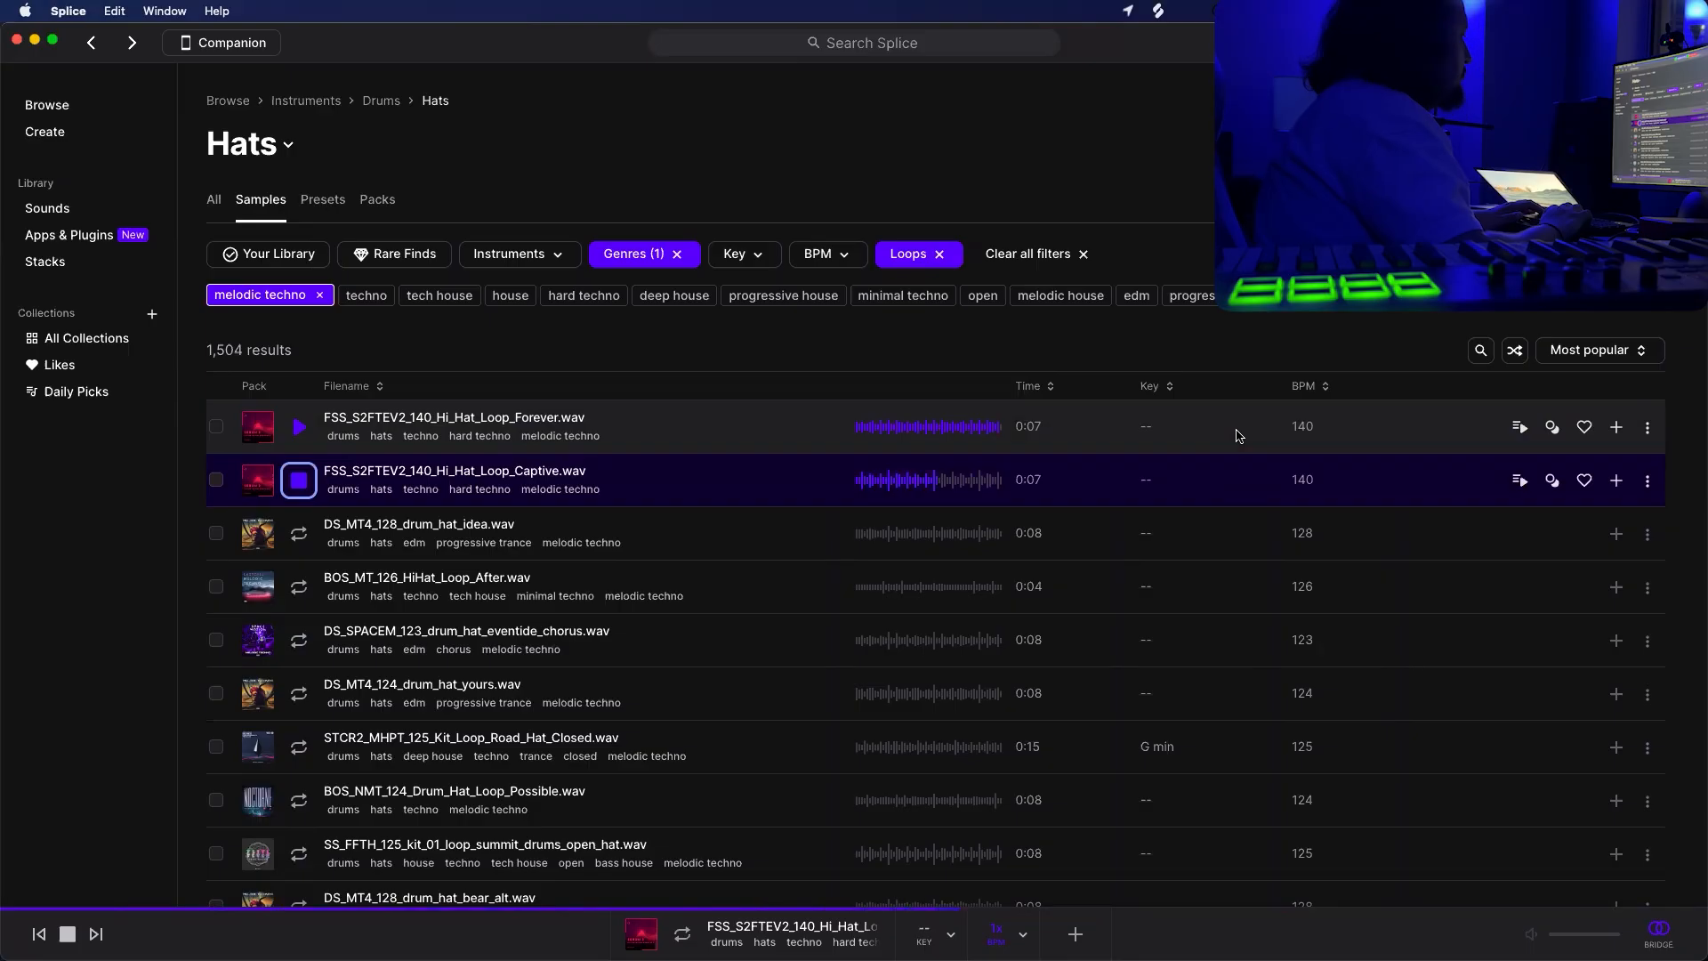
Audition the melodic techno hat loops one after another, from DS_MT4_128_drum_hat_idea.wav through DS_MT4_128_drum_hat_bear_alt.wav.
key(Down)
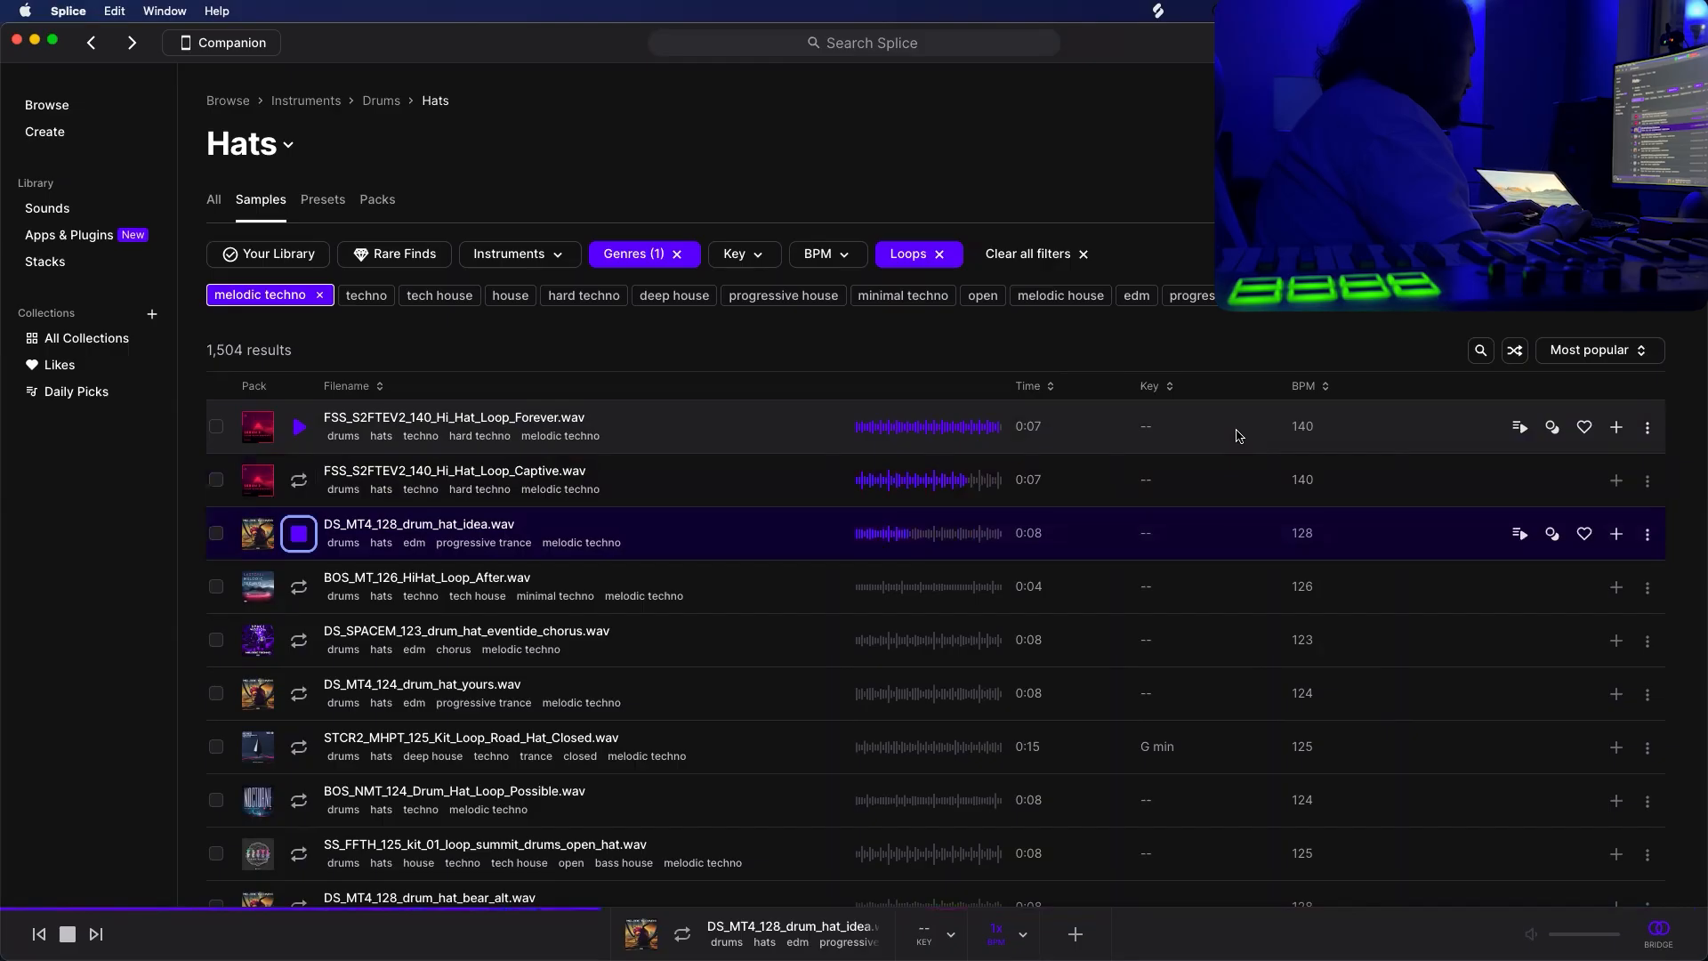
key(Down)
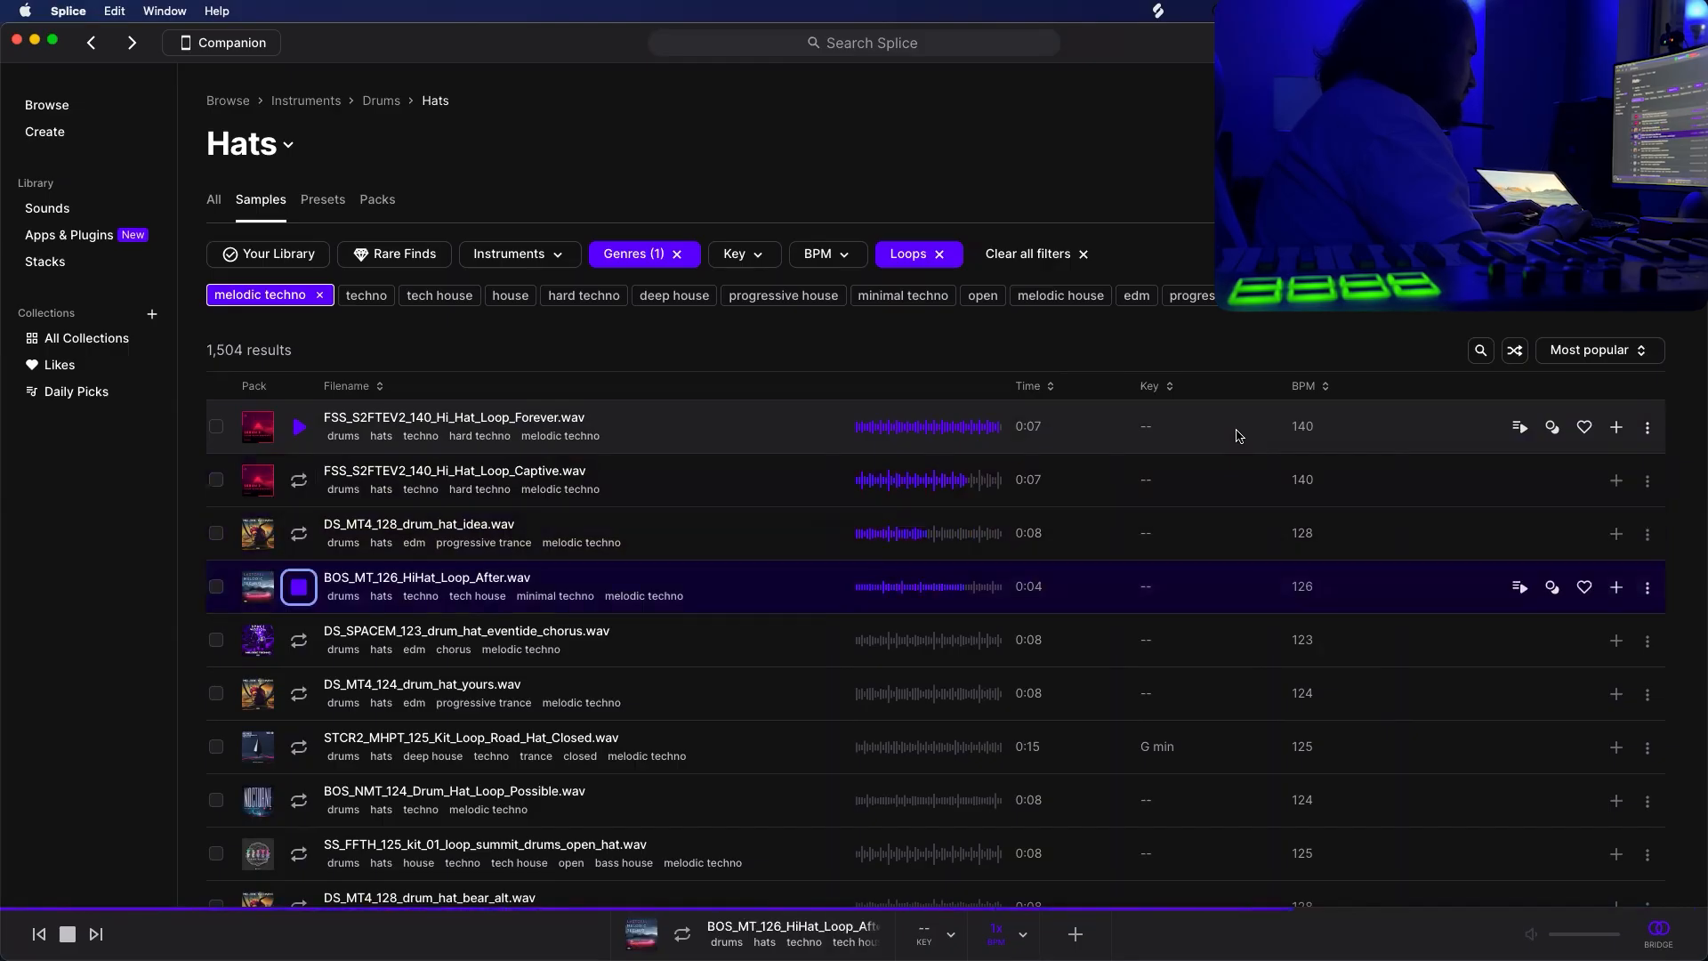
key(Down)
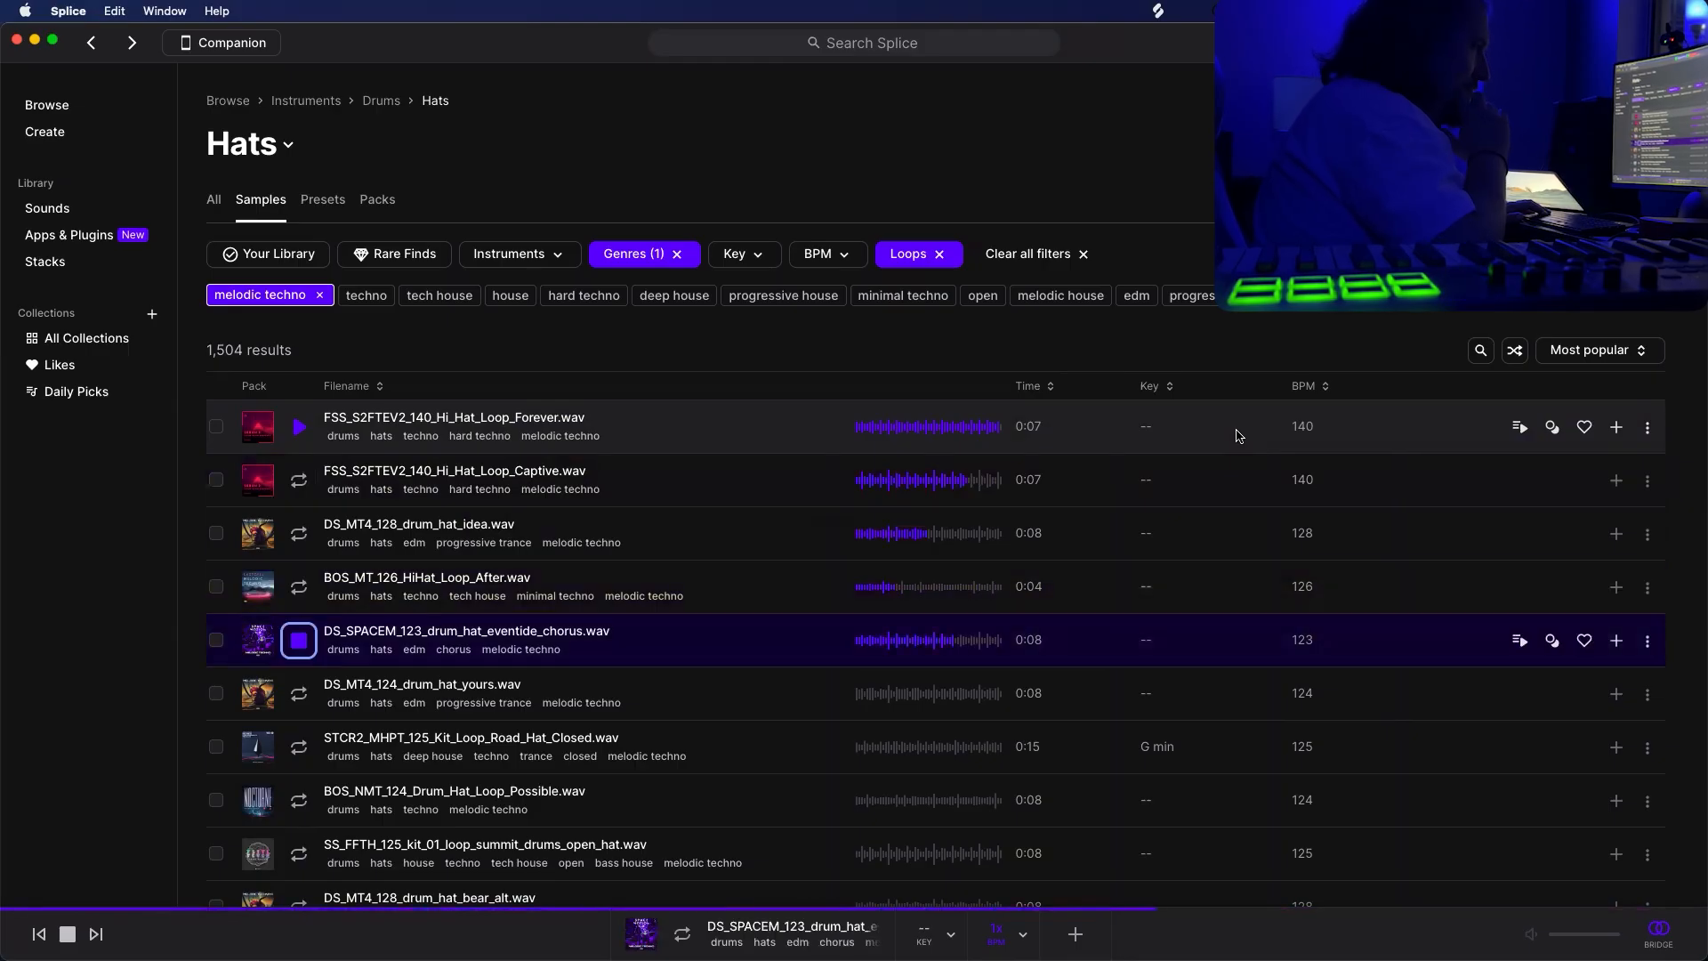
key(Down)
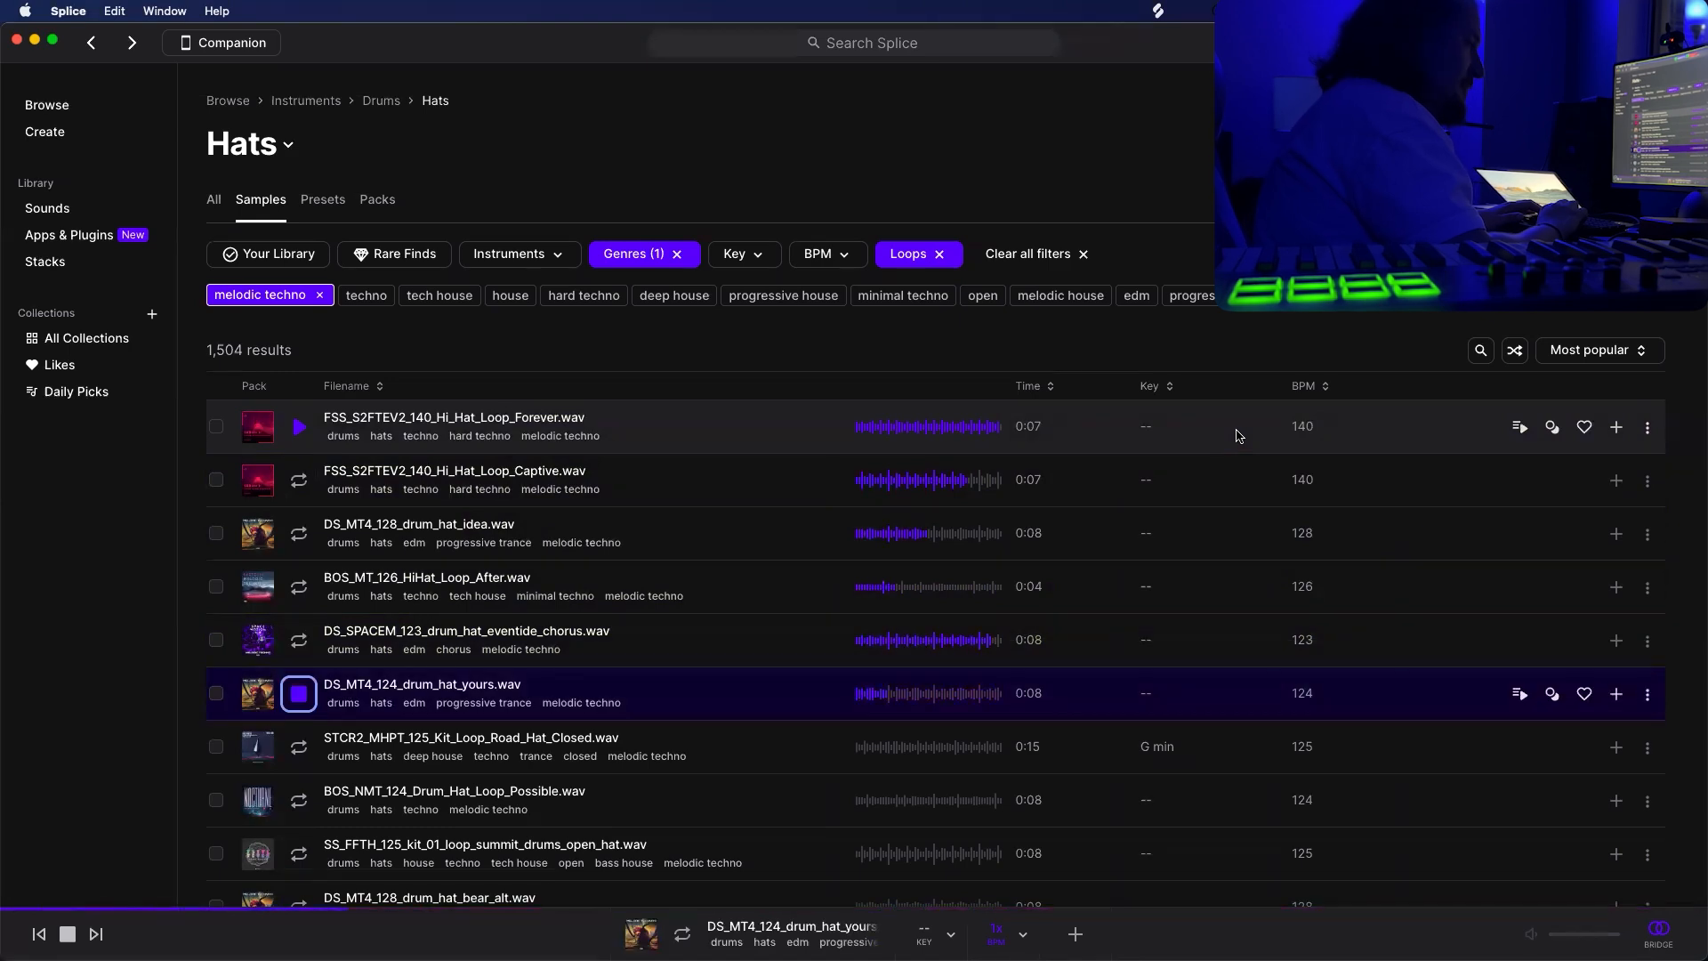
key(Down)
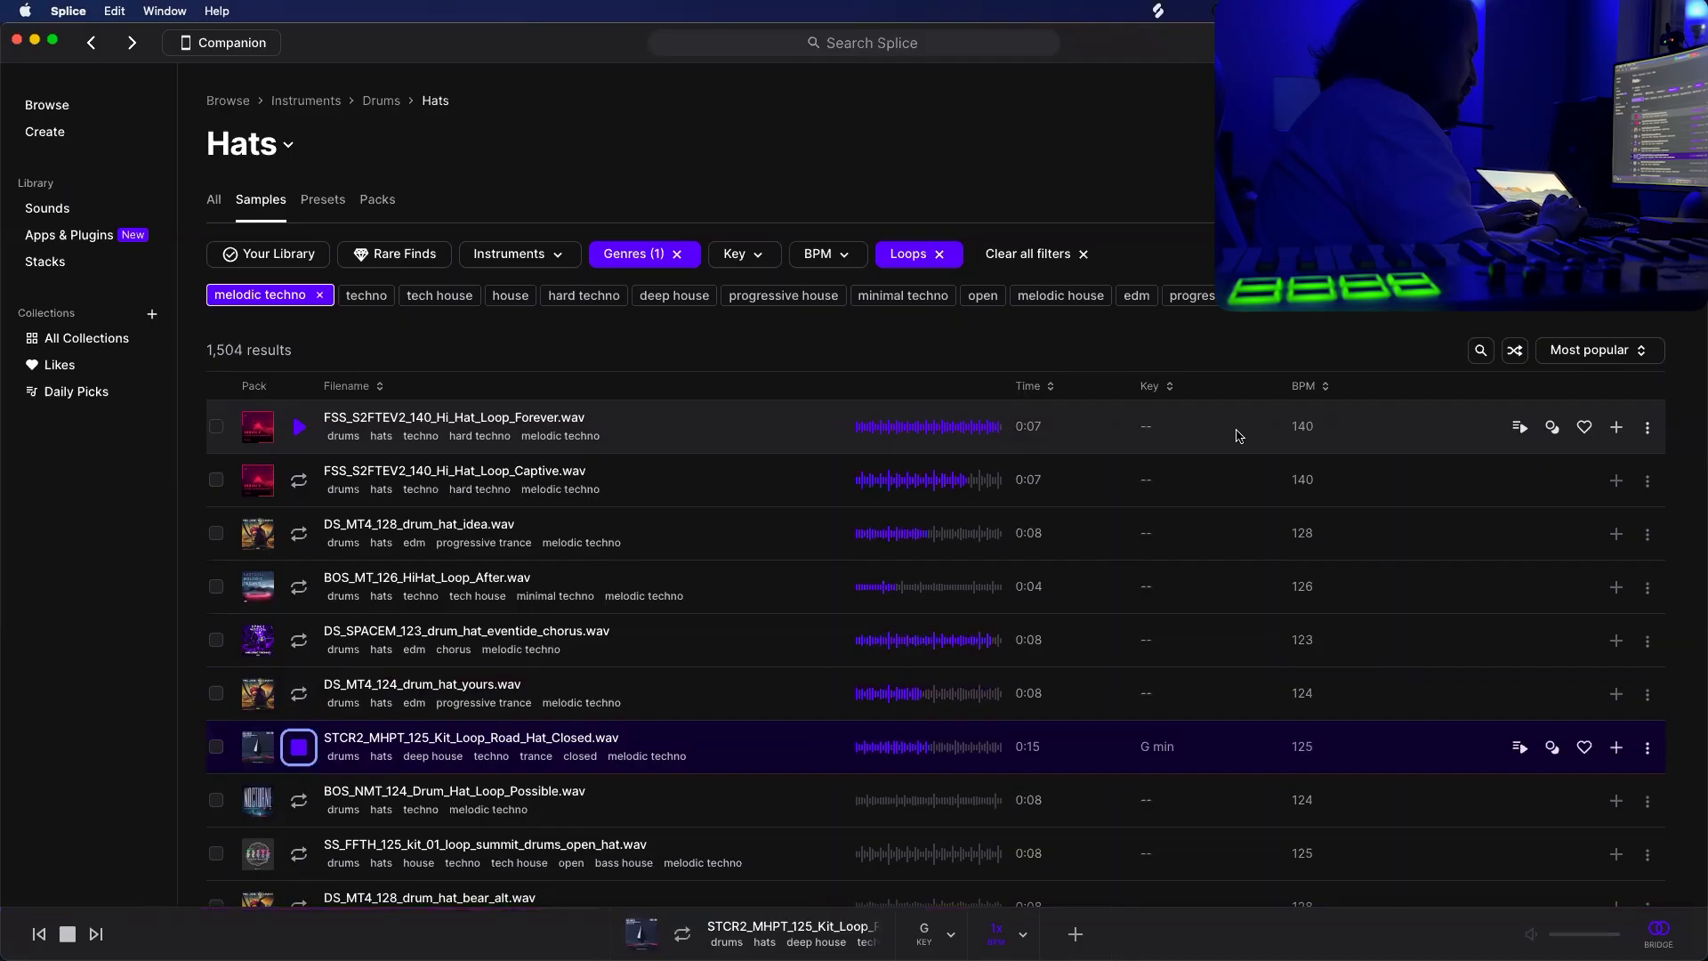
key(Down)
key(Down)
scroll(1240, 435, down, 6)
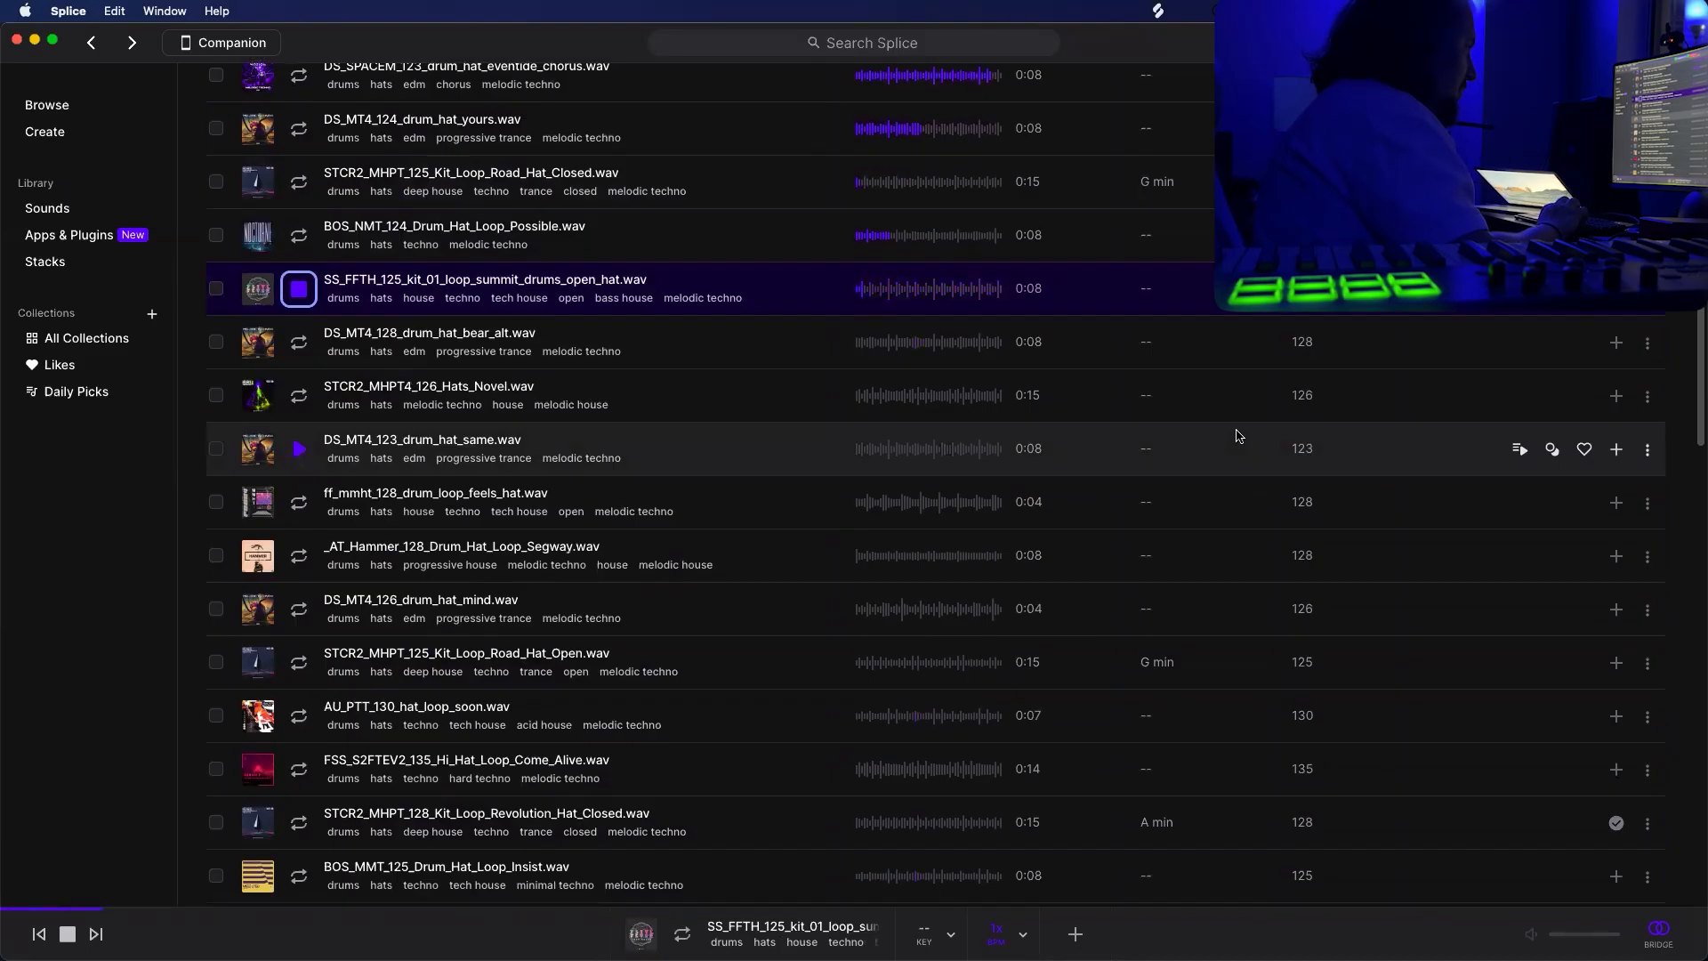
key(Down)
scroll(1229, 465, up, 6)
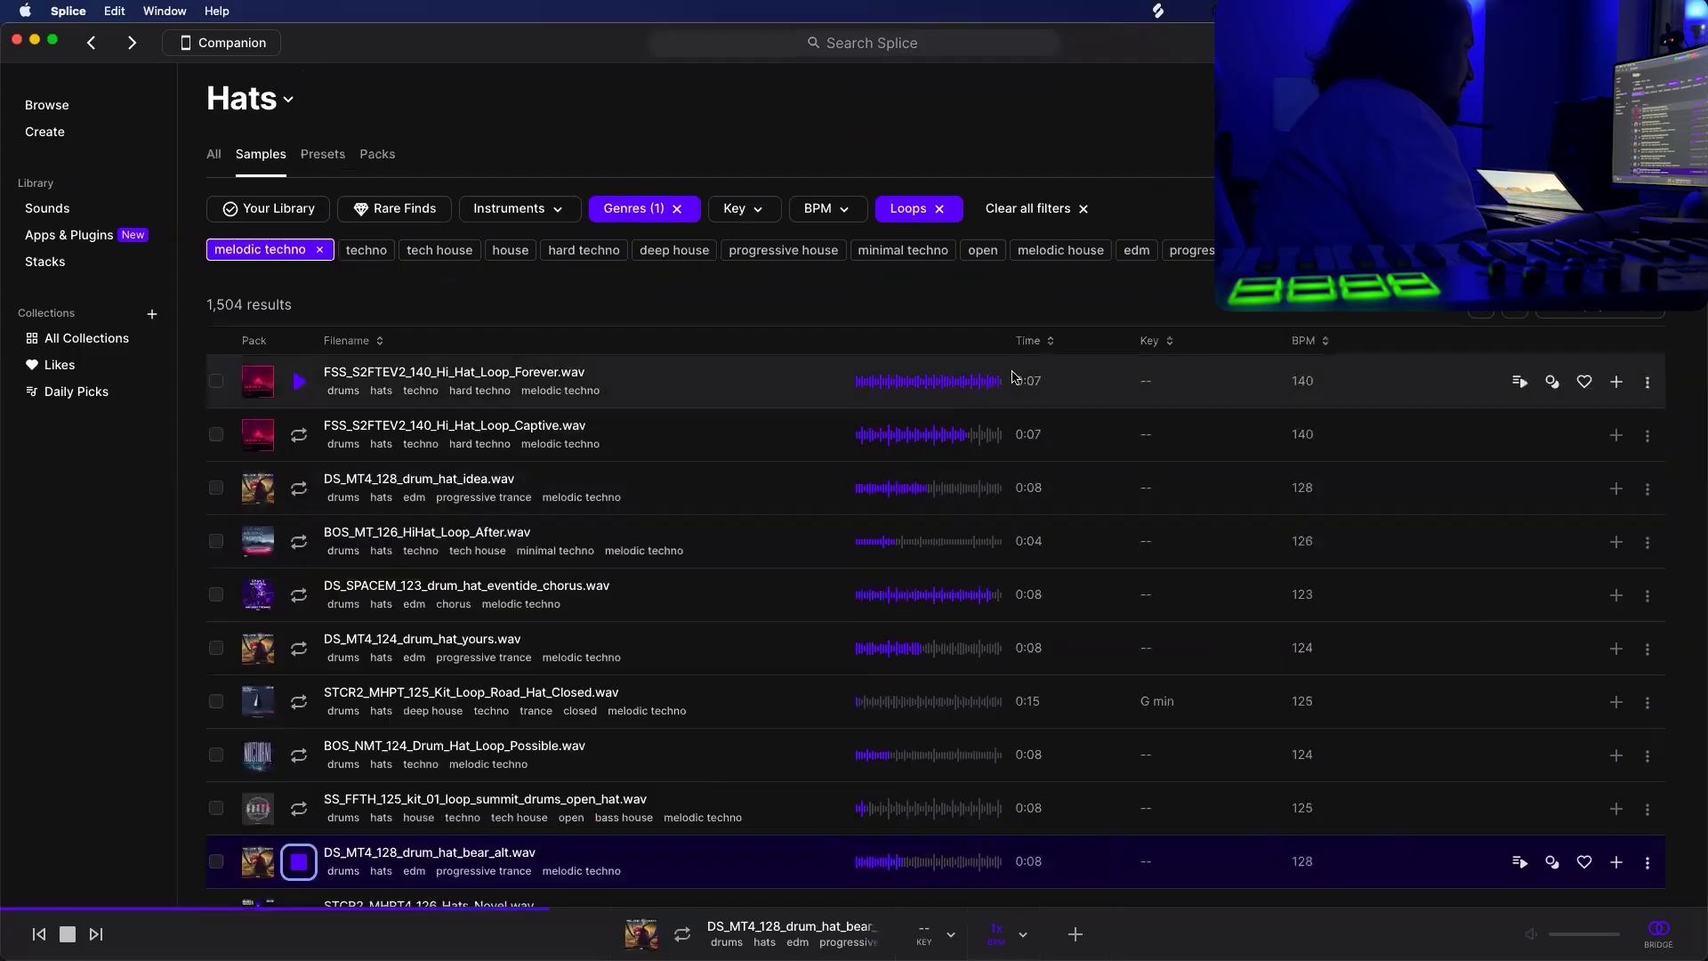
Replay DS_MT4_128_drum_hat_idea.wav and BOS_MT_126_HiHat_Loop_After.wav, add the latter to the library and copy it to the clipboard.
click(299, 488)
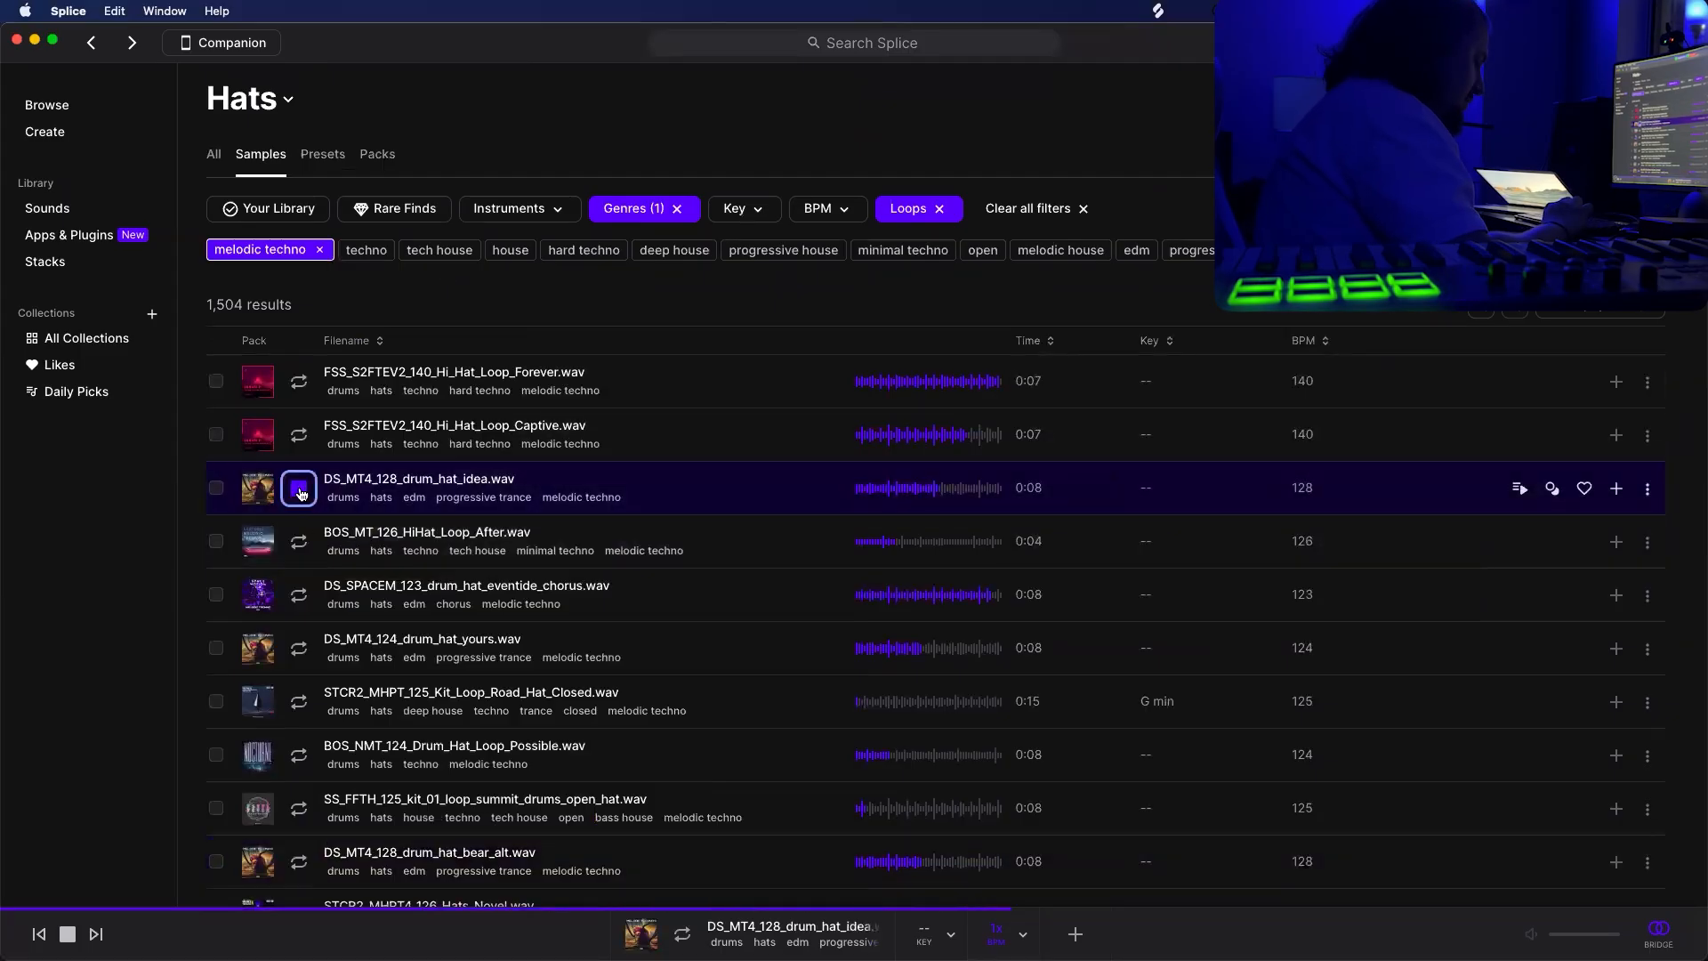
key(Down)
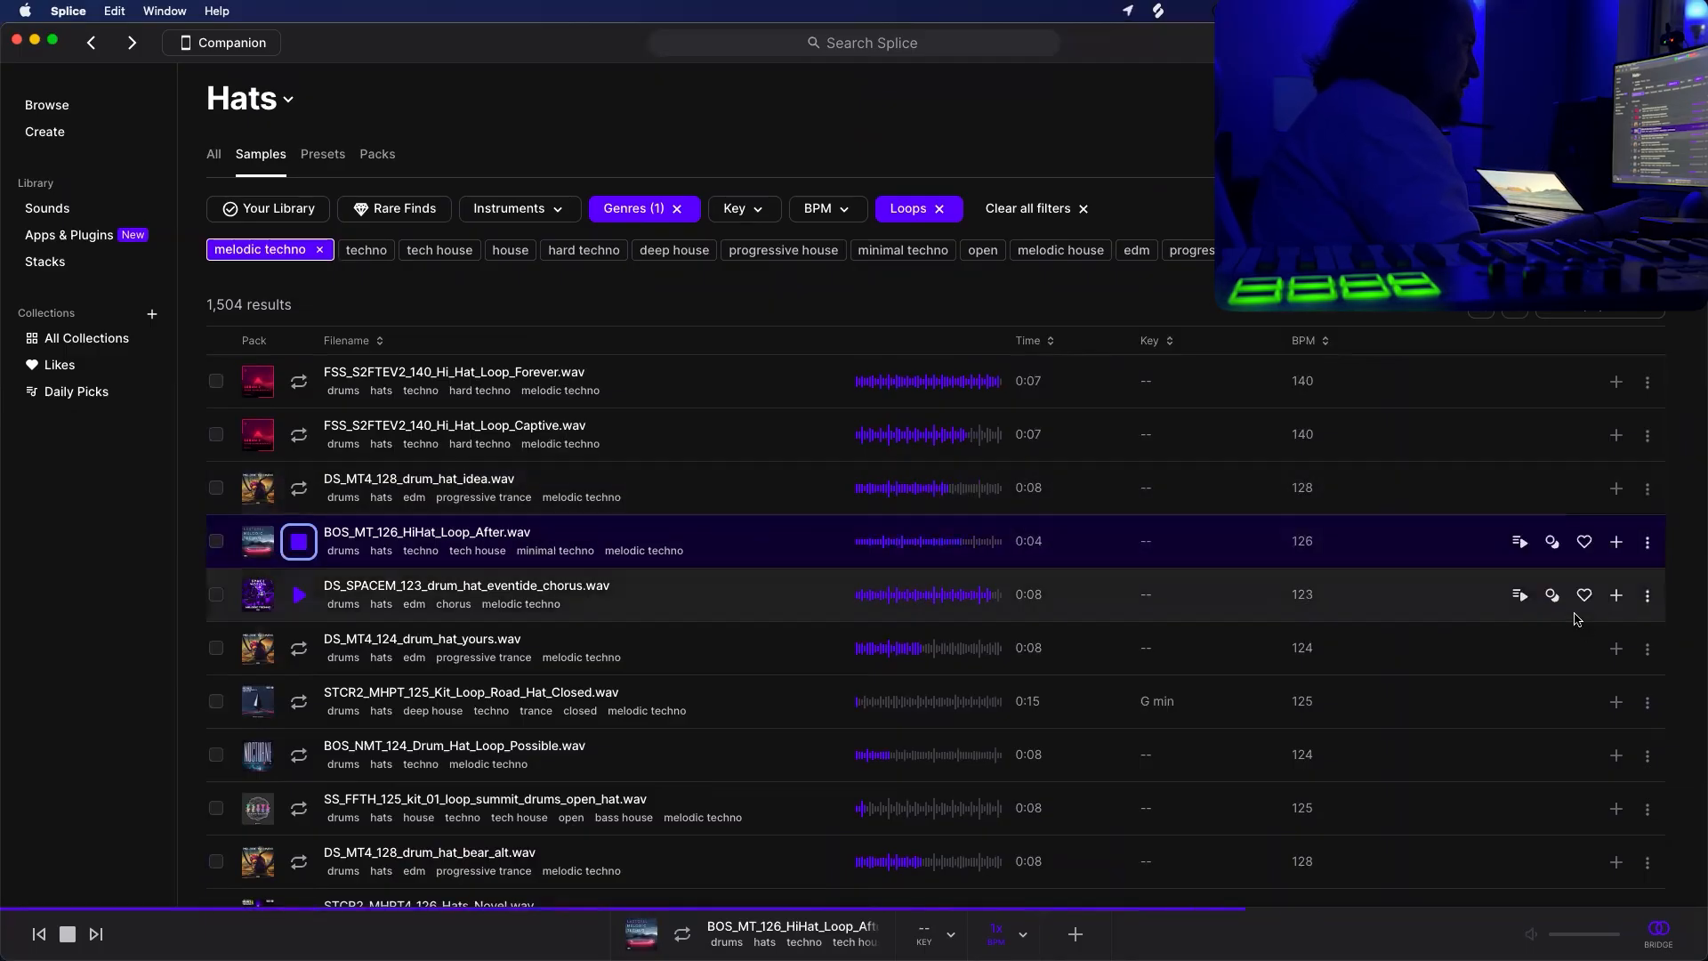
click(1615, 544)
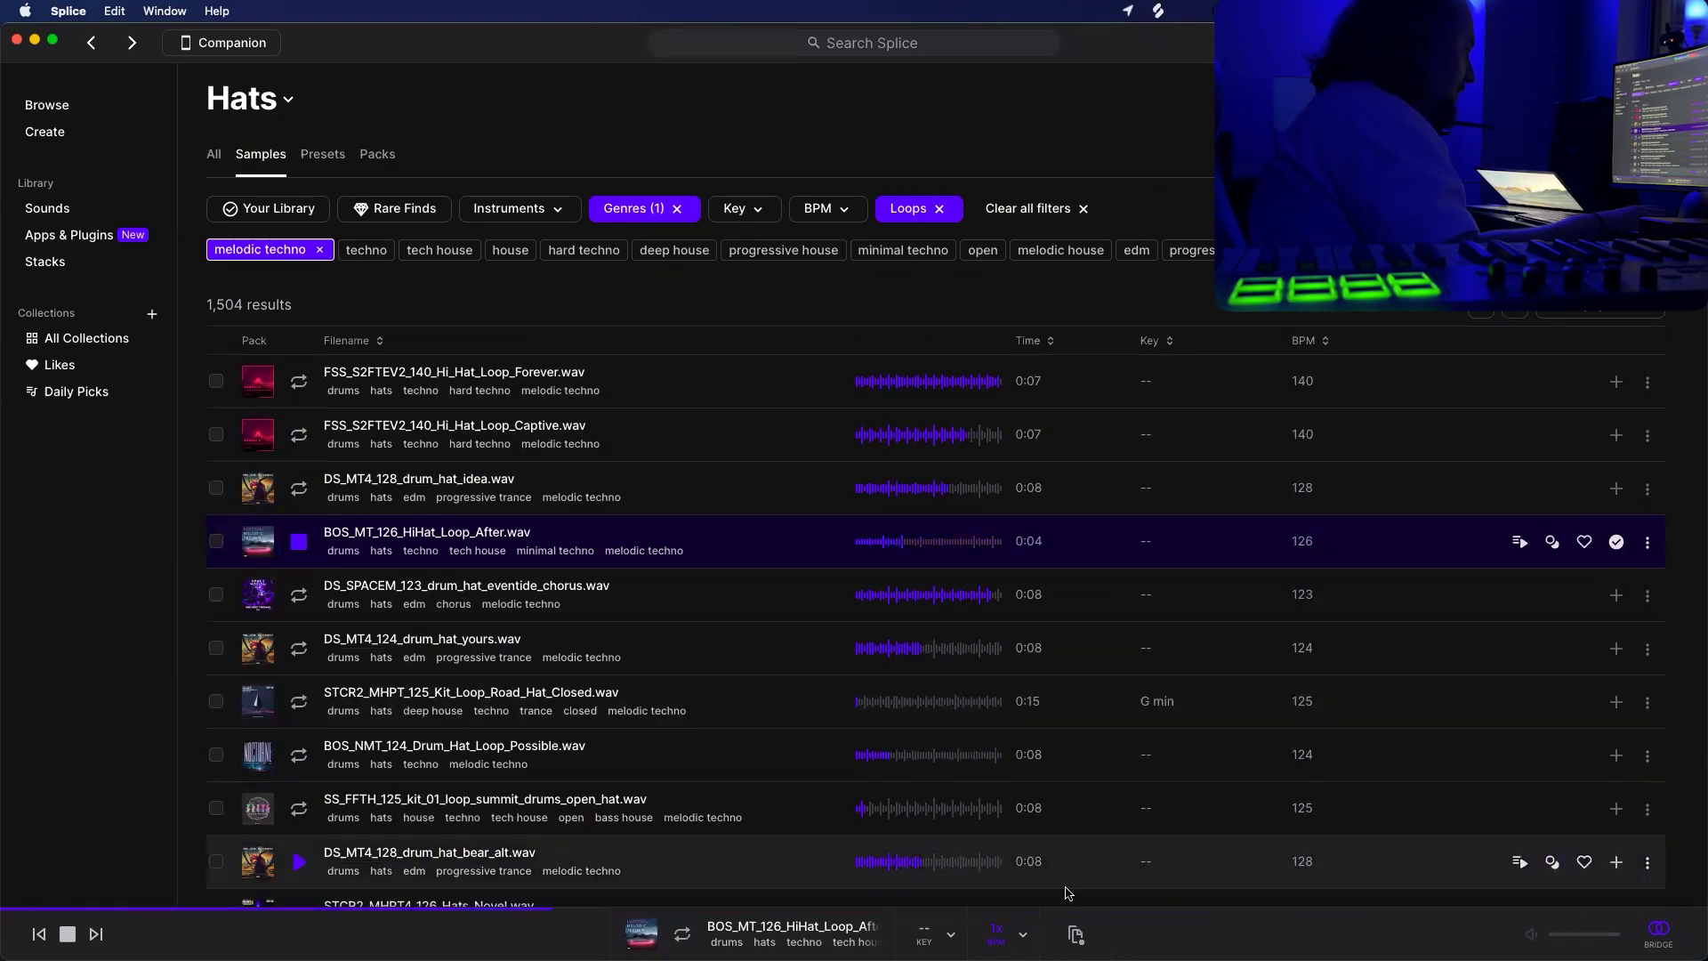
click(1075, 934)
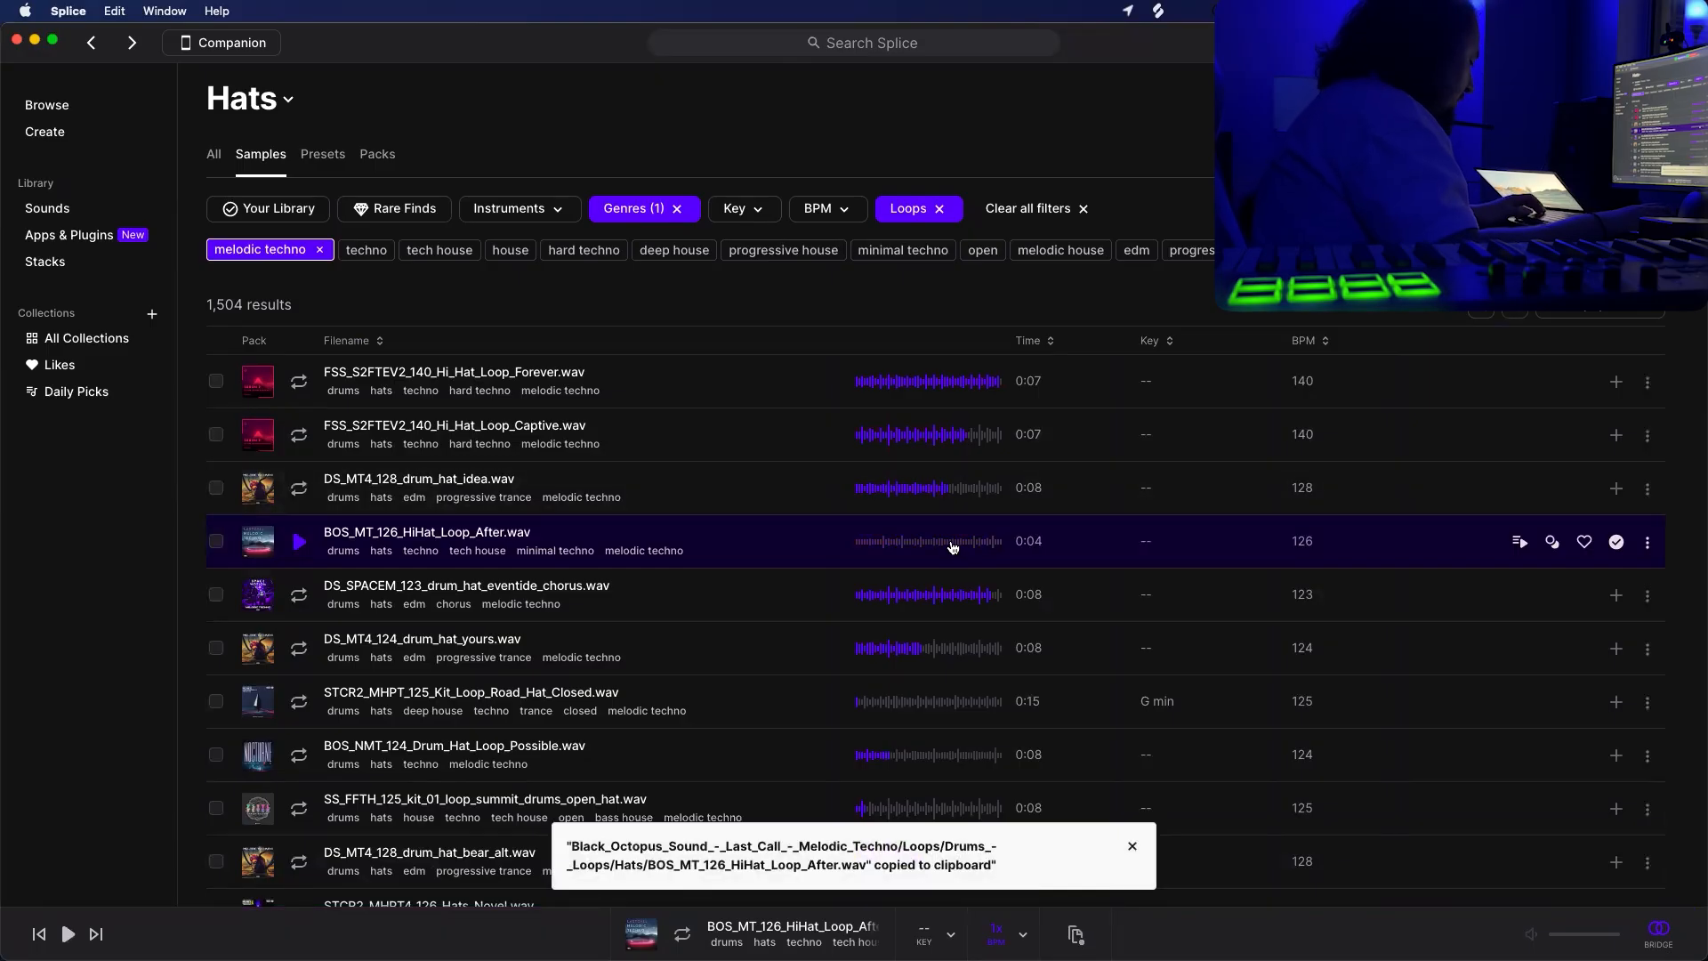
Switch to Ableton Live, paste the copied hi-hat loop on the Extra Hats track at bar 33 and duplicate it up to bar 37.
key(super+Tab)
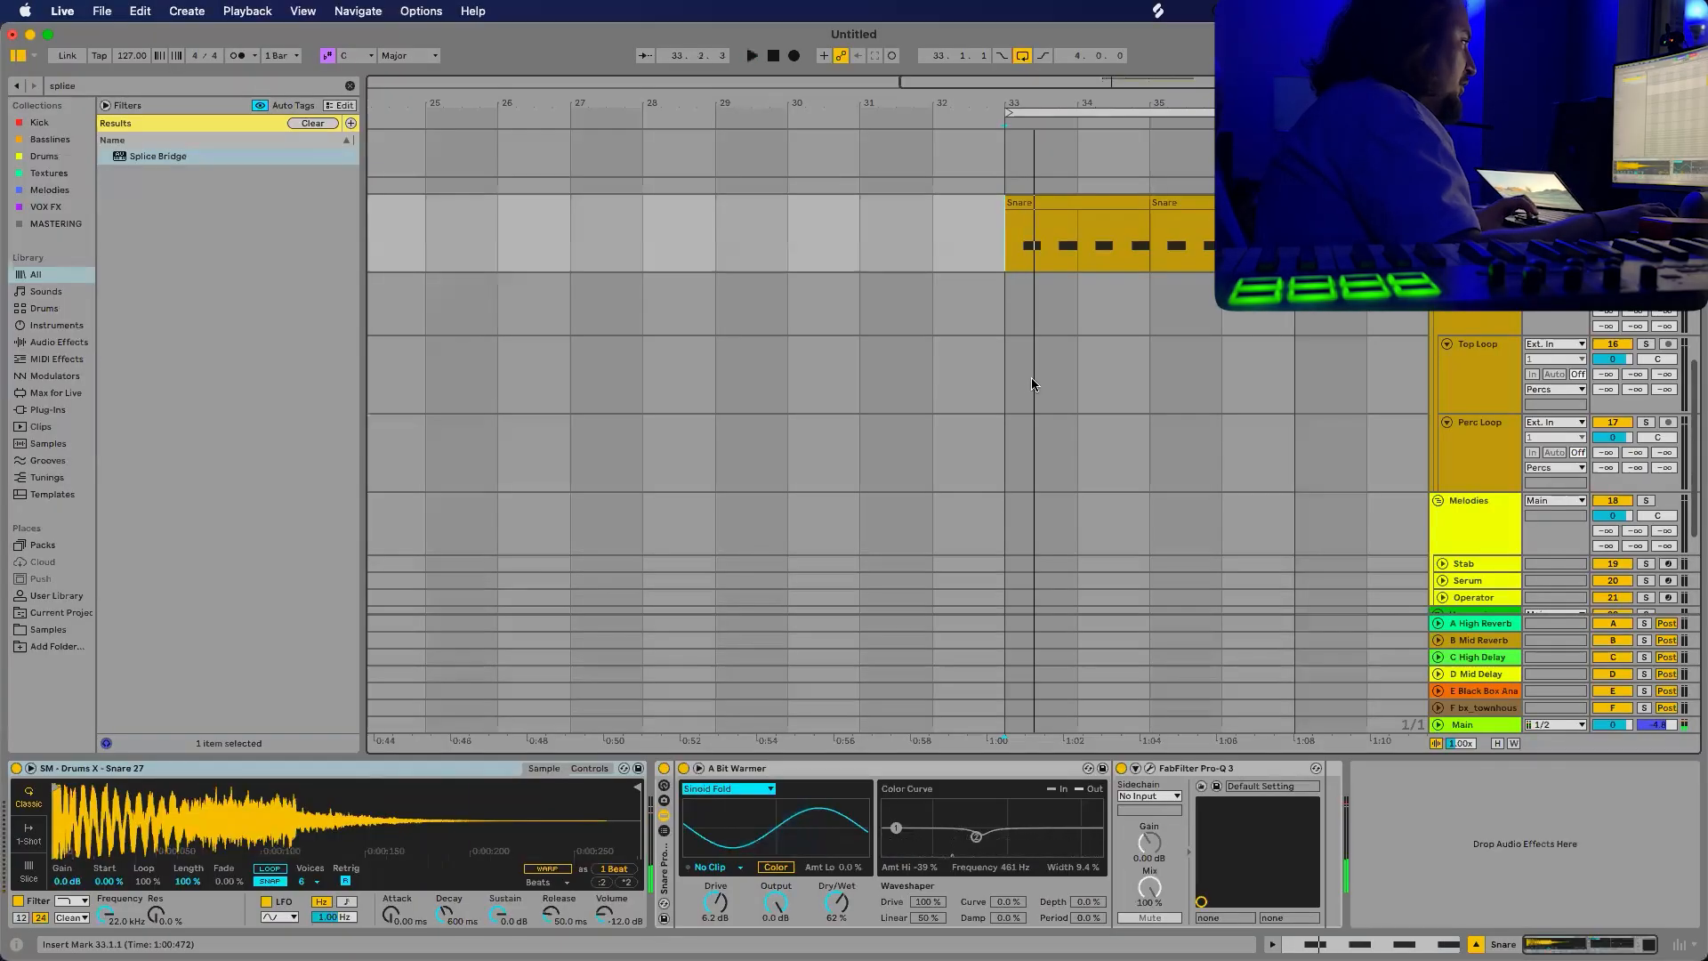
key(super+Tab)
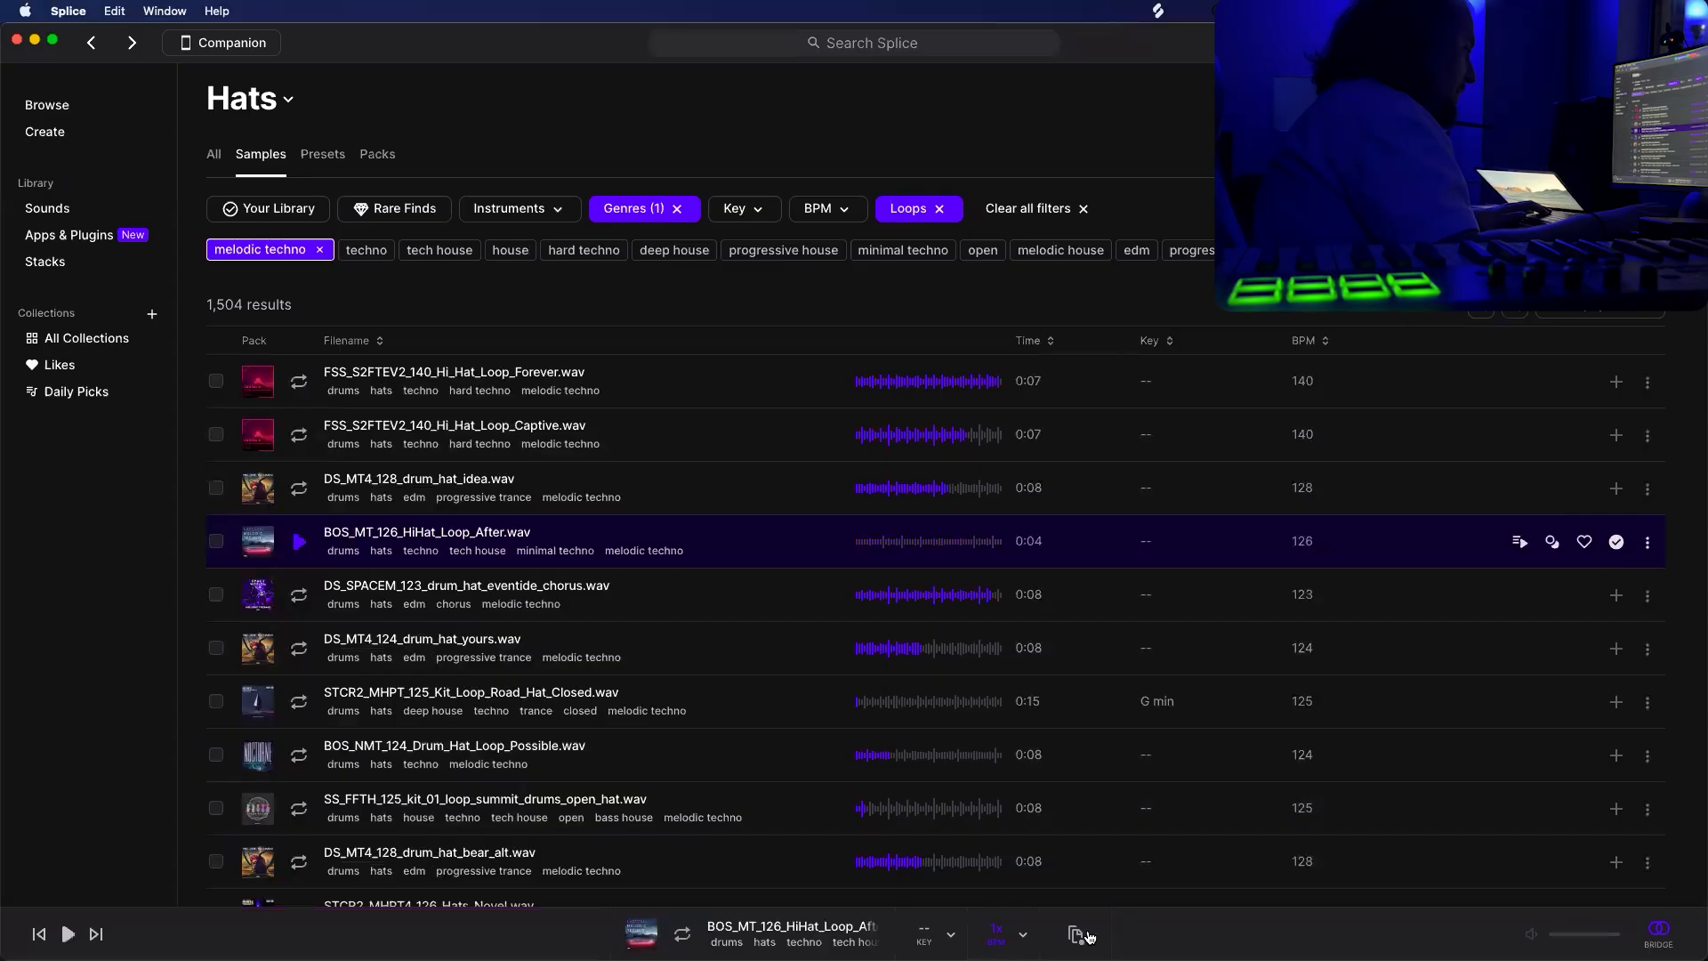
key(super+Tab)
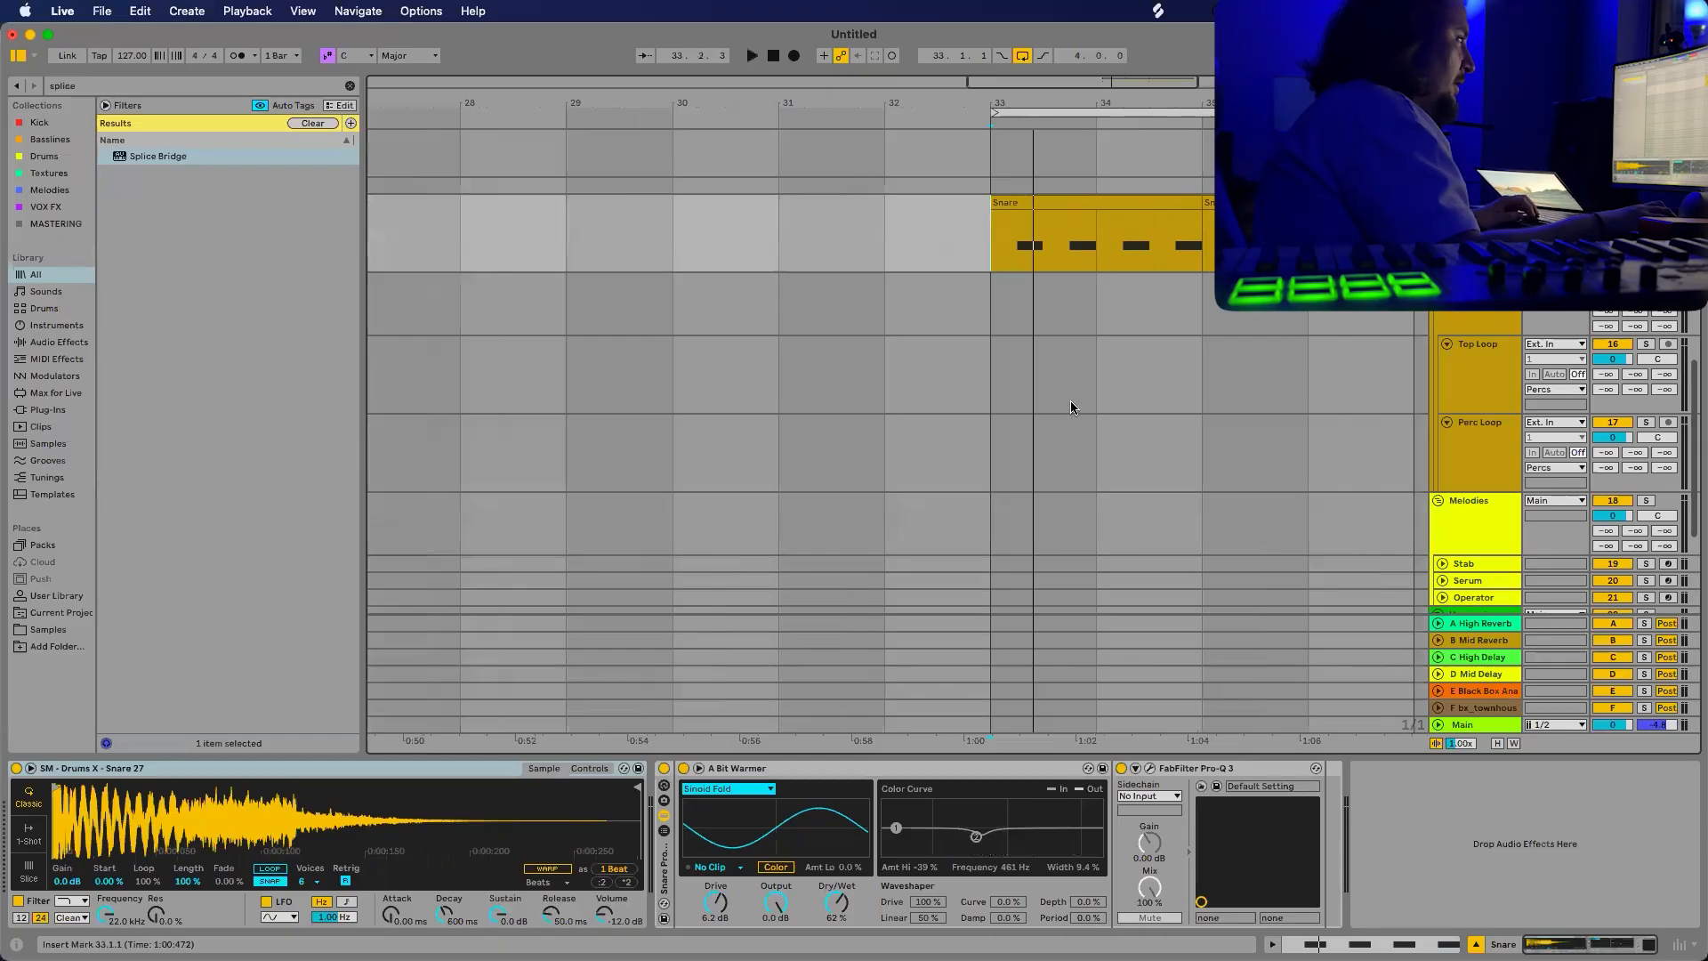
scroll(1073, 407, up, 3)
scroll(1078, 412, down, 3)
scroll(1109, 389, left, 2)
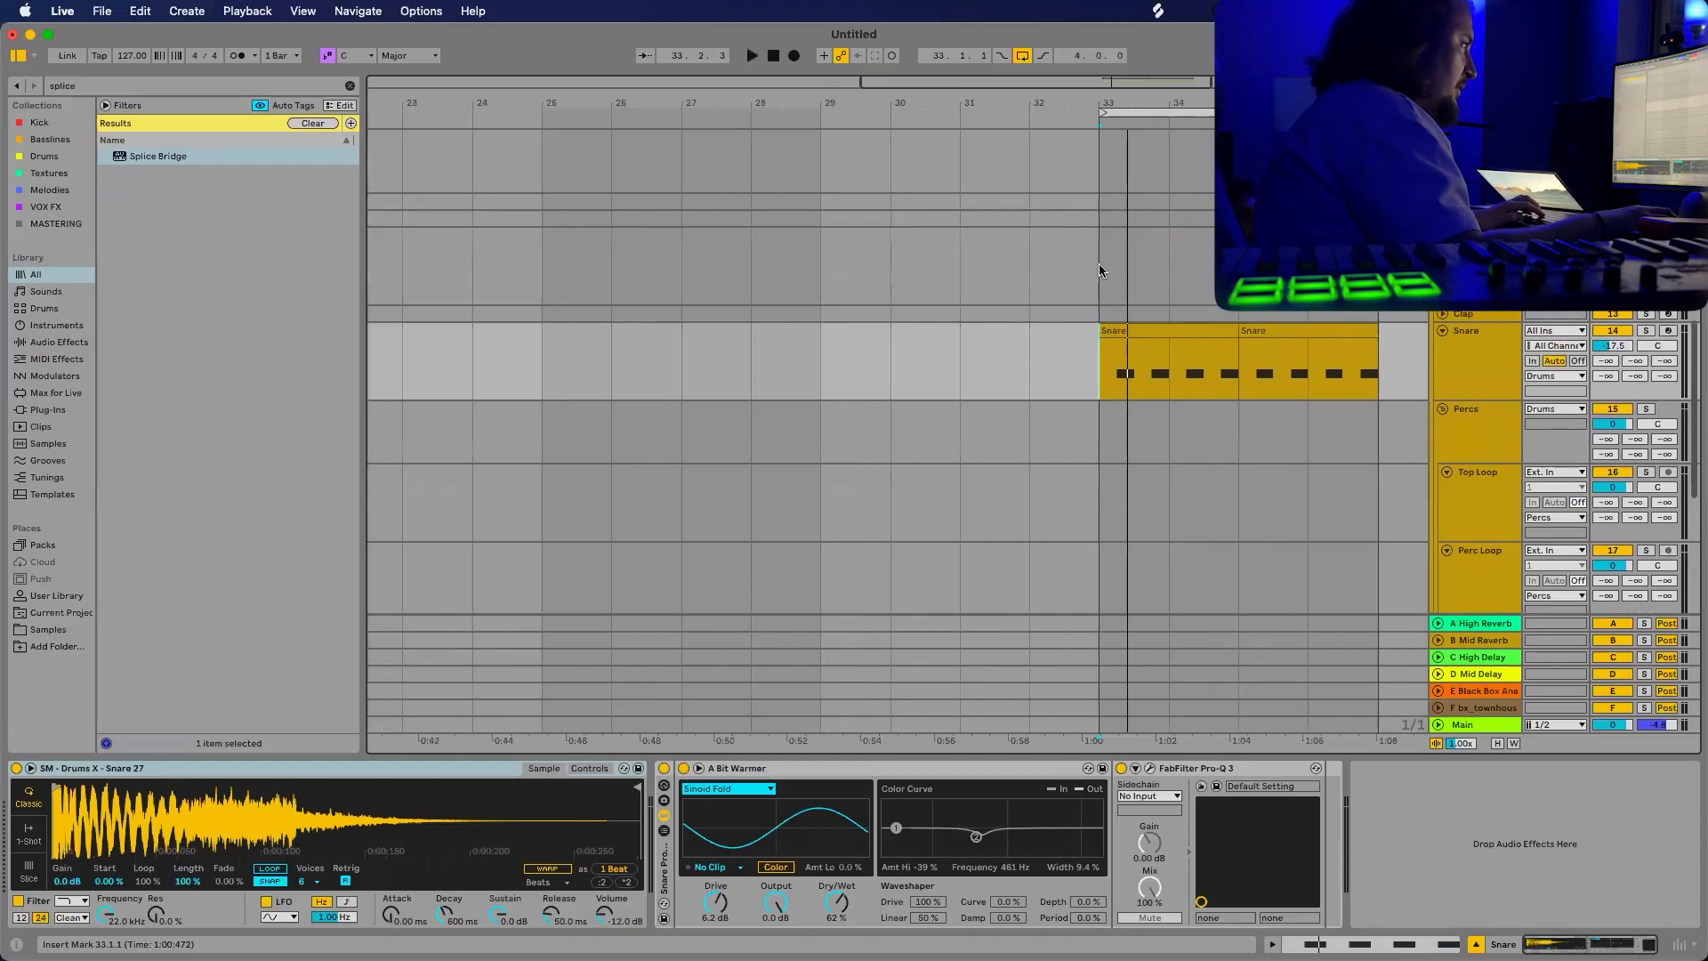
click(1100, 271)
key(ctrl+v)
click(1203, 233)
key(super+d)
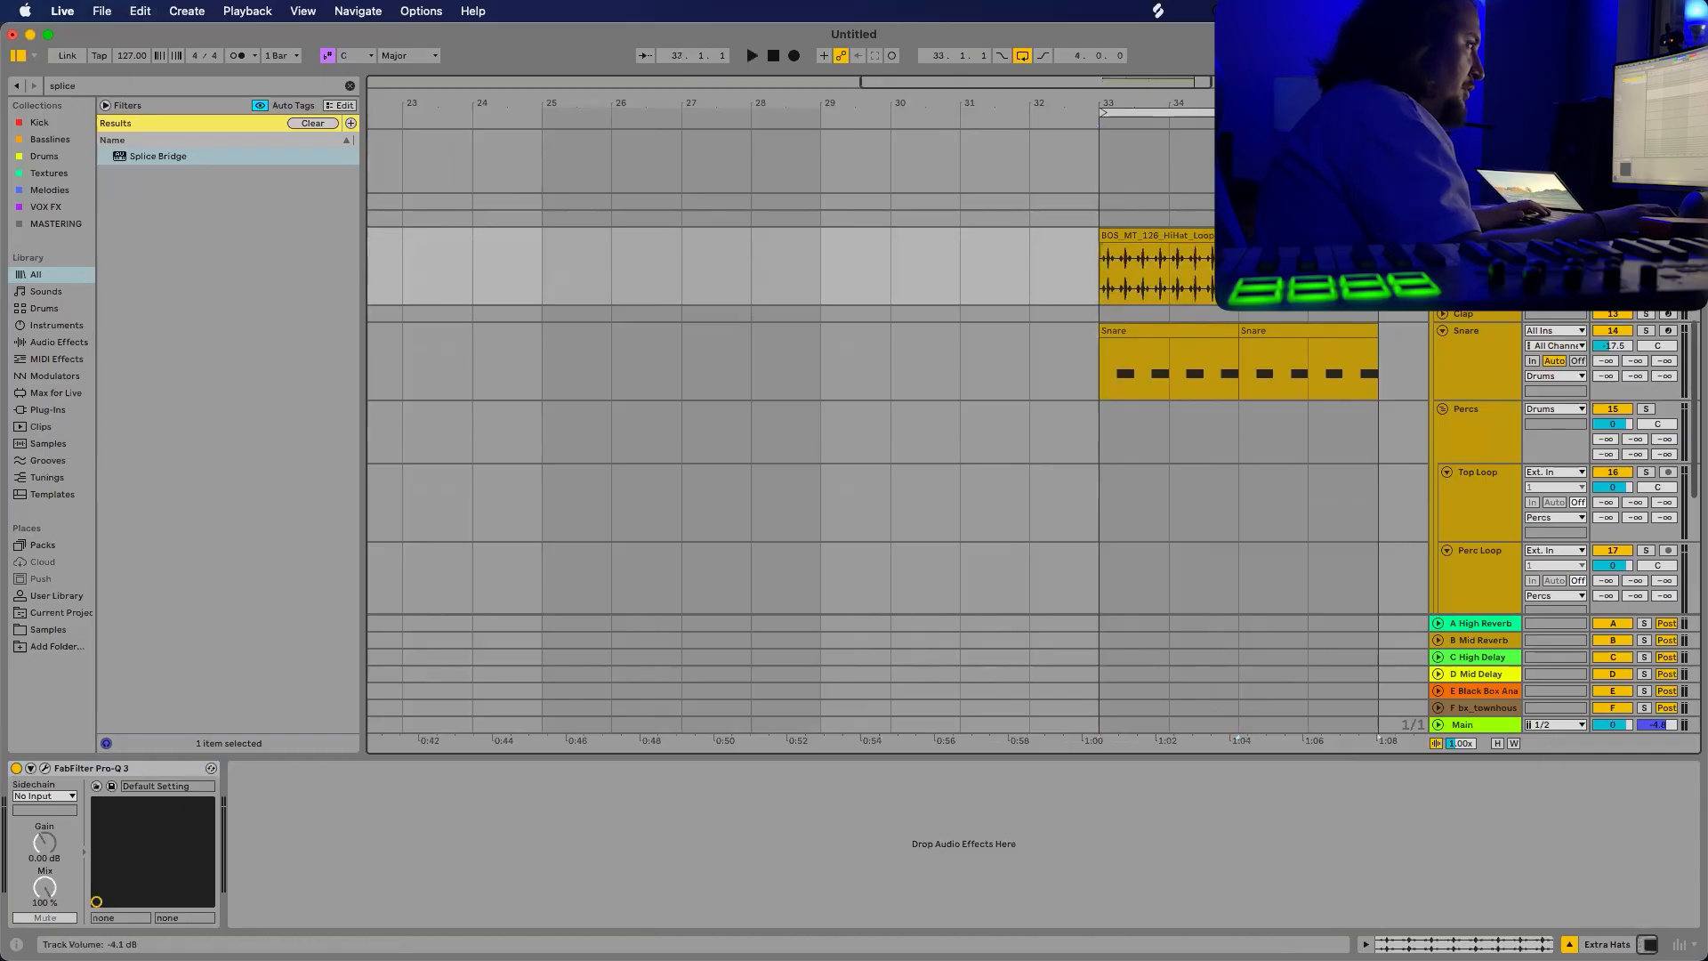
Play the arrangement and lower the Extra Hats track volume to -11.2 dB.
key(space)
key(space)
key(space)
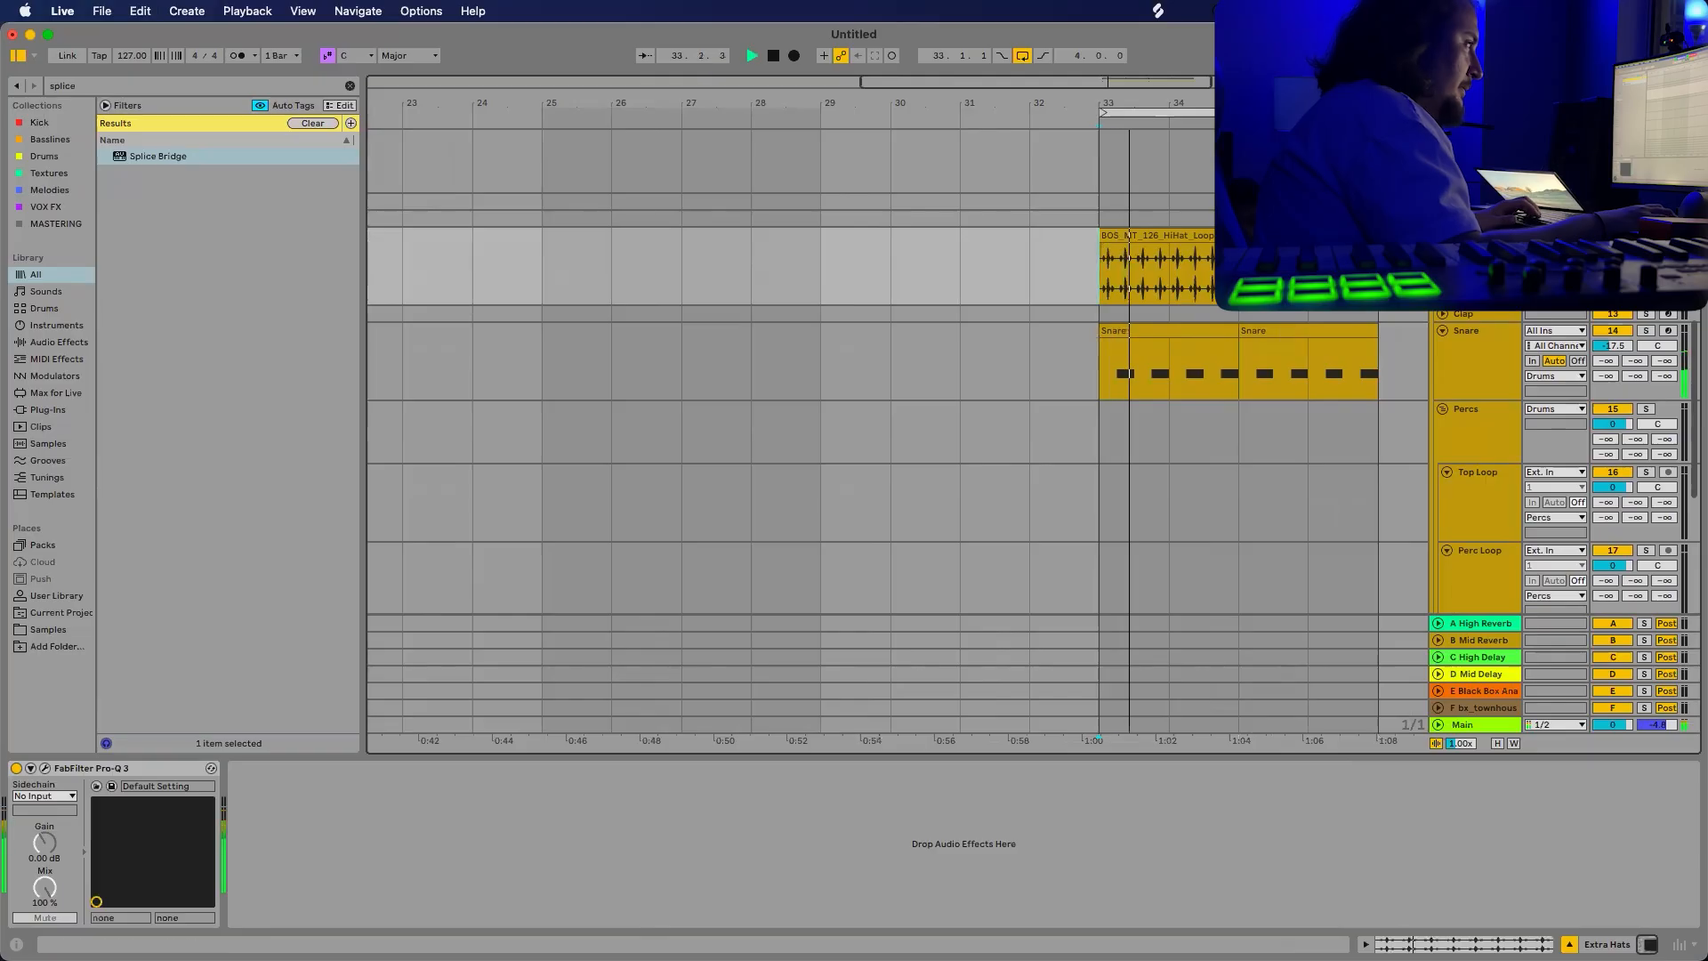
drag(1612, 250, 1612, 247)
scroll(1151, 295, up, 3)
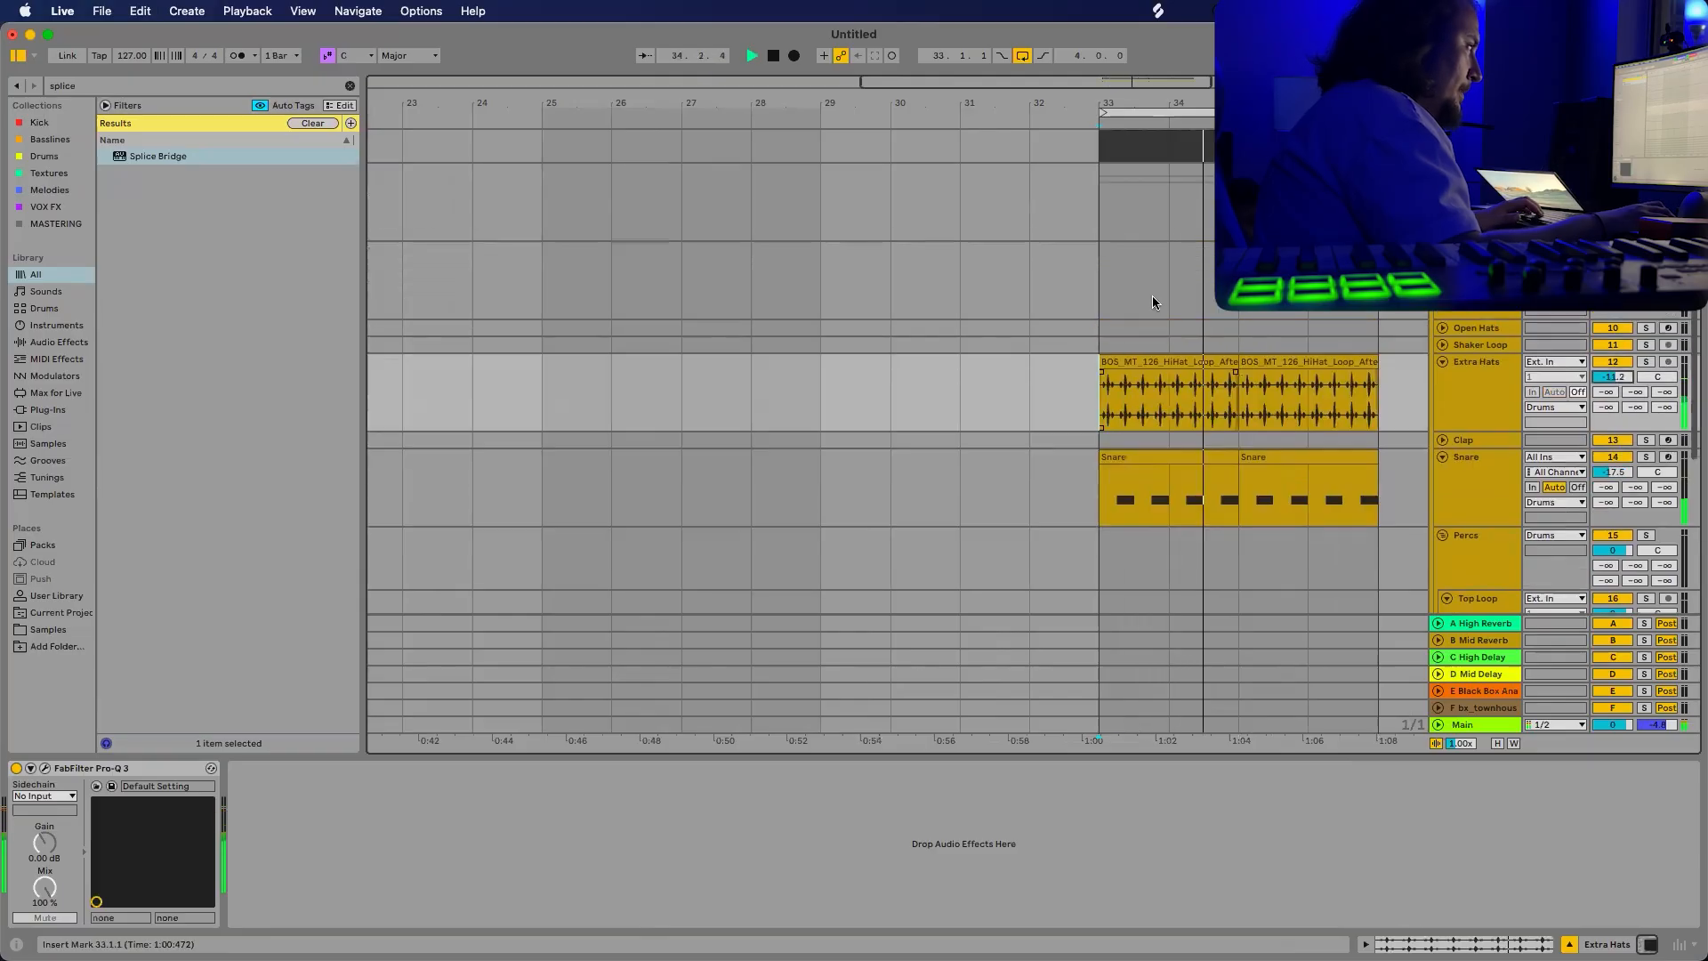
scroll(1155, 299, right, 3)
key(space)
Switch to Splice, replace the Loops filter with the open tag and preview FSS_S2MHEV2_Open_Hat_Strong.wav.
key(super+Tab)
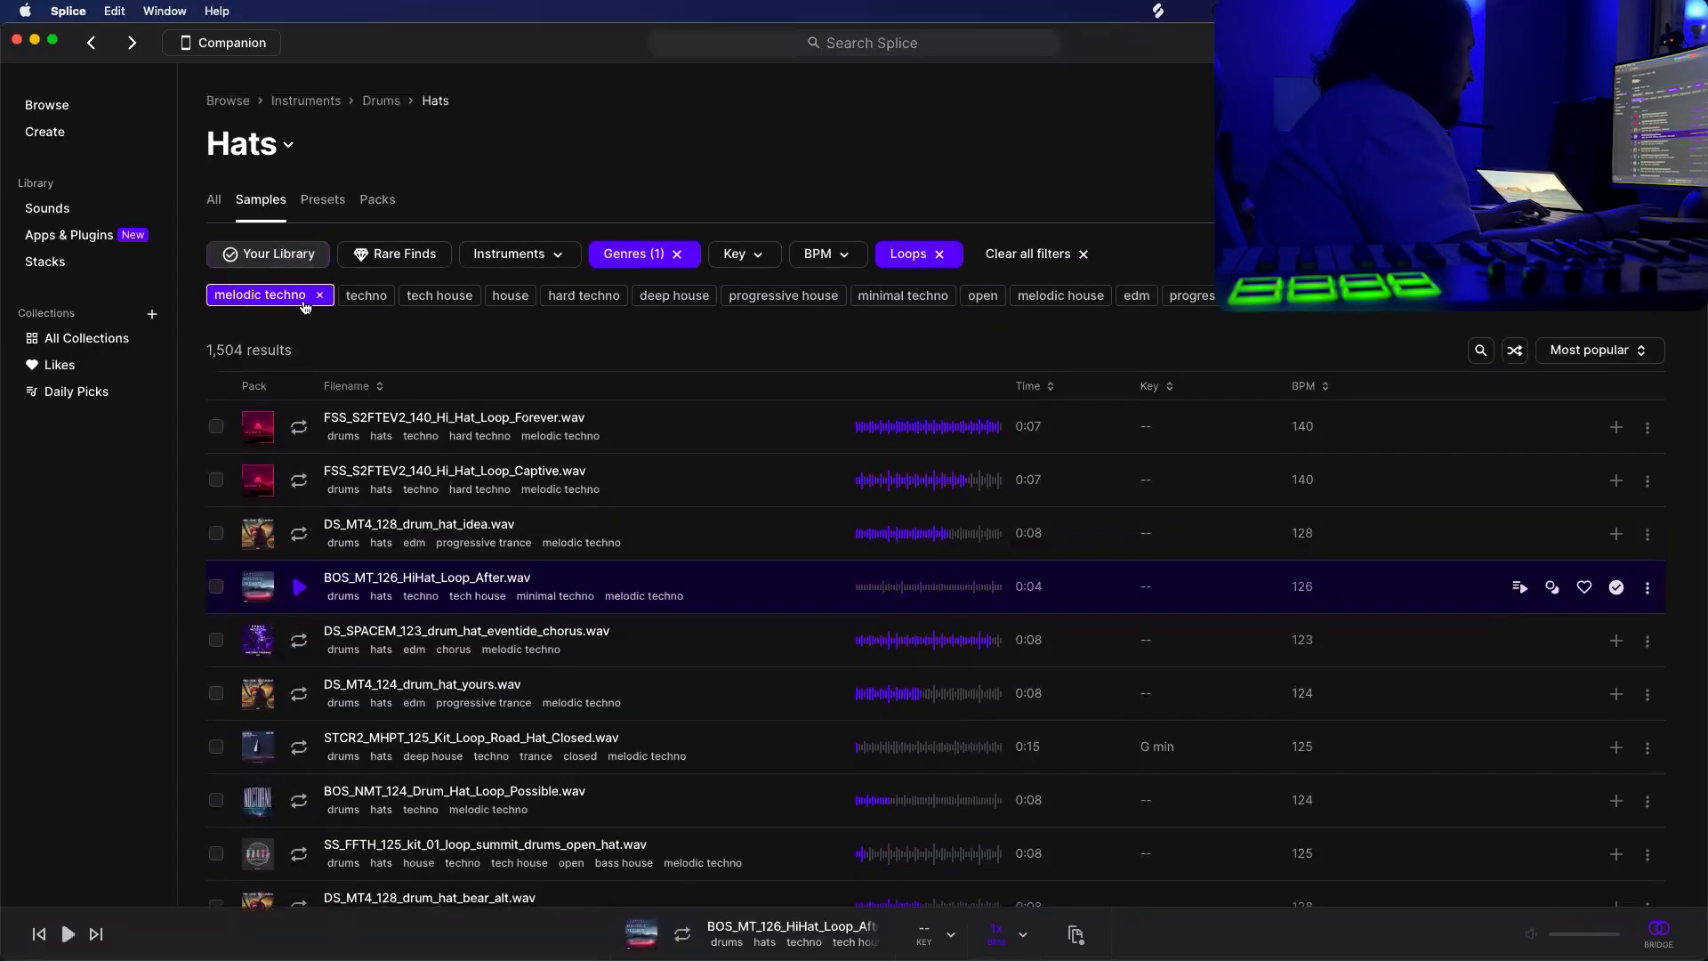
click(941, 256)
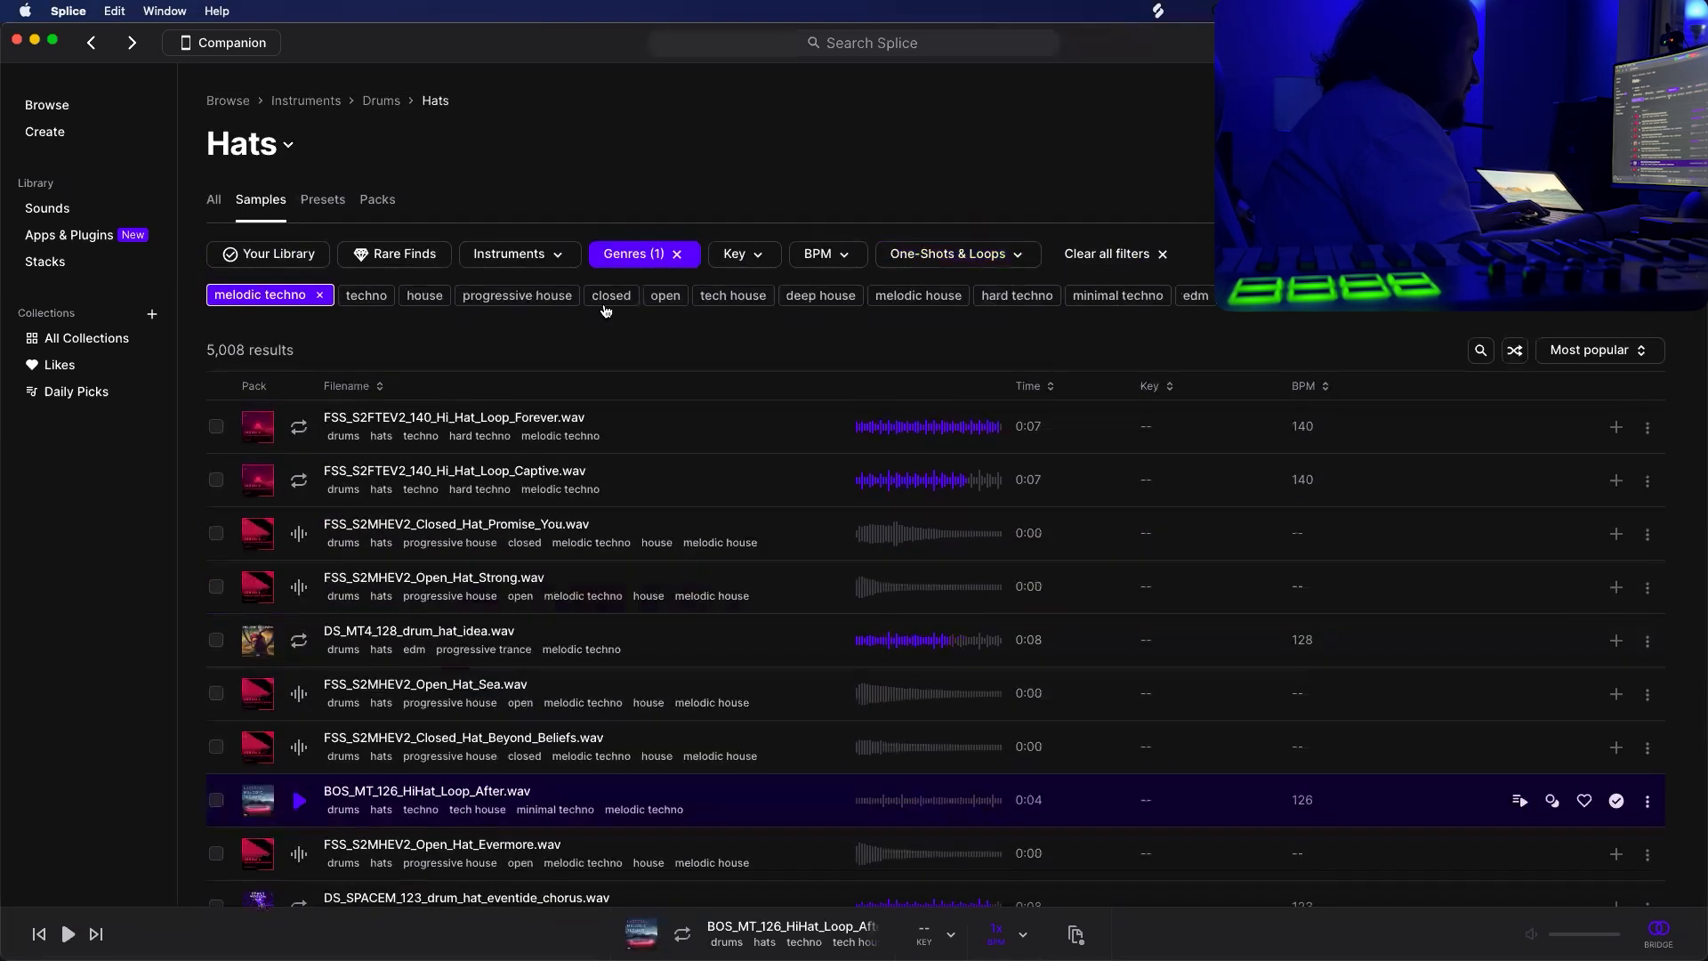
click(611, 302)
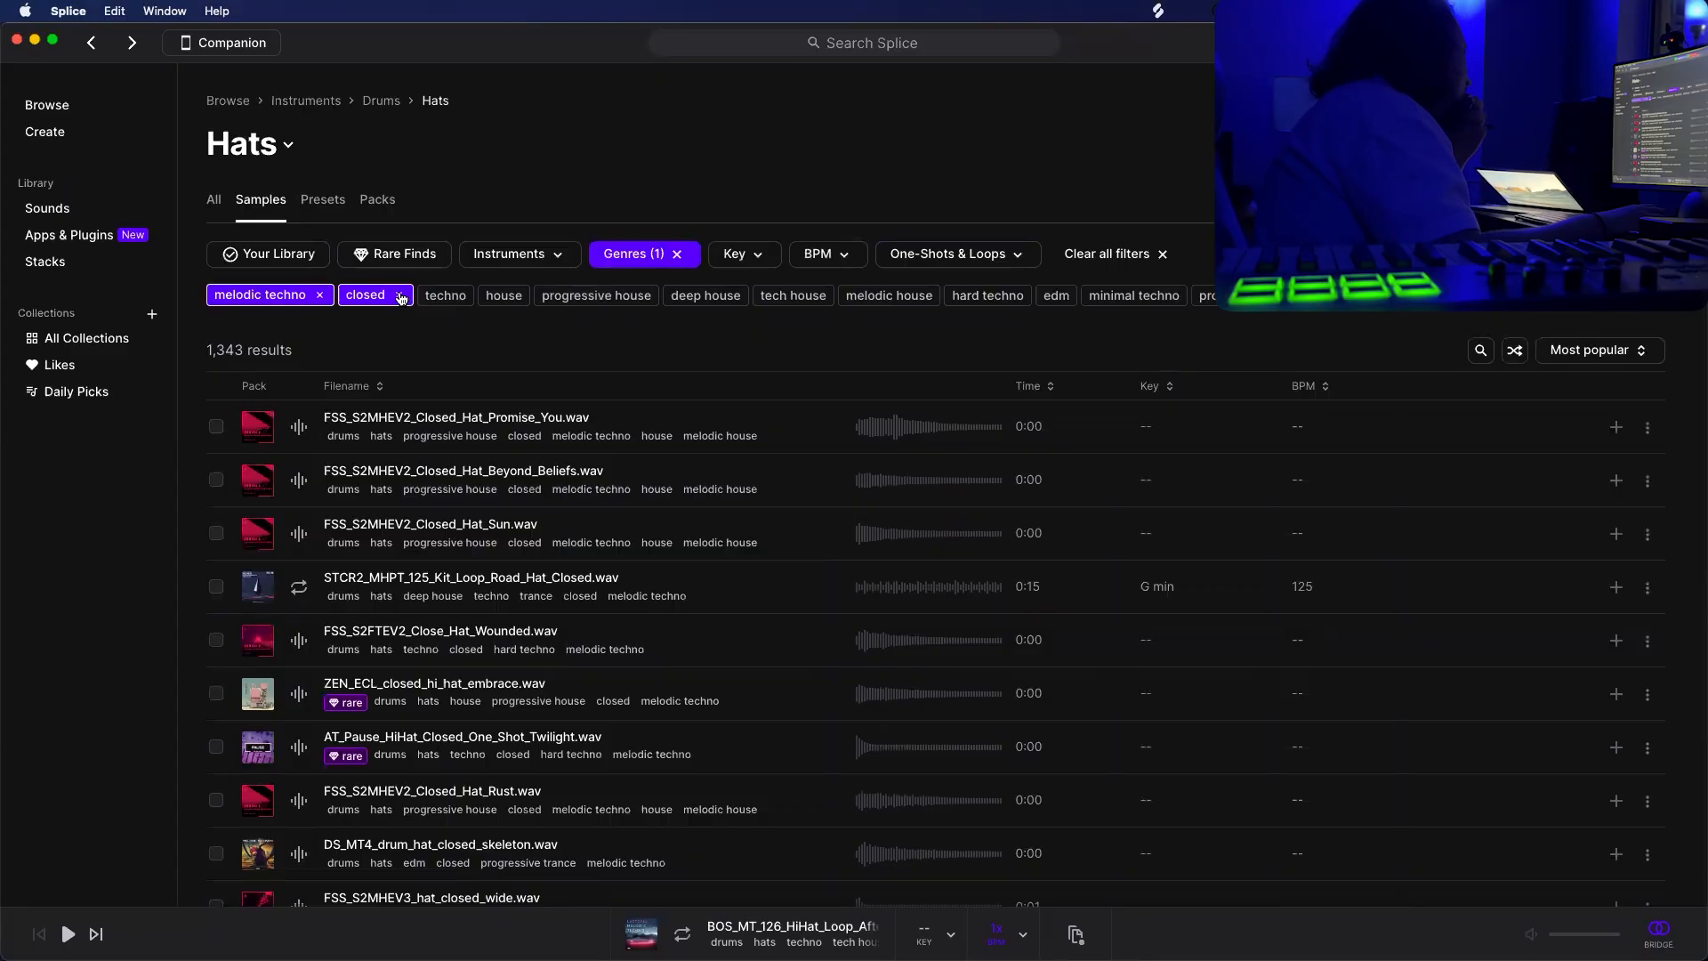
click(400, 296)
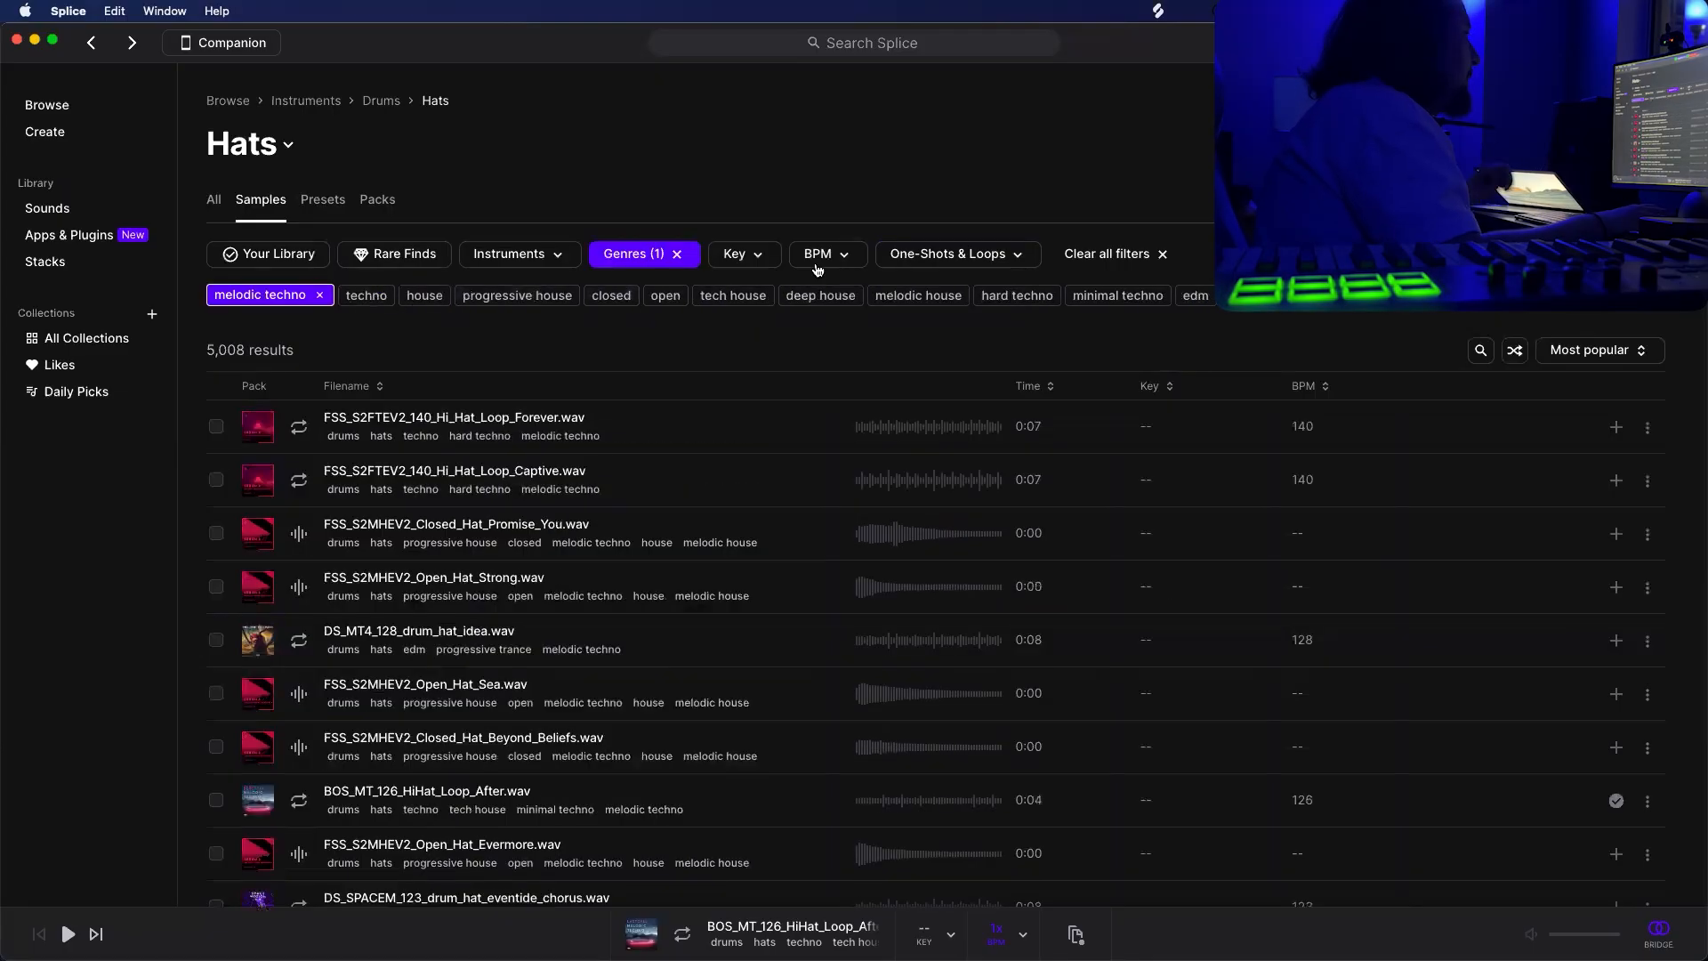
click(655, 303)
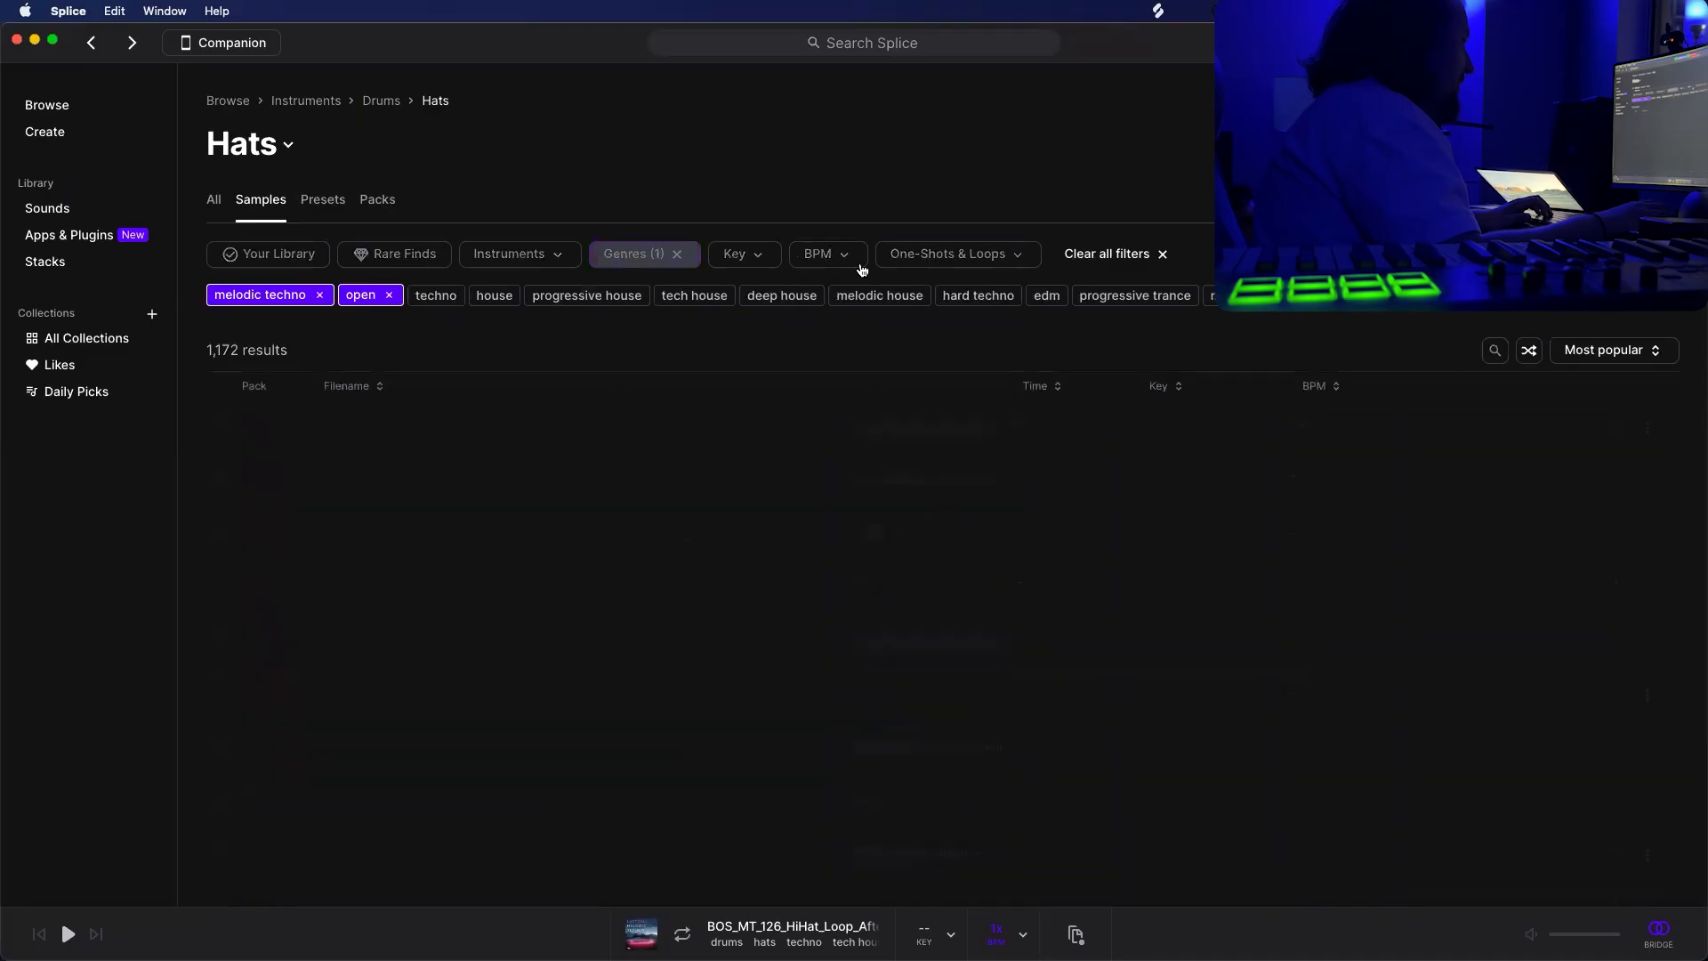
click(299, 427)
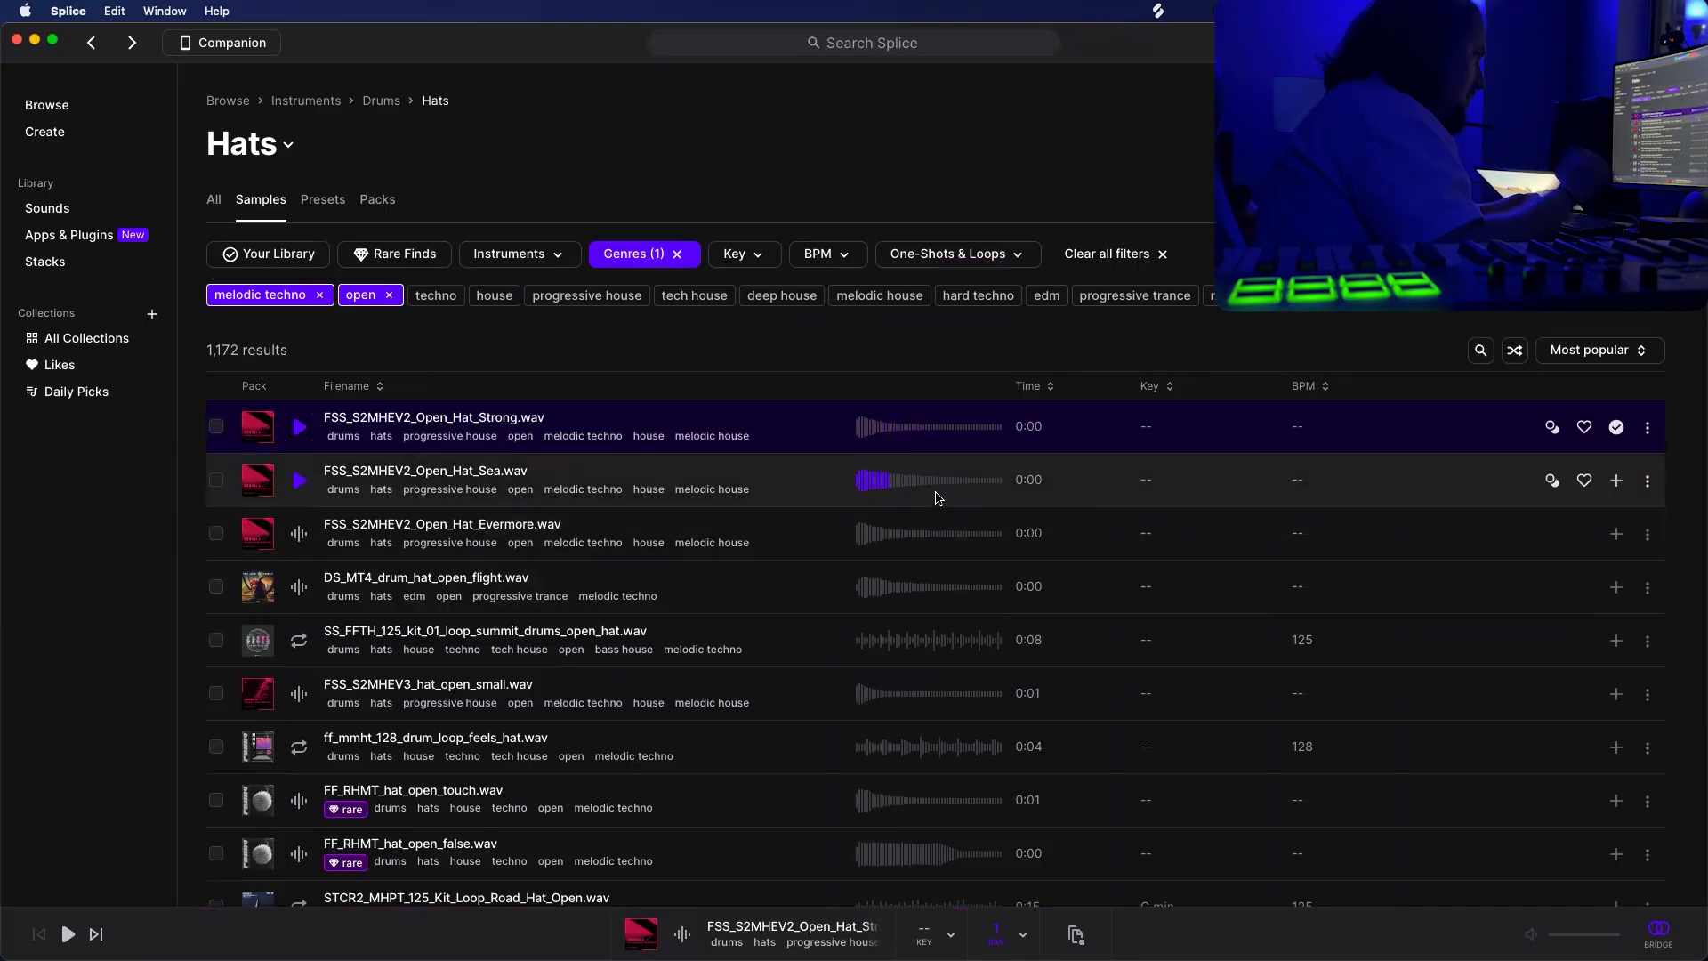
Switch to Ableton Live, select the Closed Hats track and turn off its Vocoder device.
key(super+Tab)
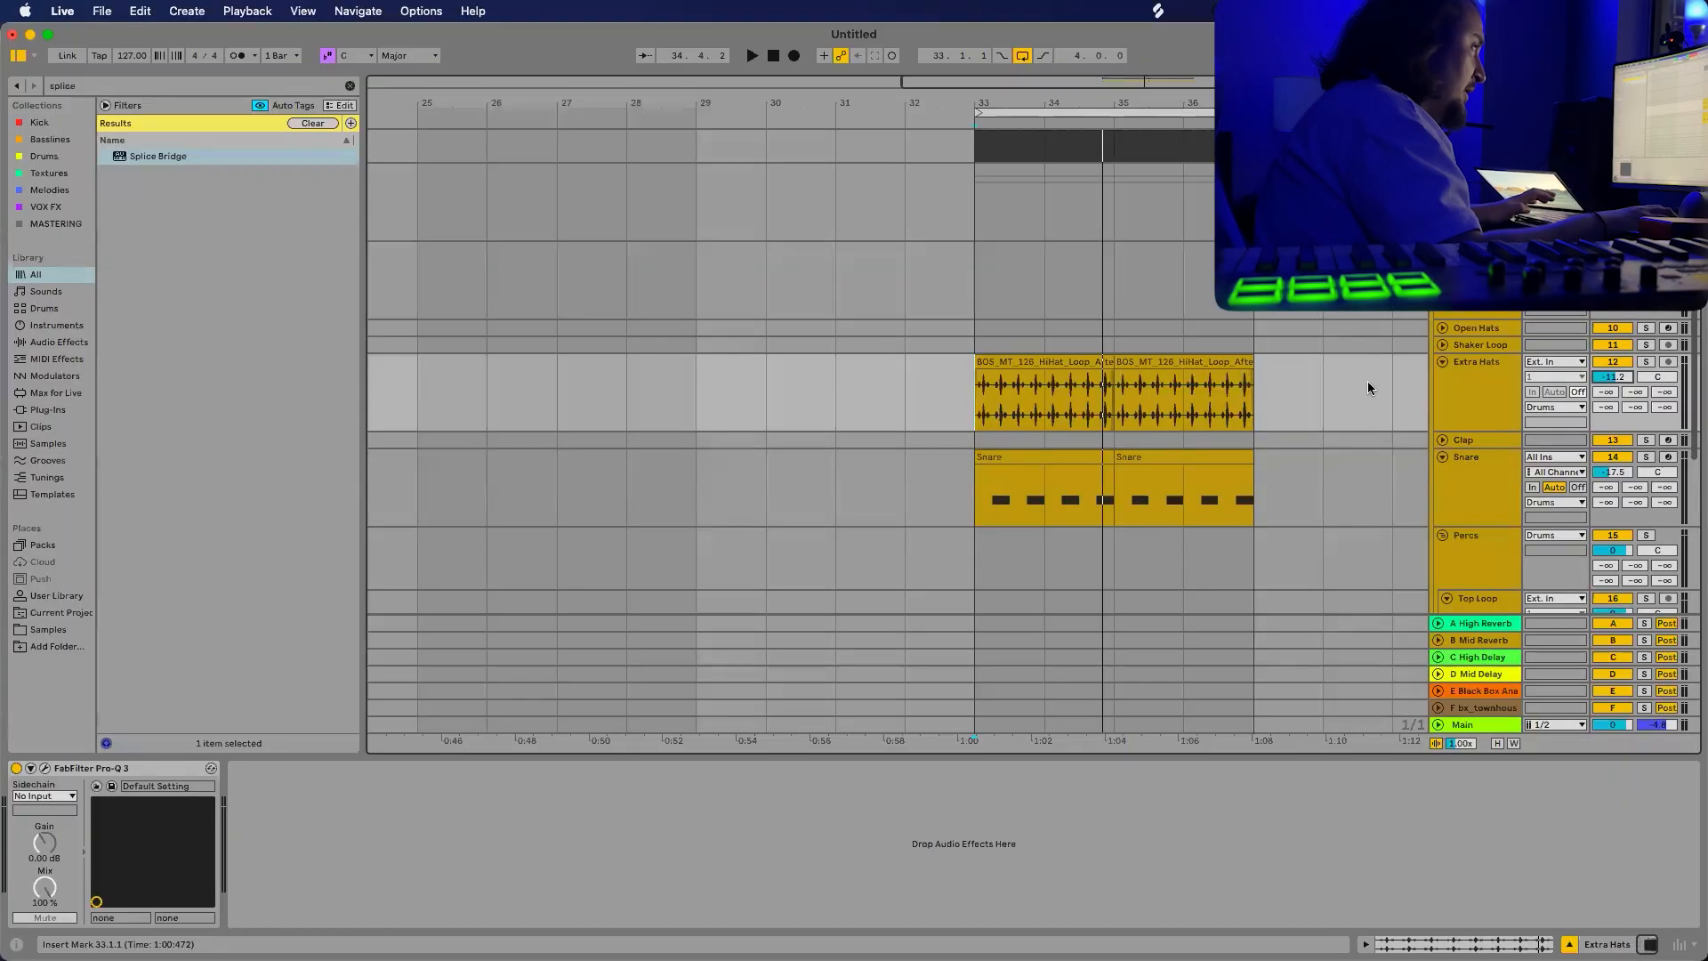
click(1477, 251)
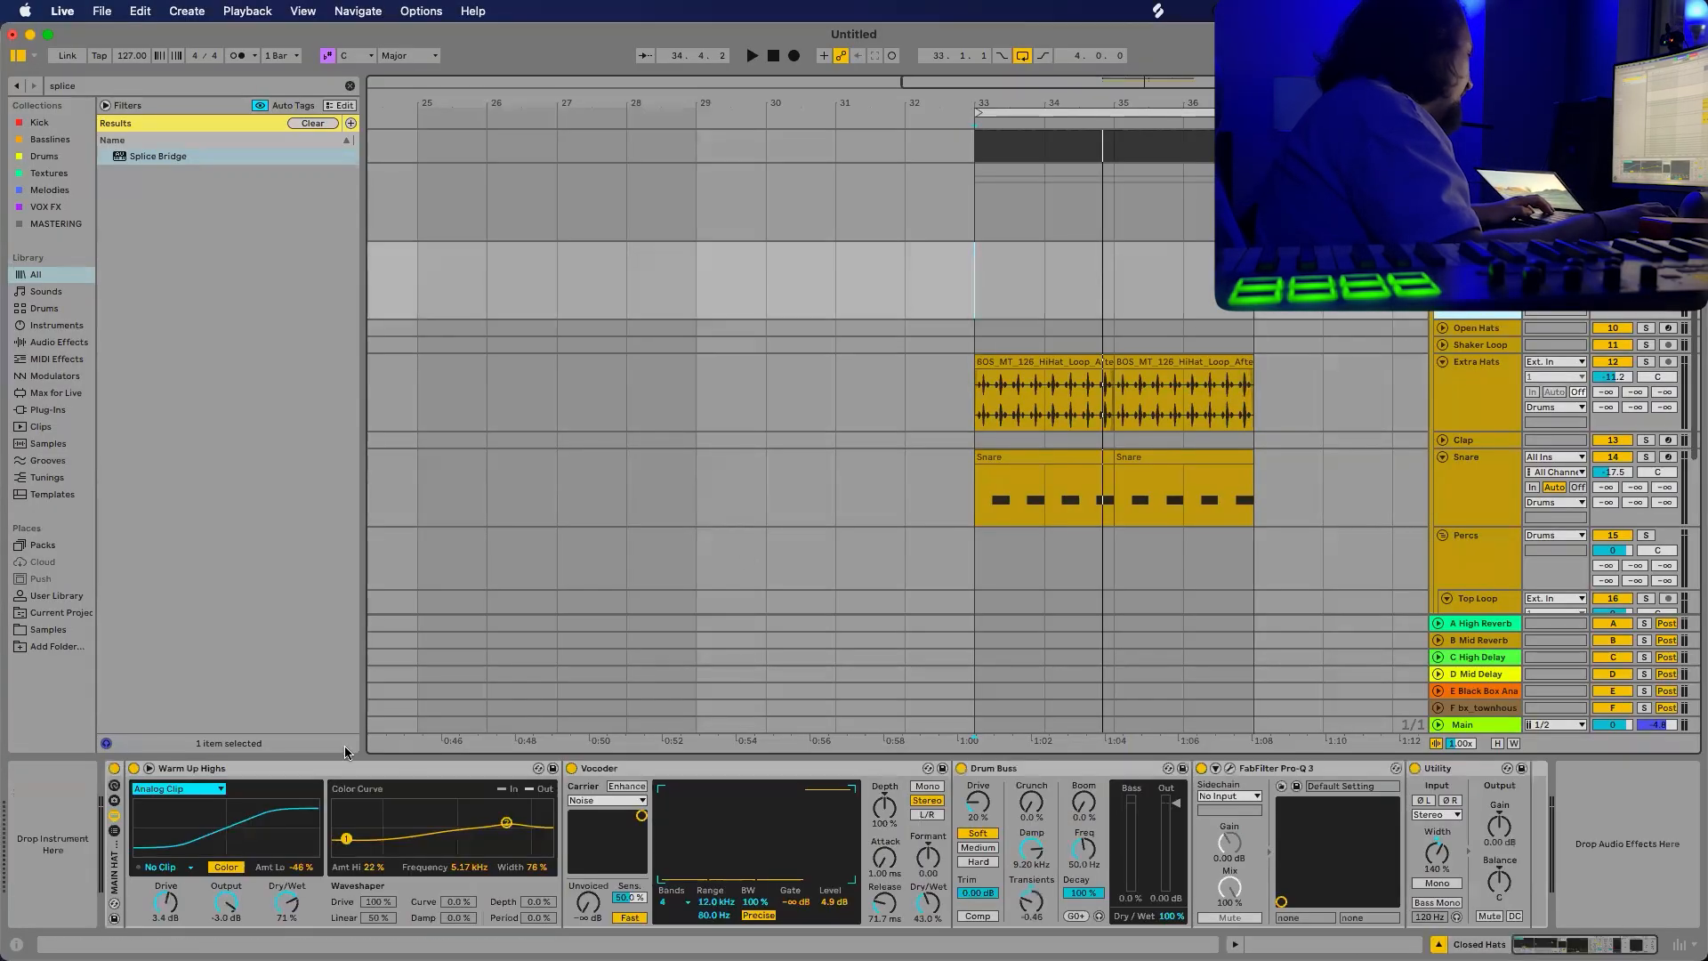
click(572, 768)
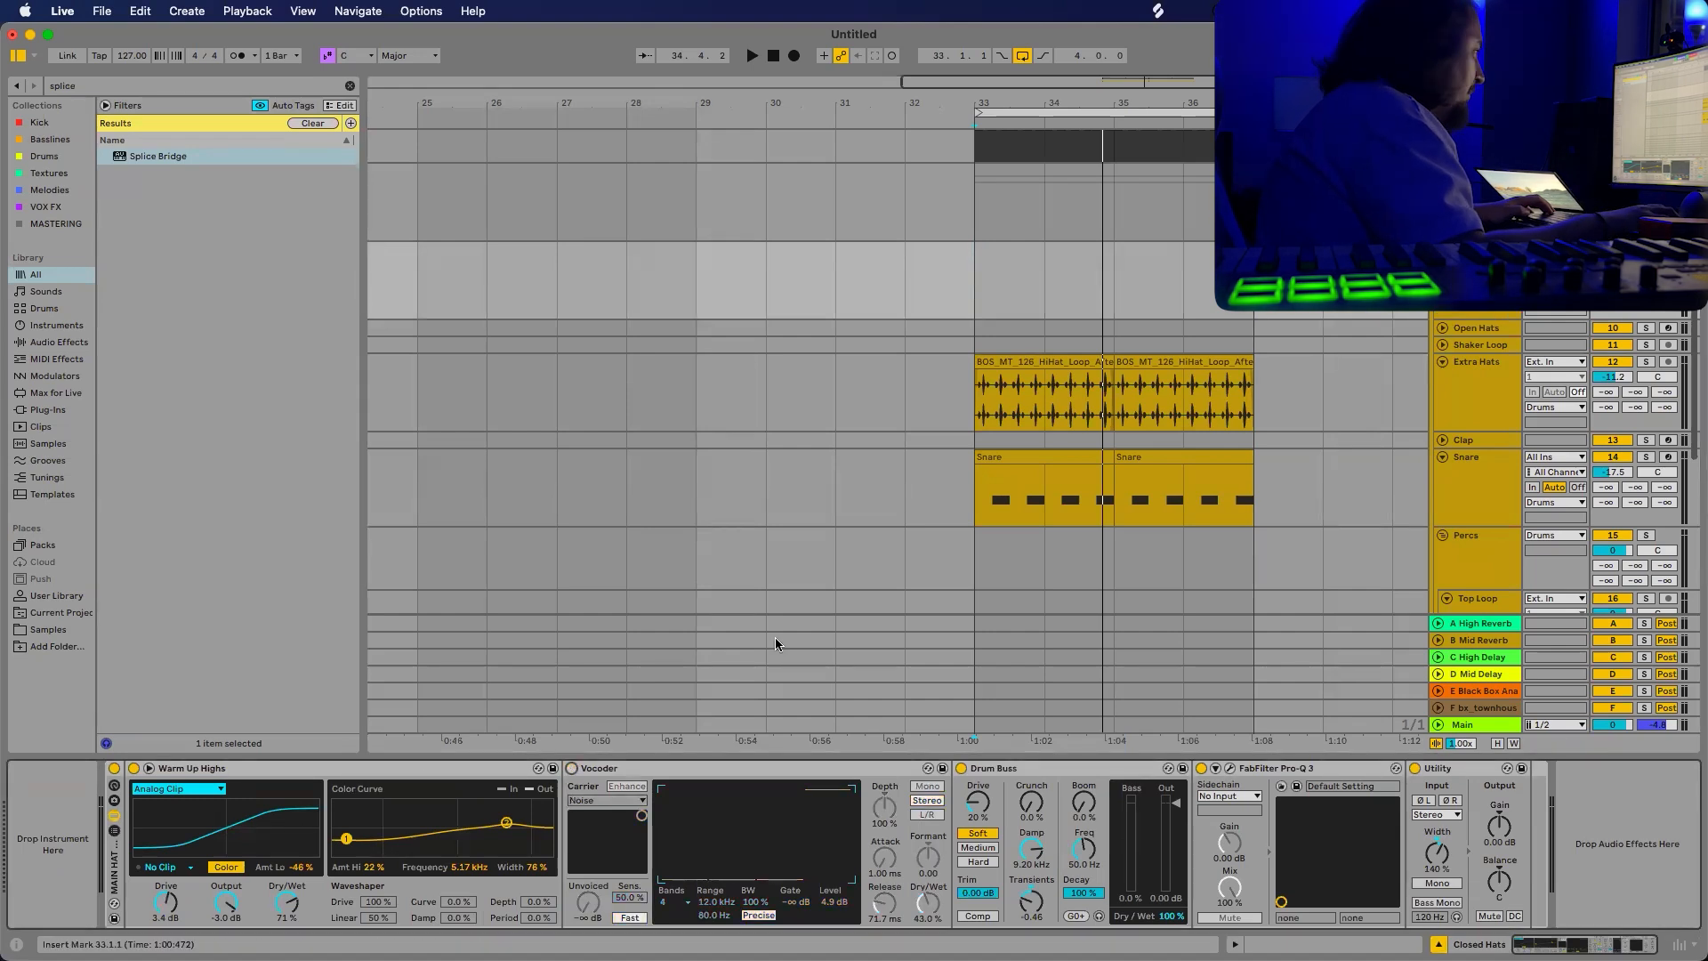
Load FSS_S2MHEV2_Open_Hat_Strong.wav from Splice as the instrument of Live's Closed Hats track.
key(super+Tab)
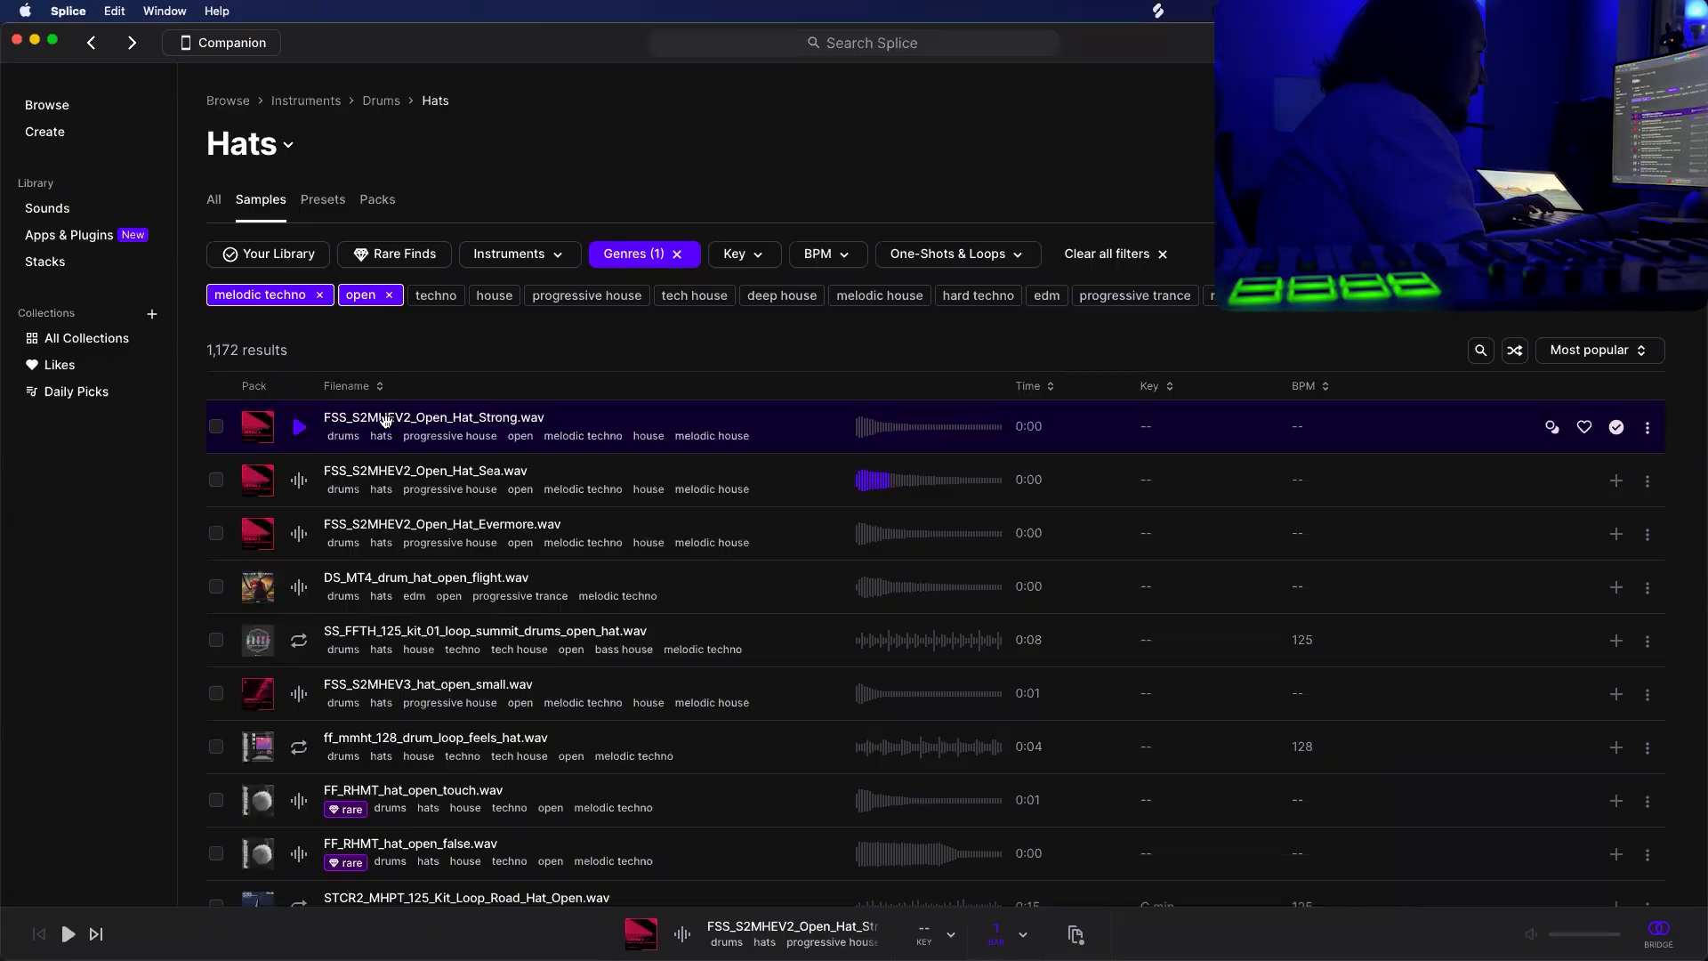
drag(716, 413, 74, 863)
key(super+Tab)
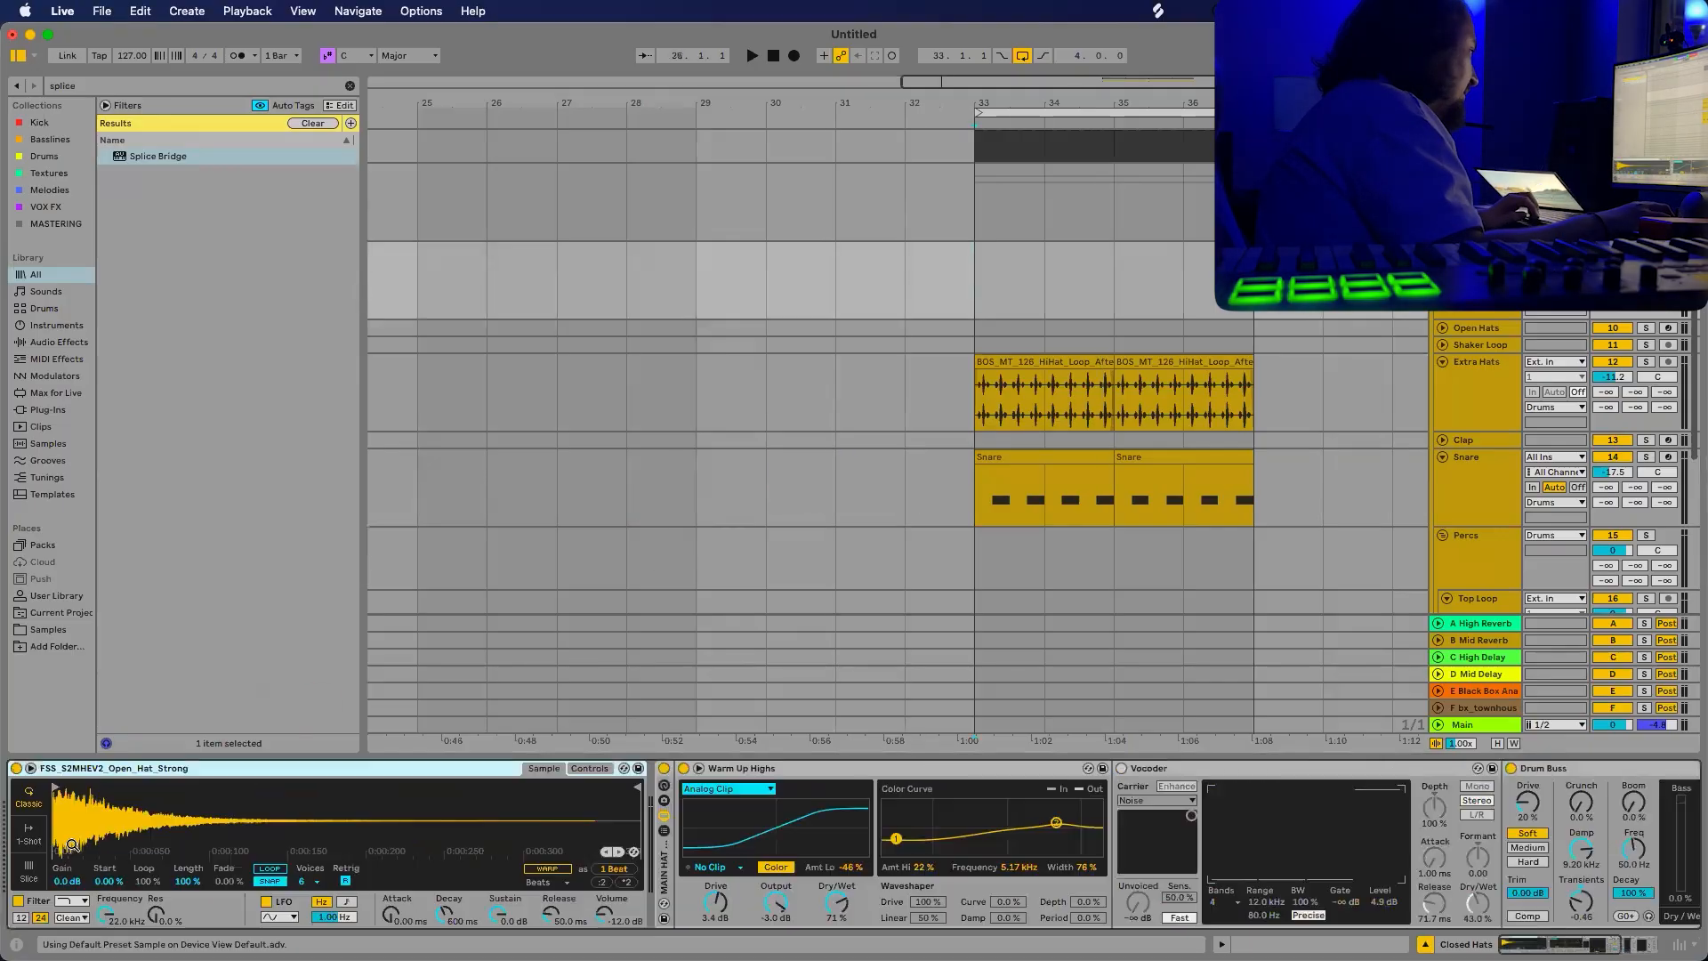
Insert an empty one-bar MIDI clip at bar 33 on the Closed Hats track.
scroll(926, 267, up, 5)
scroll(947, 299, right, 3)
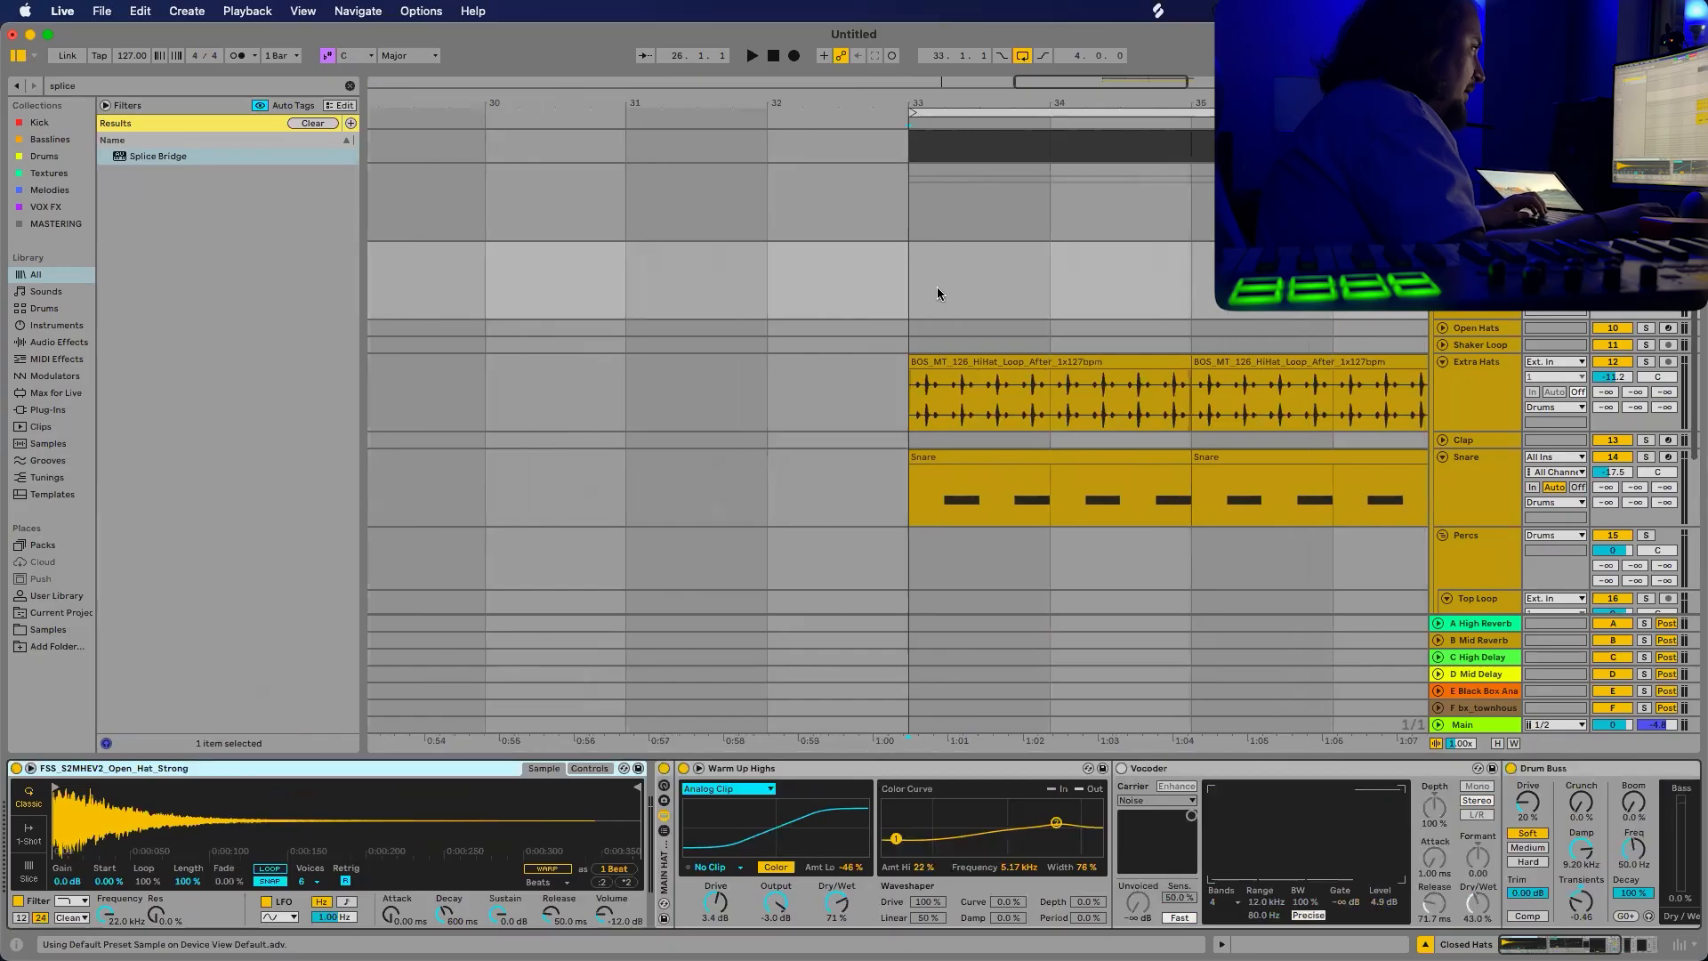
click(915, 284)
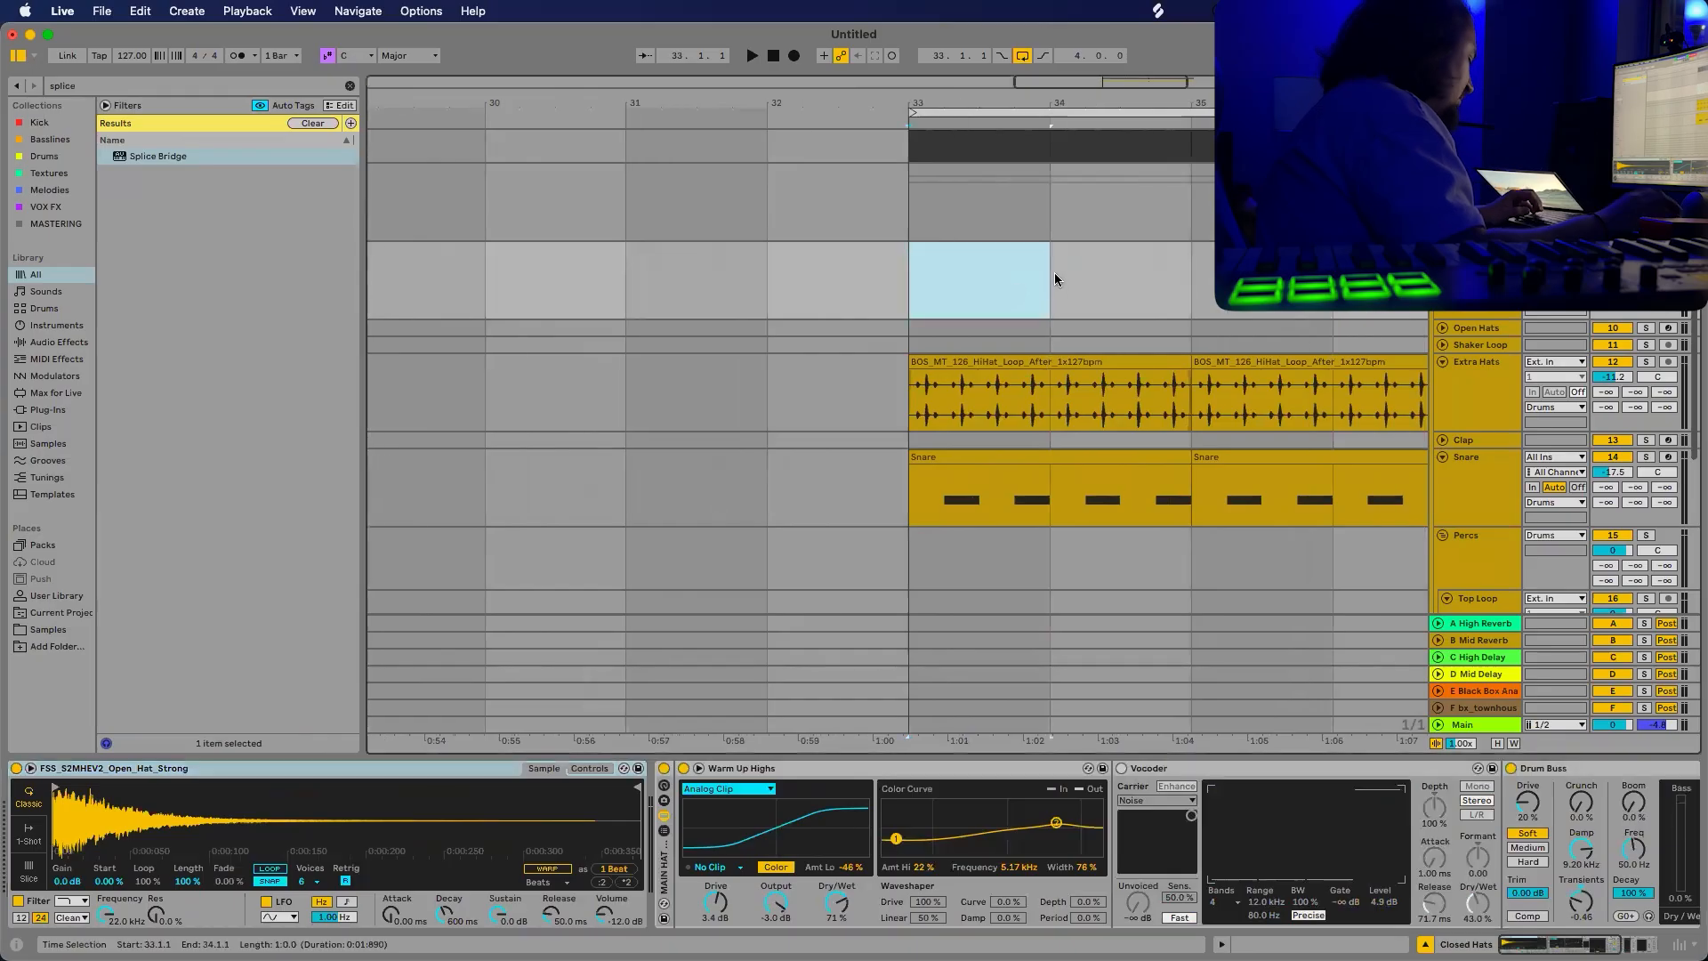
key(super+shift+m)
Add a C3 note at 1.1.3 in the new clip, extend it to beat 1.2 and set its velocity to 127.
key(space)
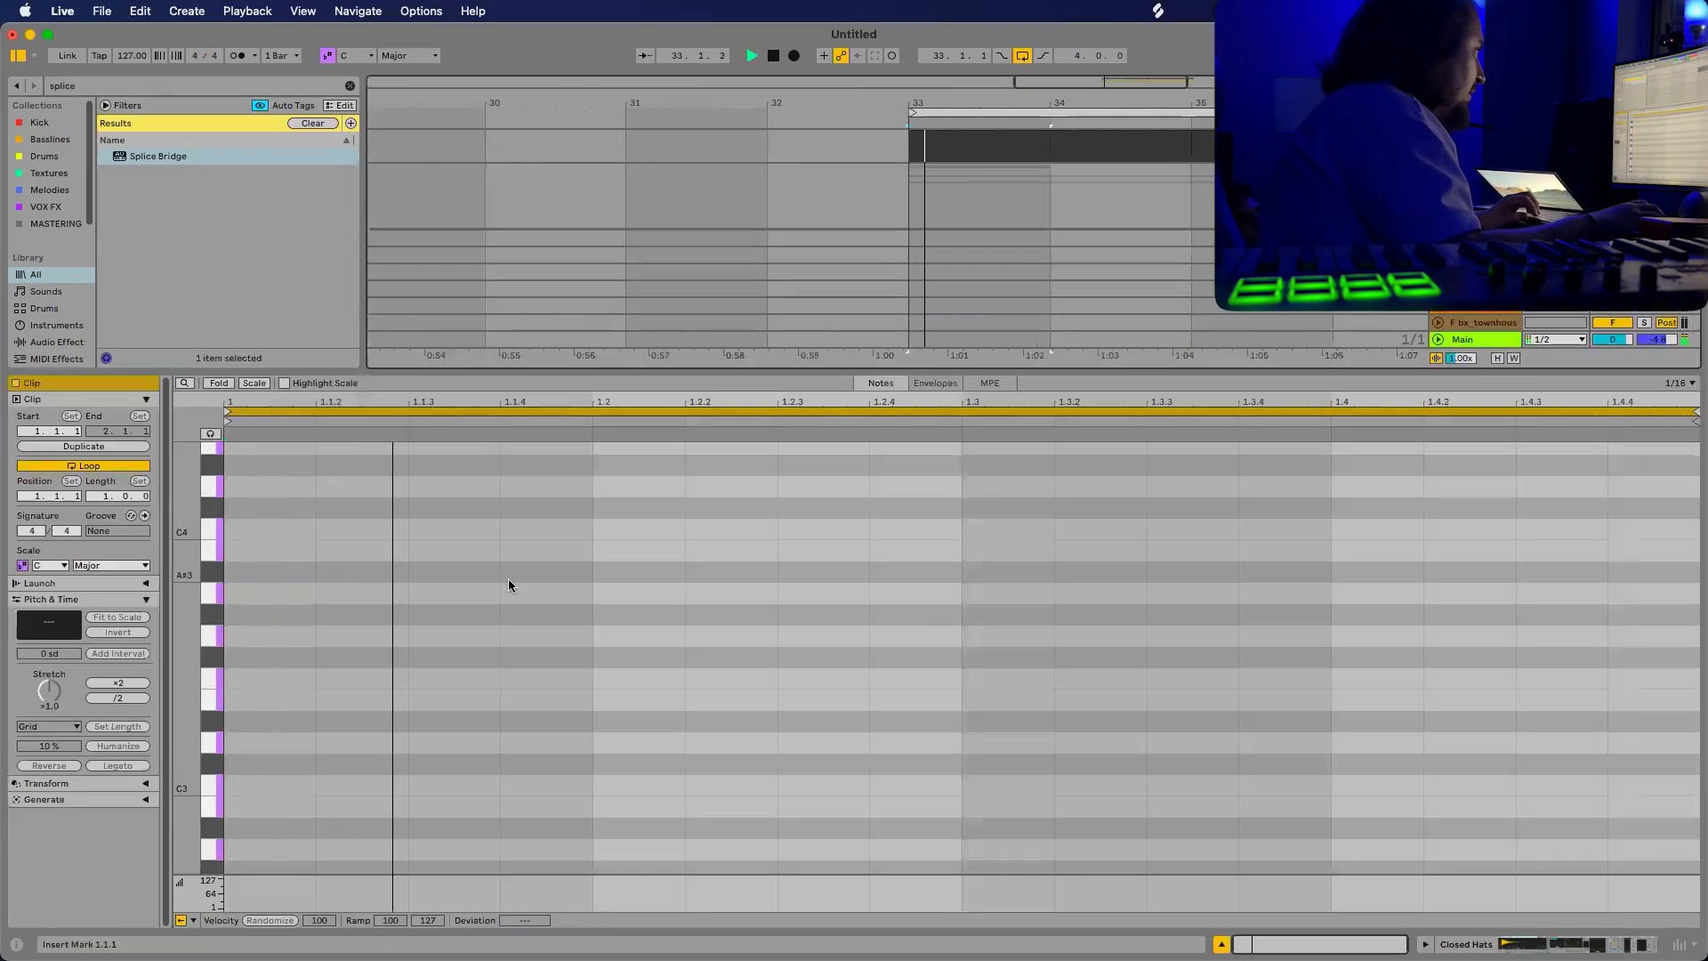
scroll(1070, 185, down, 3)
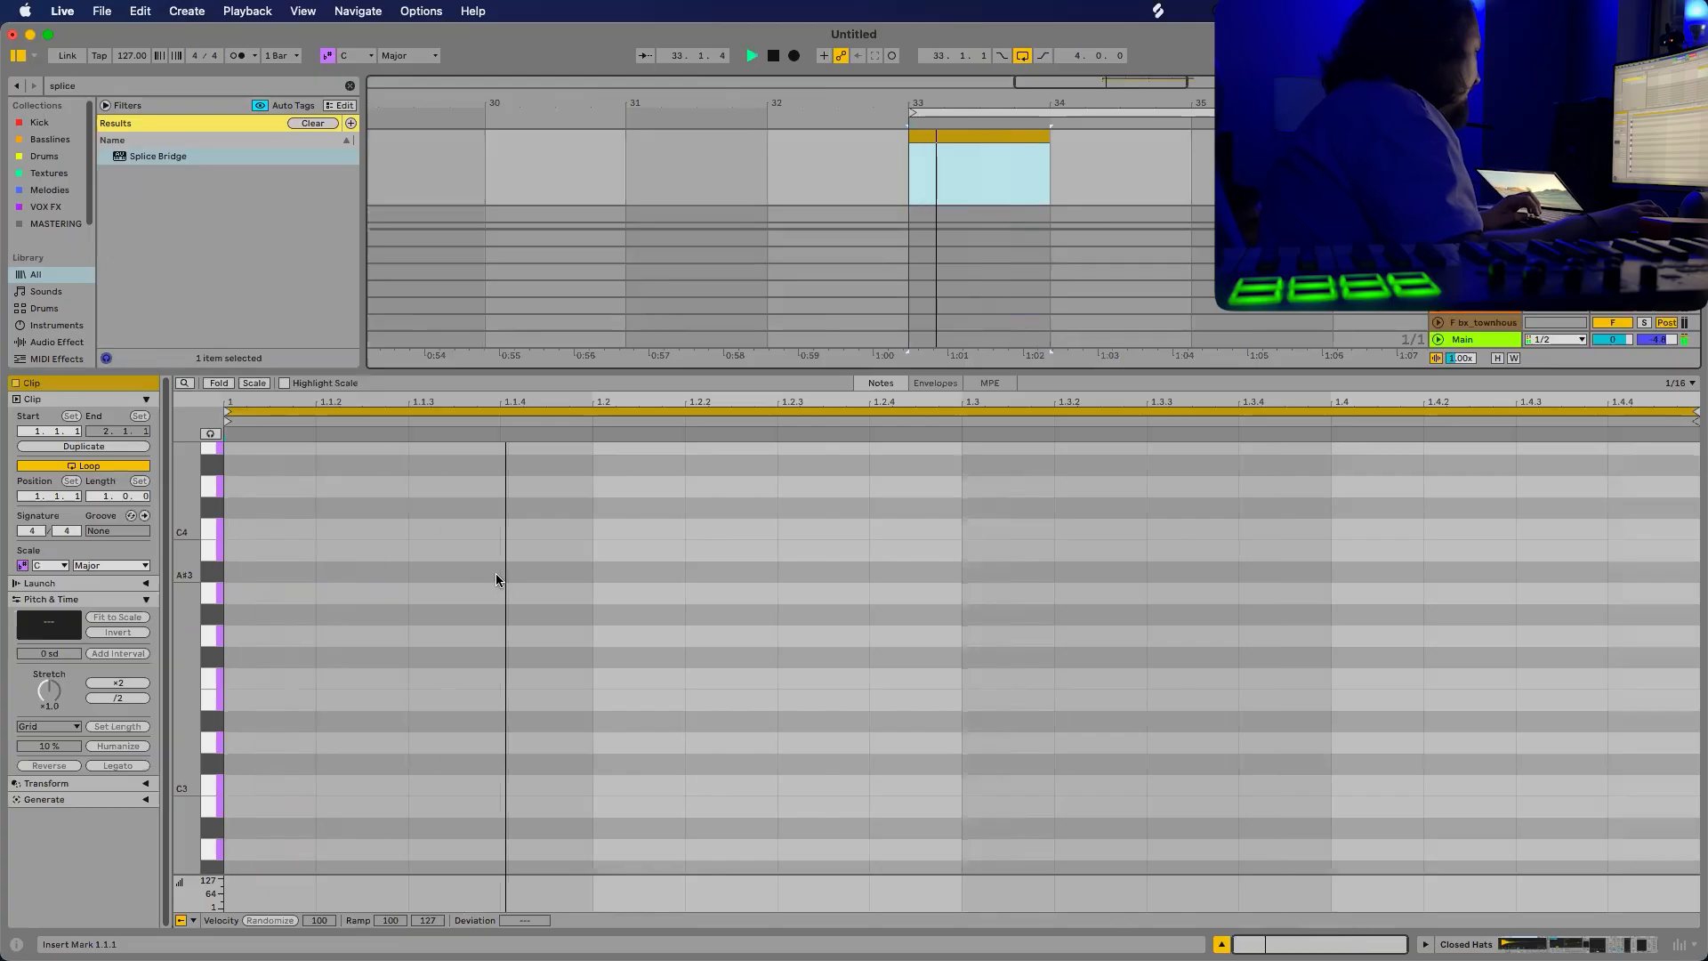
key(space)
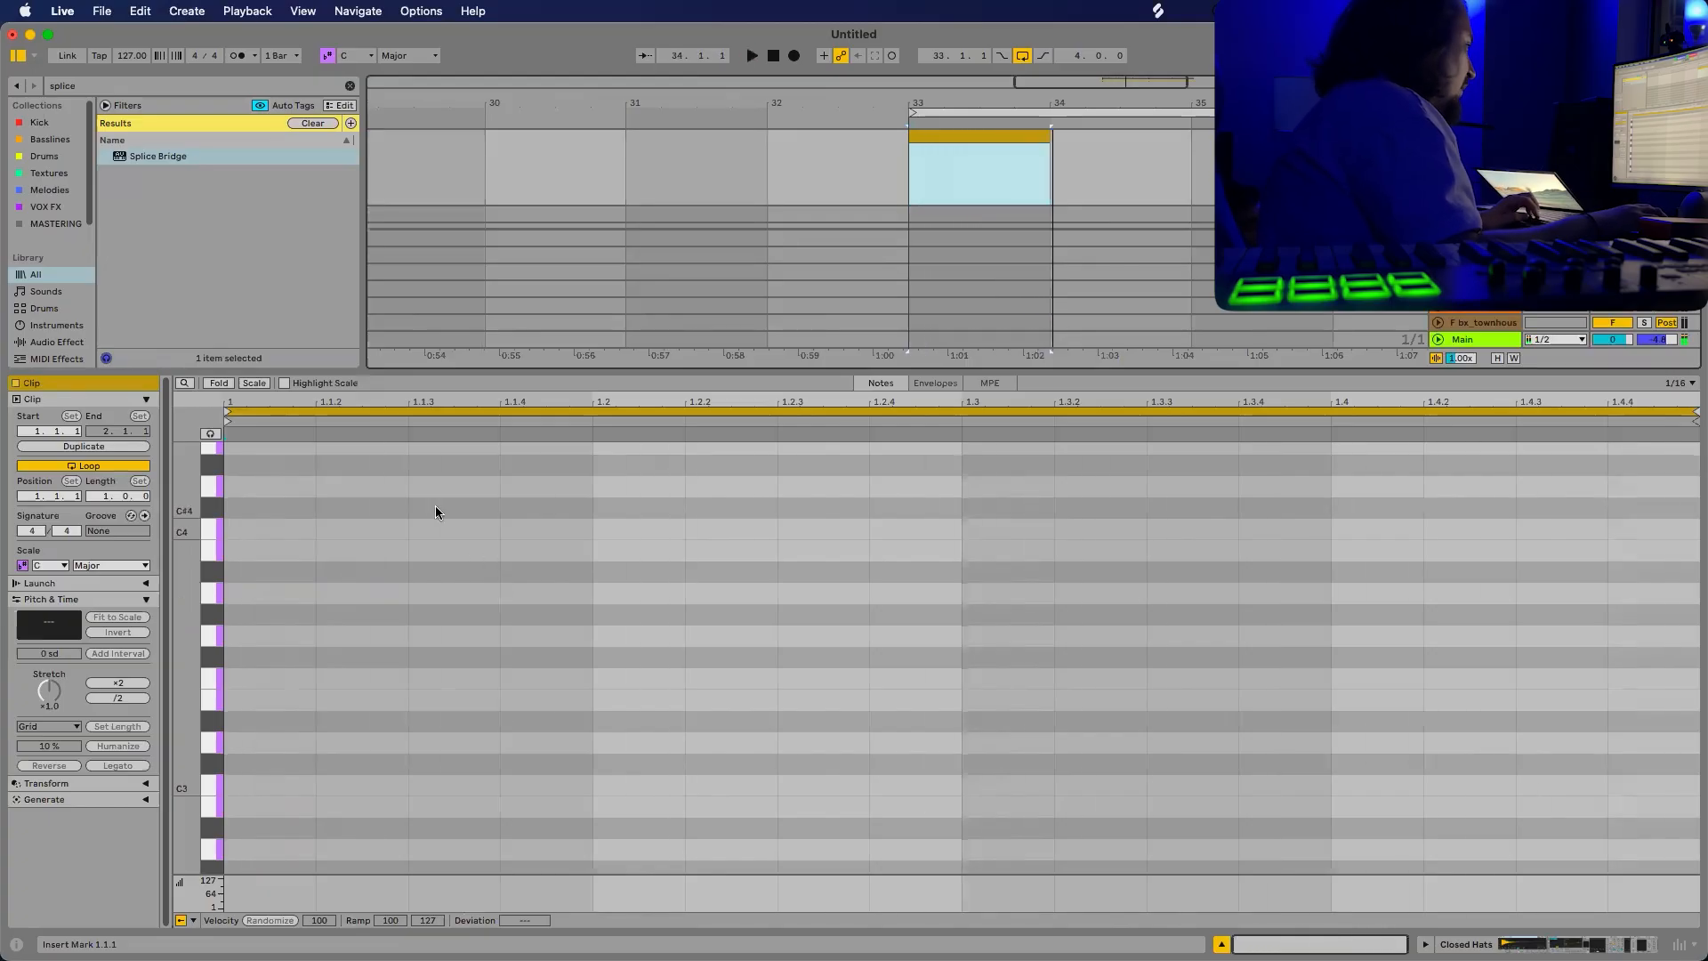
key(space)
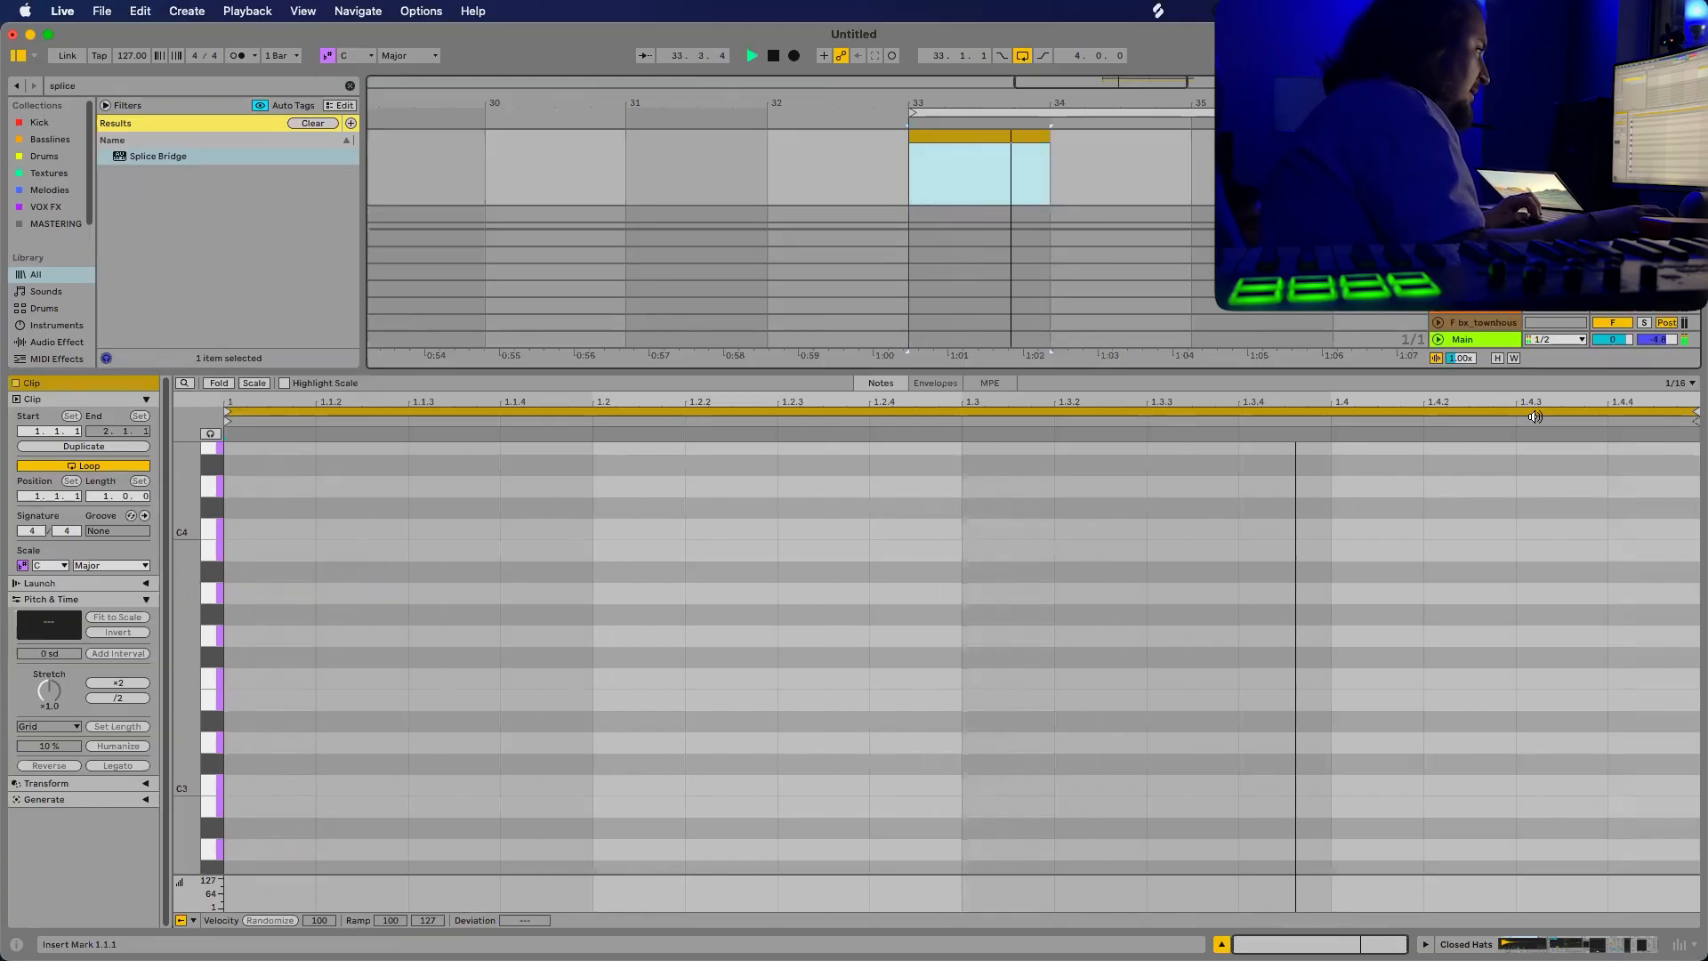
scroll(418, 742, down, 1)
double_click(419, 752)
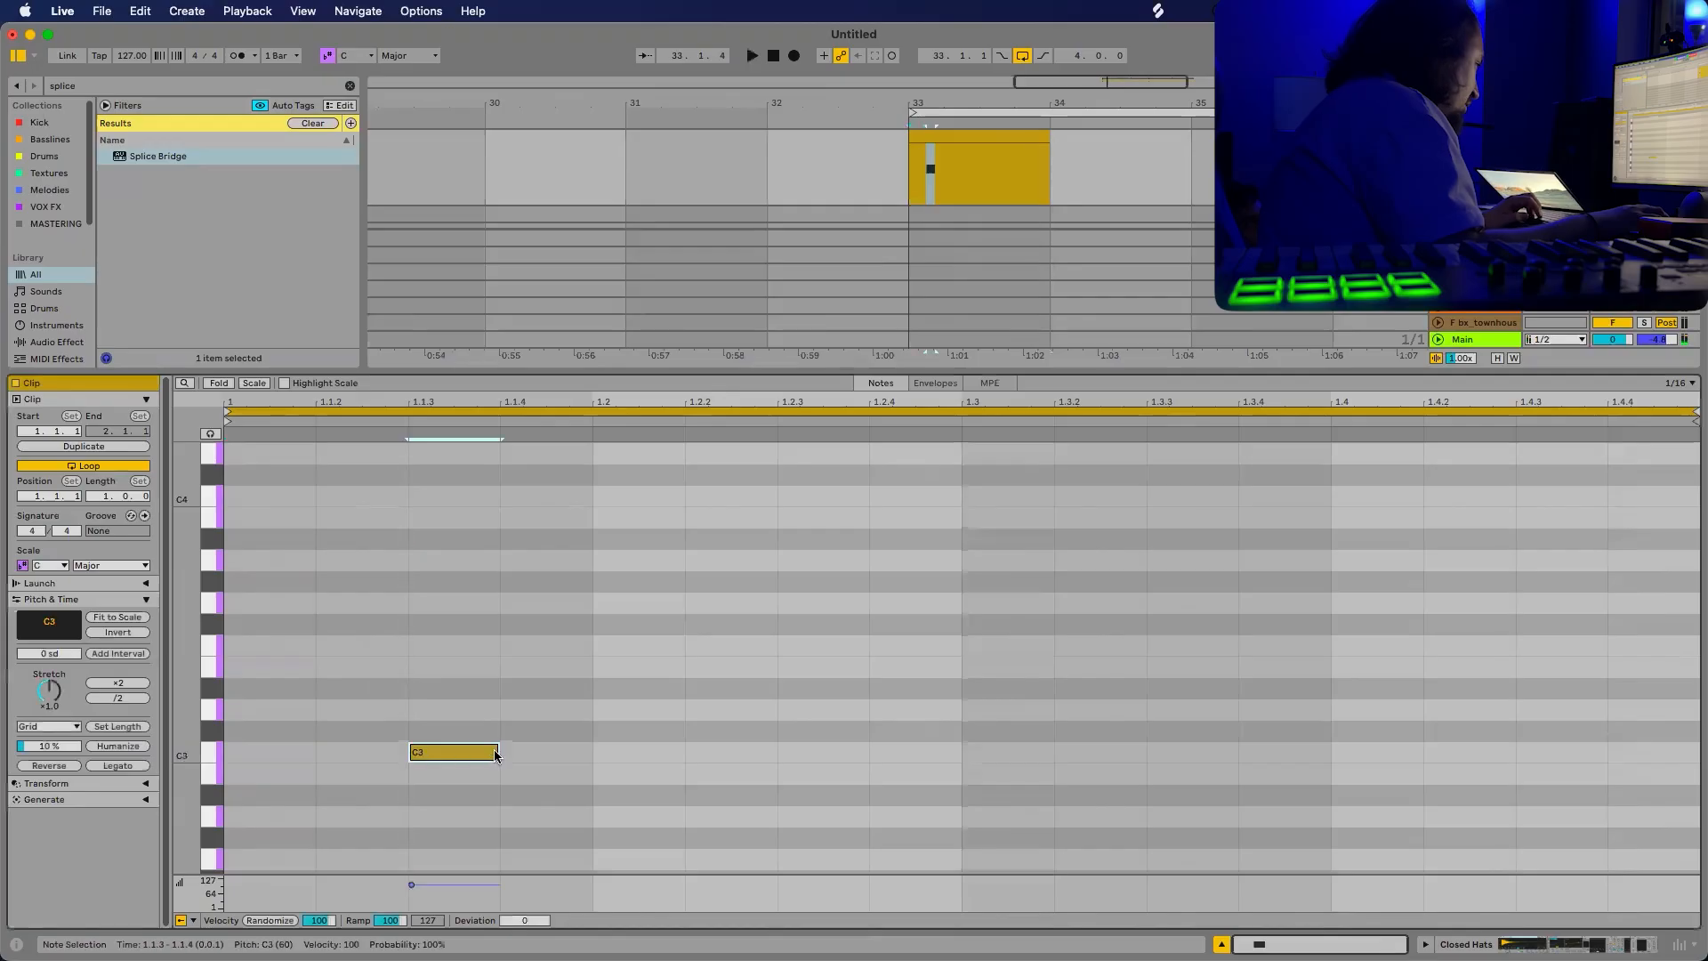
drag(497, 752, 590, 752)
drag(414, 886, 285, 837)
Duplicate the clip's first beat three times so a C3 note falls on every offbeat of the bar.
drag(238, 776, 590, 747)
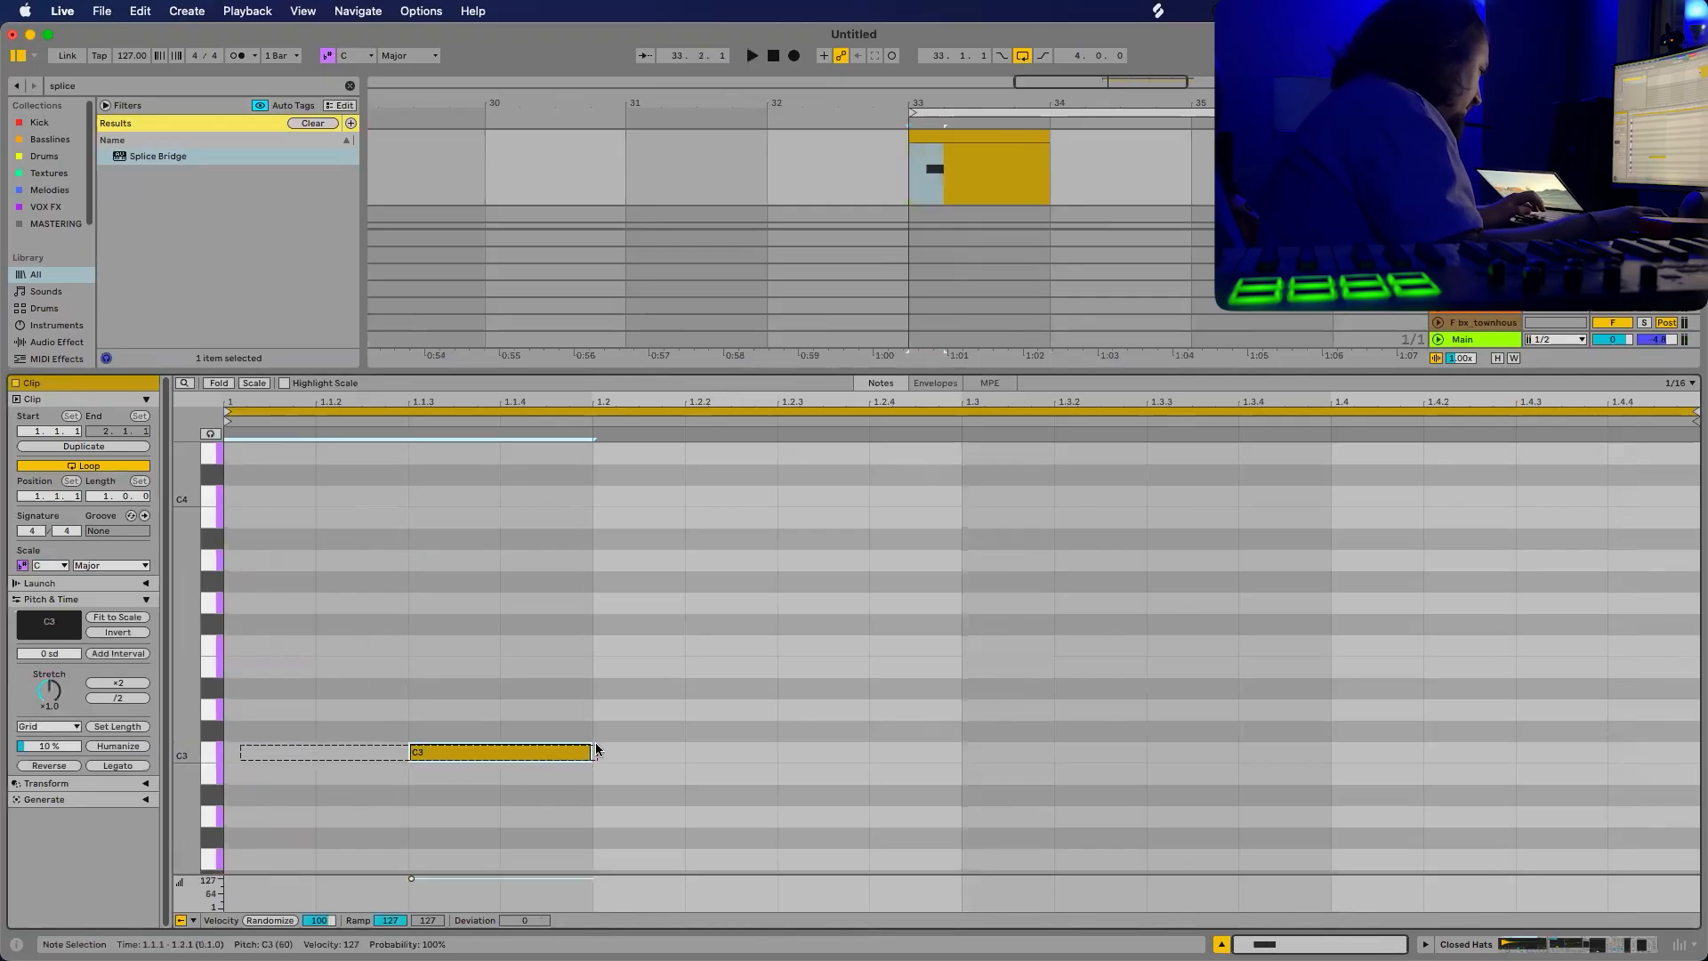
key(super+d)
key(super+d)
key(super+d)
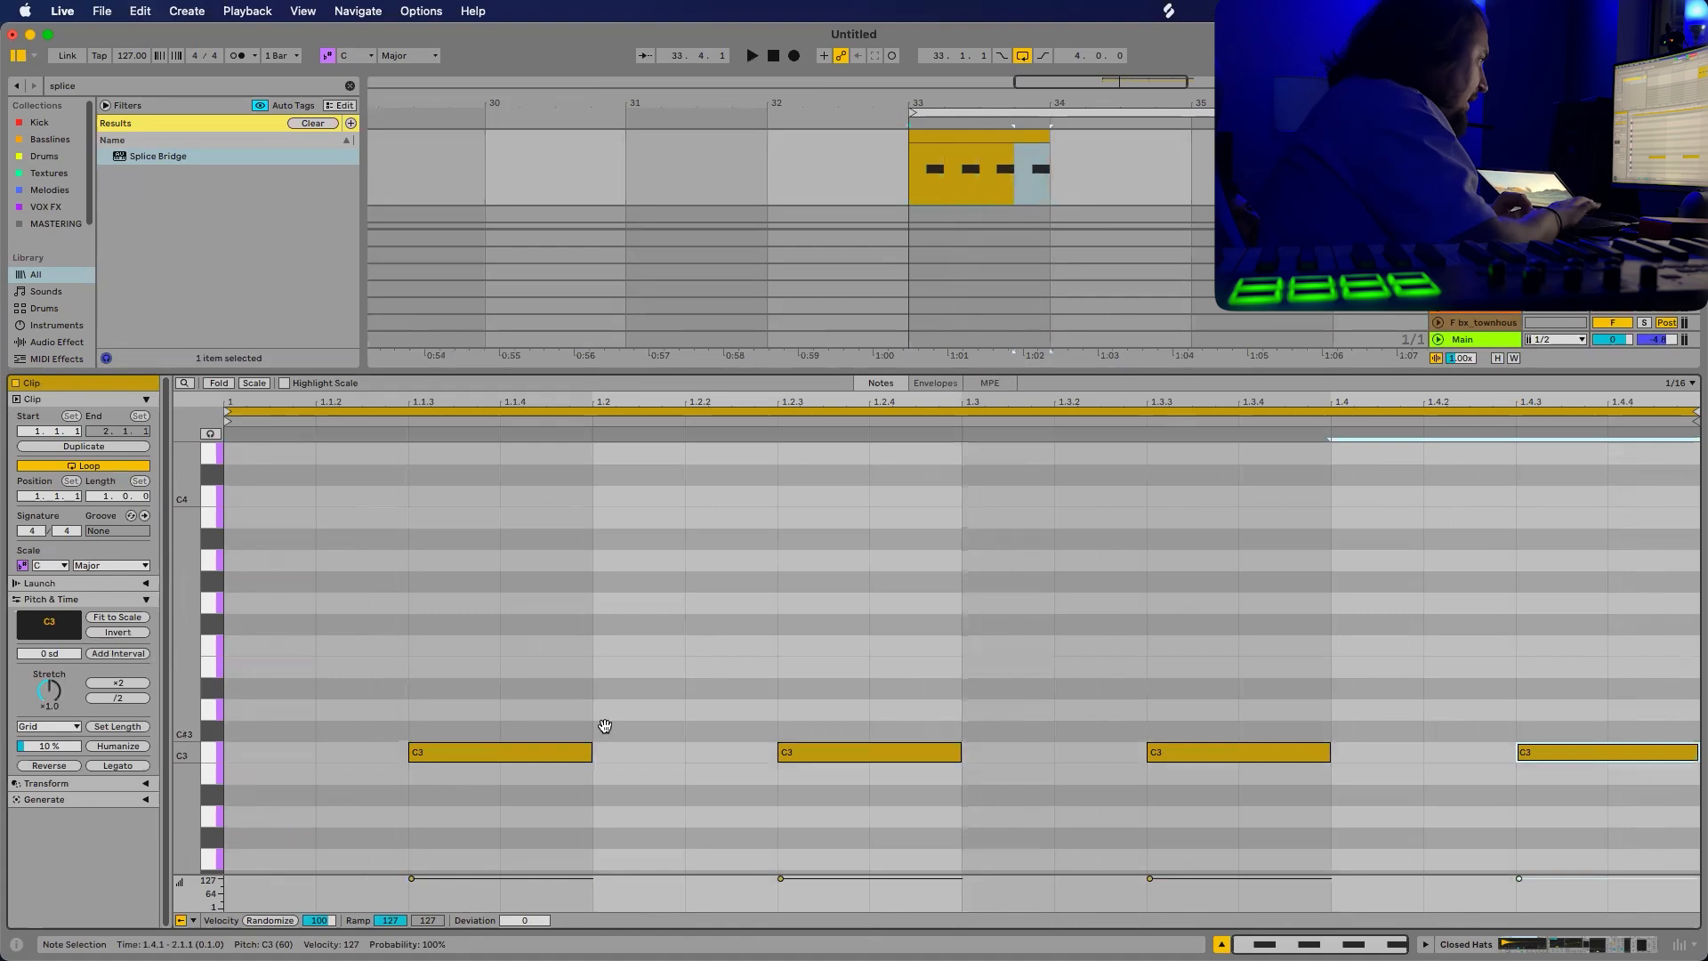
Close the note editor and duplicate the one-bar Closed Hats clip three times to fill bars 33 to 36.
key(super+alt+l)
key(minus)
scroll(925, 230, up, 3)
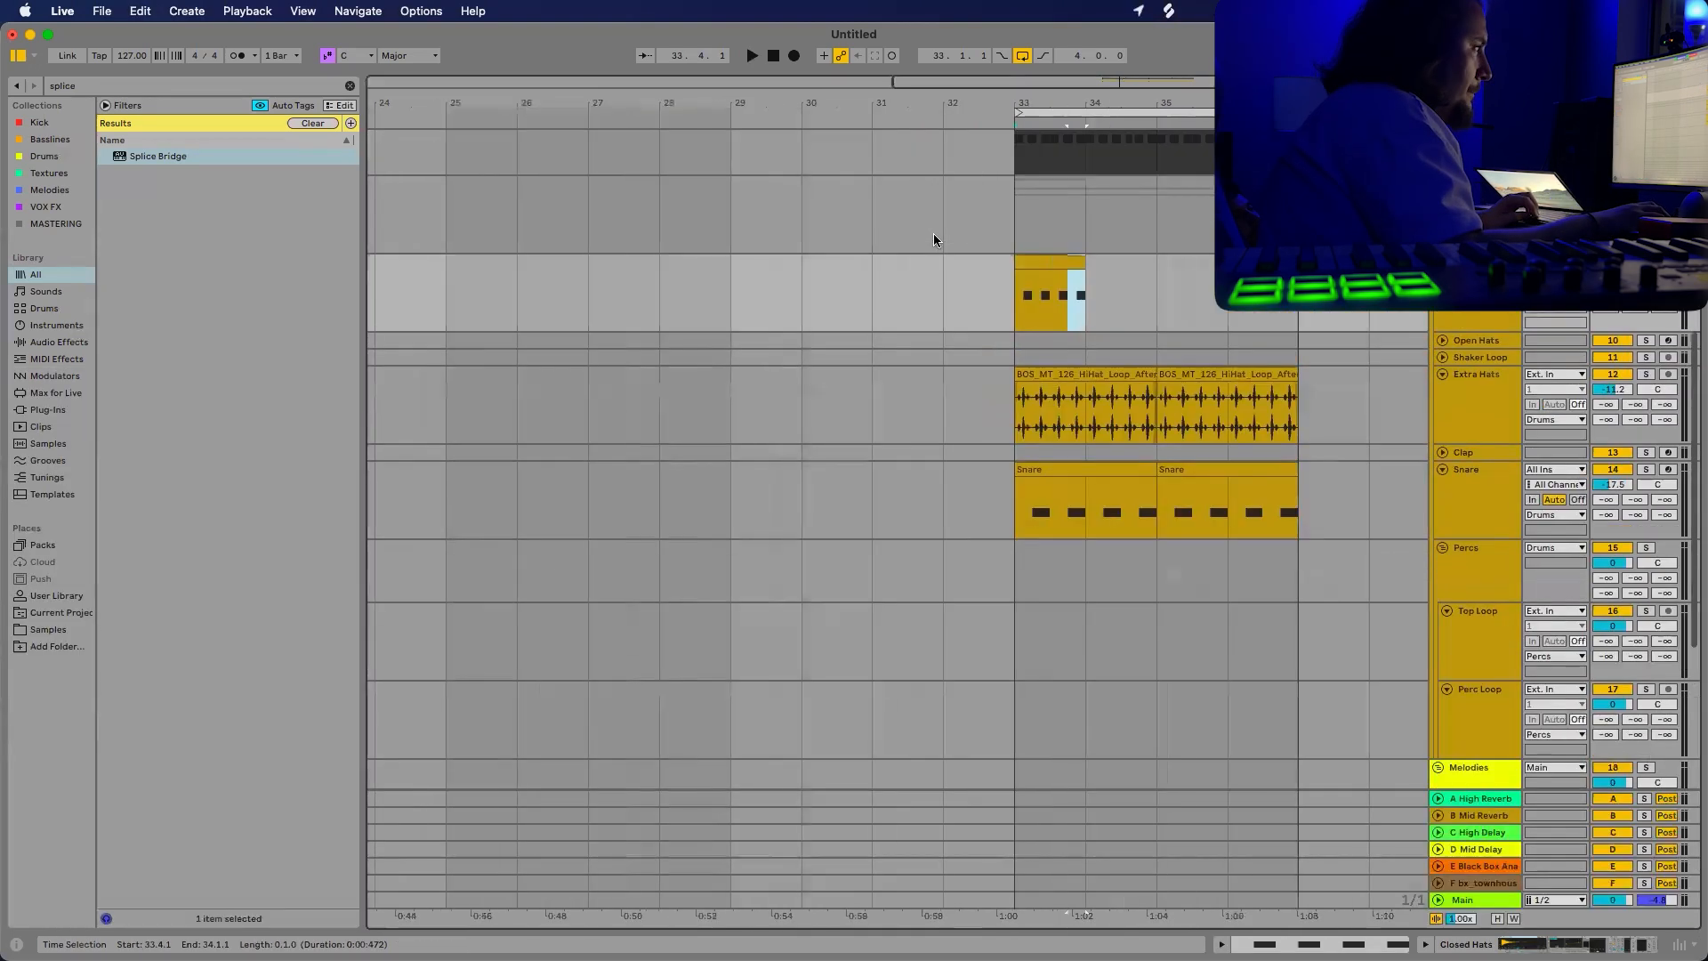
scroll(1202, 344, right, 2)
click(984, 263)
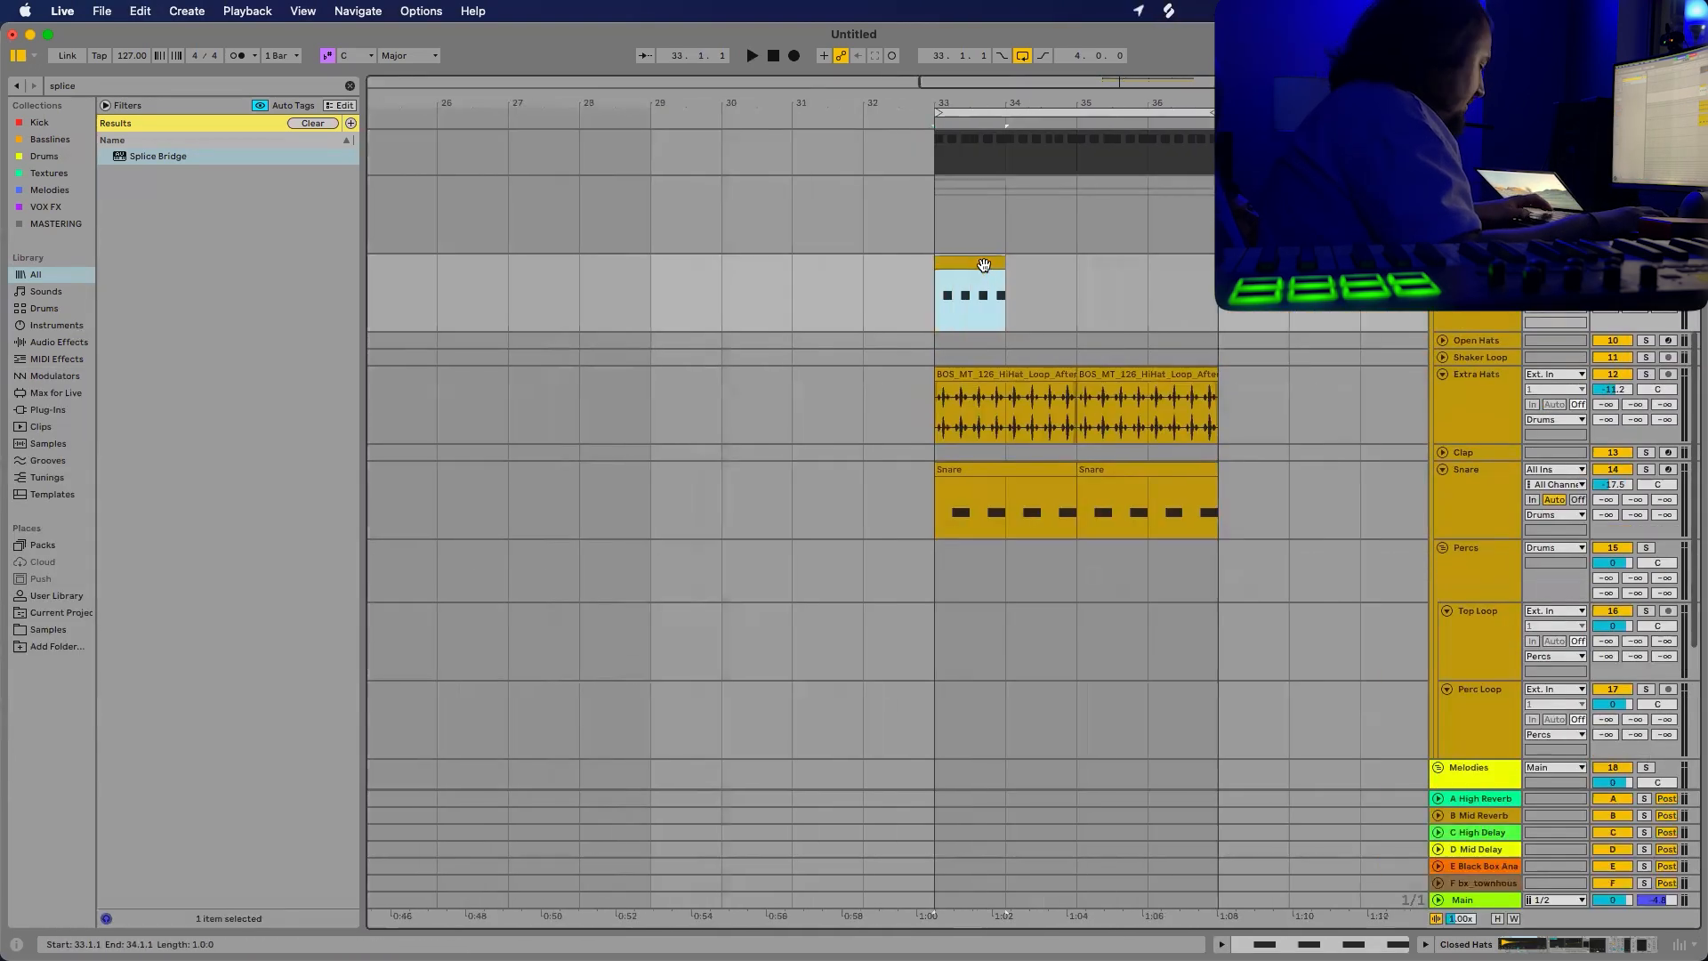
key(super+d)
key(super+d)
key(super+d)
Lower the Closed Hats track's volume while playing the groove from bar 33.
drag(1612, 278, 1612, 313)
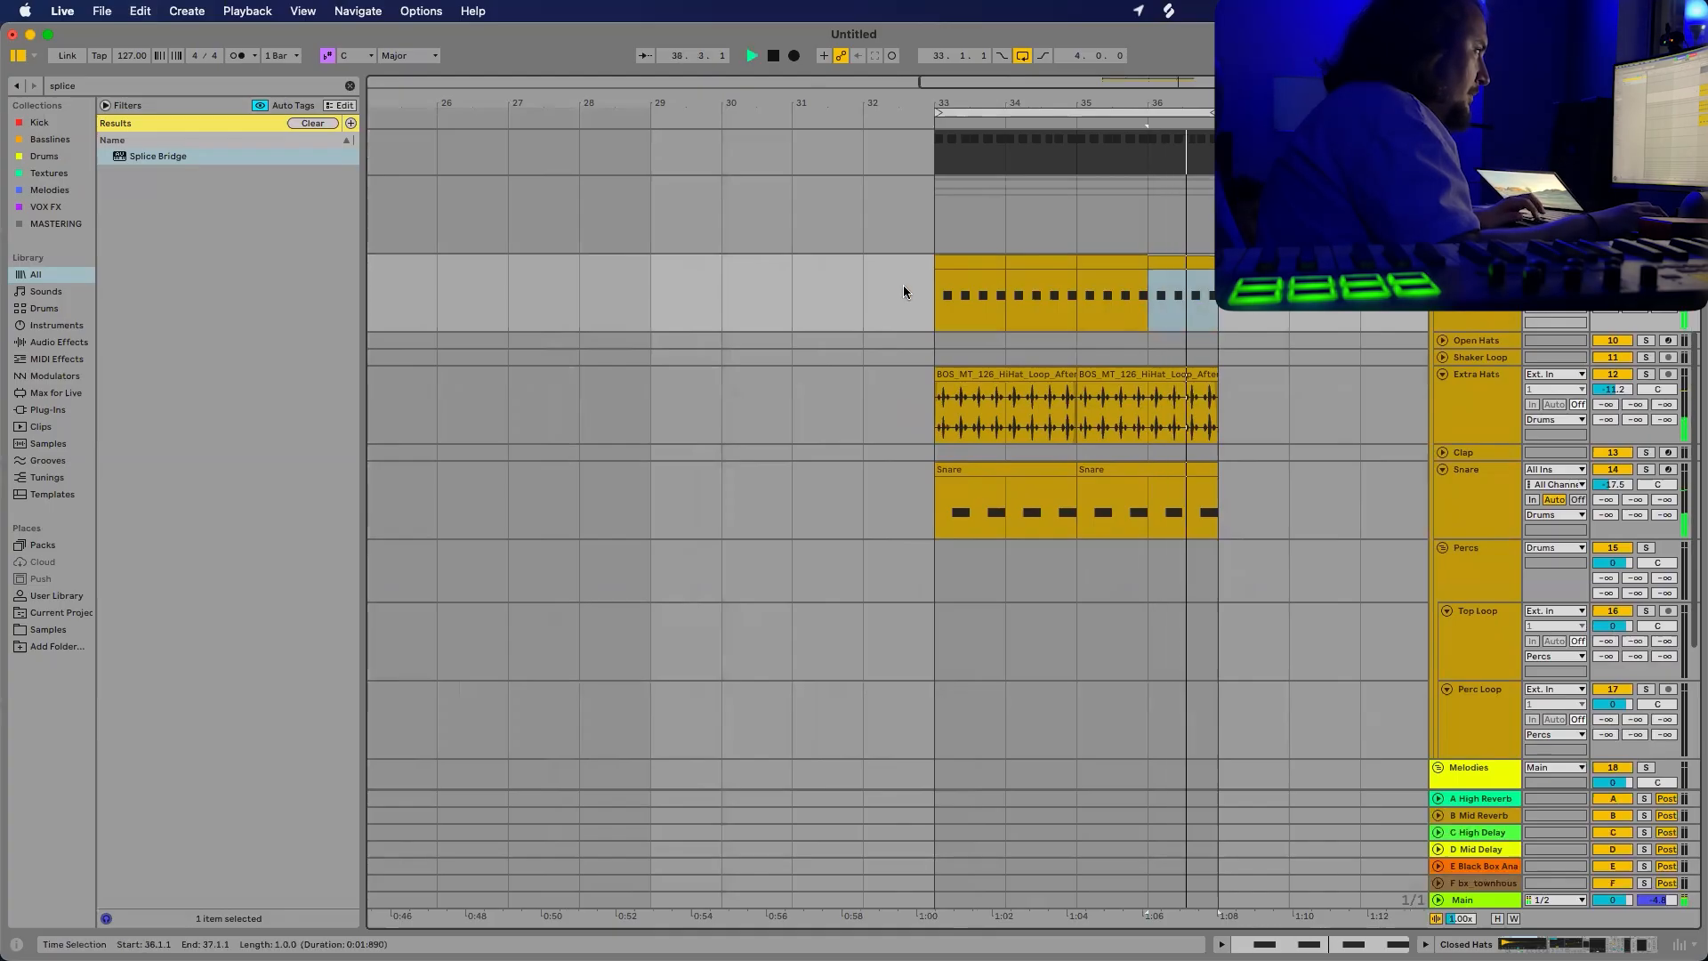
click(933, 289)
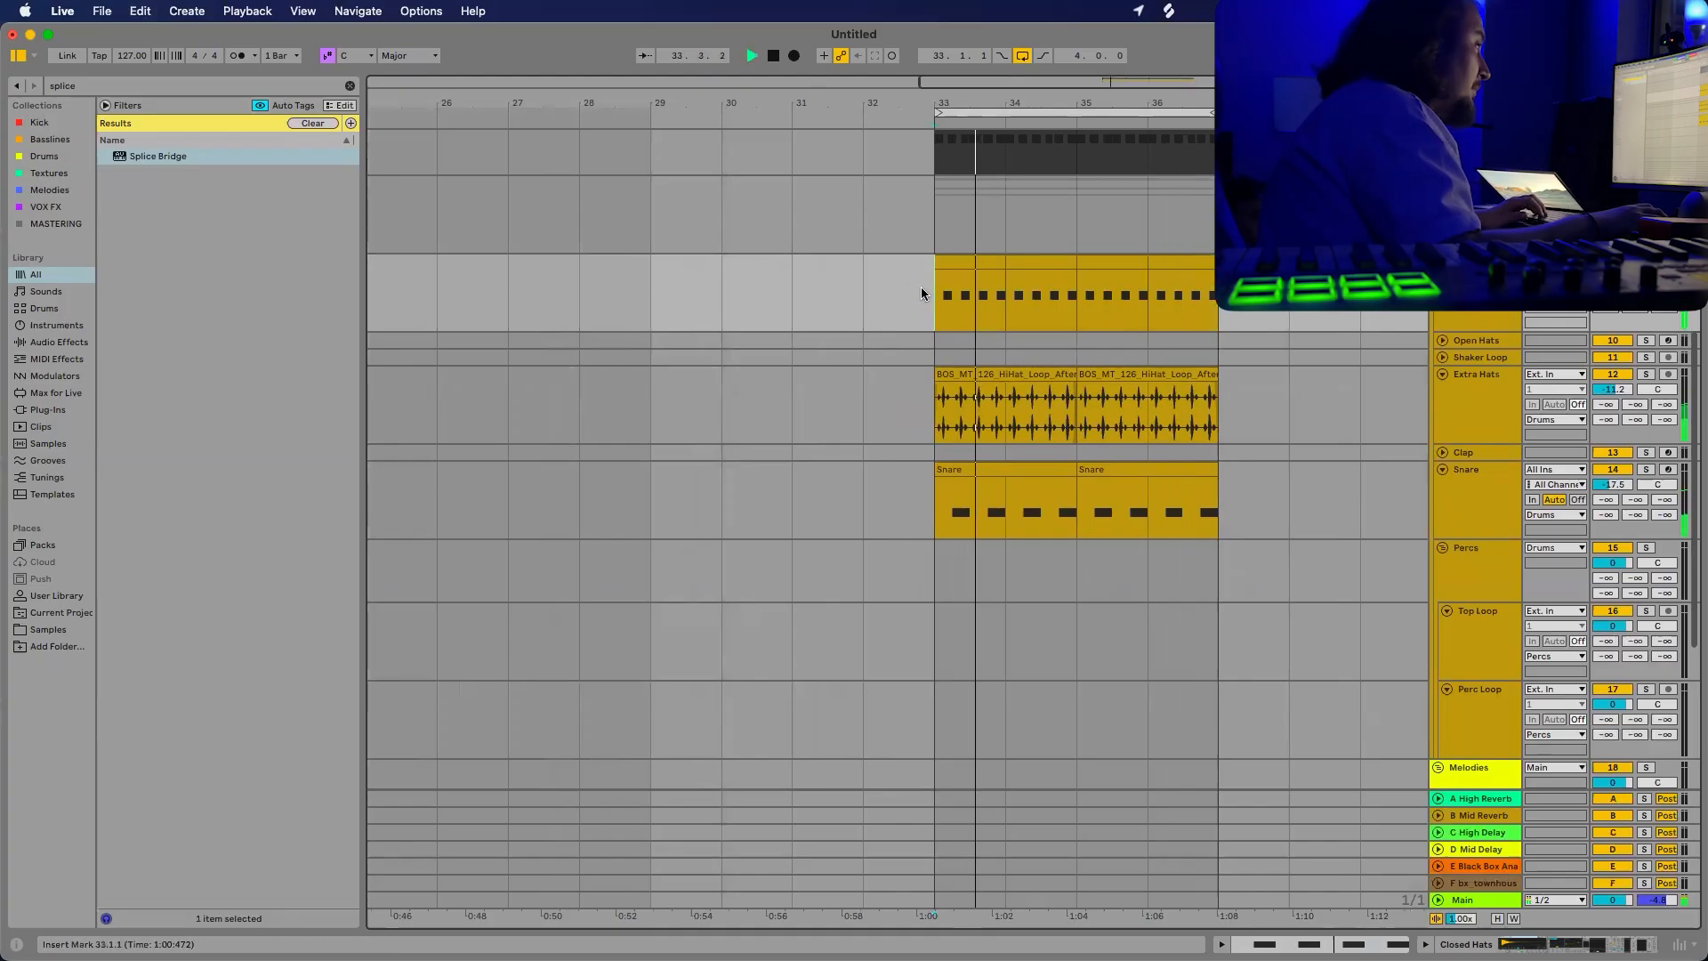
key(space)
Unfold the Open Hats track and delete the FSS_S2MHEV2_Open_Hat_Strong sampler from the Closed Hats track.
click(1443, 344)
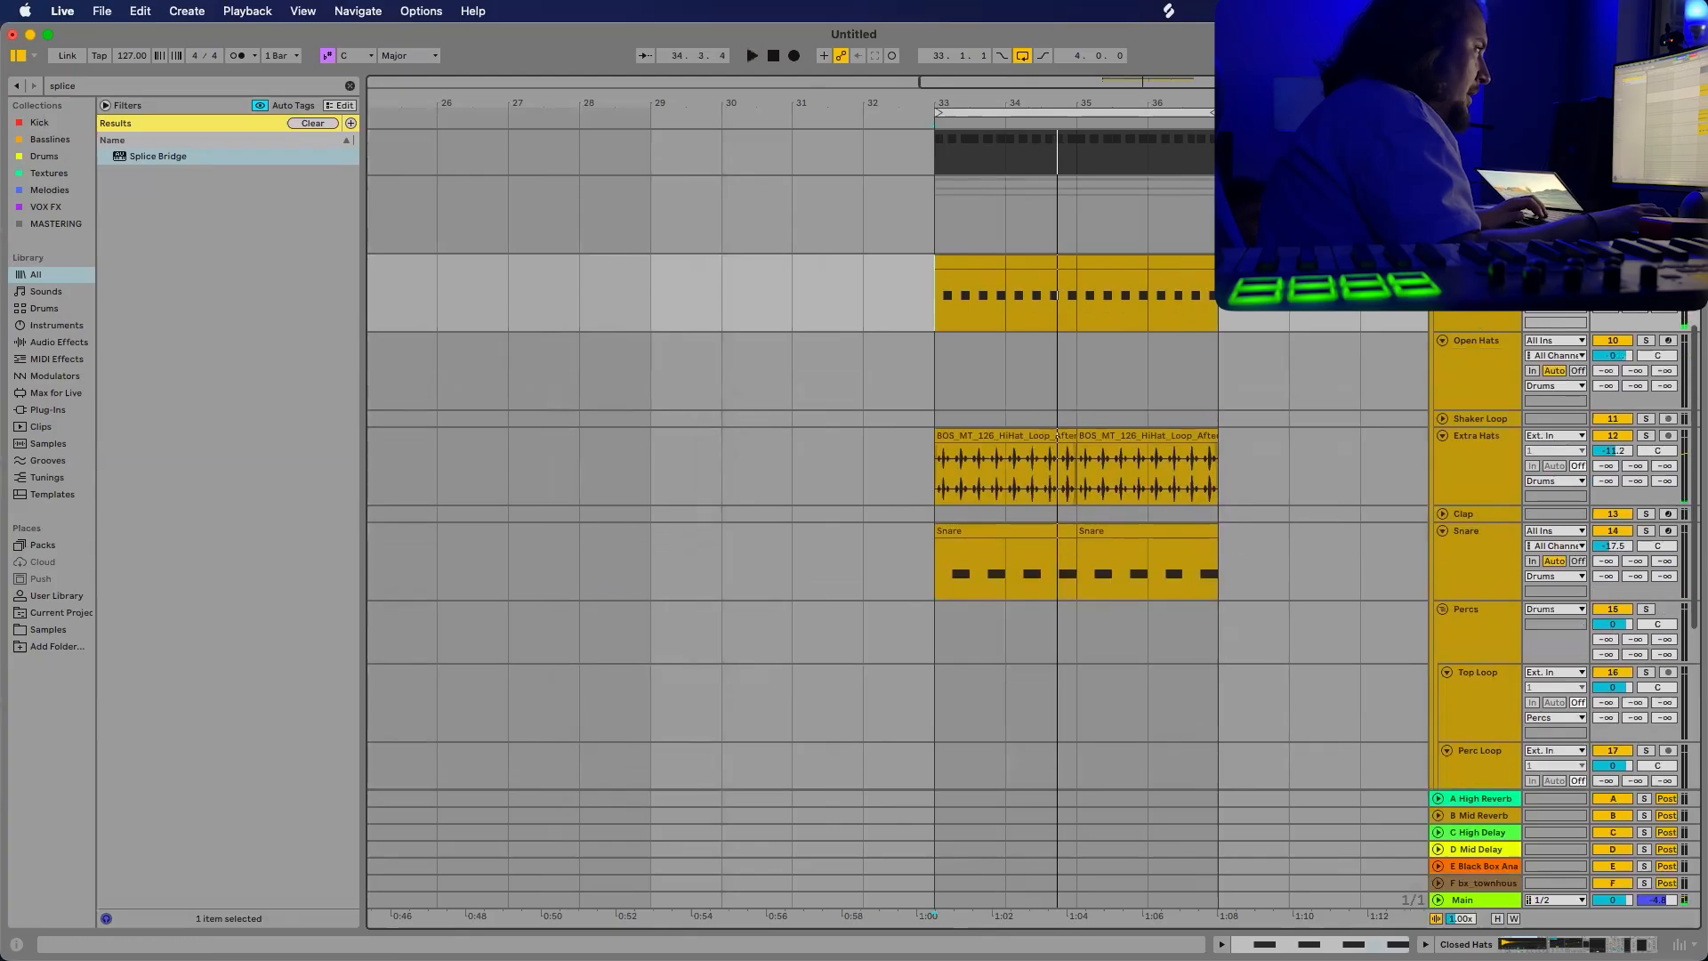
double_click(1477, 278)
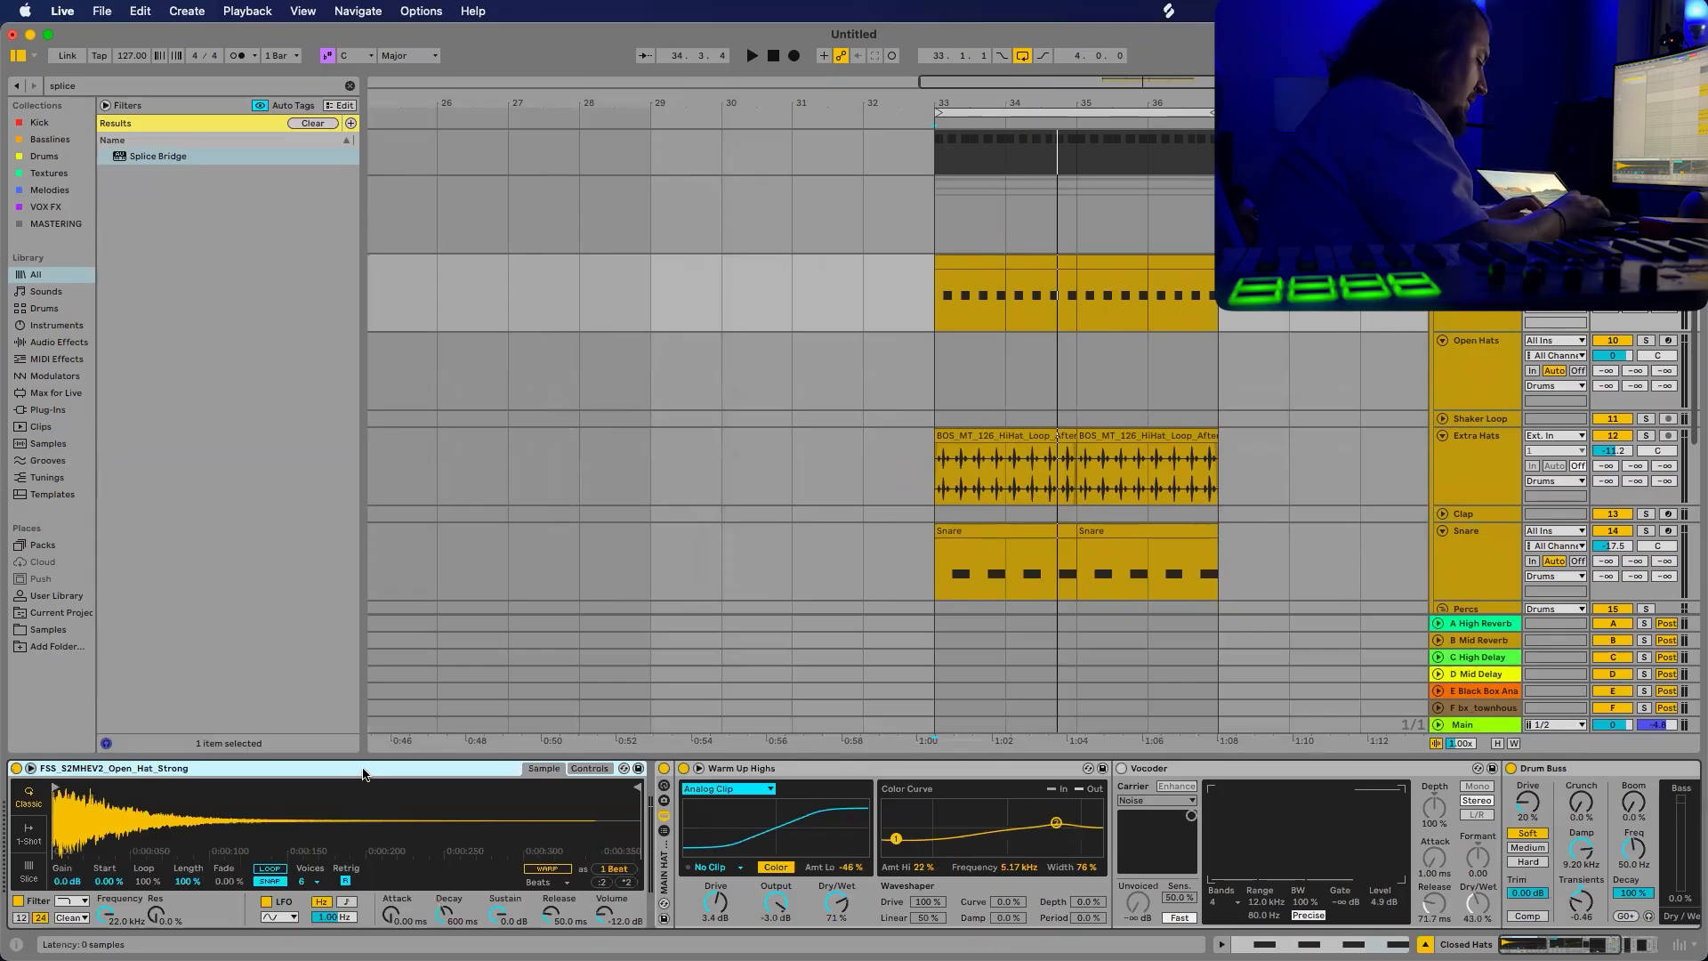
key(Delete)
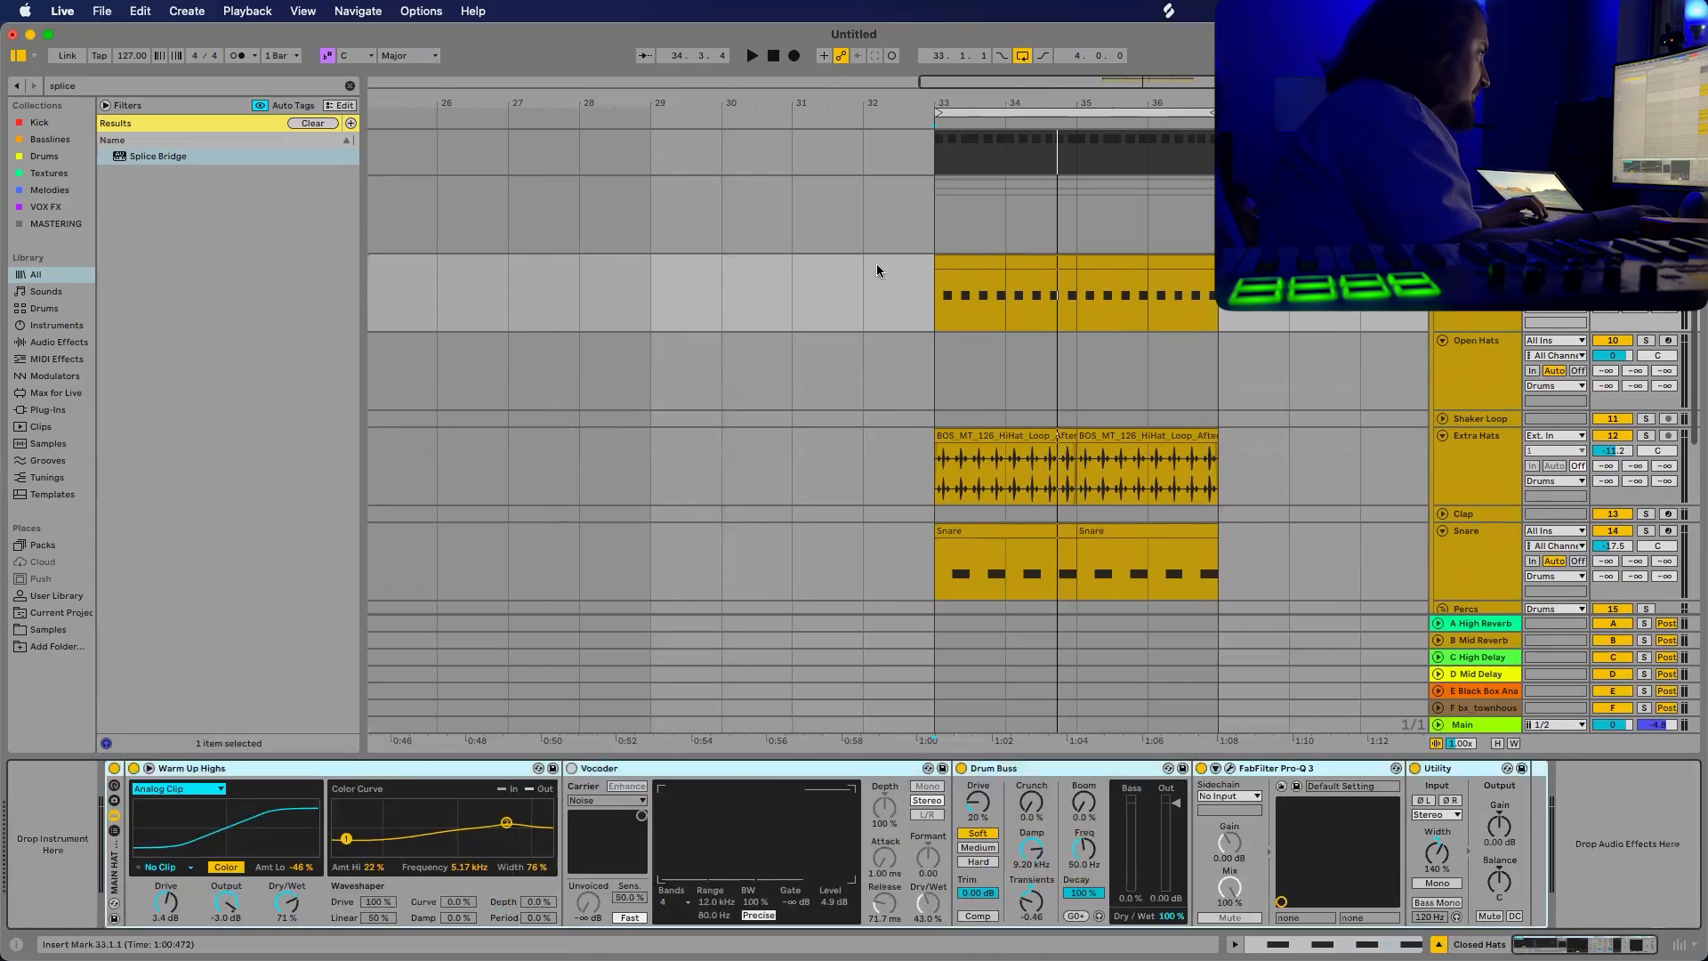
Move the four MIDI clips from Closed Hats down to the Open Hats track and name them Open Hats.
click(952, 259)
drag(972, 265, 964, 338)
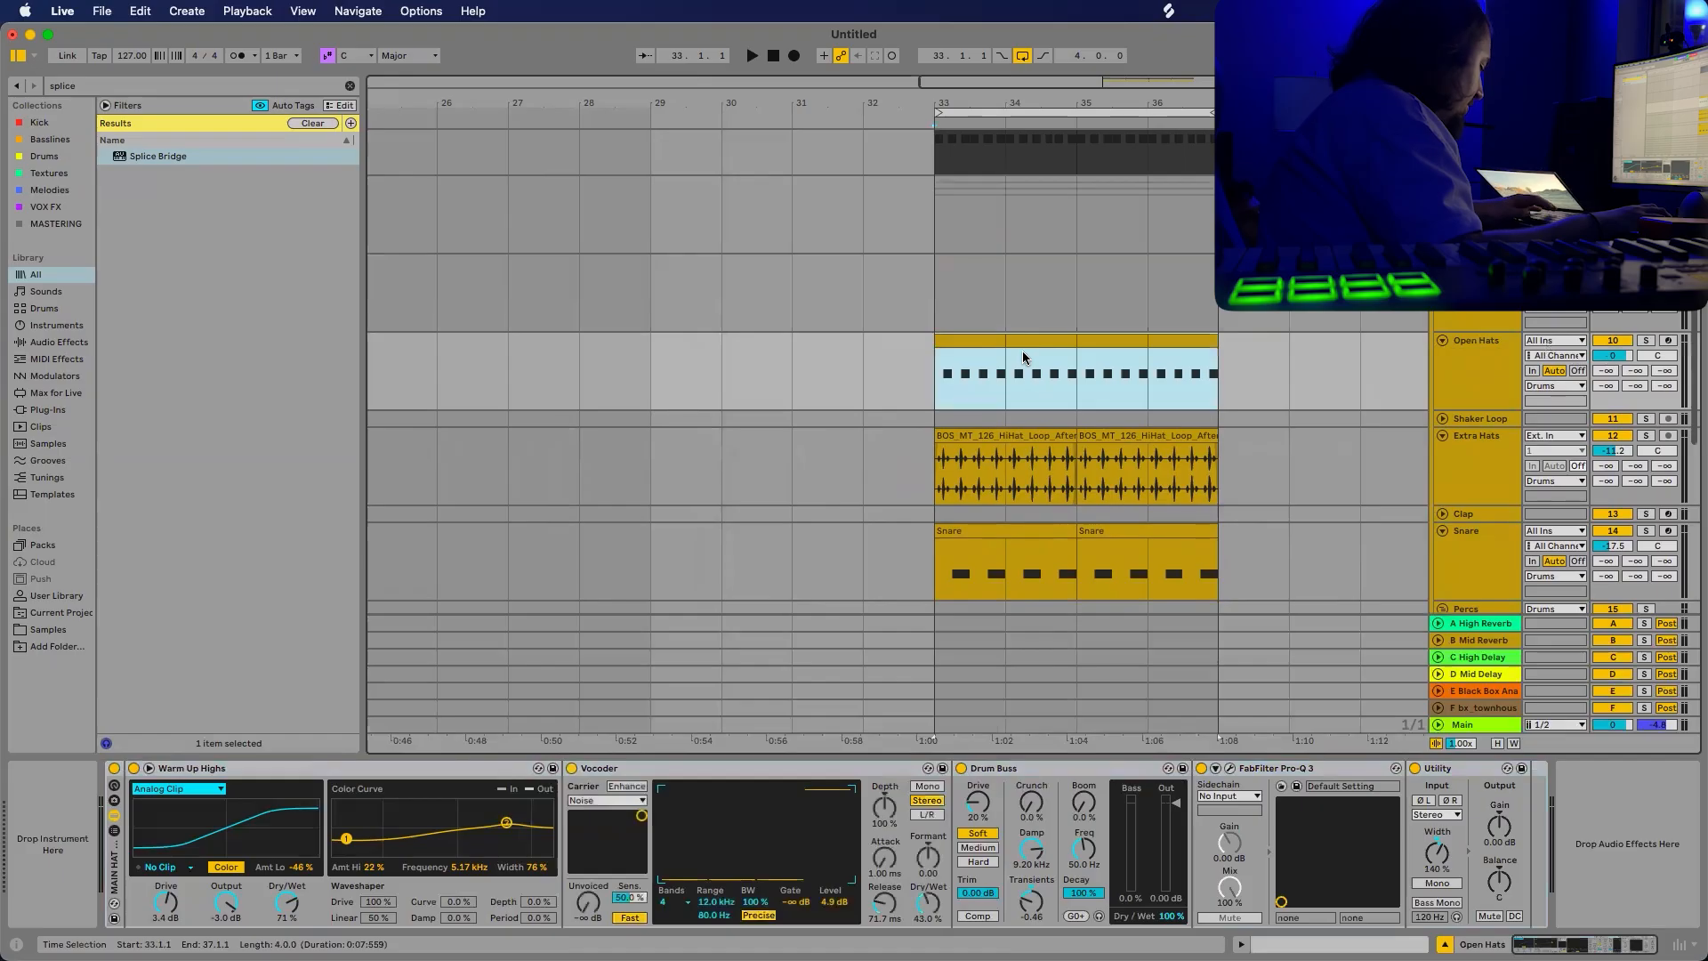
click(1001, 363)
click(978, 340)
shift+click(1194, 342)
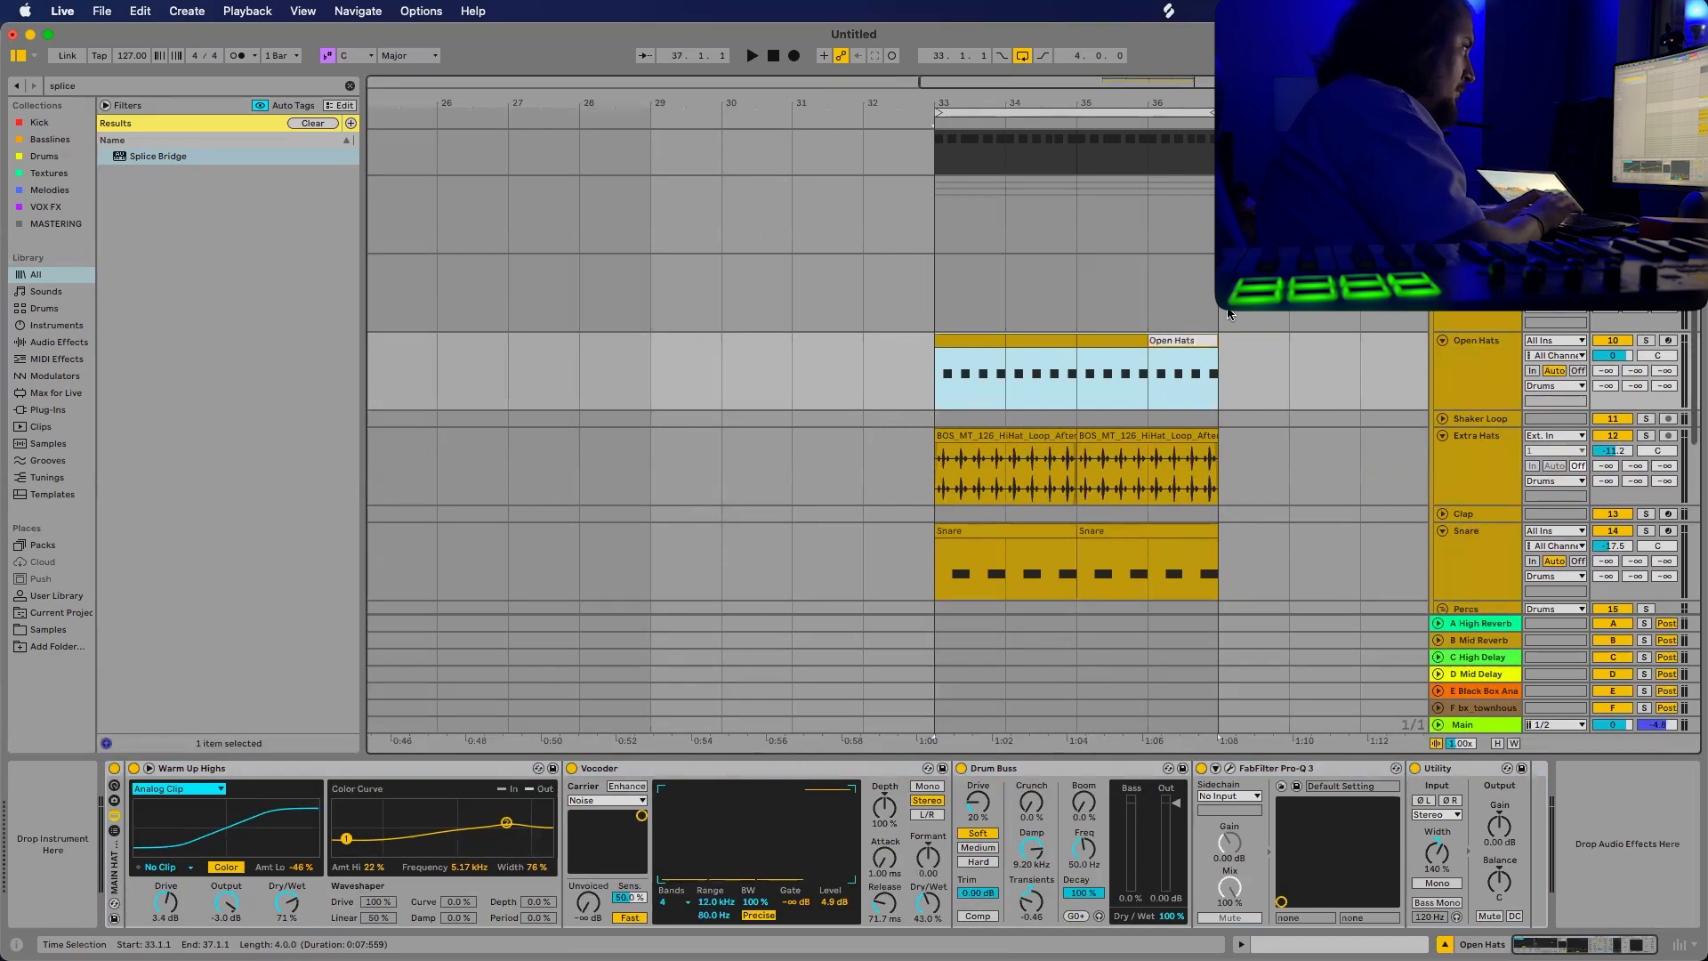
Load FSS_S2MHEV2_Open_Hat_Strong.wav from Splice as the instrument of Live's Open Hats track.
click(1473, 376)
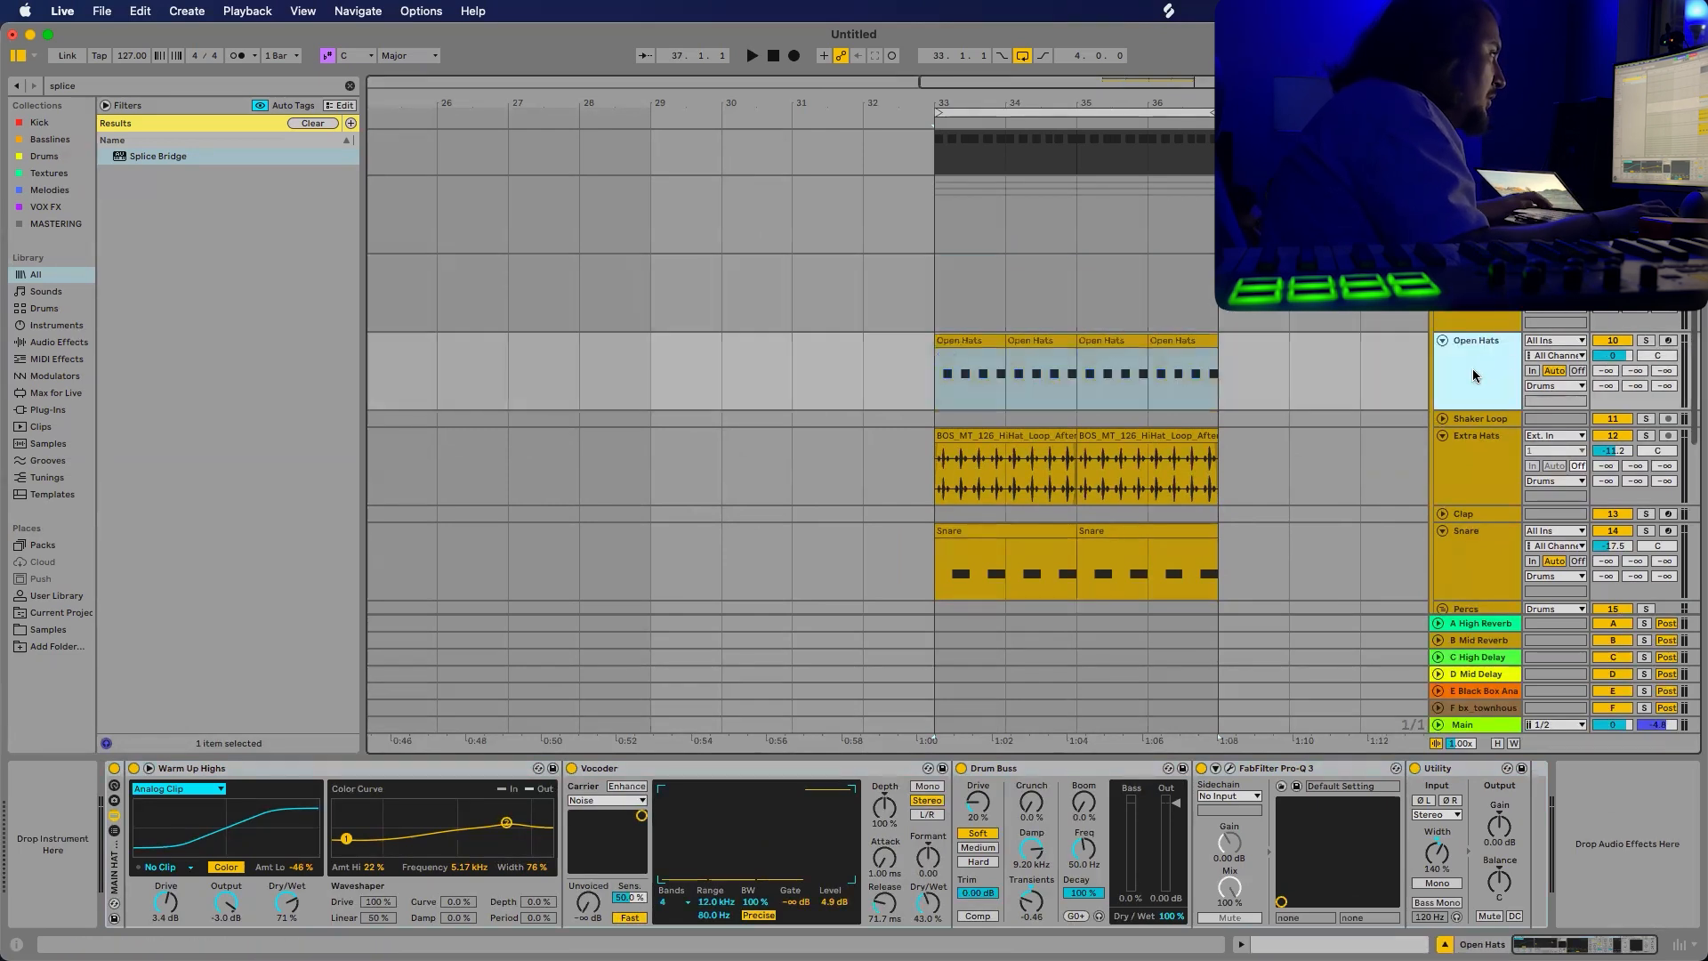
key(super+Tab)
drag(519, 438, 43, 816)
key(super+Tab)
key(super+Tab)
key(super+Tab)
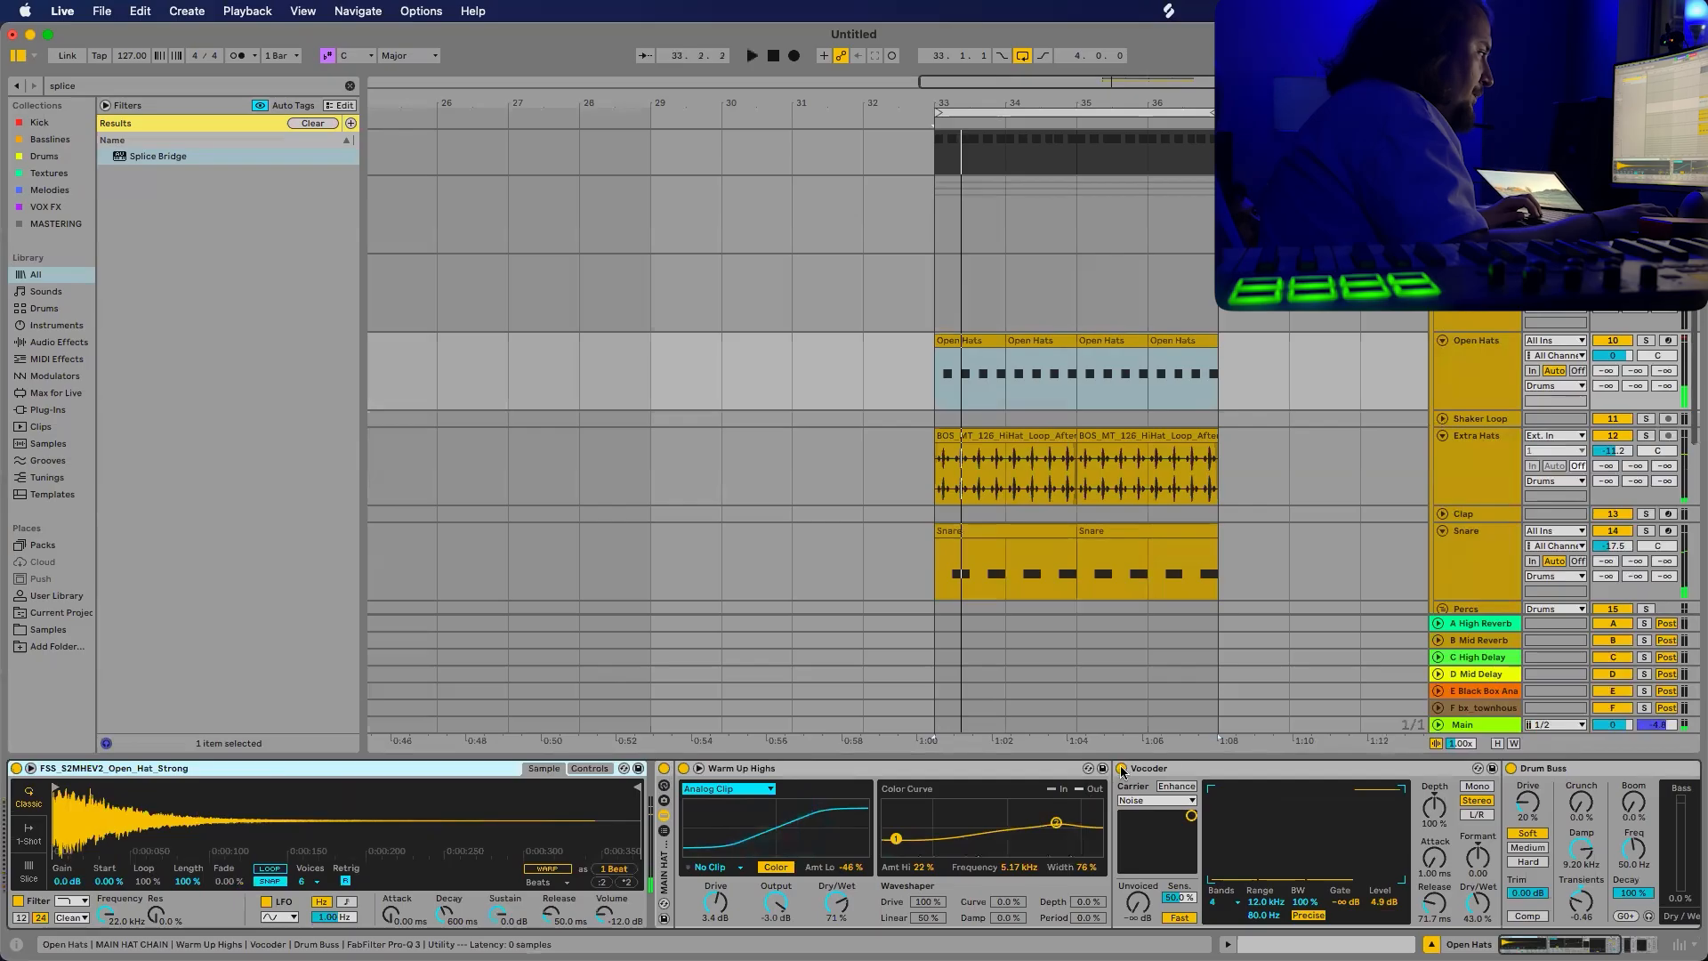
Turn off the Vocoder on the Open Hats track and turn the Closed Hats track's Vocoder back on.
key(super+z)
click(572, 768)
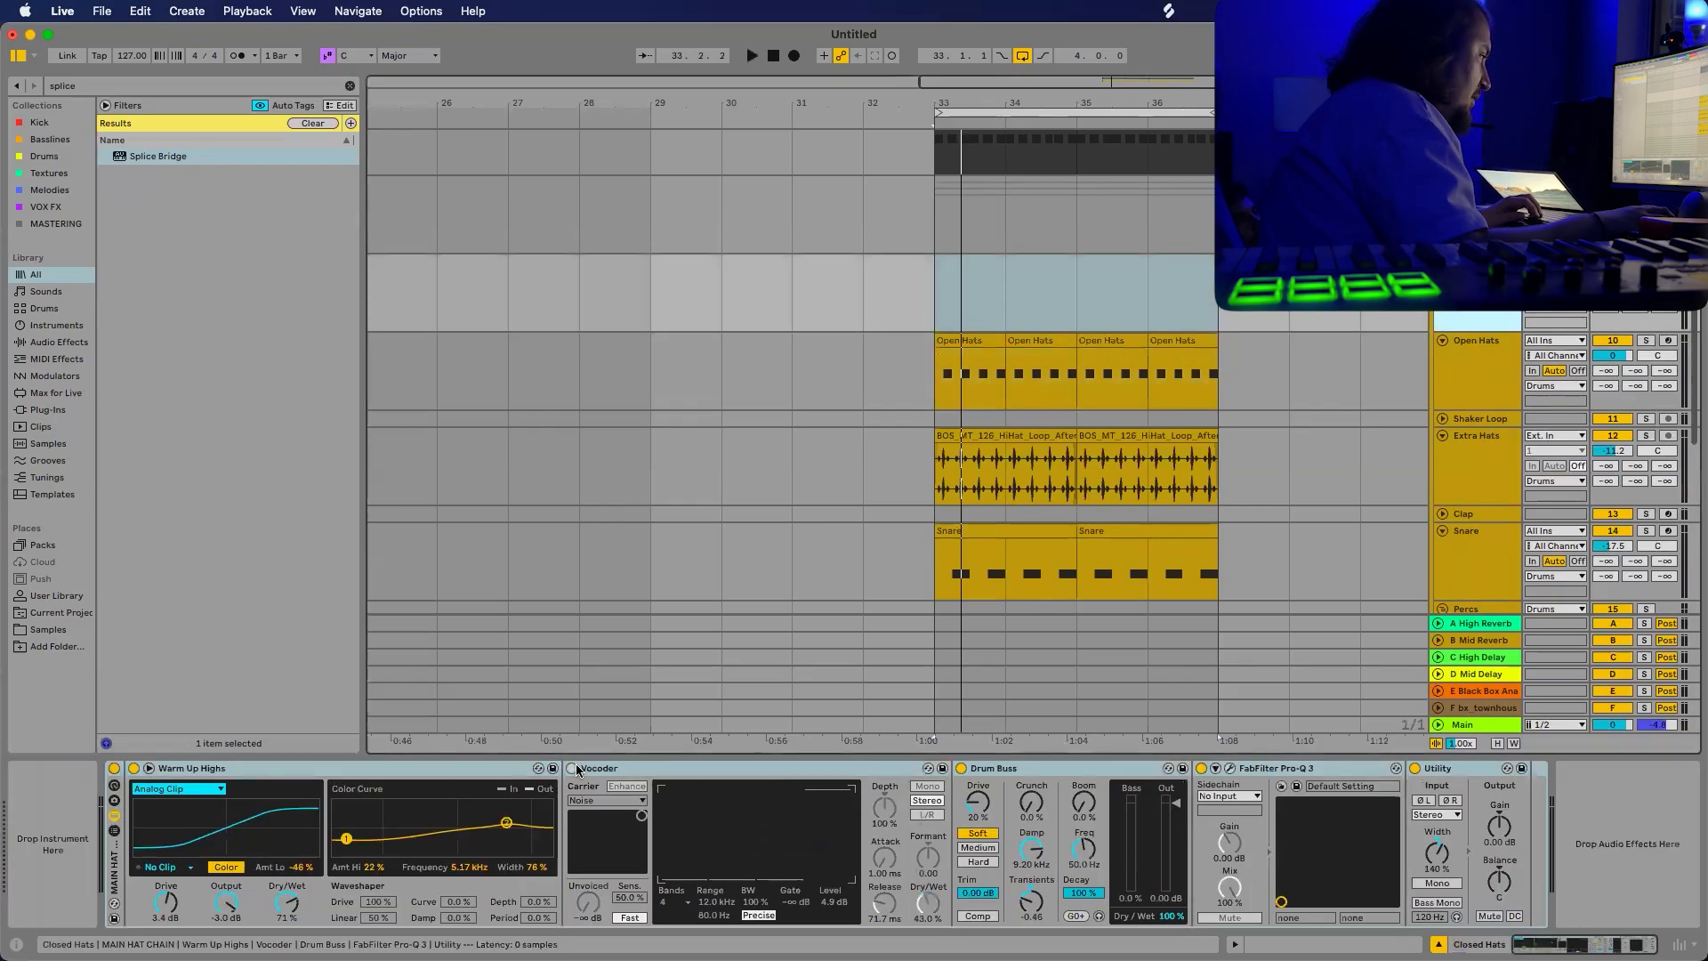
click(1461, 368)
Play the groove and lower the Open Hats track's volume by ear.
key(space)
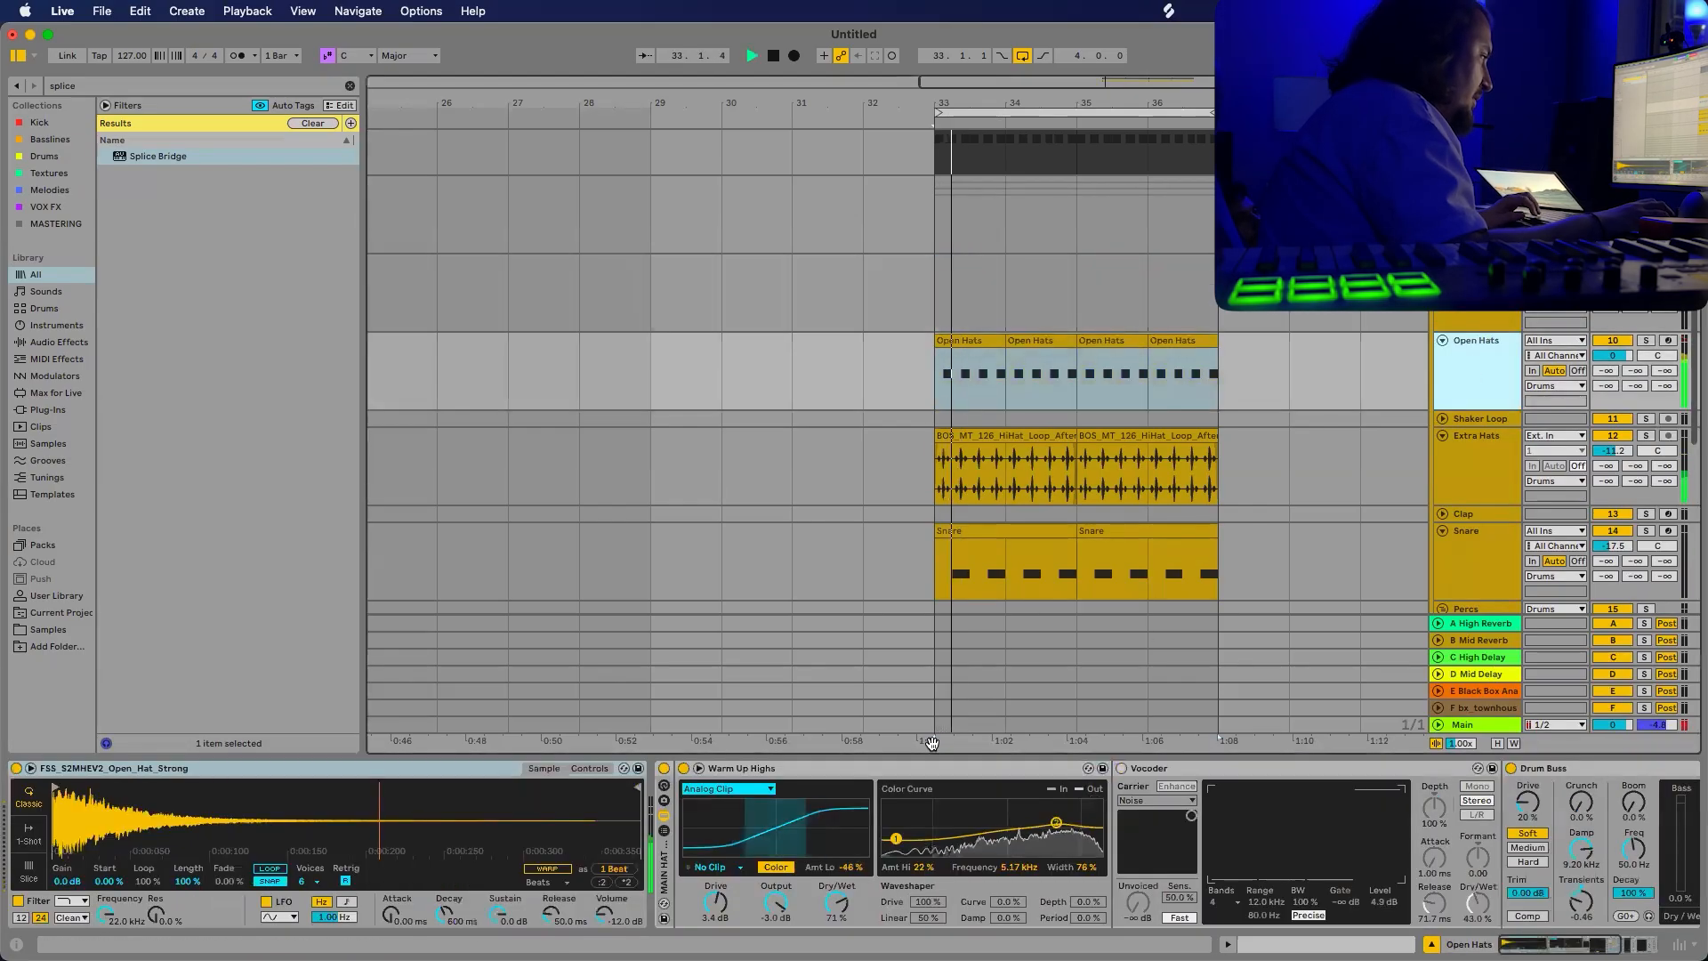
drag(1614, 356, 1614, 375)
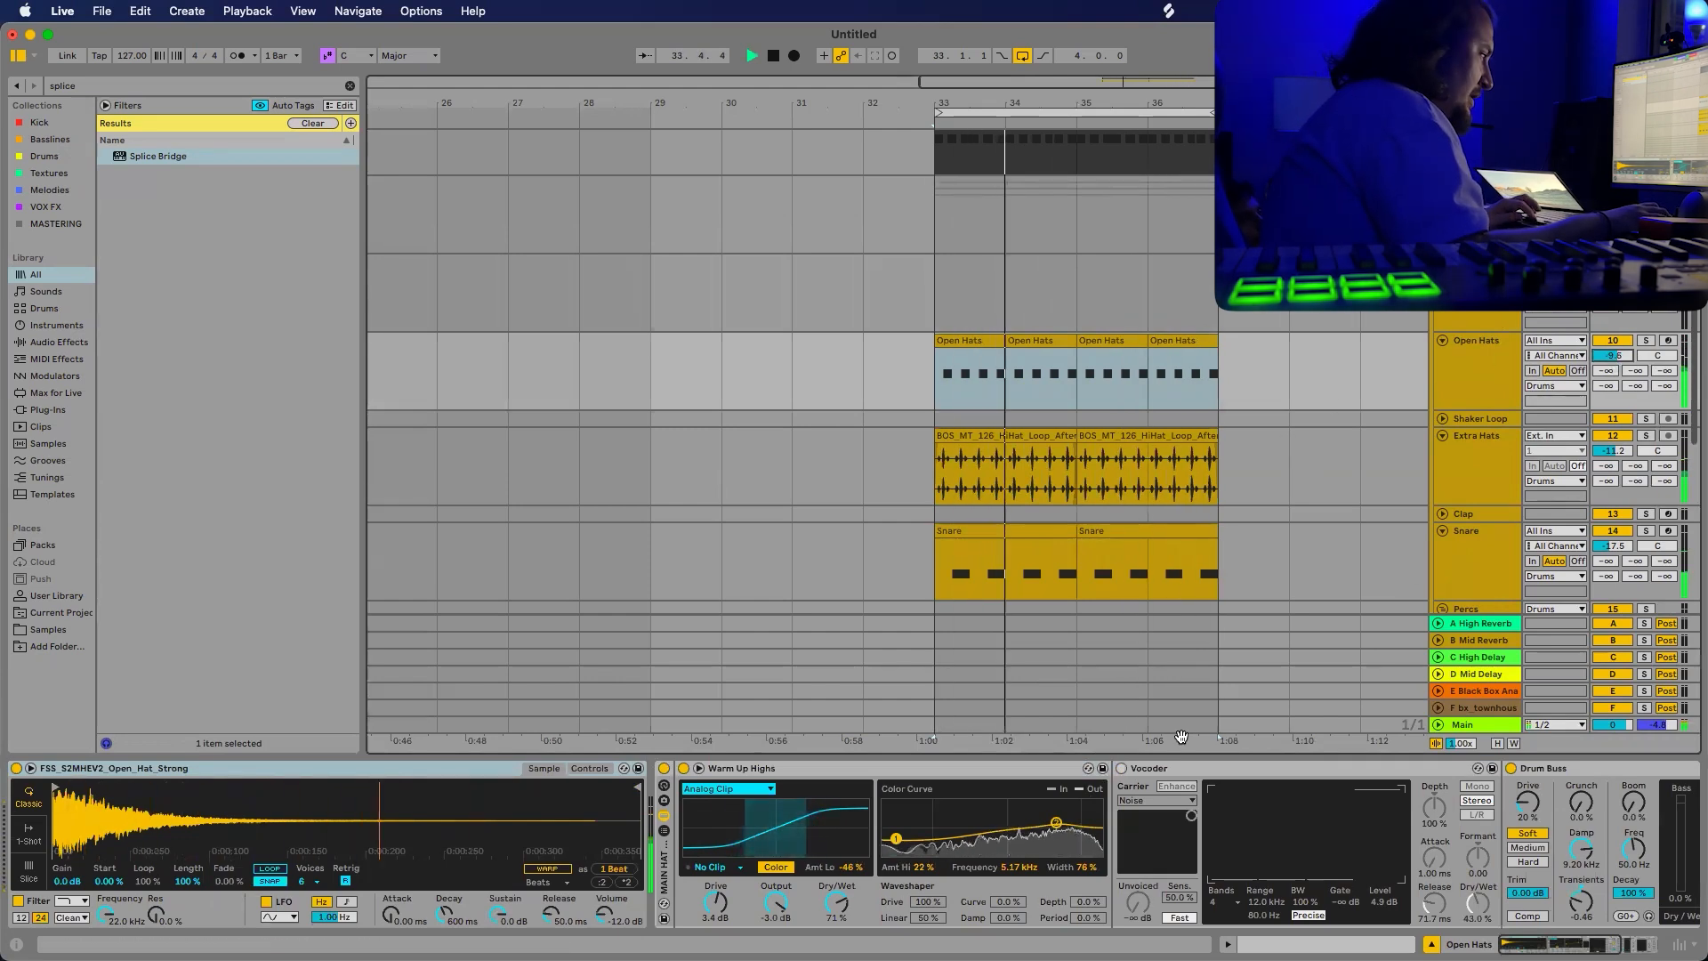
key(space)
Enable the Open Hats Vocoder with its Noise carrier kept, comparing the sound with the device bypassed and active during playback.
click(1121, 769)
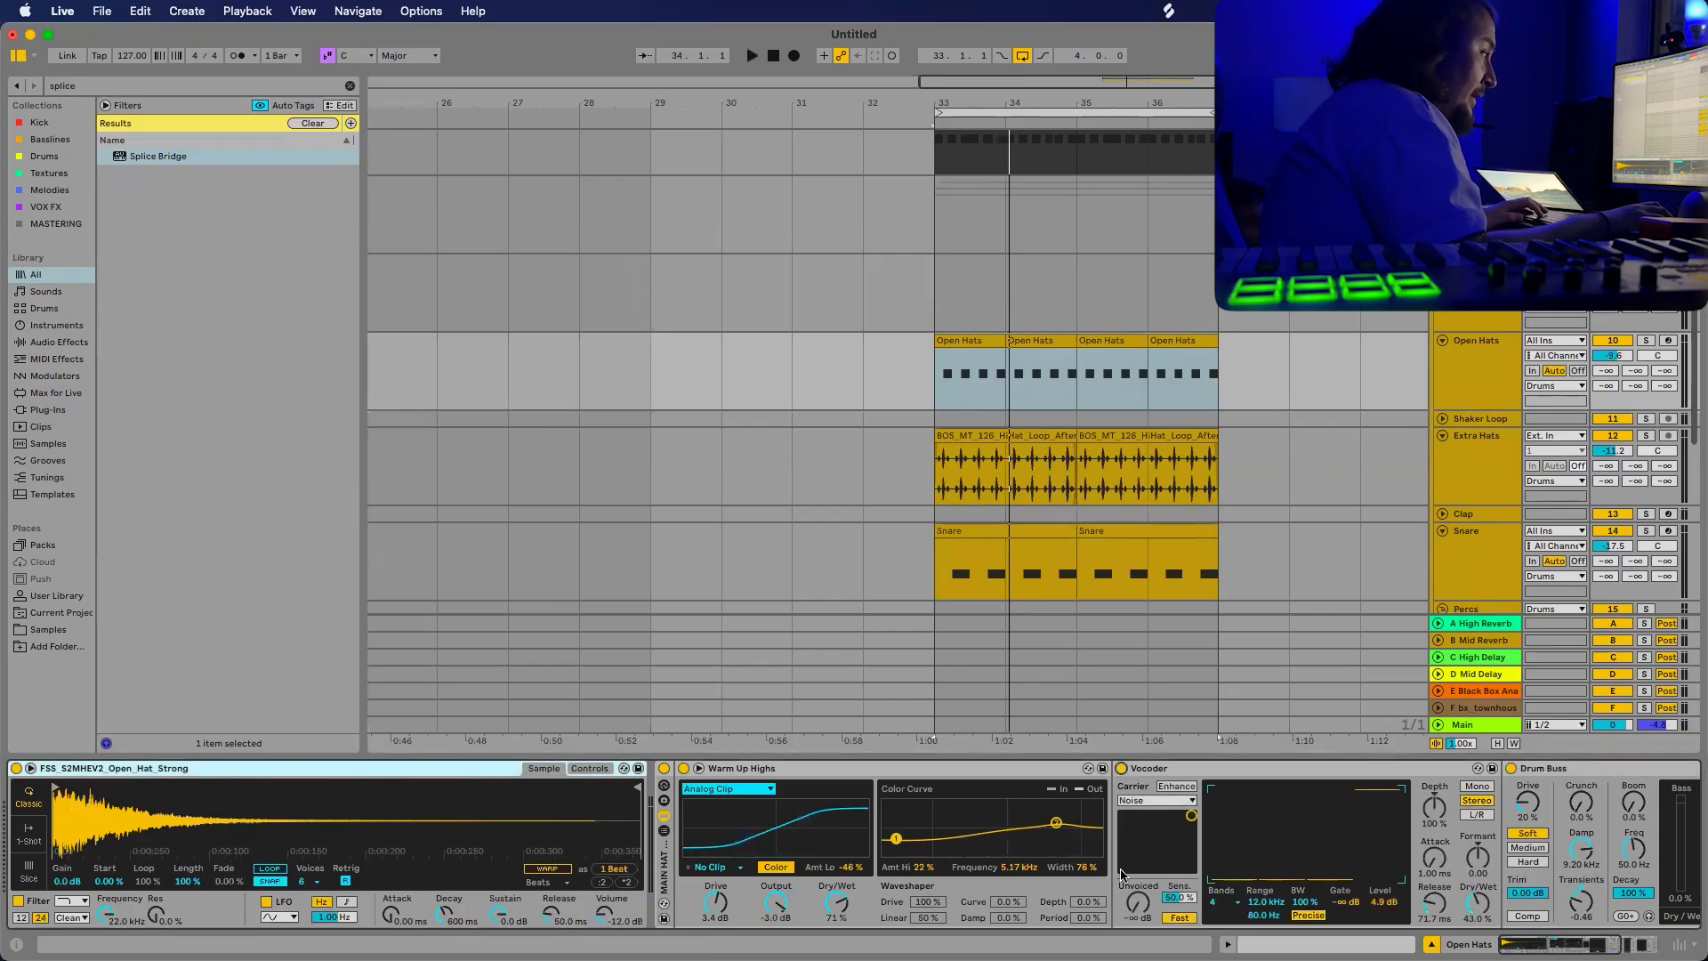
scroll(1123, 872, right, 5)
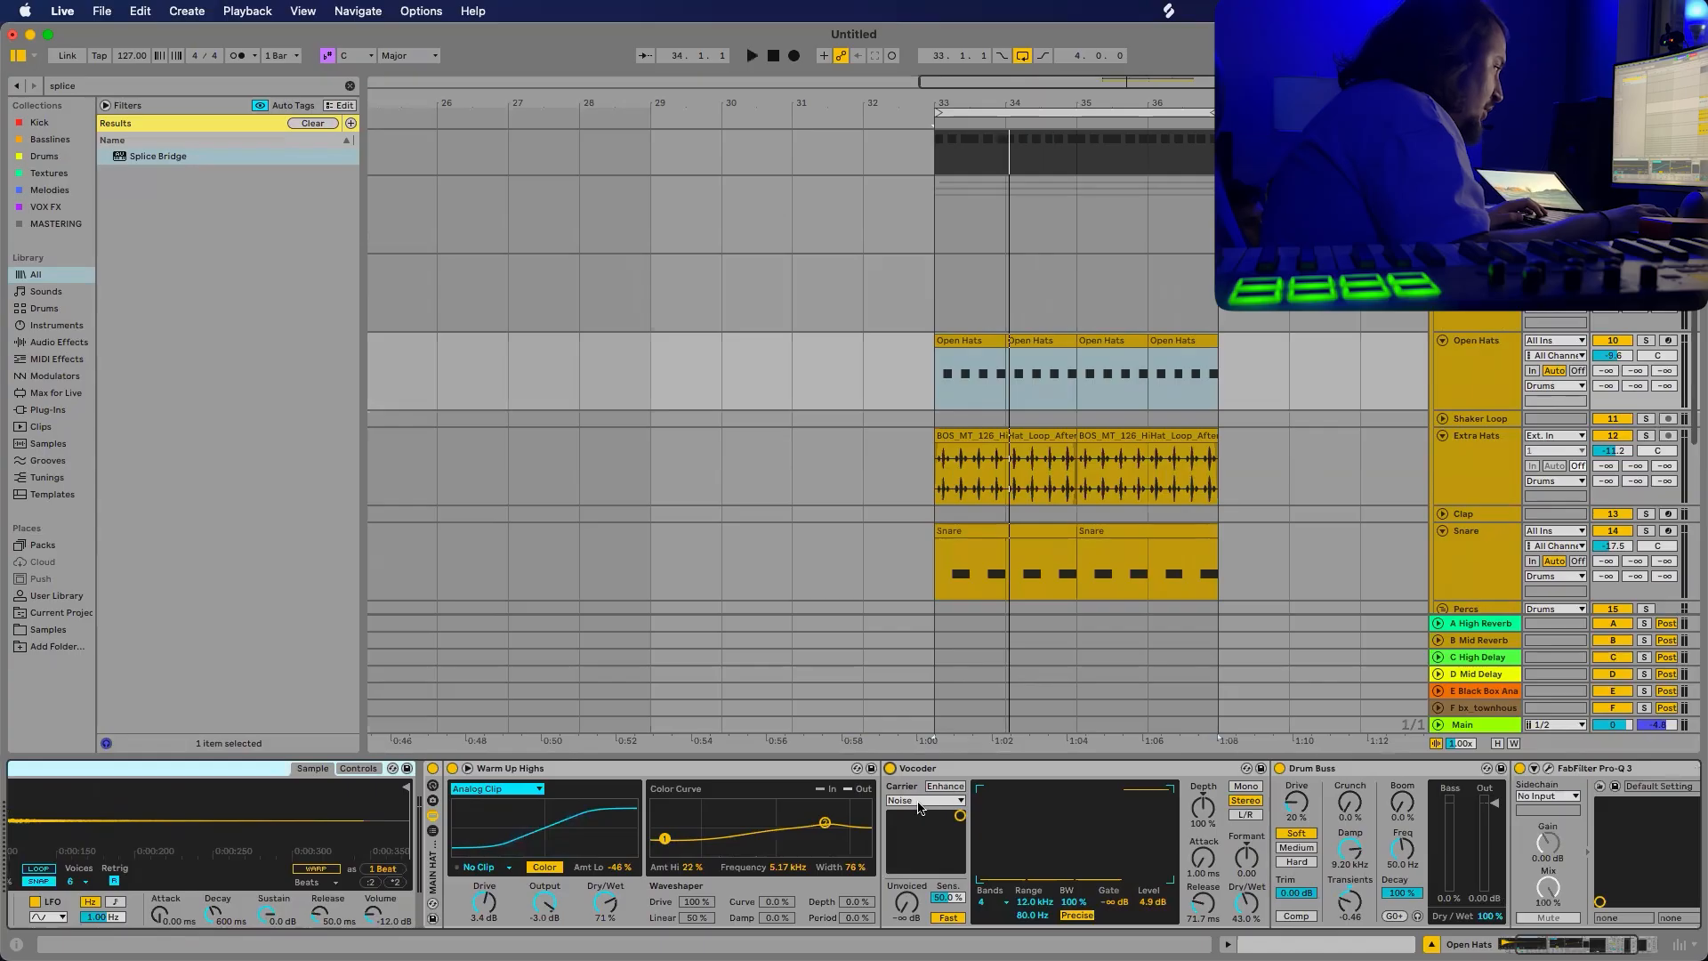
click(909, 802)
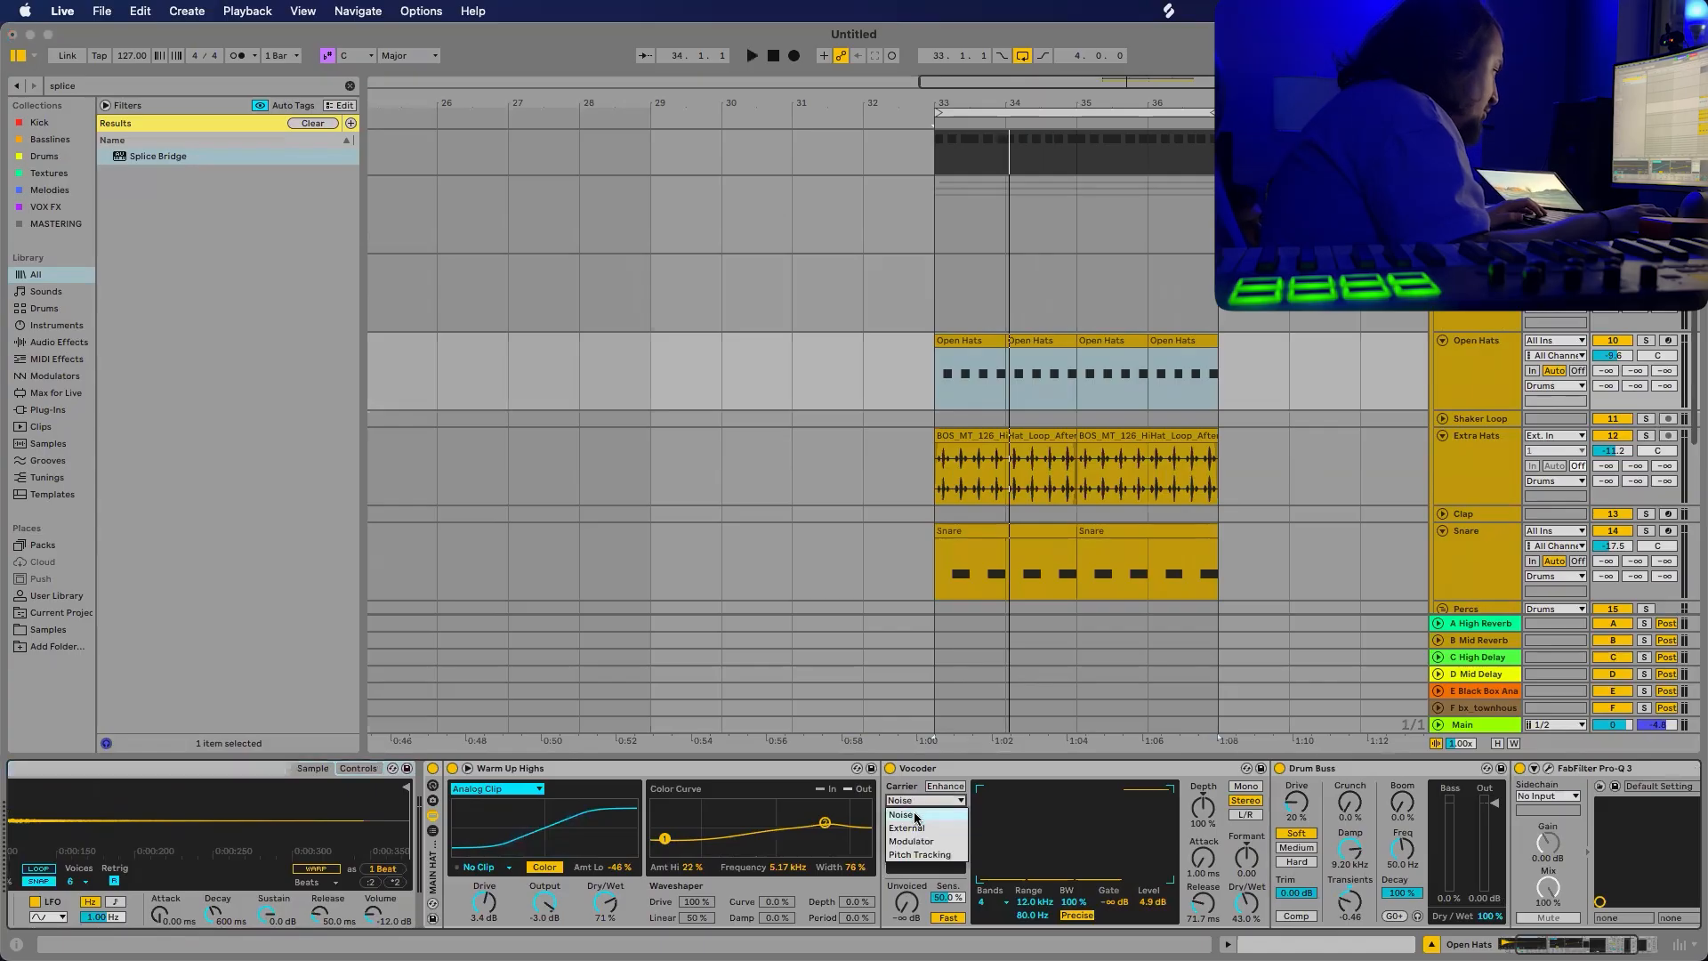
click(934, 771)
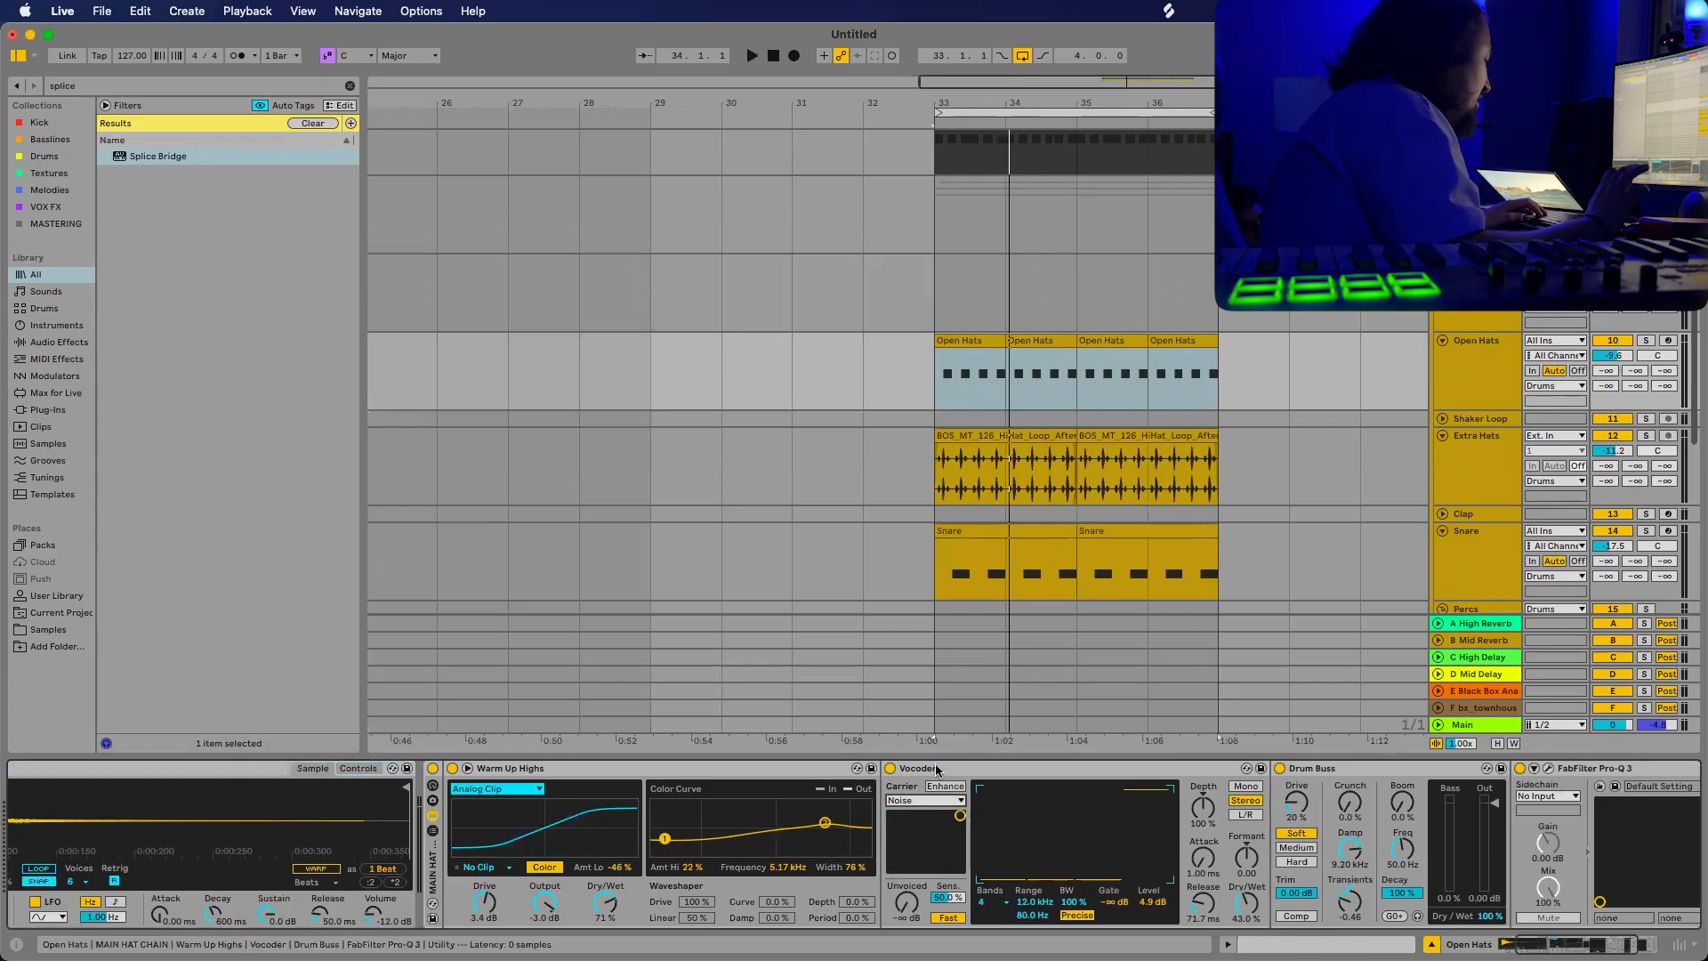
click(890, 769)
key(space)
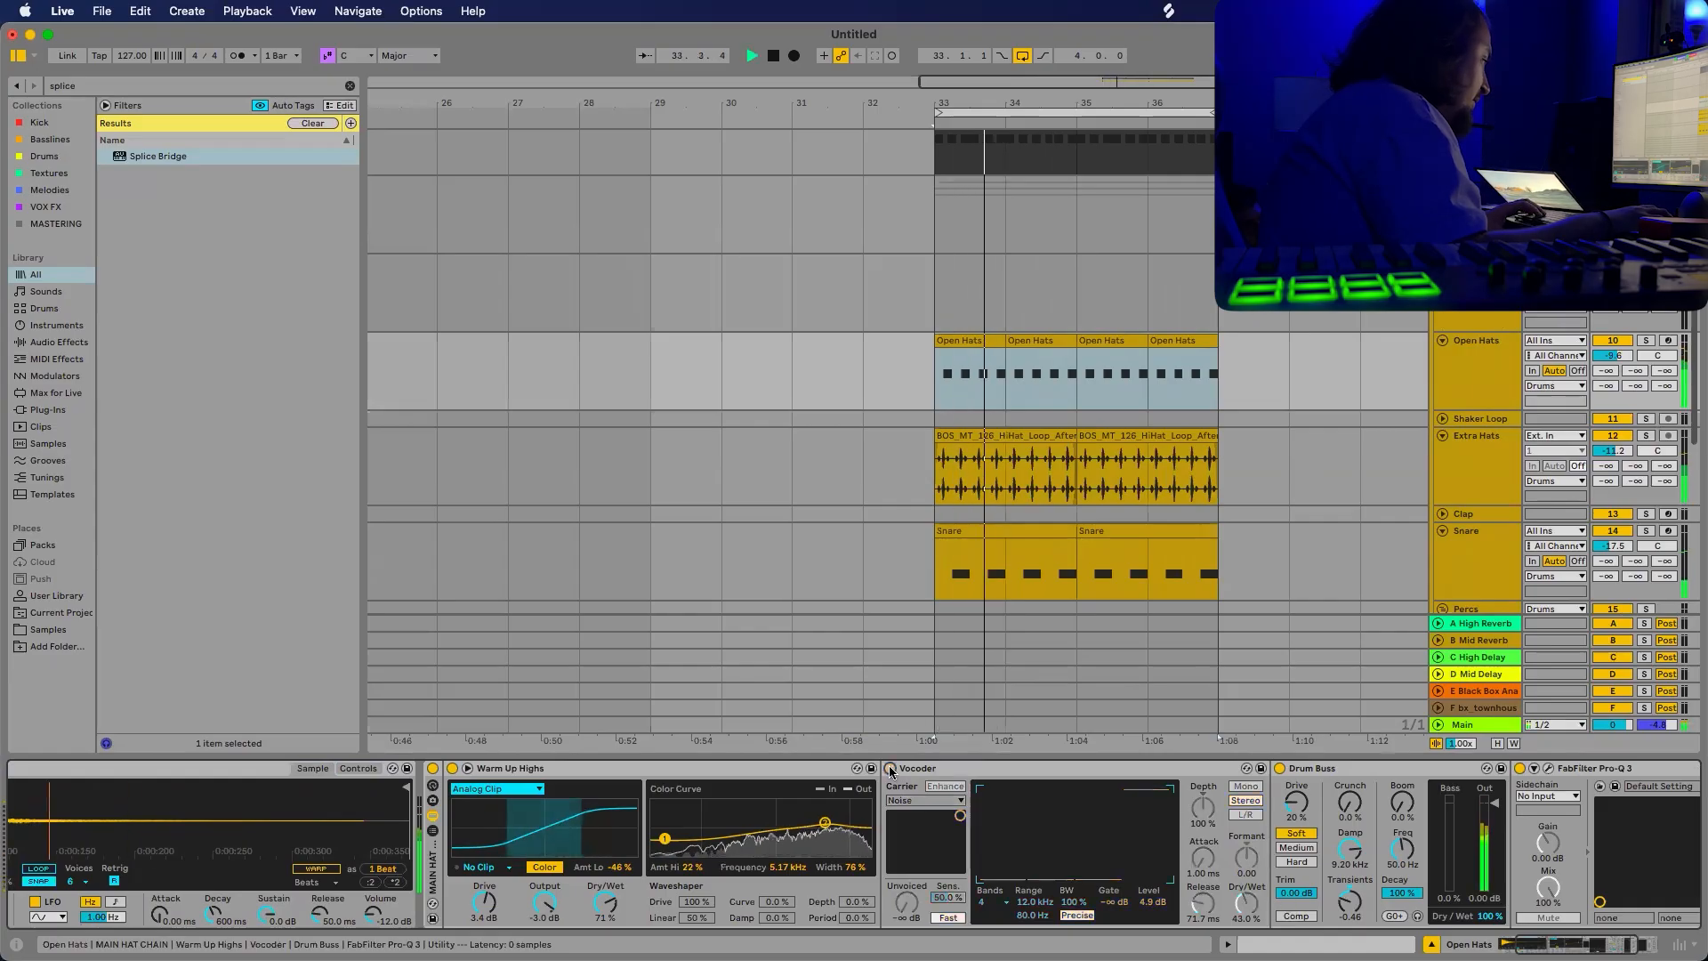
click(890, 768)
mouse_move(1118, 935)
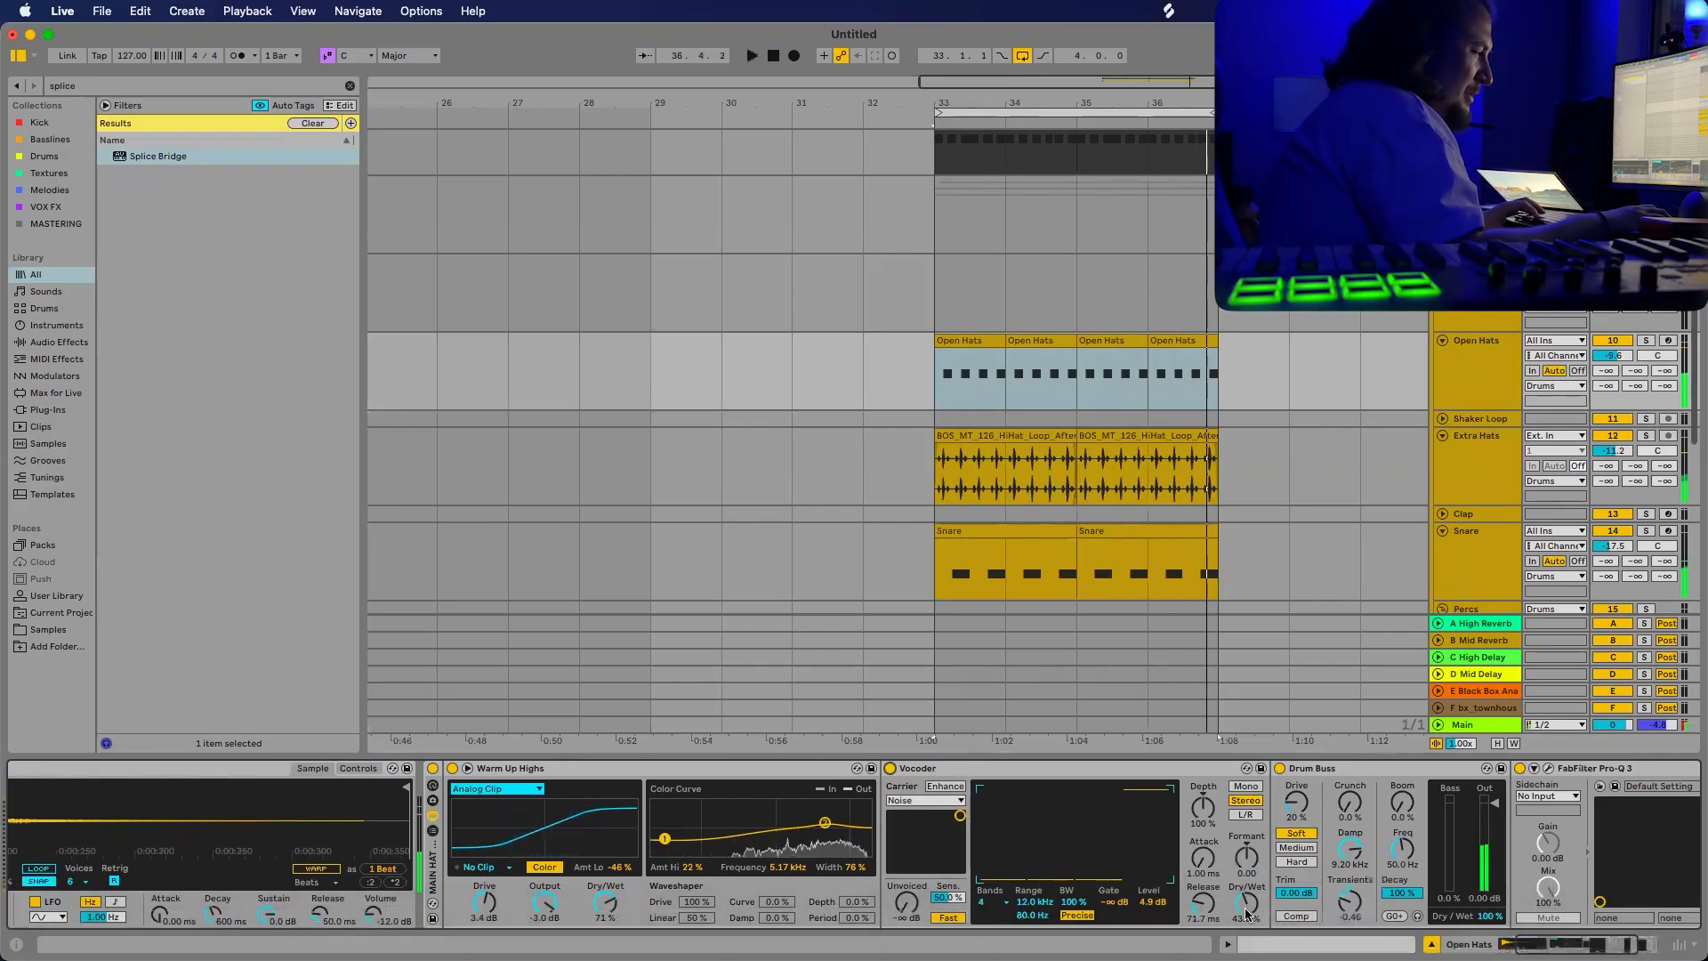
Set the Dry/Wet amount of the Open Hats Vocoder to 7 % and play the groove.
key(space)
right_click(1244, 905)
click(1243, 906)
drag(1243, 906, 1243, 960)
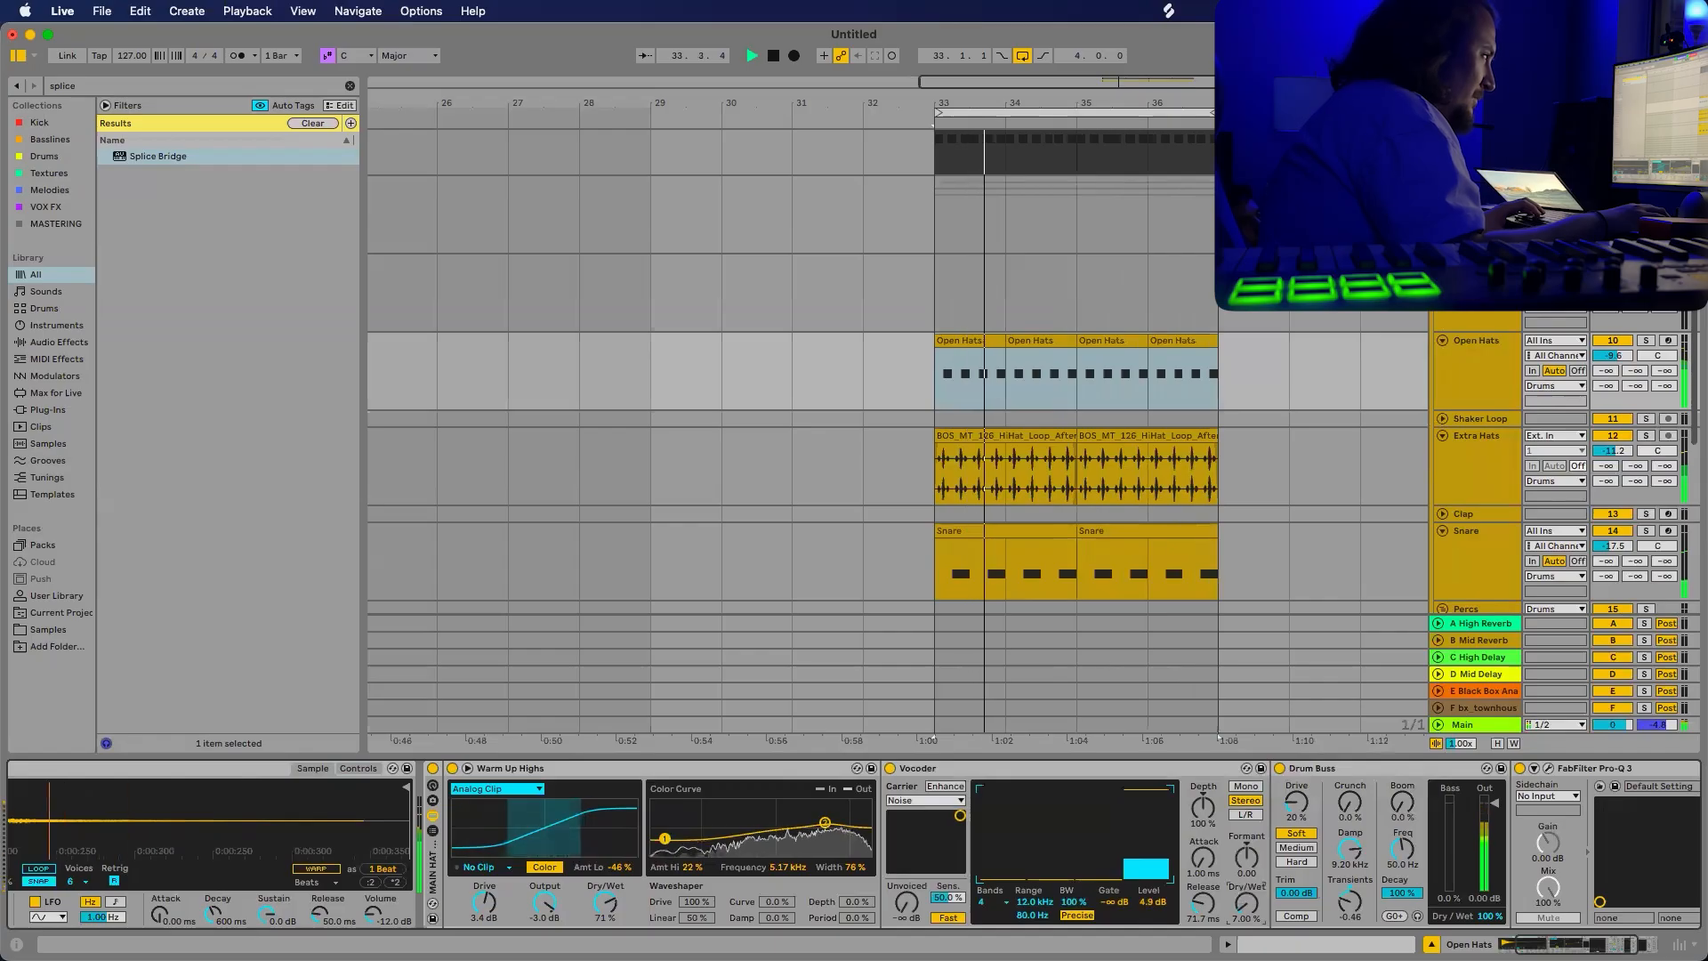
Lower the Open Hats track's volume to -10.8 dB, hide the device view and stop playback.
click(1498, 364)
drag(1618, 352, 1619, 355)
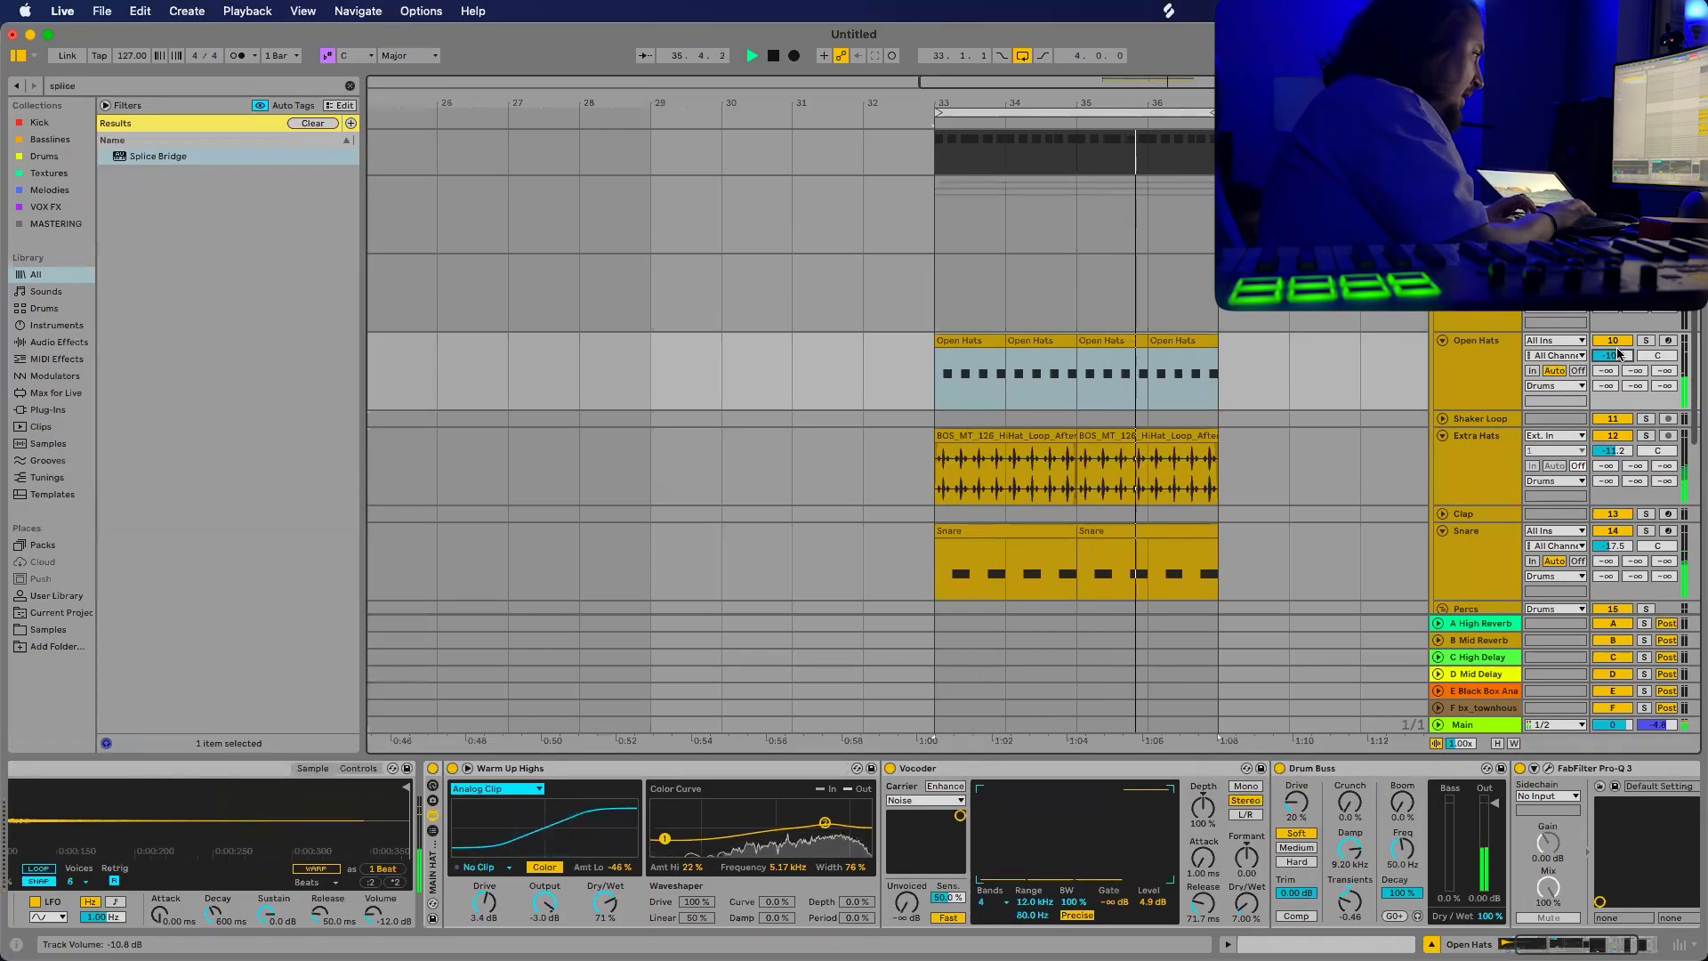
key(super+alt+l)
key(space)
scroll(1218, 395, down, 3)
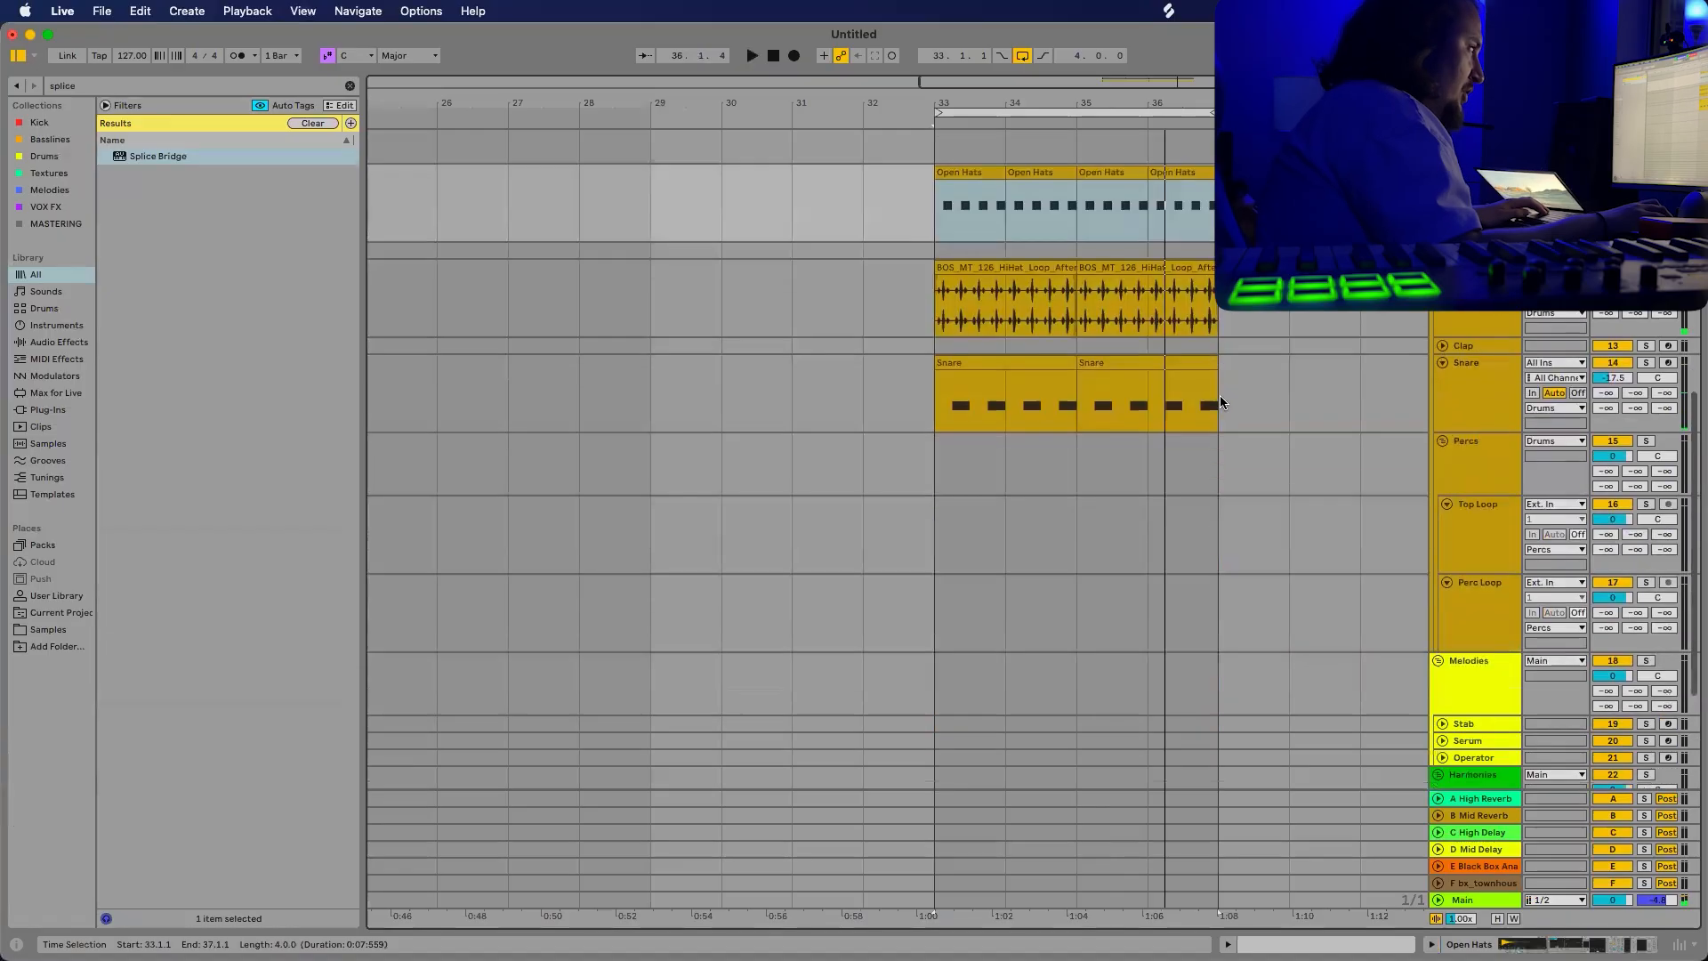
scroll(1290, 385, down, 4)
Switch to Splice, change the sample category from Hats to Shakers and remove the open tag, keeping melodic techno.
key(super+Tab)
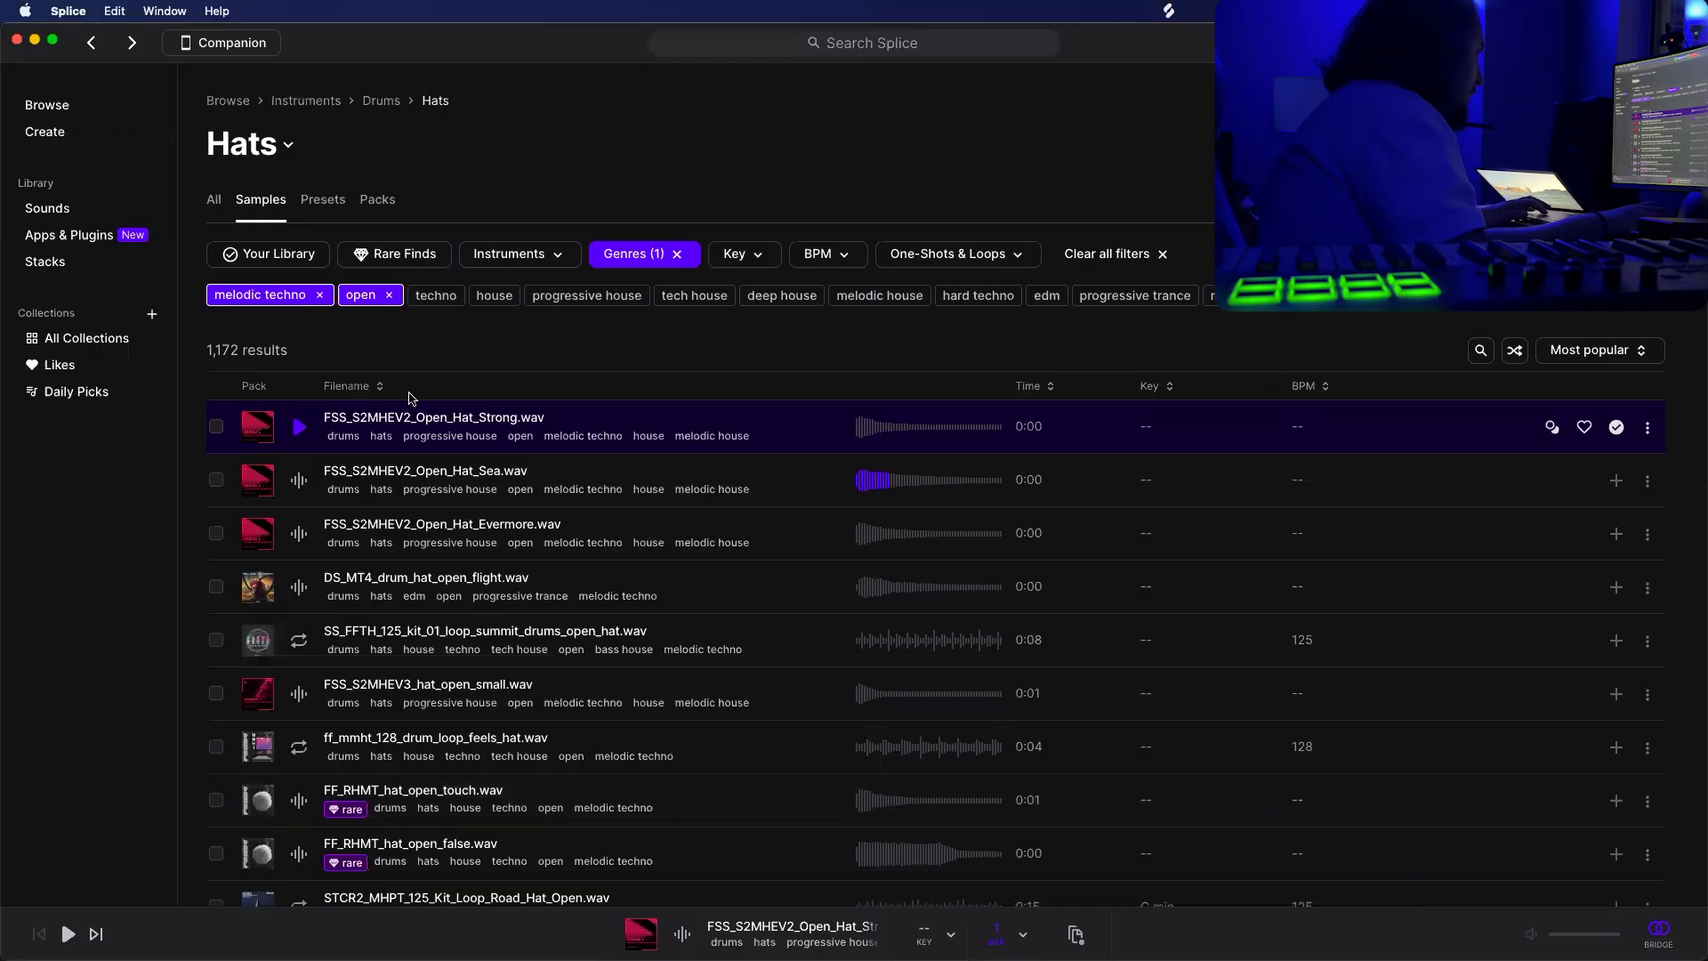
click(239, 143)
scroll(277, 415, down, 5)
scroll(276, 392, down, 10)
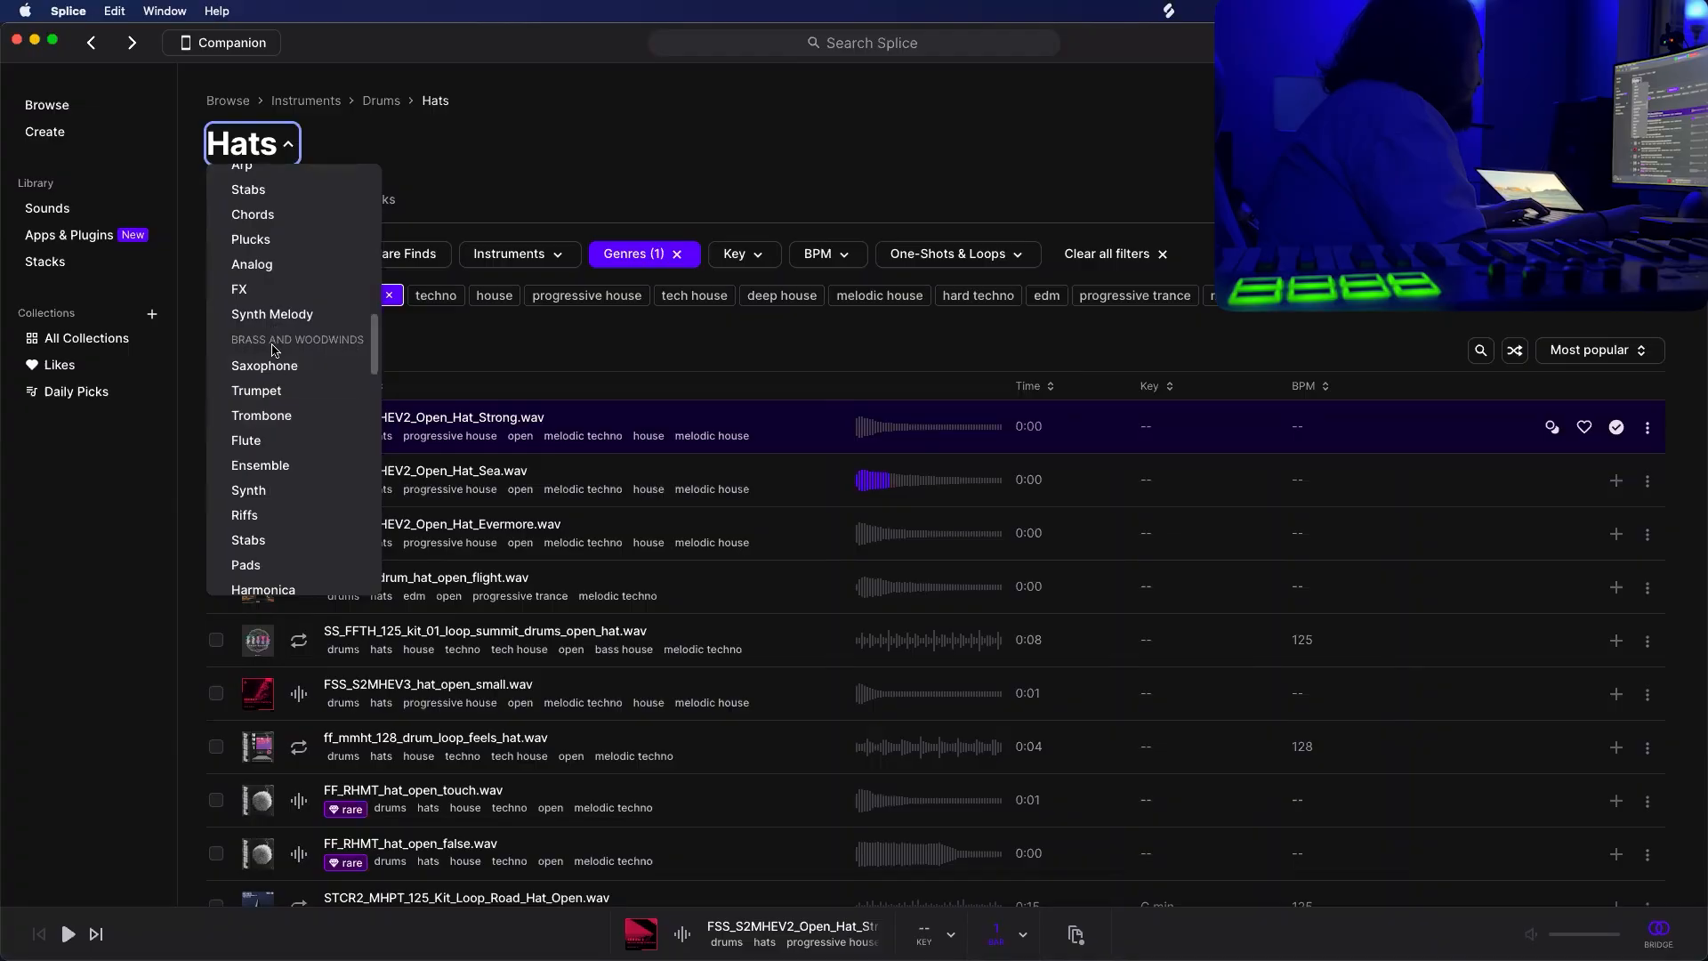
scroll(267, 276, up, 1)
scroll(270, 391, up, 2)
scroll(272, 374, up, 8)
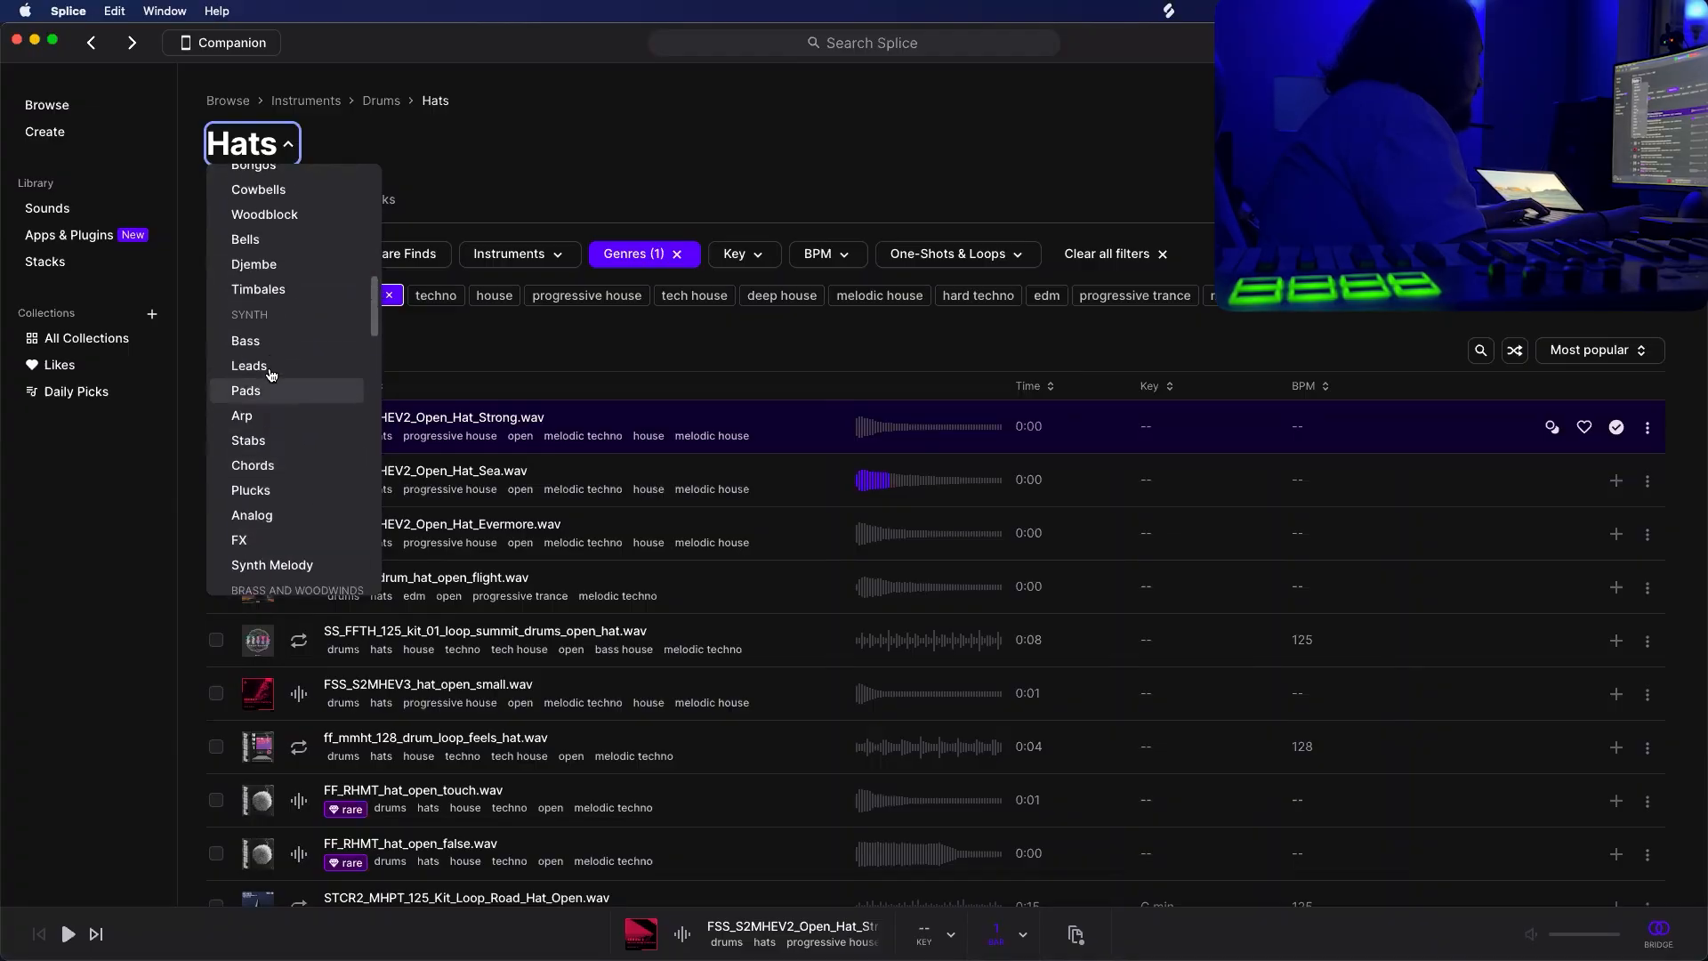
click(272, 251)
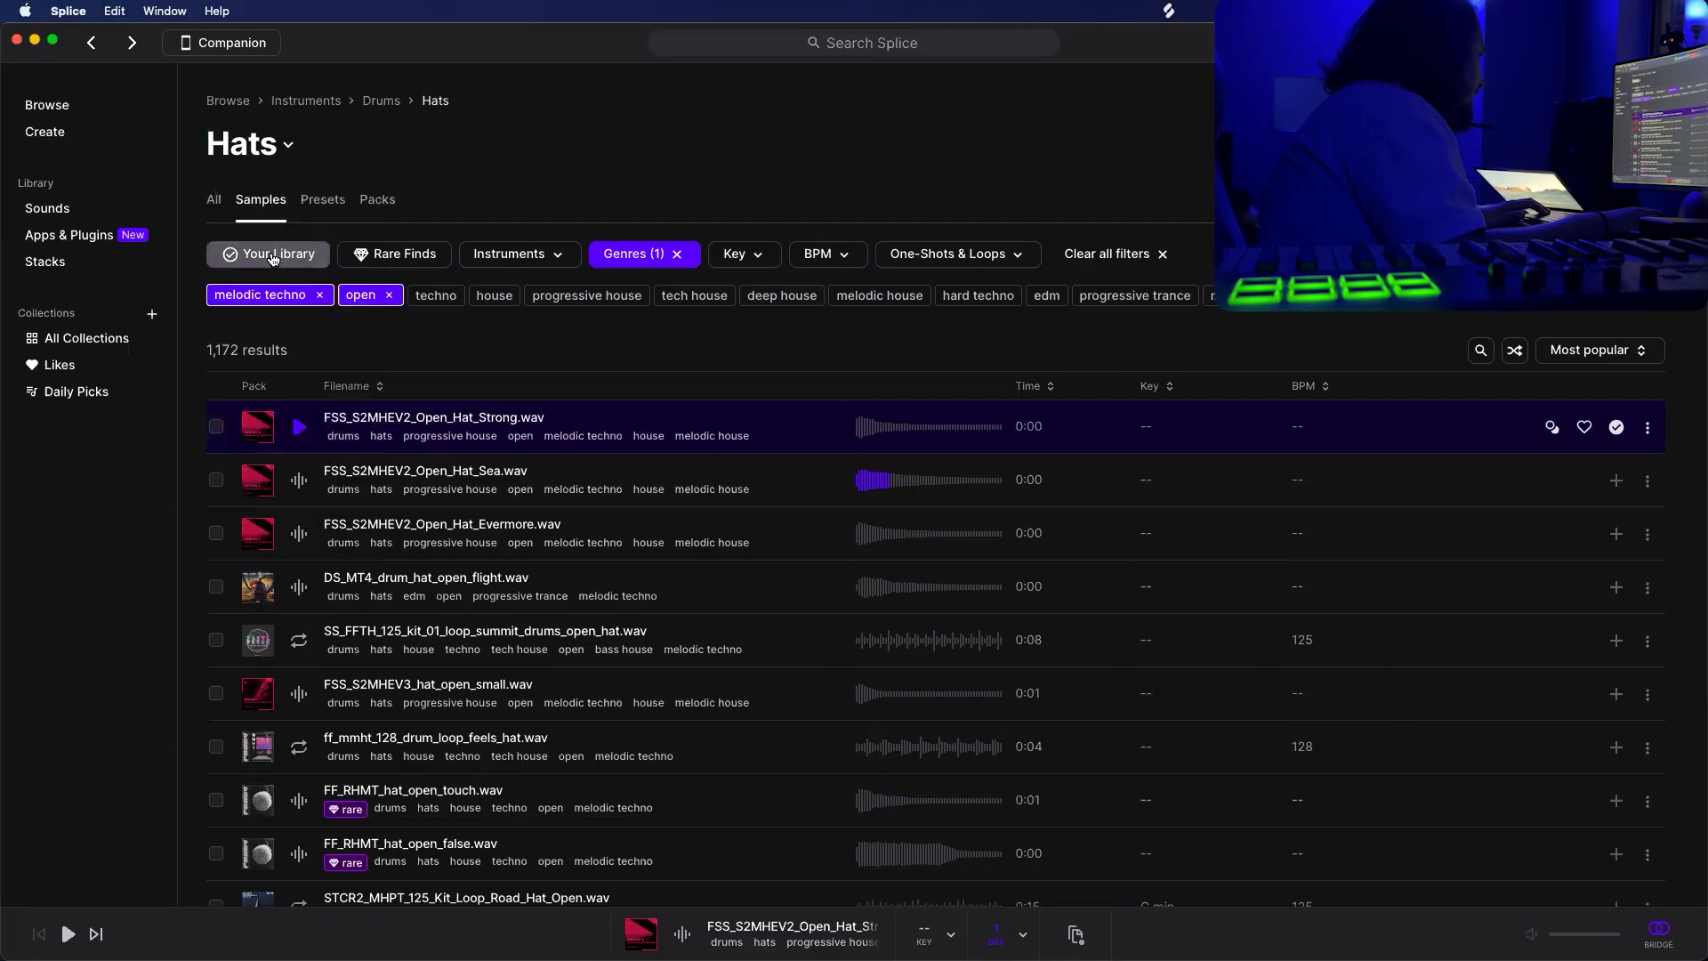
click(390, 294)
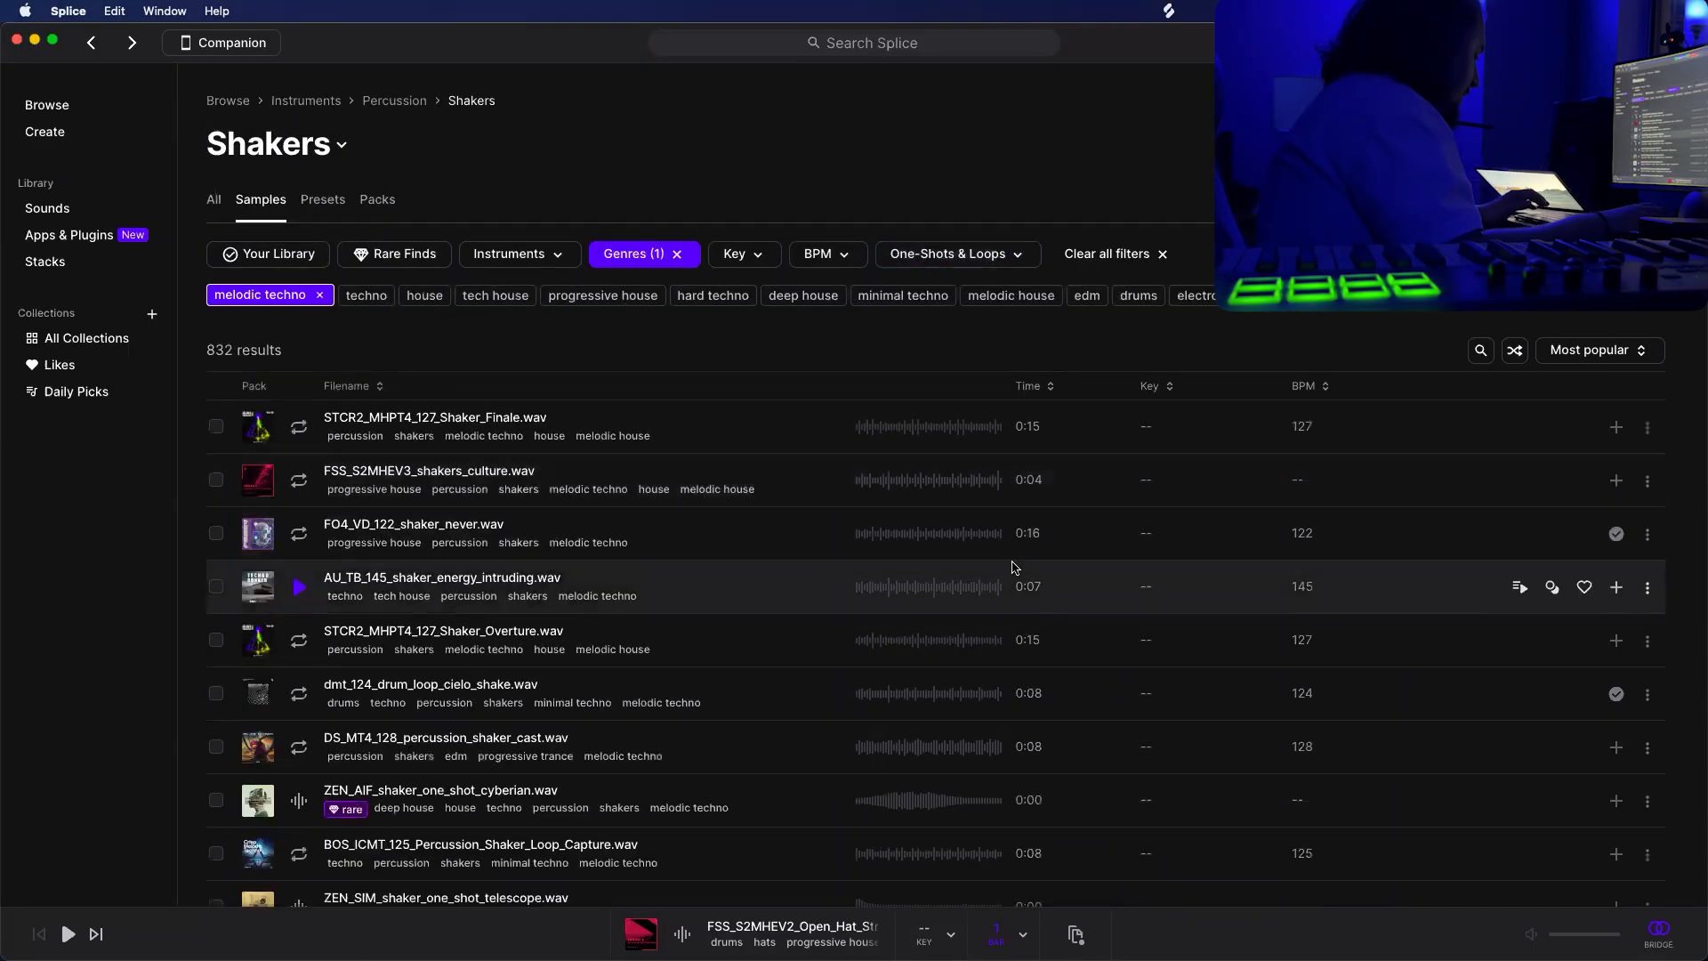
Switch to Ableton Live, place the insert marker at bar 33 on the Top Loop track, play the groove and return to Splice.
key(super+Tab)
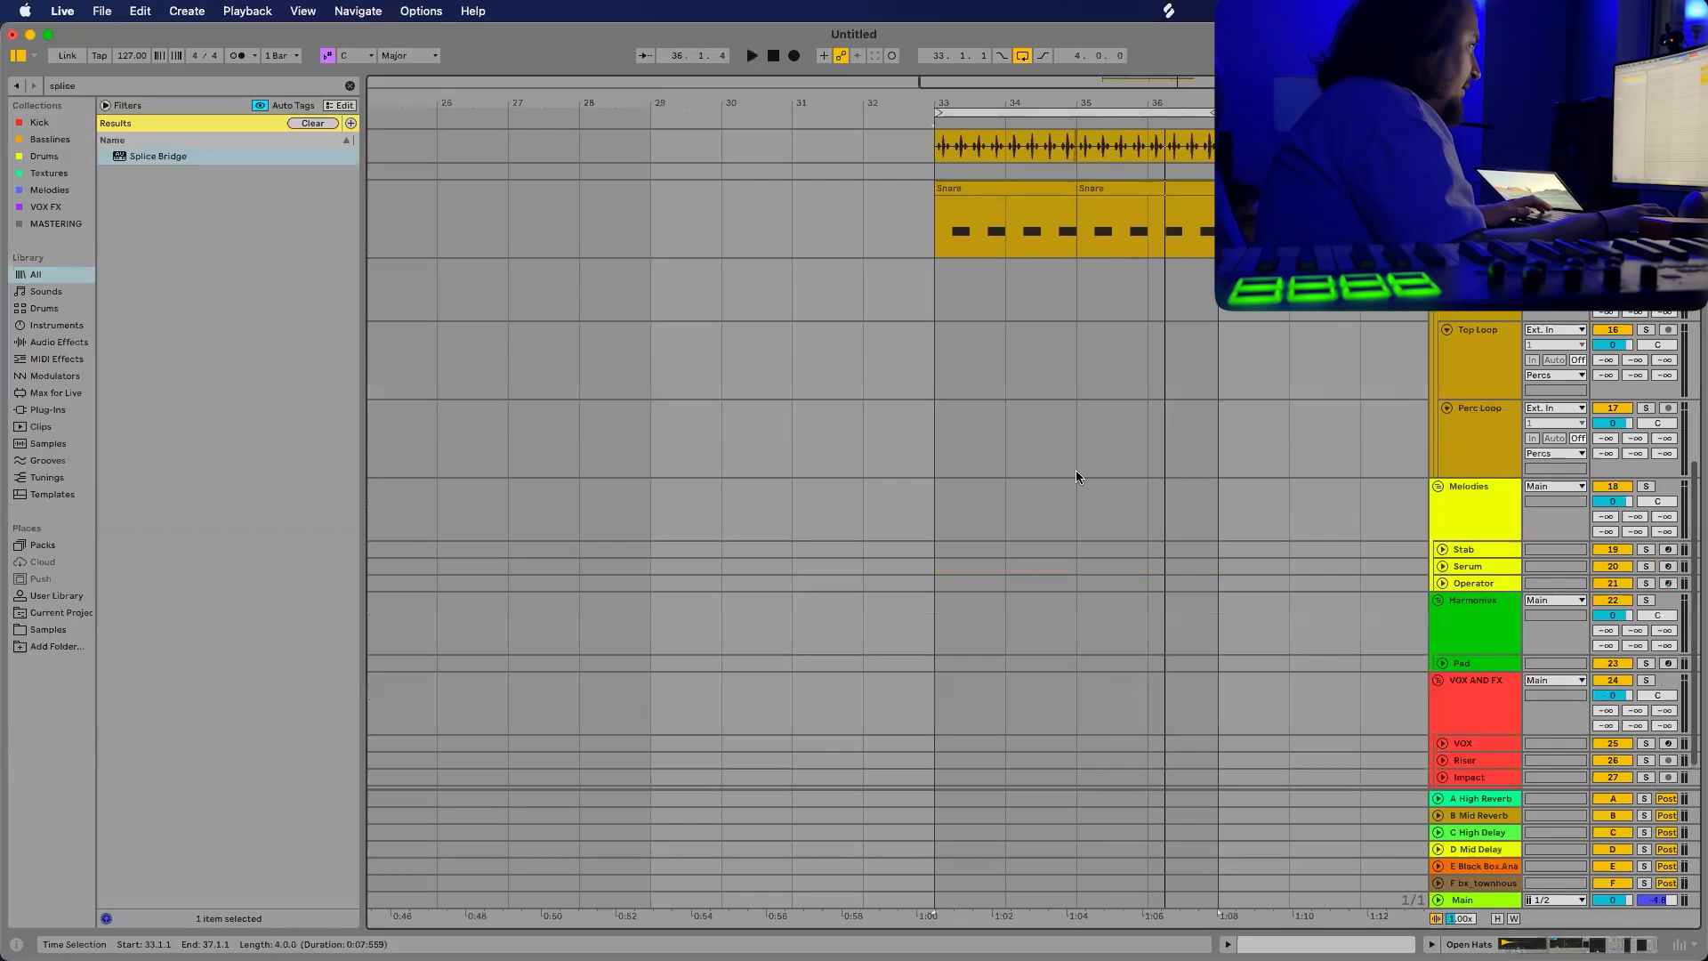
click(937, 356)
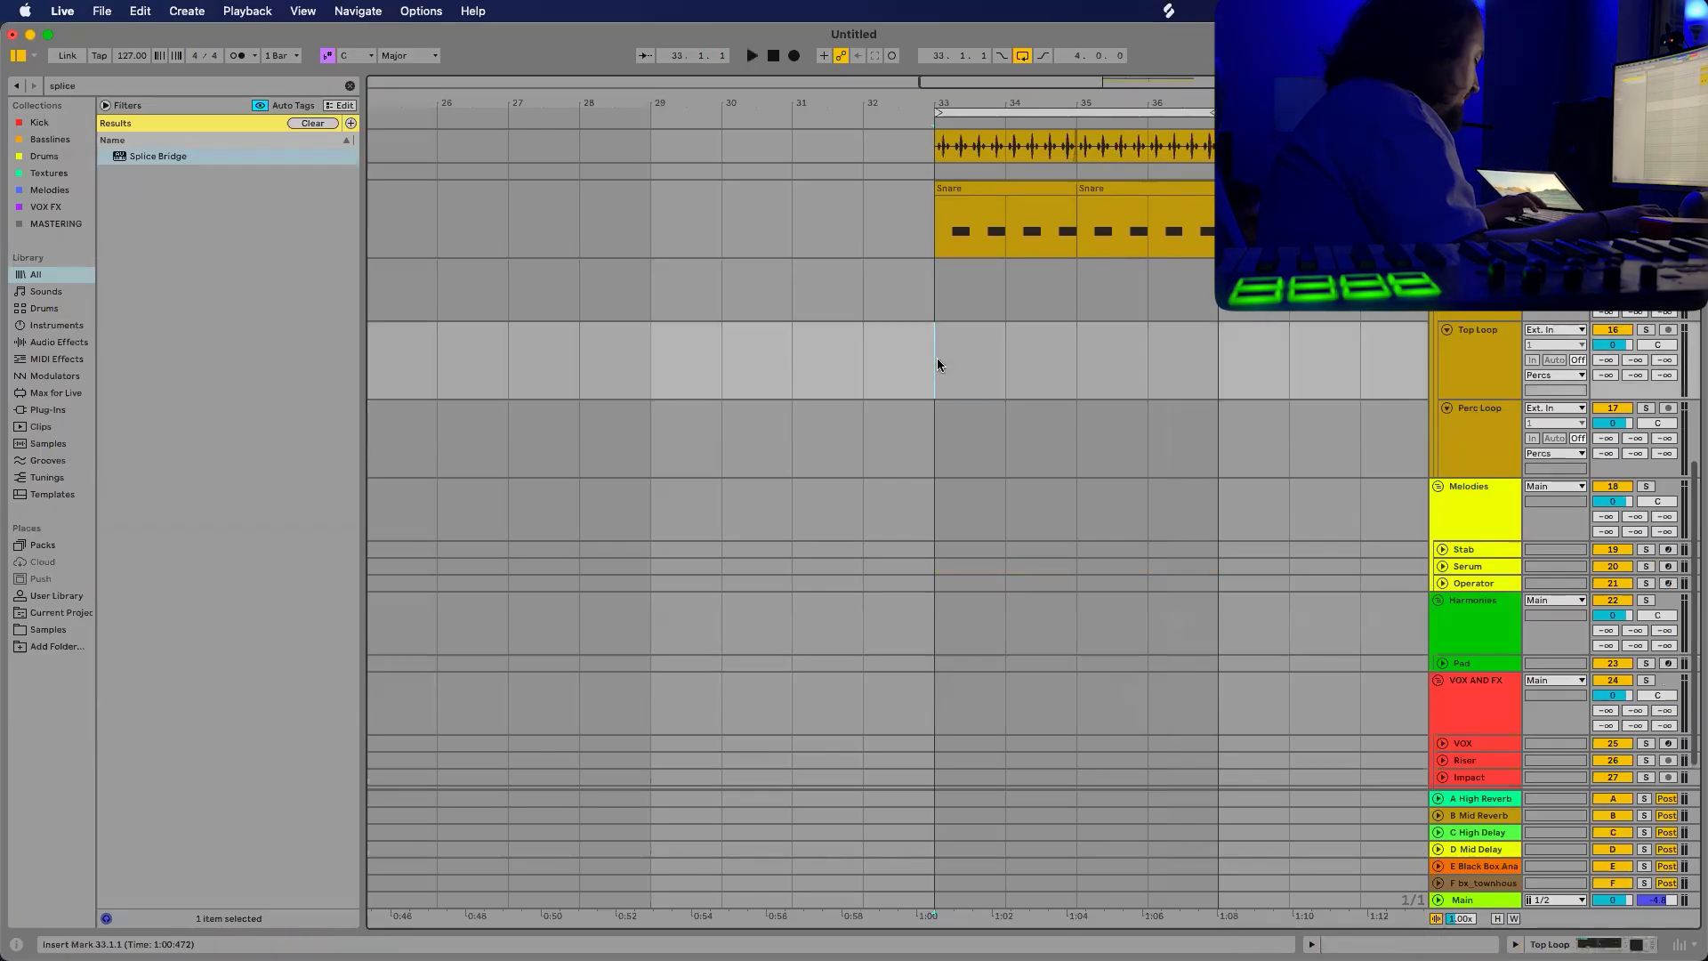
key(space)
key(super+Tab)
Audition the melodic techno shaker samples one after another, from STCR2_MHPT4_127_Shaker_Finale.wav through DS_MT4_128_percussion_shaker_cast.wav.
click(301, 427)
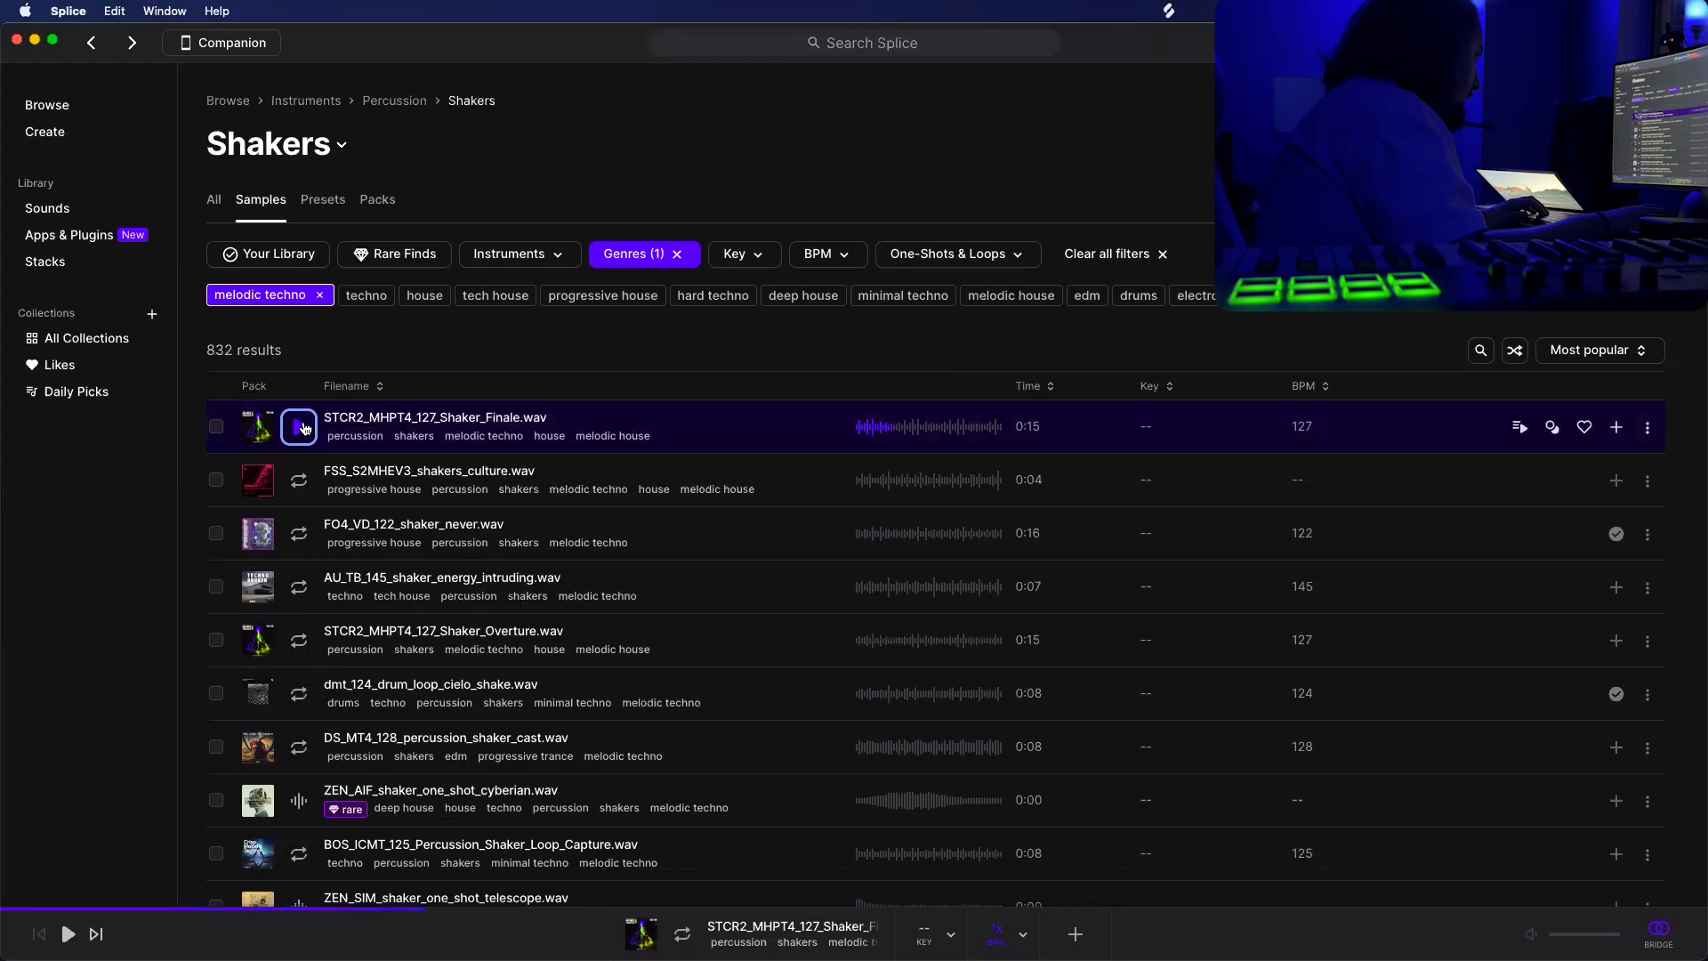
click(300, 480)
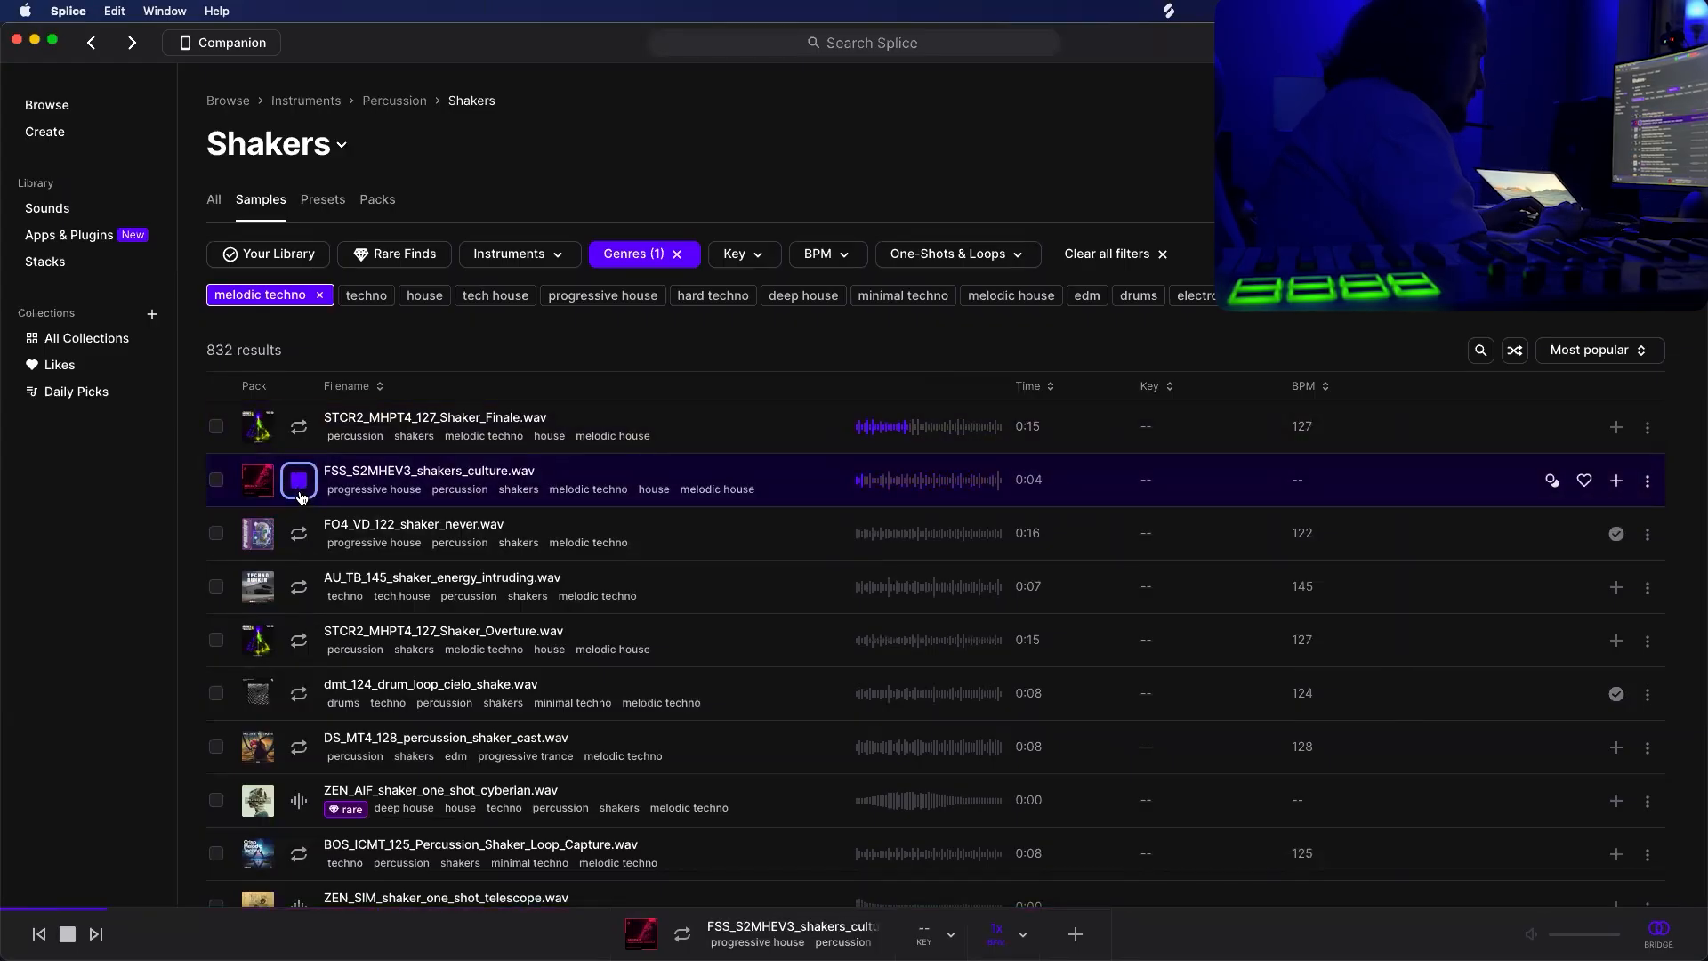
key(Down)
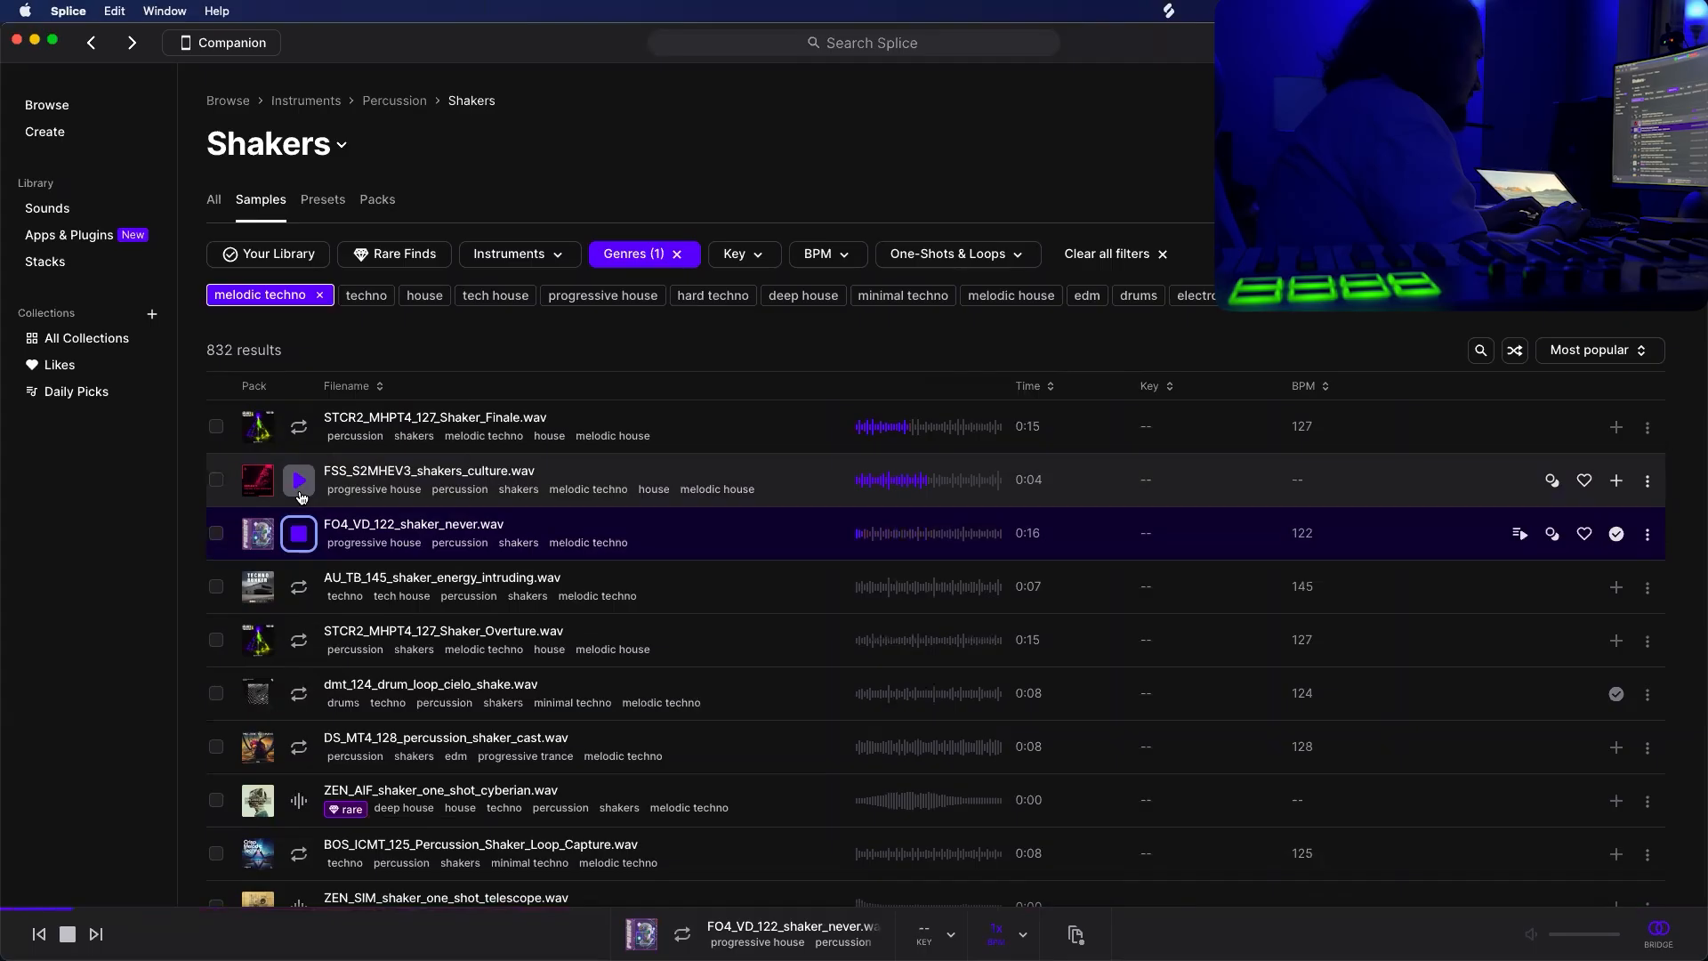
key(Down)
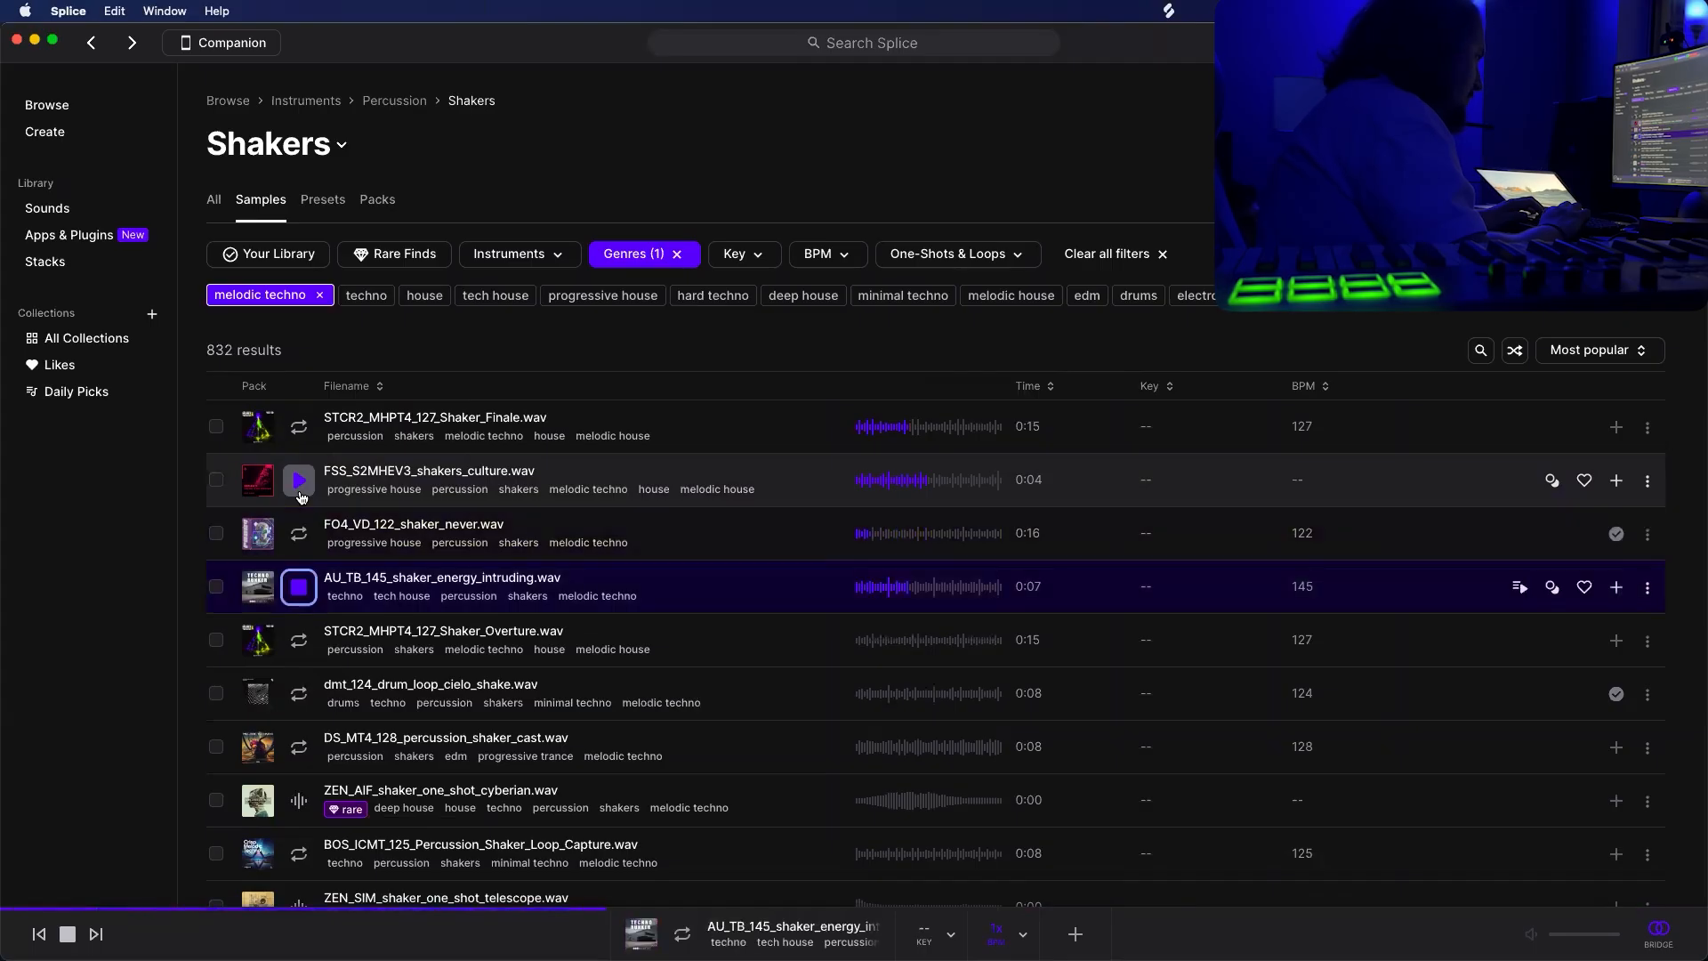
key(Down)
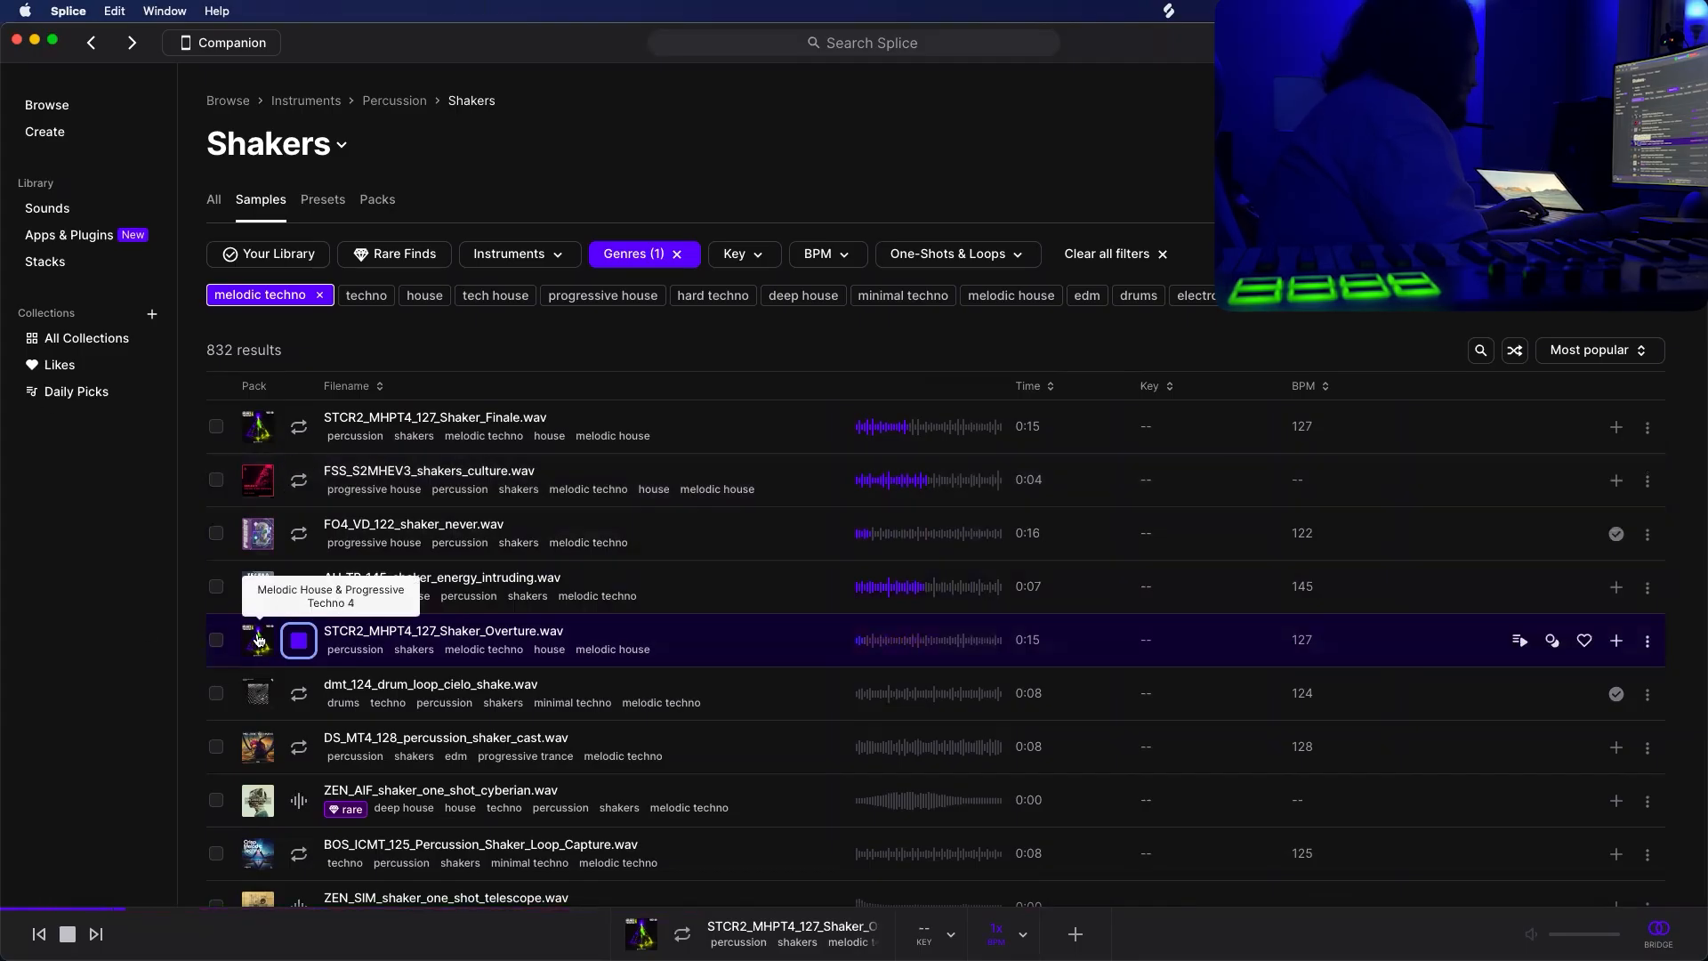
key(Down)
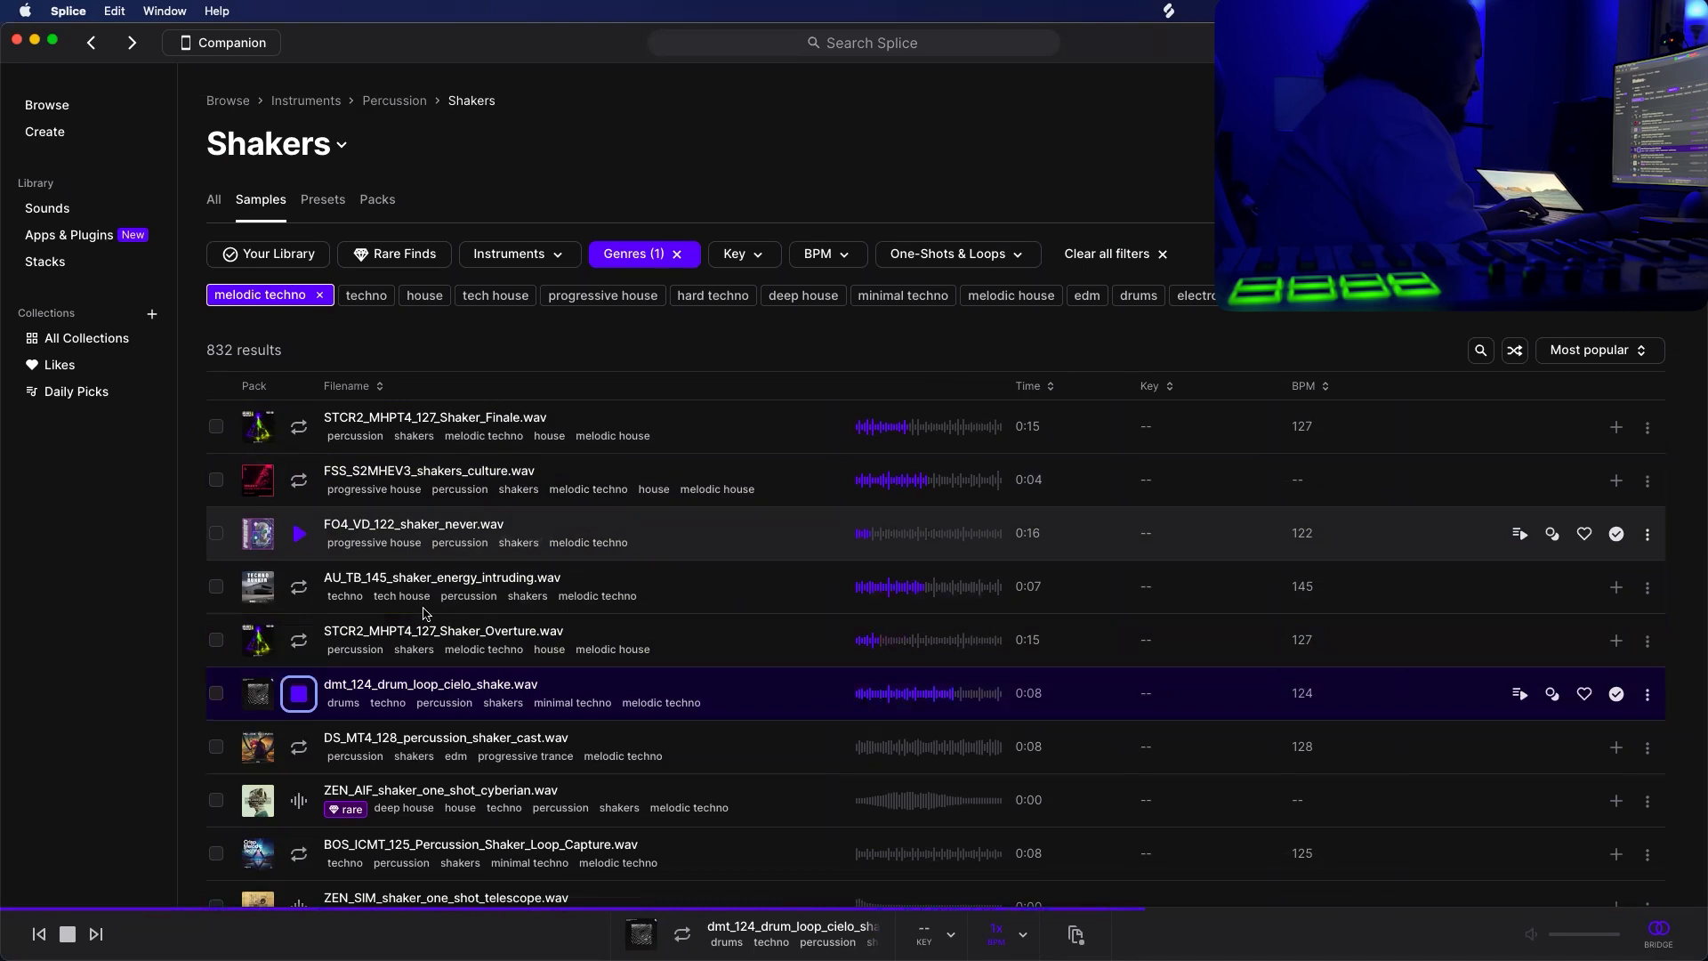
key(Down)
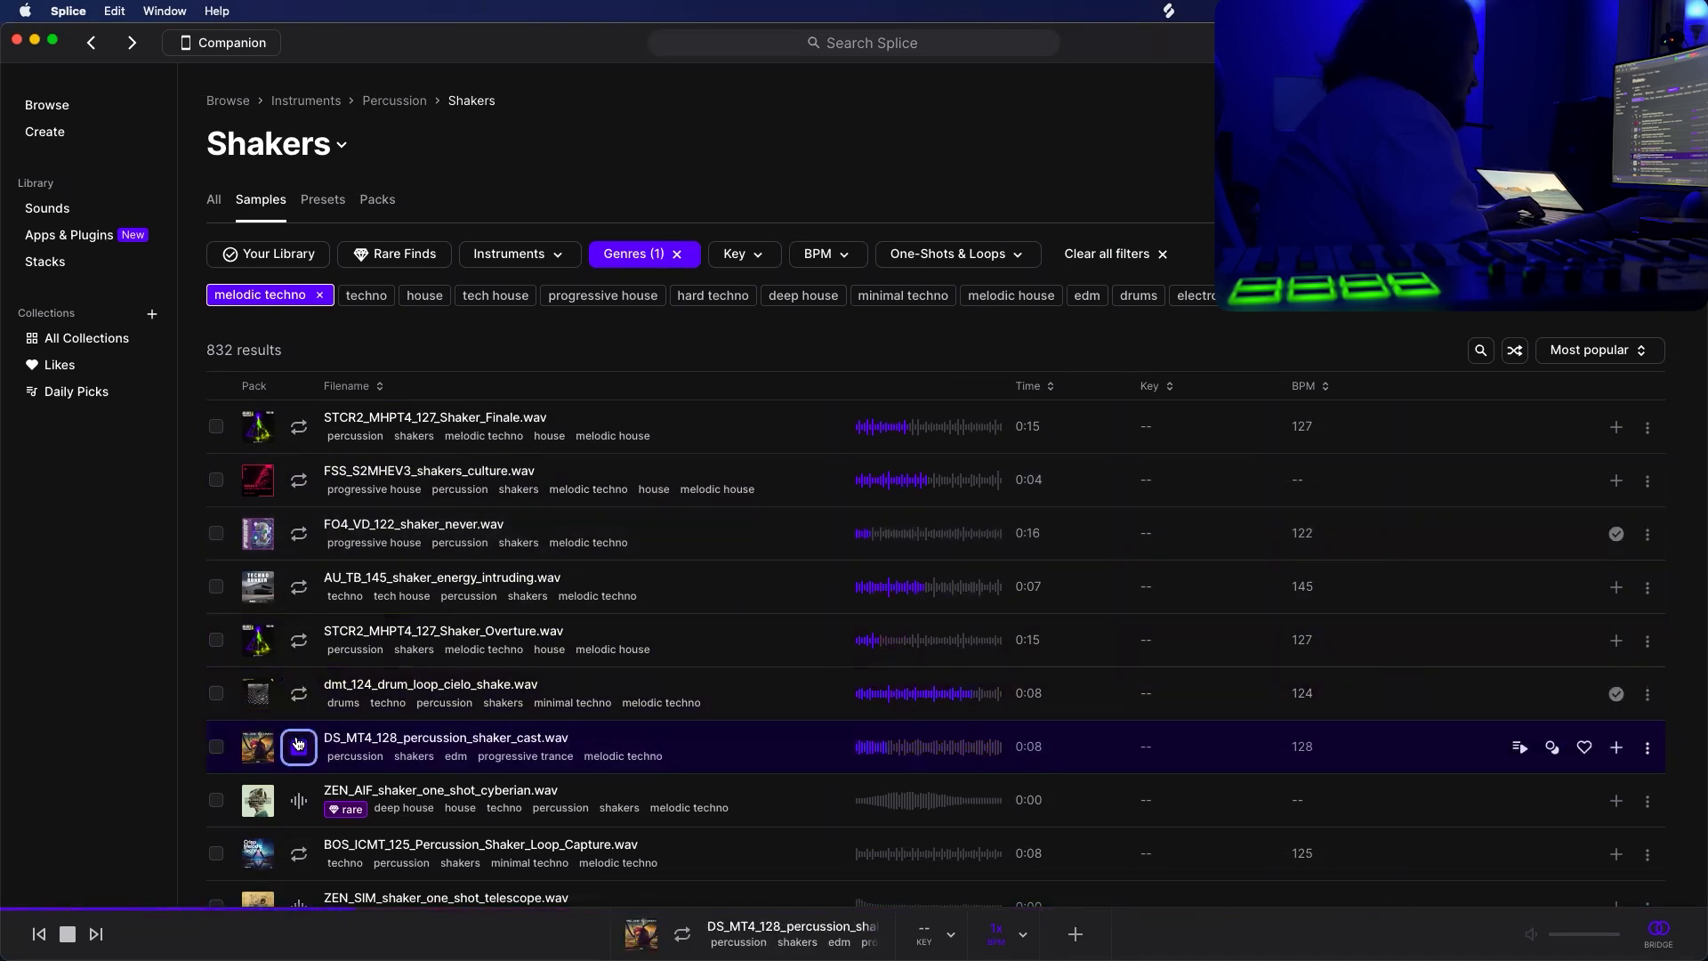
Re-audition FSS_S2MHEV3_shakers_culture.wav and FO4_VD_122_shaker_never.wav in Splice, toggling the groove's playback in Ableton Live.
key(super+Tab)
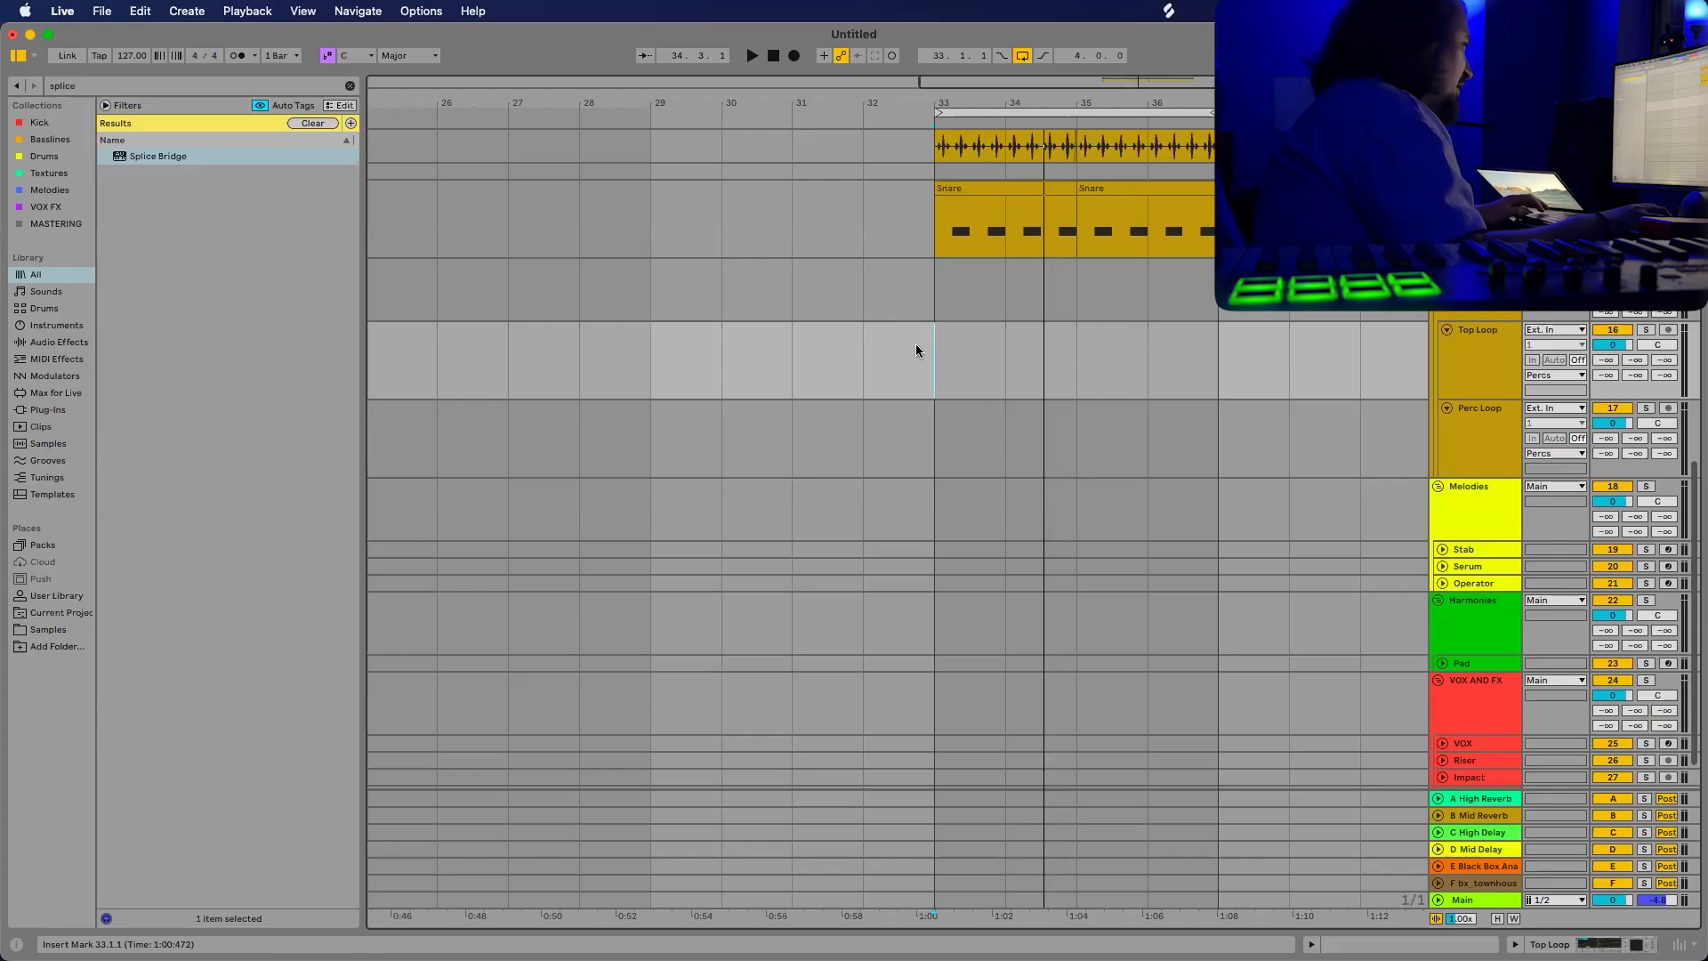
key(super+Tab)
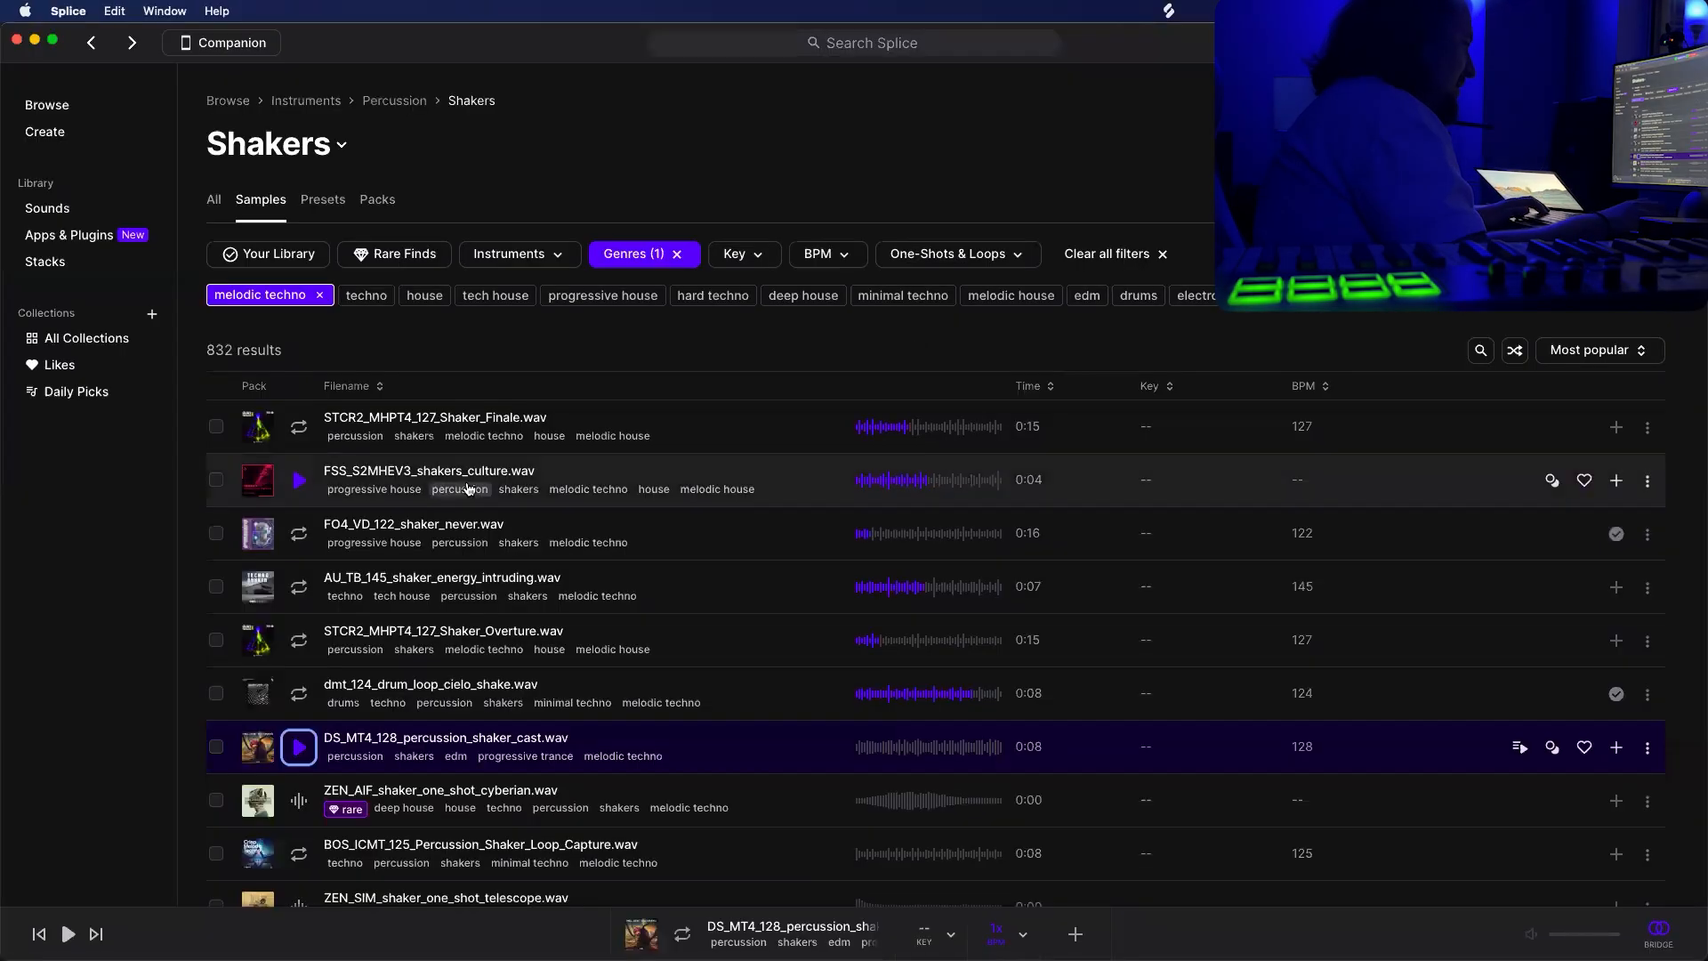
click(296, 482)
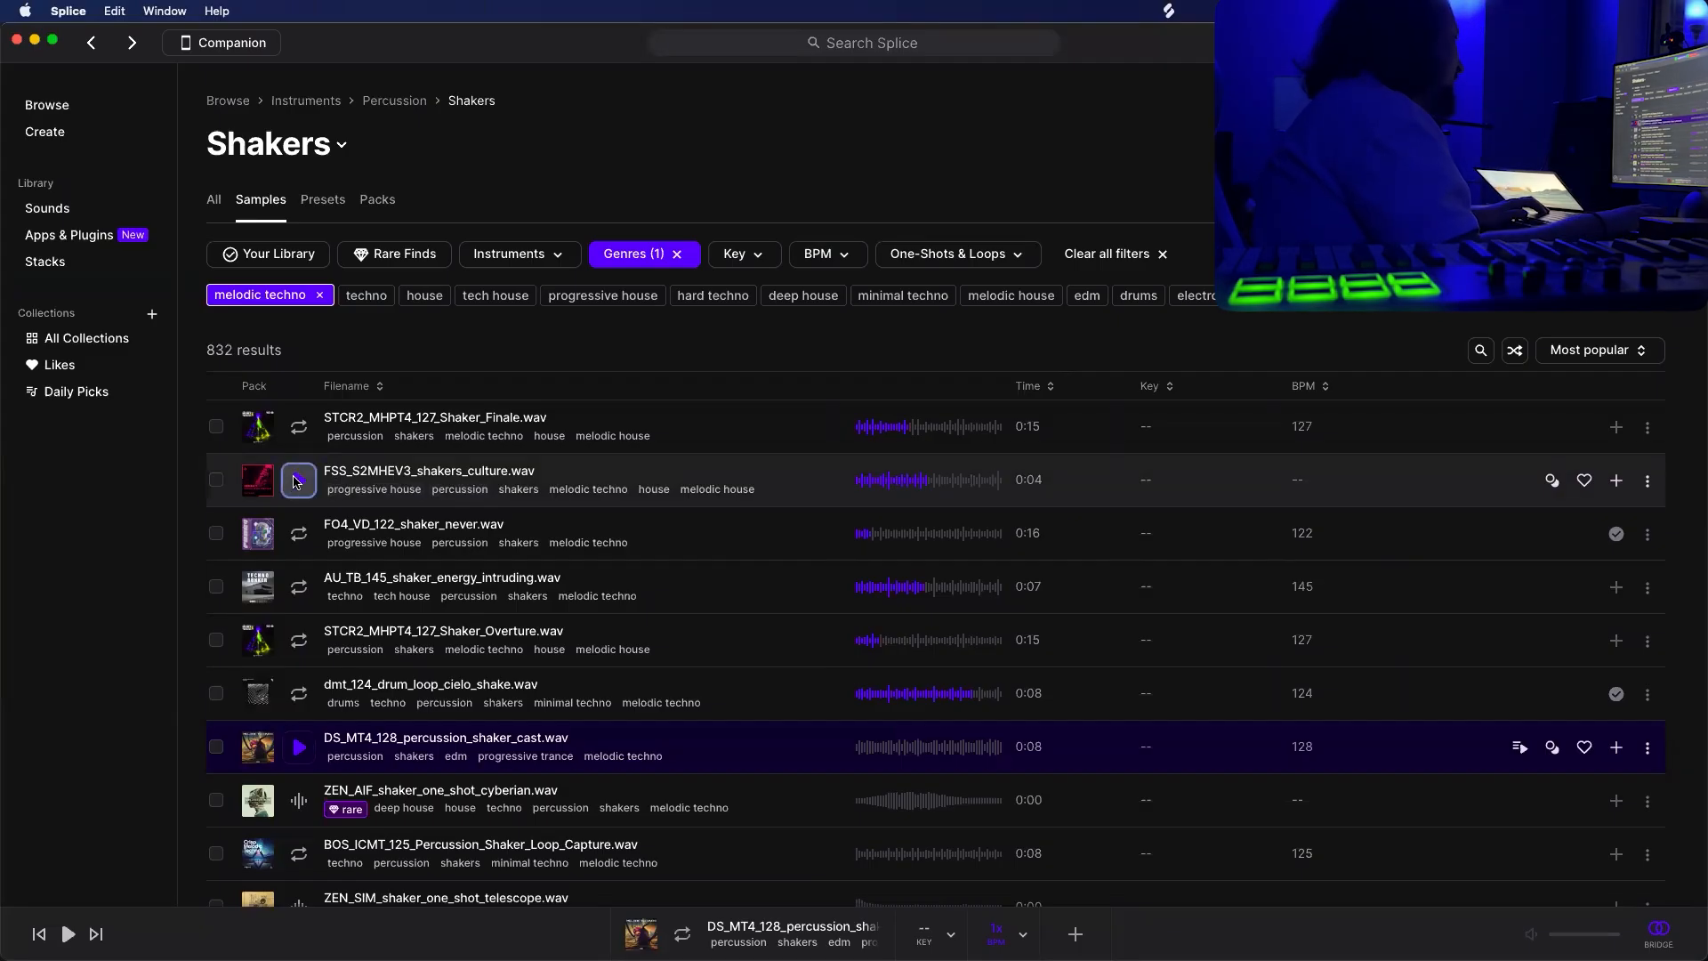
key(super+Tab)
key(space)
key(super+Tab)
click(299, 535)
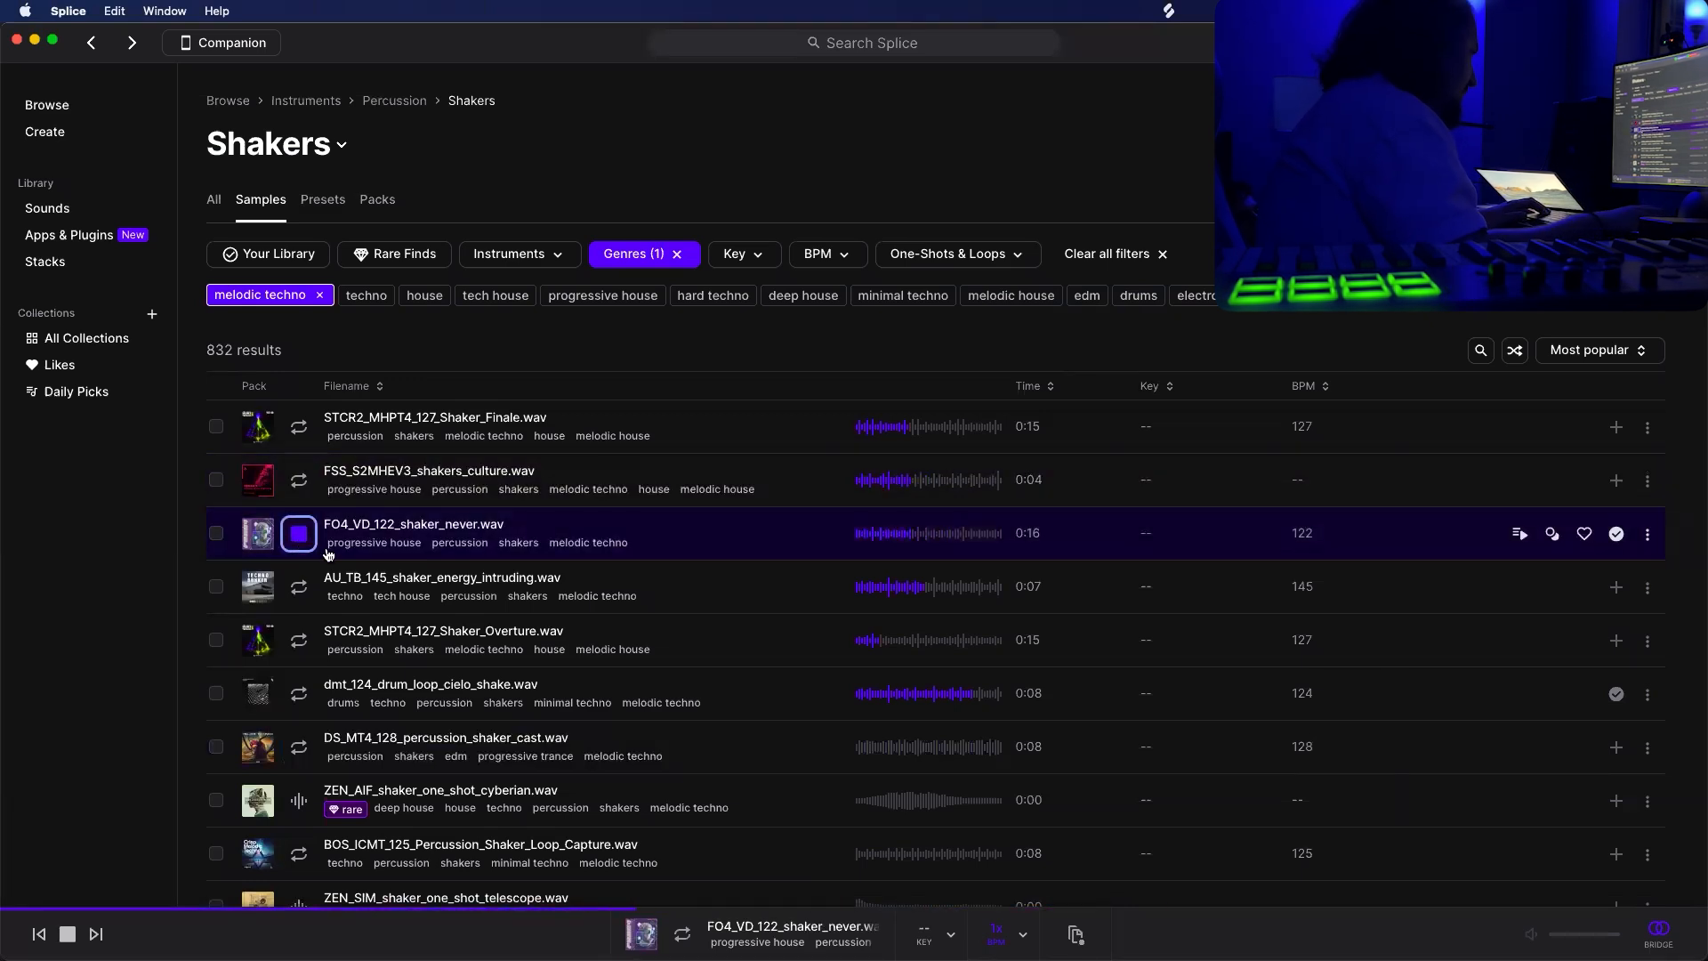
Copy FO4_VD_122_shaker_never.wav from Splice and paste it onto the Shaker Loop track at bar 33 in Ableton Live.
click(1076, 934)
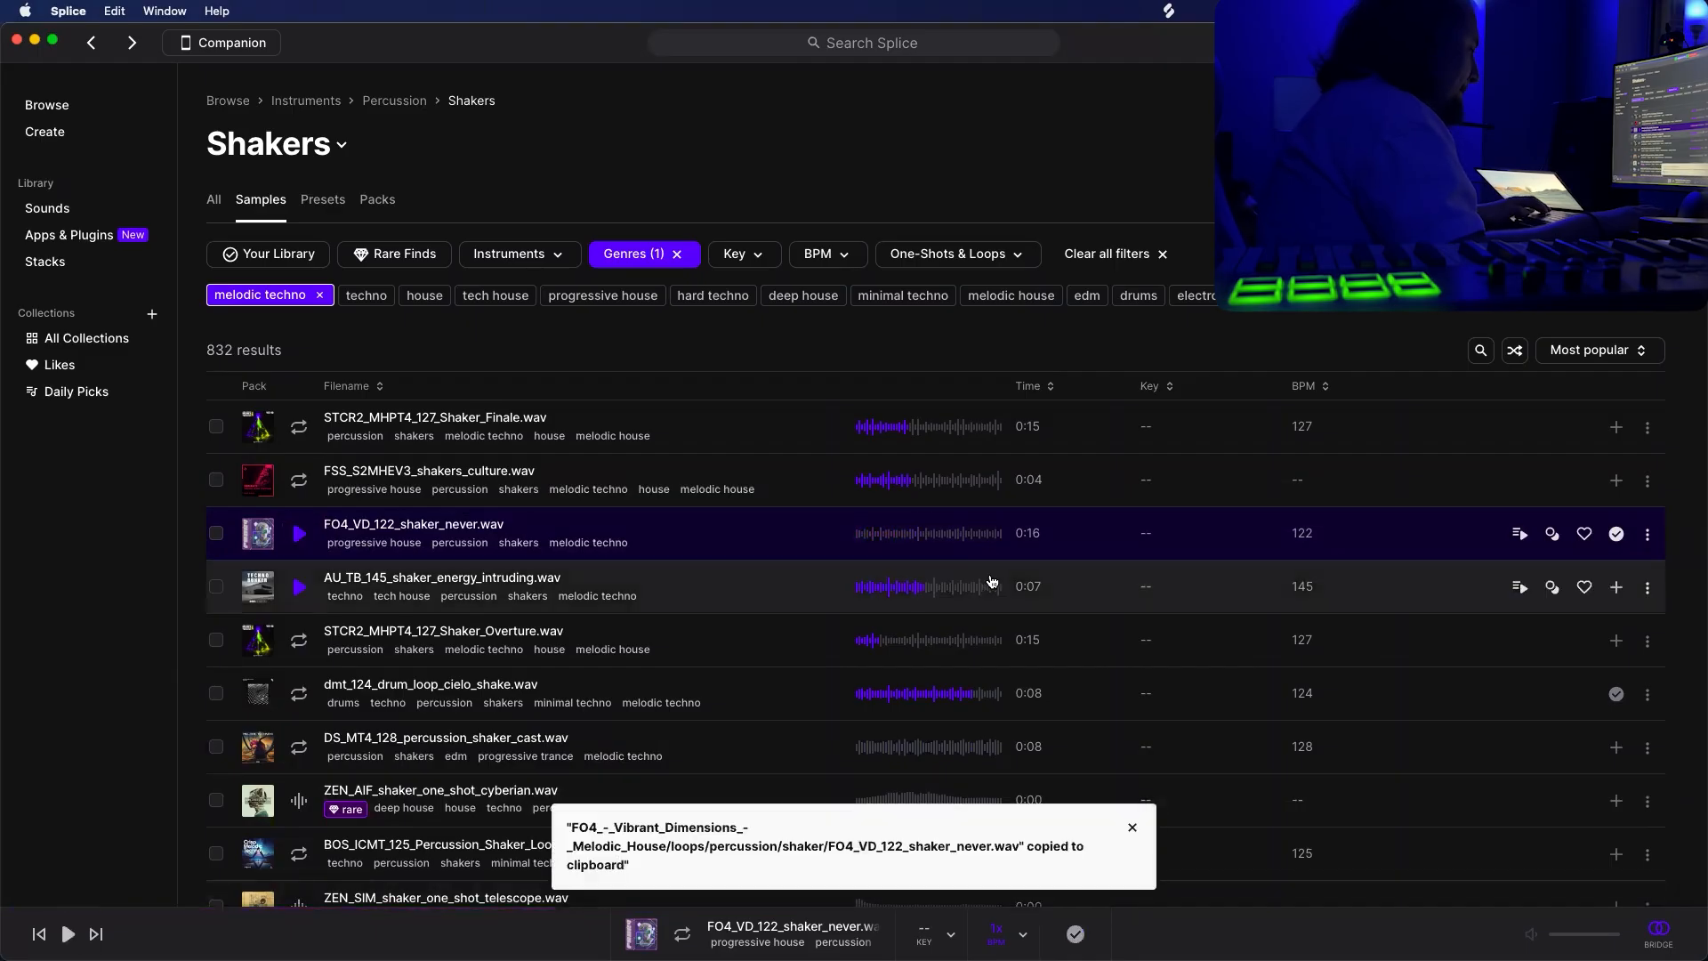
key(super+Tab)
scroll(1190, 362, up, 5)
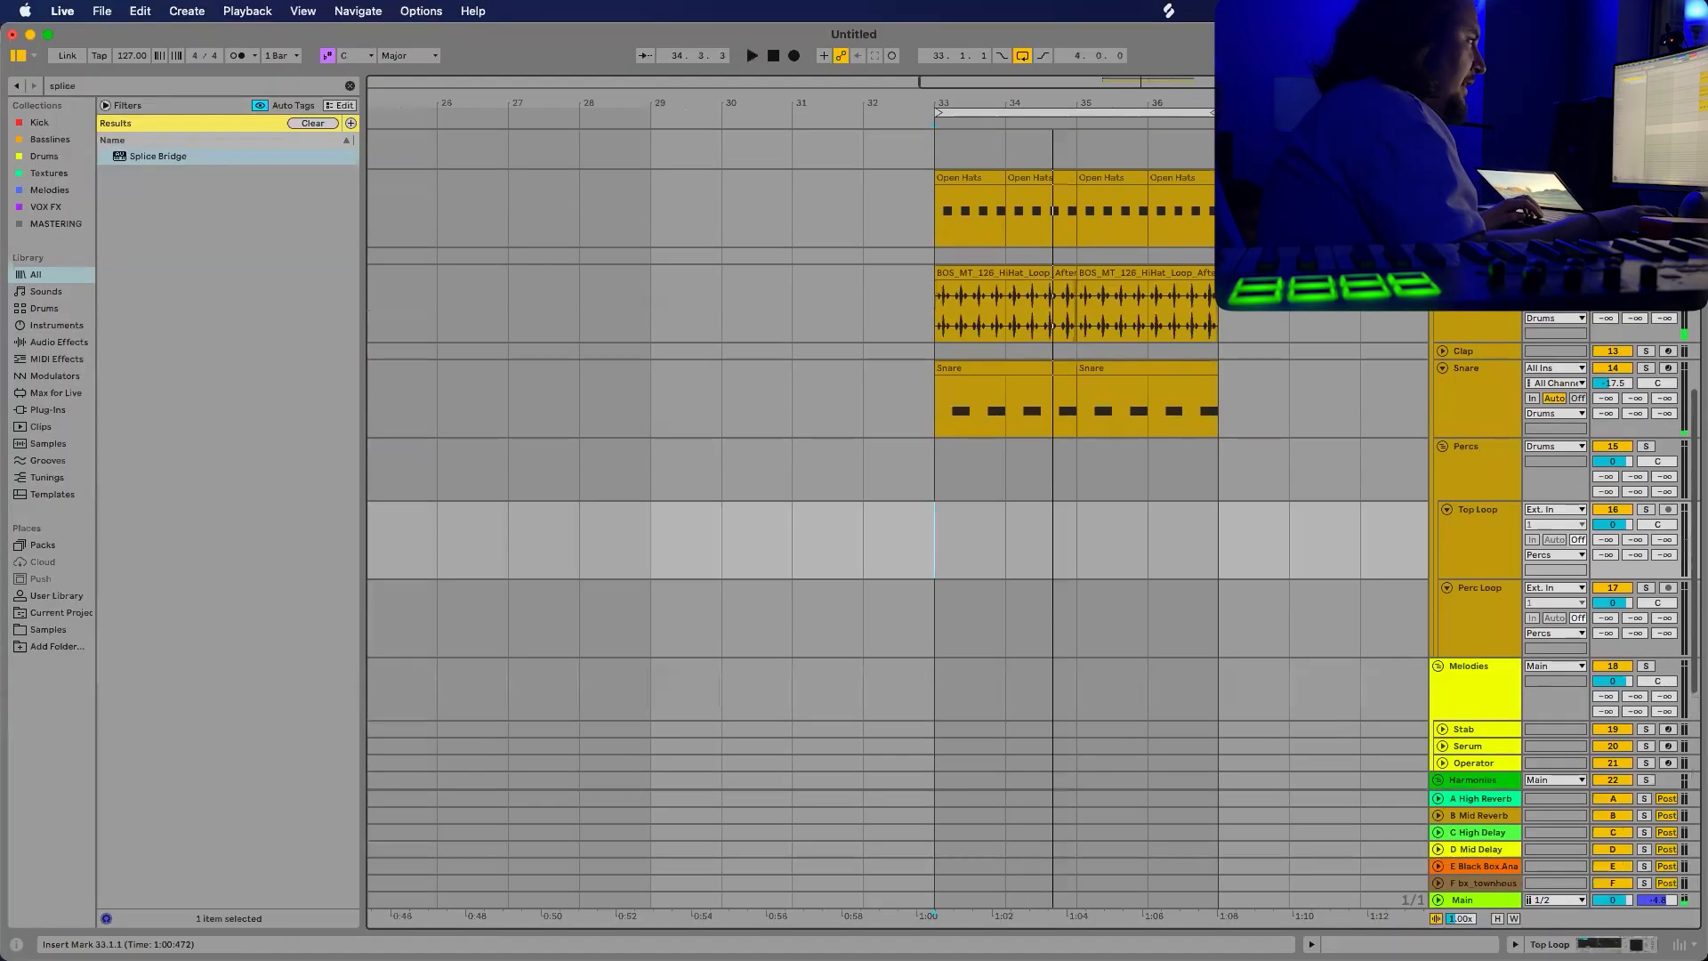
scroll(1618, 315, up, 1)
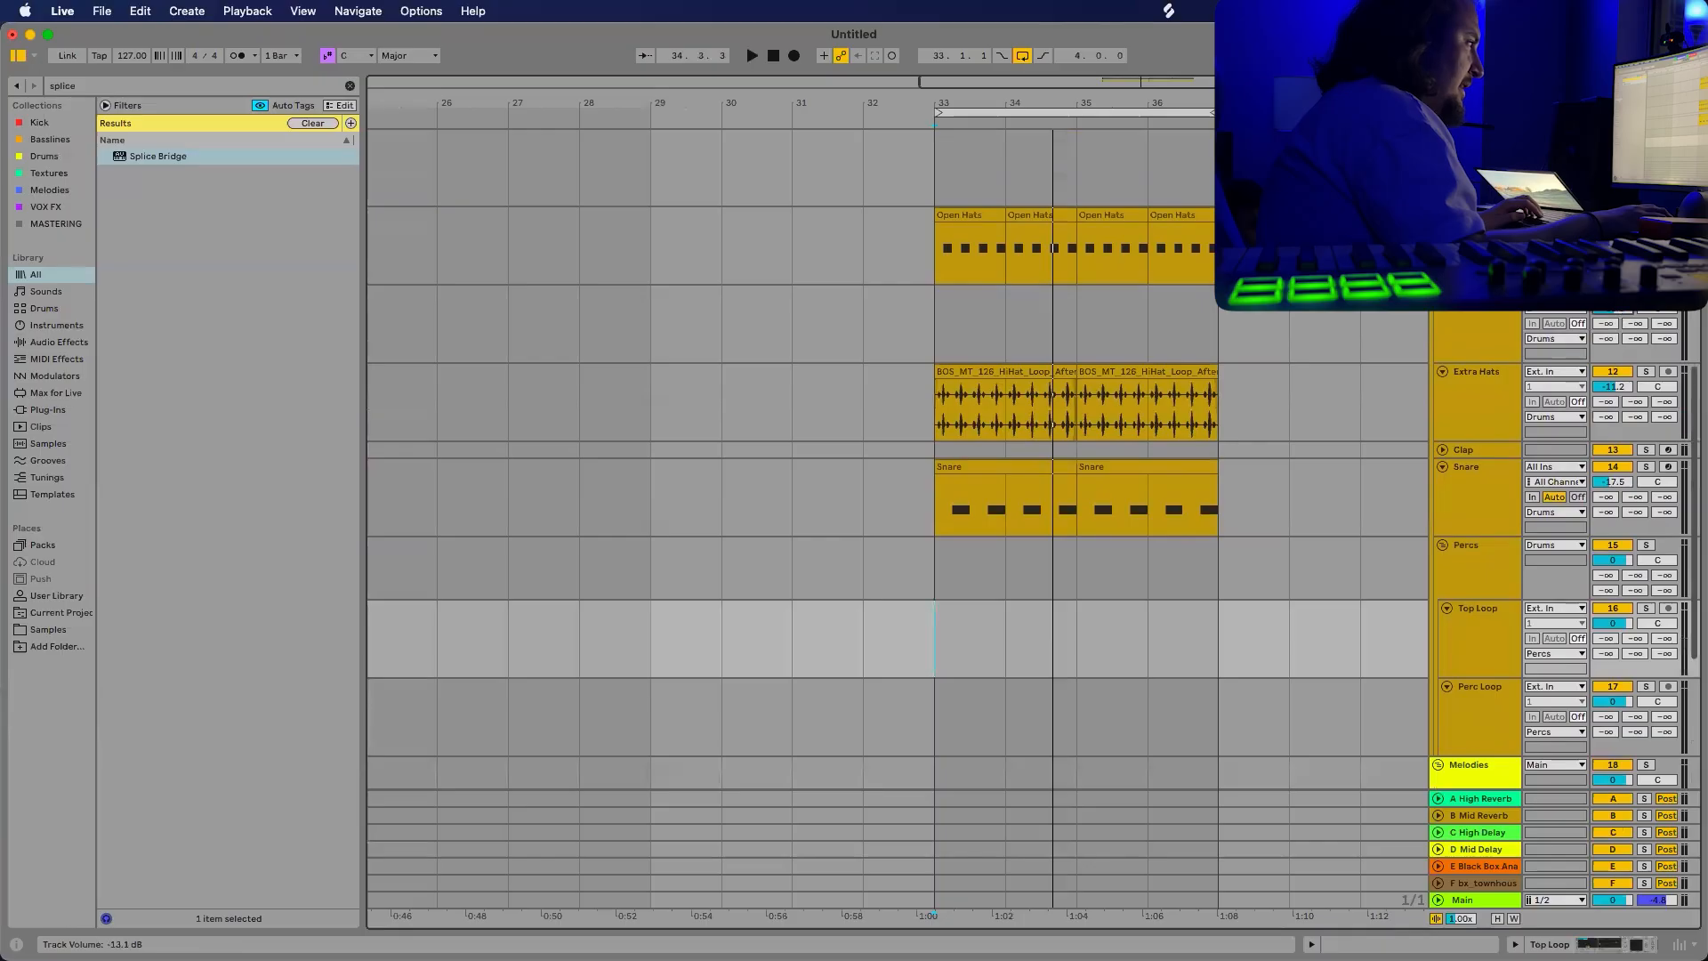
key(super+v)
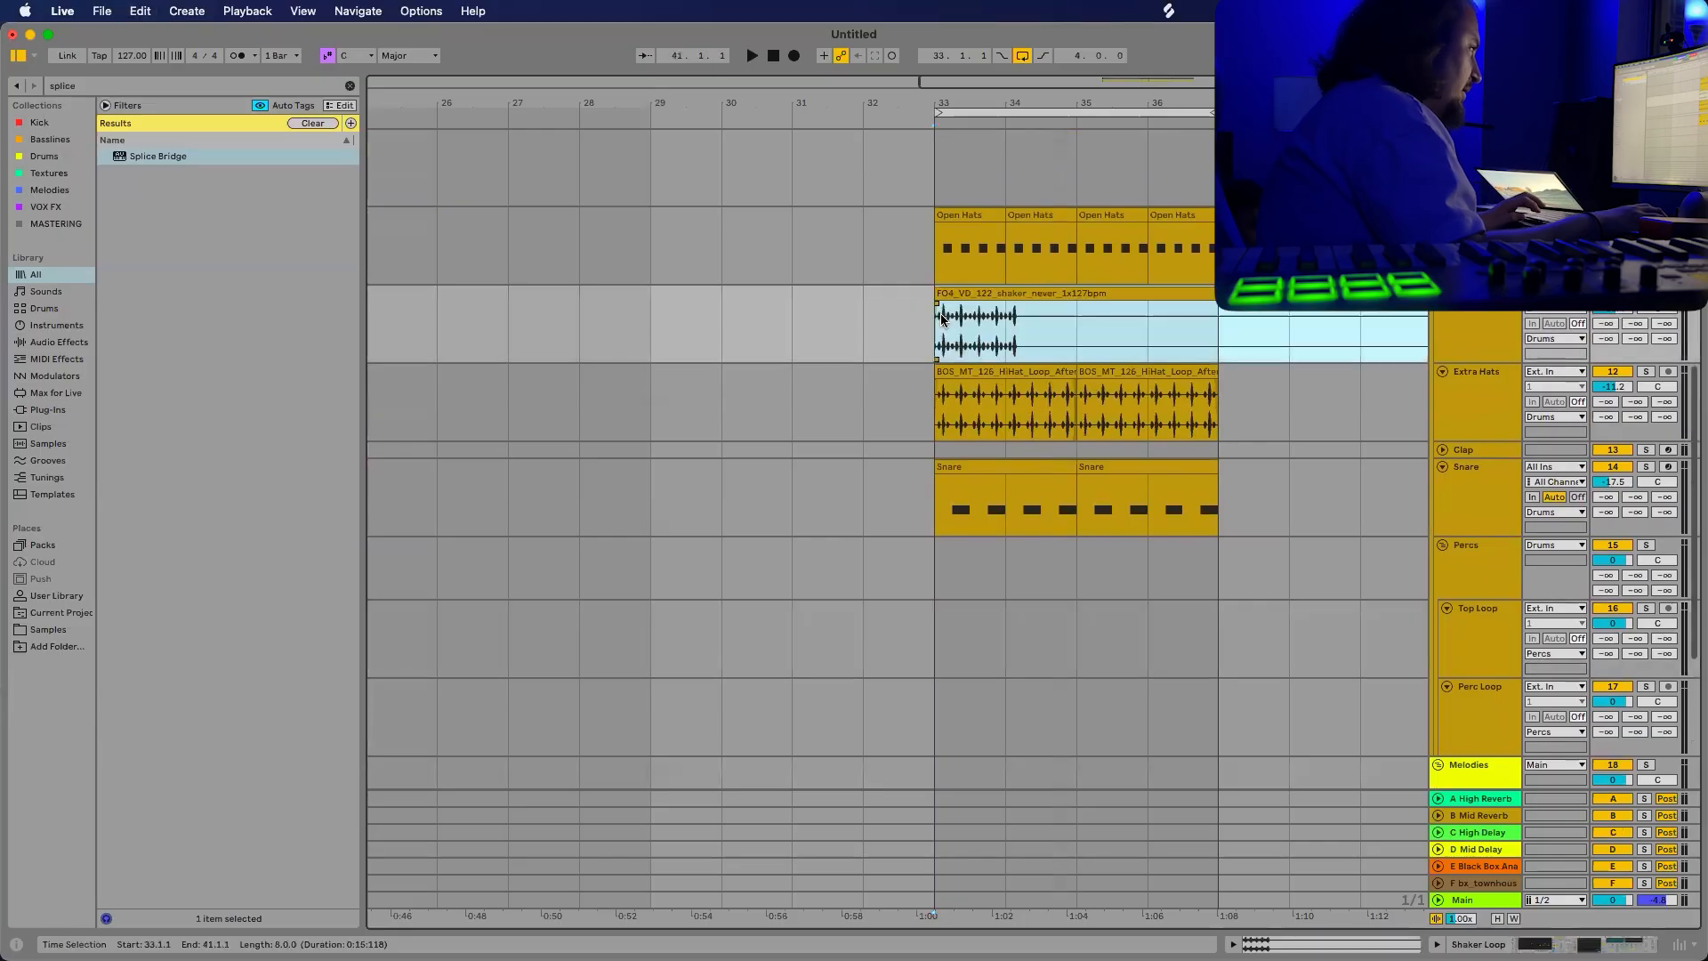
Play the pasted shaker loop from bar 33 and compare it with the sample's preview in Splice, then return to Ableton Live.
scroll(1006, 301, down, 5)
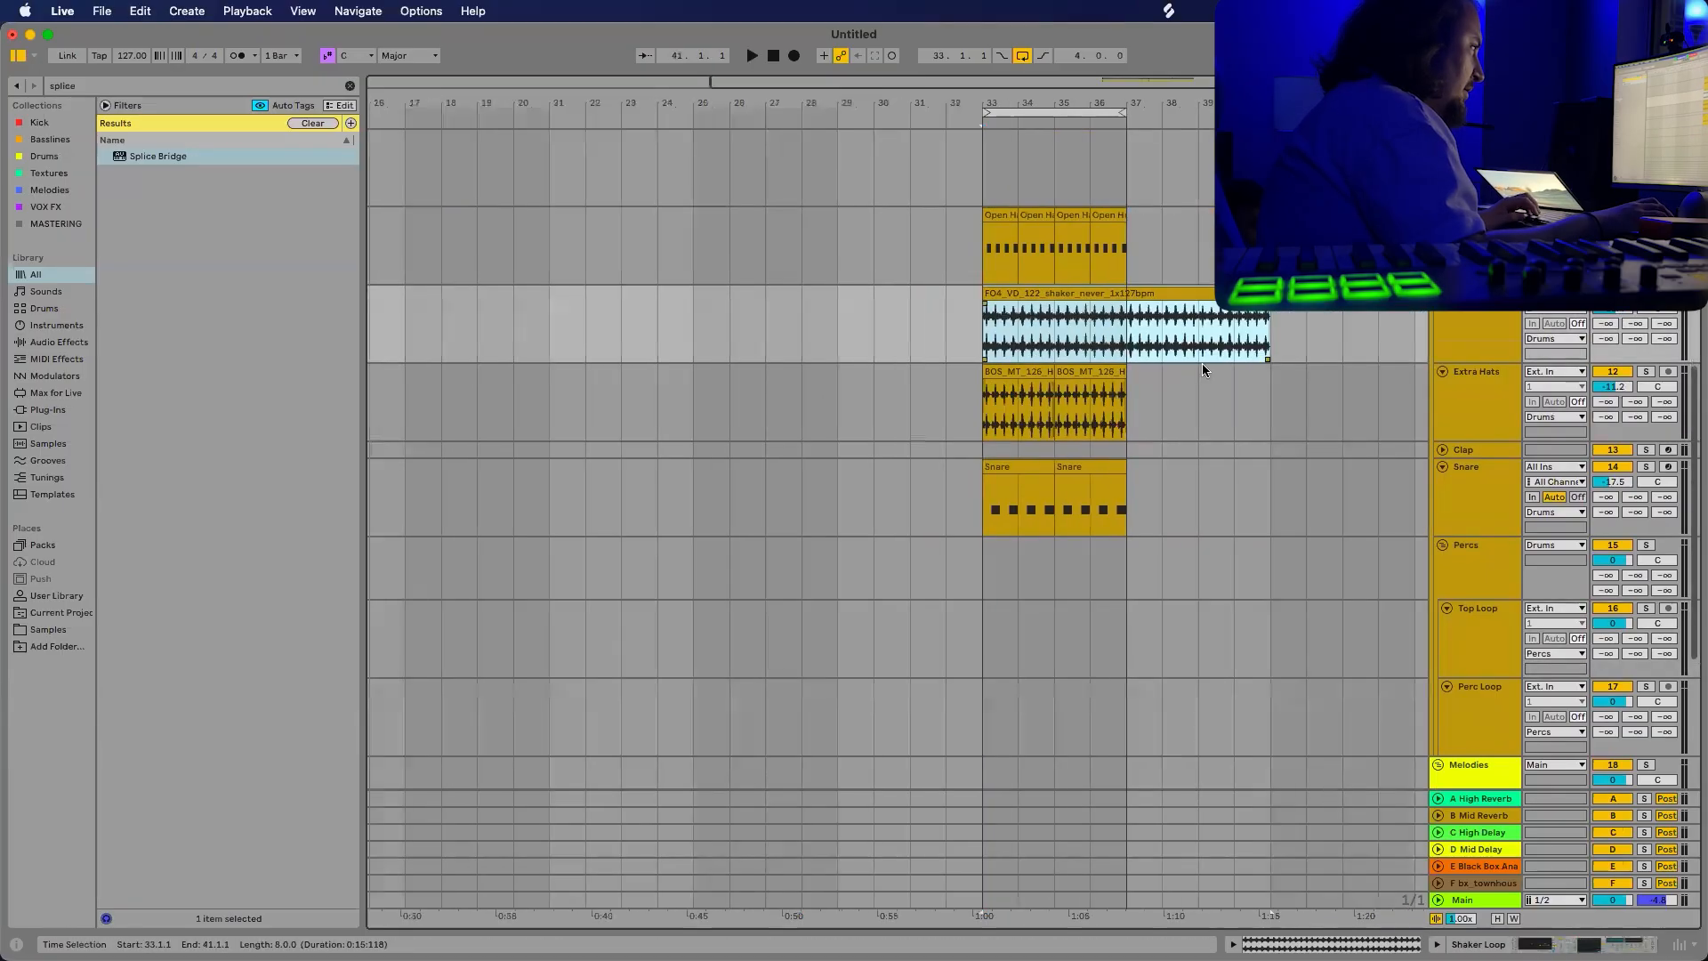
click(982, 331)
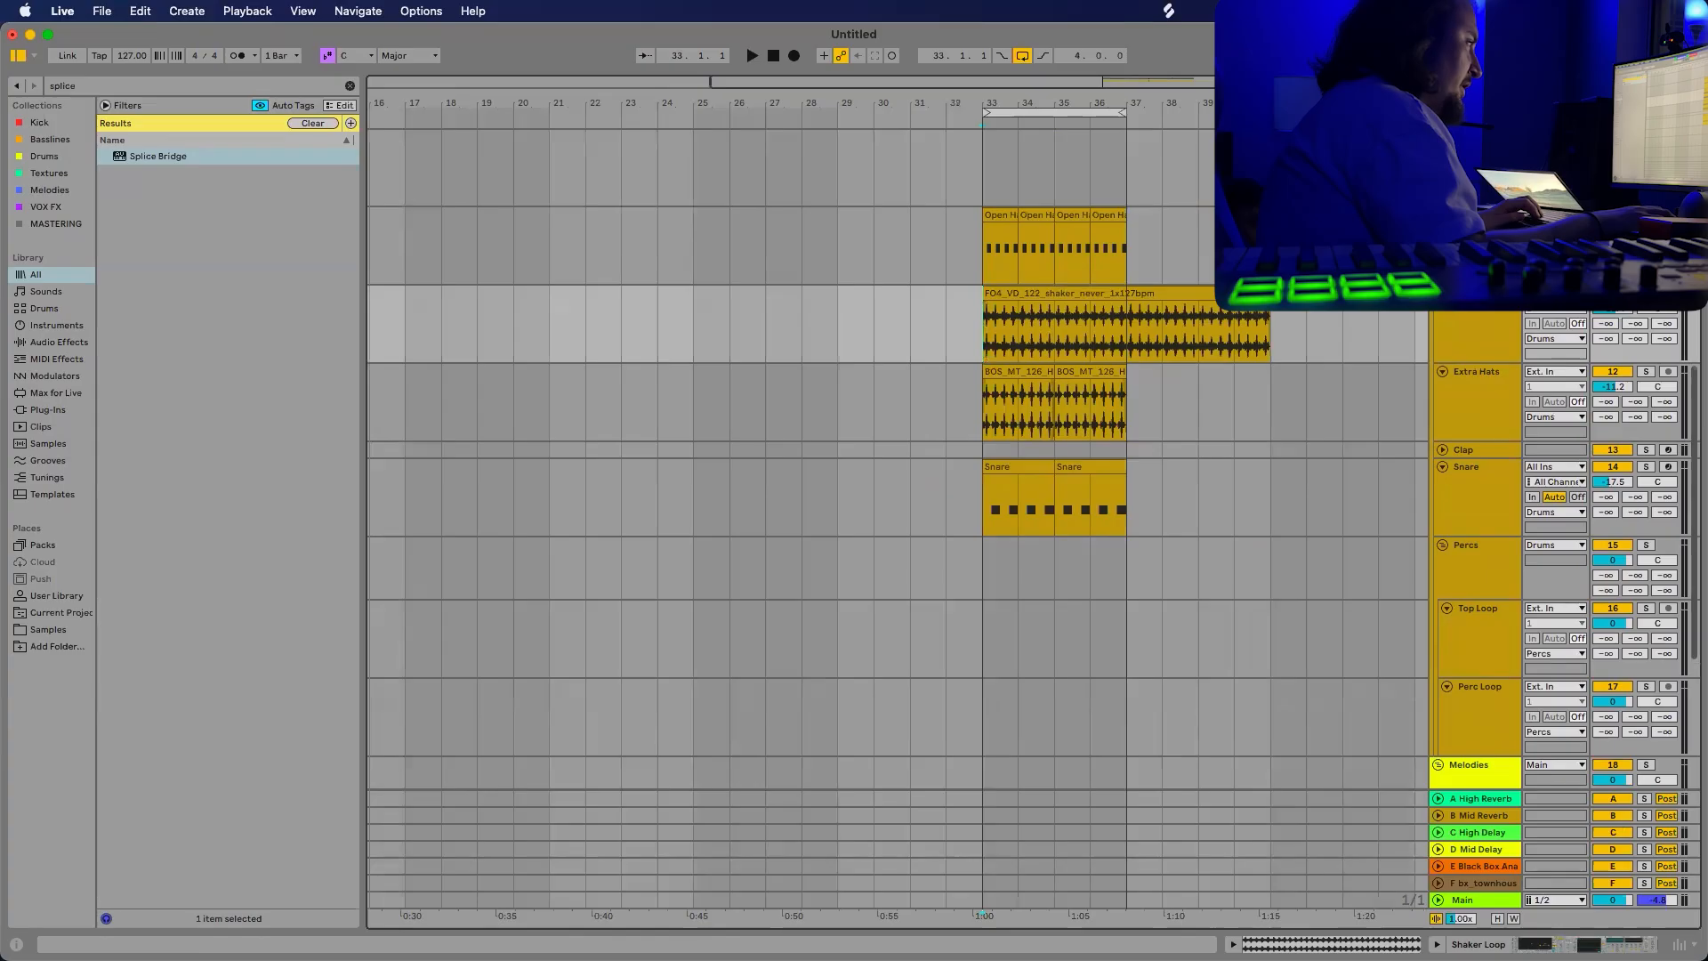
key(space)
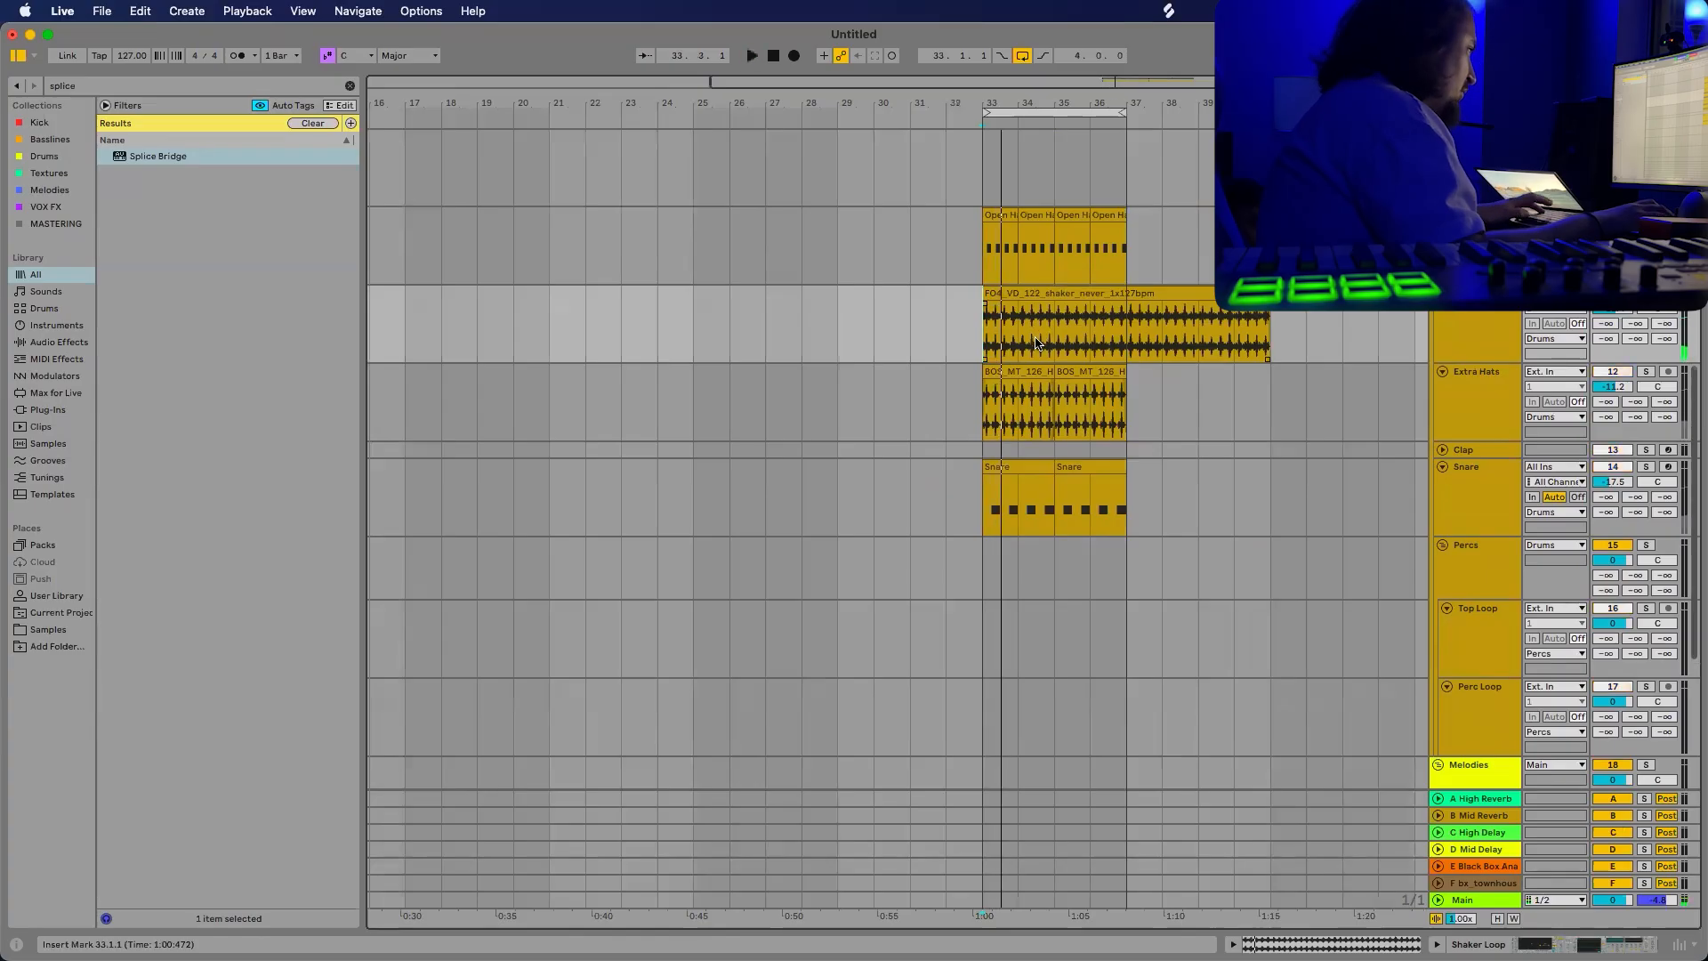
key(super+Tab)
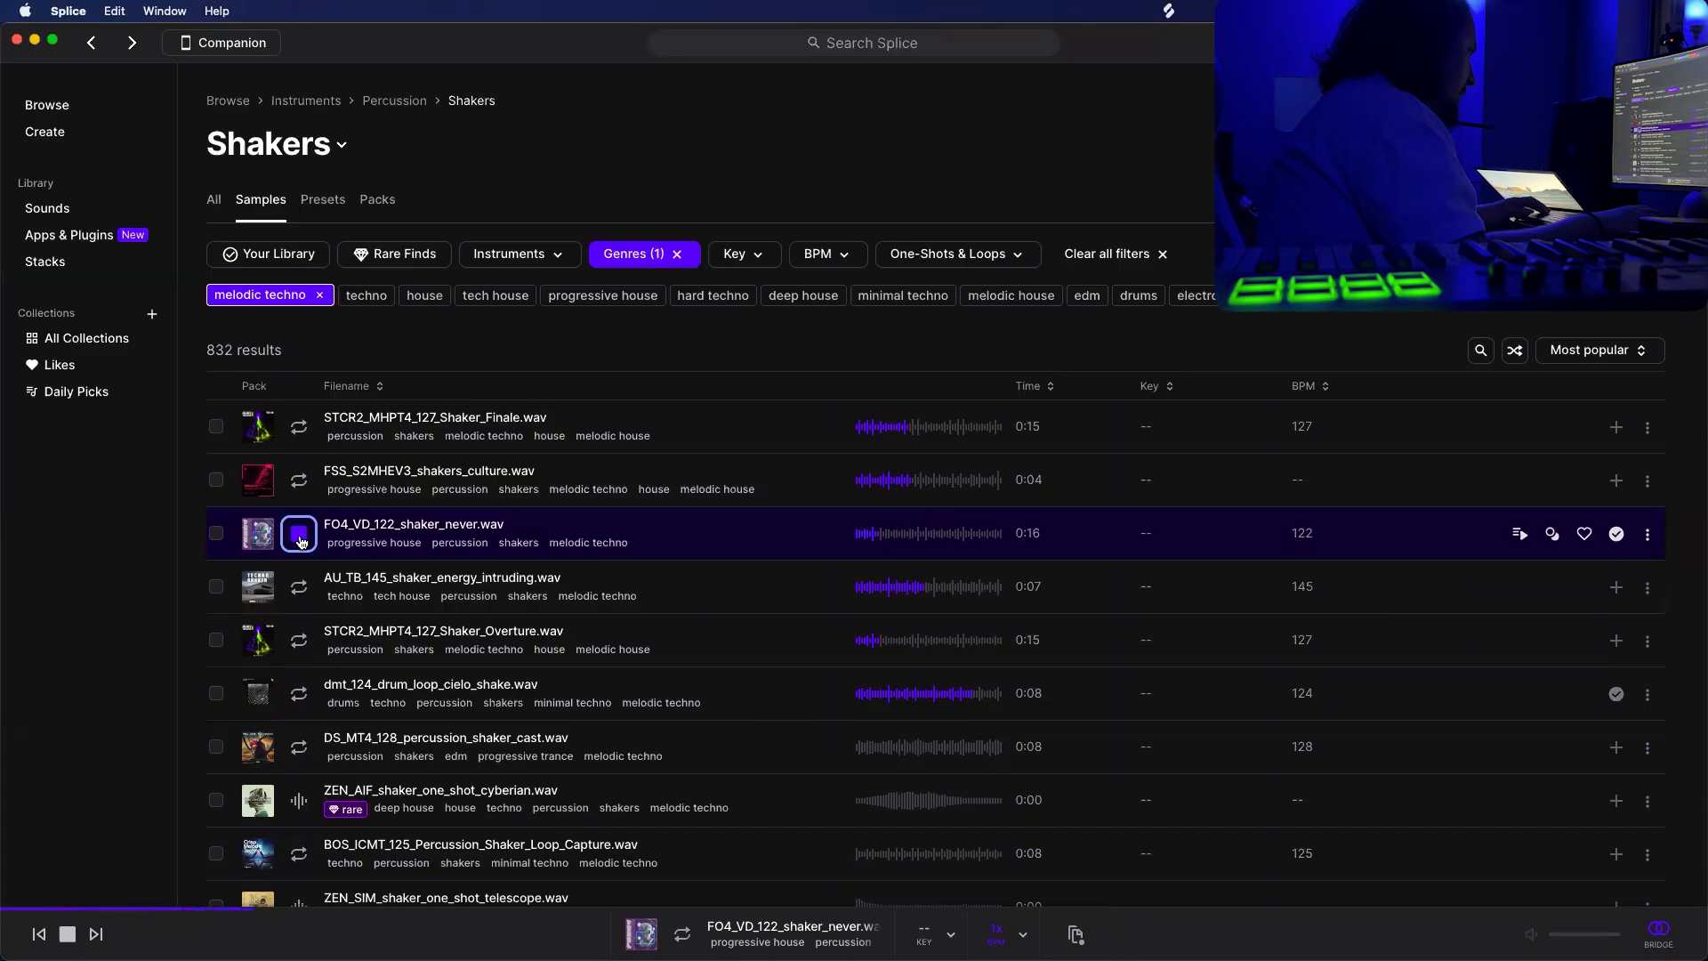
key(super+Tab)
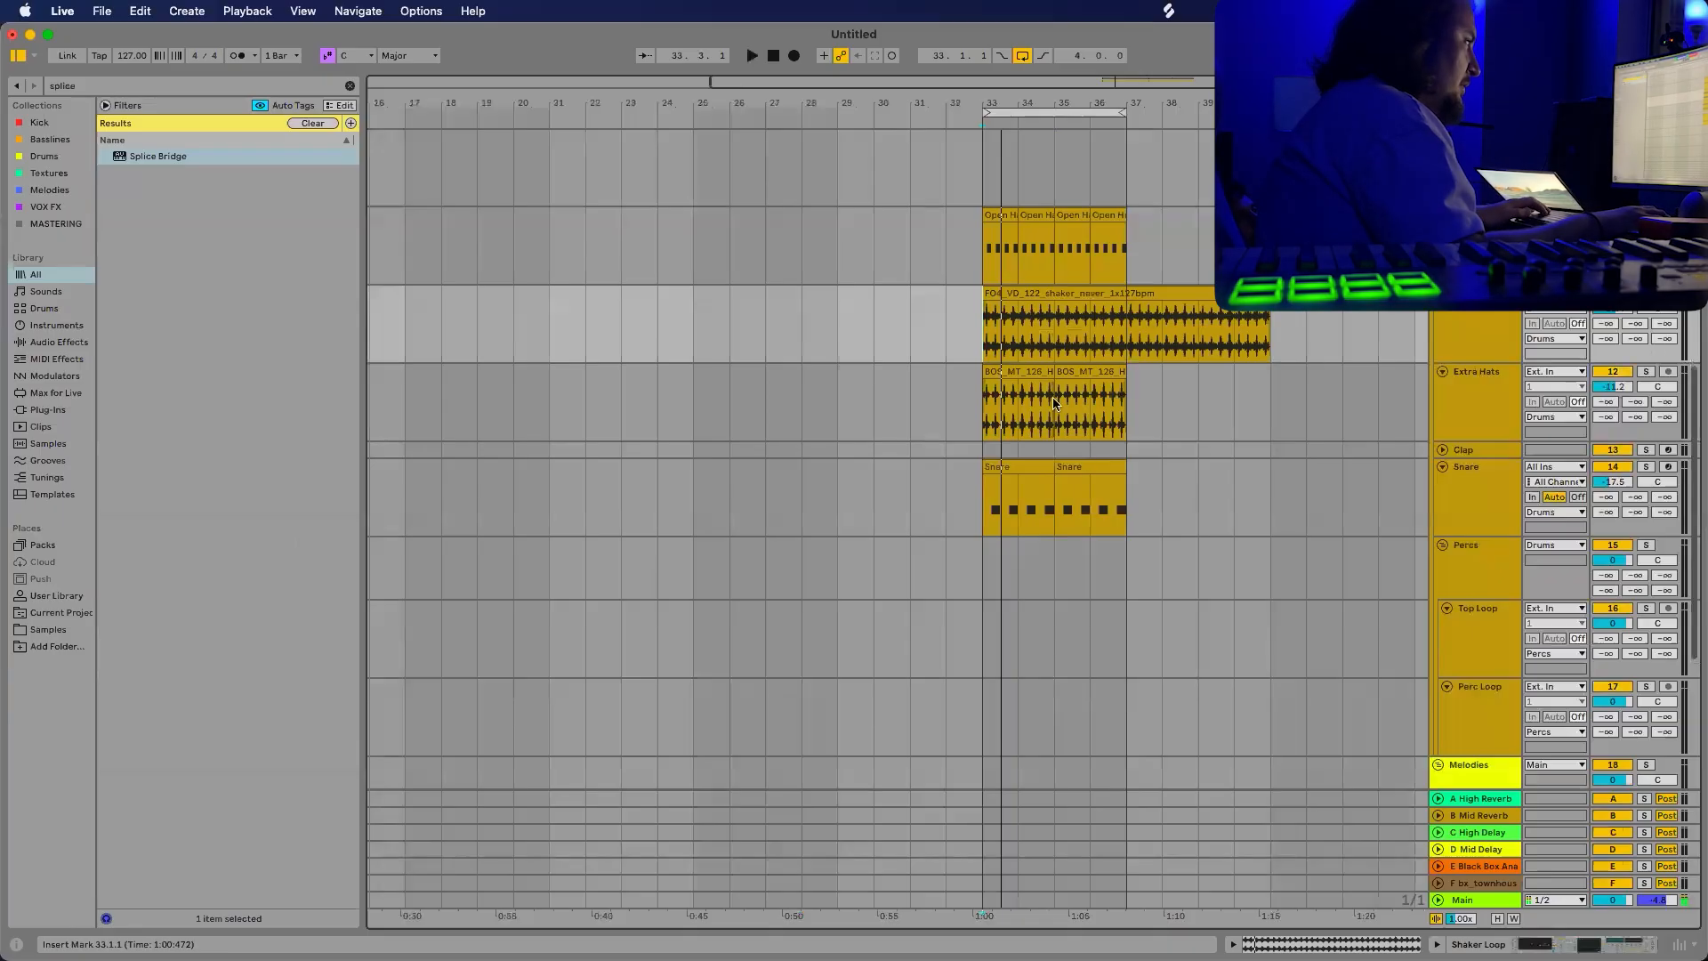
key(super+Tab)
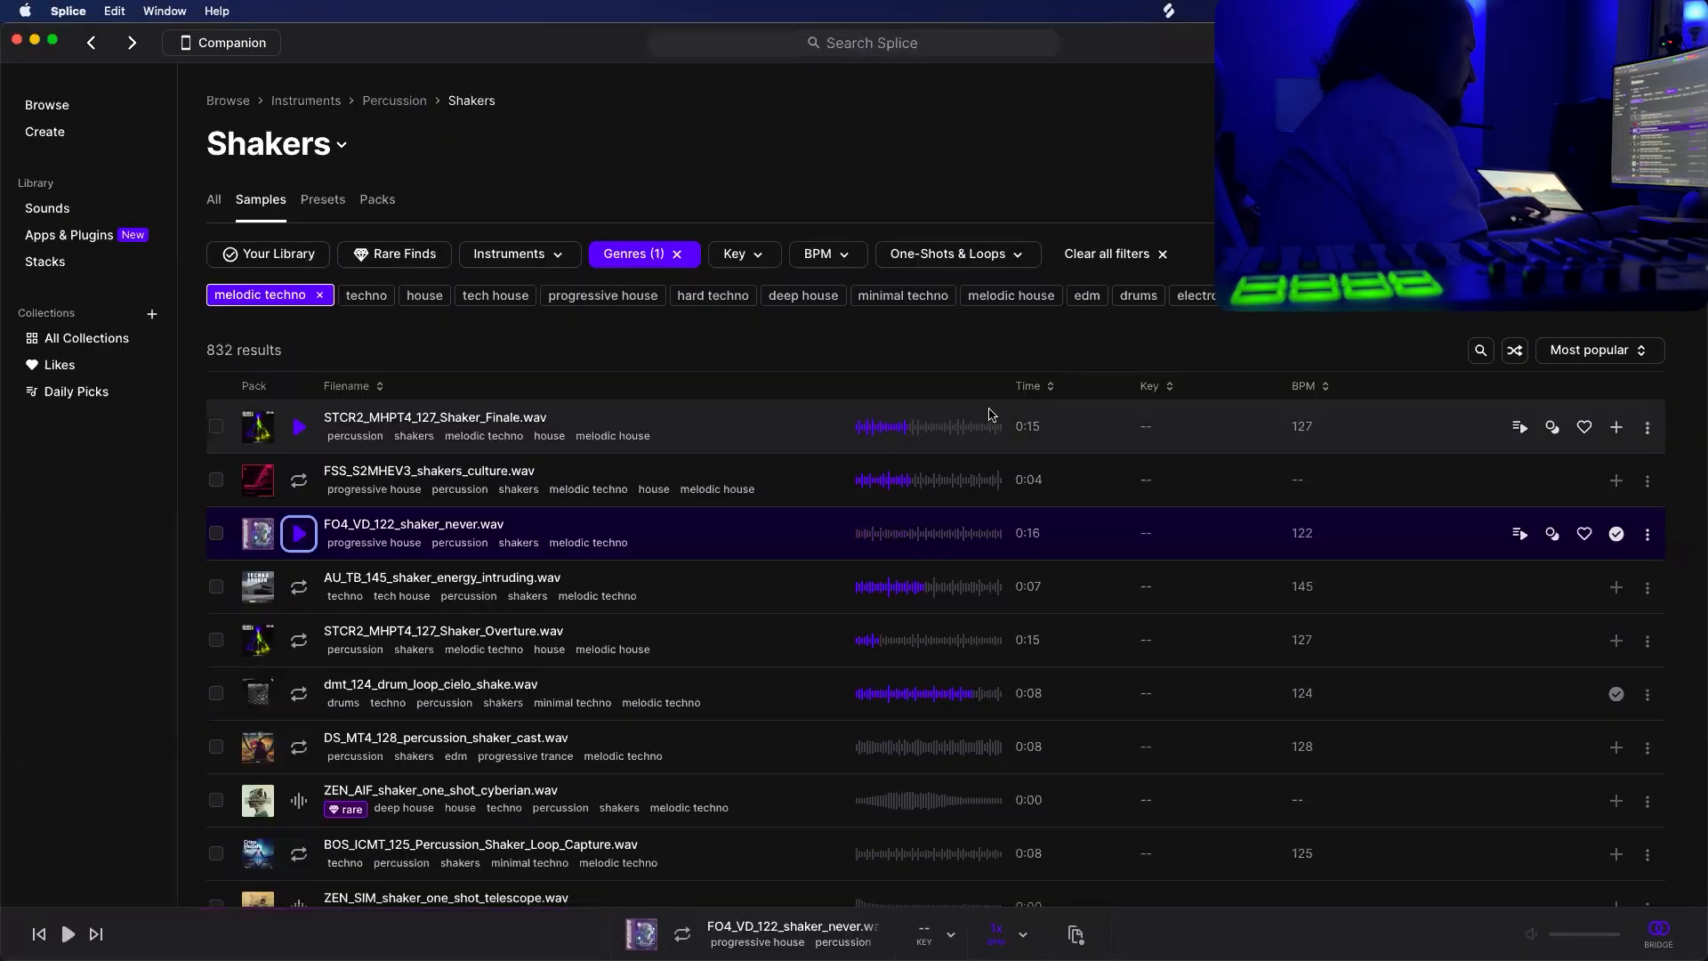
key(super+Tab)
Show the Shaker Loop track's device chain, bypass all its devices and, during playback, re-enable only EQ Eight.
key(super+alt+l)
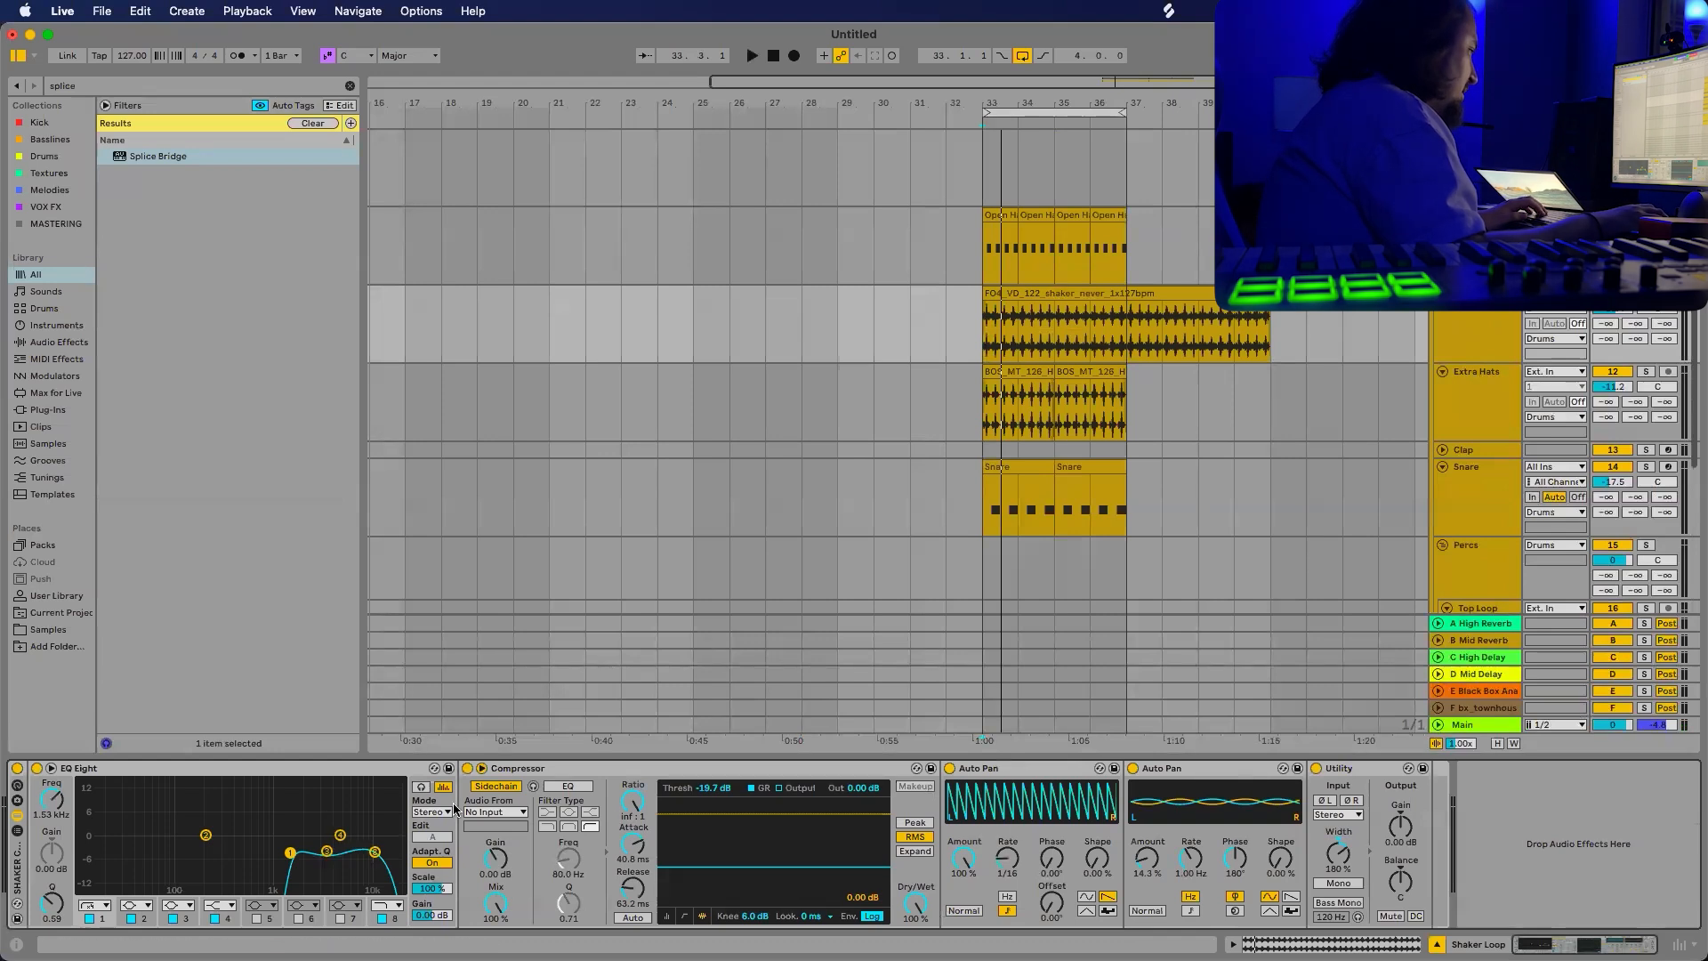
click(570, 767)
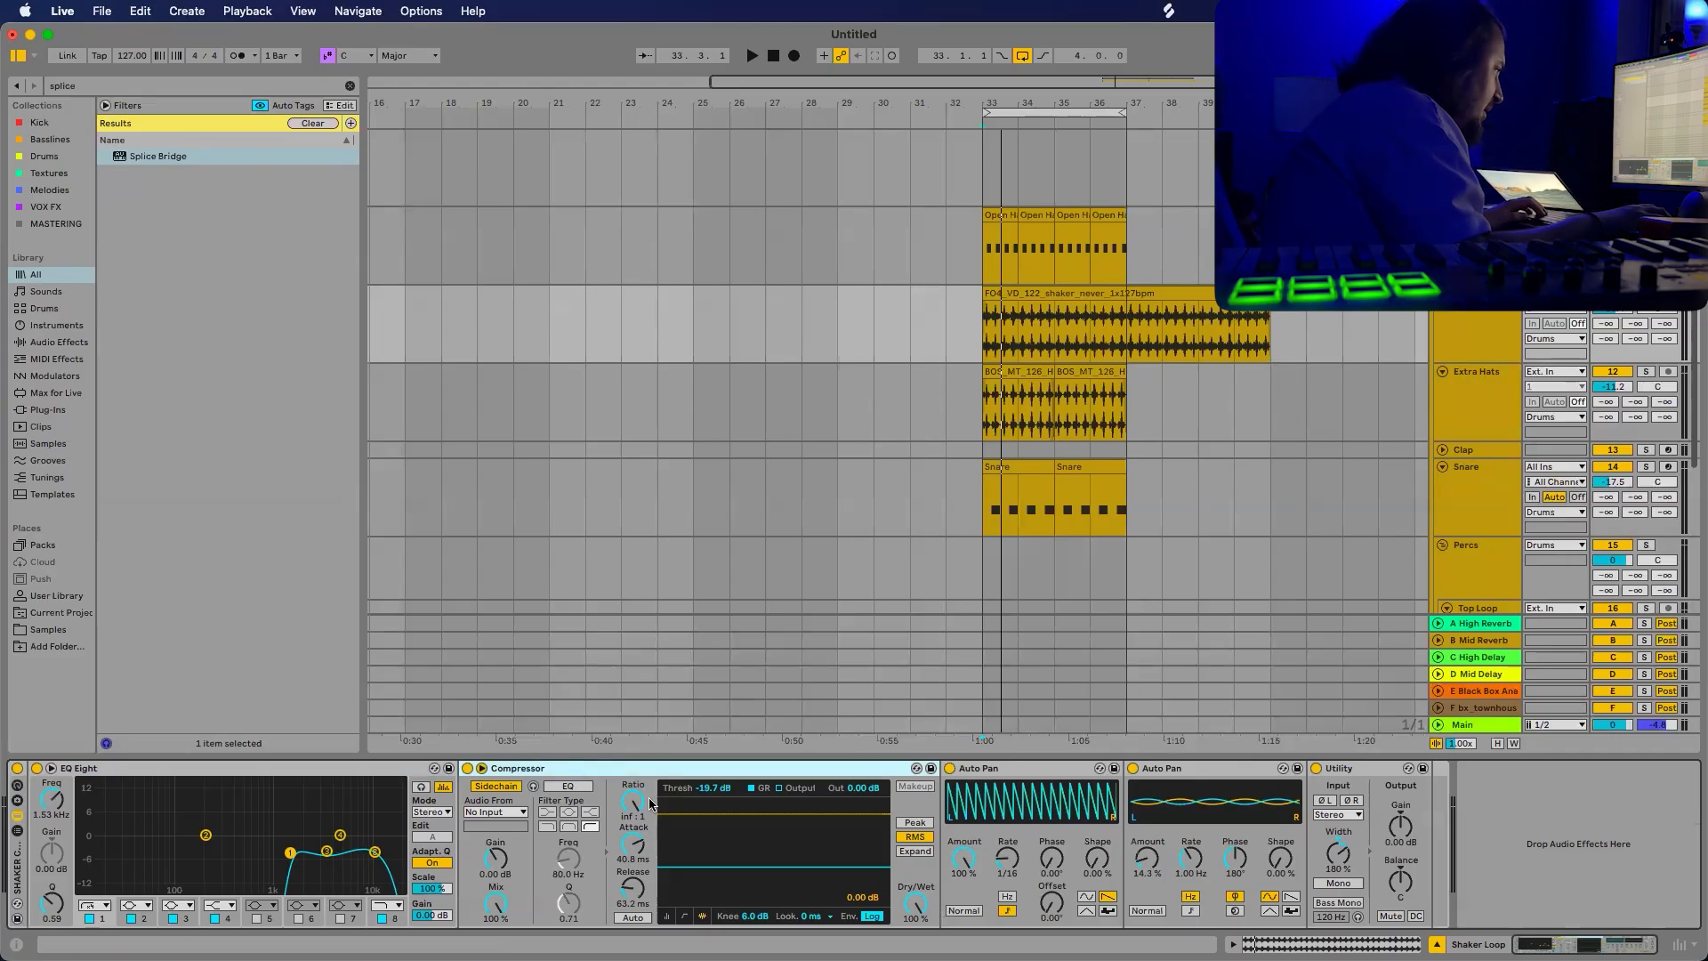
key(space)
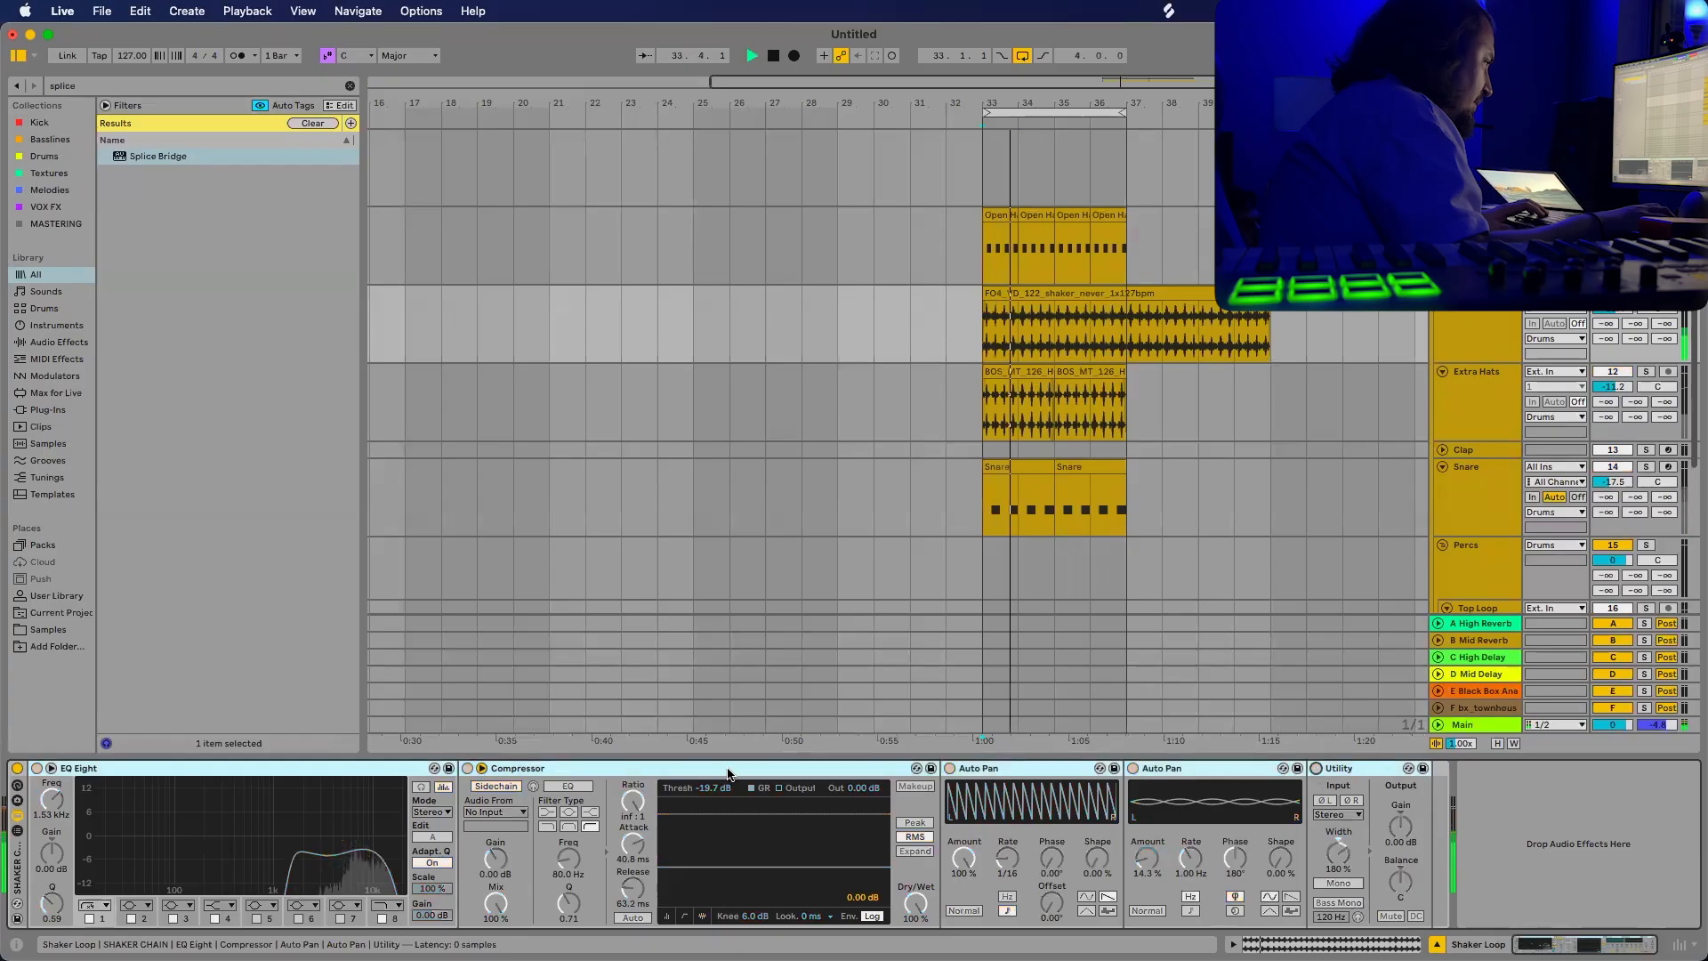
click(130, 768)
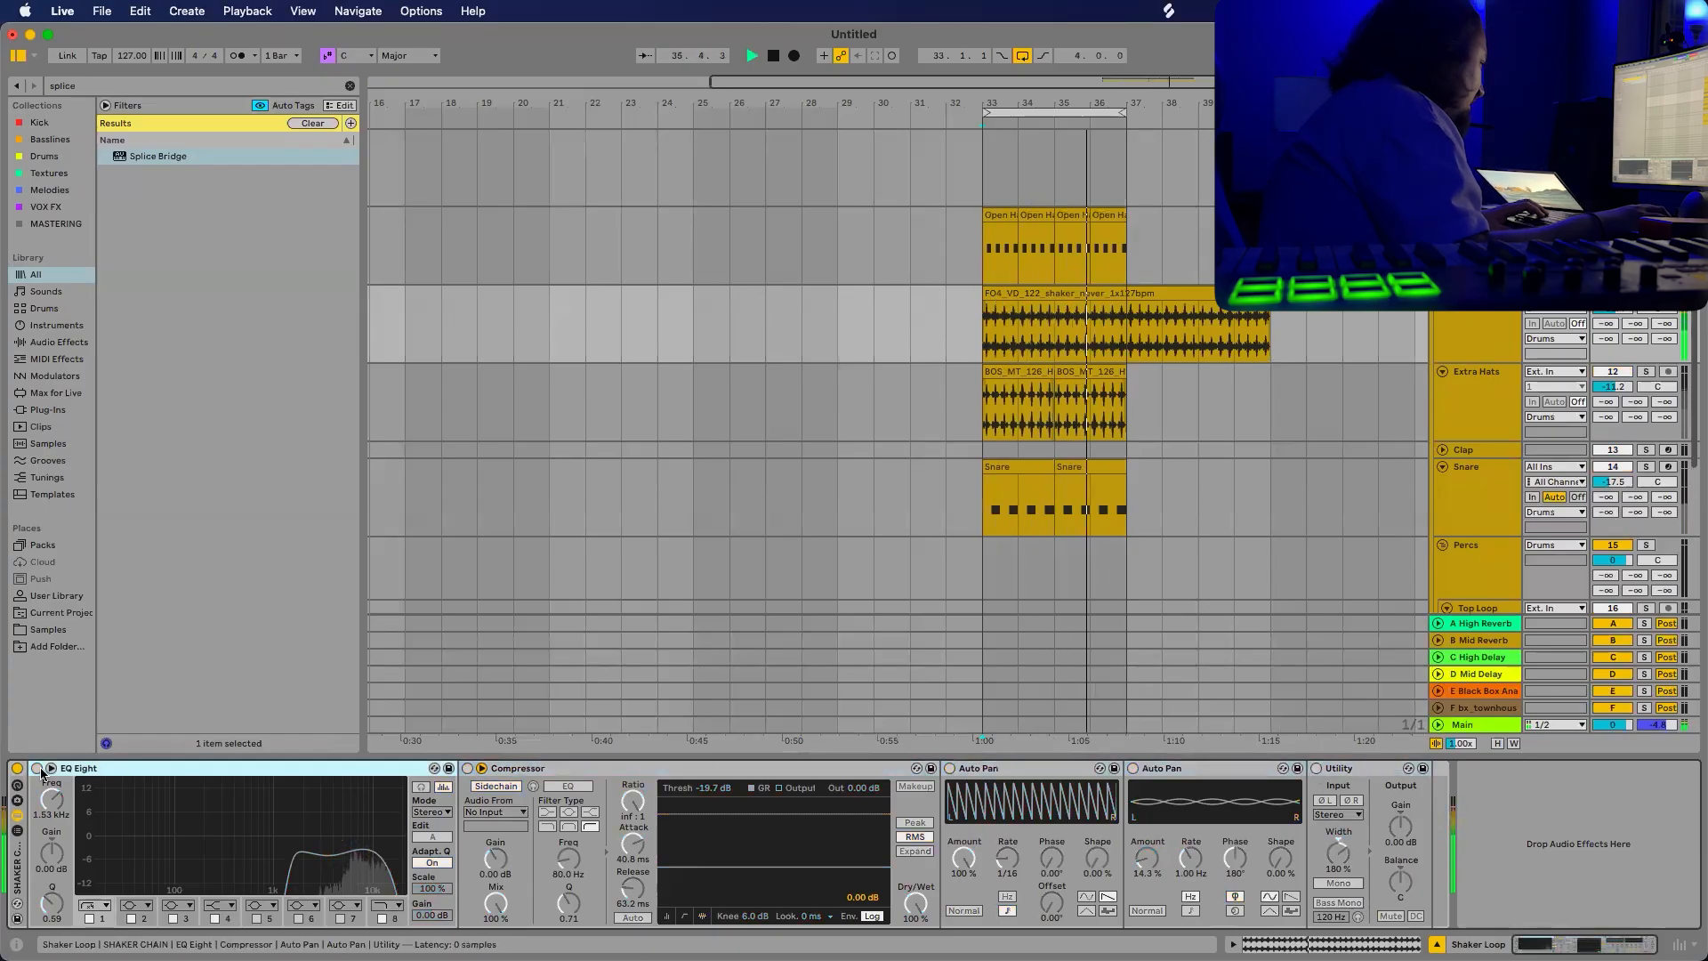
key(0)
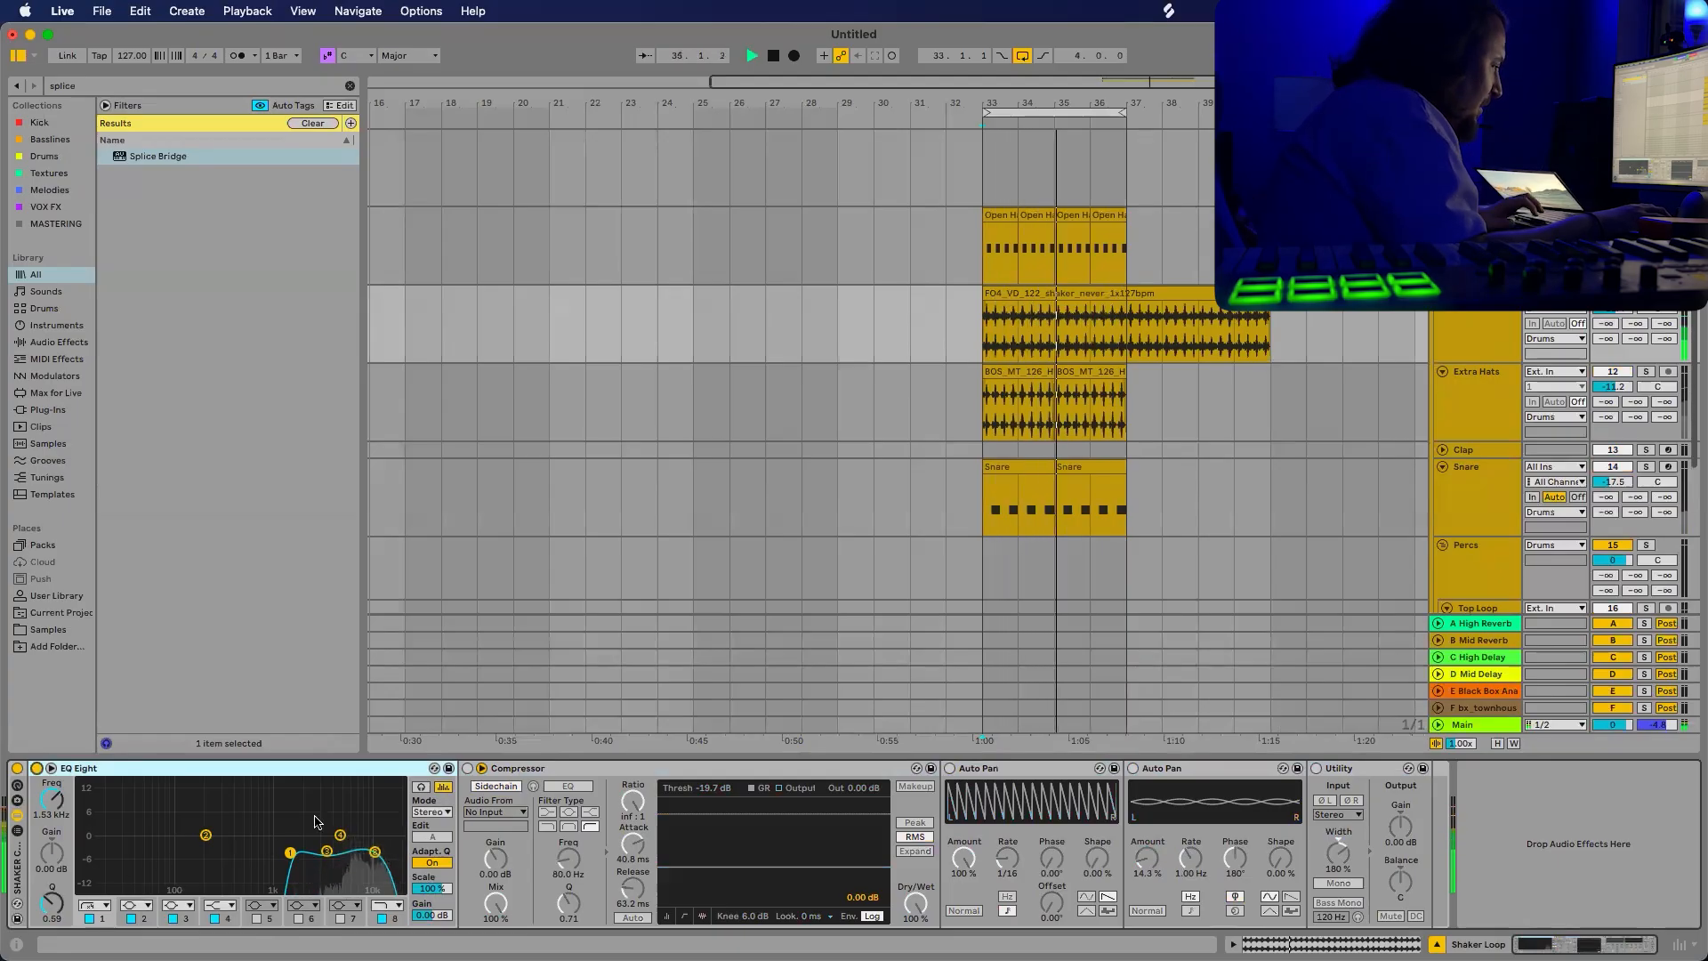
Enable the Shaker Loop Compressor, set its sidechain input to Kick and its threshold to -17.7 dB.
click(467, 769)
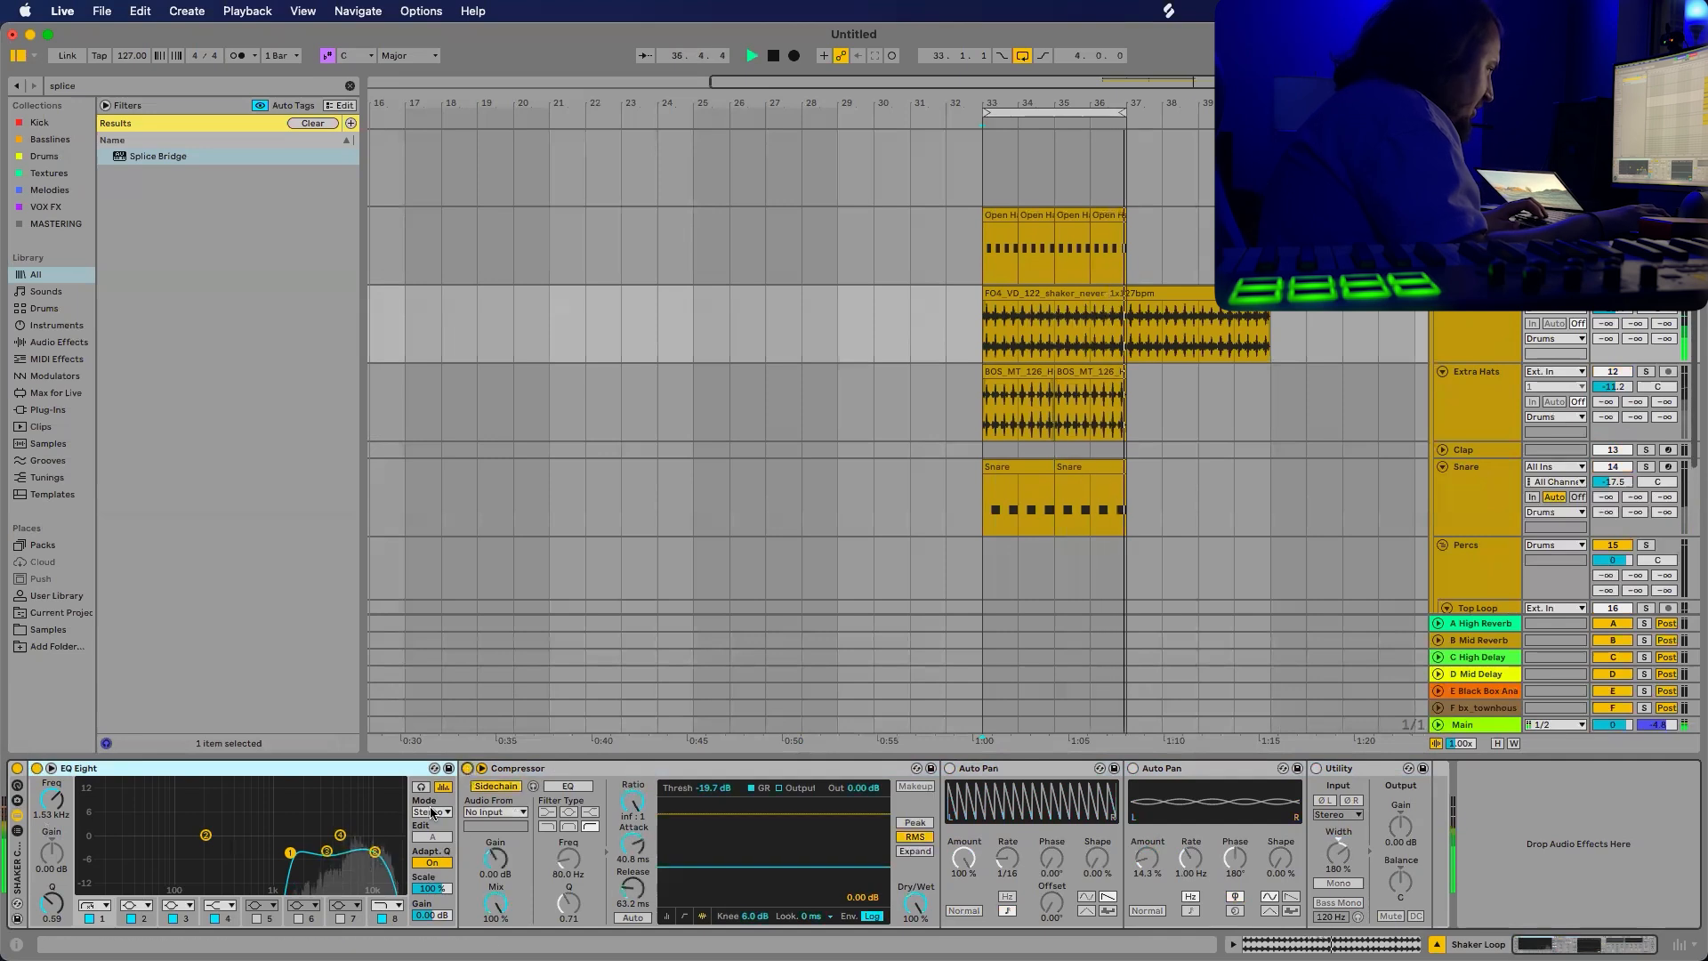
click(494, 812)
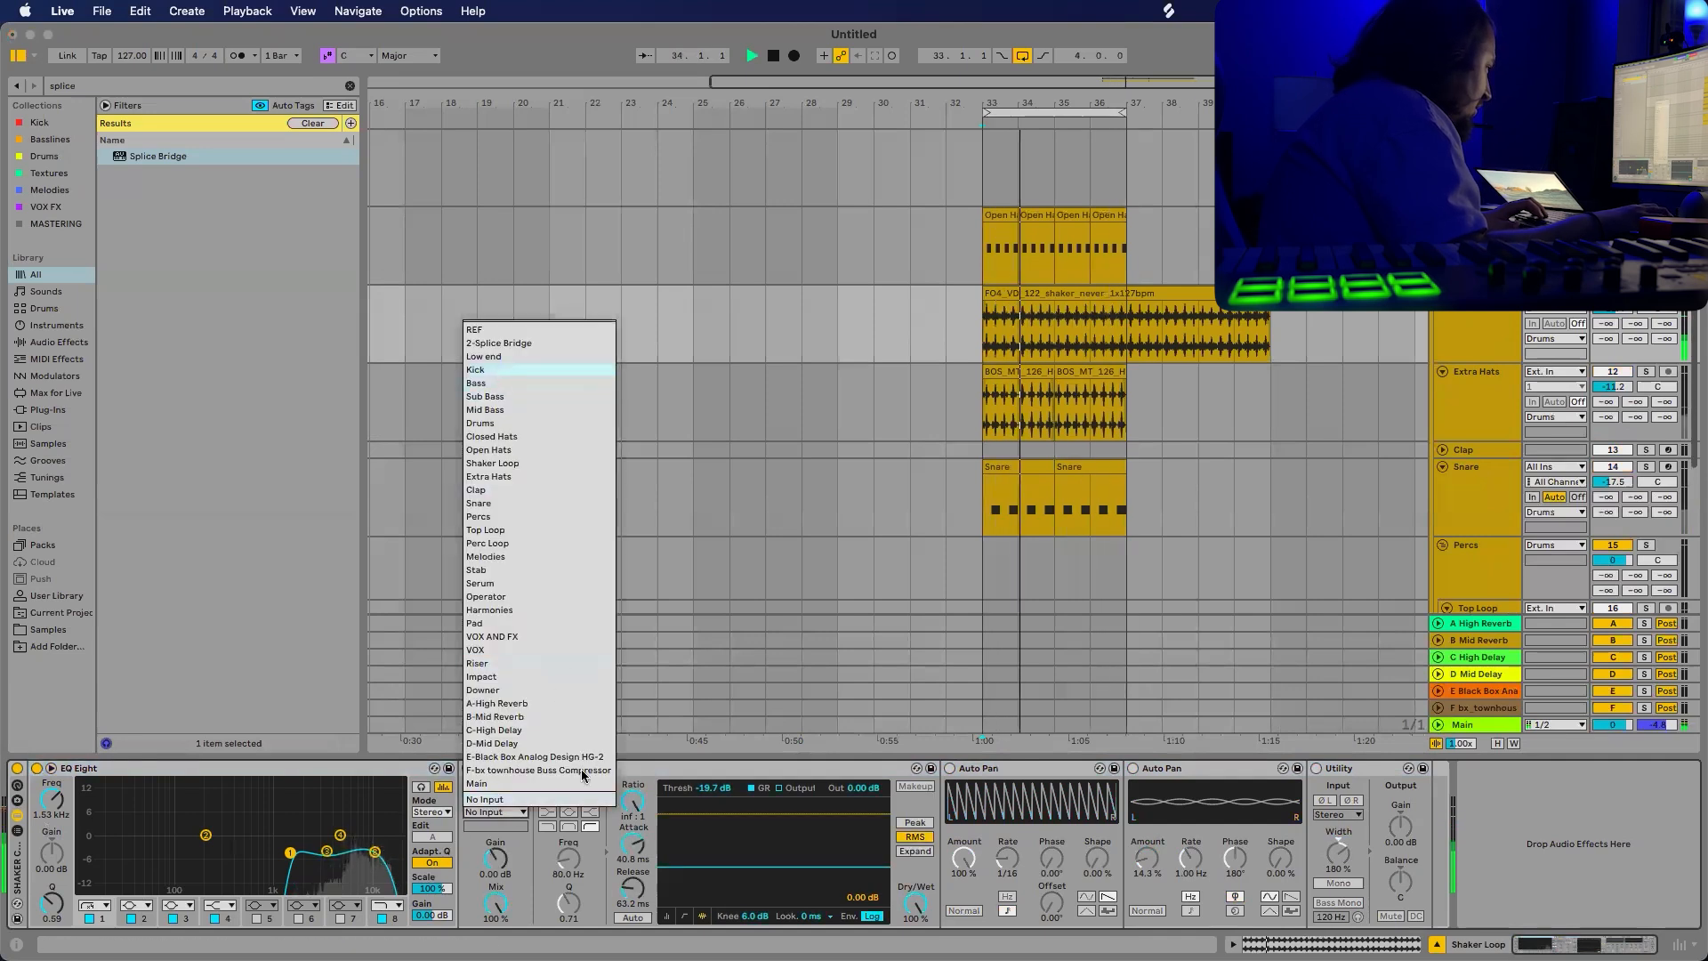
click(499, 372)
mouse_move(757, 867)
mouse_down()
mouse_move(724, 838)
mouse_move(724, 863)
mouse_up()
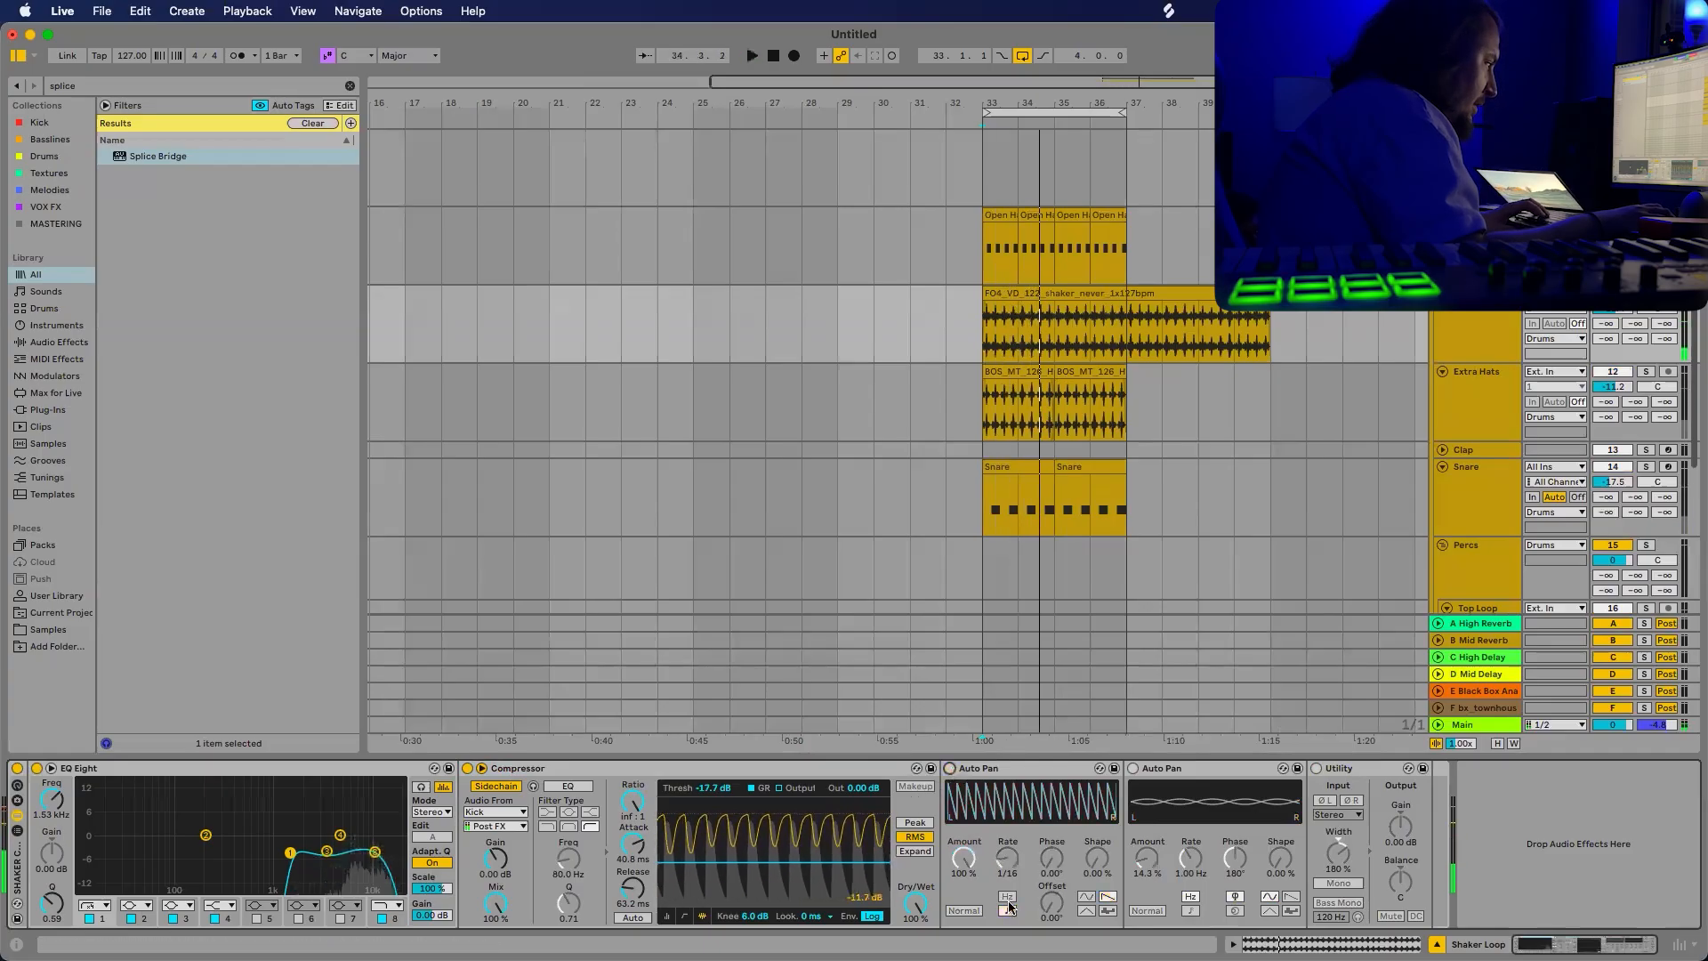
Enable both Auto Pan devices on the Shaker Loop track during playback and switch the second one's rate to tempo sync.
click(950, 769)
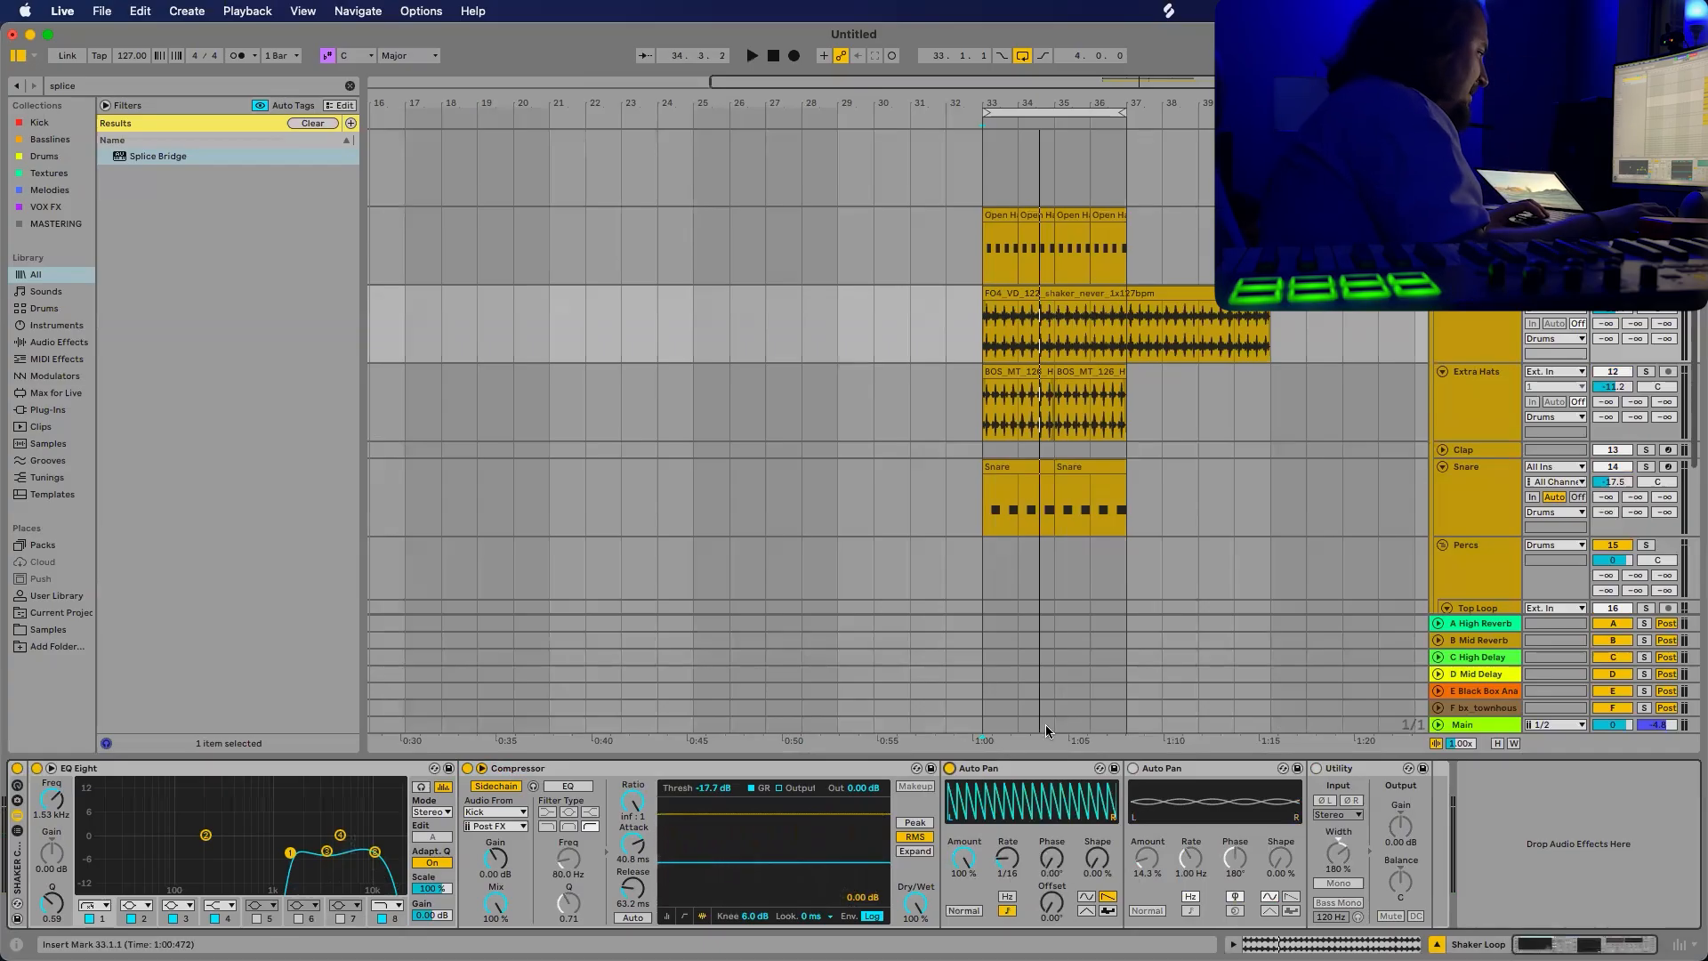
key(space)
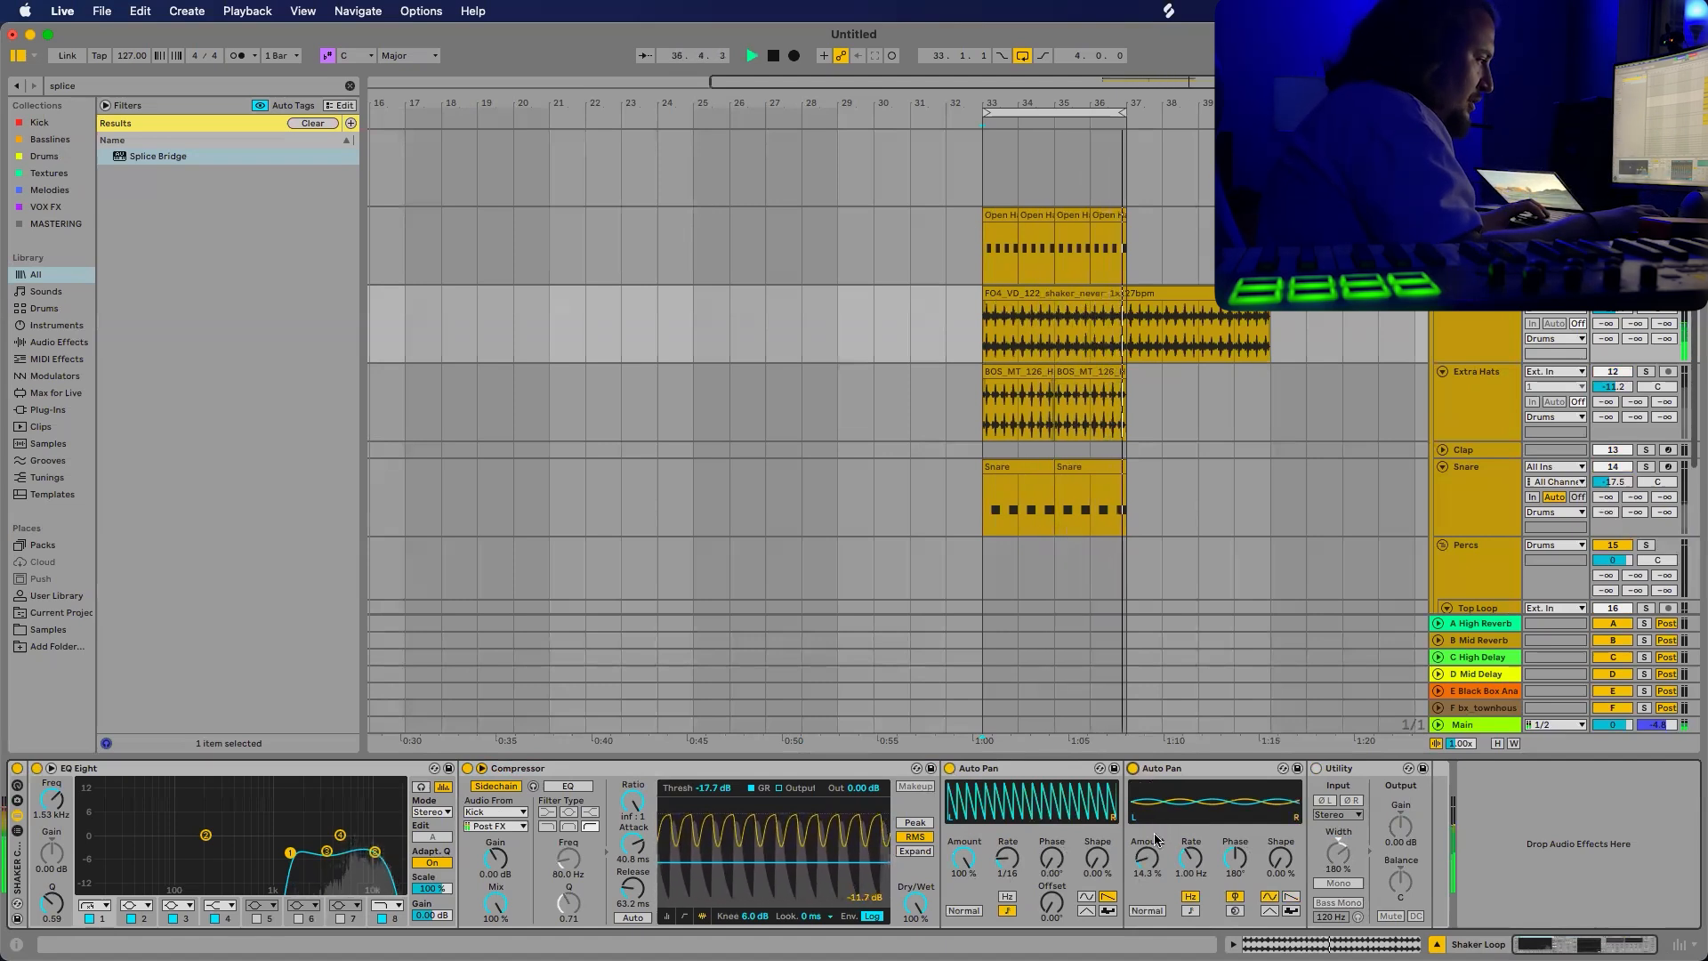
click(1190, 911)
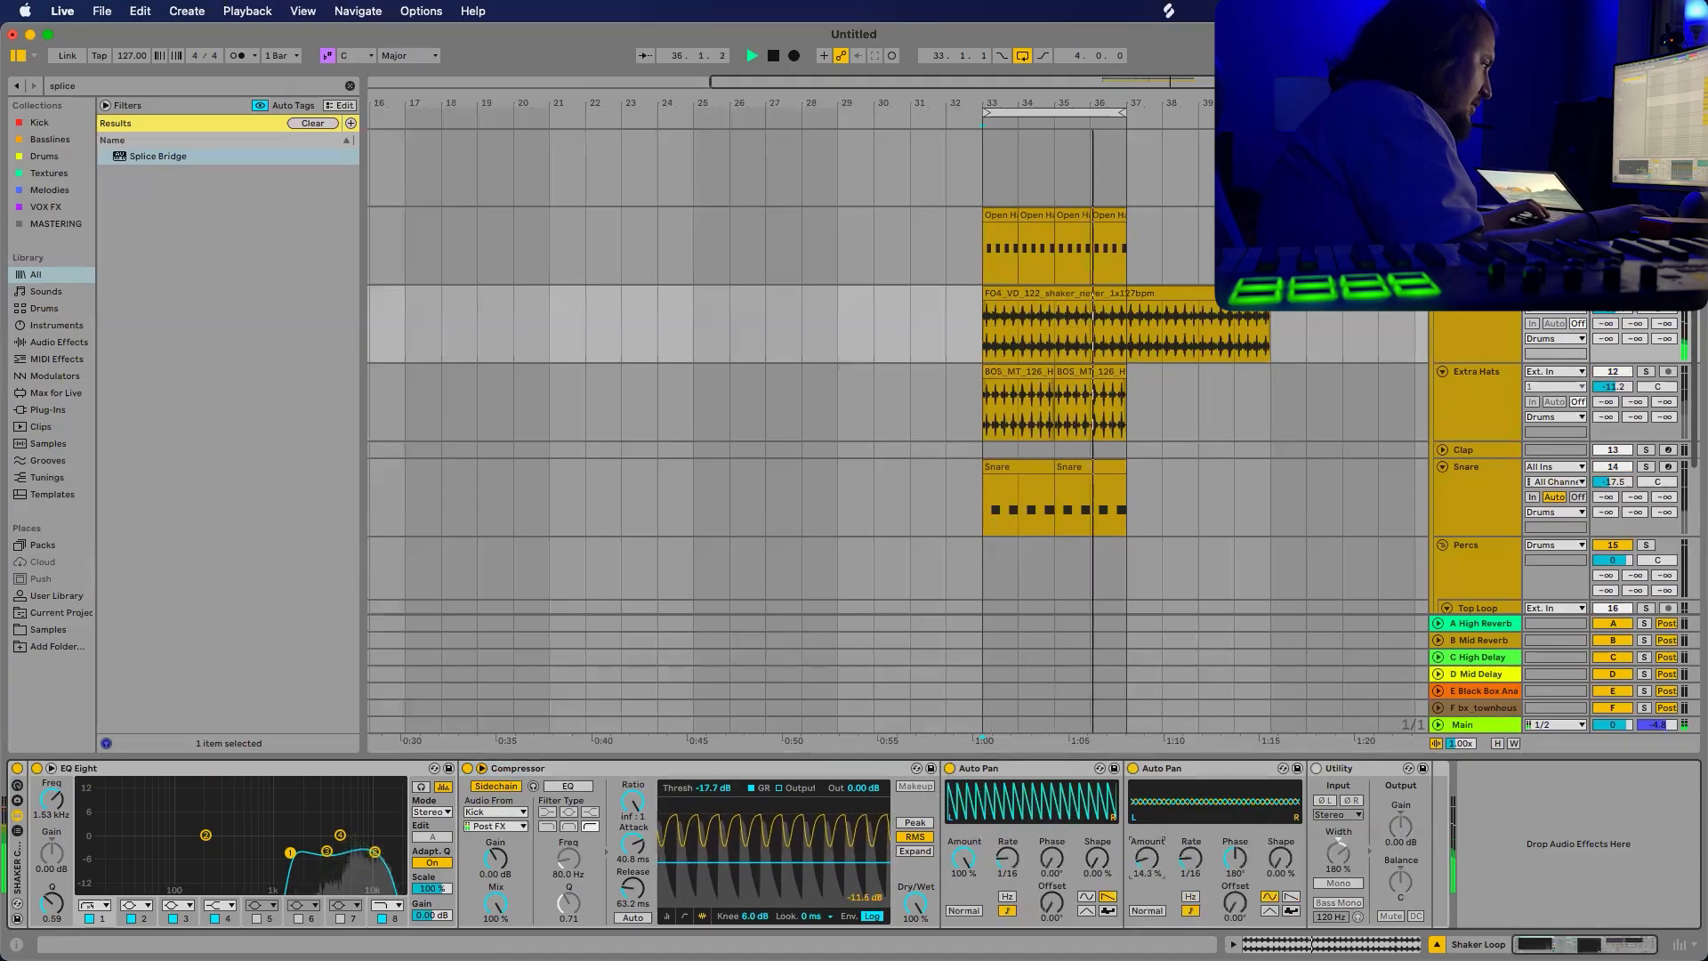
Set the second Auto Pan's rate to 1/24 and amount to 34.1%, enable Utility, and lower the Shaker Loop track's volume.
drag(1147, 862, 1147, 827)
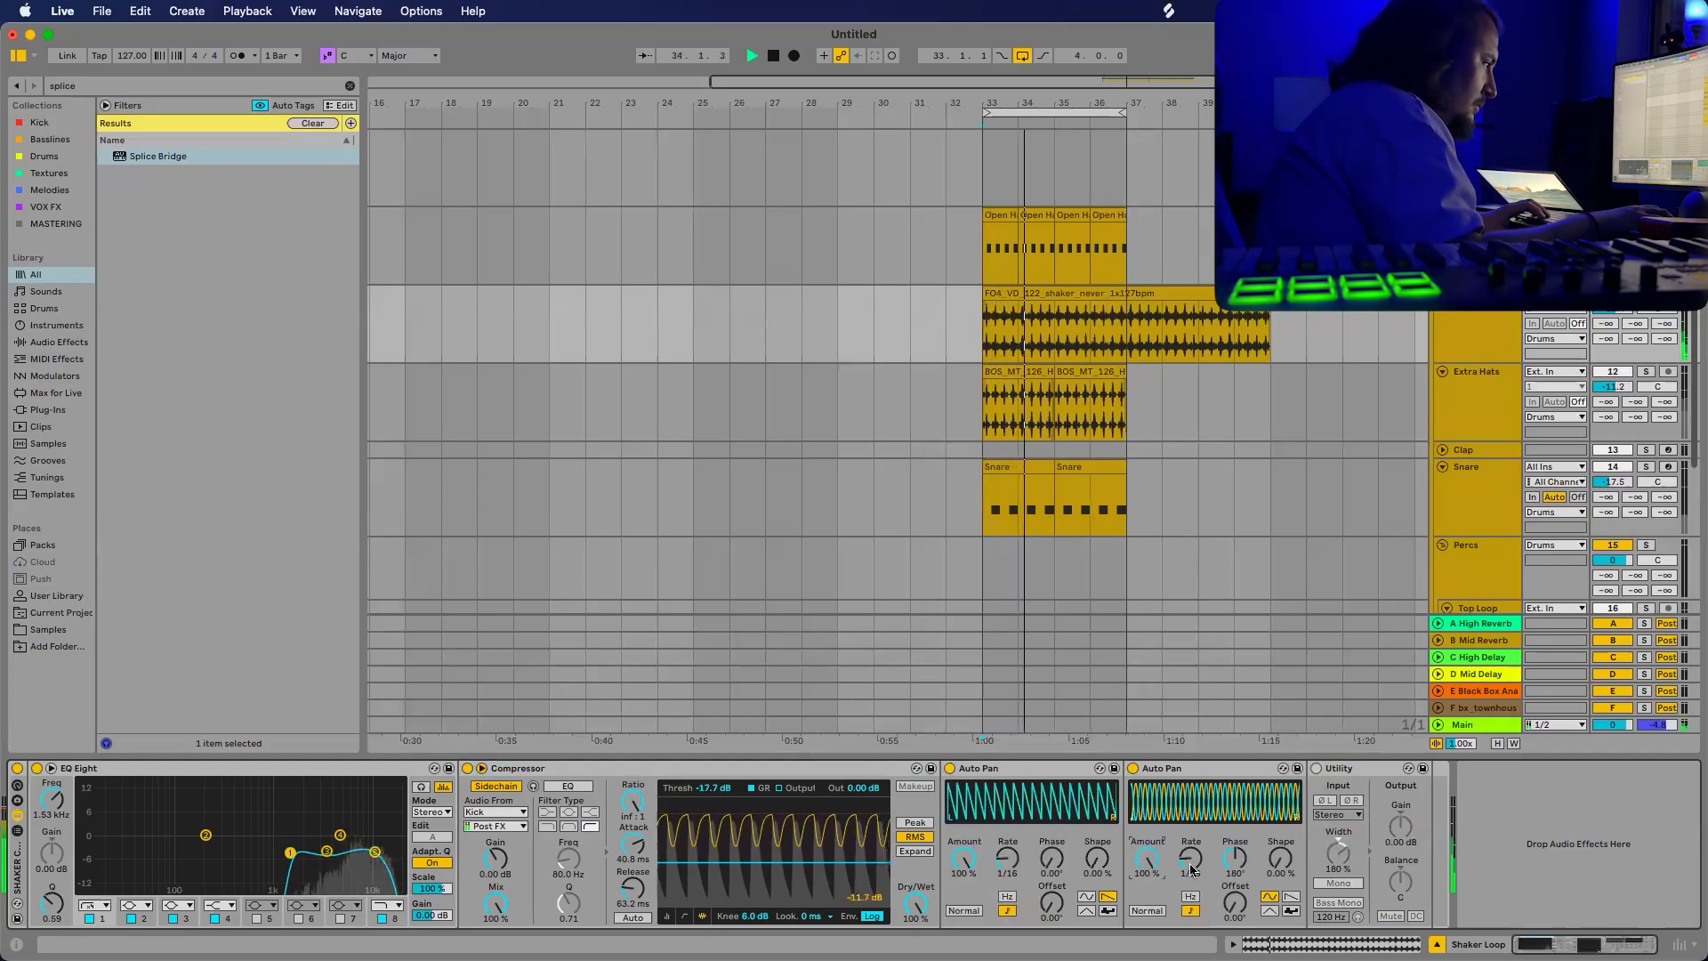
drag(1146, 859, 1146, 943)
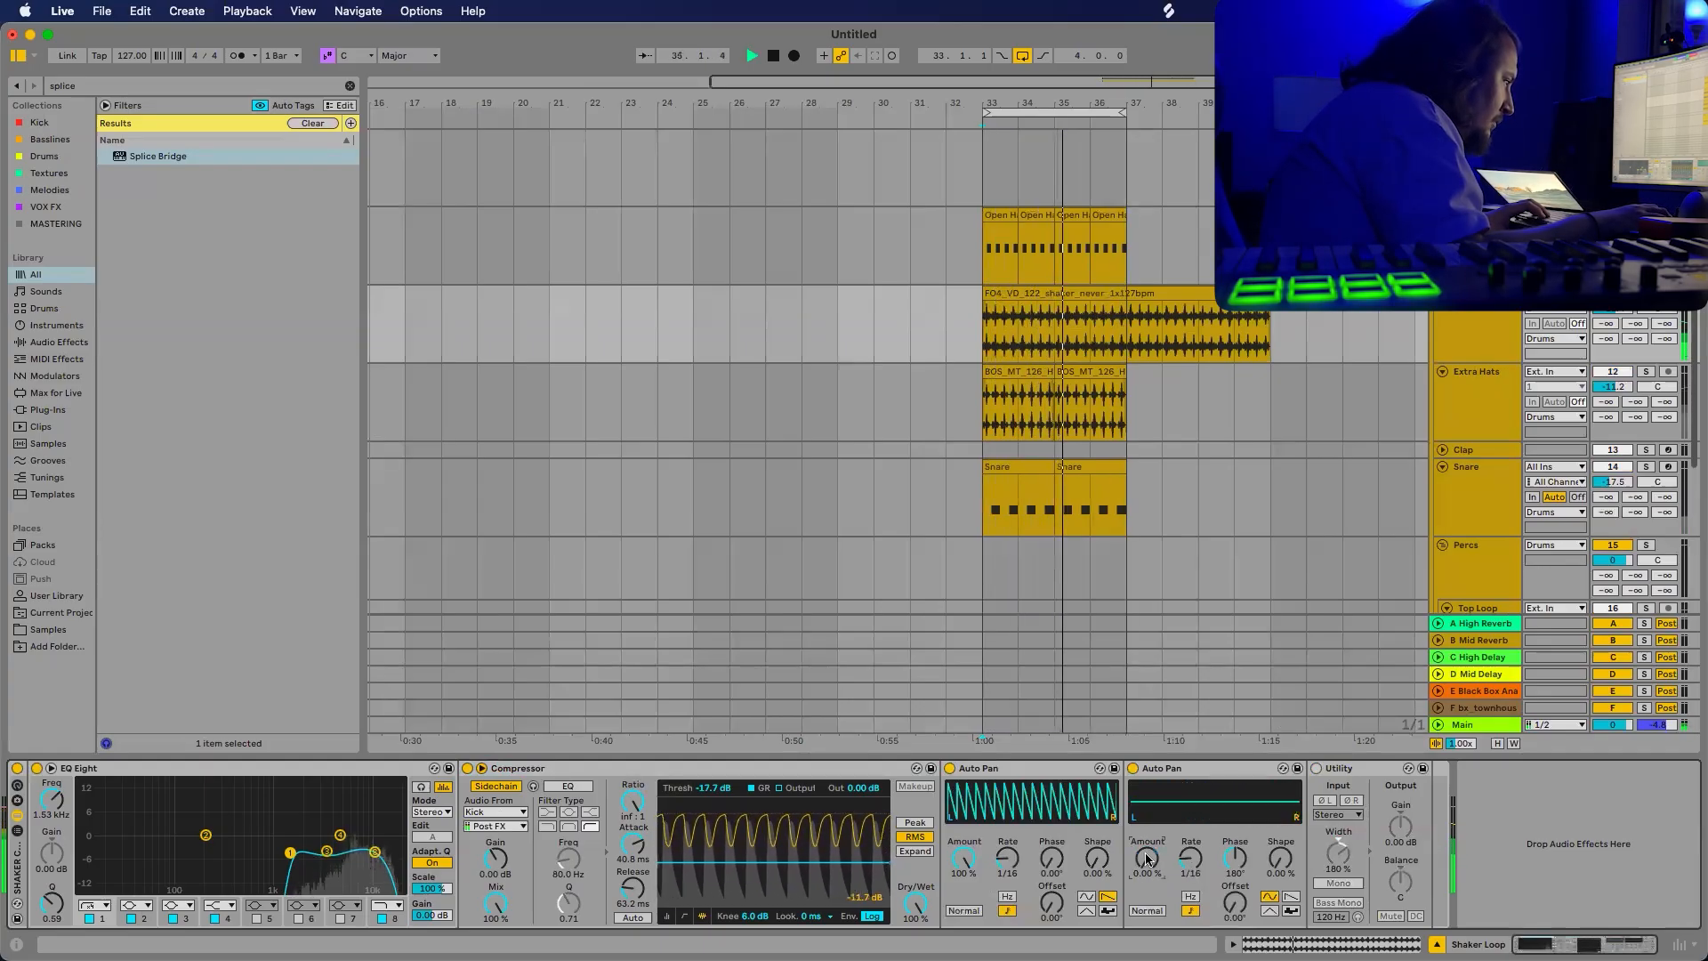
drag(1146, 858, 1146, 769)
drag(1192, 869, 1192, 855)
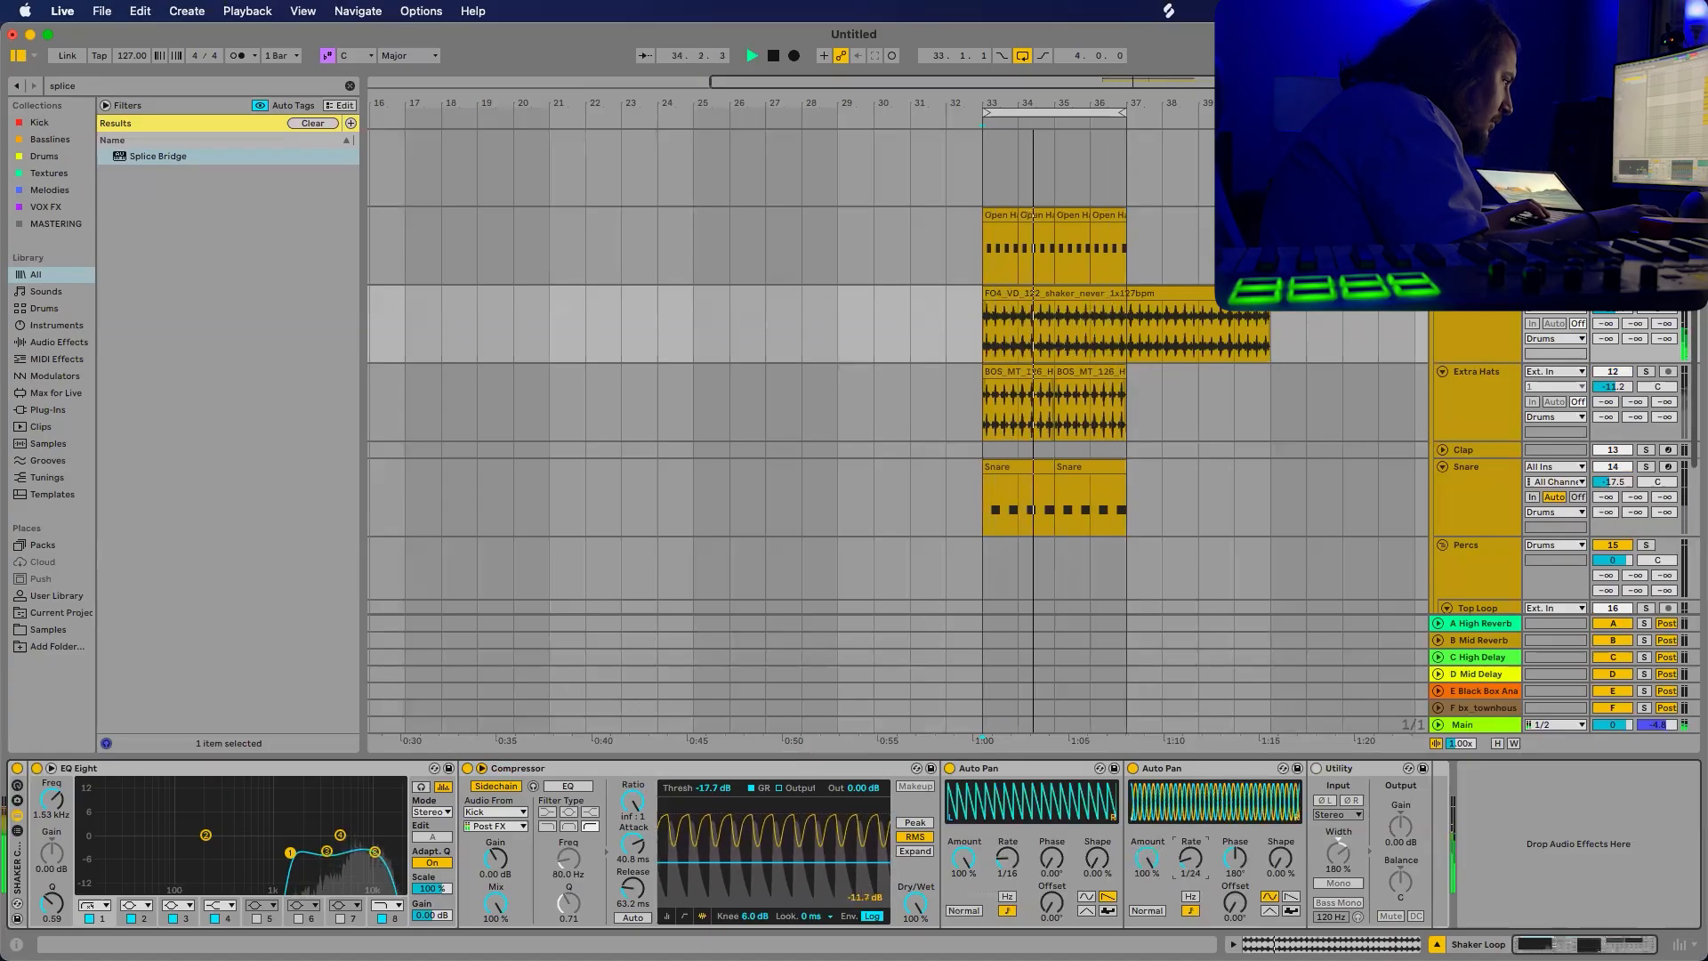
drag(1191, 858, 1190, 861)
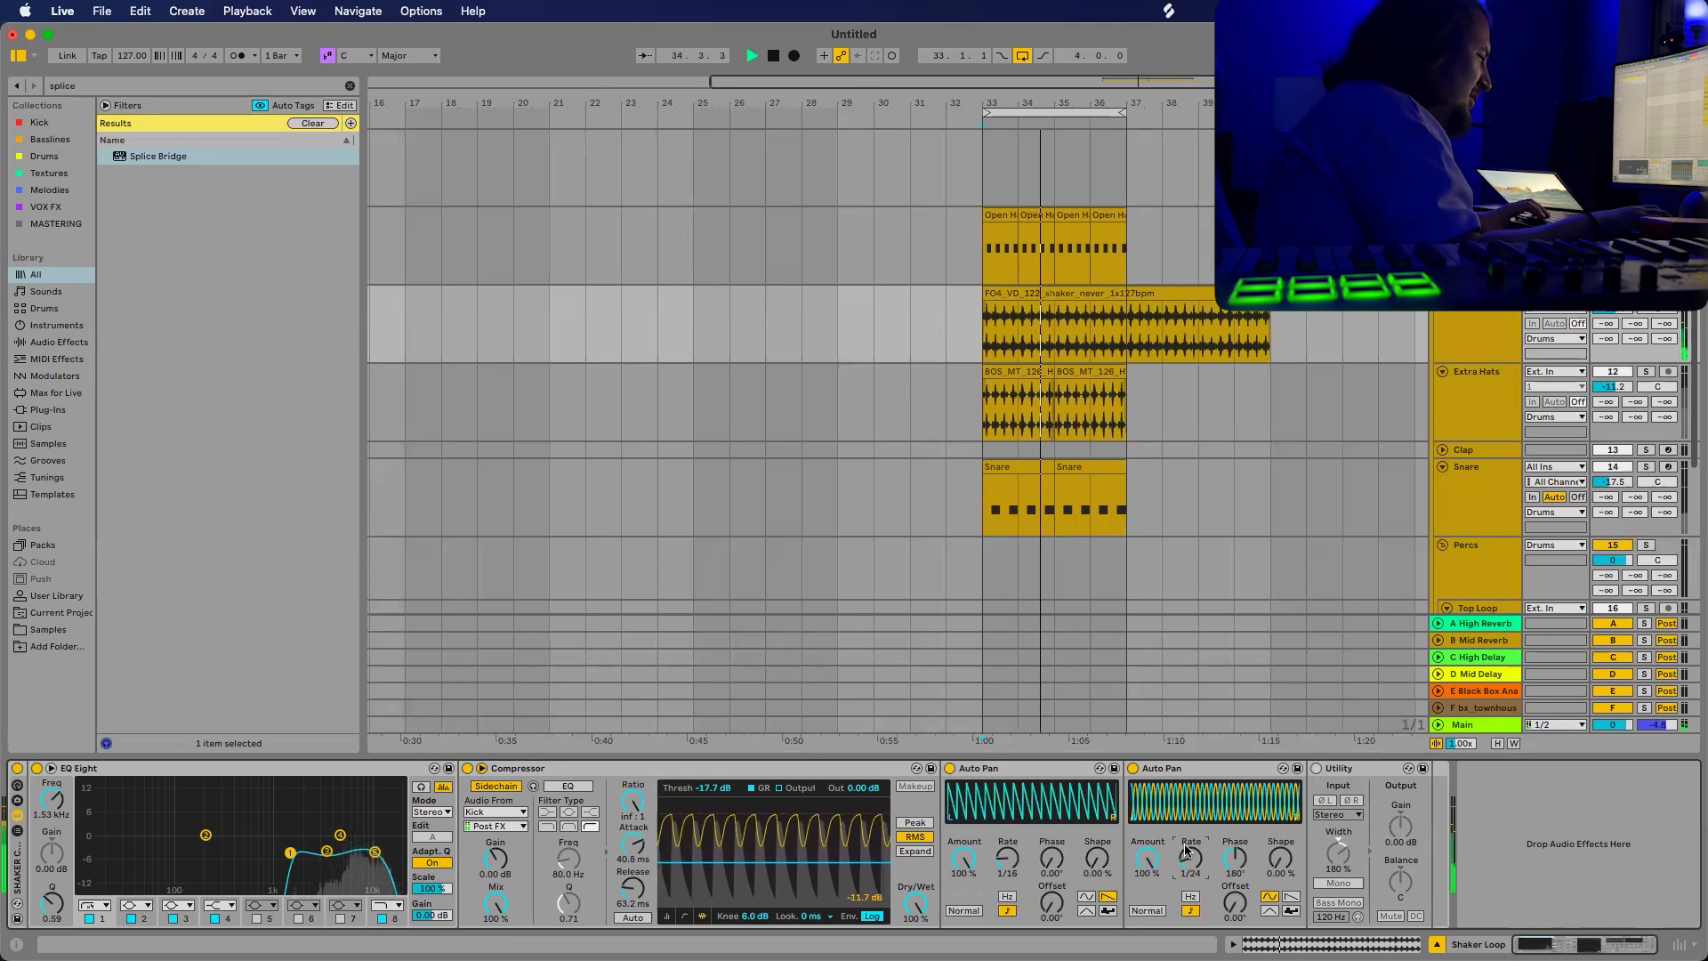
drag(1147, 859, 1147, 897)
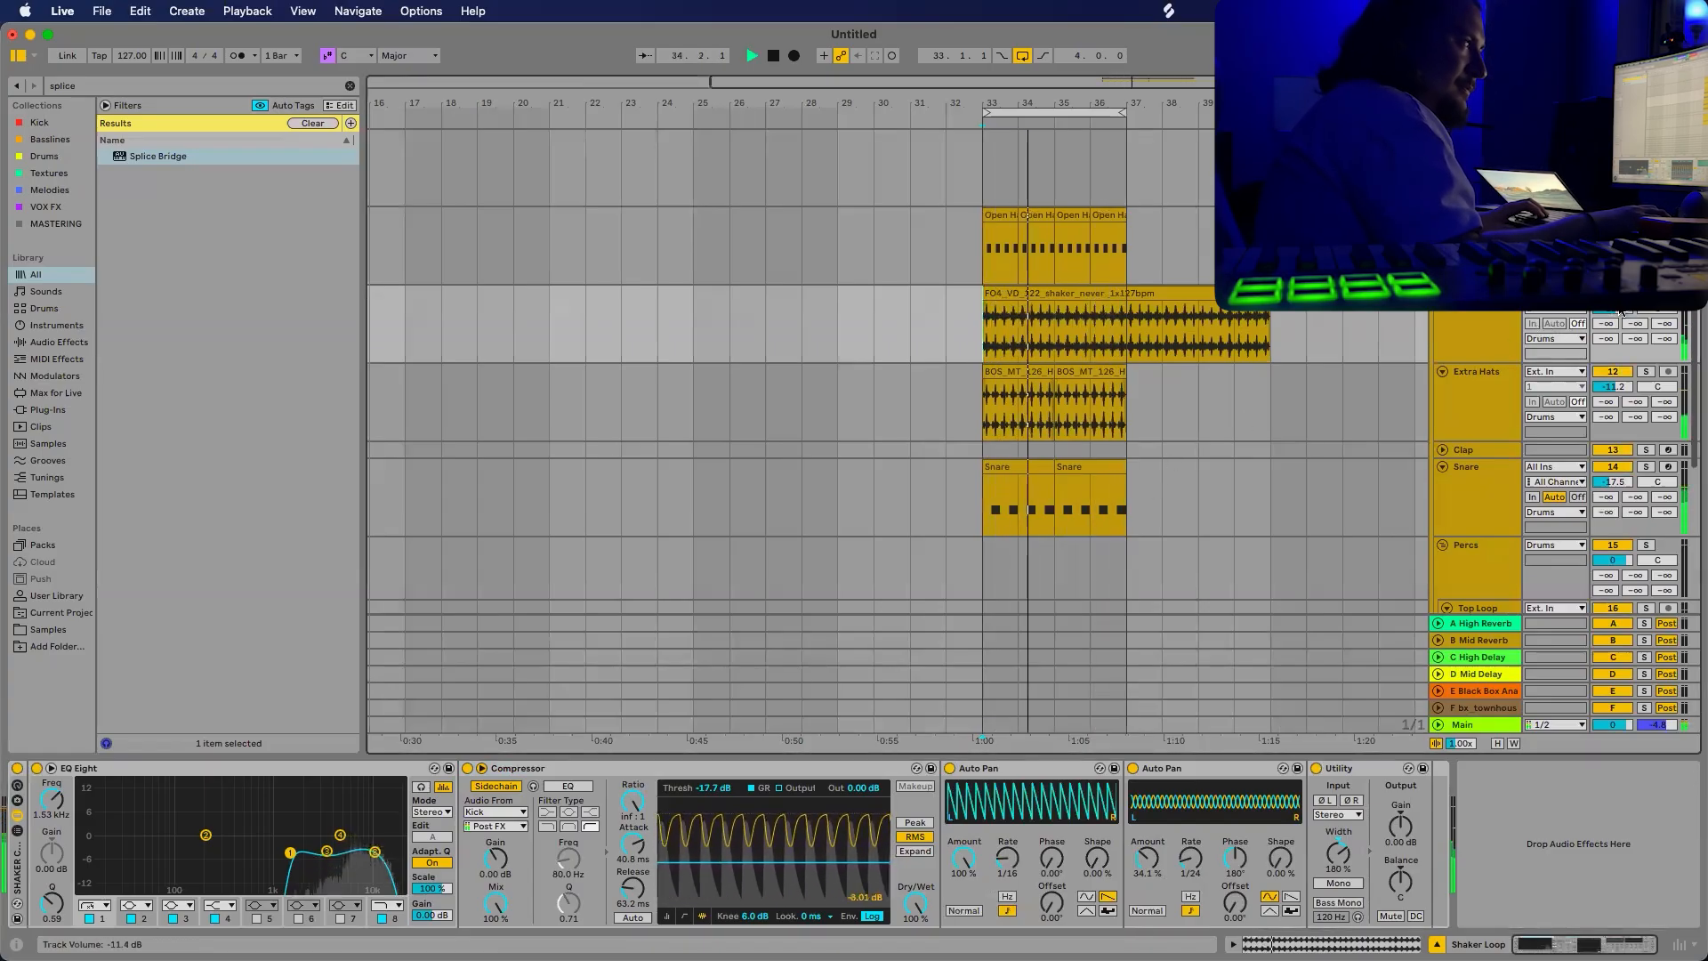
drag(1629, 313, 1610, 311)
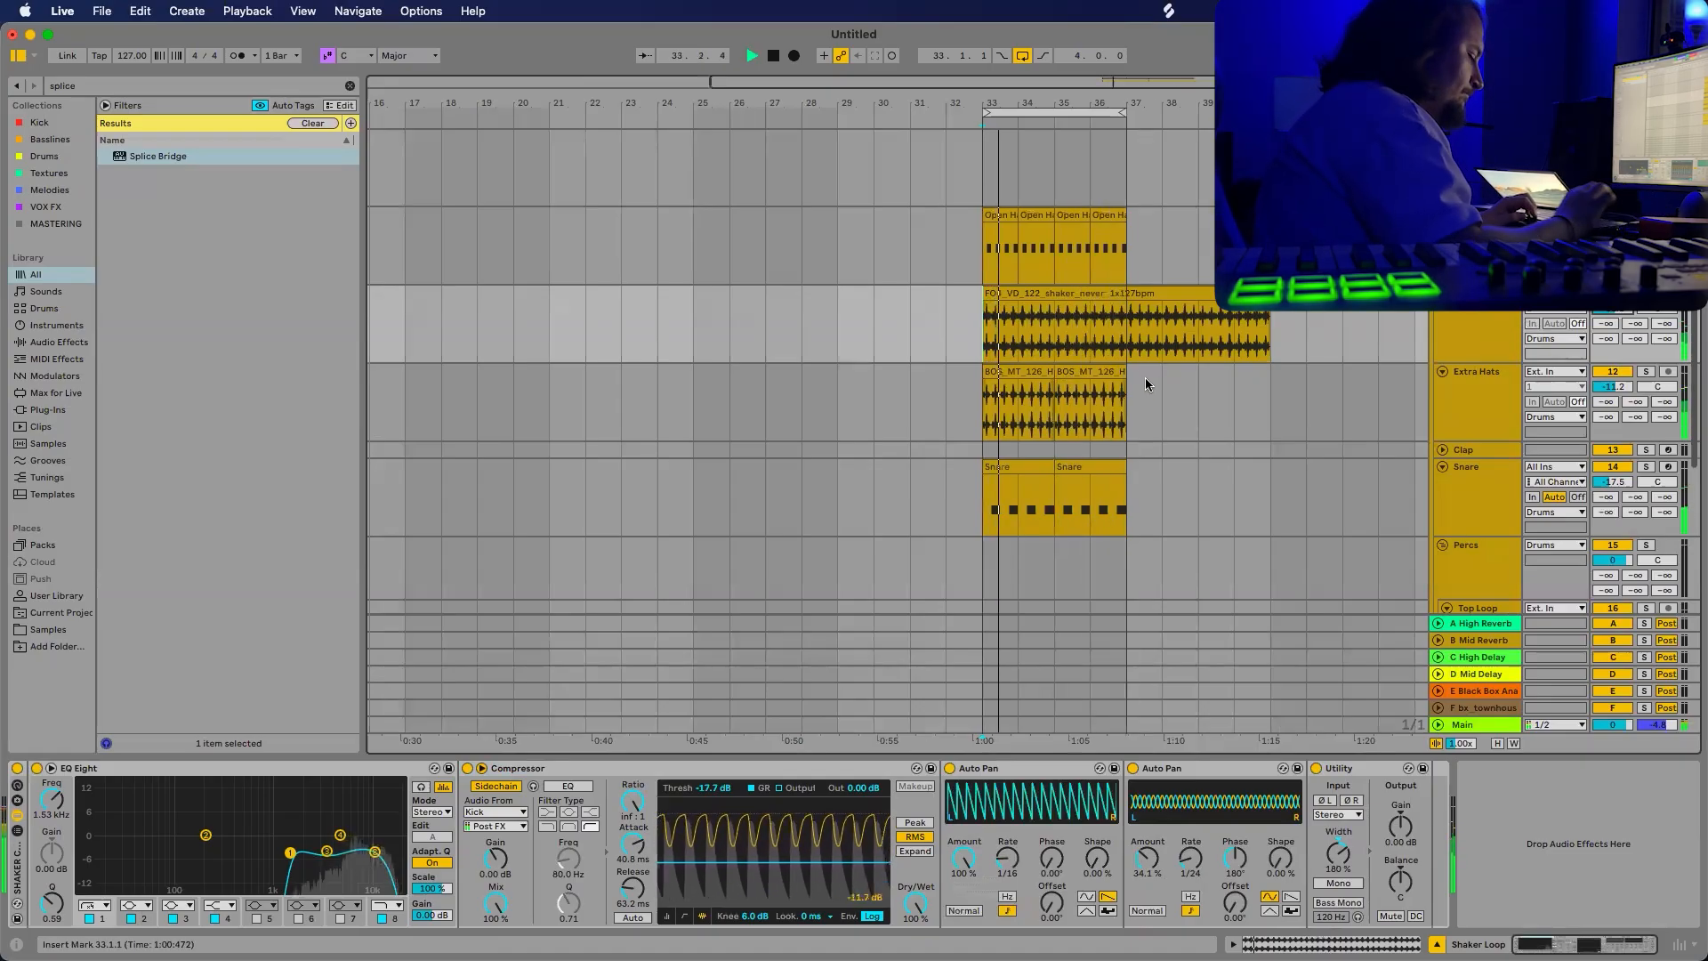
Hide the device view, stop playback and unfold the Serum track in the Melodies group.
key(super+alt+l)
scroll(1145, 377, down, 5)
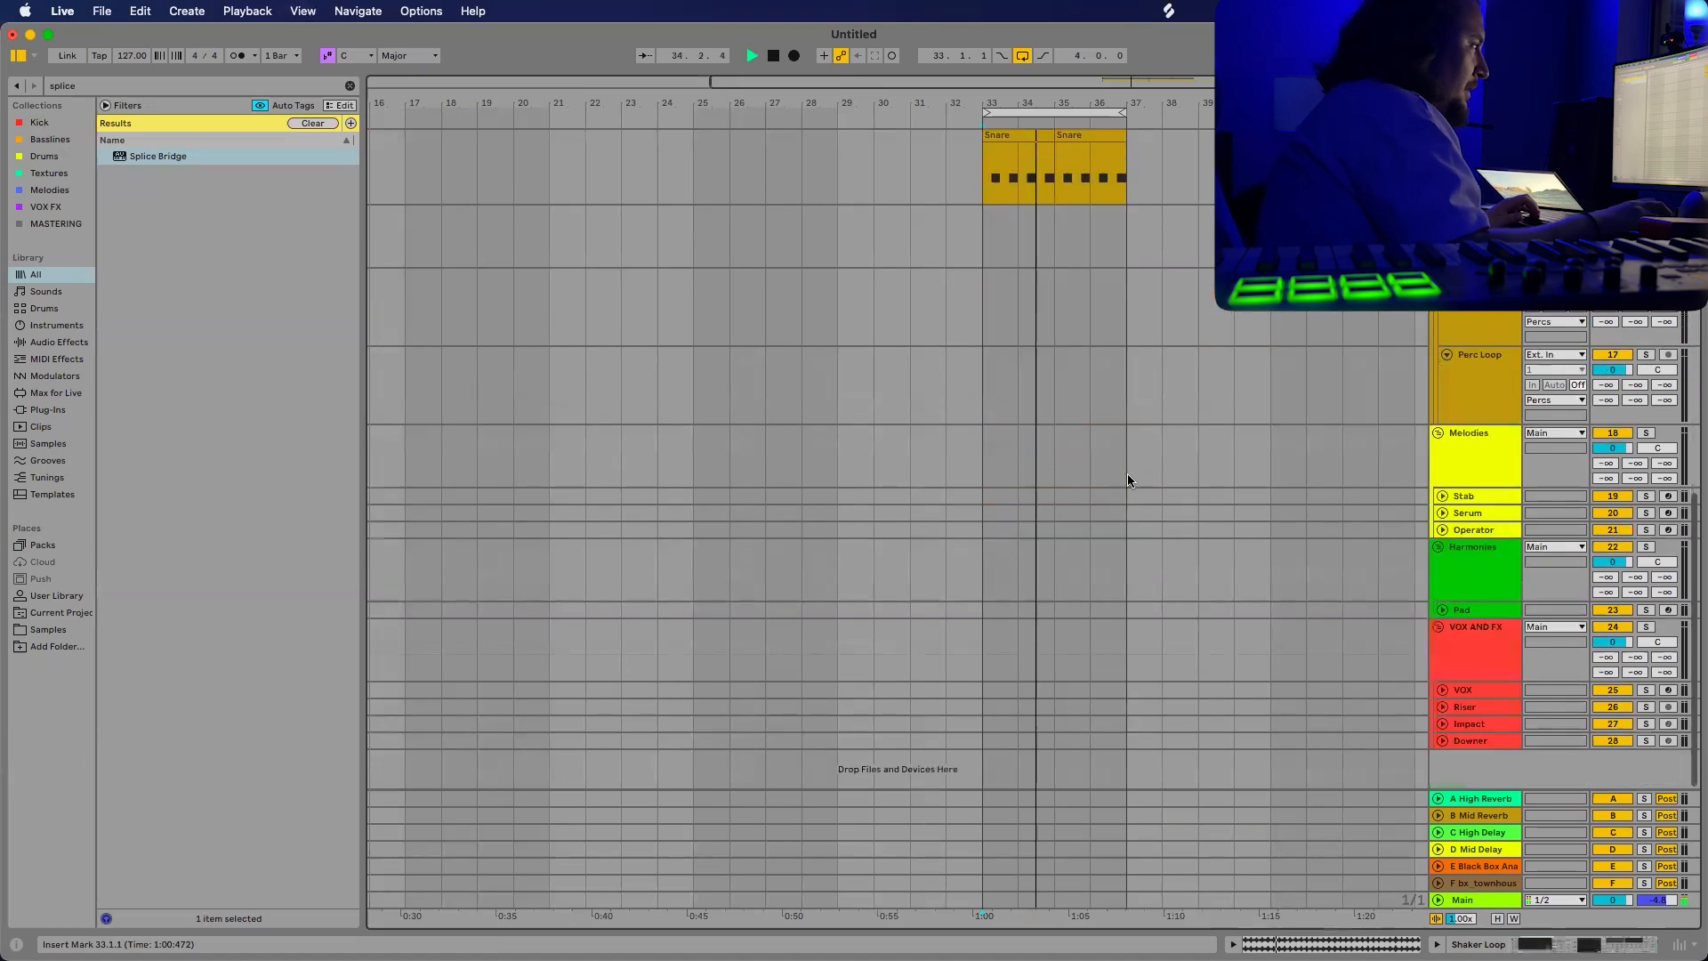
click(1481, 469)
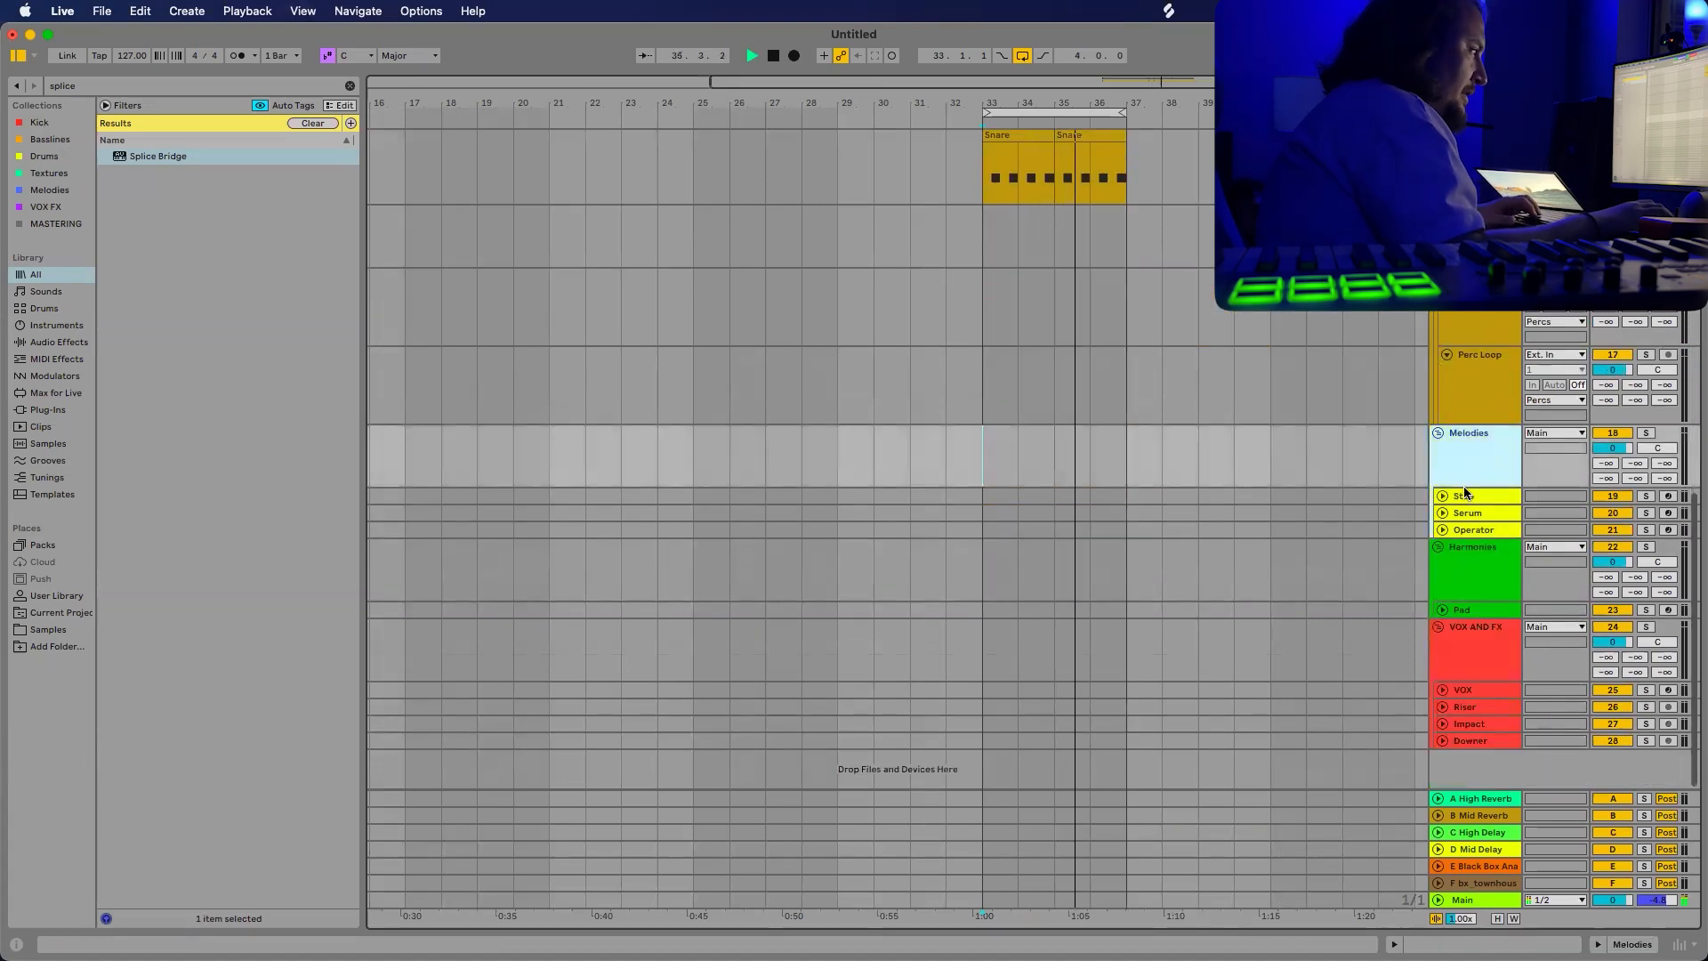
click(1468, 516)
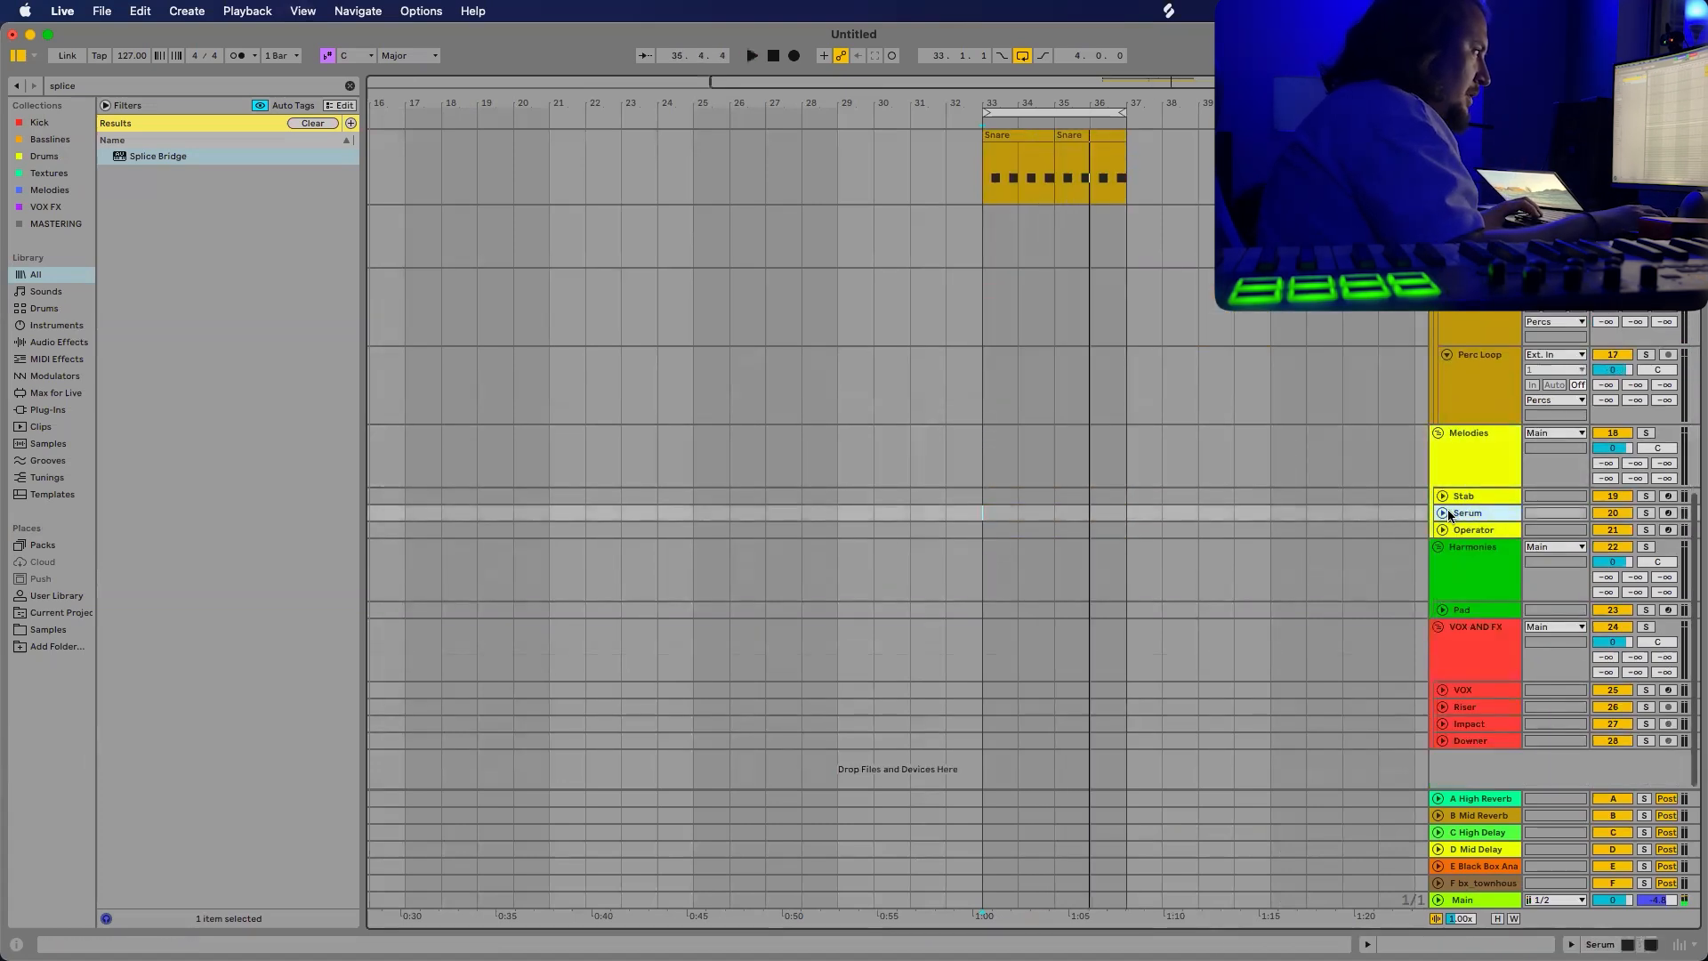
click(1443, 514)
click(1444, 513)
click(1443, 513)
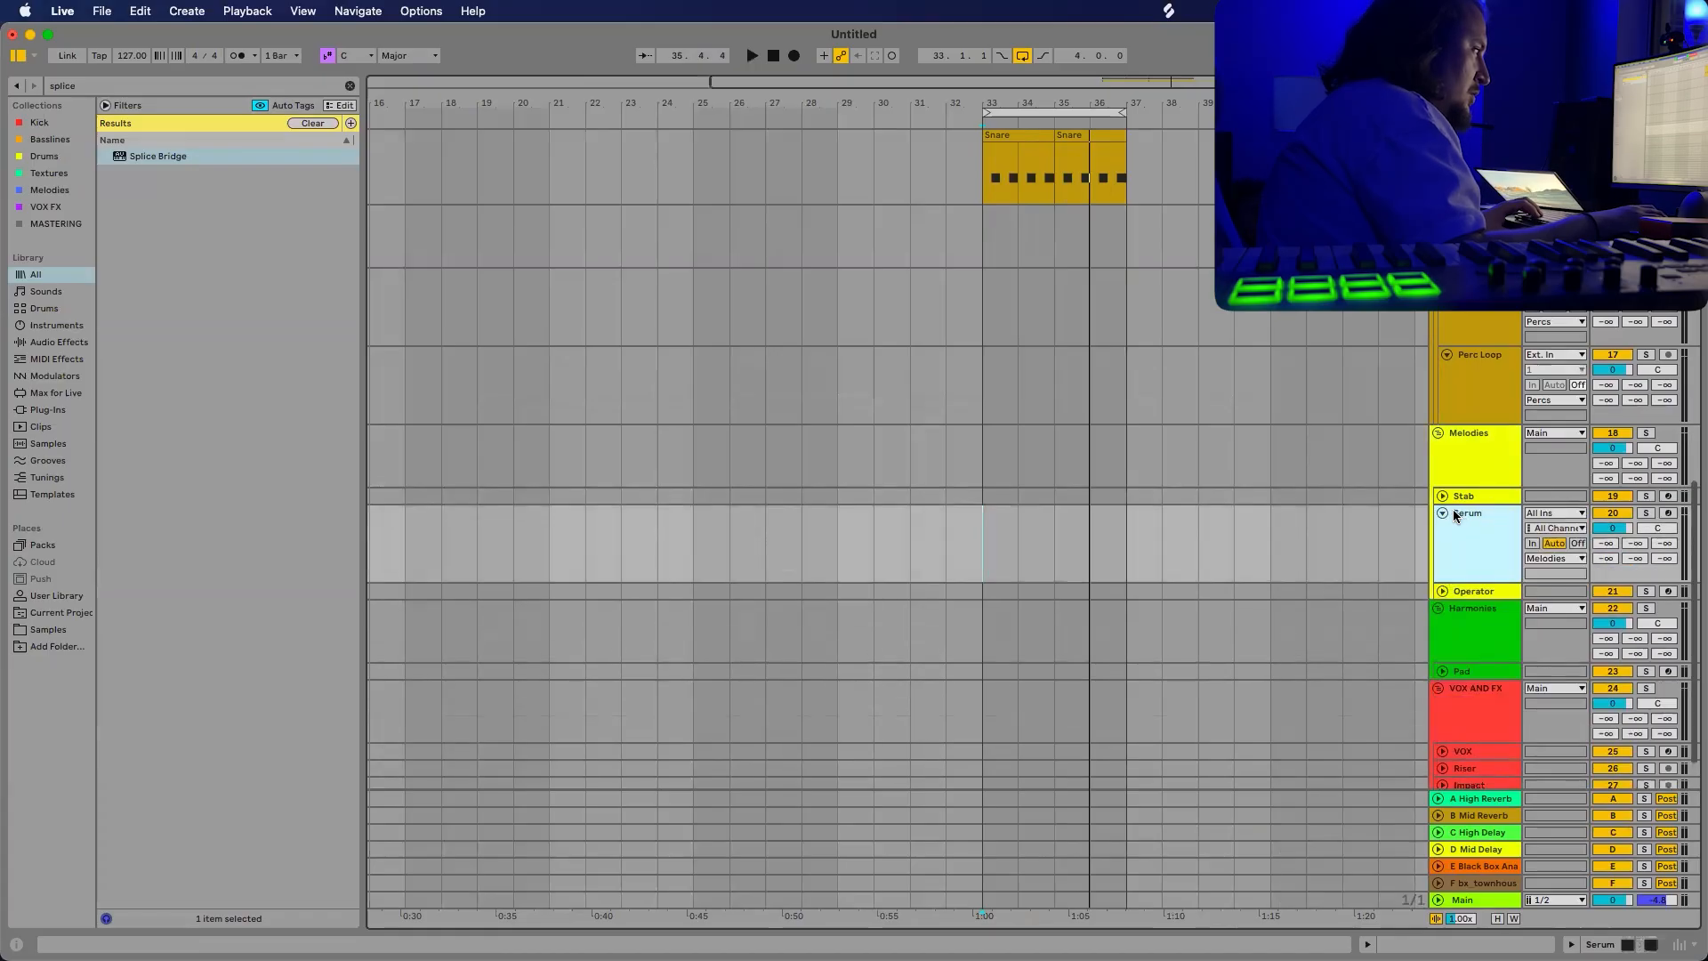
scroll(1305, 525, down, 2)
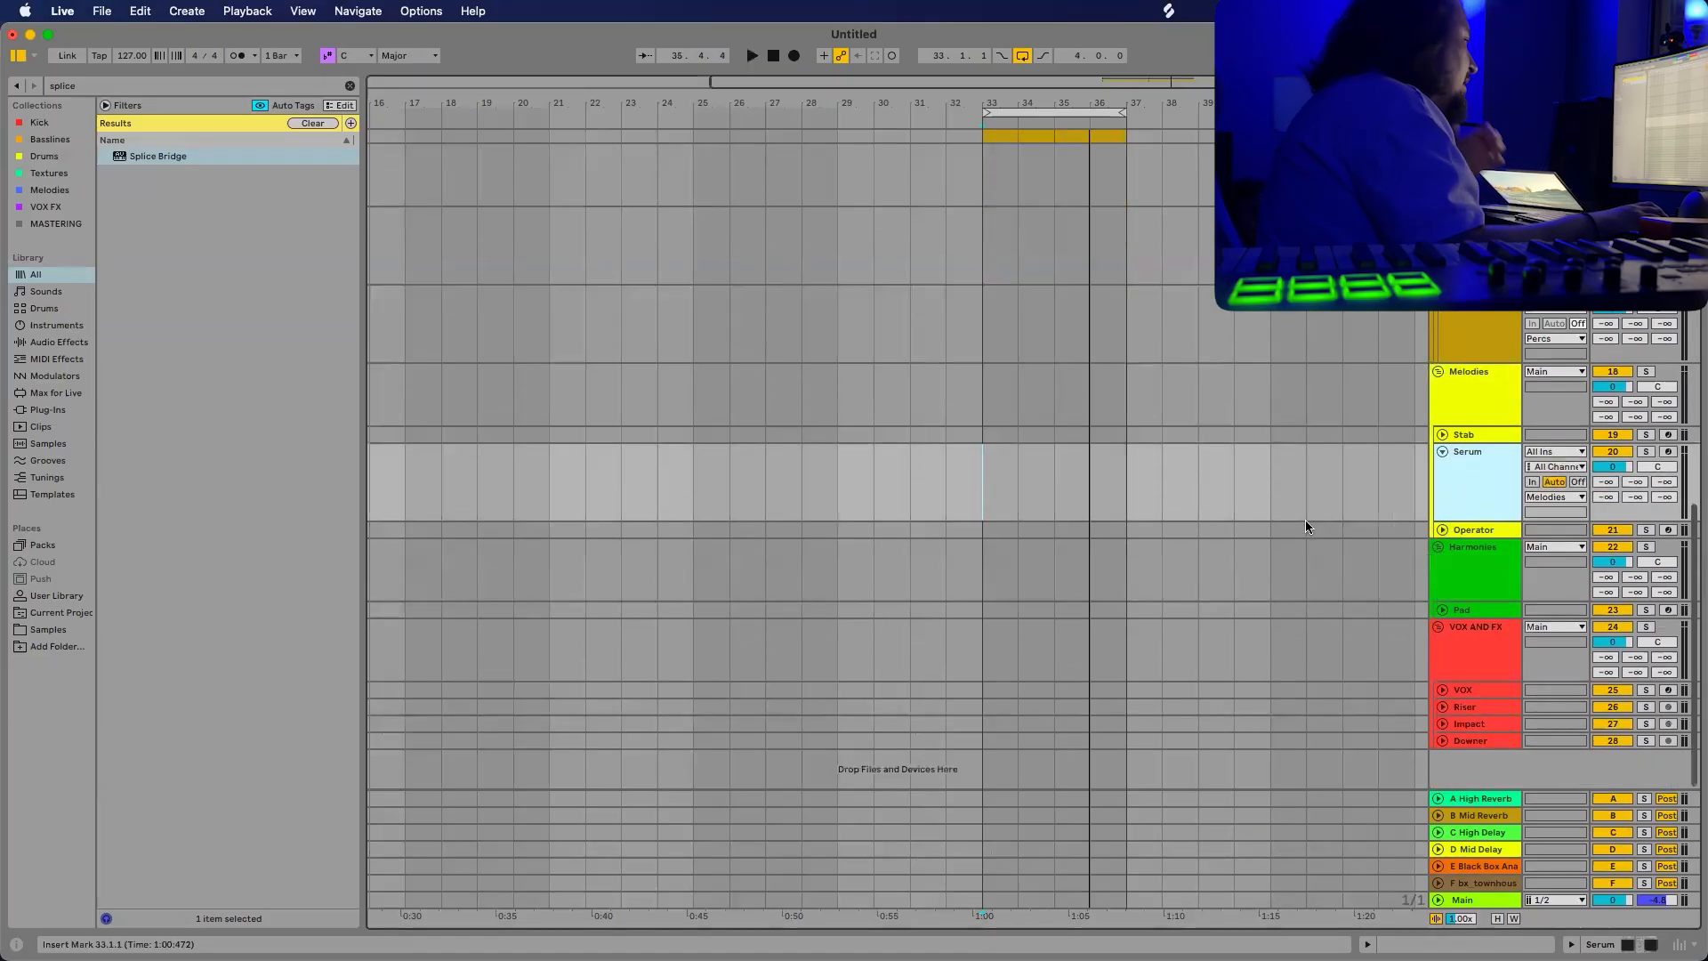
click(1442, 453)
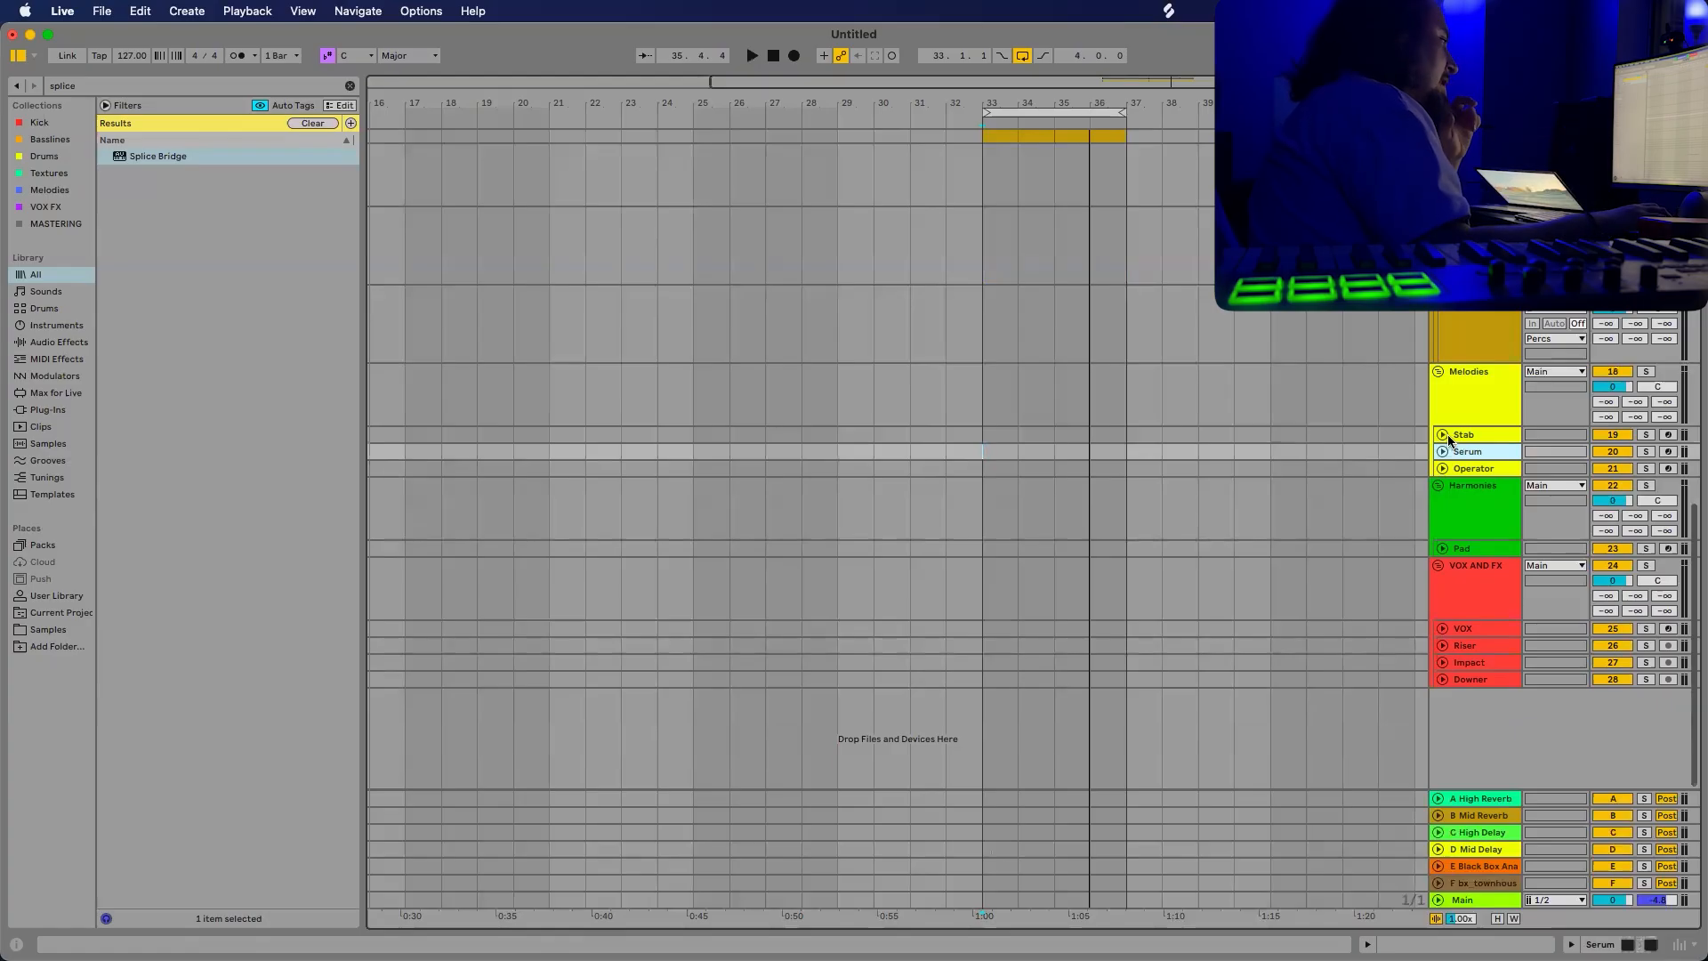
click(1443, 451)
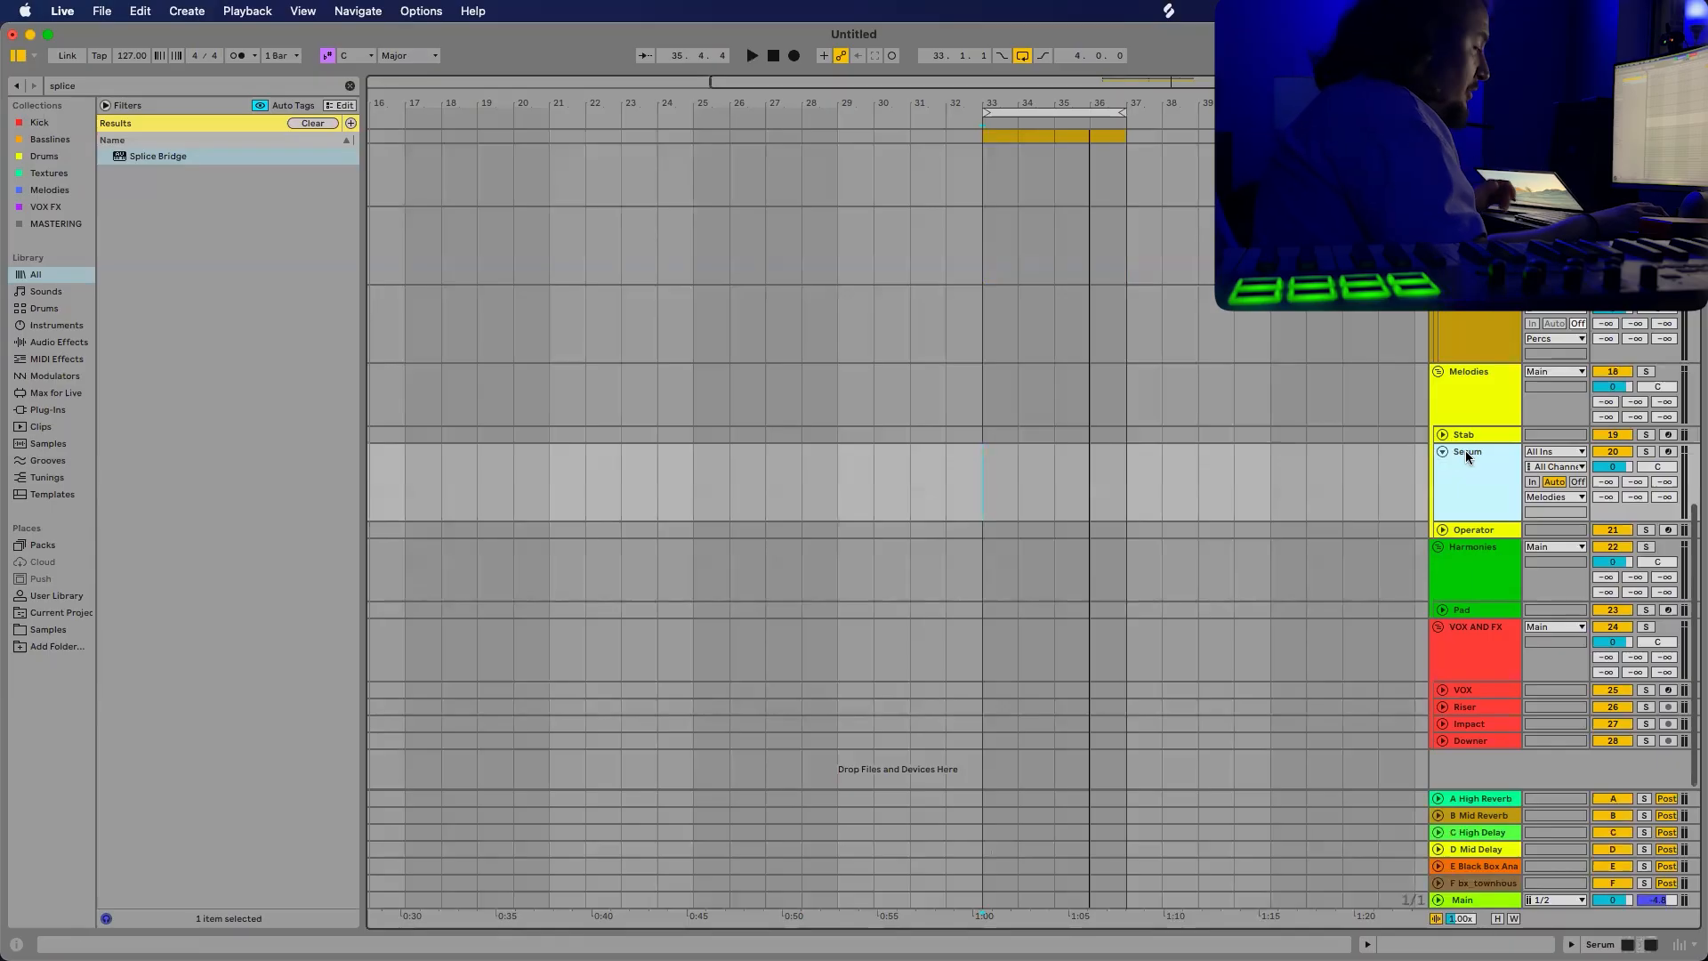
Insert a new audio track directly below the Serum track in the Melodies group.
click(1474, 422)
click(1474, 469)
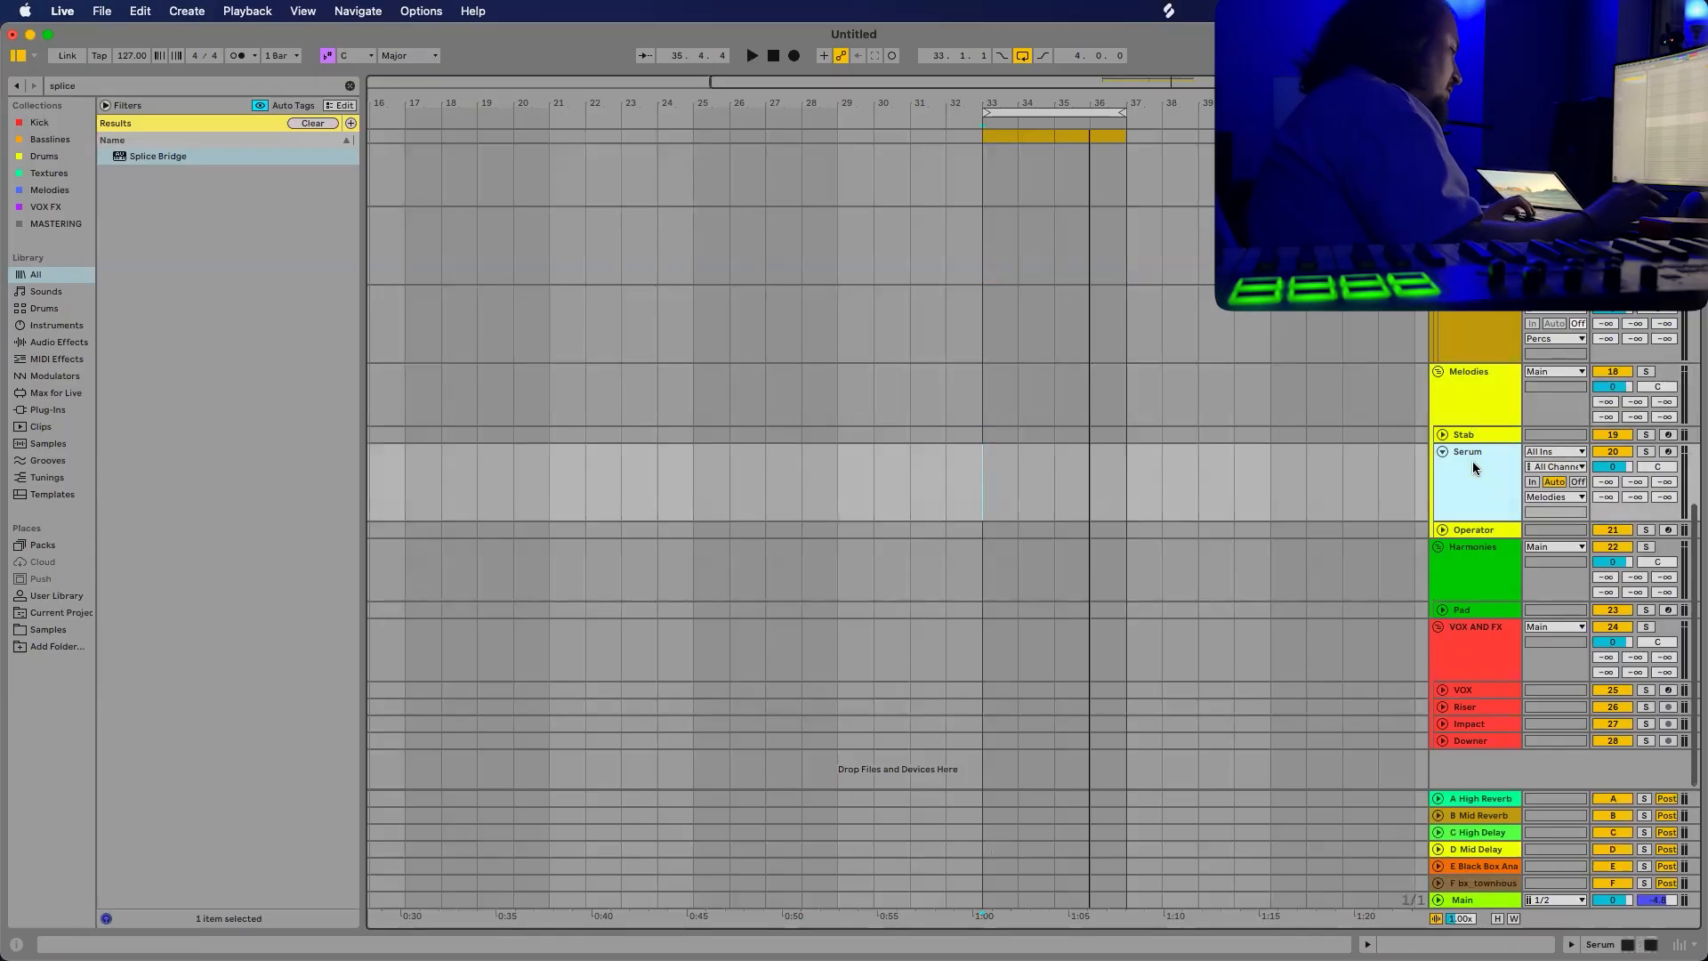
key(super+t)
Put the Serum track's FabFilter Pro-Q 3 on the new audio track, set its volume to -5.5 dB and place the insert mark at bar 33.
double_click(1473, 469)
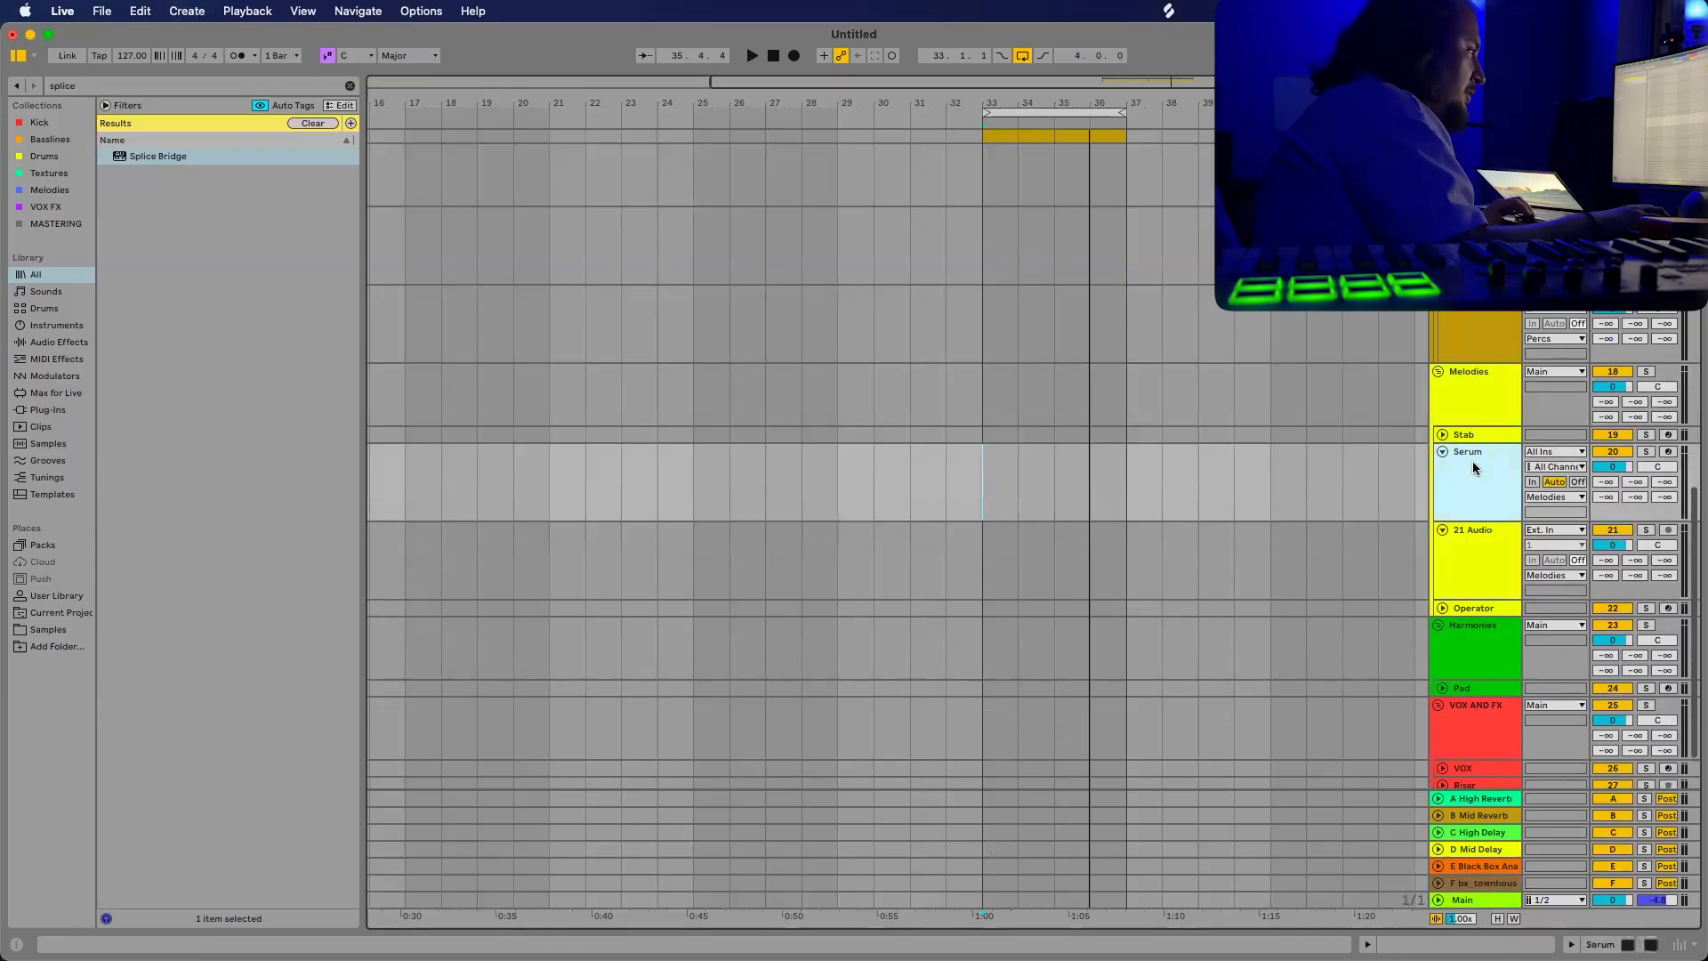
click(240, 768)
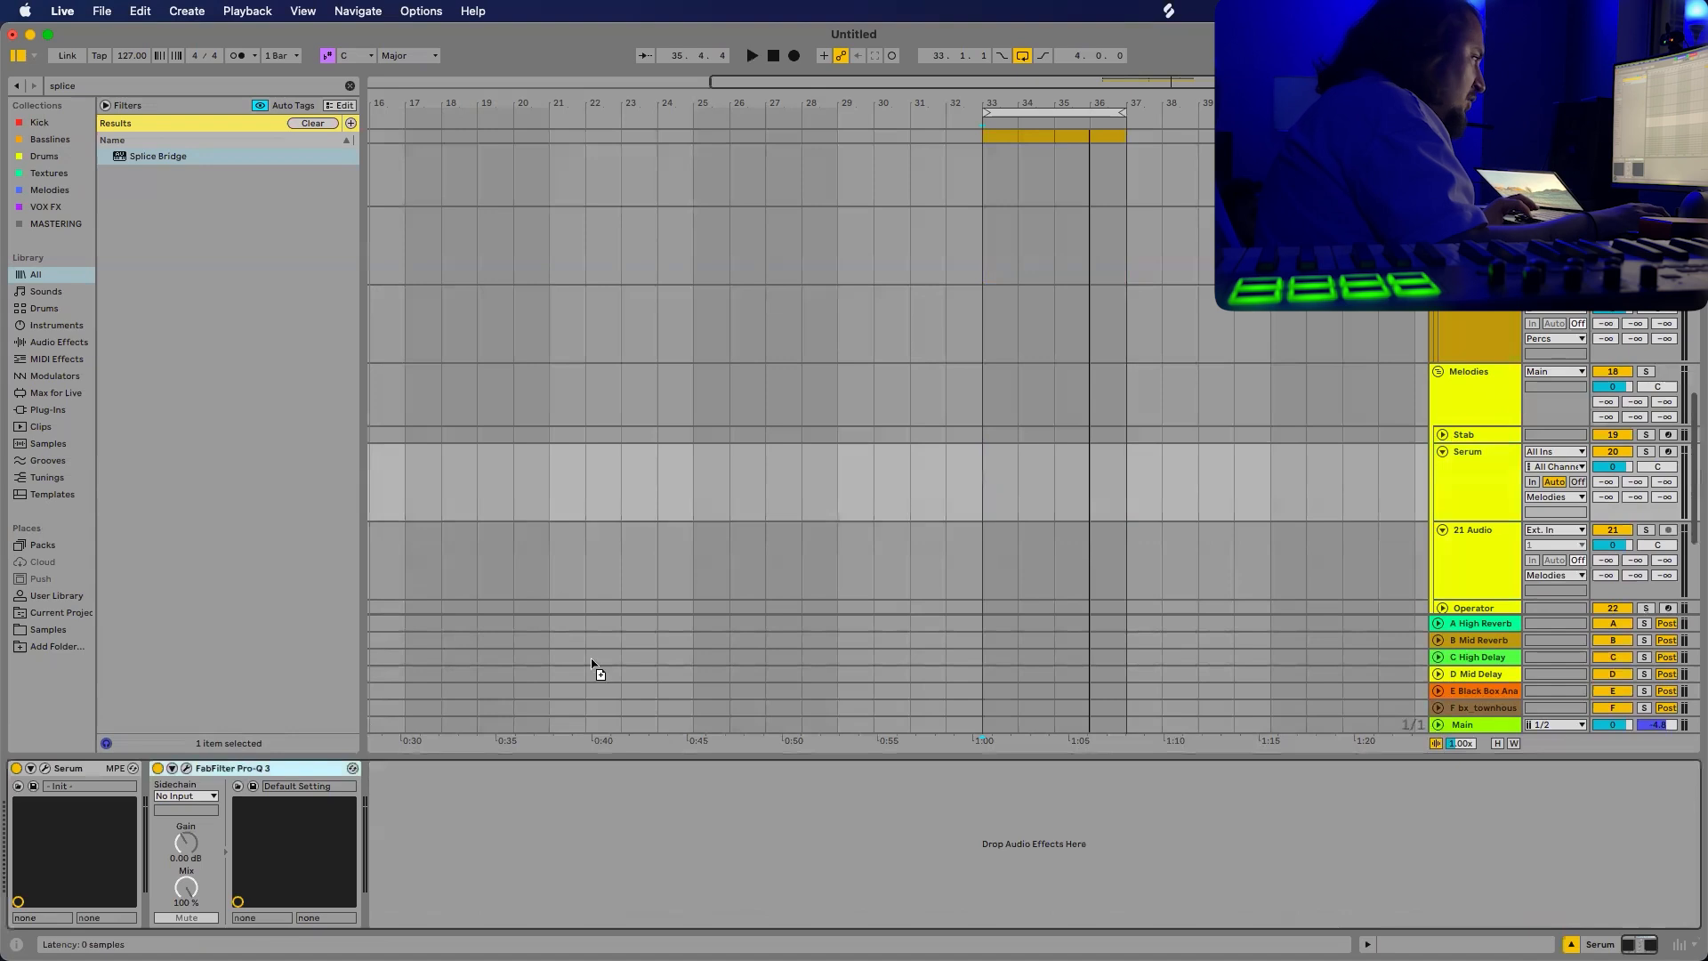
click(1071, 573)
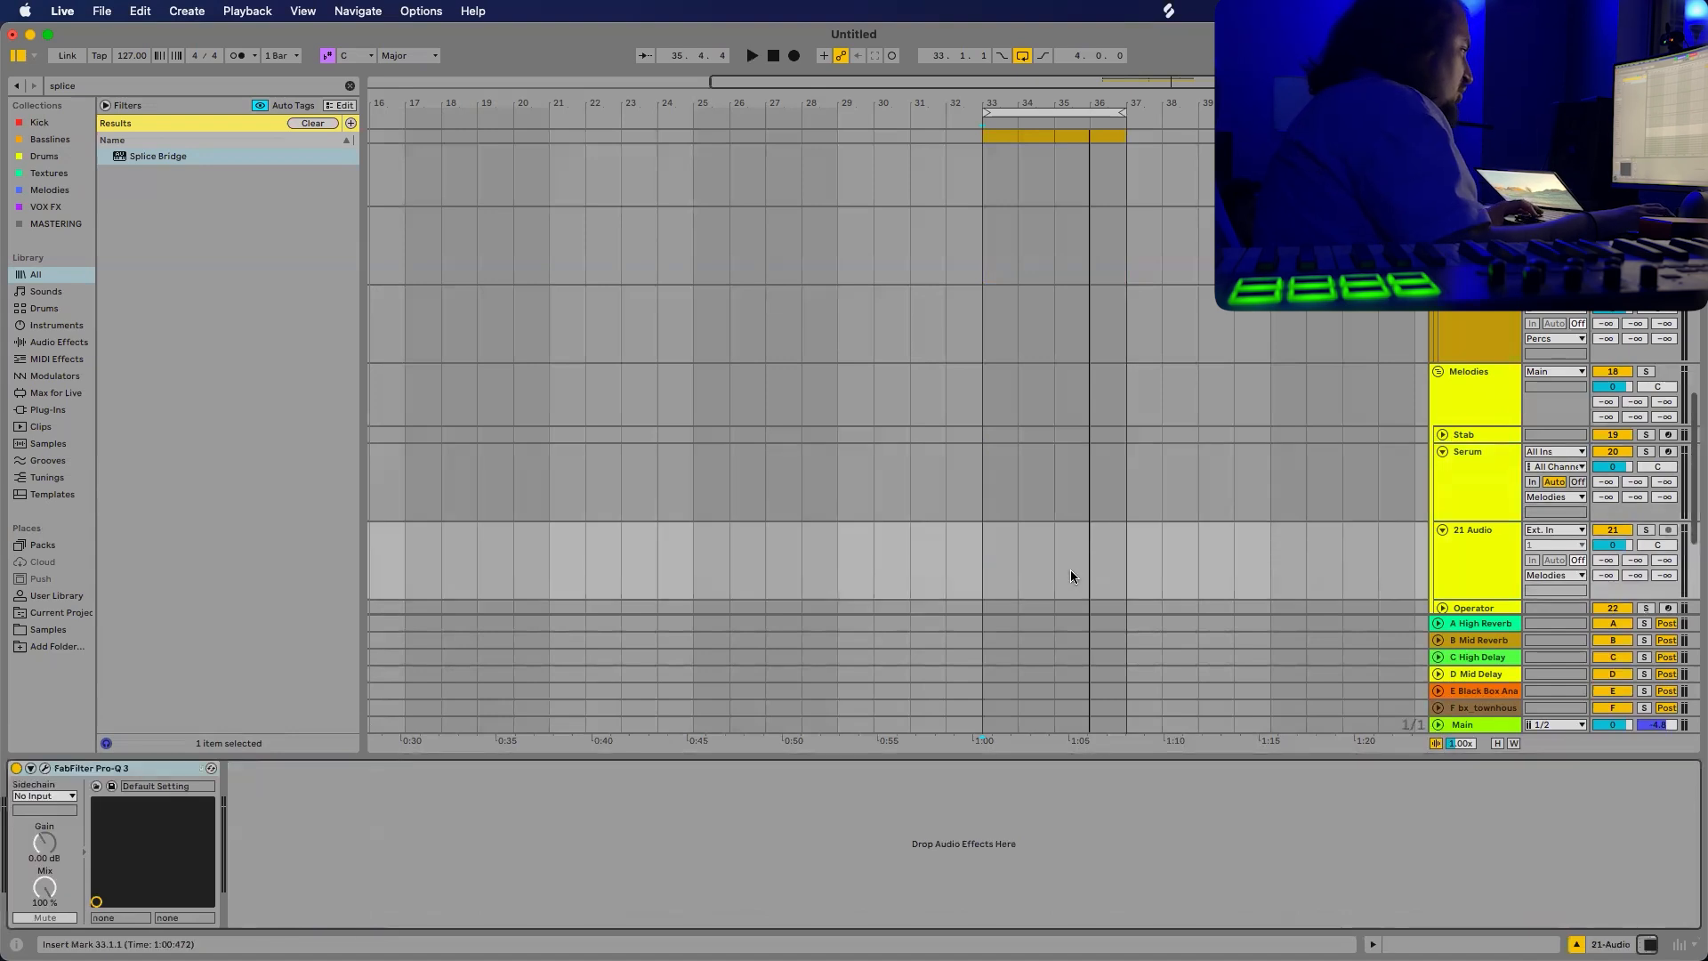
click(984, 558)
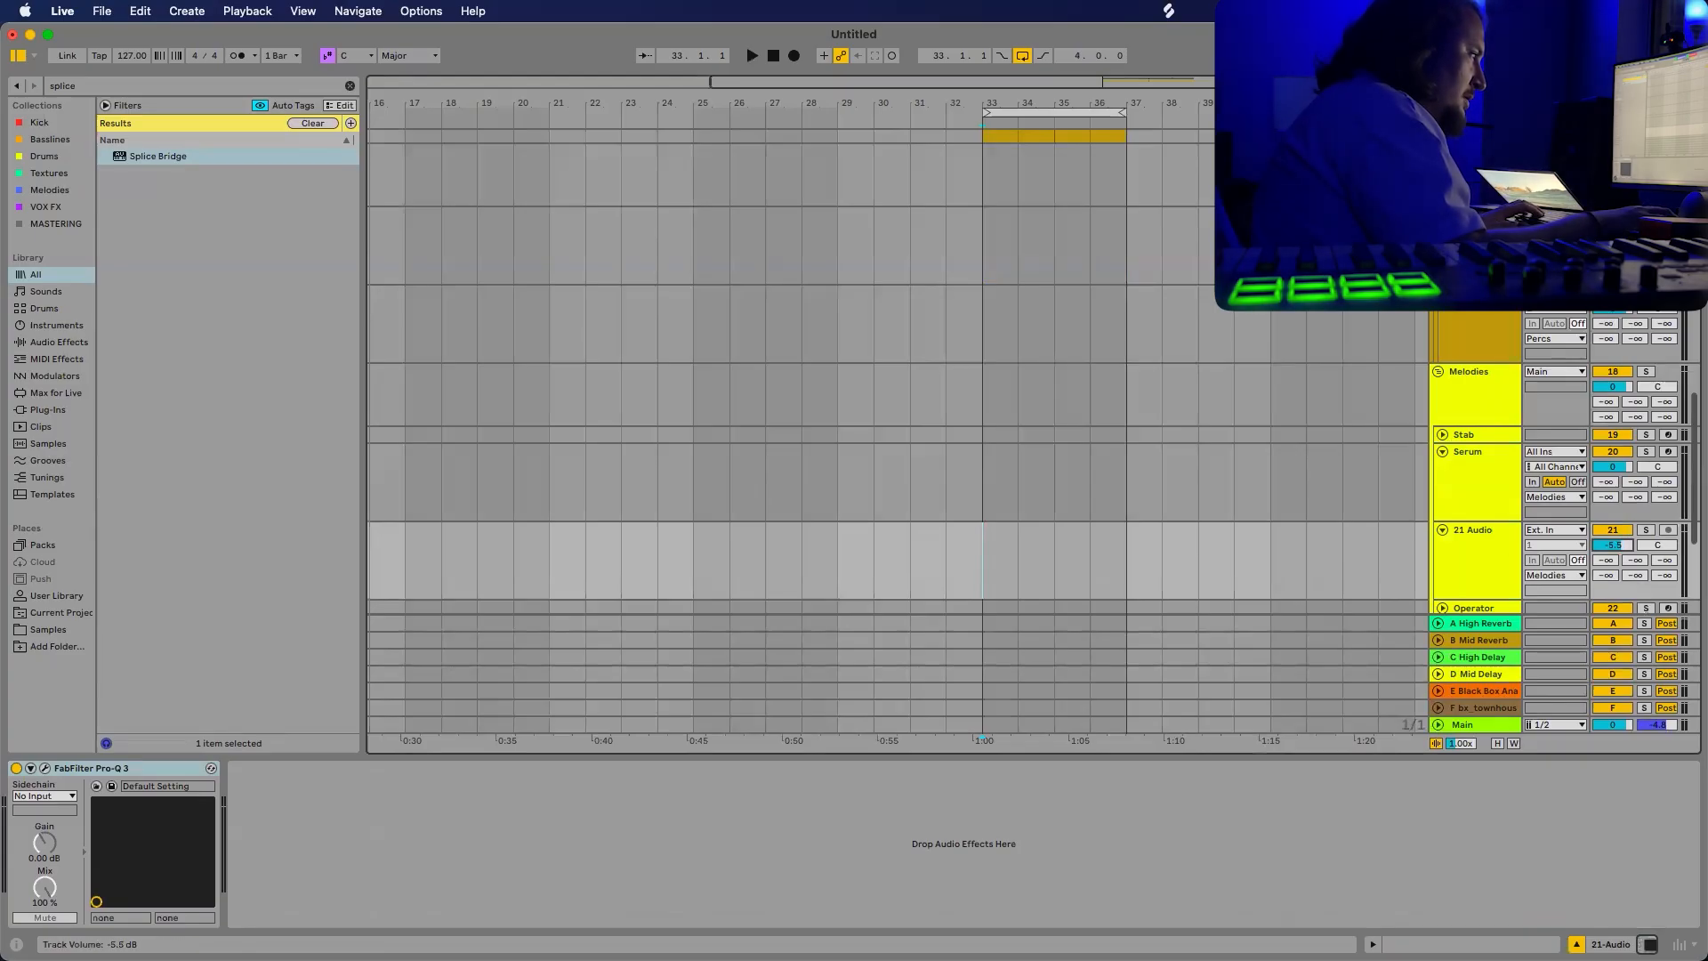
scroll(1182, 434, down, 1)
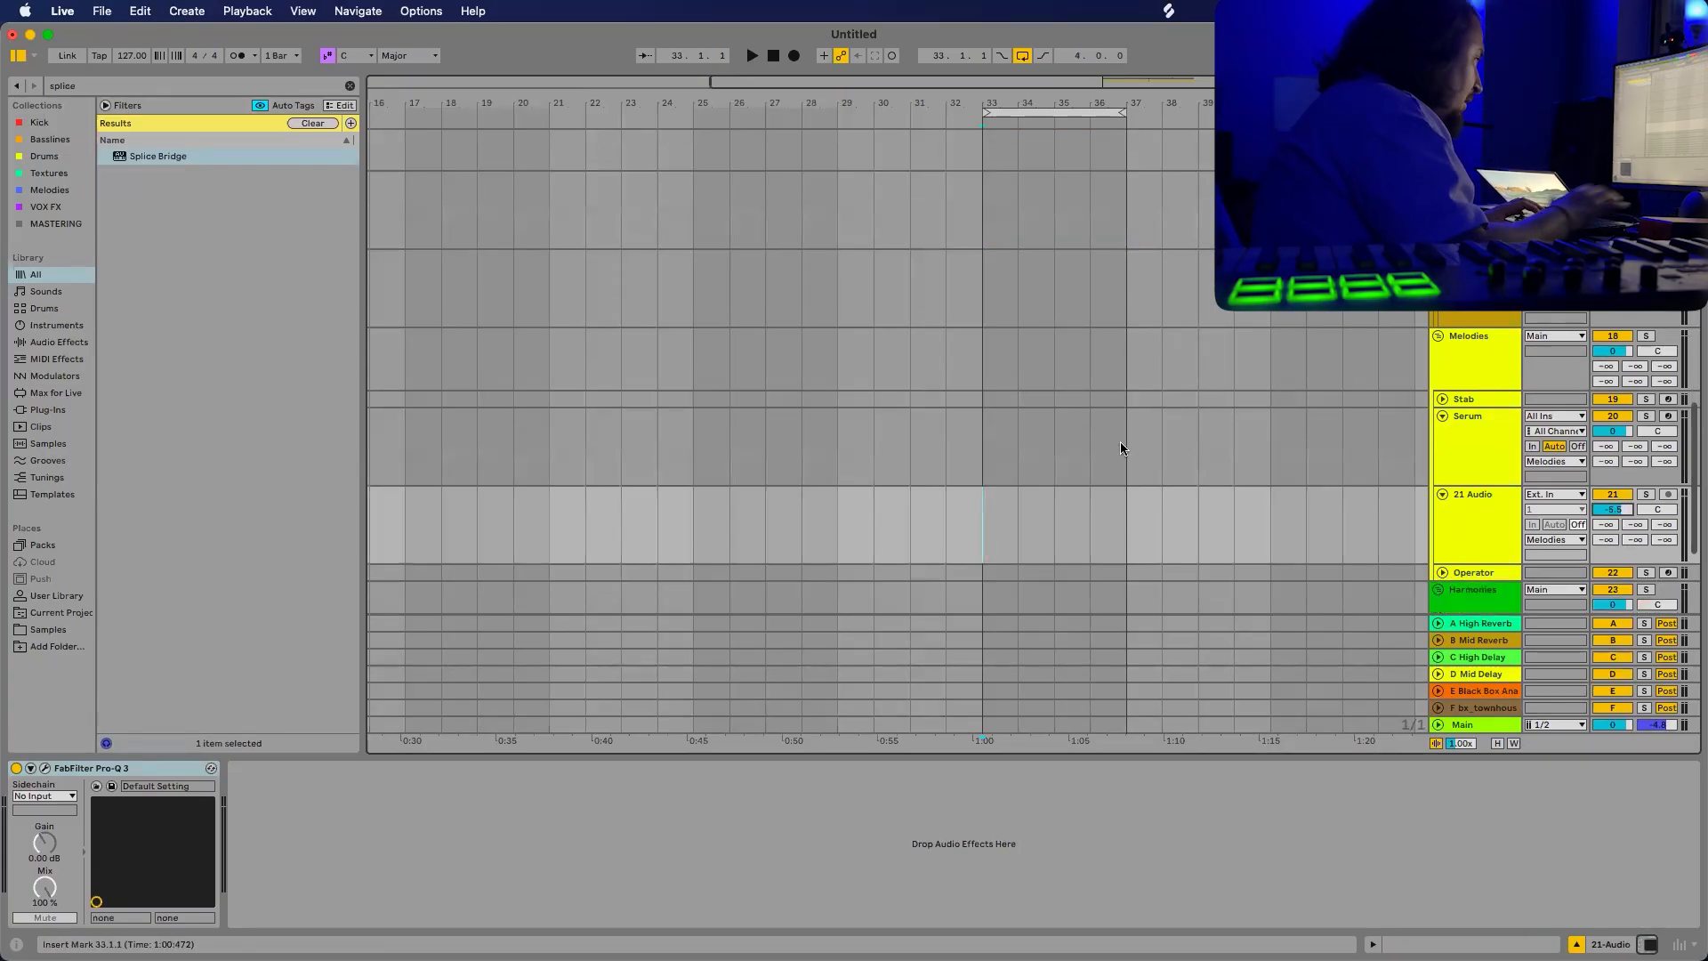
Switch to Splice and browse the instrument categories to the Synth Arp samples.
key(ctrl+Up)
click(649, 409)
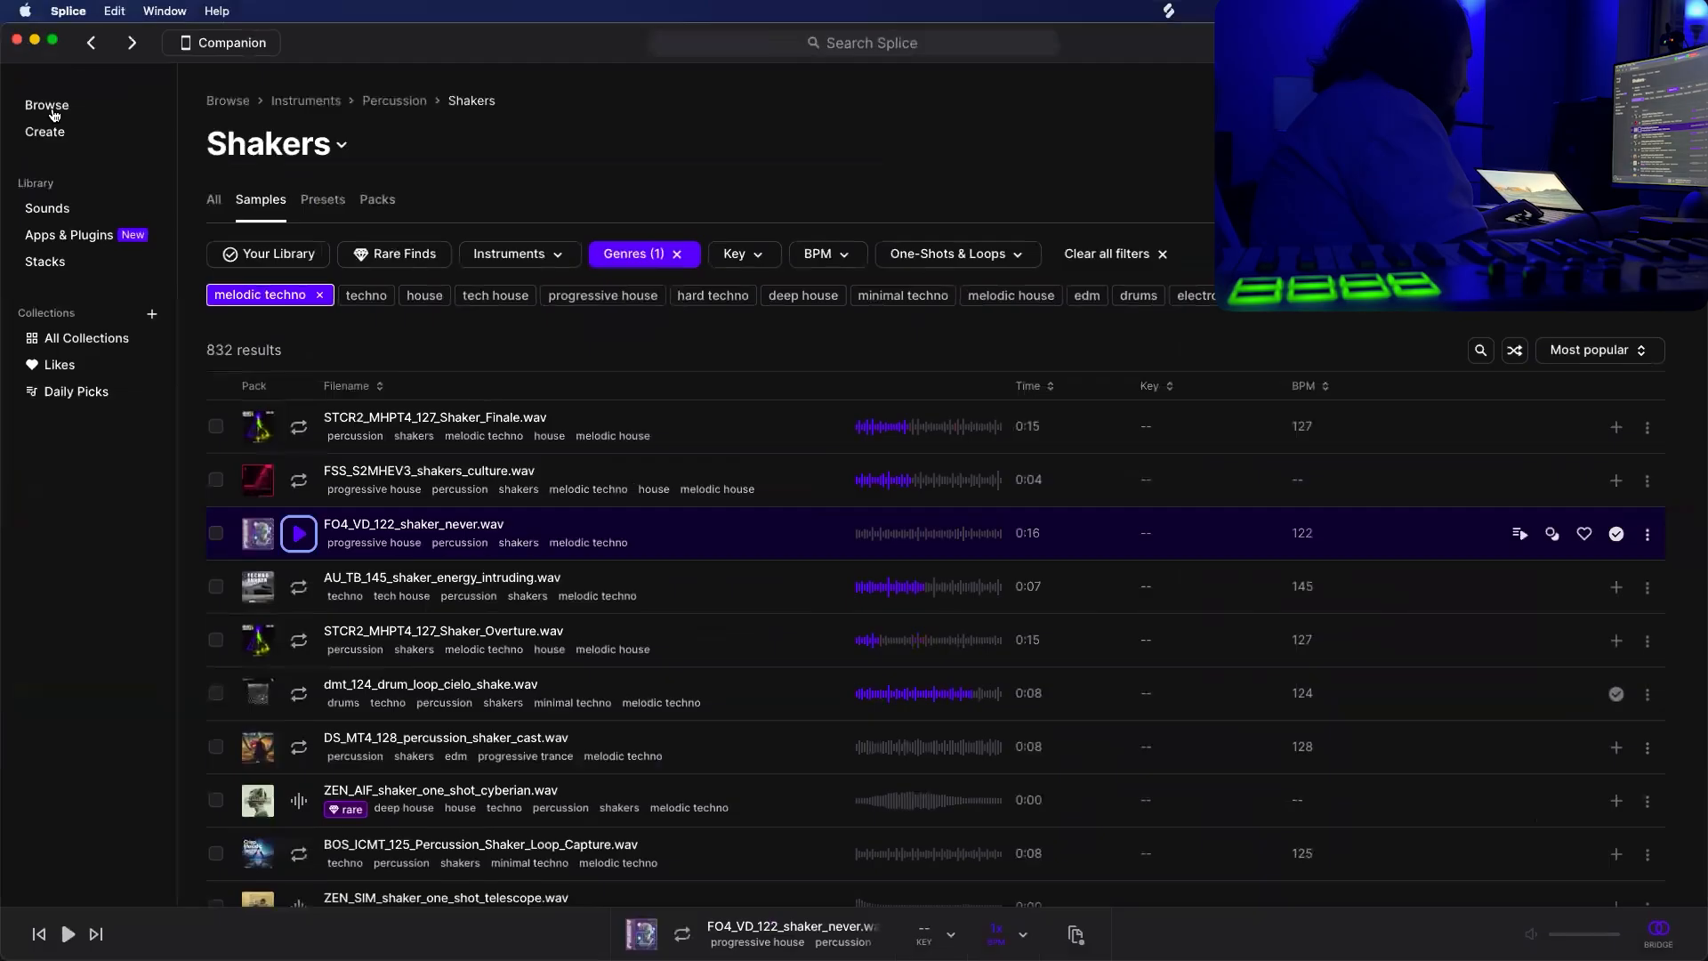
click(54, 113)
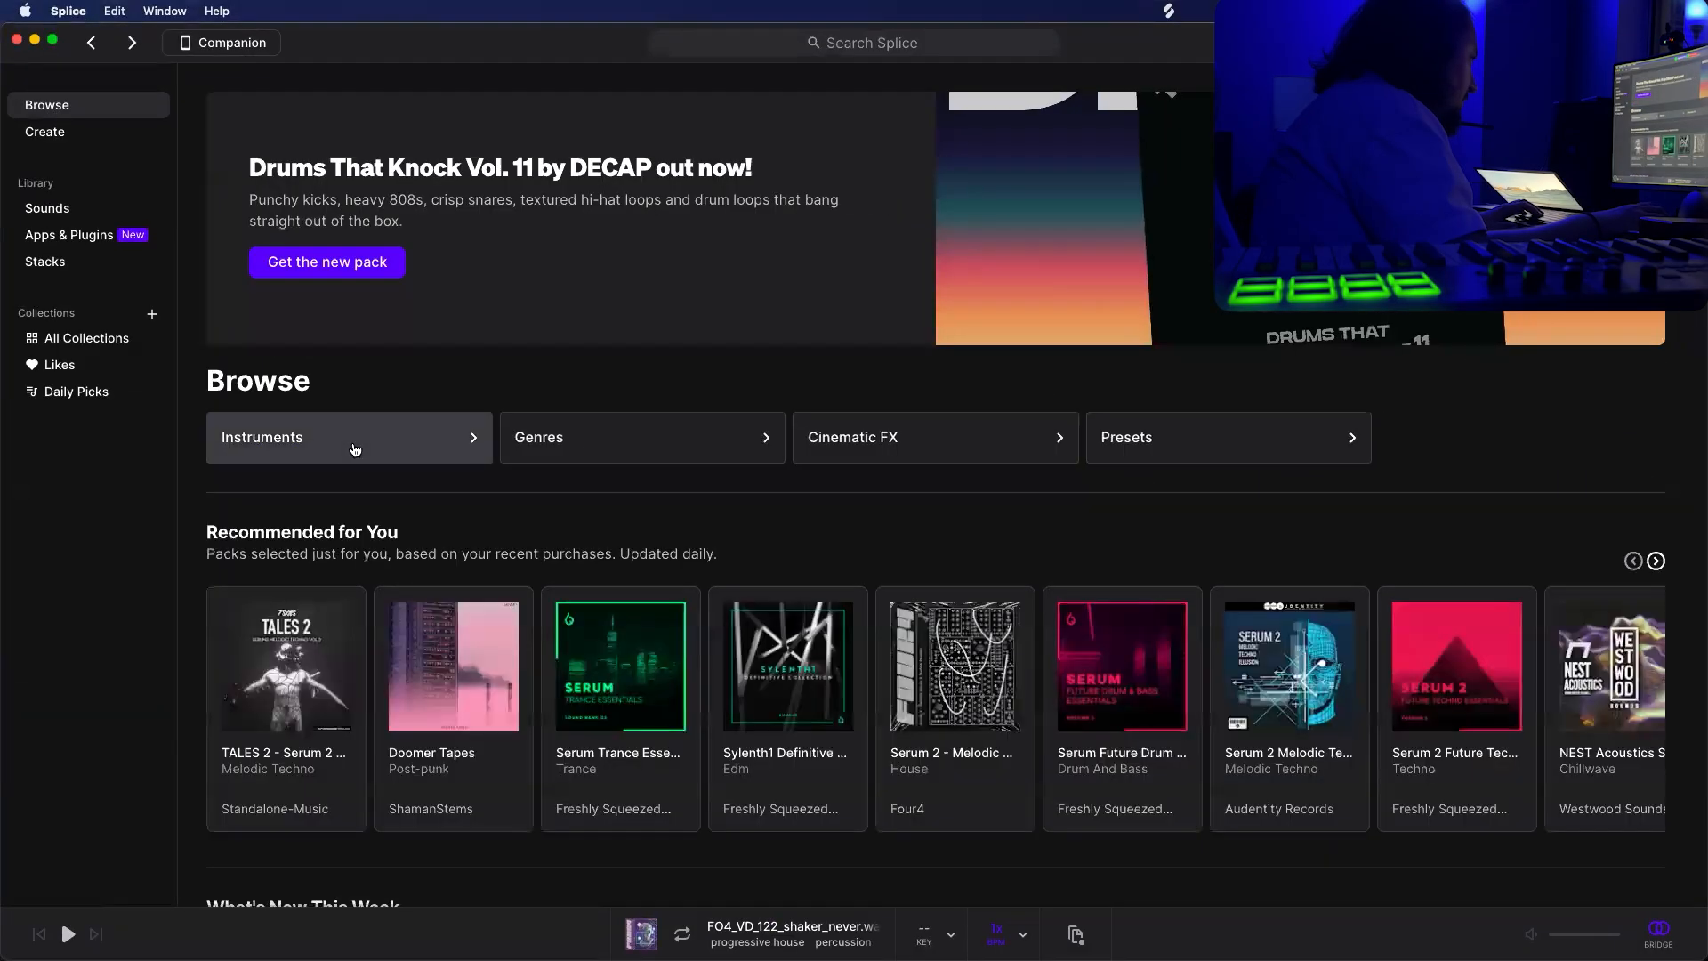
click(354, 449)
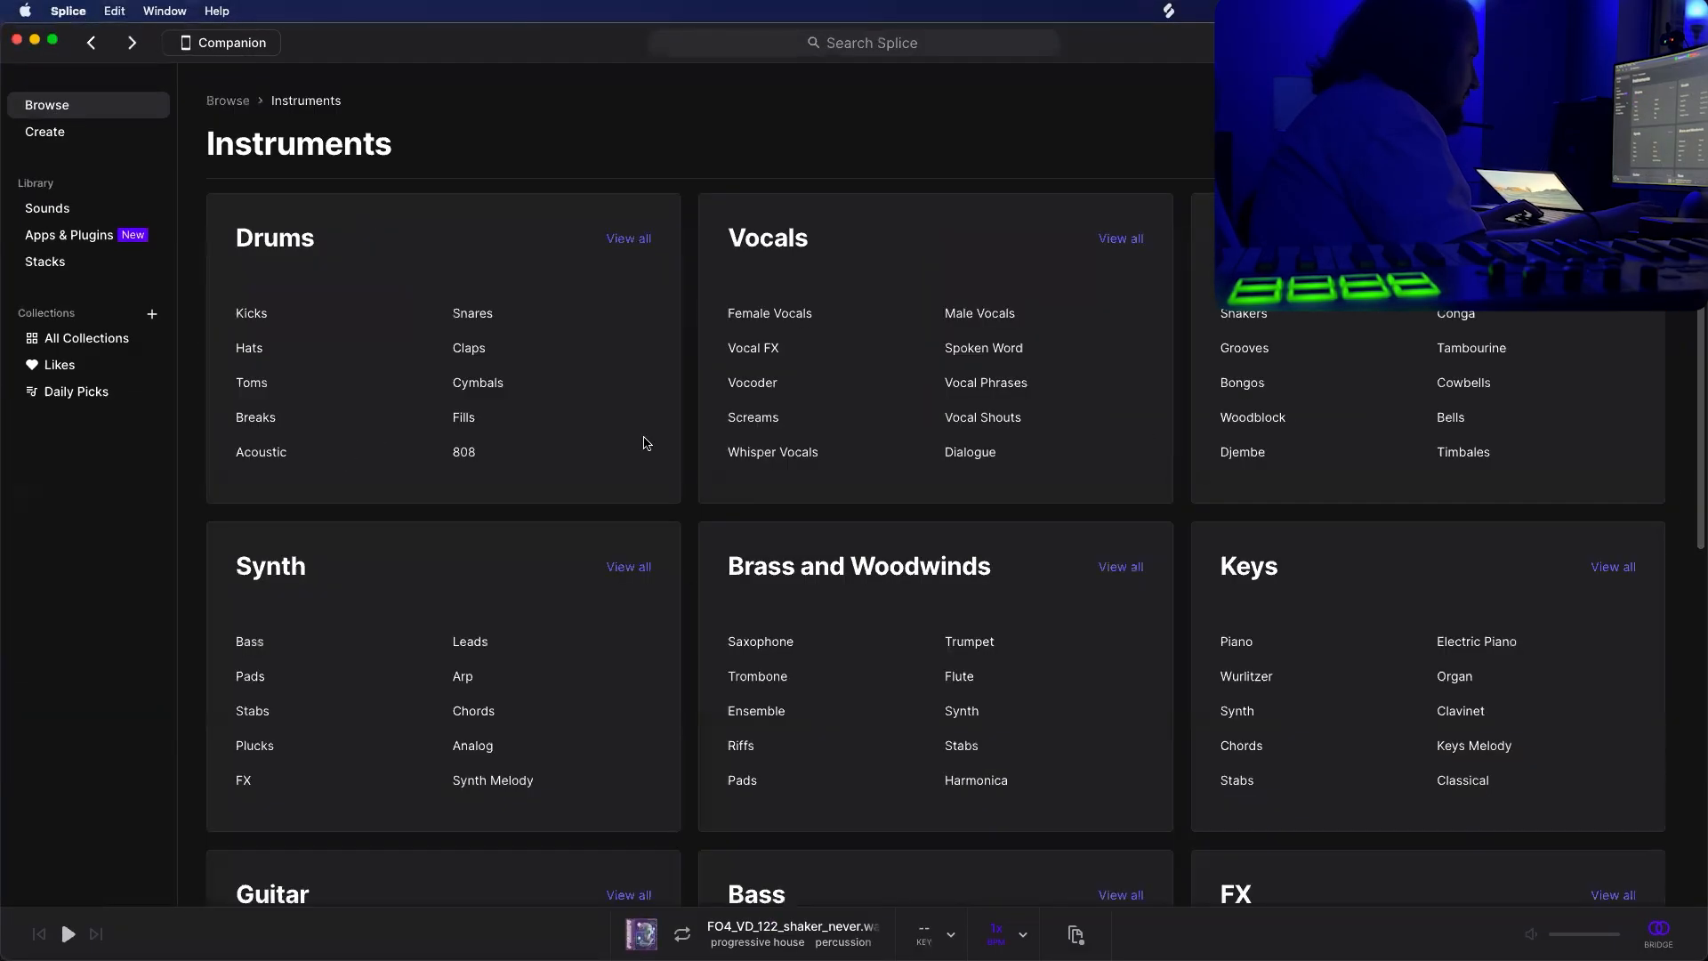
scroll(609, 455, down, 3)
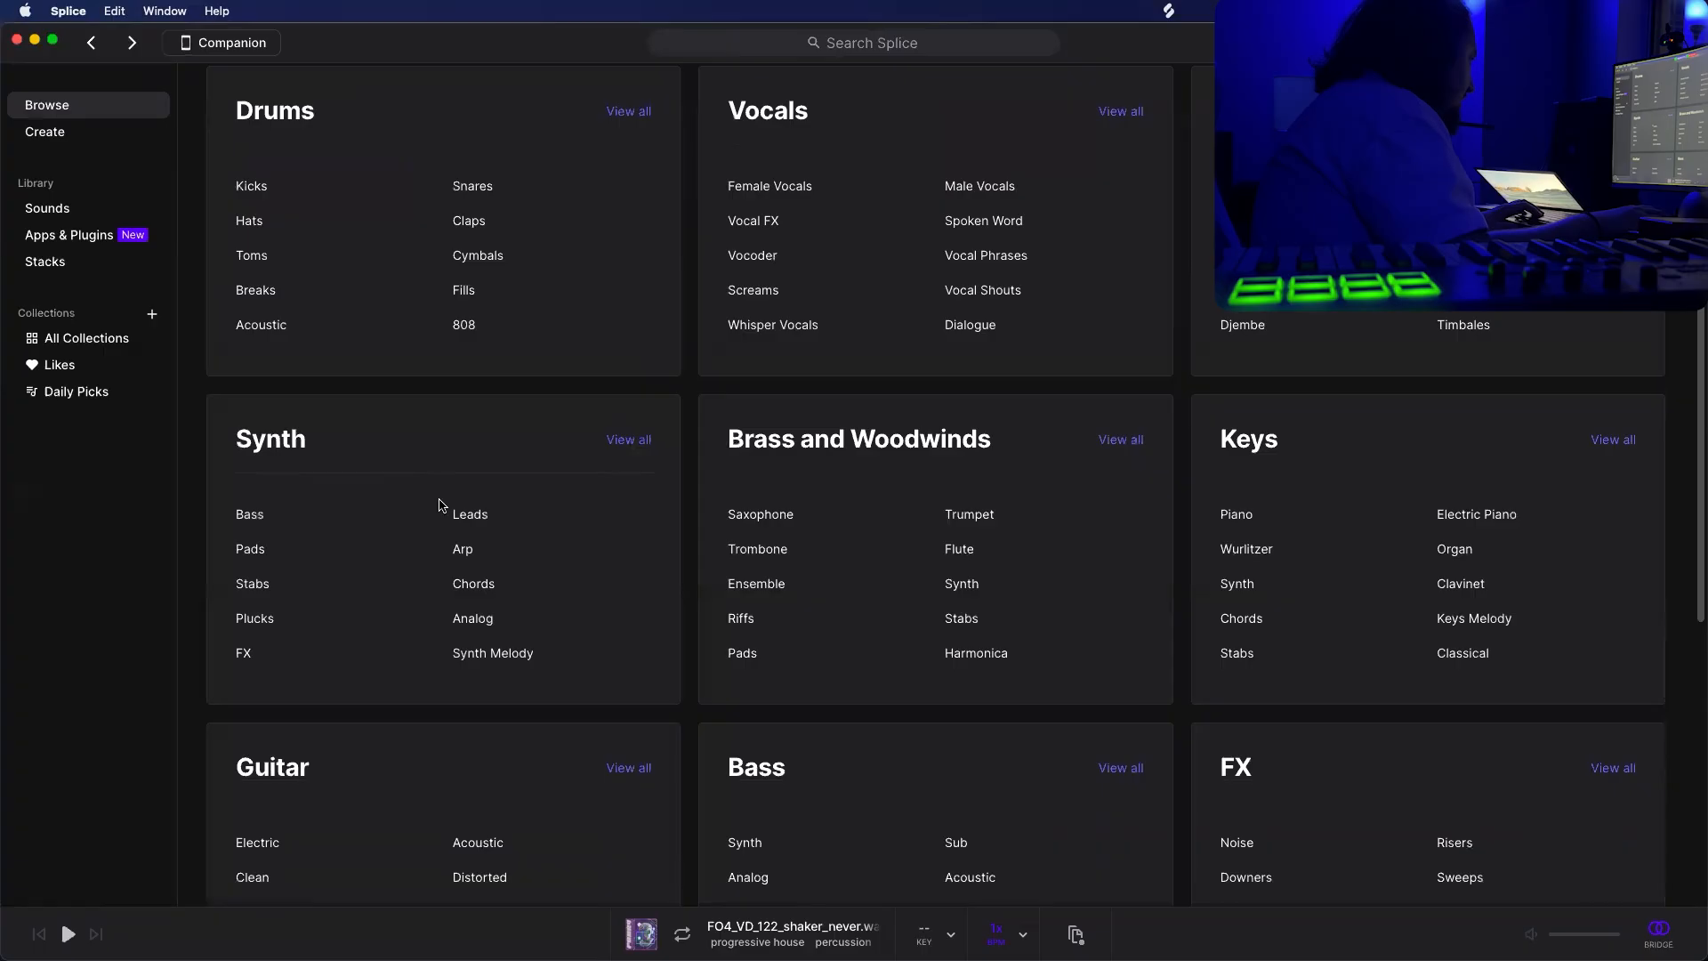
click(464, 550)
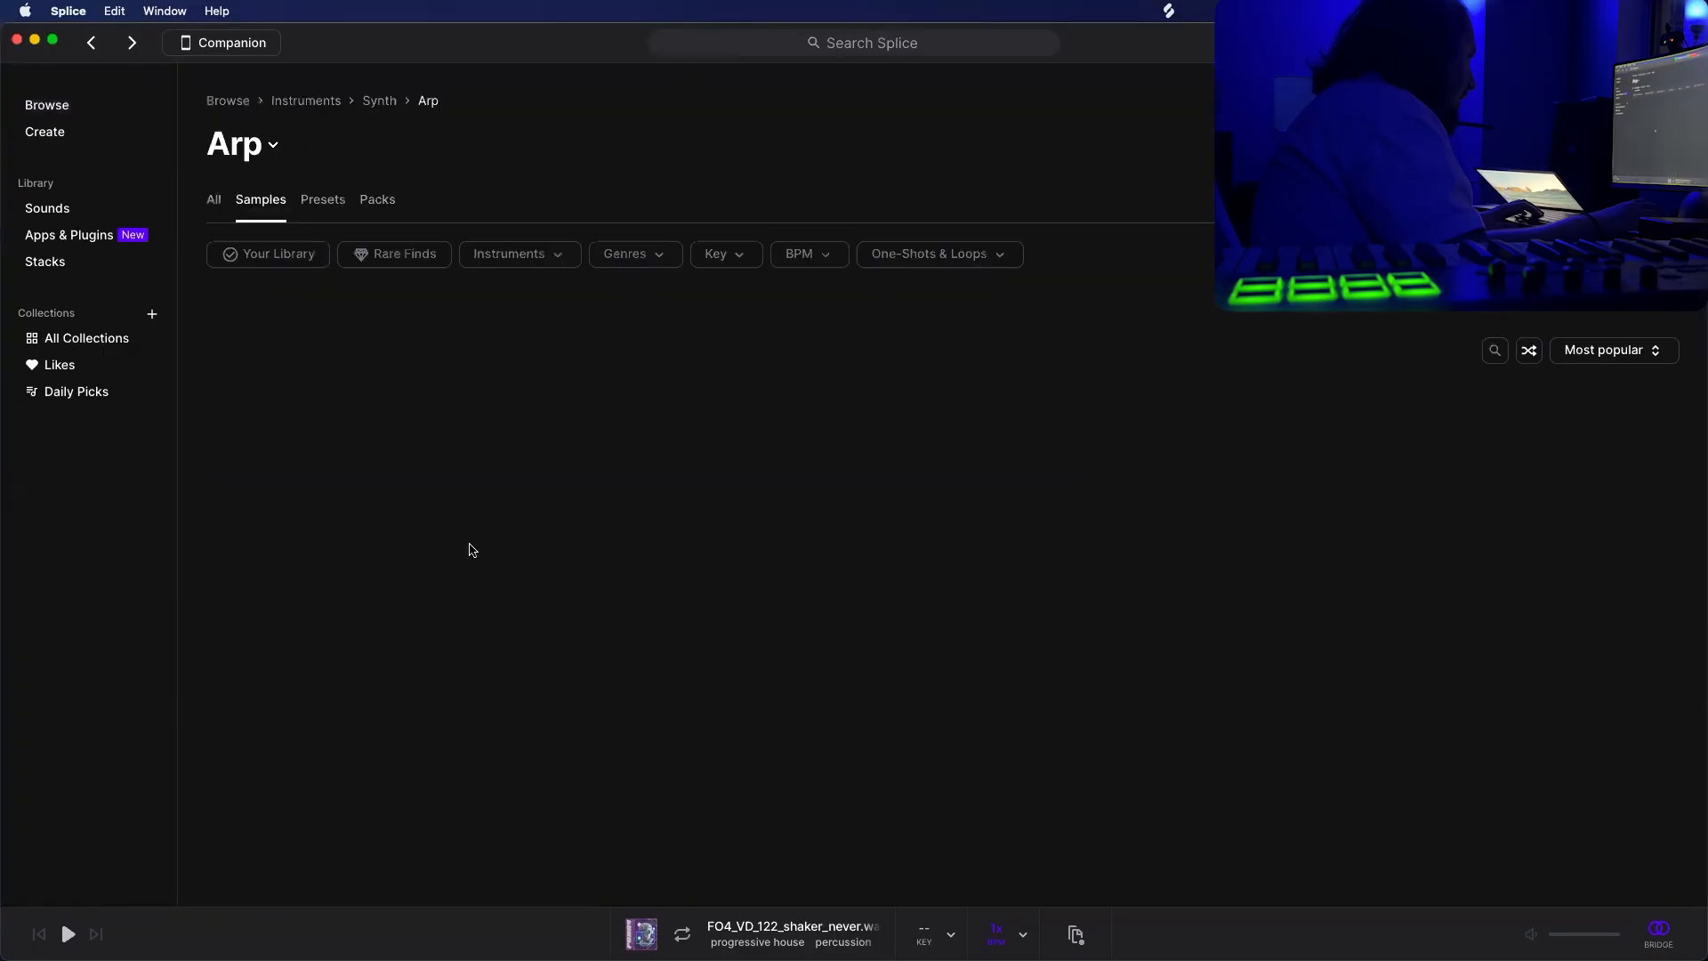
Search the Arp samples for "melodic techno" and filter them by the melodic techno genre.
click(1481, 350)
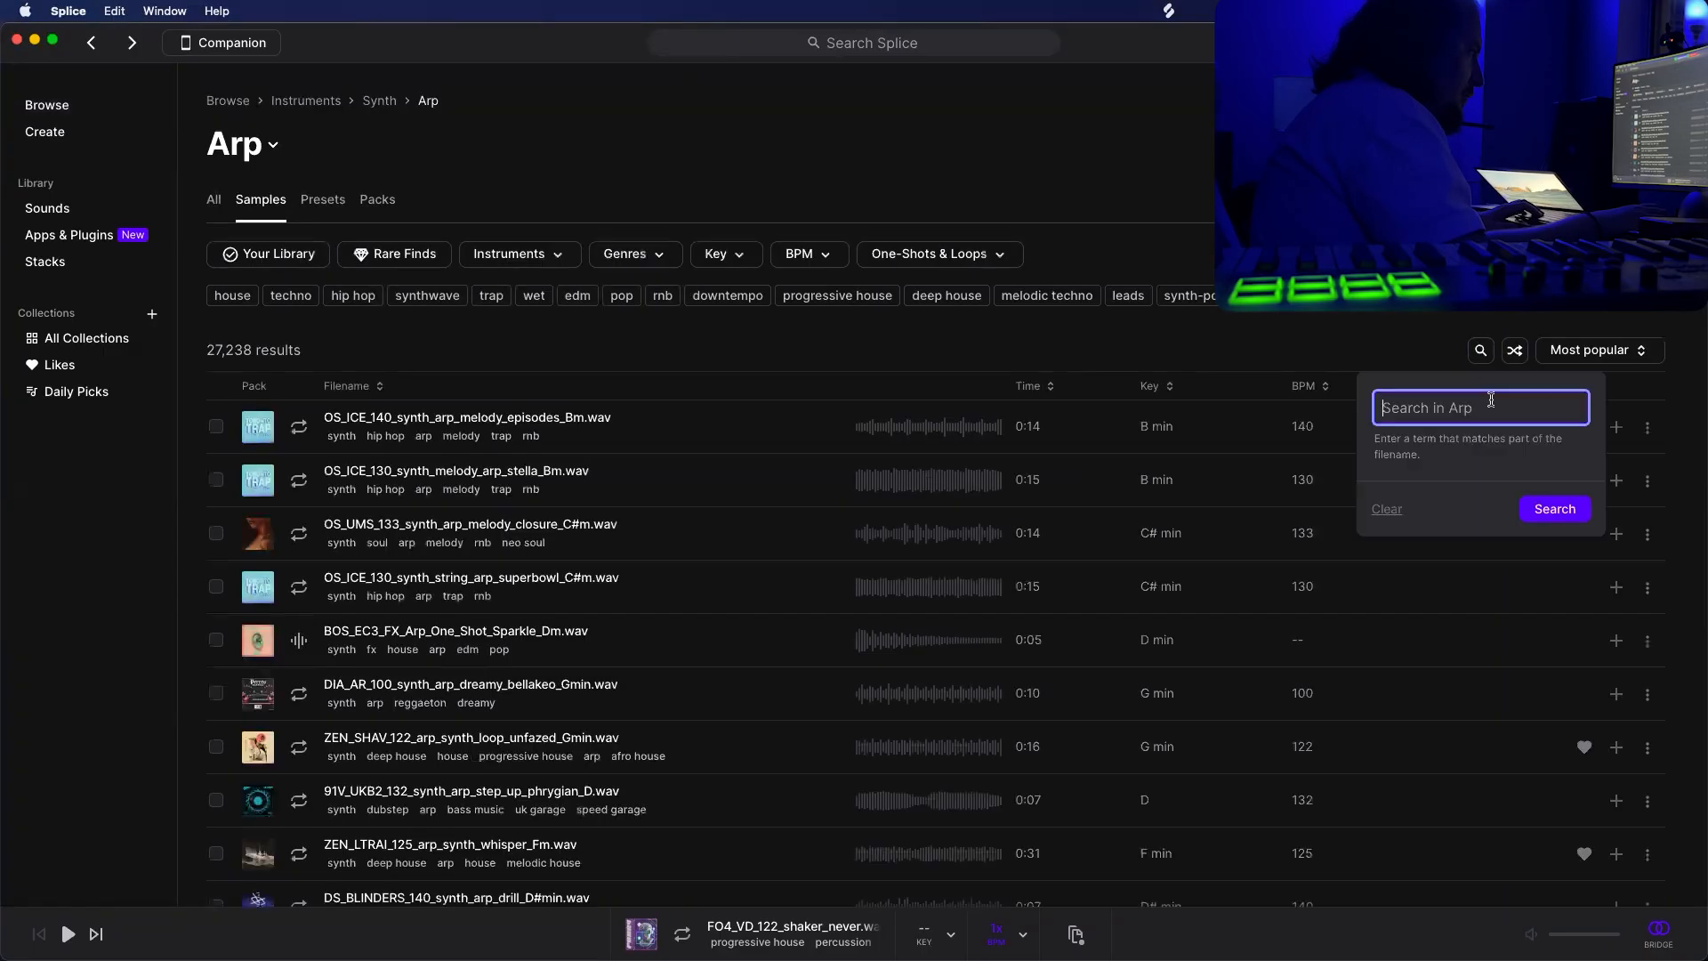
text(melodic techno)
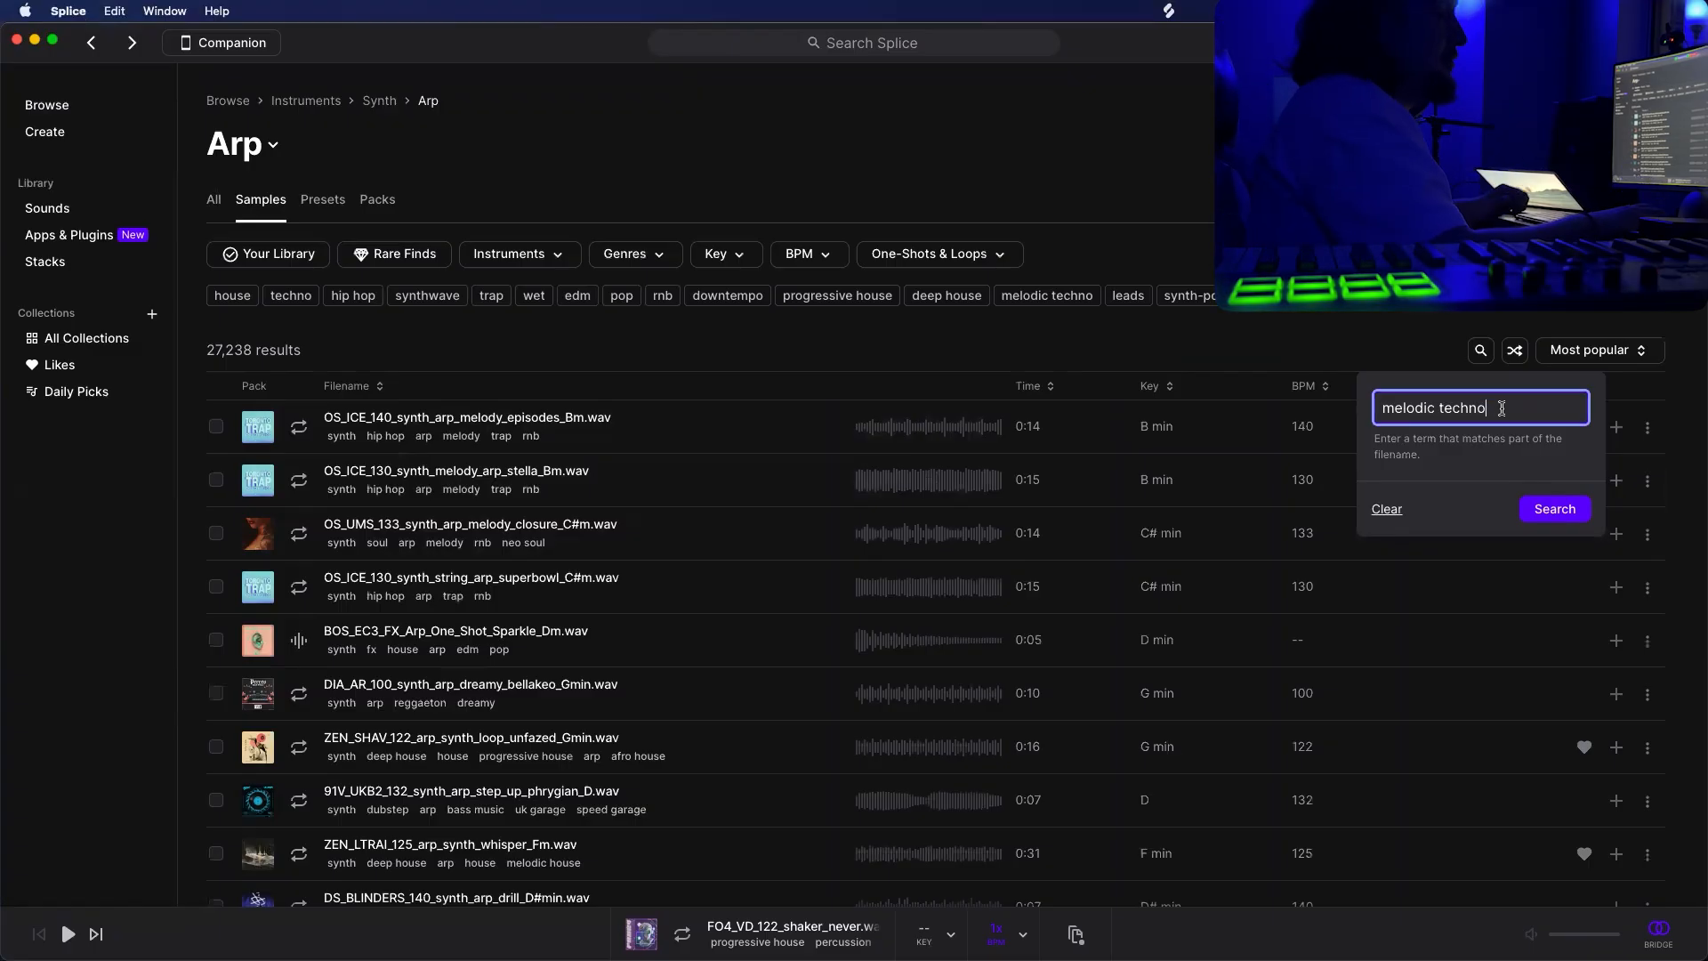
click(1553, 505)
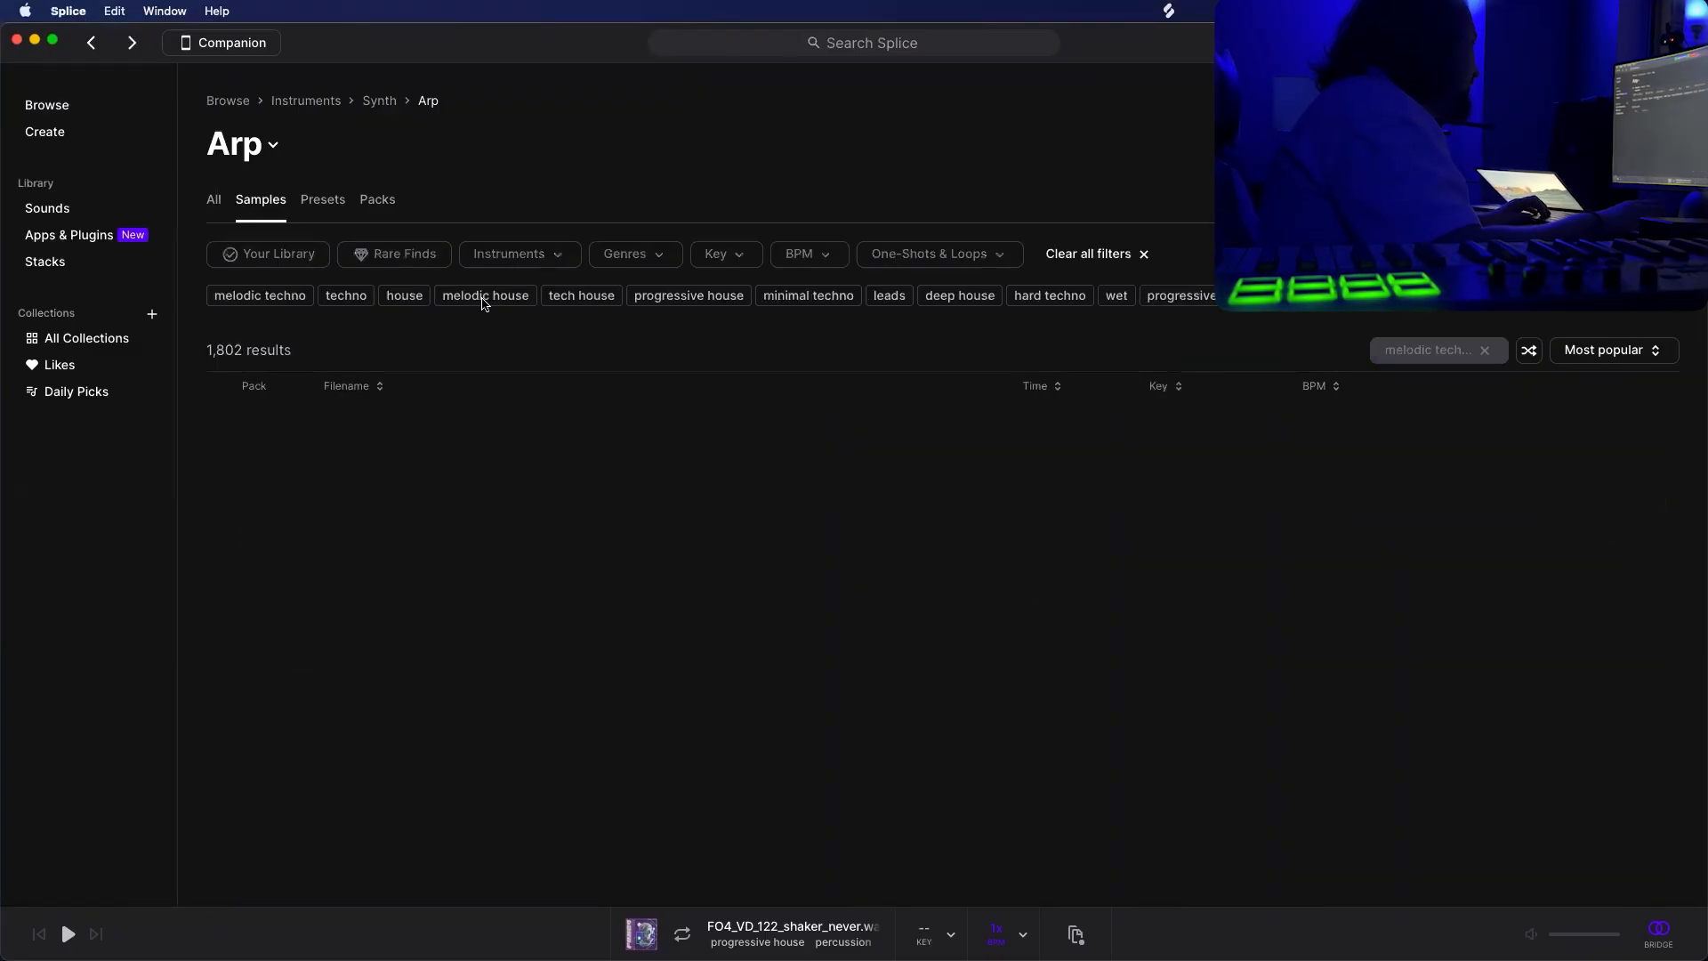
click(263, 296)
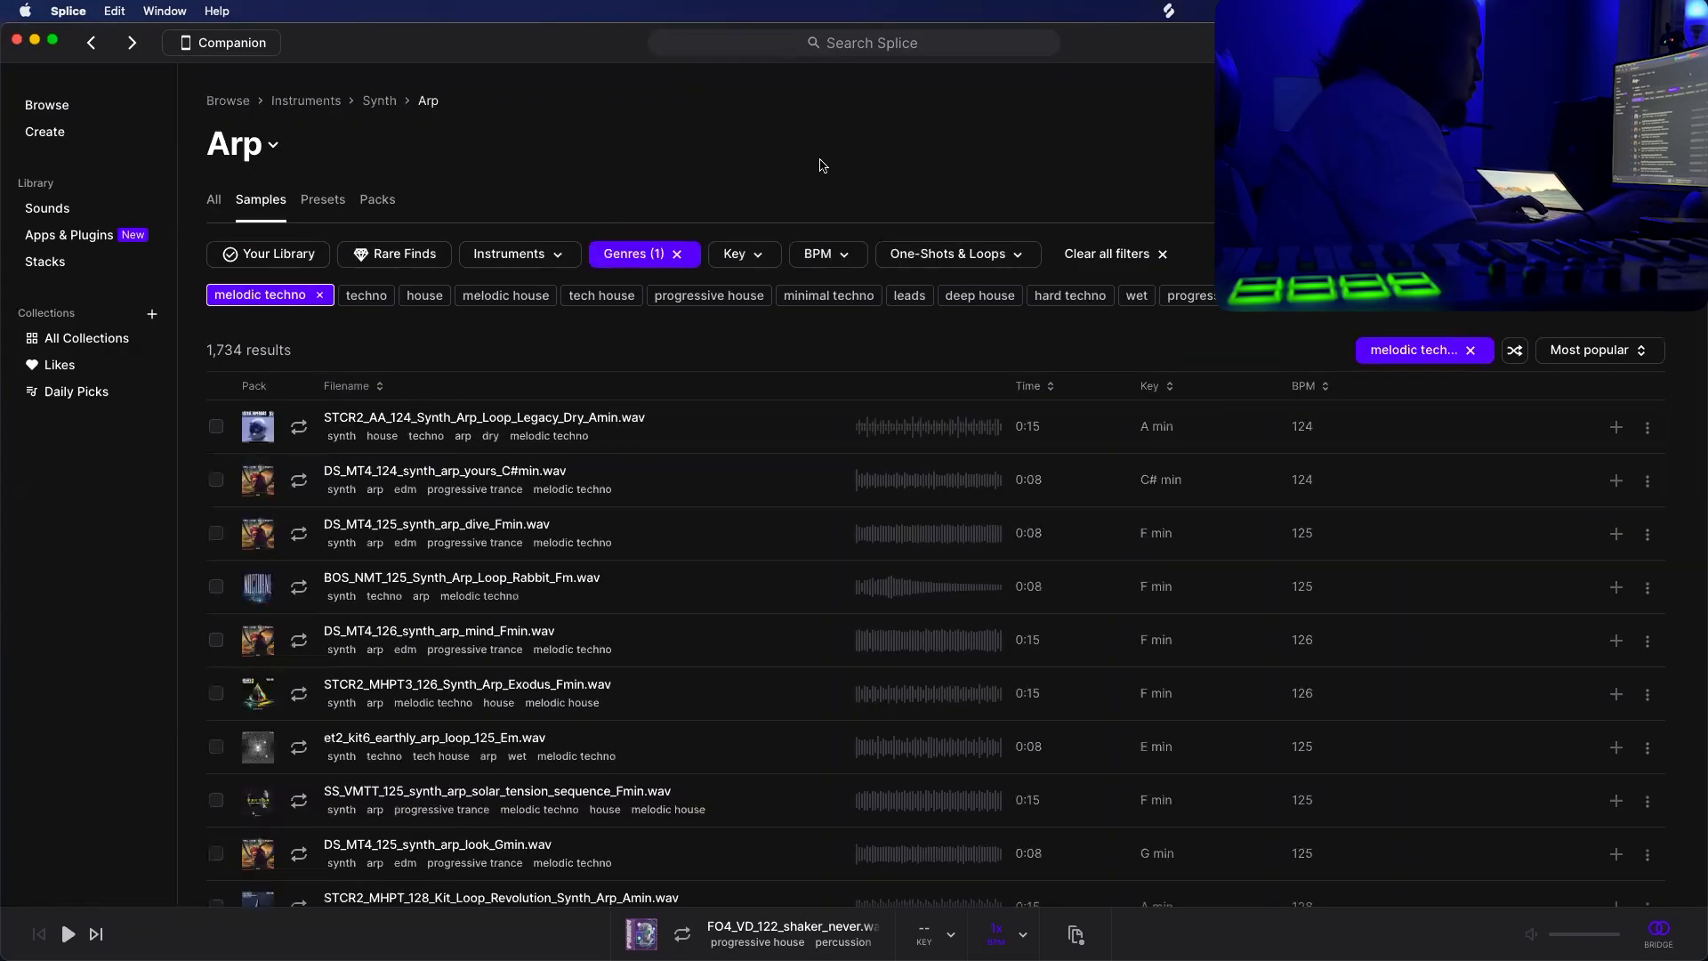
Switch to Ableton Live and back to Splice, and remove the "melodic techno" search term while keeping the genre filter.
key(ctrl+Up)
click(530, 162)
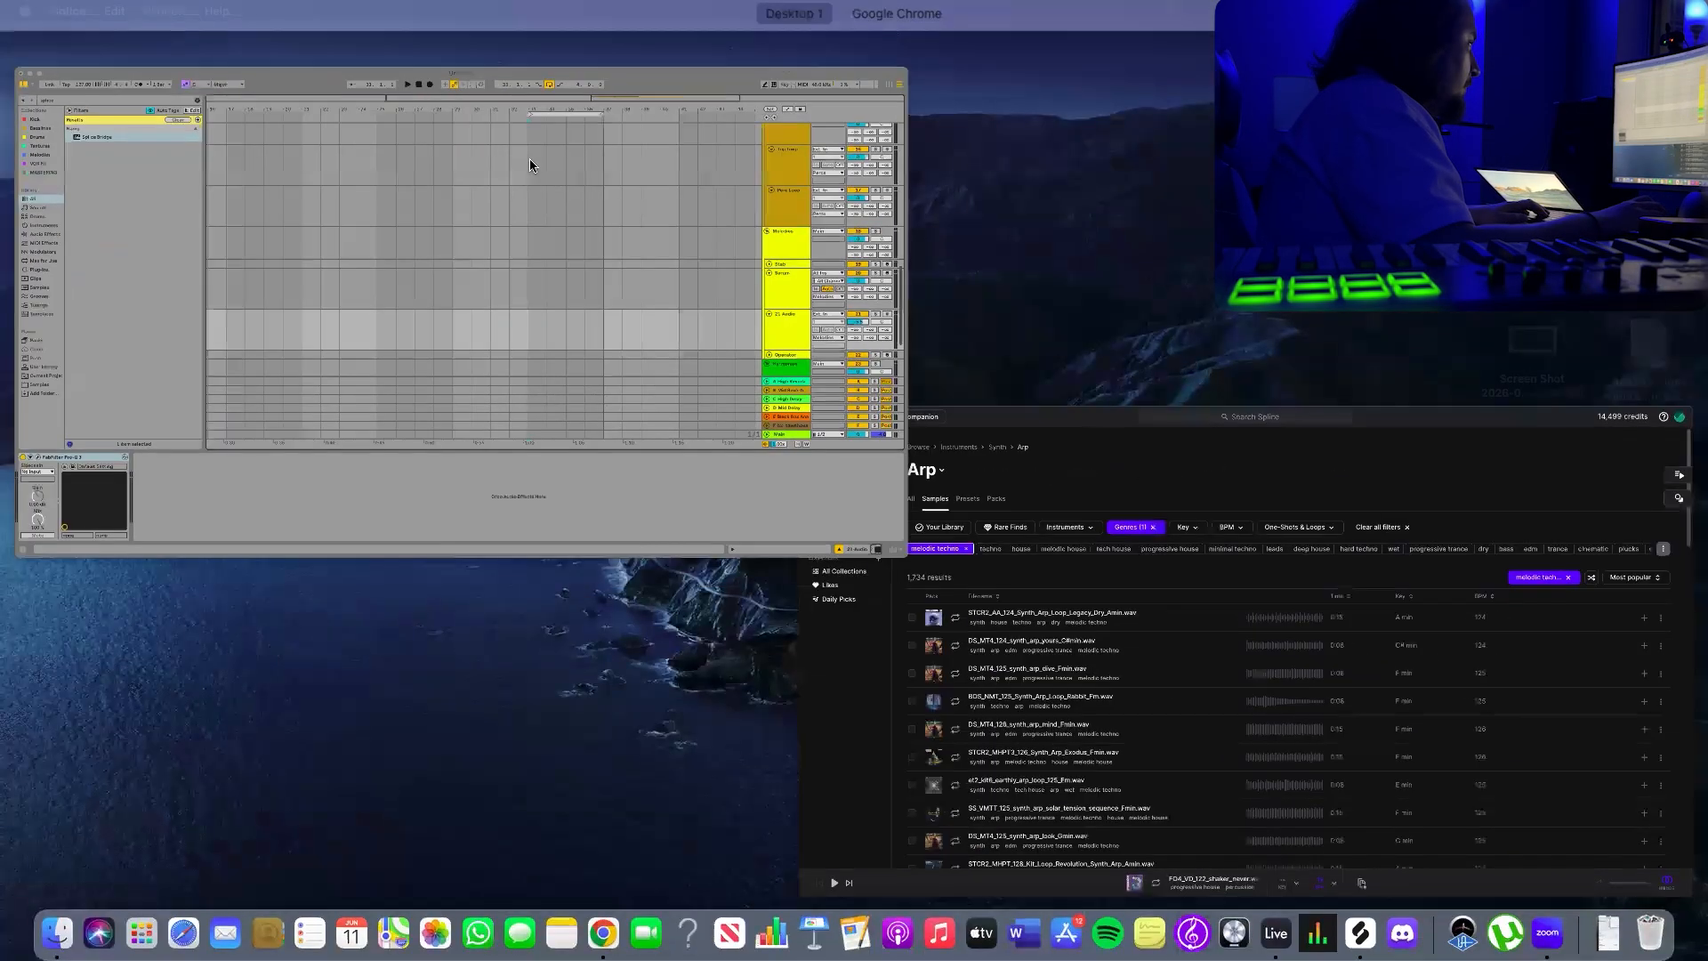
key(ctrl+Up)
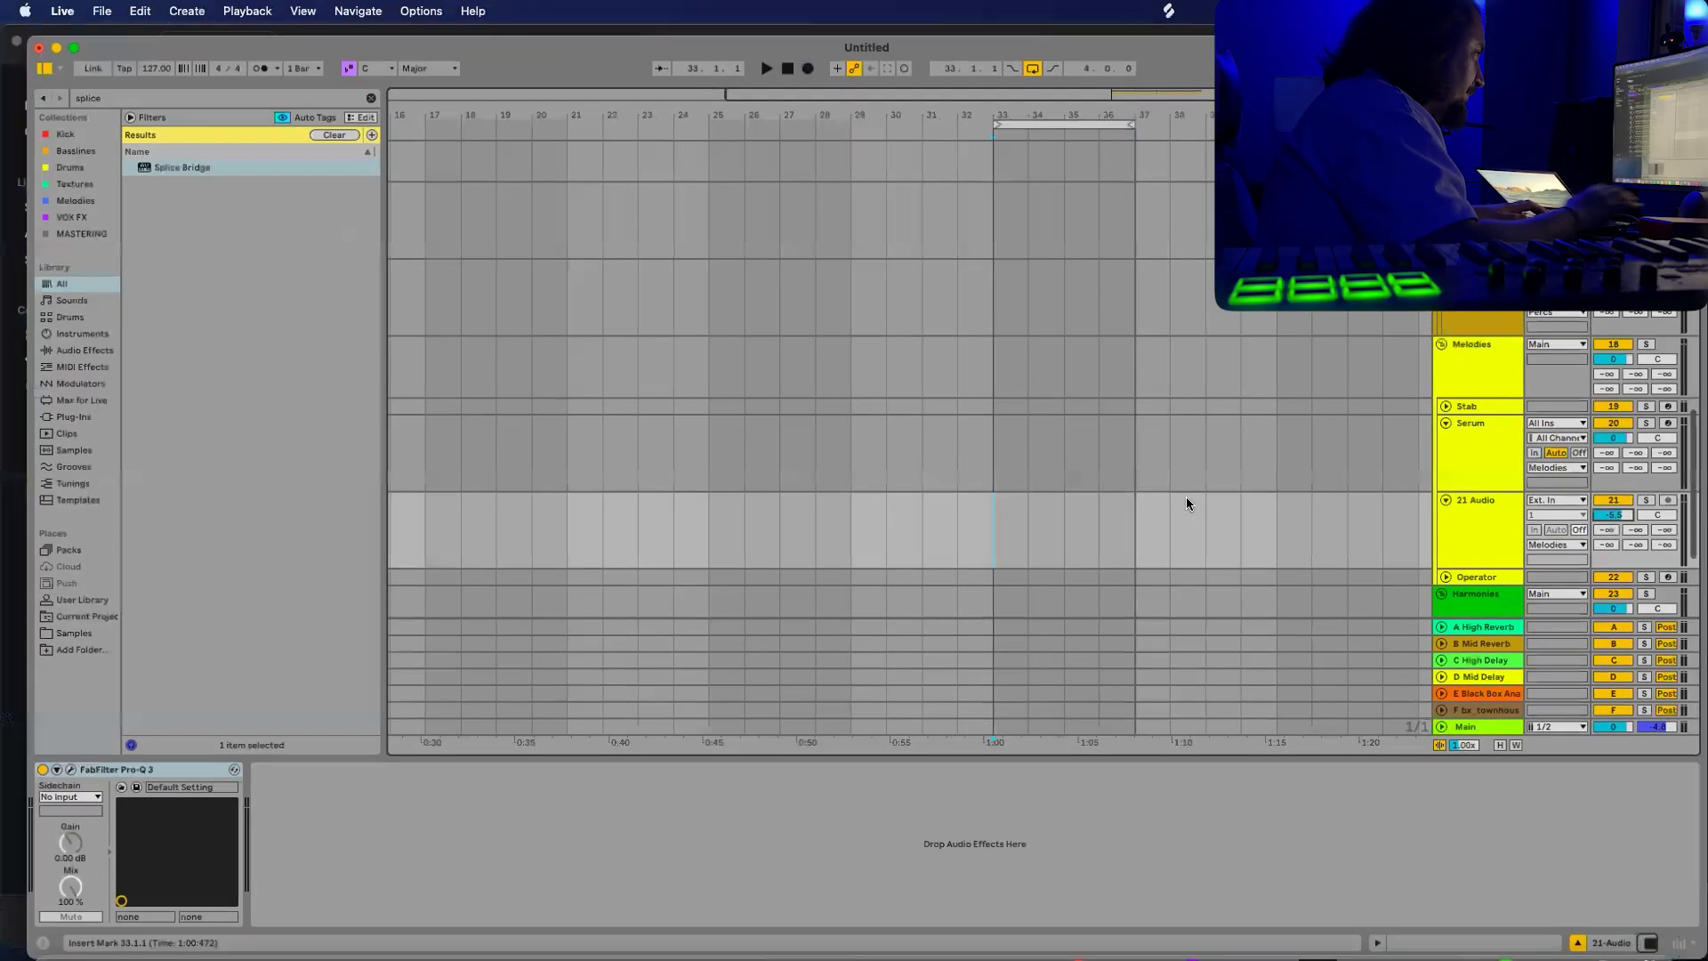
click(709, 389)
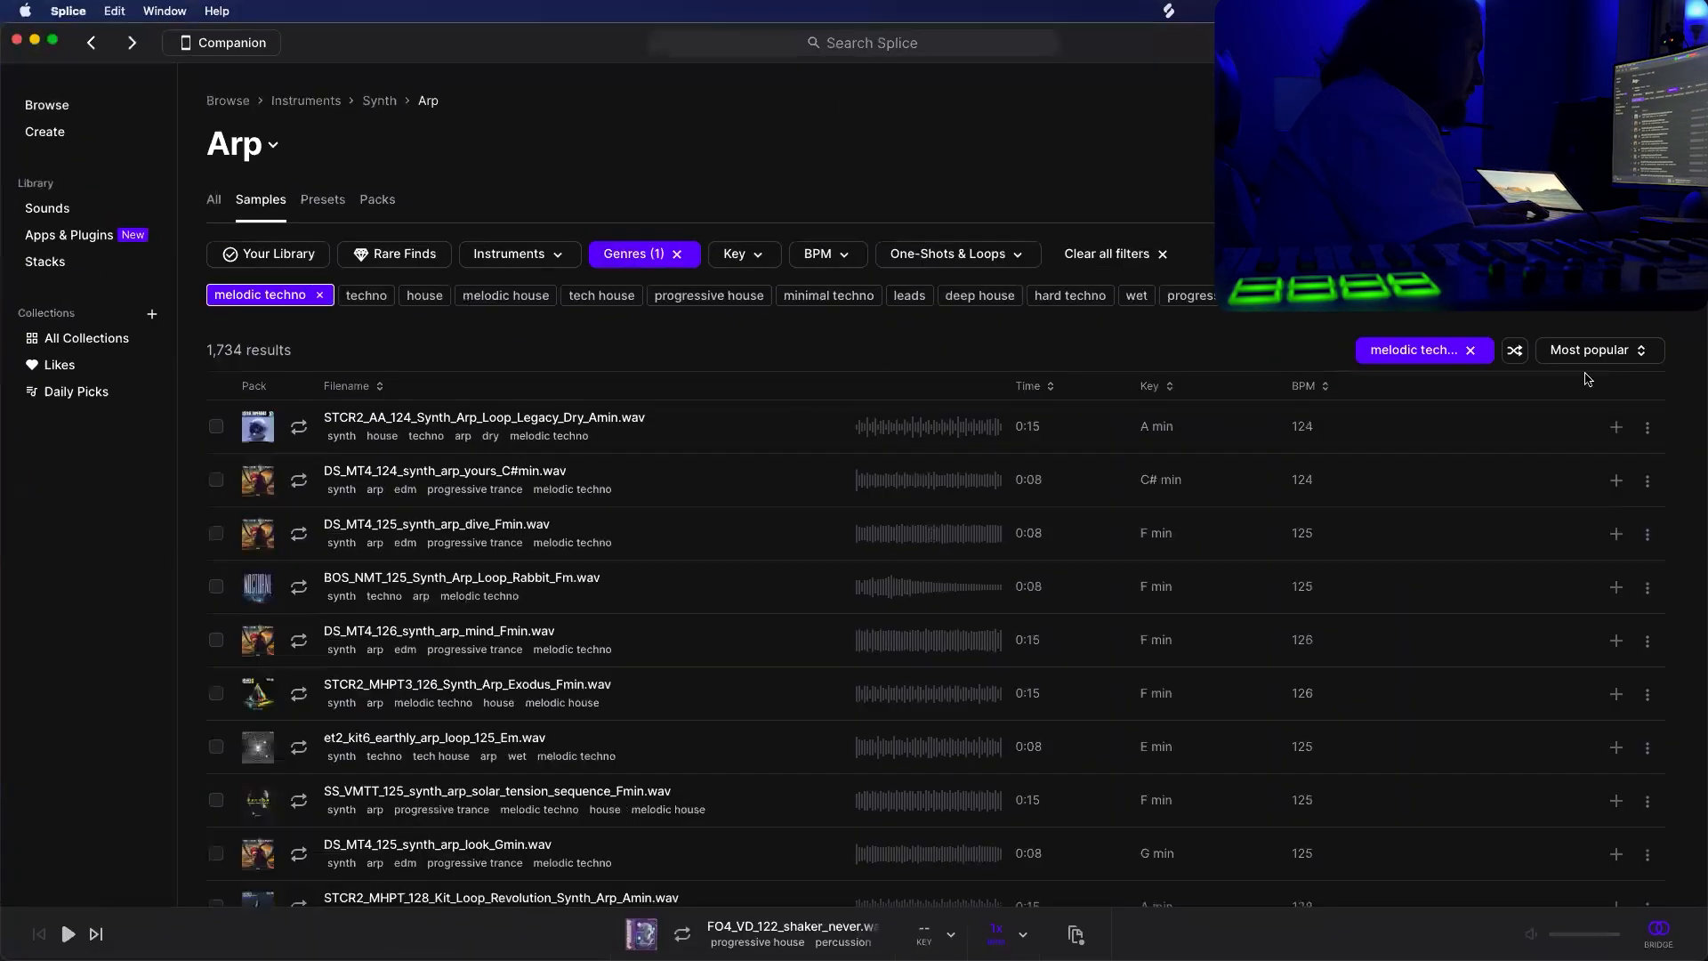
click(1469, 352)
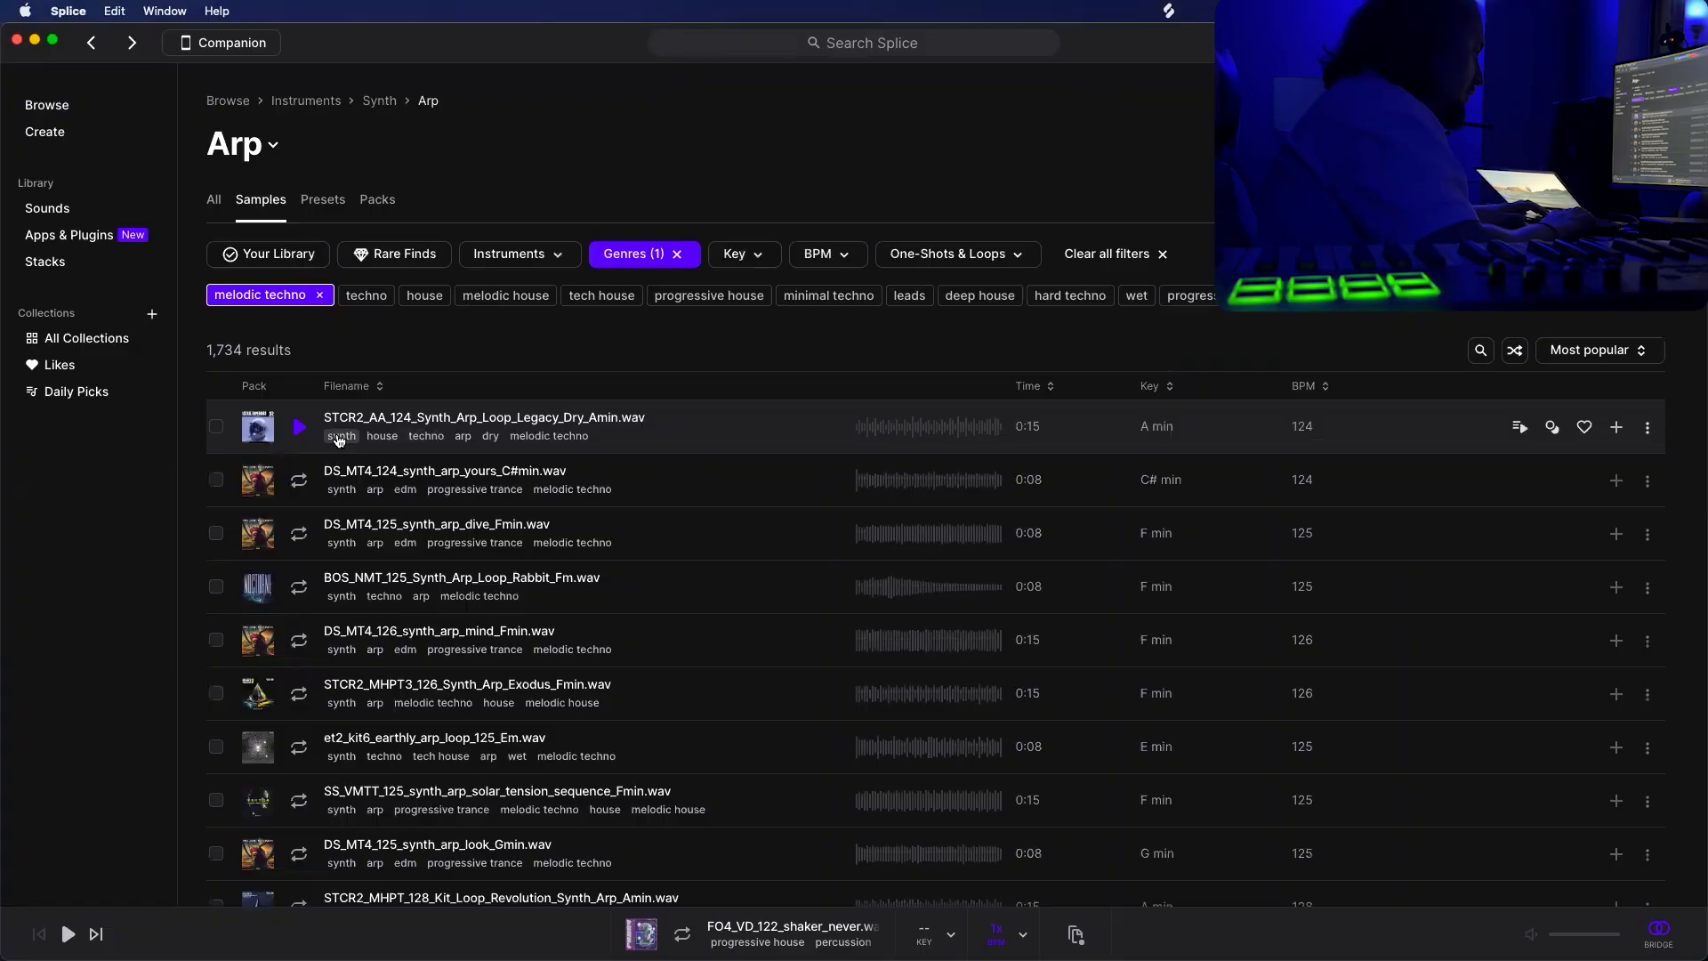
Switch to Ableton Live, examine the notes in the Sub Bass clip at bar 33 and stop playback.
key(ctrl+Up)
click(374, 438)
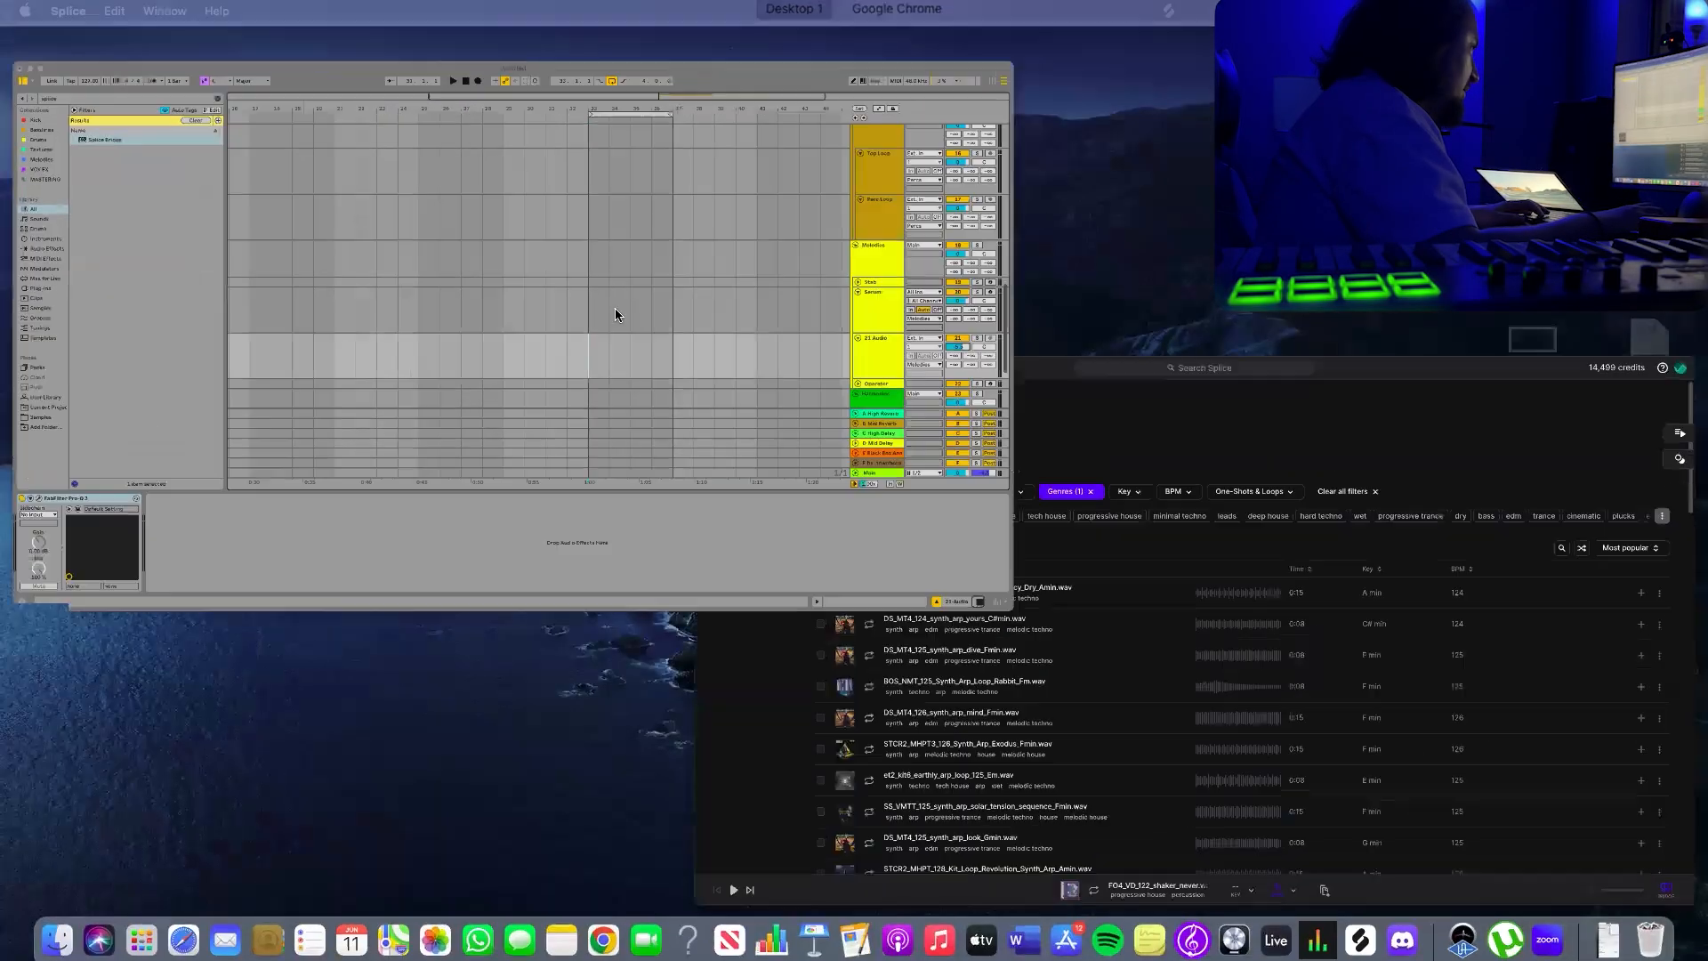
scroll(922, 381, up, 10)
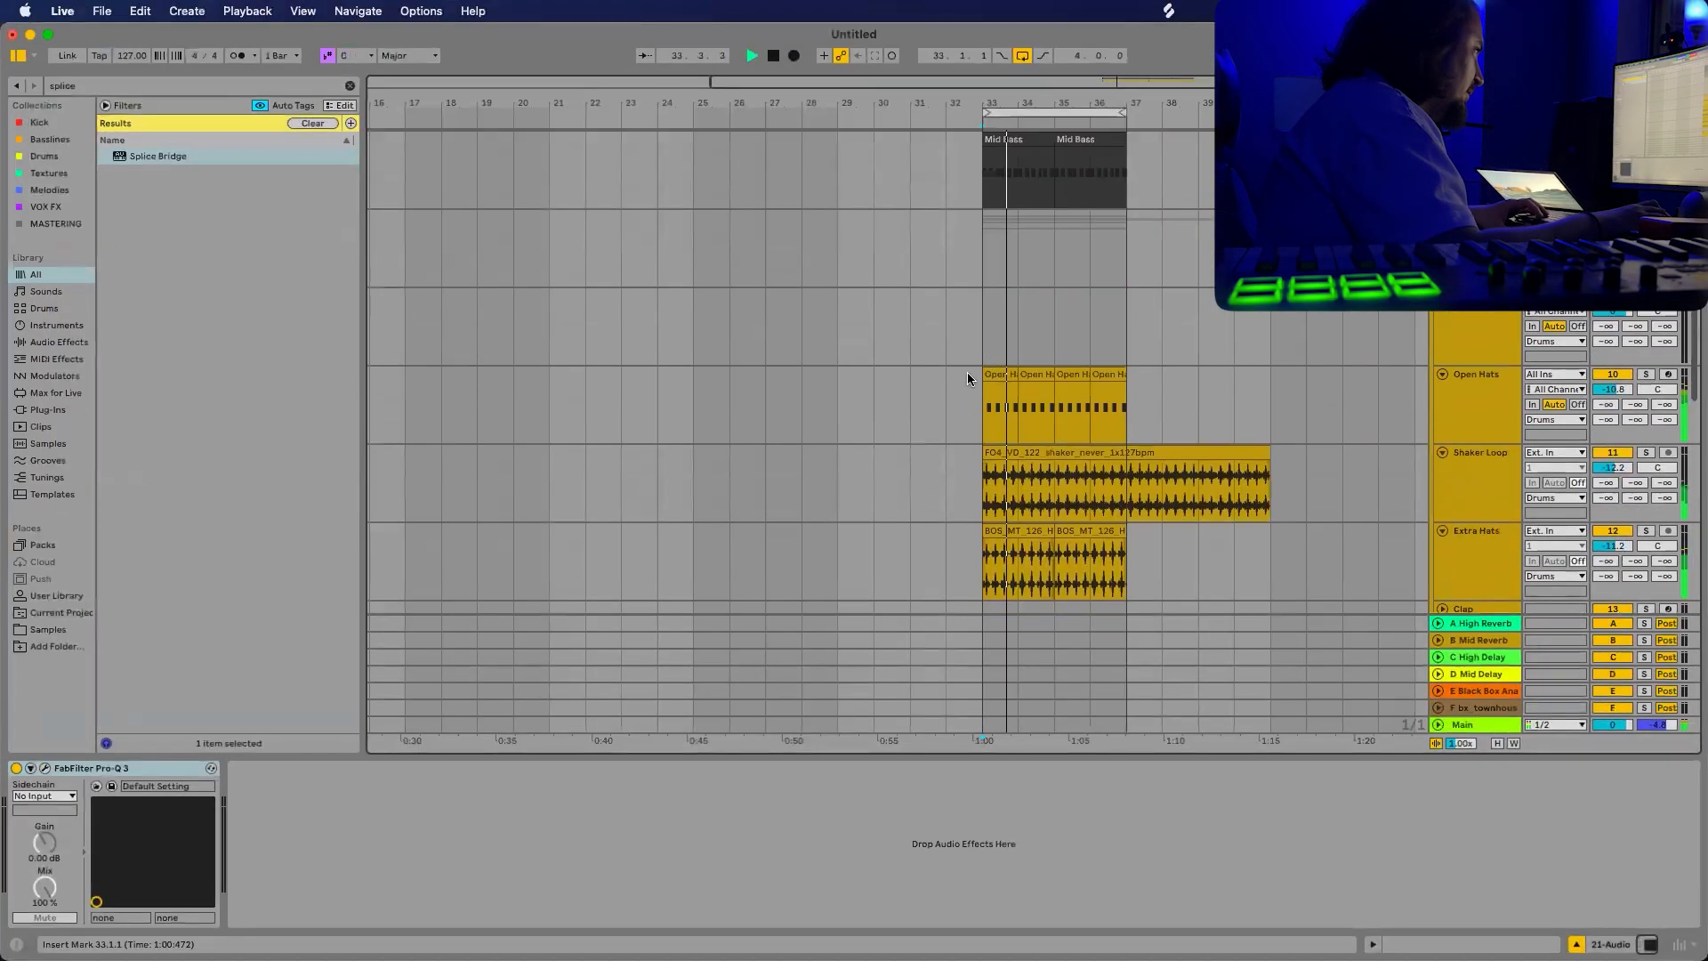
click(1201, 350)
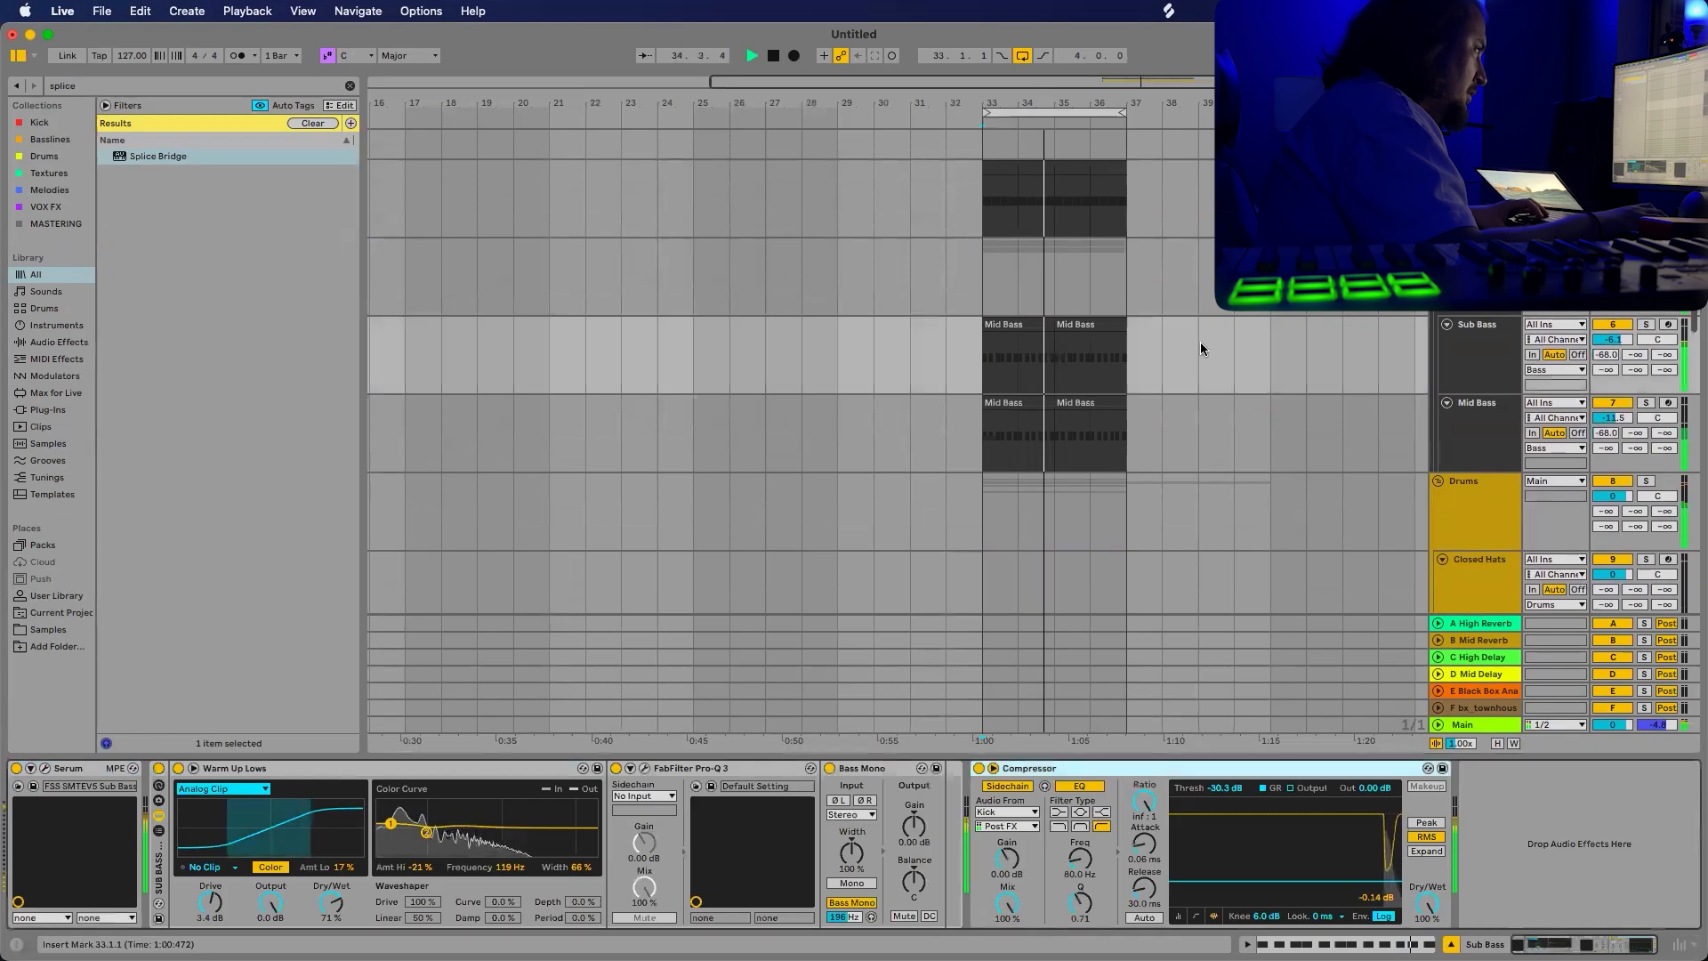
double_click(1014, 323)
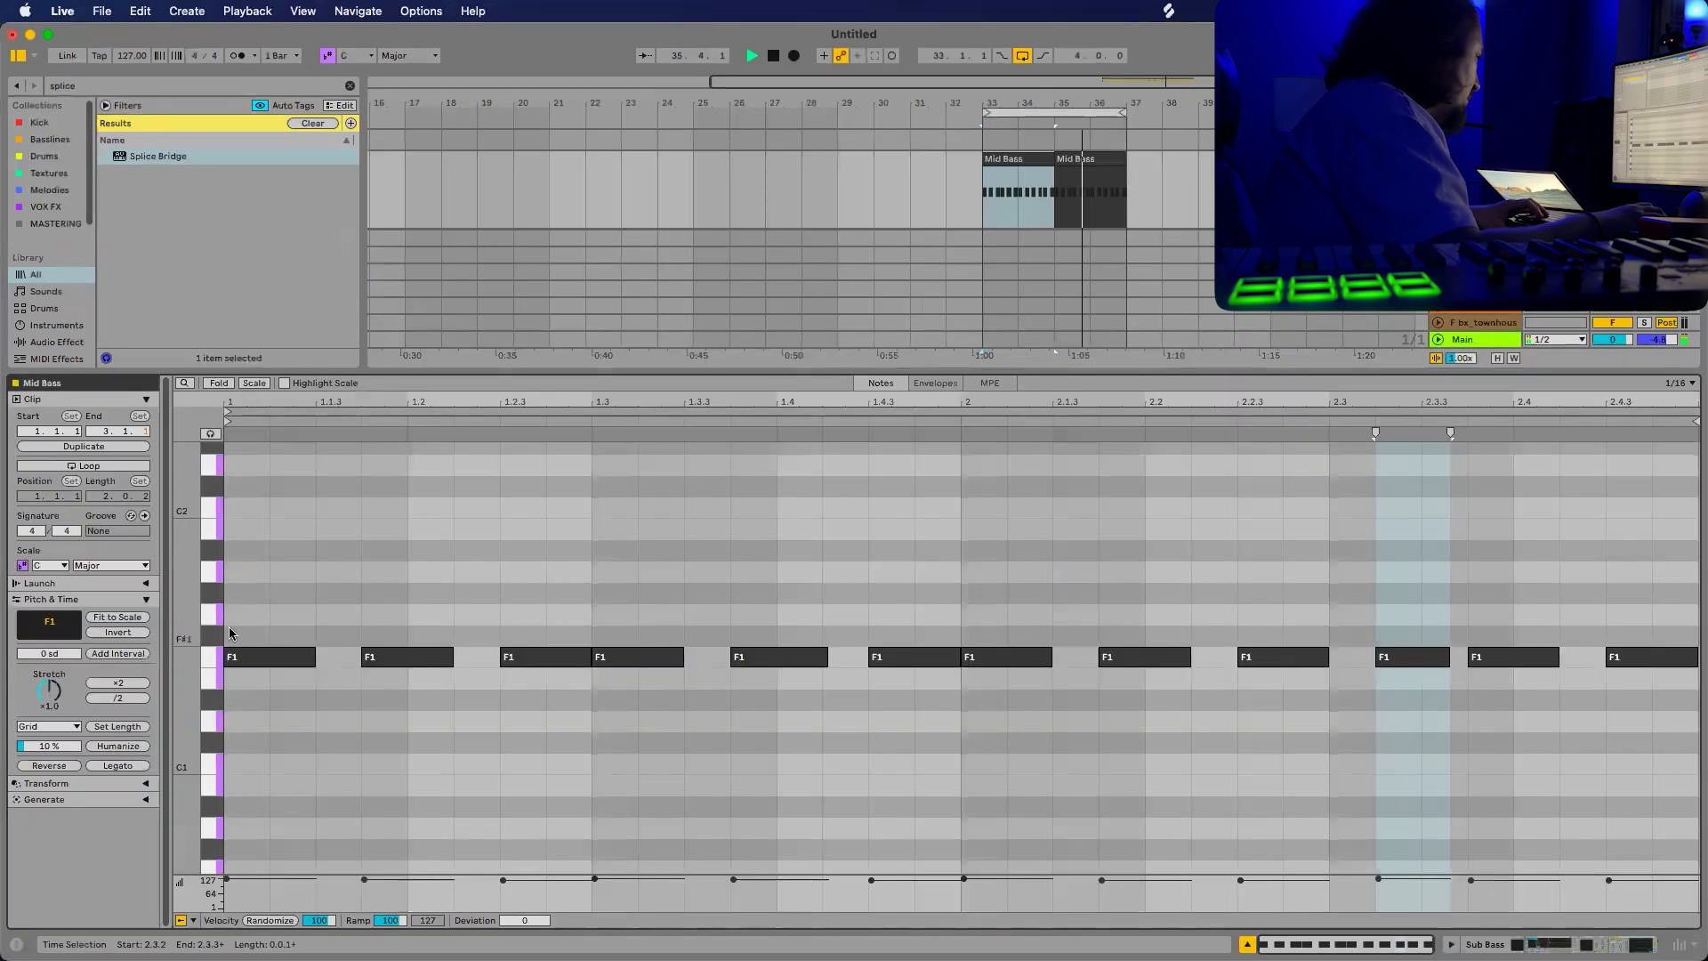
key(super+alt+l)
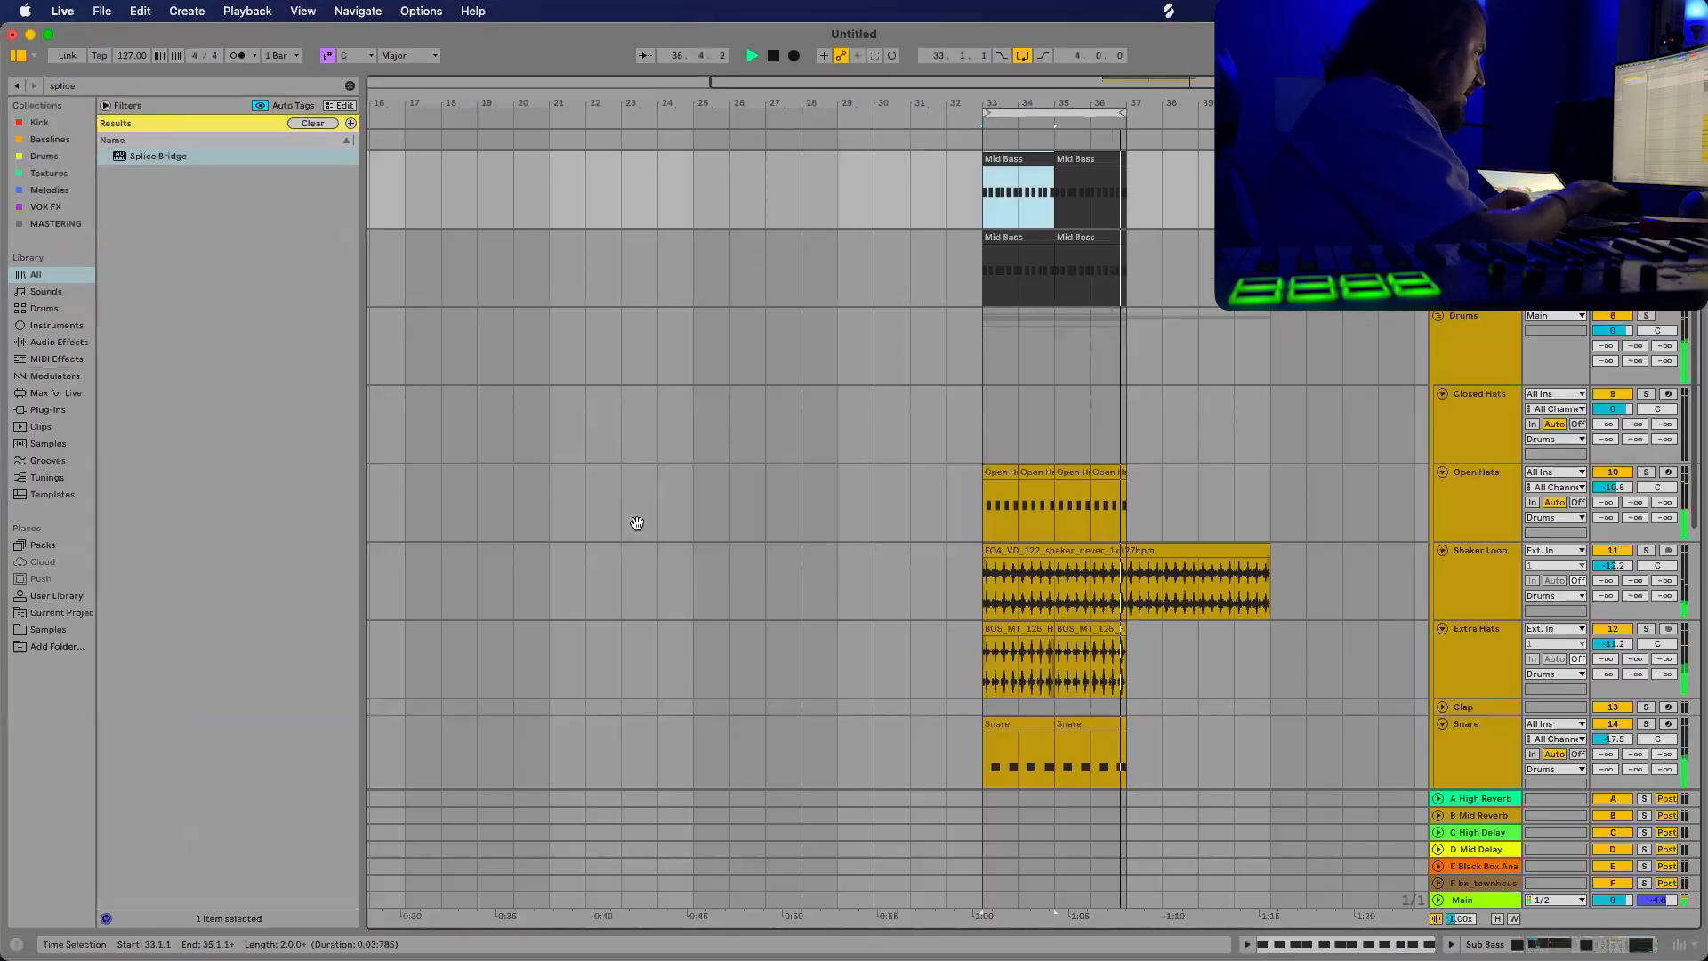
scroll(637, 525, down, 10)
scroll(717, 531, down, 3)
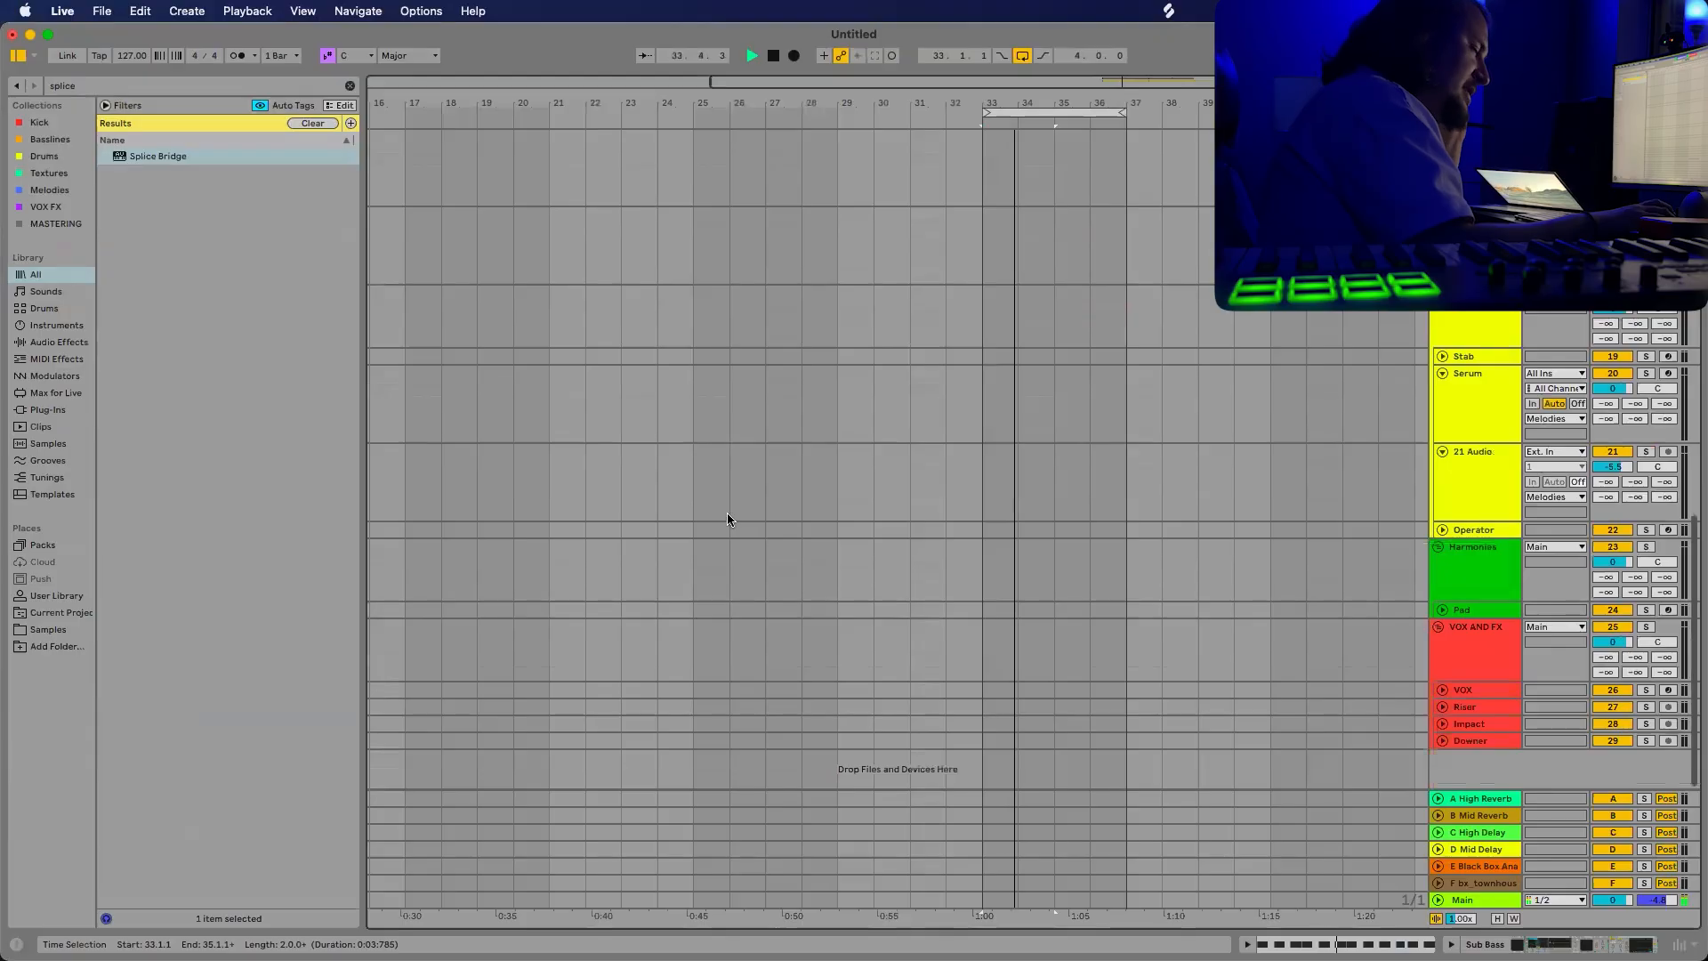
scroll(890, 480, up, 5)
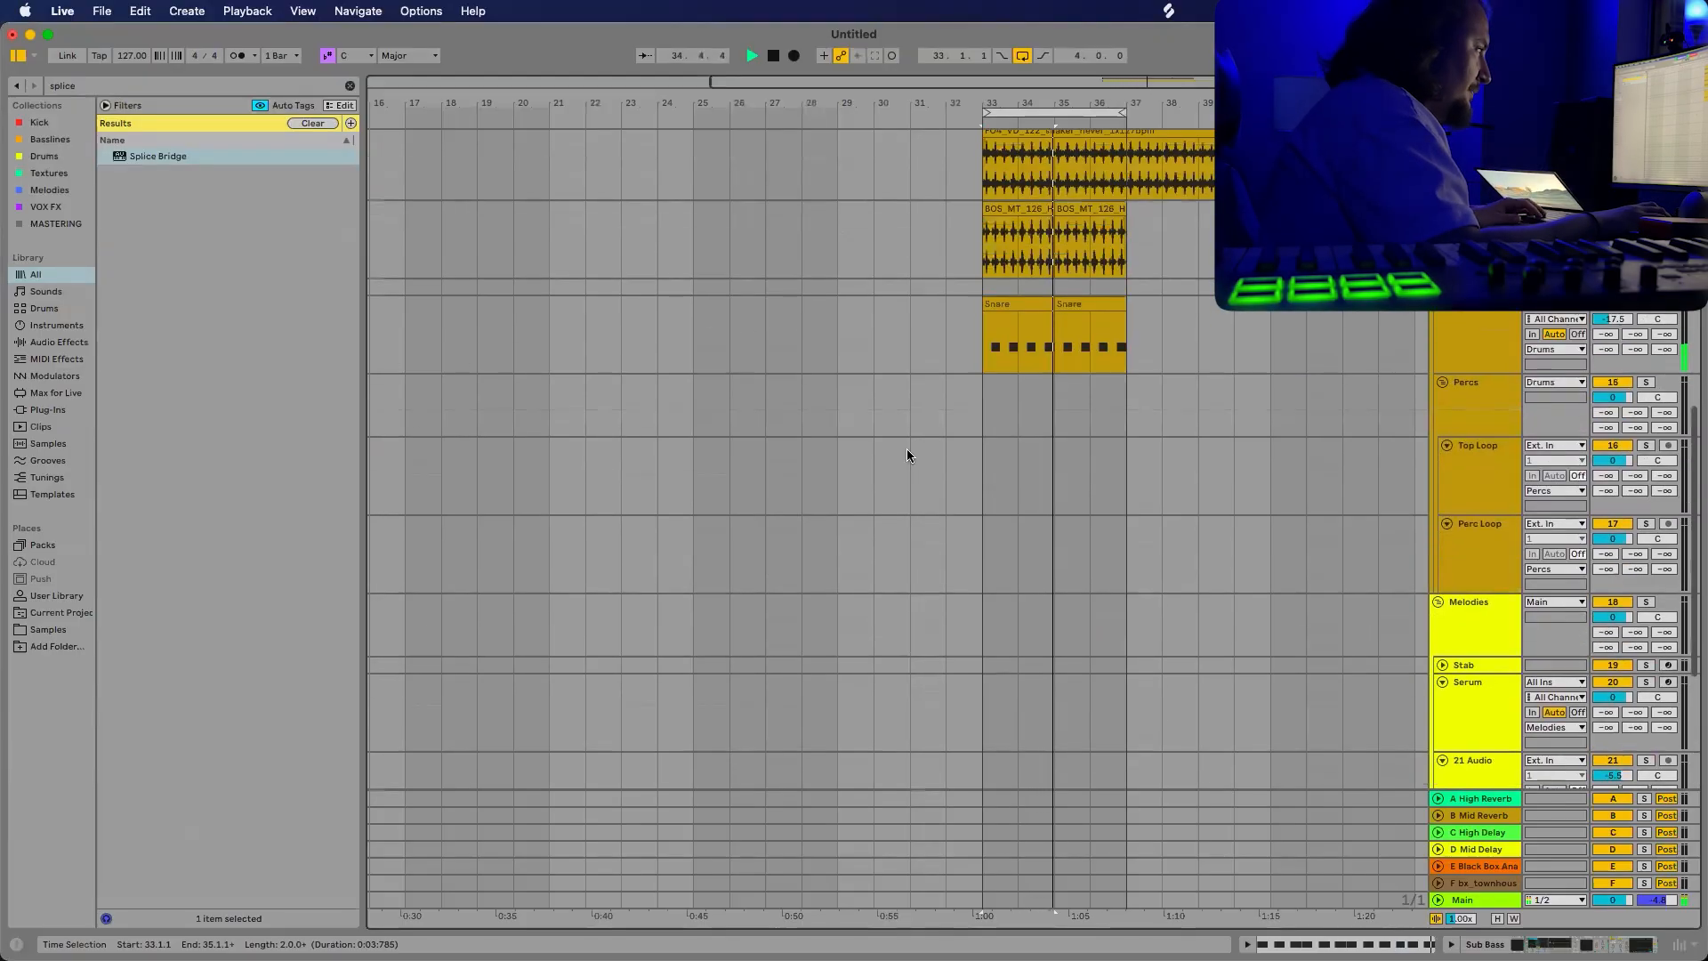
scroll(916, 458, down, 4)
key(space)
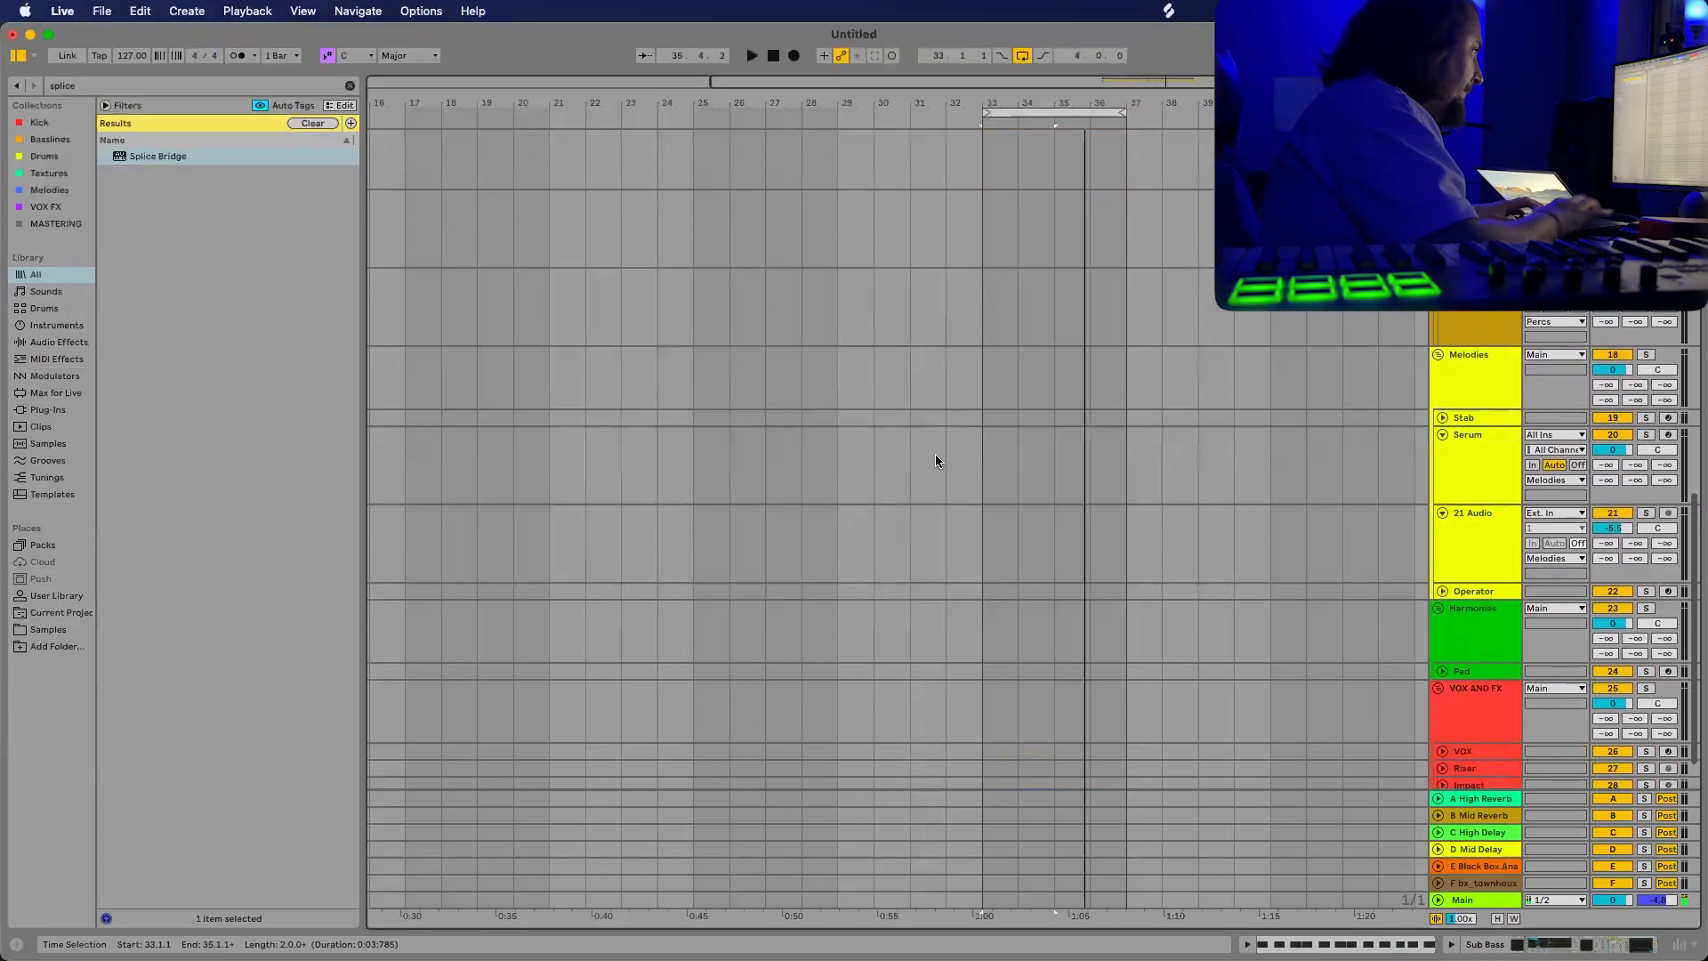
Switch to Splice, preview STCR2_AA_124_Synth_Arp_Loop_Legacy_Dry_Amin.wav and transpose all samples to the key of F.
key(ctrl+Up)
click(609, 399)
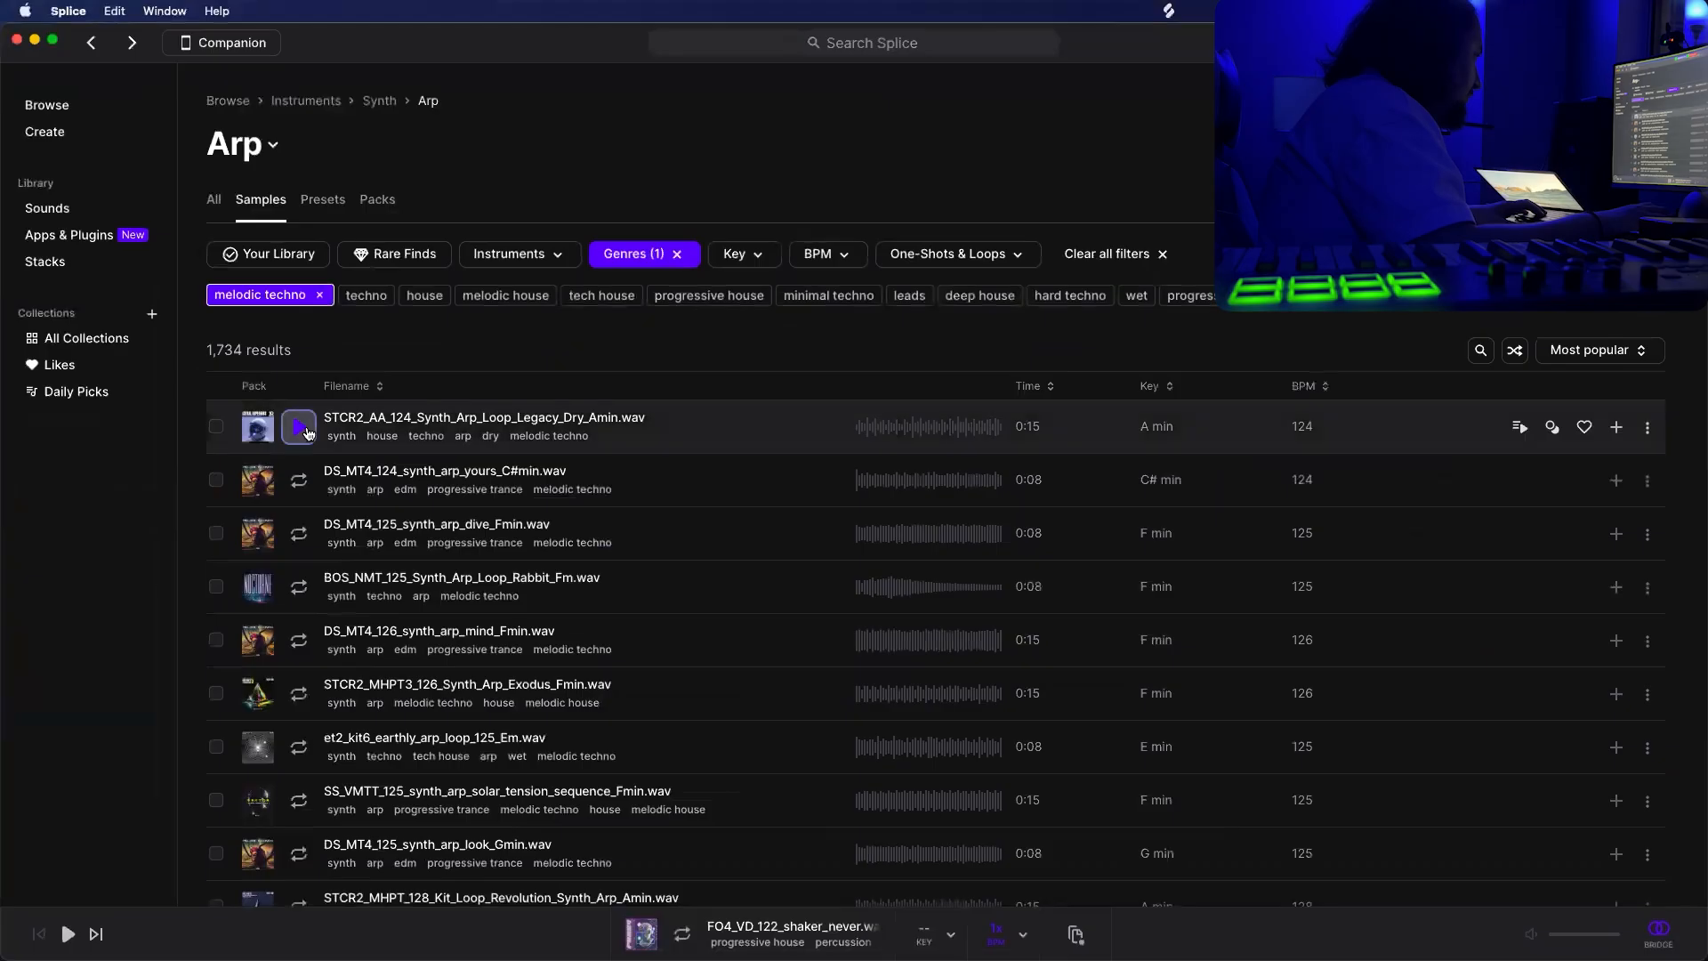
click(300, 428)
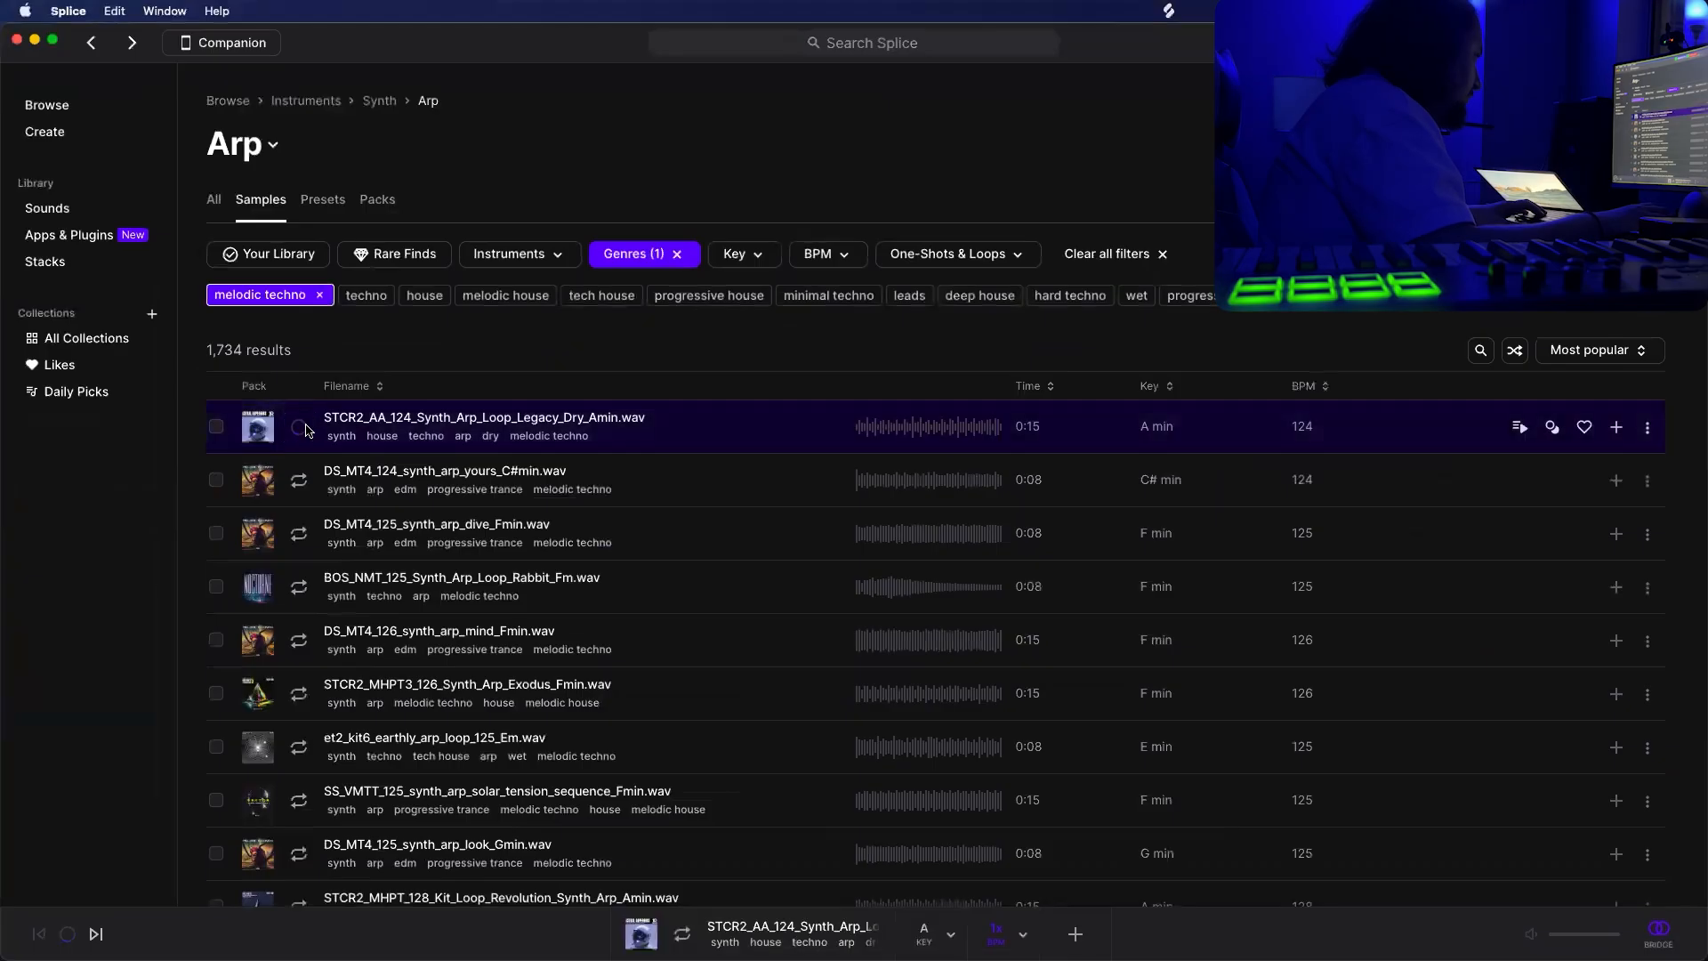
click(925, 933)
click(930, 686)
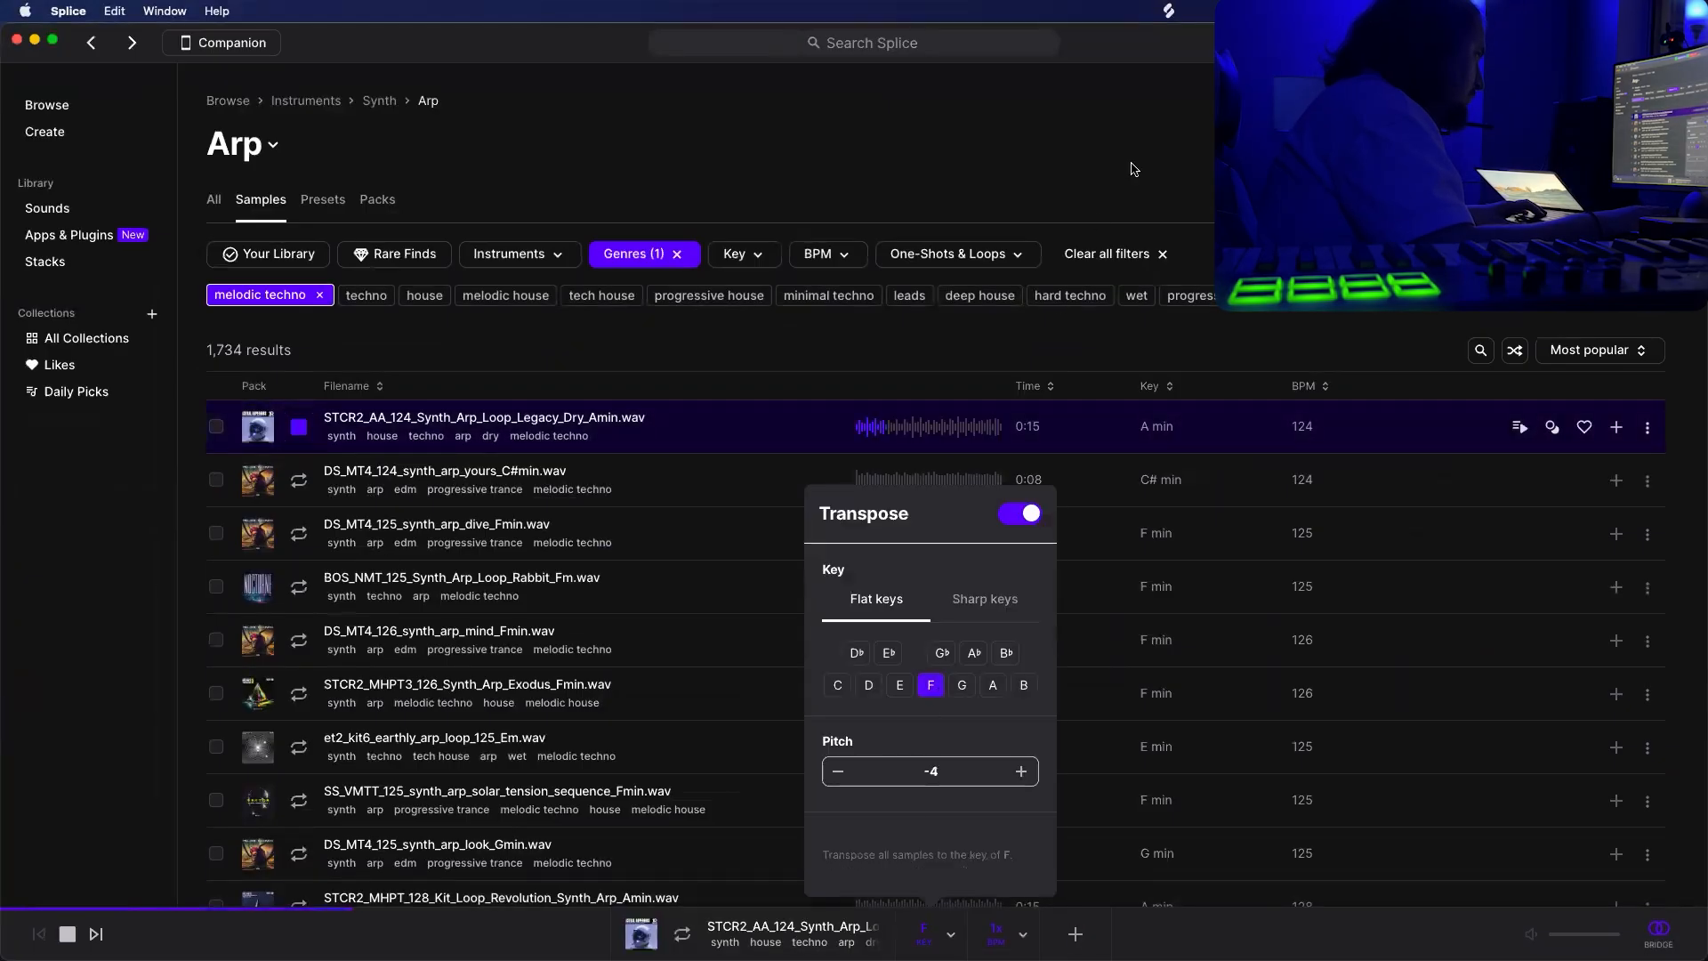
click(1127, 99)
Play the Ableton Live project alongside the Legacy Dry arp loop preview in Splice, and stop playback in Ableton Live.
key(super+Tab)
key(space)
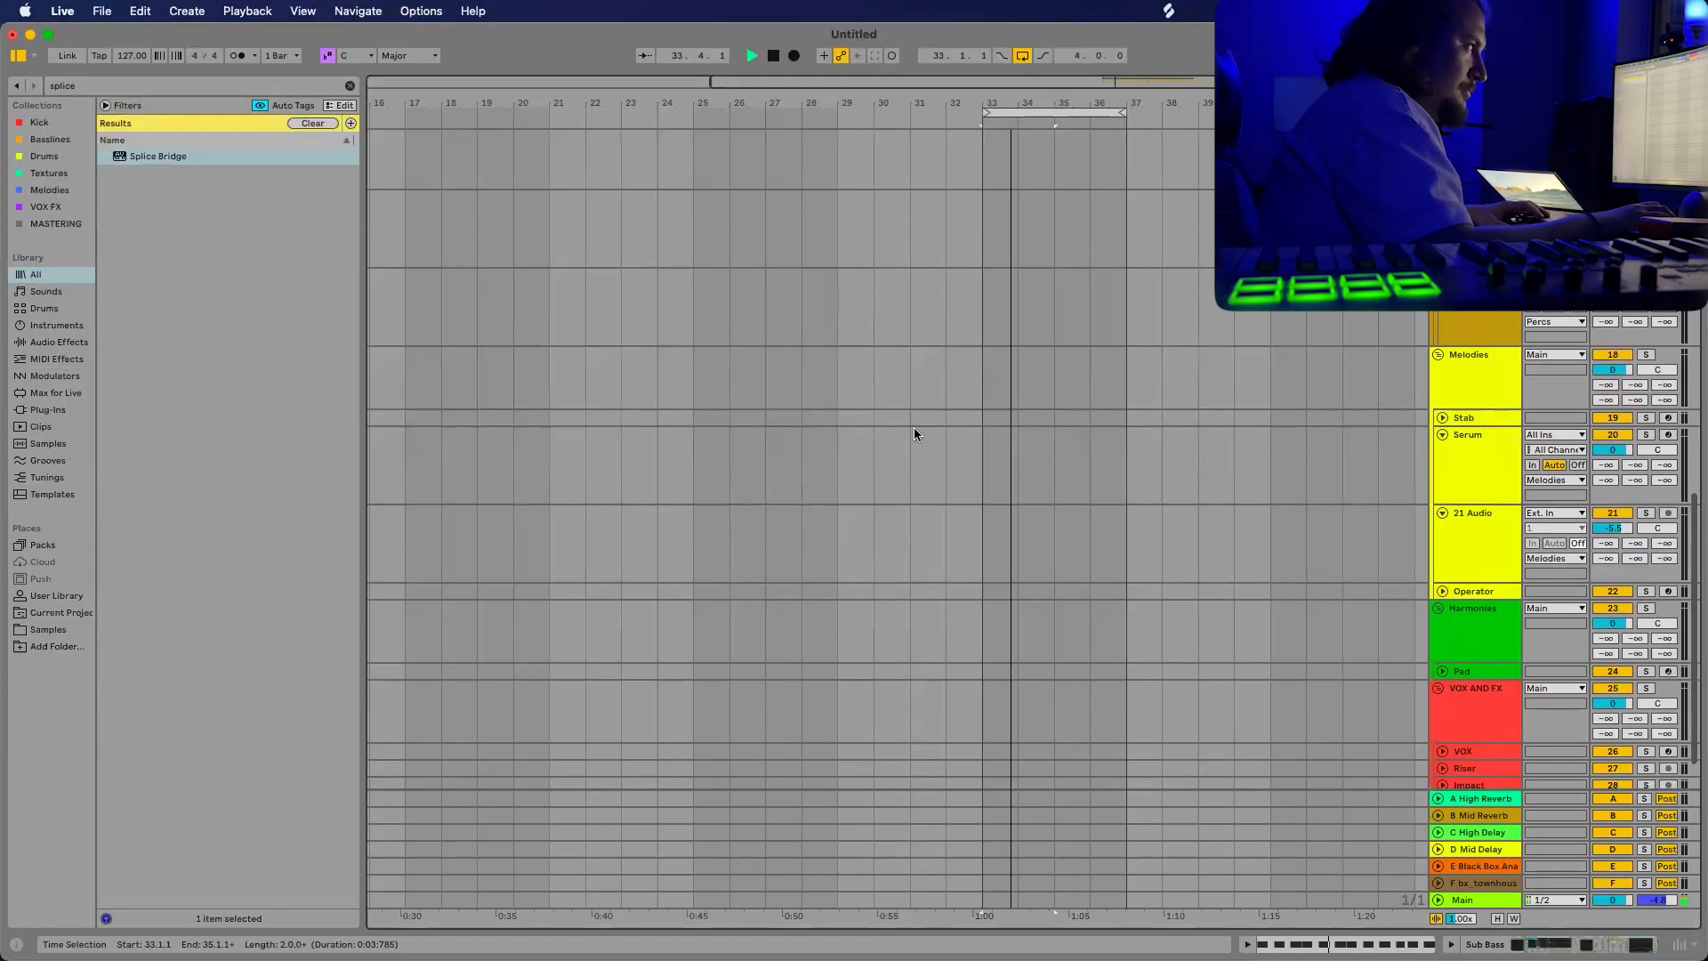
scroll(915, 434, down, 2)
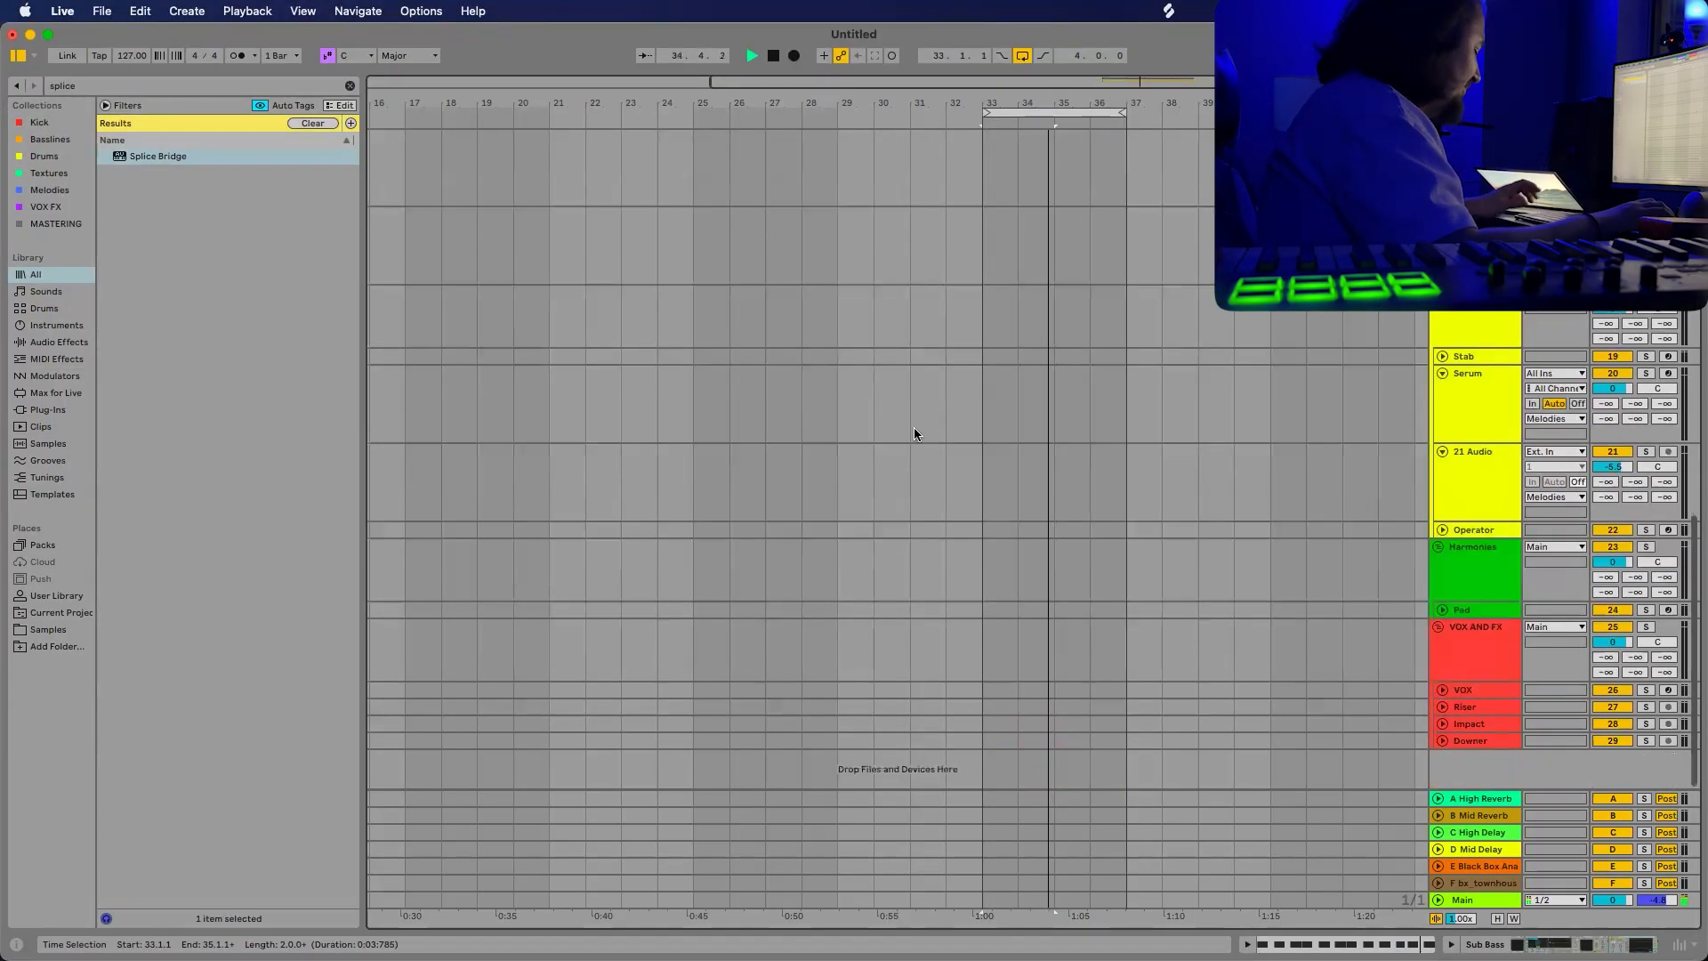
key(super+Tab)
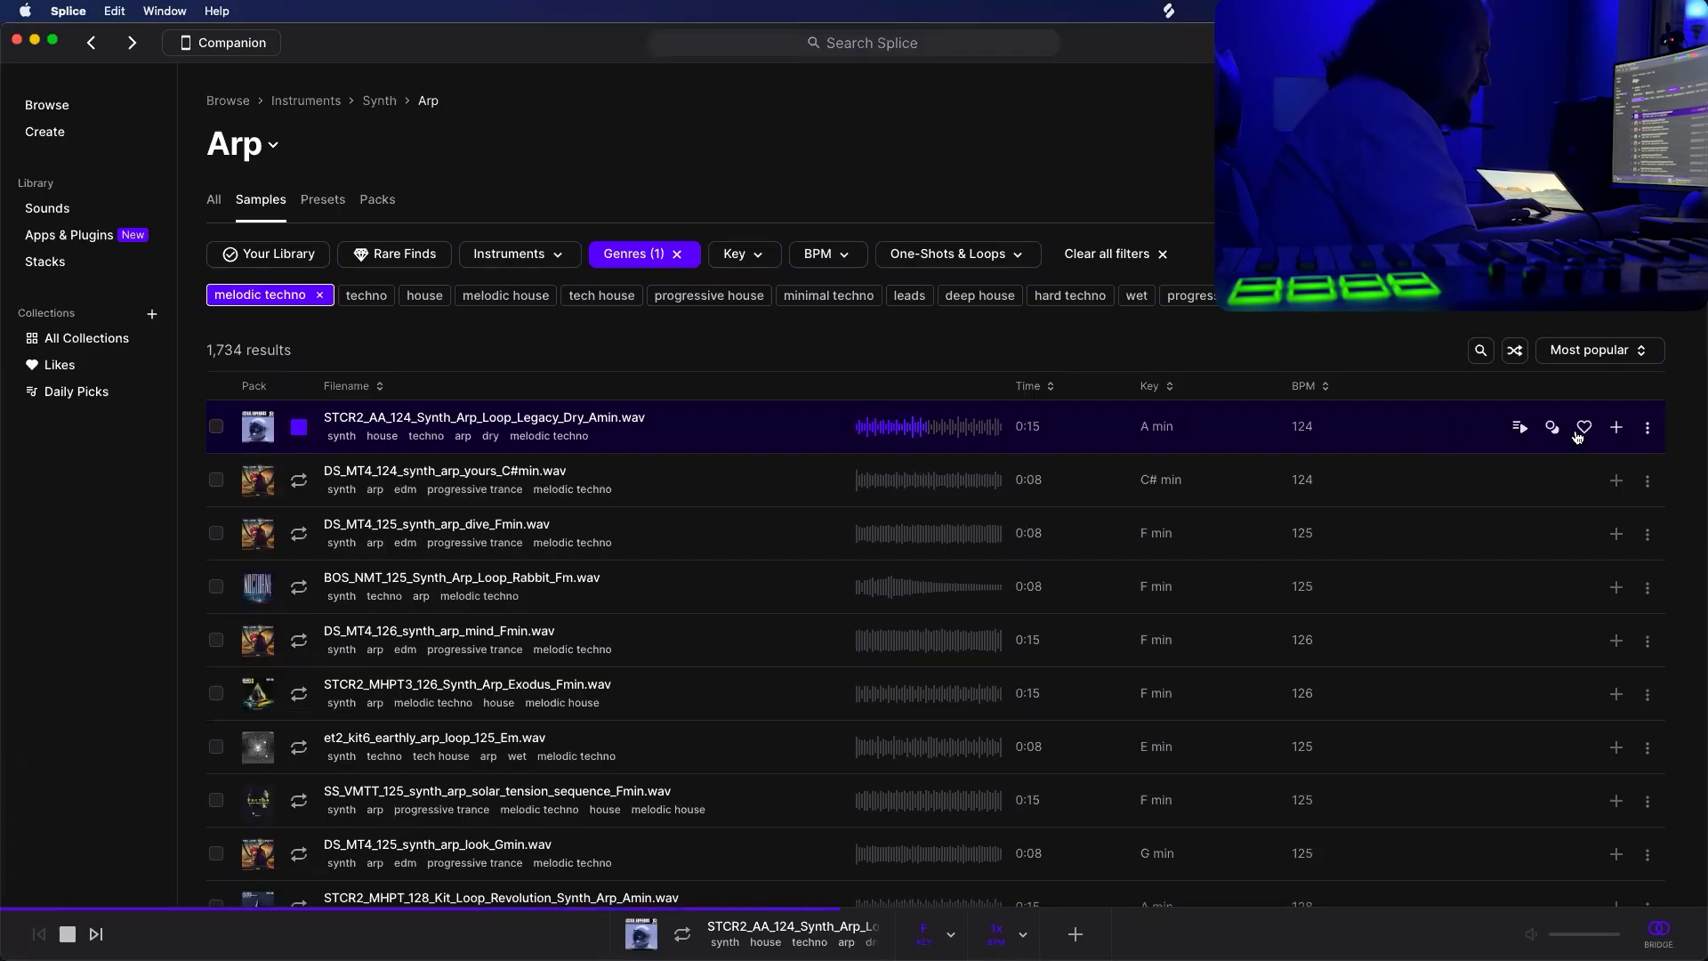
key(super+Tab)
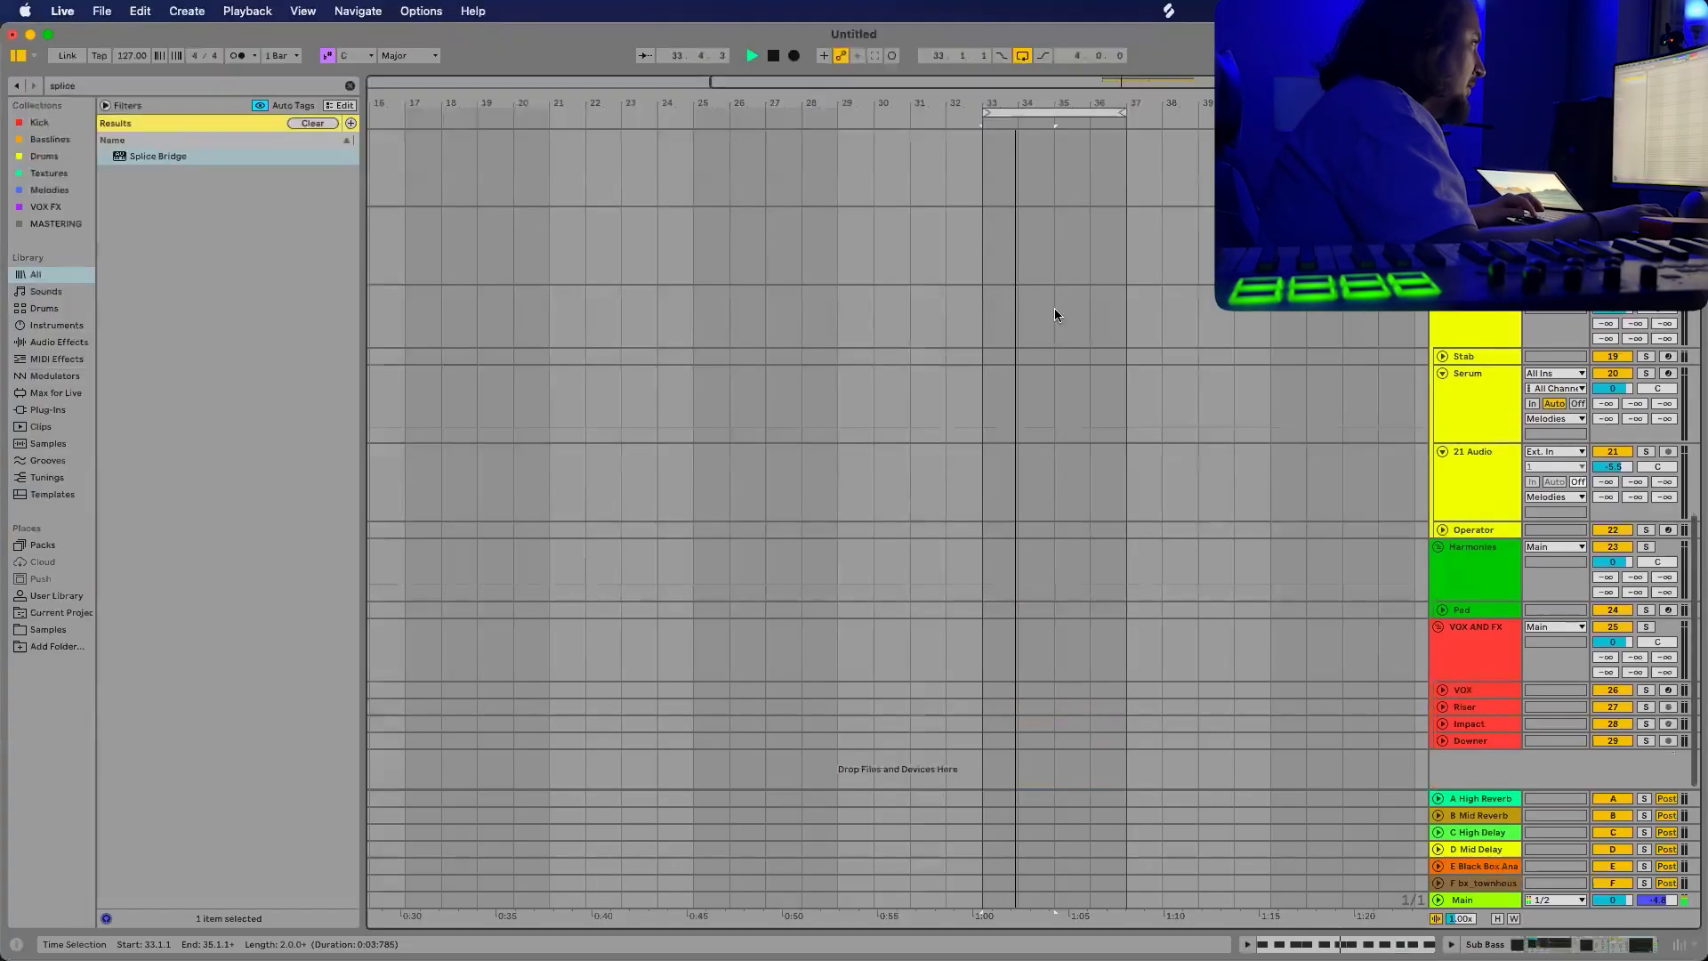
key(space)
Duplicate the Kick, Sub Bass and Mid Bass clips from bars 33–37 so they extend to bar 41.
scroll(1056, 315, up, 15)
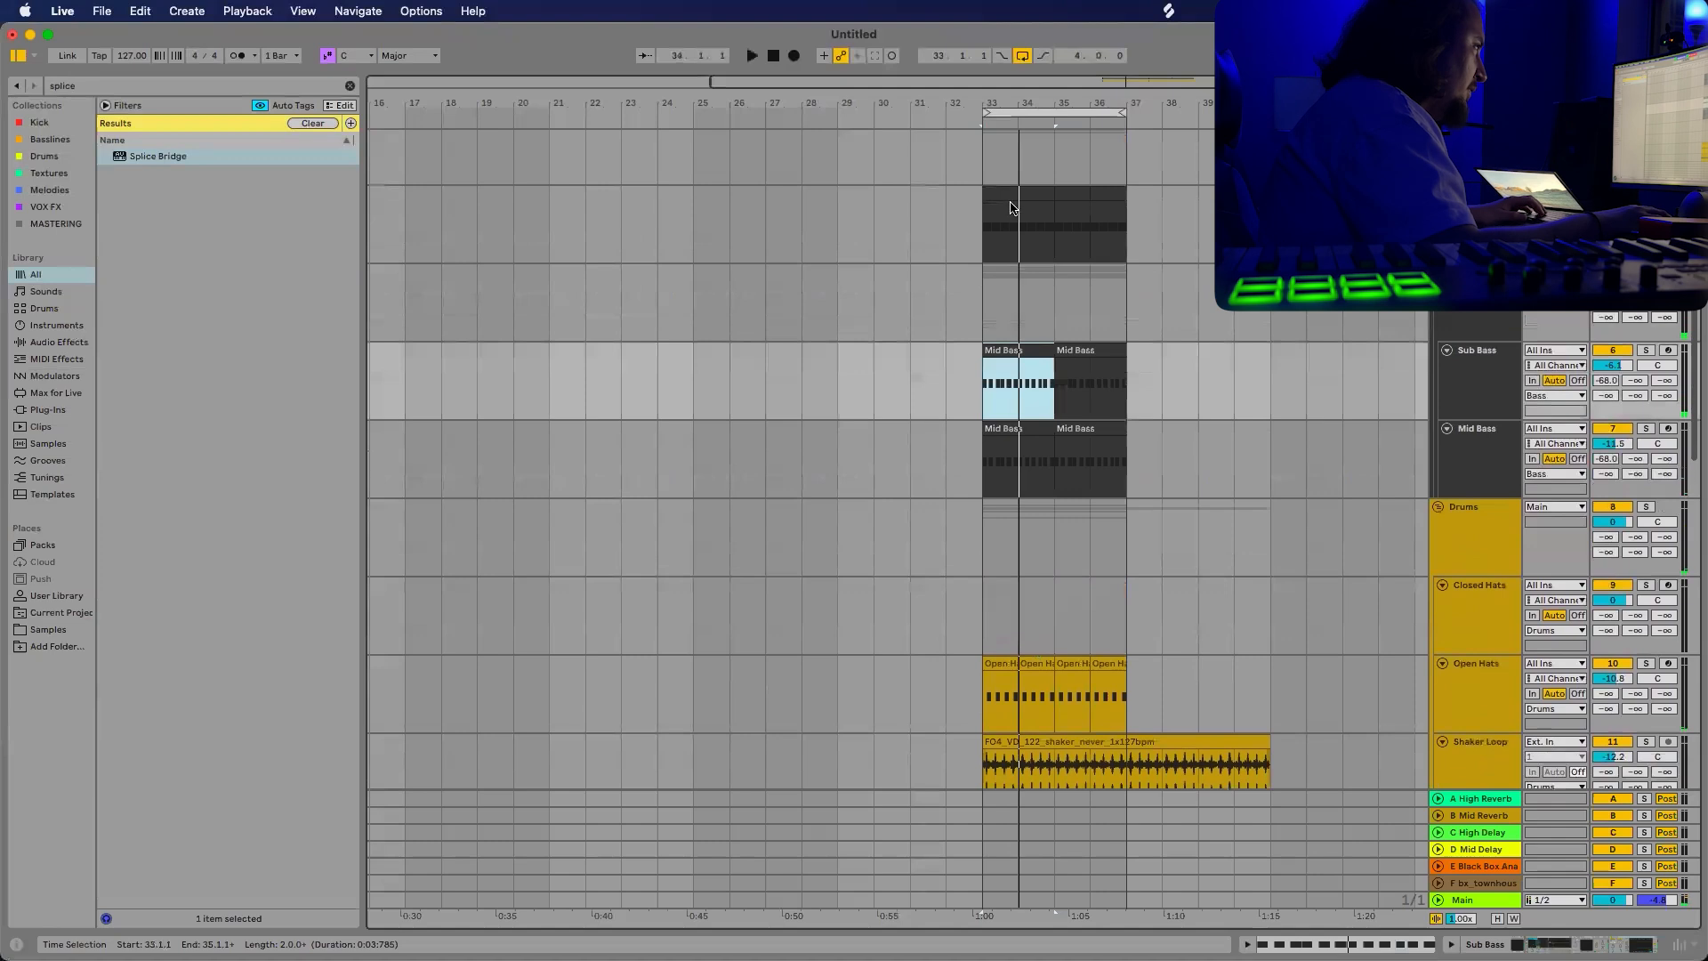
click(1011, 208)
shift+click(1101, 425)
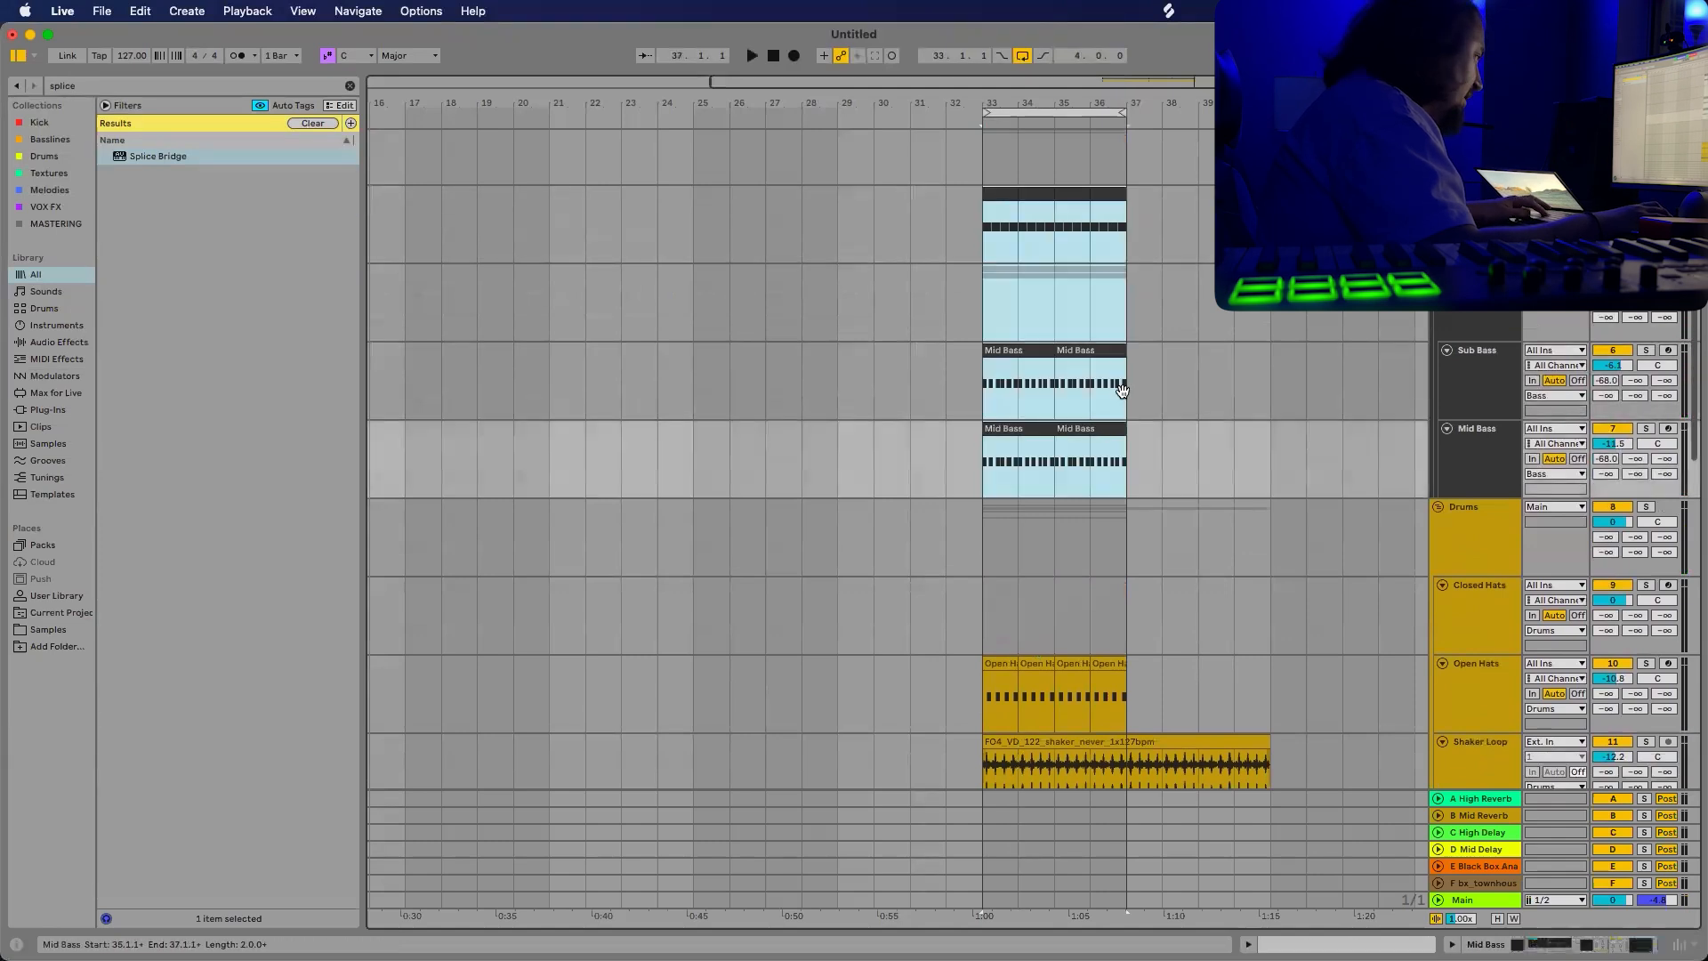
key(super+d)
Duplicate the Open Hats and Extra Hats clips from bars 33–37 so both extend to bar 41.
scroll(1123, 392, down, 6)
click(995, 429)
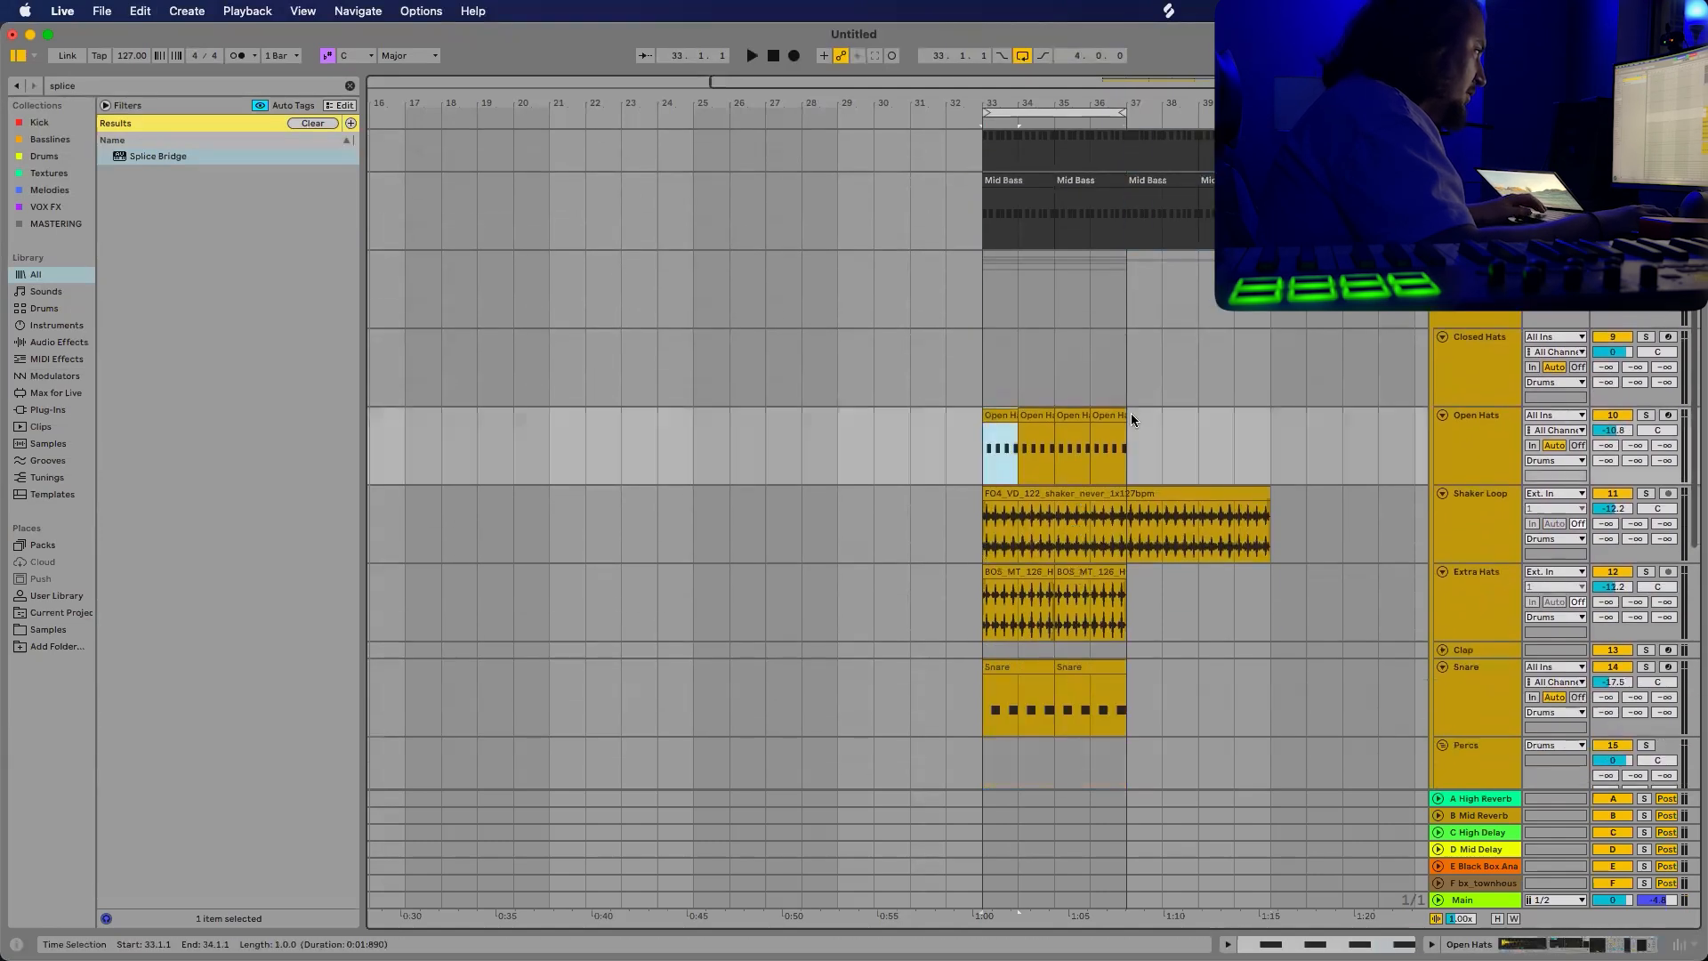
key(super+d)
scroll(1024, 500, down, 2)
click(1024, 500)
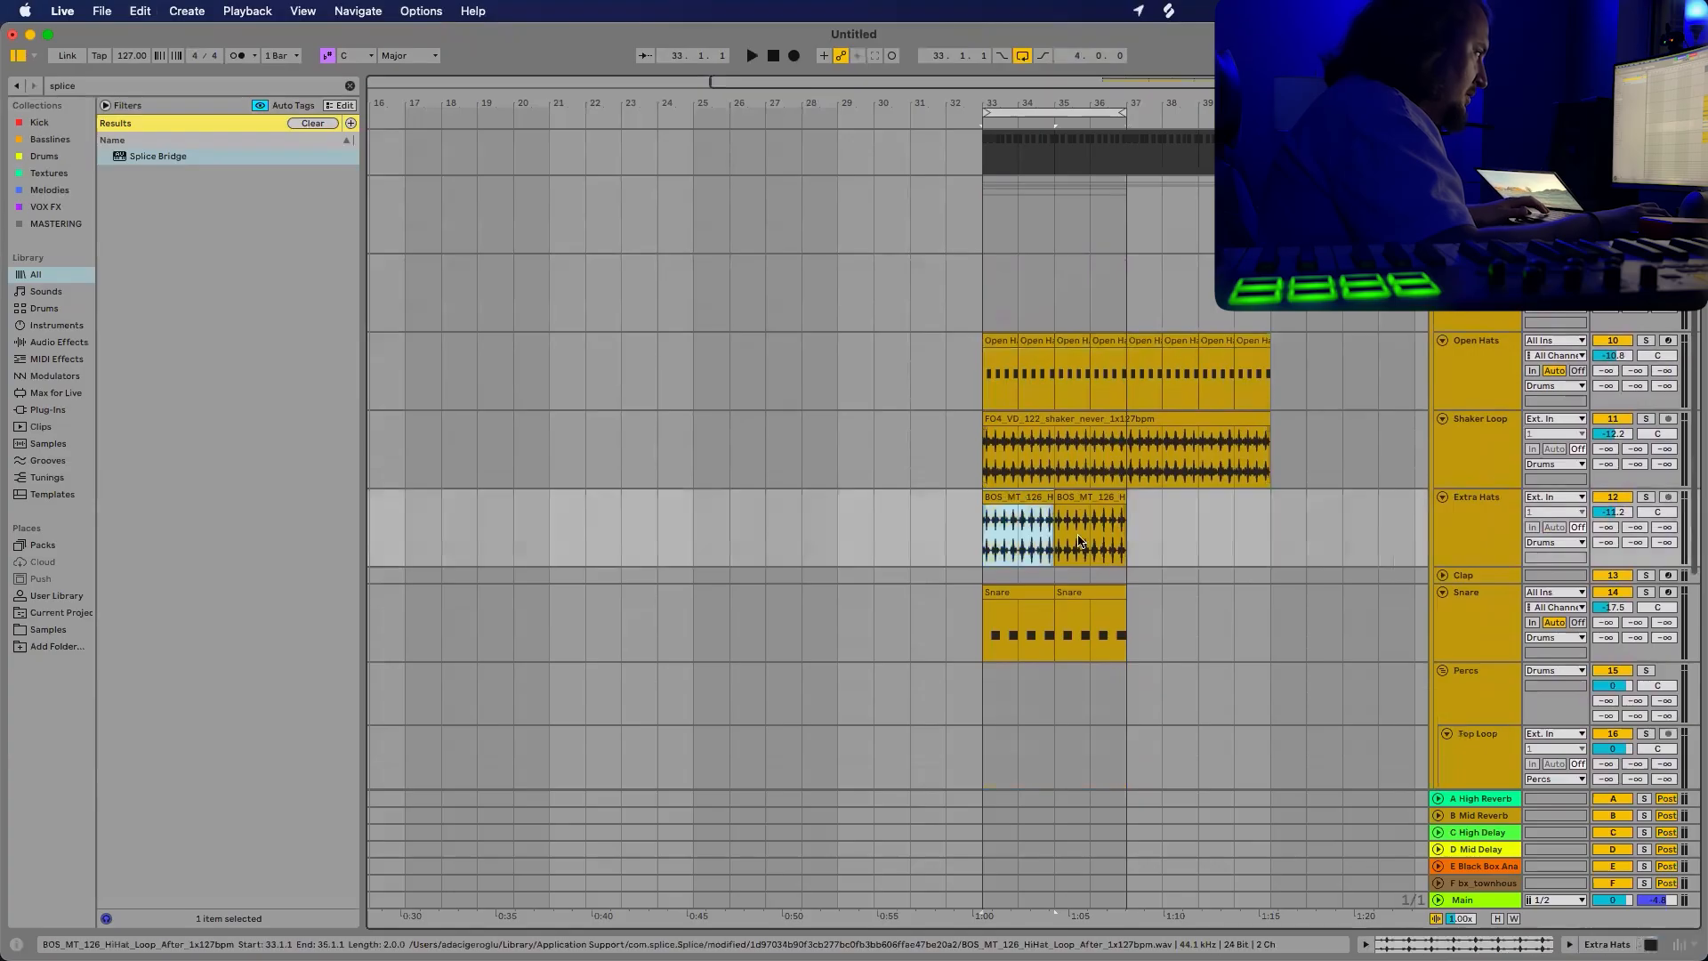
key(super+d)
Play the extended bass and drum arrangement from bar 33.
scroll(1080, 488, up, 3)
scroll(1080, 488, up, 3)
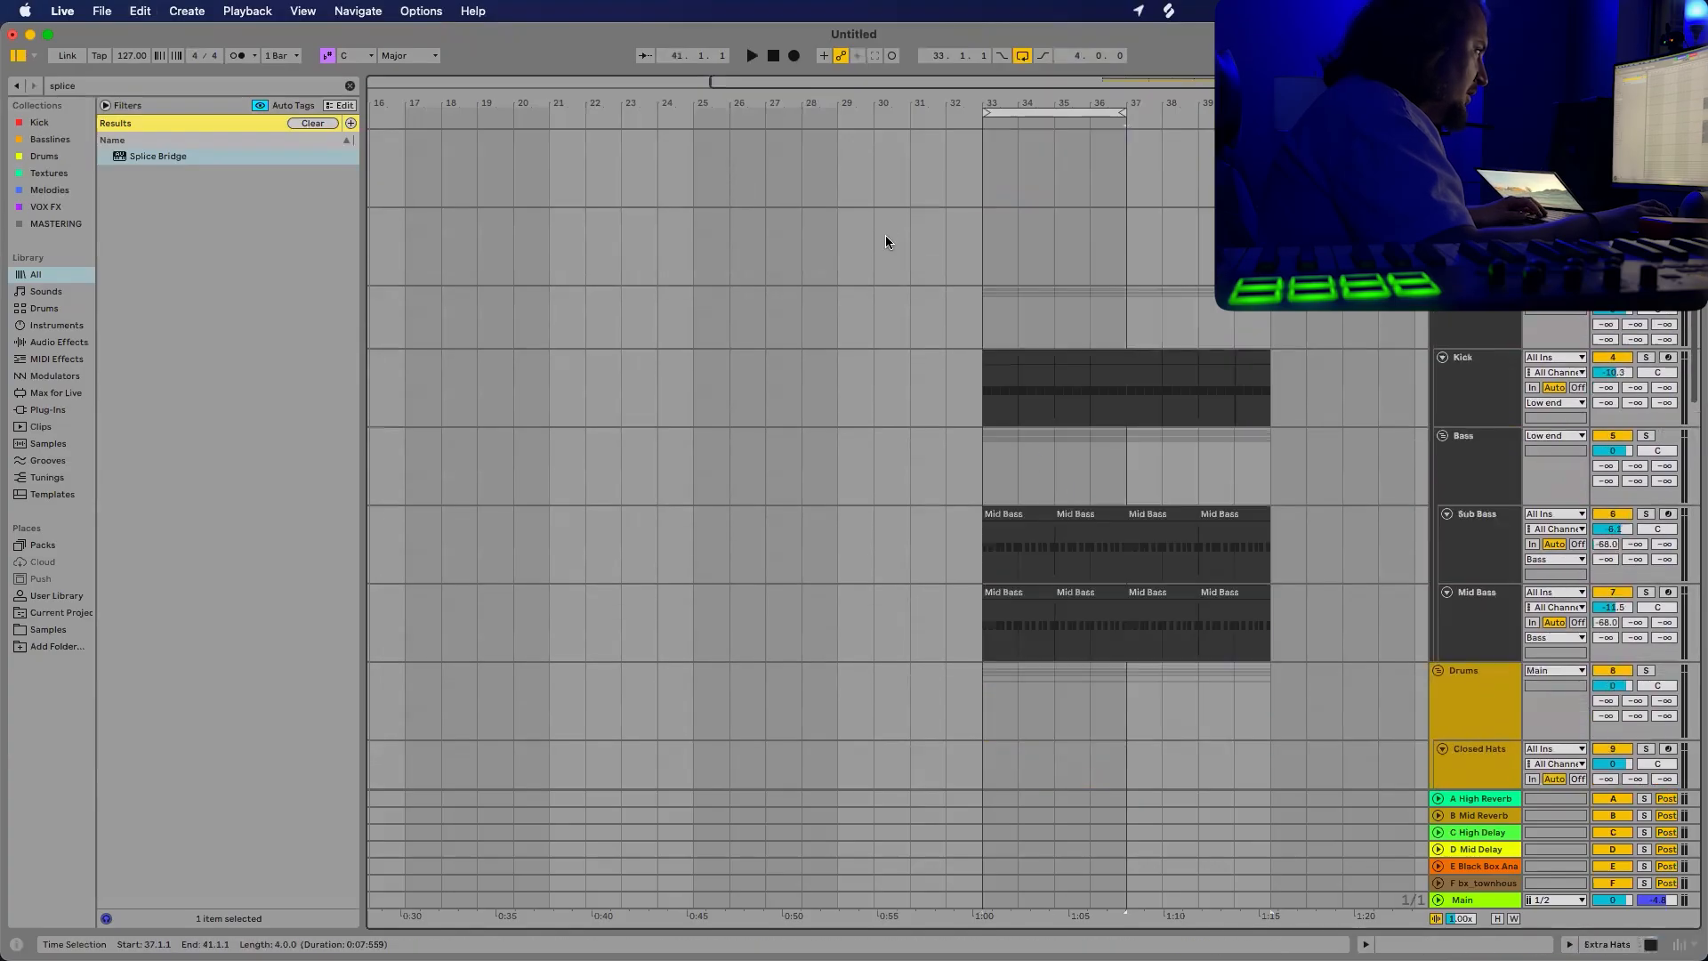
key(space)
click(983, 475)
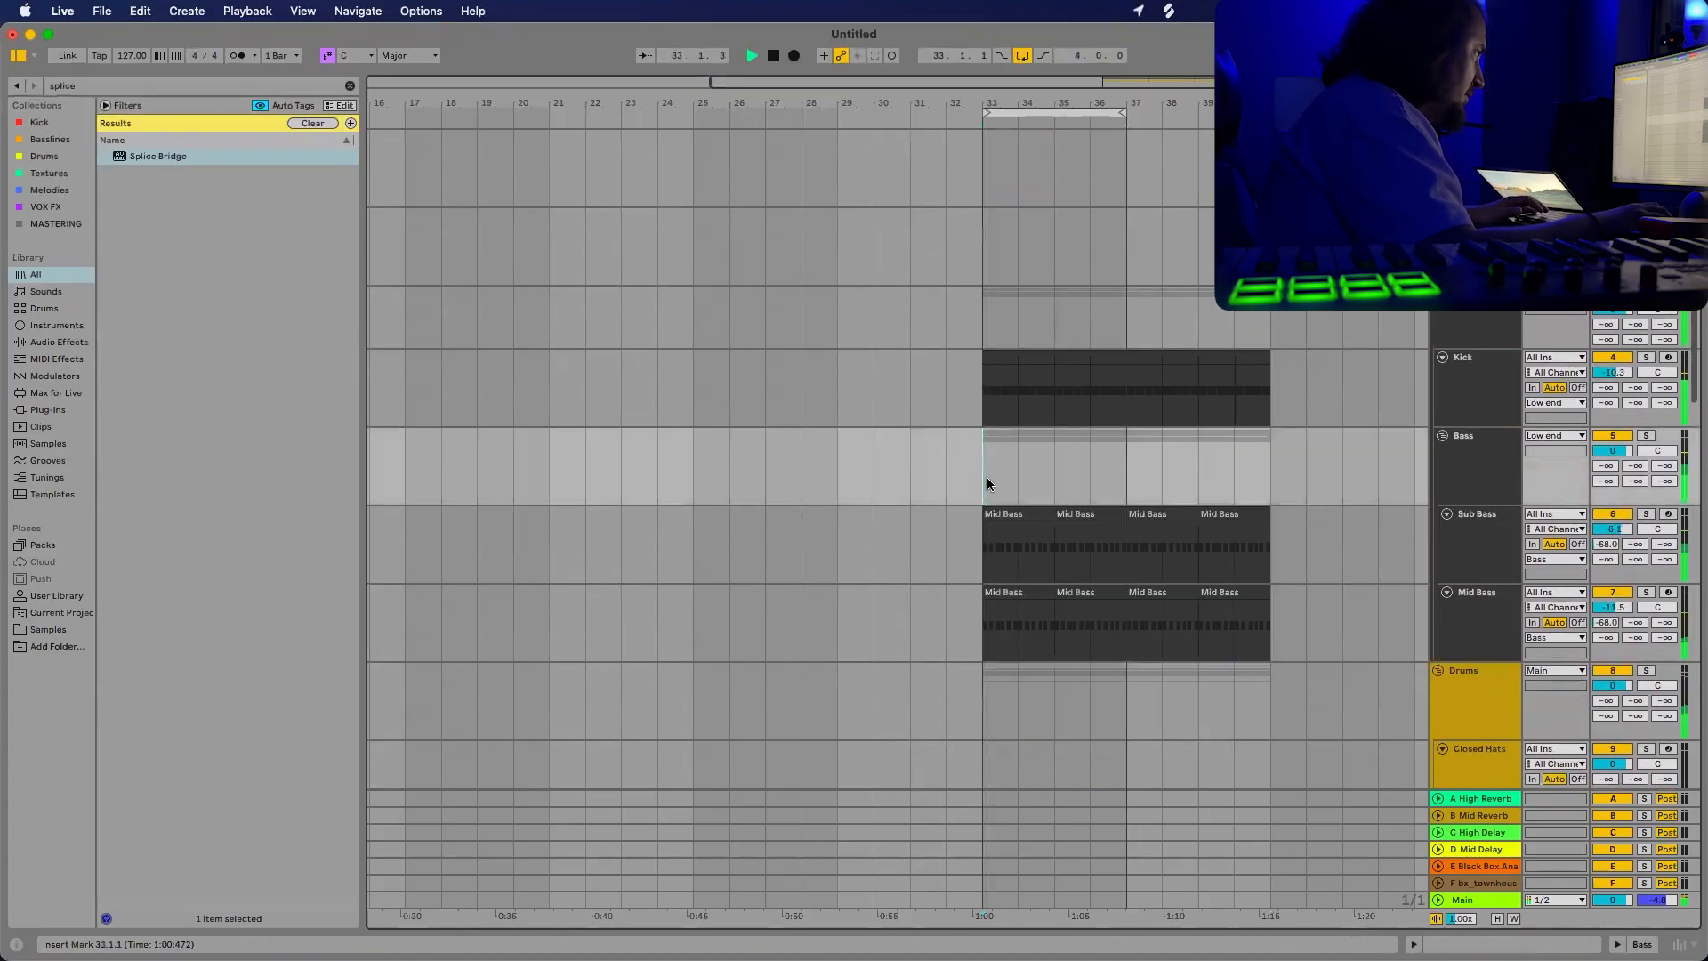
scroll(988, 480, down, 3)
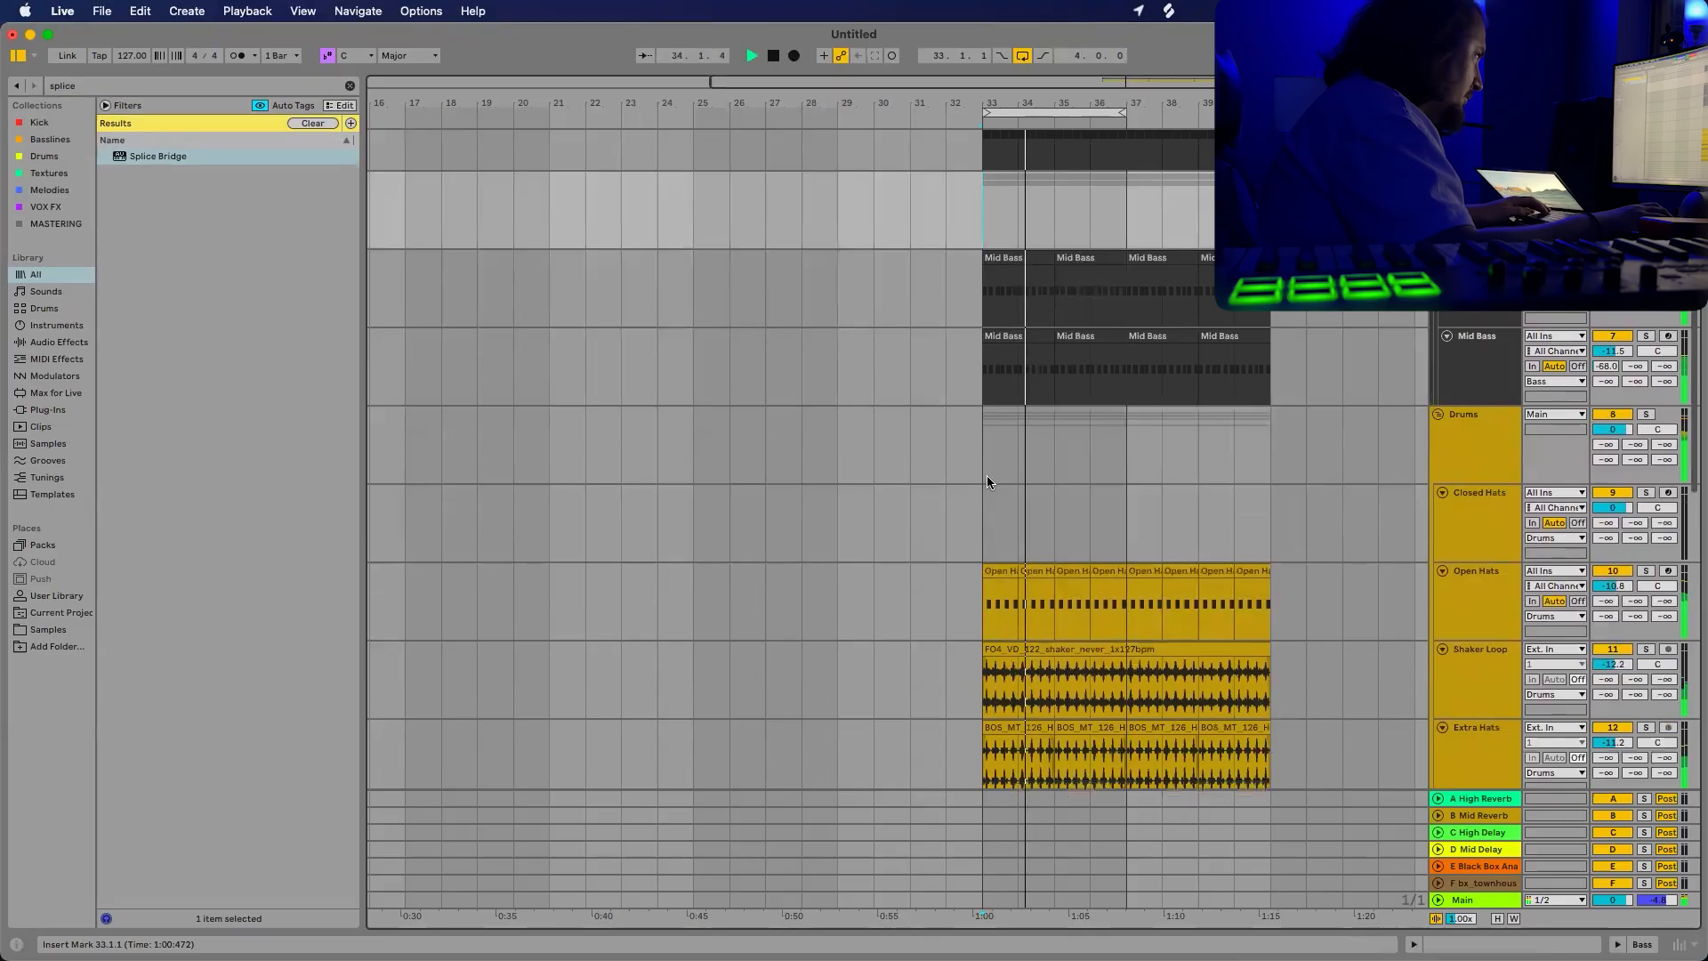
Switch to Splice, preview the yours, dive and Rabbit arp loops, and add the Legacy Dry arp loop to the likes.
key(super+Tab)
click(301, 481)
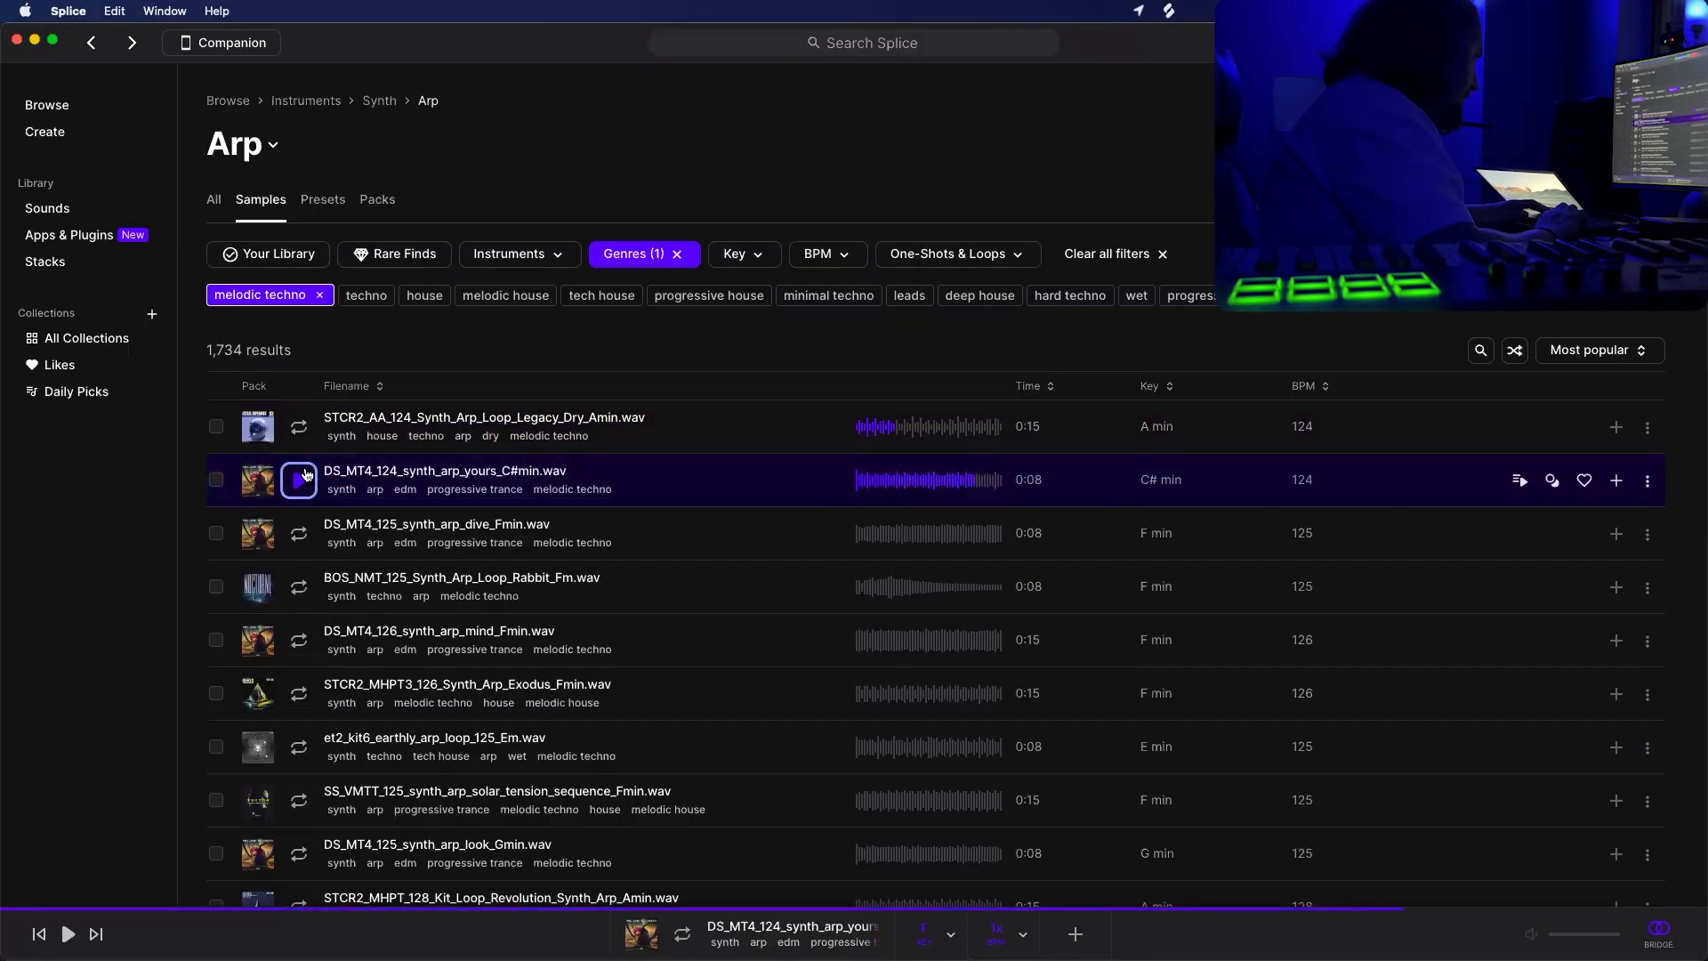
key(Down)
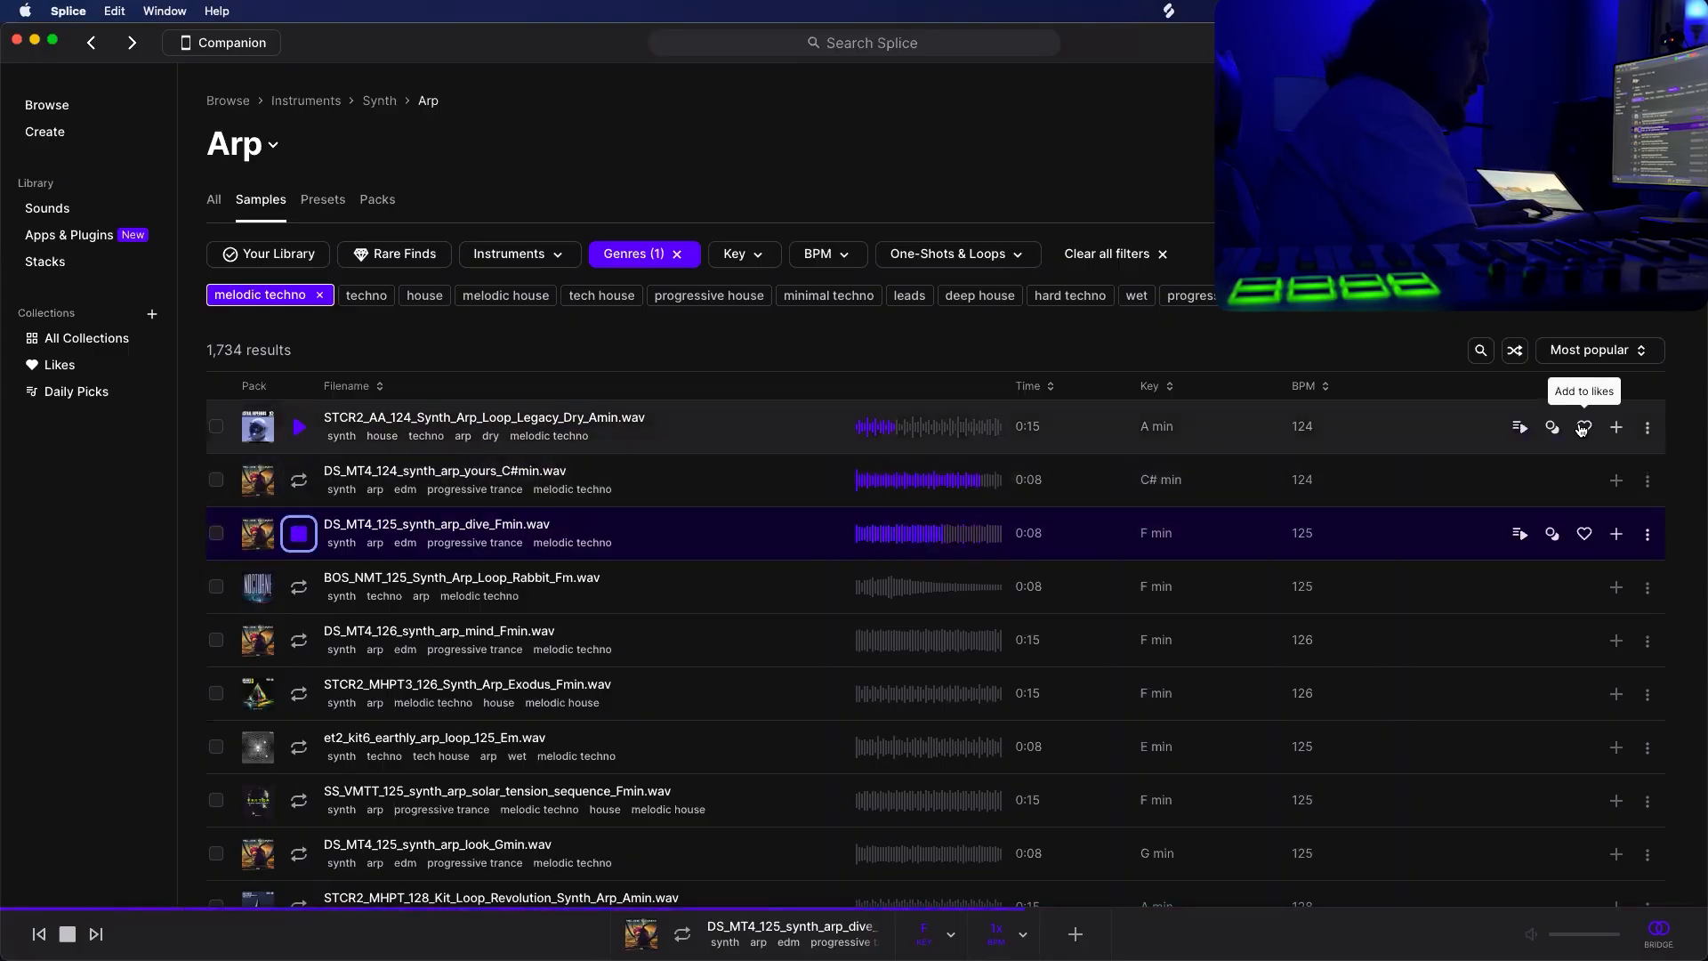
key(Down)
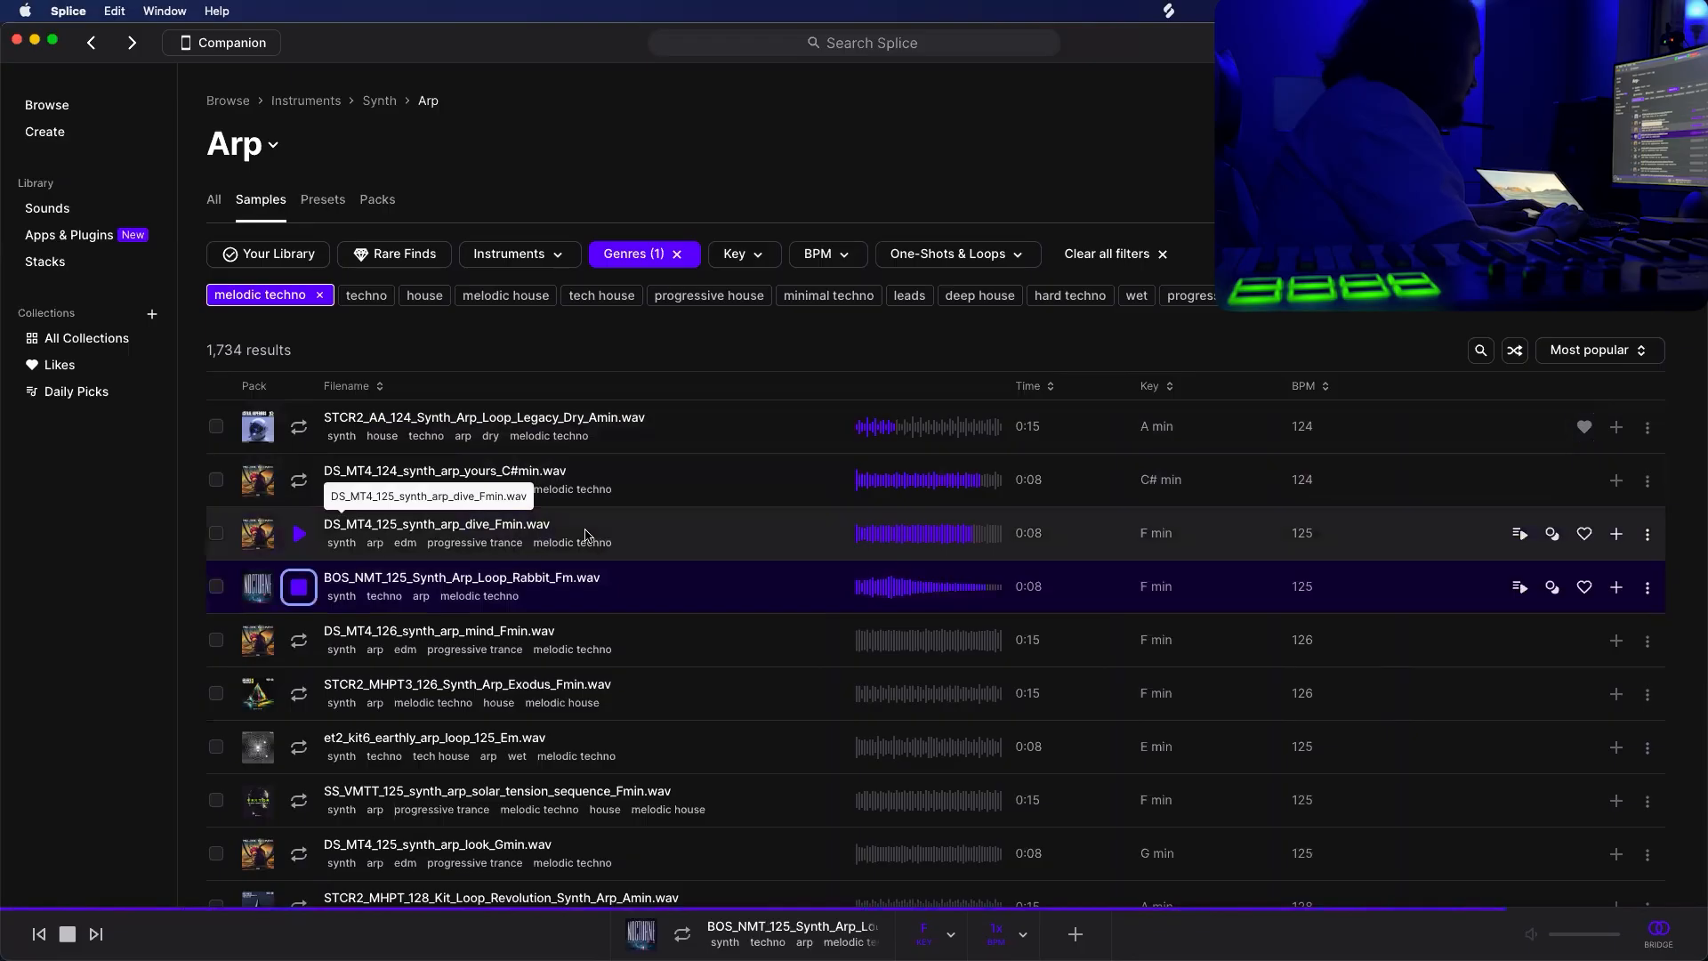
Preview the mind, Exodus, earthly, solar tension and look arp loops in the melodic techno results.
key(Down)
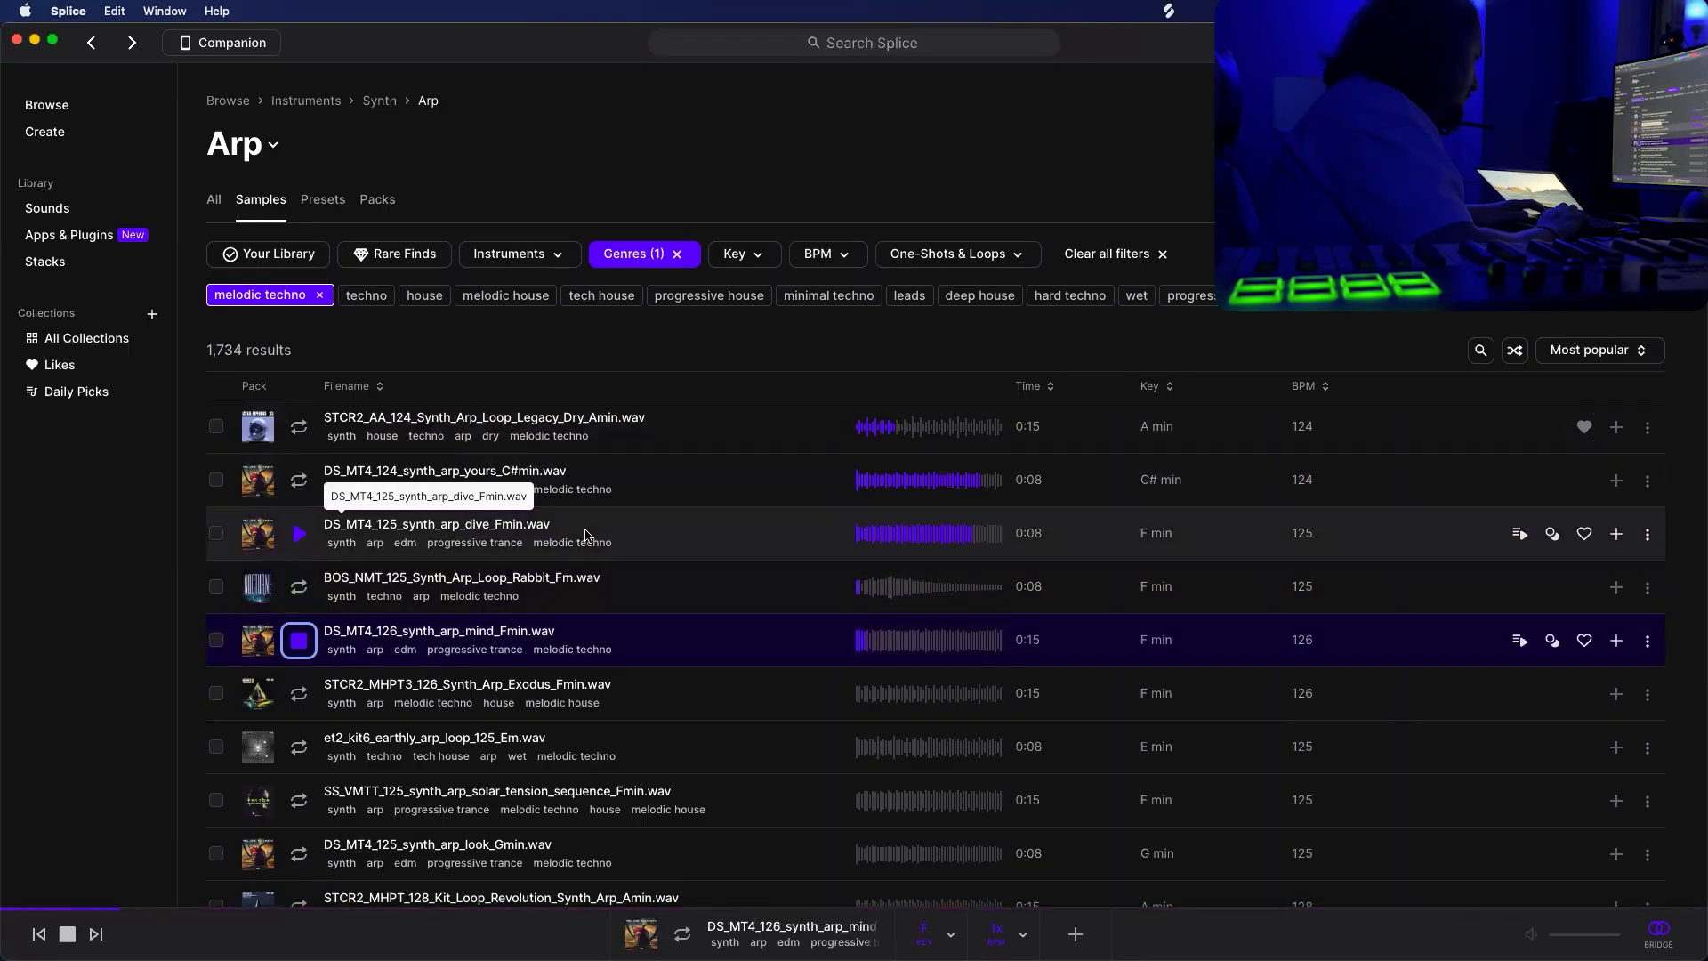
key(Down)
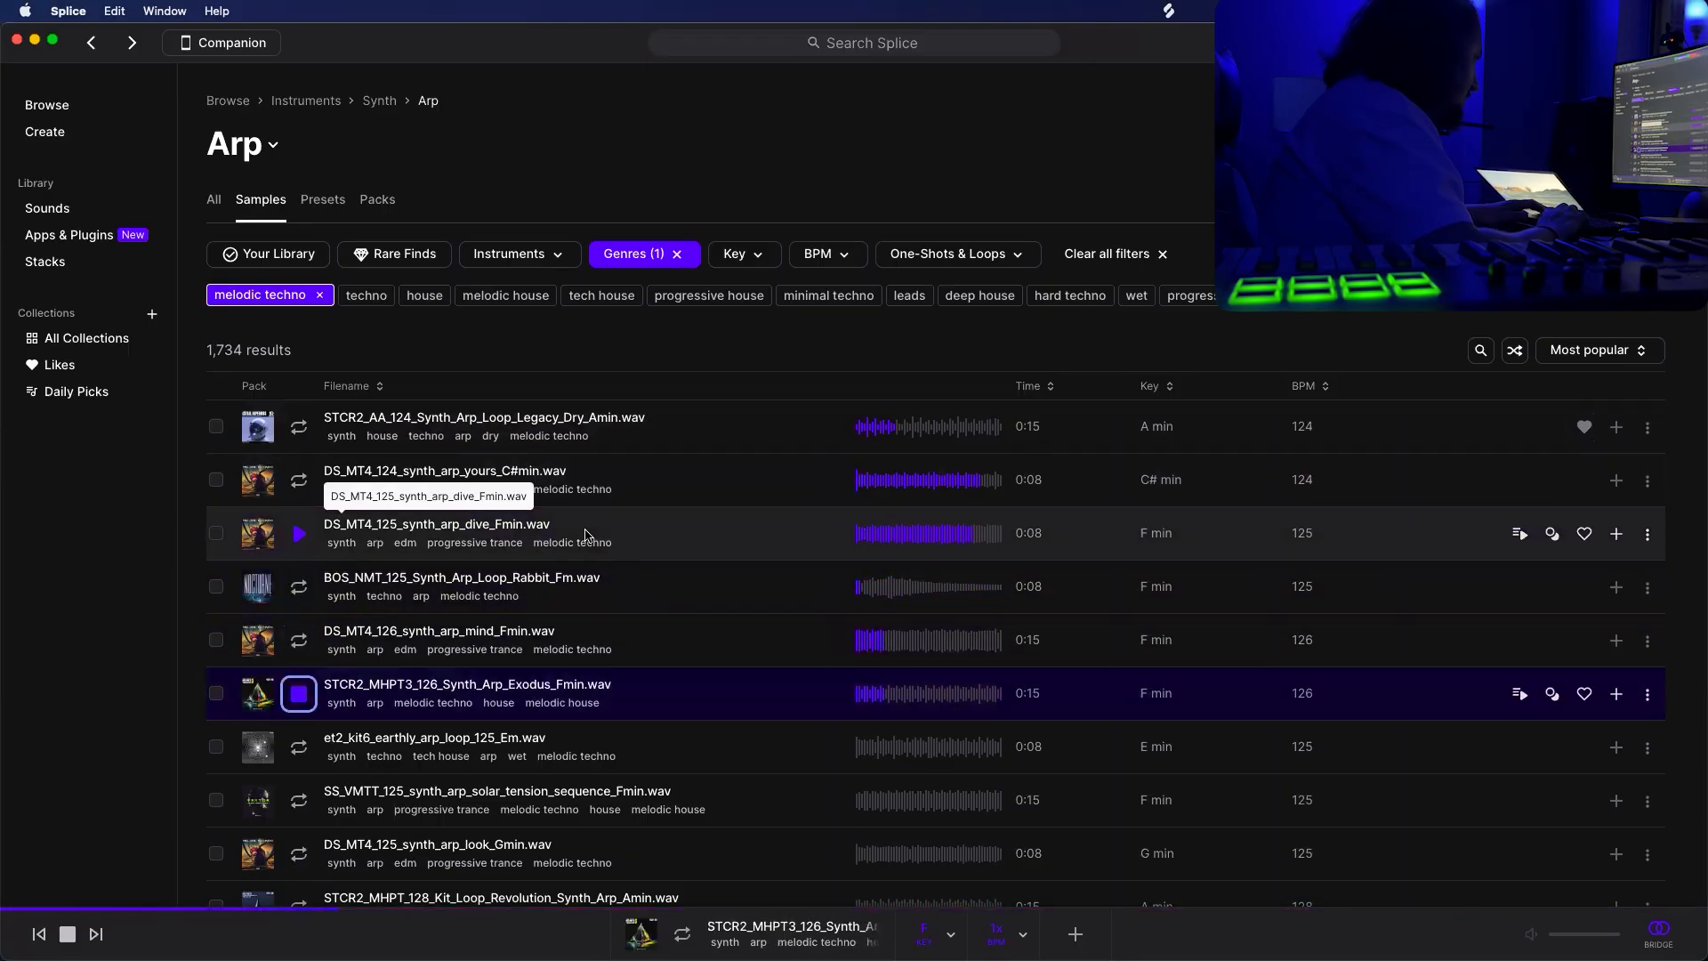
key(Down)
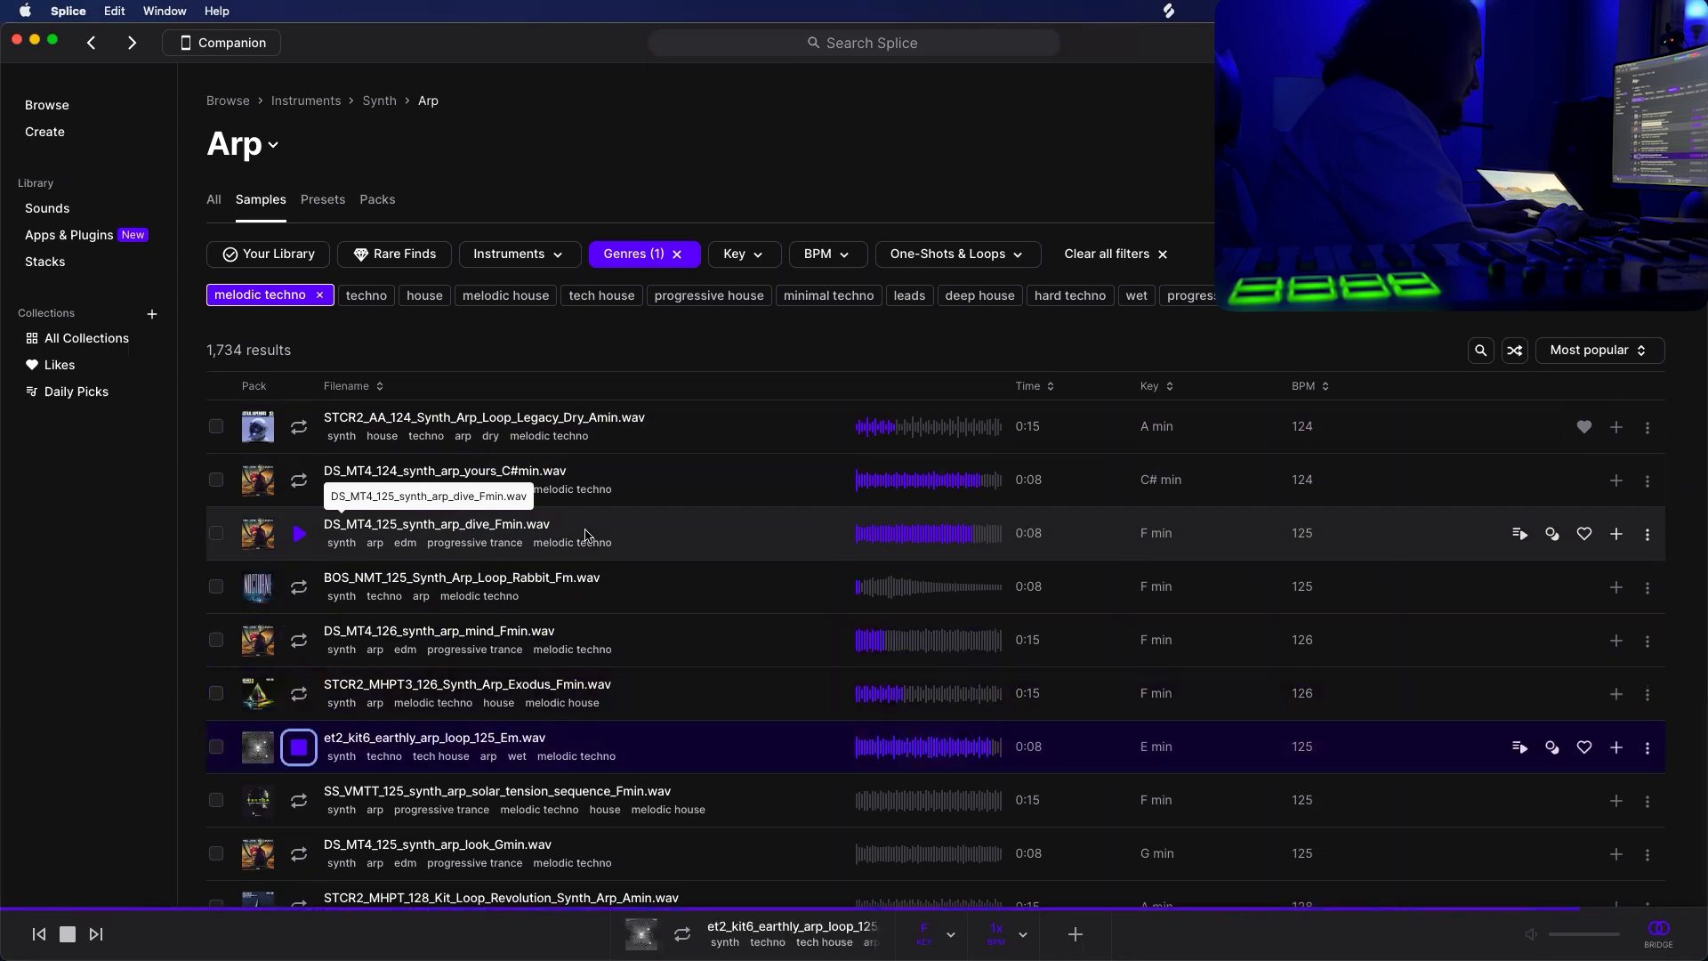
key(Down)
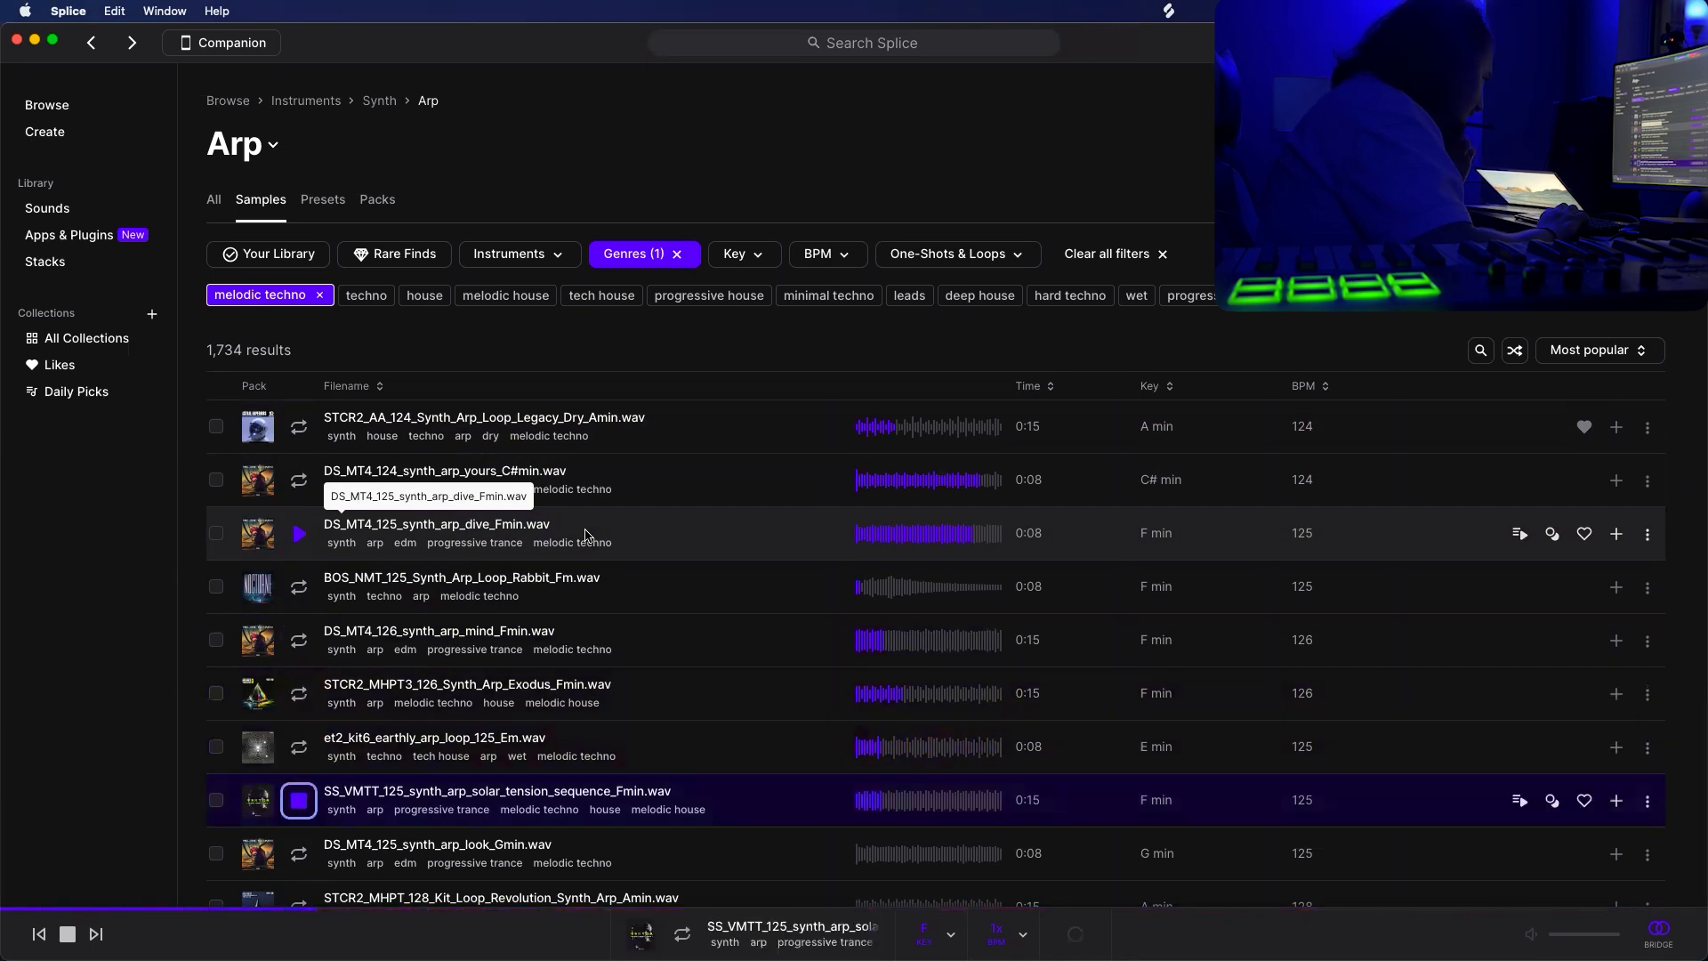
key(Down)
scroll(586, 535, down, 6)
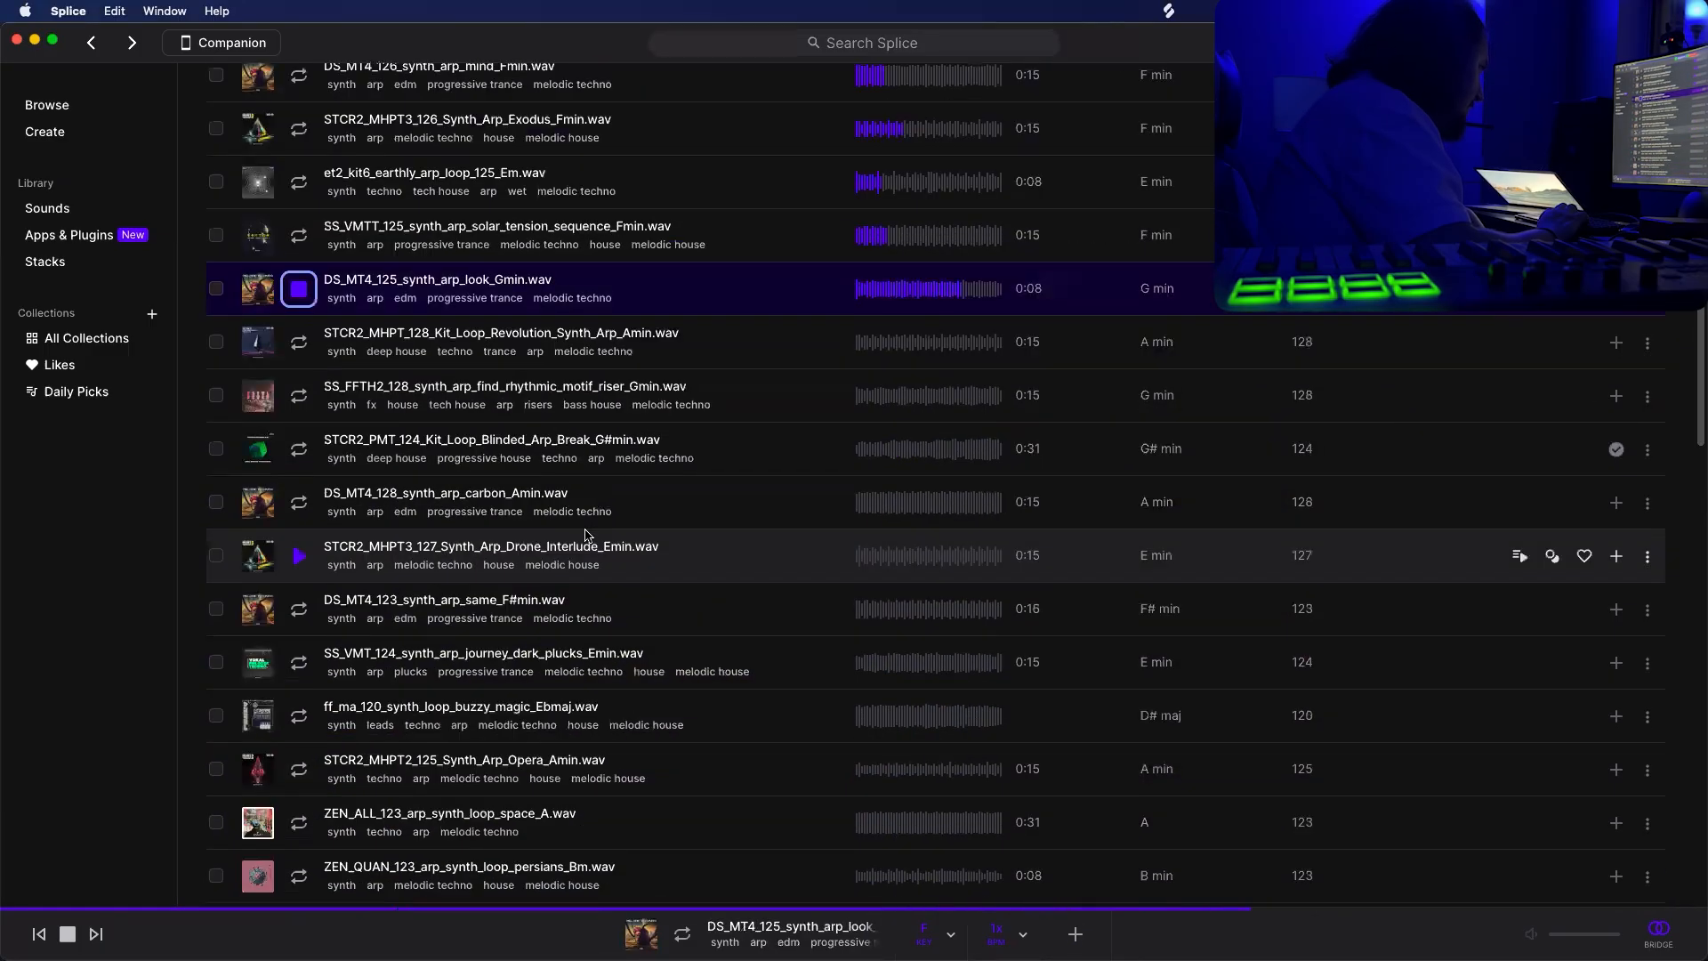
Preview the arp loops further down the results, from Revolution through Blinded, carbon and Drone Interlude to Opera.
key(Down)
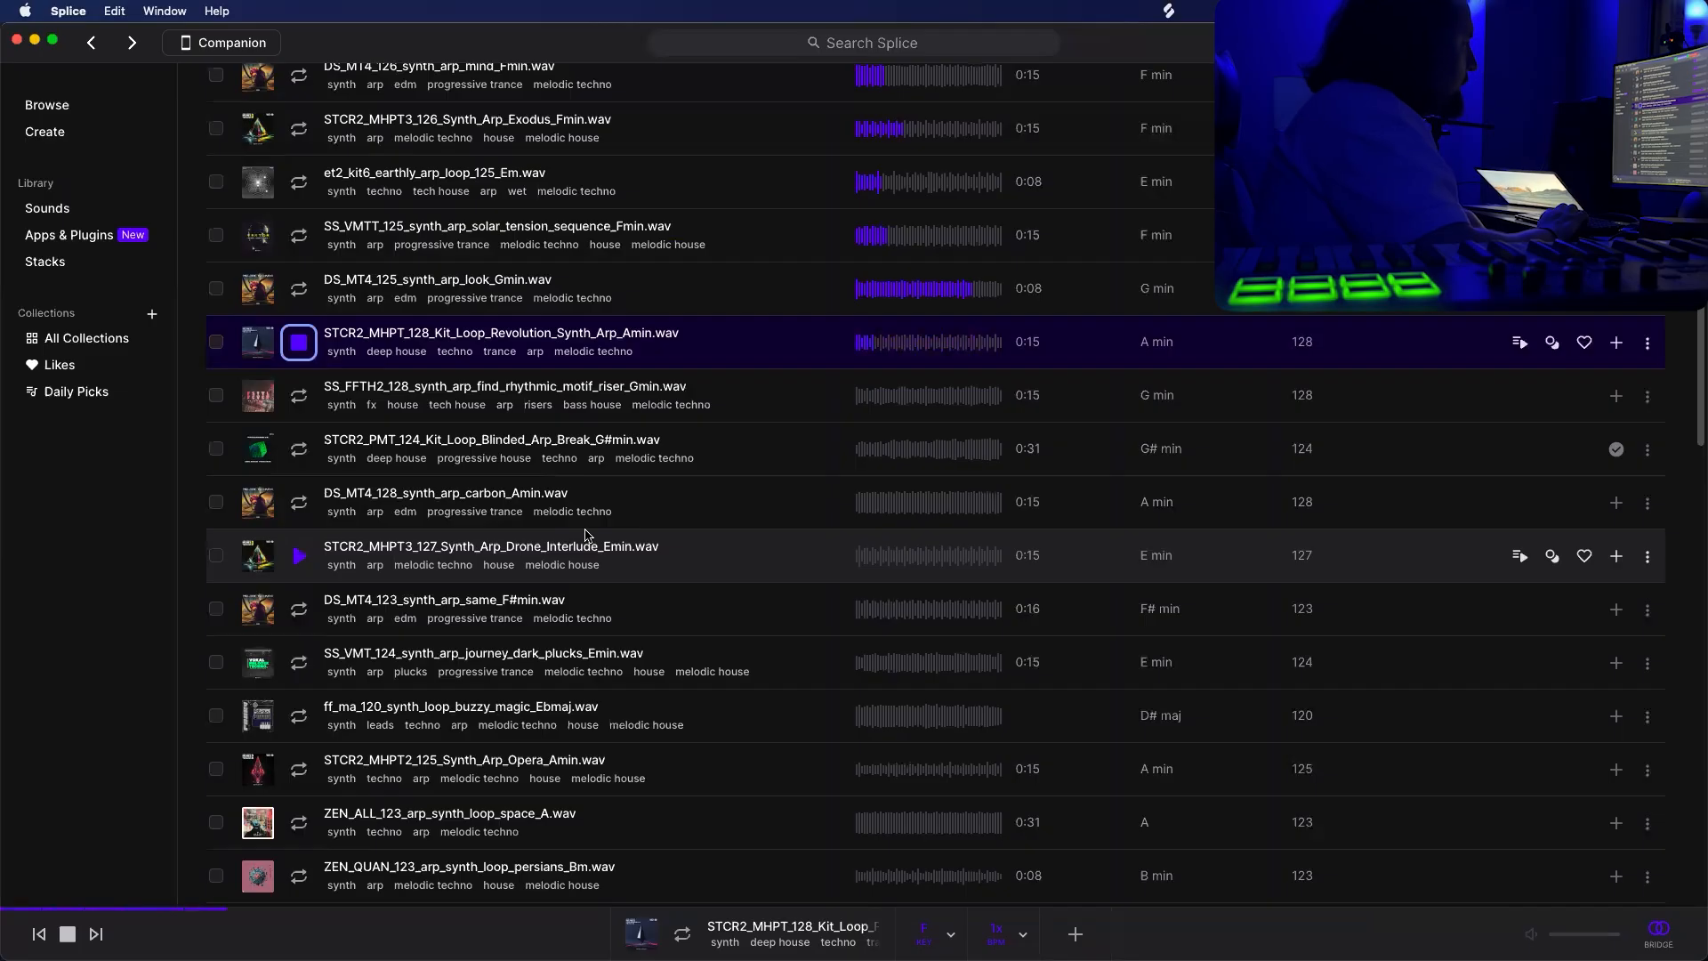
key(Down)
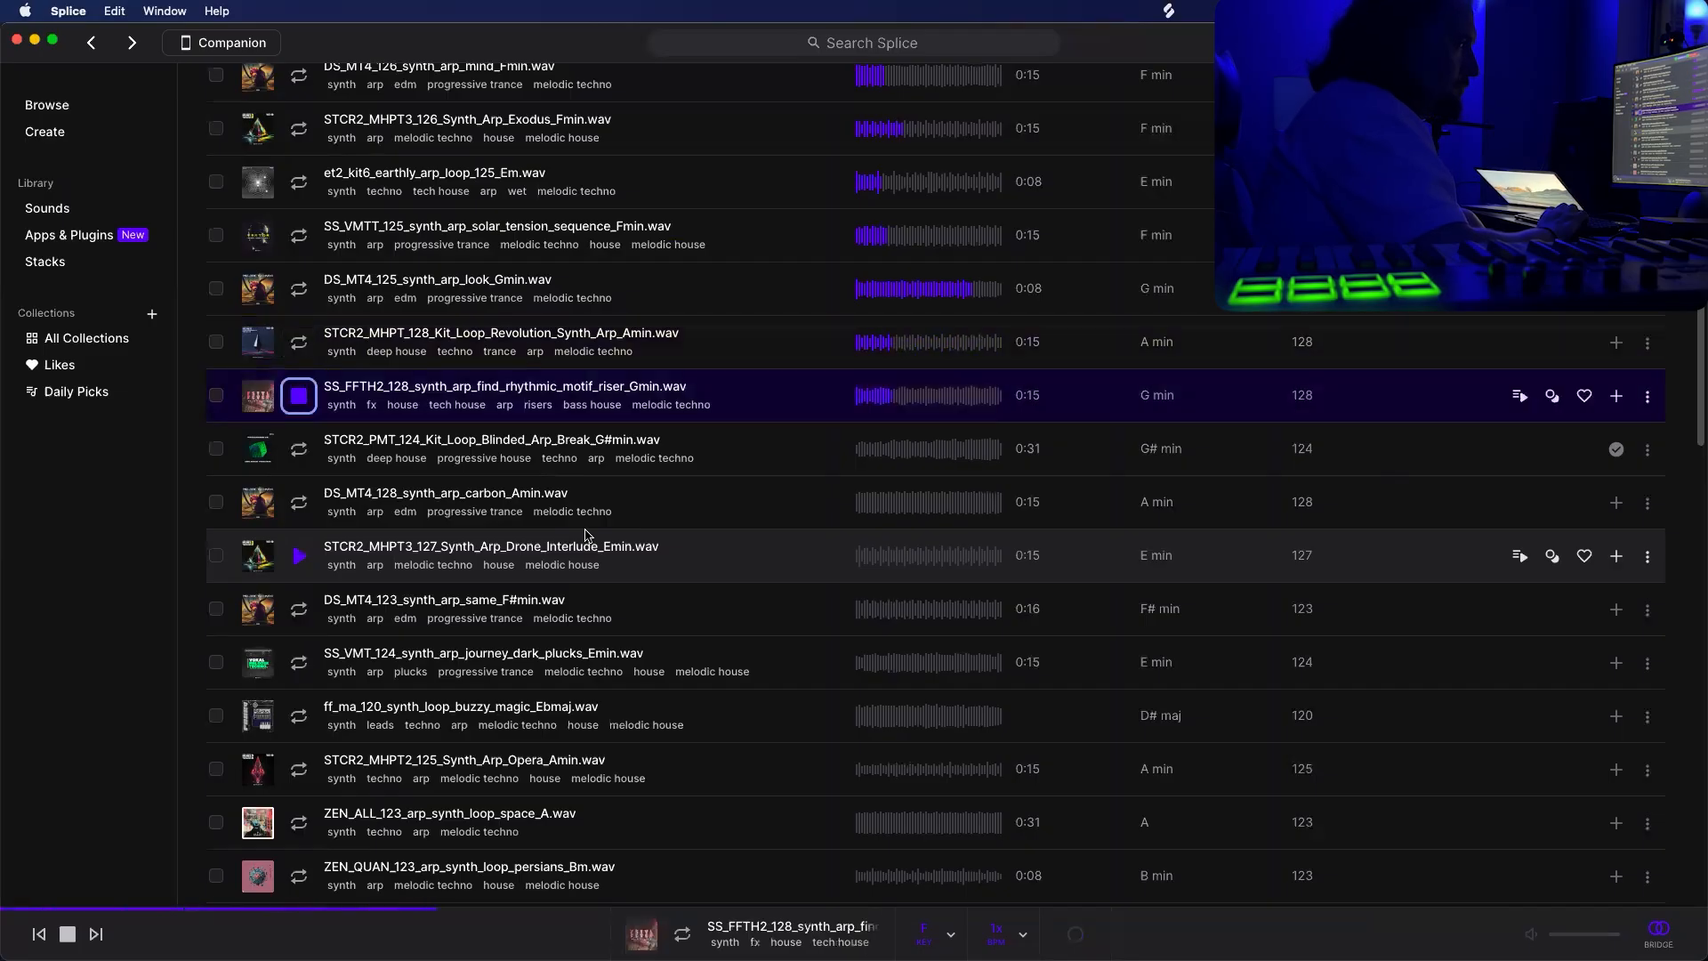
key(Down)
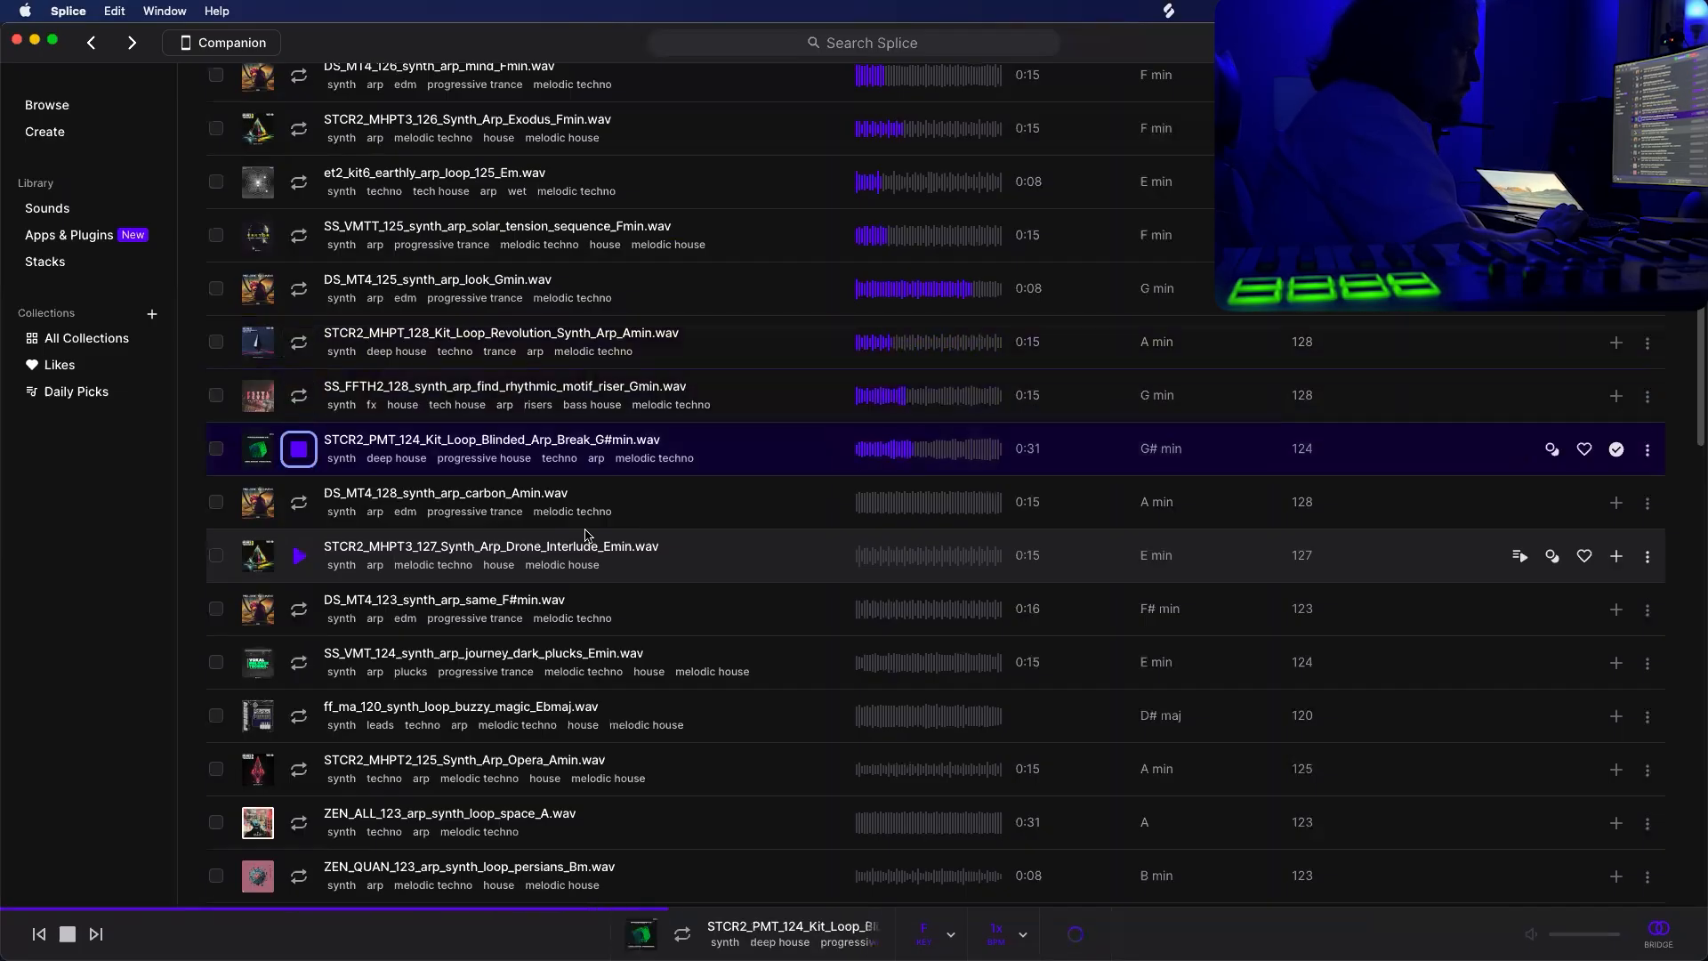
key(Down)
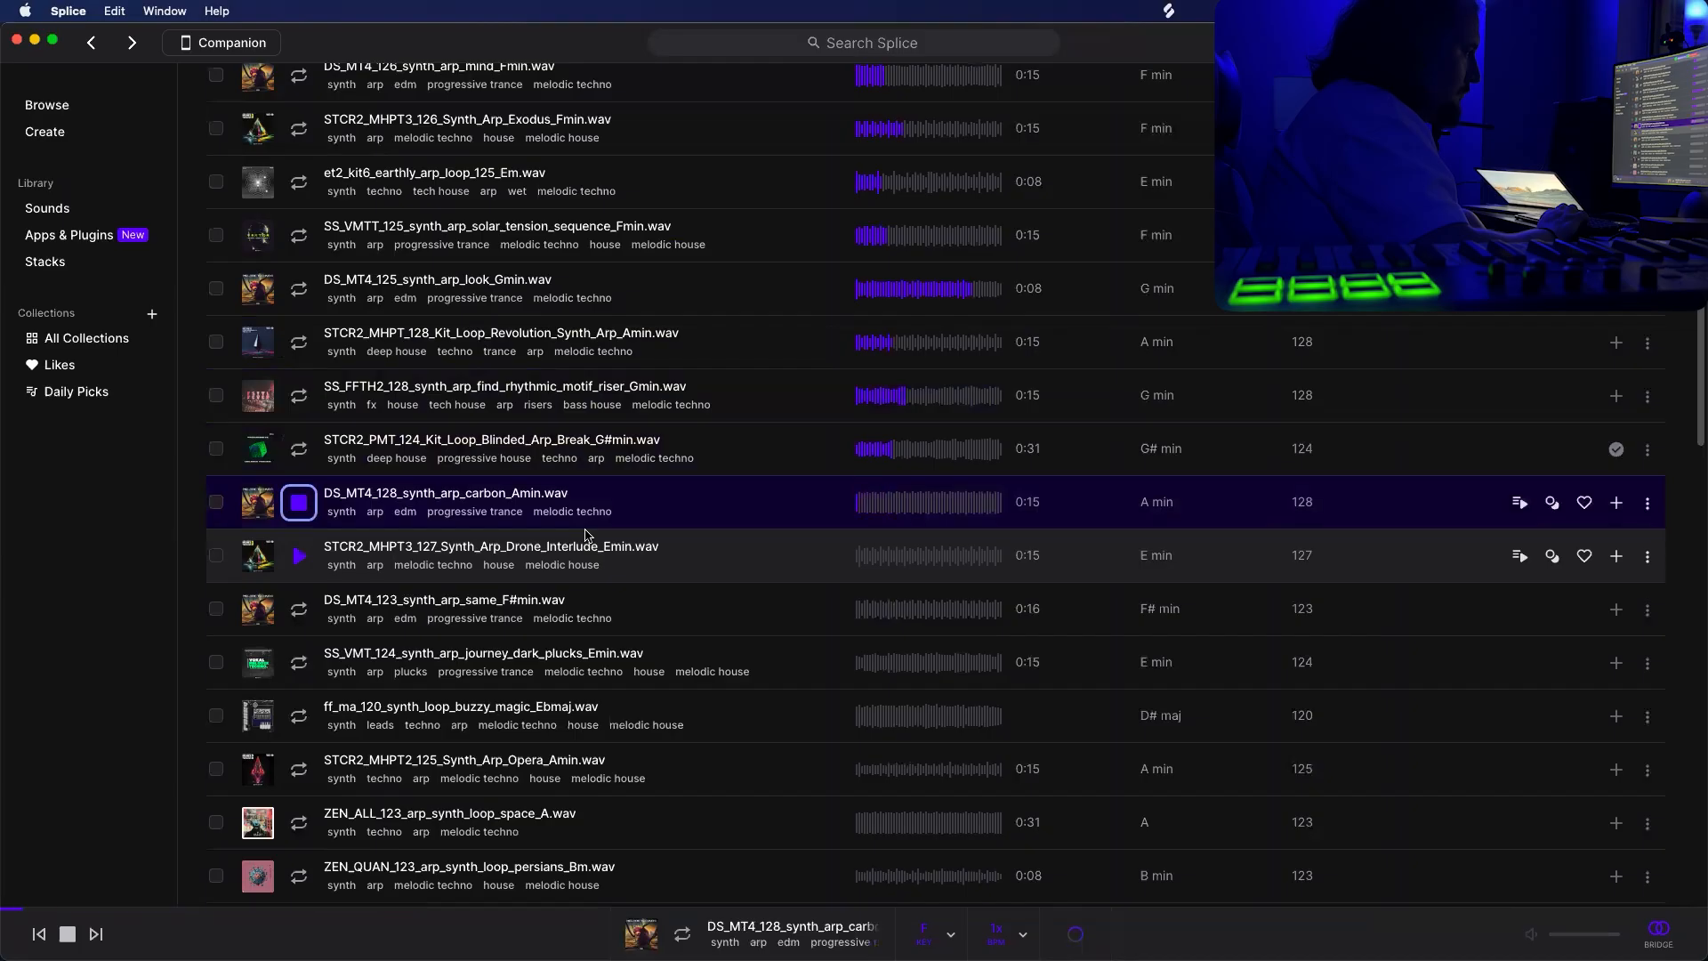
key(Down)
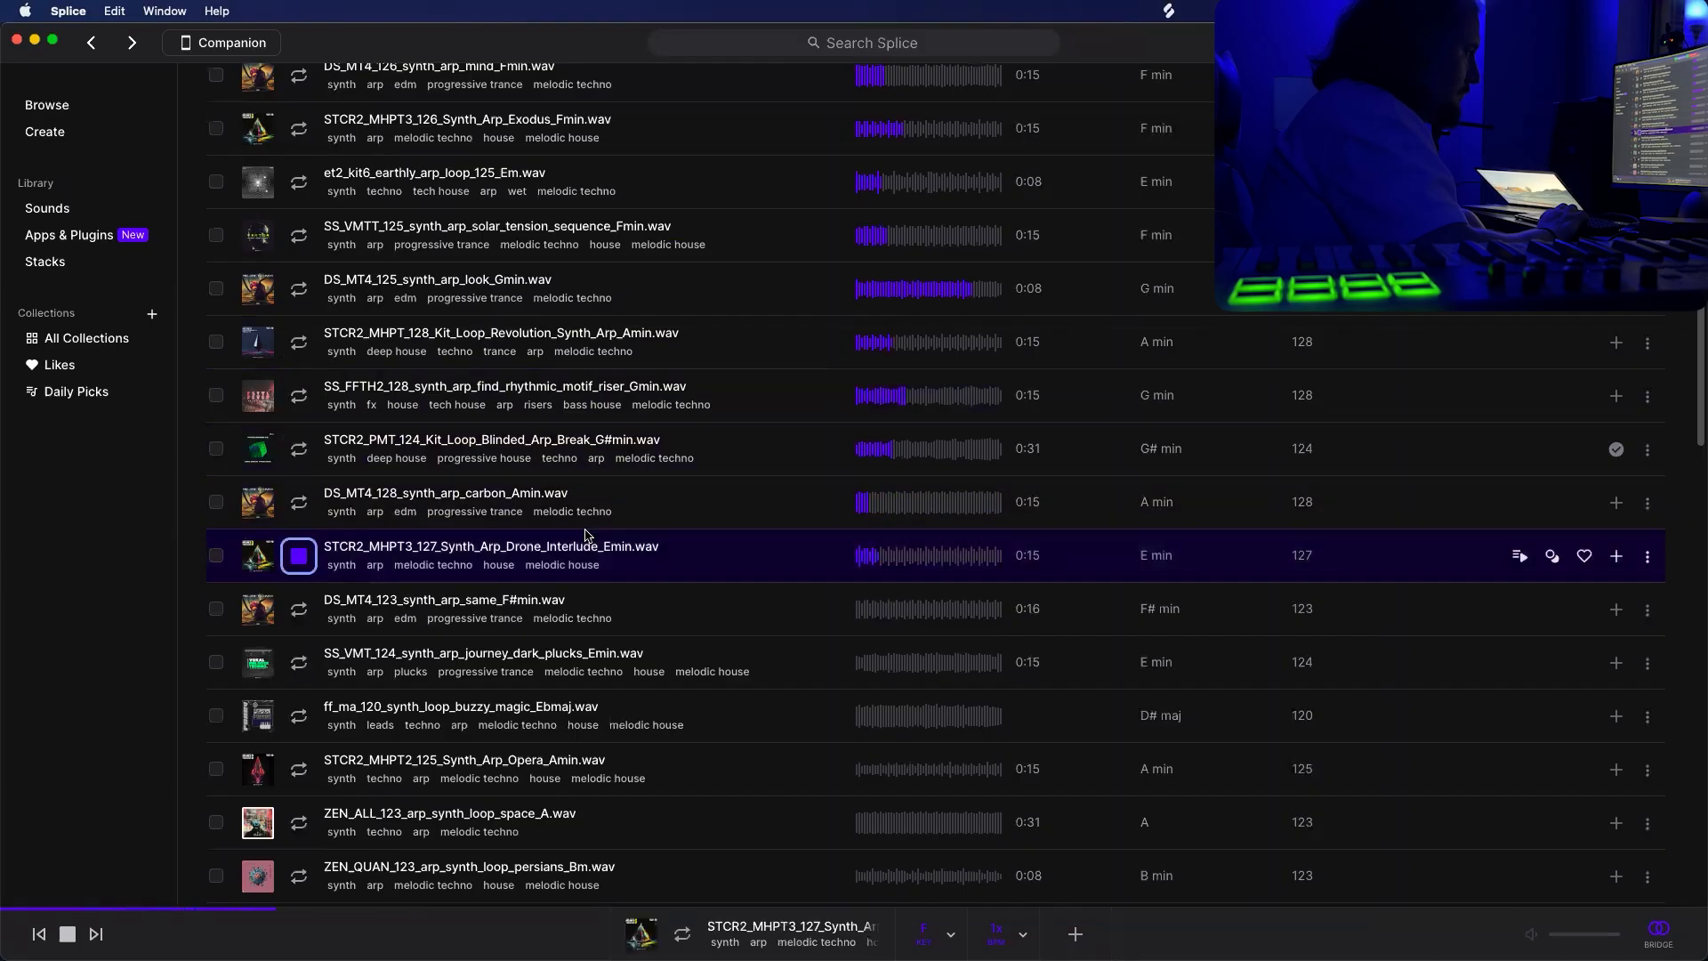
key(Down)
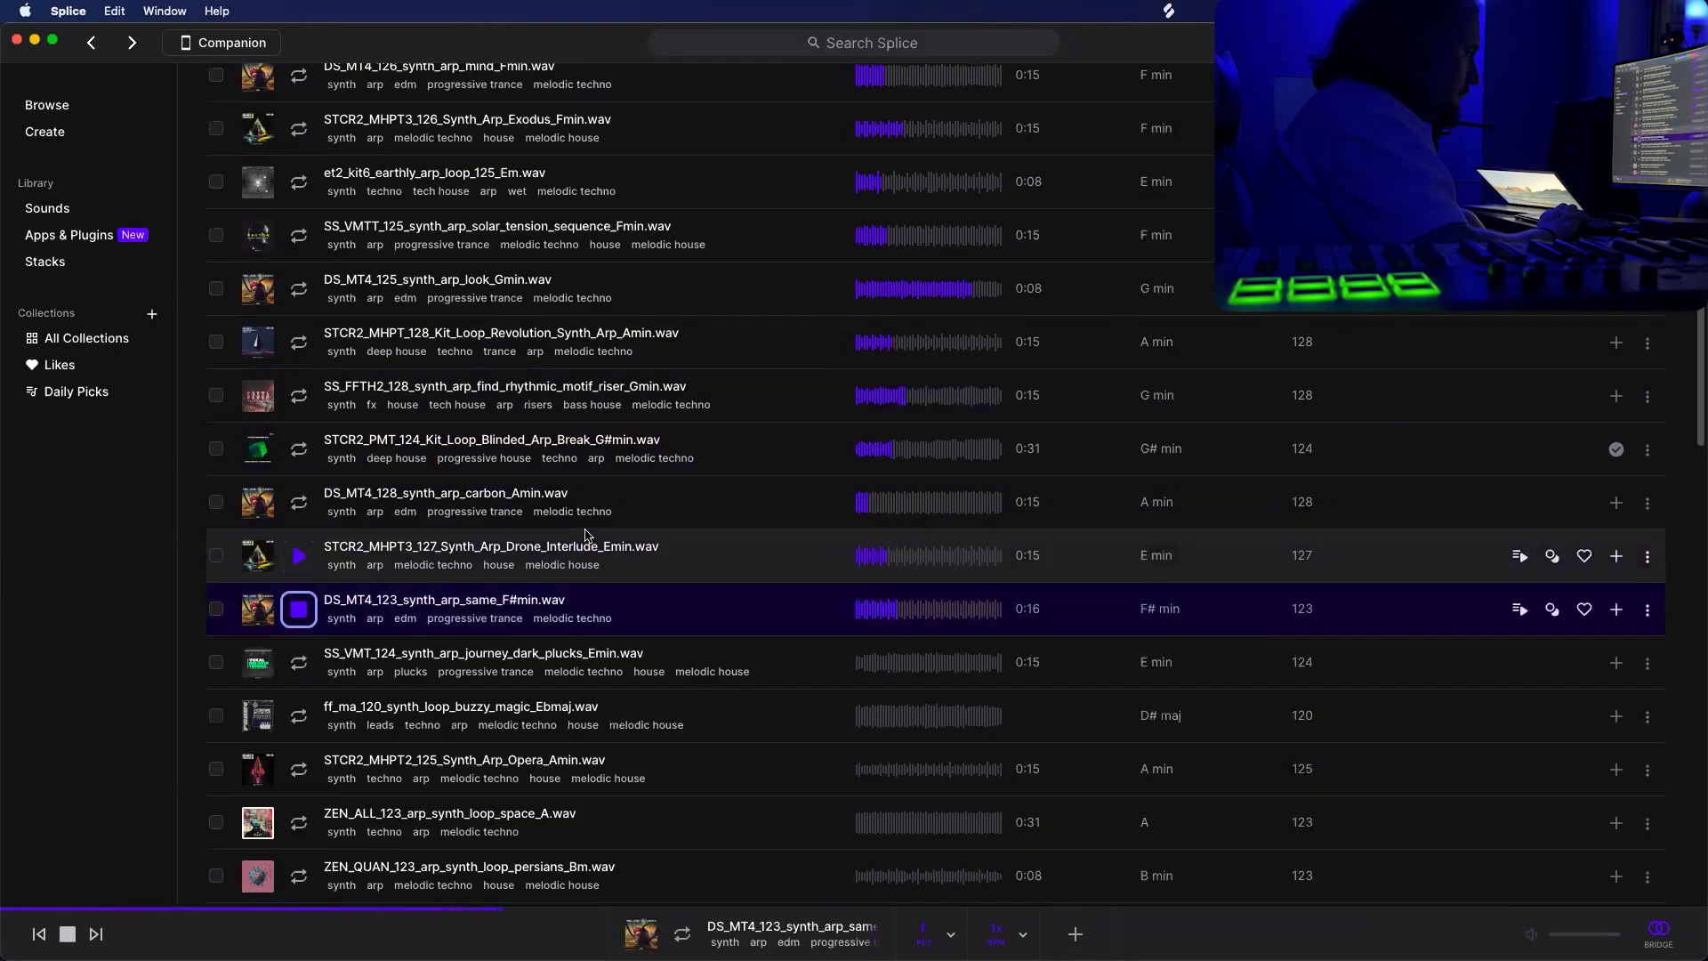
key(Down)
key(Down)
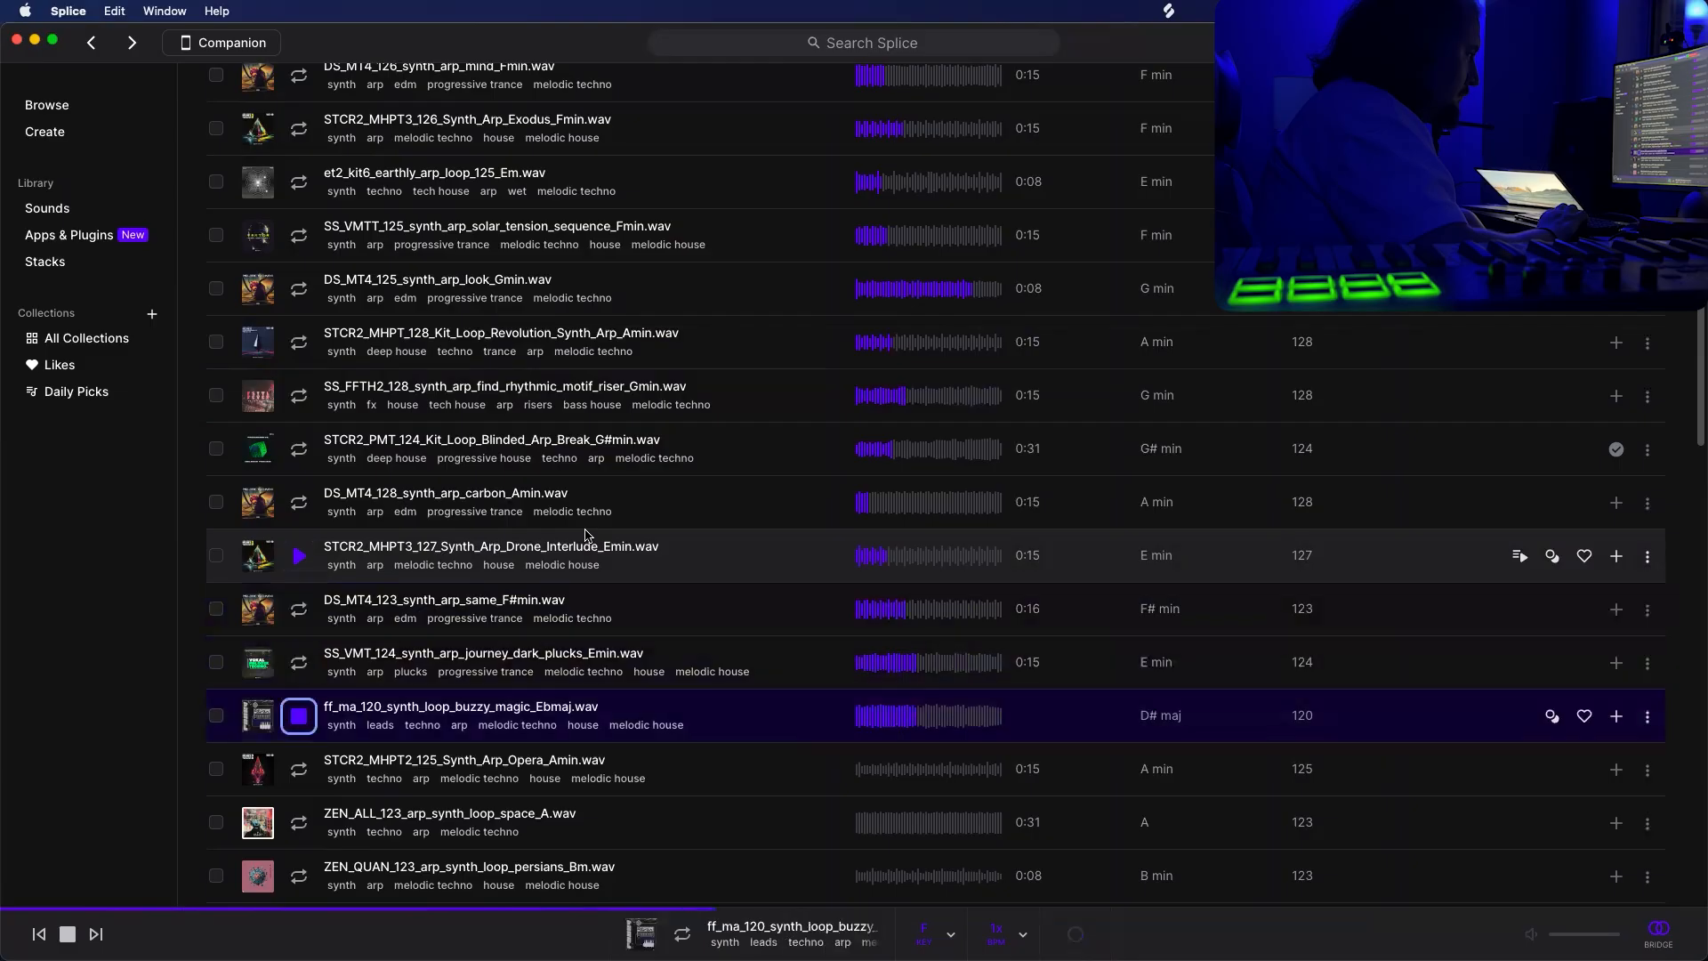
key(Down)
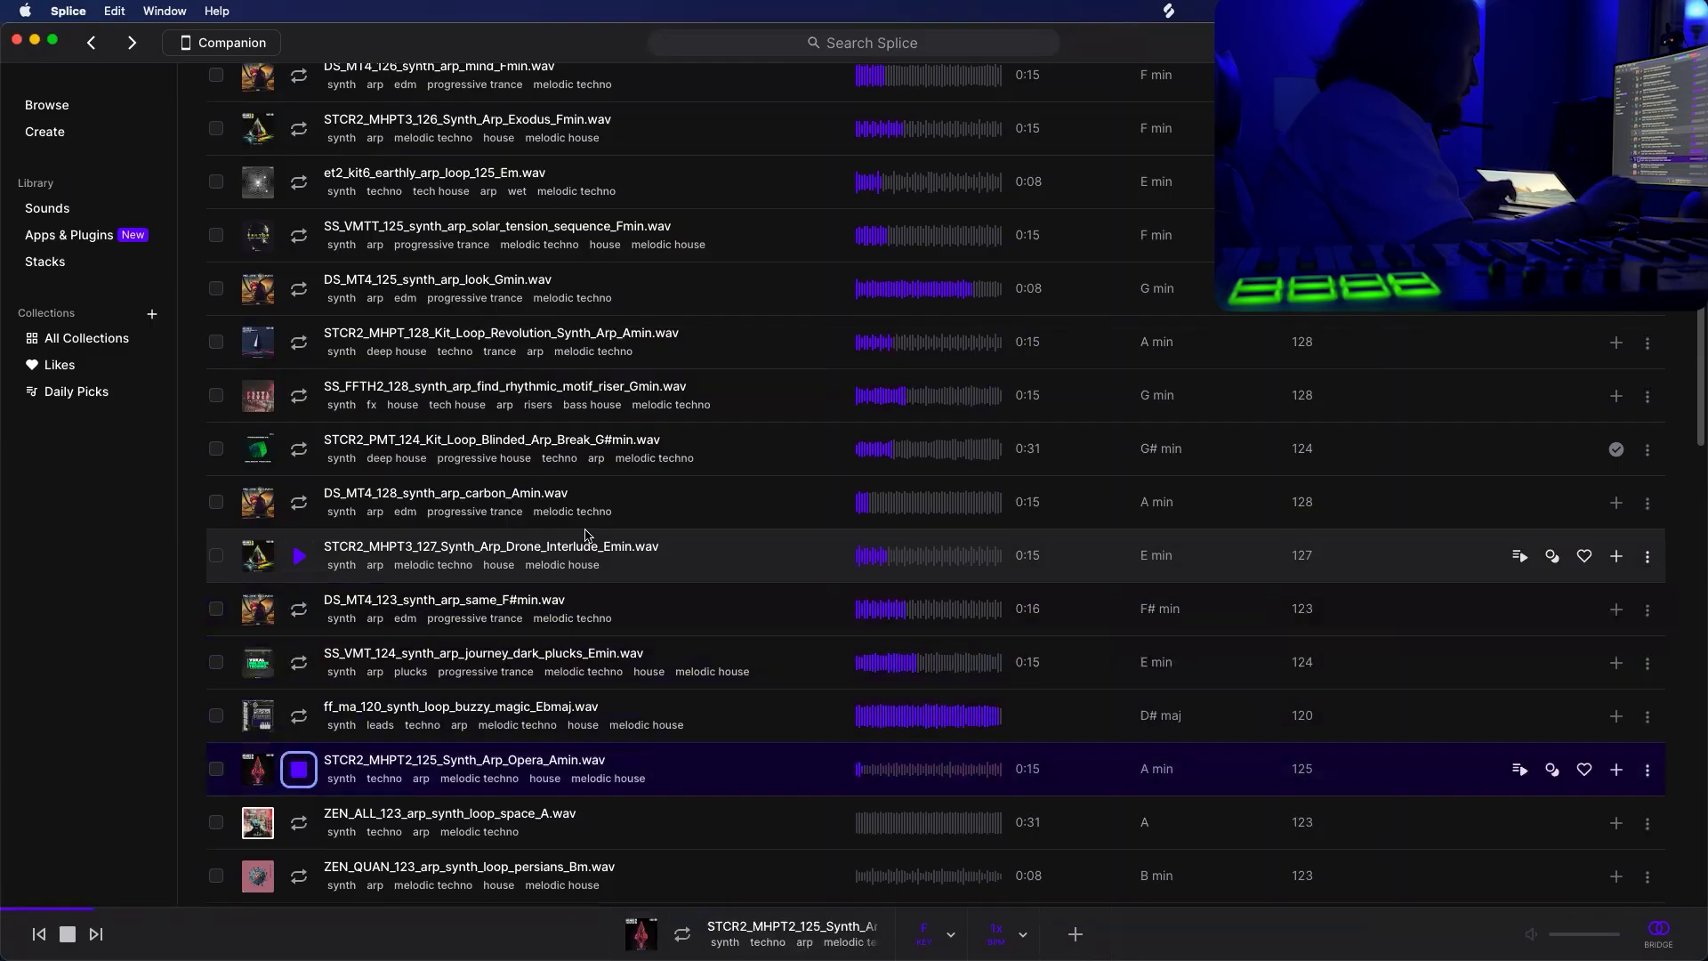
Preview the liked Legacy Dry arp loop again and add it to the library.
scroll(534, 463, up, 10)
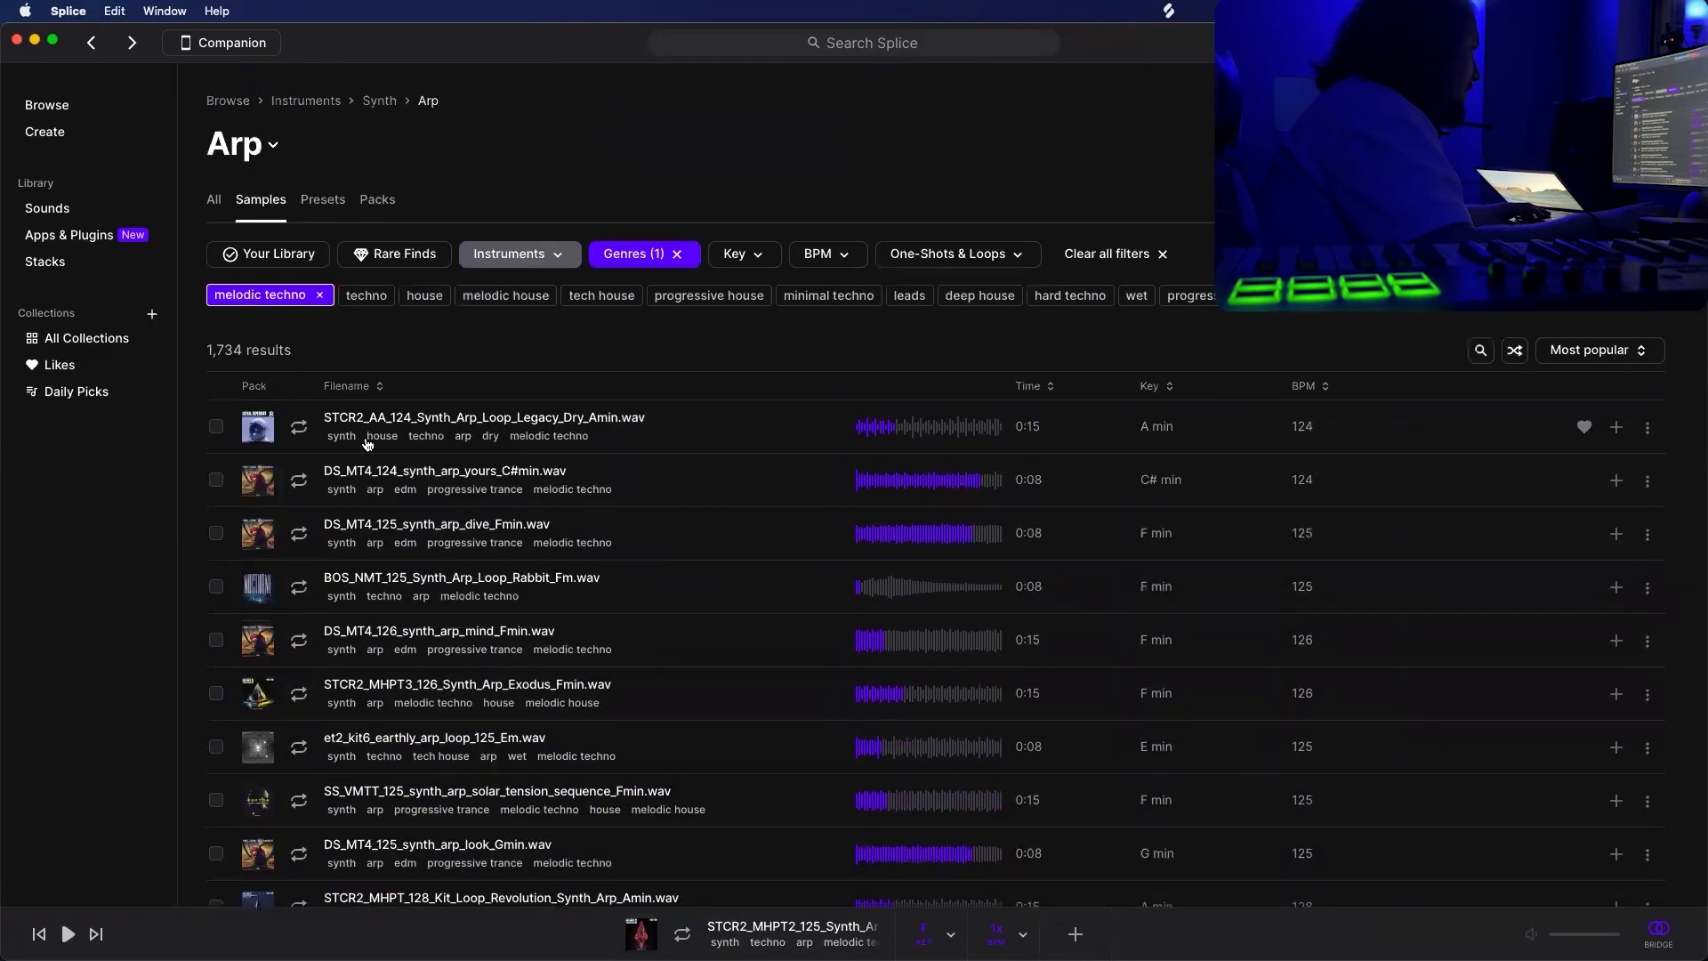
click(300, 428)
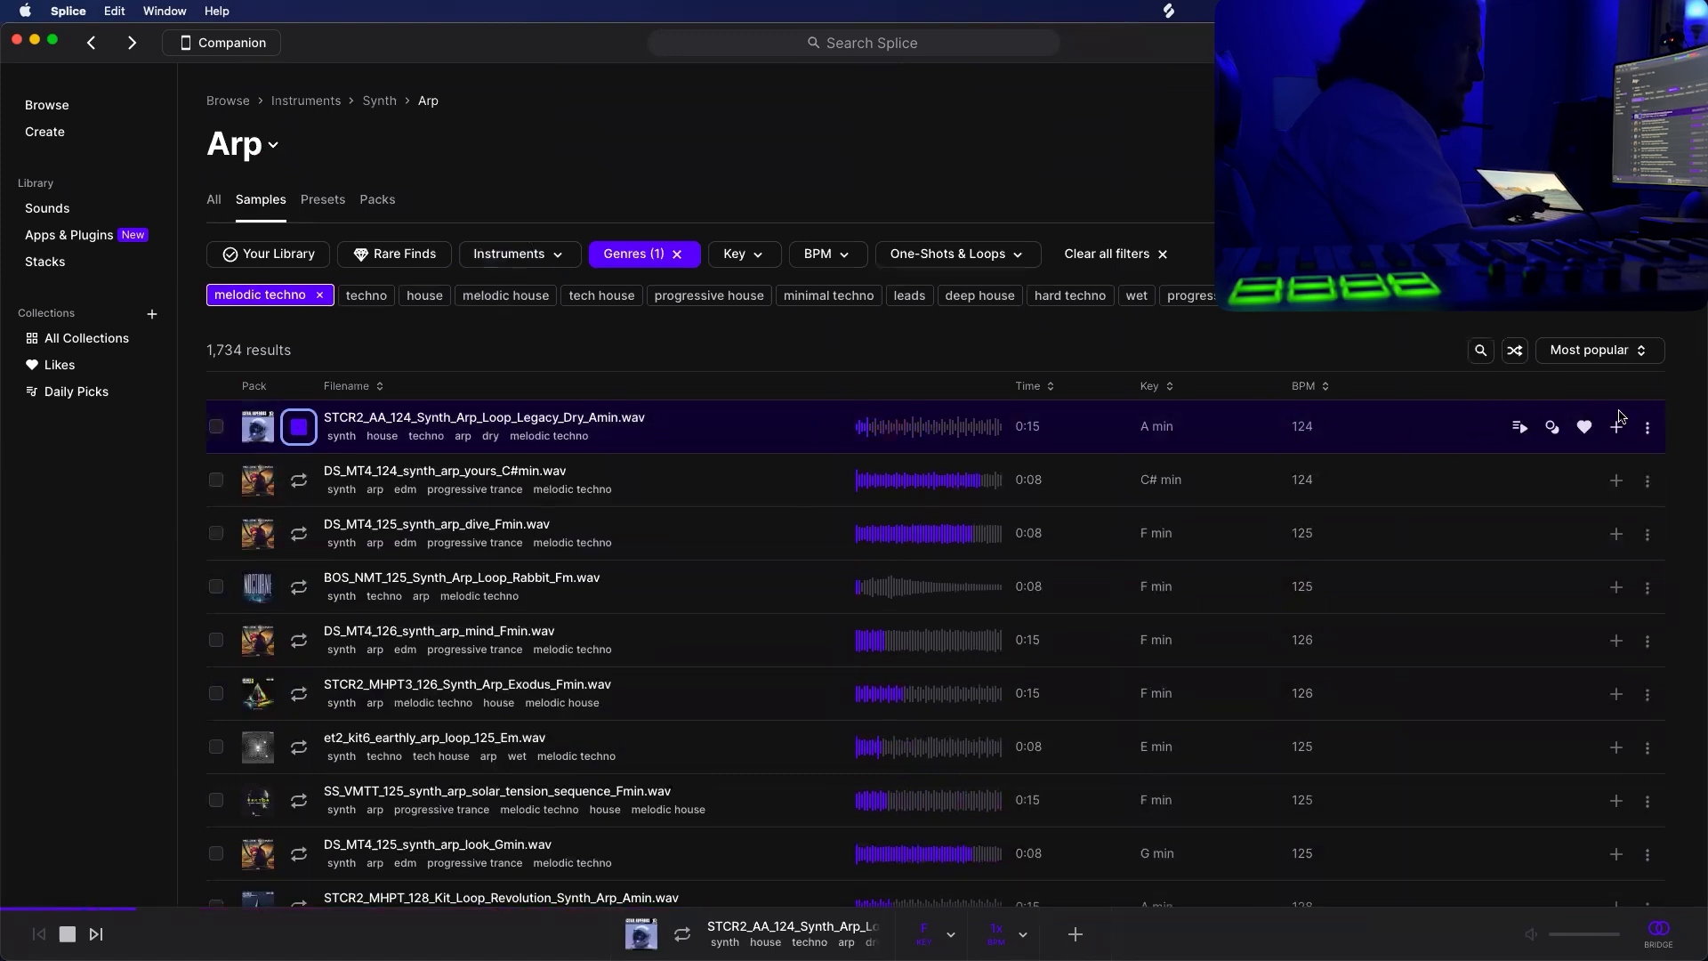
click(1074, 933)
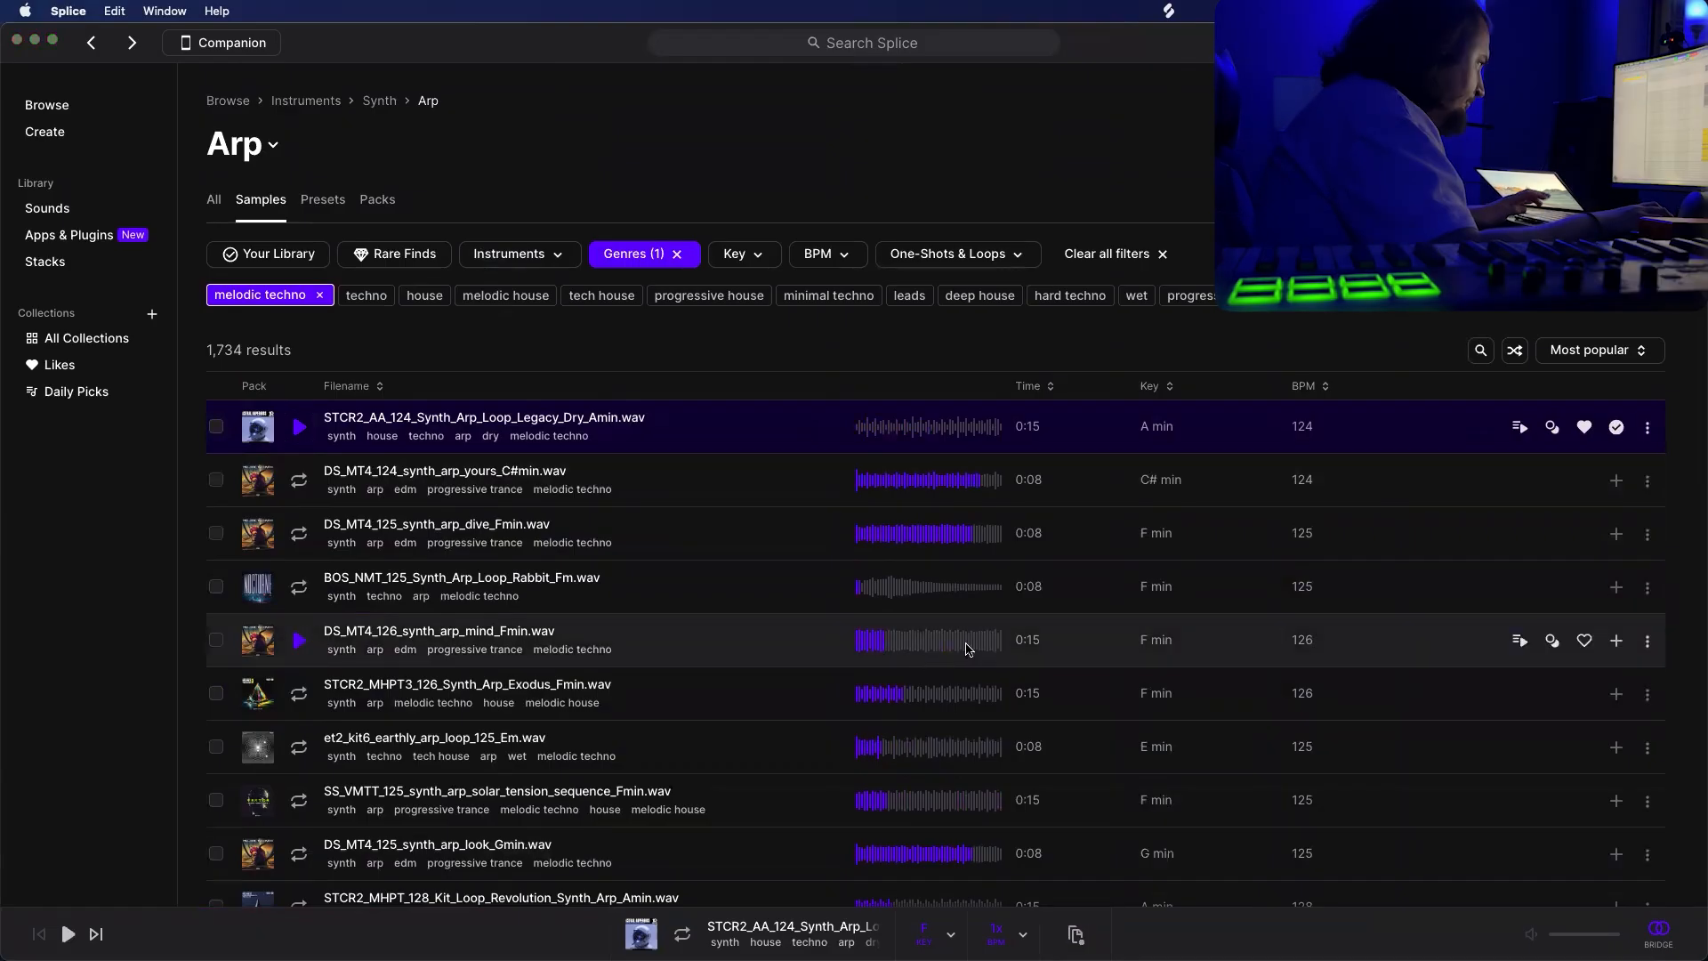
Switch to Ableton Live and try to paste the arp loop at bar 33 on track 21 below Serum.
key(super+Tab)
scroll(967, 647, down, 10)
scroll(984, 648, down, 5)
key(space)
click(986, 483)
key(super+v)
click(985, 482)
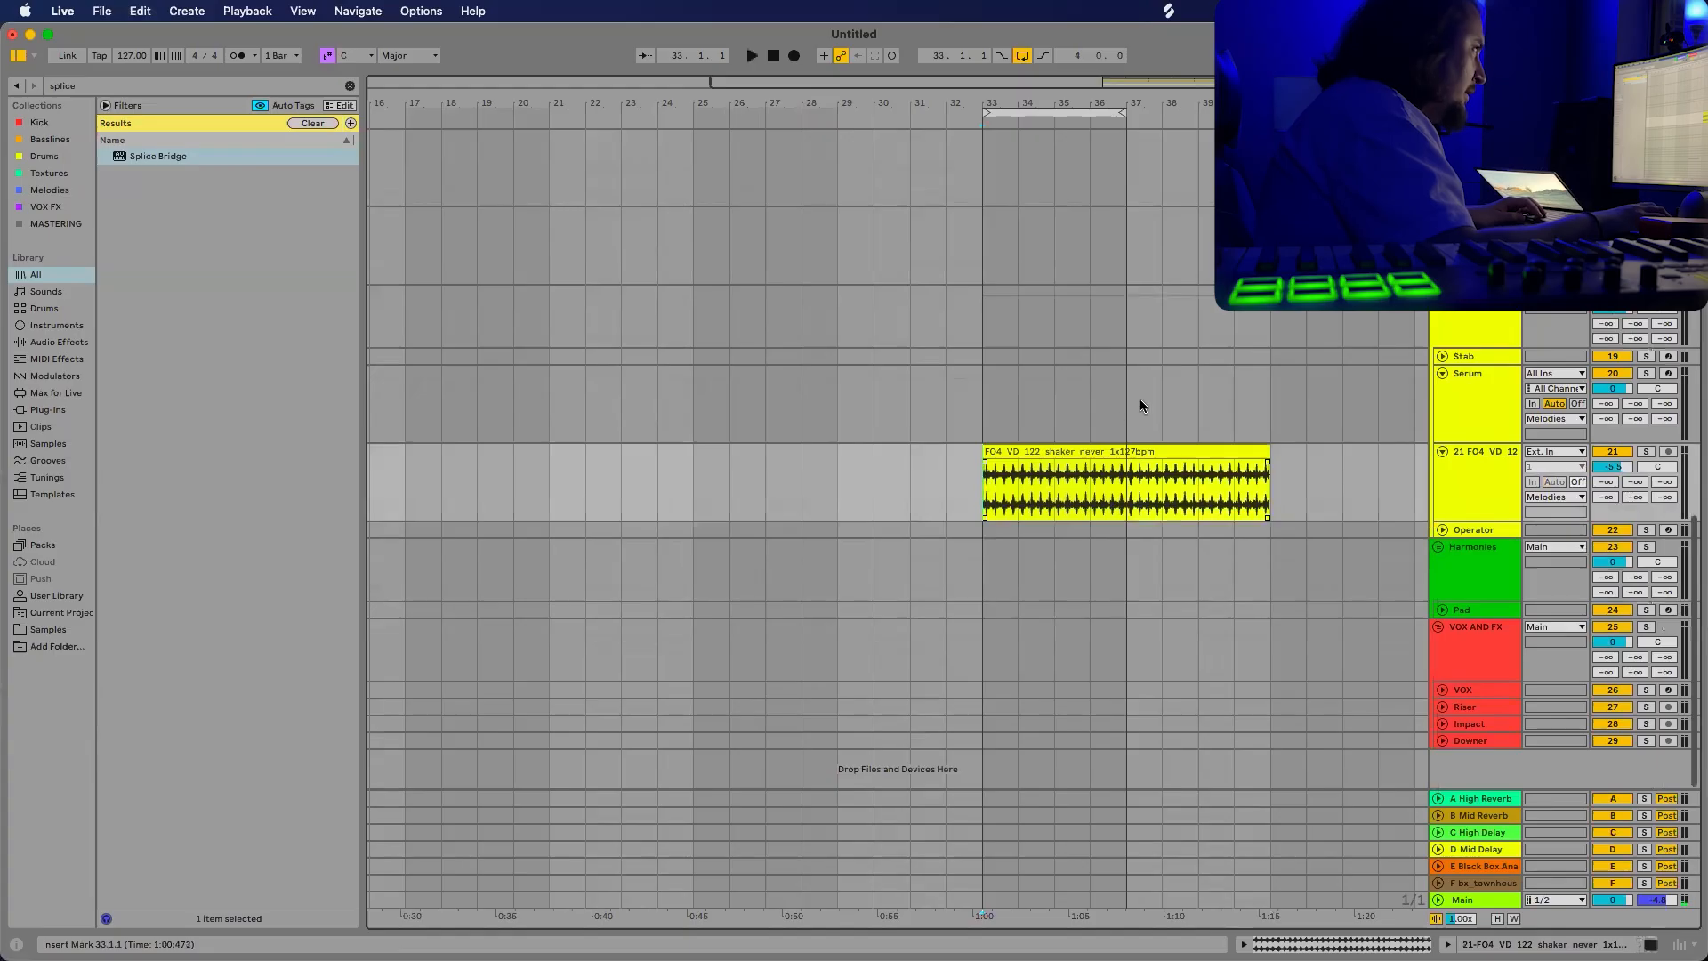
Extend the loop region to span bars 33–41 and play it from bar 33.
scroll(1140, 406, up, 8)
key(space)
drag(1137, 114, 1270, 114)
scroll(1269, 312, down, 5)
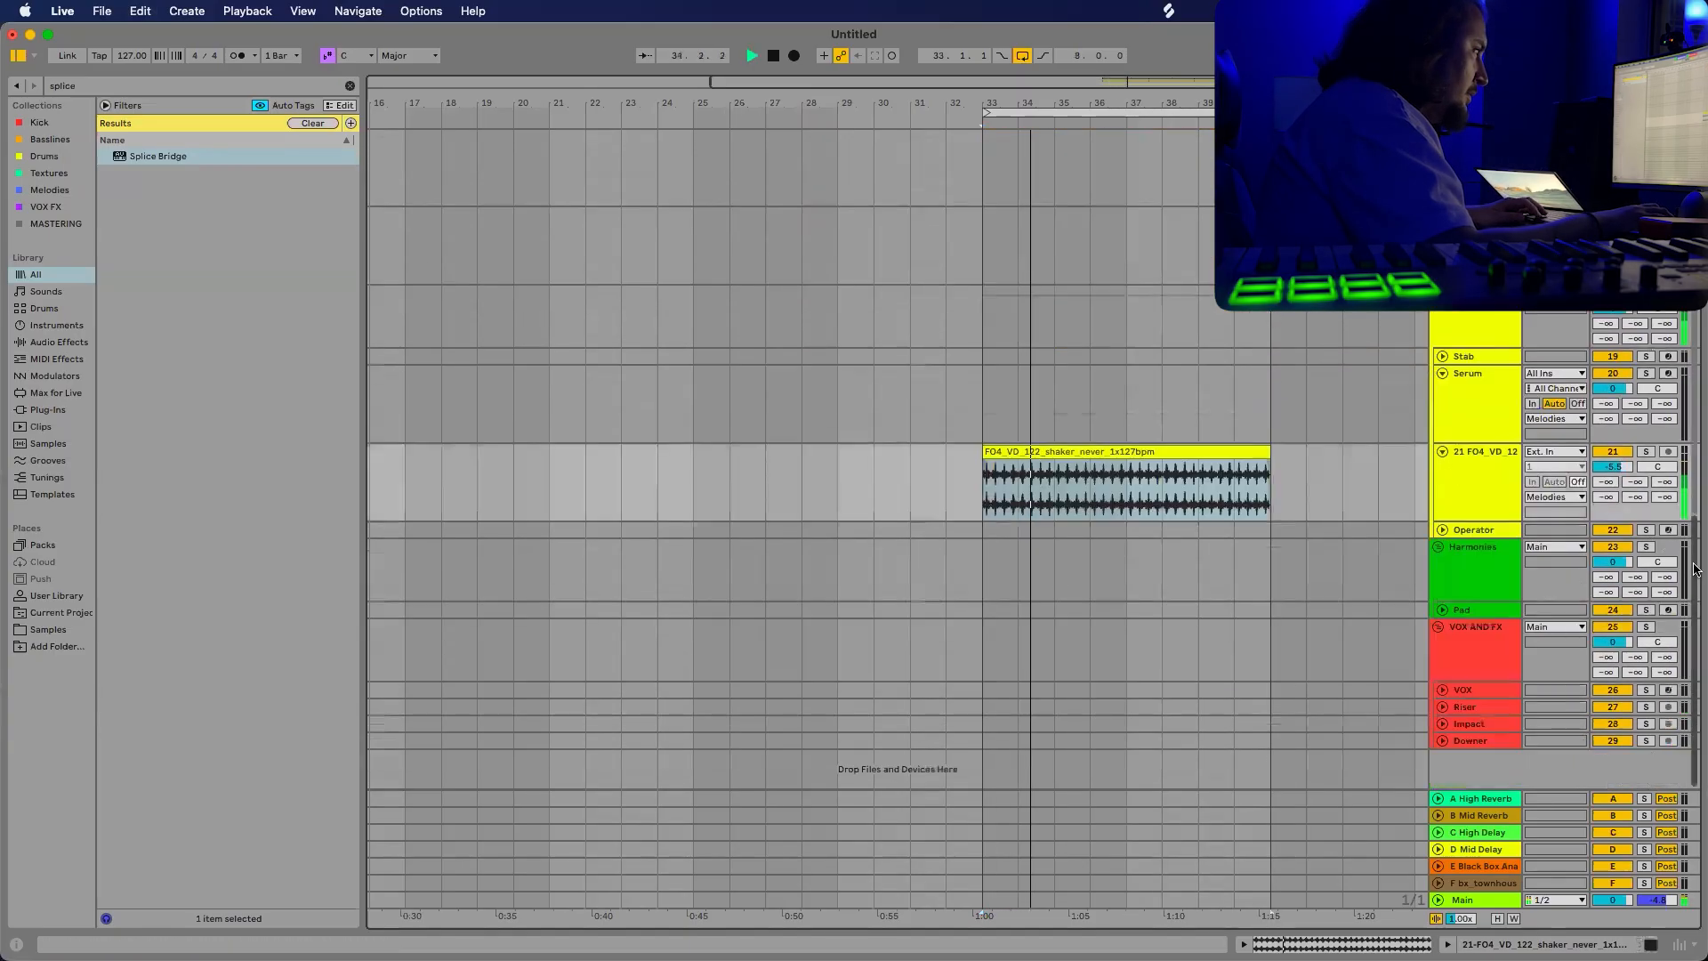
key(space)
key(space)
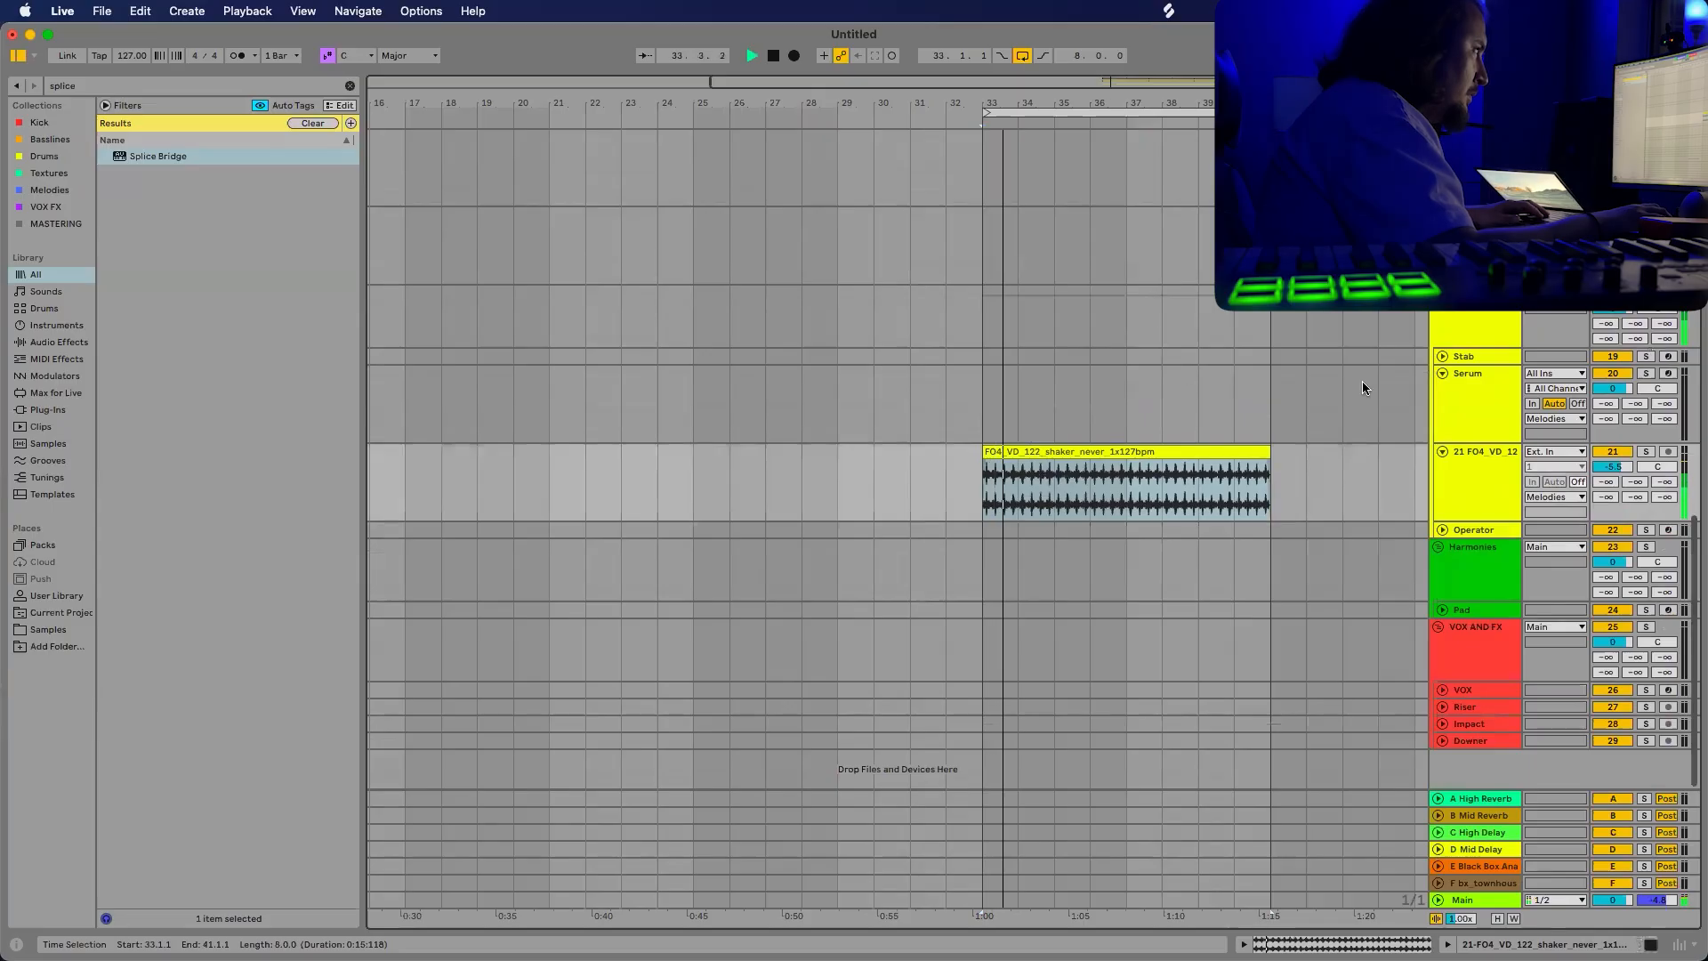
Check the pasted shaker clip against the other tracks and delete it from track 21.
scroll(1388, 398, up, 3)
scroll(1304, 424, down, 3)
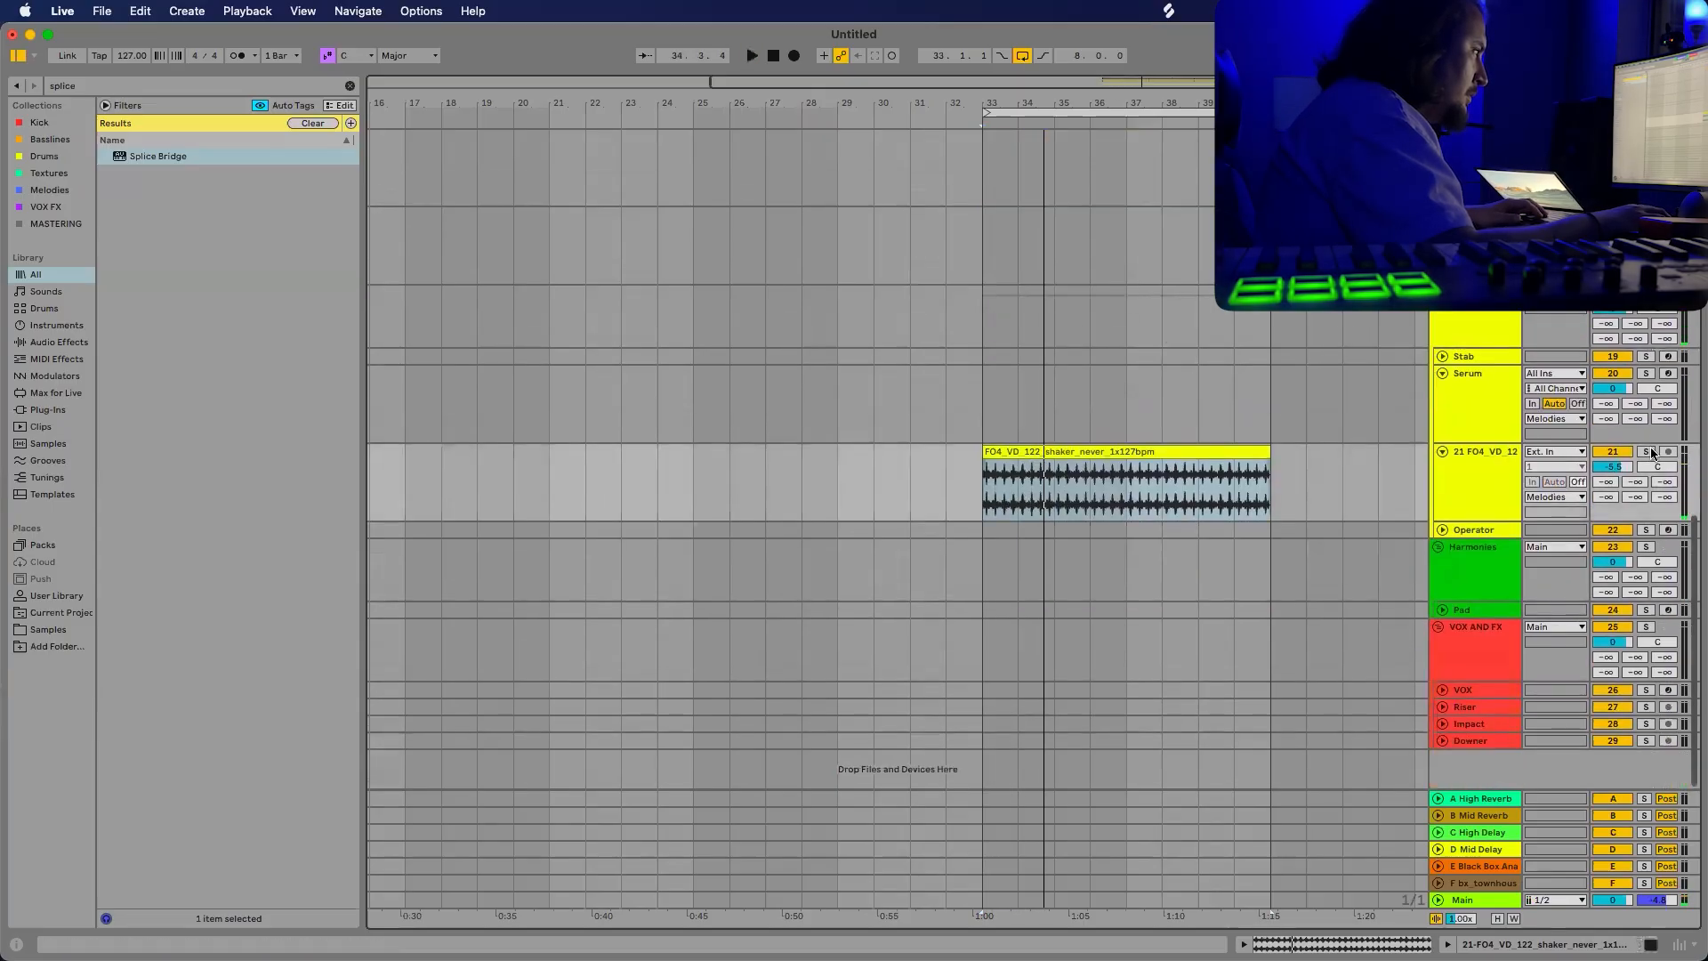
key(space)
key(space)
scroll(1311, 417, up, 8)
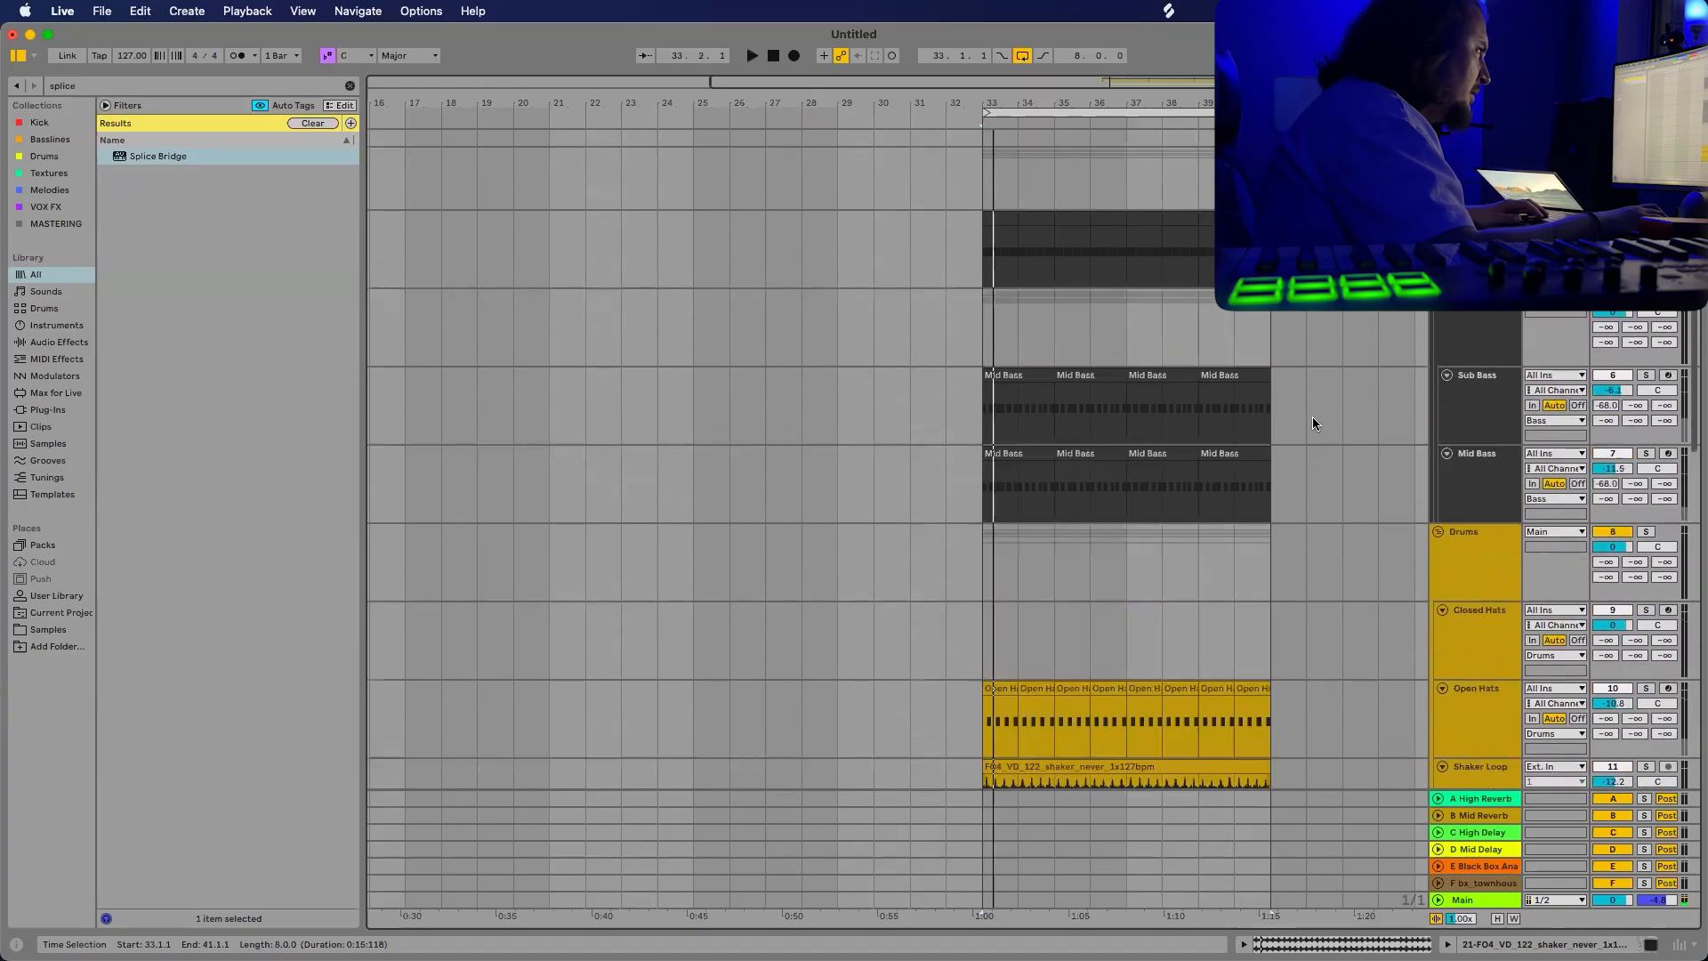
scroll(1312, 416, down, 8)
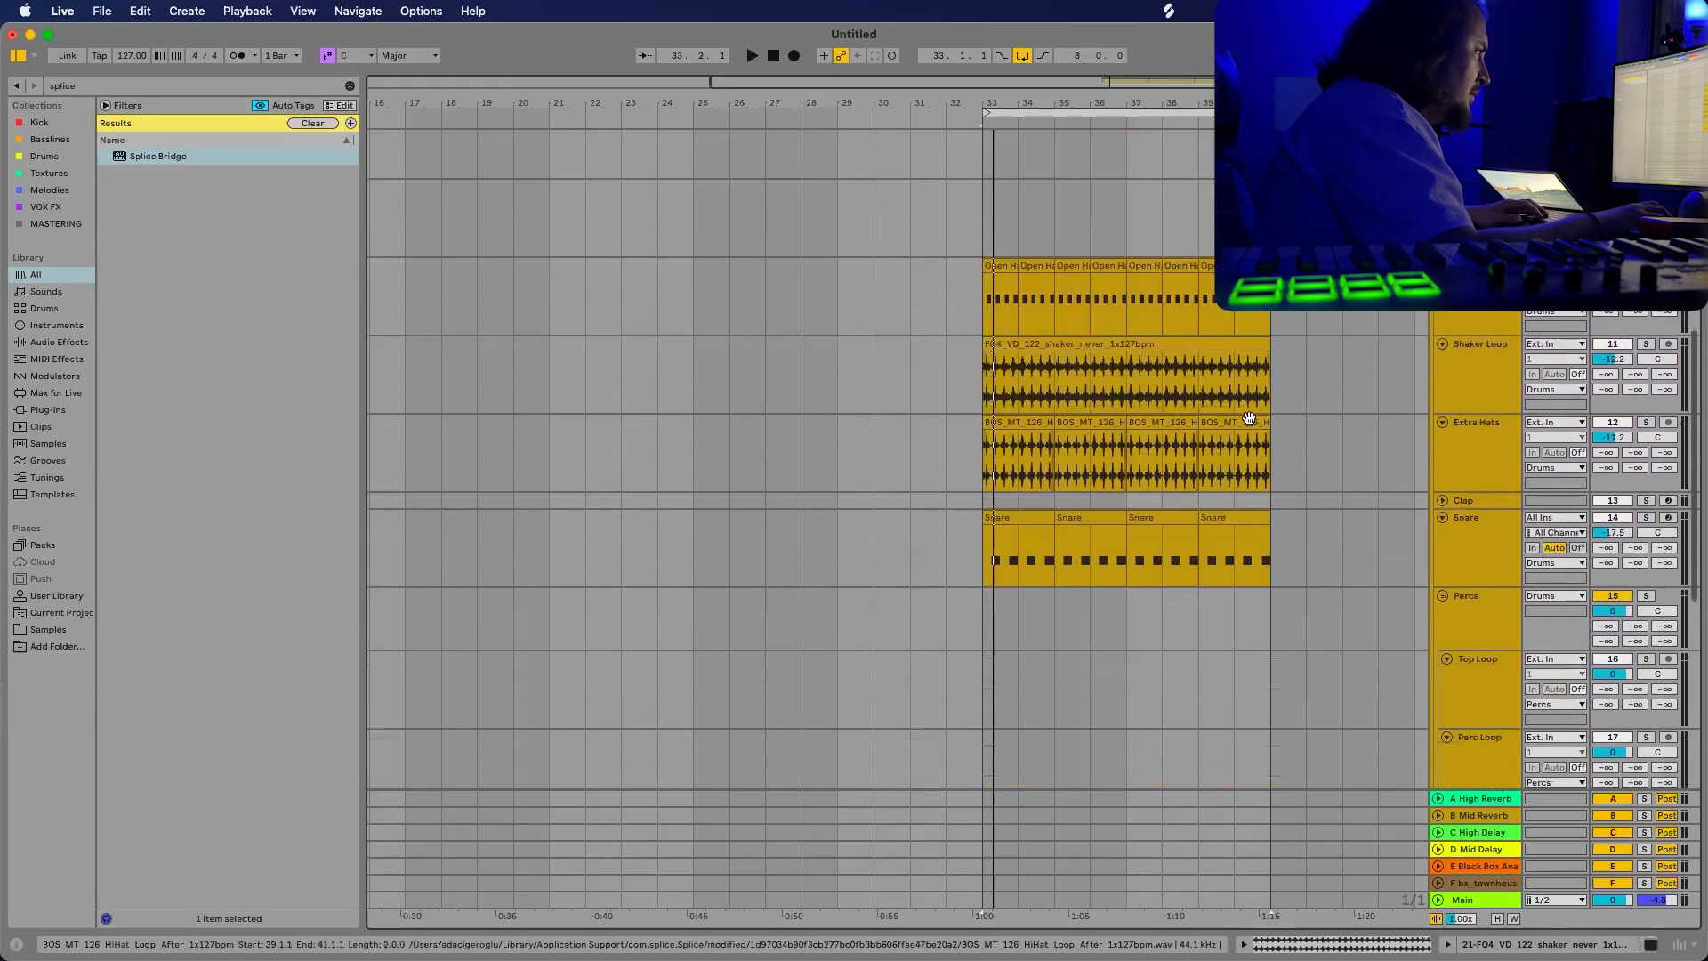
click(1050, 585)
click(1049, 448)
key(Delete)
Copy the Legacy Dry arp loop from Splice and paste it at bar 33 on track 21 in Ableton Live.
key(super+Tab)
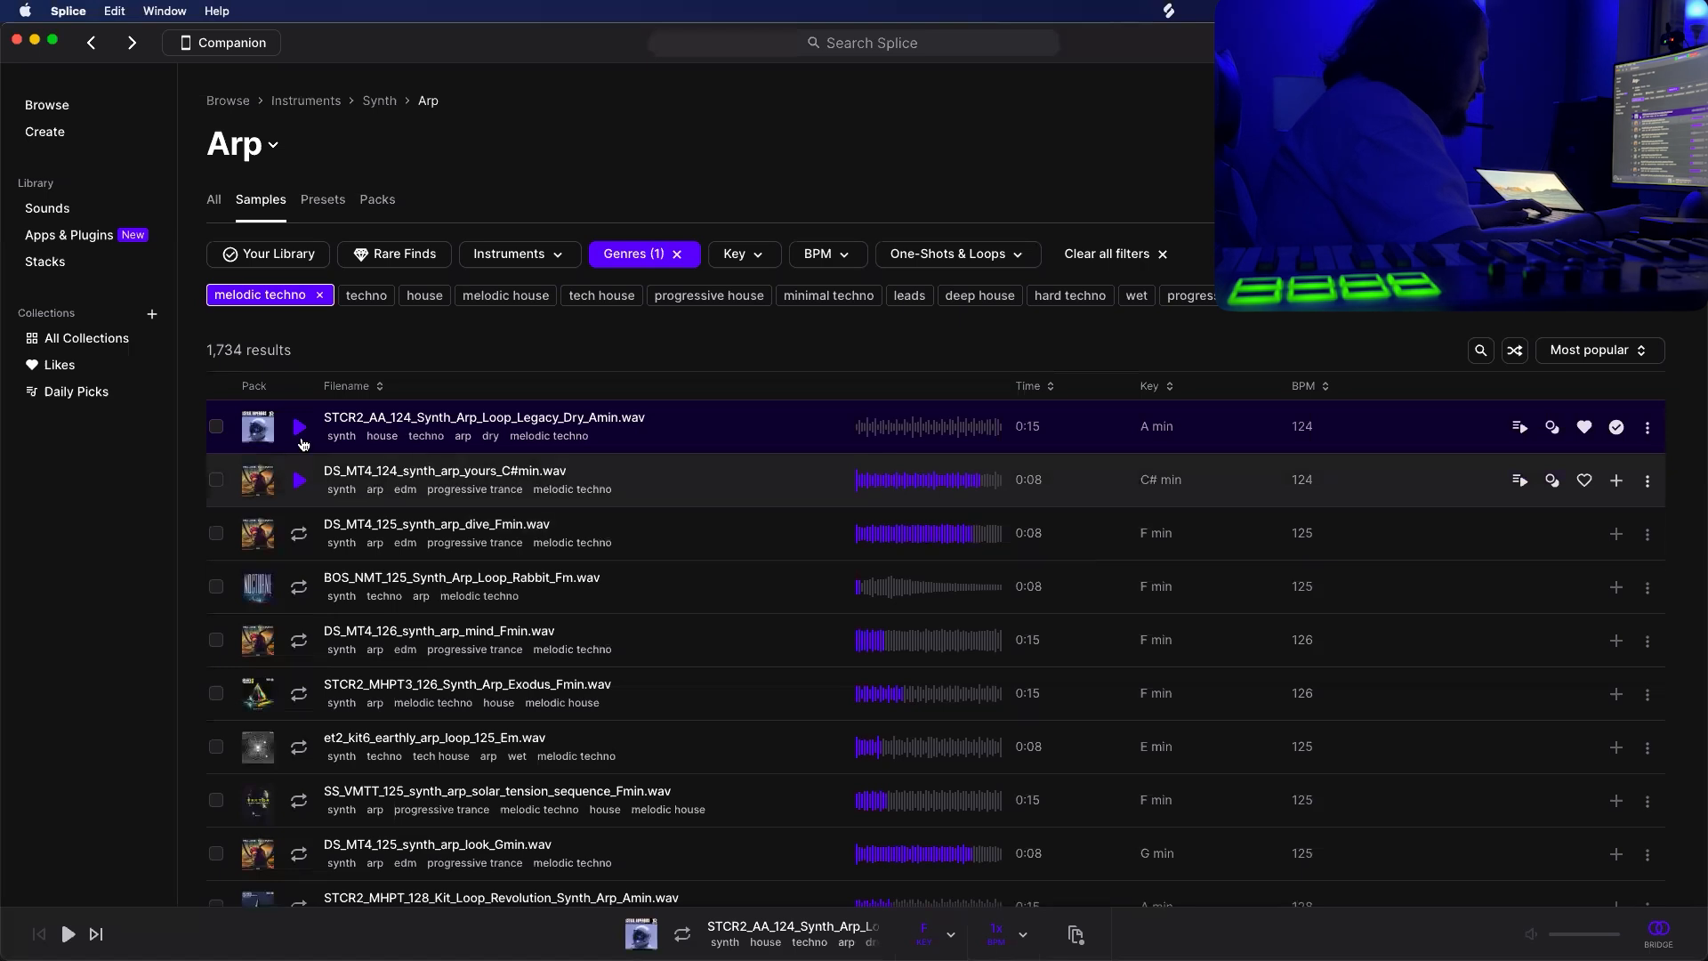
click(1076, 934)
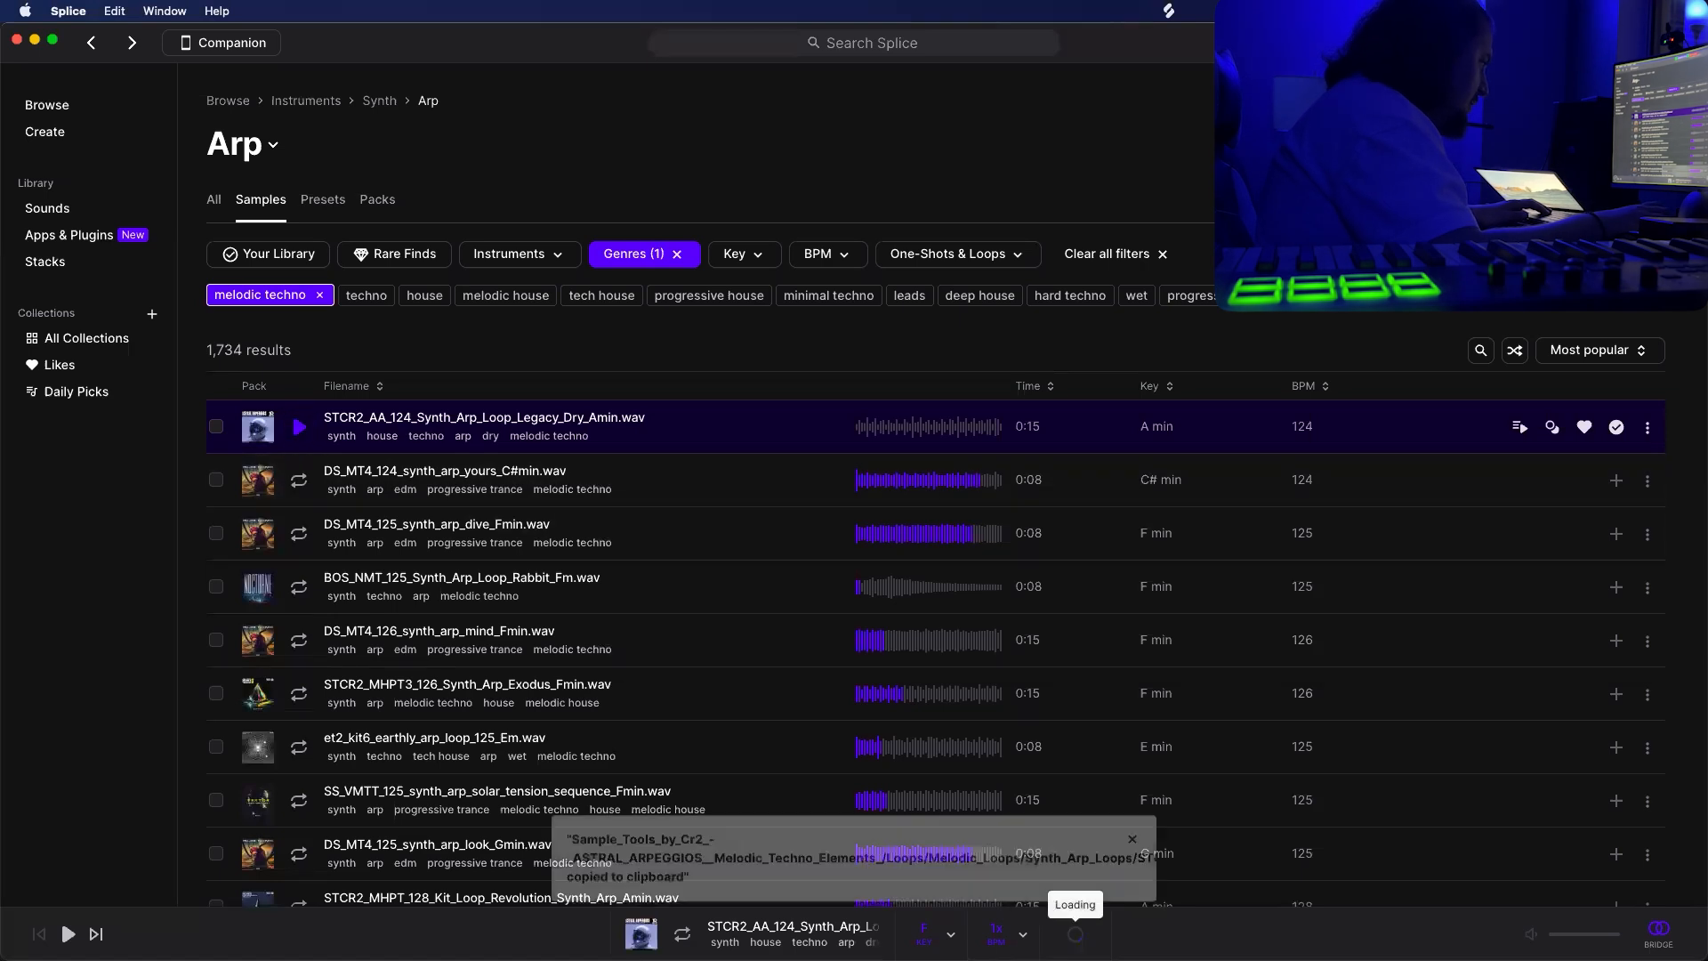
key(super+Tab)
click(984, 488)
key(super+v)
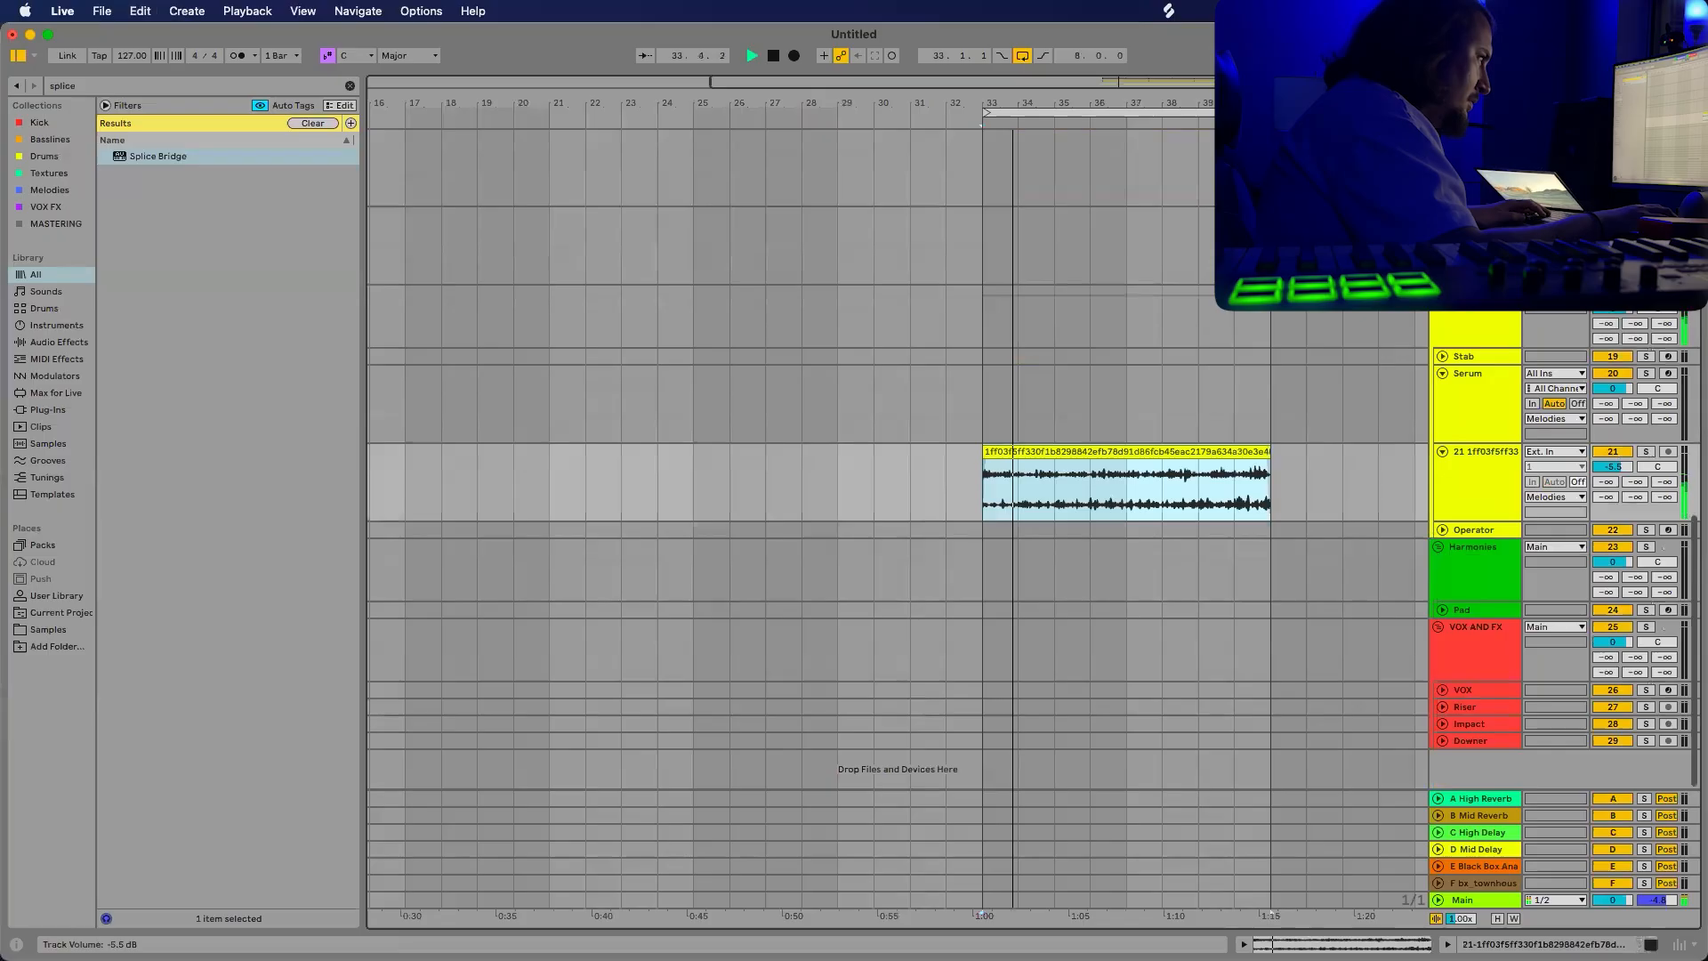
Raise the arp track's volume to about -1.3 dB while listening to the looped arrangement.
drag(1614, 473, 1617, 469)
click(1156, 475)
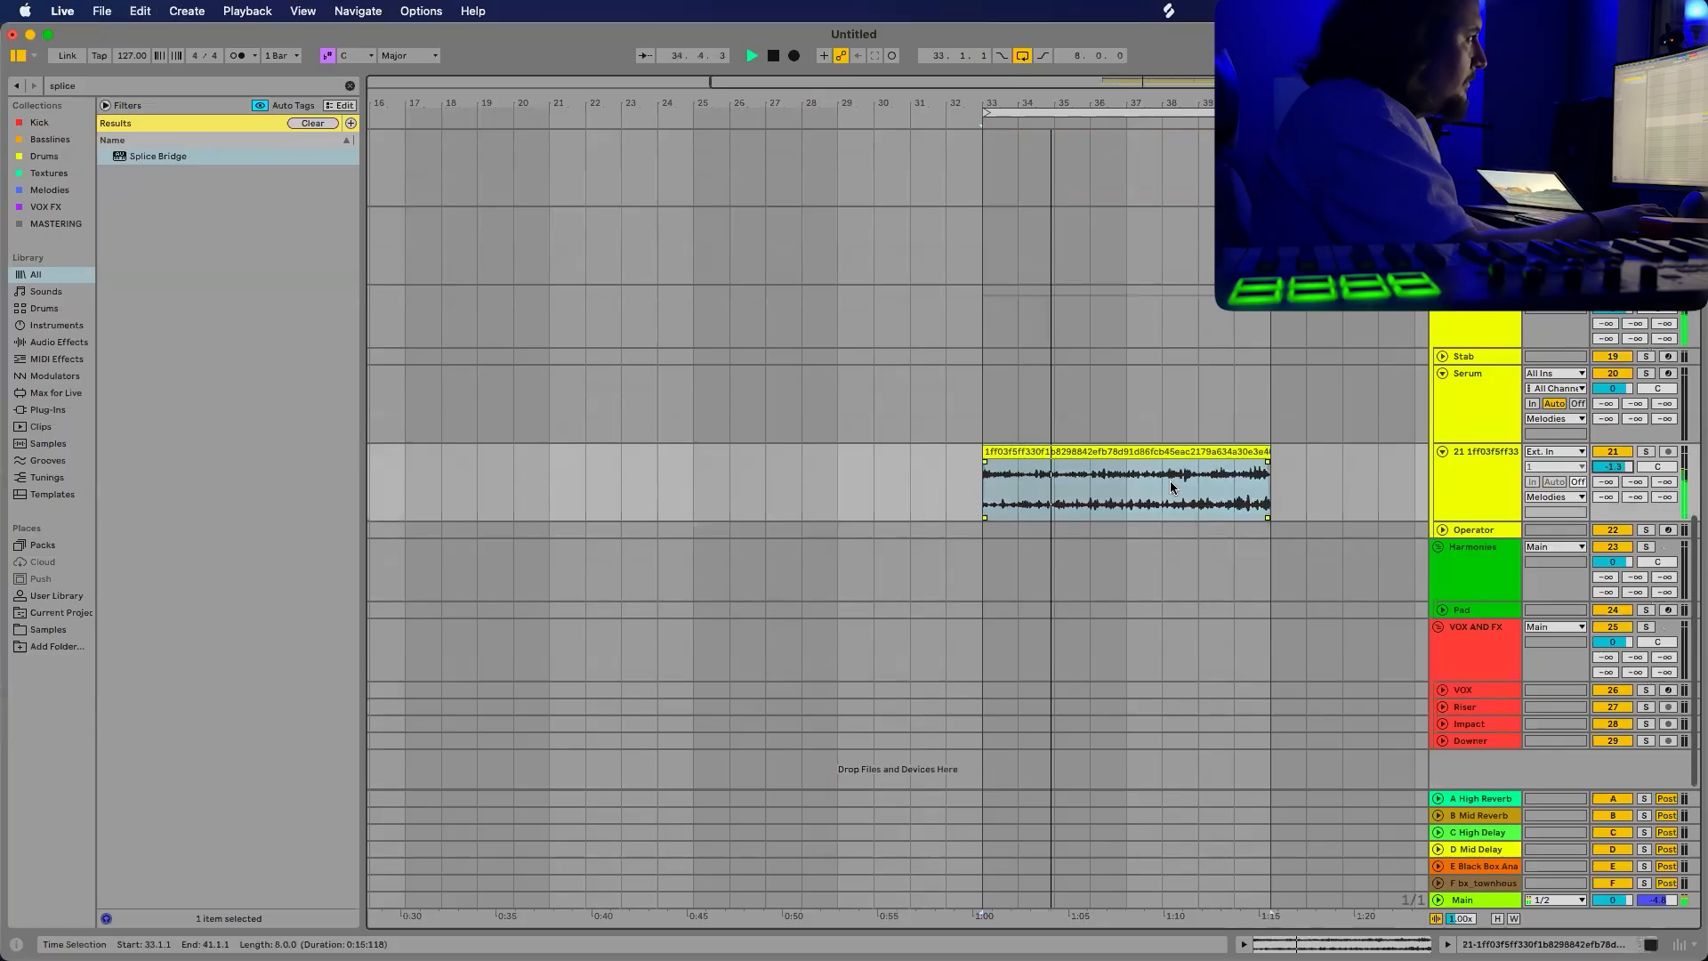
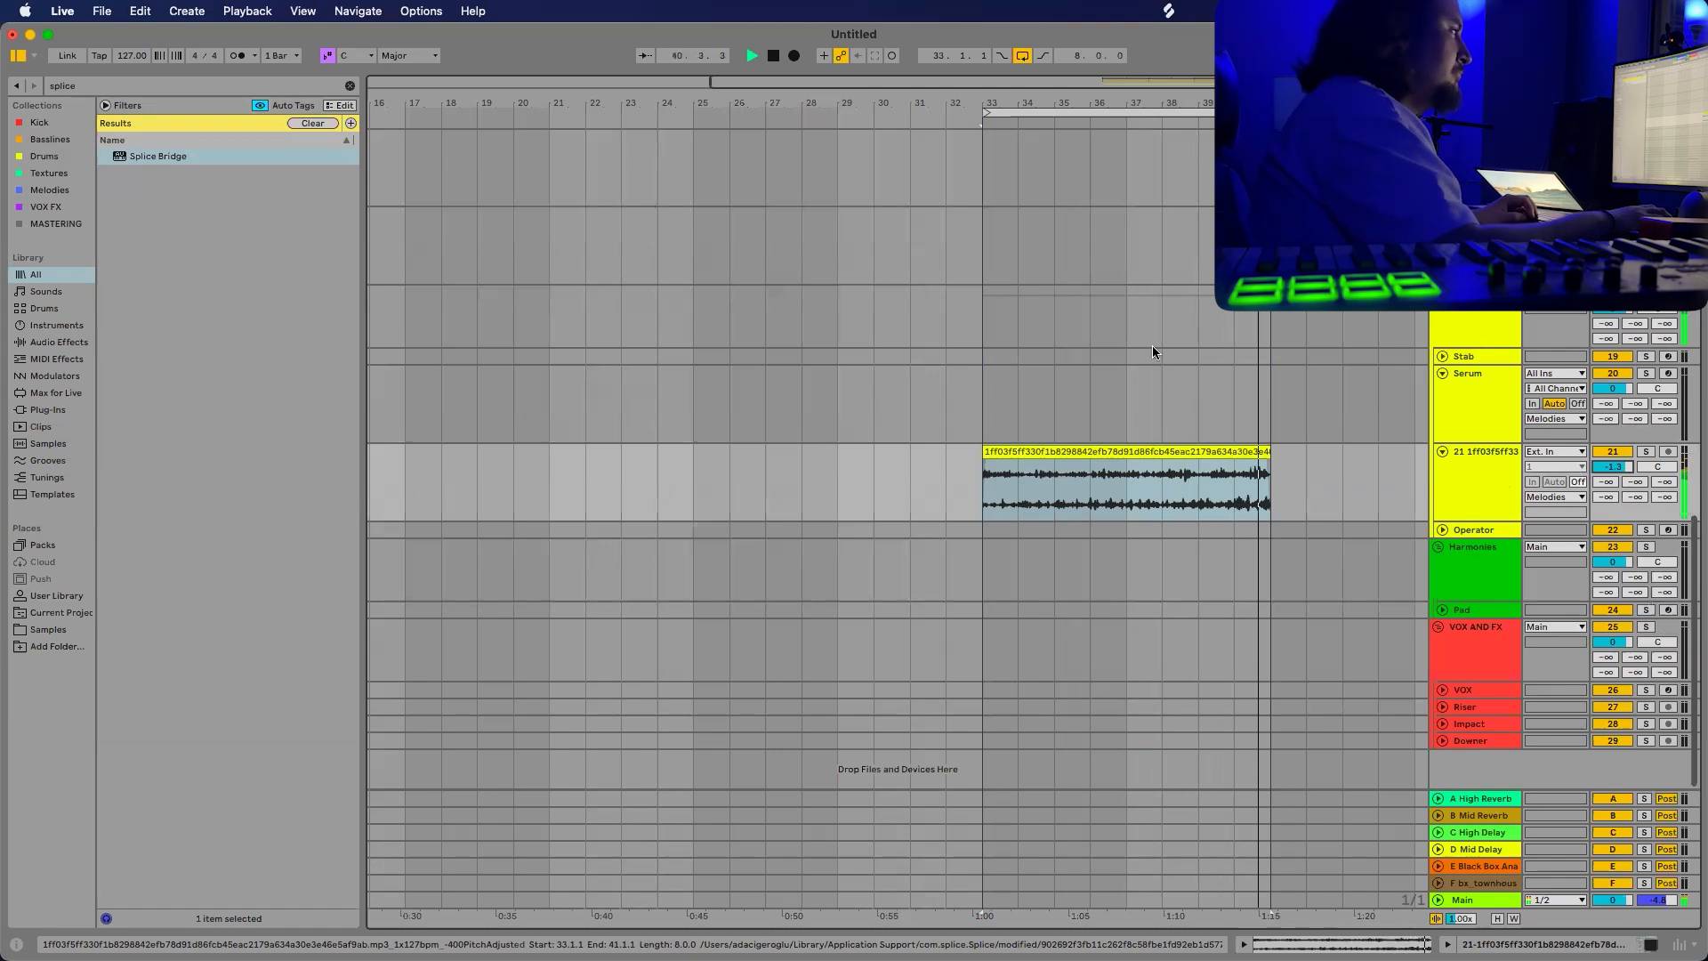
key(space)
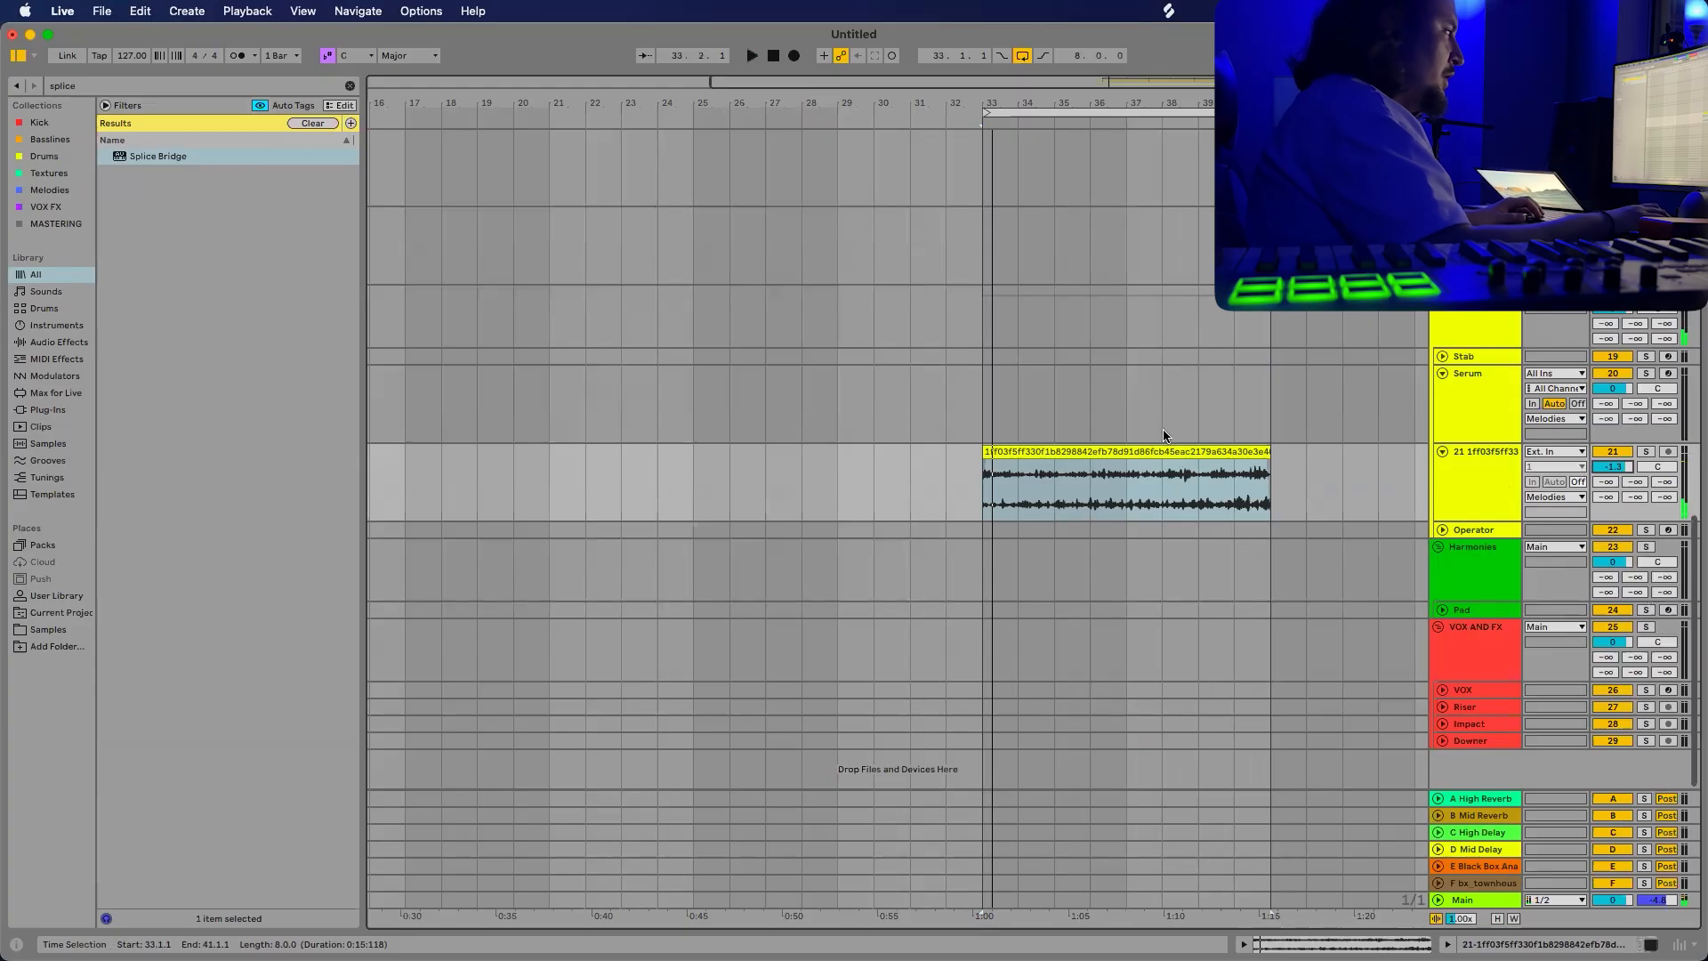
Set the insert position to bar 33 on the Serum track and open the Serum plug-in's preset browser.
scroll(1157, 436, up, 3)
key(minus)
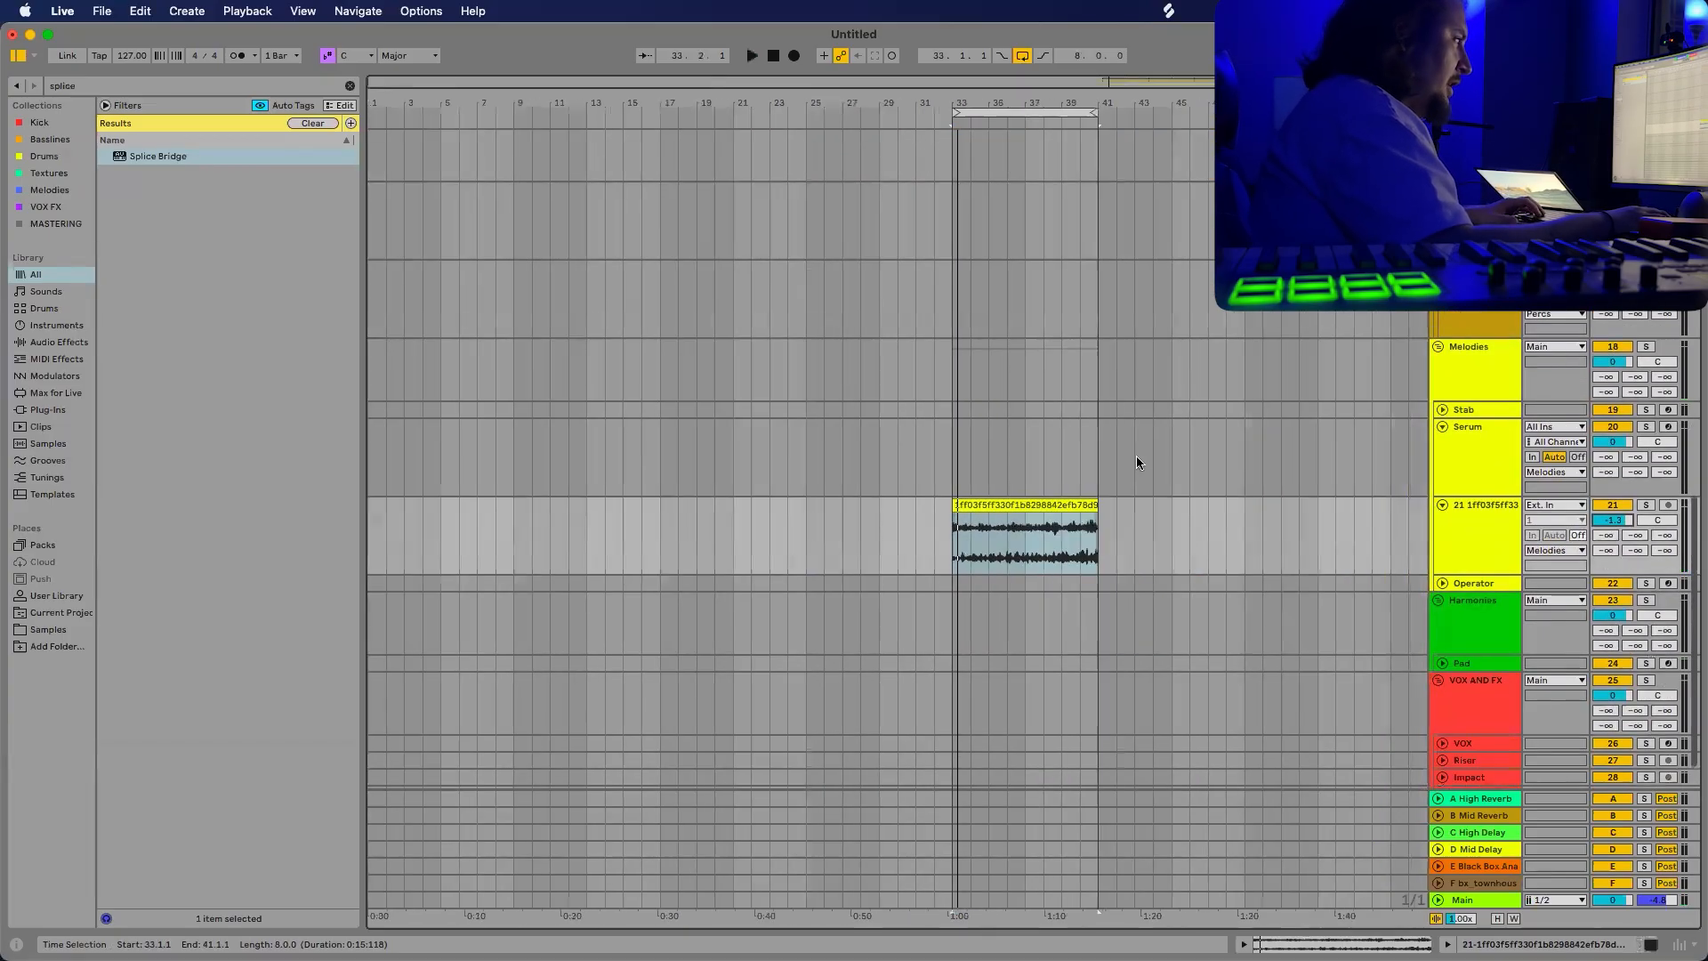
scroll(1117, 463, up, 4)
scroll(997, 552, up, 3)
scroll(997, 552, right, 2)
scroll(961, 566, left, 3)
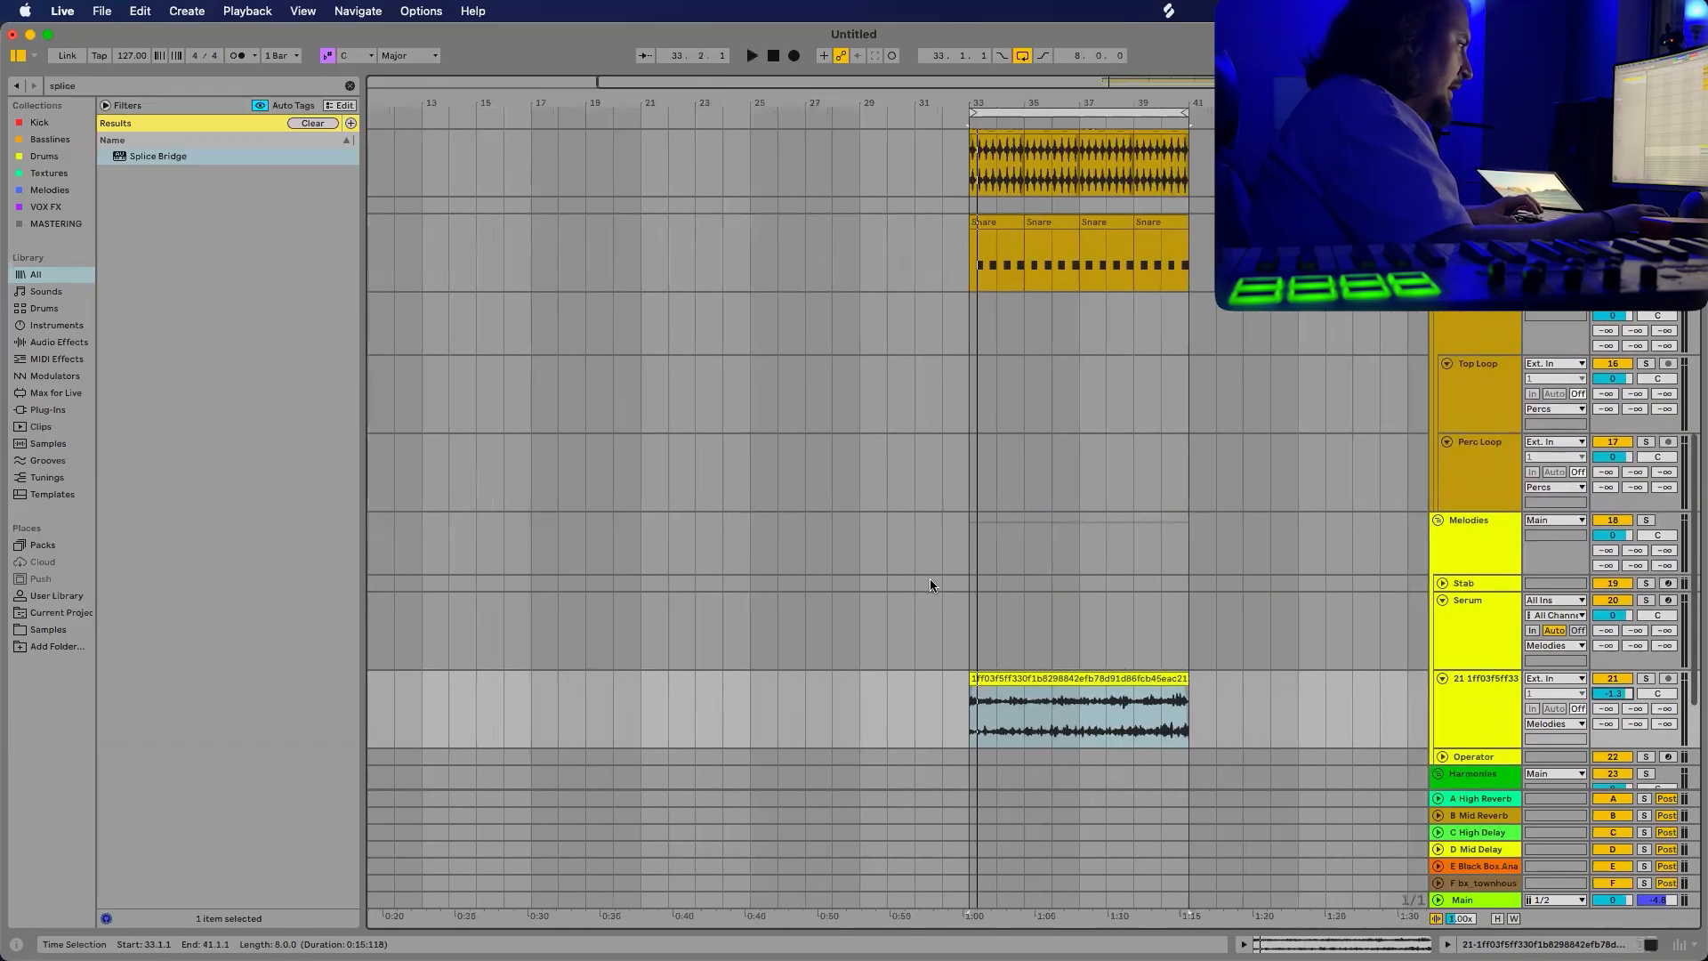
scroll(935, 577, down, 4)
click(974, 515)
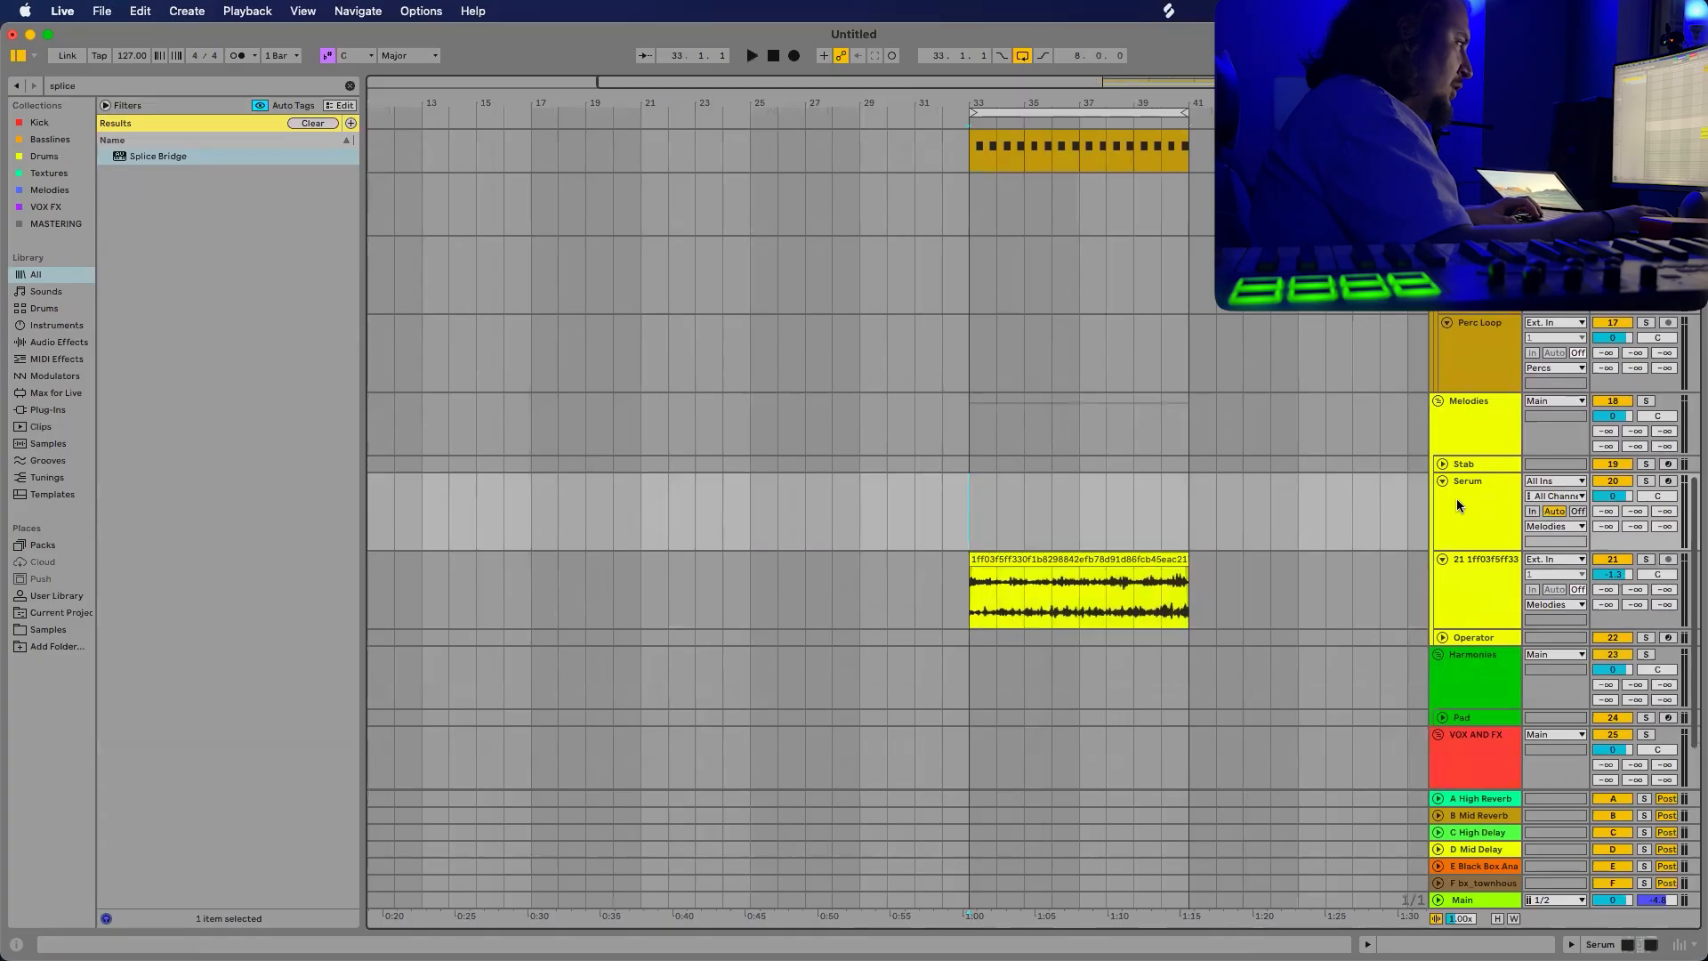
double_click(1494, 507)
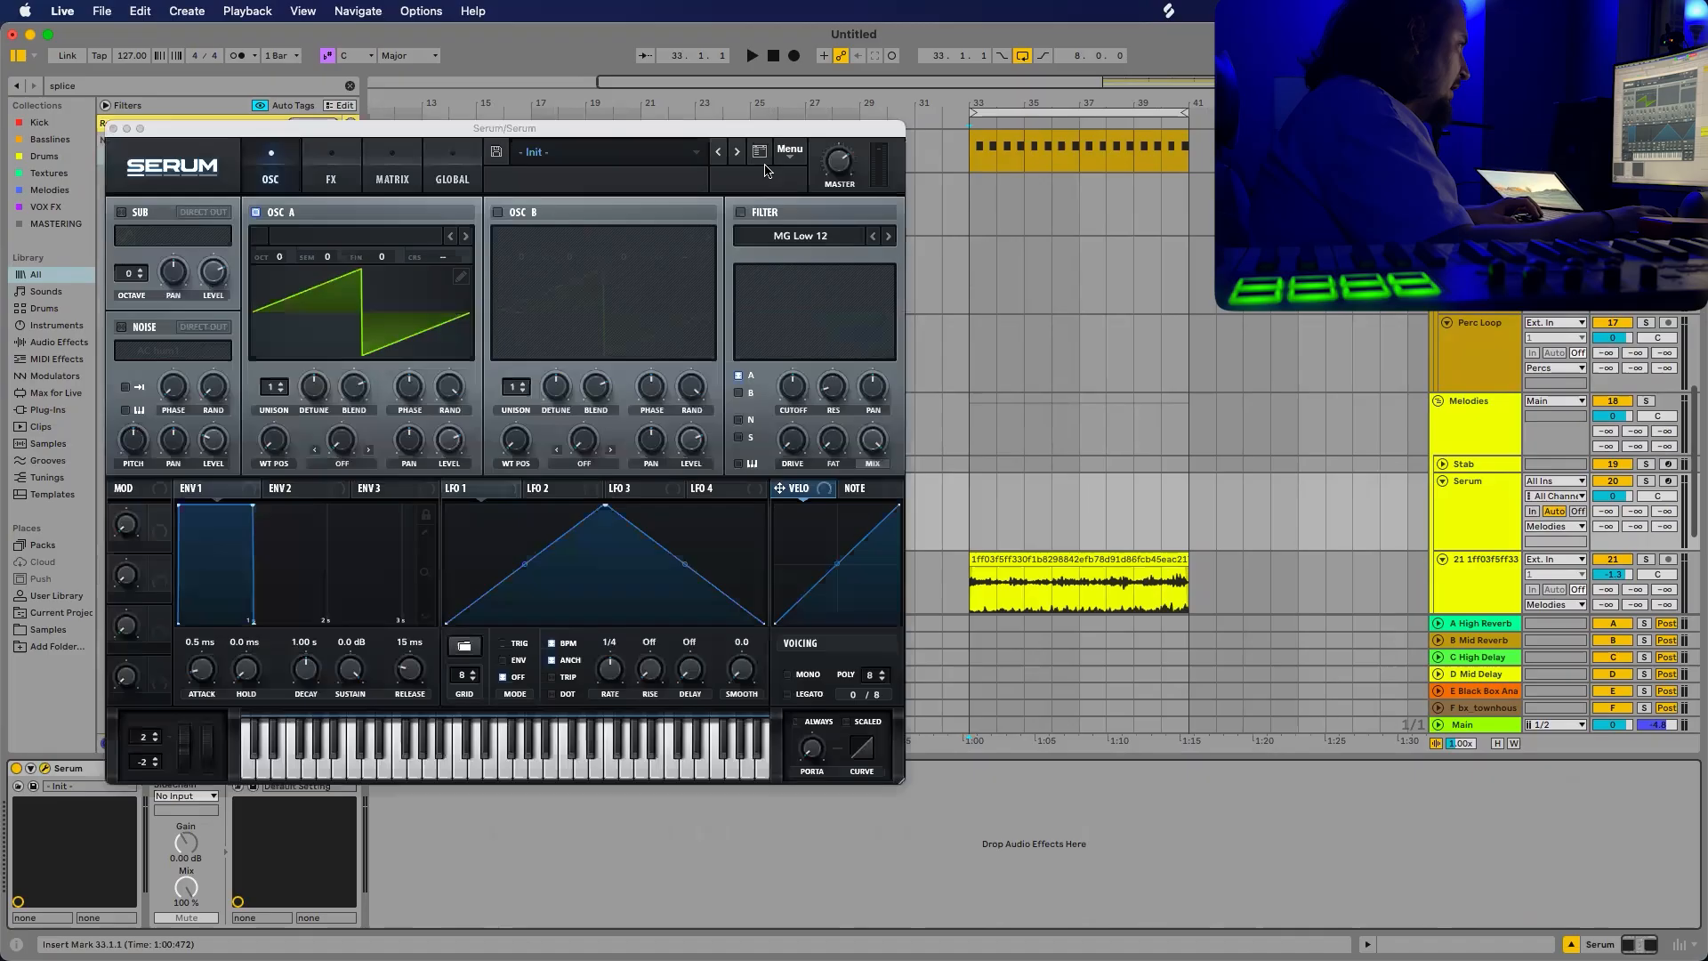
click(762, 159)
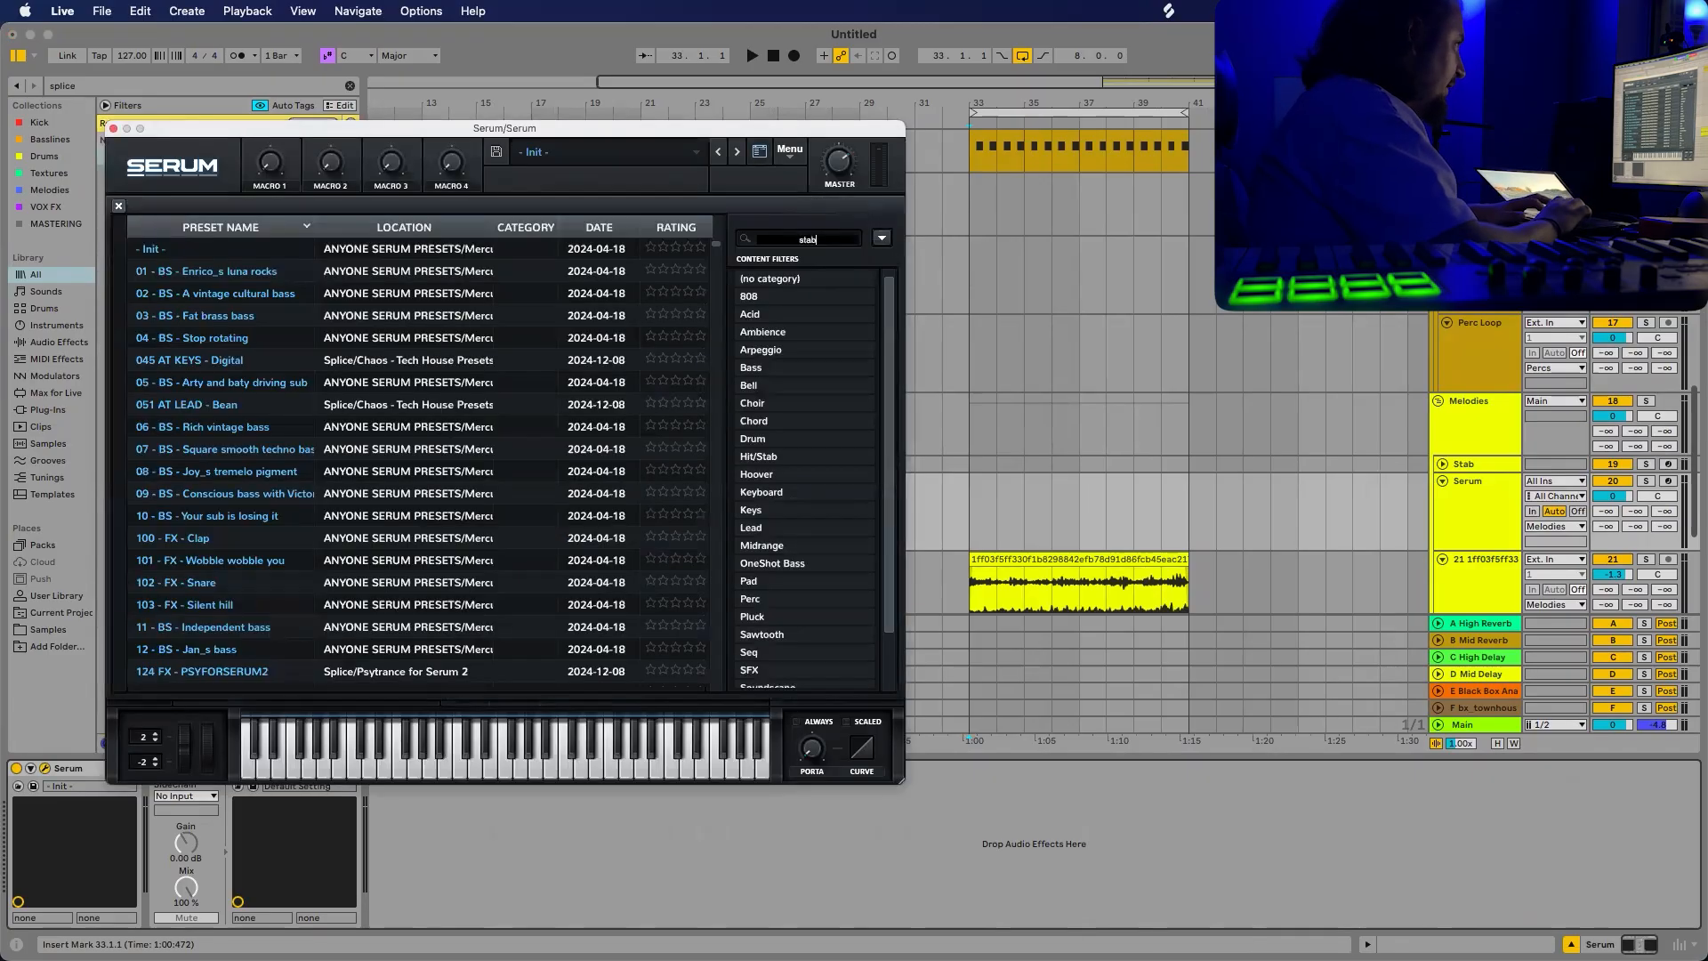
Search the Serum presets for "stab" and load 48 - LD - Warm stabs.
text(stab)
key(Return)
double_click(187, 250)
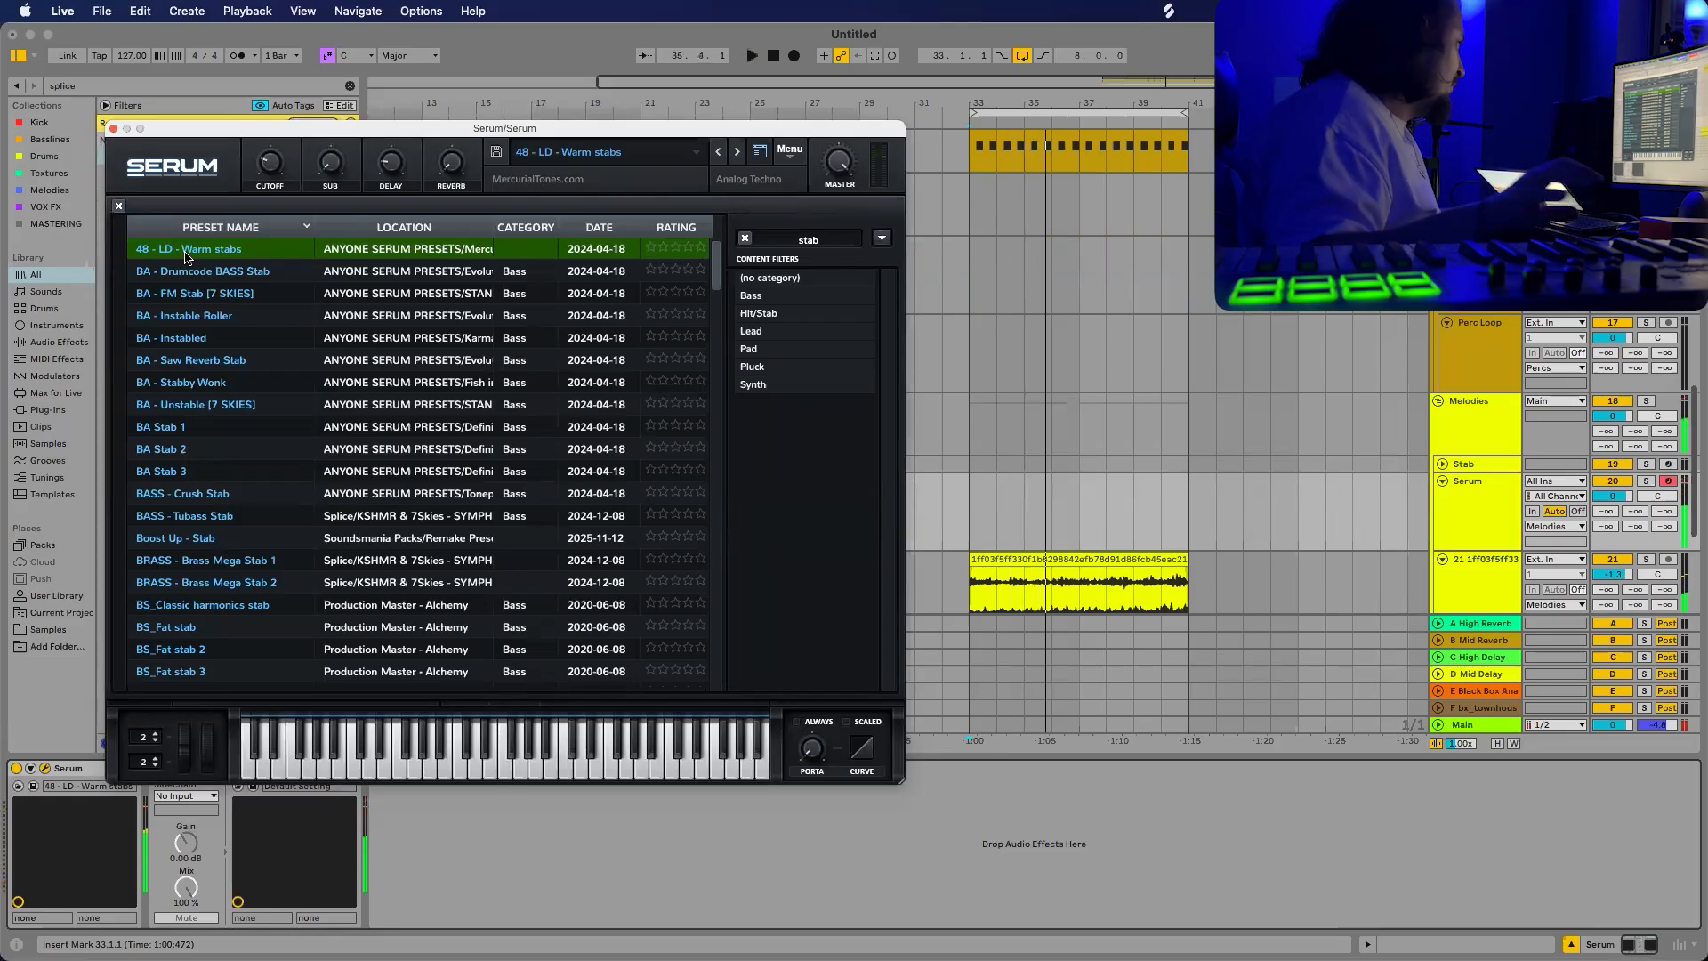
Audition the bass stab presets between BA - FM Stab [7 SKIES] and BA - Unstable [7 SKIES], returning to BA - Stabby Wonk.
click(185, 295)
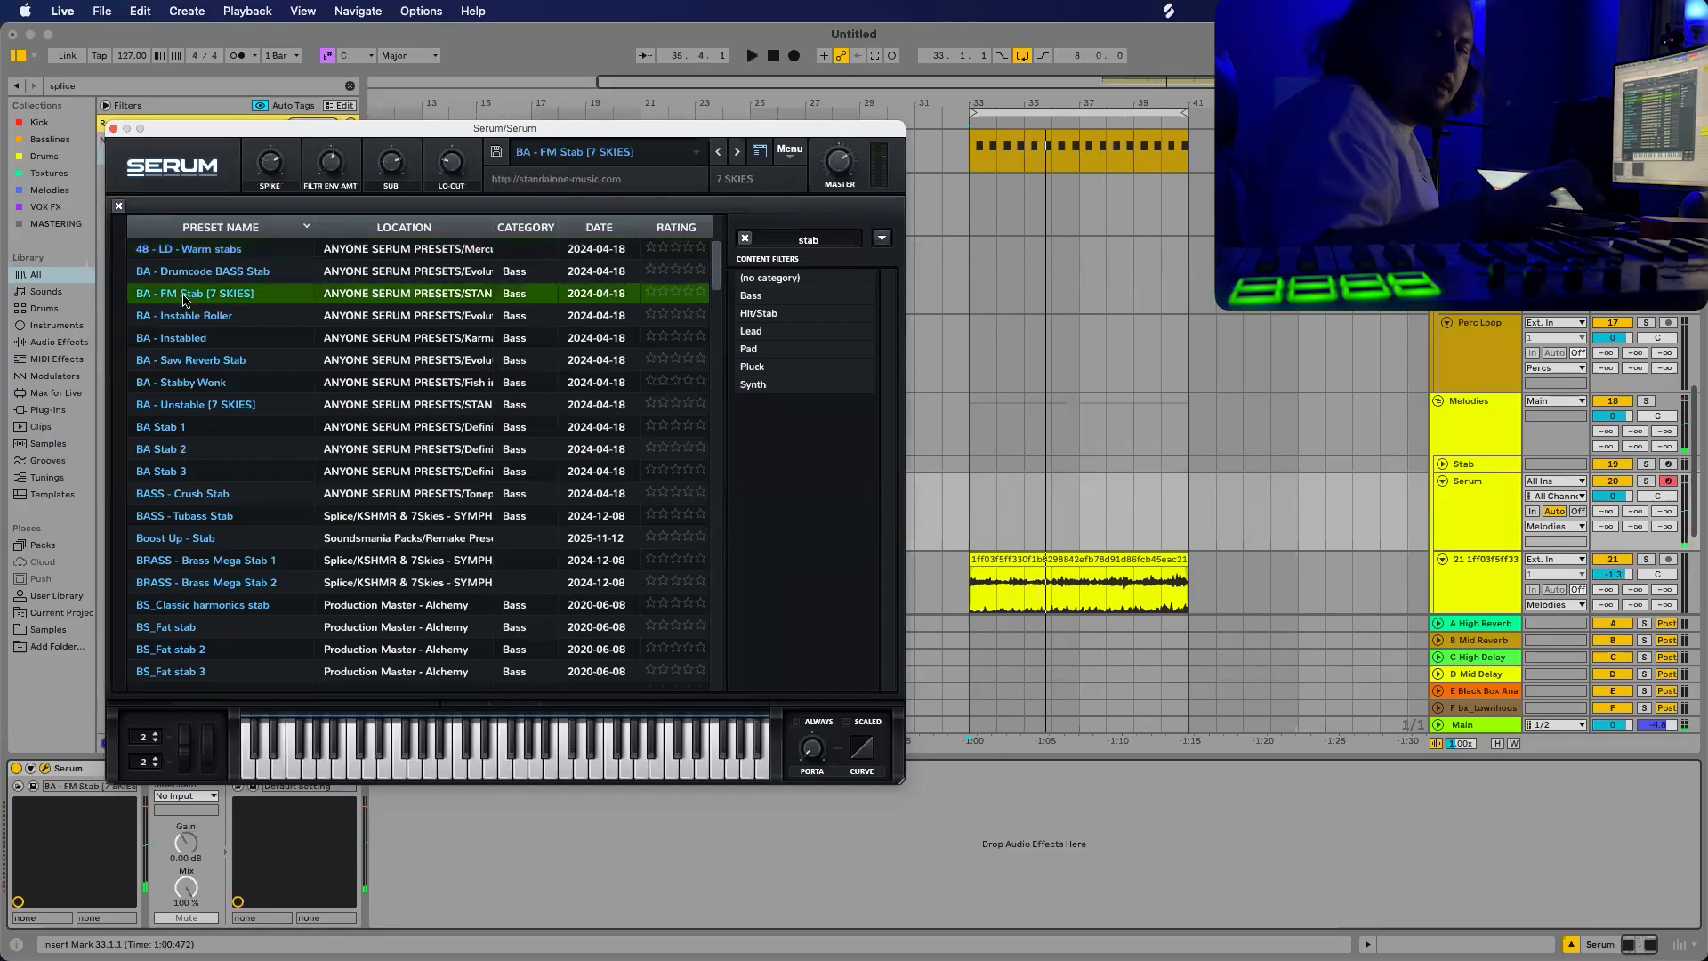
key(Down)
key(Down)
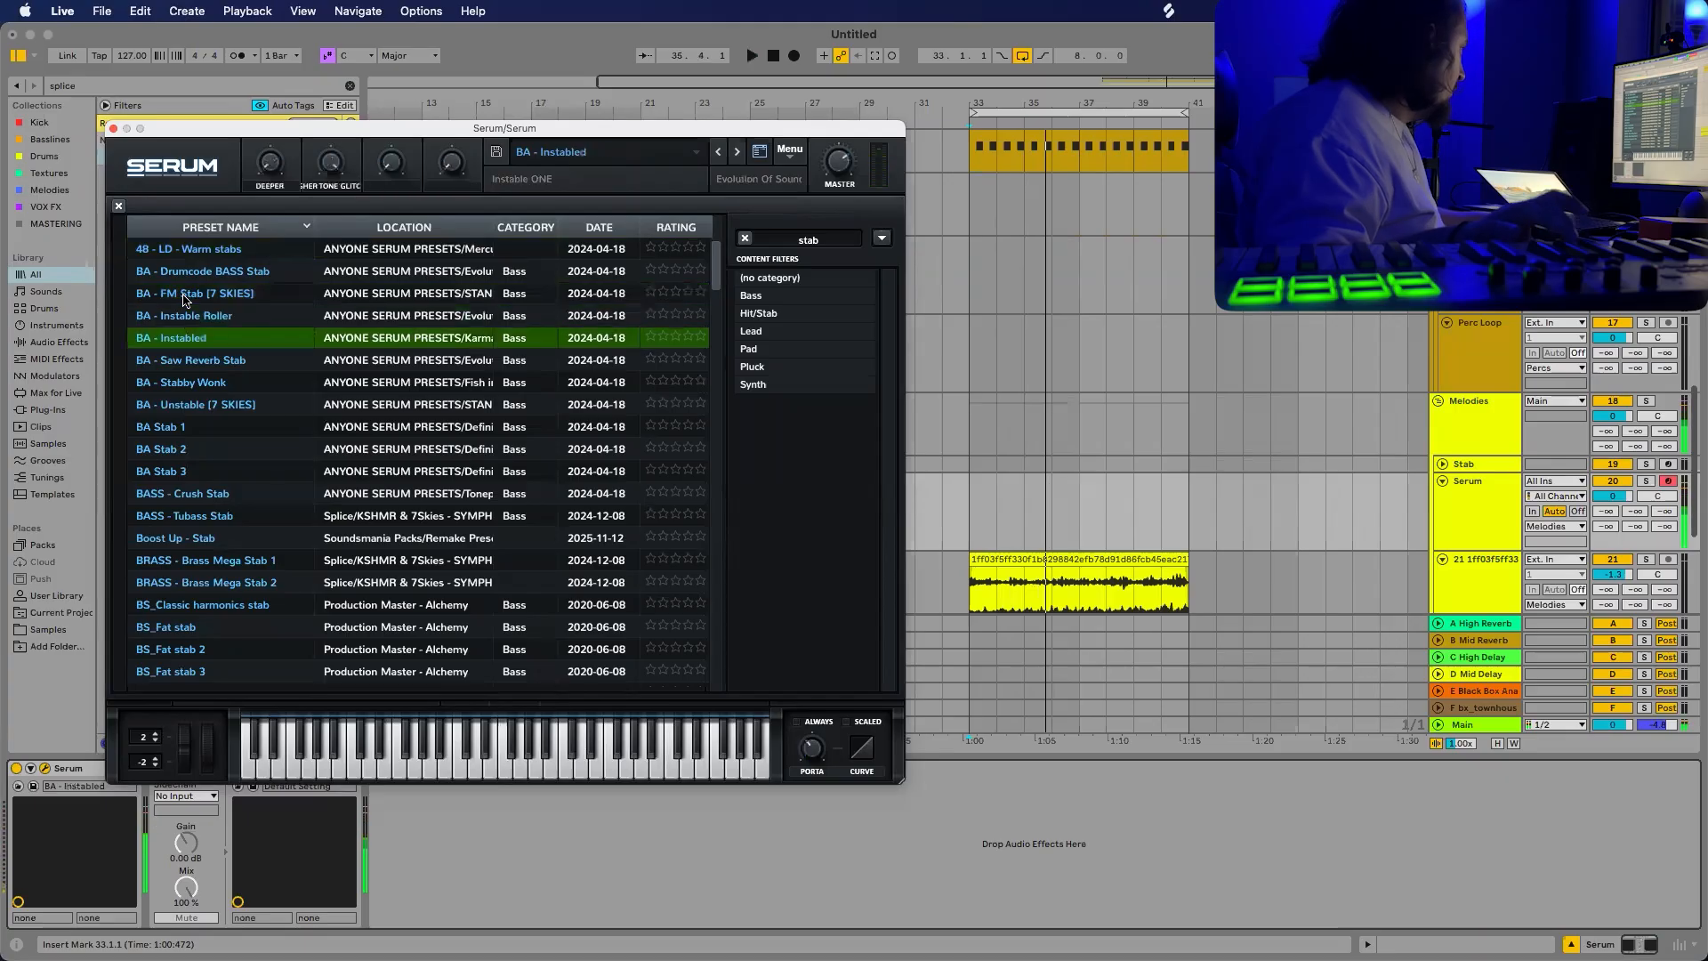
key(Down)
key(Down)
key(Down)
key(Down)
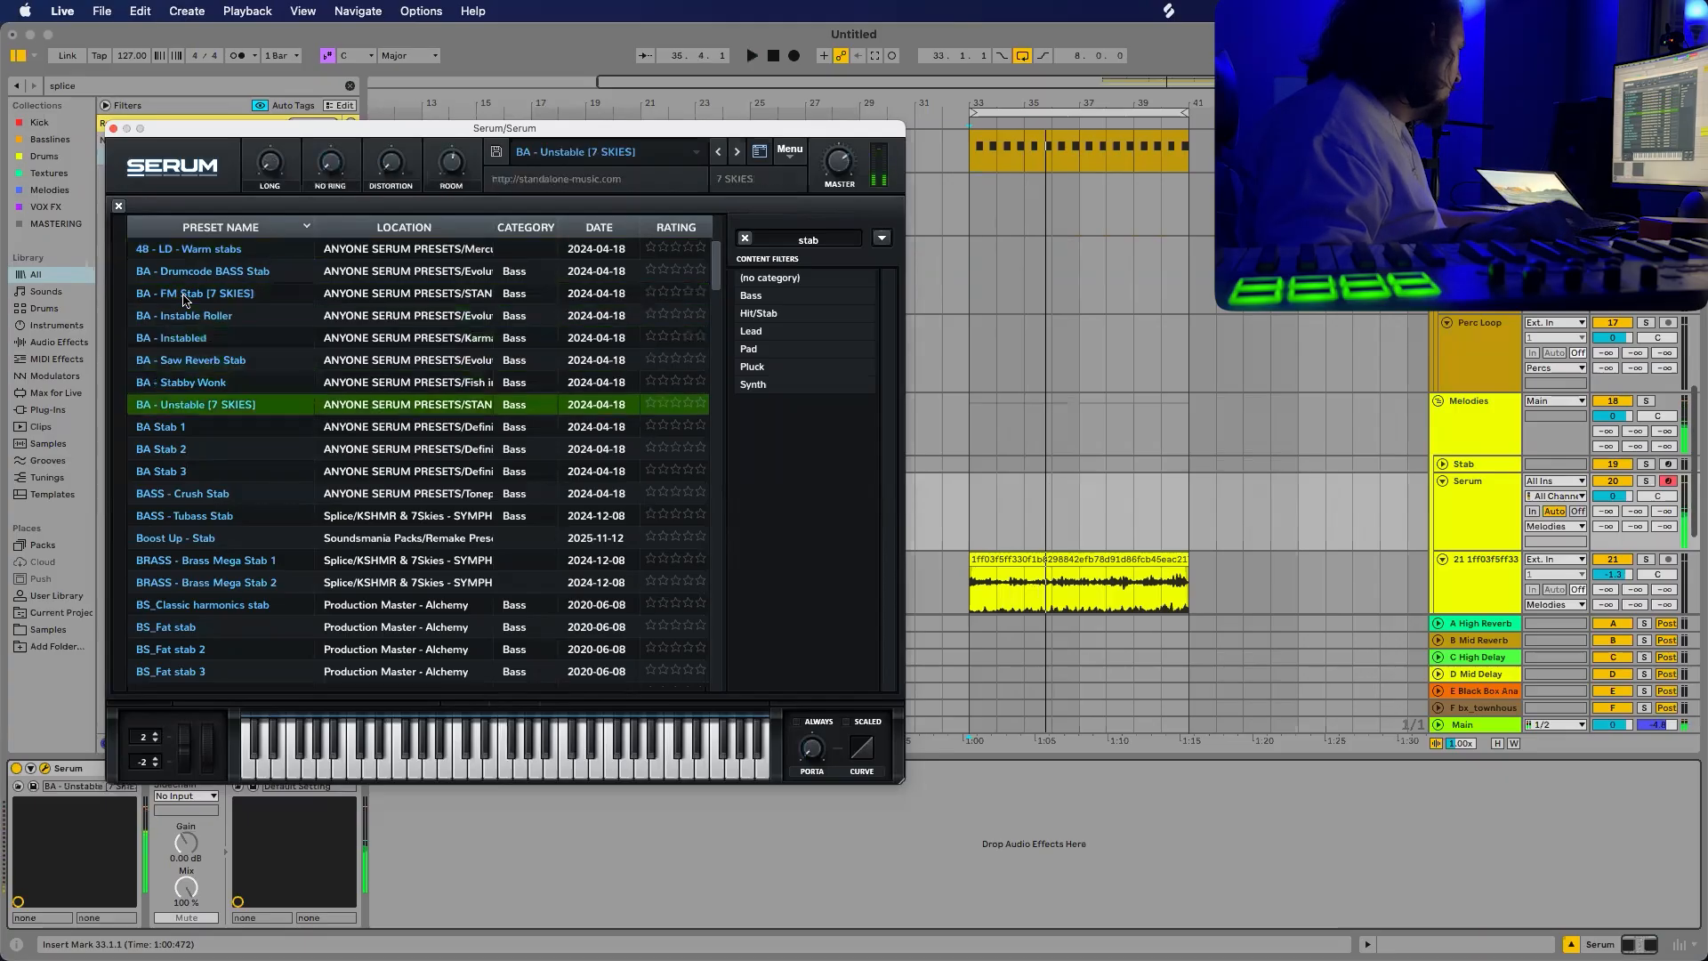
key(Down)
key(Down)
key(Up)
key(Up)
key(Up)
key(Up)
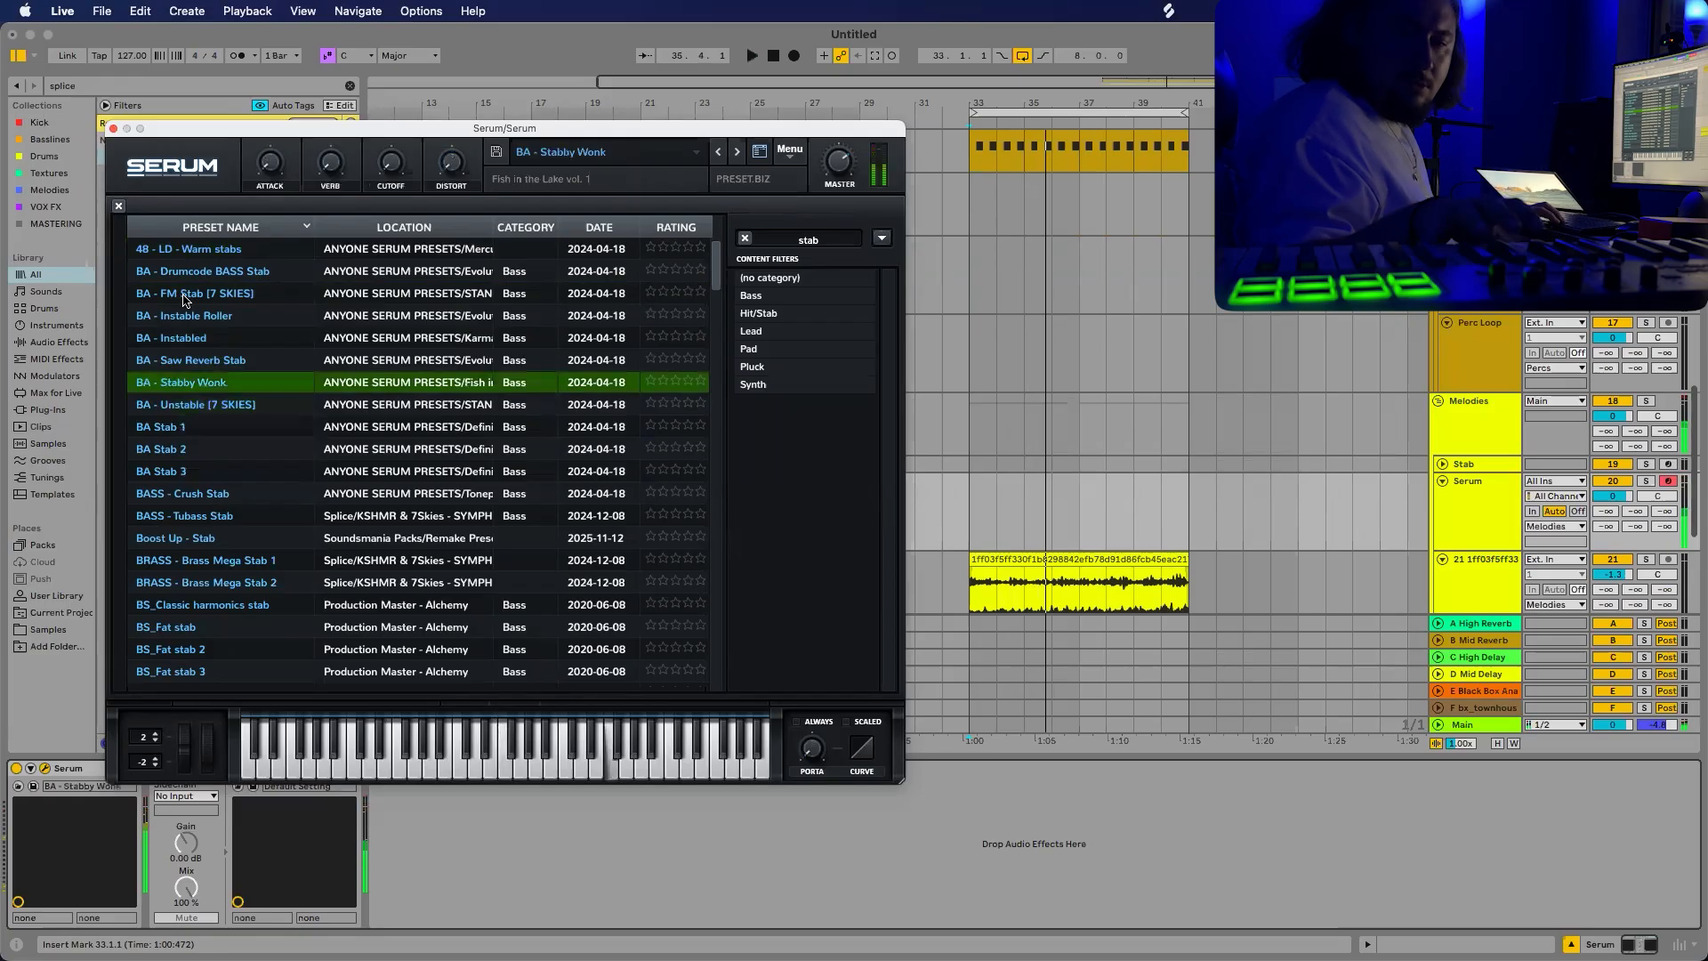
Audition the presets down to BASS - Tubass Stab, go back to BASS - Crush Stab and play it against the arrangement.
key(Down)
key(Down)
key(Down)
key(Down)
key(Down)
key(Down)
key(Up)
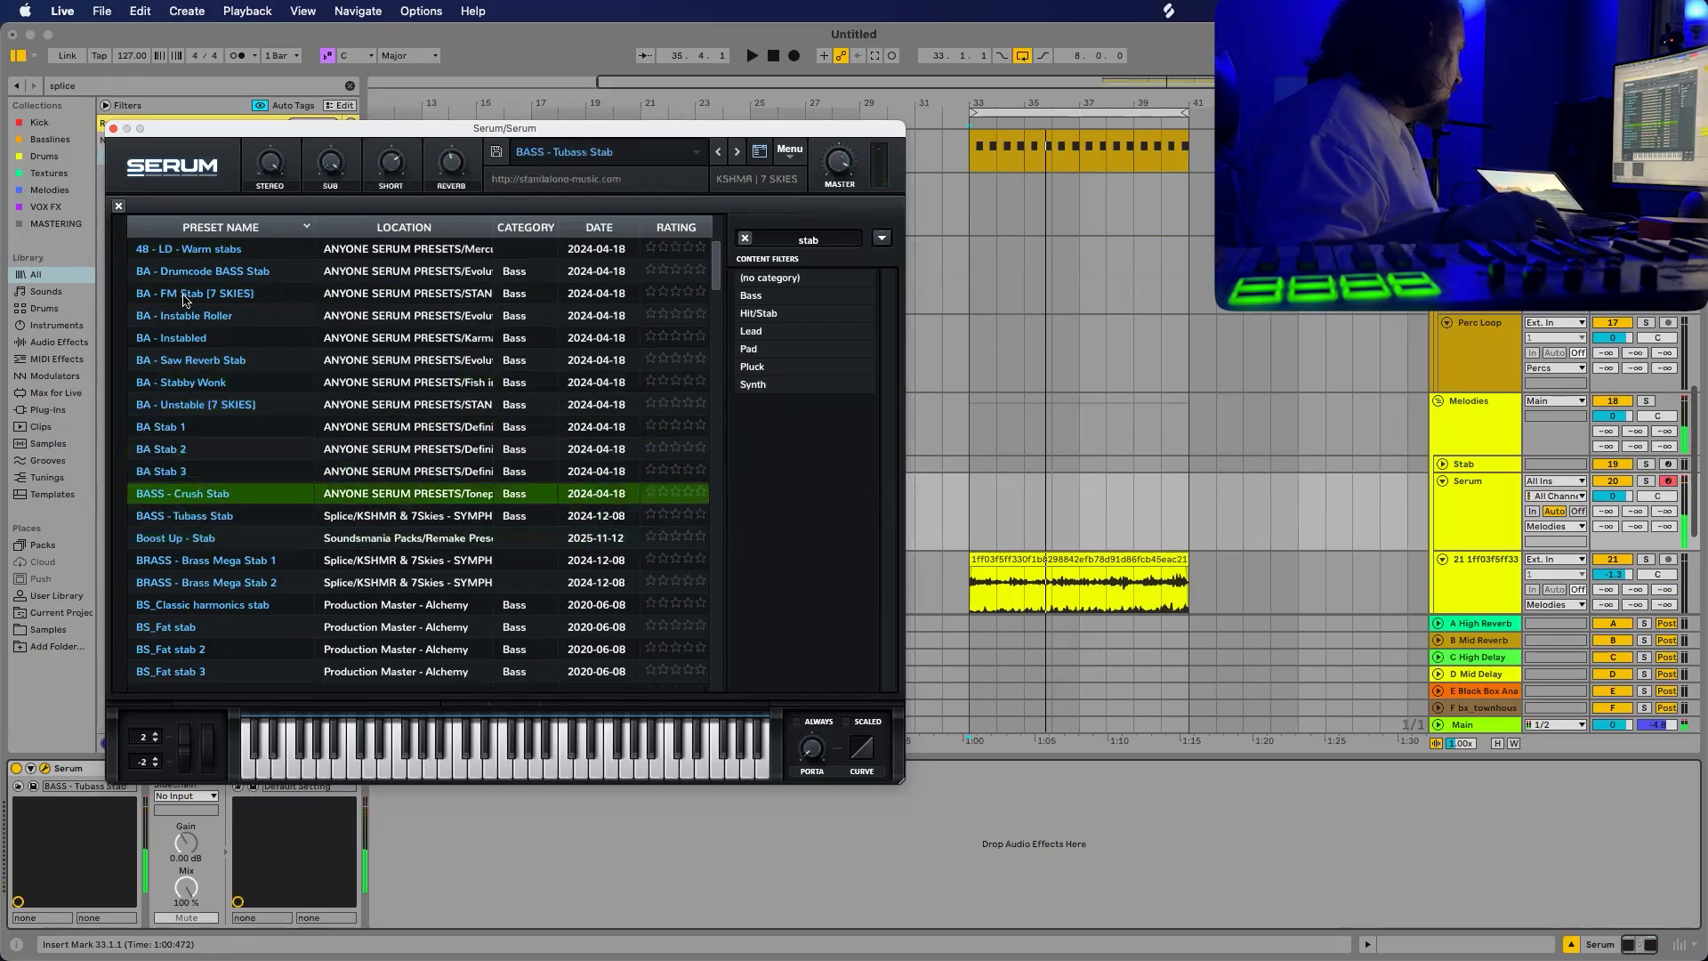
key(space)
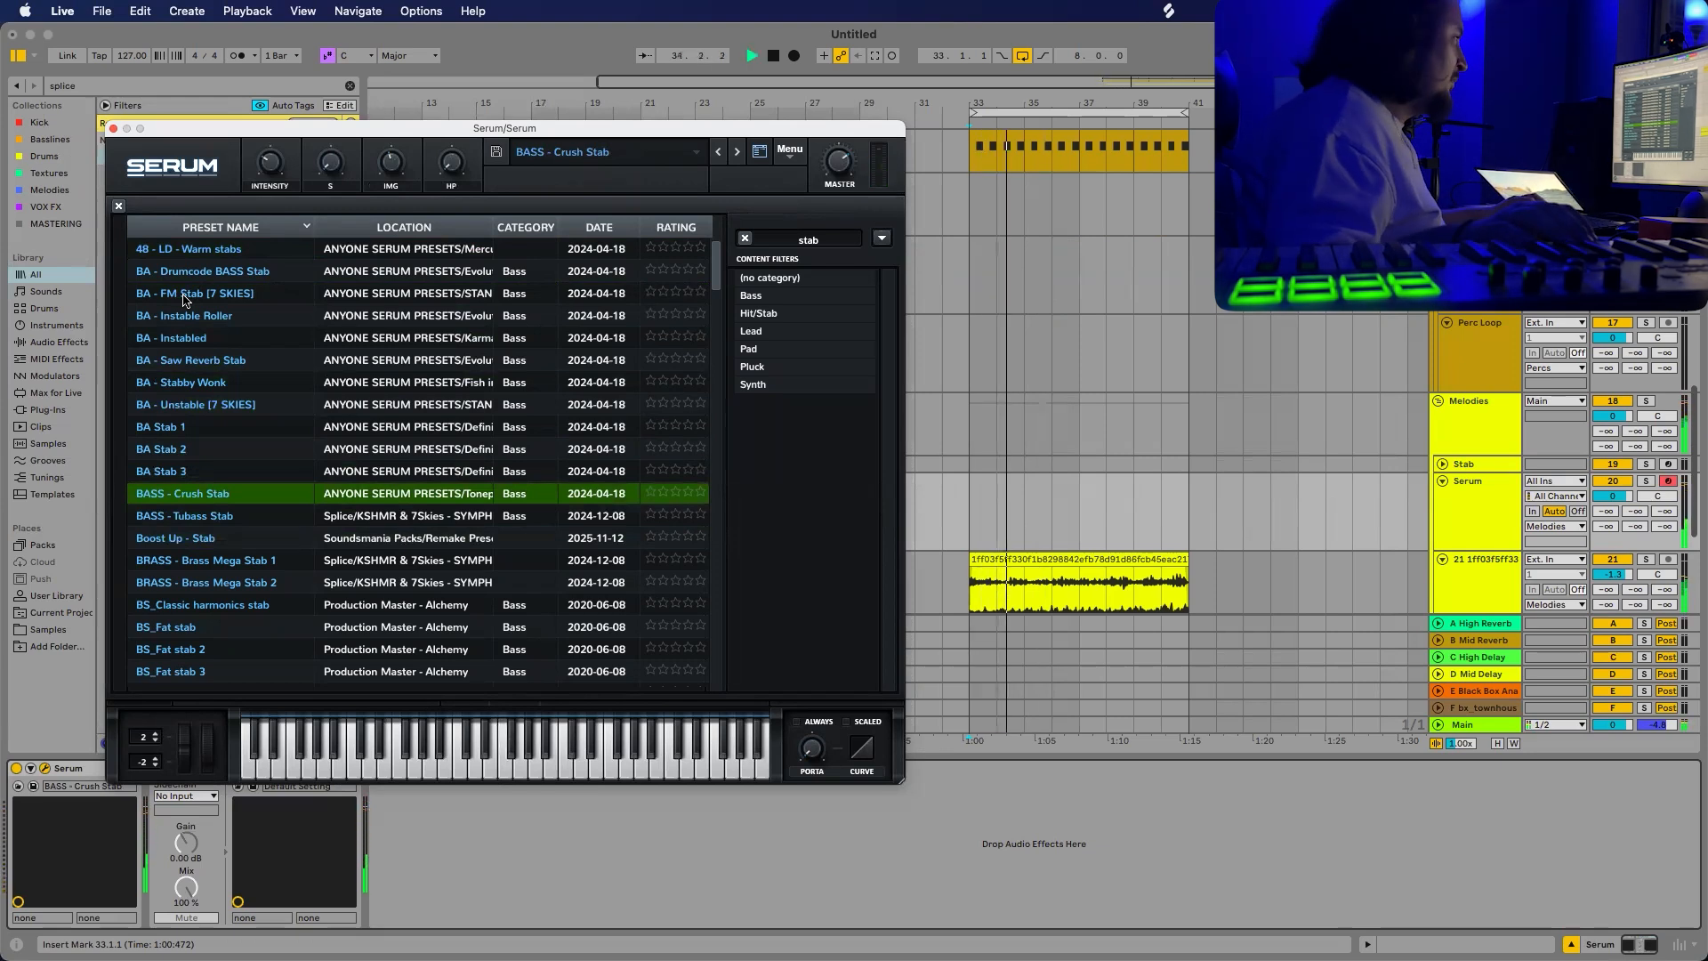
key(space)
key(space)
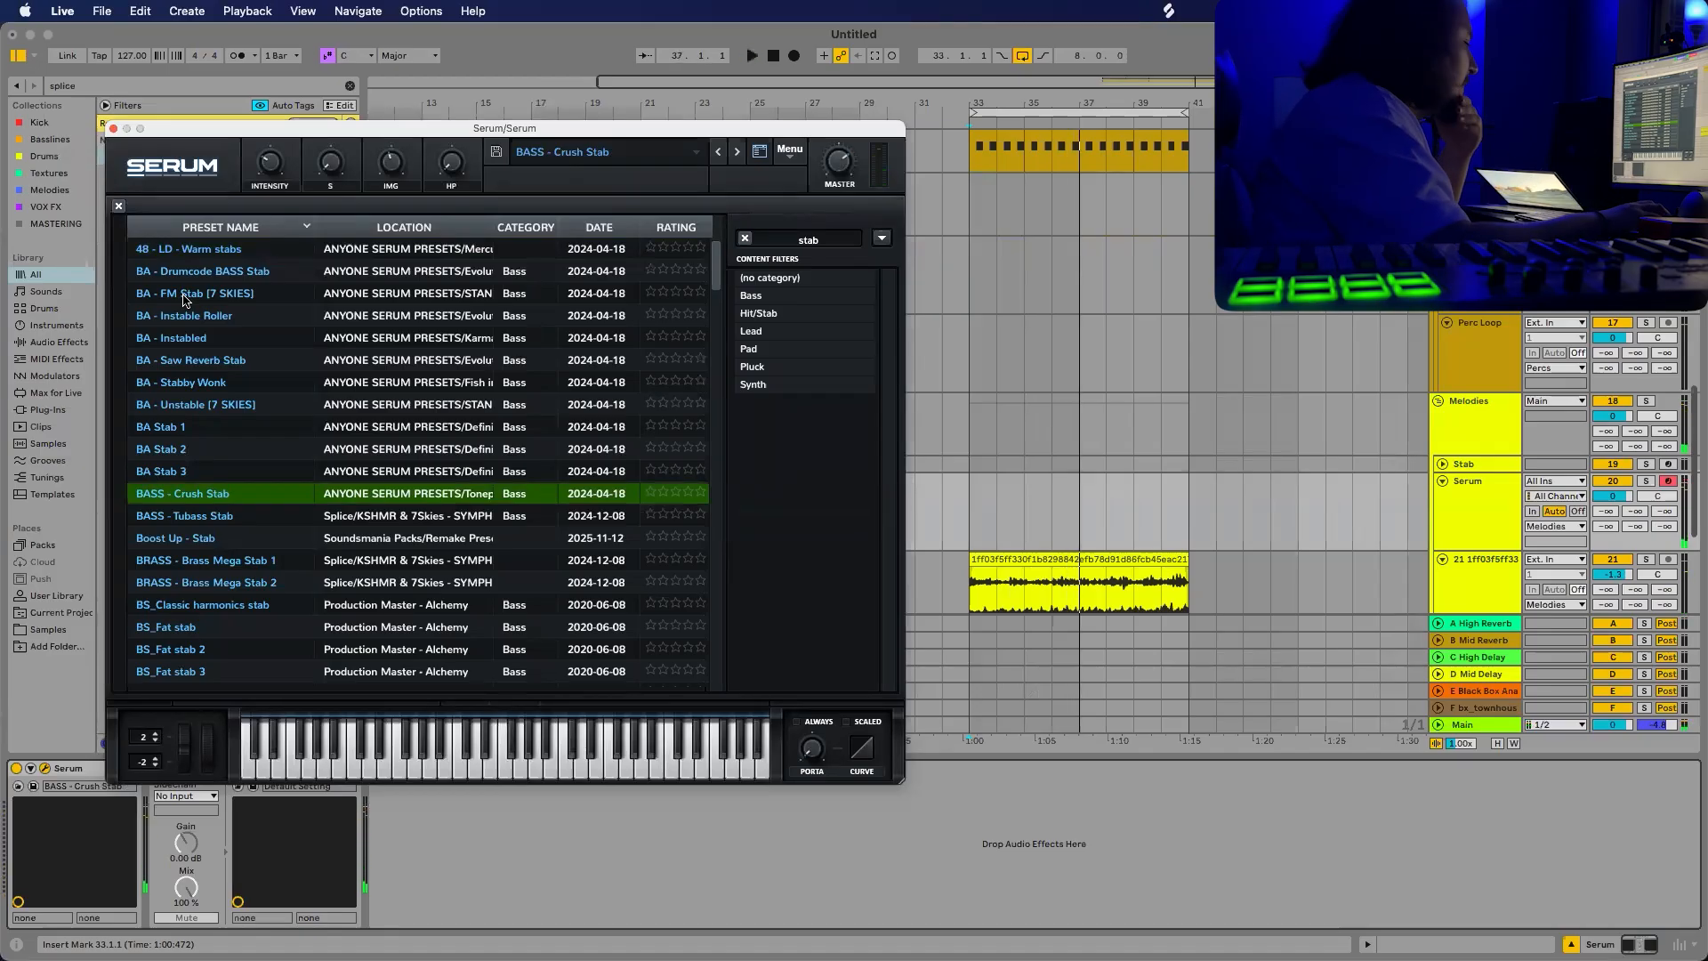
Audition the Splice Melodic Techno stab presets, including hither, aqua, math and aria, continuing to DS_MT_synth_stab_heat.
scroll(196, 490, down, 10)
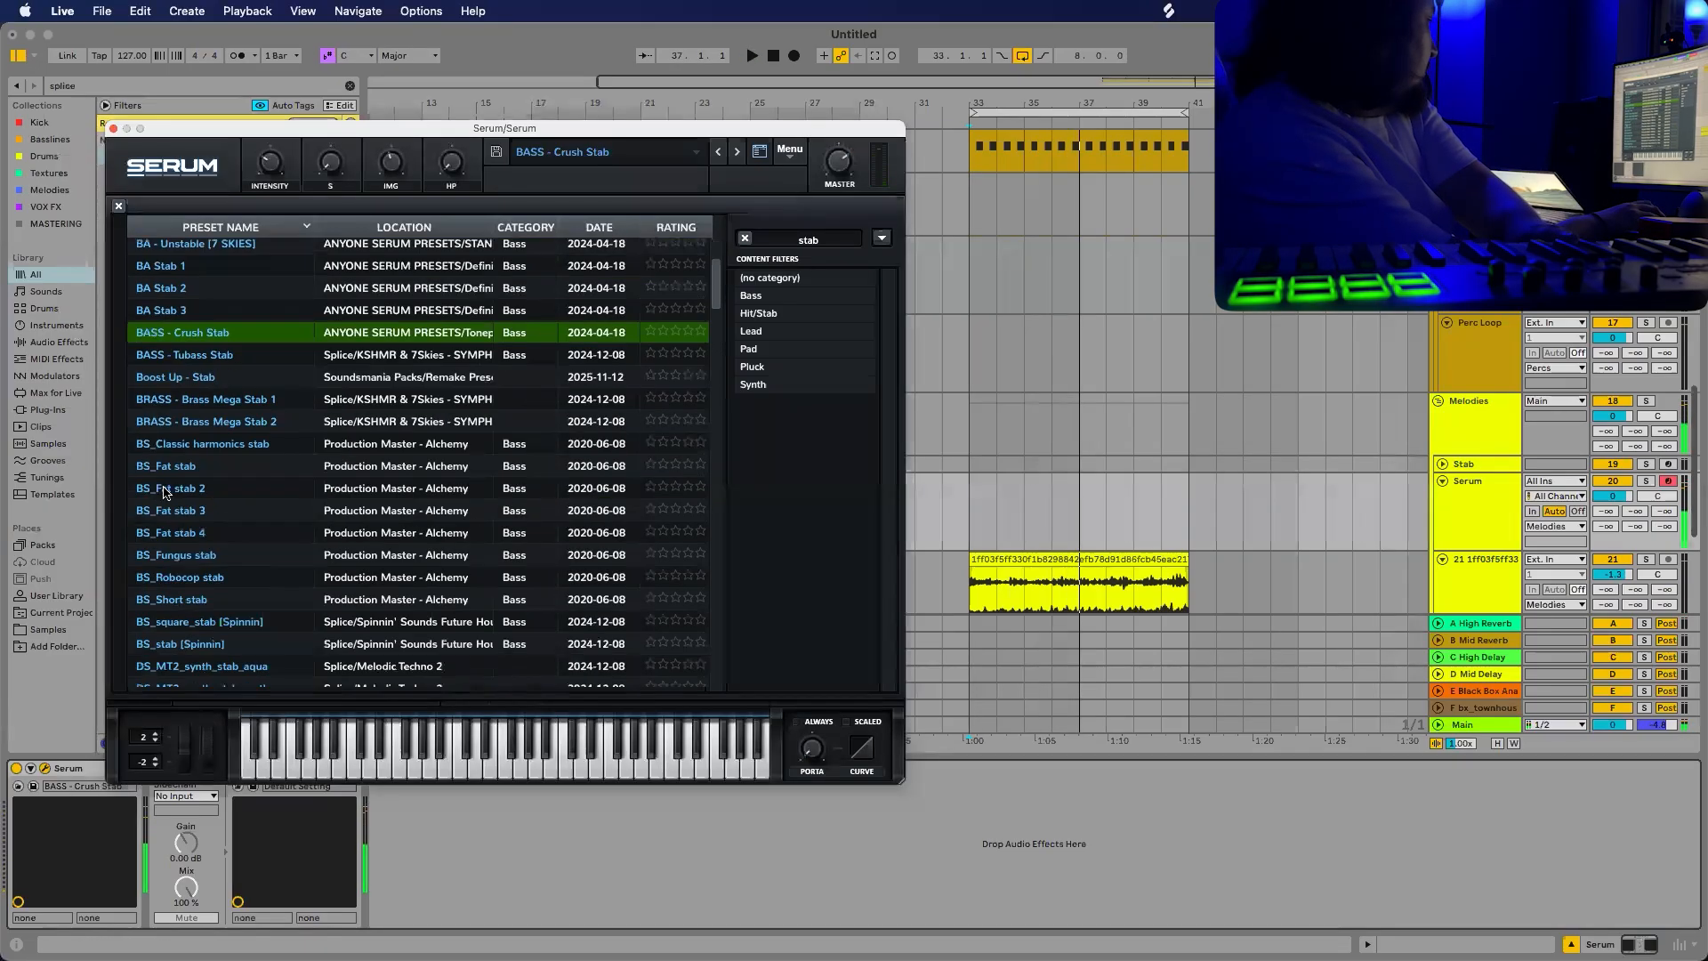
click(199, 575)
click(193, 510)
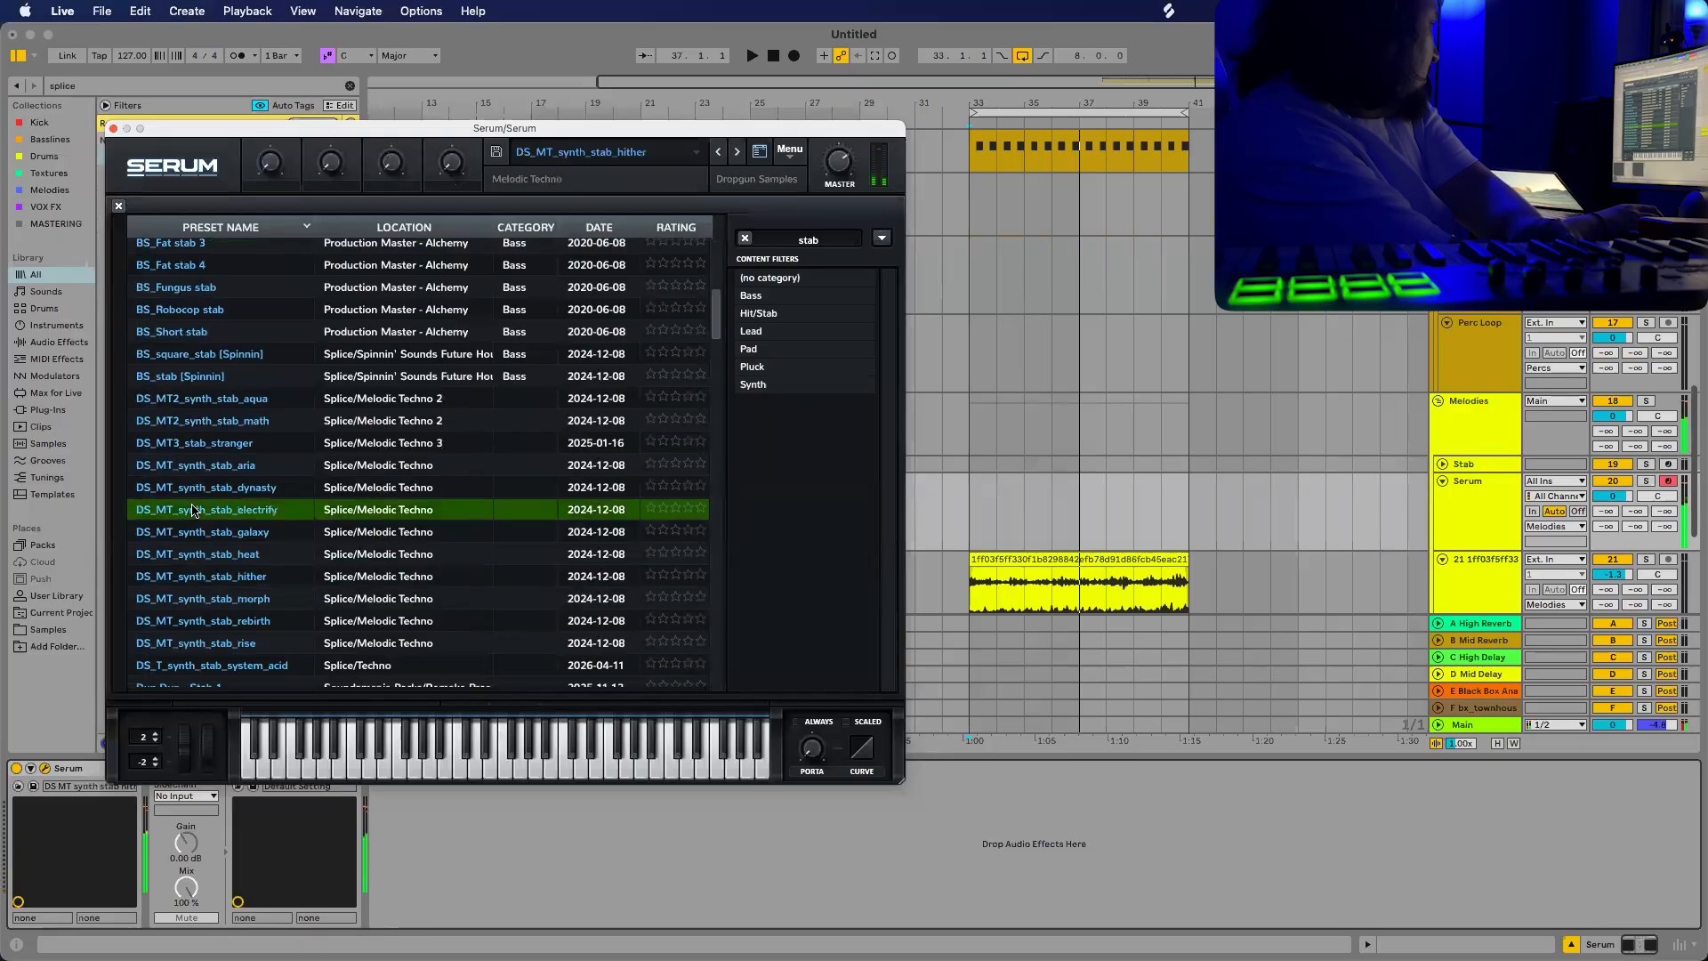
click(191, 399)
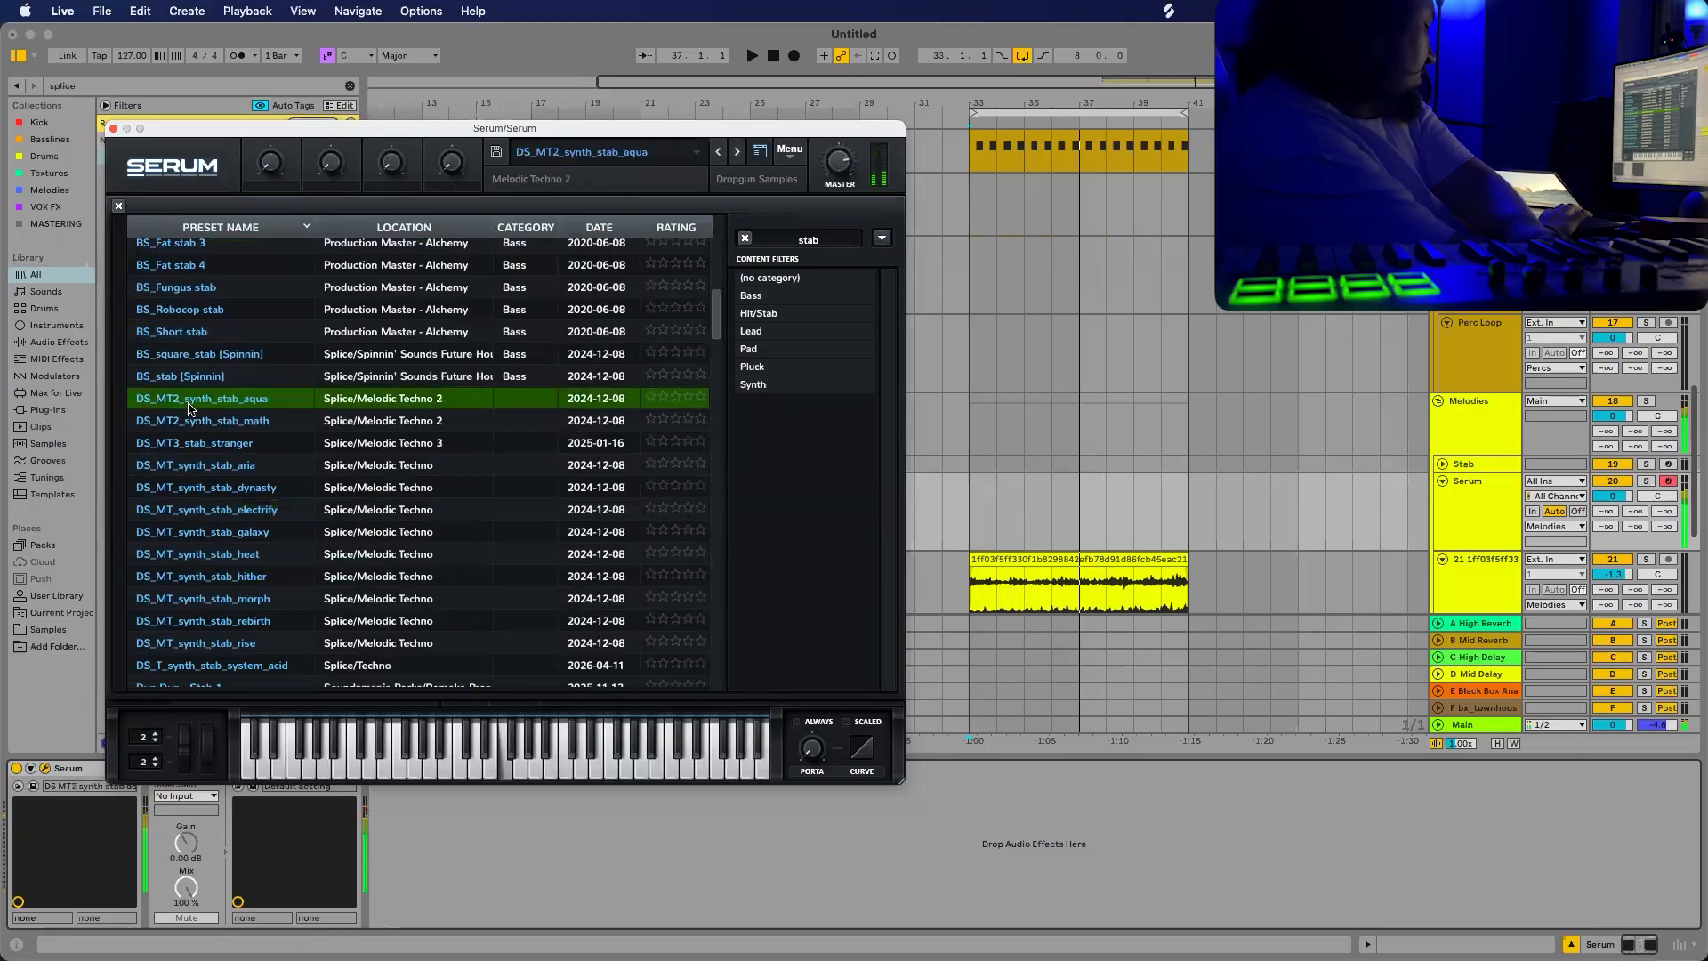
key(Down)
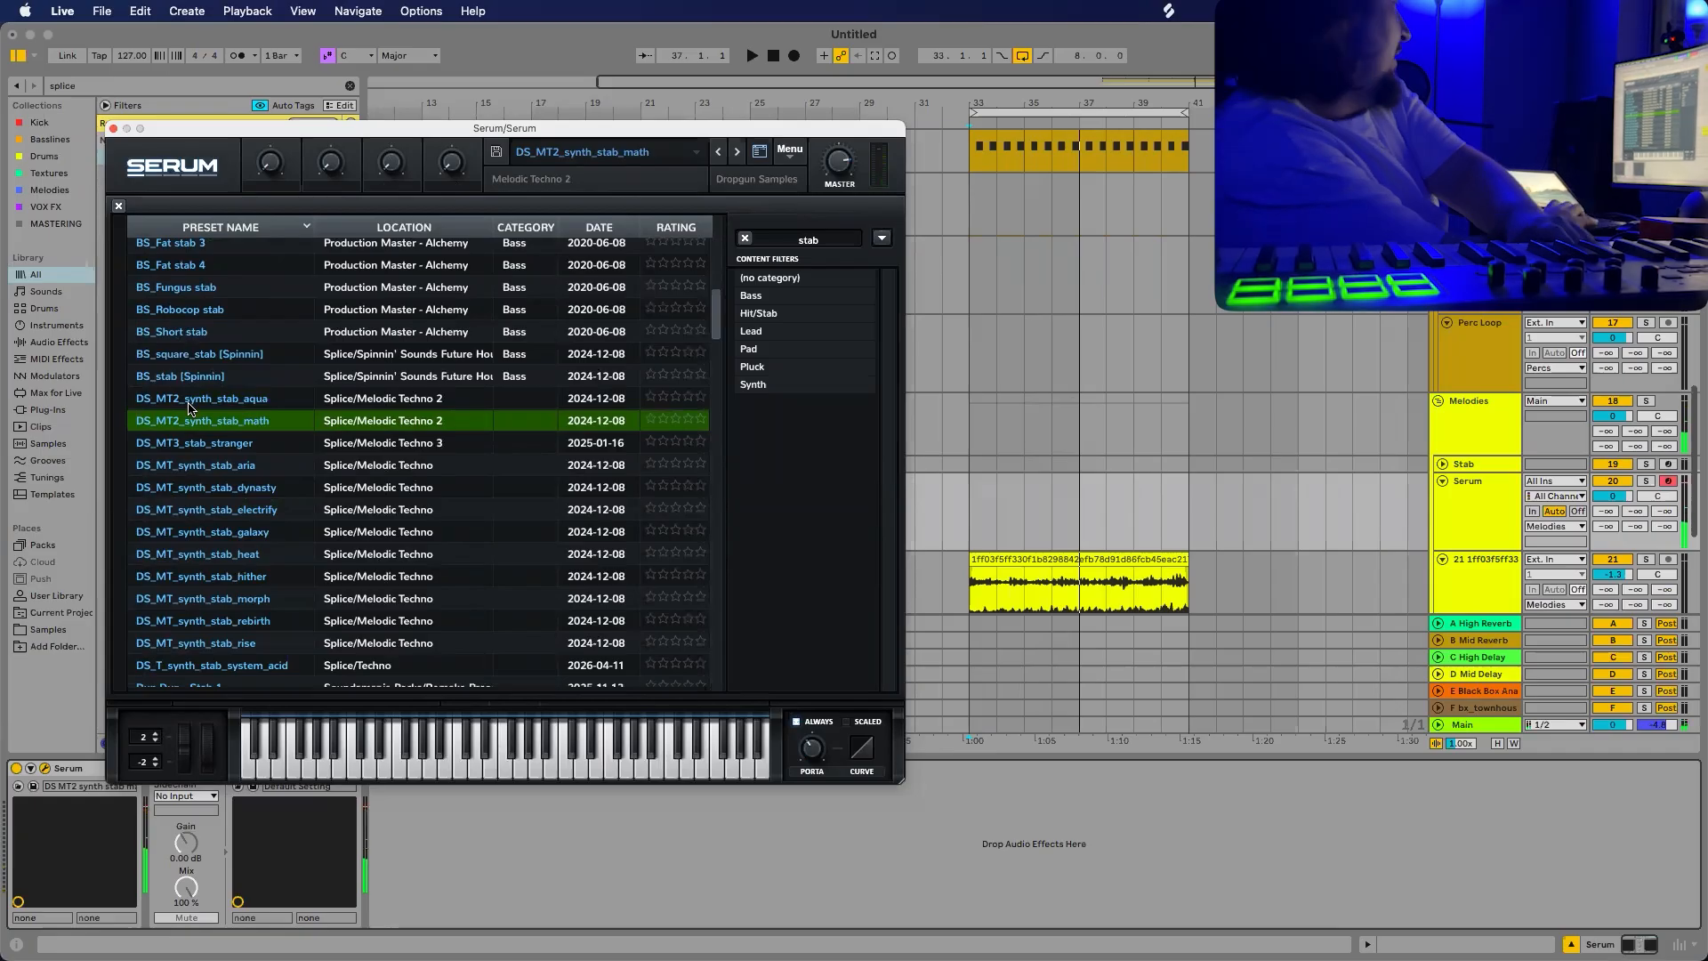
key(Down)
key(Down)
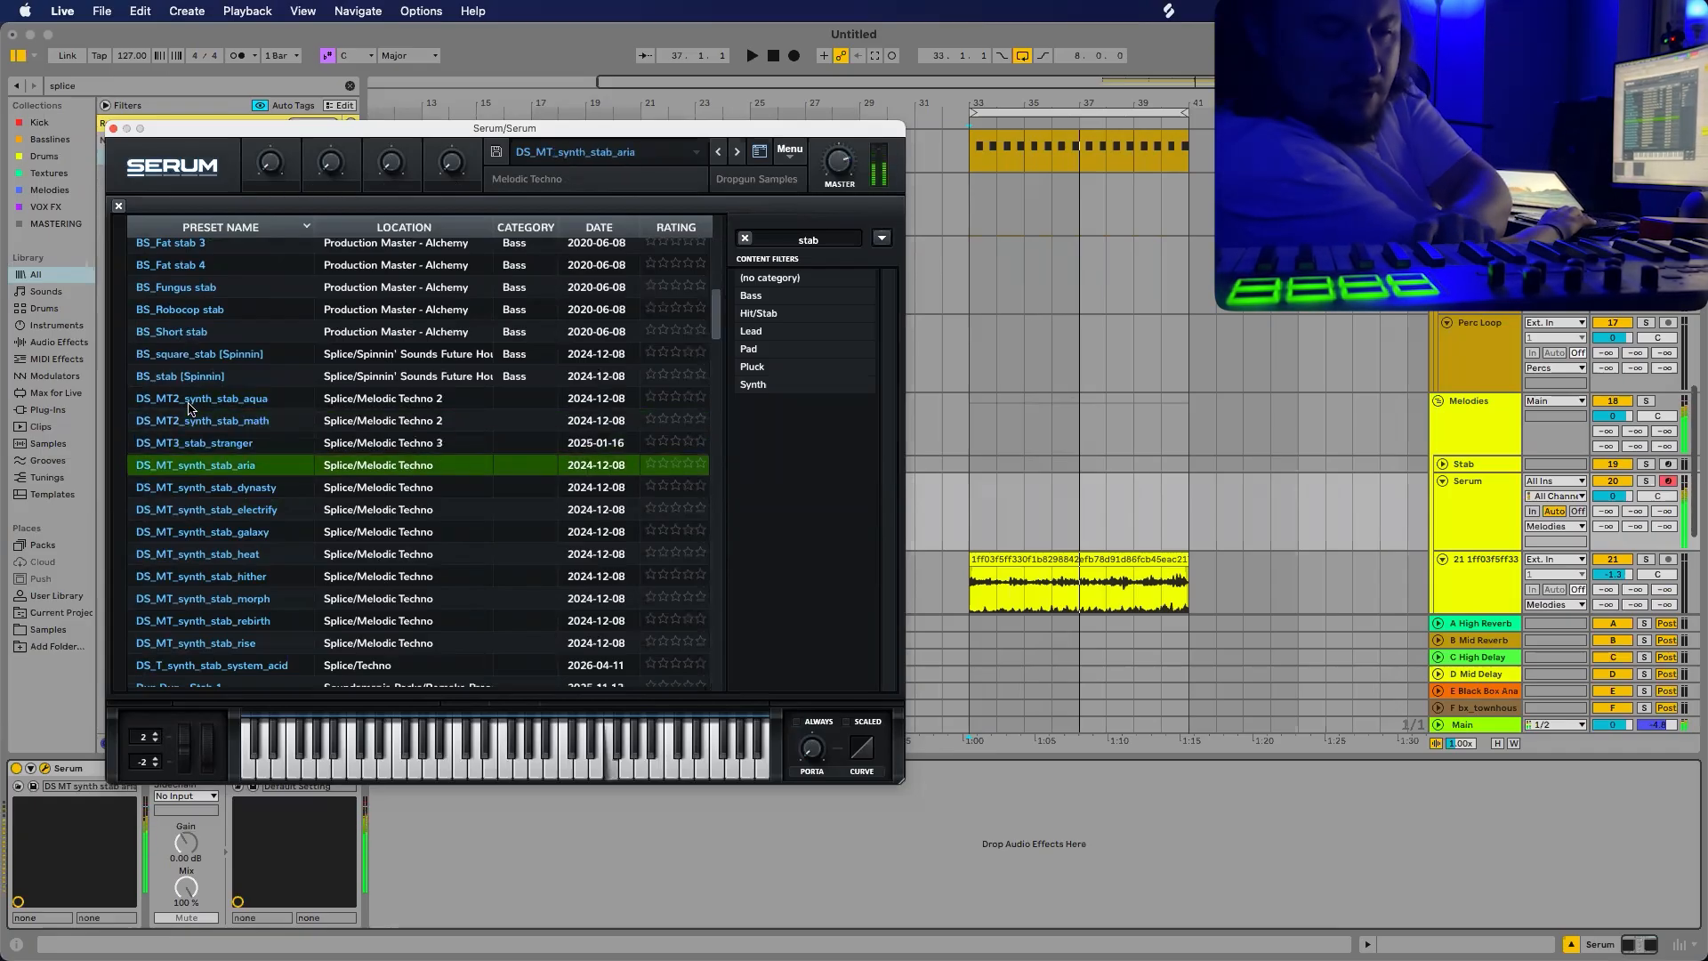
key(Down)
key(Down)
key(Down)
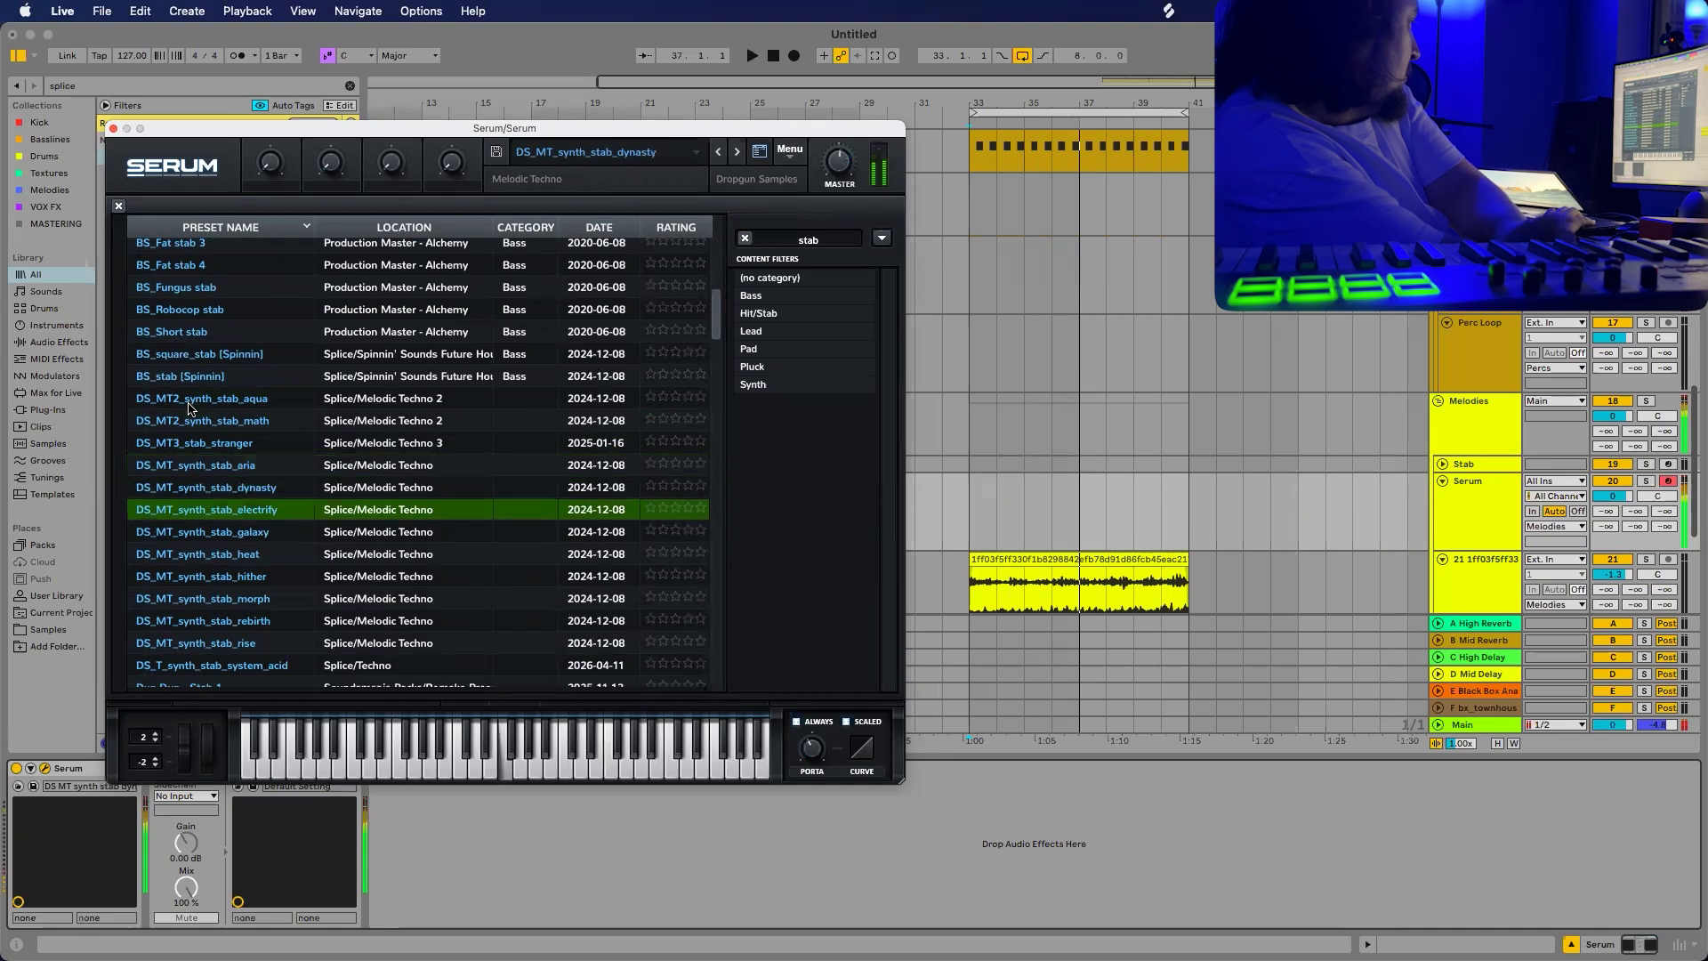
key(Down)
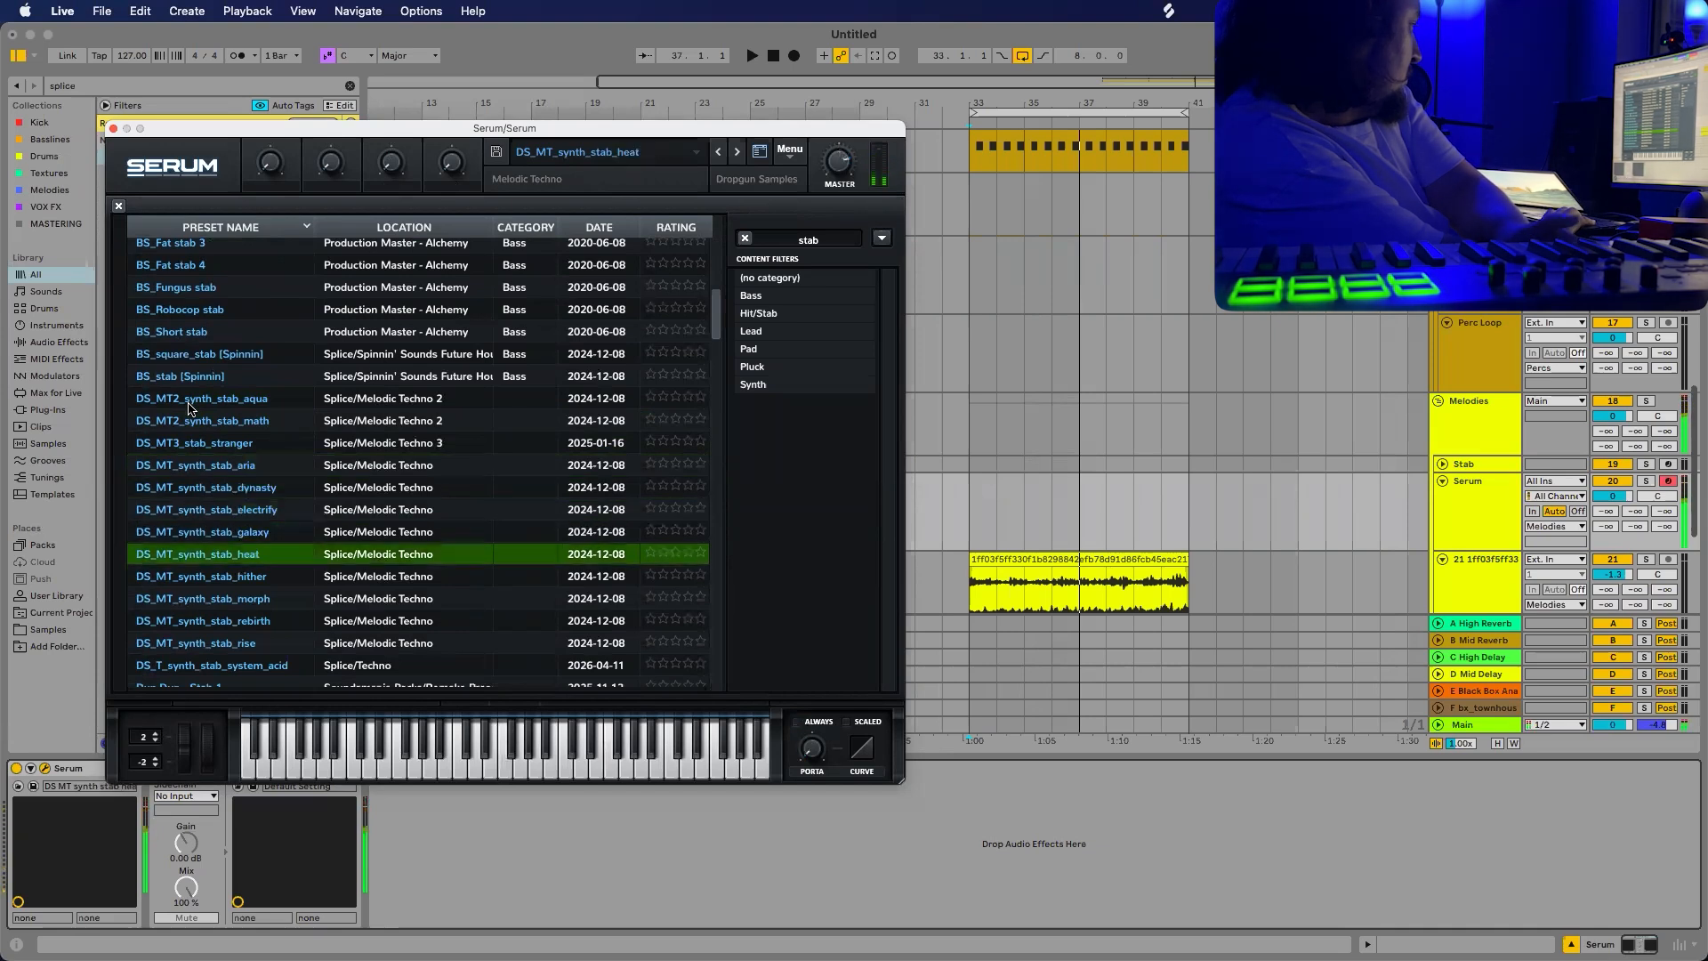
Load DS_MT_synth_stab_morph, try it against the arrangement and lower the Serum track's volume to about -13.2 dB.
key(Down)
key(Down)
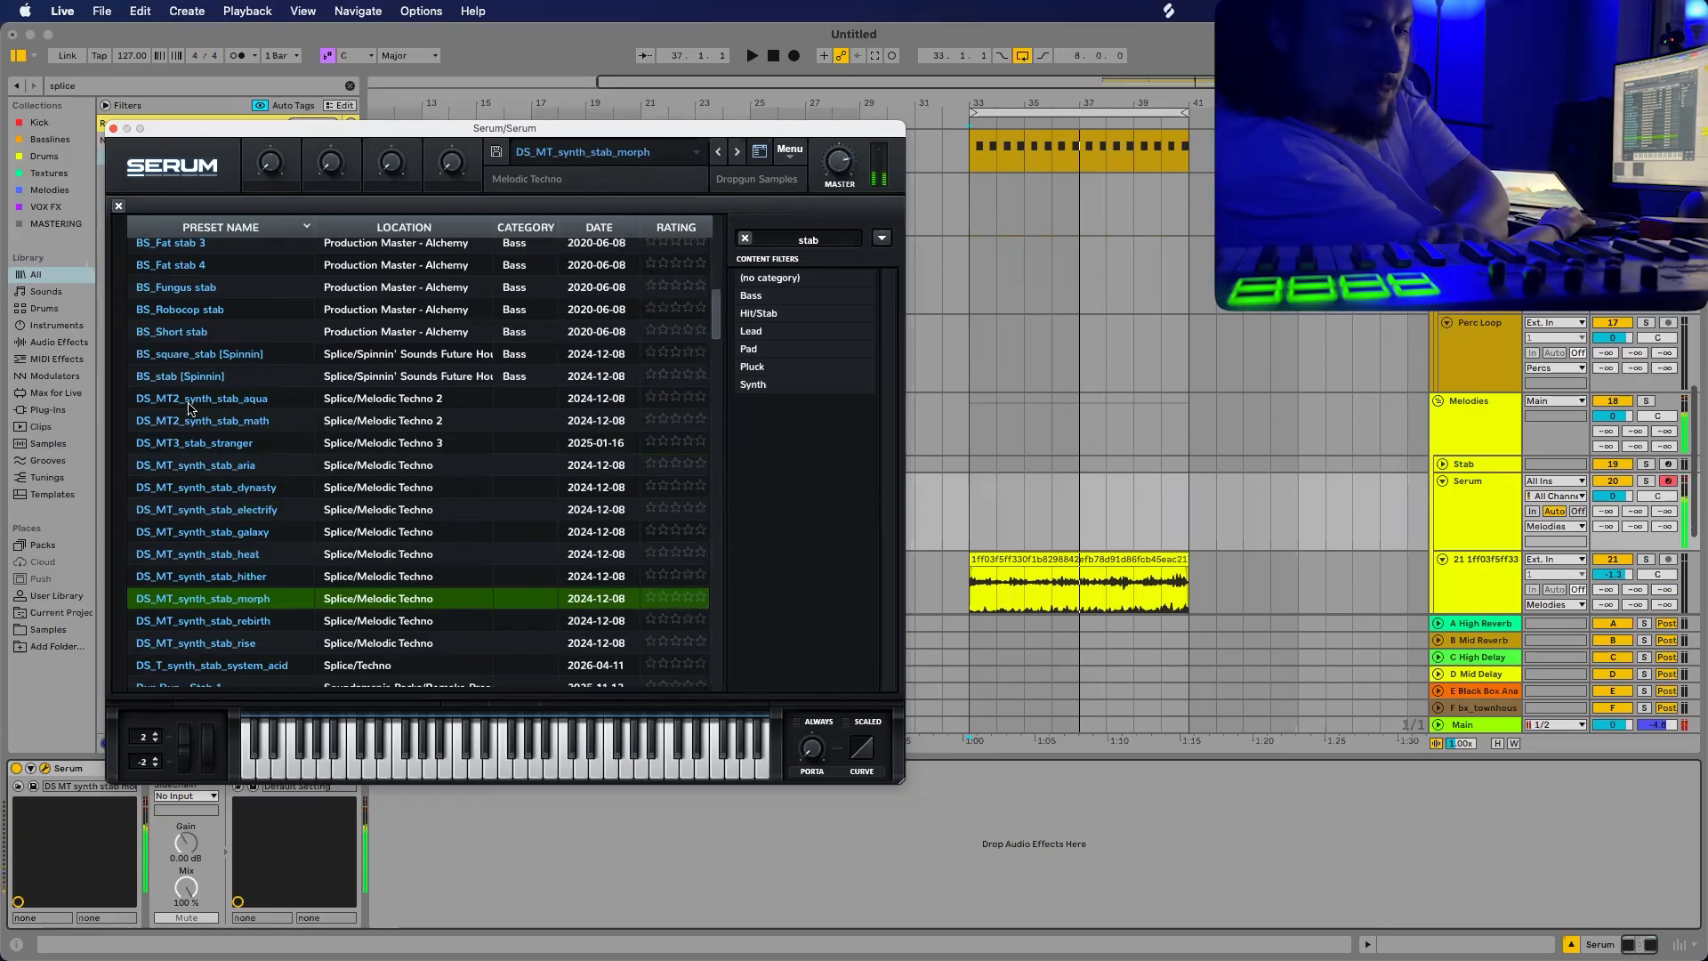
key(space)
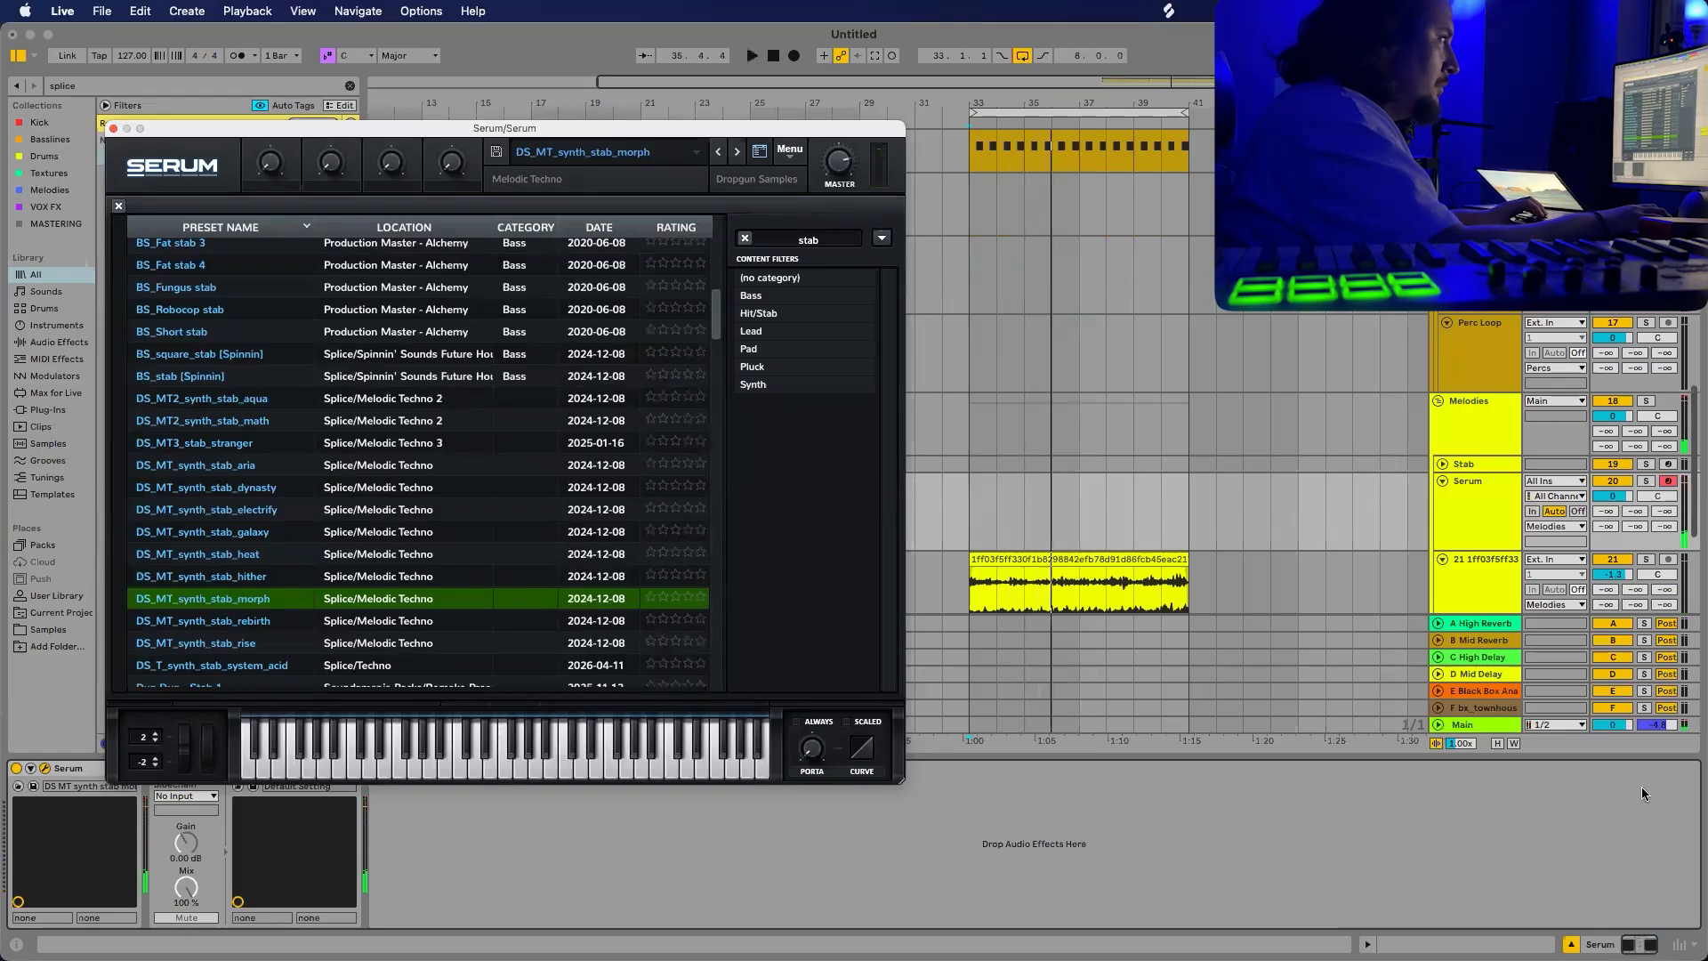
drag(1597, 503, 1597, 511)
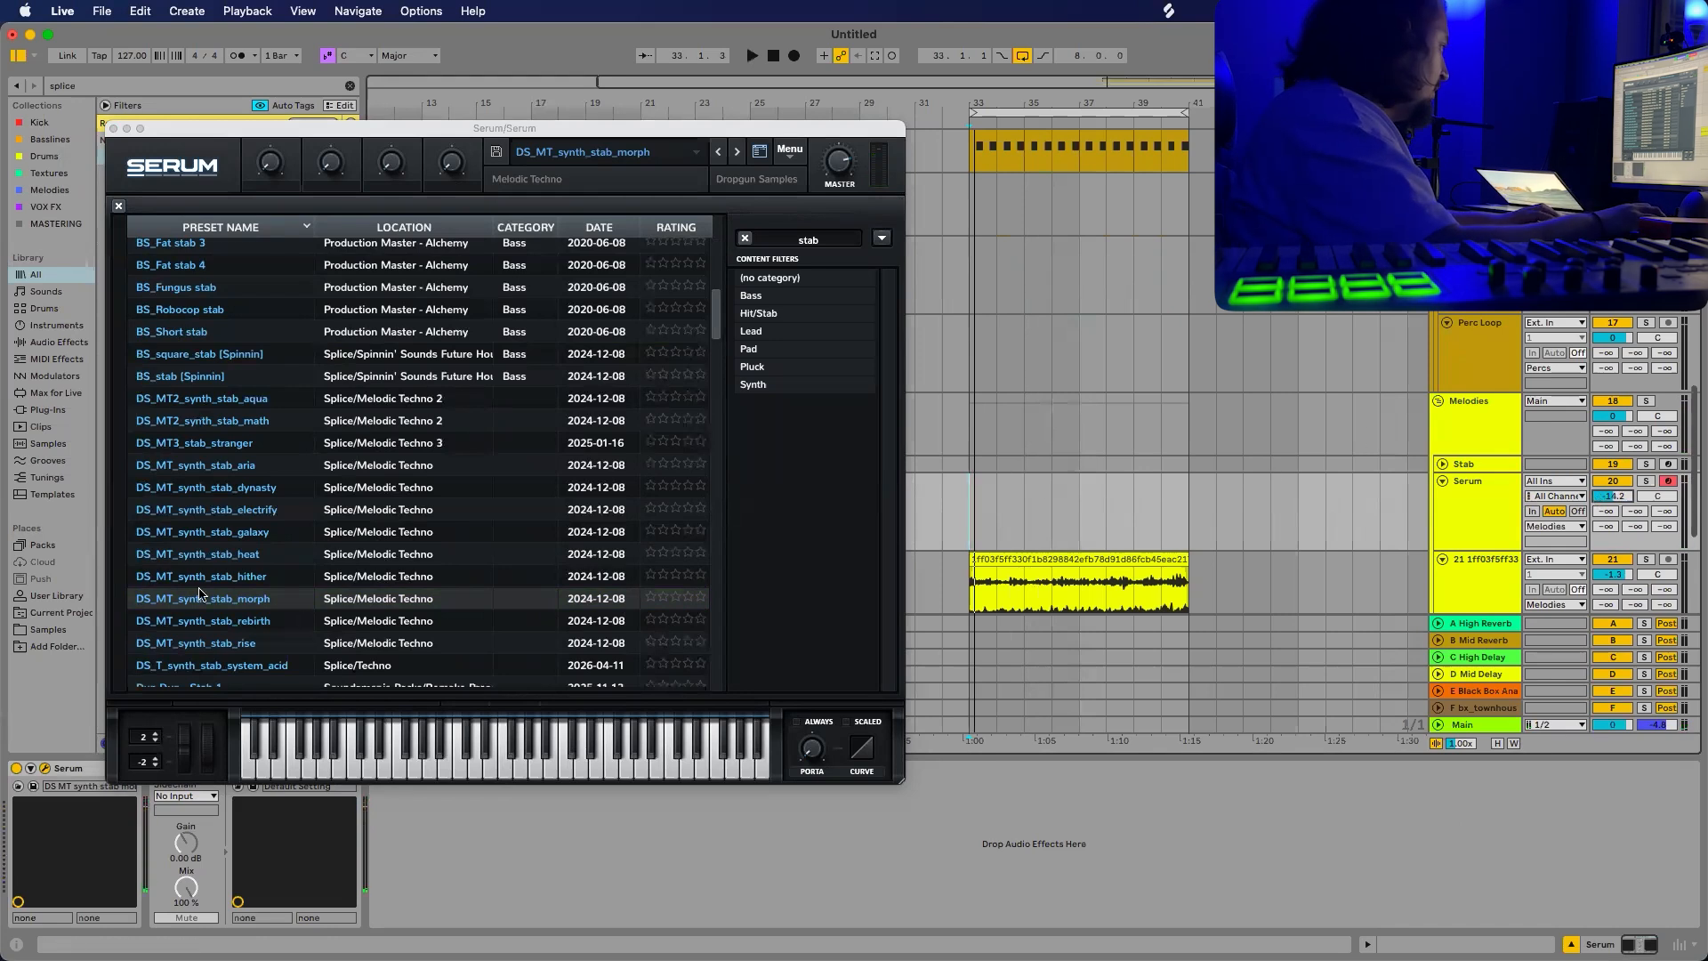
Audition the presets from DS_MT_synth_stab_rebirth onward and settle on Dun Dun - Stab 1.
click(241, 623)
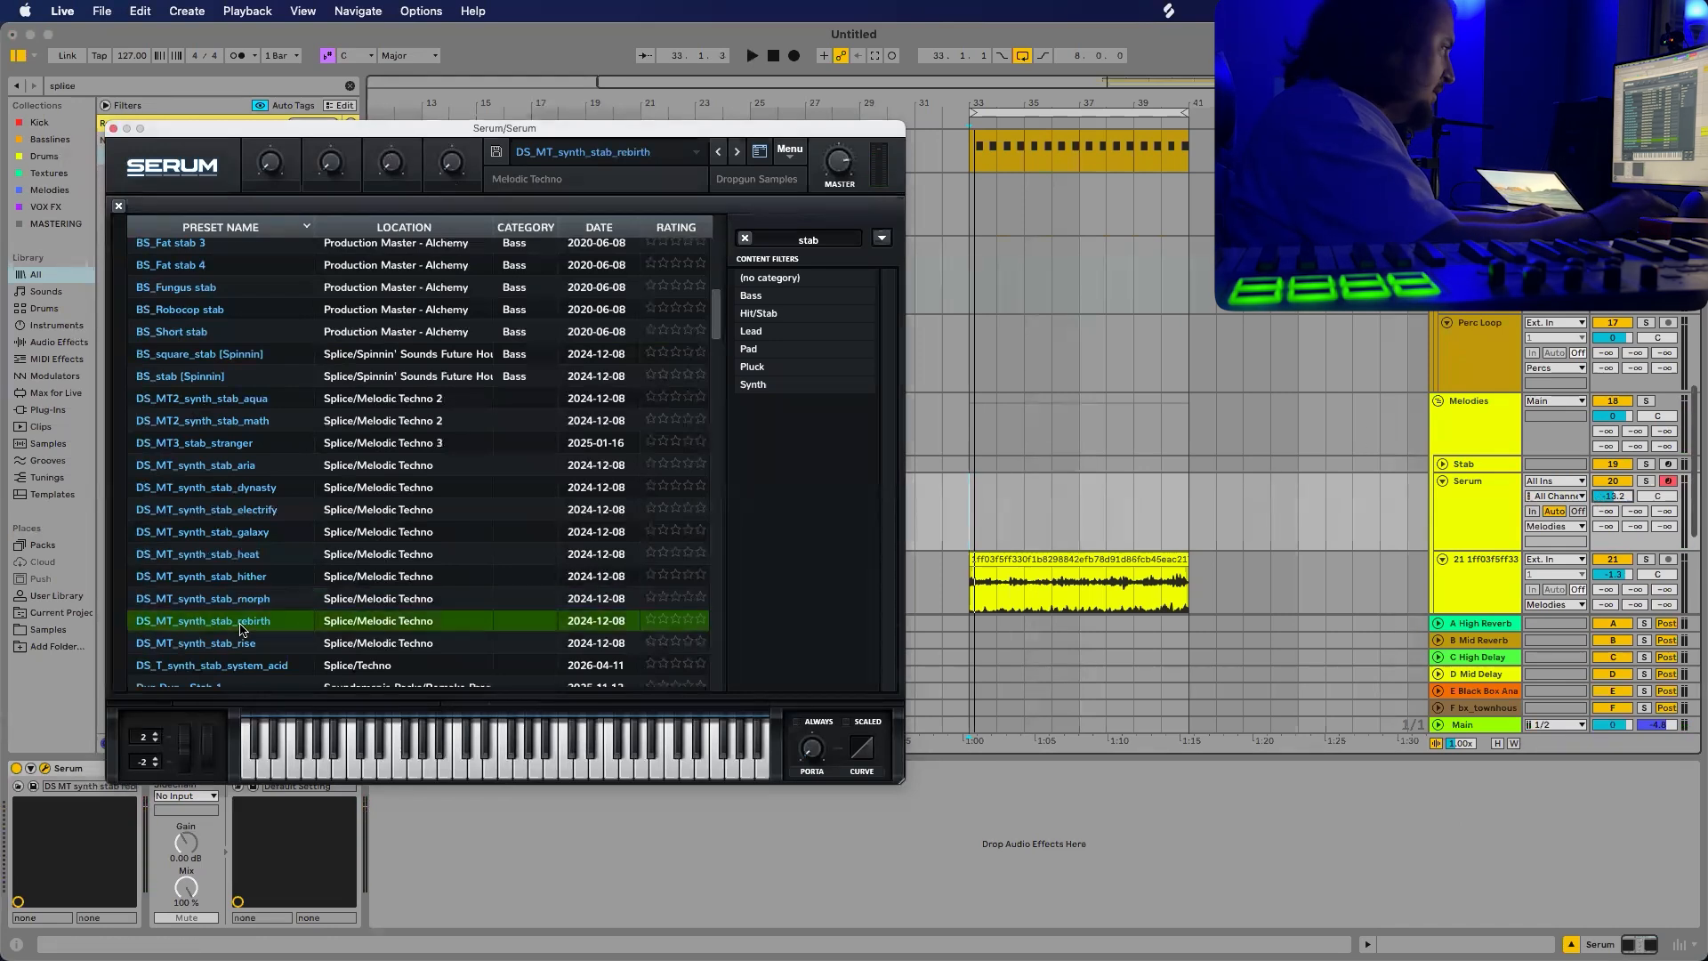
key(Down)
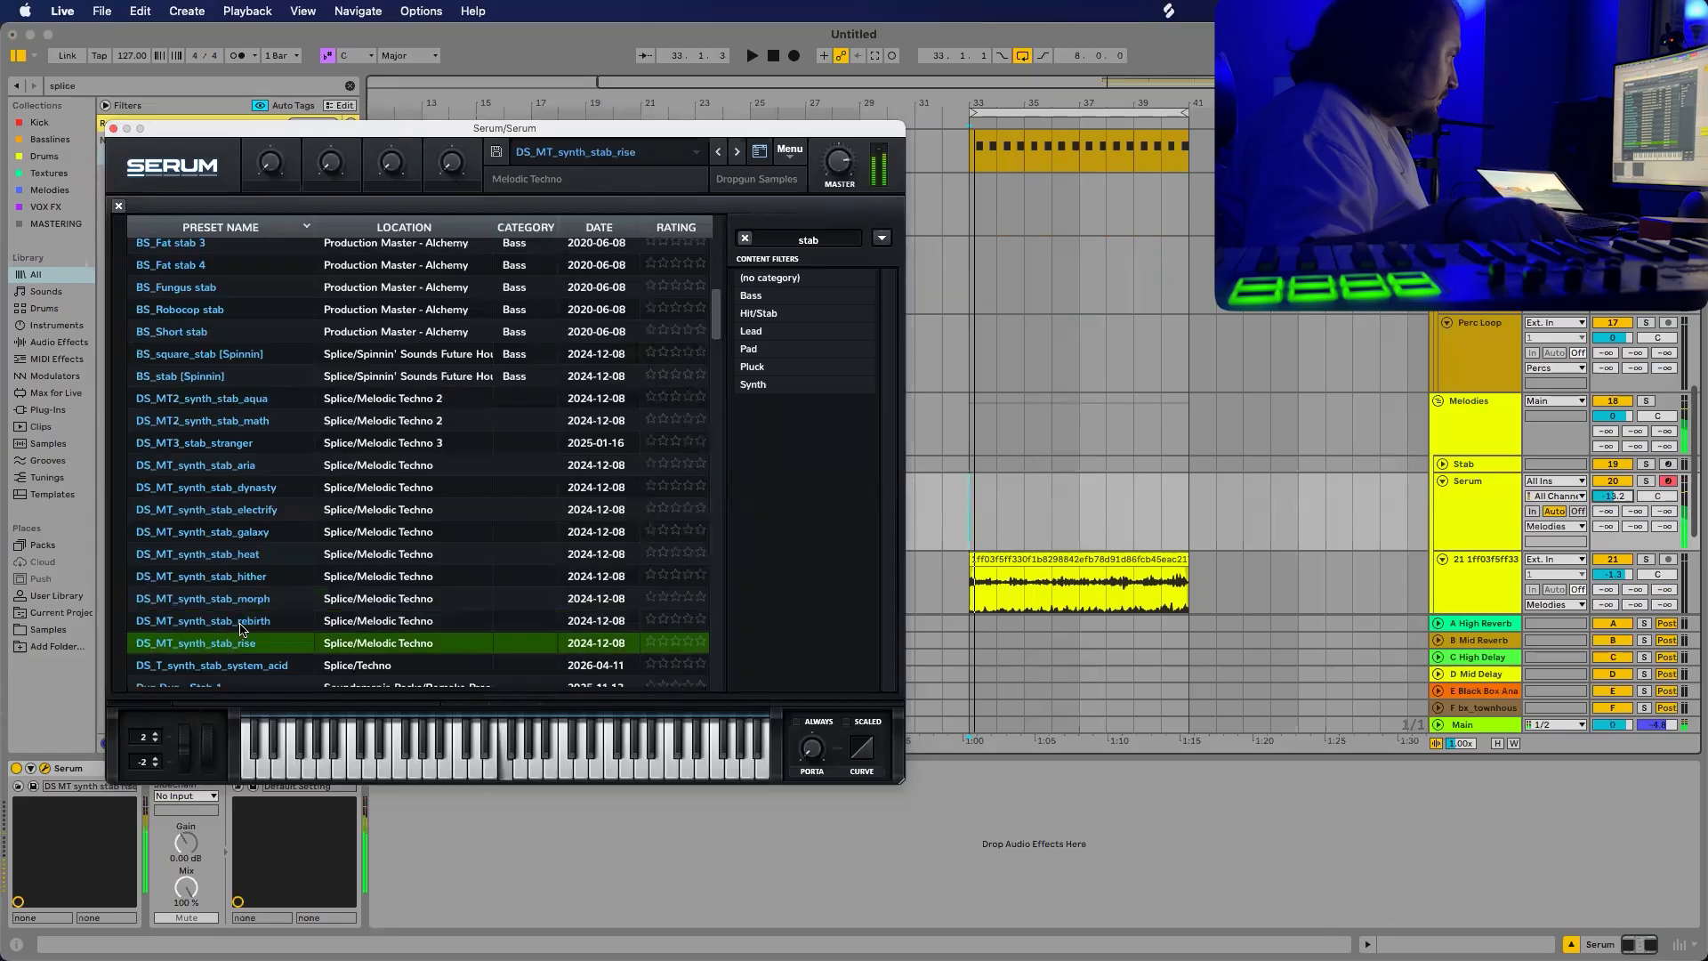
key(Down)
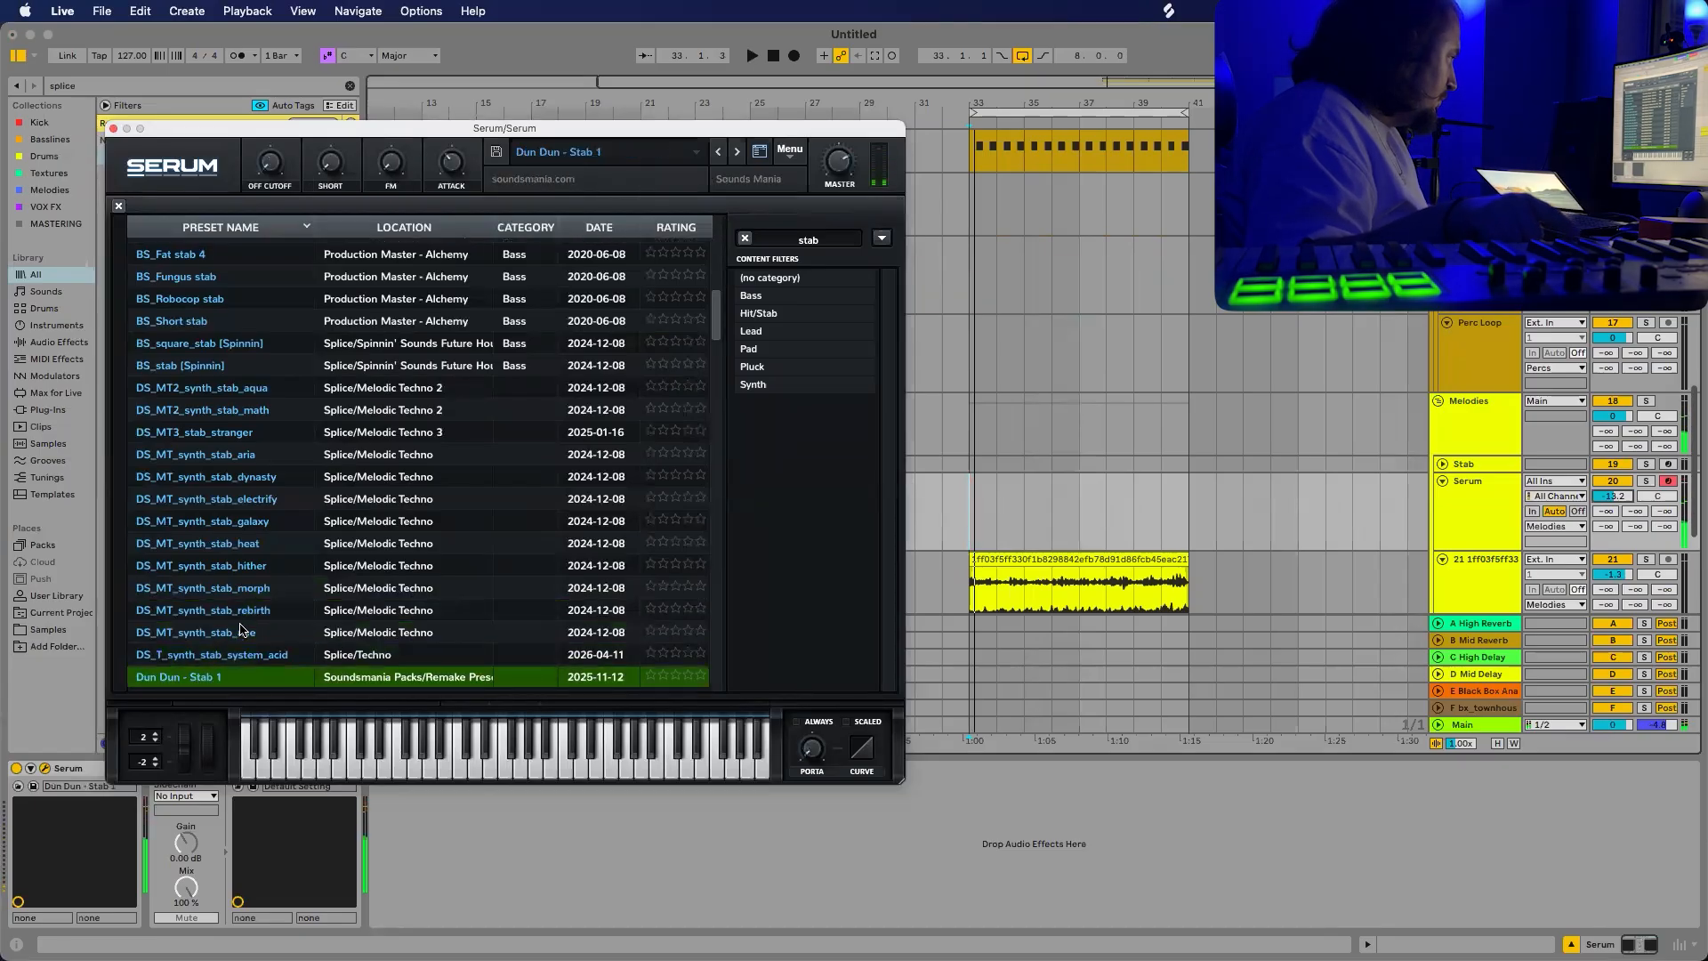
key(Down)
key(Down)
key(Up)
key(Up)
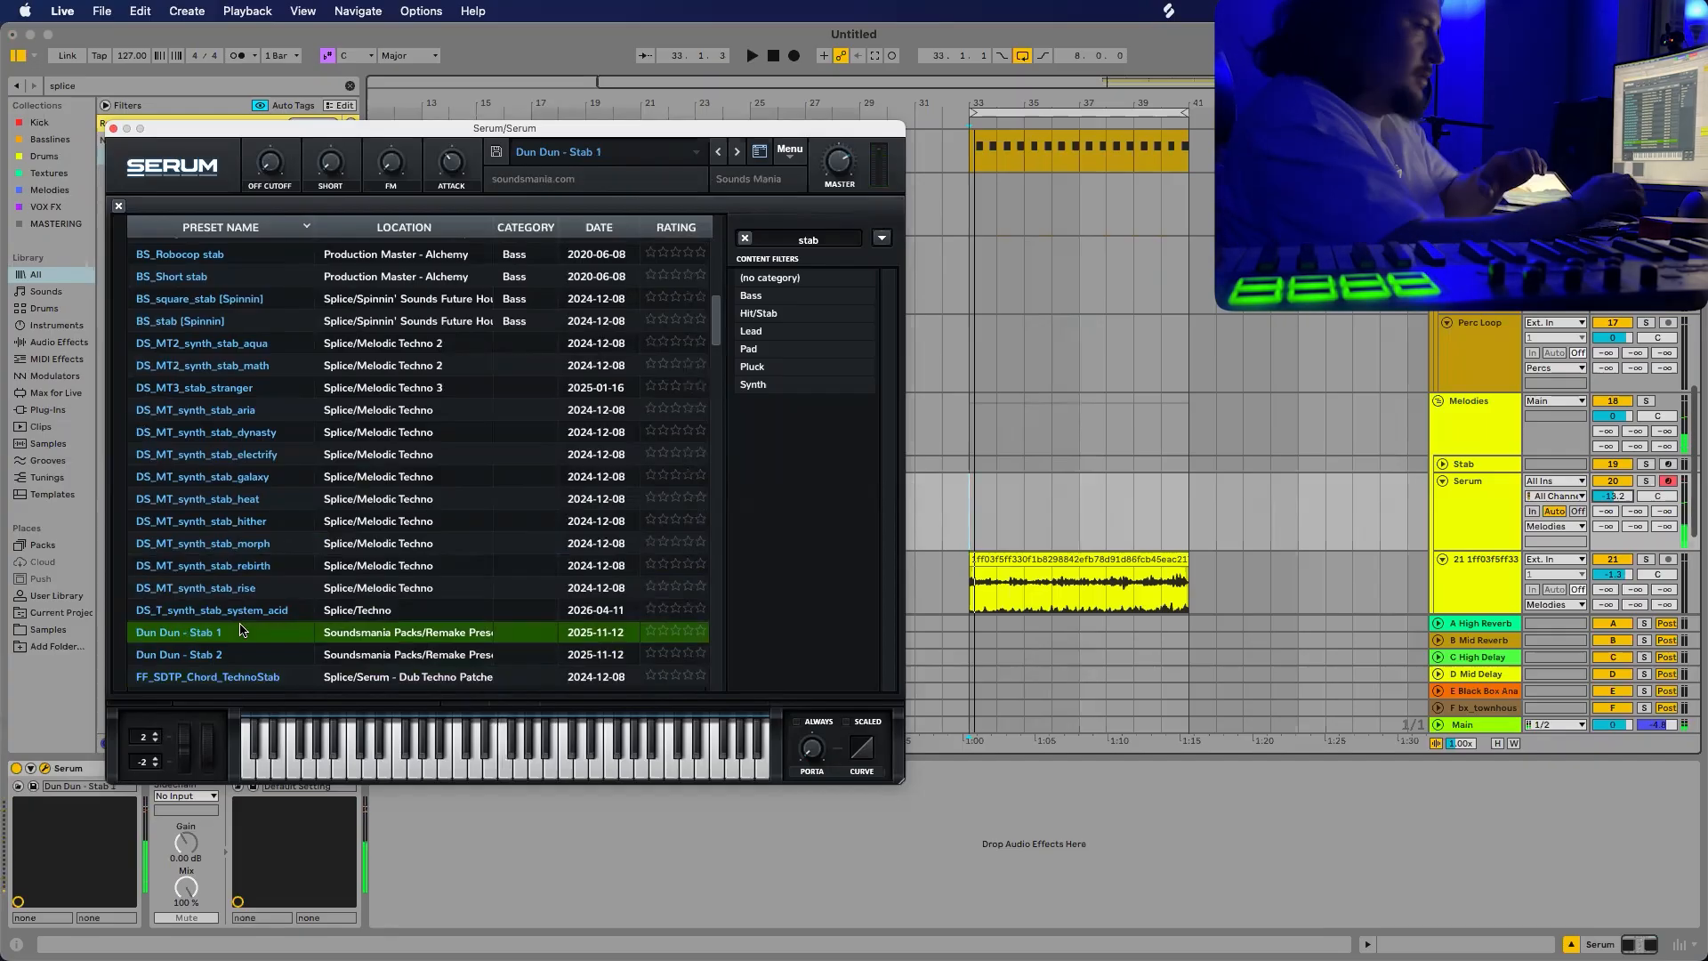
Set the Serum track's volume to about -13.4 dB during playback and load the DS_MT2_synth_stab_math preset.
key(space)
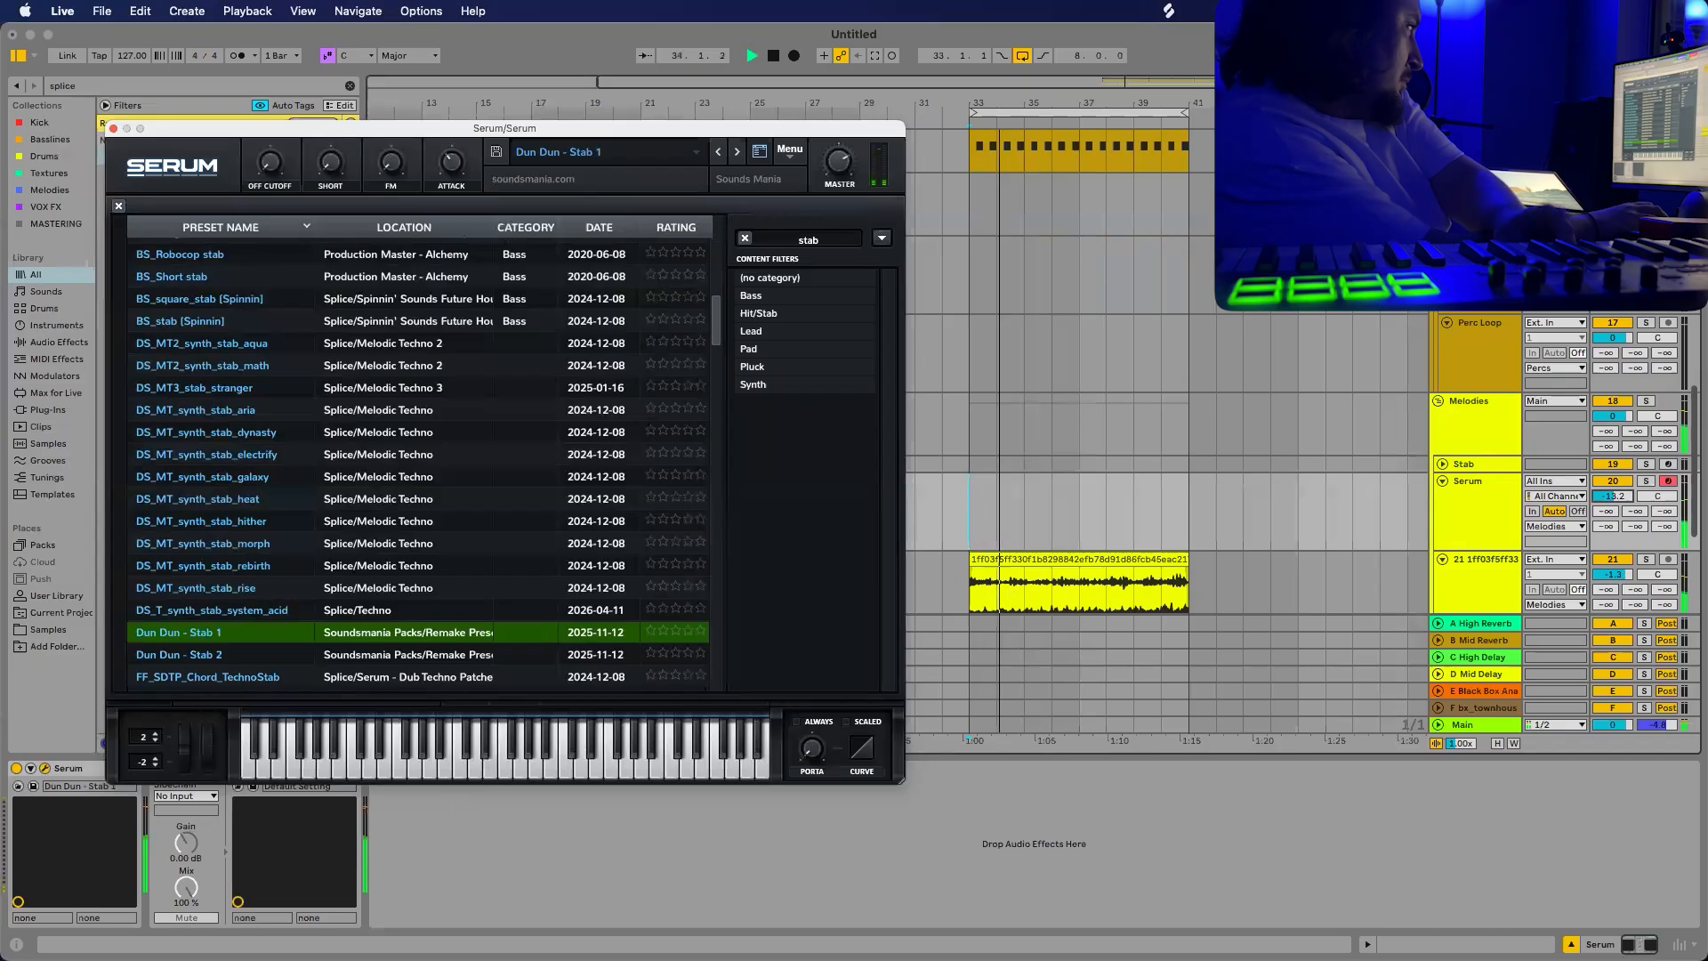
drag(1612, 496, 1612, 465)
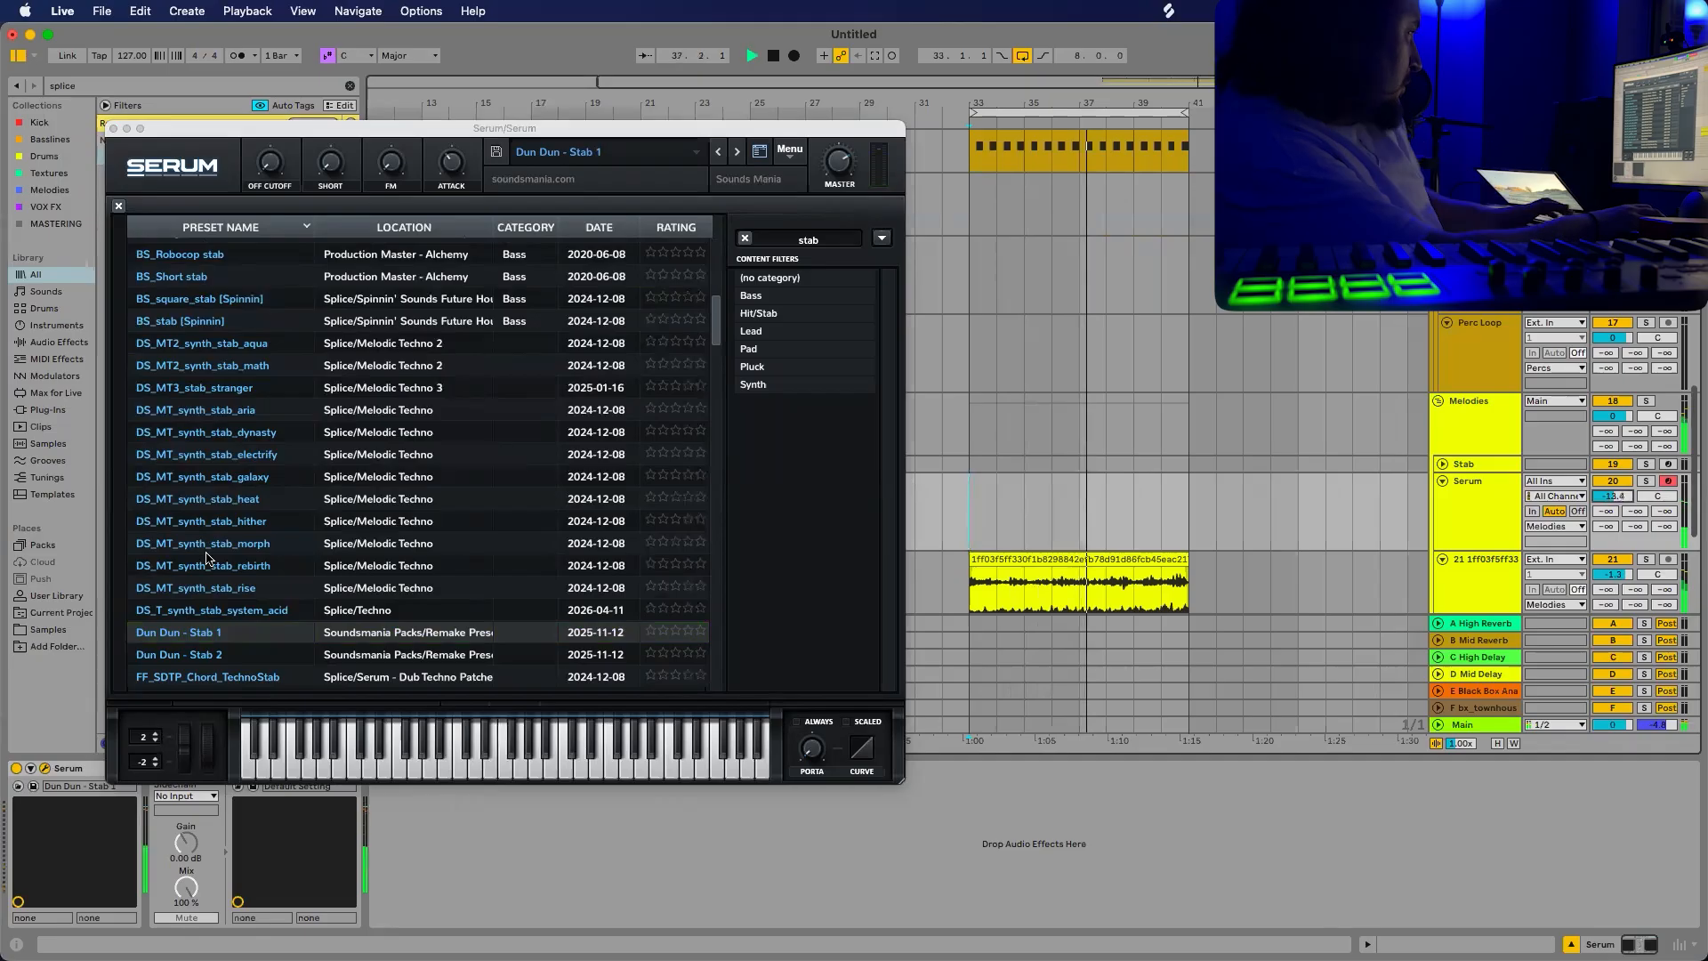
click(234, 411)
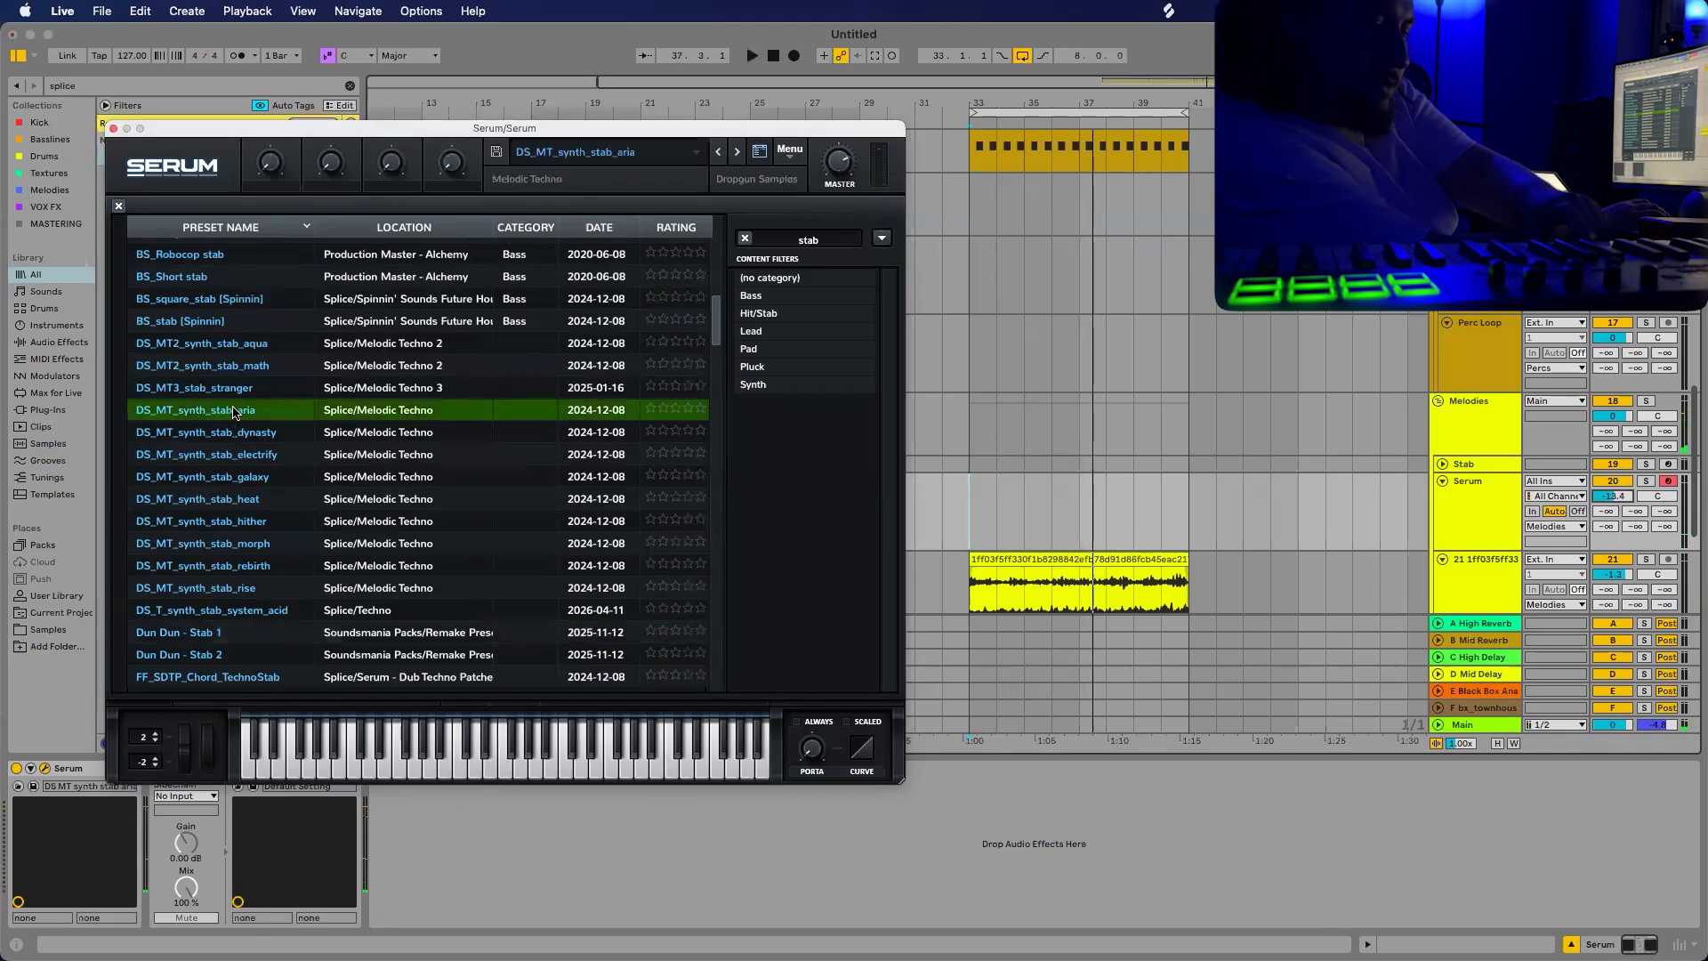
click(225, 389)
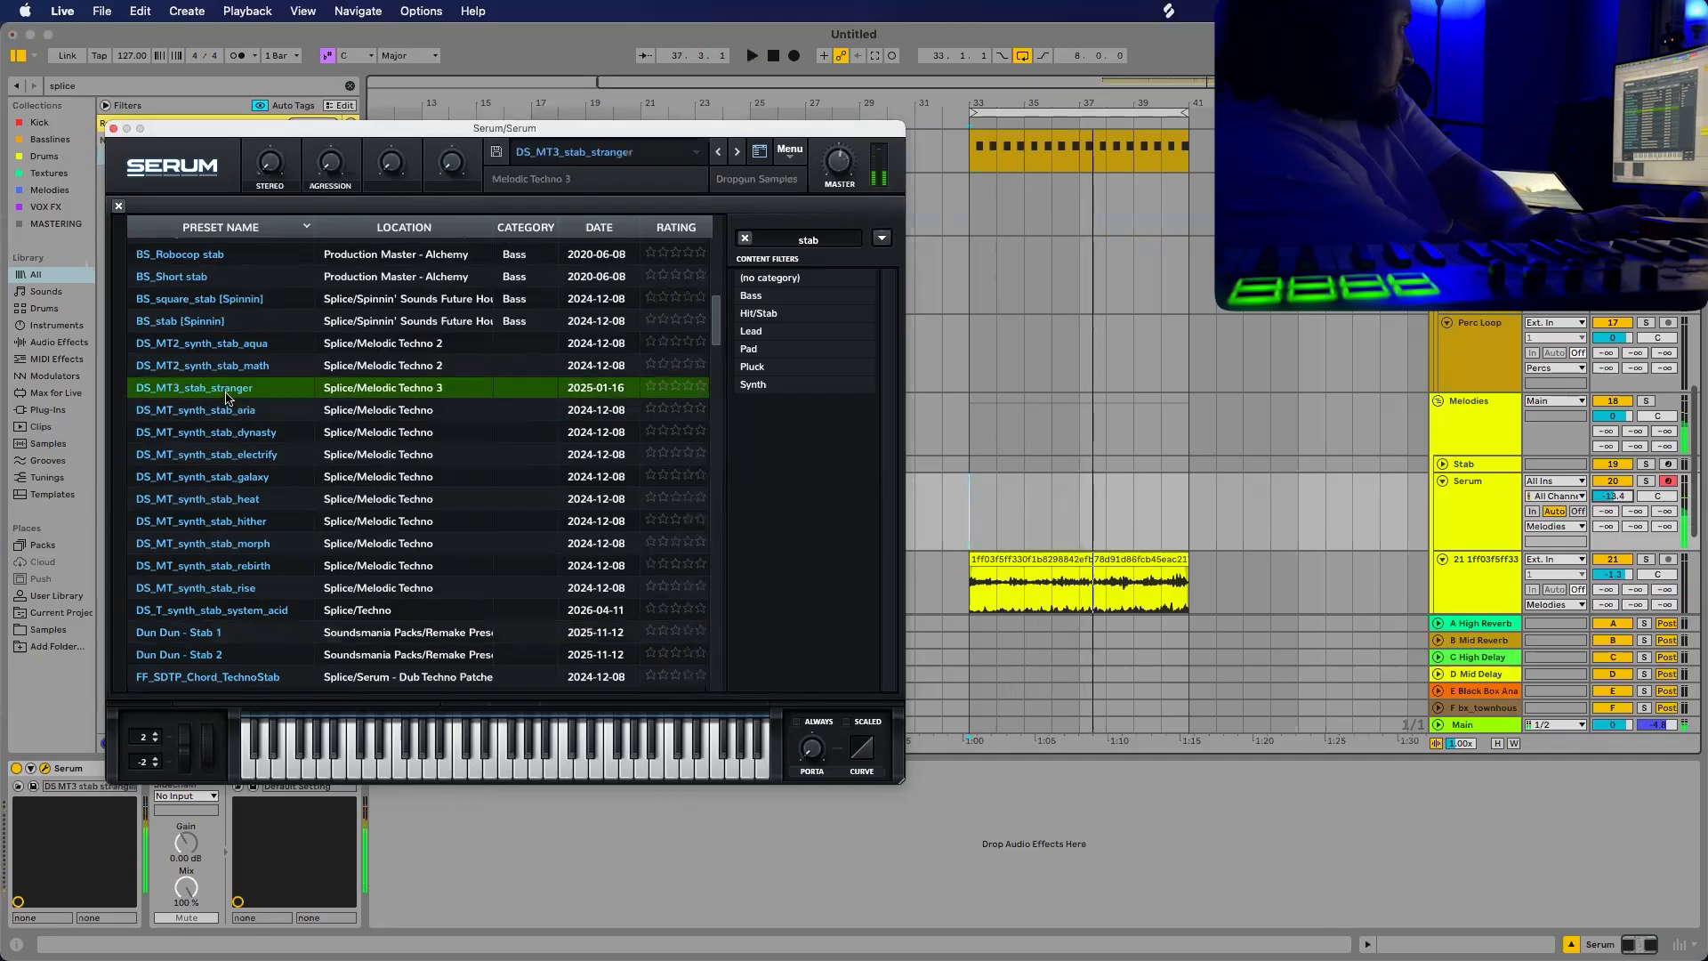
click(248, 366)
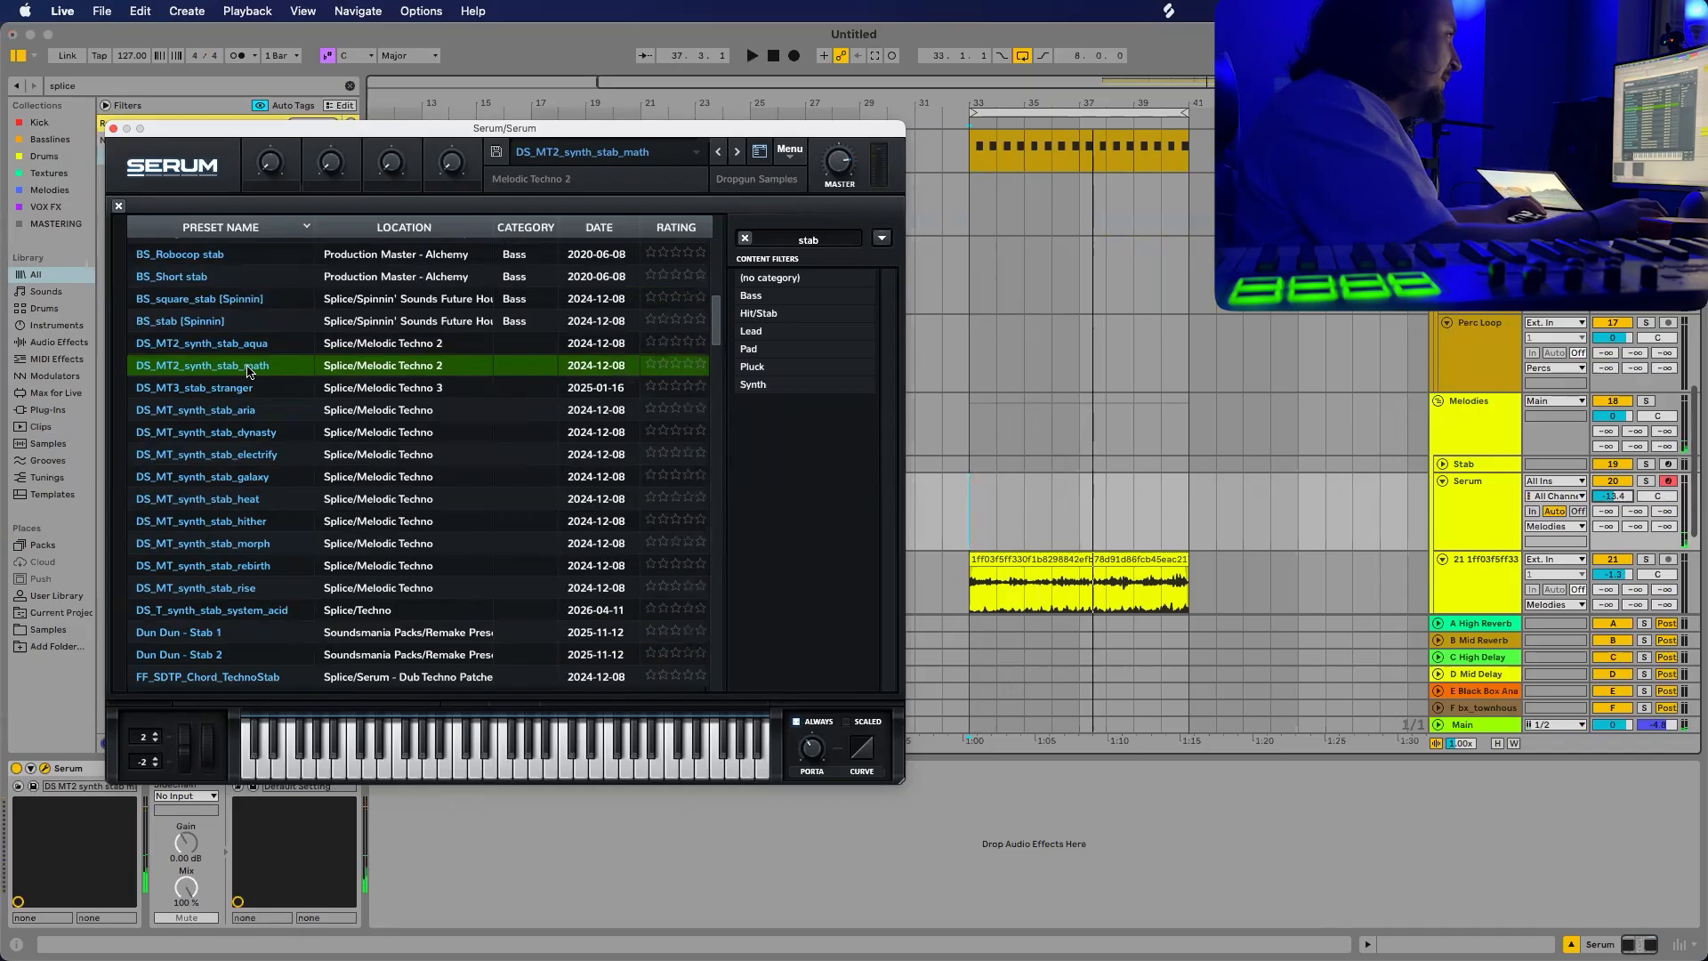
Turn off arrangement looping, record a repeated F3 stab pattern on the Serum track from bar 33 to bar 41, and close the plug-in window.
click(1022, 56)
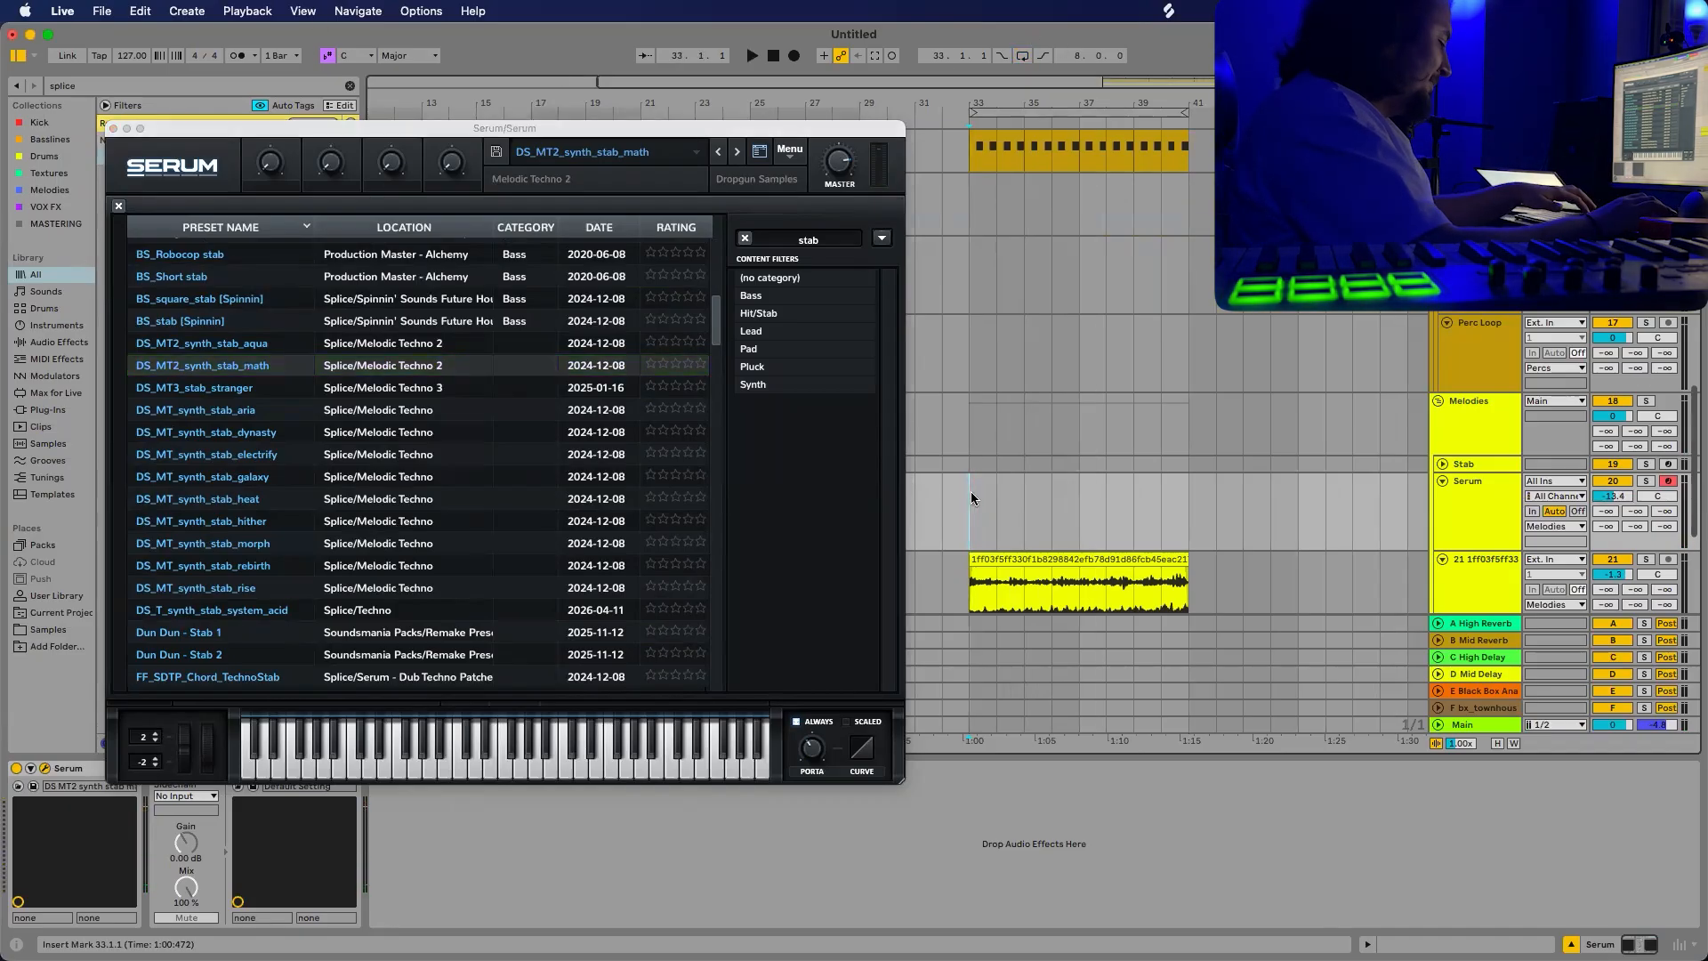
key(F9)
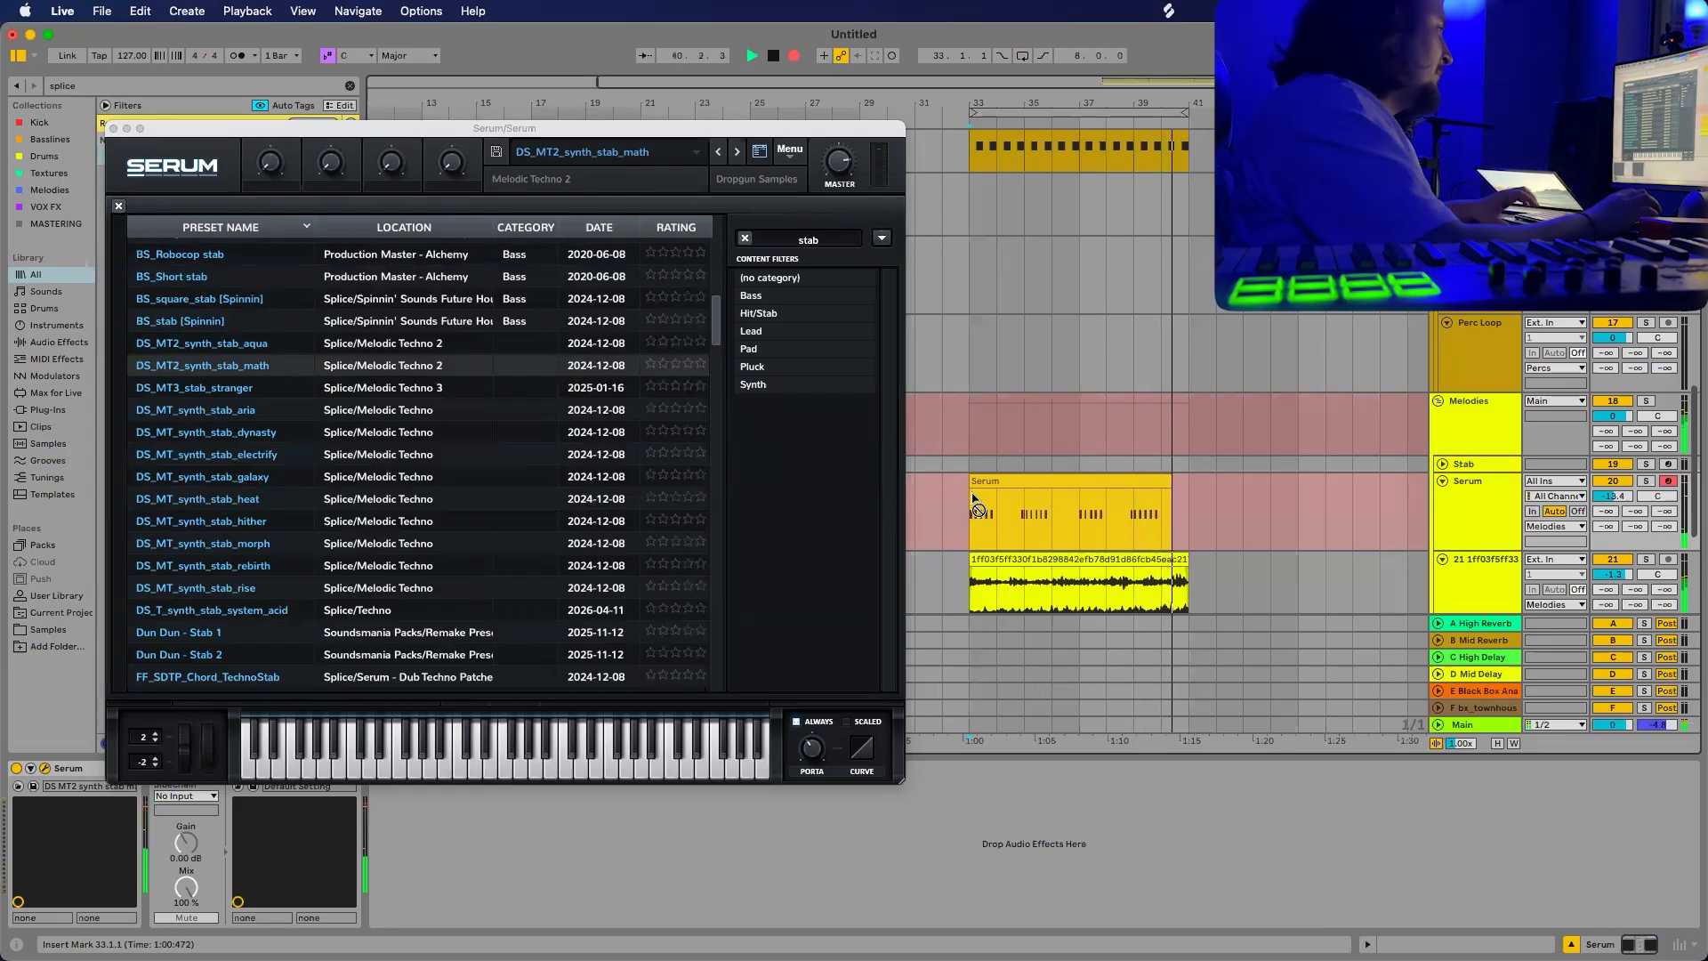
key(space)
click(113, 128)
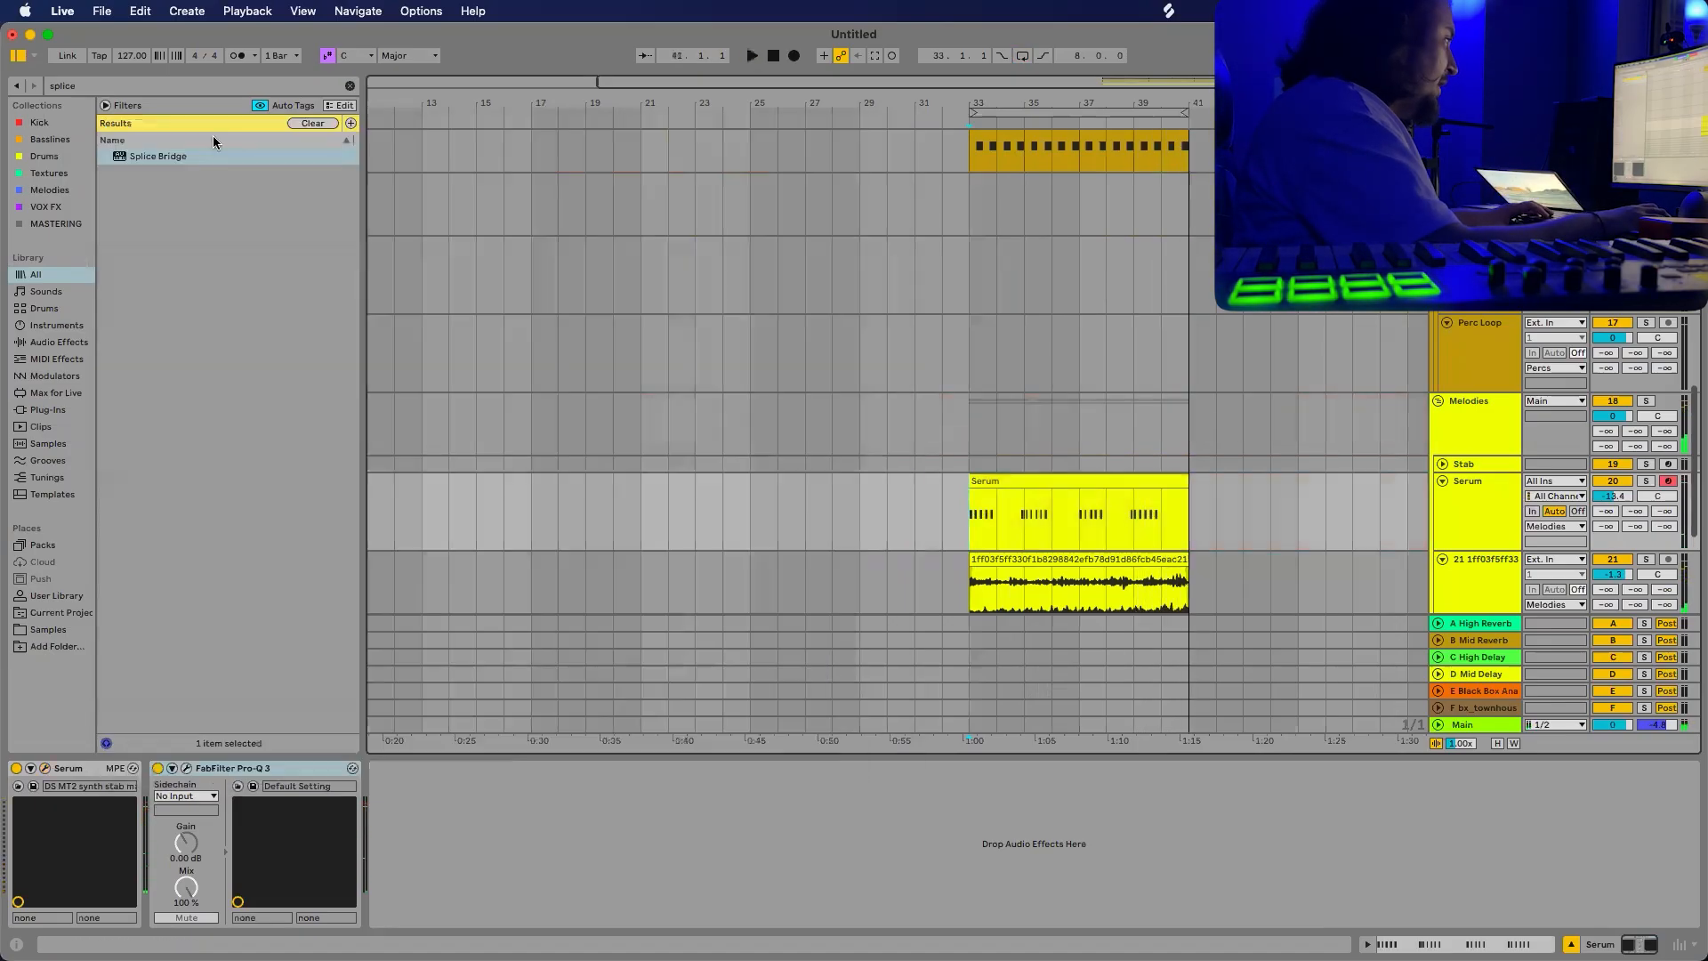
Open the recorded Serum clip in the piano roll and examine the timing and lengths of its notes.
double_click(1014, 487)
drag(237, 704, 307, 695)
click(507, 612)
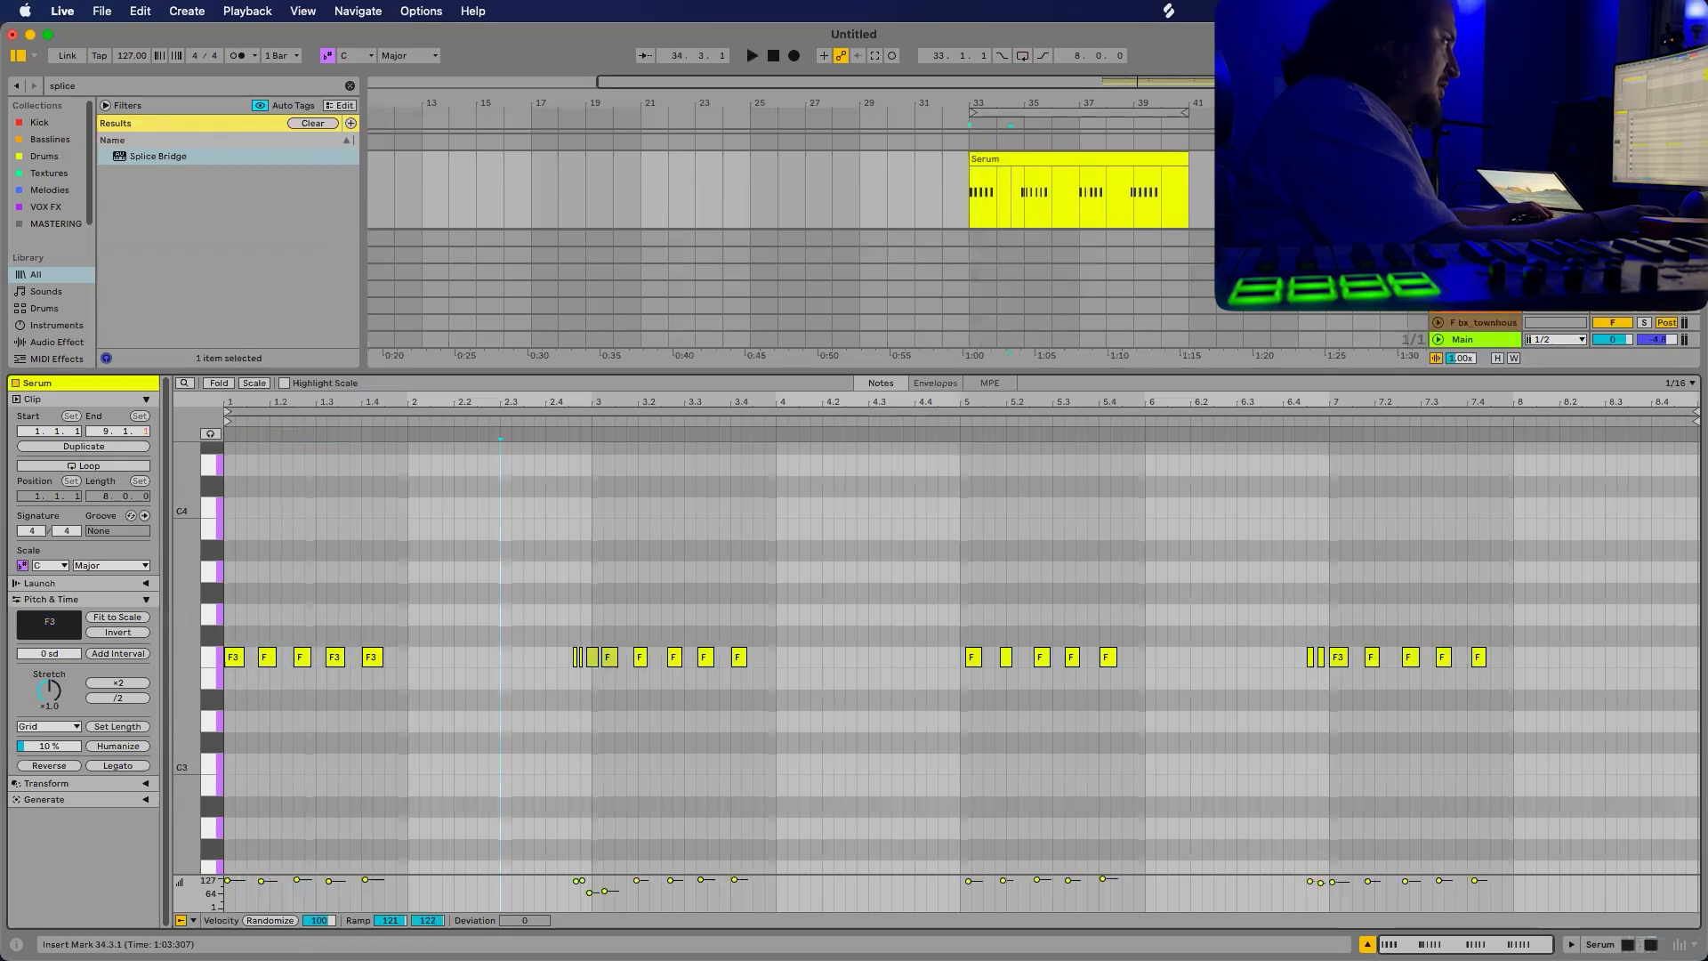
scroll(790, 183, up, 2)
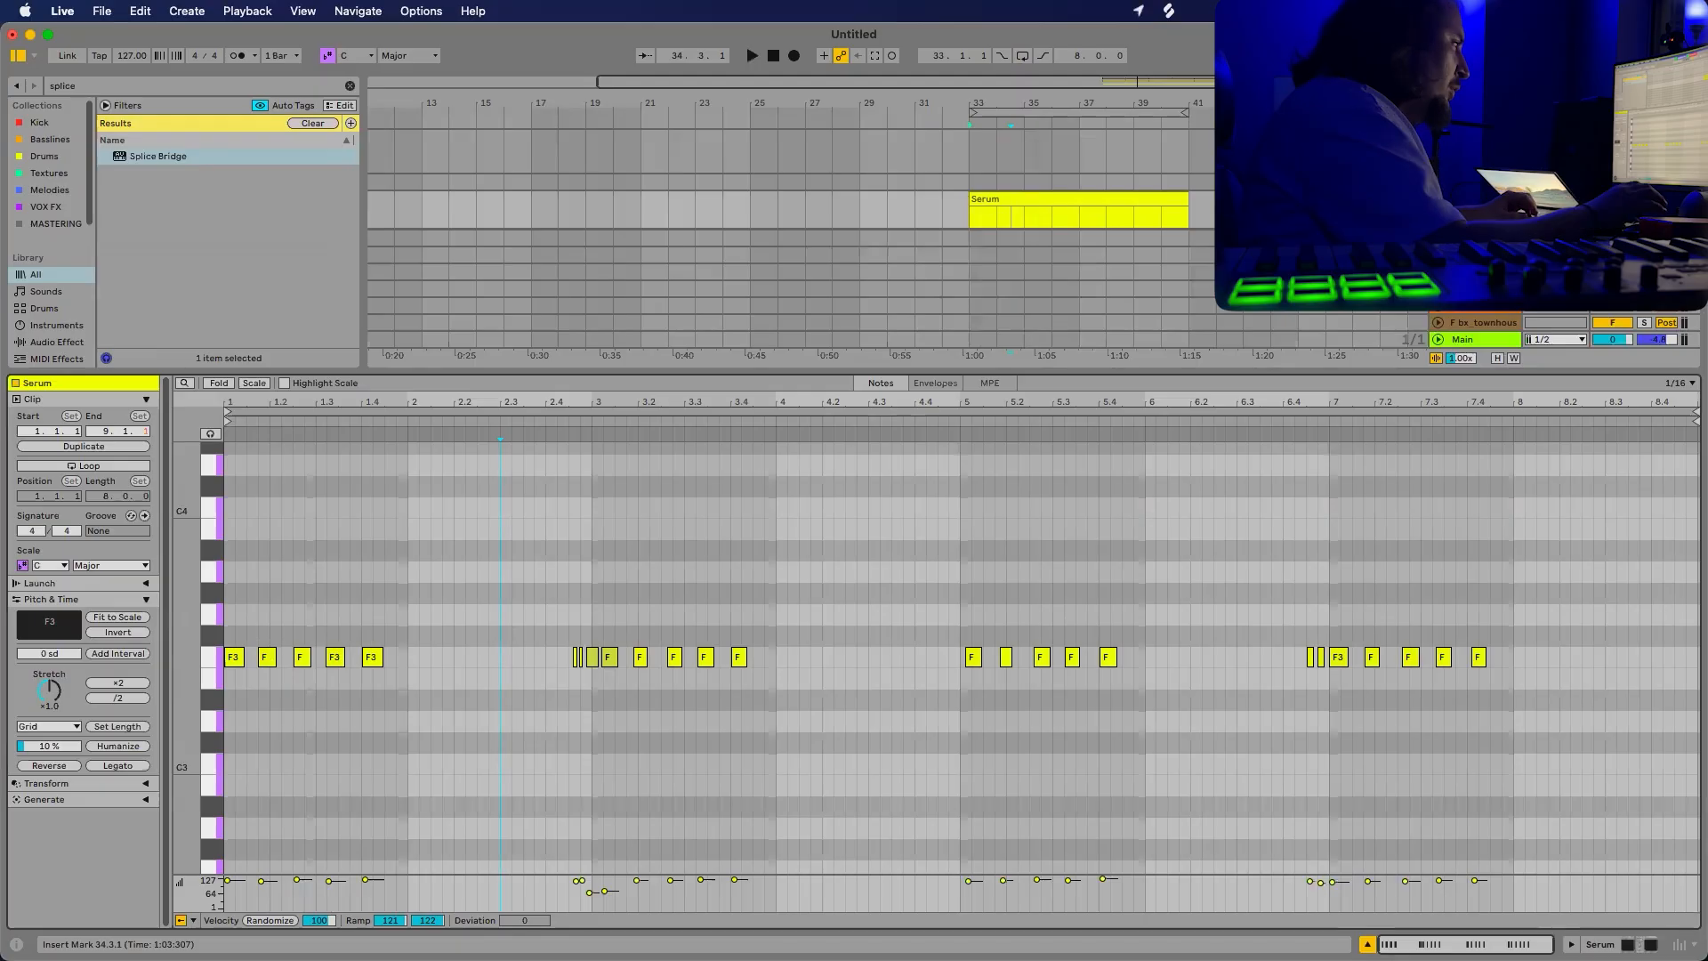
scroll(1002, 221, down, 2)
Hide the clip editor, play the arrangement from bar 33 and raise the Serum track's volume to about -6.9 dB.
click(974, 199)
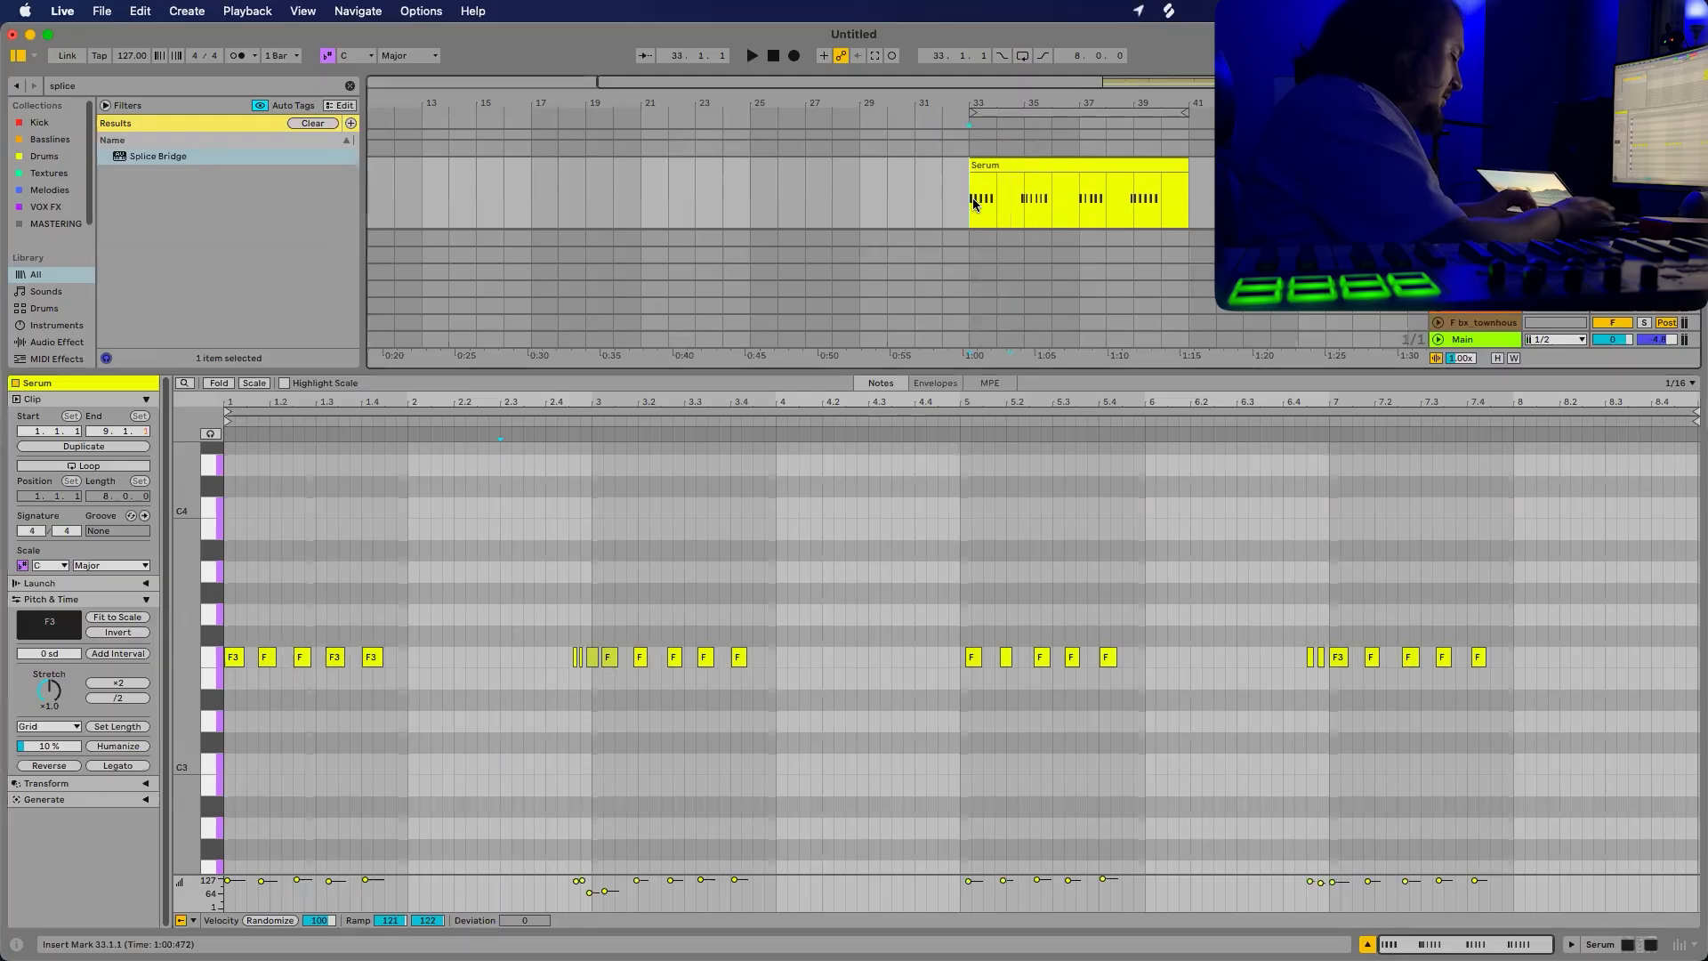
key(super+alt+l)
key(space)
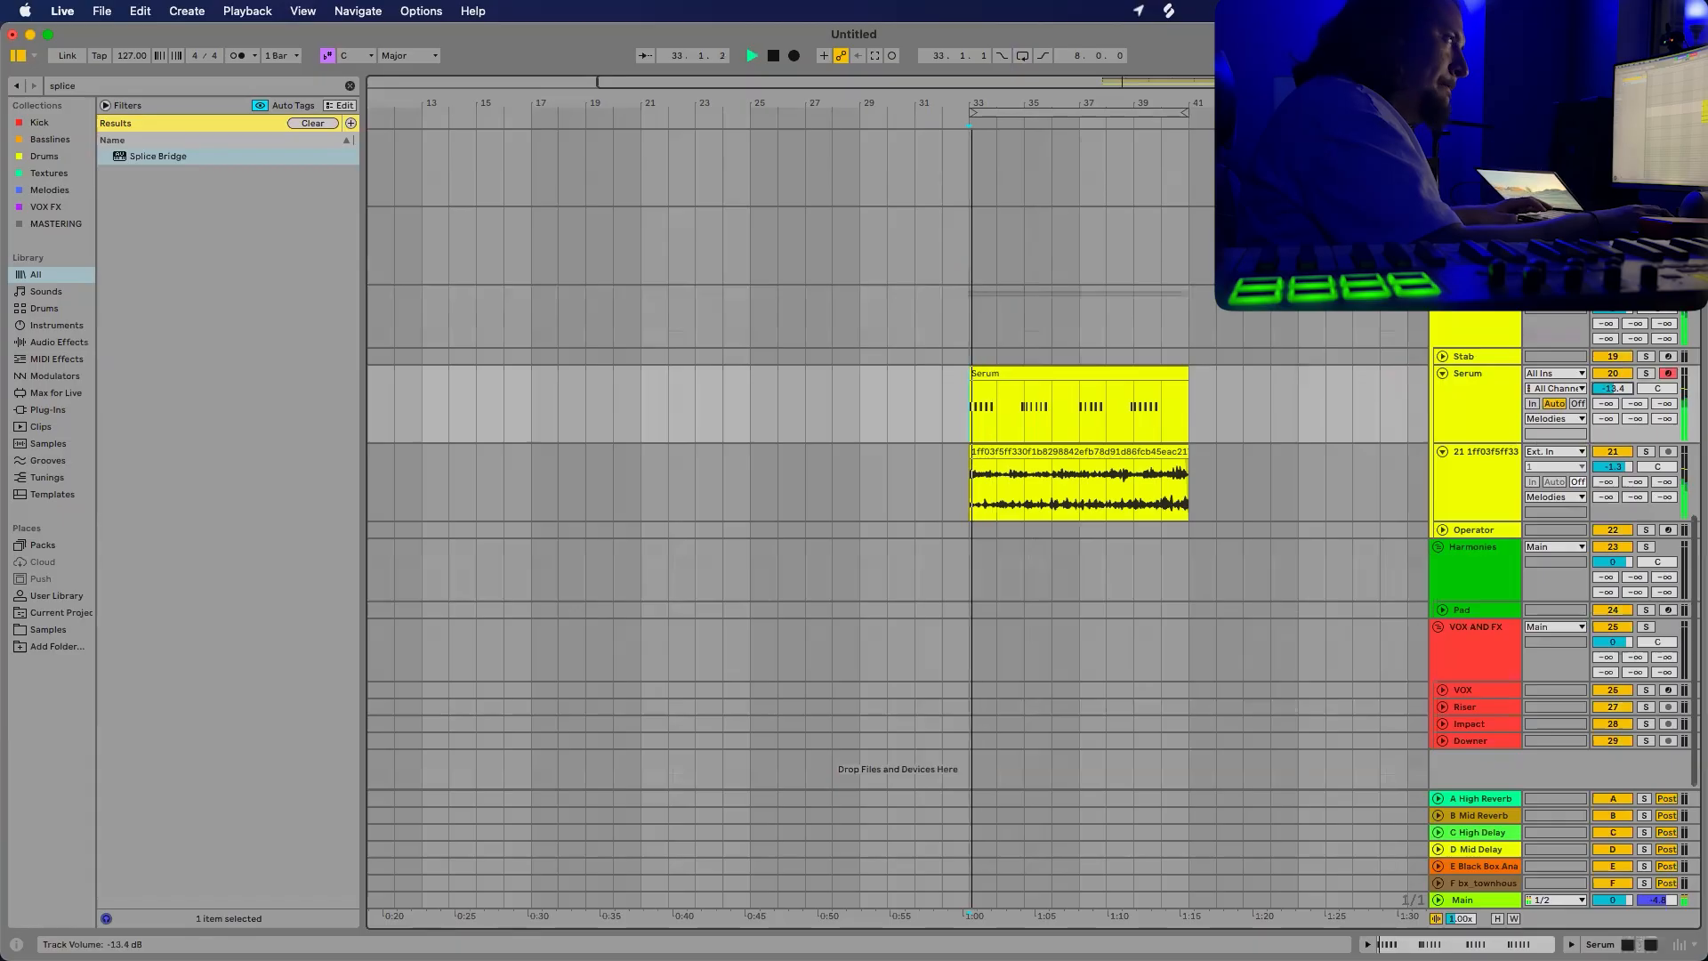
drag(1612, 389, 1612, 338)
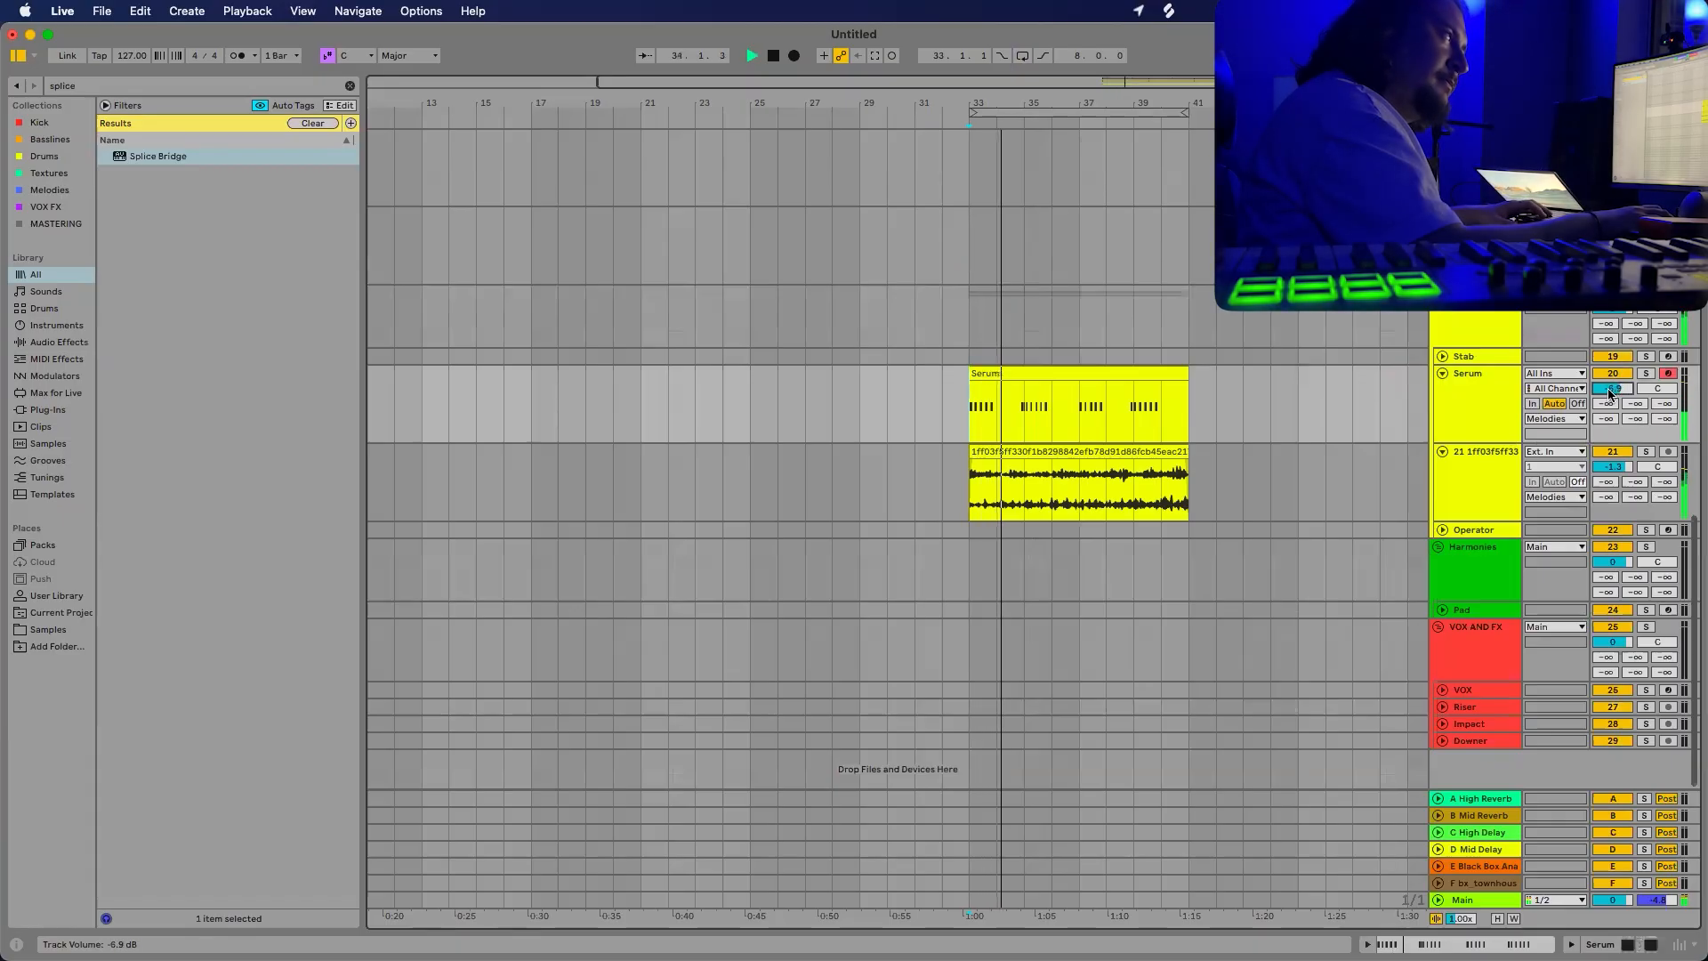
Open the Serum clip in the piano roll and align its first group of F3 notes to the 1/16 grid.
double_click(1012, 378)
key(space)
drag(420, 725, 234, 602)
key(space)
scroll(443, 717, up, 5)
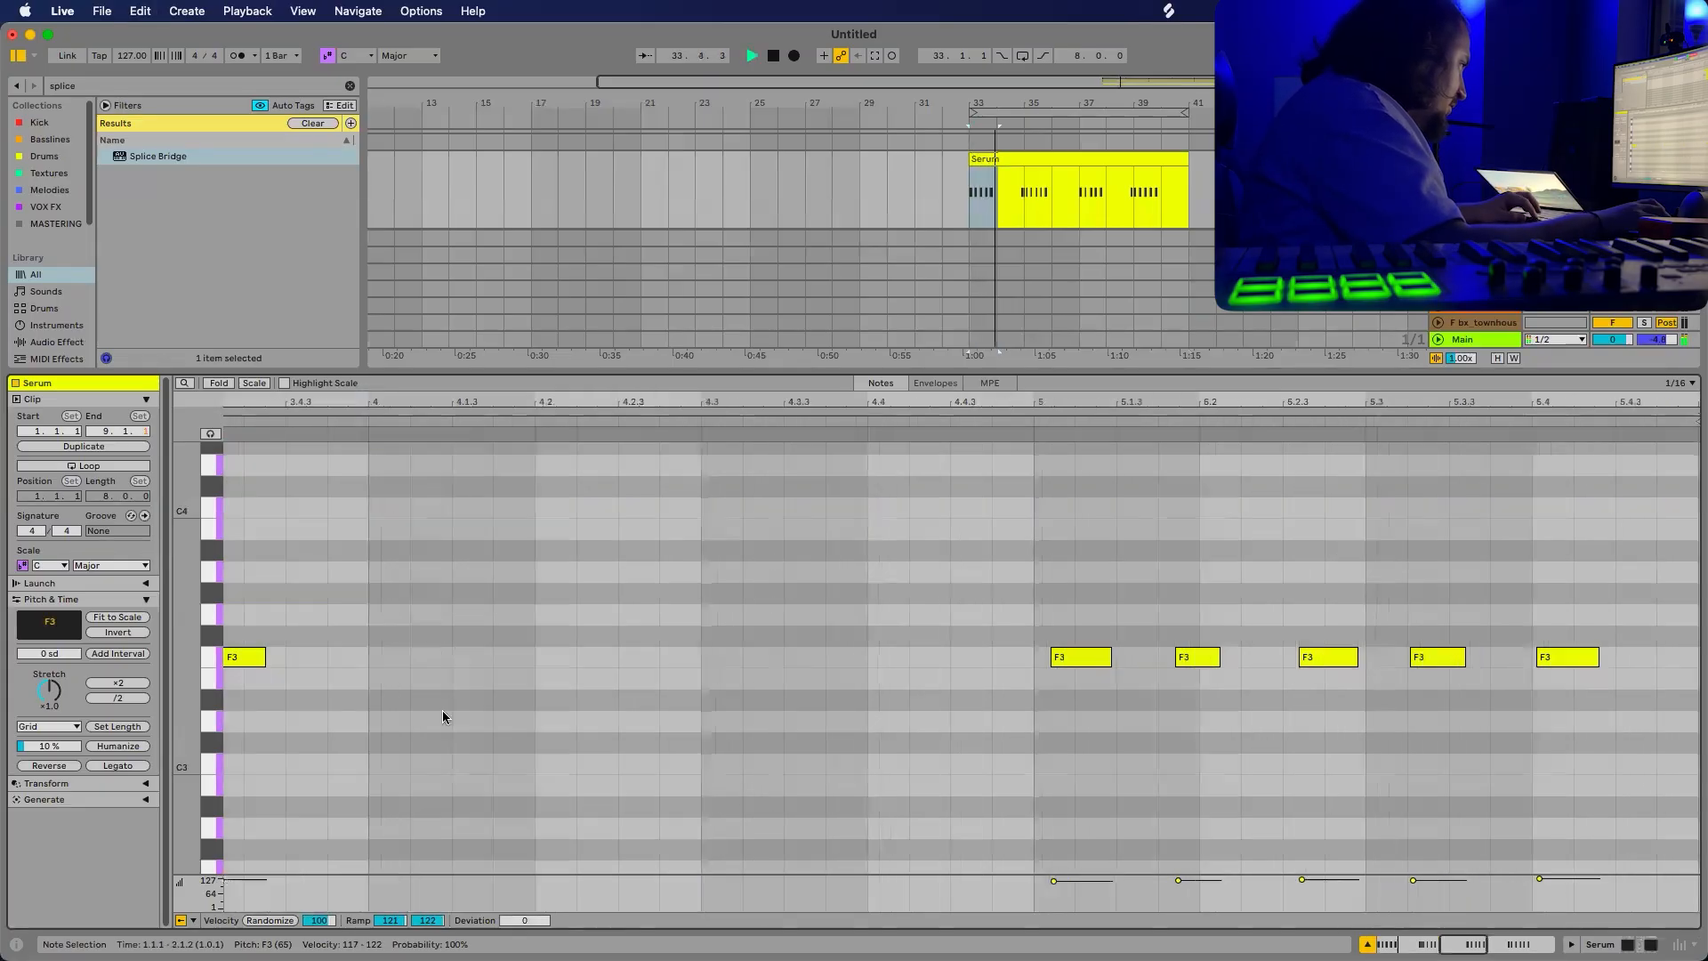
Move the second F3 note group earlier so its main stabs start at bar 3, and quantize its last four notes.
scroll(443, 717, left, 10)
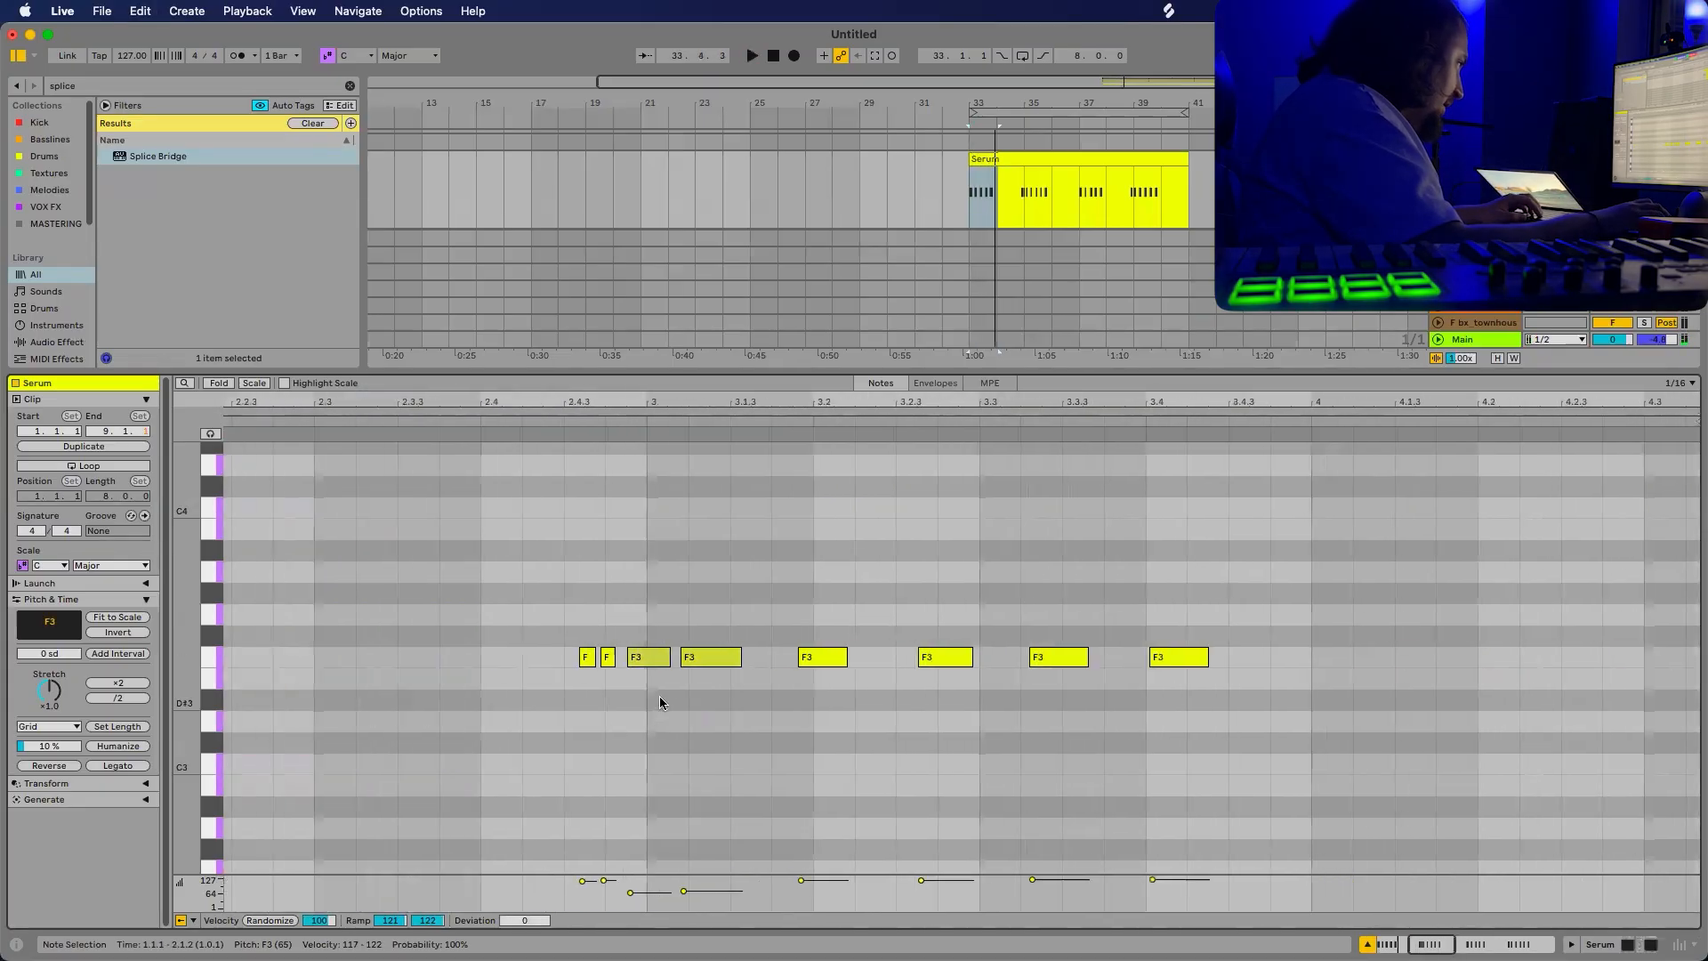
drag(656, 687, 582, 662)
drag(678, 753, 1019, 601)
drag(690, 662, 651, 665)
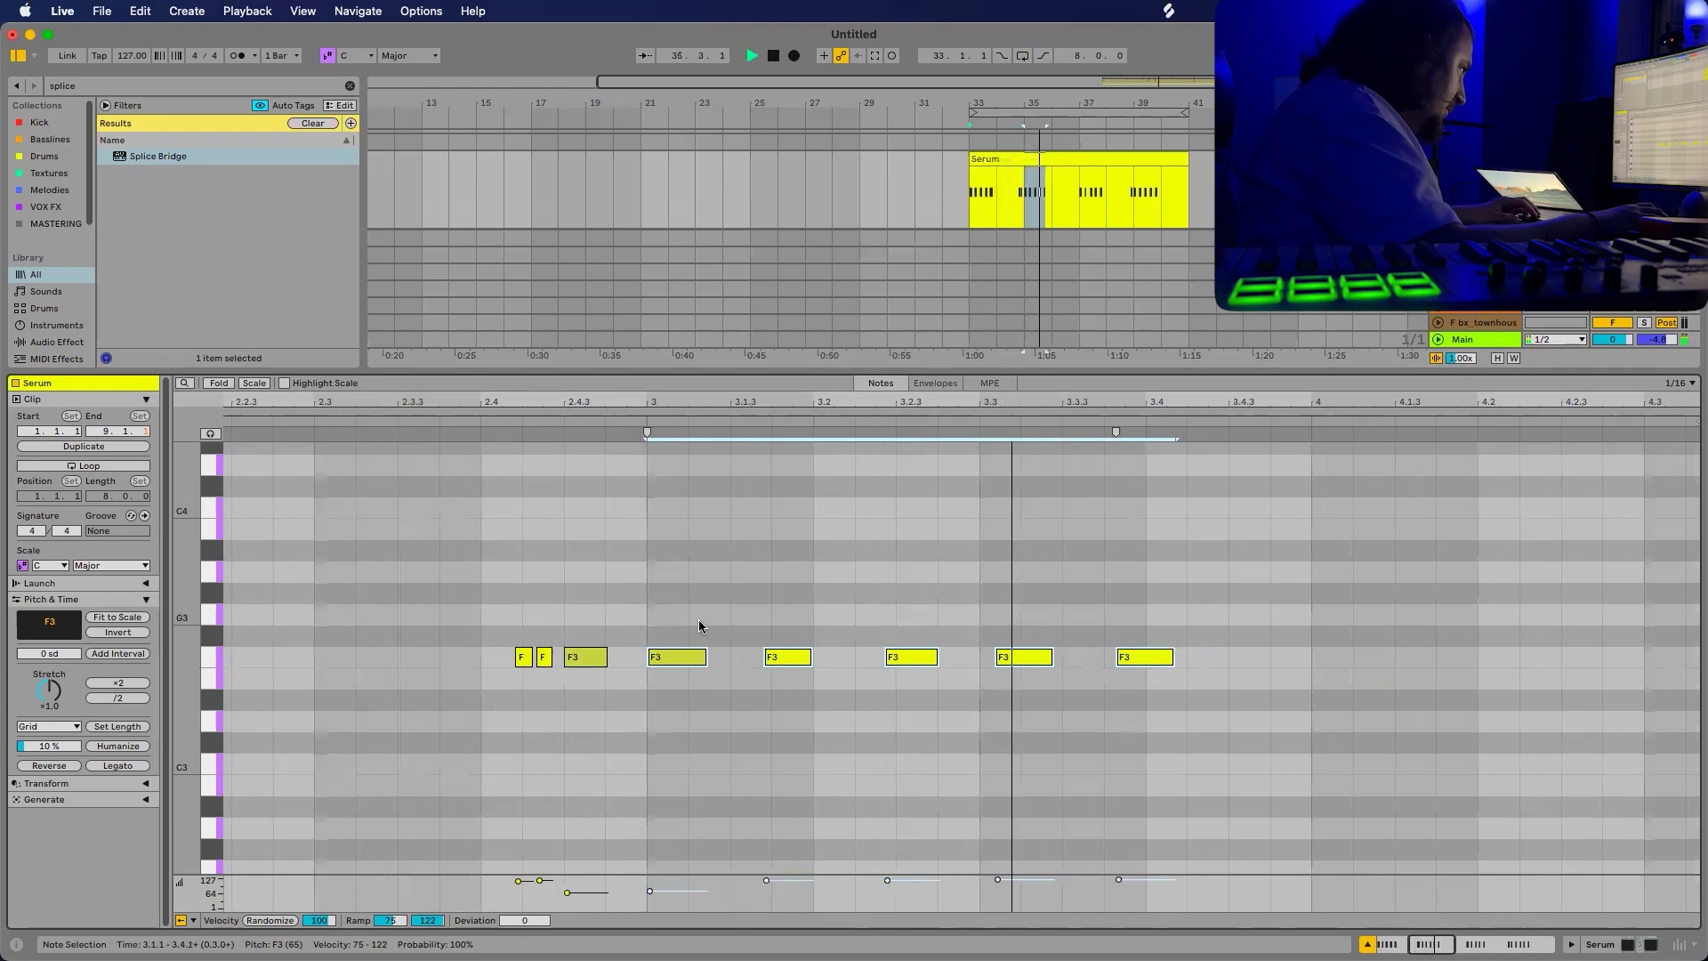
key(space)
drag(790, 705, 1273, 569)
key(super+u)
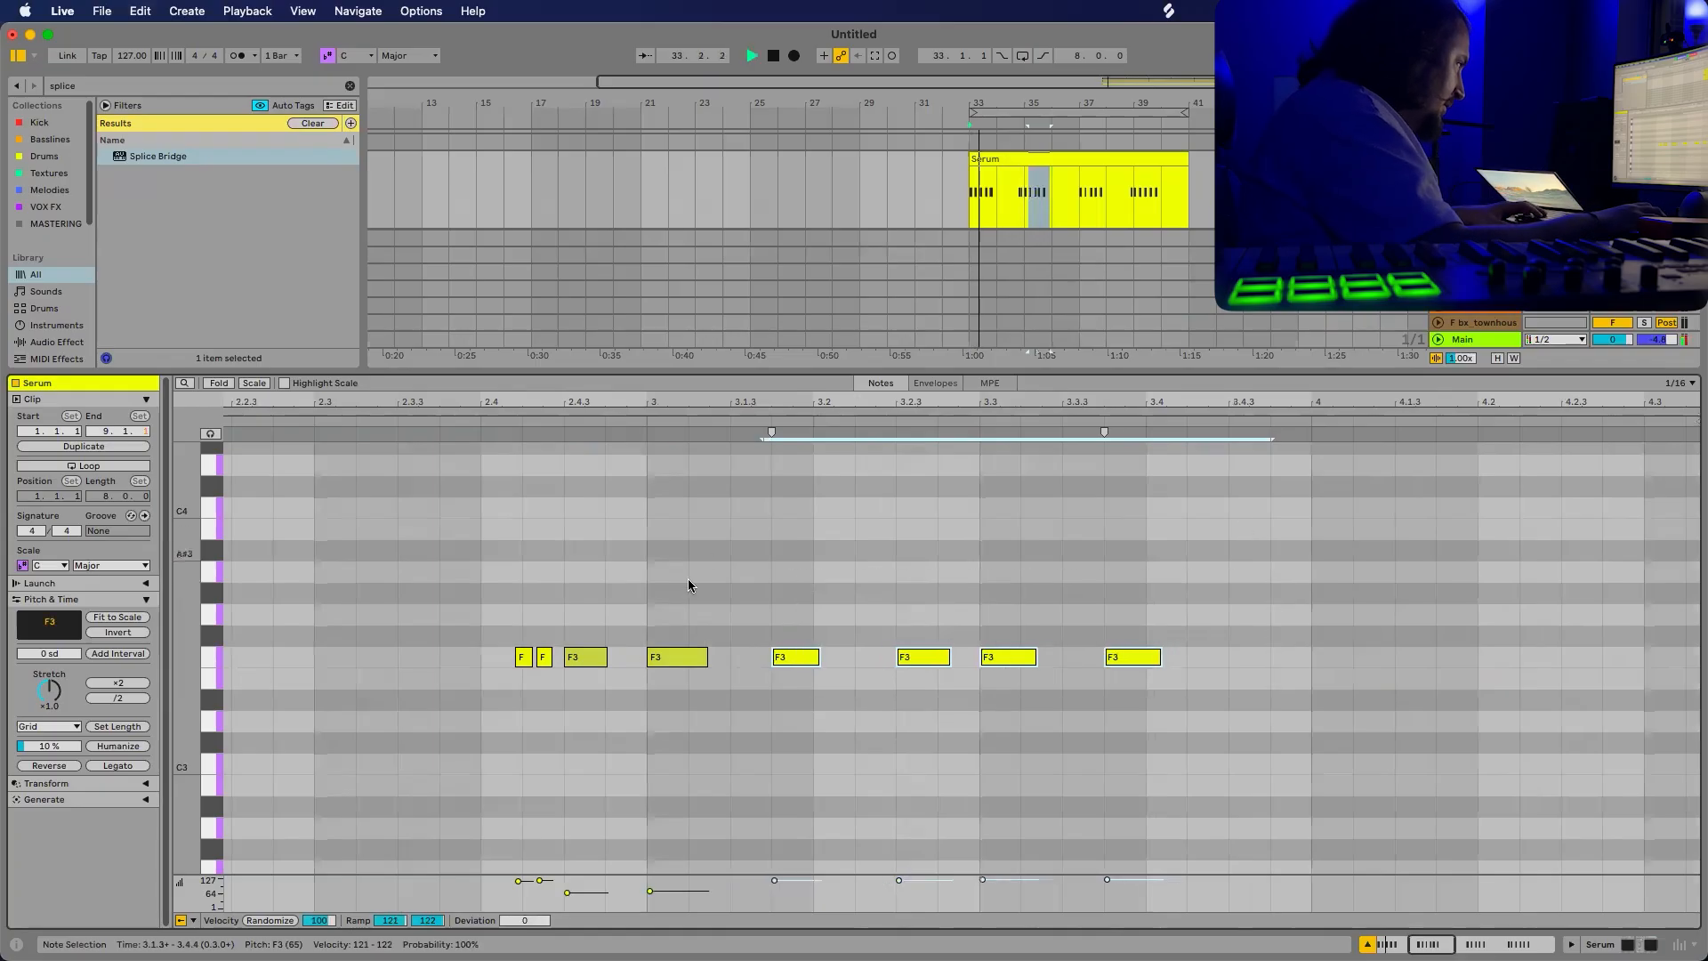
Quantize the five F3 notes in bar 5 and move the last two notes of bar 3 one sixteenth later.
scroll(626, 702, down, 5)
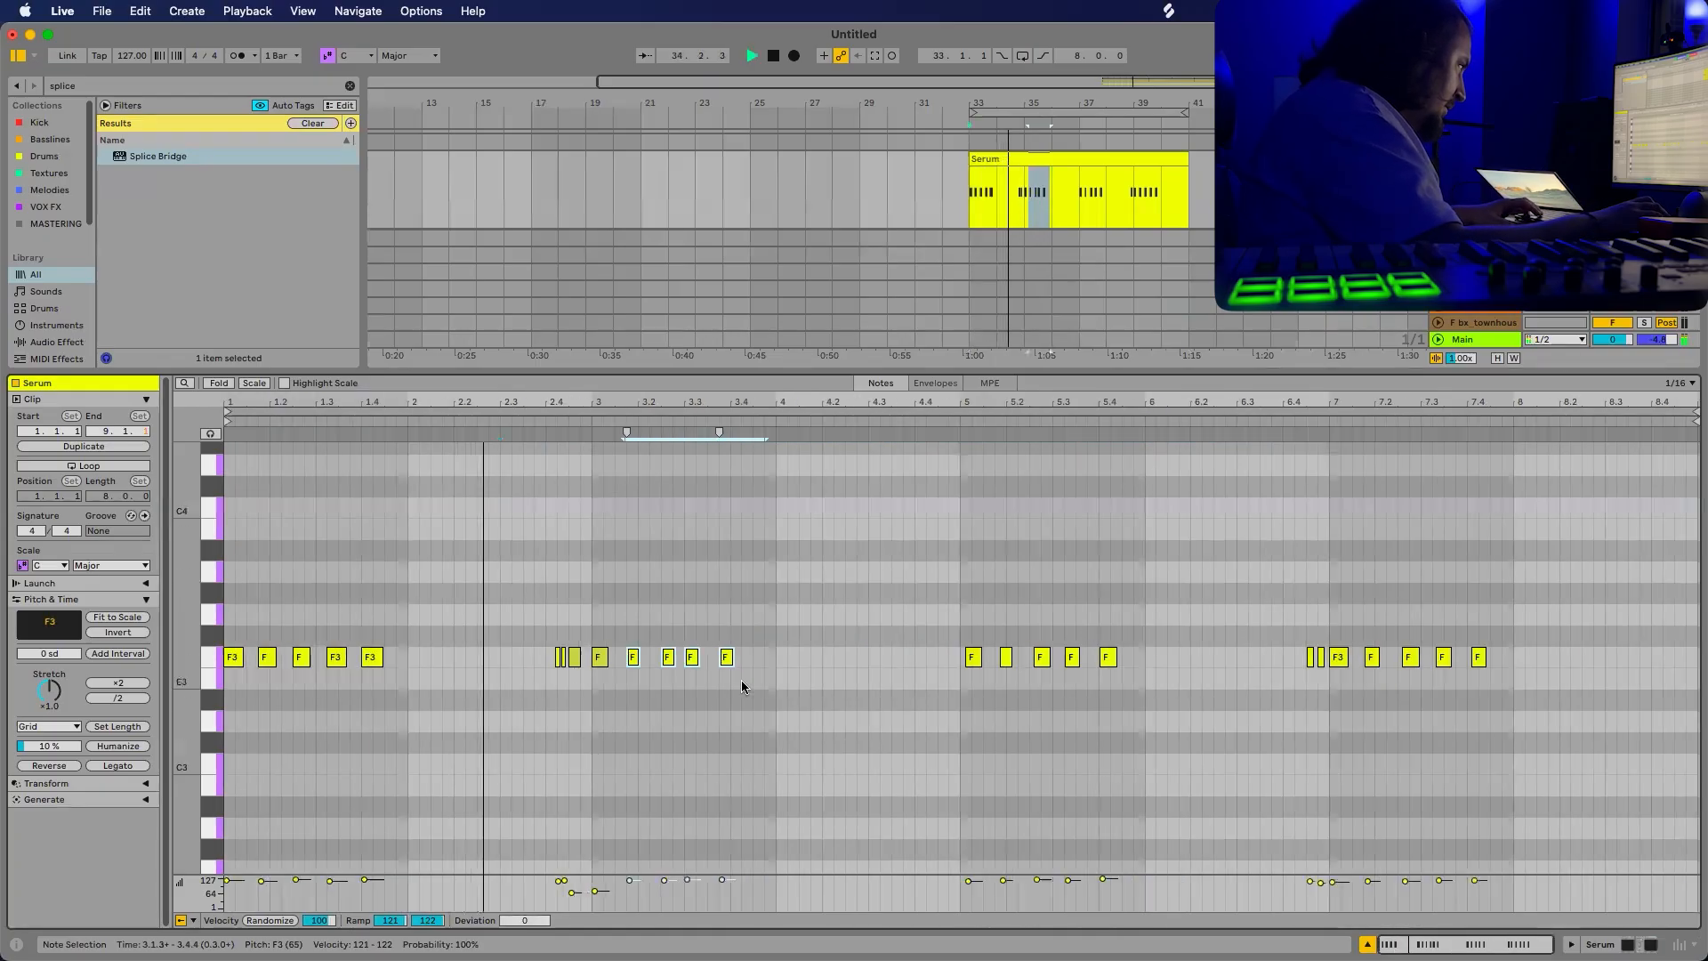
drag(879, 747, 1174, 598)
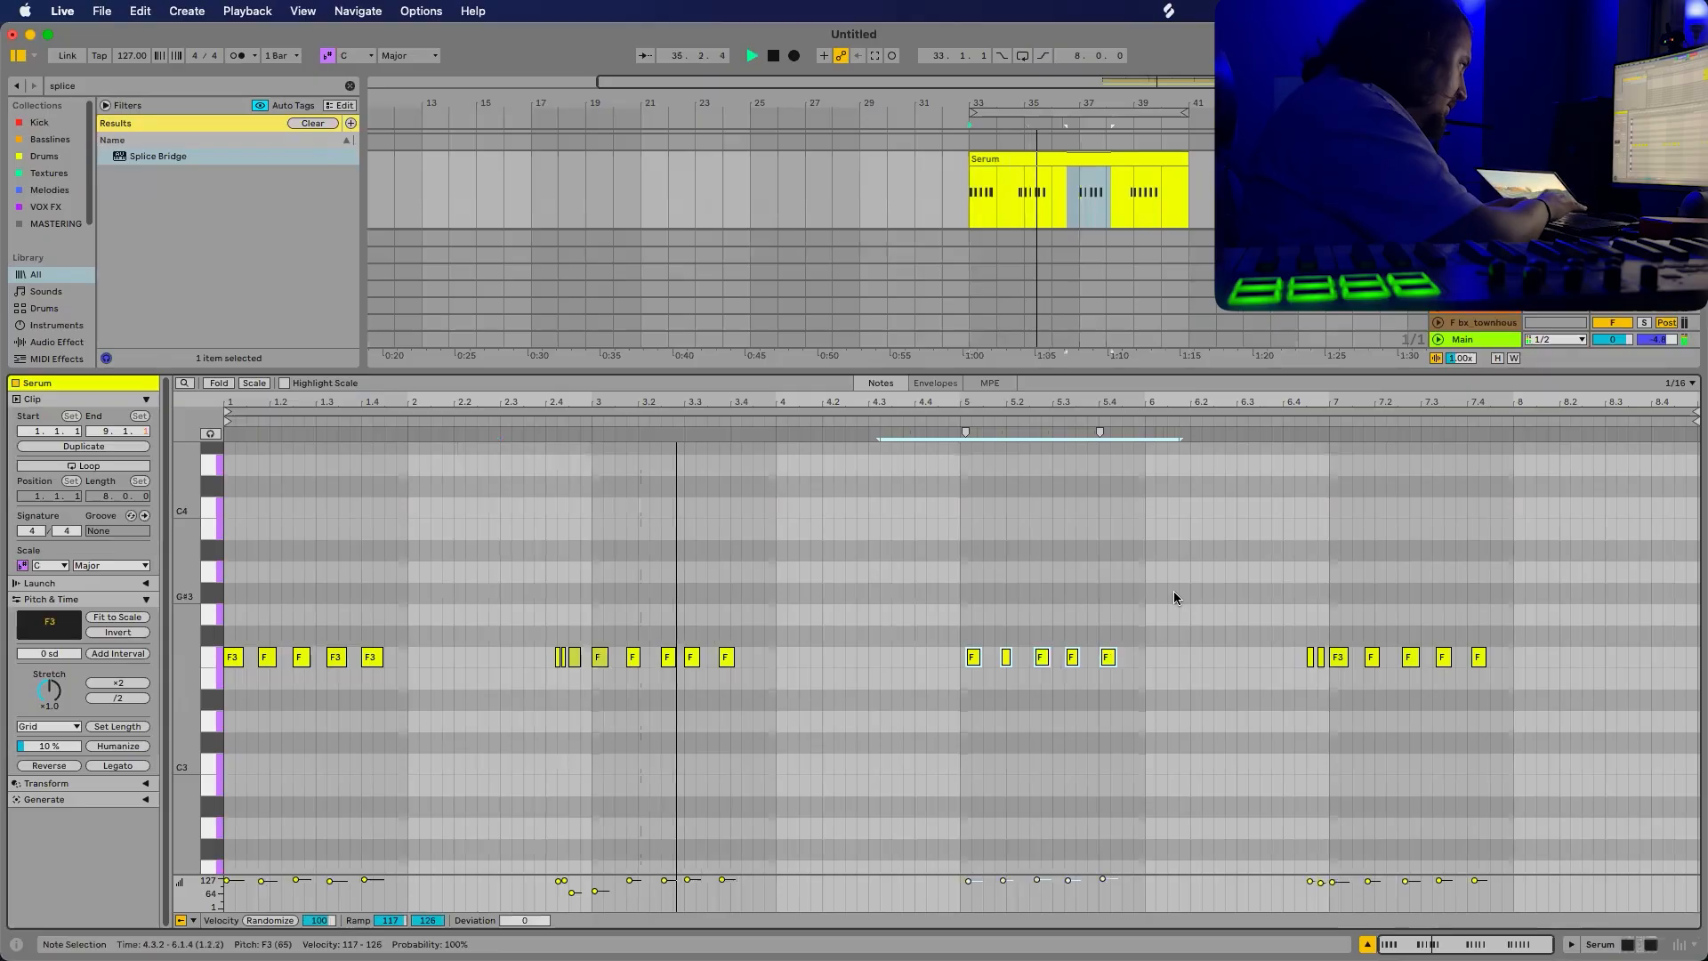
scroll(637, 677, up, 2)
scroll(637, 676, up, 2)
drag(741, 685, 867, 608)
scroll(774, 663, down, 3)
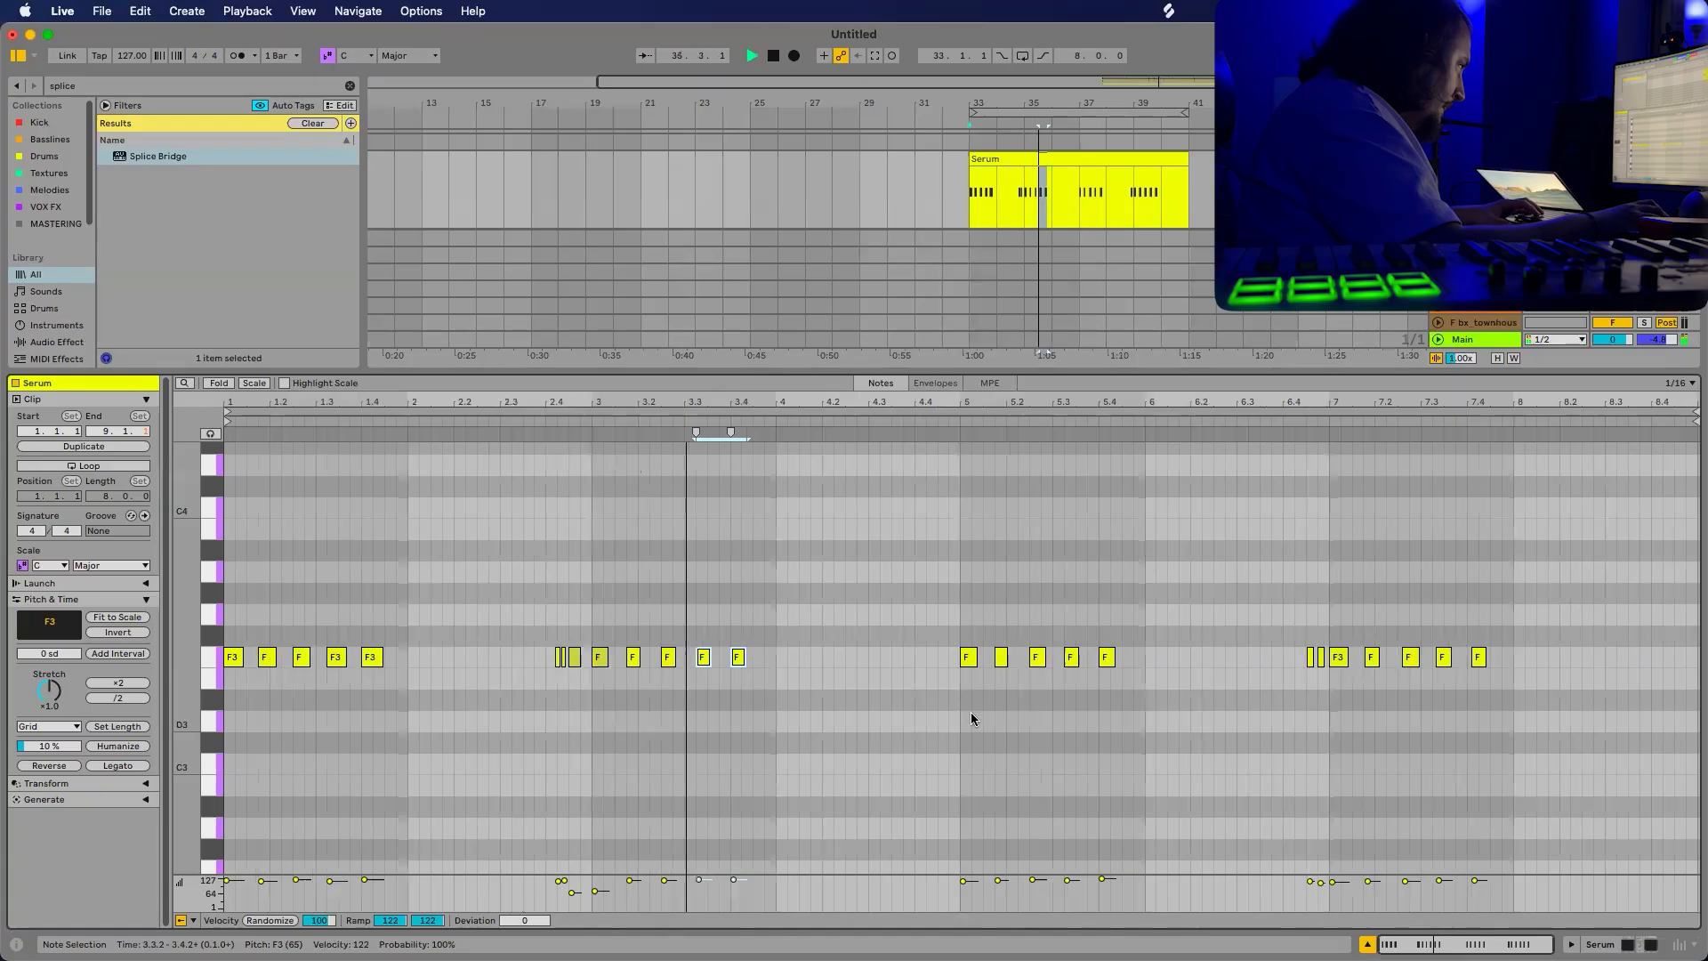
Quantize the F3 notes leading into and filling bar 7 to the 1/16 grid.
scroll(963, 710, up, 3)
scroll(963, 708, down, 3)
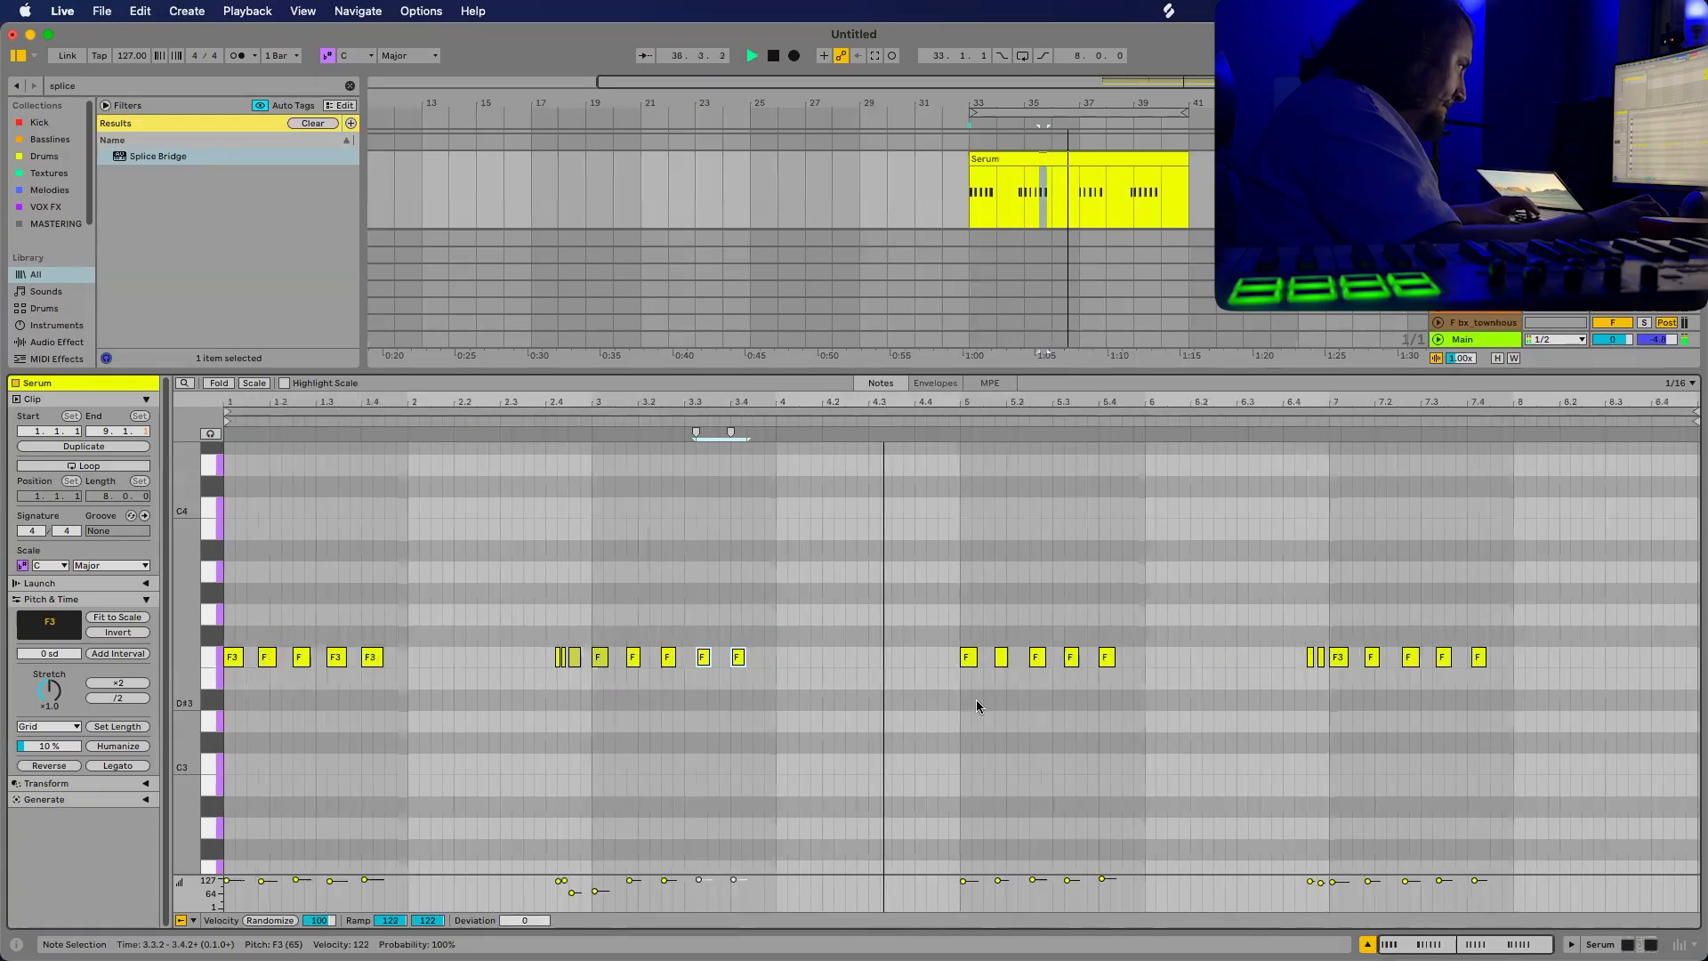
scroll(1288, 687, up, 2)
scroll(1288, 685, right, 4)
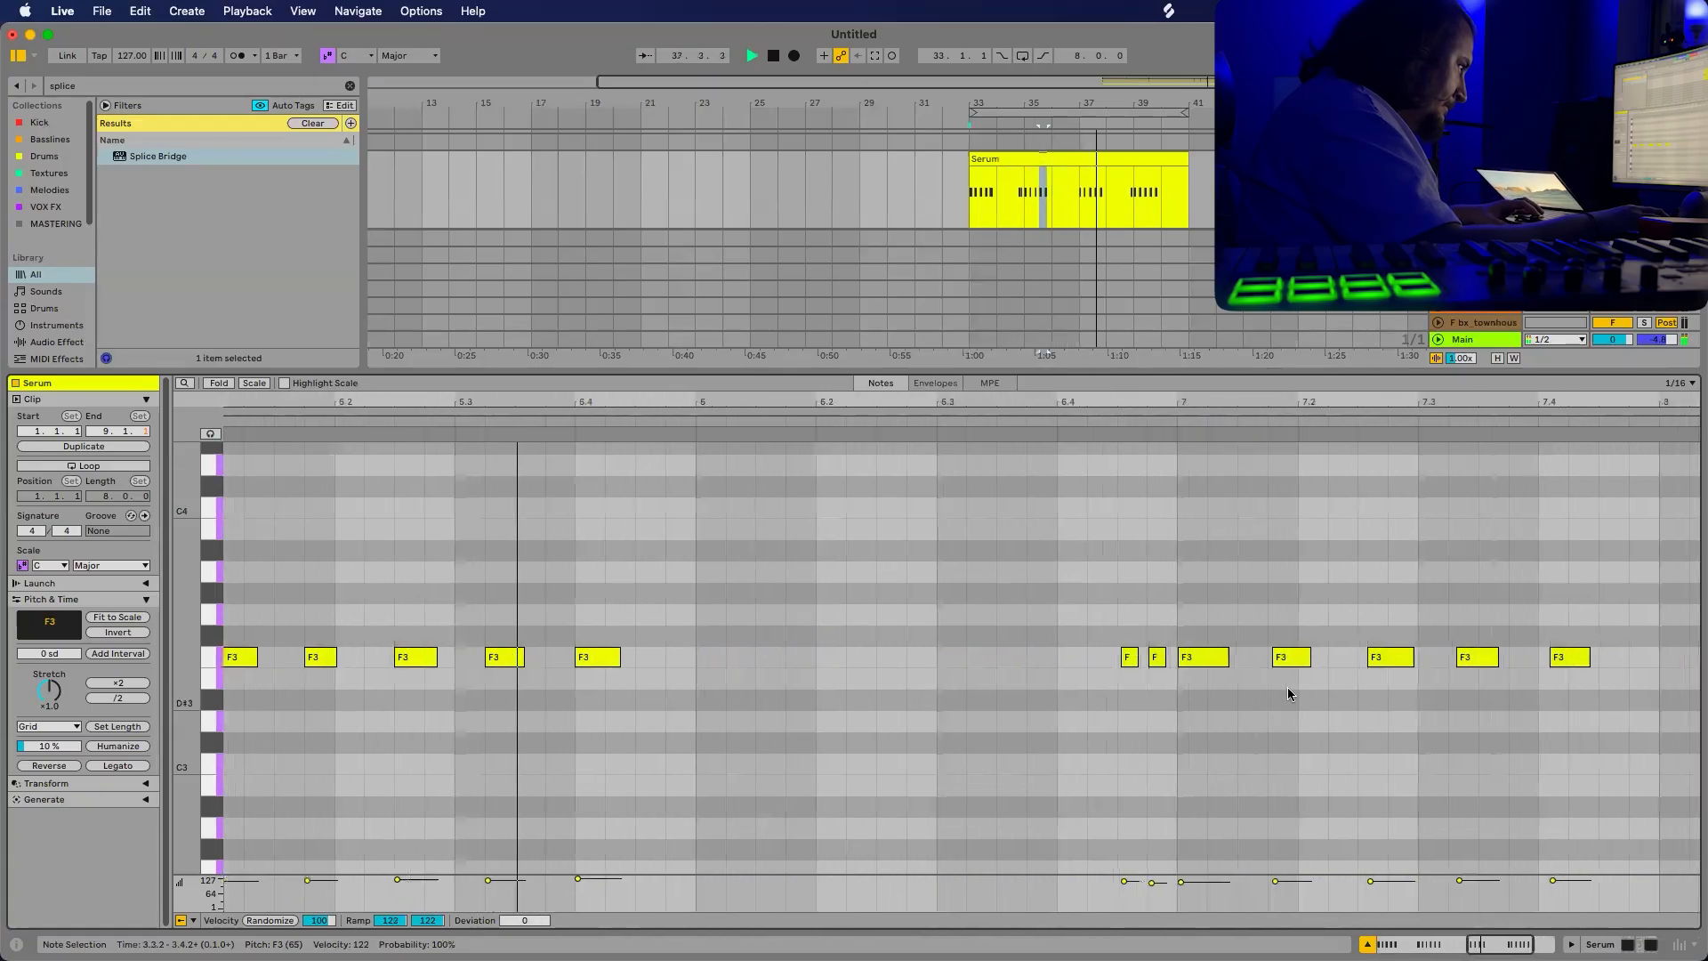
drag(915, 692, 1571, 609)
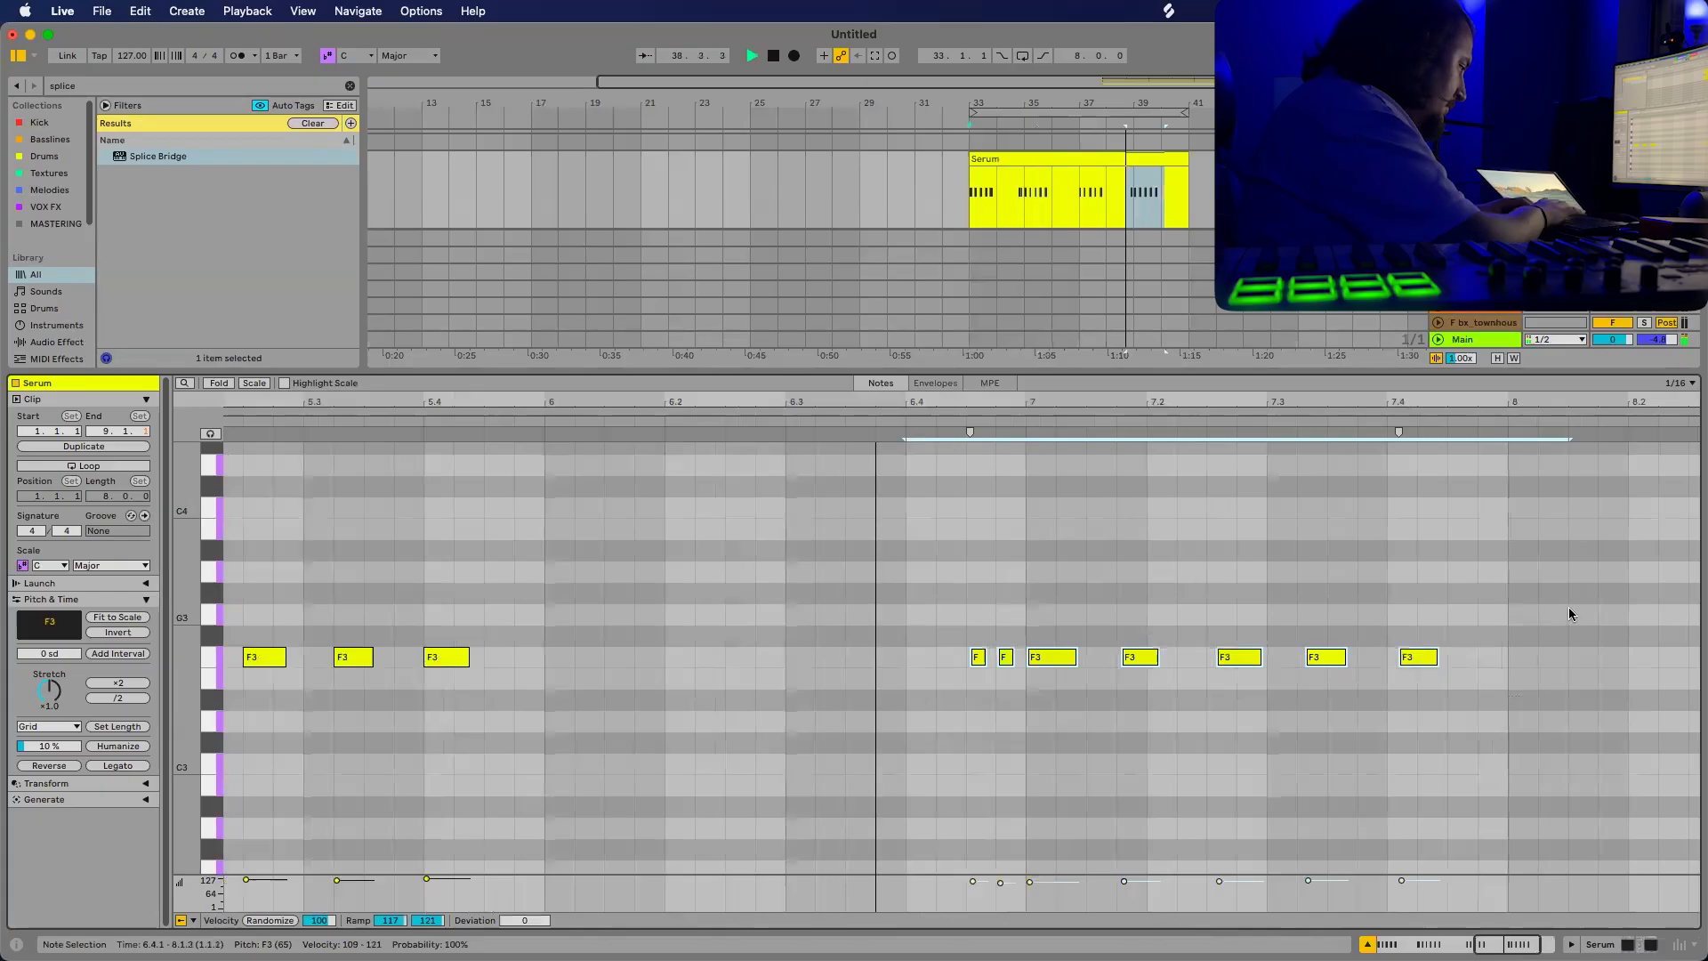
scroll(1335, 634, down, 3)
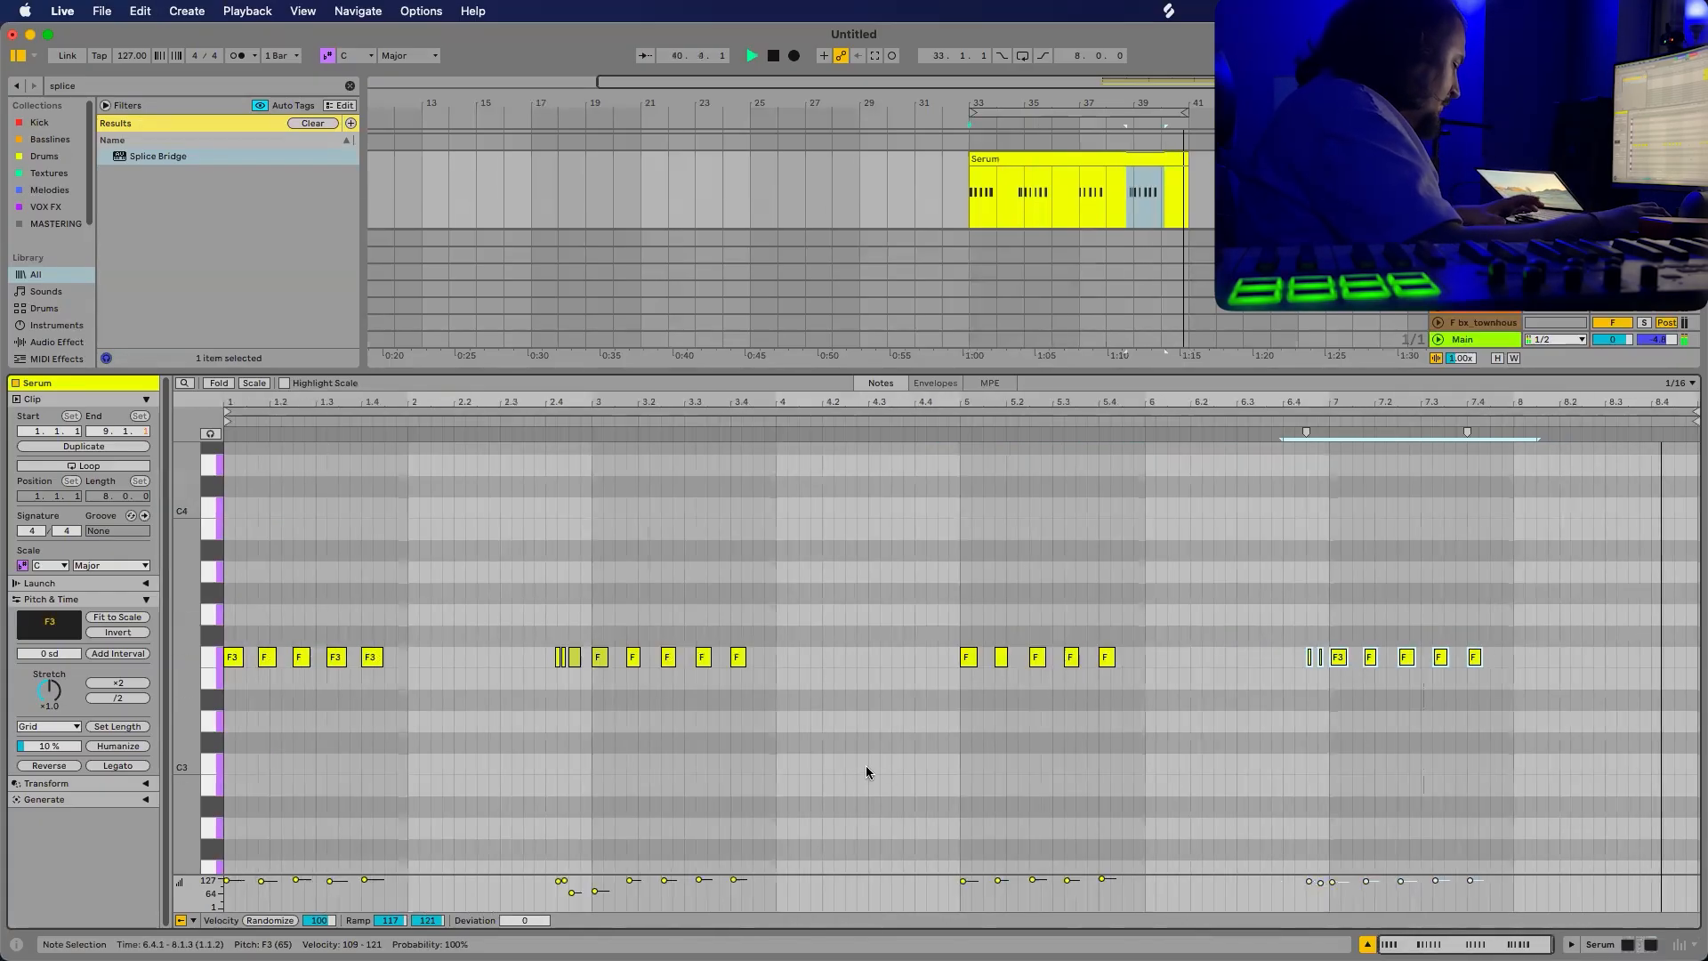
Stop playback and raise the velocity of all notes in the Serum clip to 127.
key(space)
key(super+a)
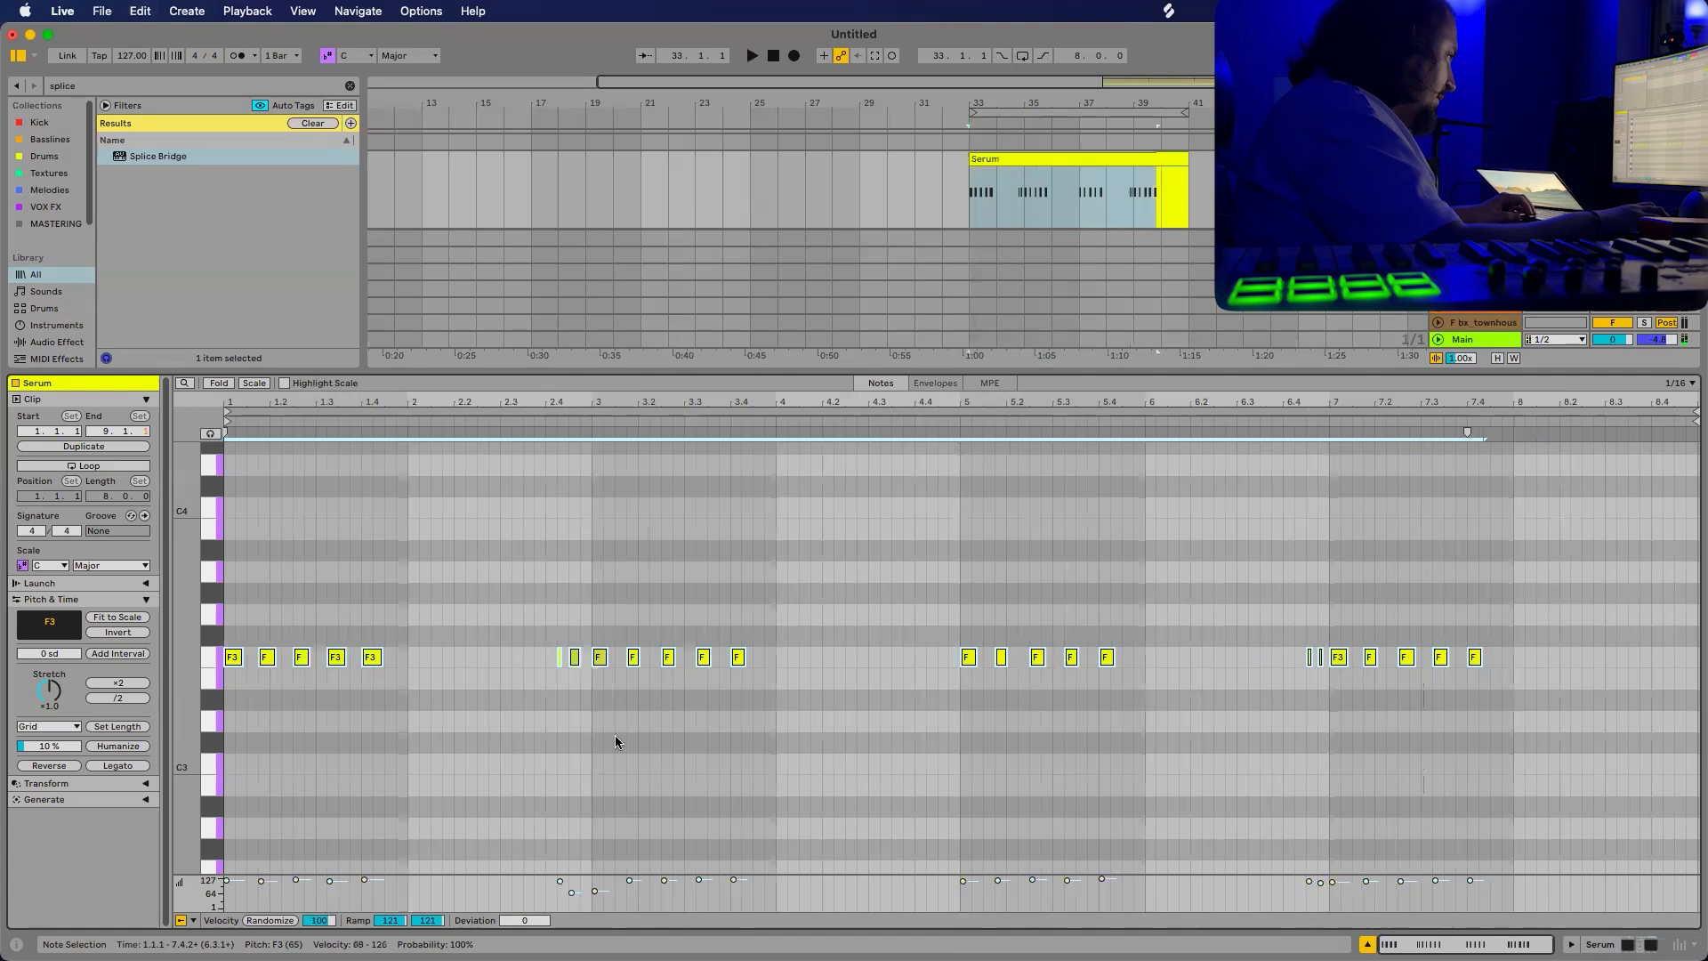
scroll(574, 683, up, 3)
drag(682, 887, 682, 863)
Set a fixed 1/32 grid and arrange four back-to-back 1/32 F3 notes starting at 2.4.
scroll(648, 868, down, 1)
scroll(642, 788, up, 4)
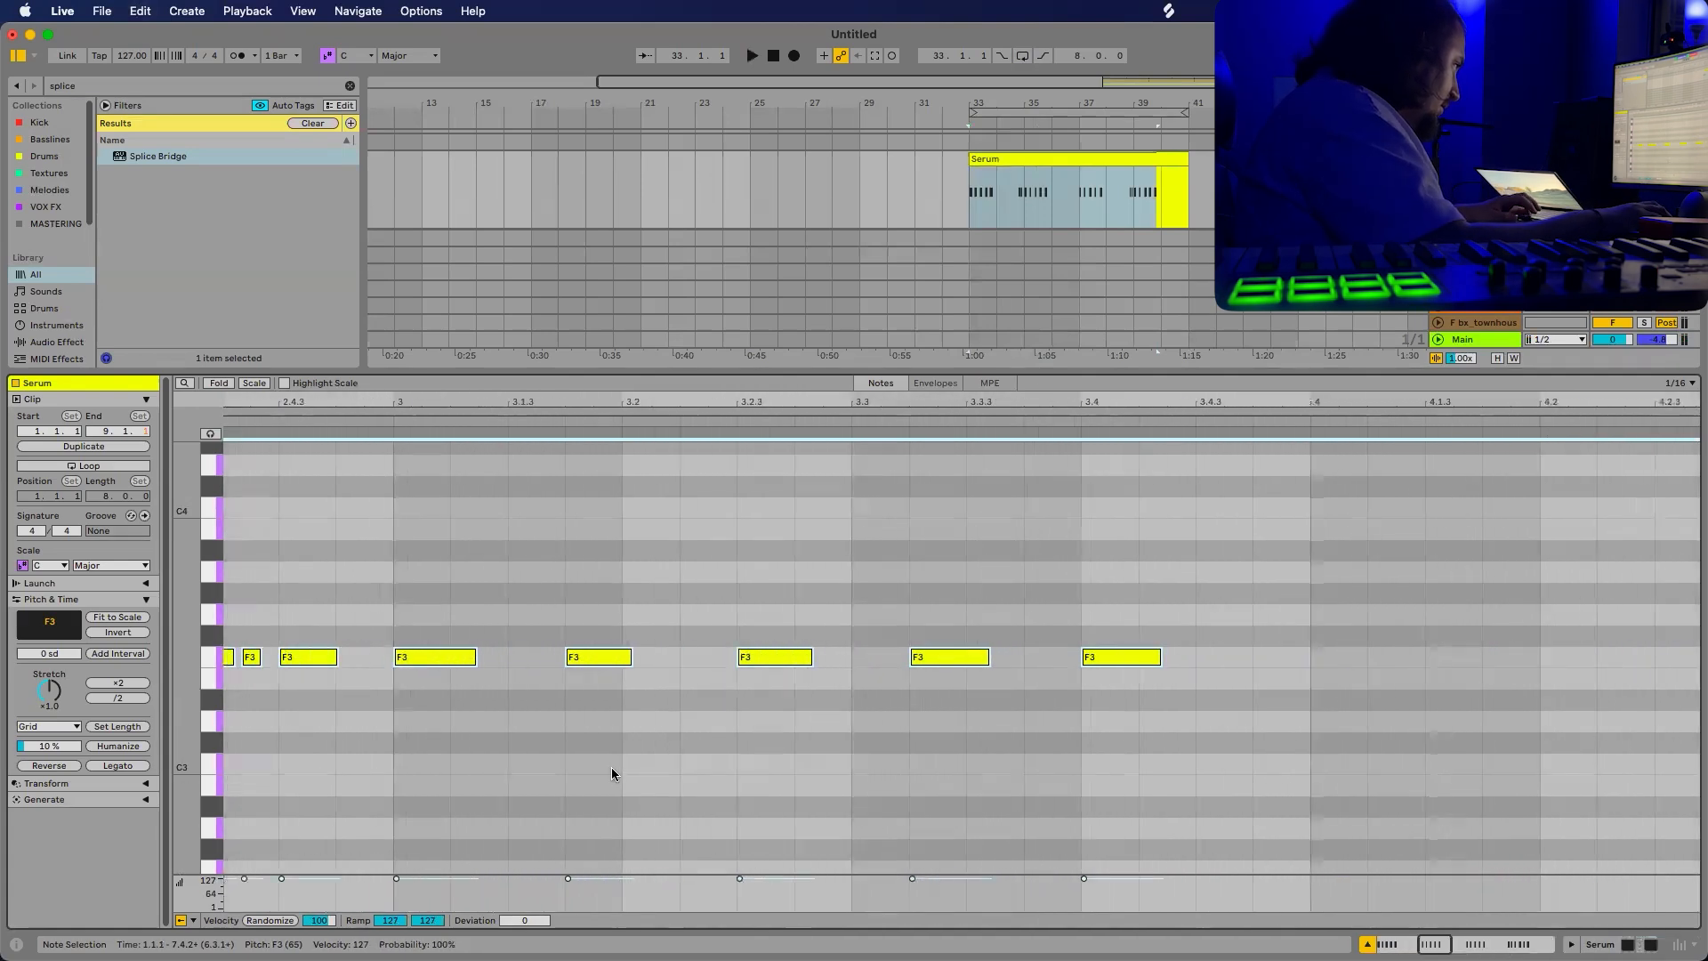
scroll(611, 773, left, 5)
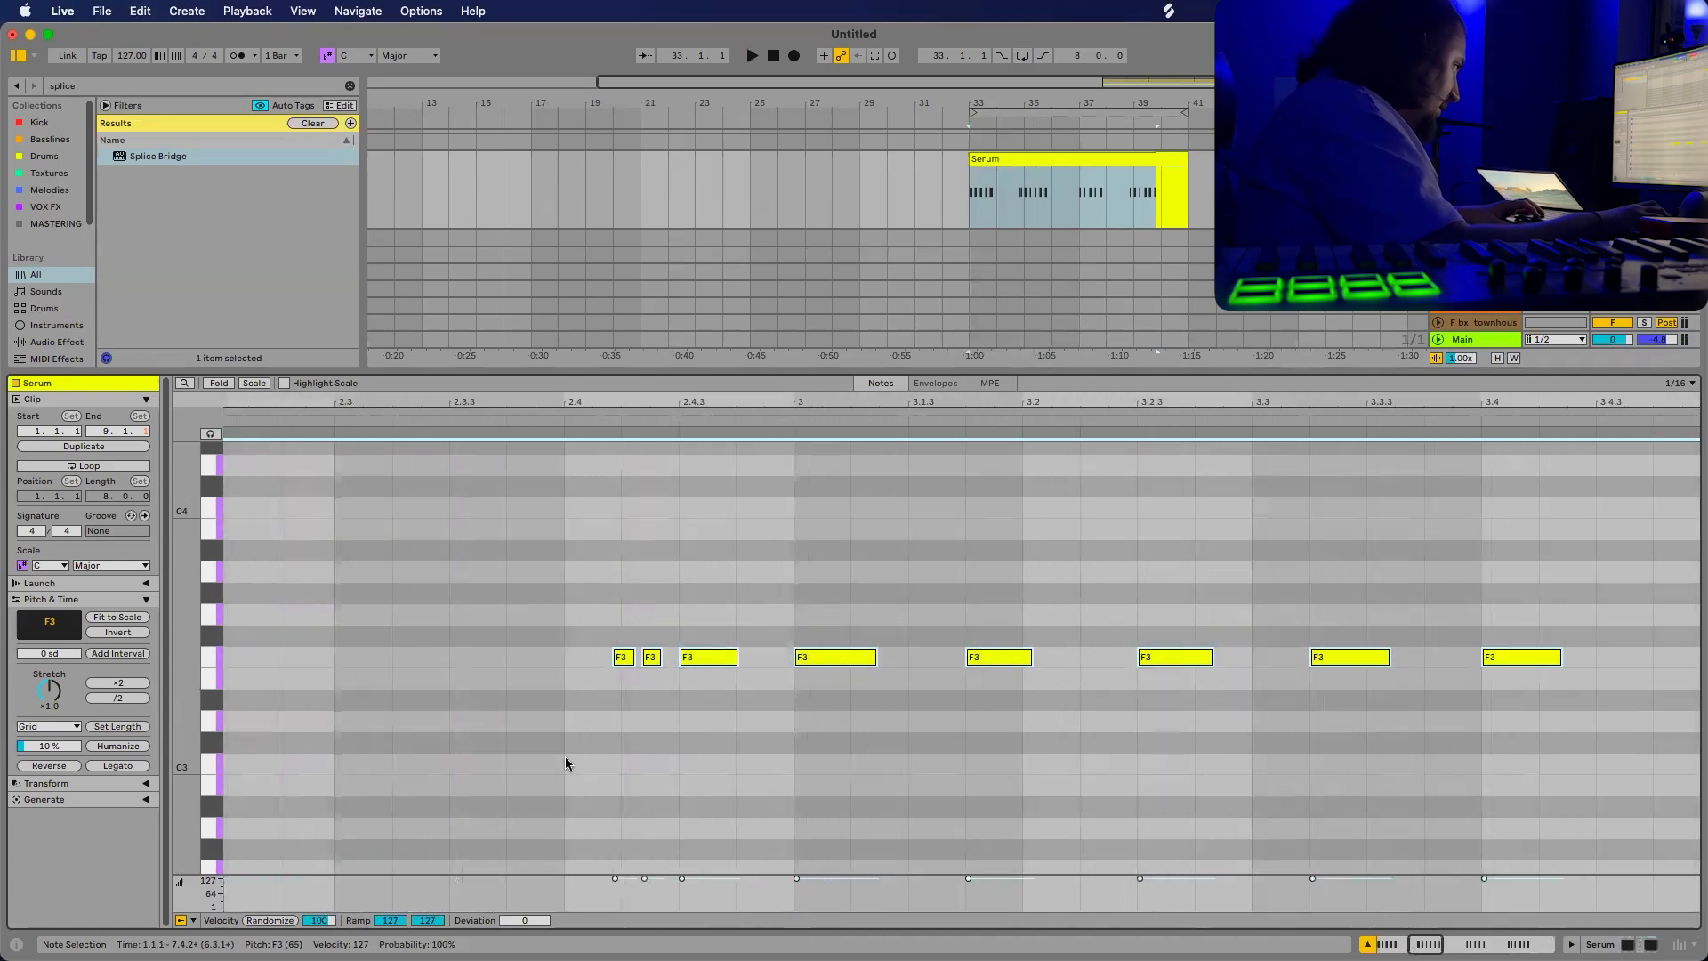
right_click(600, 694)
click(784, 591)
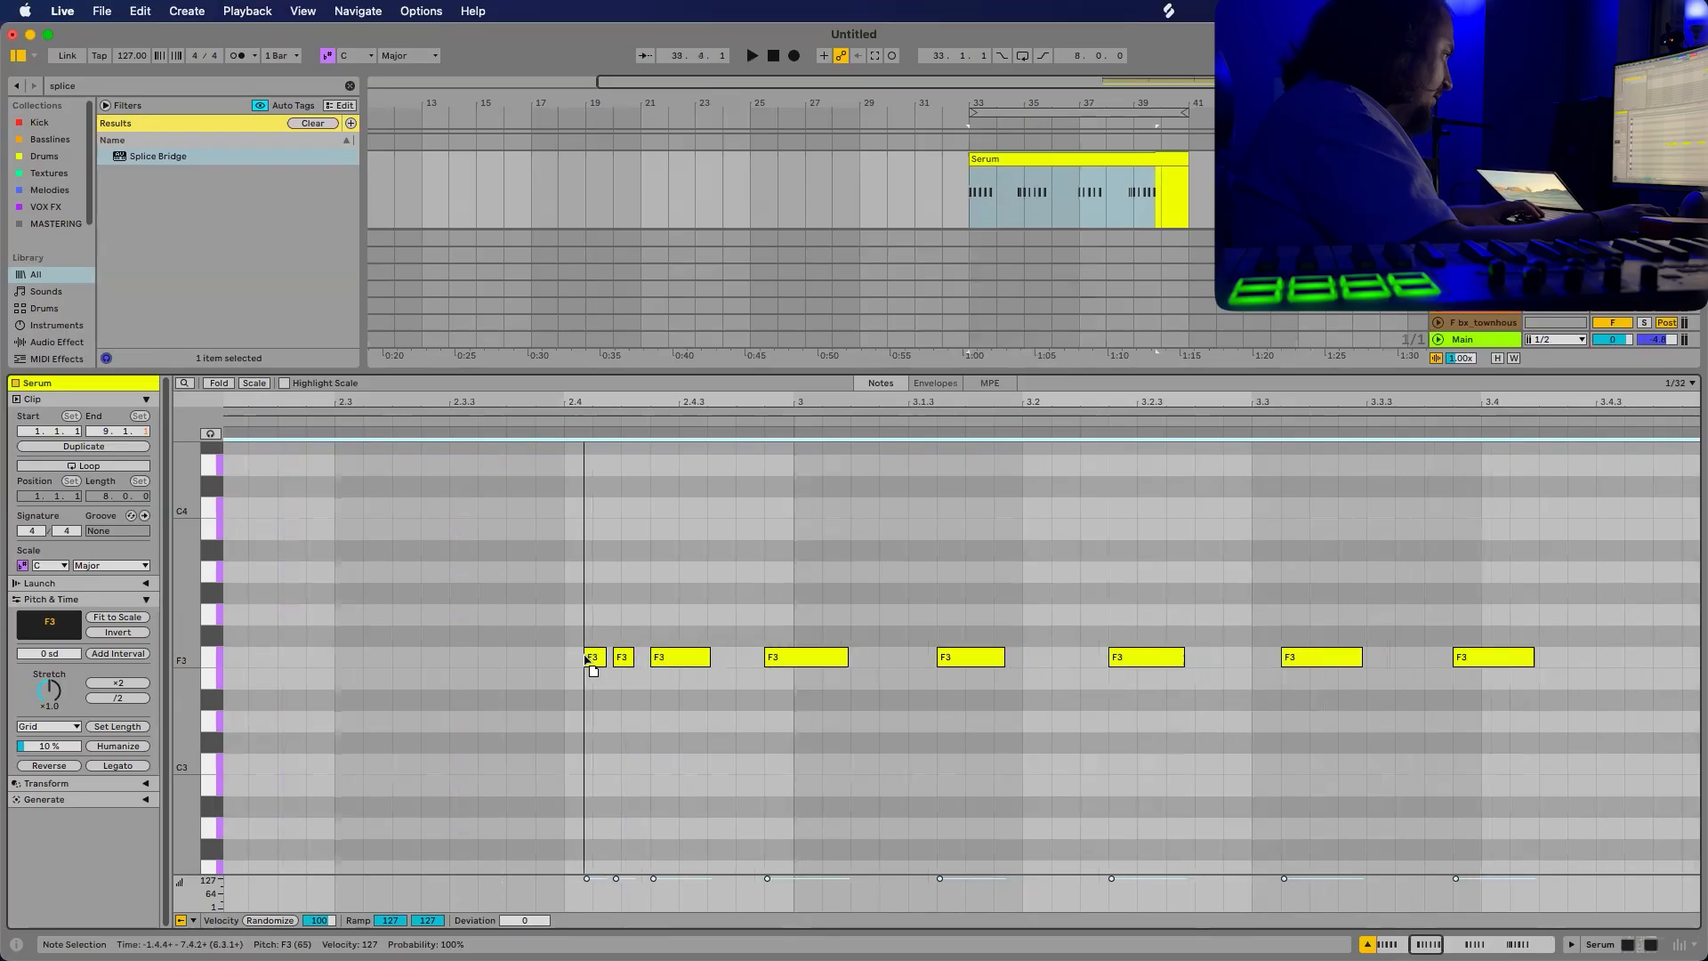
click(649, 708)
drag(622, 659, 574, 659)
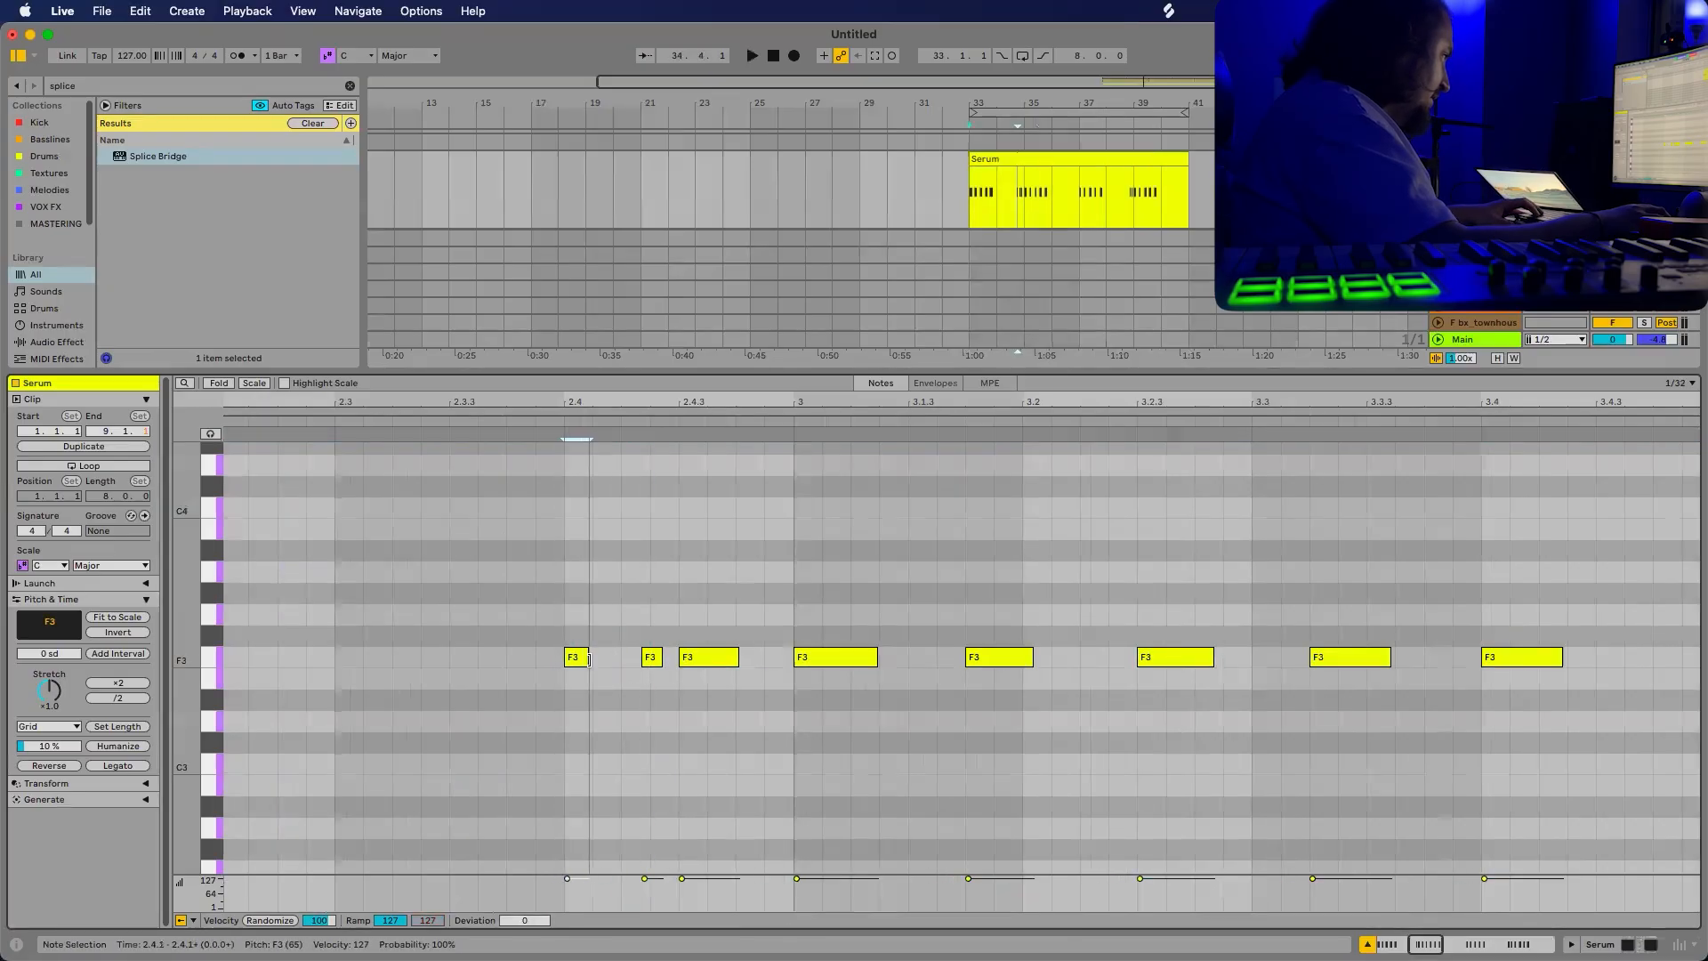
mouse_move(644, 660)
mouse_down()
mouse_move(598, 666)
mouse_move(679, 663)
mouse_move(650, 657)
mouse_up()
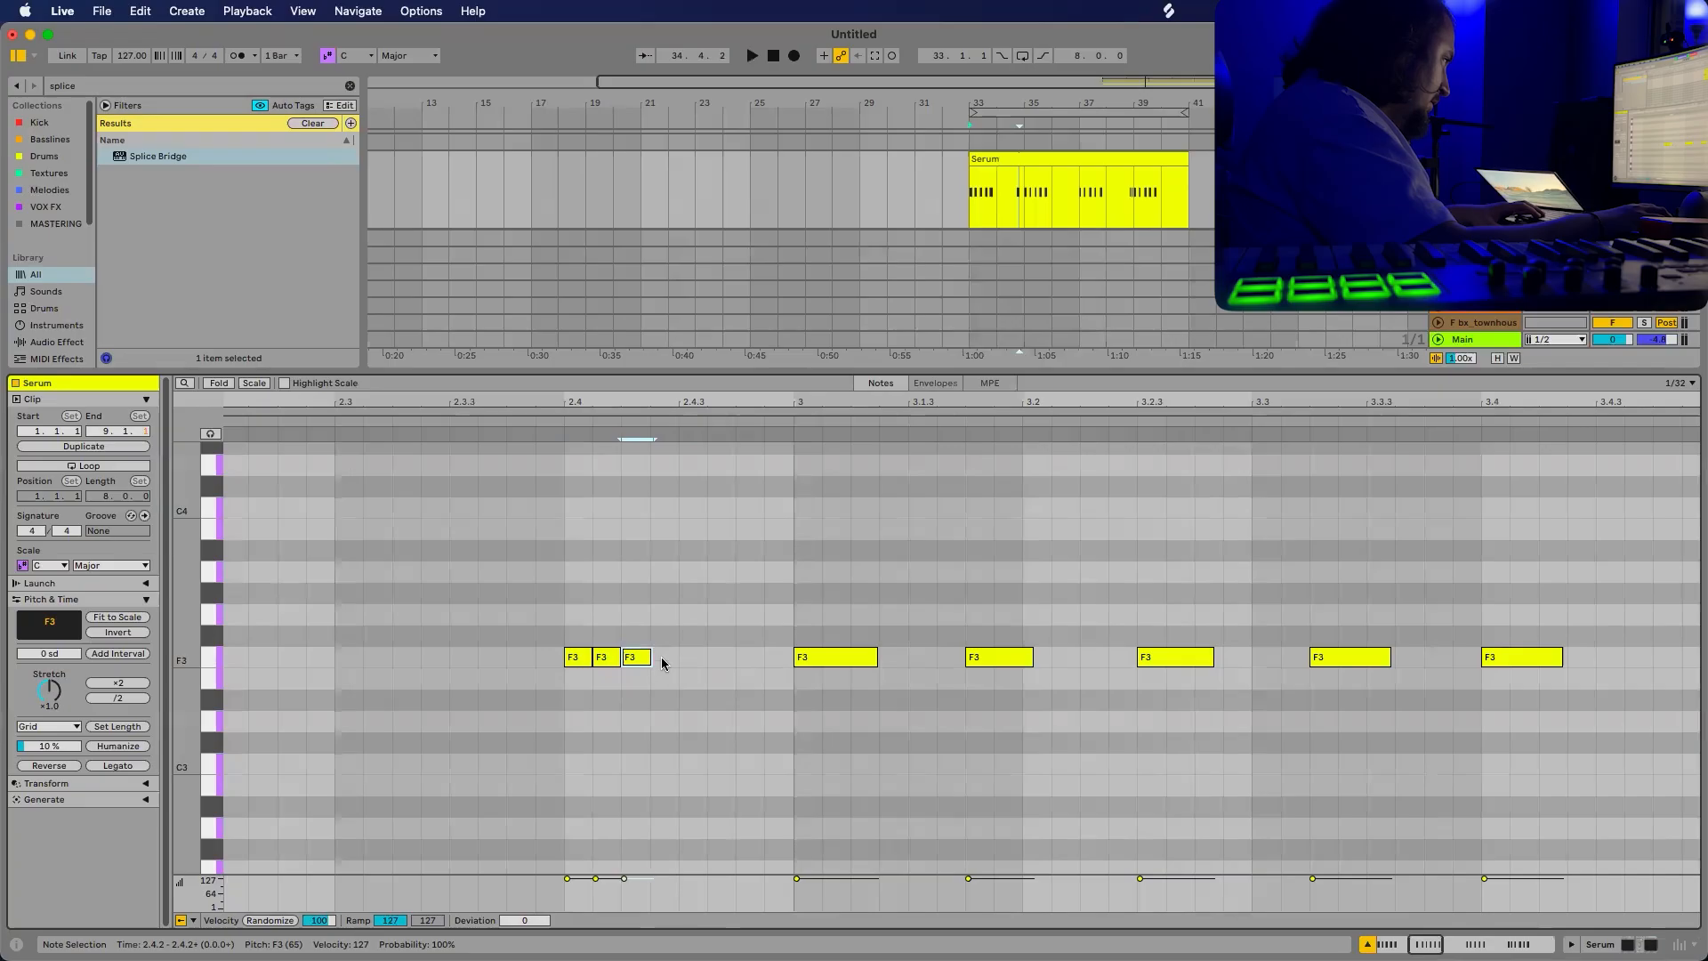
double_click(665, 660)
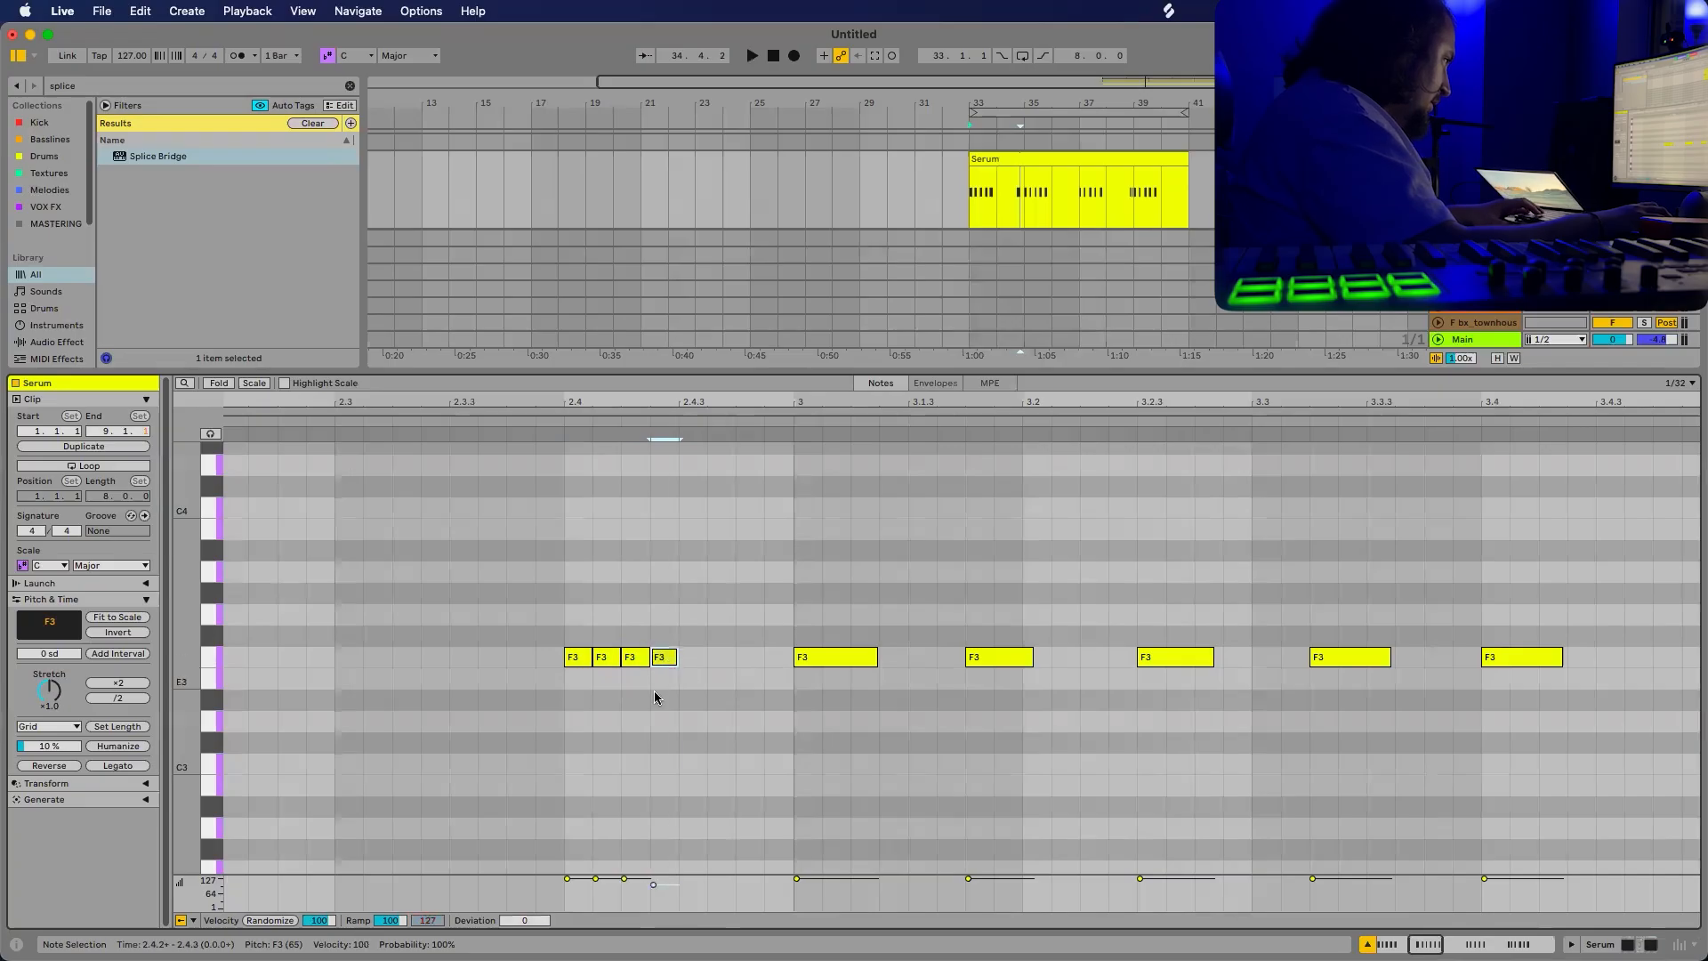
Move the four-note F3 roll to 2.4.3 so it leads into bar 3, and play the clip.
drag(566, 691, 657, 631)
drag(566, 659, 682, 662)
key(space)
scroll(766, 582, down, 5)
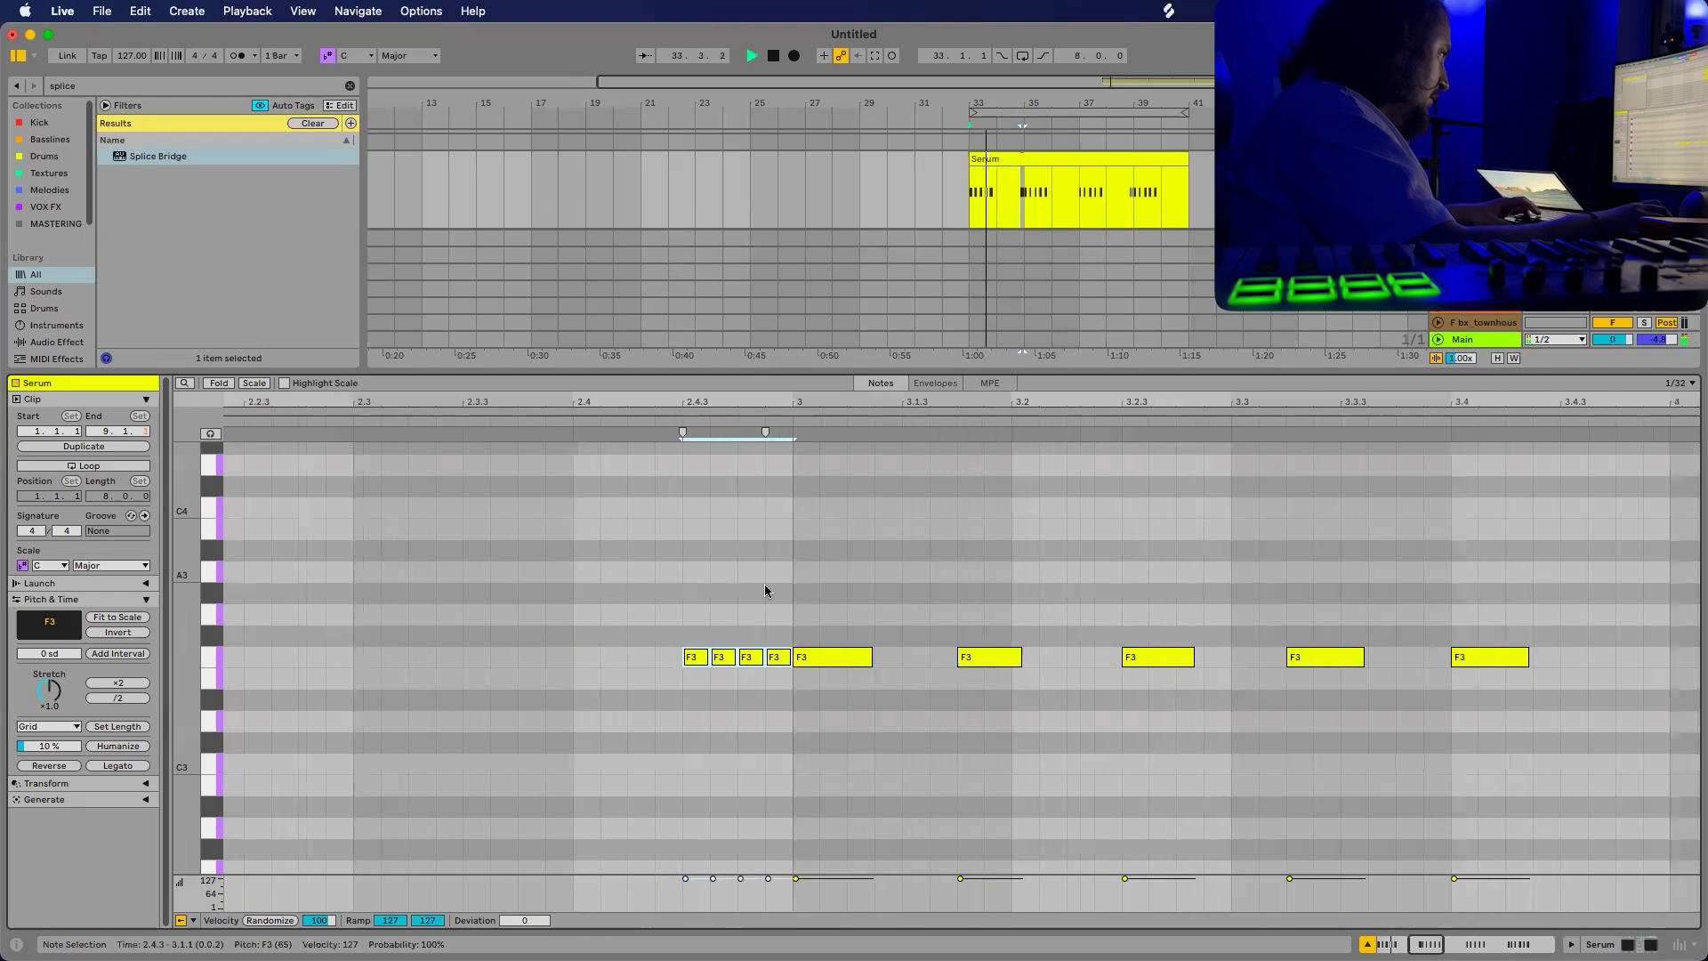
scroll(632, 607, up, 4)
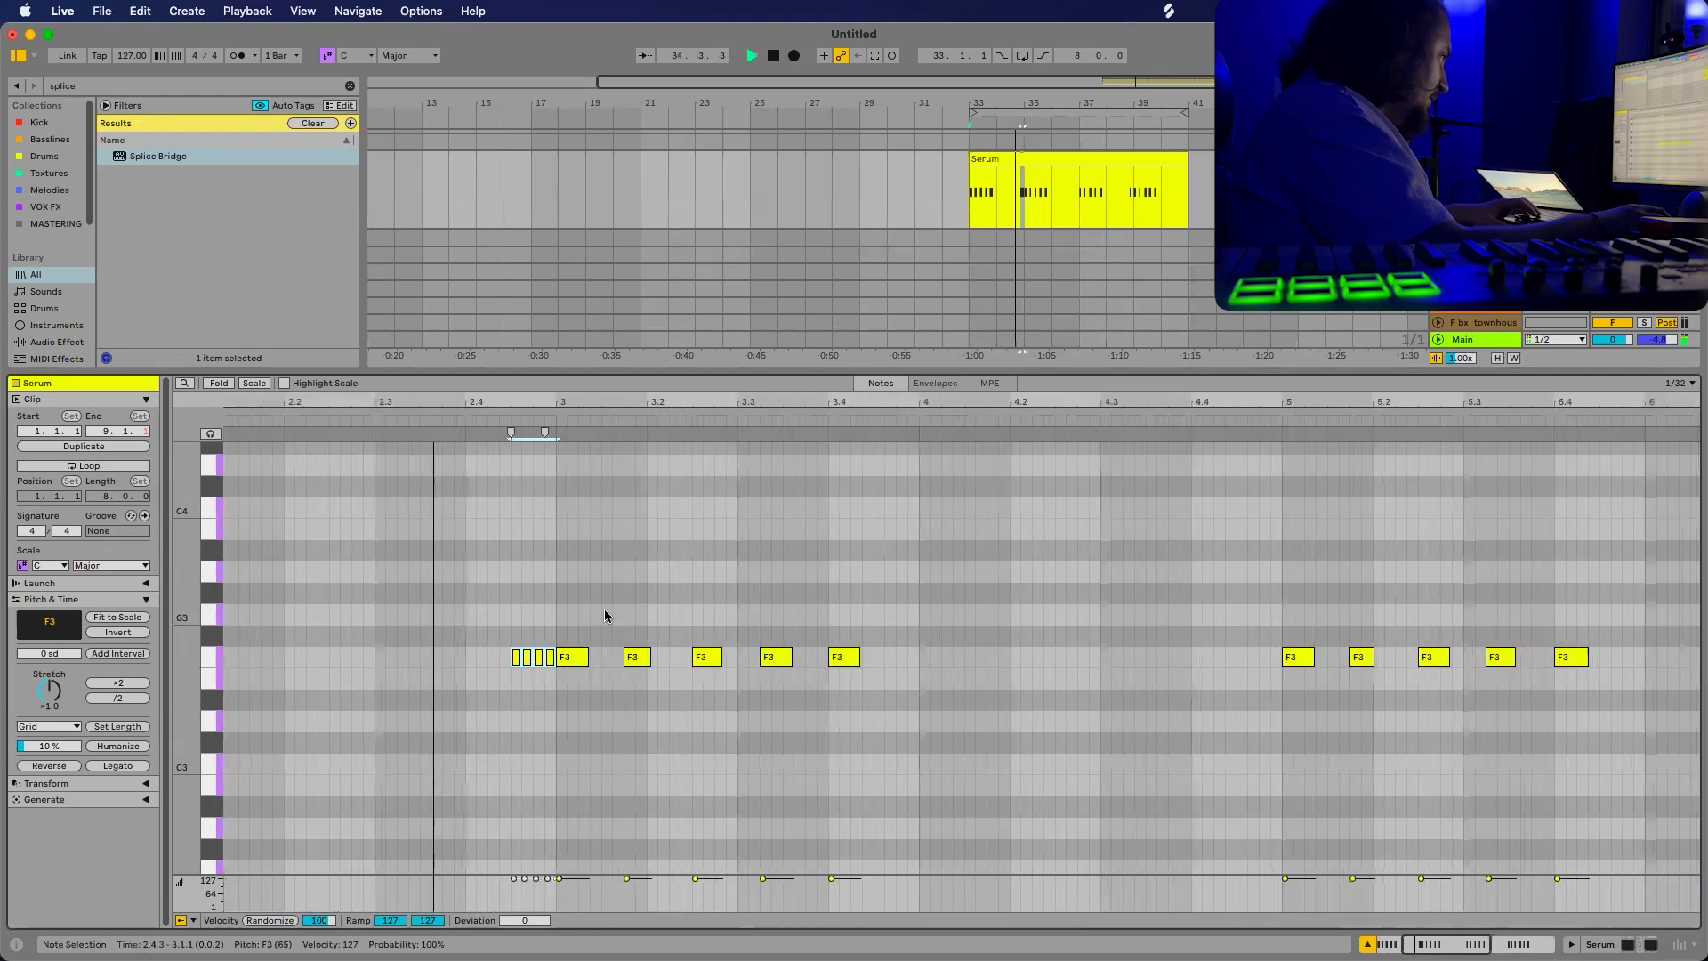
scroll(627, 628, right, 3)
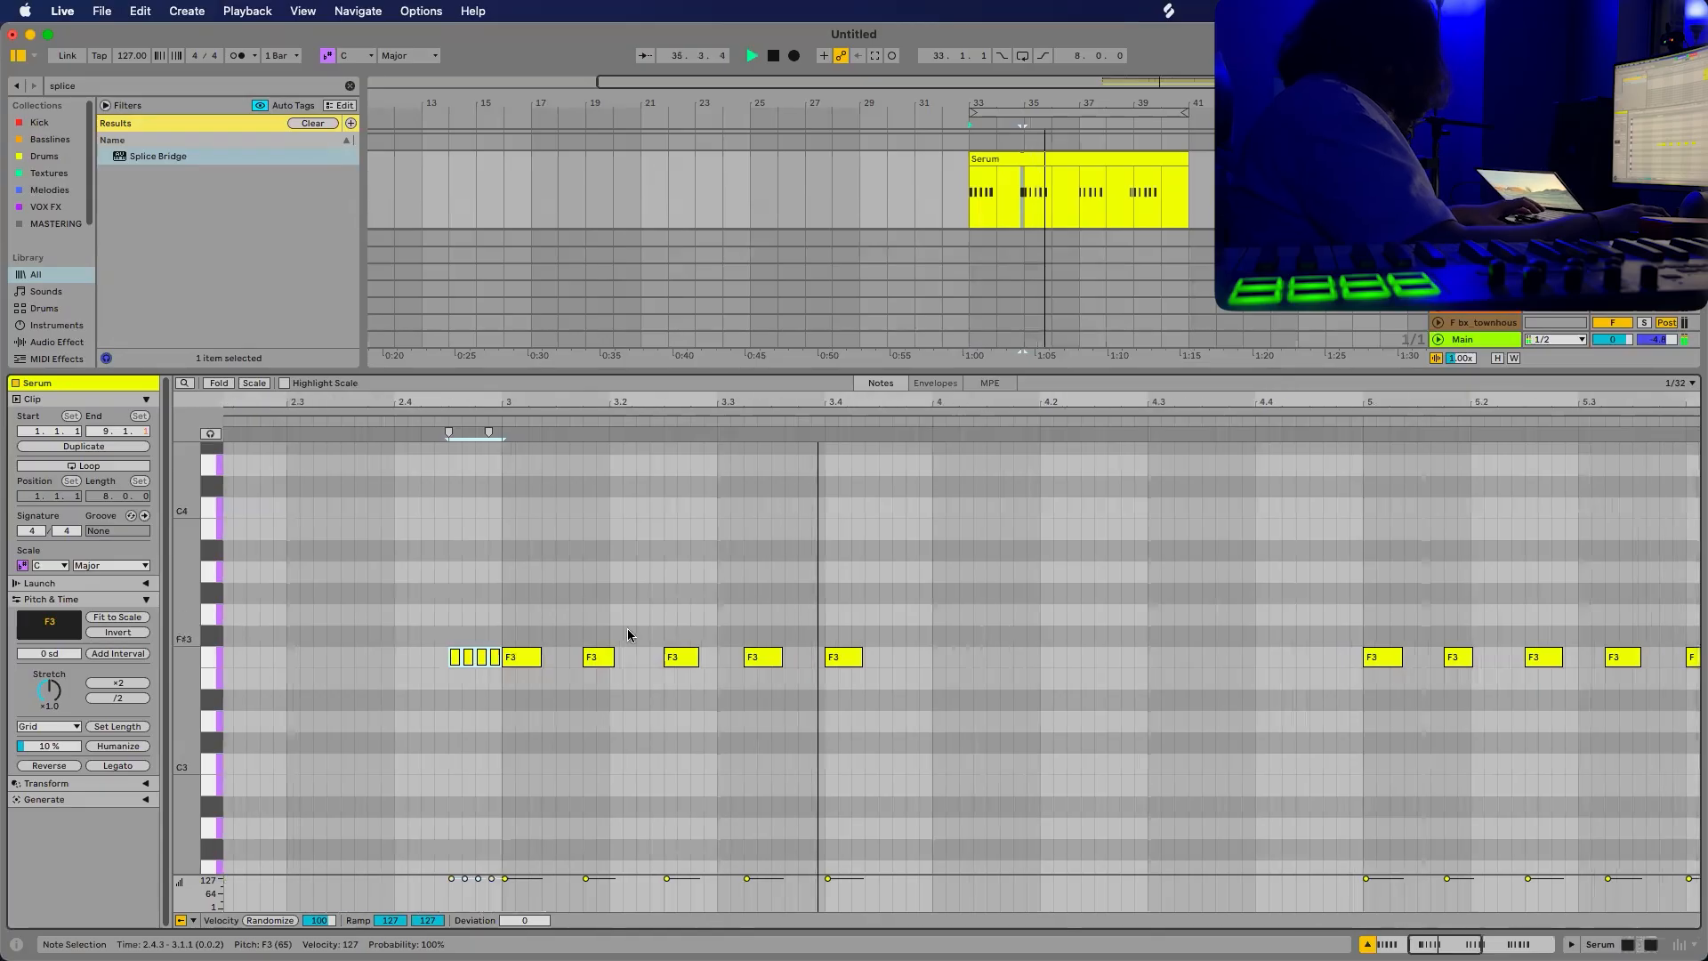
scroll(888, 656, down, 6)
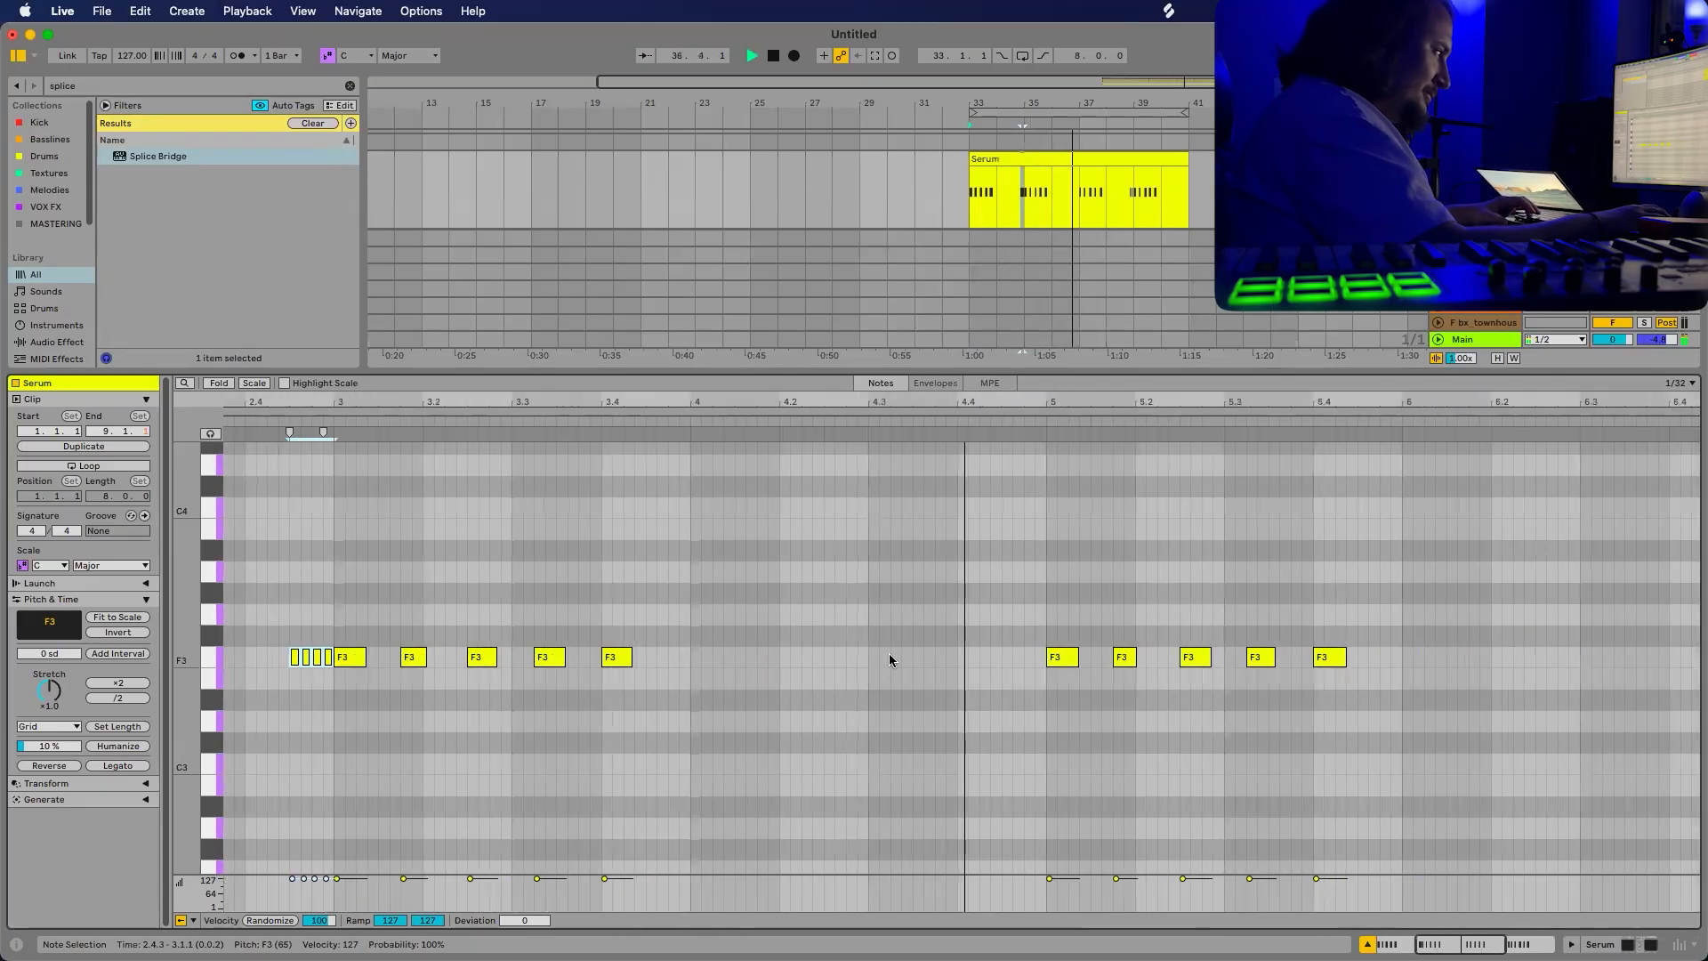
scroll(1138, 692, up, 8)
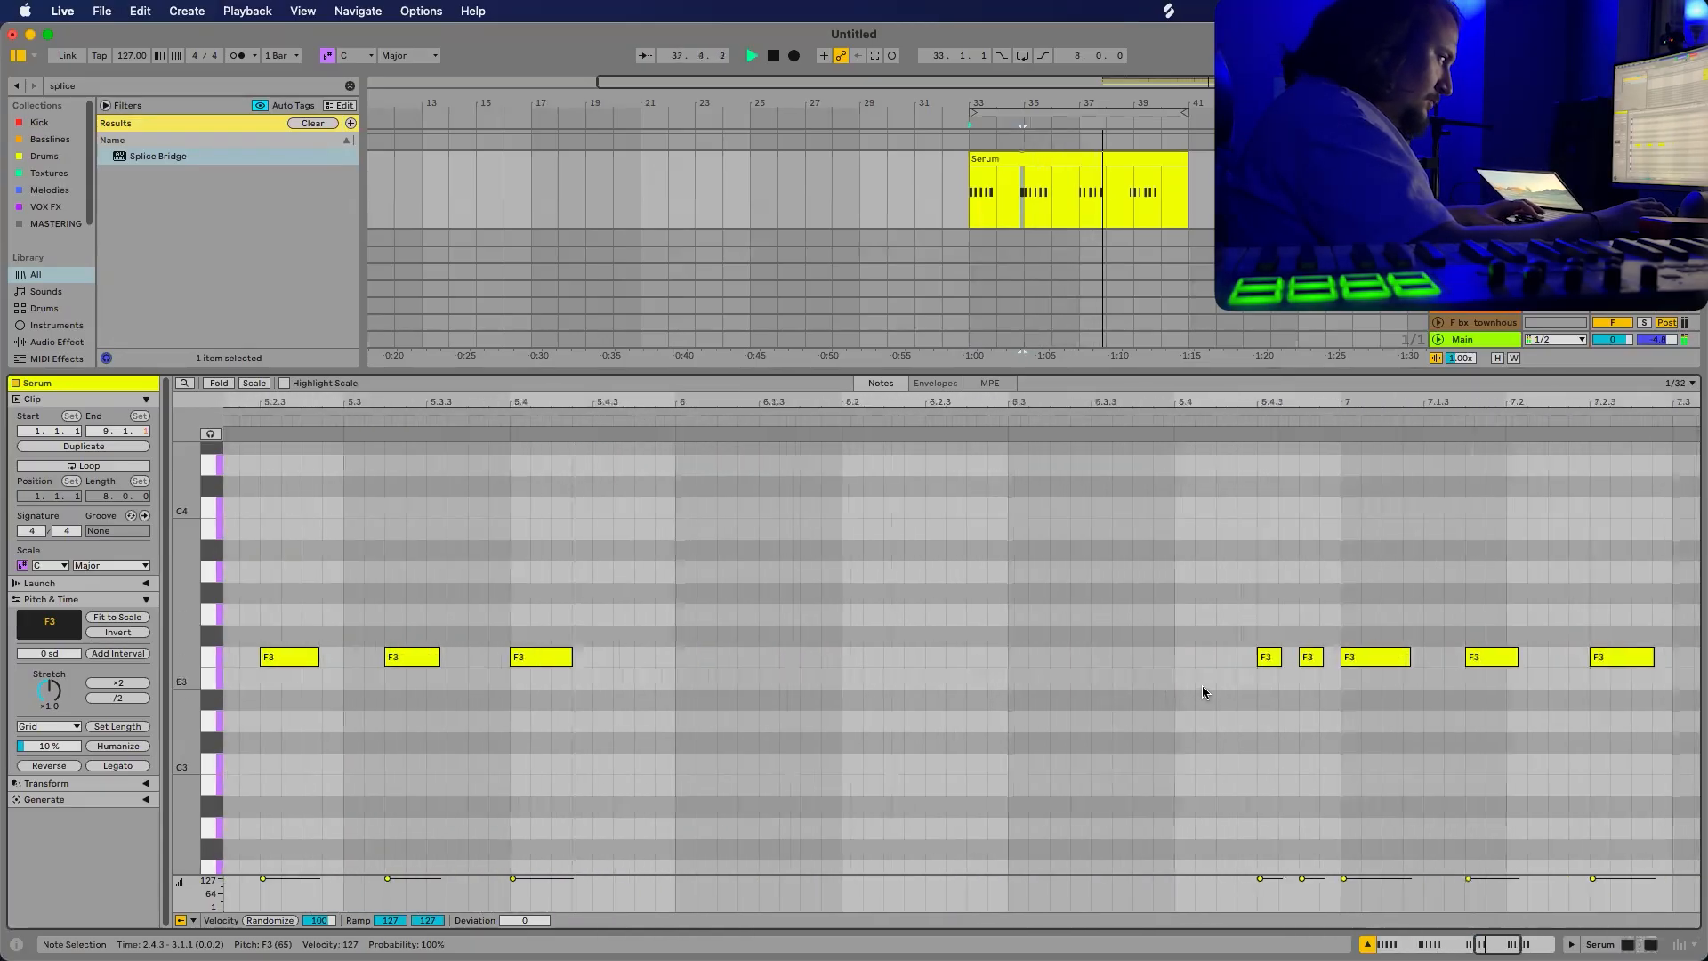
Turn on the triplet grid and build a run of short 1/32 triplet F3 notes right before bar 7.
right_click(1210, 682)
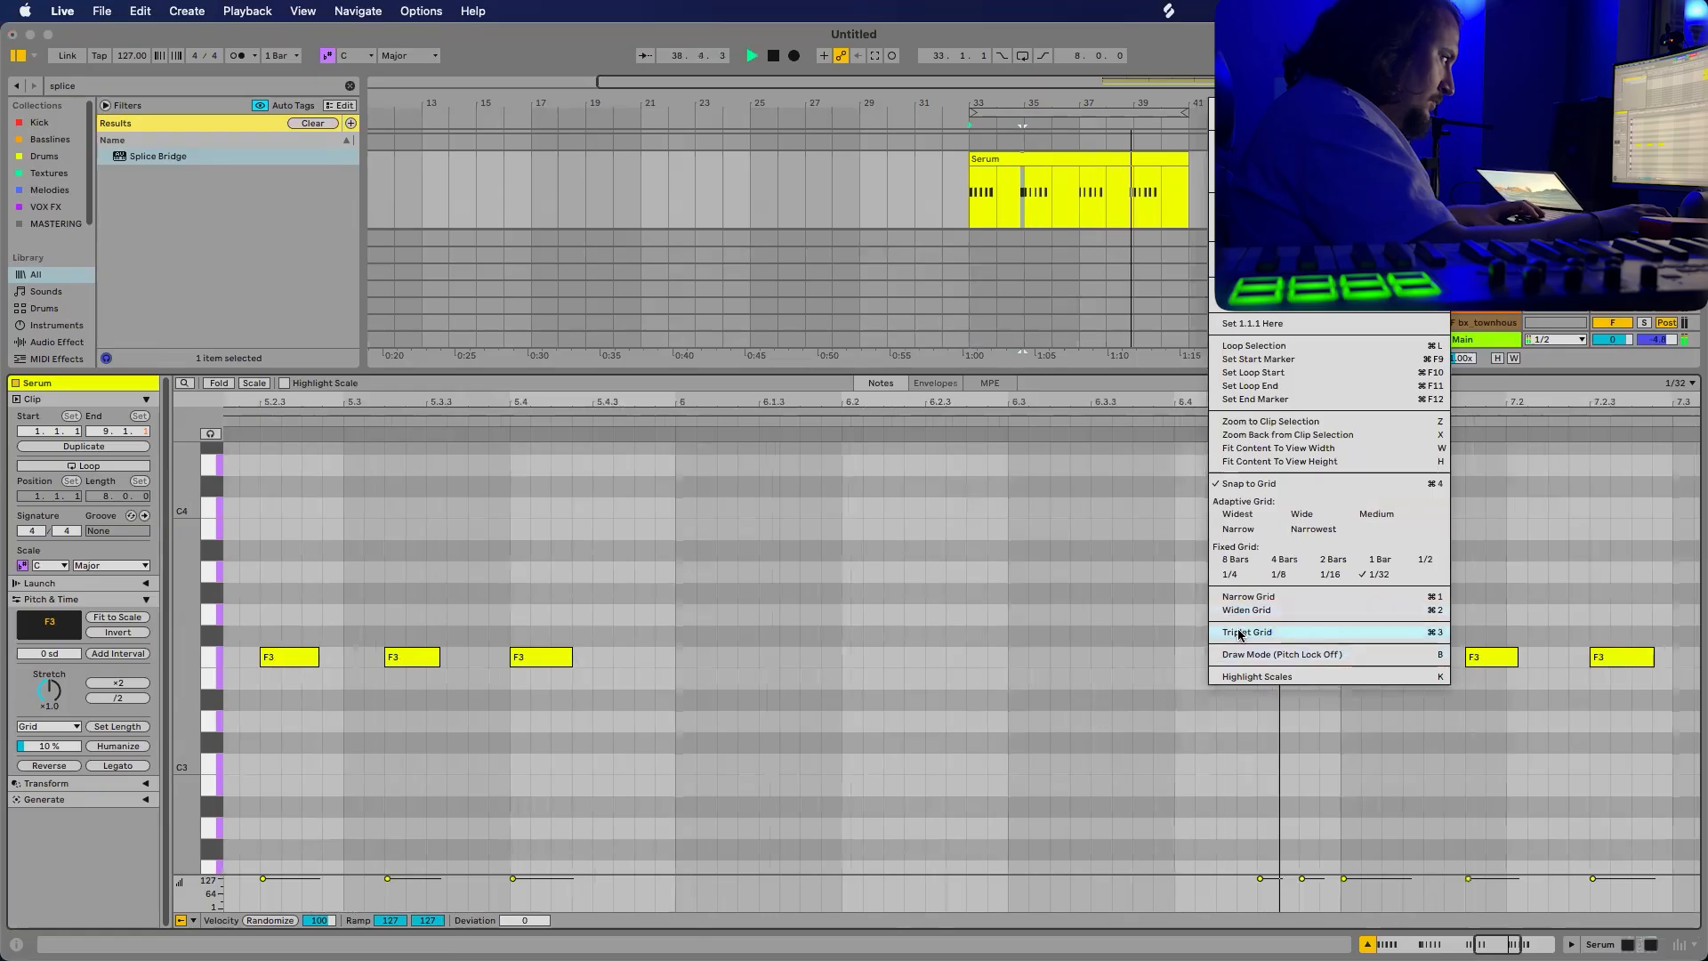
click(1281, 632)
scroll(1277, 675, up, 3)
drag(1348, 663, 1357, 668)
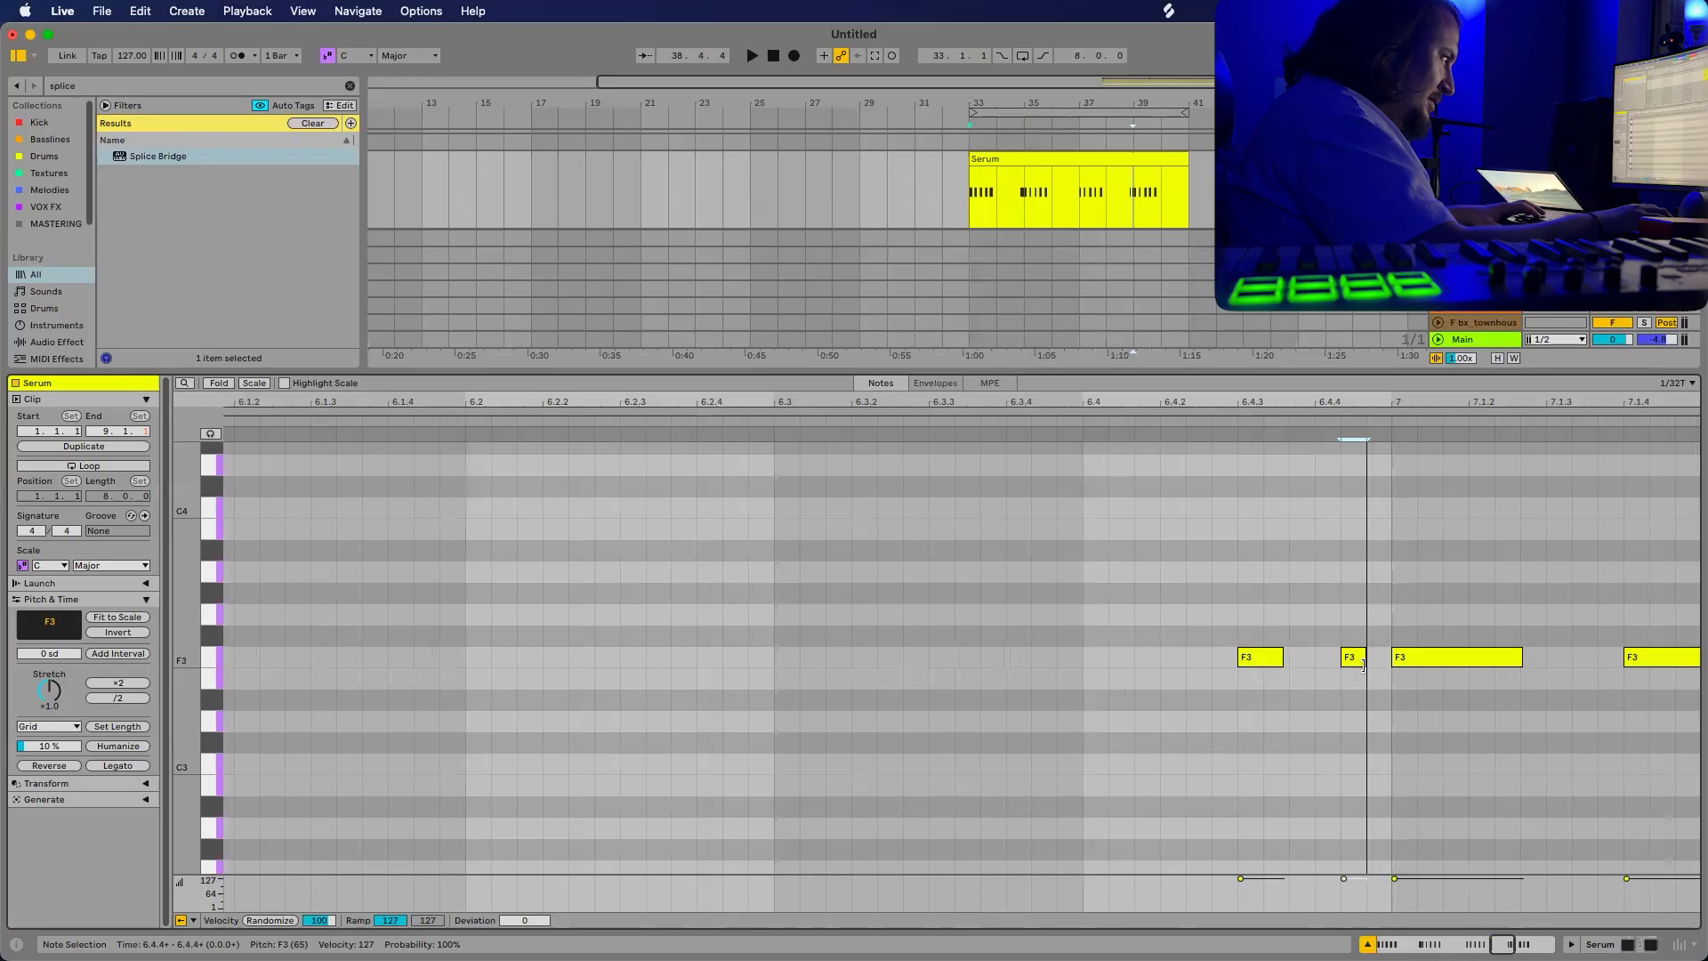
key(super+d)
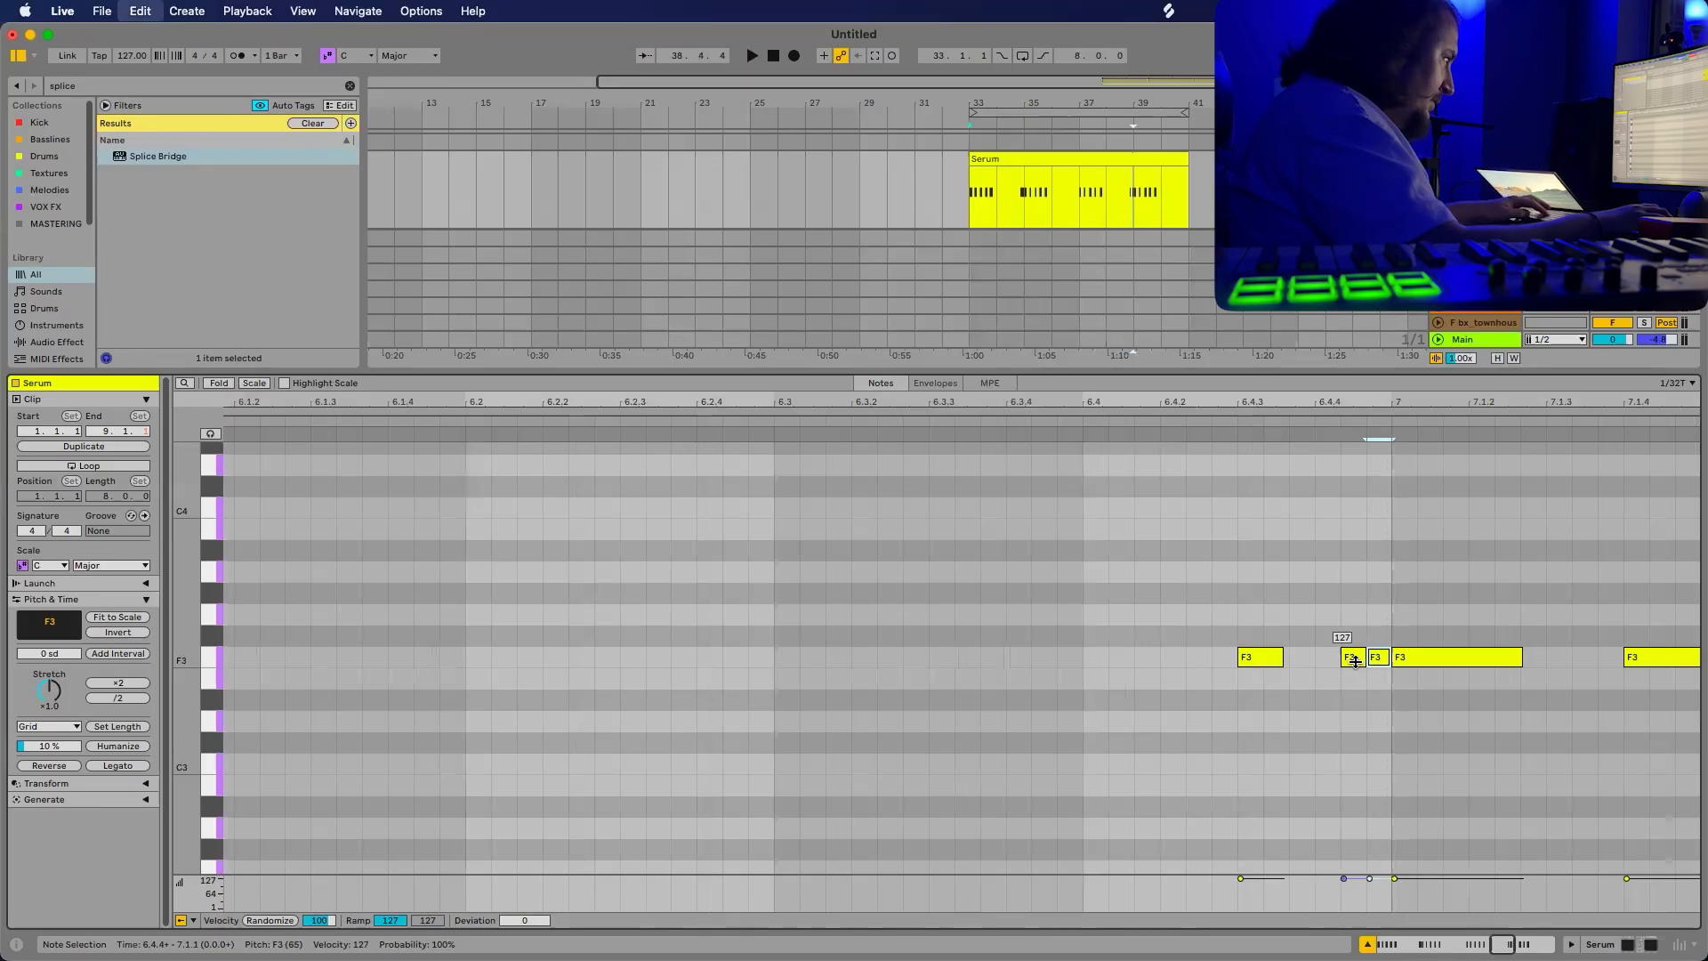
double_click(1319, 659)
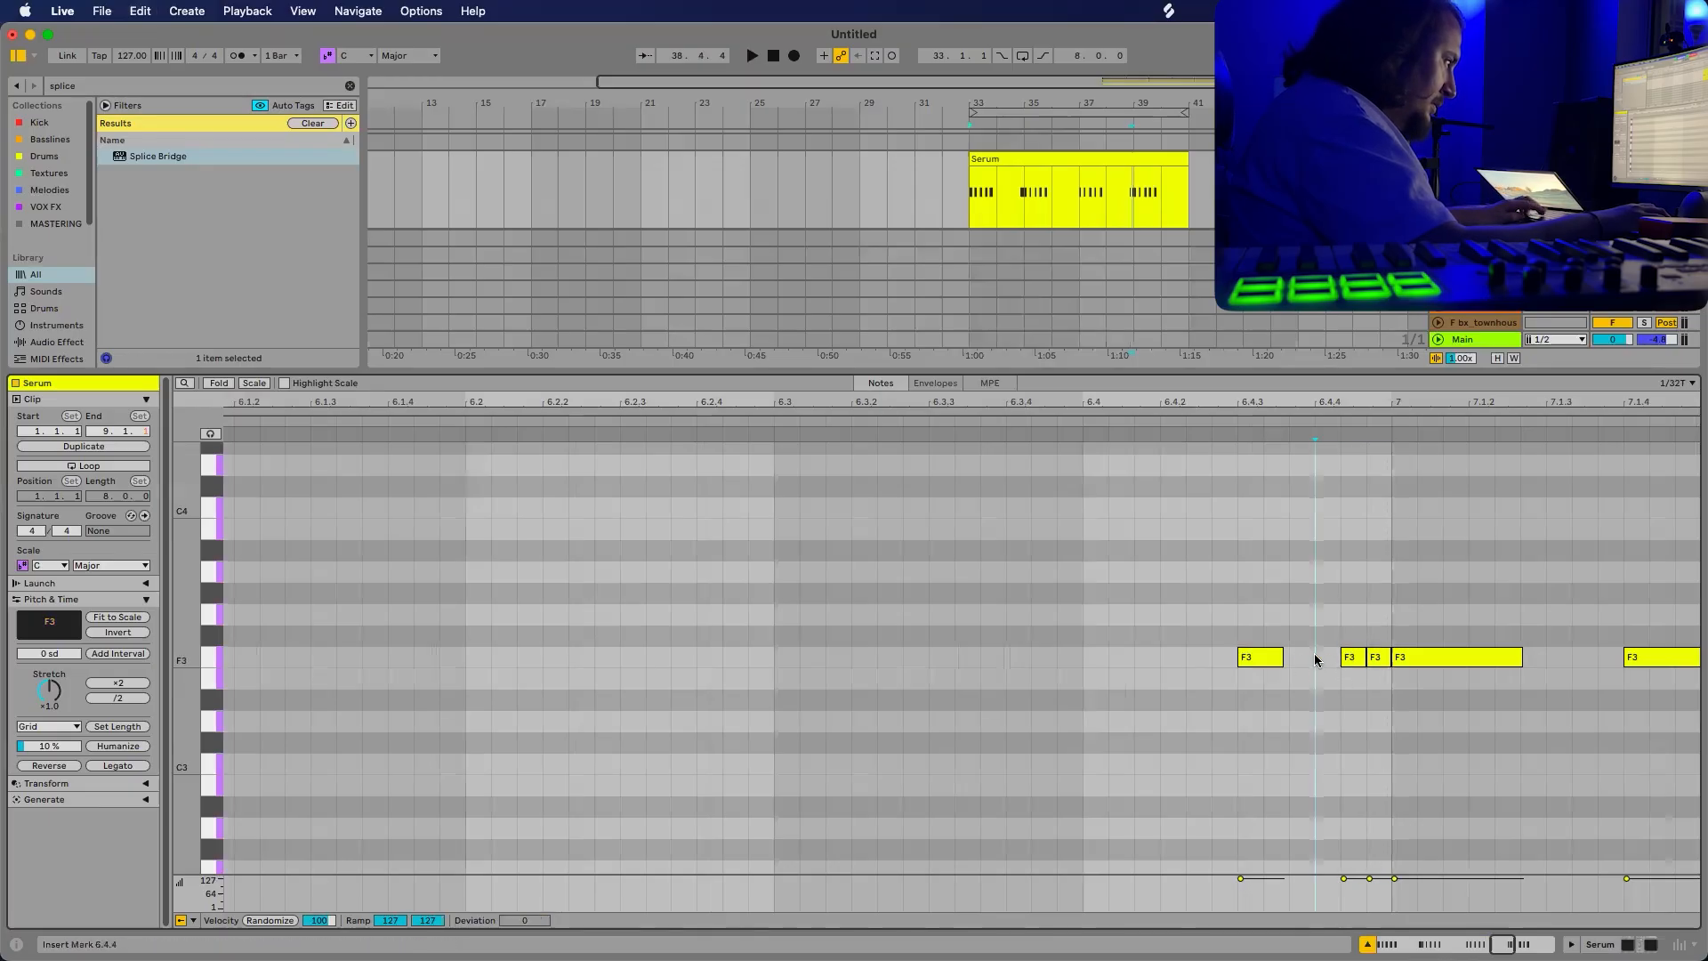
double_click(1296, 659)
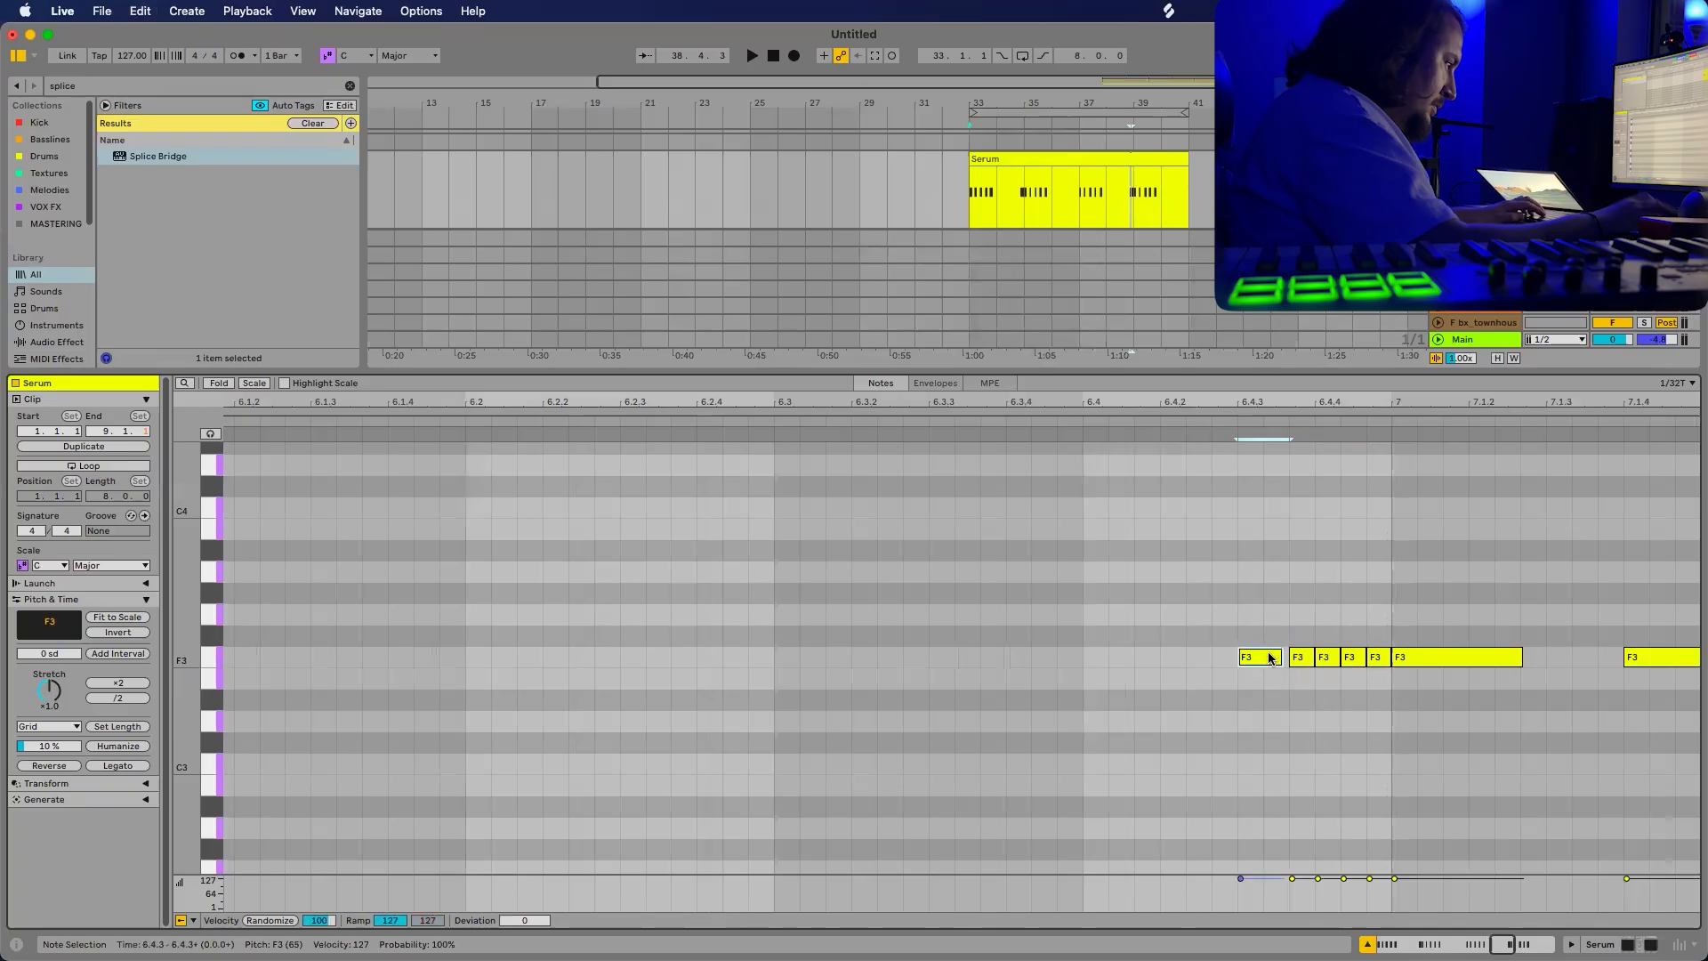
Undo the misplaced note move and complete the triplet roll with 1/32 triplet F3 notes from 6.4.3.
double_click(1269, 658)
drag(1292, 658, 1258, 656)
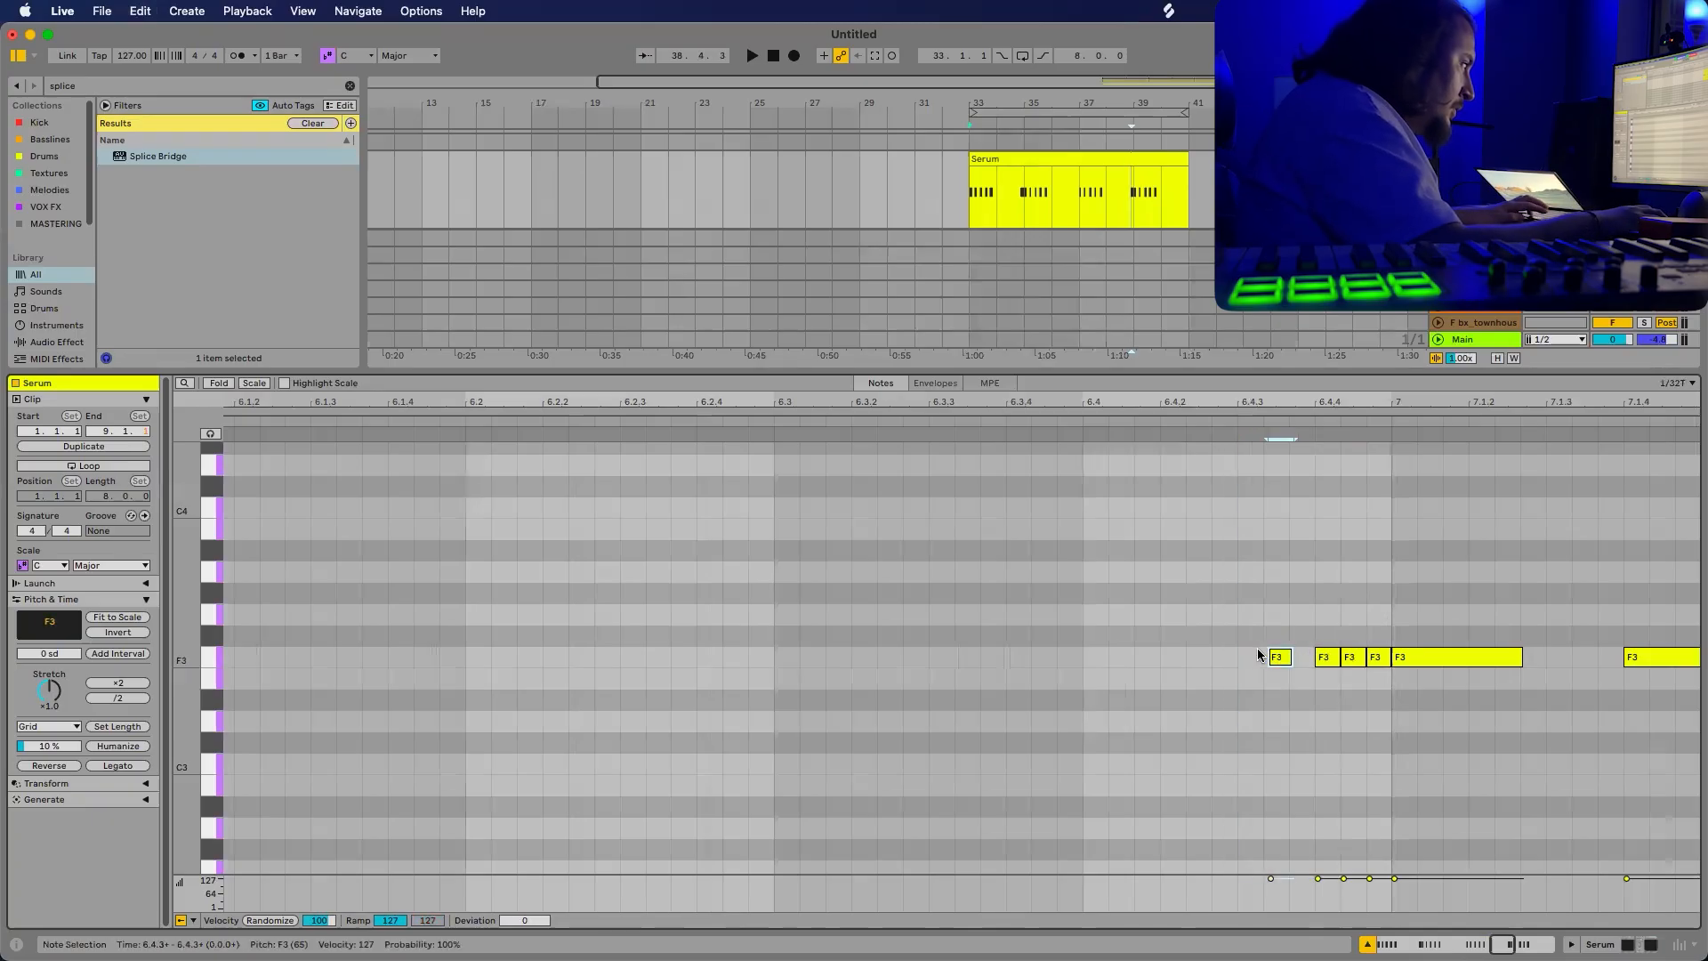
key(super+z)
double_click(1246, 658)
key(super+d)
key(minus)
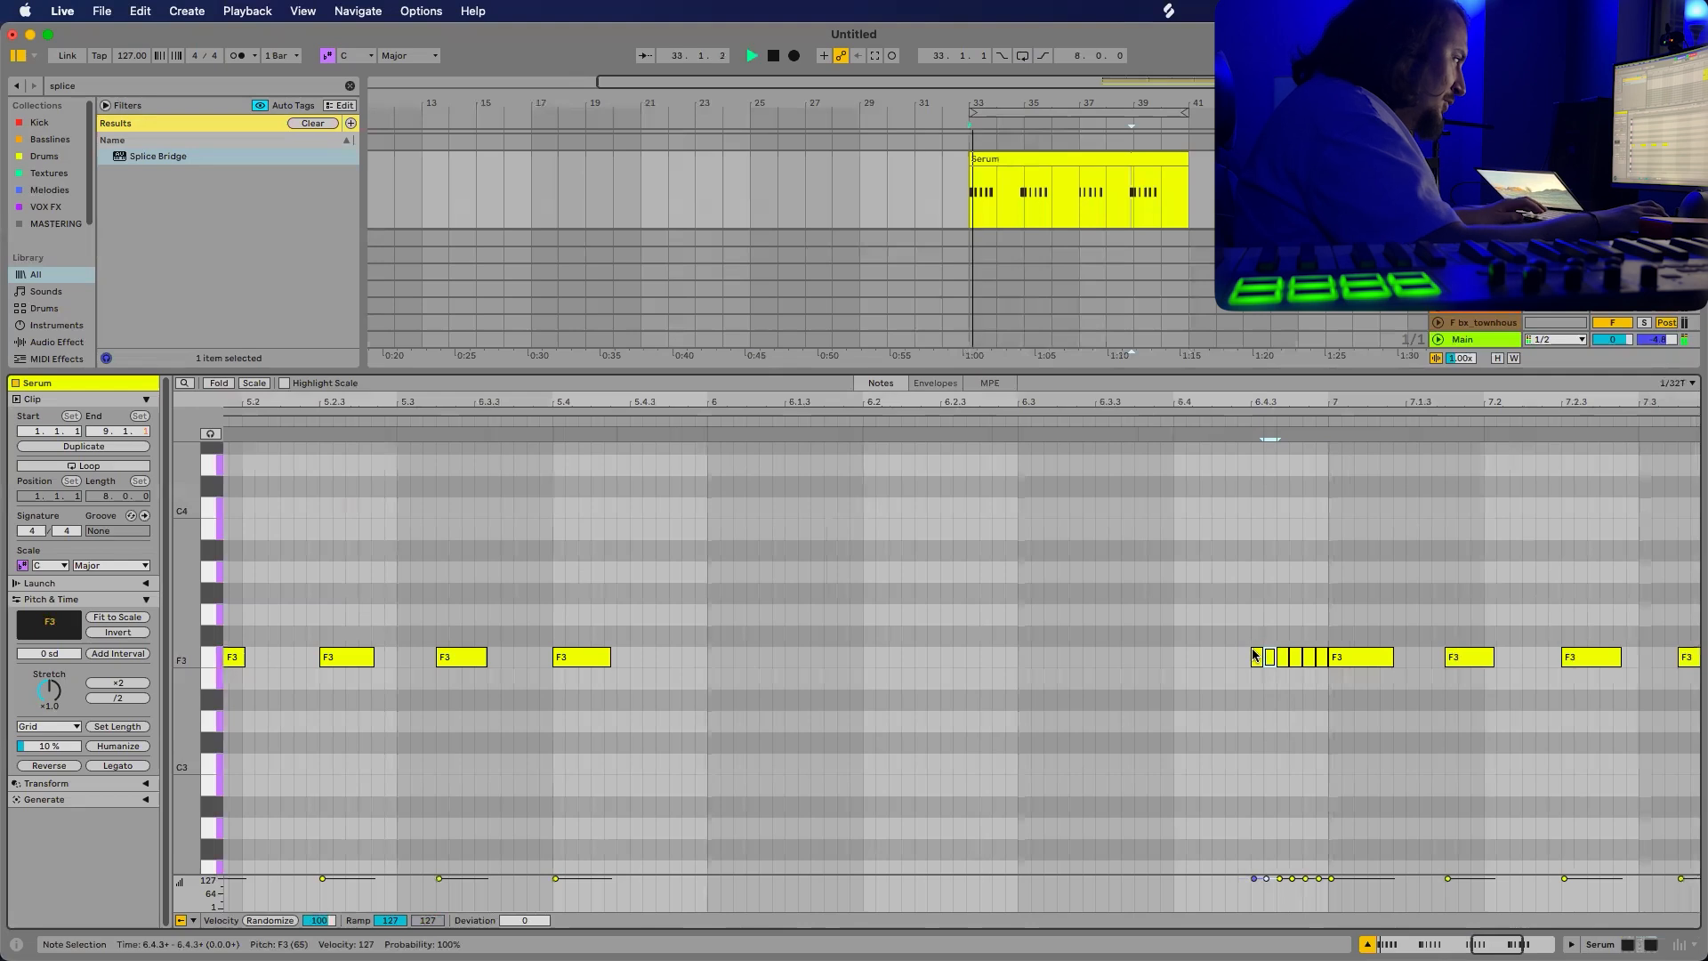
Play the arrangement from bar 37 to hear the triplet roll leading into the clip's bar 7.
key(space)
click(1080, 195)
key(space)
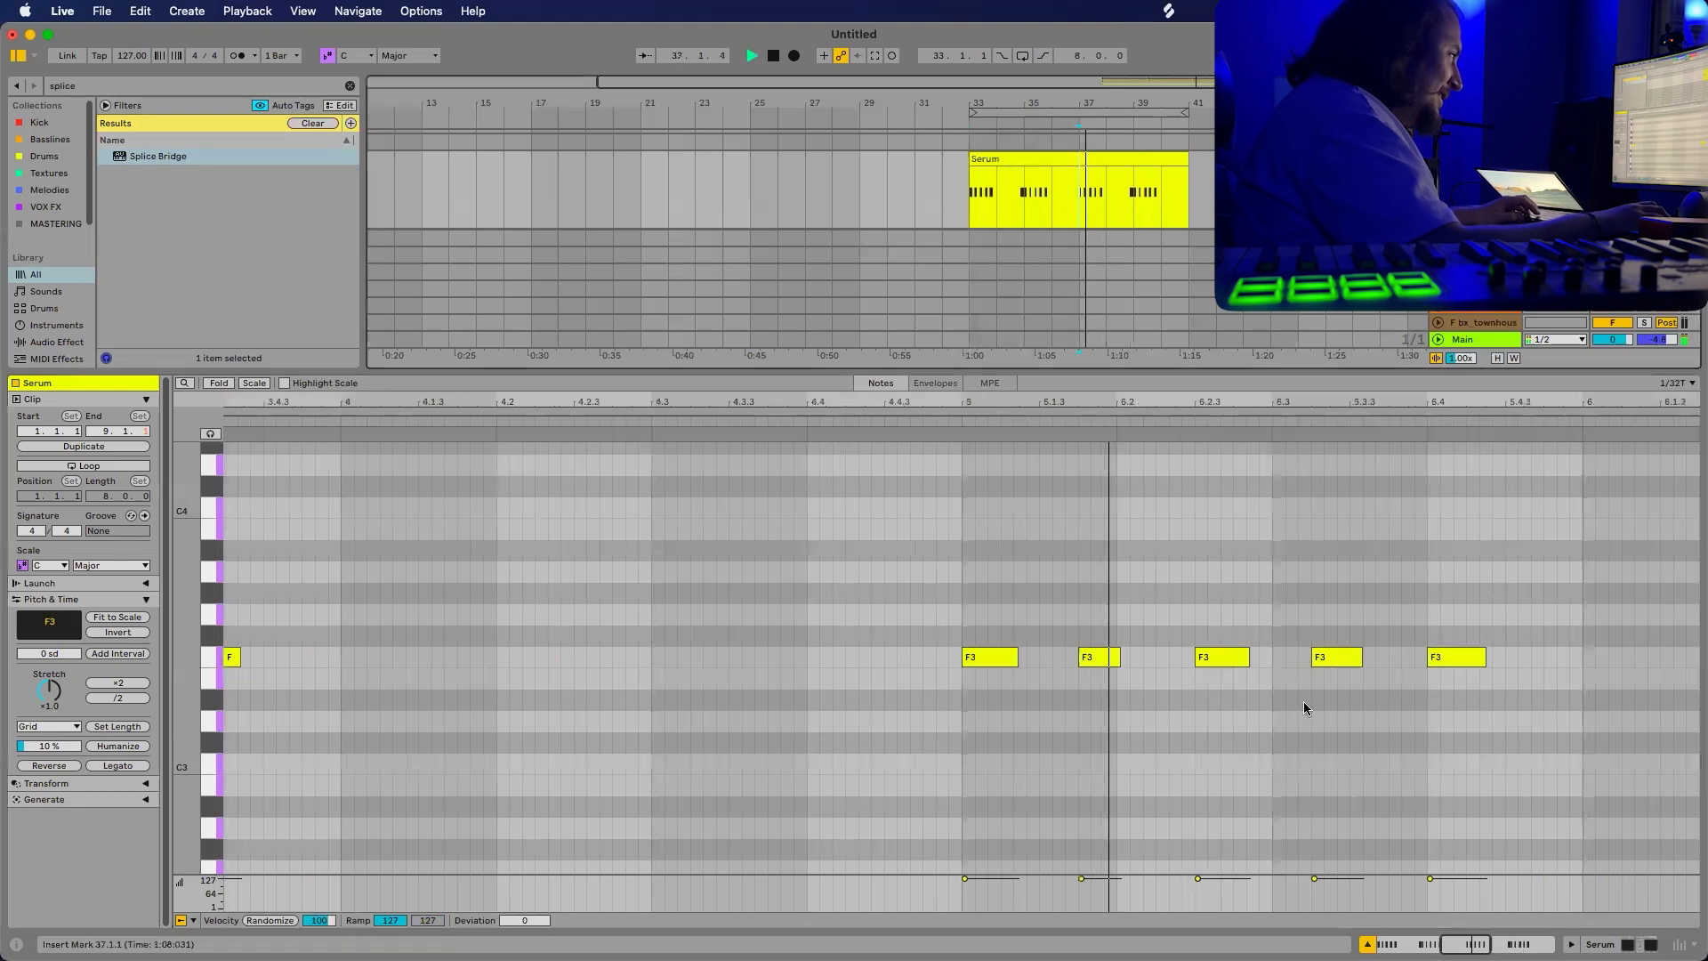
scroll(1123, 642, down, 3)
scroll(1124, 638, down, 2)
Turn off the triplet grid, stop playback and hide the clip editor to return to the full arrangement.
right_click(1176, 599)
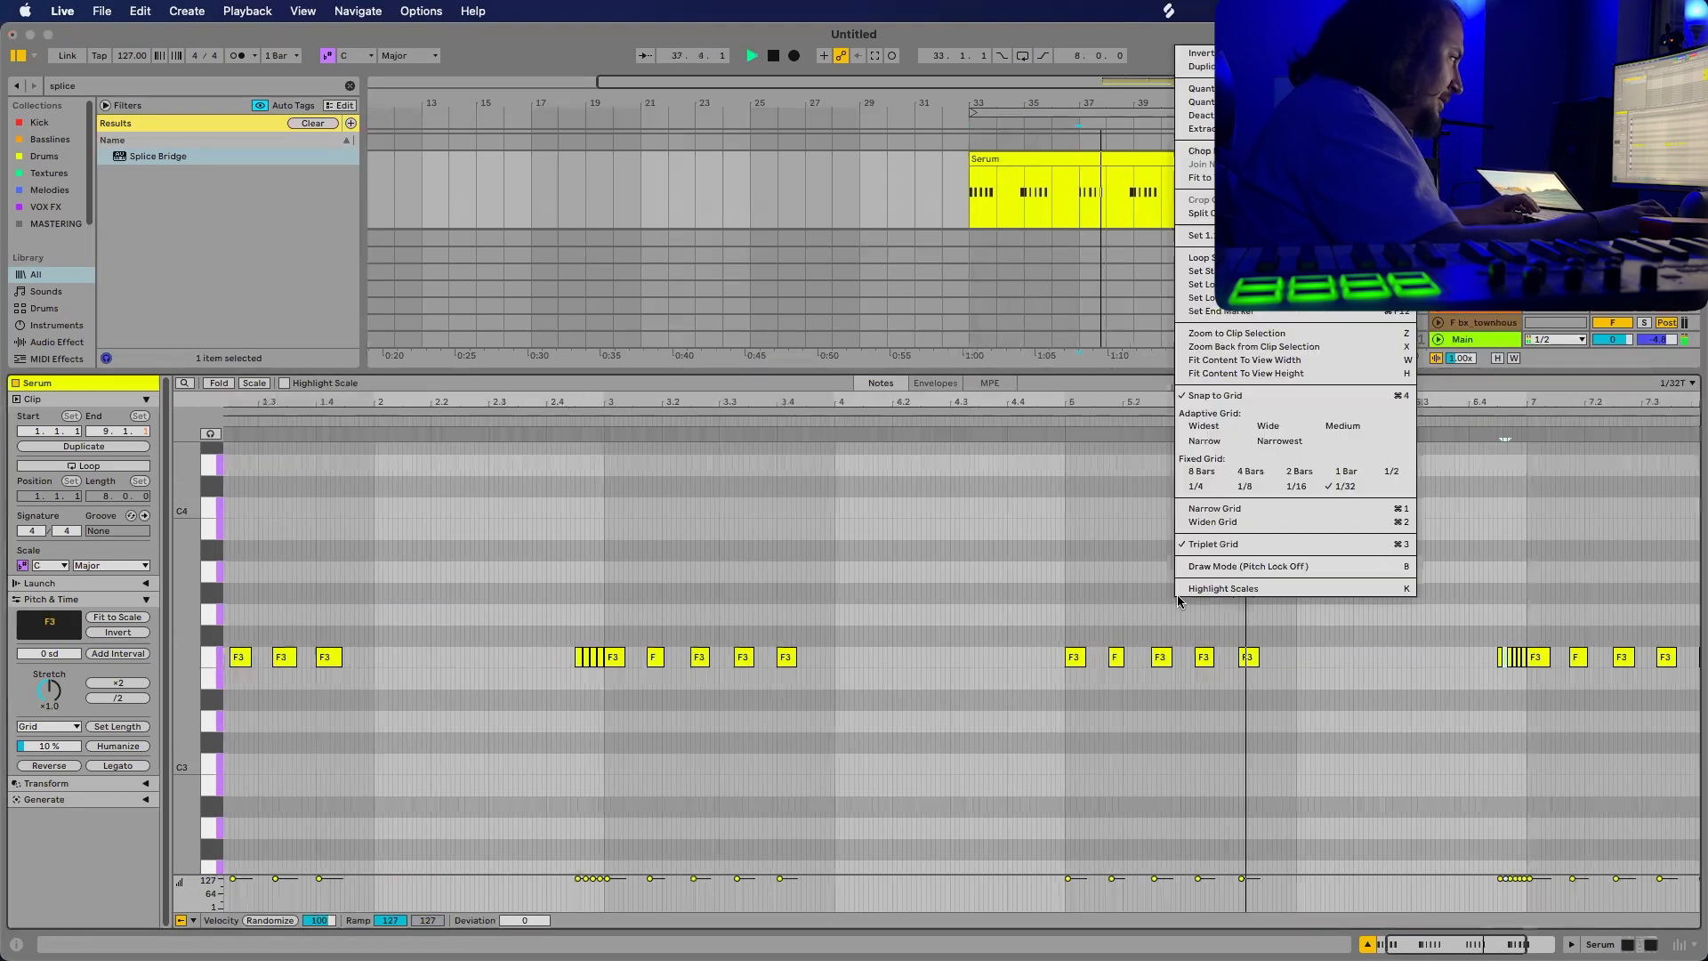
click(1306, 545)
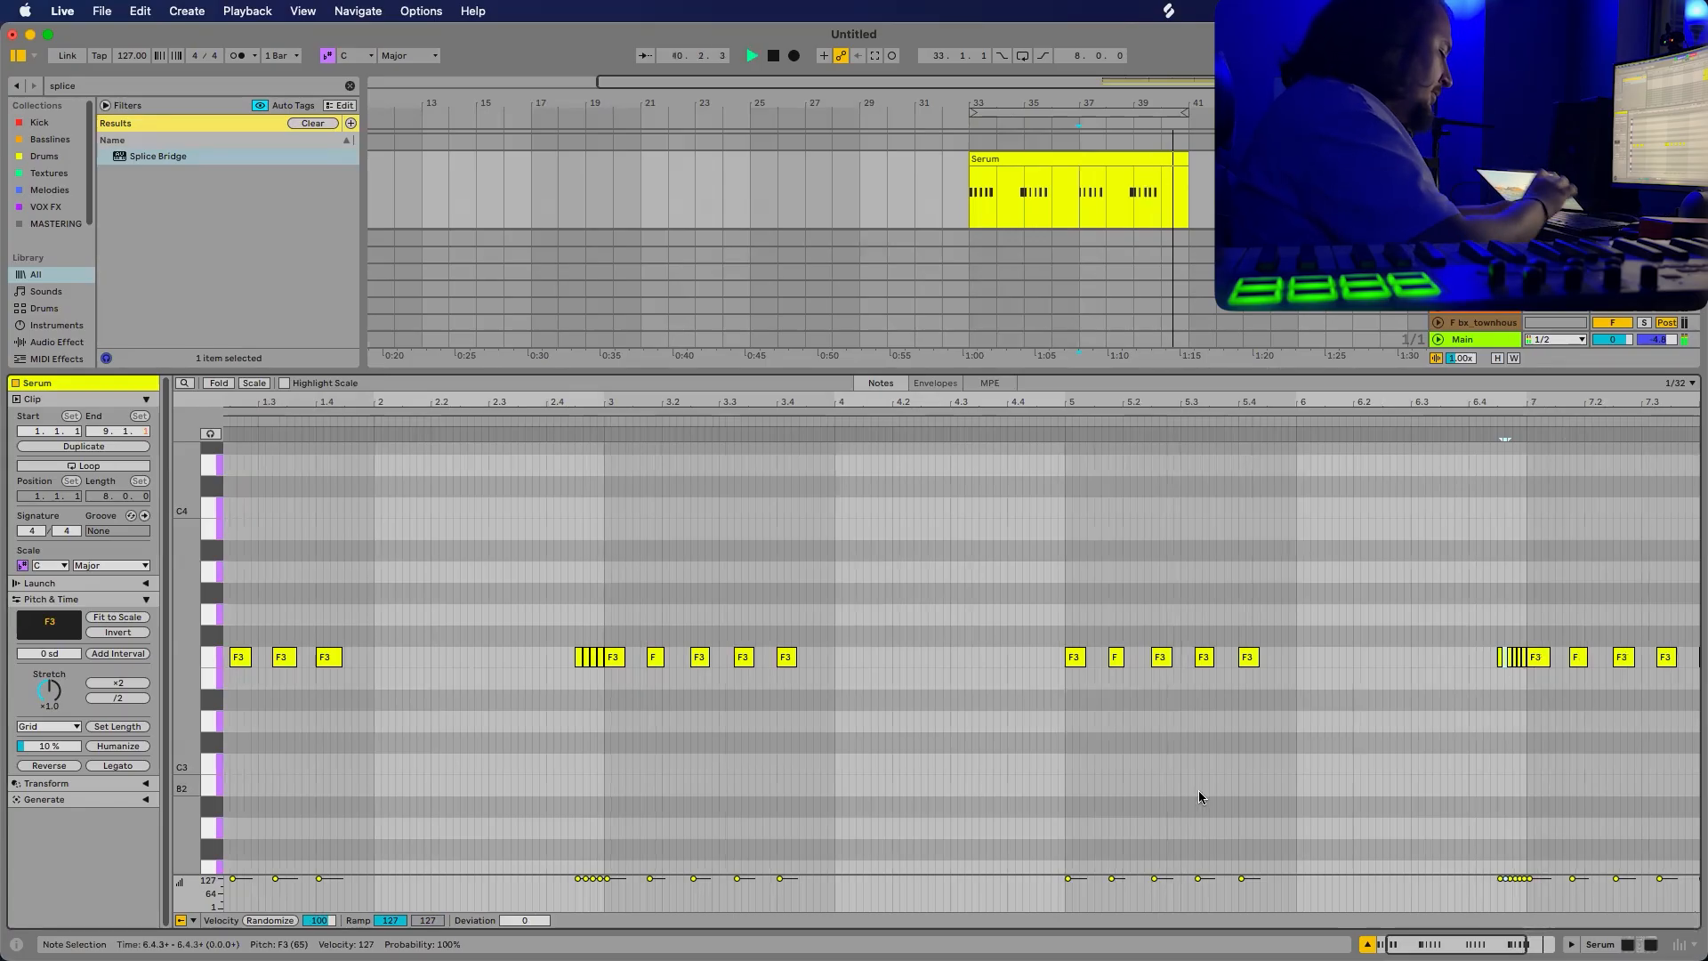
key(super+alt+l)
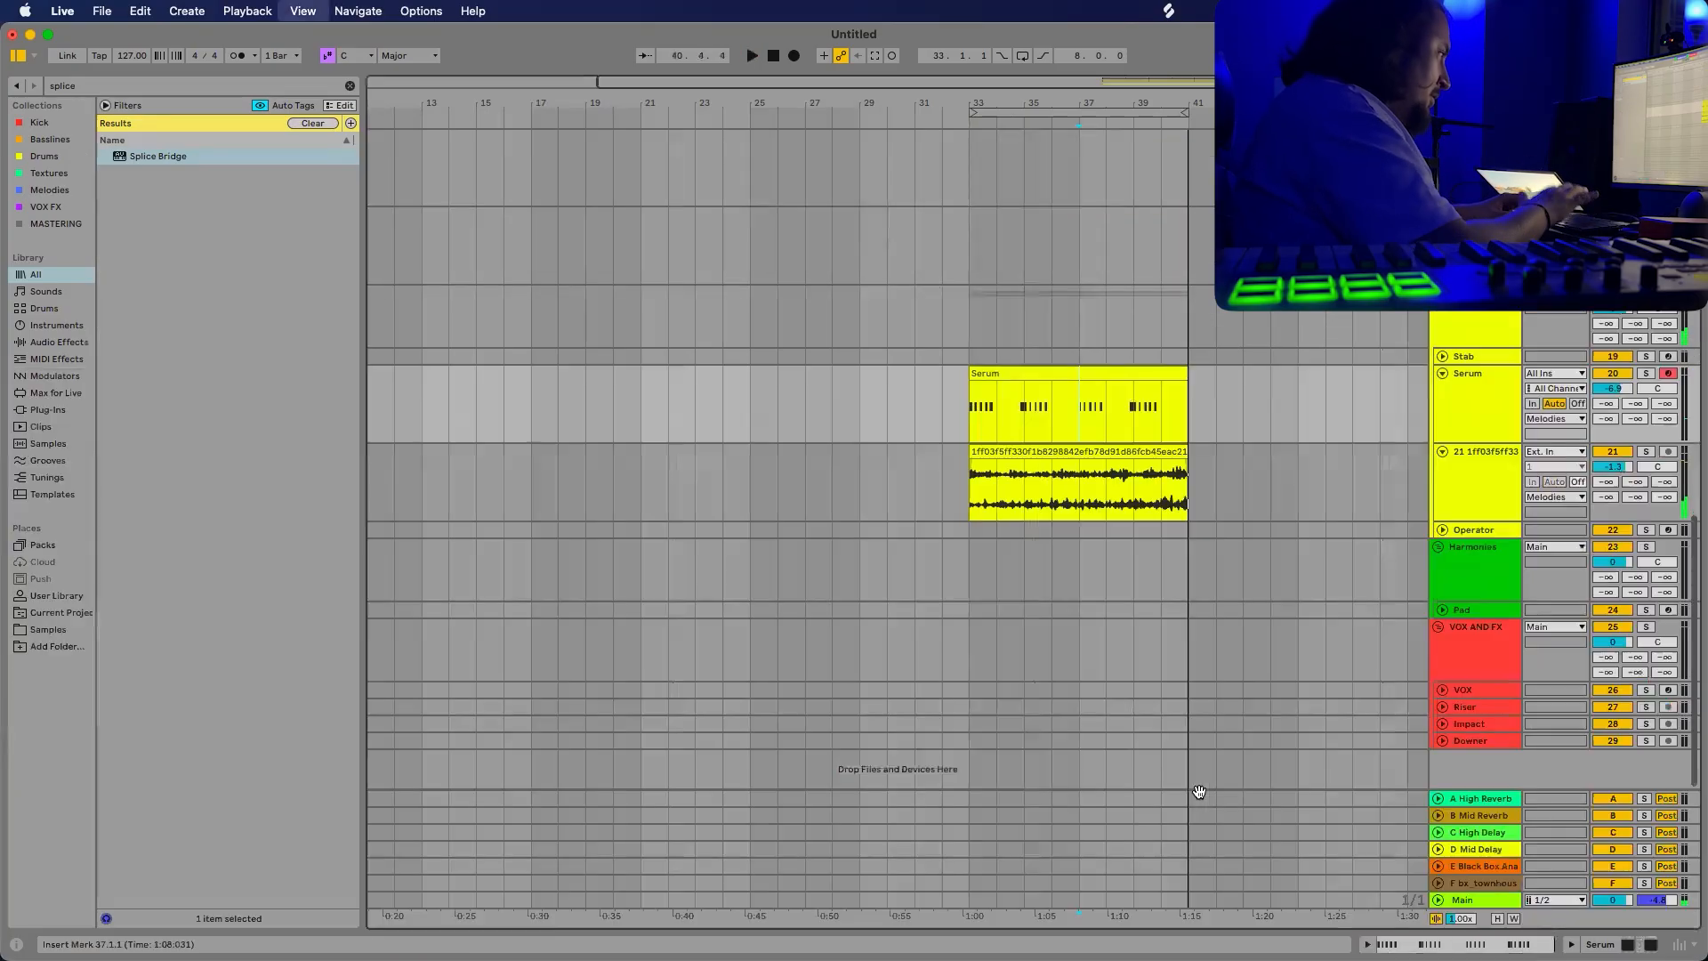
scroll(1064, 663, up, 5)
scroll(1109, 614, left, 4)
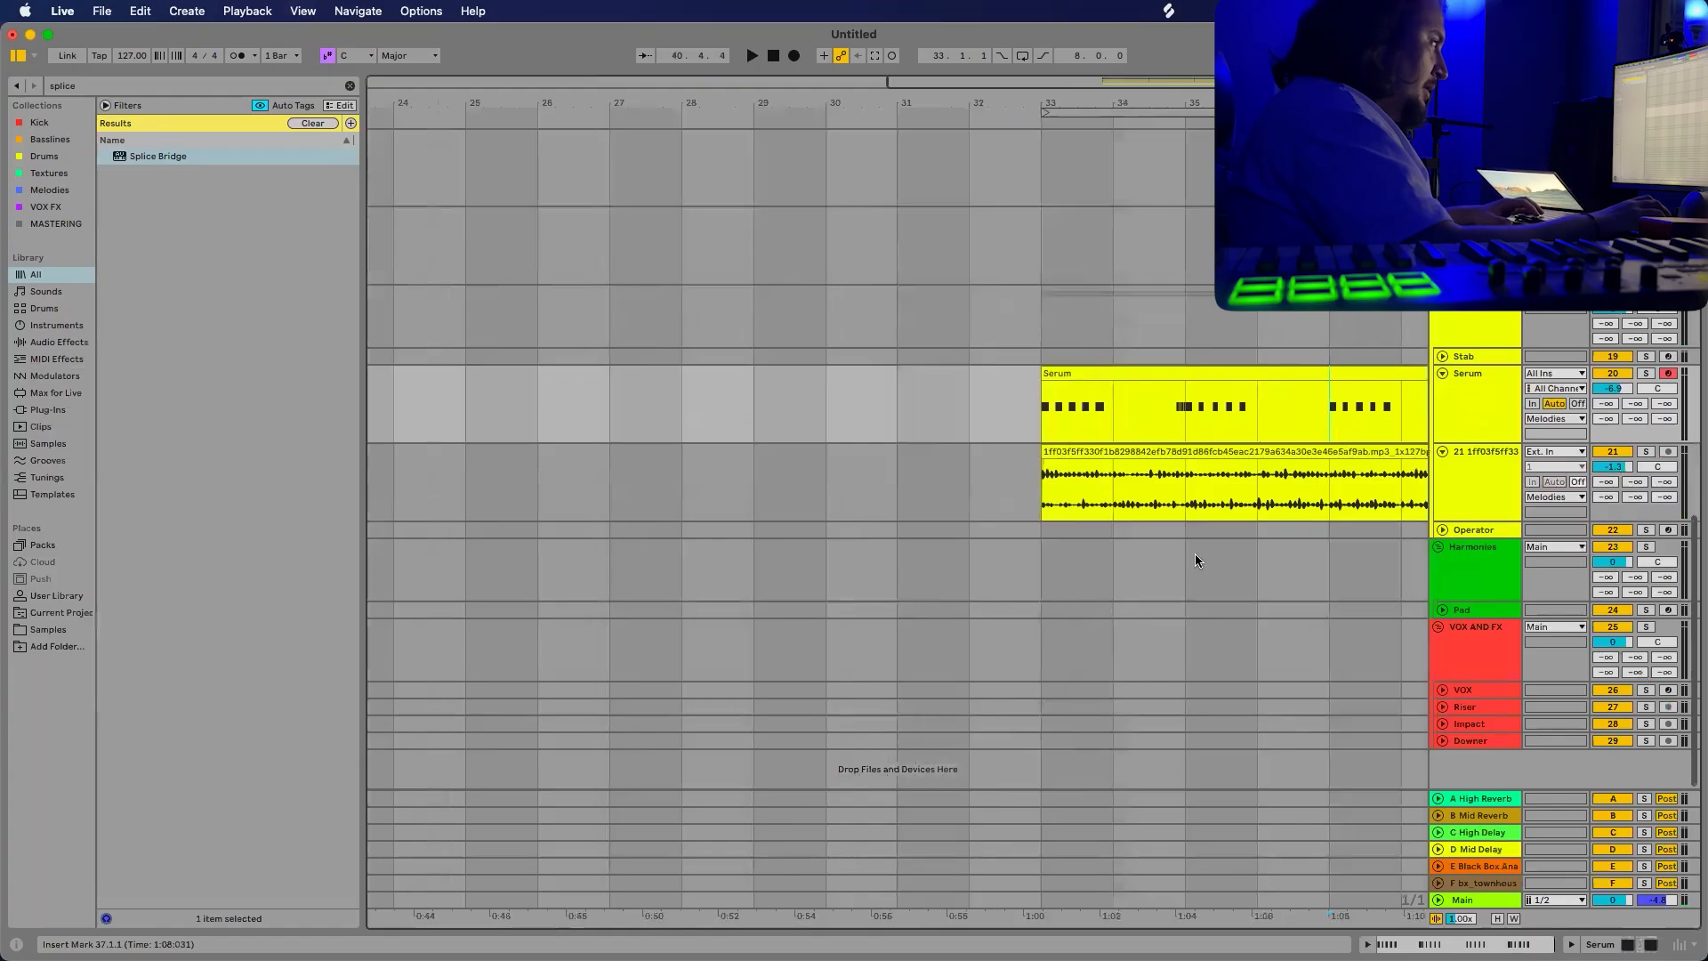
Play the arrangement from bar 33 to hear the Serum stab clip with the Splice arp loop.
scroll(1196, 560, right, 4)
scroll(1251, 523, down, 5)
click(1486, 475)
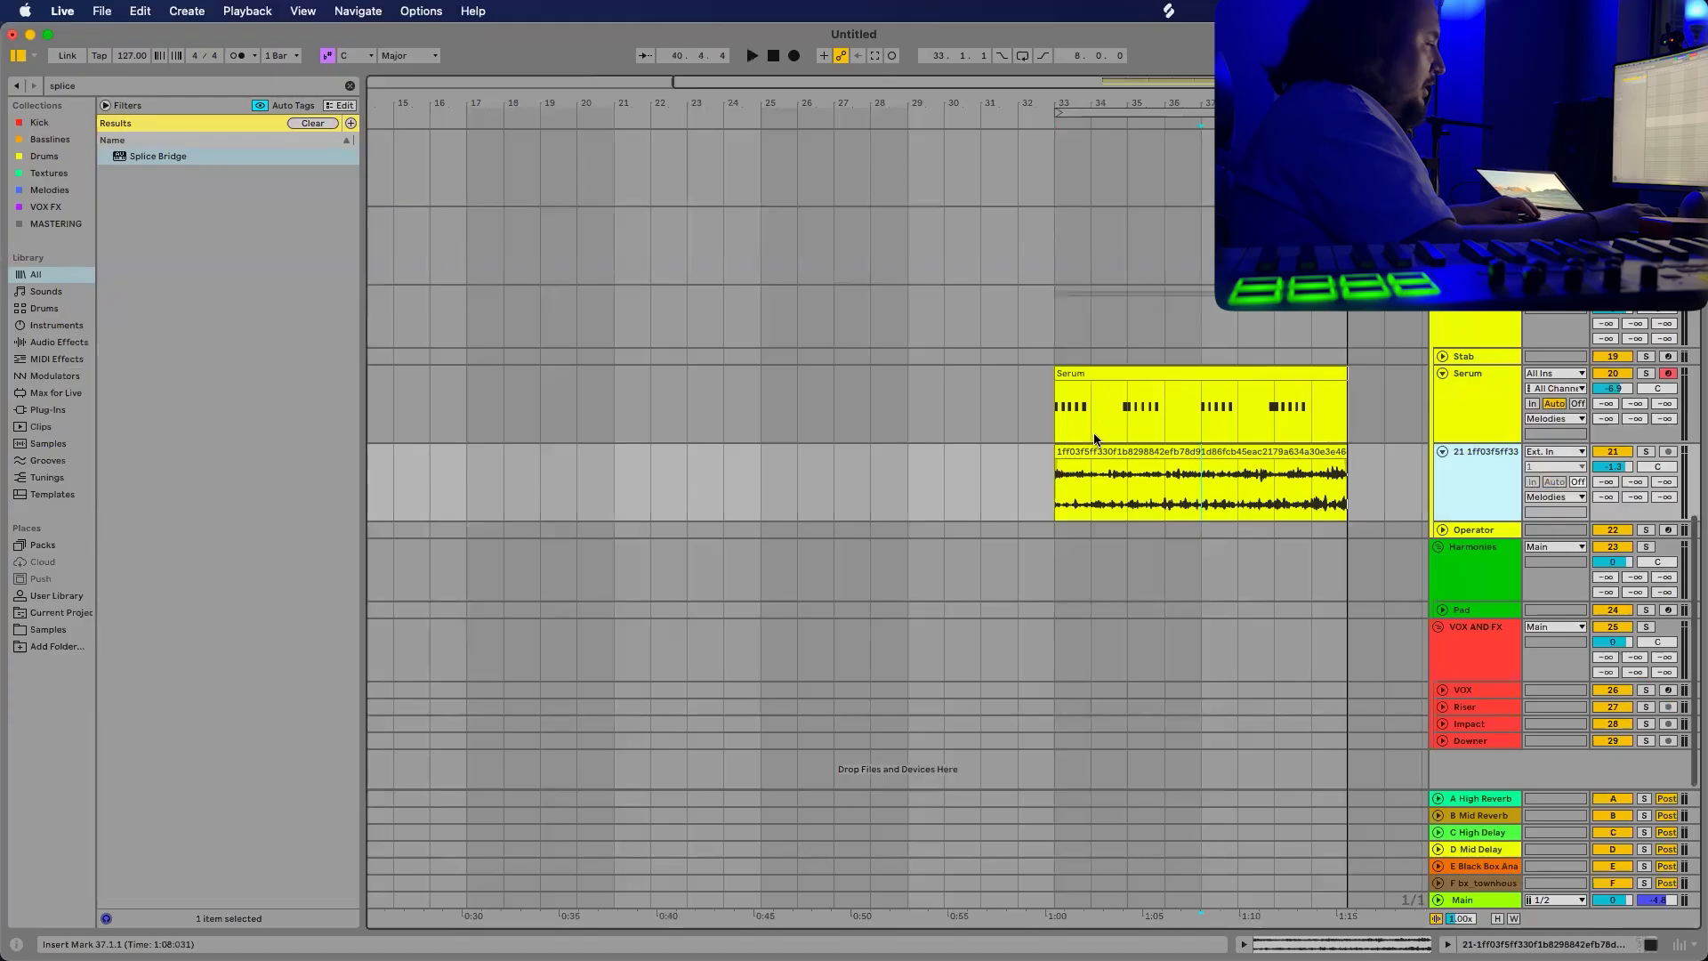
click(1053, 424)
key(space)
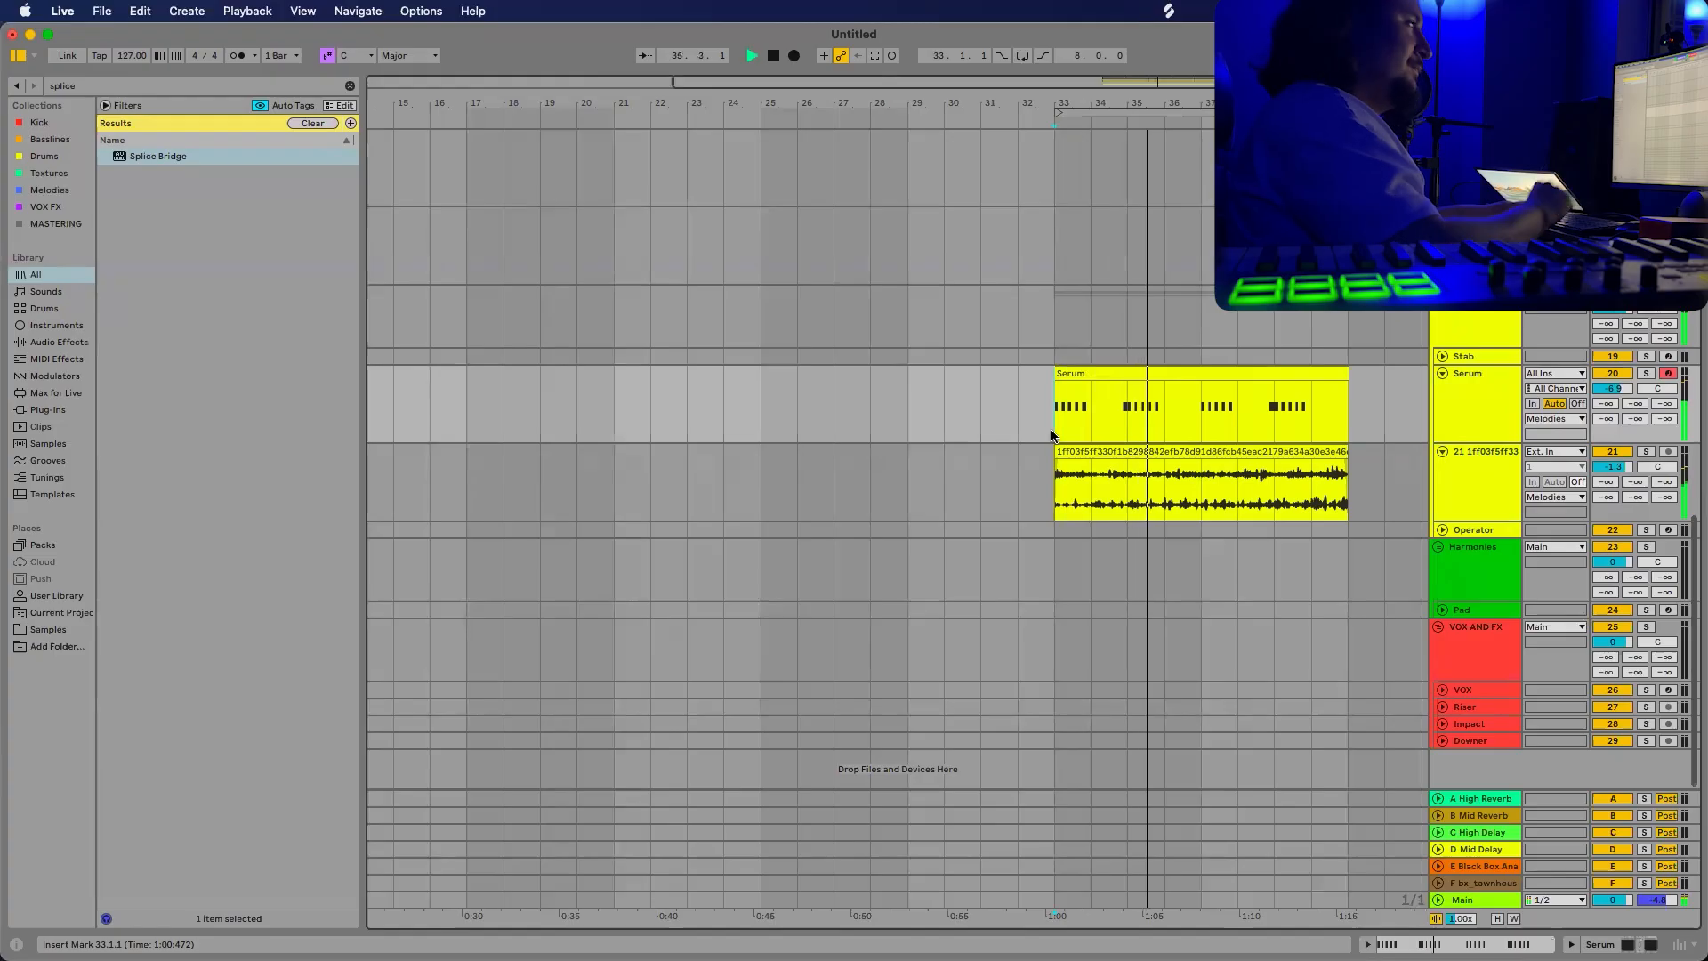
Stop playback and rename the Serum track above the arp loop track as Stab.
click(1436, 421)
key(super+r)
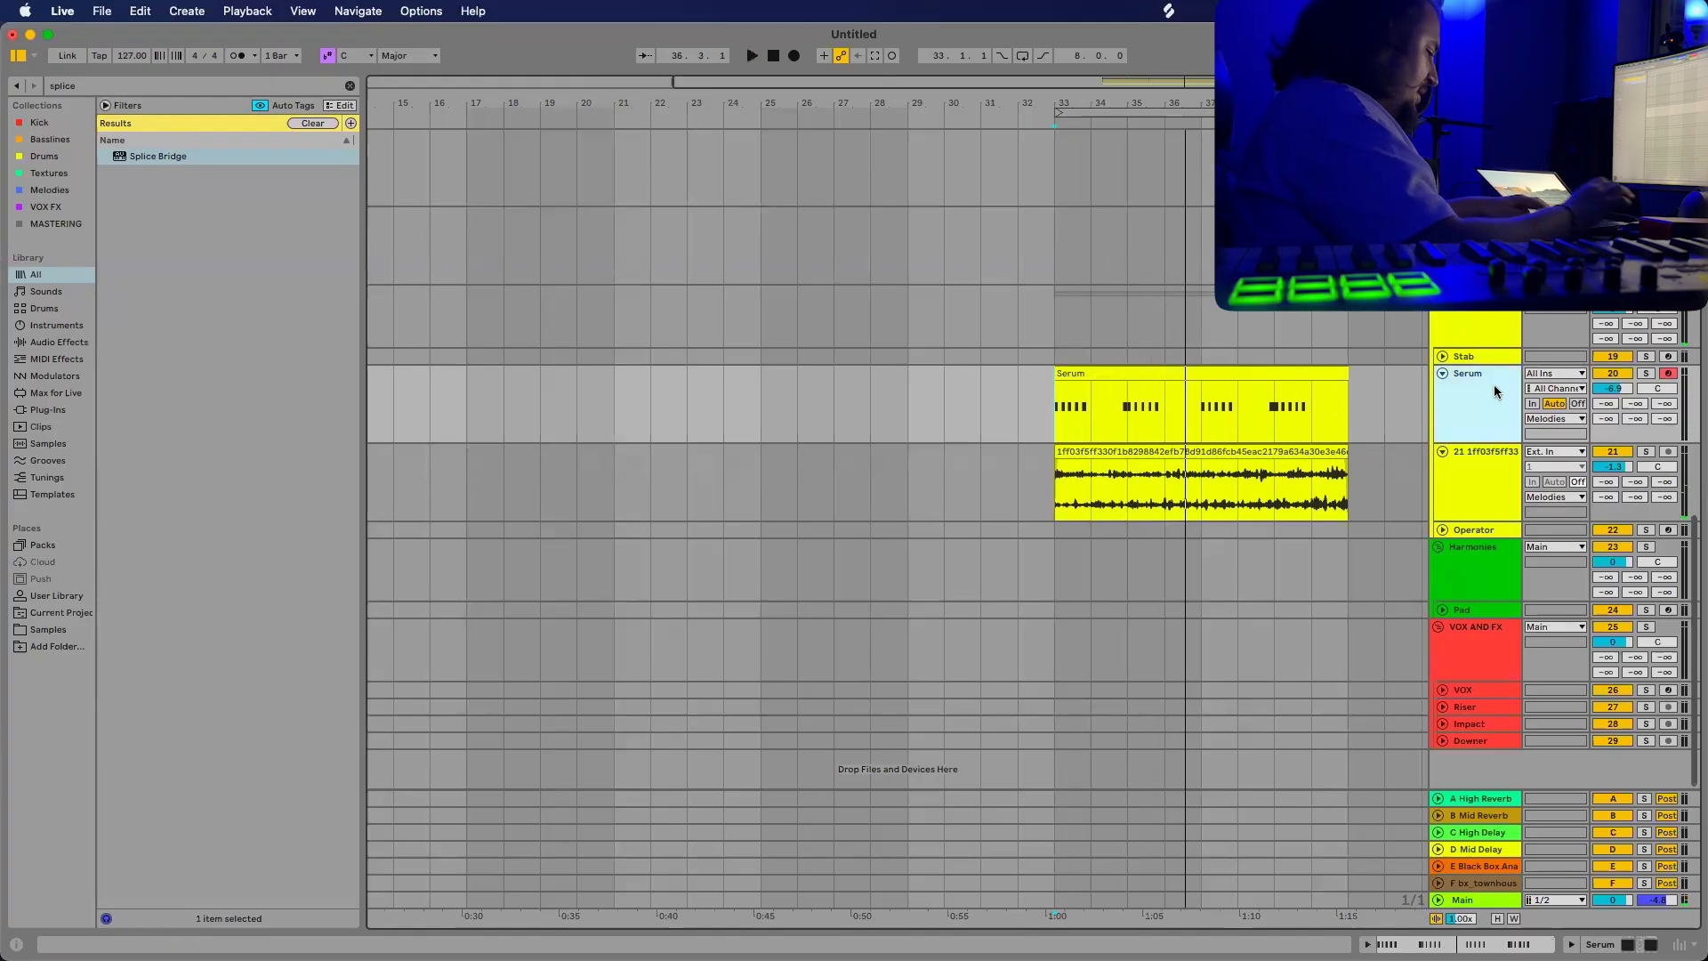
text(Stab)
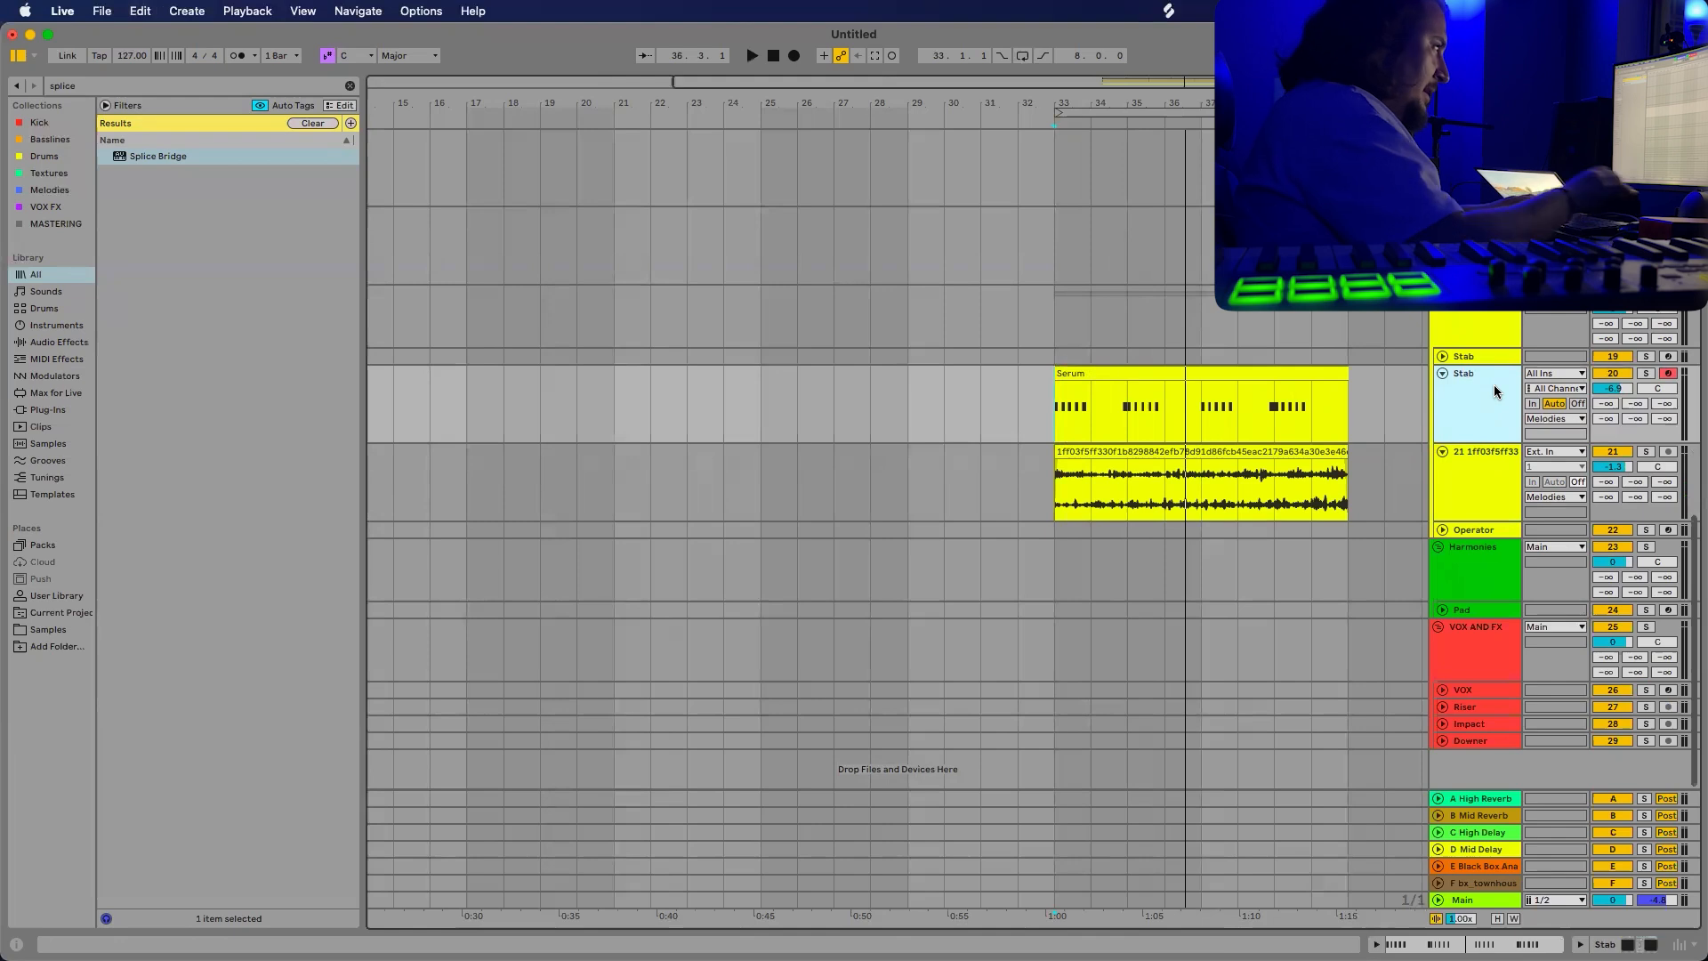
key(Return)
Insert a new MIDI track below the Stab track and load the Serum synth onto it.
key(super+shift+t)
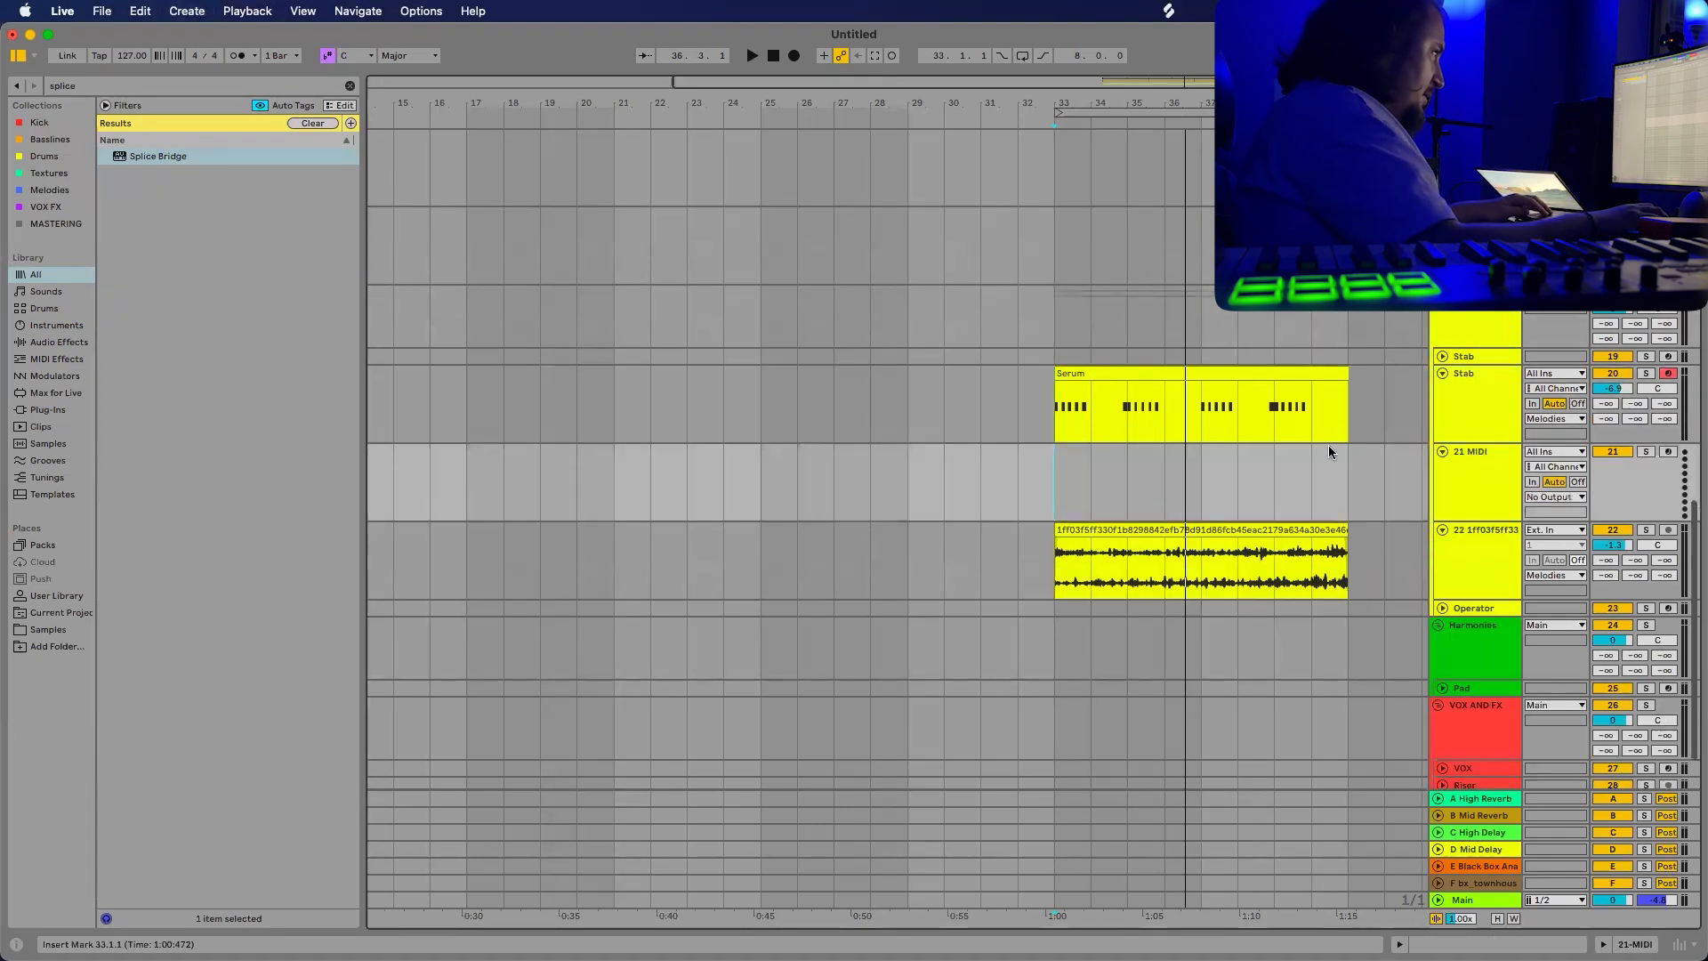
double_click(1464, 466)
key(super+f)
text(serum)
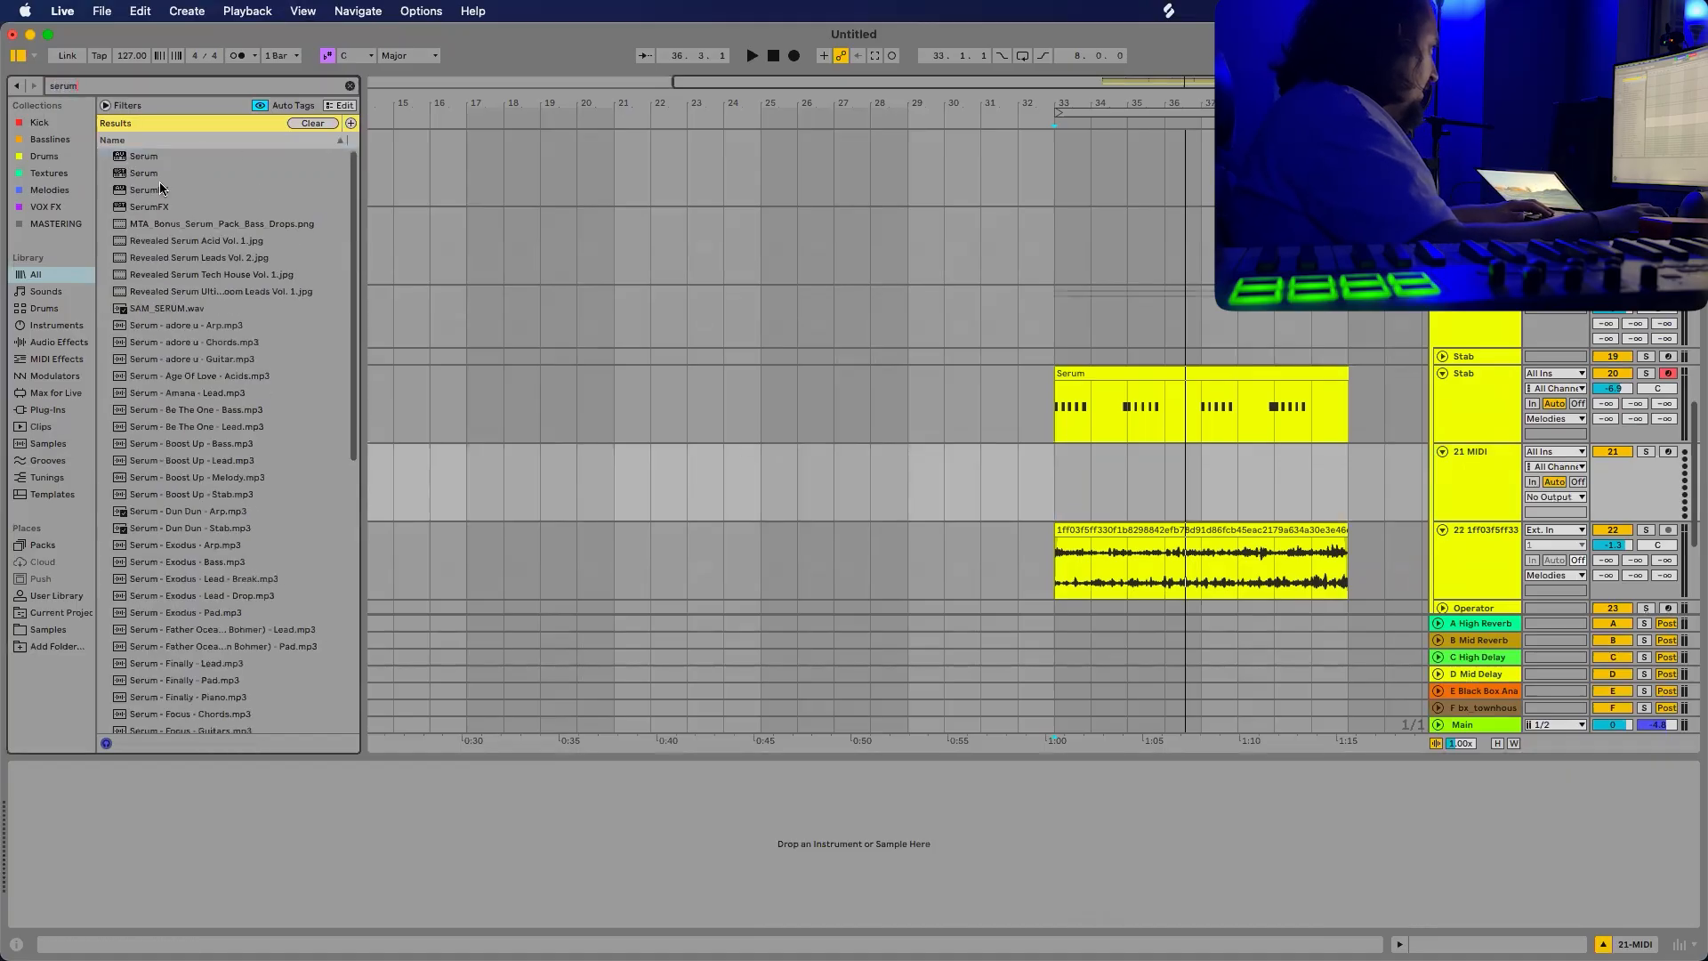
click(161, 173)
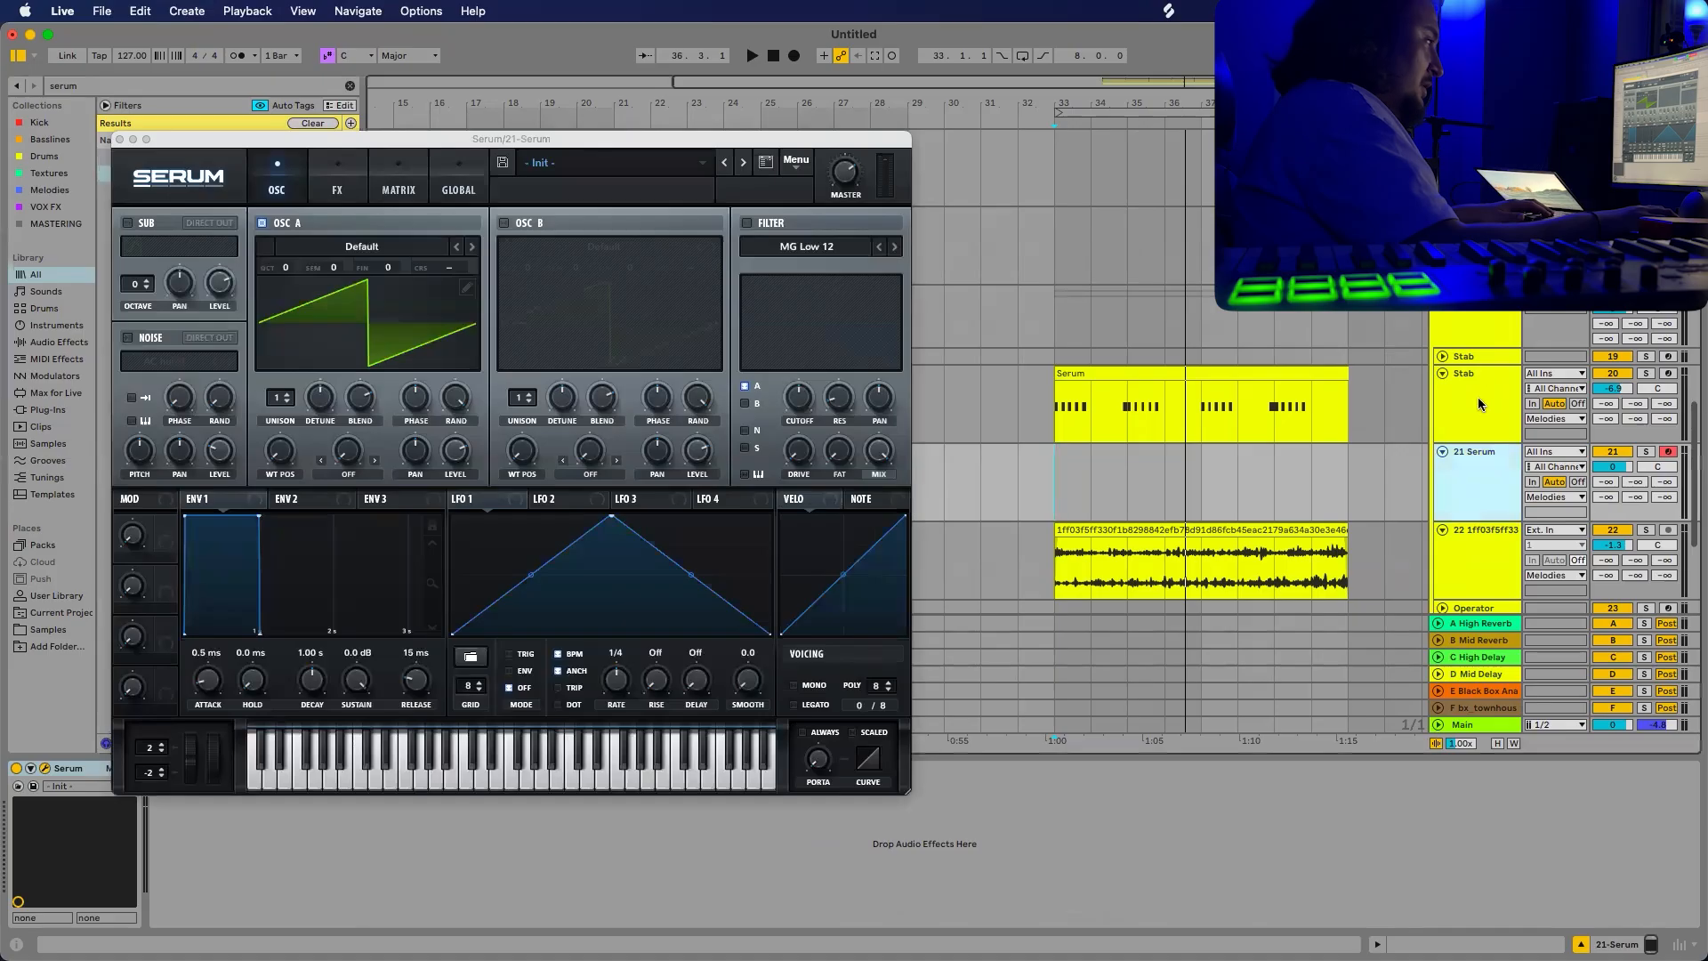
Copy the FabFilter Pro-Q 3 device from the Stab track onto the new Serum track.
click(1479, 404)
drag(486, 140, 443, 31)
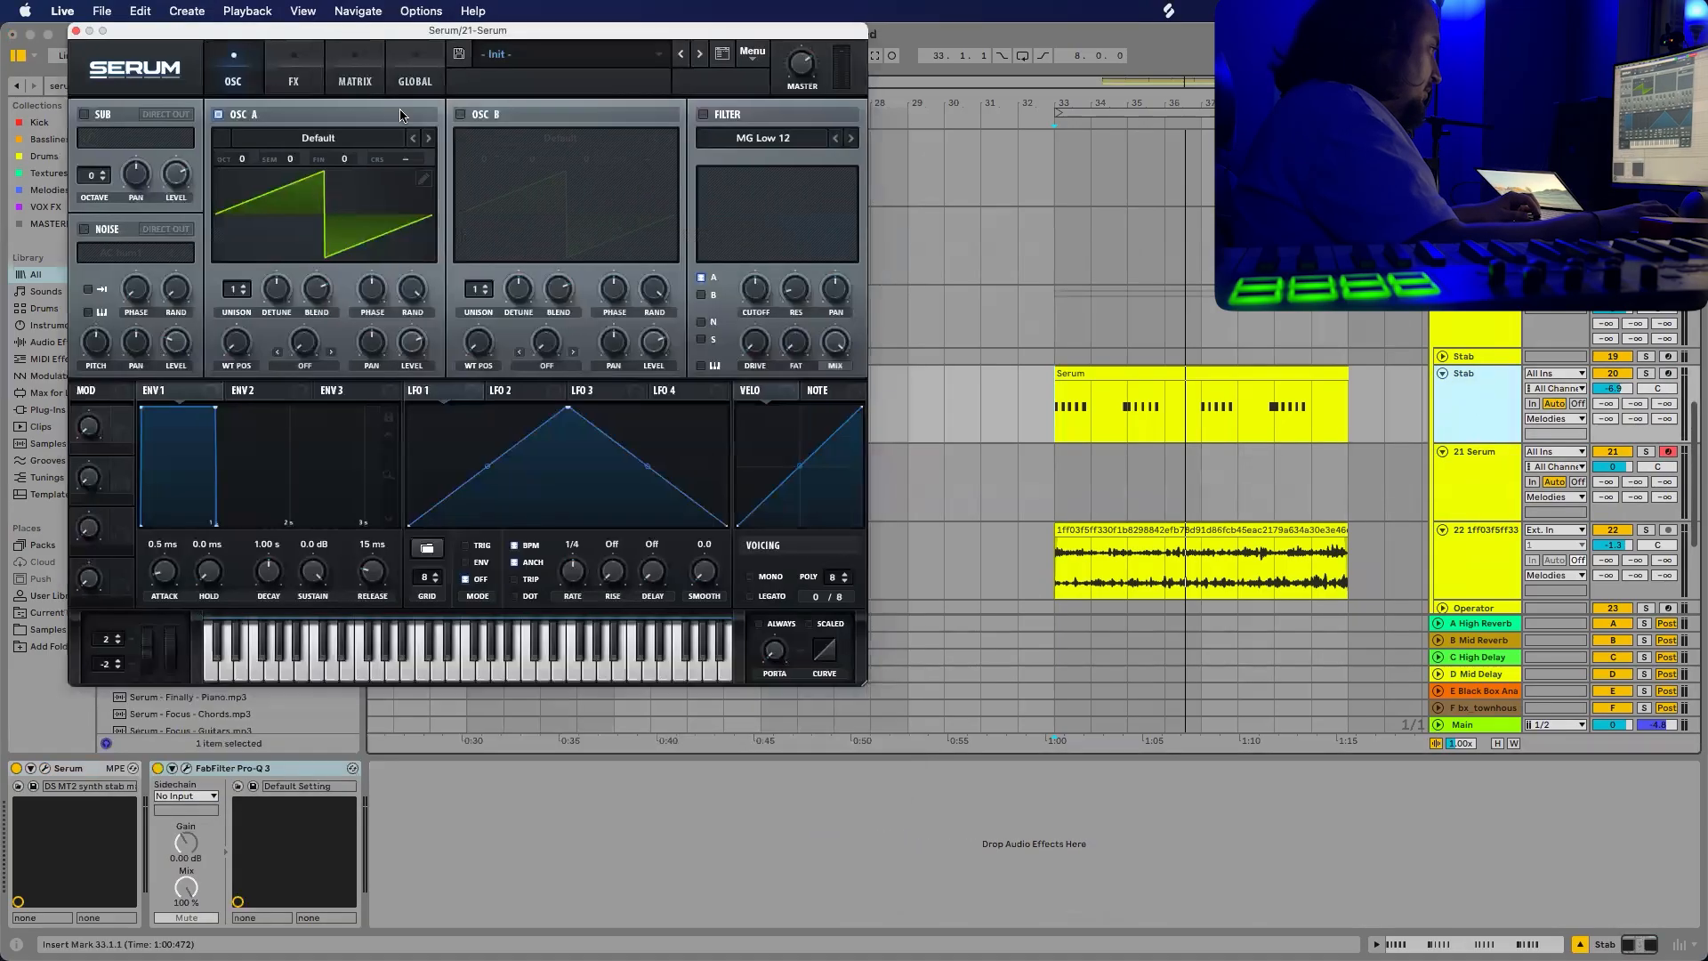
click(298, 771)
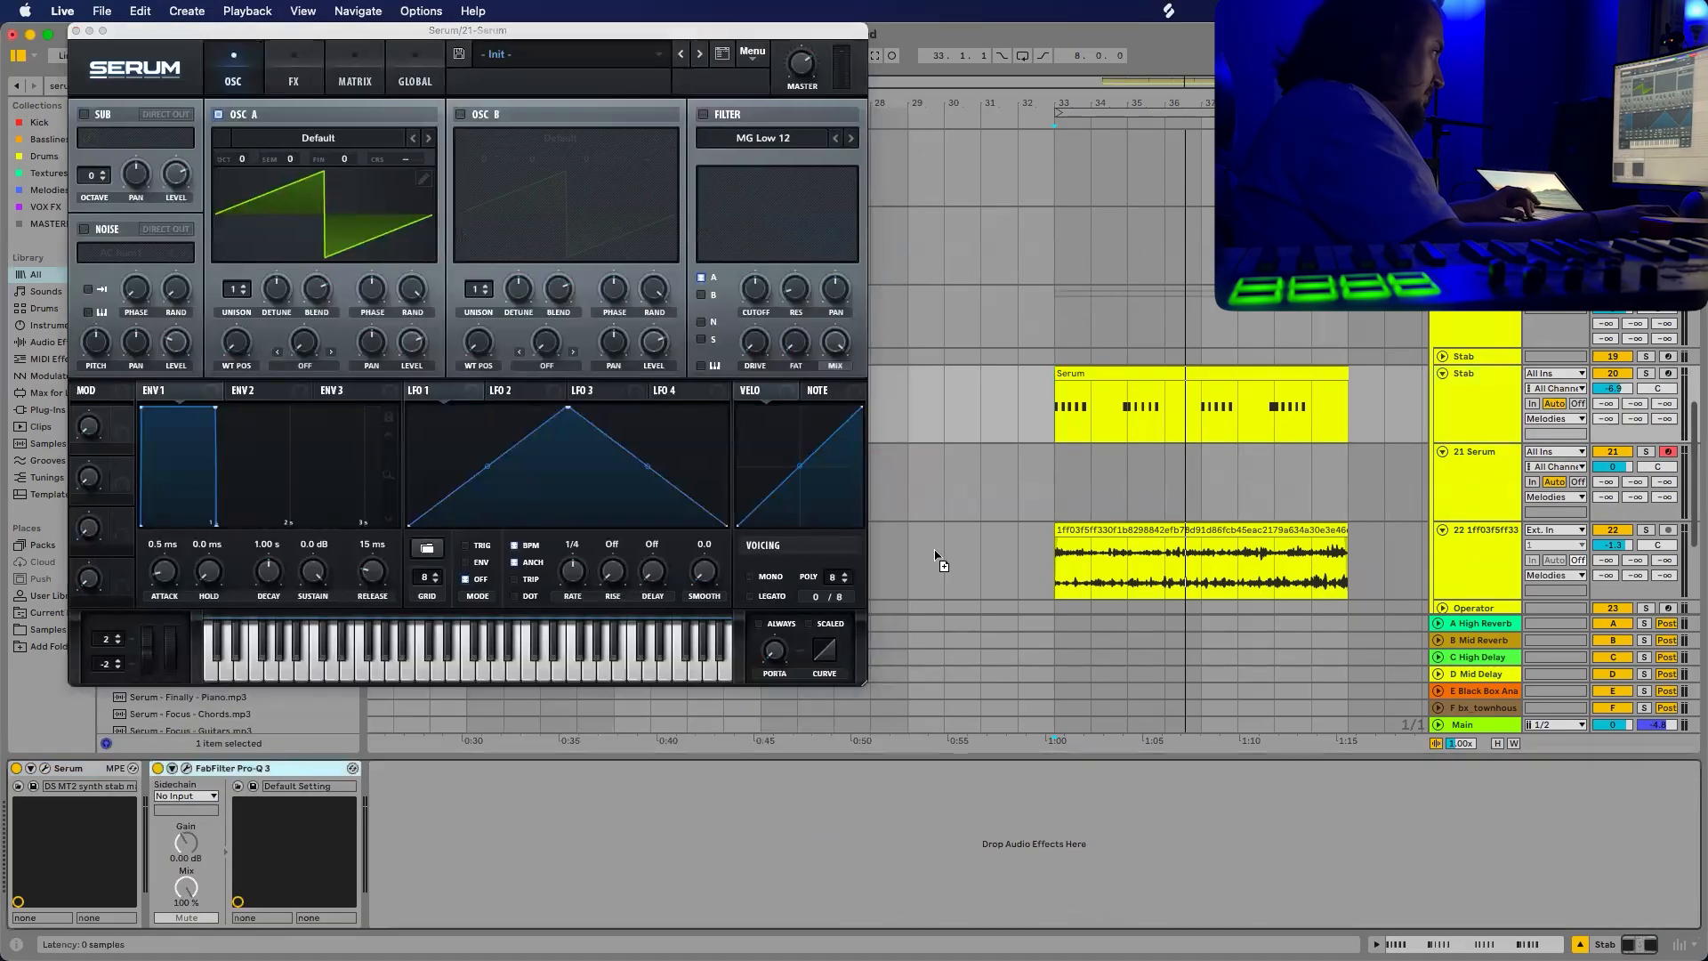
click(1456, 493)
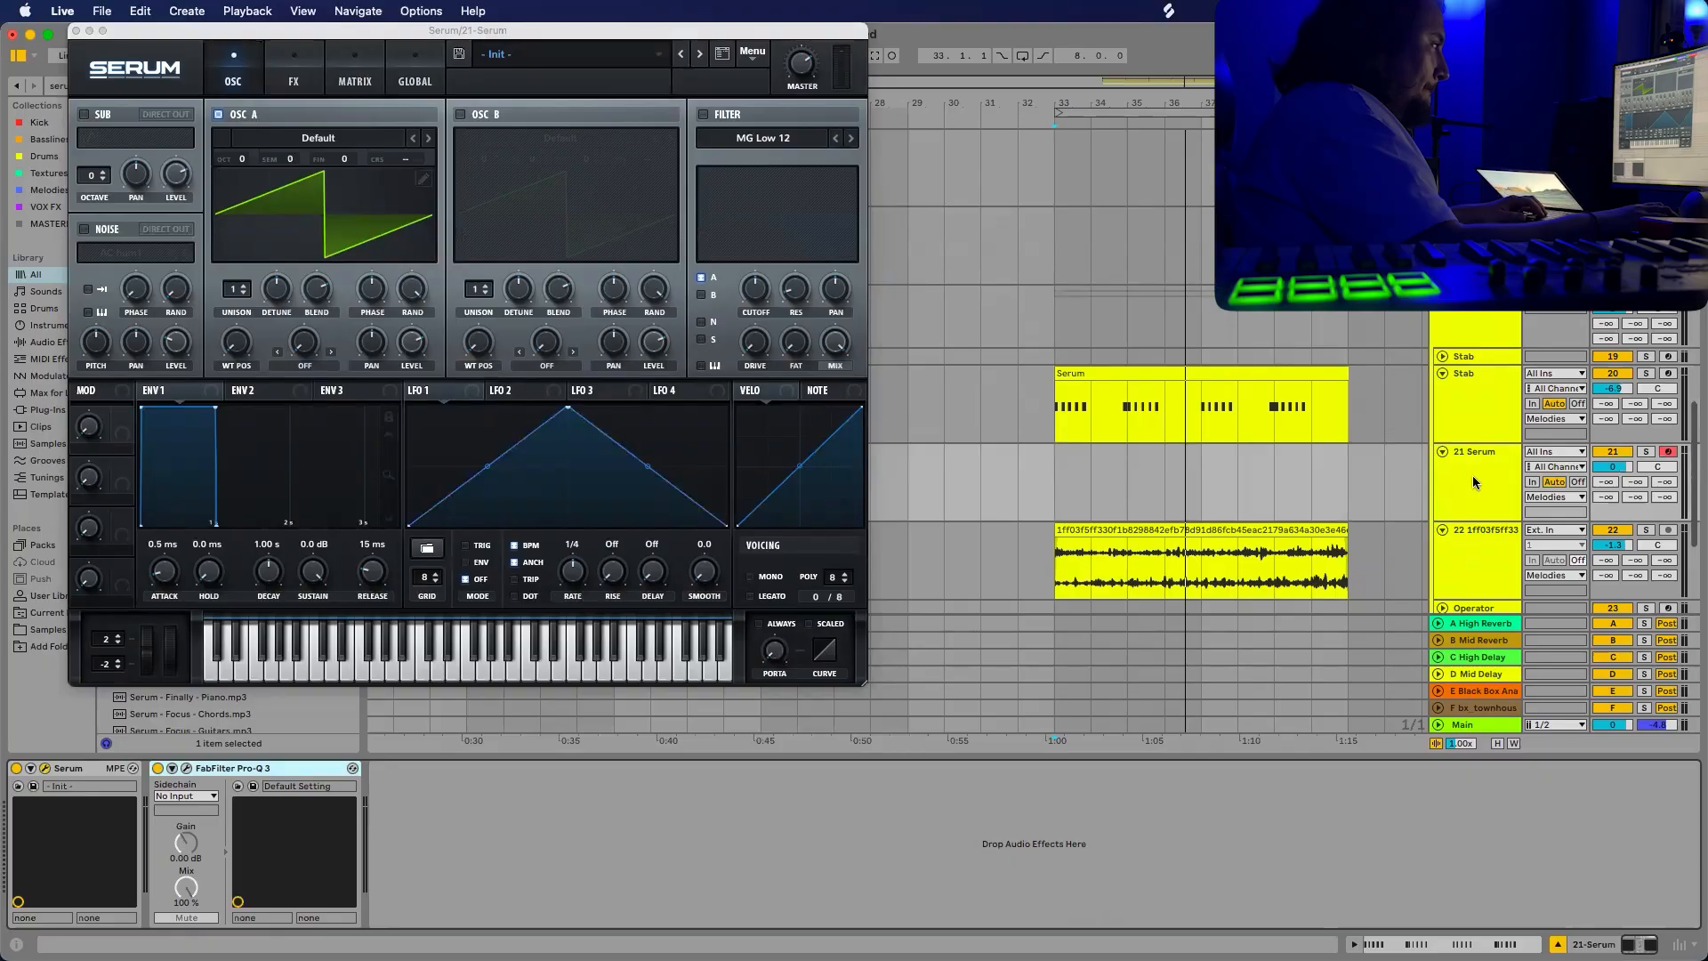
click(1474, 481)
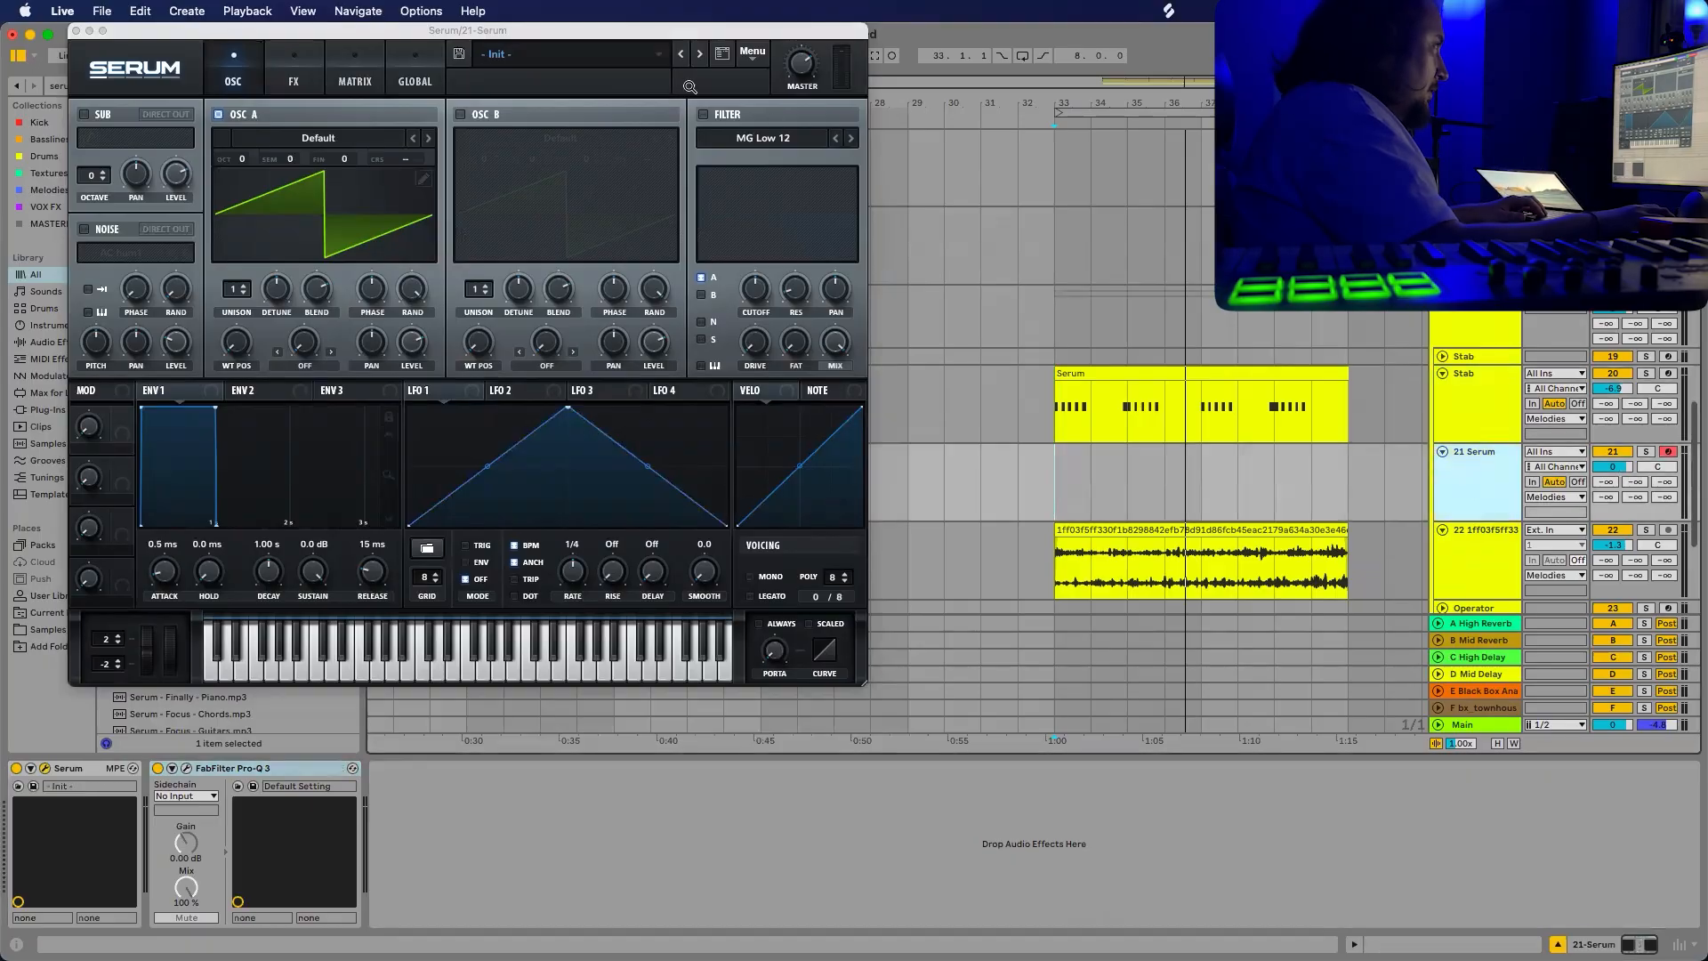
Load the preset DS_MT3_lead_judge from Splice's Melodic Techno 3 pack into the new Serum.
drag(397, 30, 402, 164)
click(586, 187)
mouse_move(610, 465)
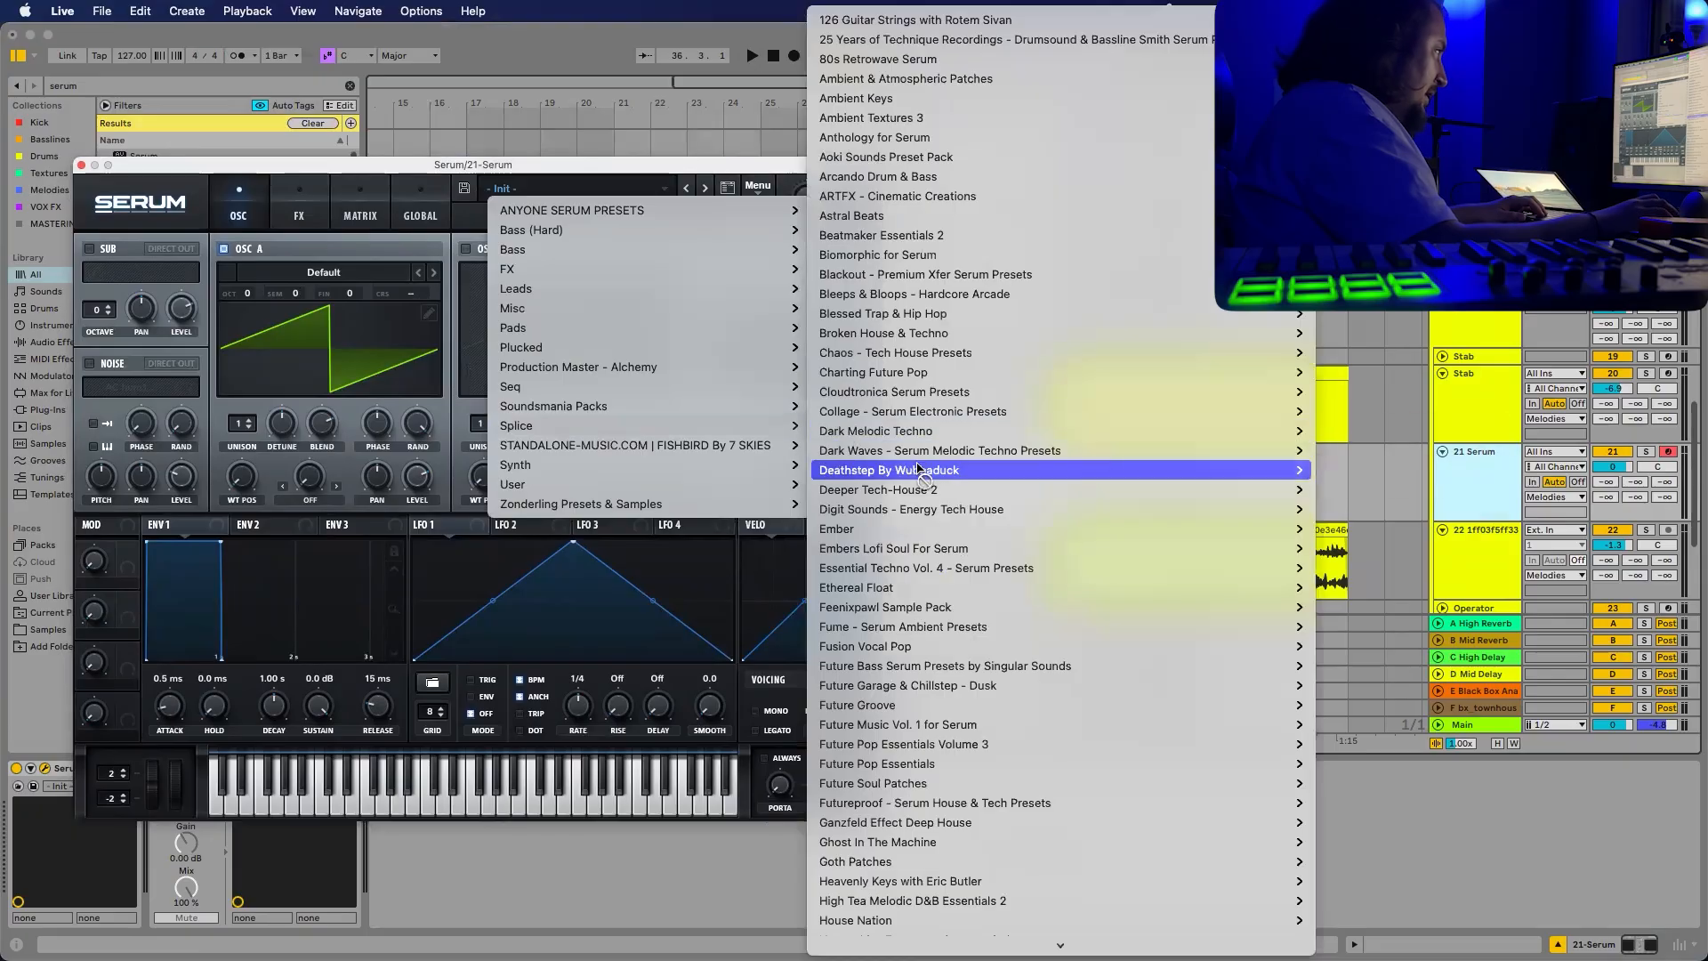
scroll(984, 349, down, 5)
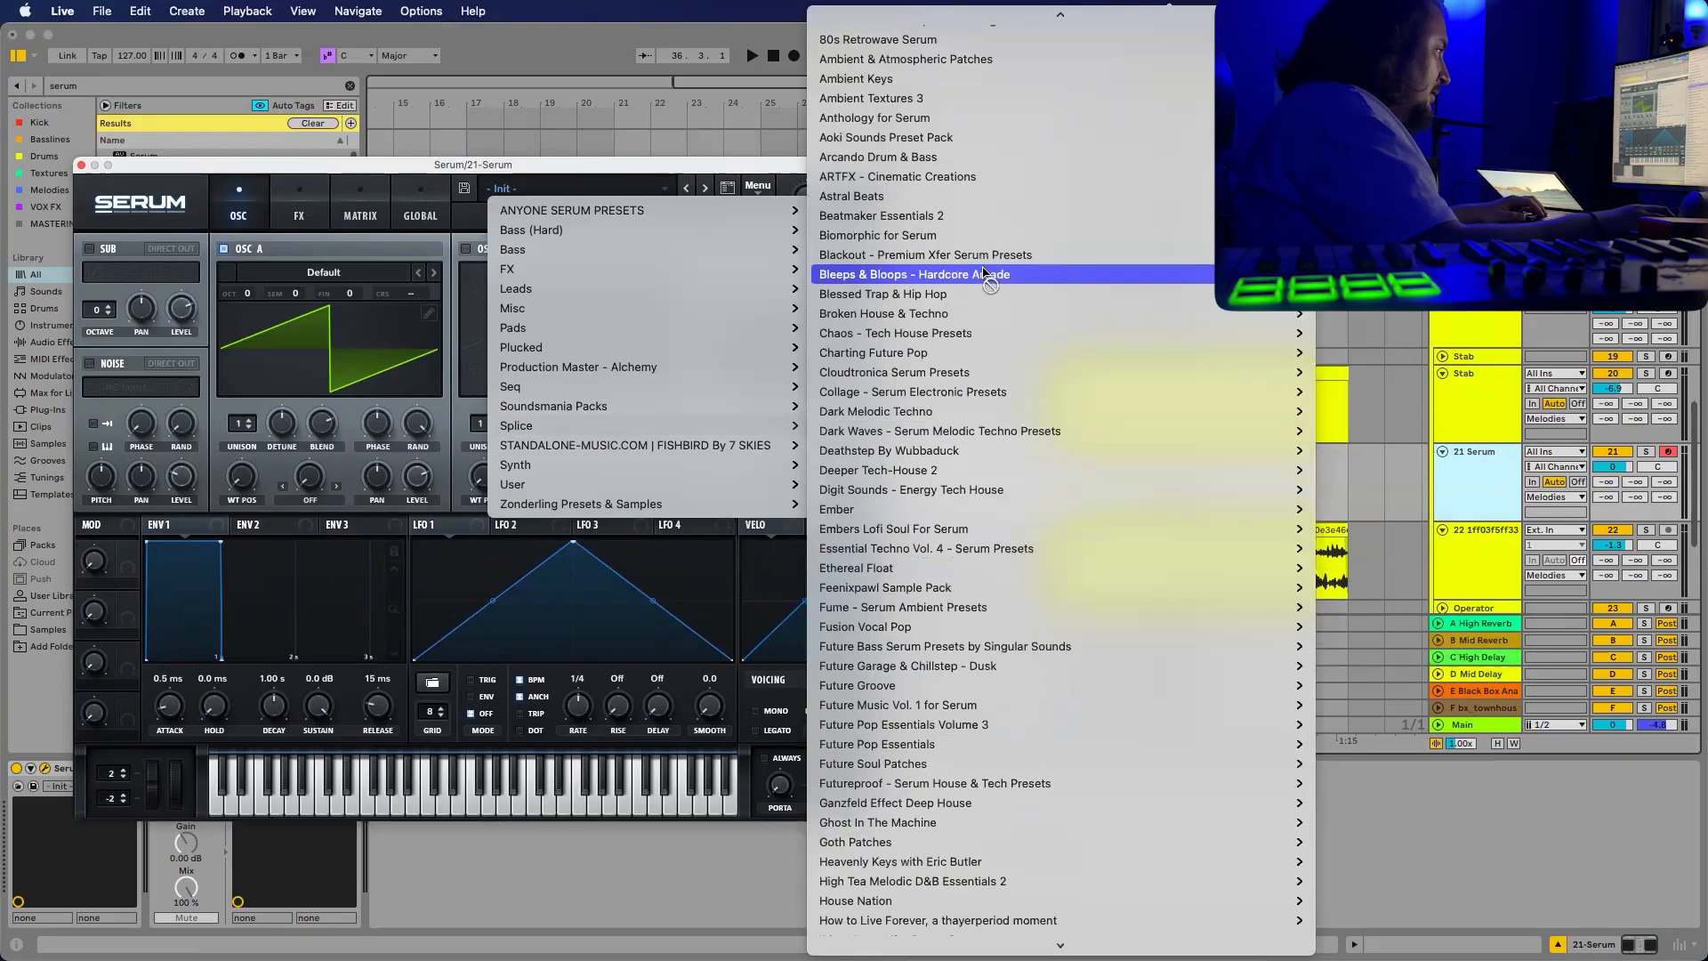
scroll(985, 349, down, 8)
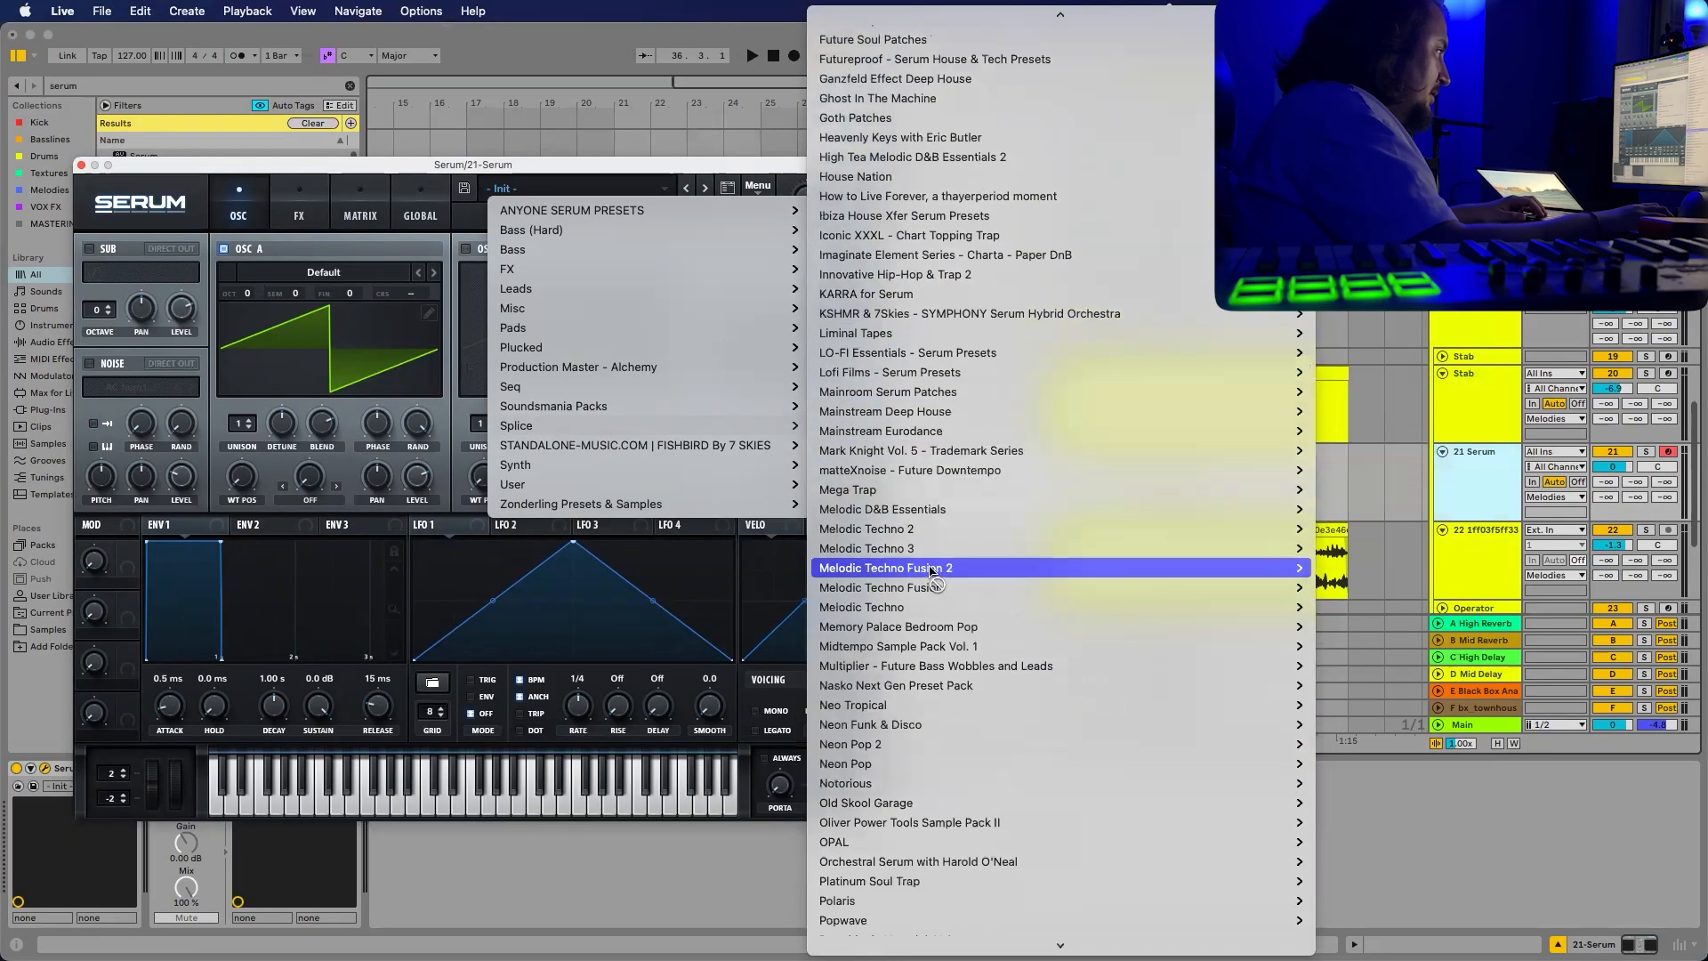
mouse_move(939, 555)
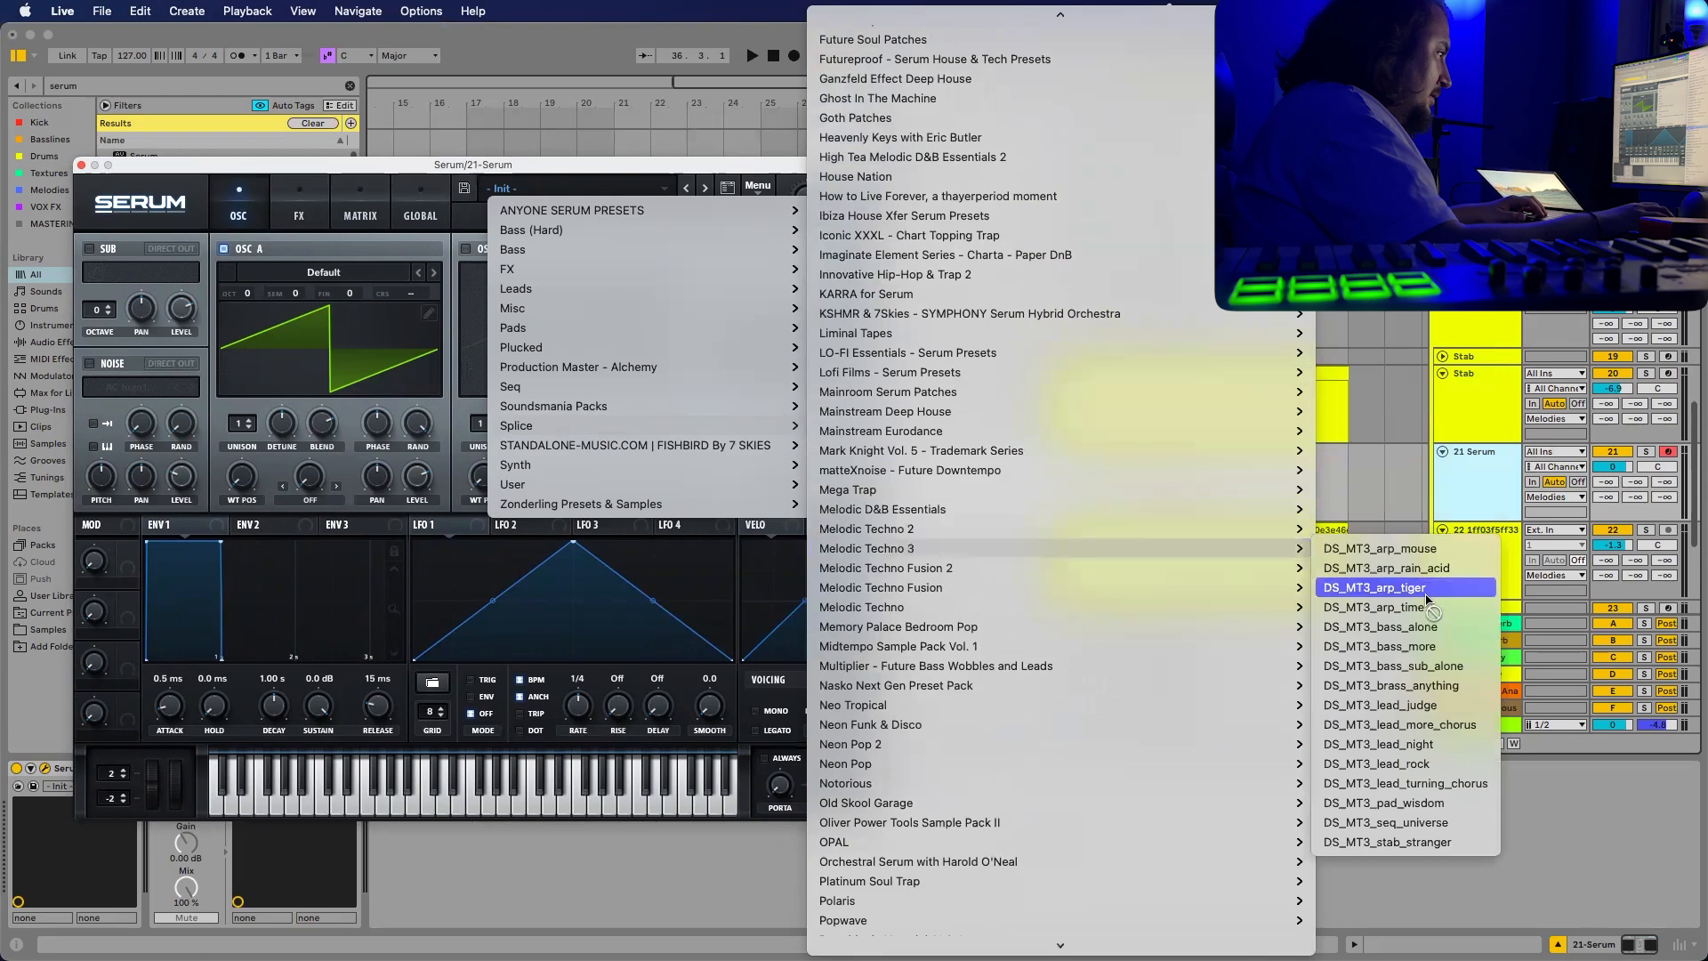
click(1381, 705)
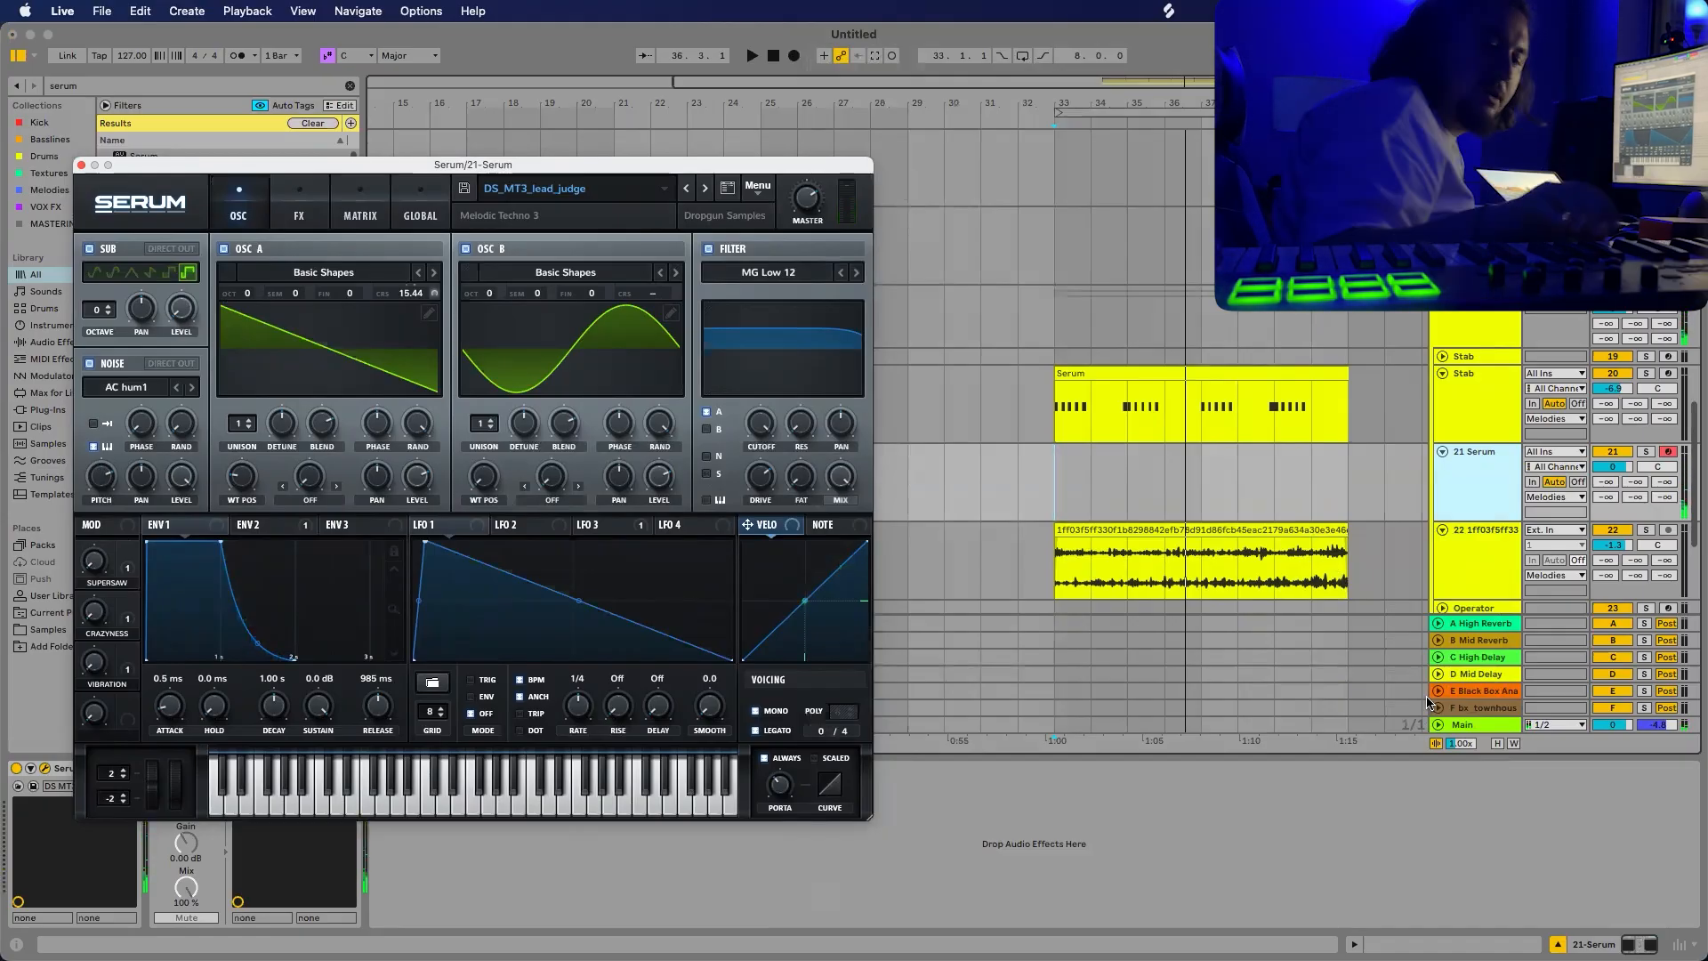
Audition the lead preset over the arrangement and lower the new Serum track's volume to -13.6 dB.
key(space)
key(space)
drag(1612, 468, 1611, 493)
key(space)
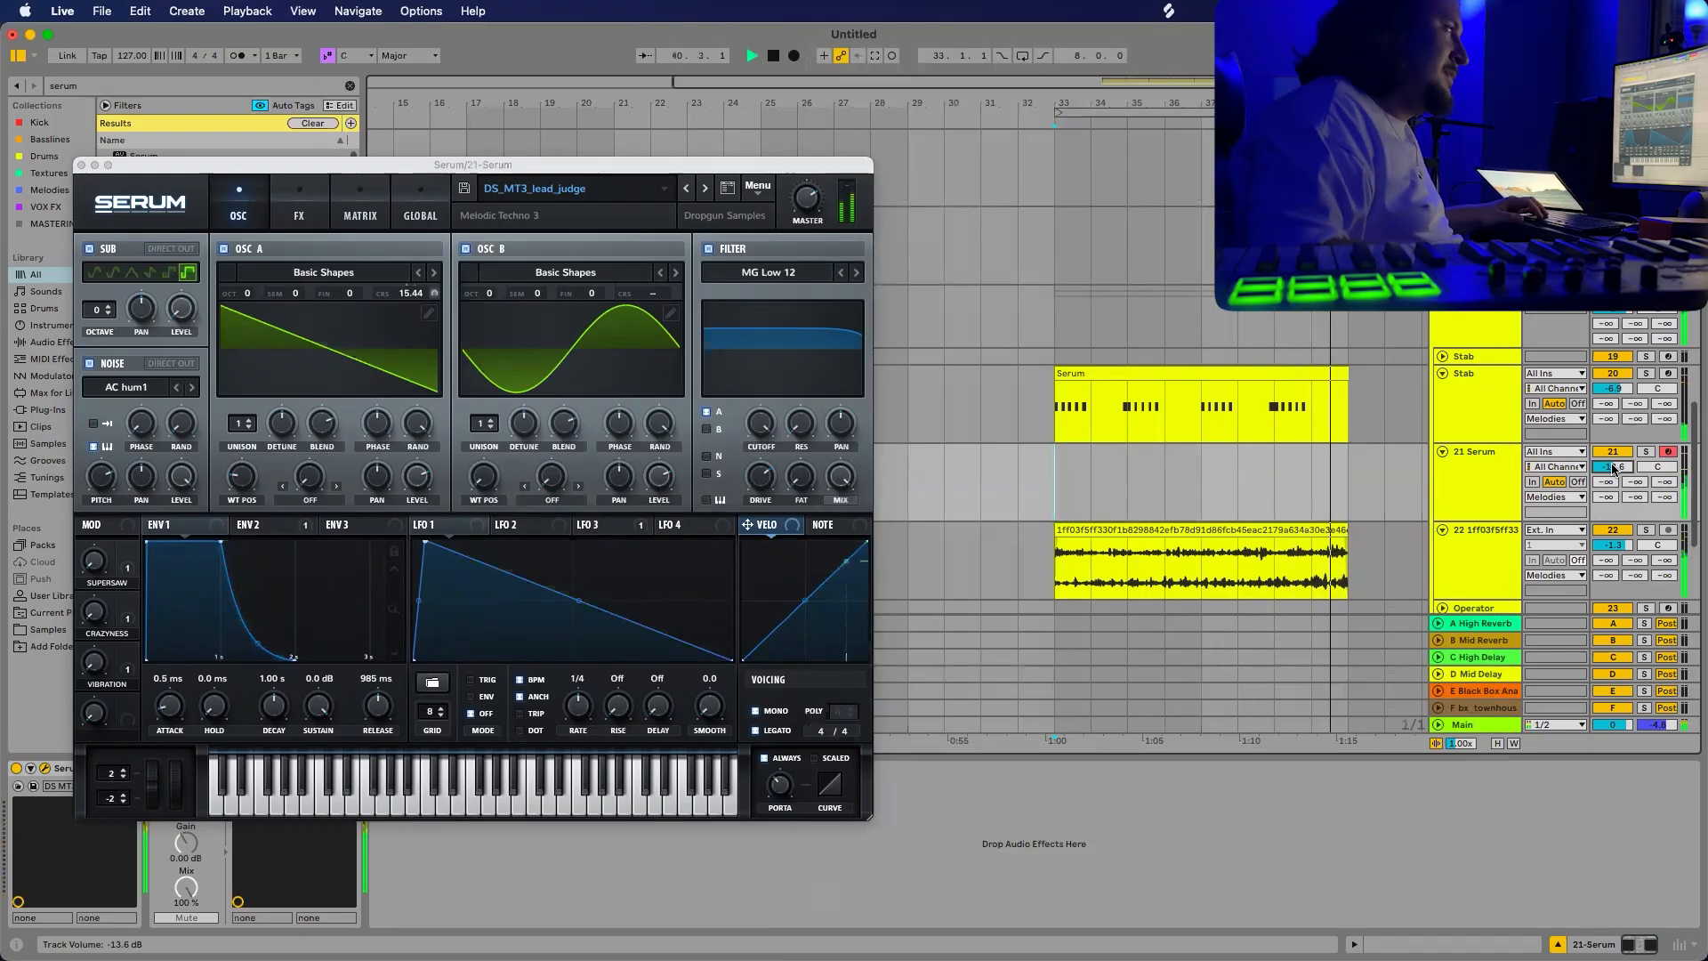
key(space)
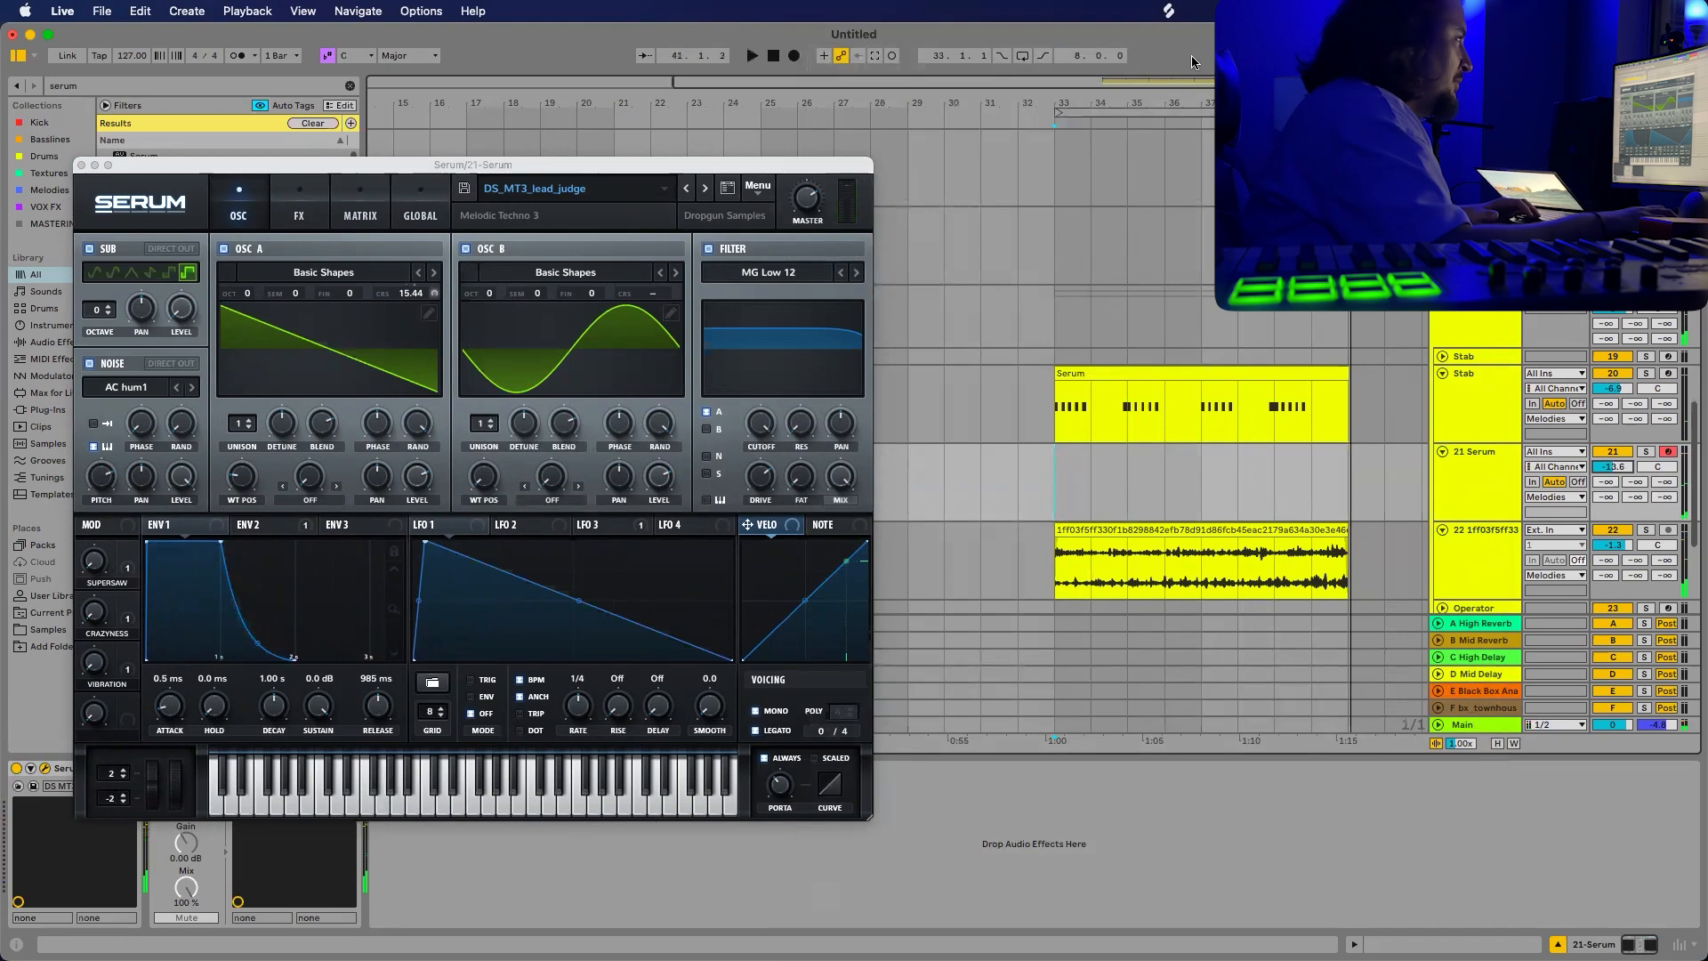
Turn on the arrangement loop and switch Serum to the preset DS_MT3_lead_more_chorus.
click(1023, 55)
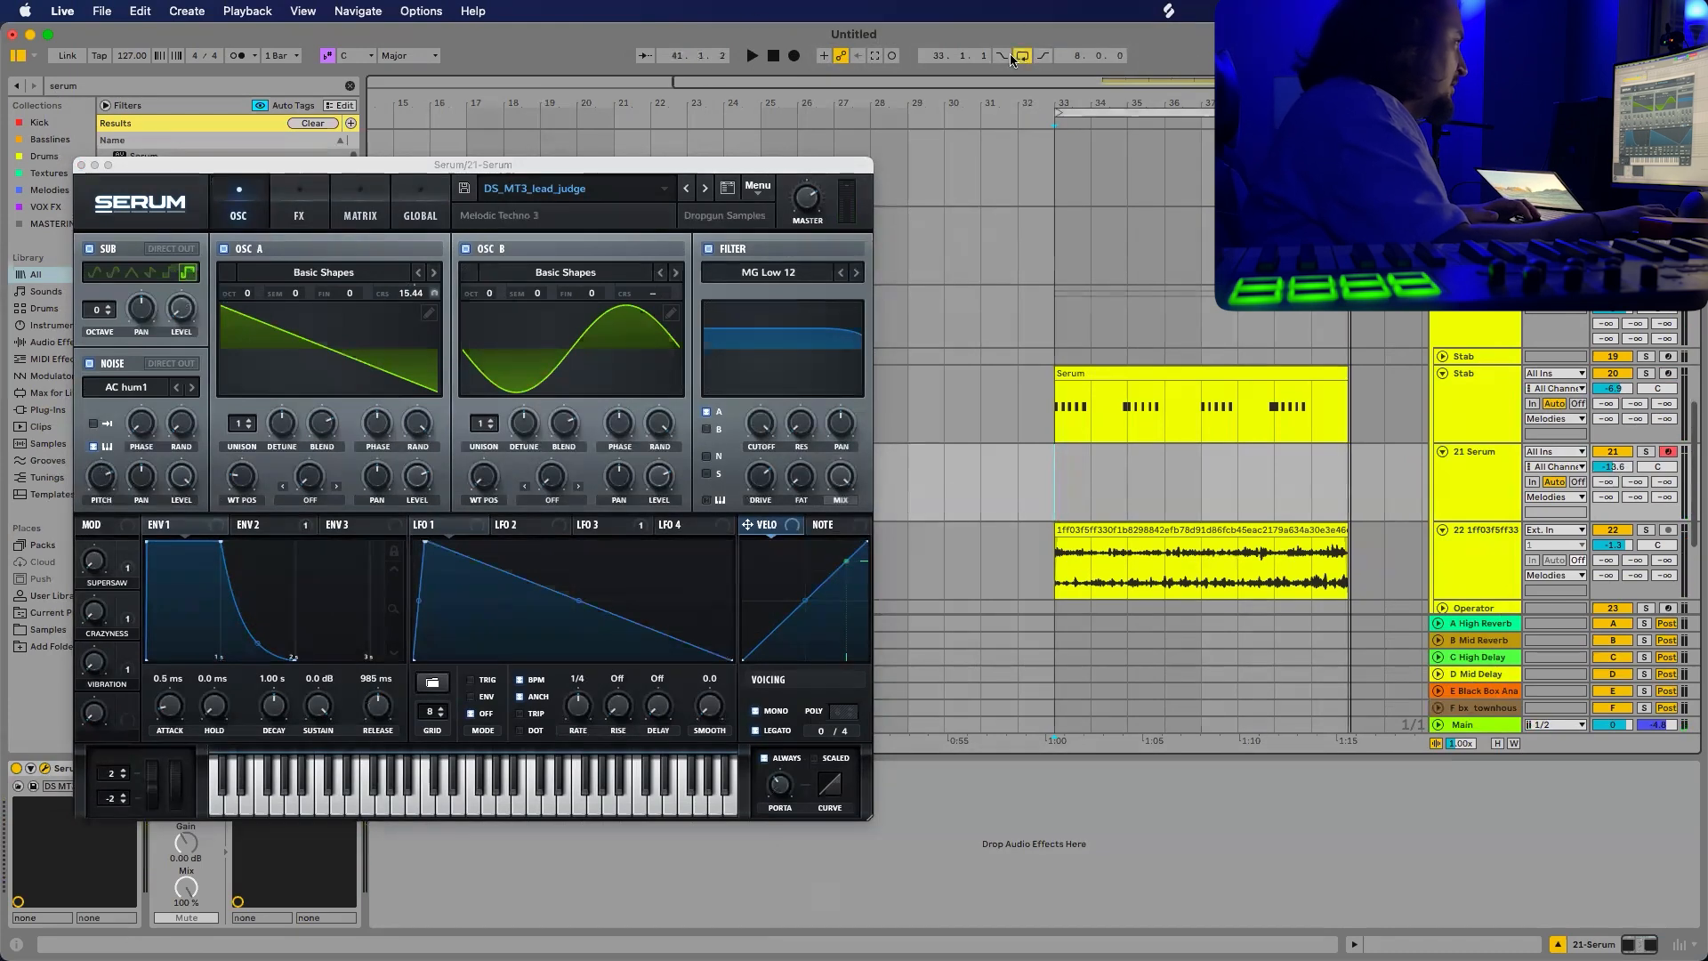
click(579, 190)
click(595, 174)
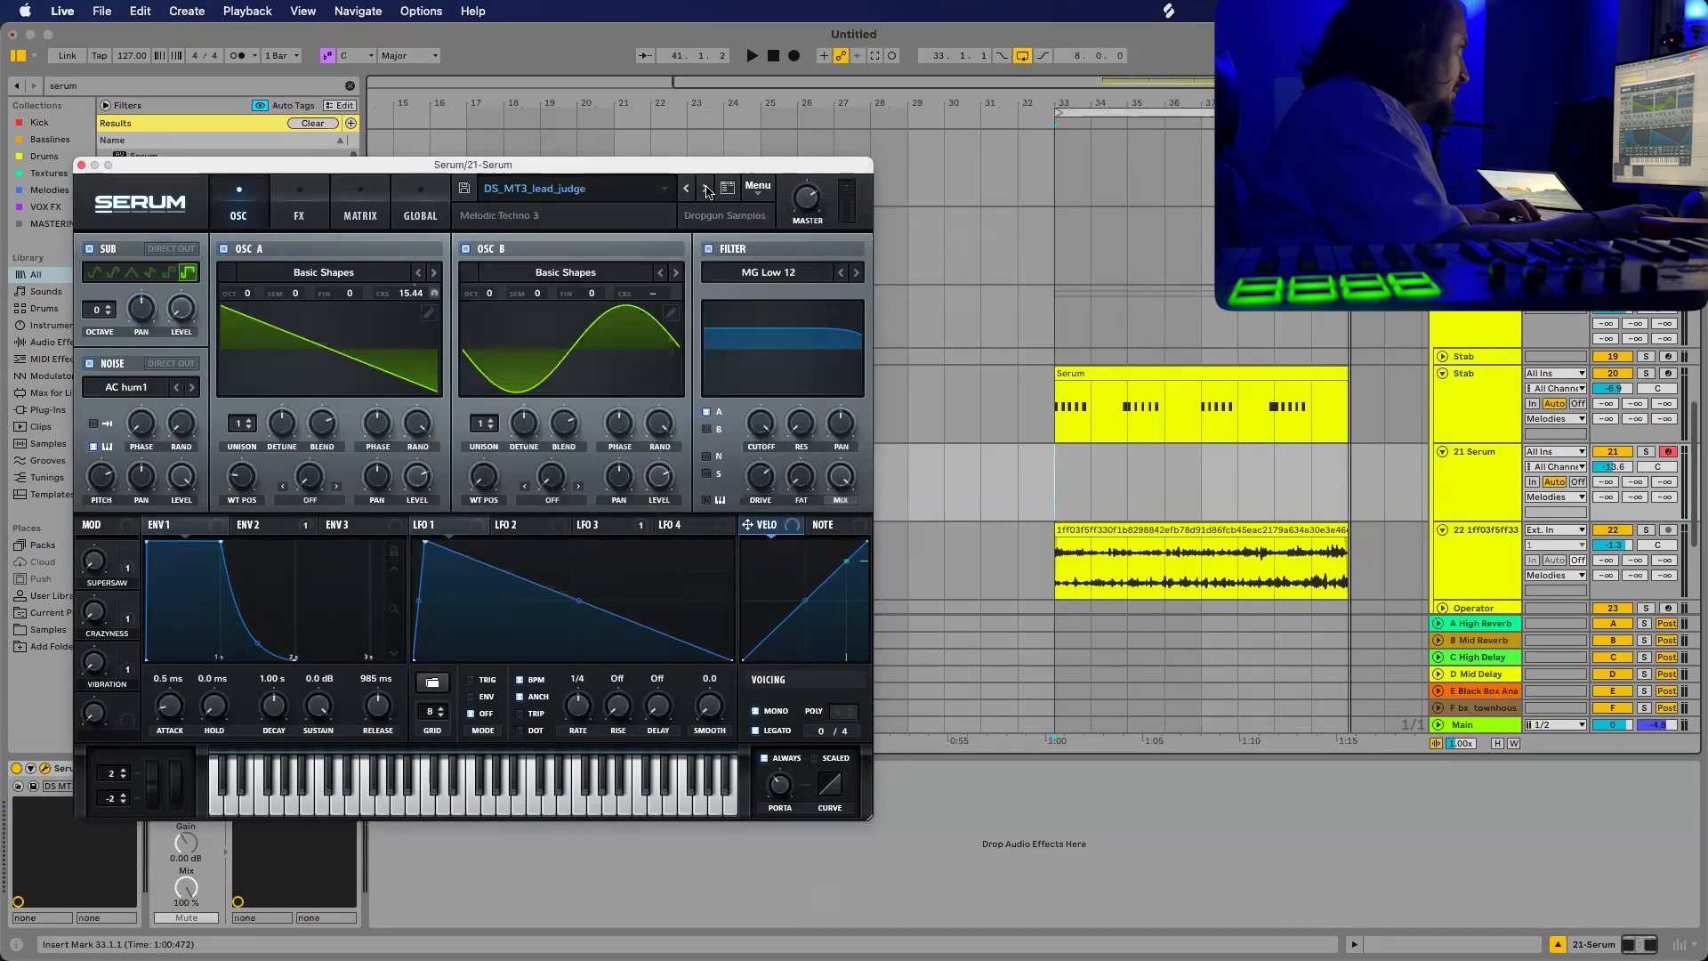
click(708, 189)
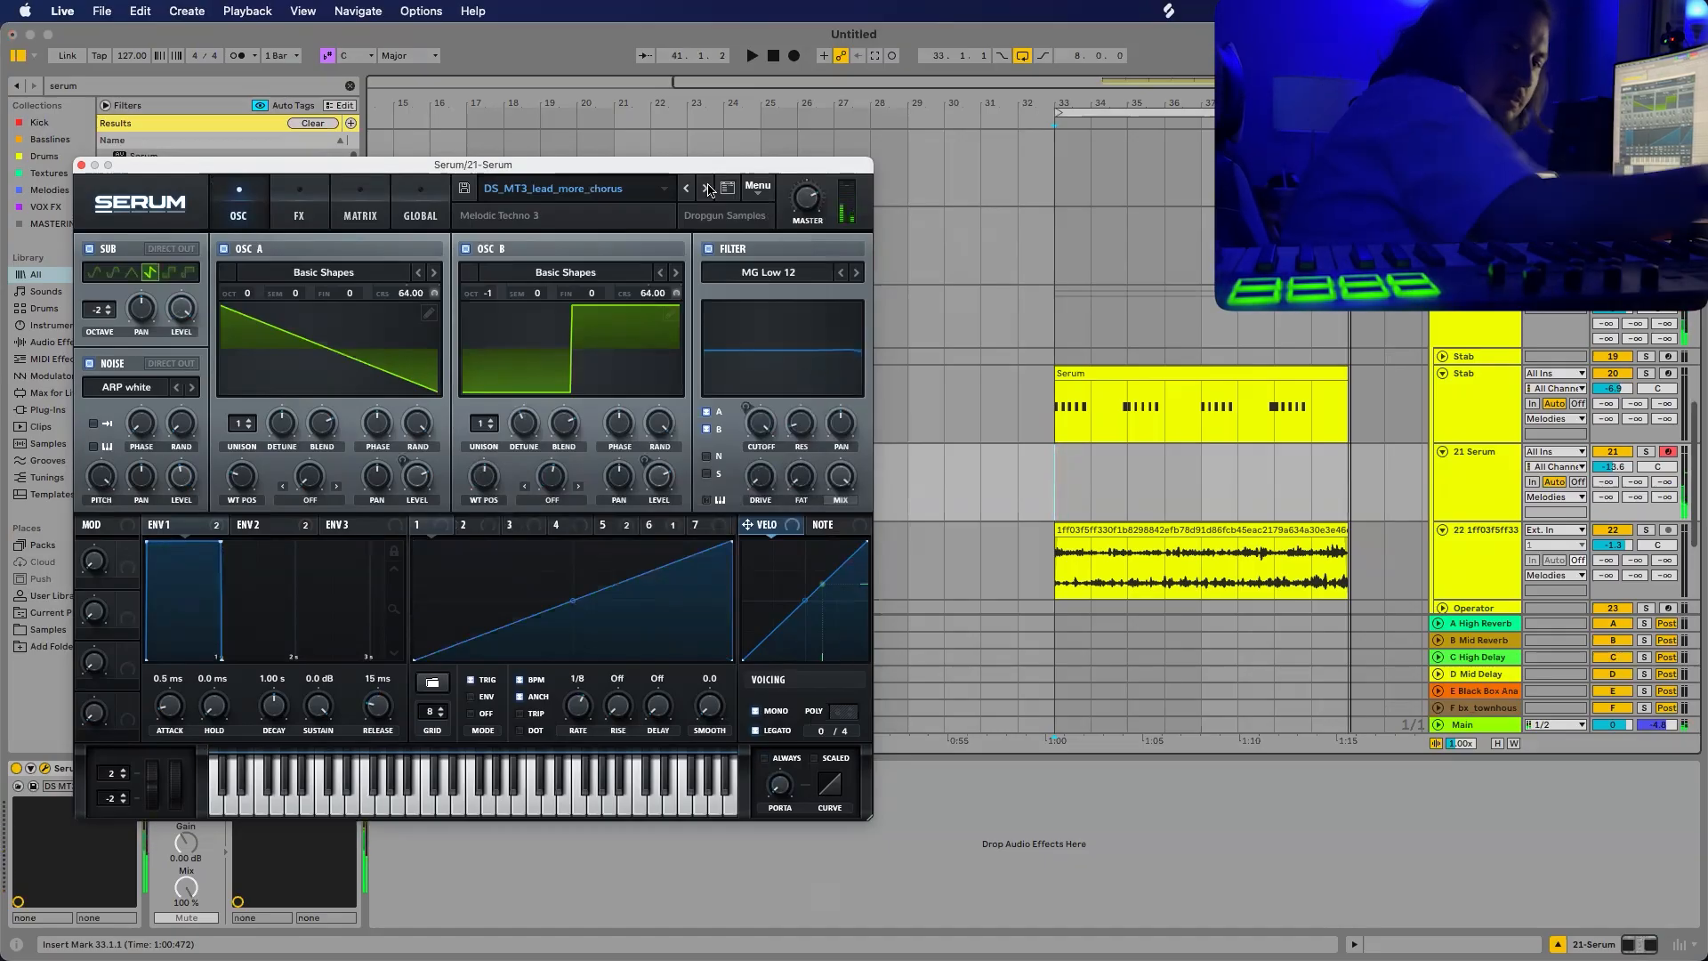
Audition the chorus lead over the loop and set the new Serum track's volume to -7.4 dB.
key(space)
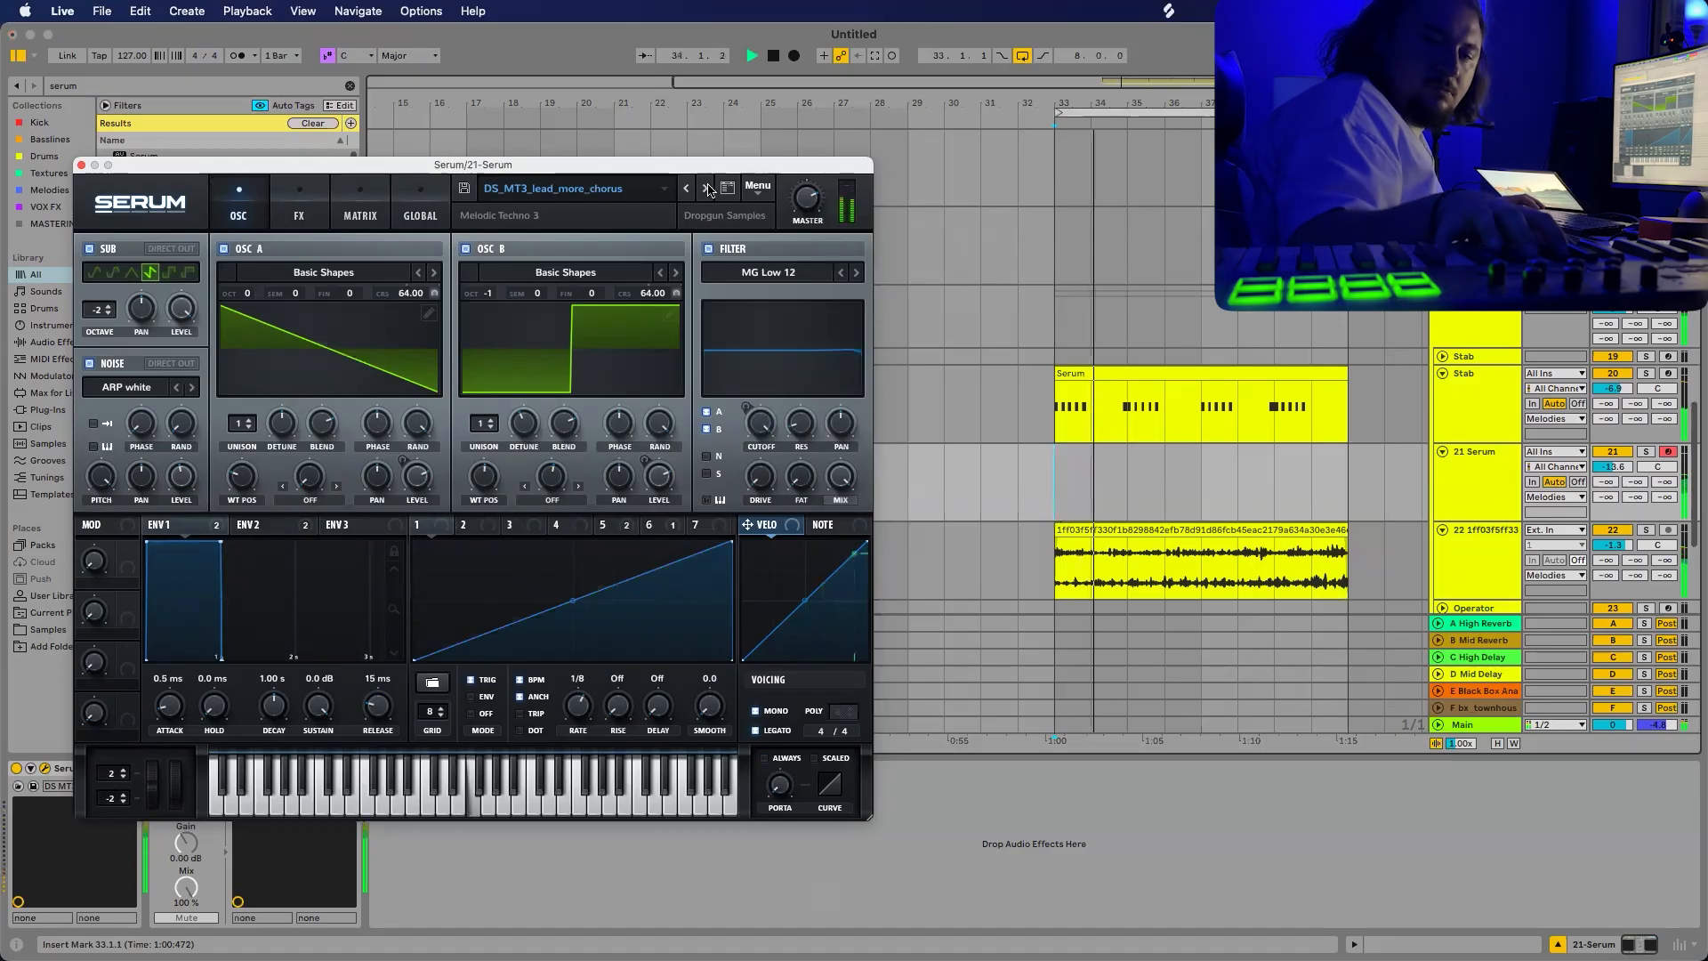
key(space)
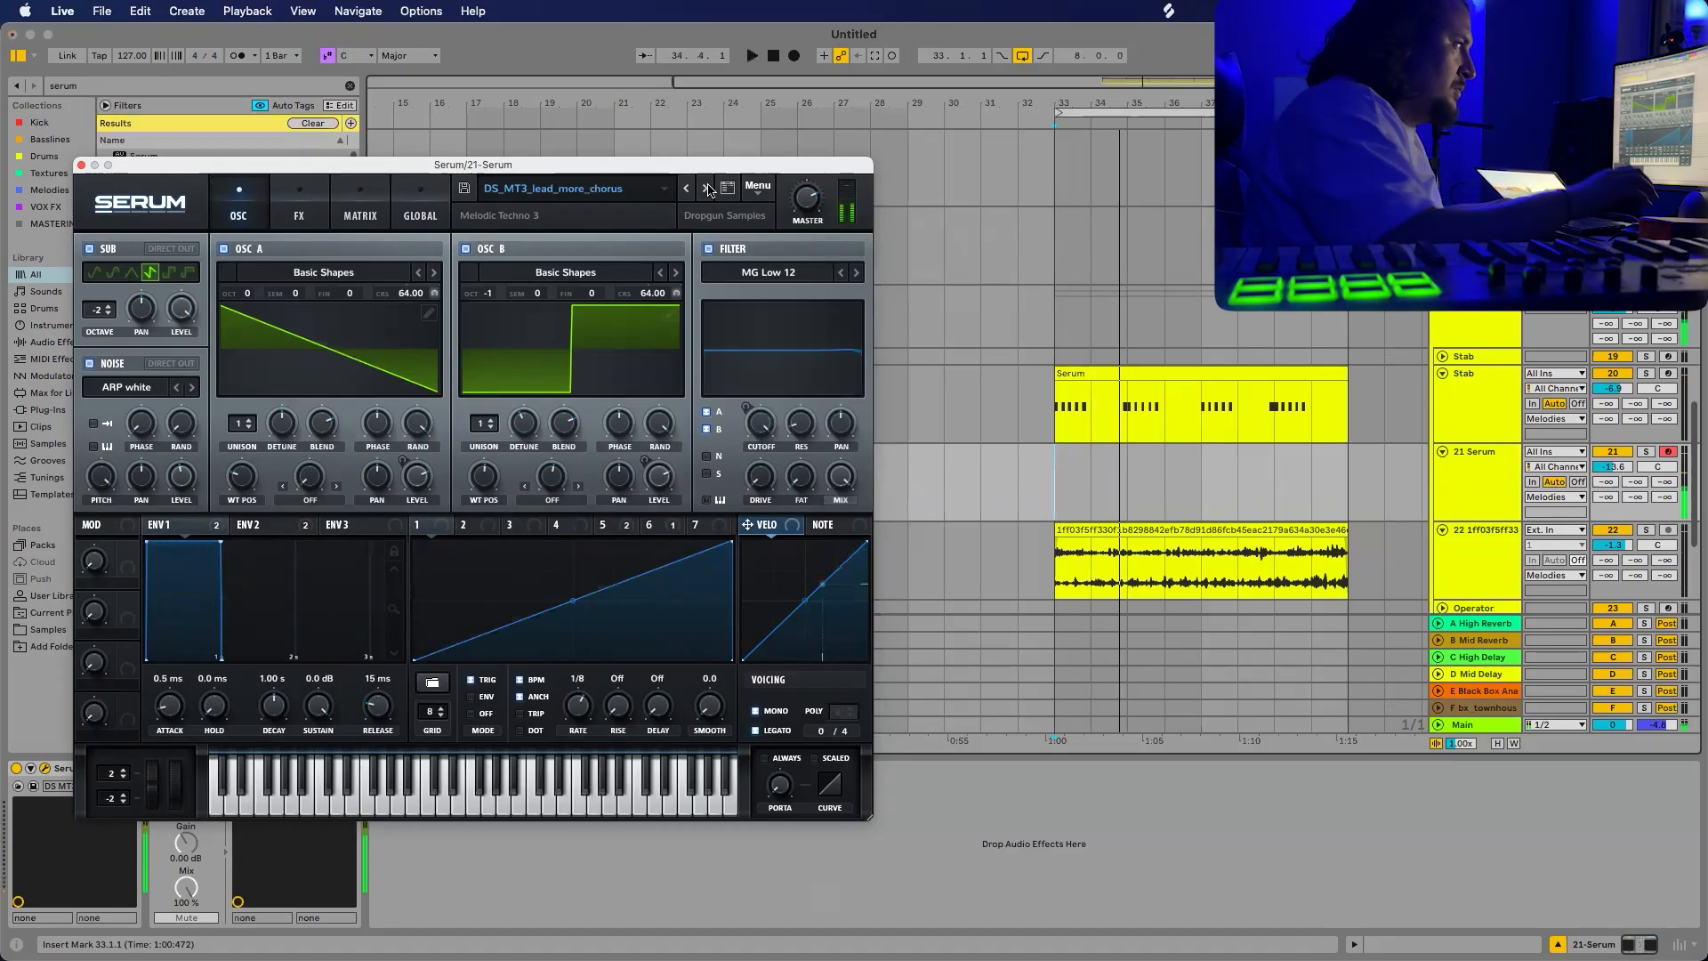
click(1614, 470)
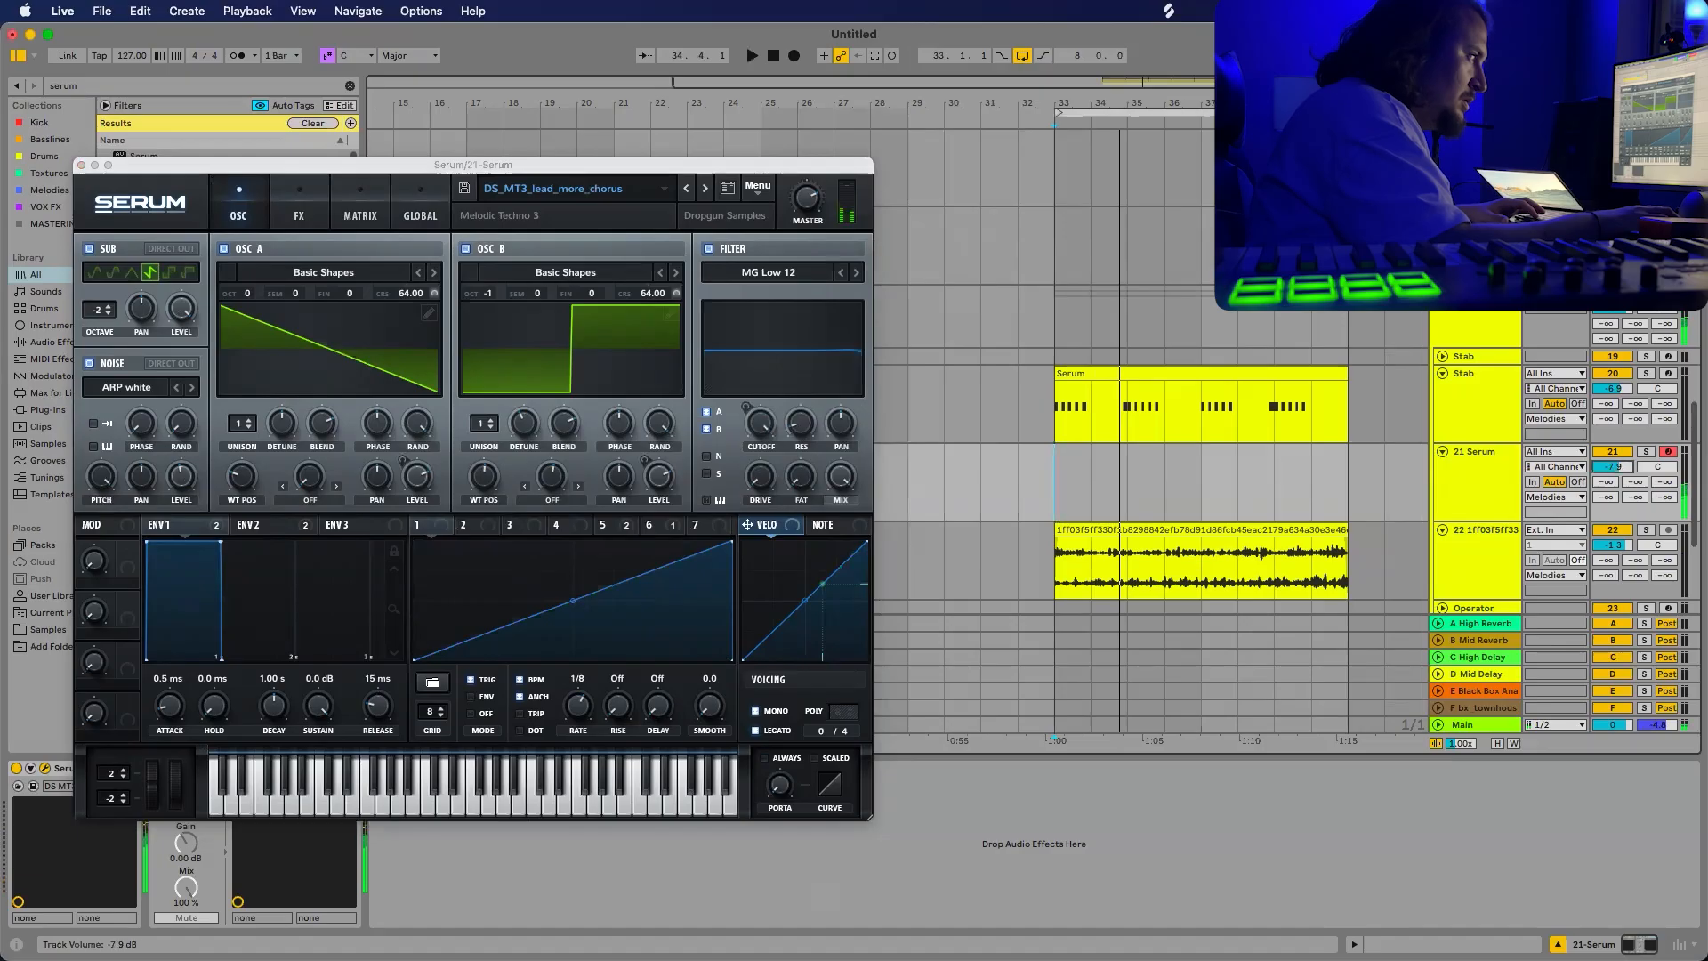
Show Serum's effects and record a lead melody over the eight-bar loop from bar 33 on the new Serum track.
click(303, 214)
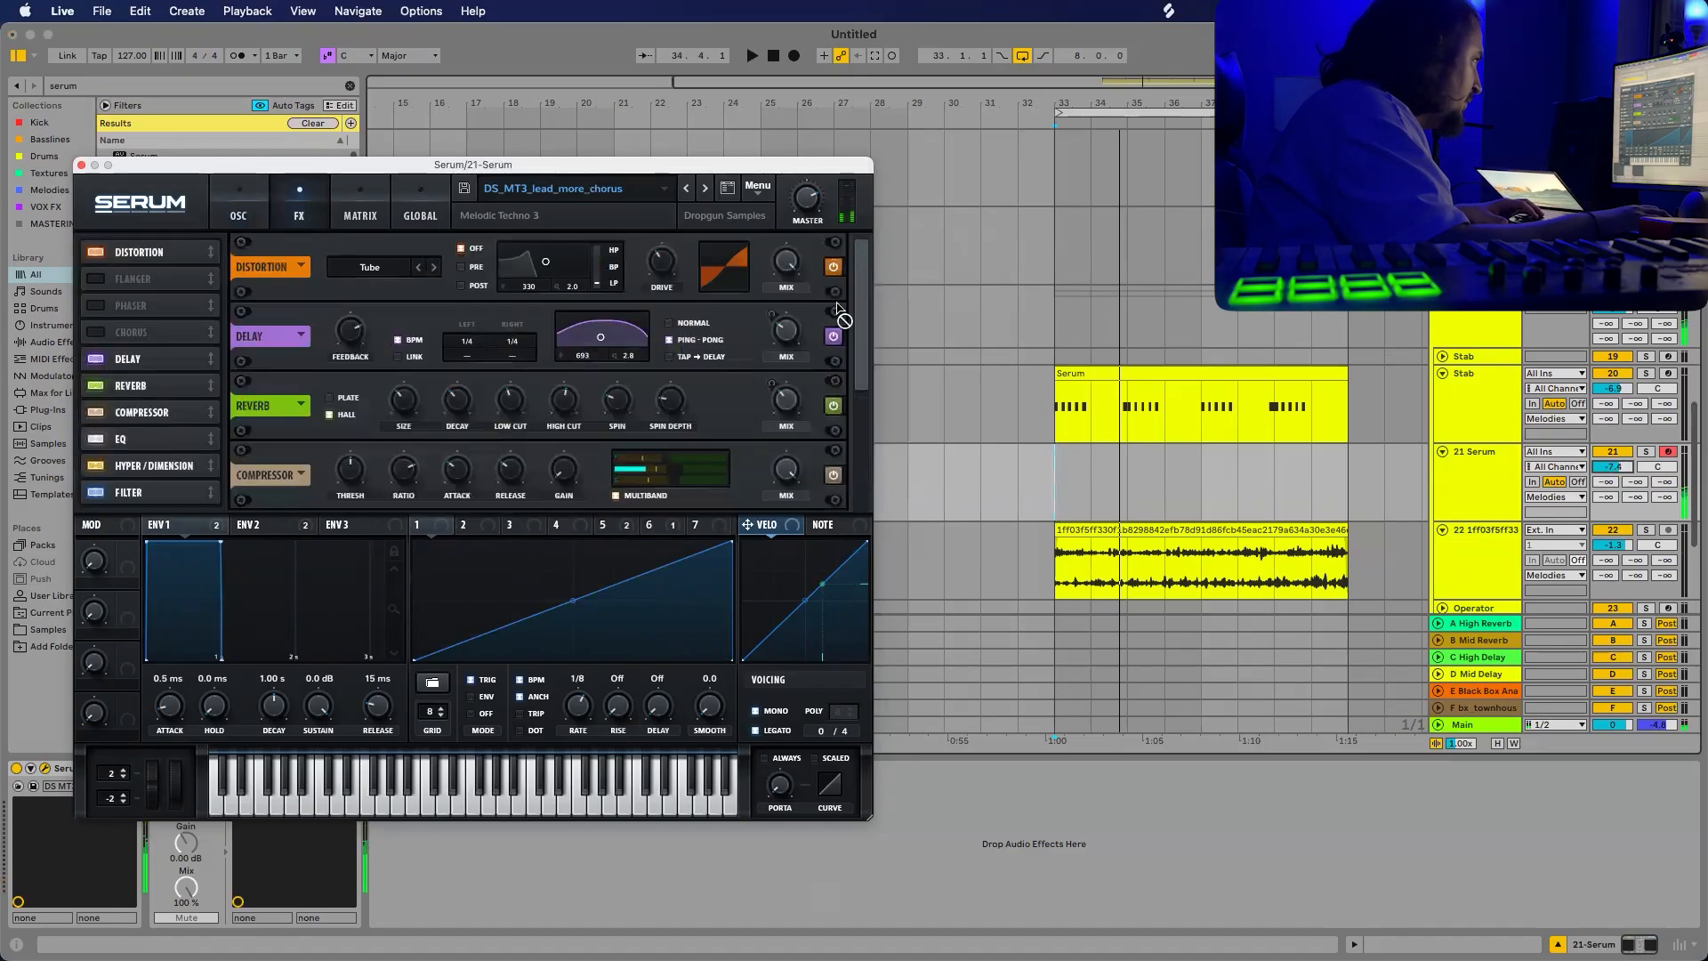
drag(863, 329, 857, 354)
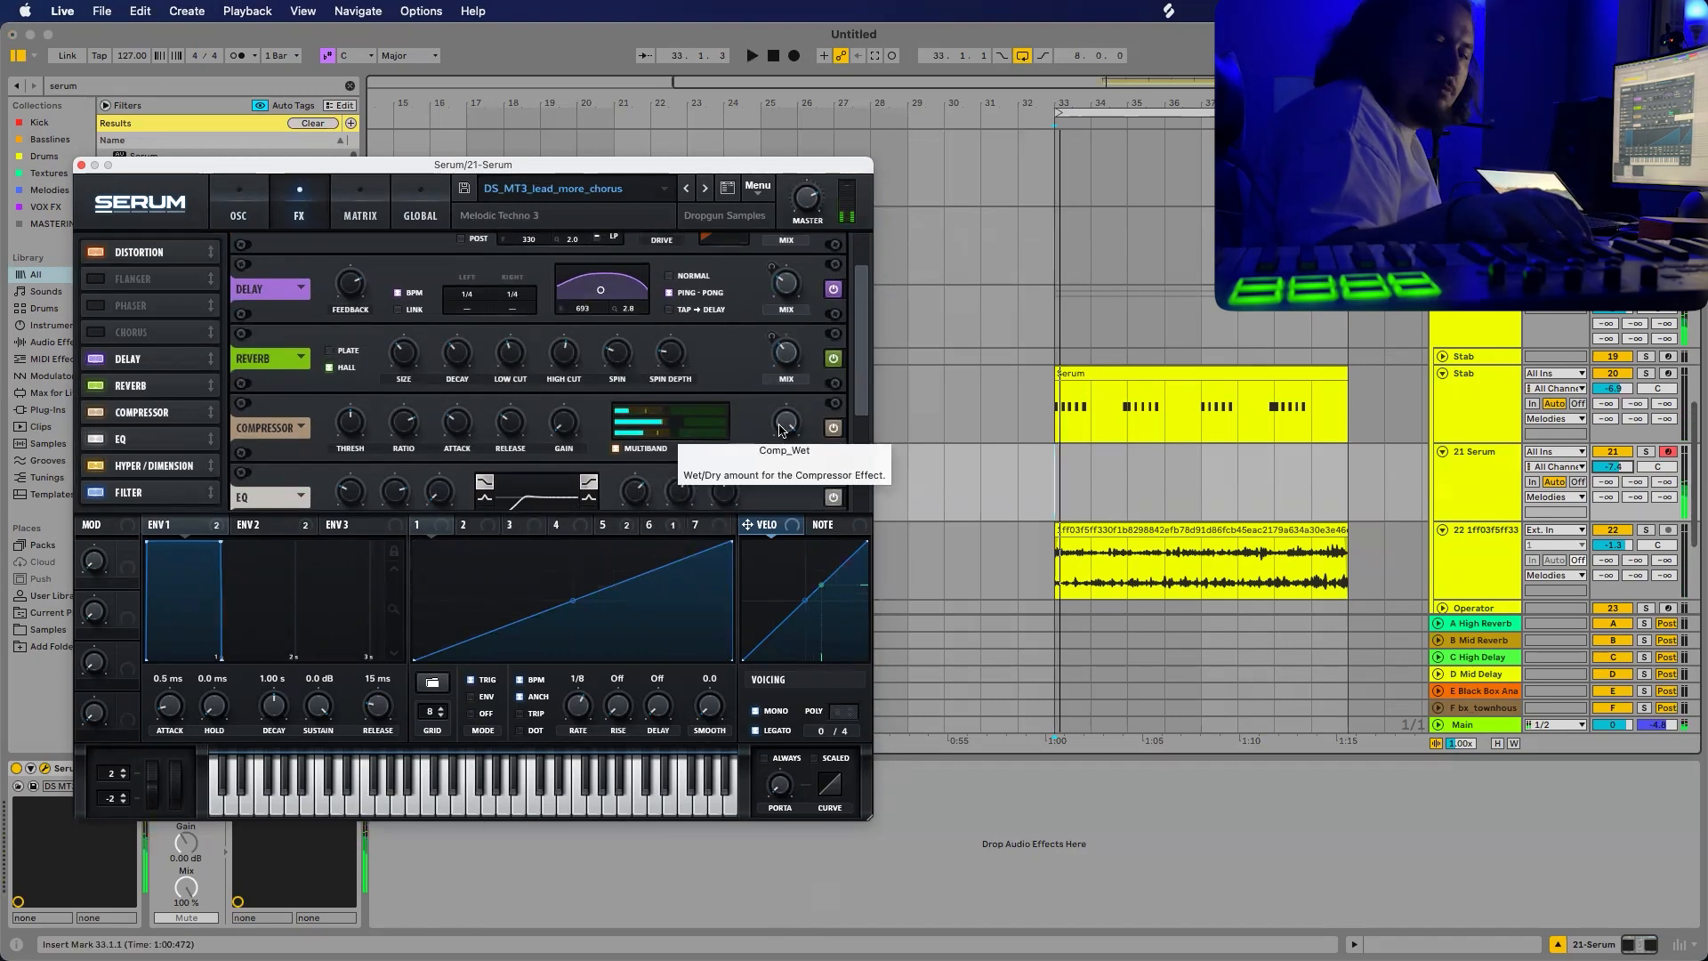
key(space)
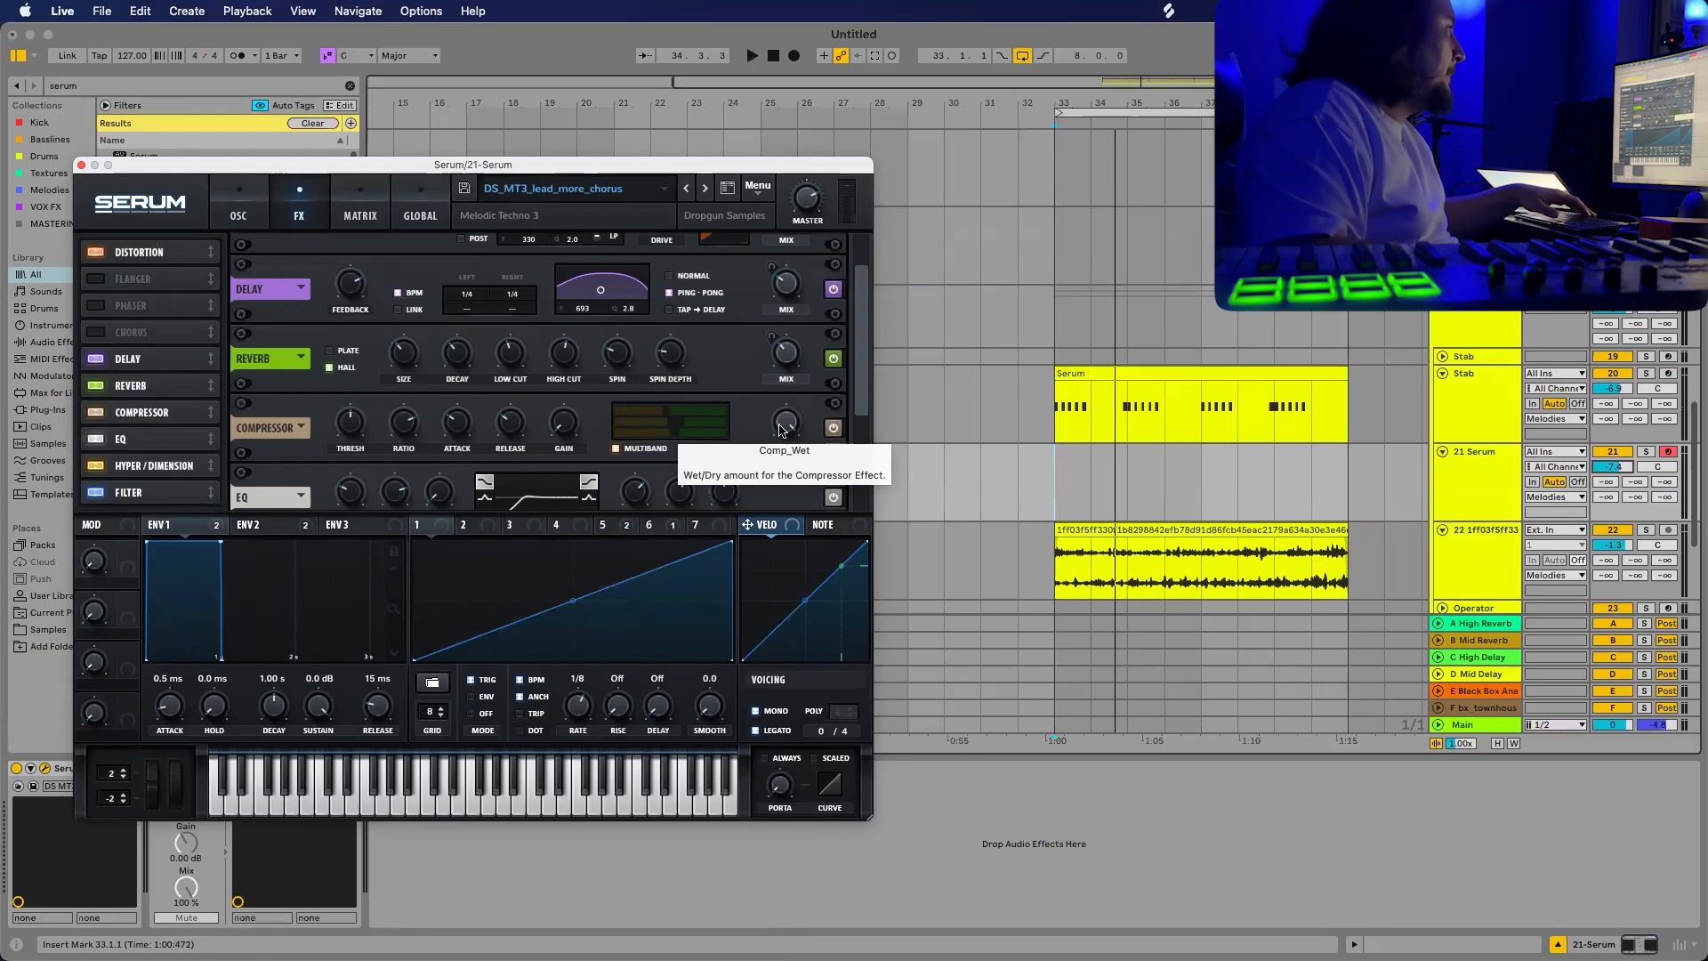
key(F9)
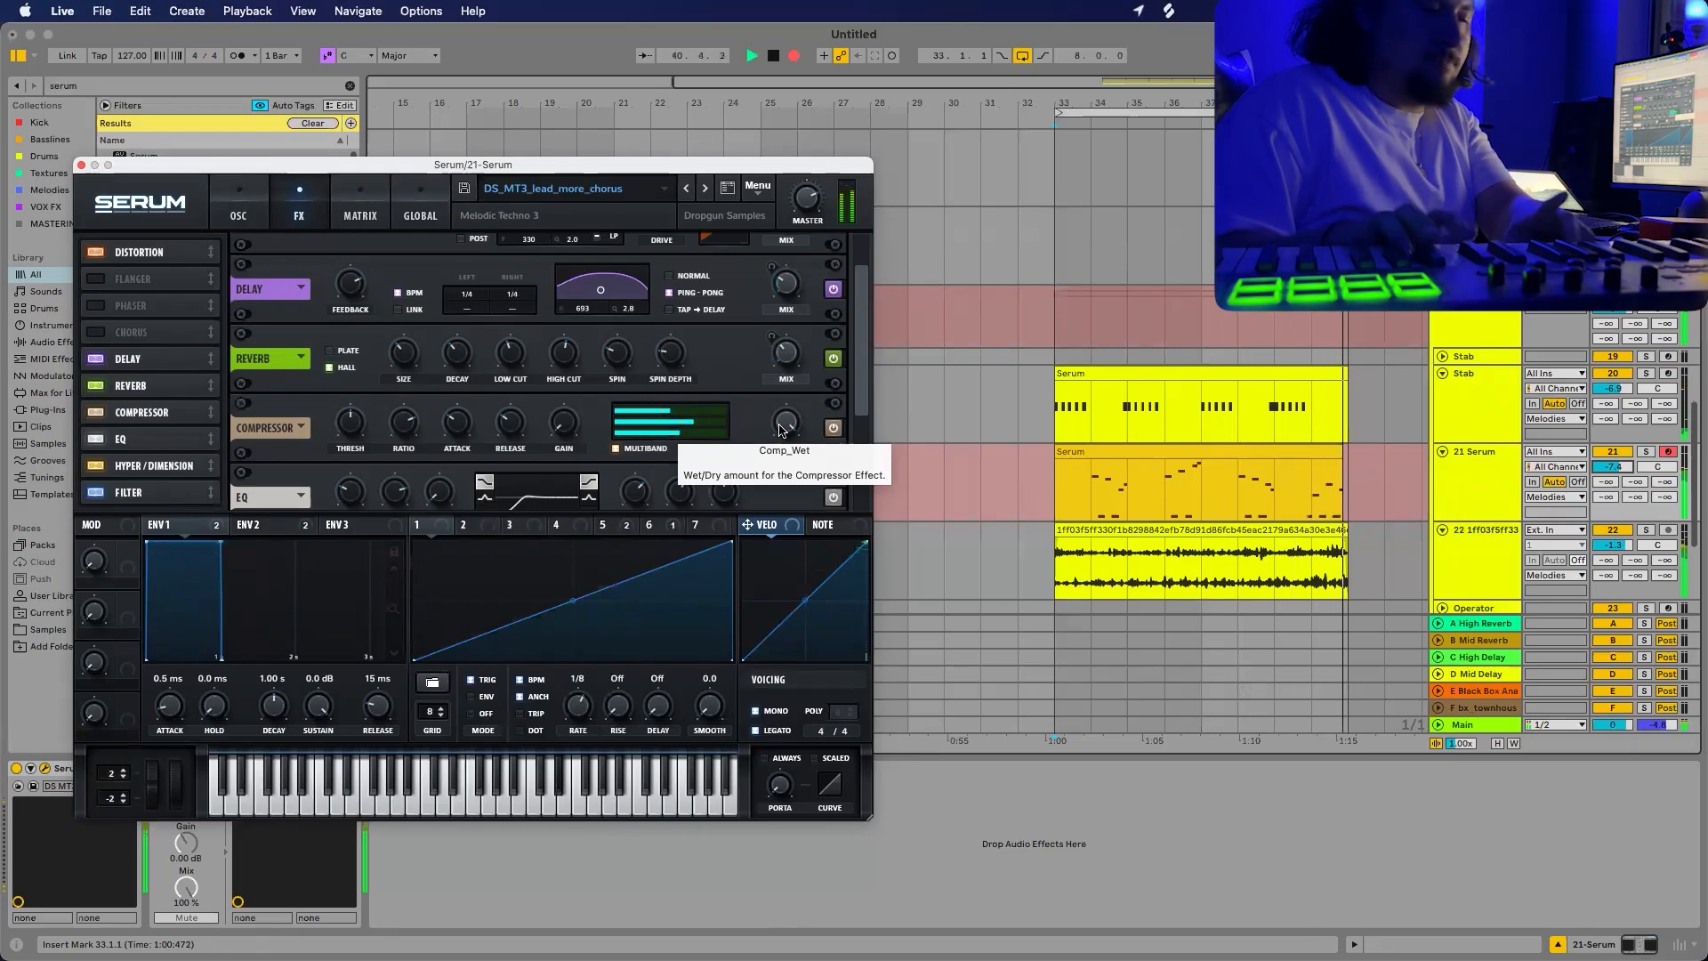
key(space)
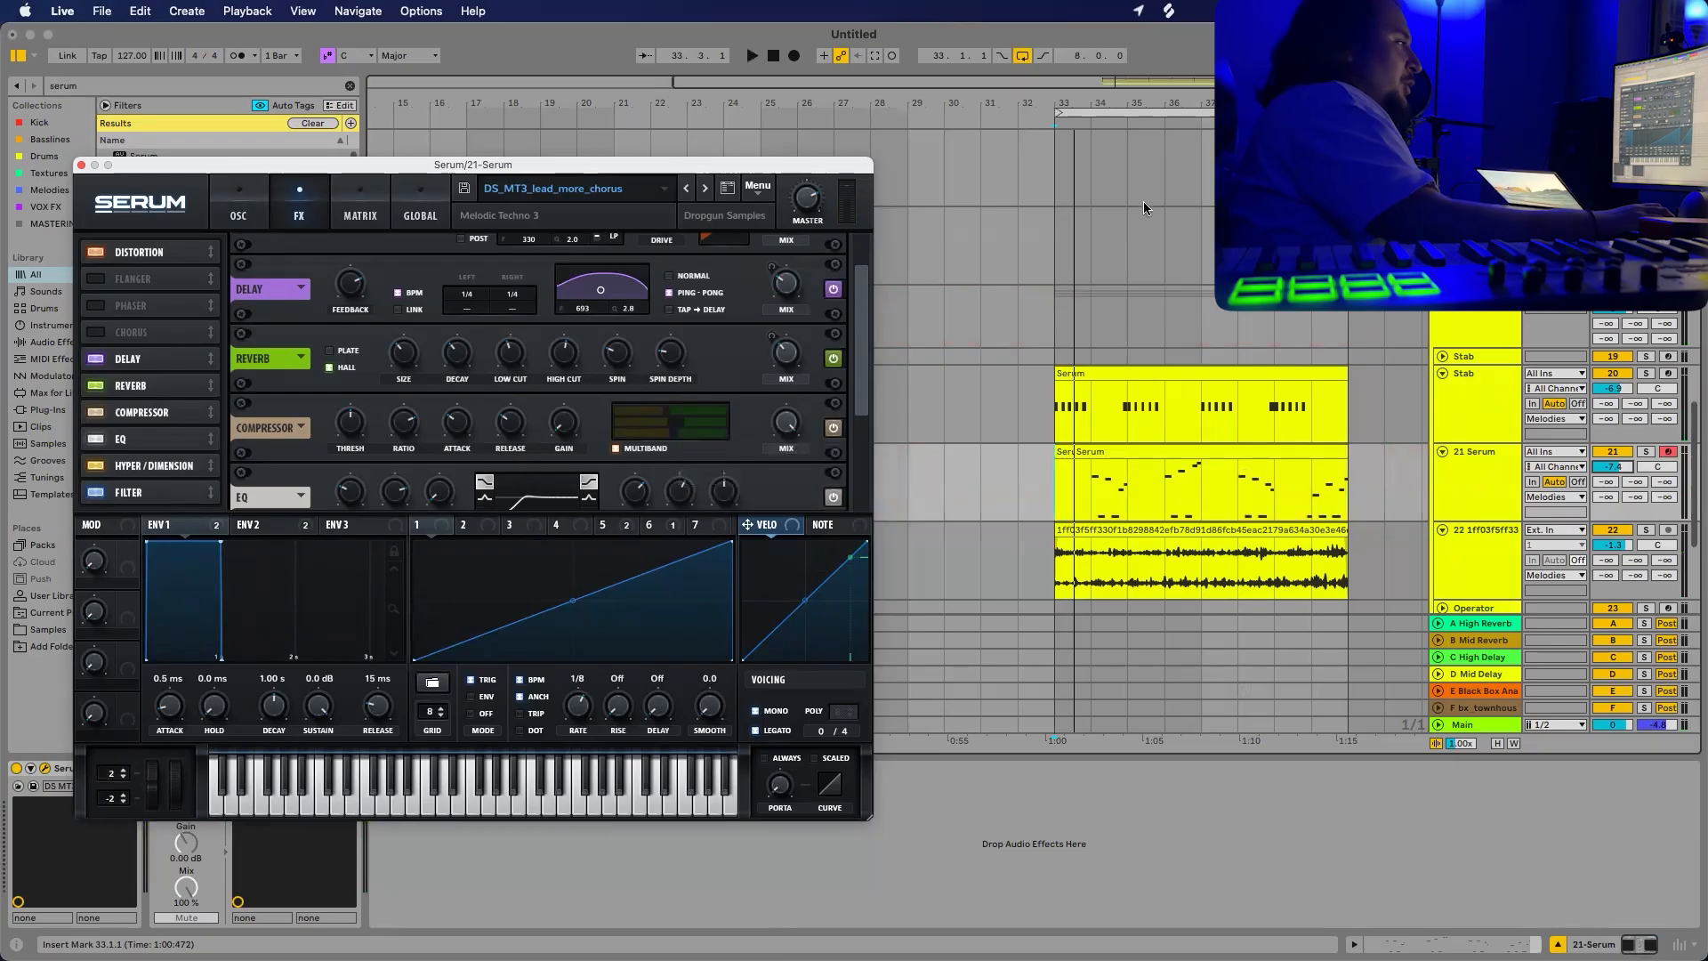
Extend the recorded lead clip's start back to bar 33, open its notes for editing and close the Serum window.
click(1077, 454)
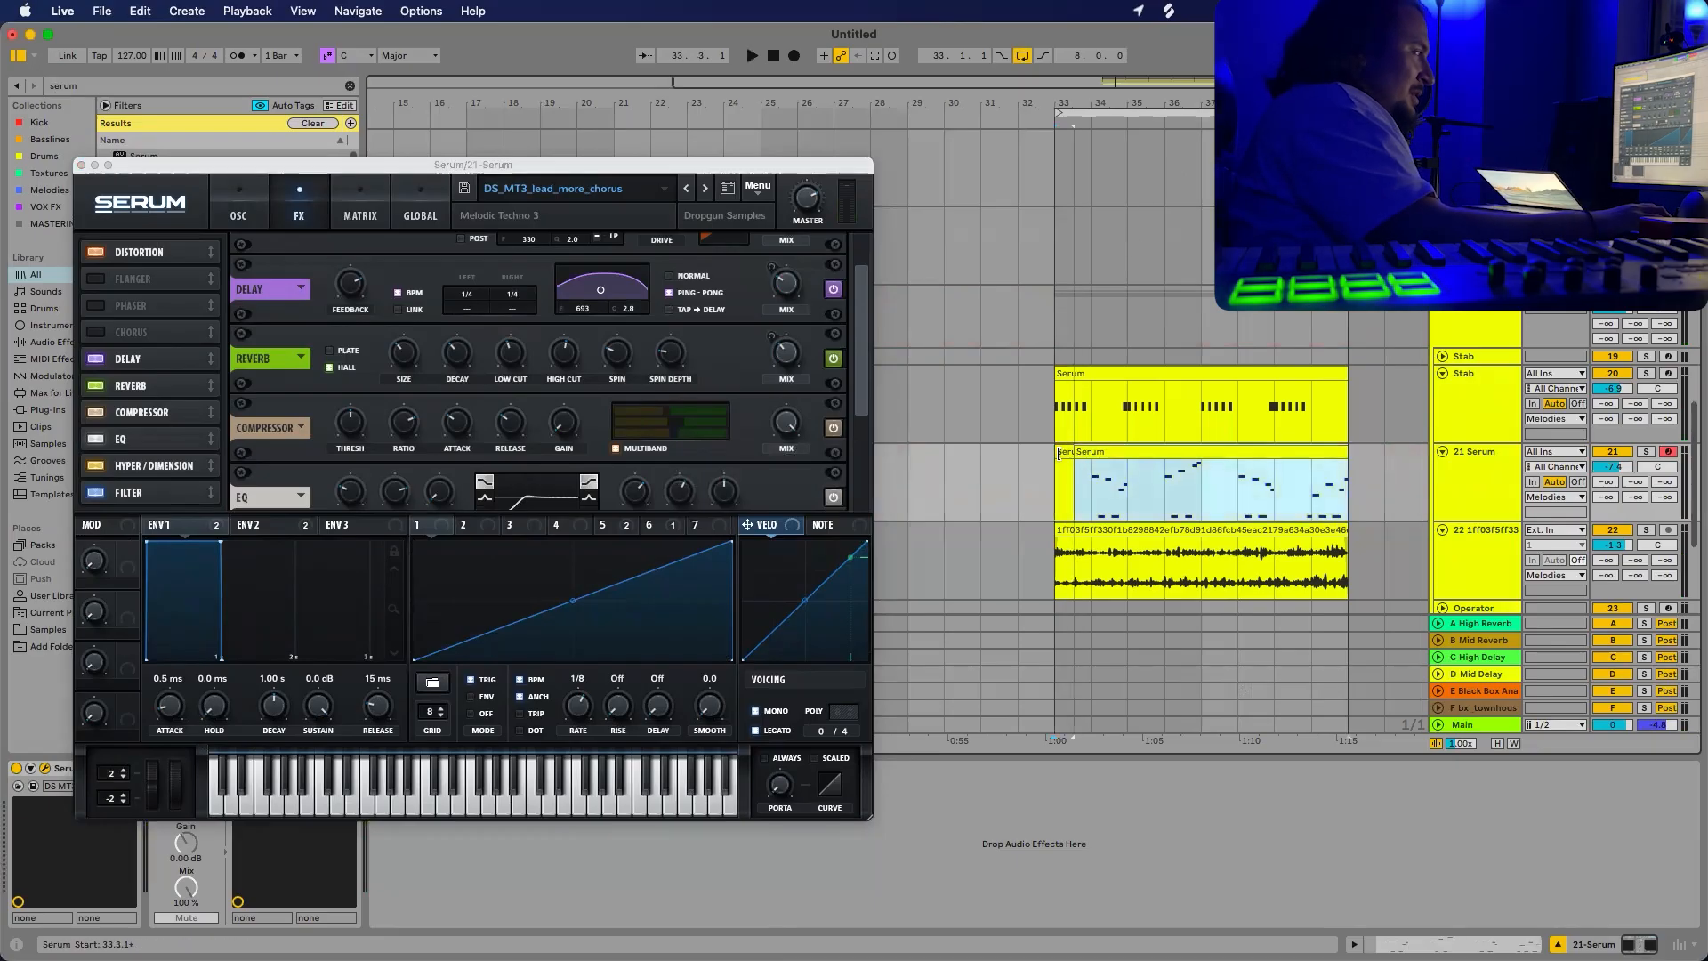
double_click(1102, 452)
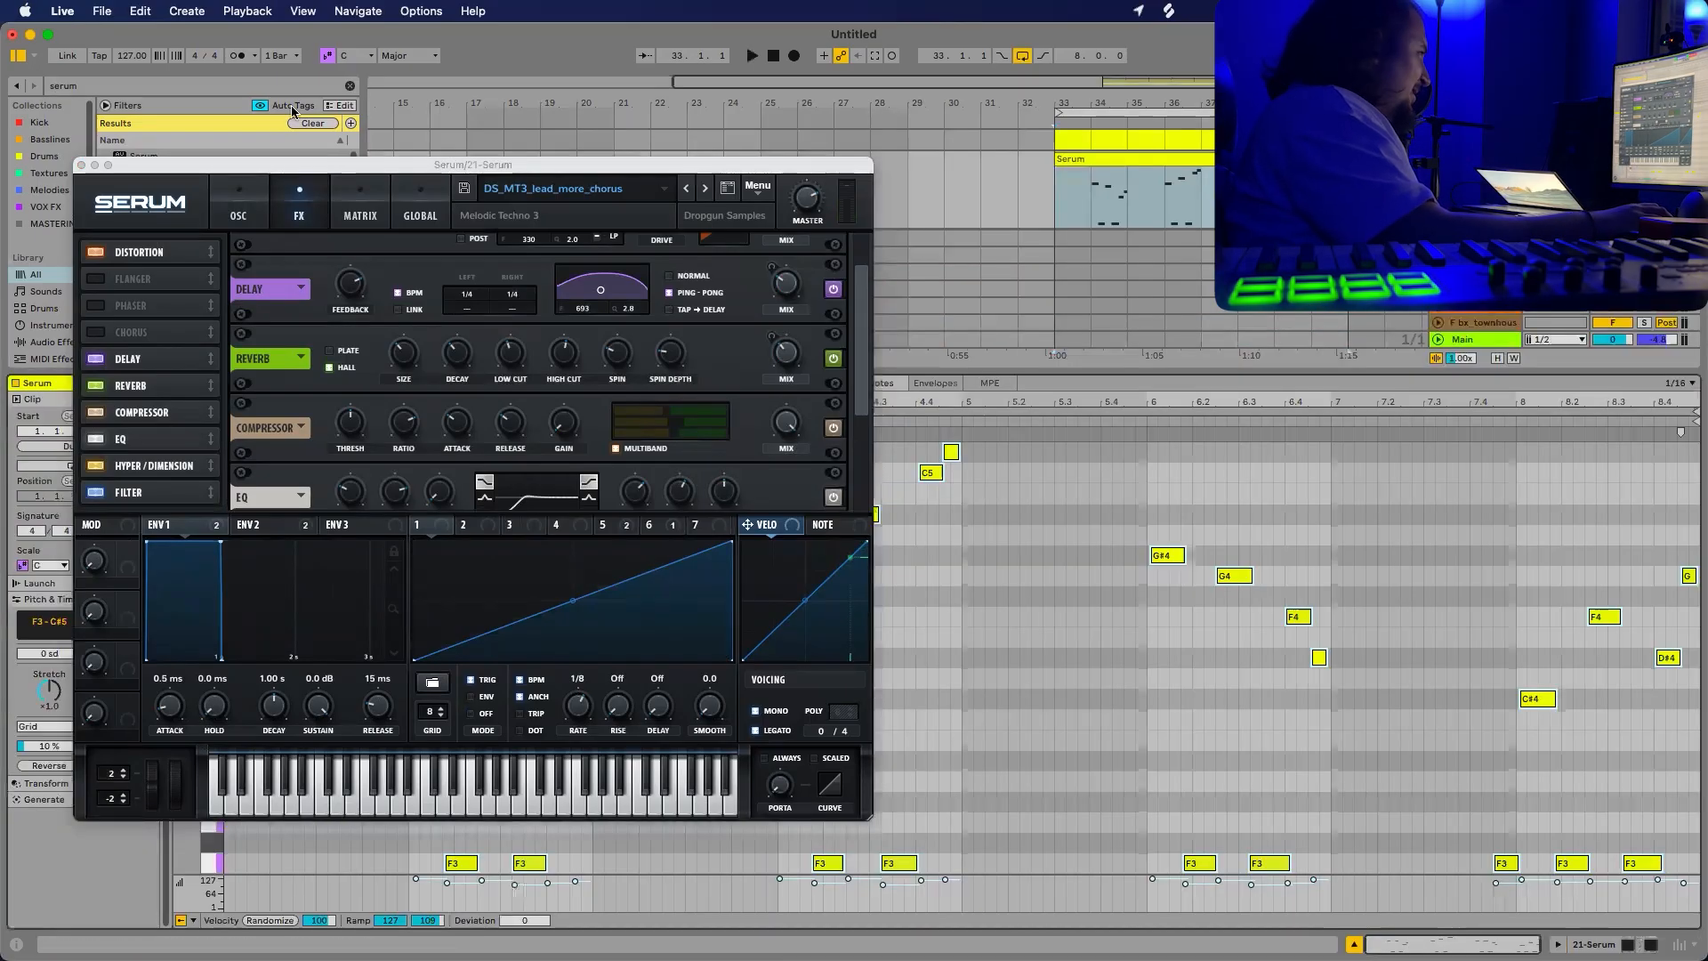
click(82, 166)
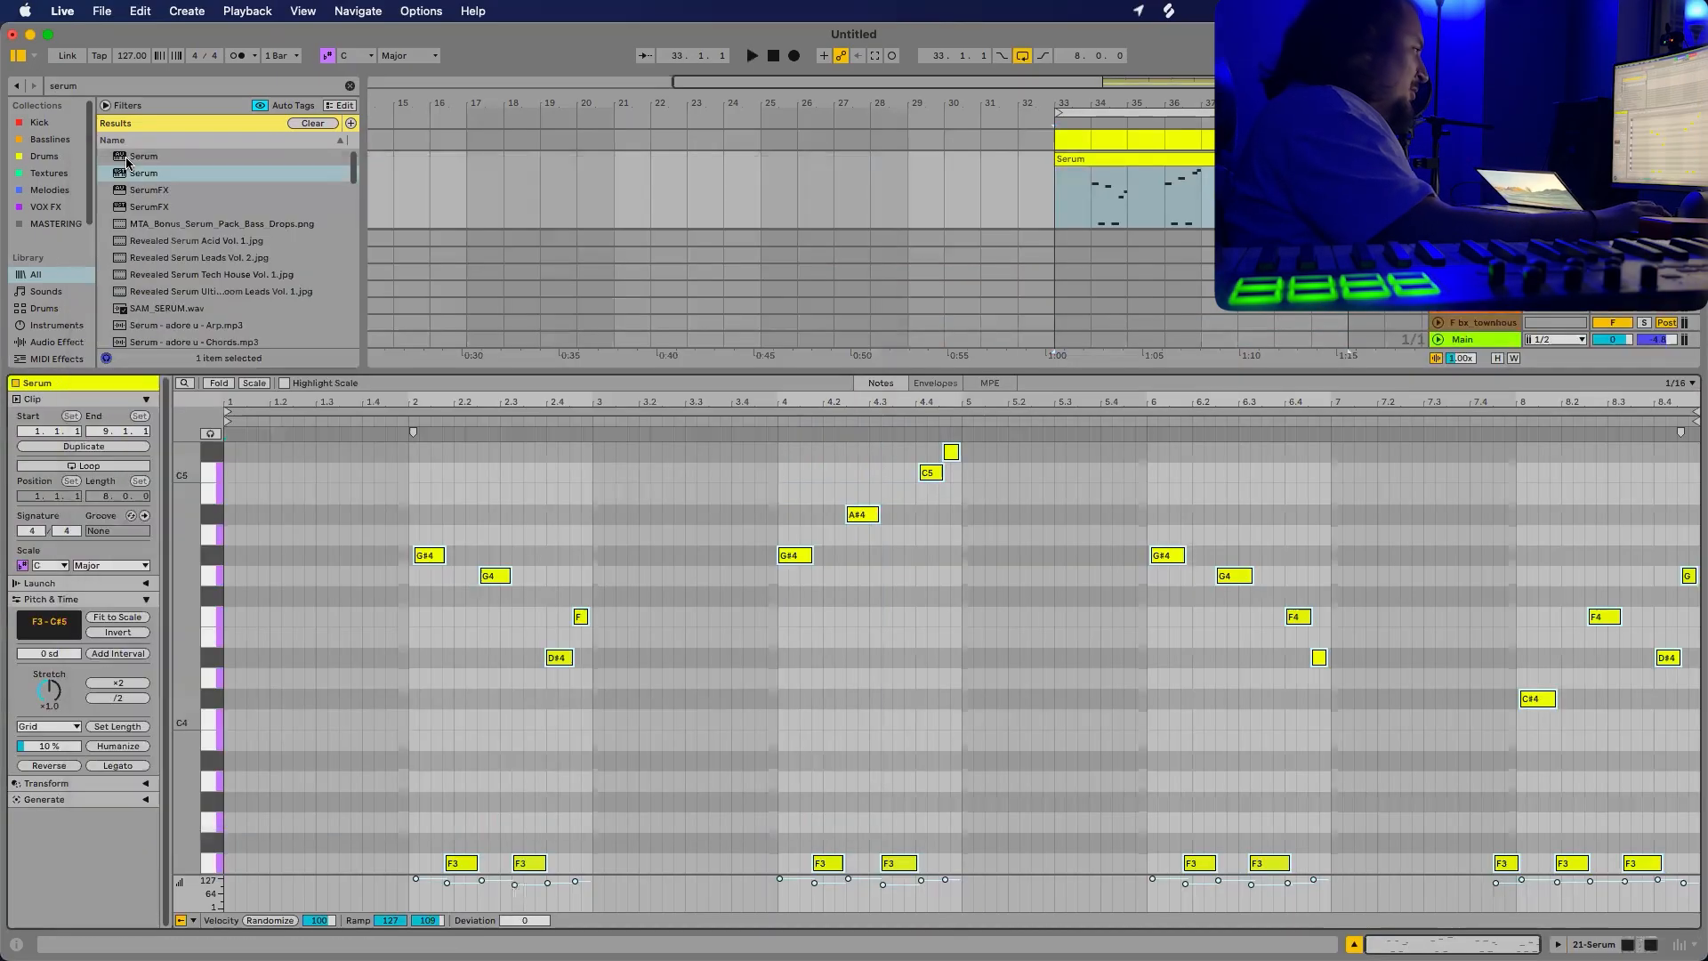
Quantize all notes in the recorded lead clip and play the loop to hear the result.
click(683, 728)
key(super+a)
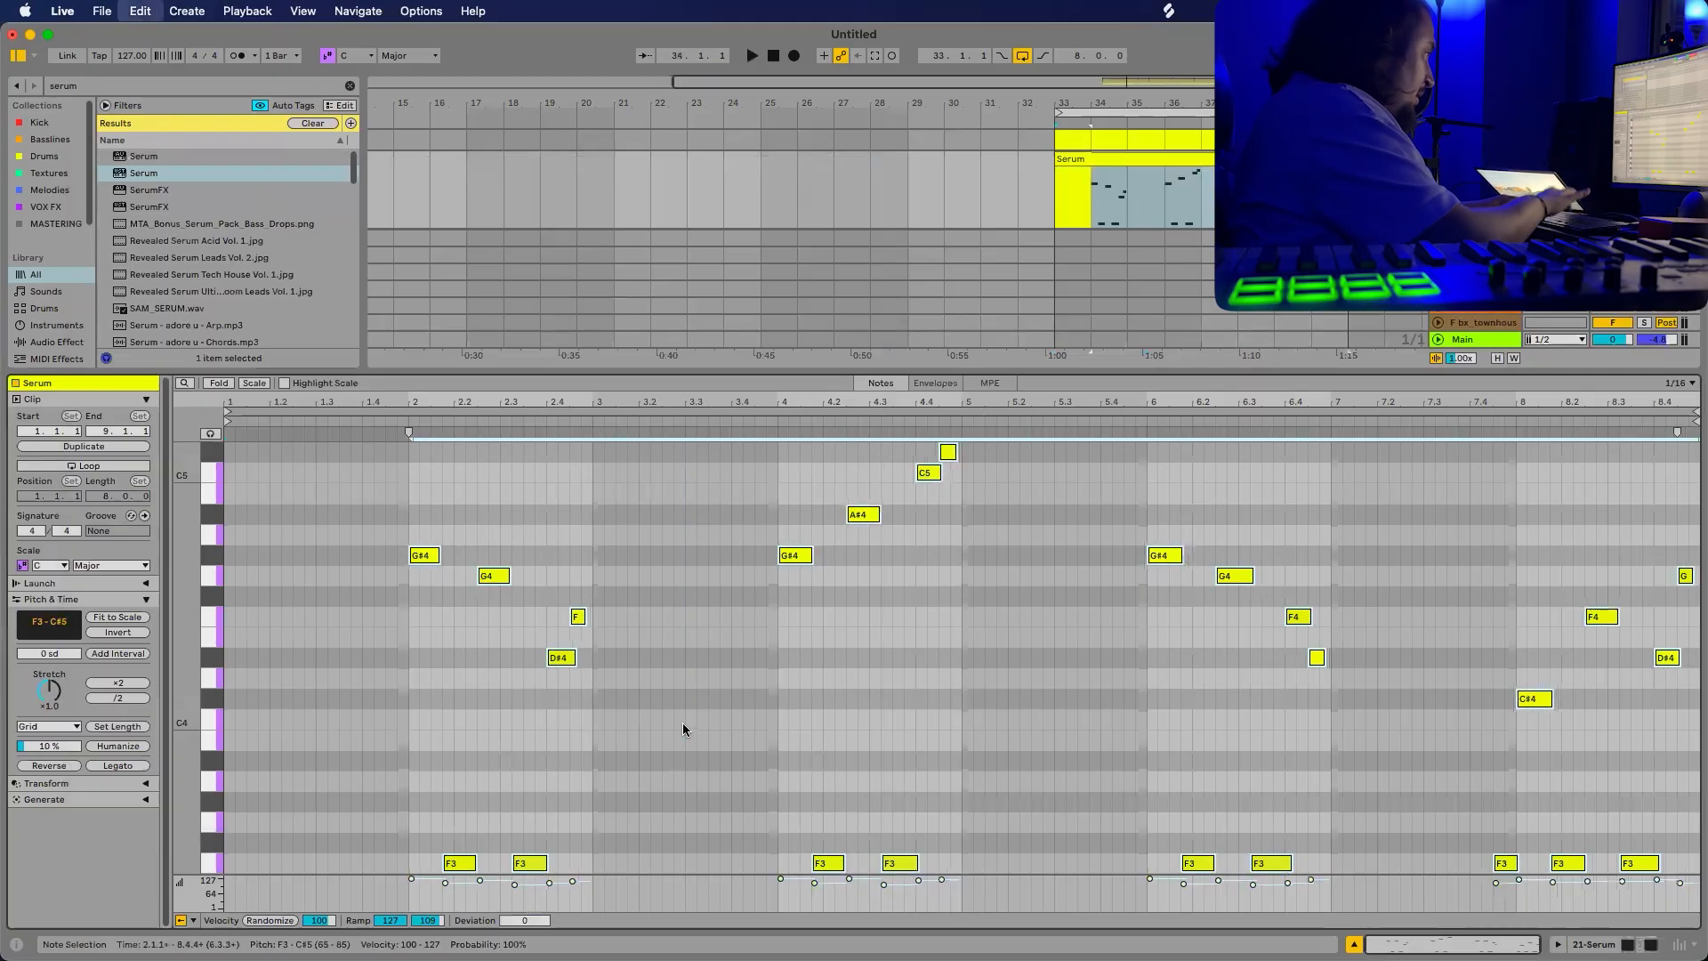
scroll(584, 685, down, 3)
scroll(585, 679, up, 2)
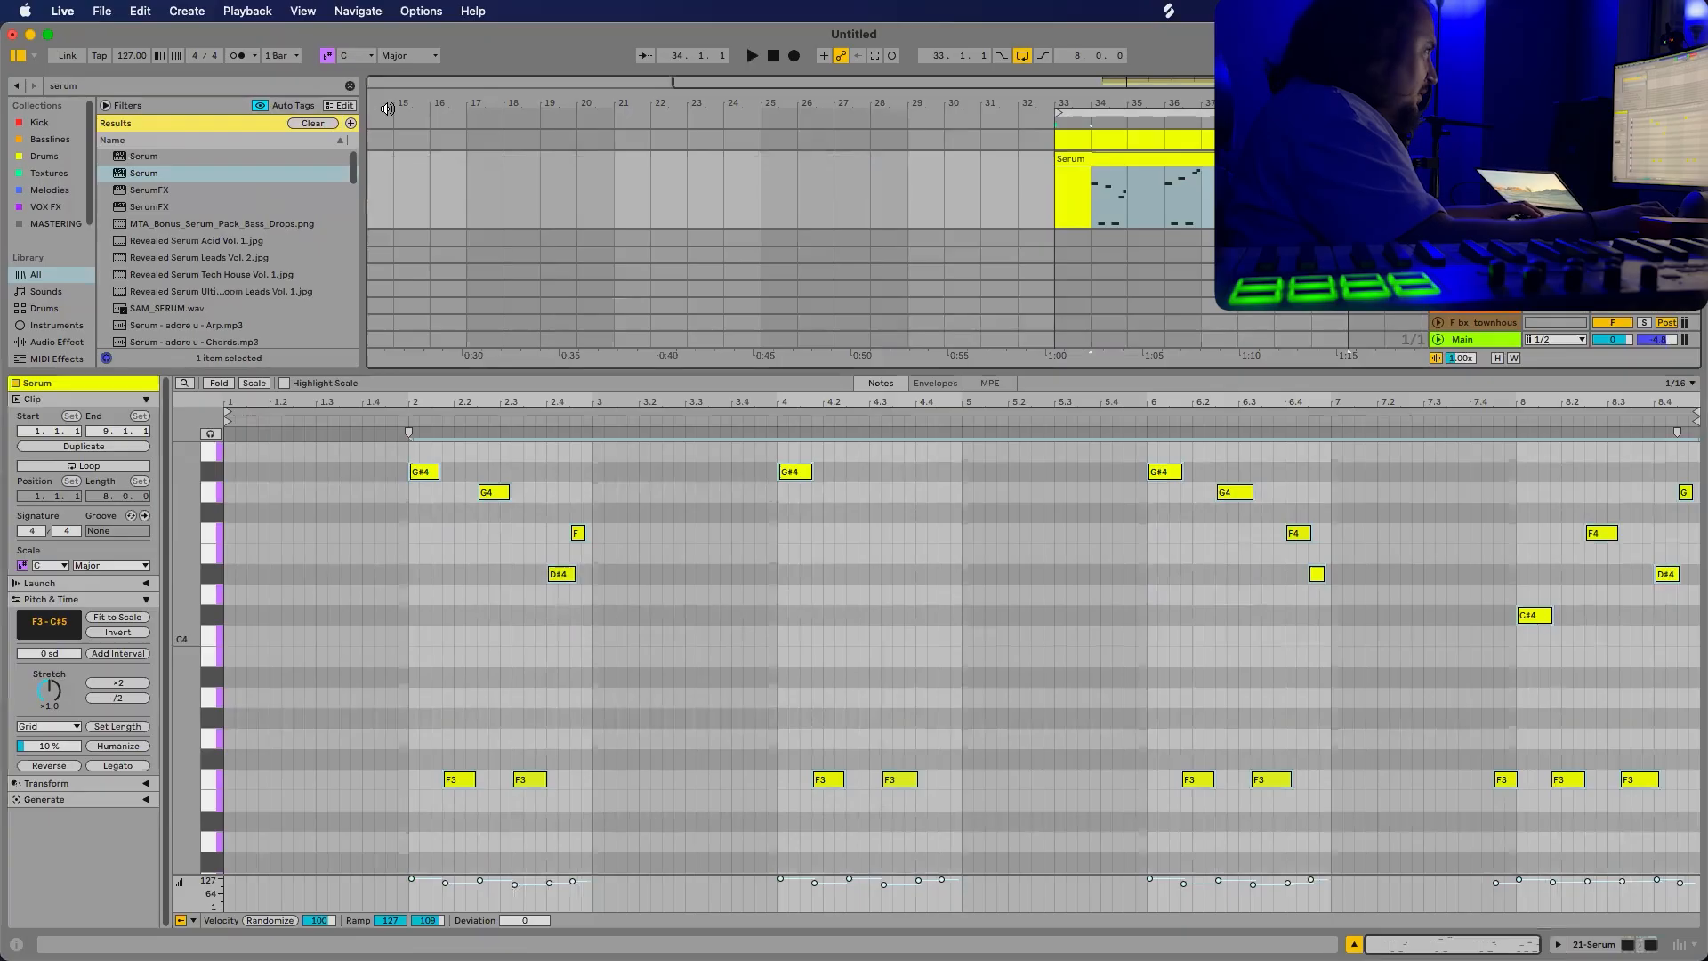
key(space)
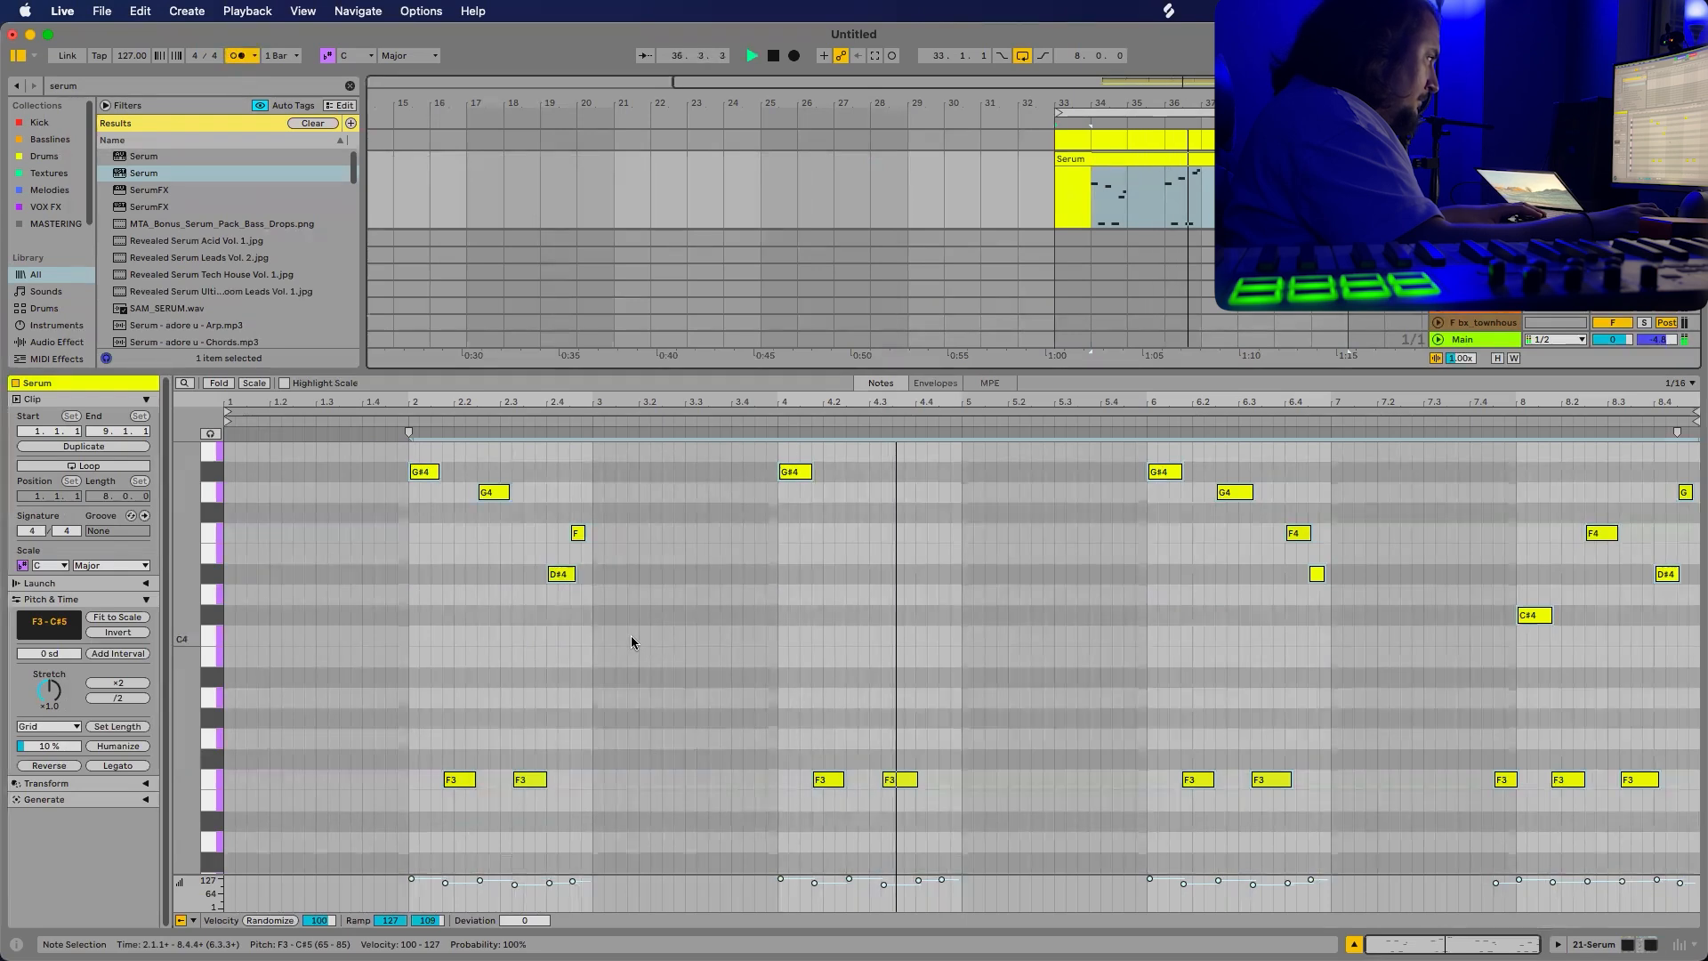
Look over the quantized lead notes during playback and hide the clip's note editor to show the full arrangement.
scroll(1012, 647, up, 2)
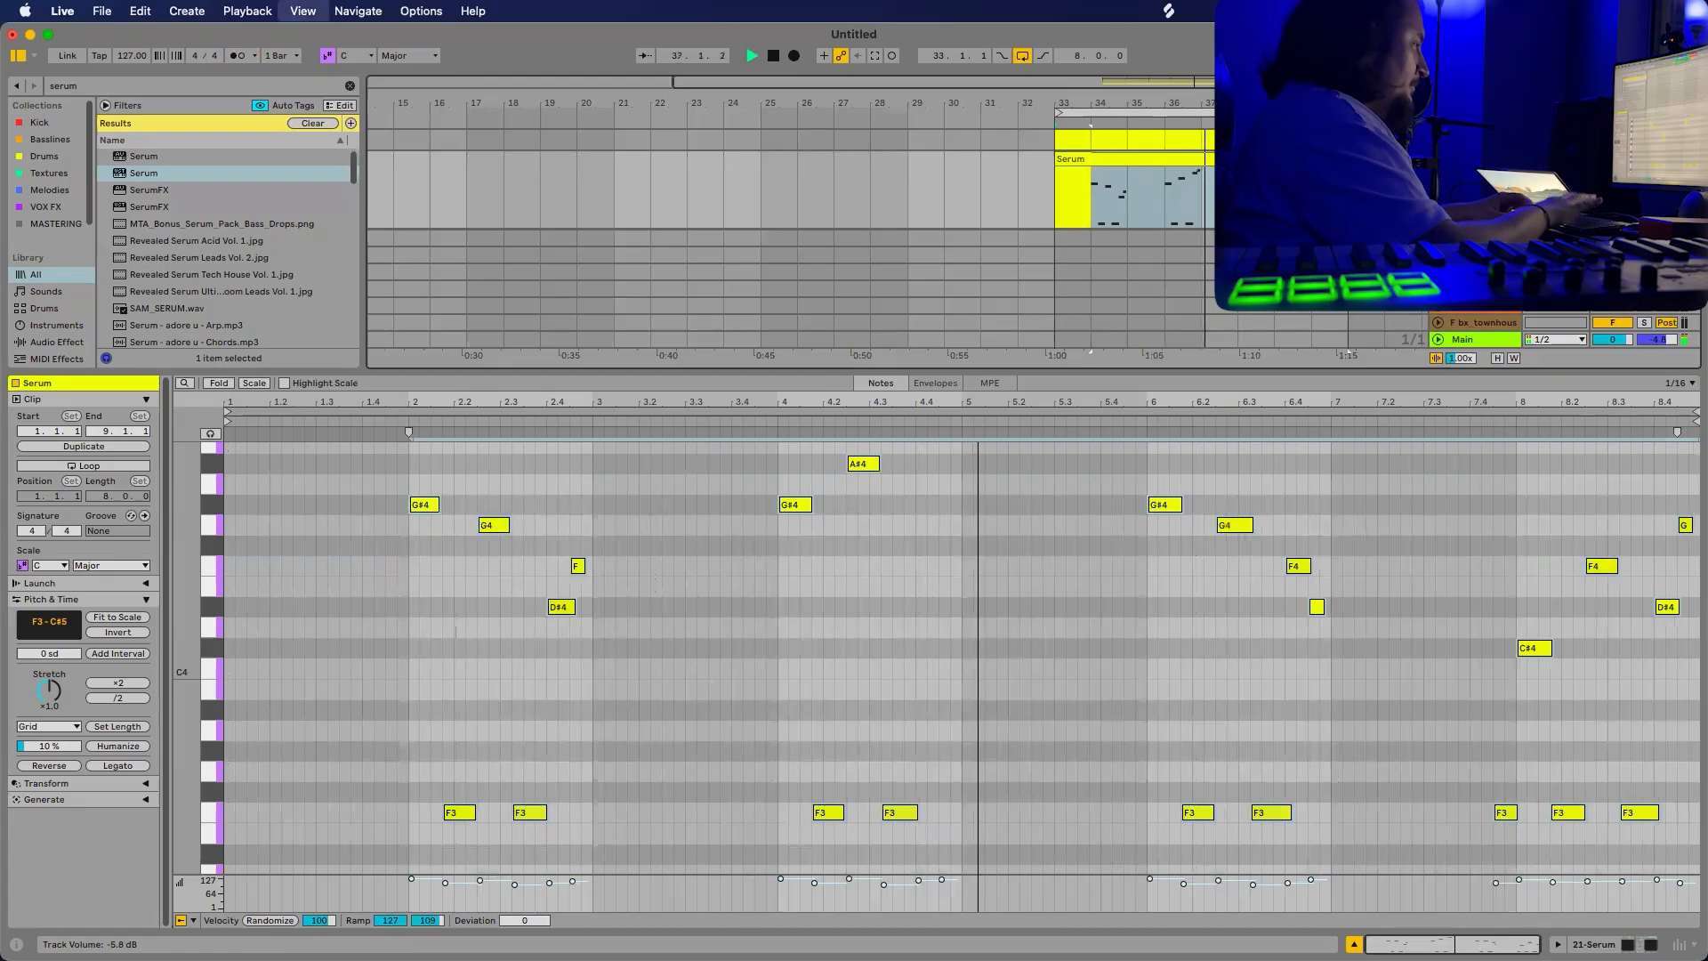
key(super+alt+l)
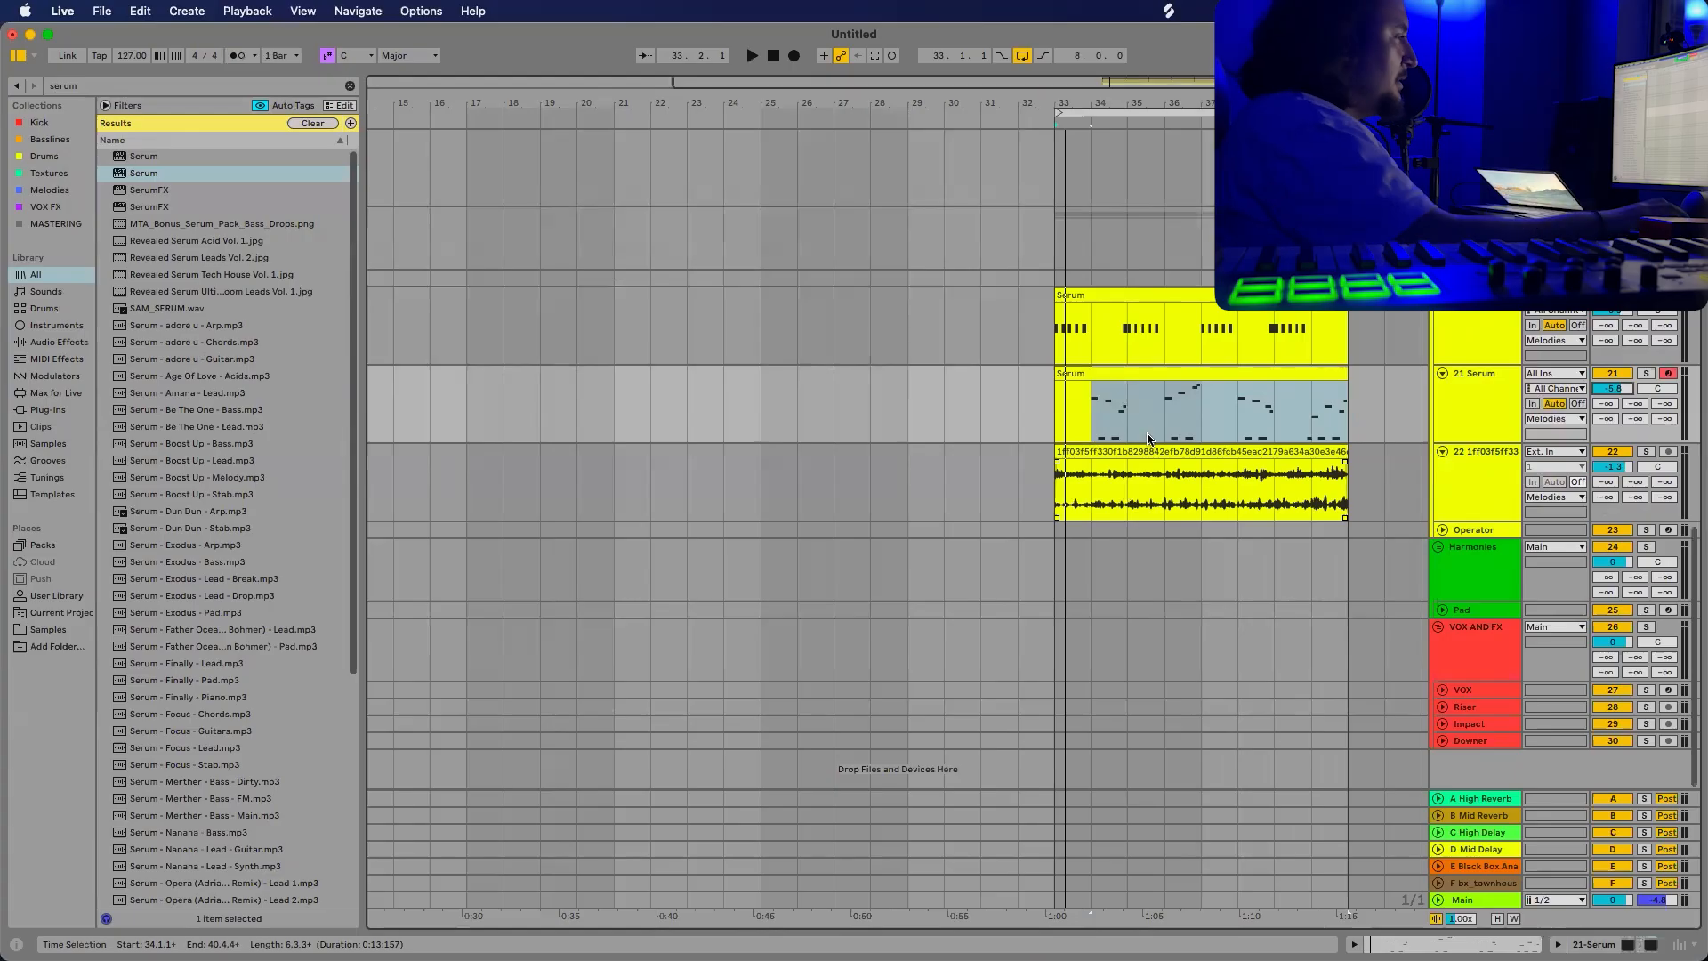
Examine the kick, bass, drum, percussion and melody tracks in the arrangement, ending at the recorded Serum lead and the audio loop below it.
mouse_move(1463, 930)
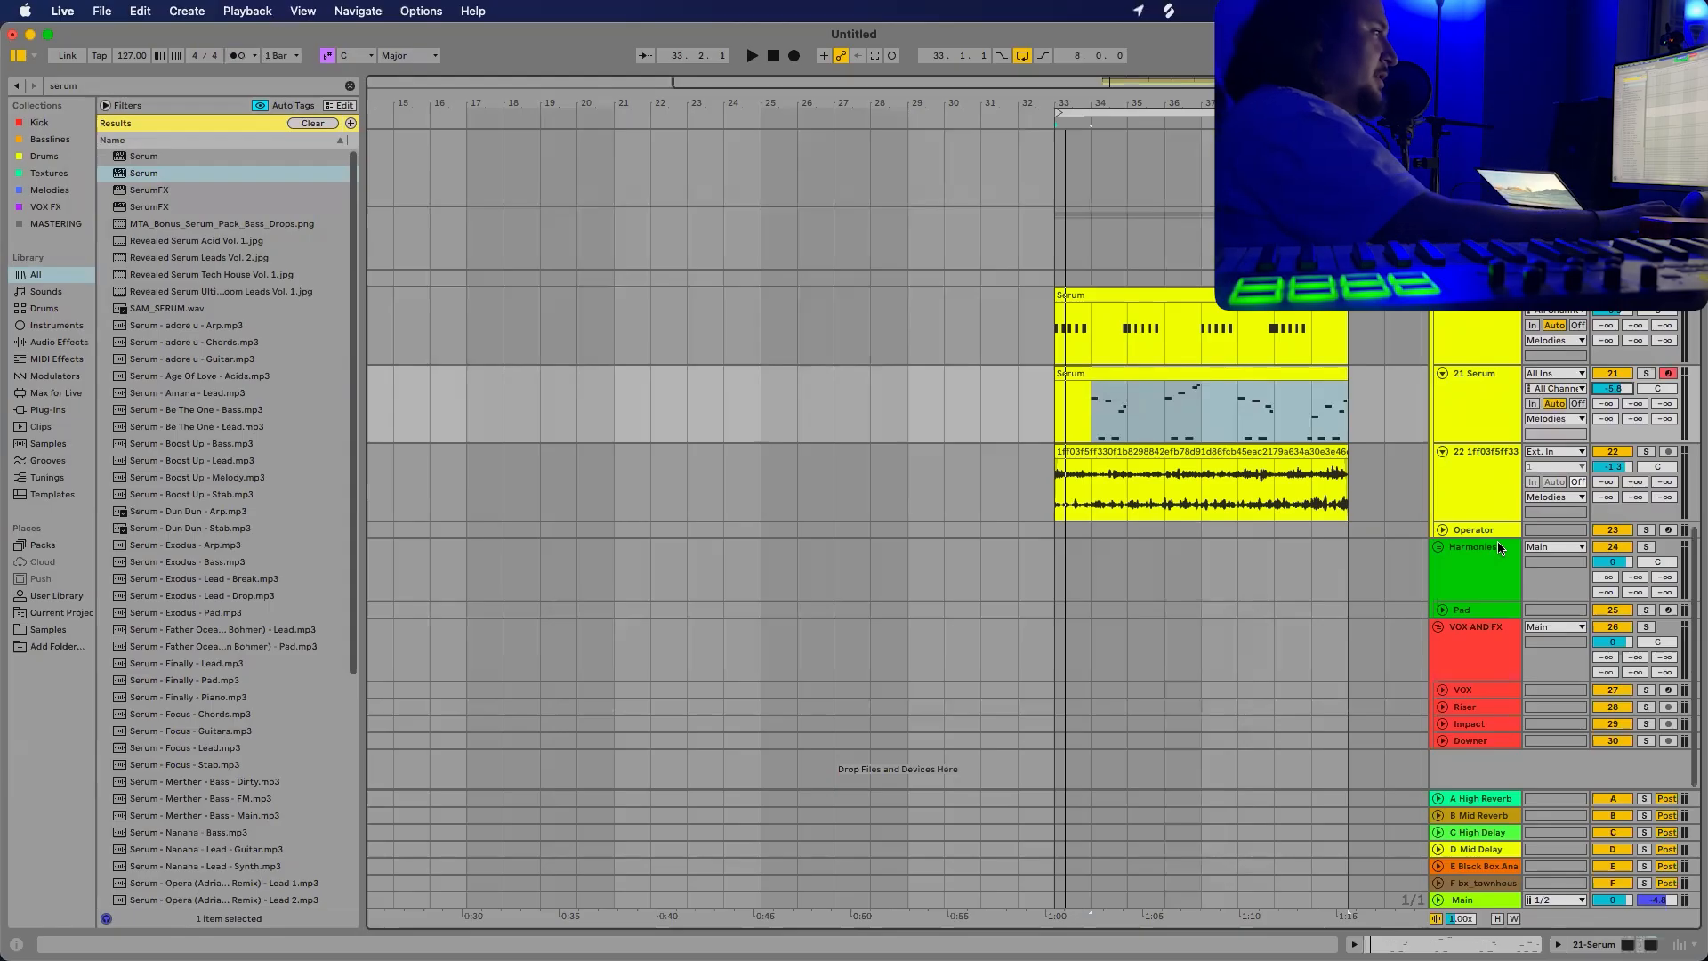
scroll(1243, 348, up, 10)
scroll(1246, 356, up, 8)
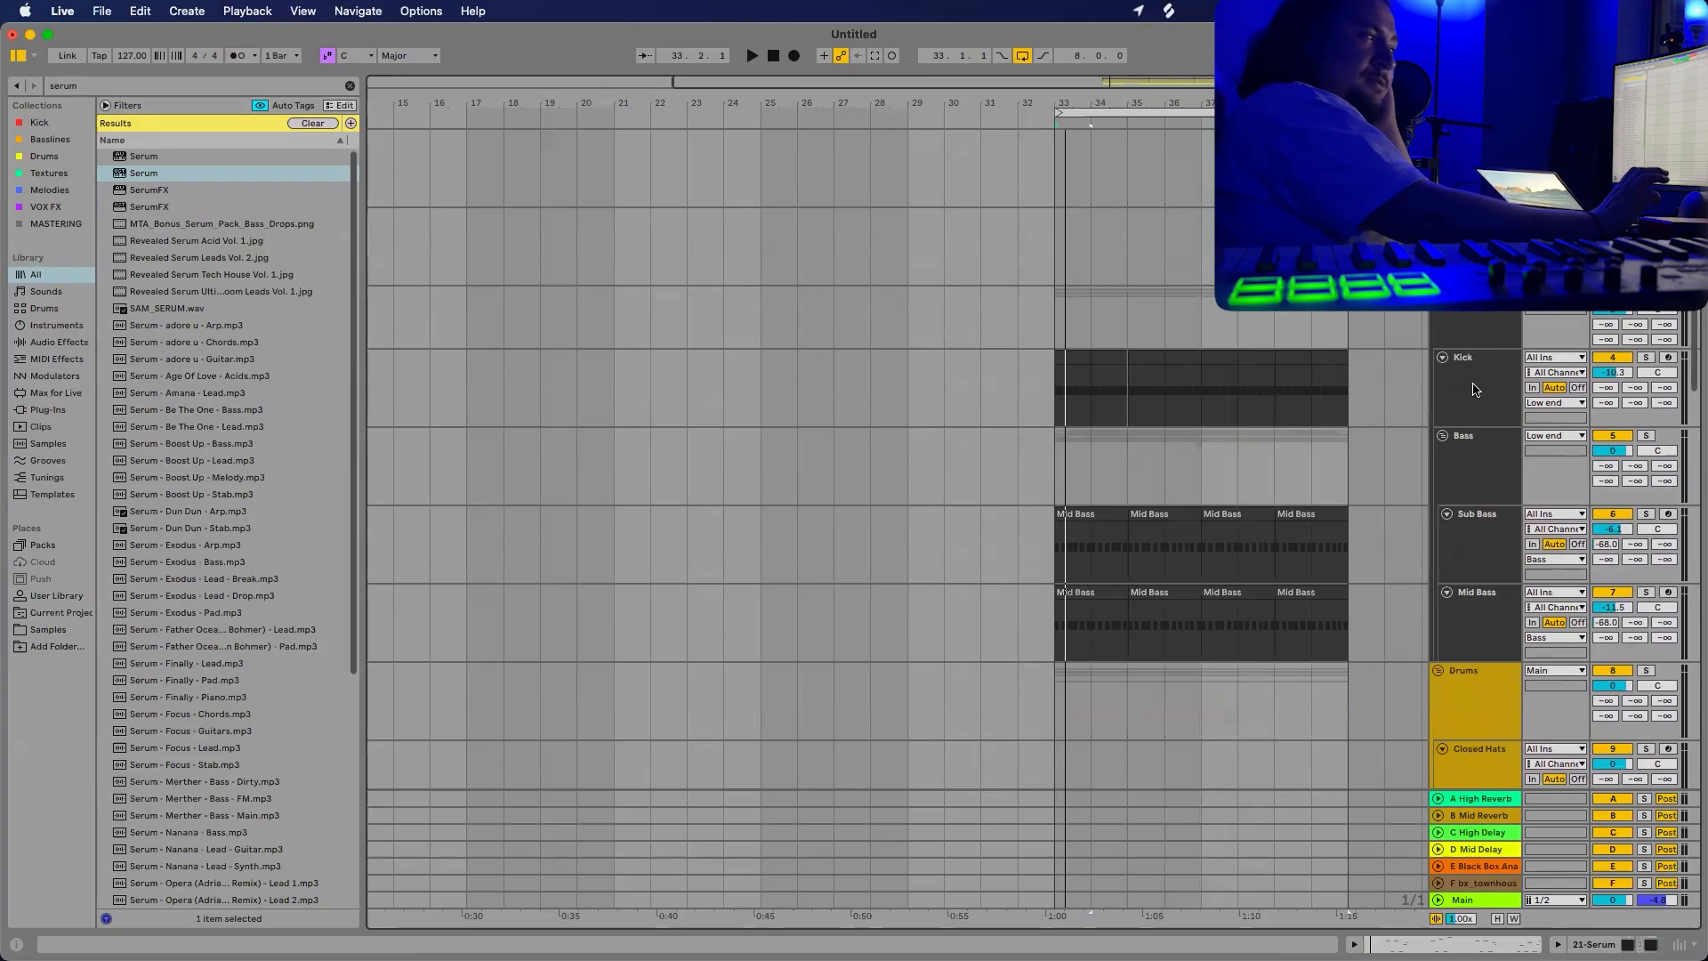
scroll(1334, 600, down, 8)
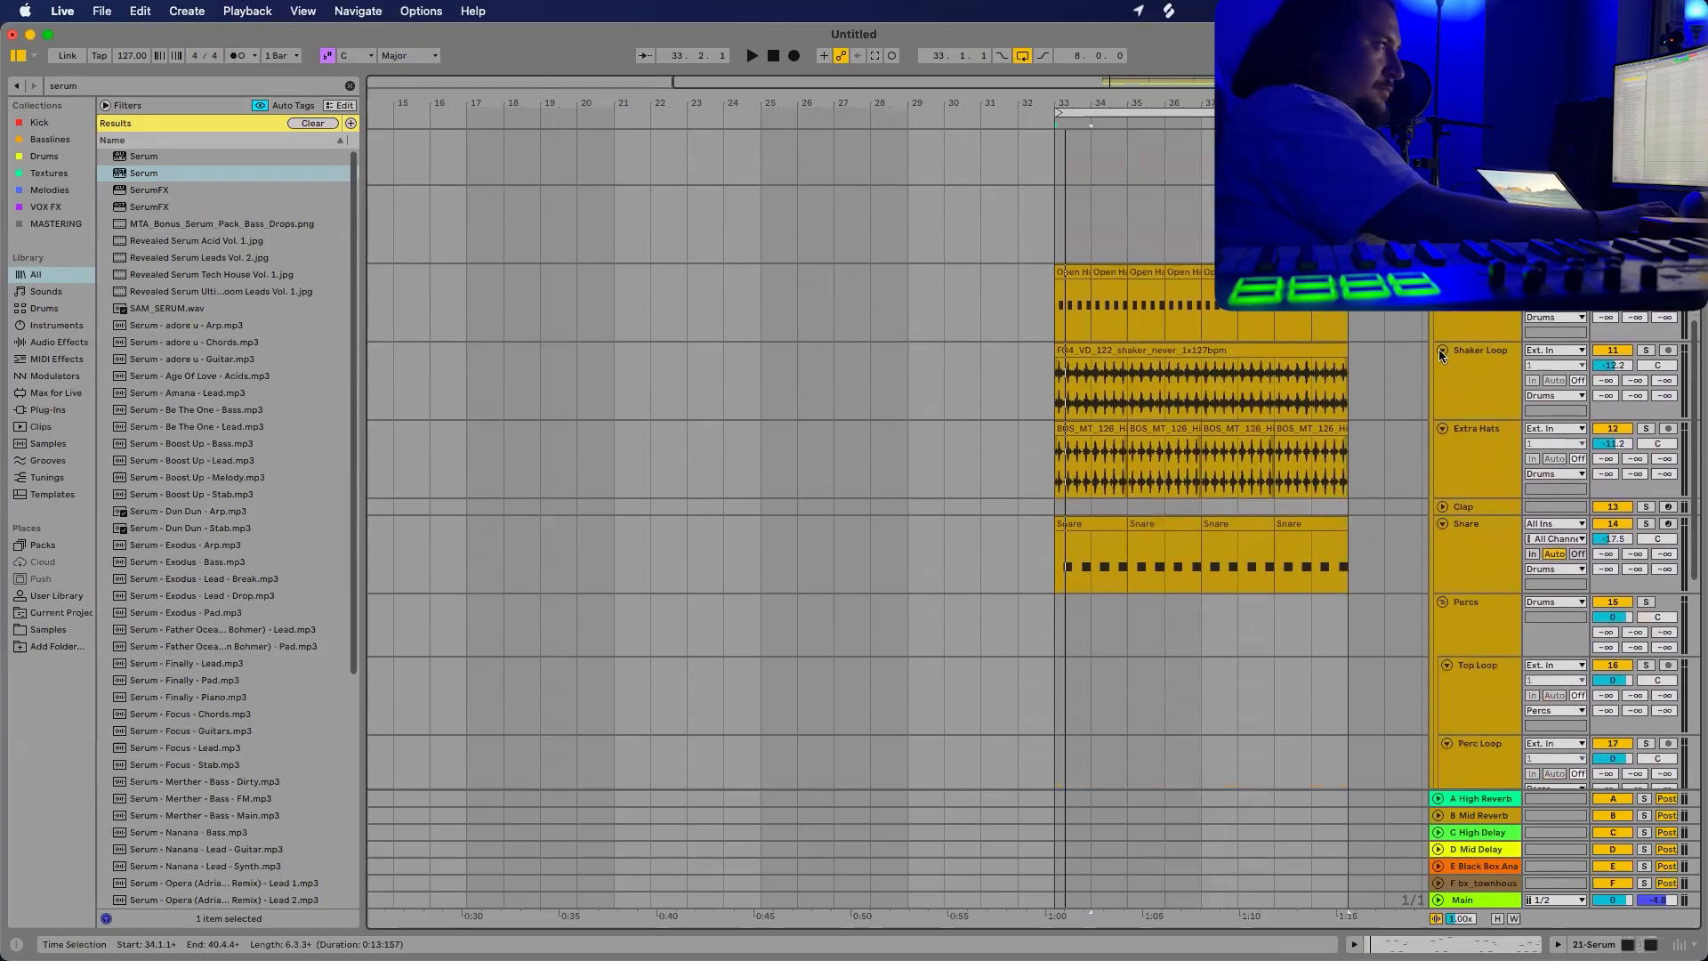
scroll(1355, 486, down, 8)
scroll(1324, 331, up, 9)
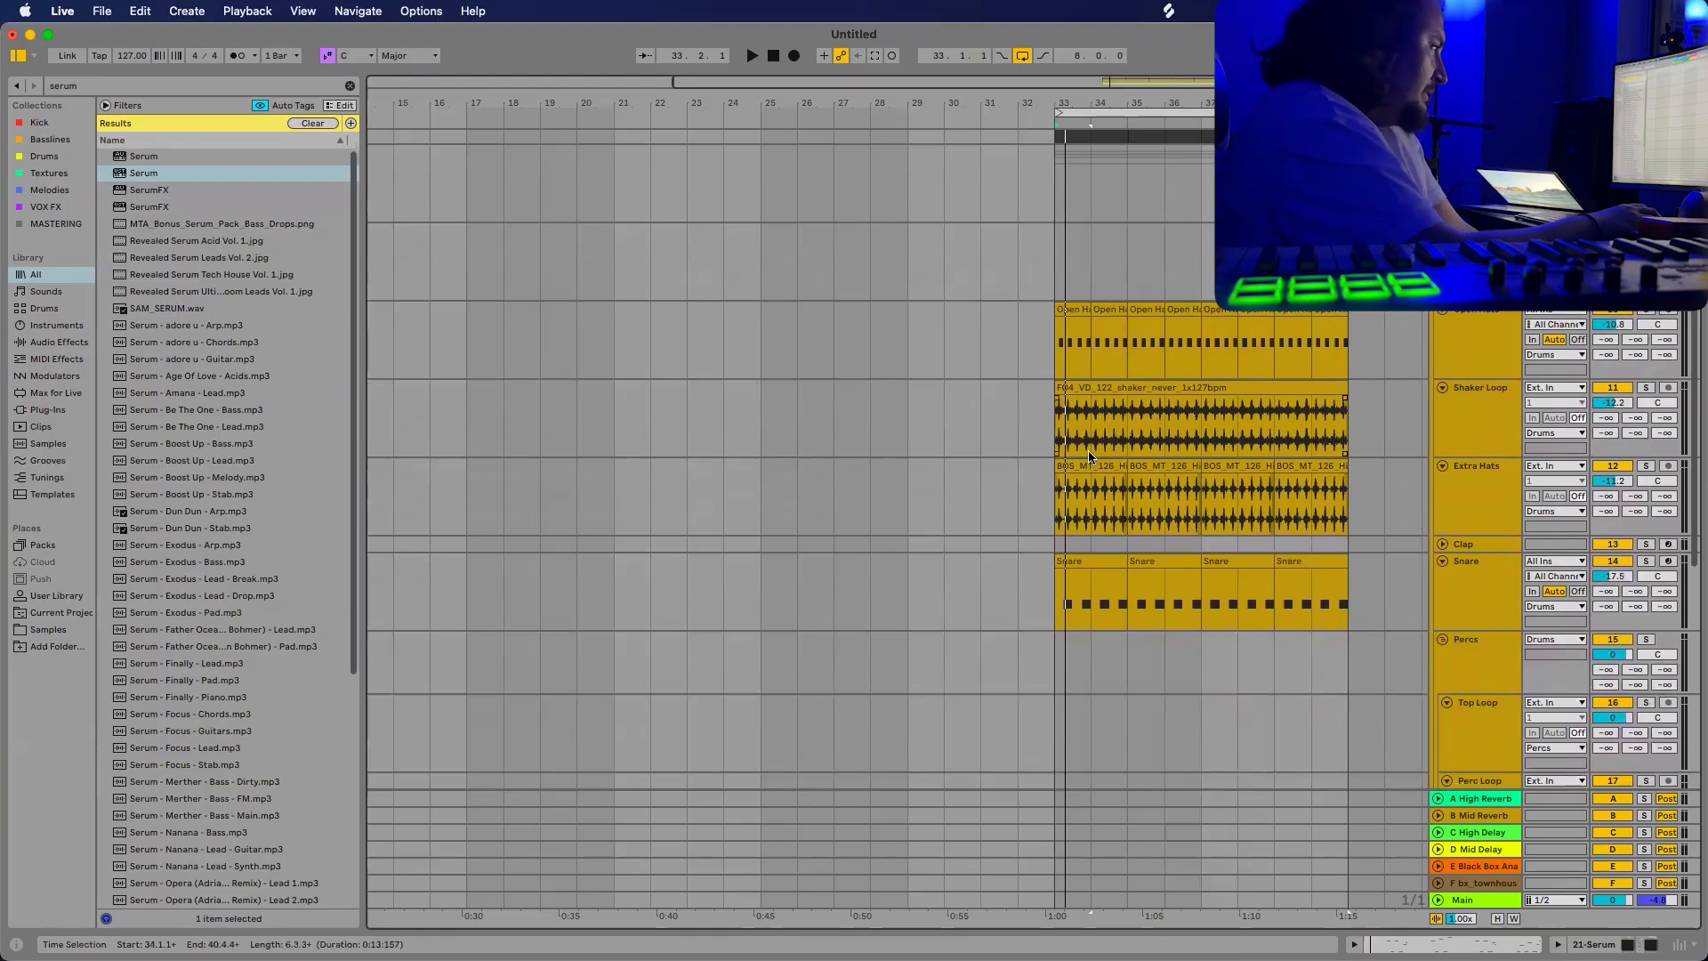
scroll(1389, 675, down, 3)
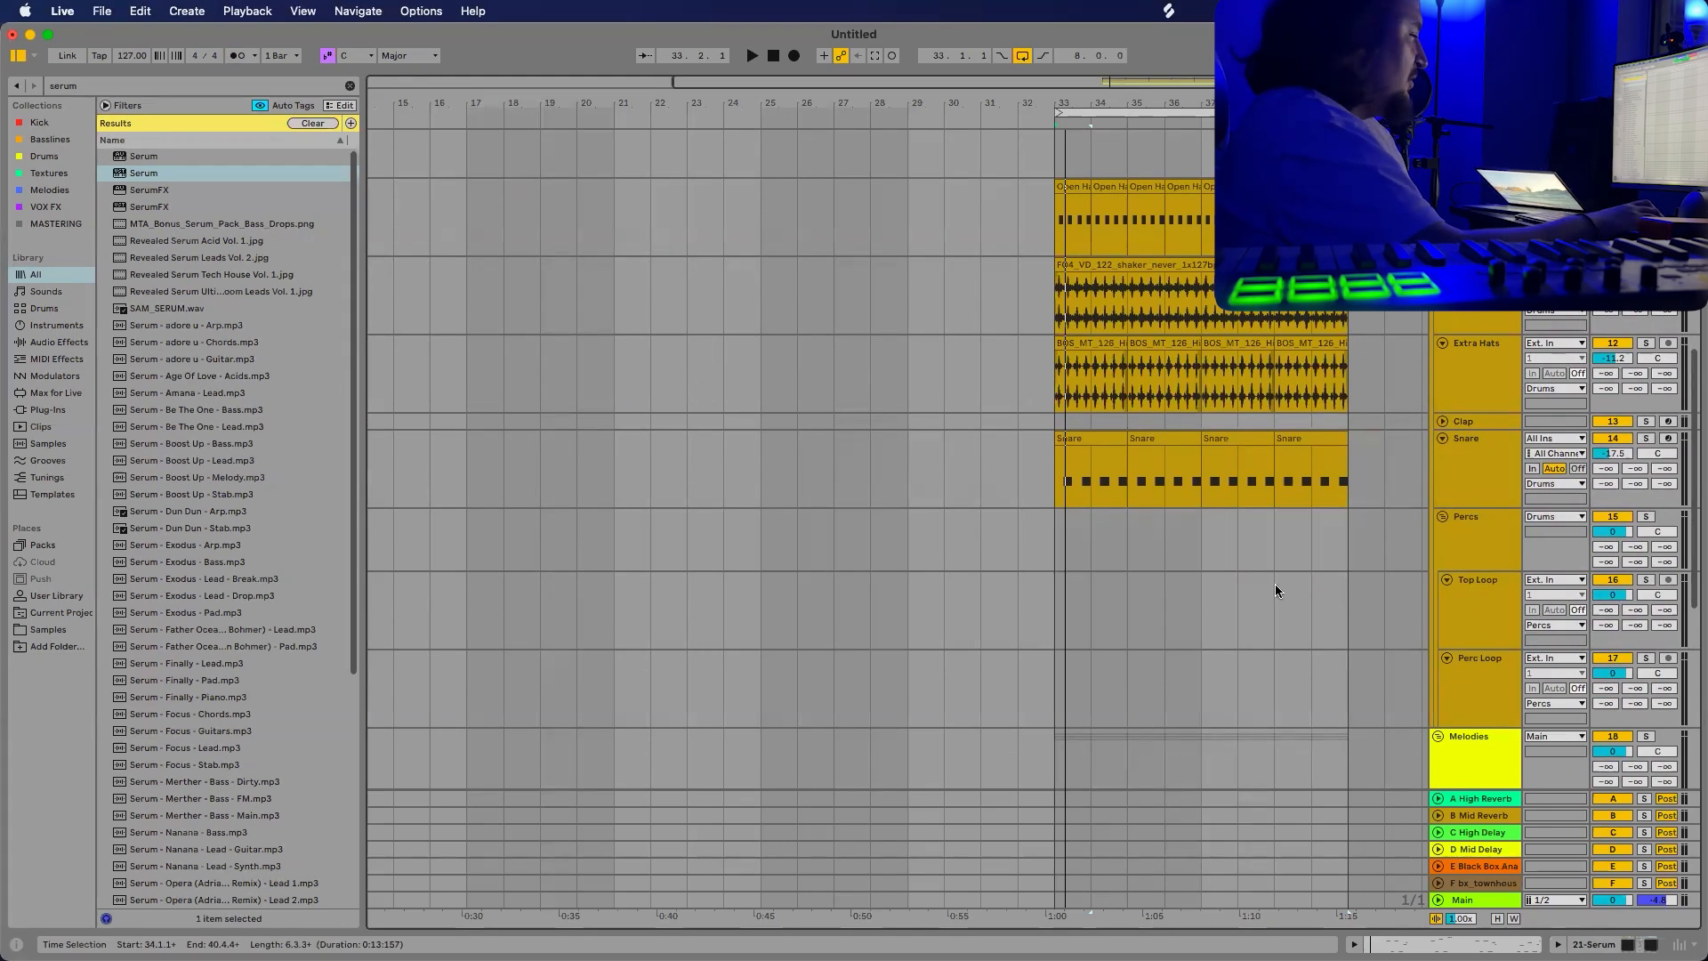
scroll(1274, 585, down, 4)
scroll(1264, 598, down, 4)
scroll(1263, 596, down, 4)
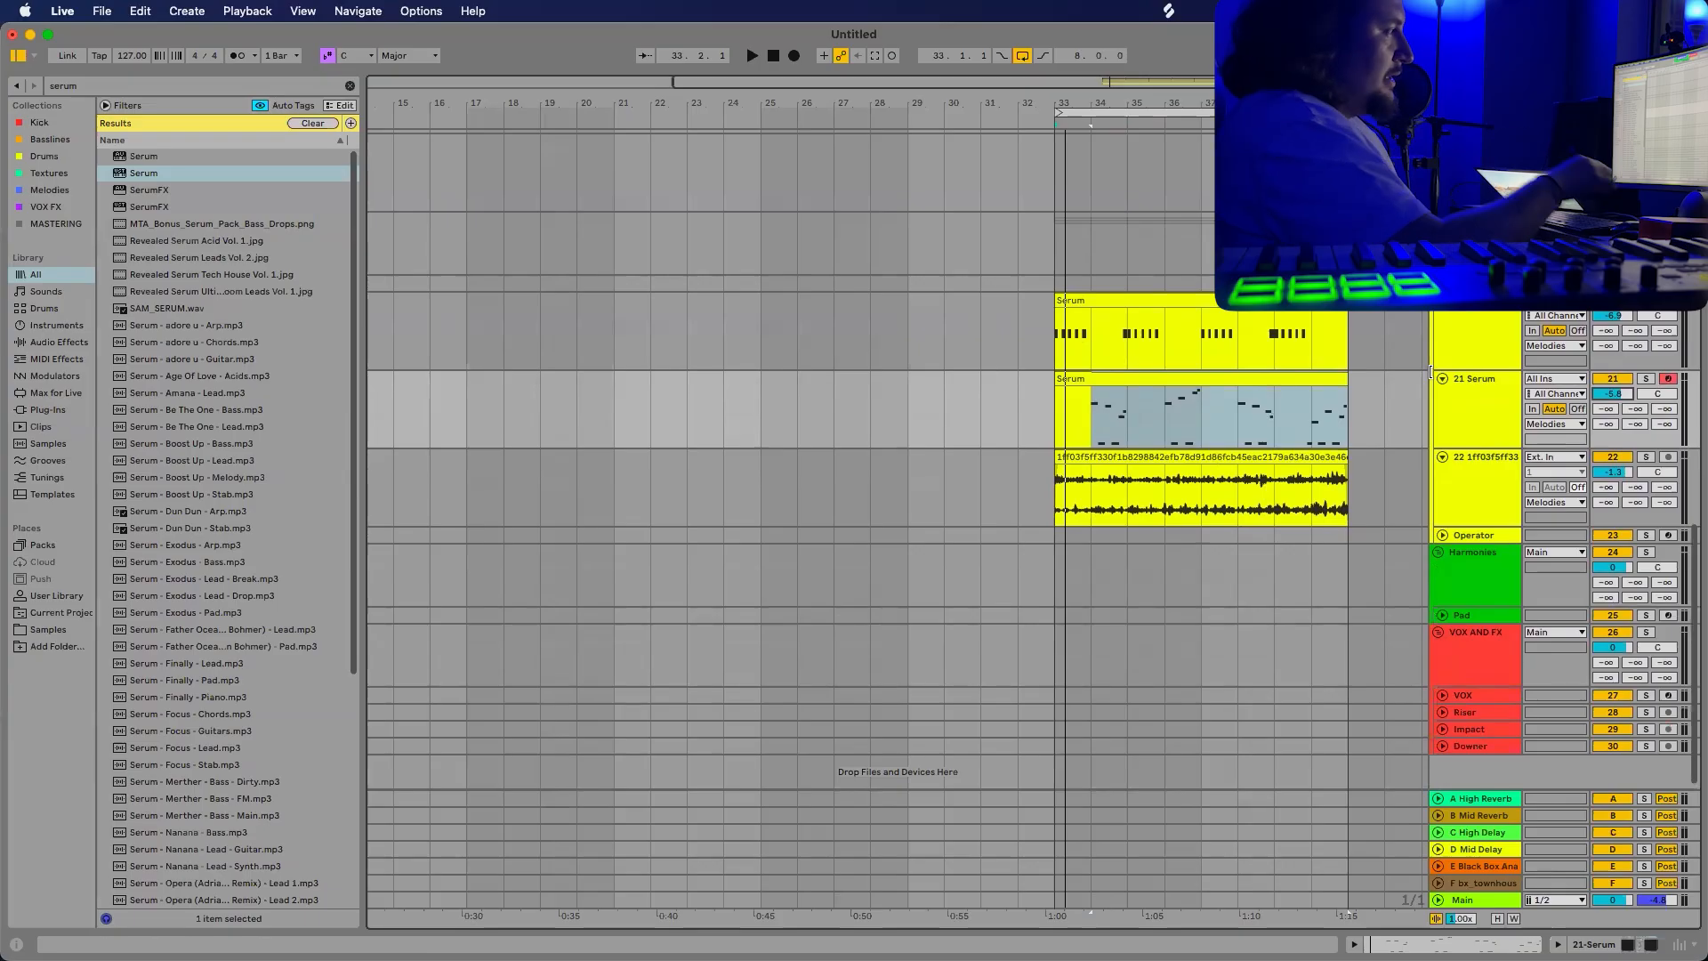
click(1153, 439)
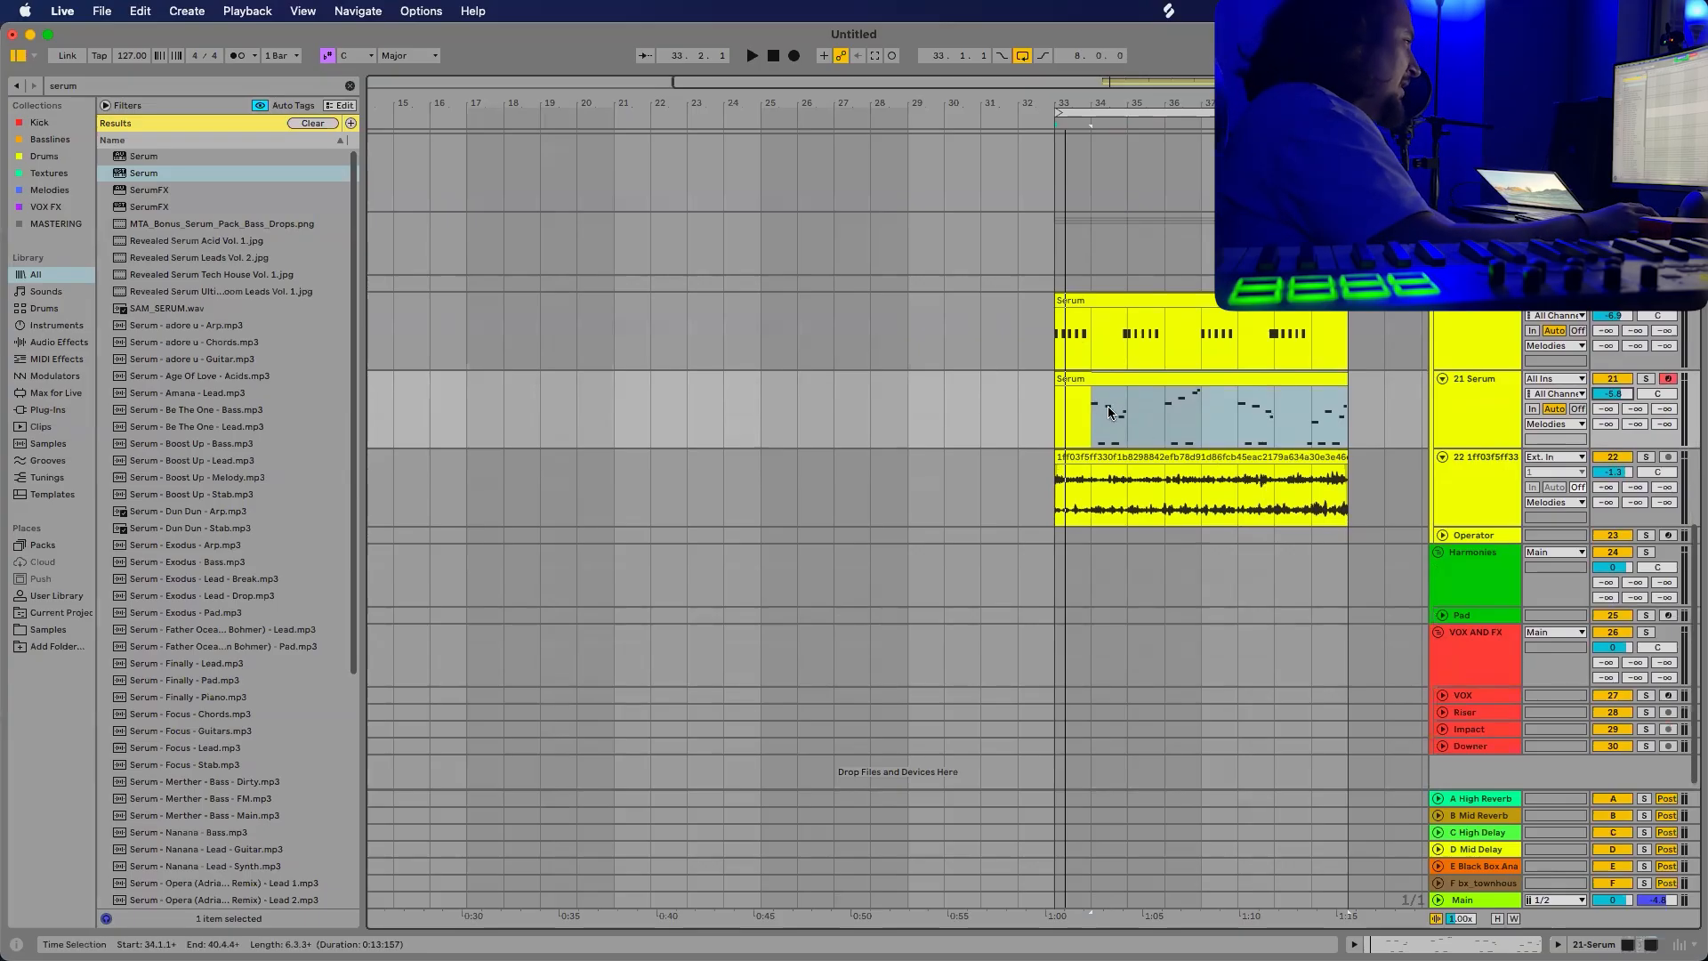
click(1475, 464)
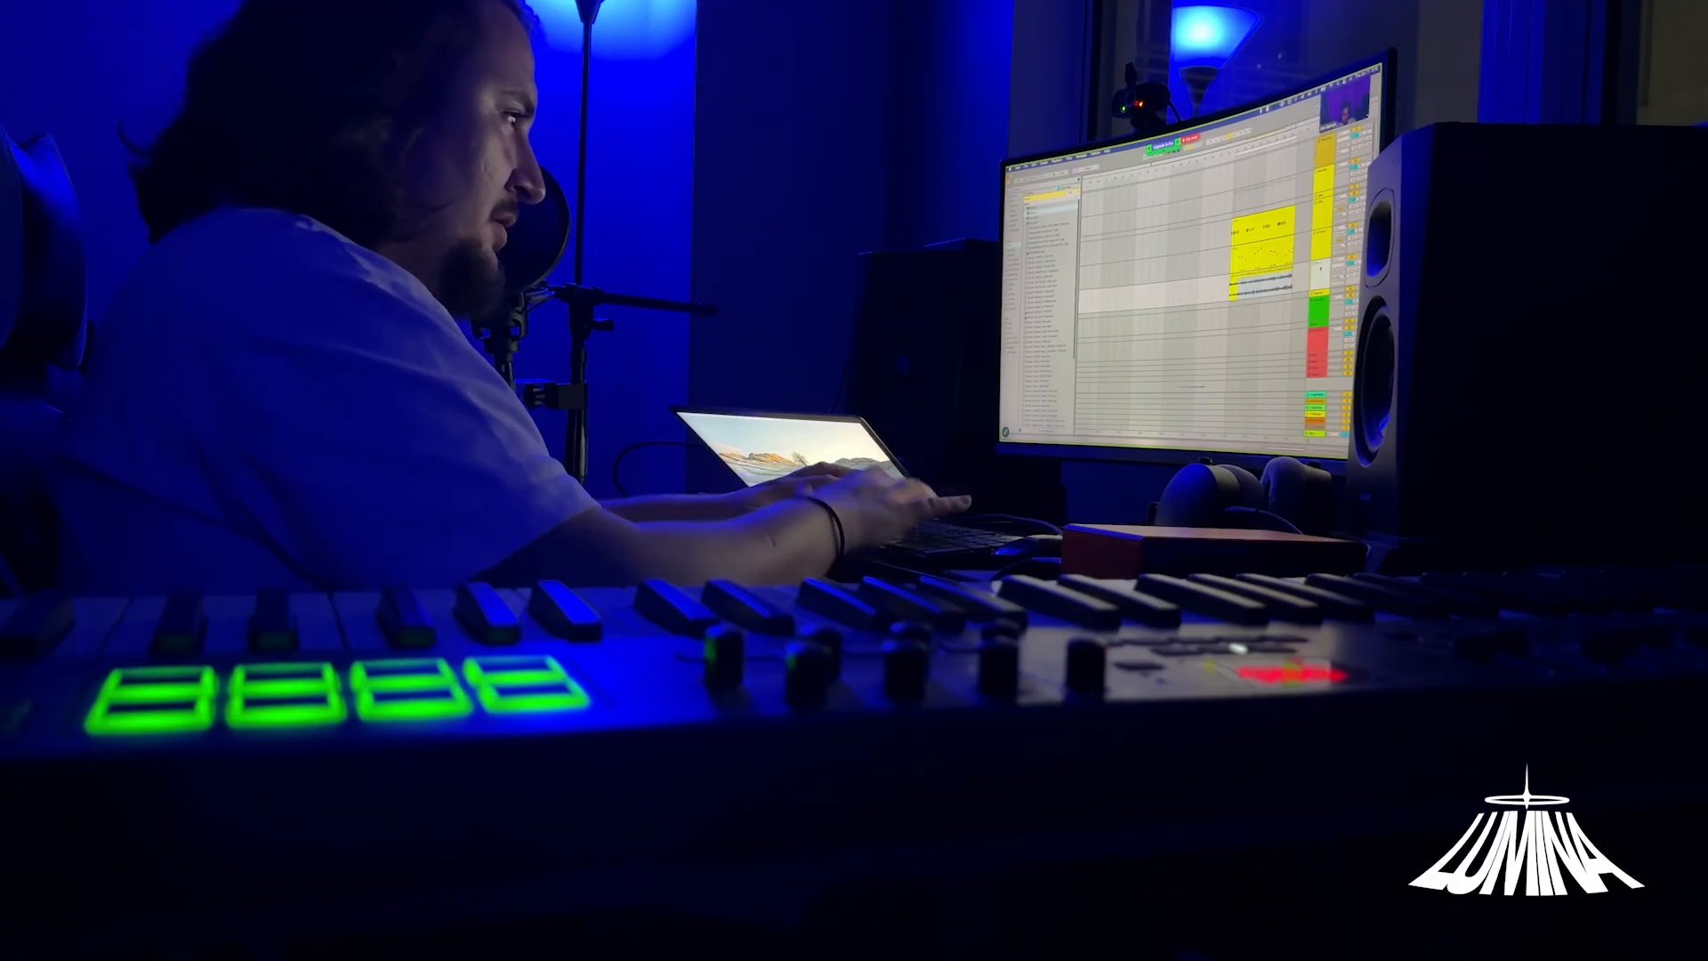